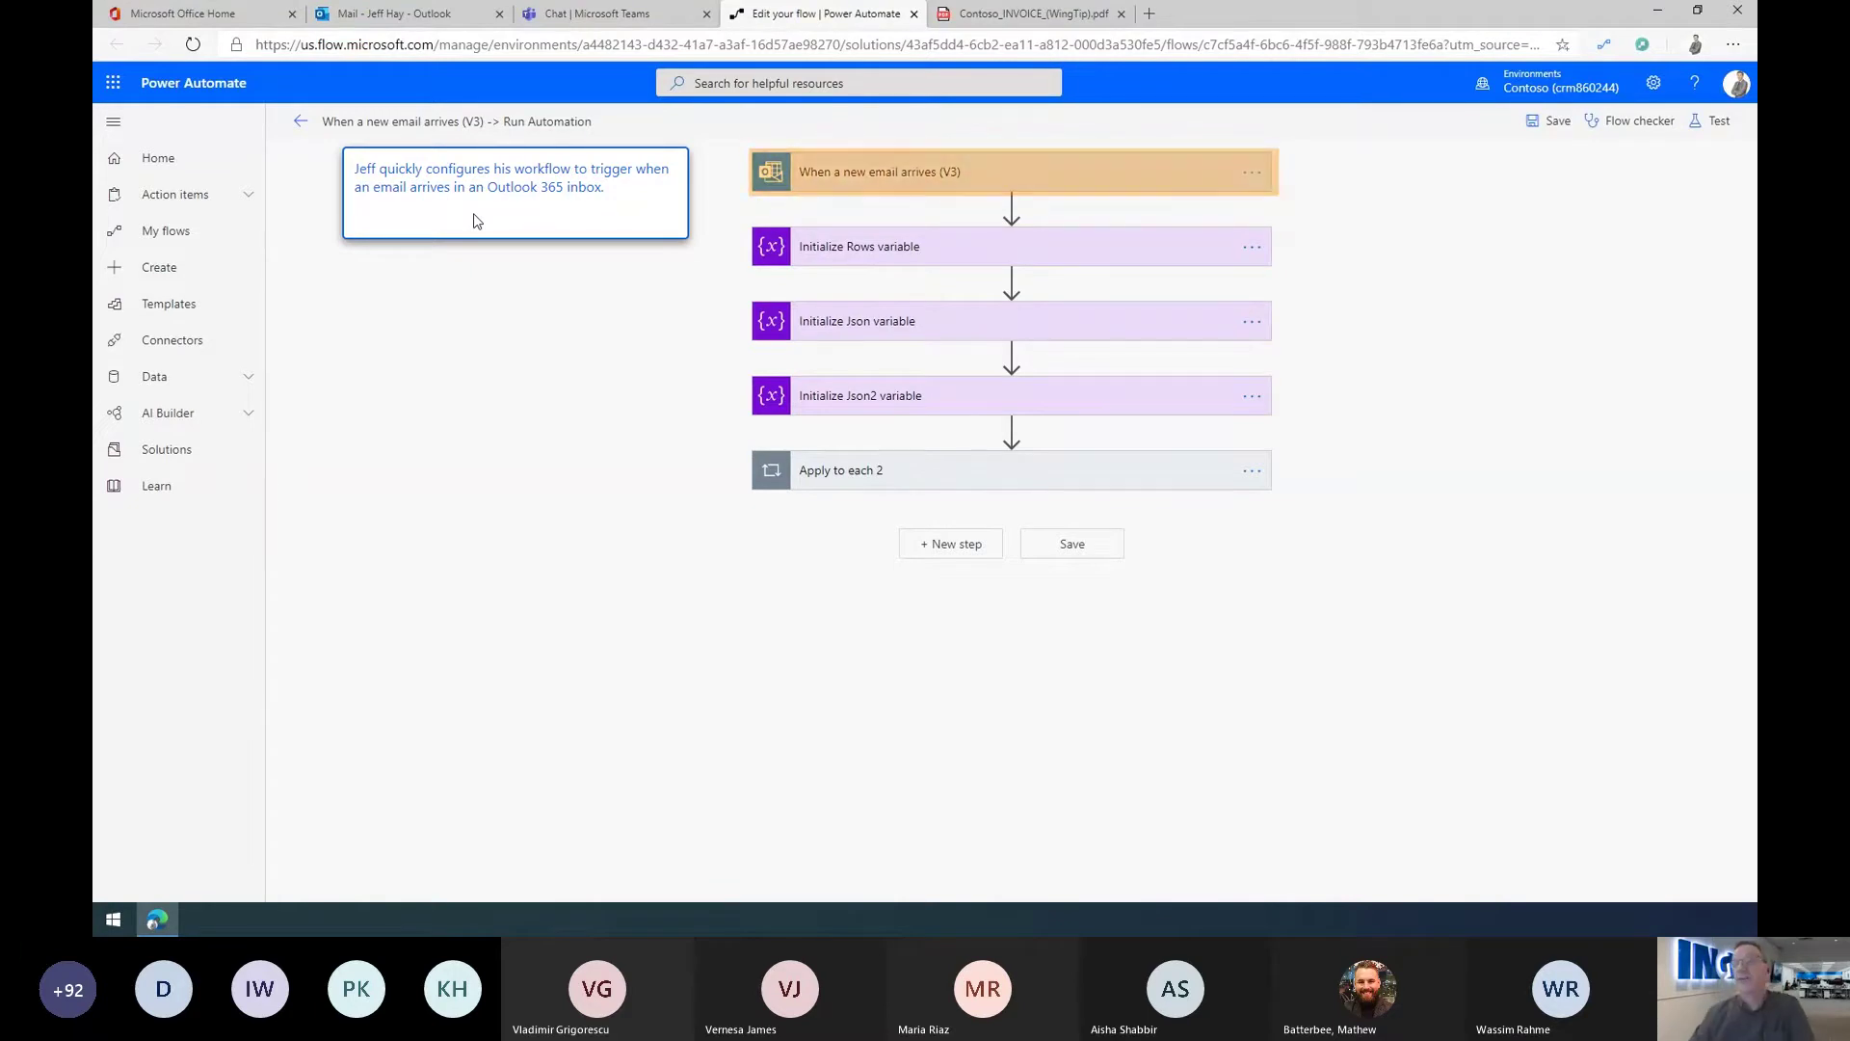
{"action": "left_click", "coordinate": [910, 174]}
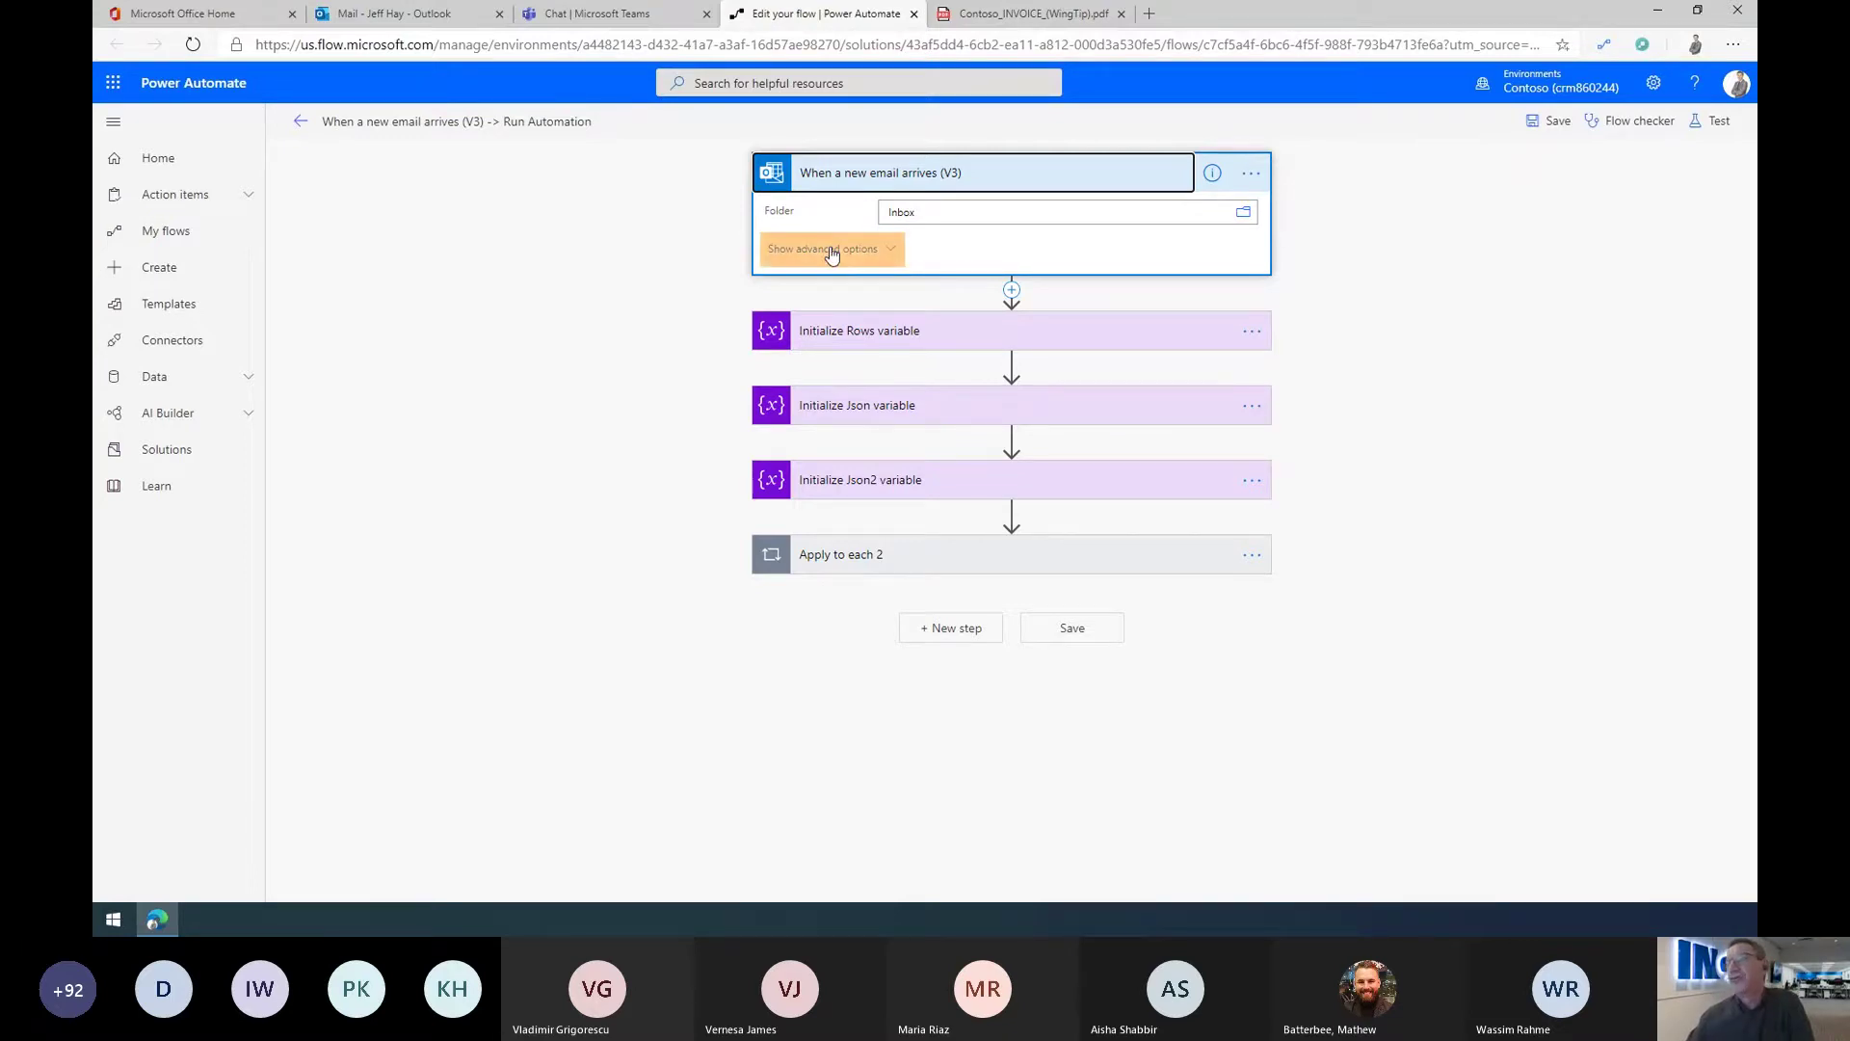
{"action": "left_click", "coordinate": [831, 249]}
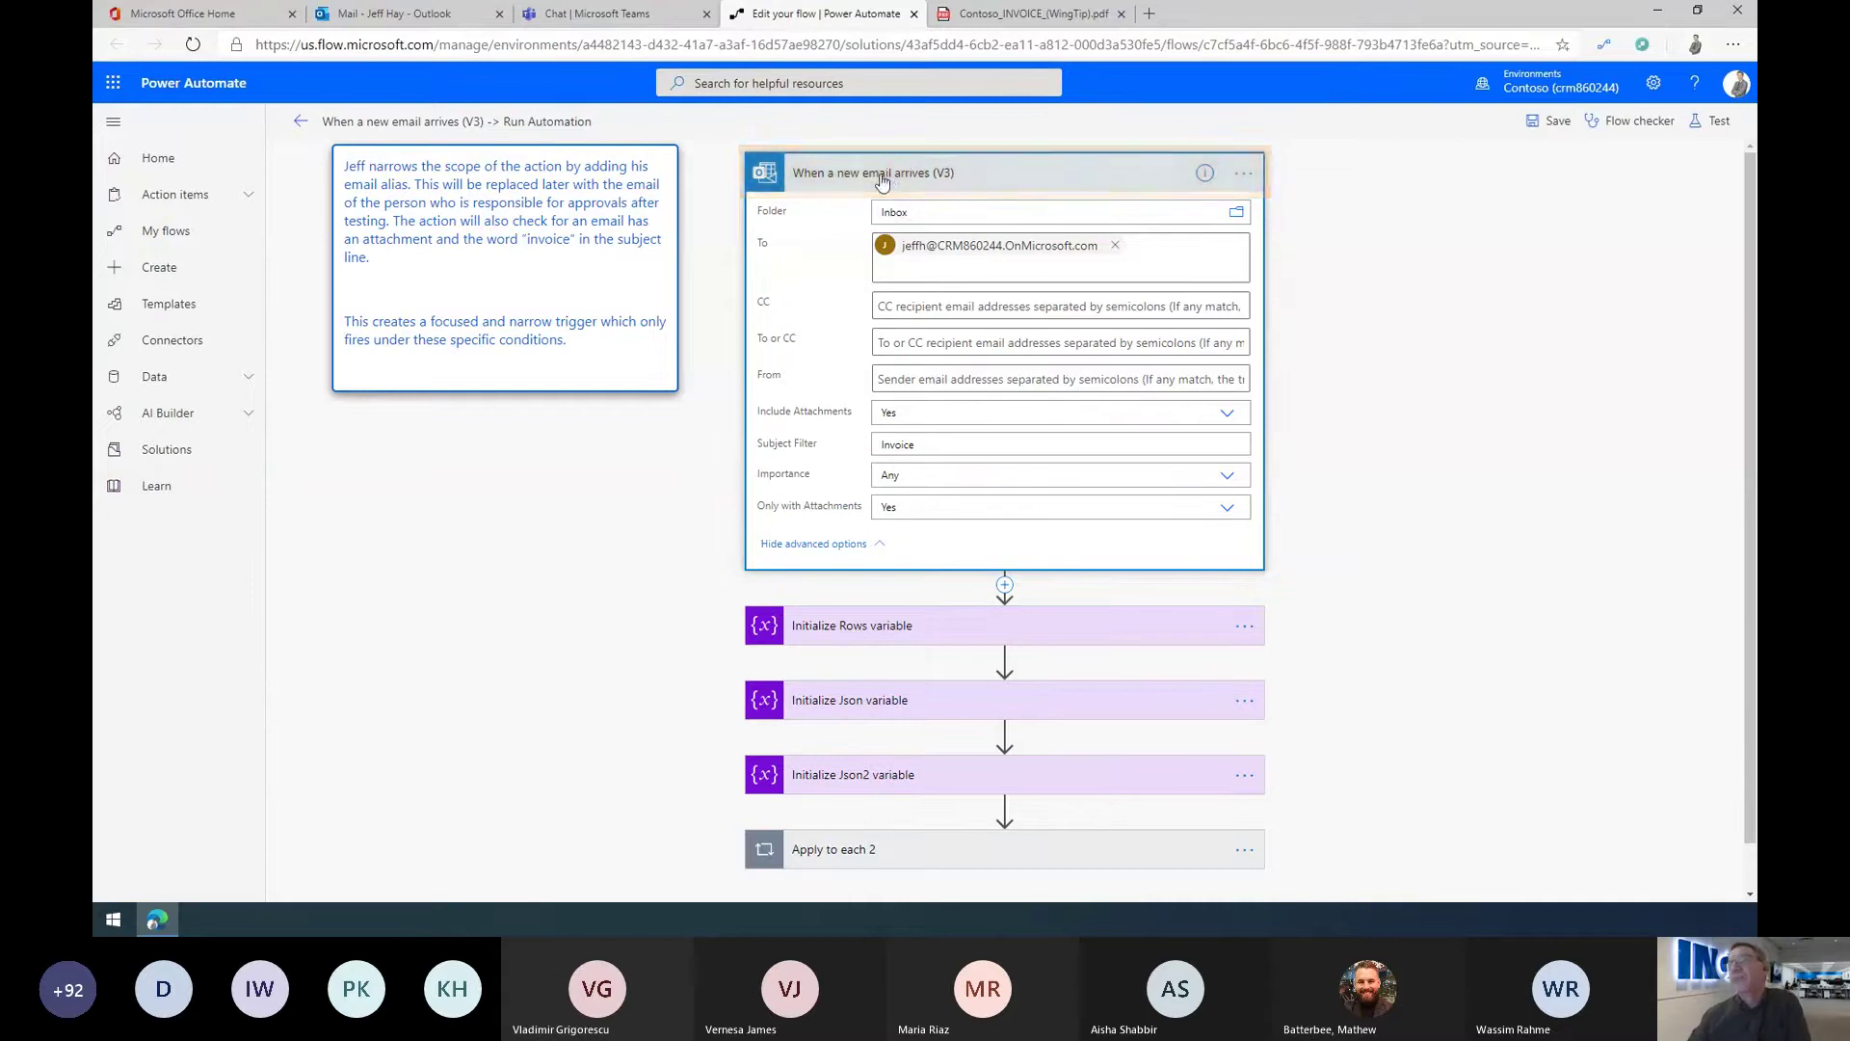
{"action": "left_click", "coordinate": [883, 180]}
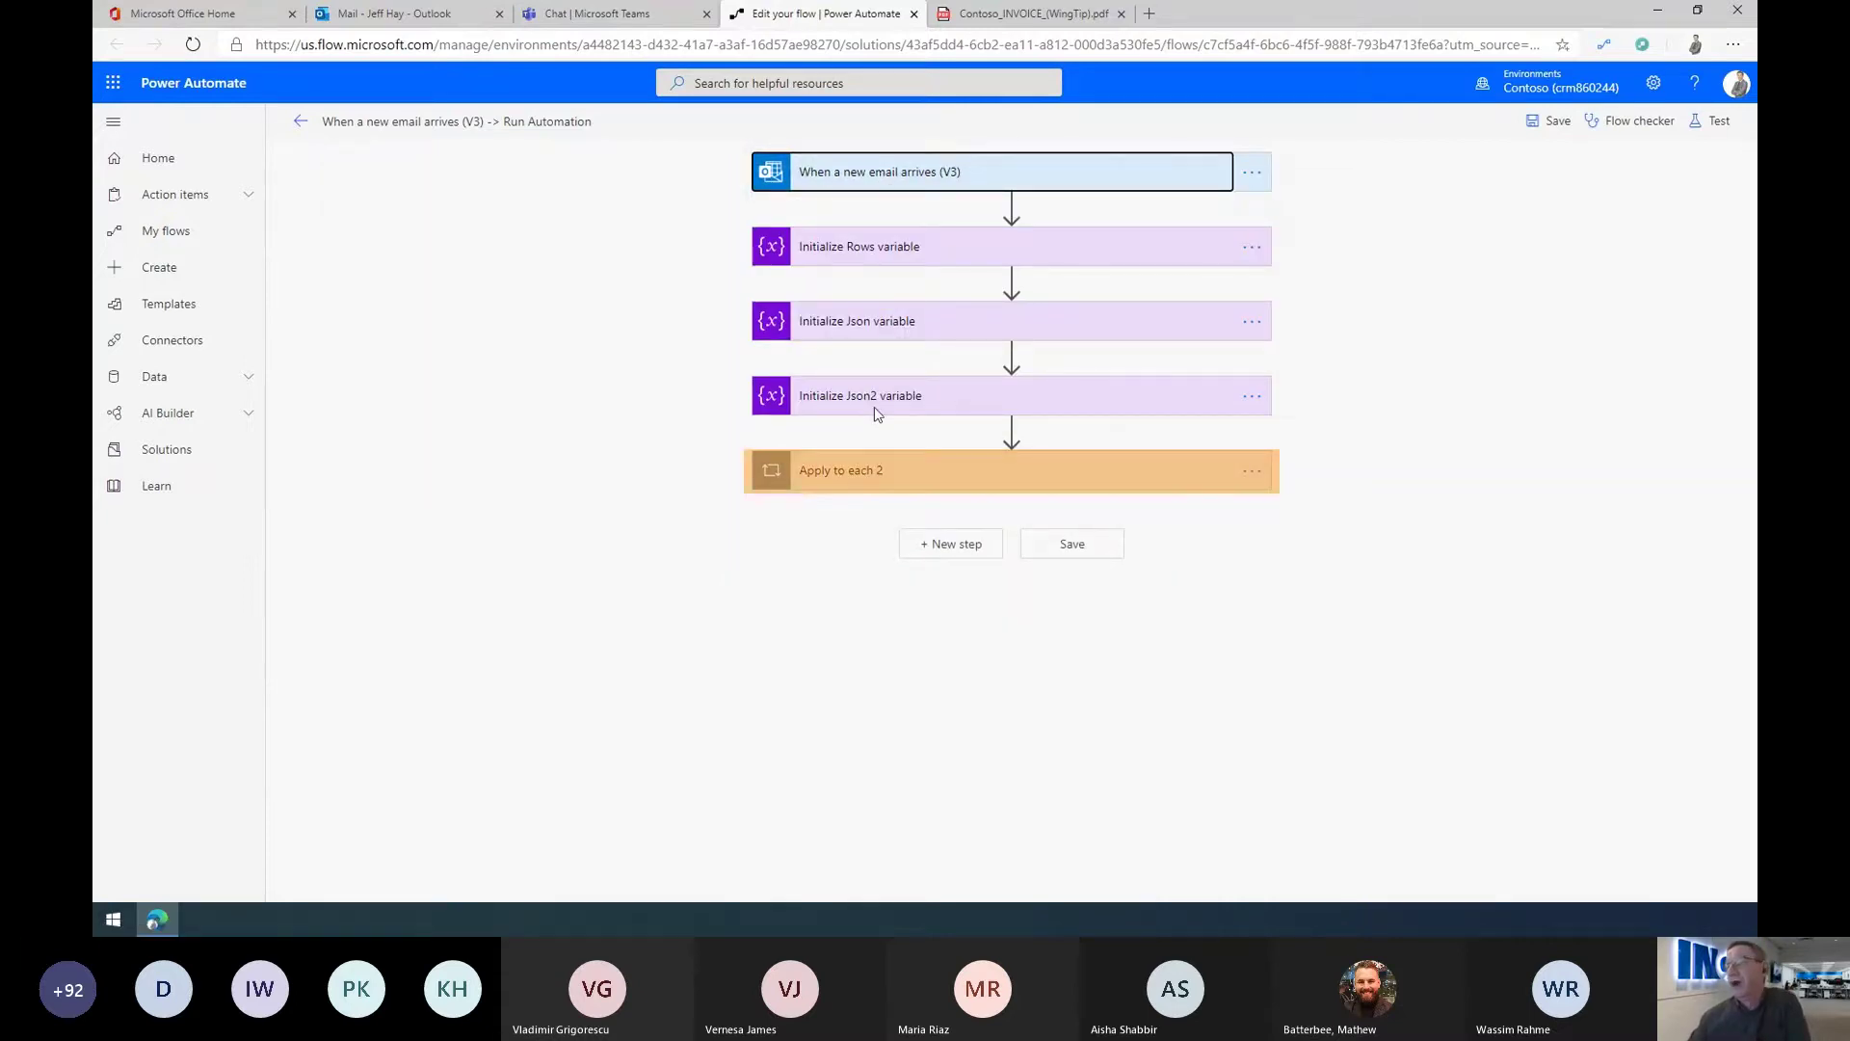
Step: Expand Apply to each 2 and its Predict step (Invoice Processing RPA model), then the AI Builder menu
{"action": "left_click", "coordinate": [870, 472]}
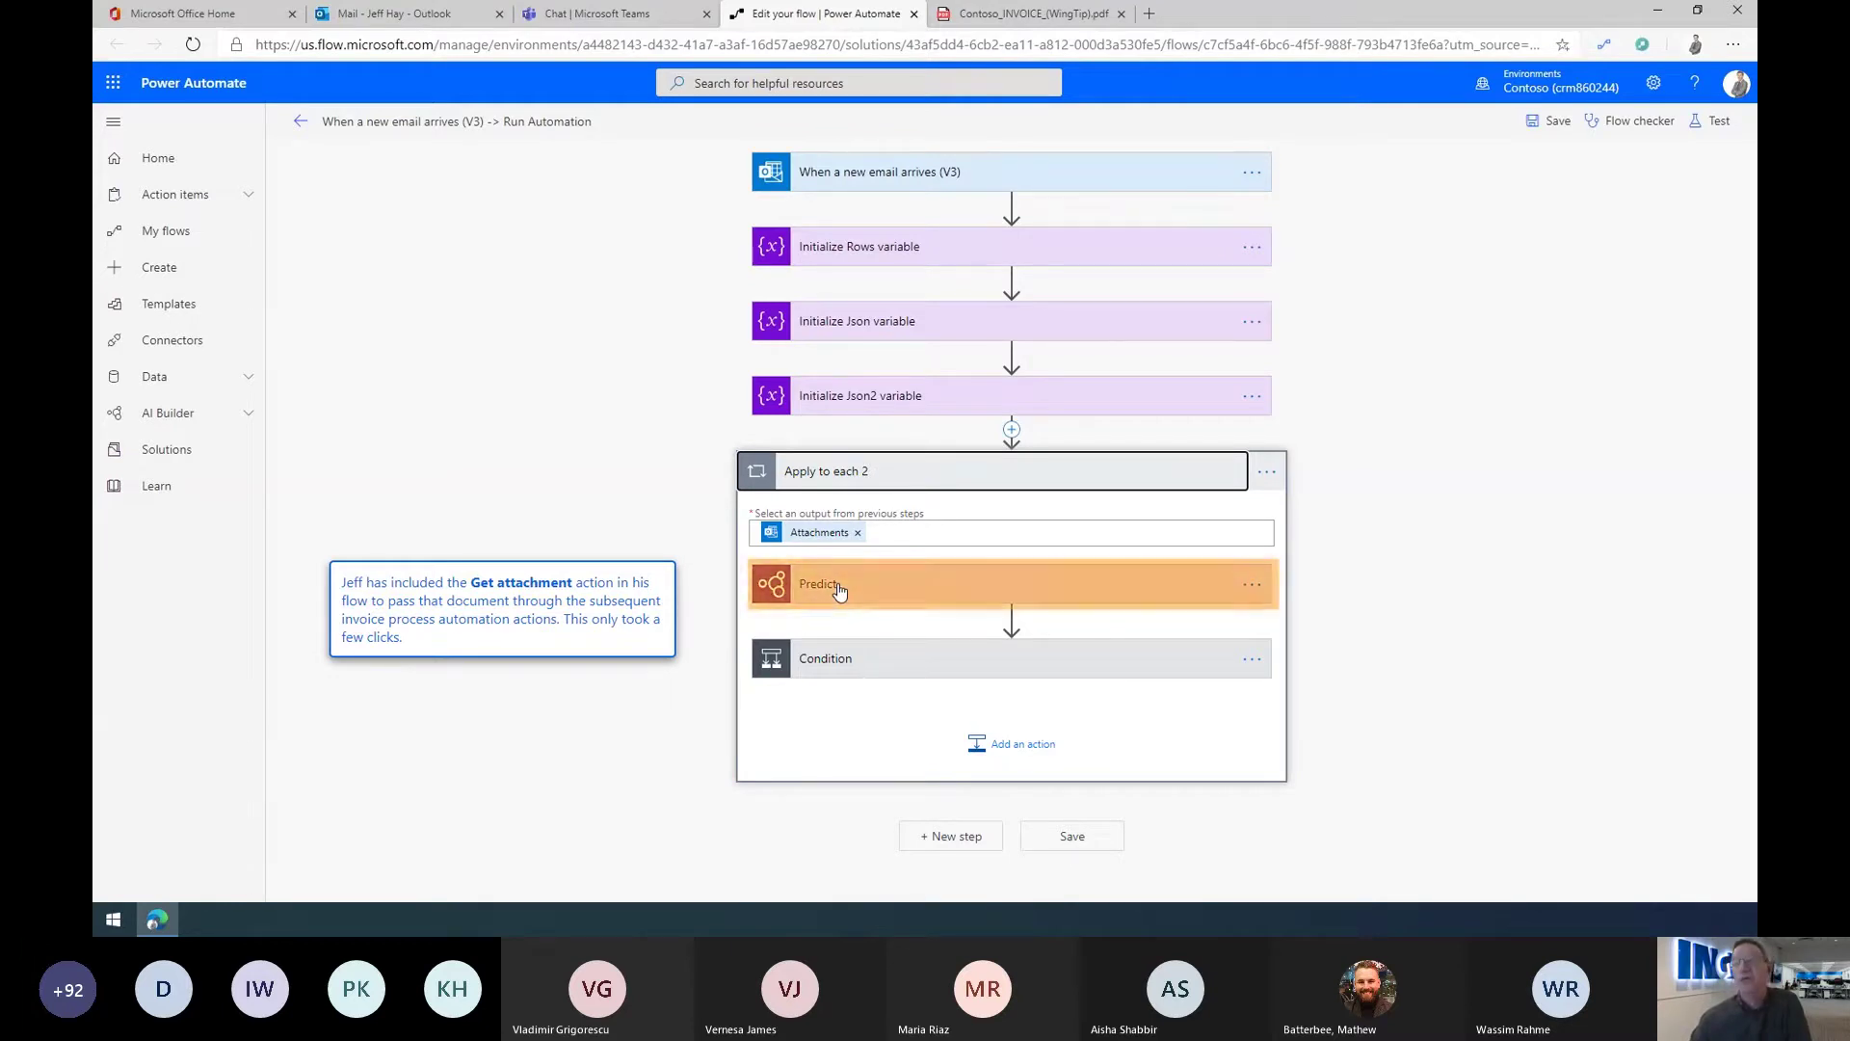
{"action": "left_click", "coordinate": [840, 591]}
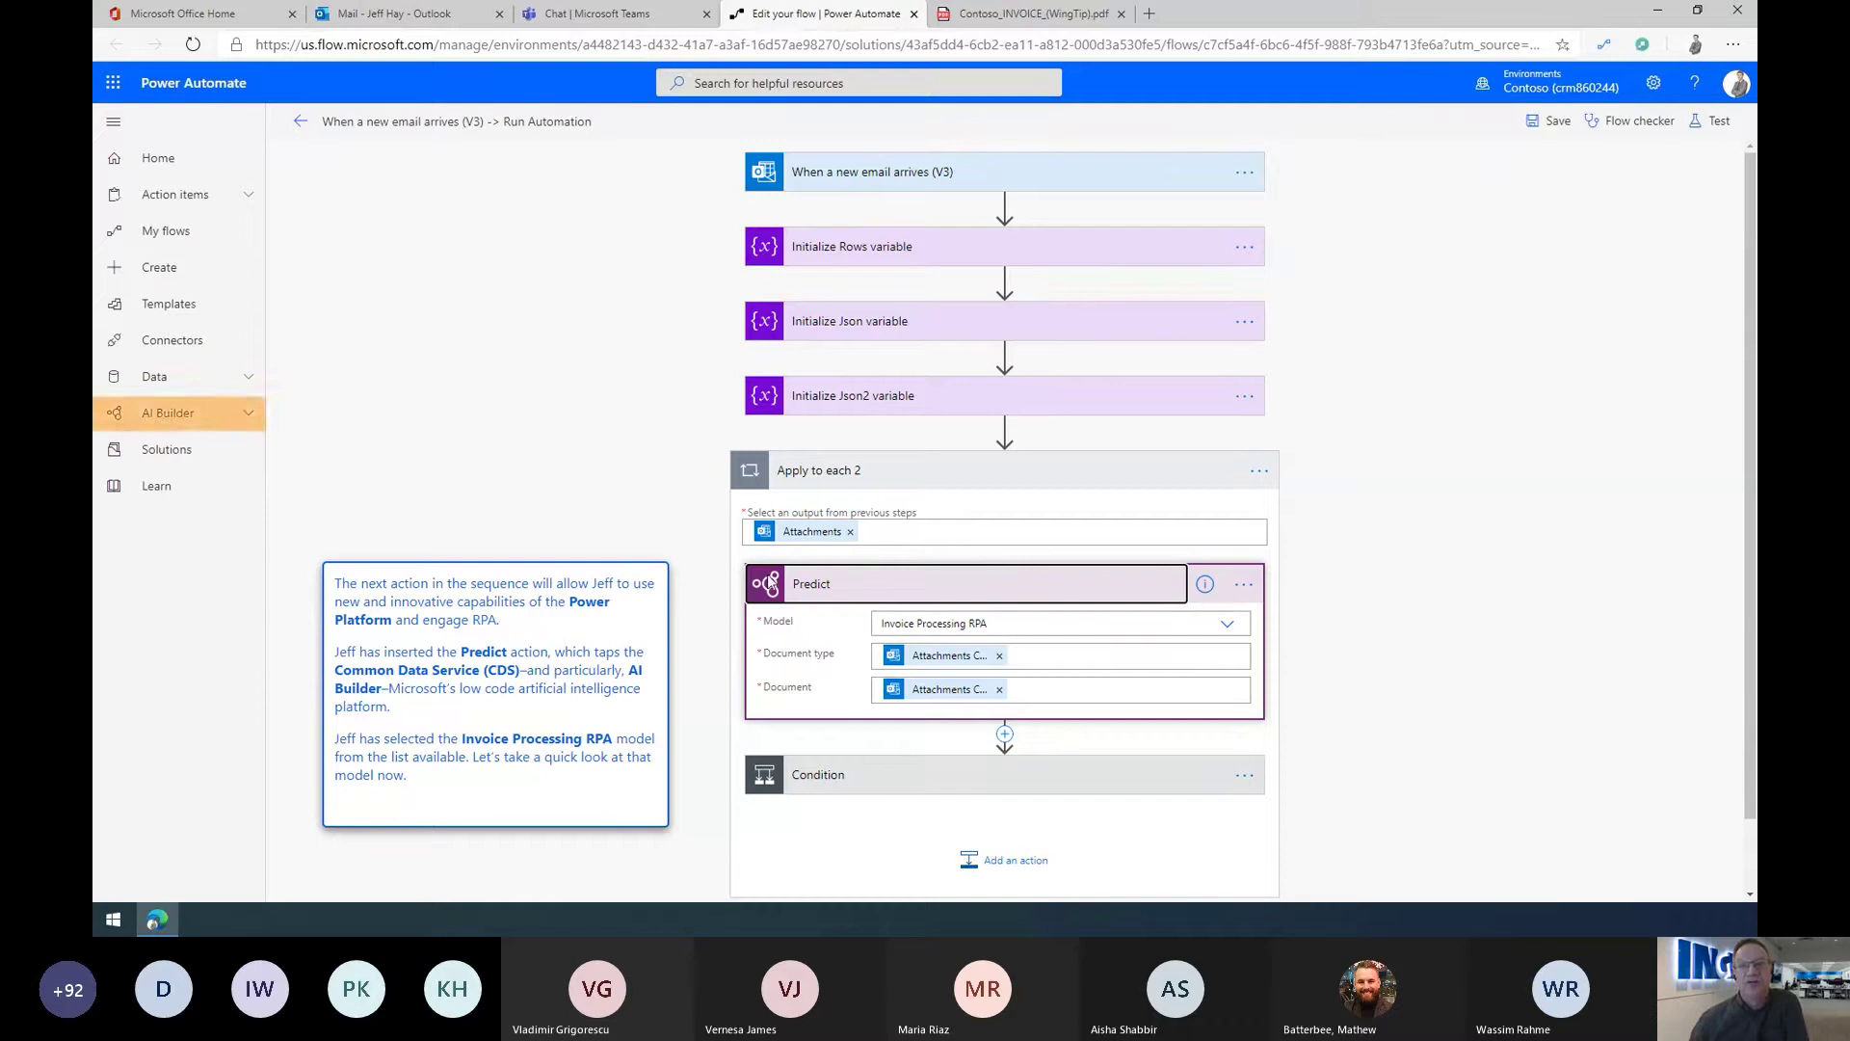
{"action": "left_click", "coordinate": [166, 412]}
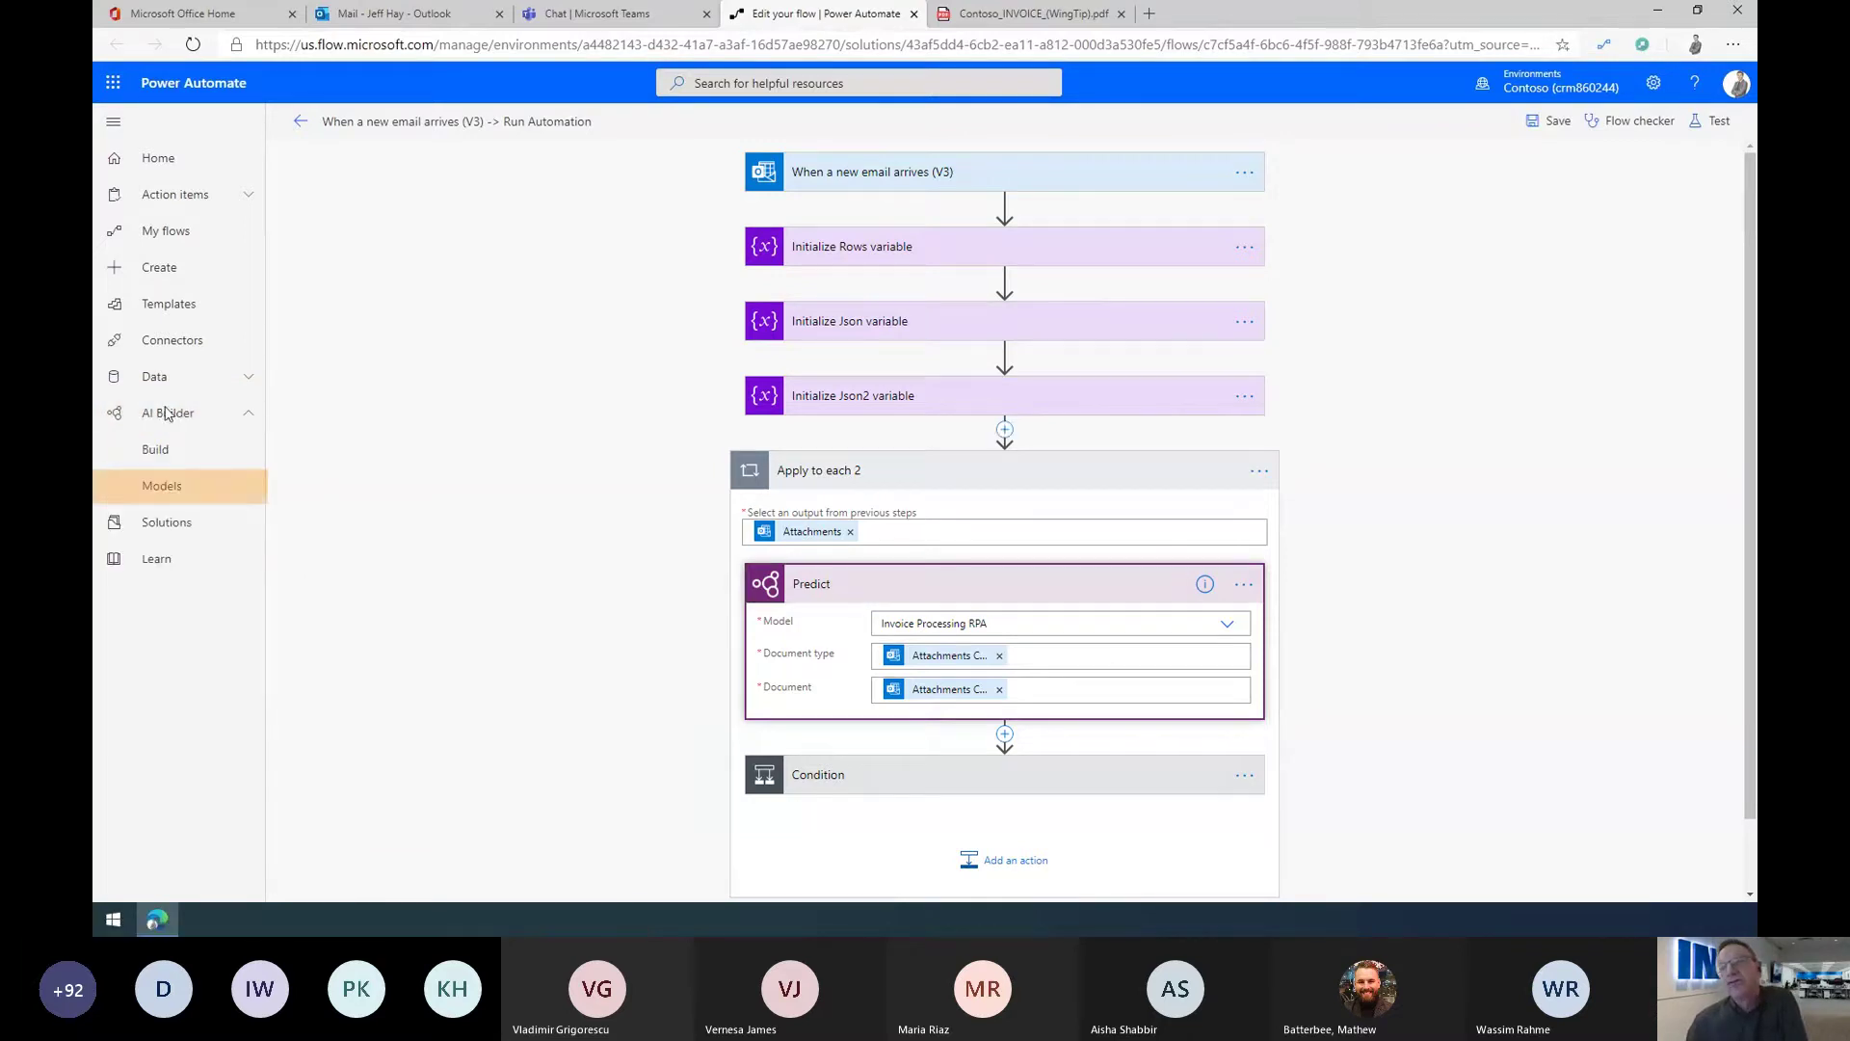
Step: Open AI Builder Models in a new tab and open the Invoice Processing RPA model
{"action": "right_click", "coordinate": [170, 489]}
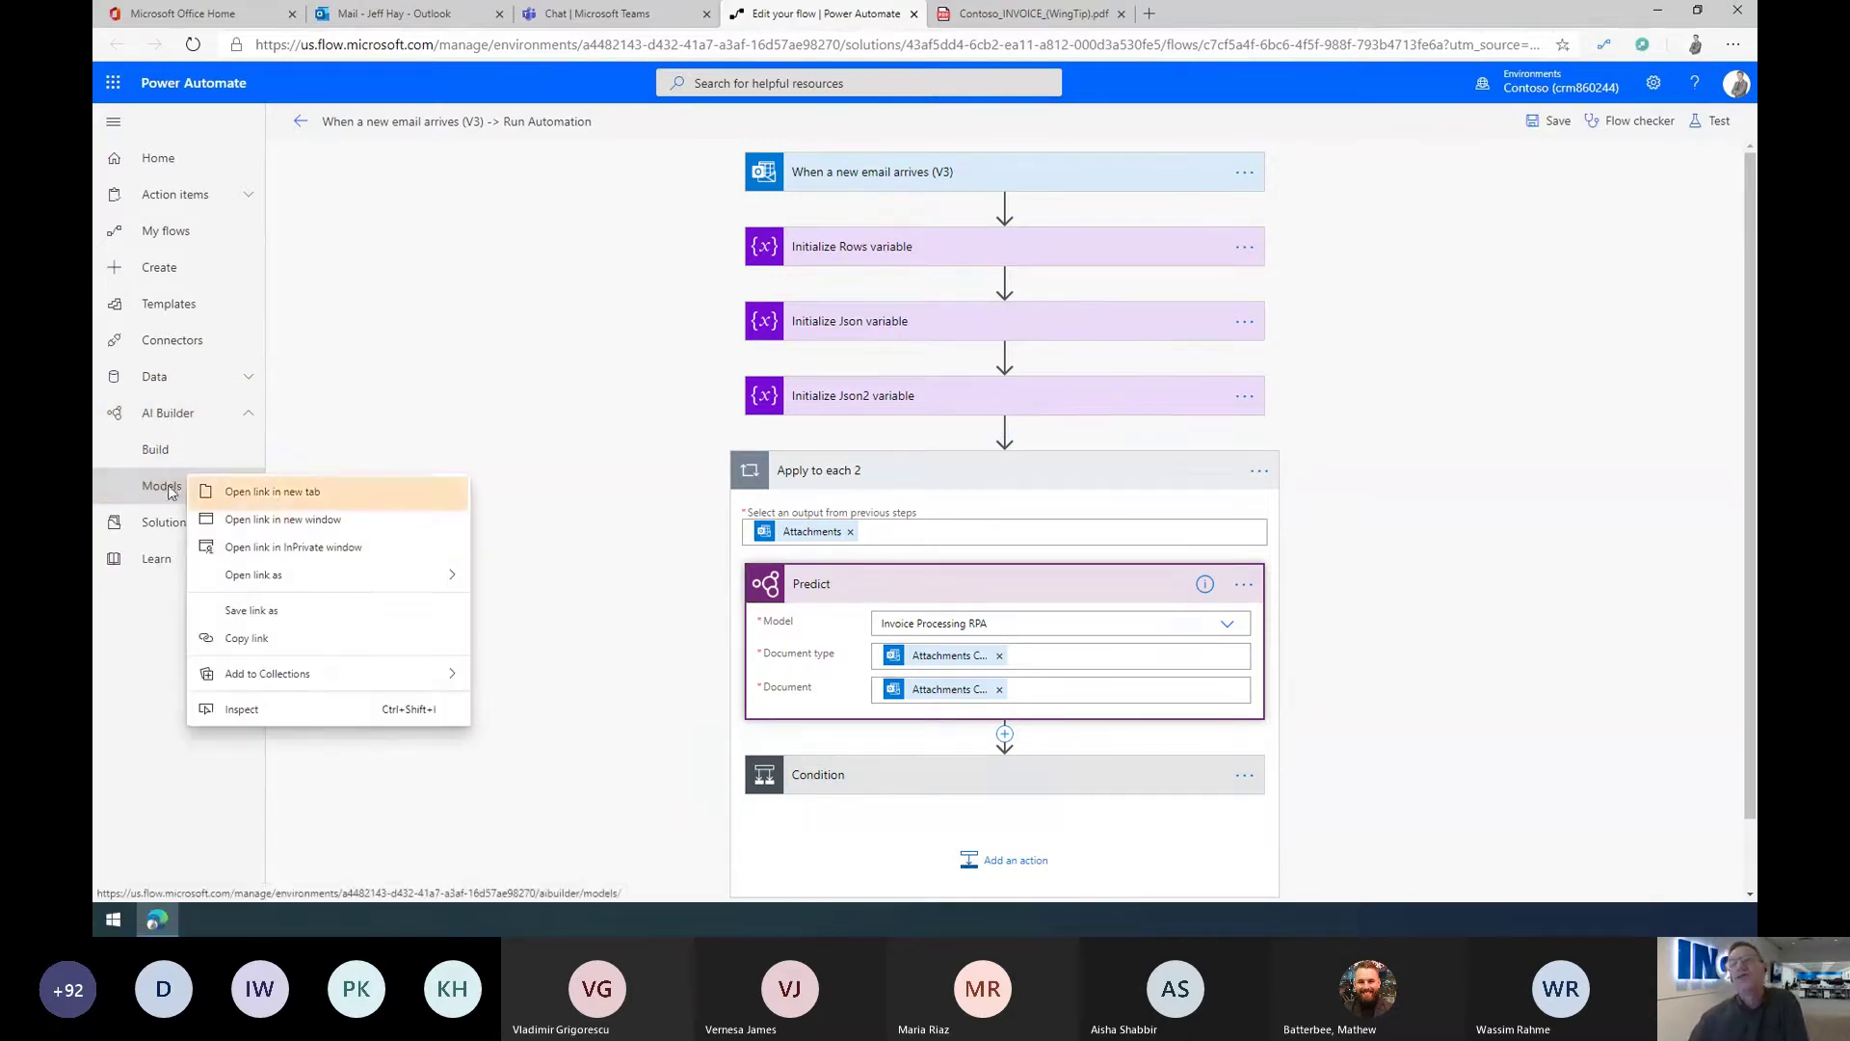
{"action": "left_click", "coordinate": [278, 493]}
{"action": "left_click", "coordinate": [985, 18]}
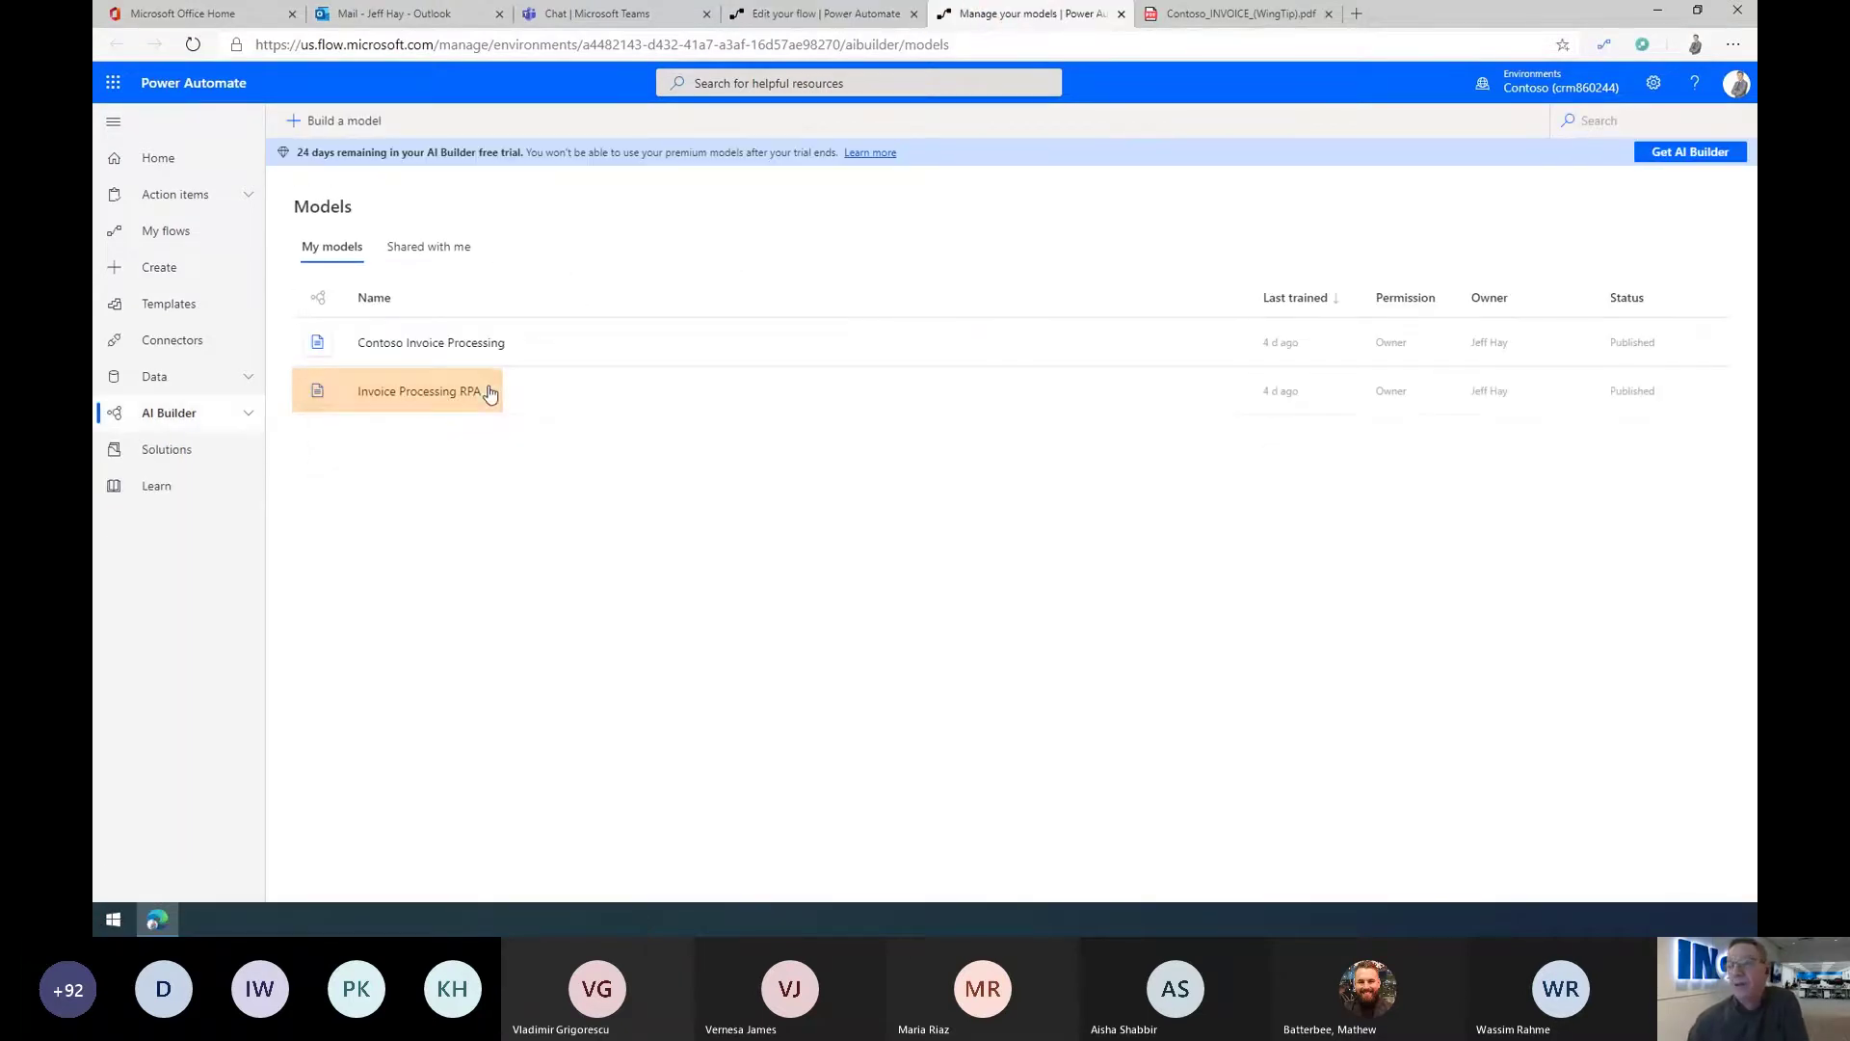
{"action": "left_click", "coordinate": [395, 414]}
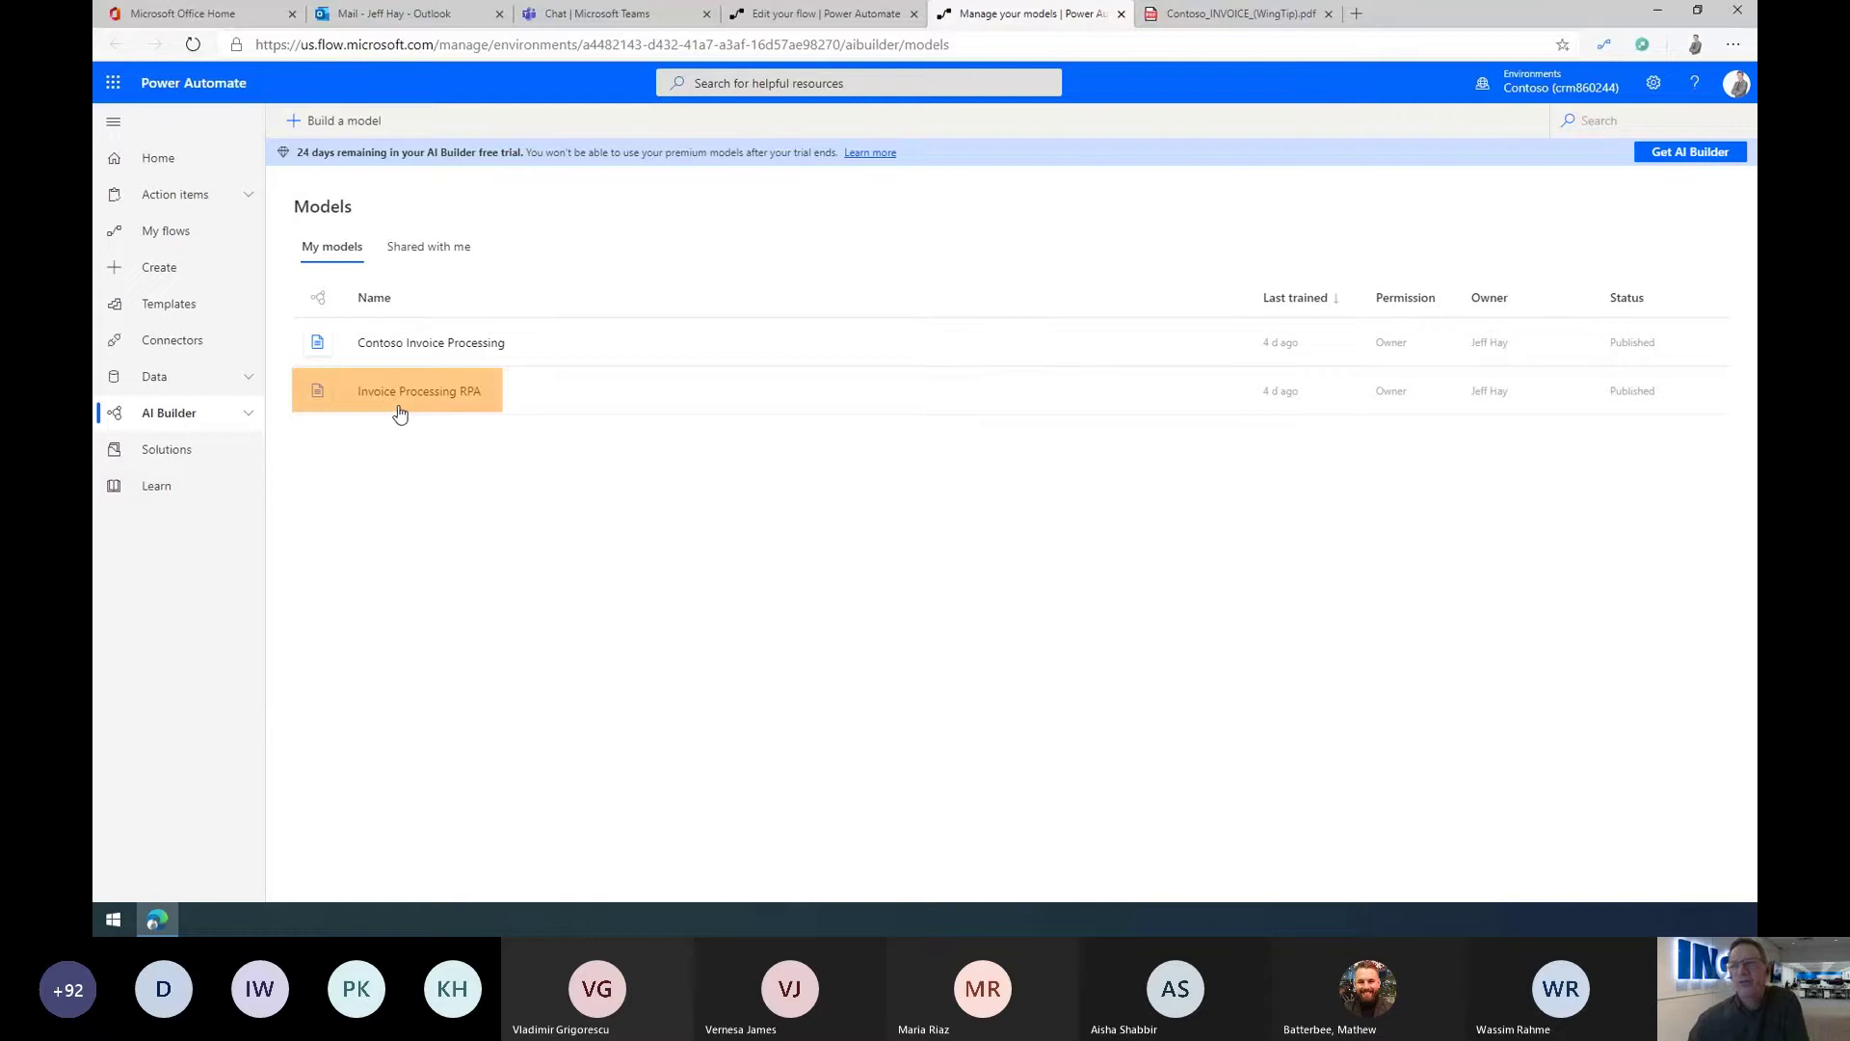
{"action": "left_click", "coordinate": [451, 405]}
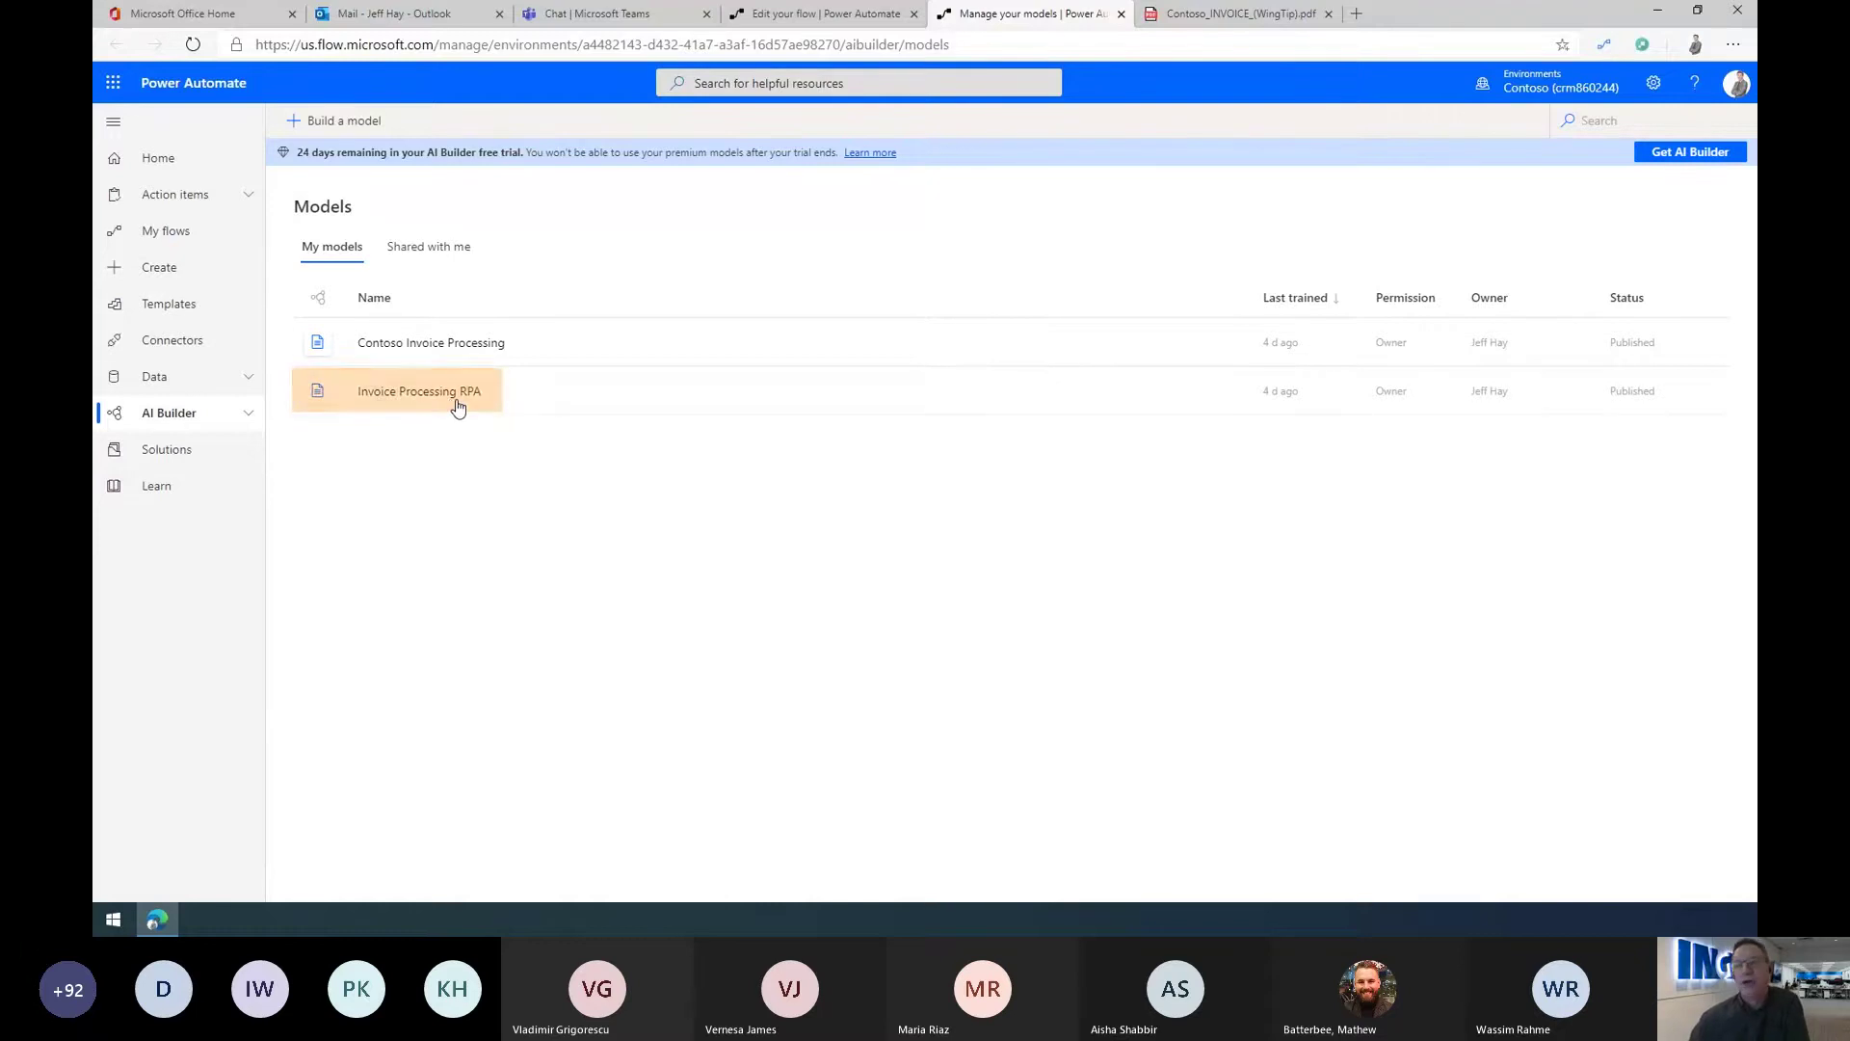
{"action": "left_click", "coordinate": [434, 398]}
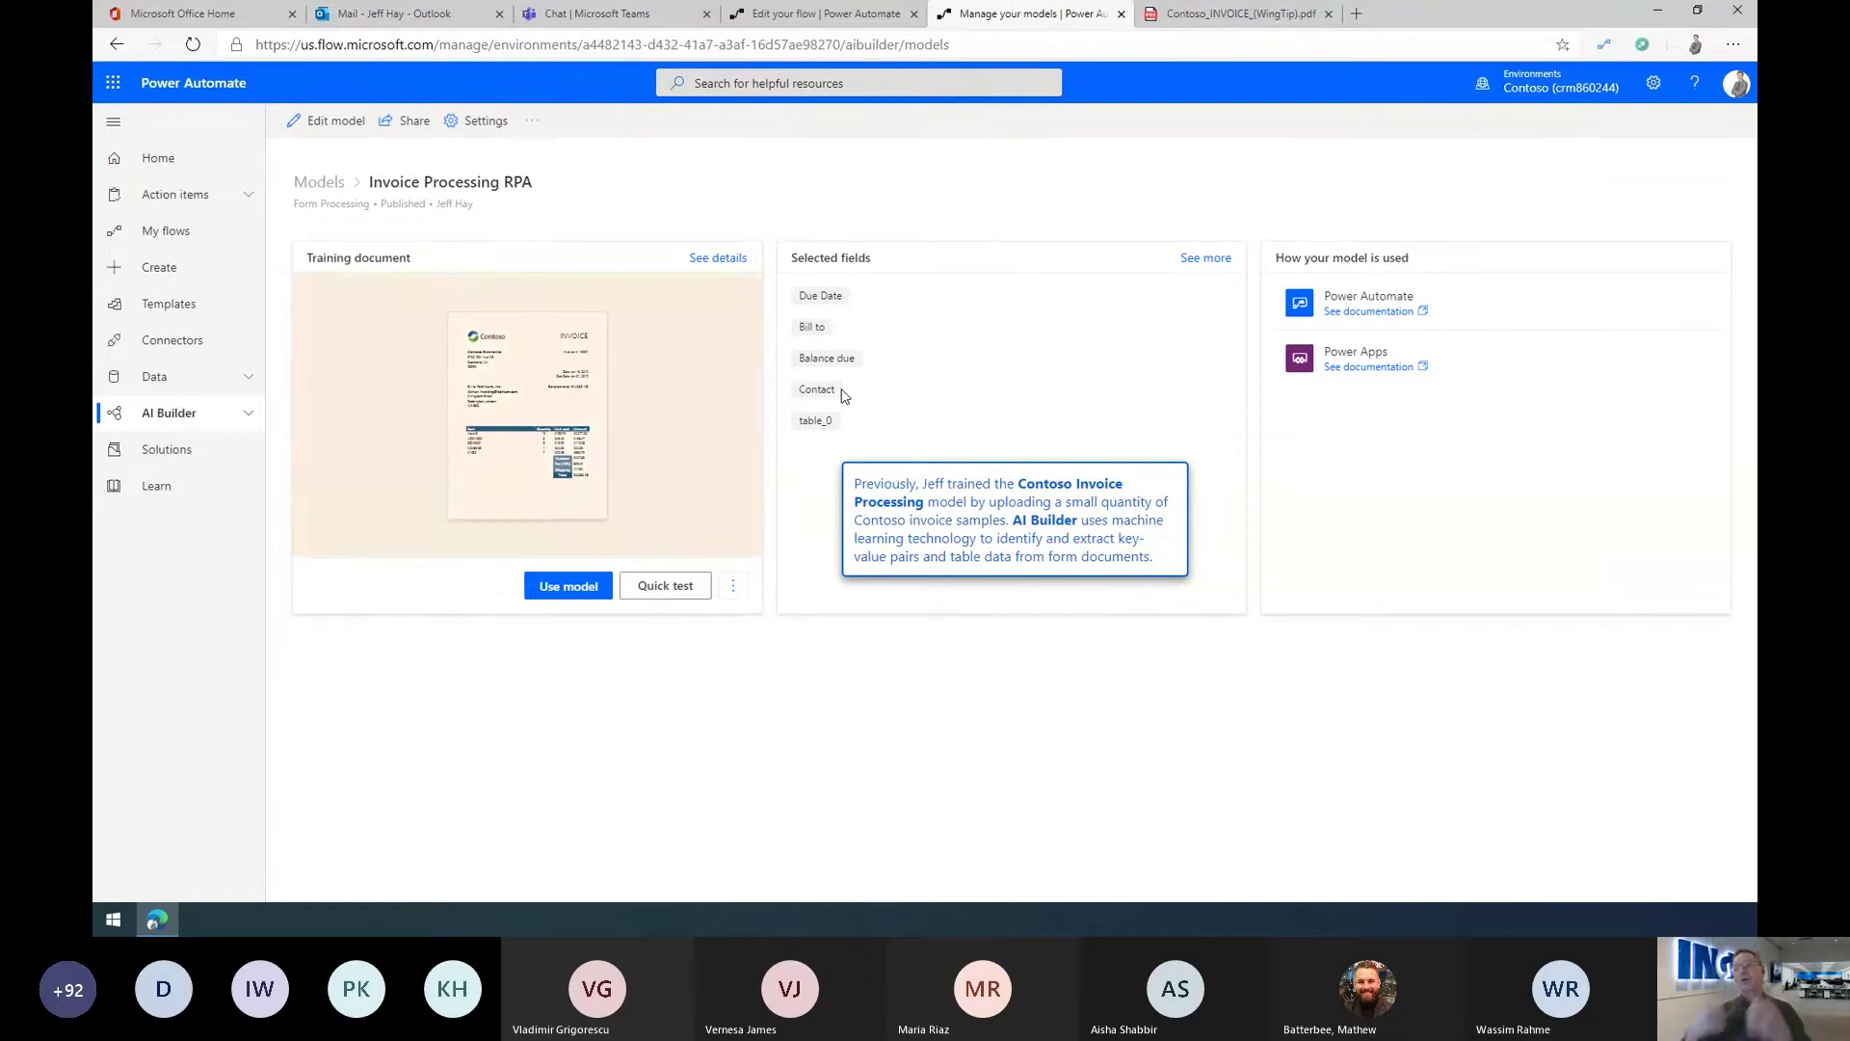
Step: Enlarge and review the model's training invoice document, then close the preview
{"action": "left_click", "coordinate": [531, 439]}
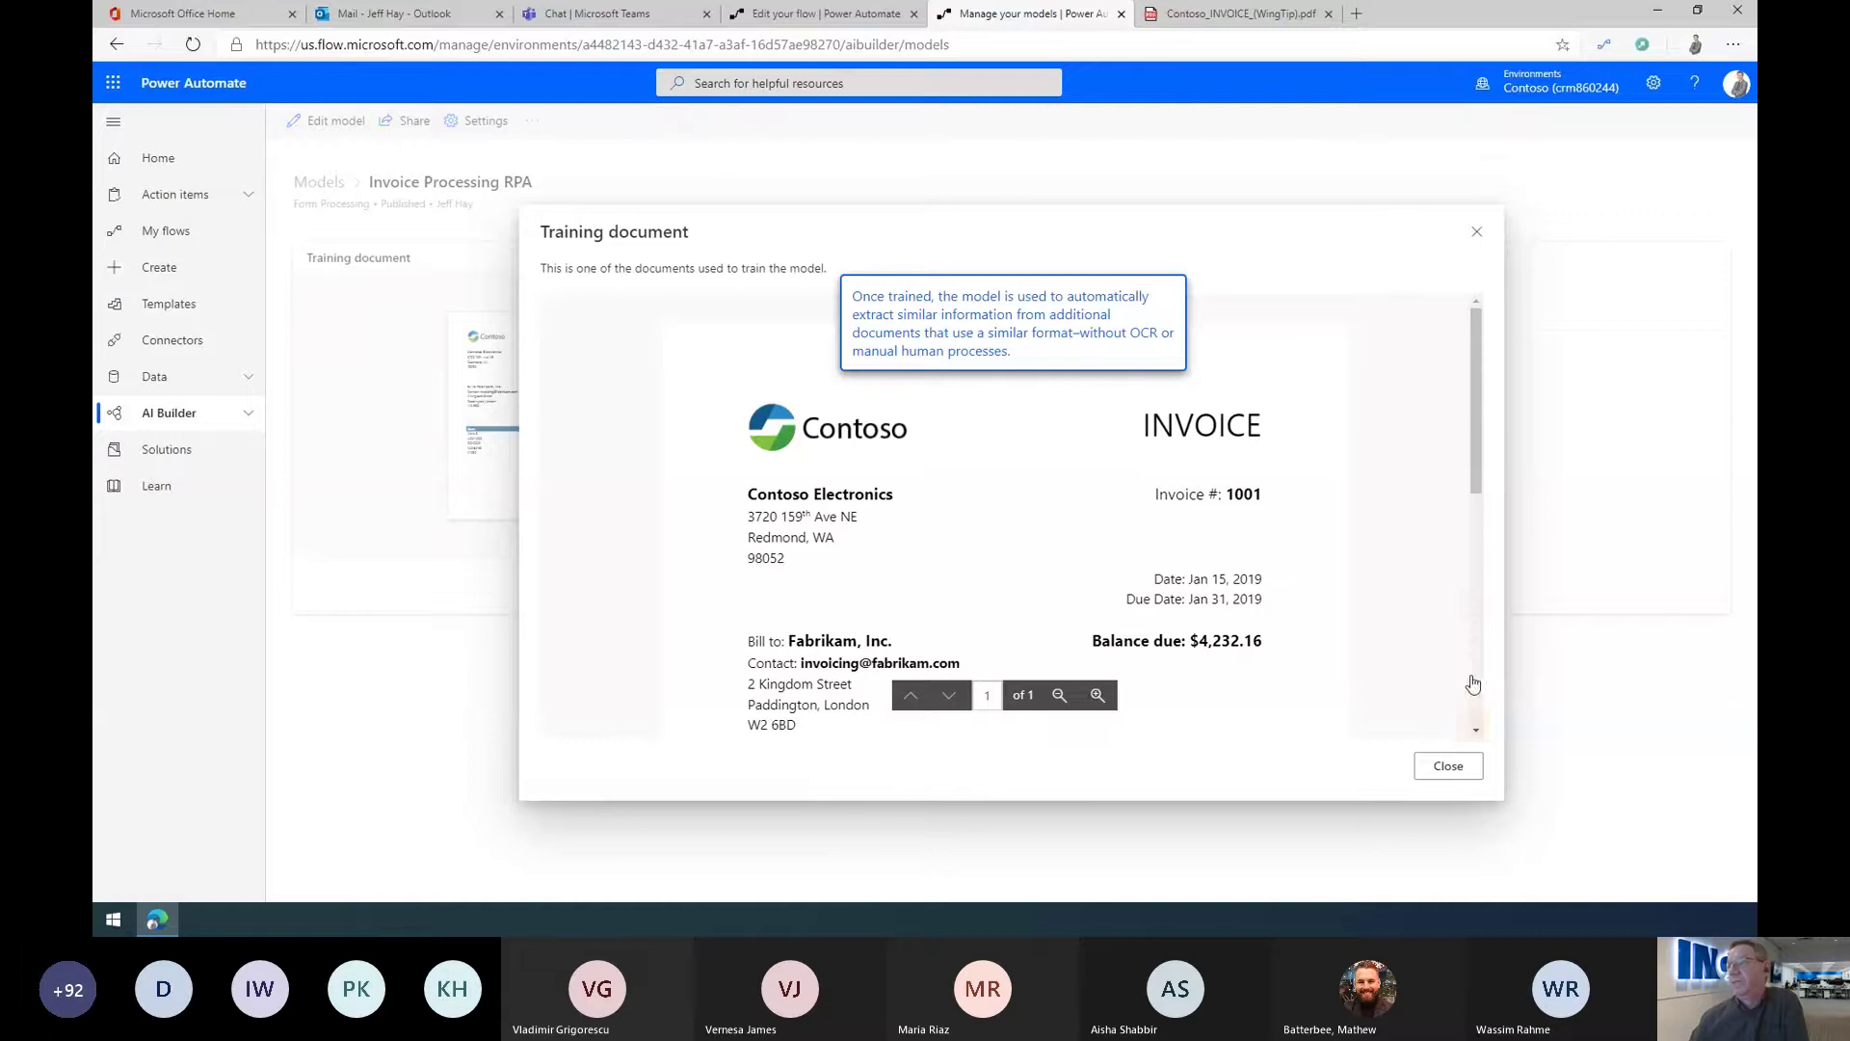
{"action": "scroll", "coordinate": [1472, 684], "scroll_direction": "down", "scroll_amount": 5}
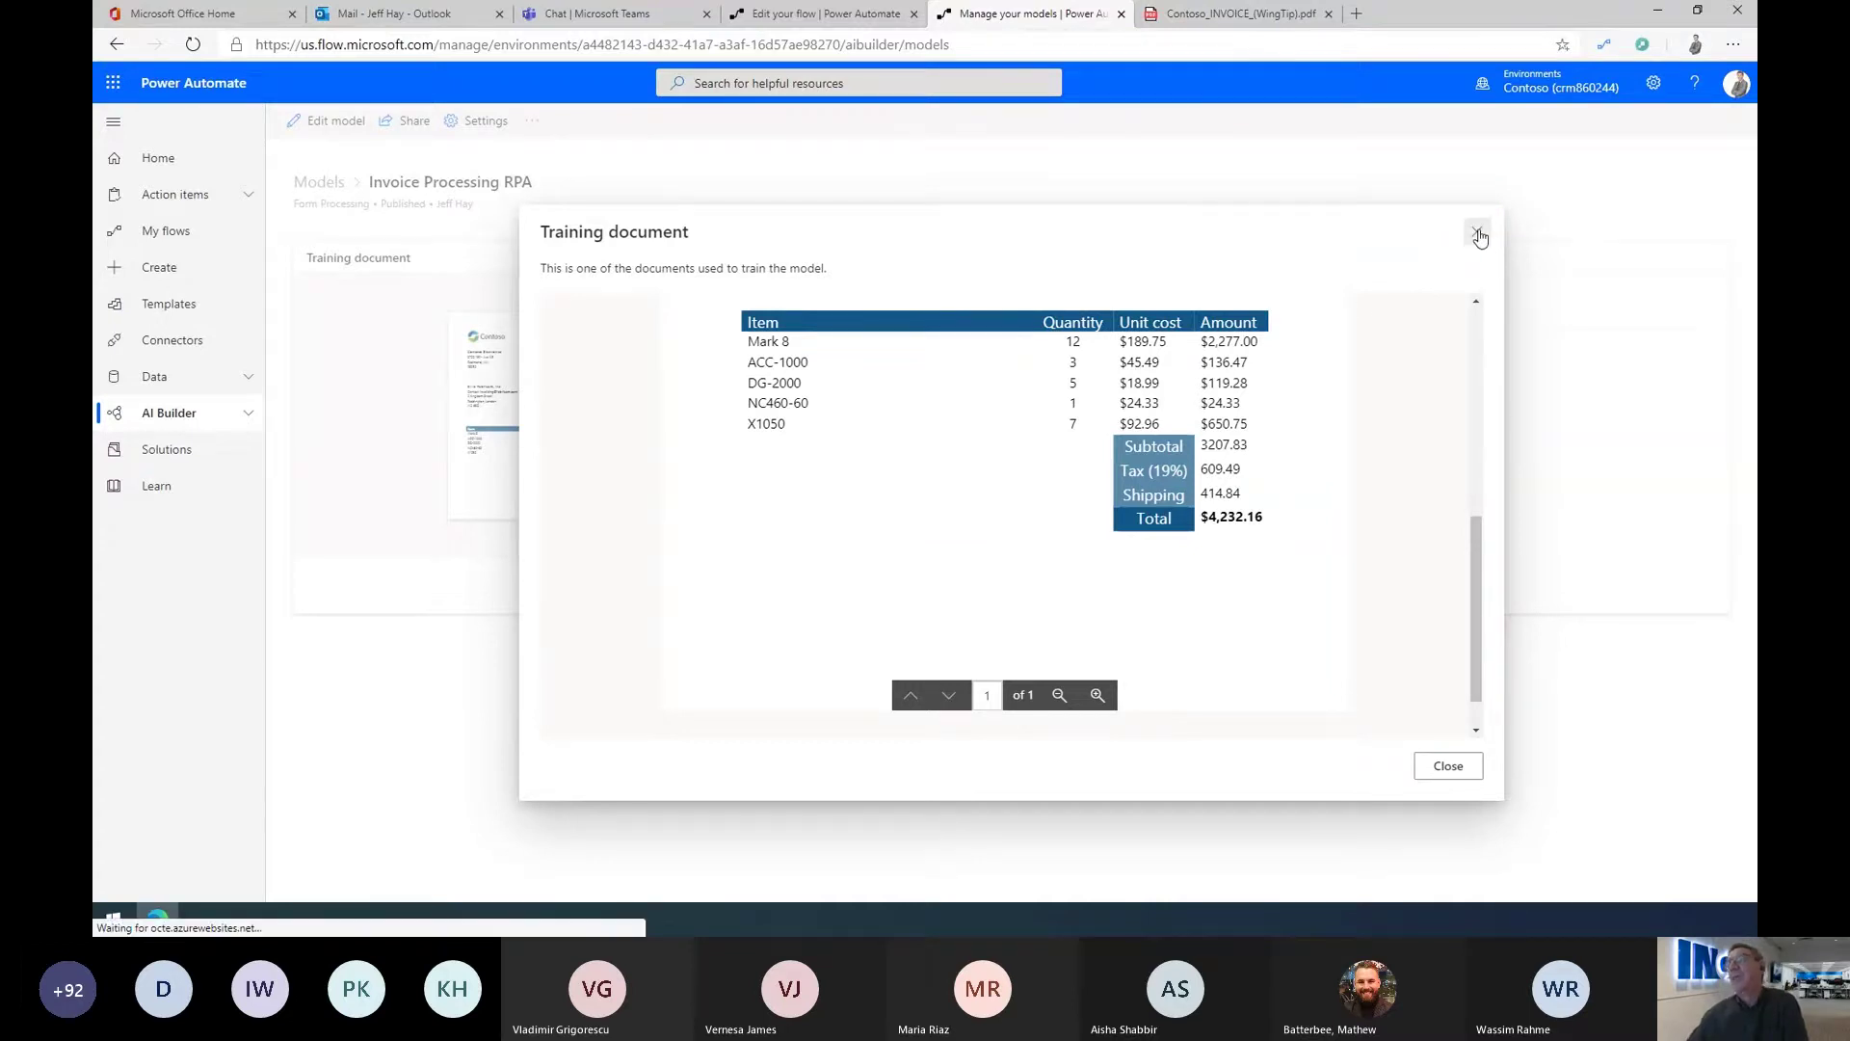
{"action": "left_click", "coordinate": [1477, 231]}
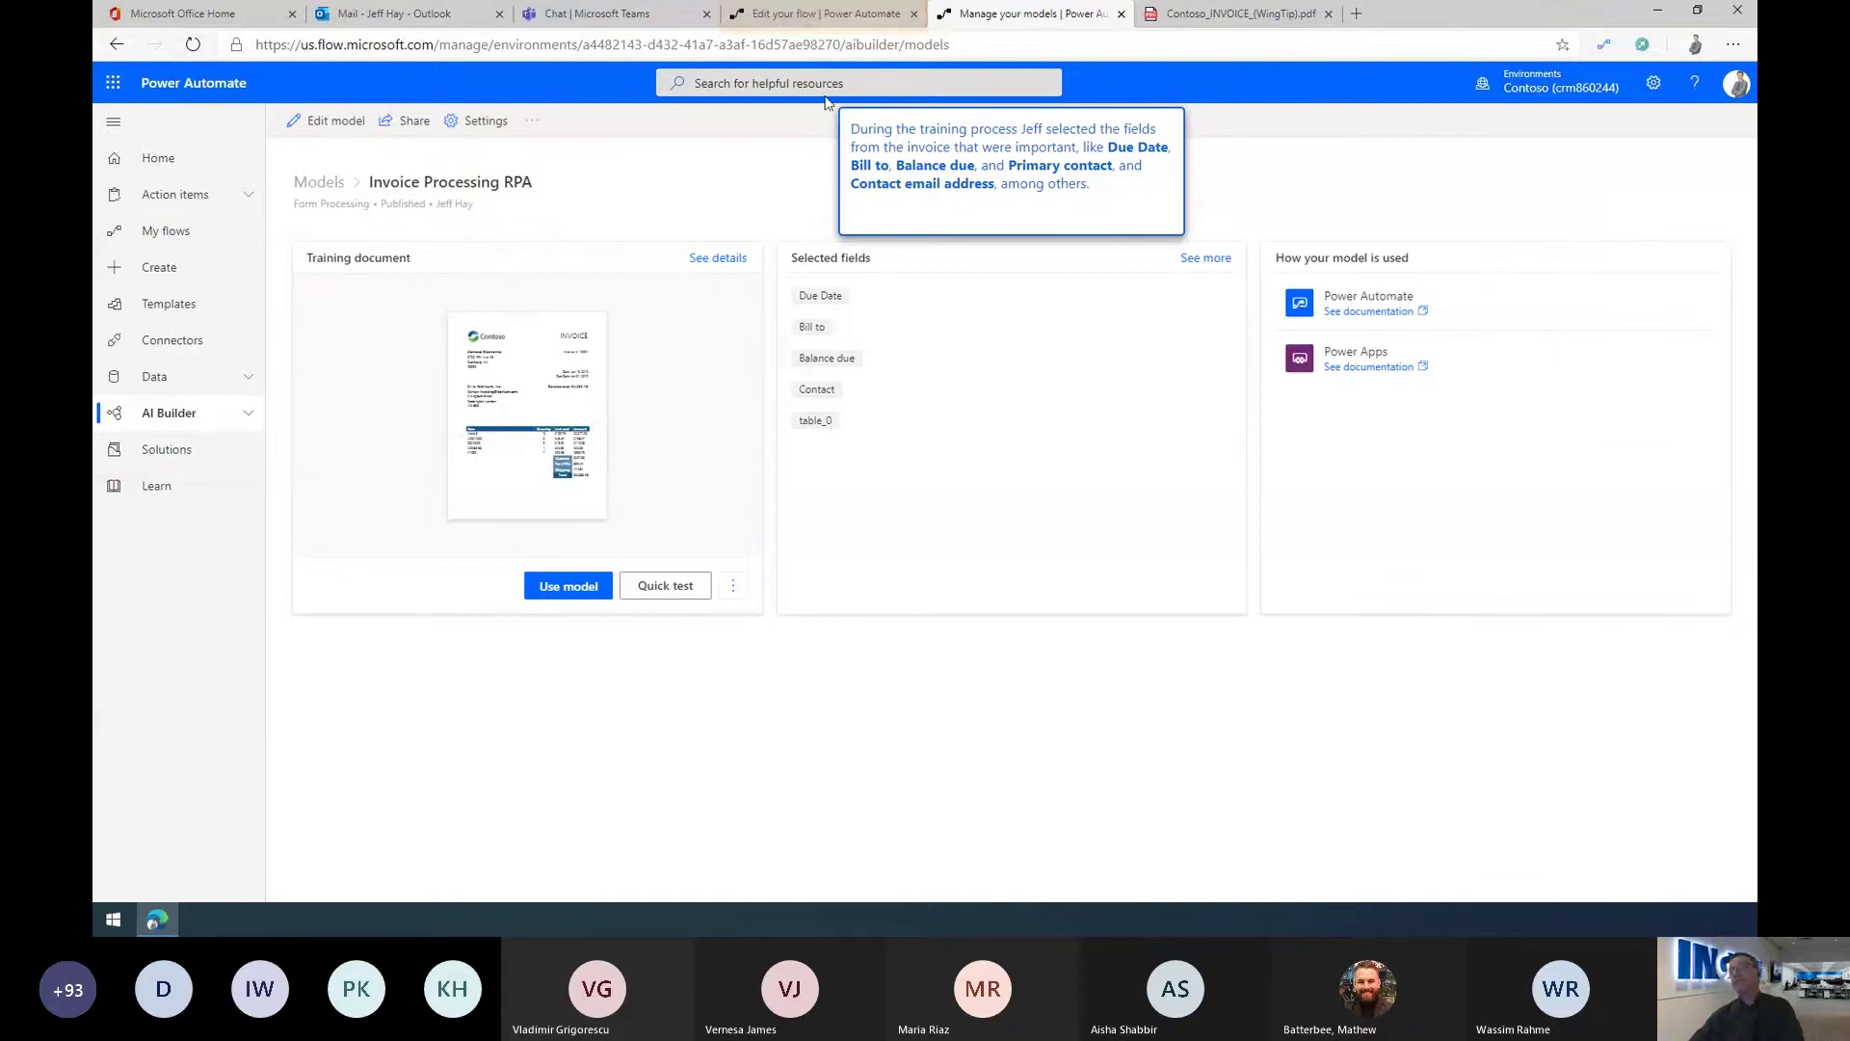
Step: Back in the flow, collapse Predict and expand the Condition checking Balance due against $2000
{"action": "left_click", "coordinate": [804, 14]}
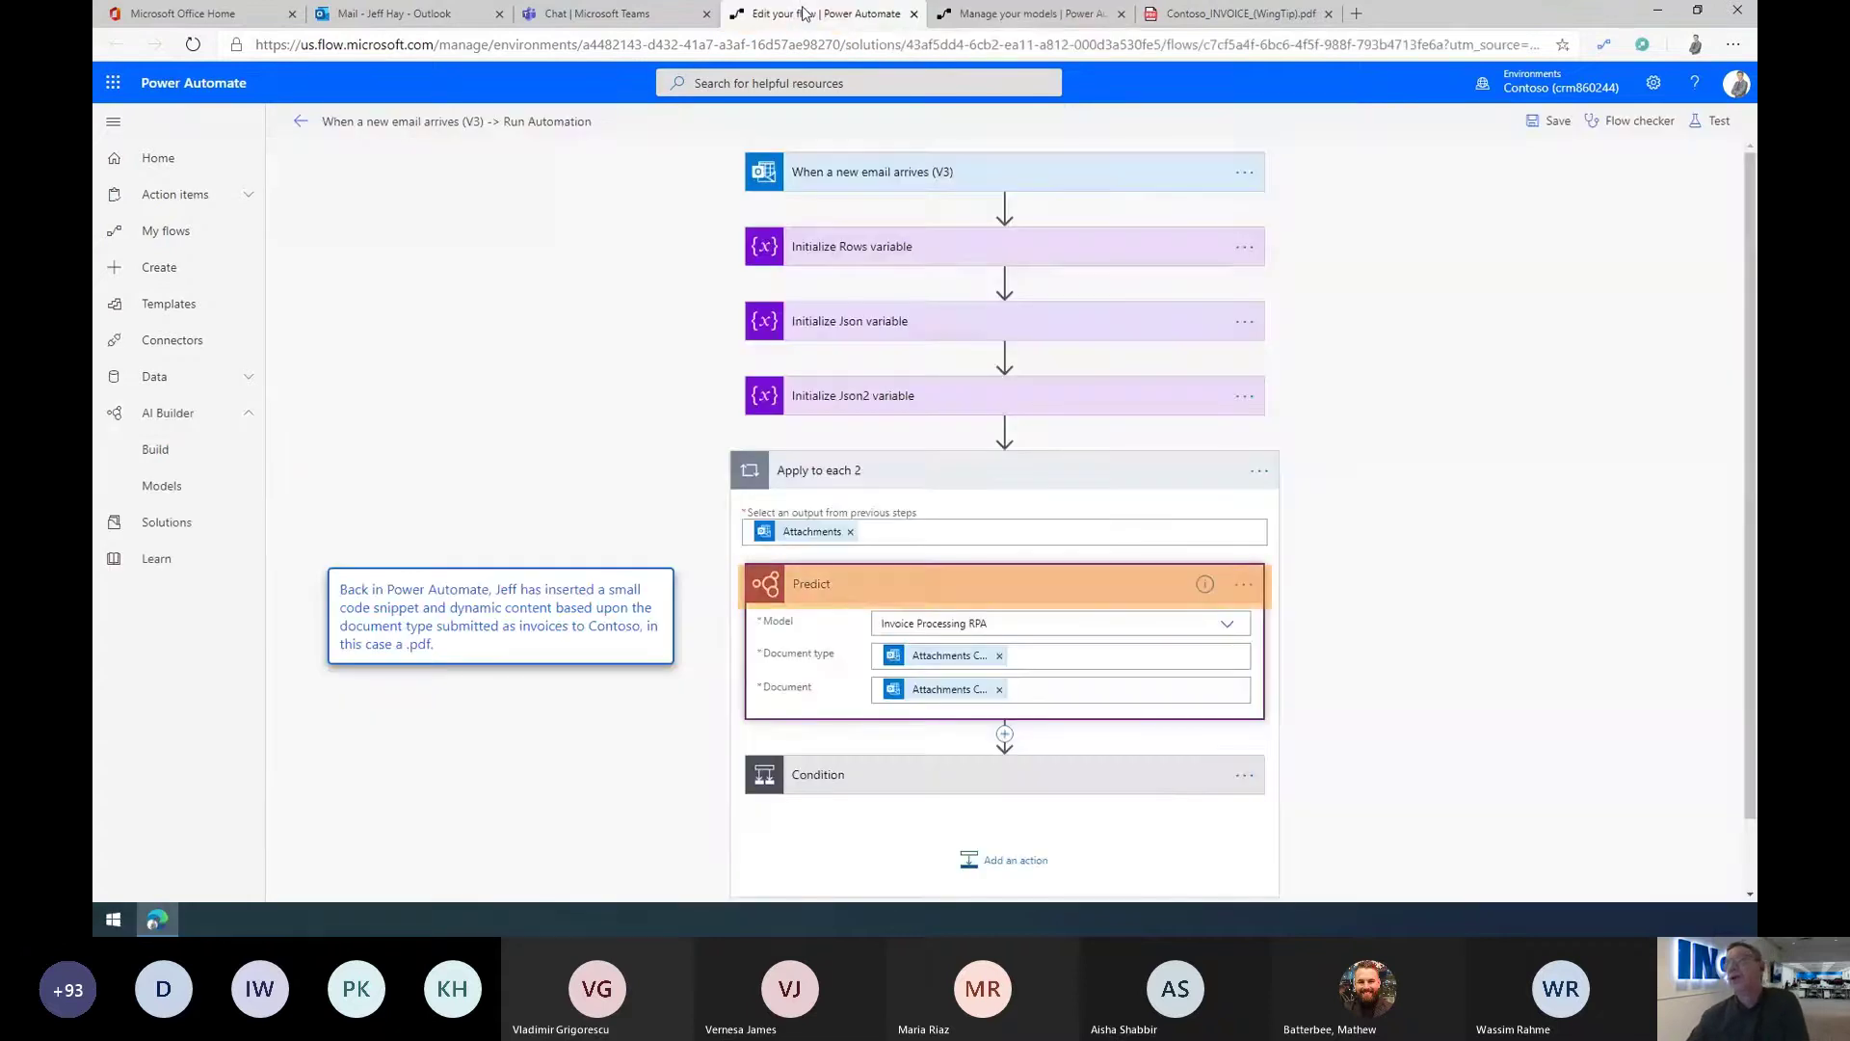
{"action": "left_click", "coordinate": [844, 583]}
{"action": "left_click", "coordinate": [844, 584]}
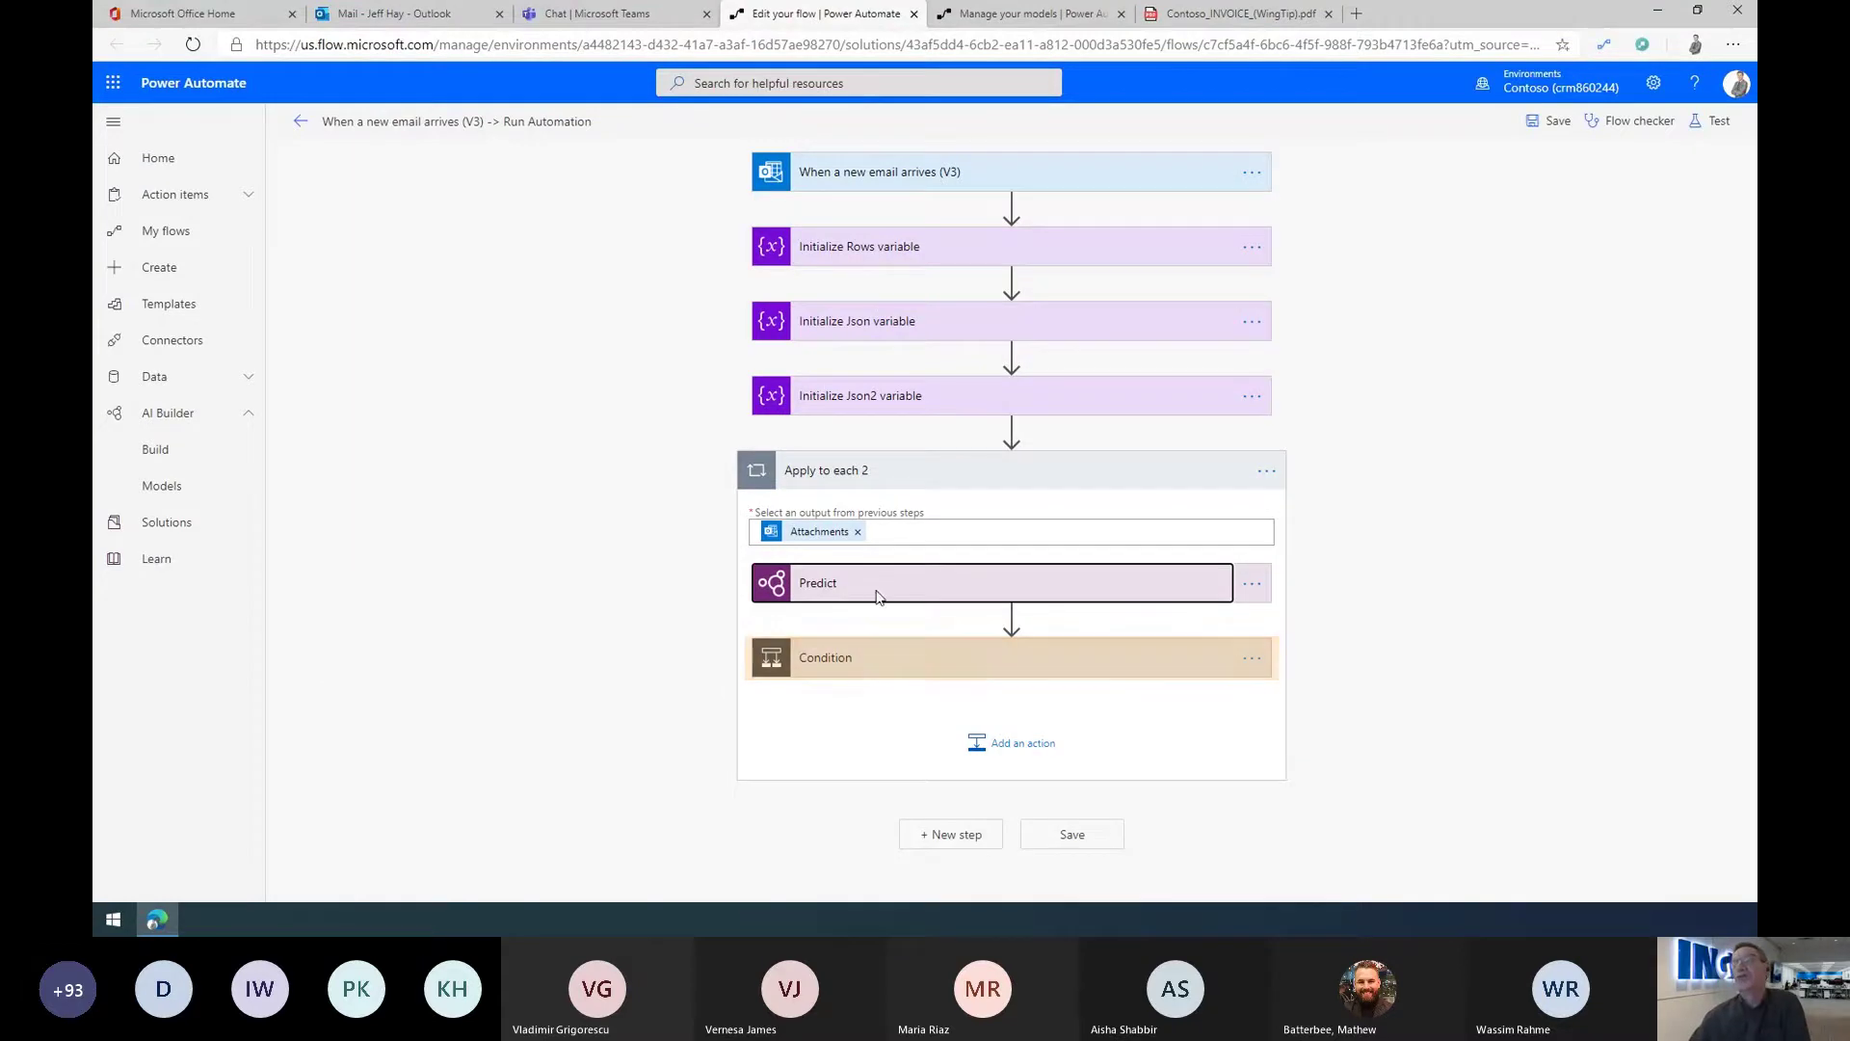
{"action": "left_click", "coordinate": [885, 665]}
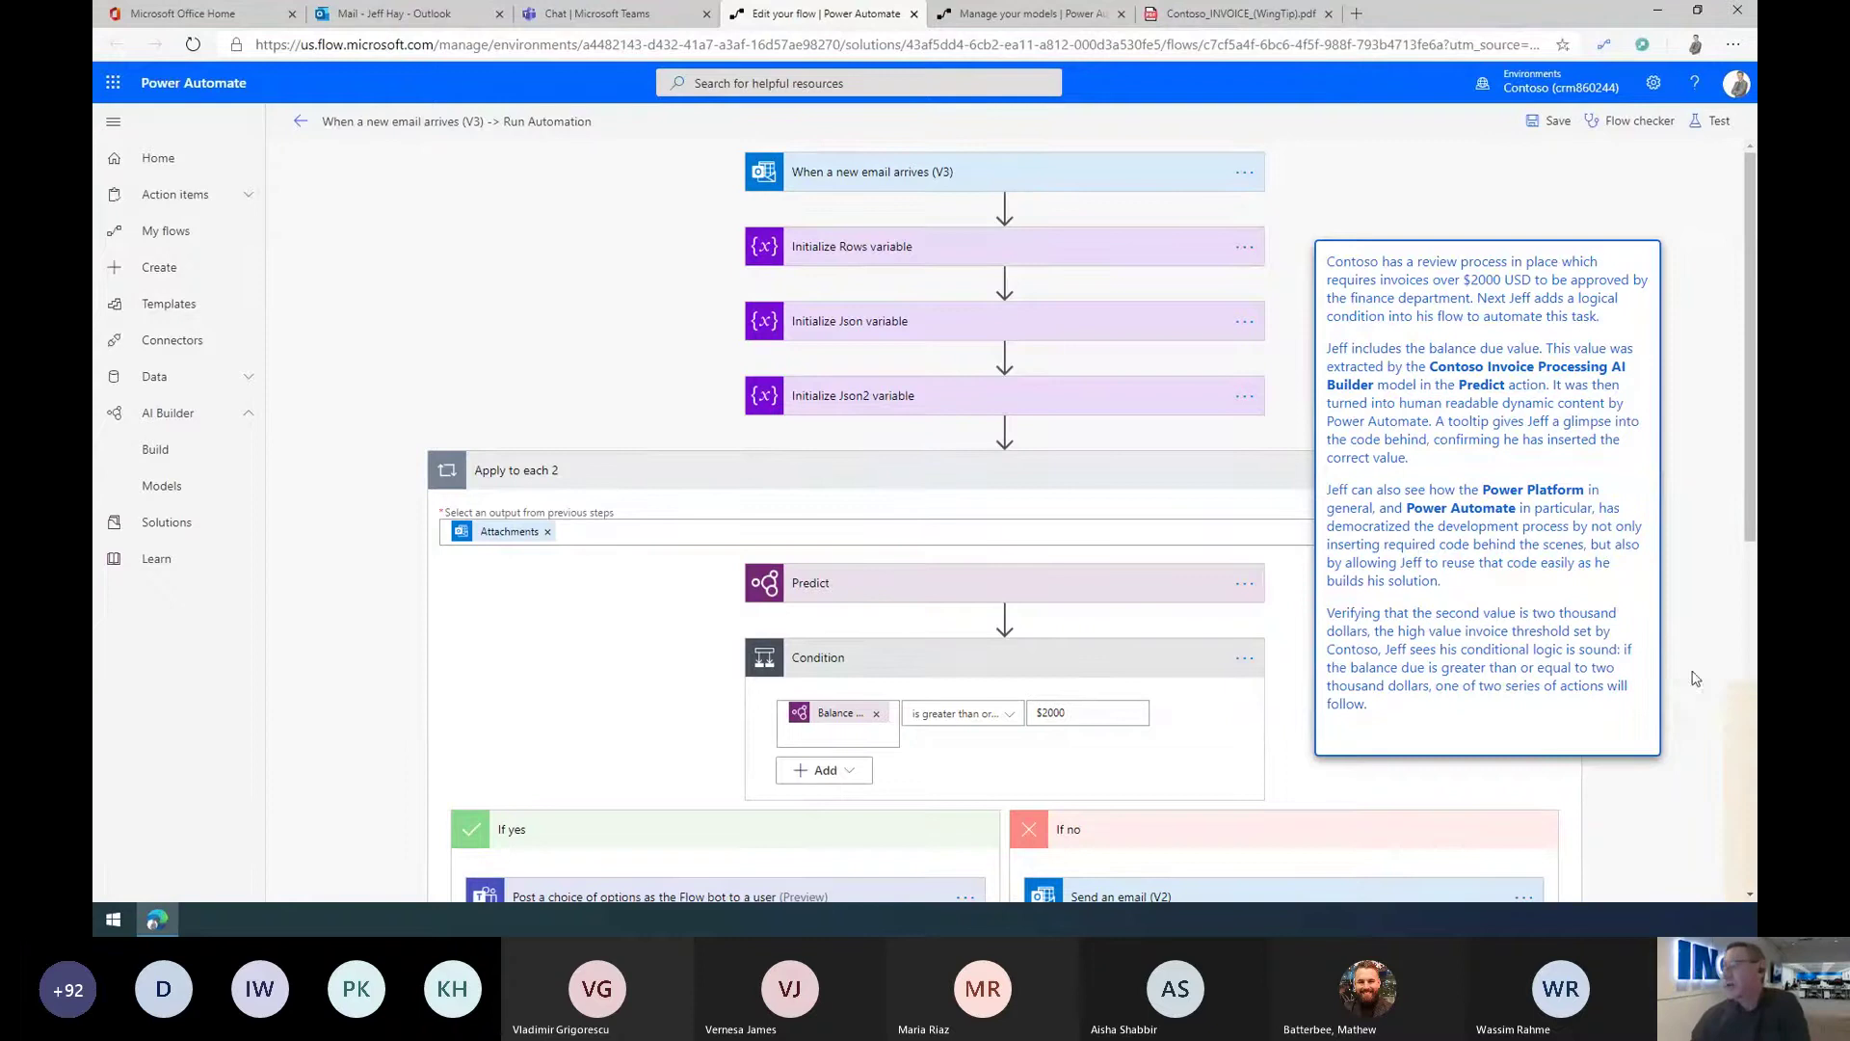
Step: Expand the If no email step with subject 'Approved Invoice Below $2000'
{"action": "left_click", "coordinate": [1739, 778]}
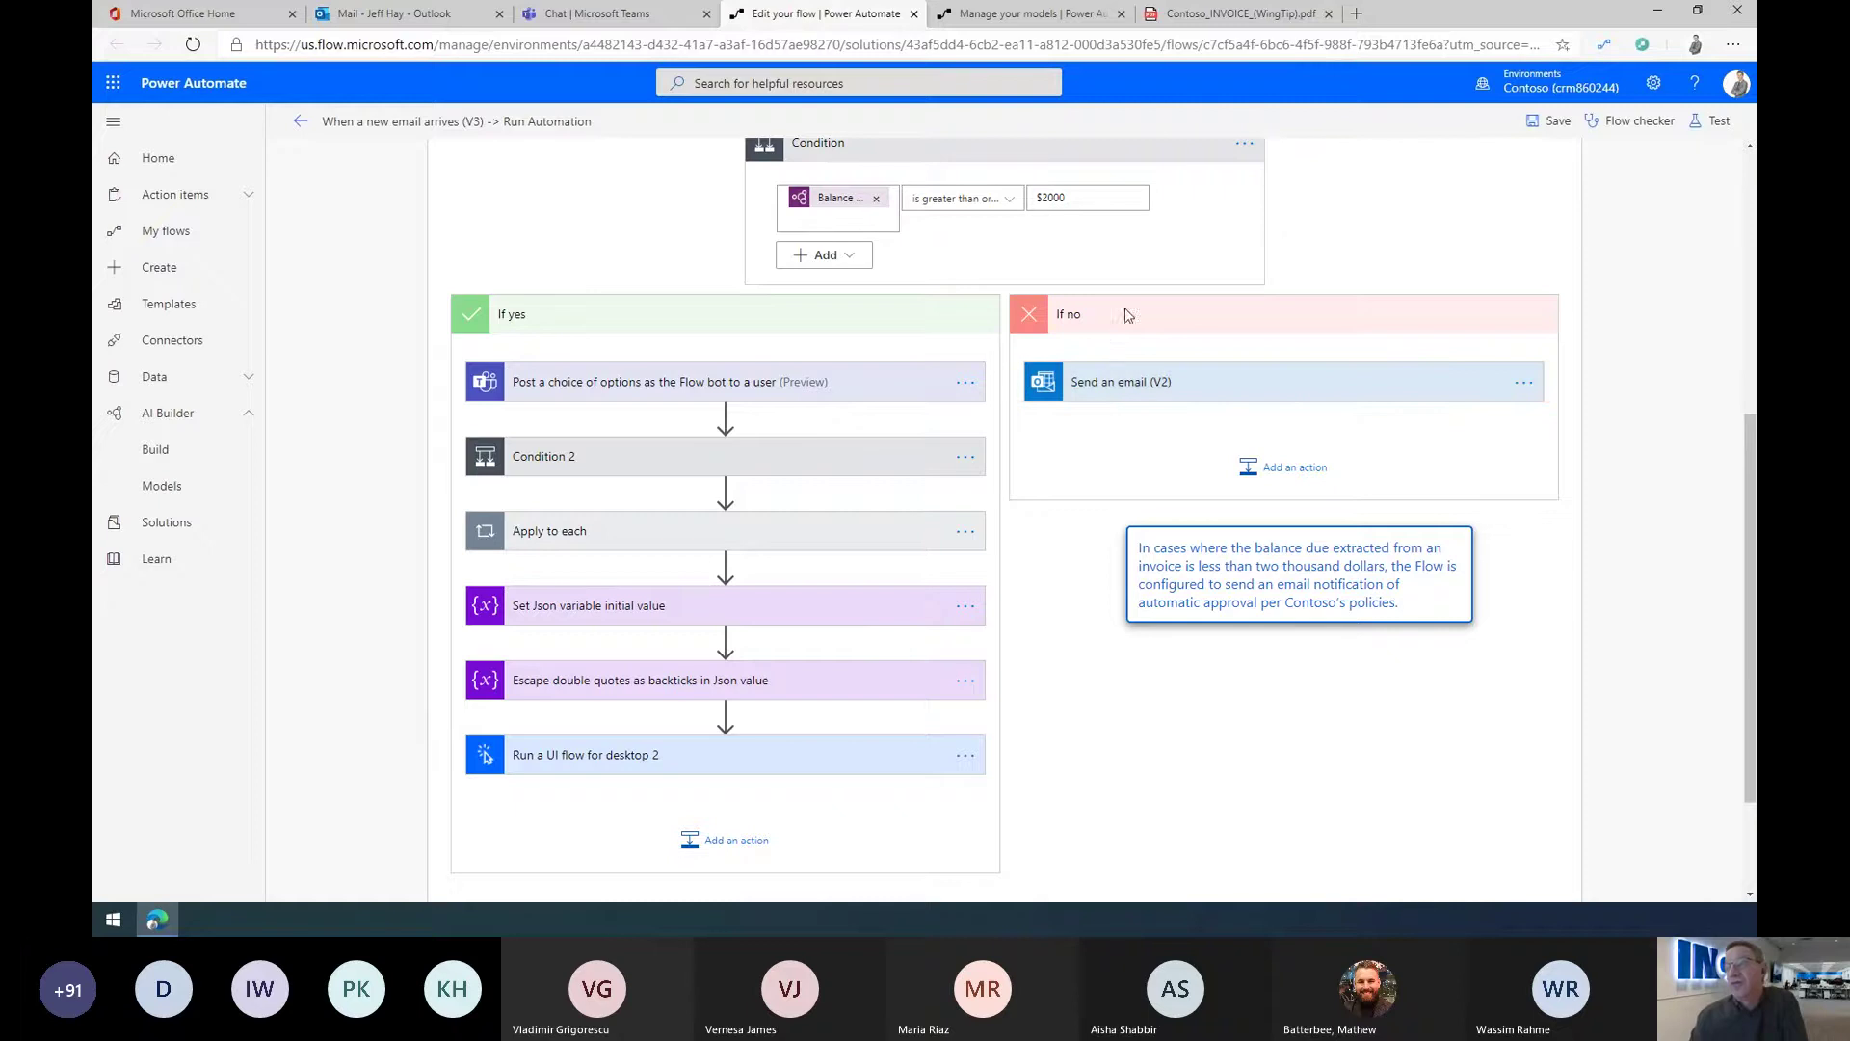
{"action": "left_click", "coordinate": [1155, 386]}
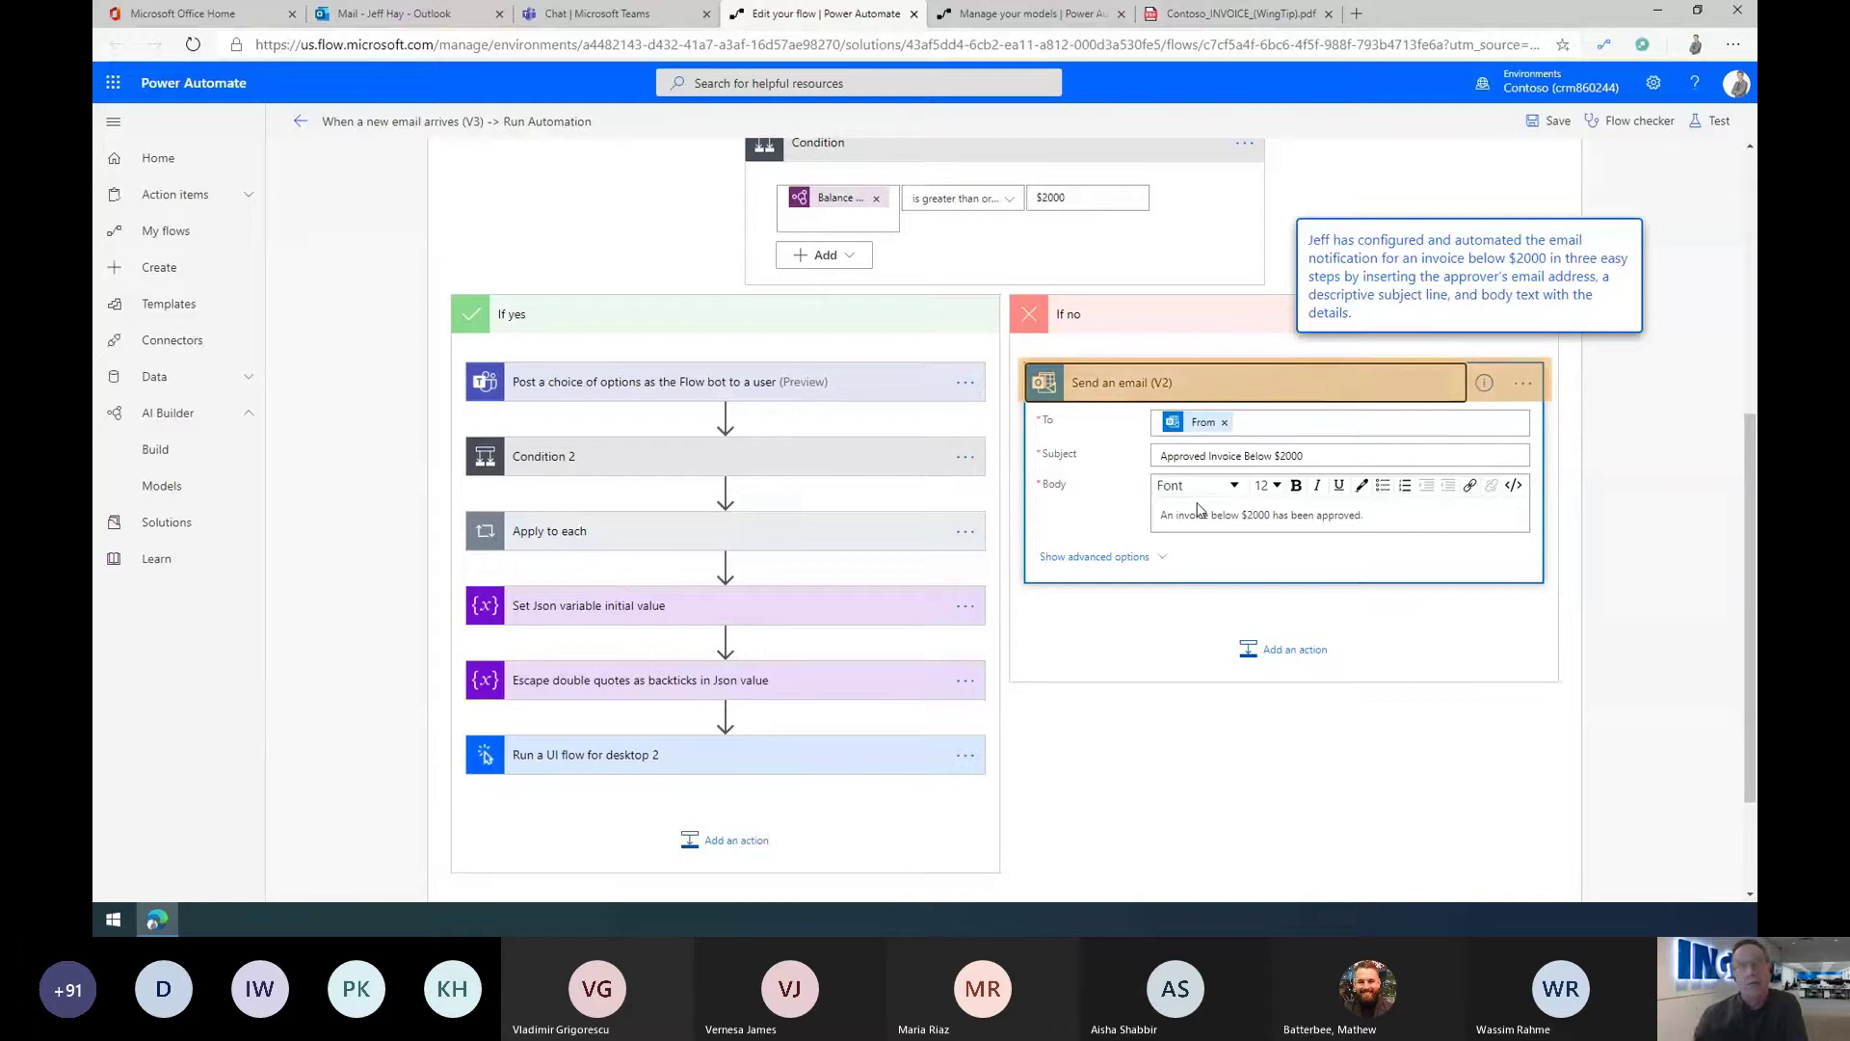
Step: Collapse the approval email, review the Teams Approve/Reject choice step's advanced options, then collapse it
{"action": "left_click", "coordinate": [1192, 382]}
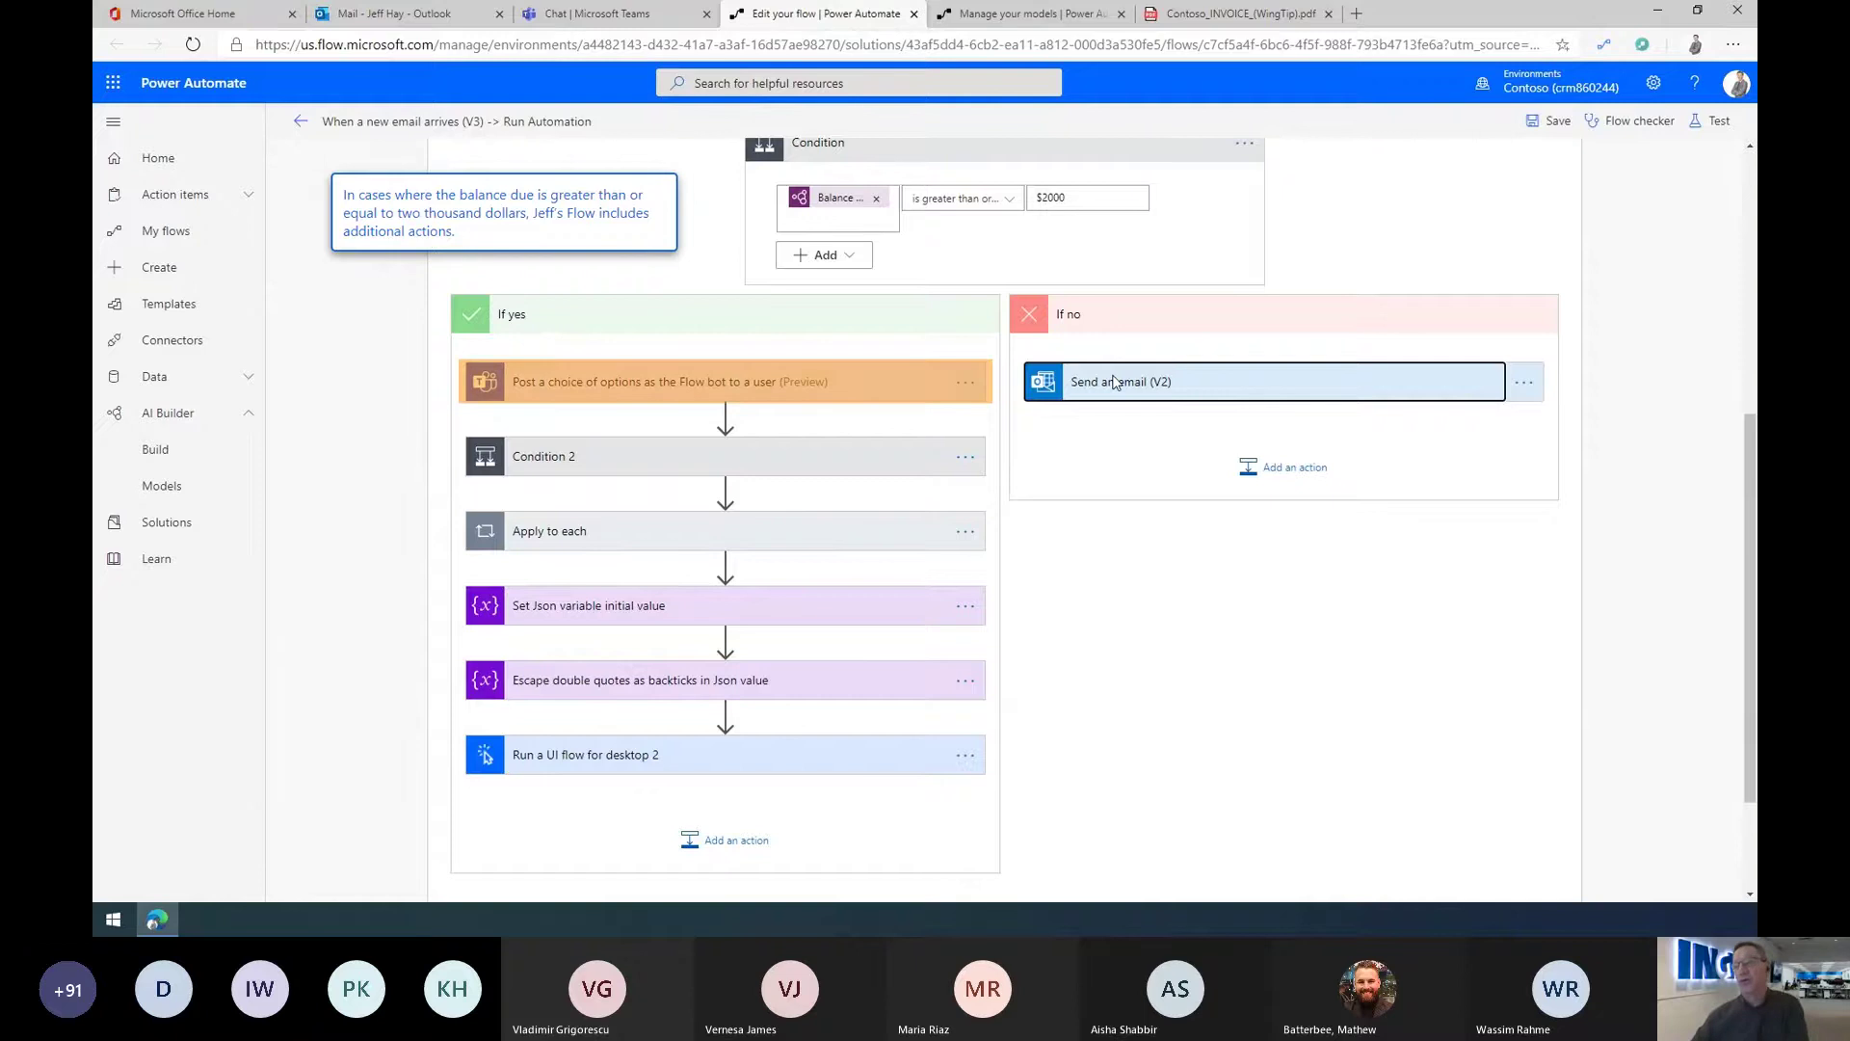
{"action": "left_click", "coordinate": [663, 386]}
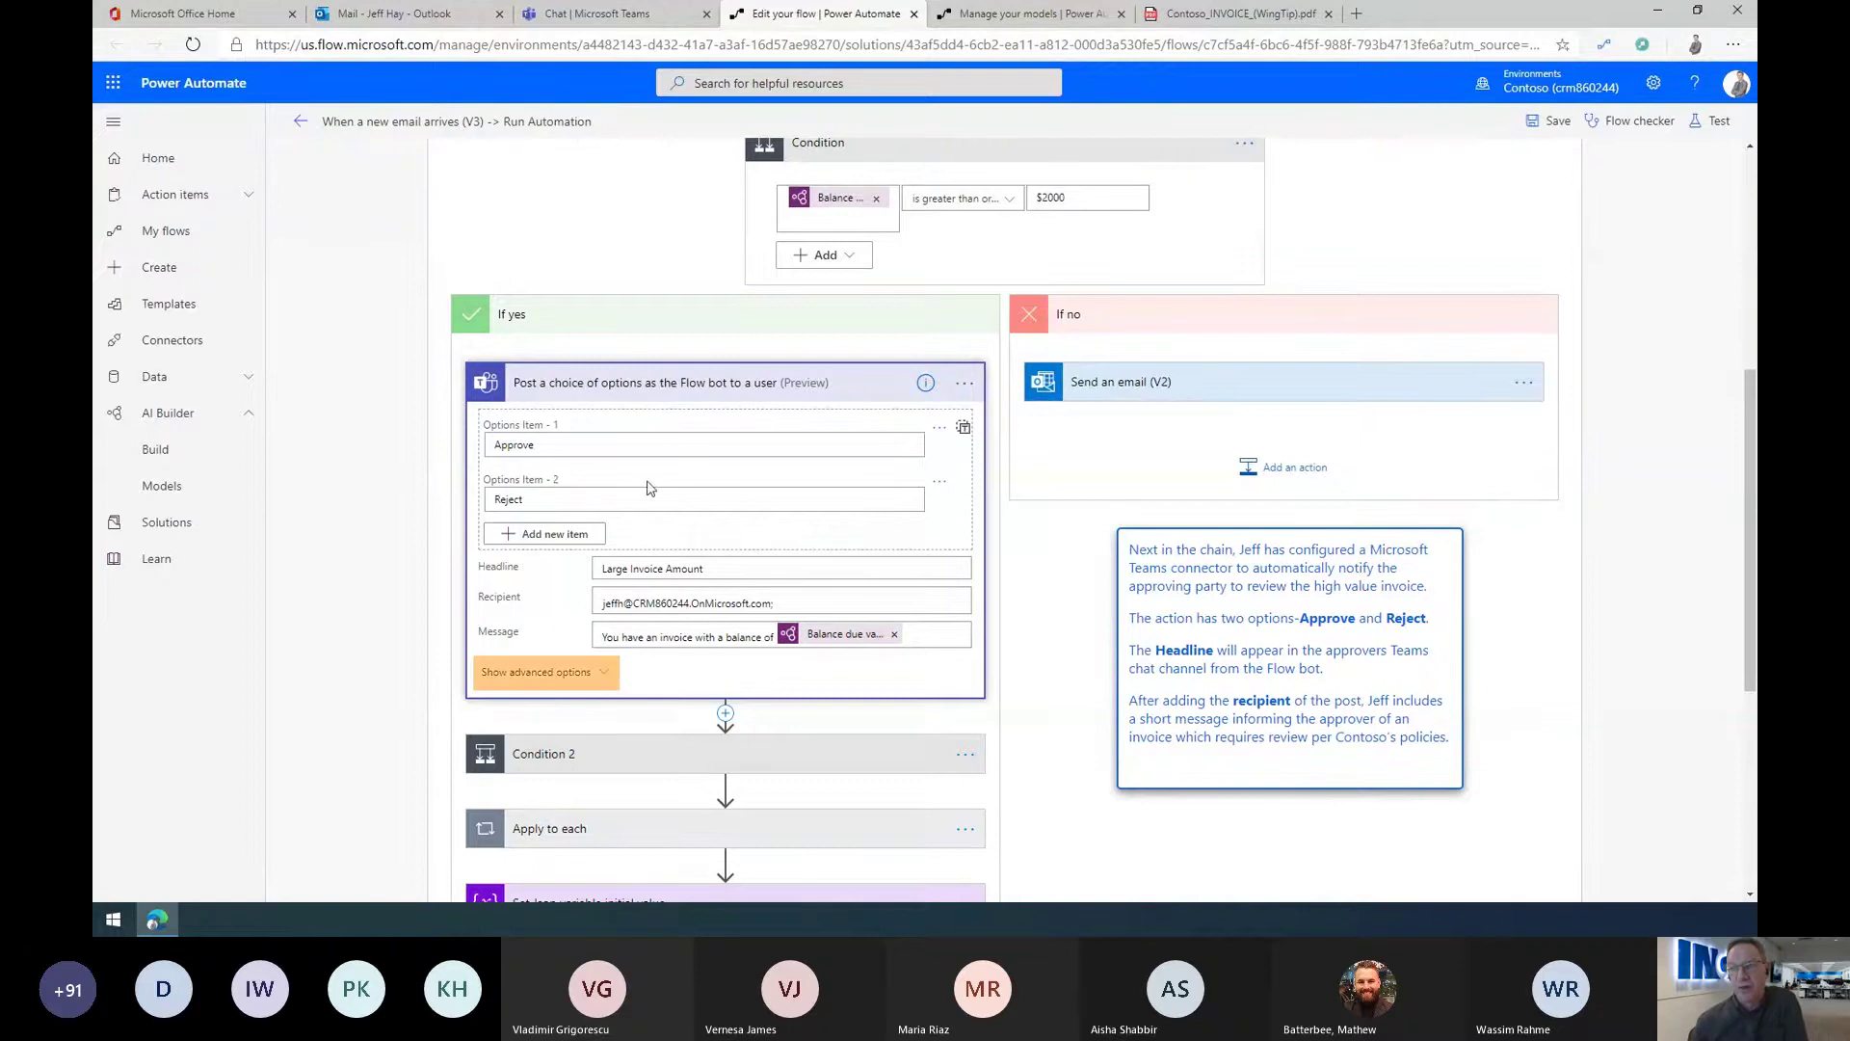
{"action": "left_click", "coordinate": [527, 673]}
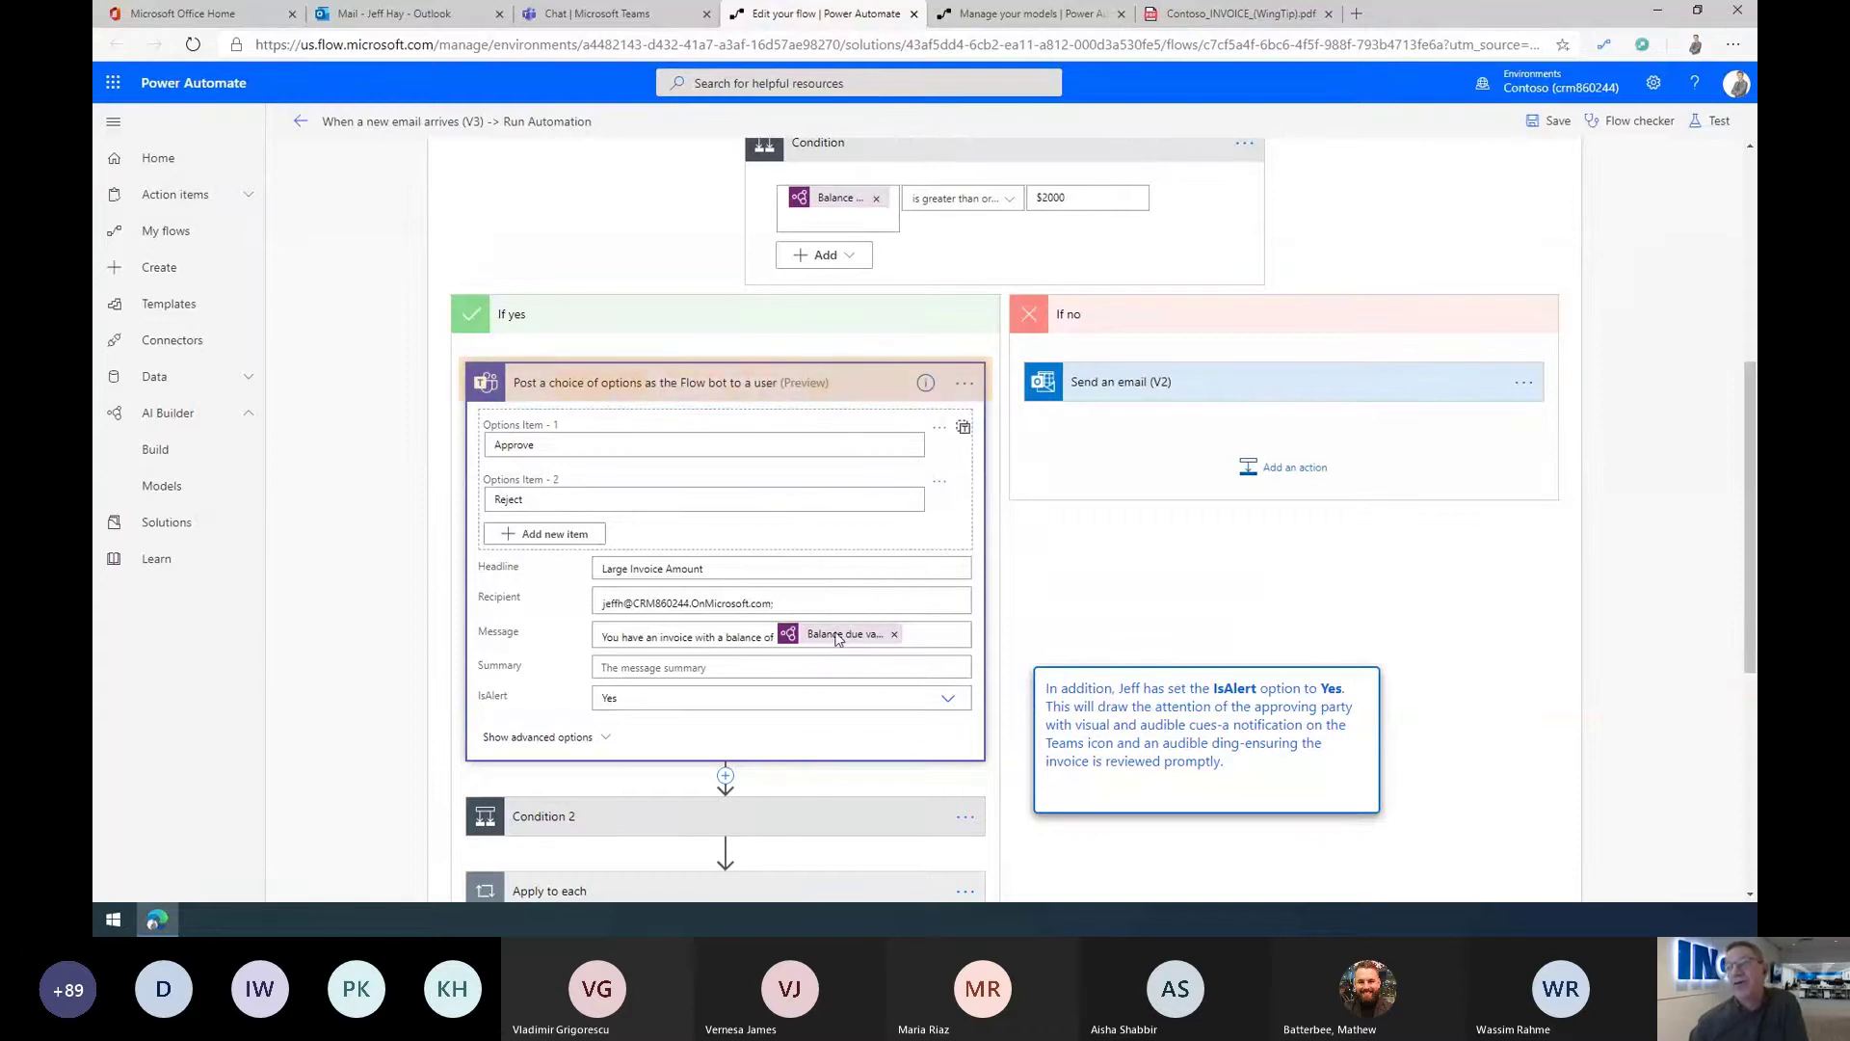
{"action": "left_click", "coordinate": [616, 384]}
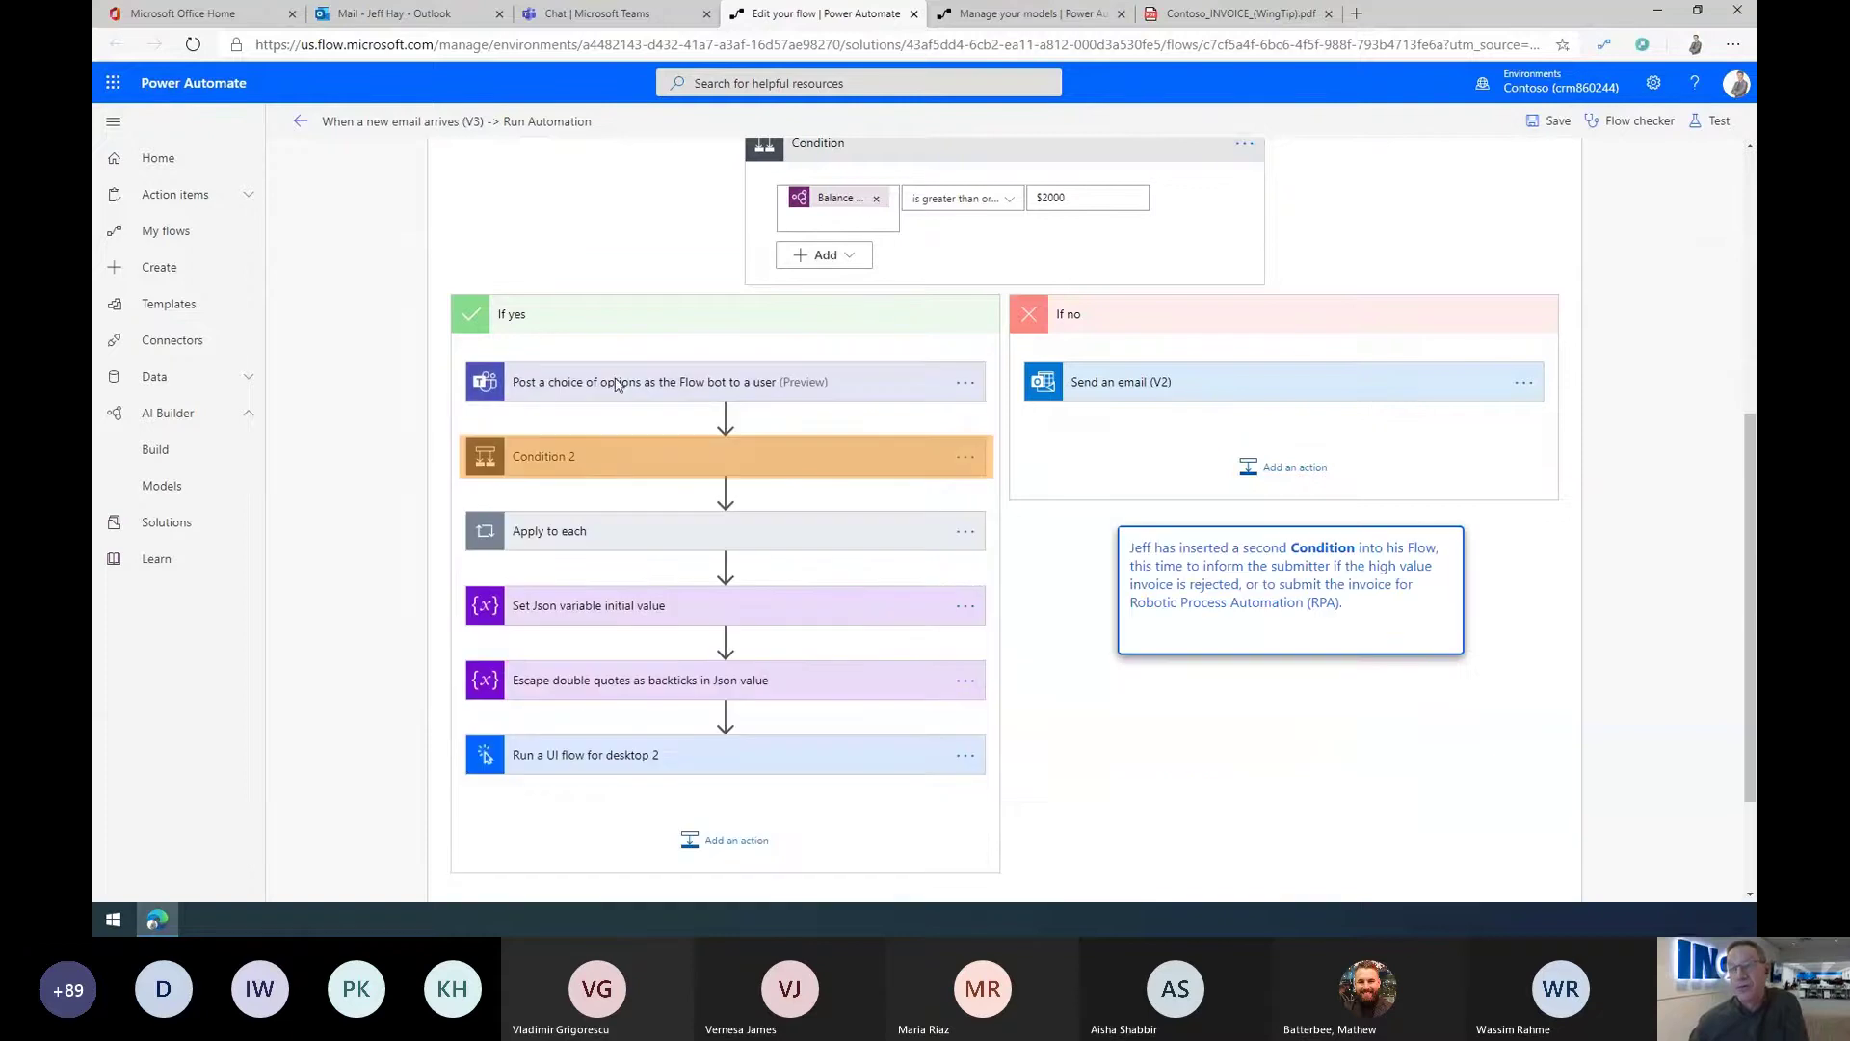
Step: Expand Condition 2, review its 'Rejected Invoice Below $2000' email, and add an action under If yes
{"action": "left_click", "coordinate": [602, 461]}
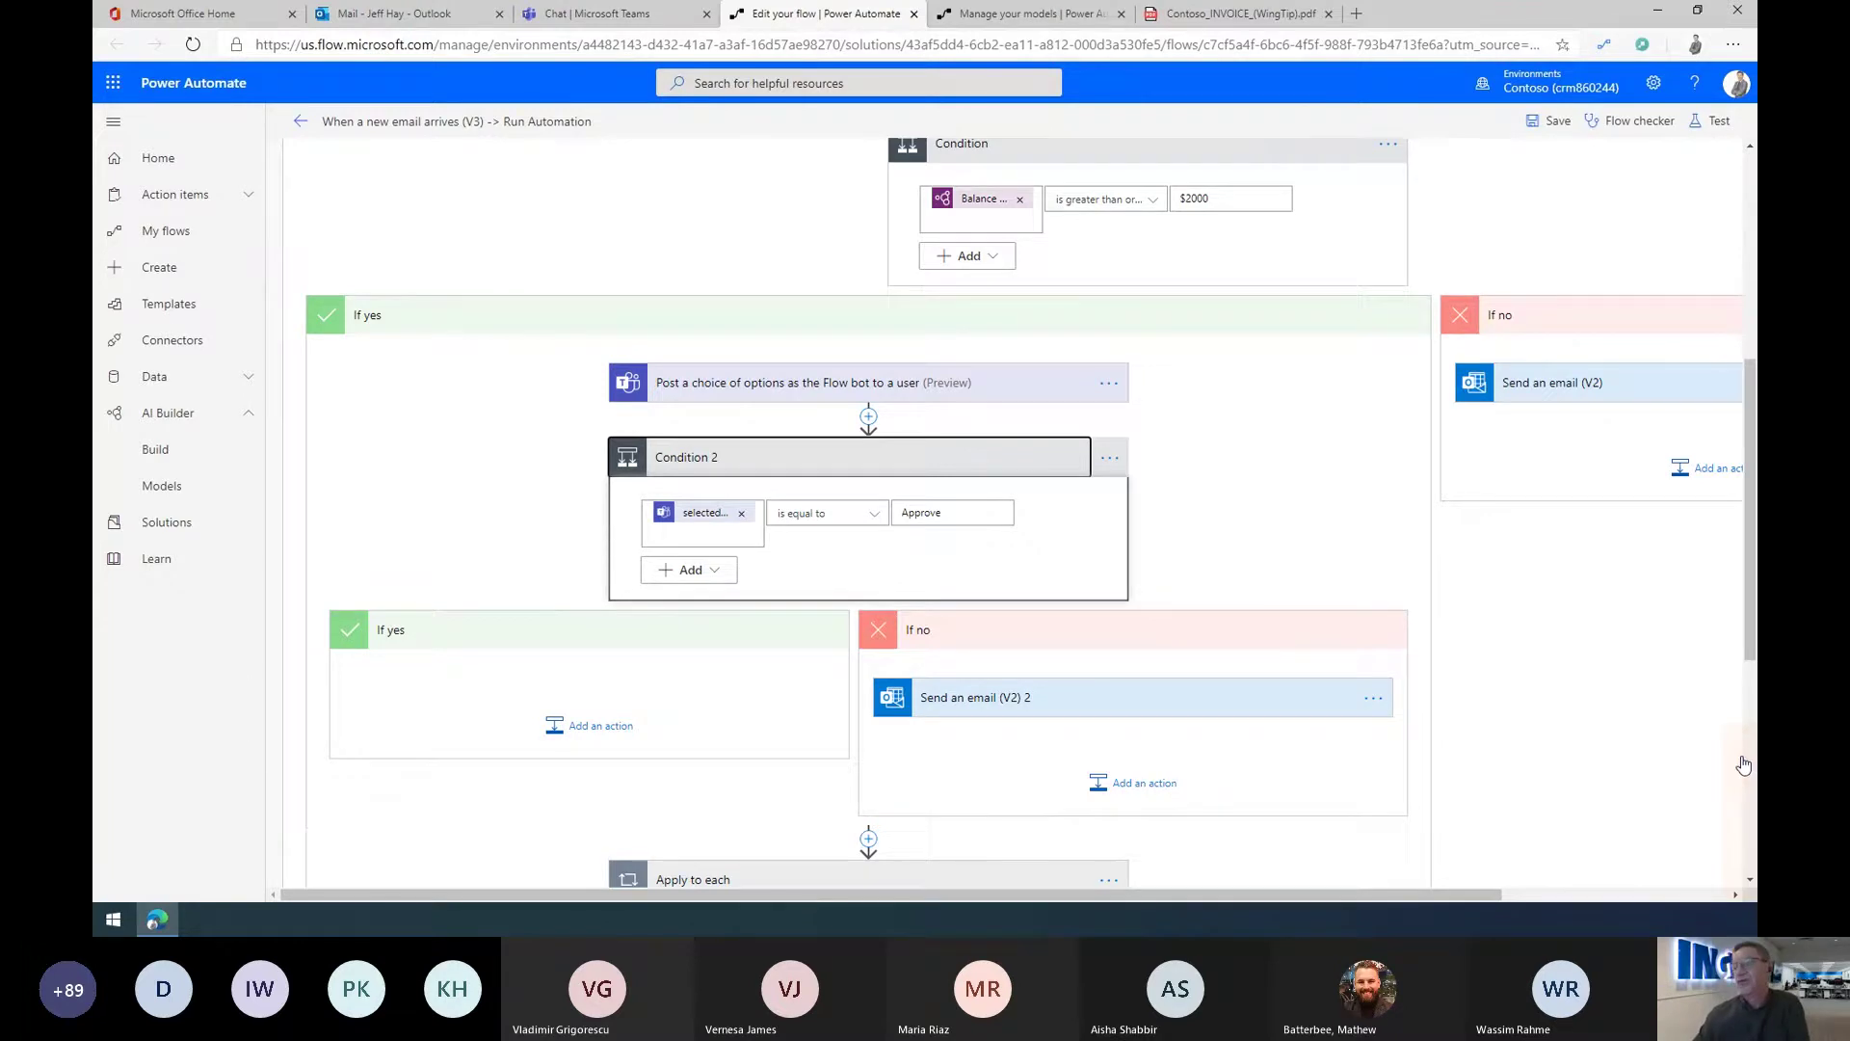
{"action": "scroll", "coordinate": [1744, 764], "scroll_direction": "down", "scroll_amount": 4}
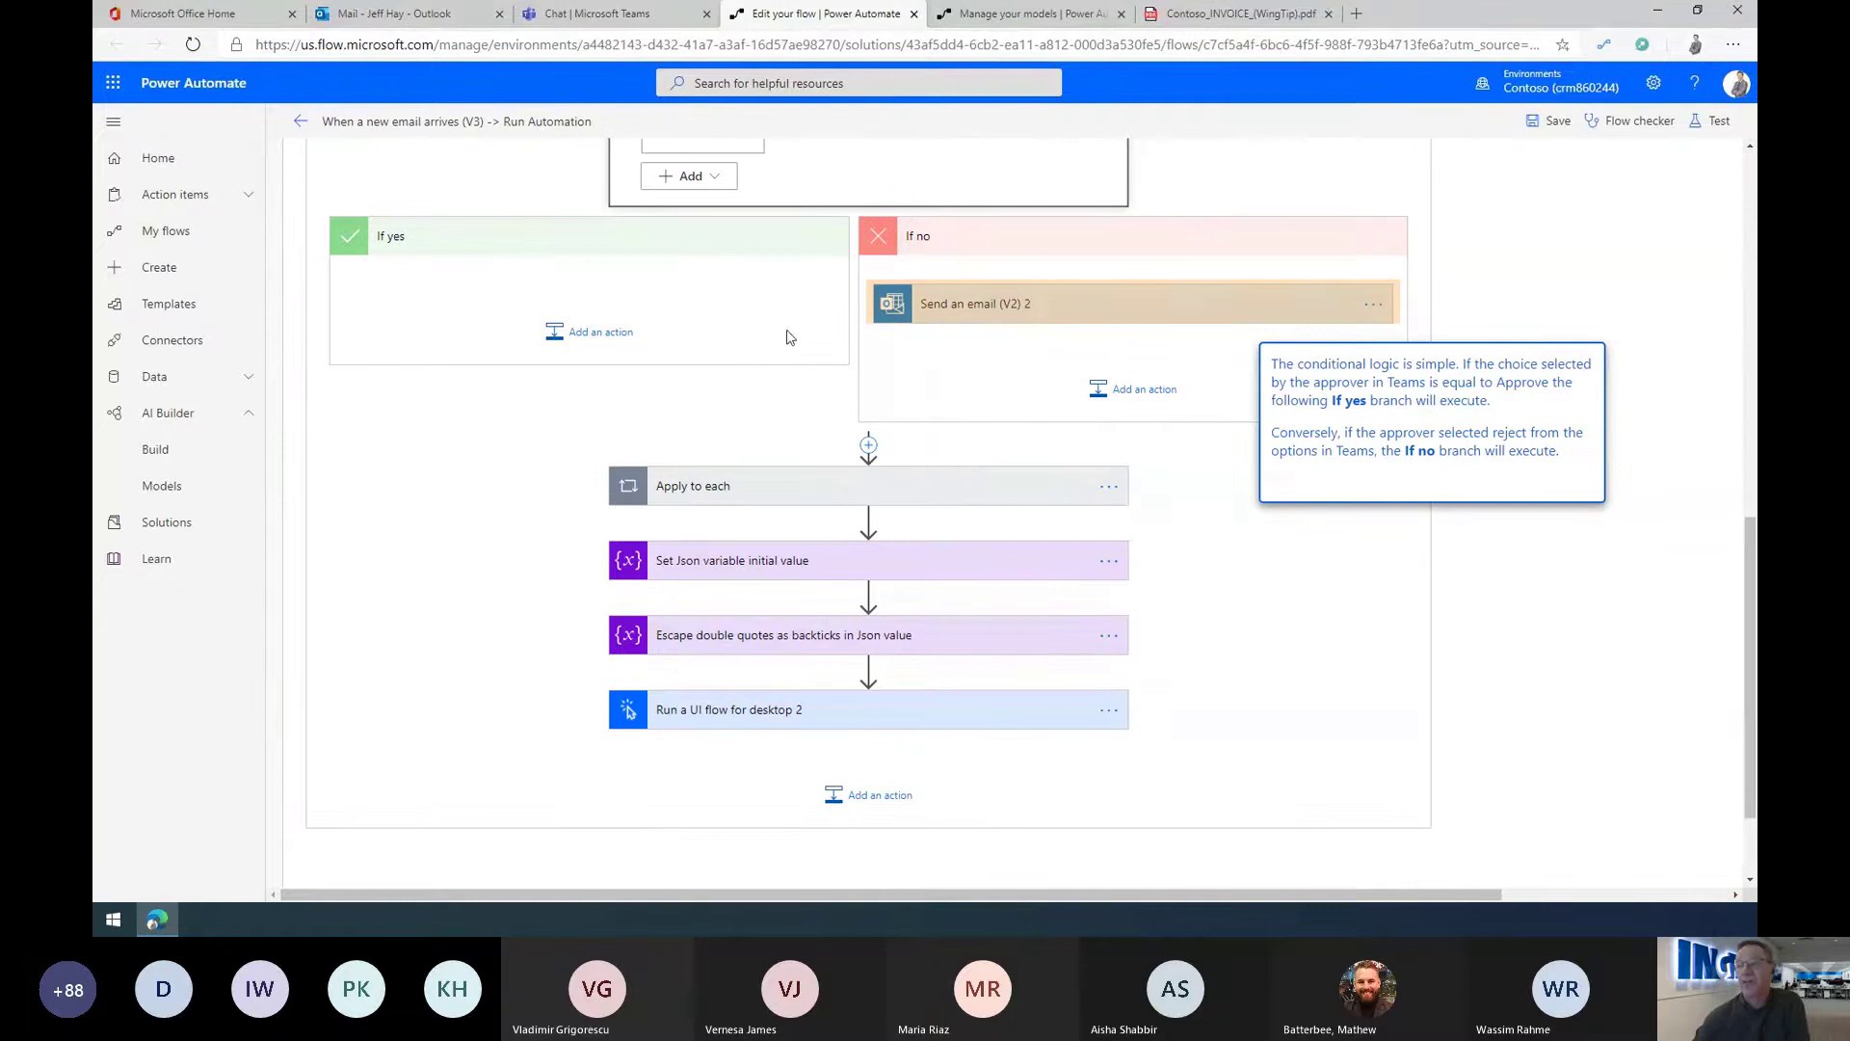
{"action": "left_click", "coordinate": [972, 302]}
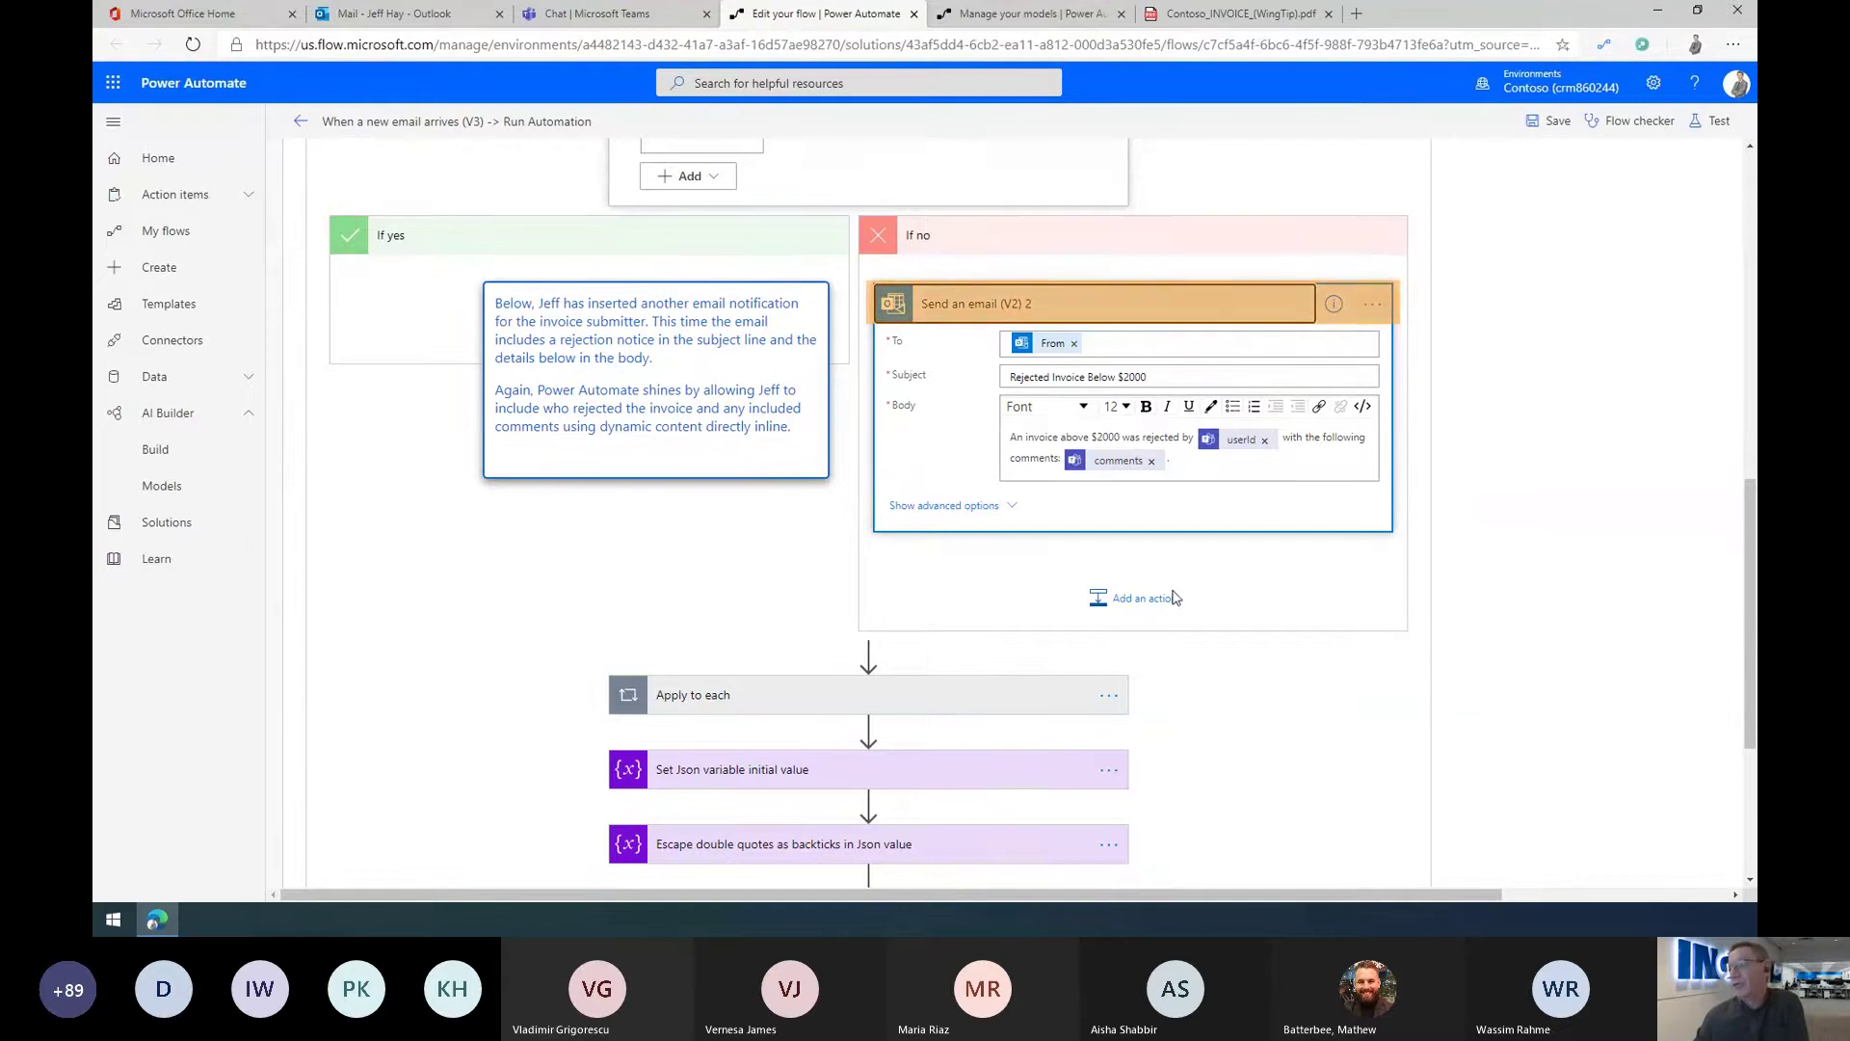
{"action": "left_click", "coordinate": [1048, 306]}
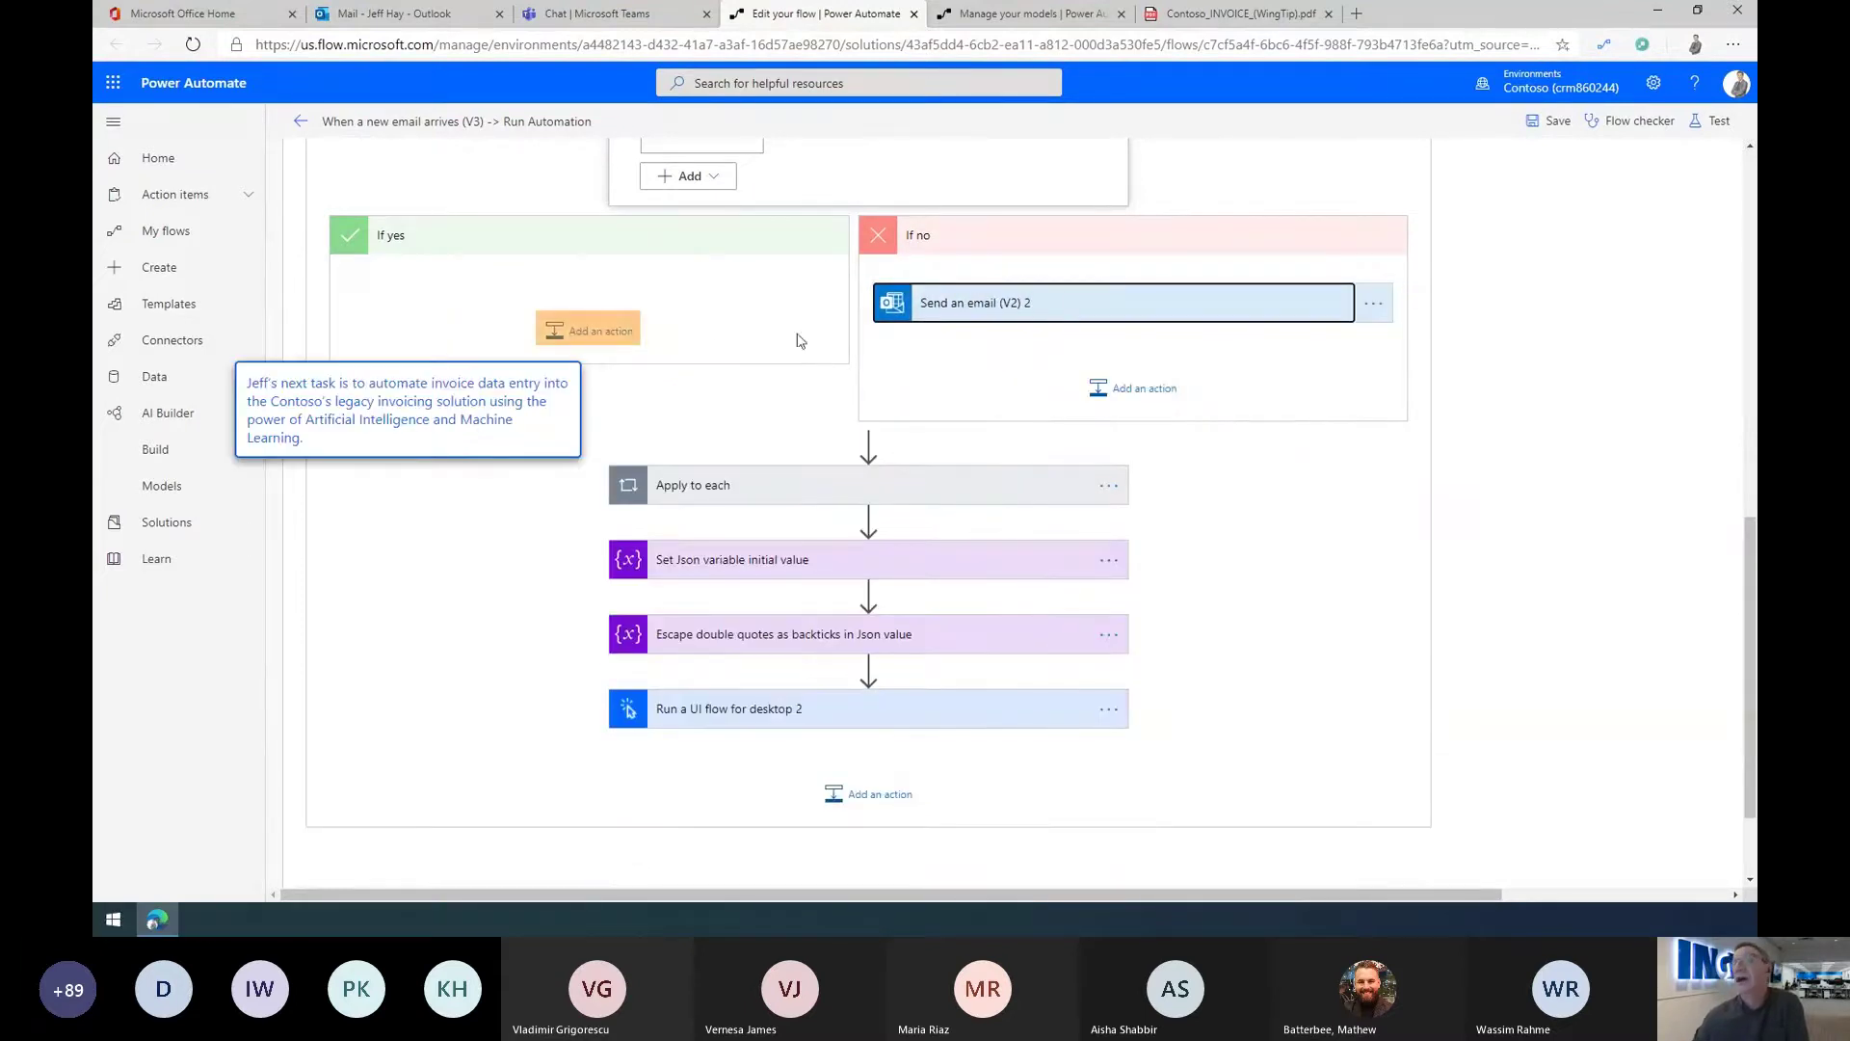
{"action": "left_click", "coordinate": [597, 330]}
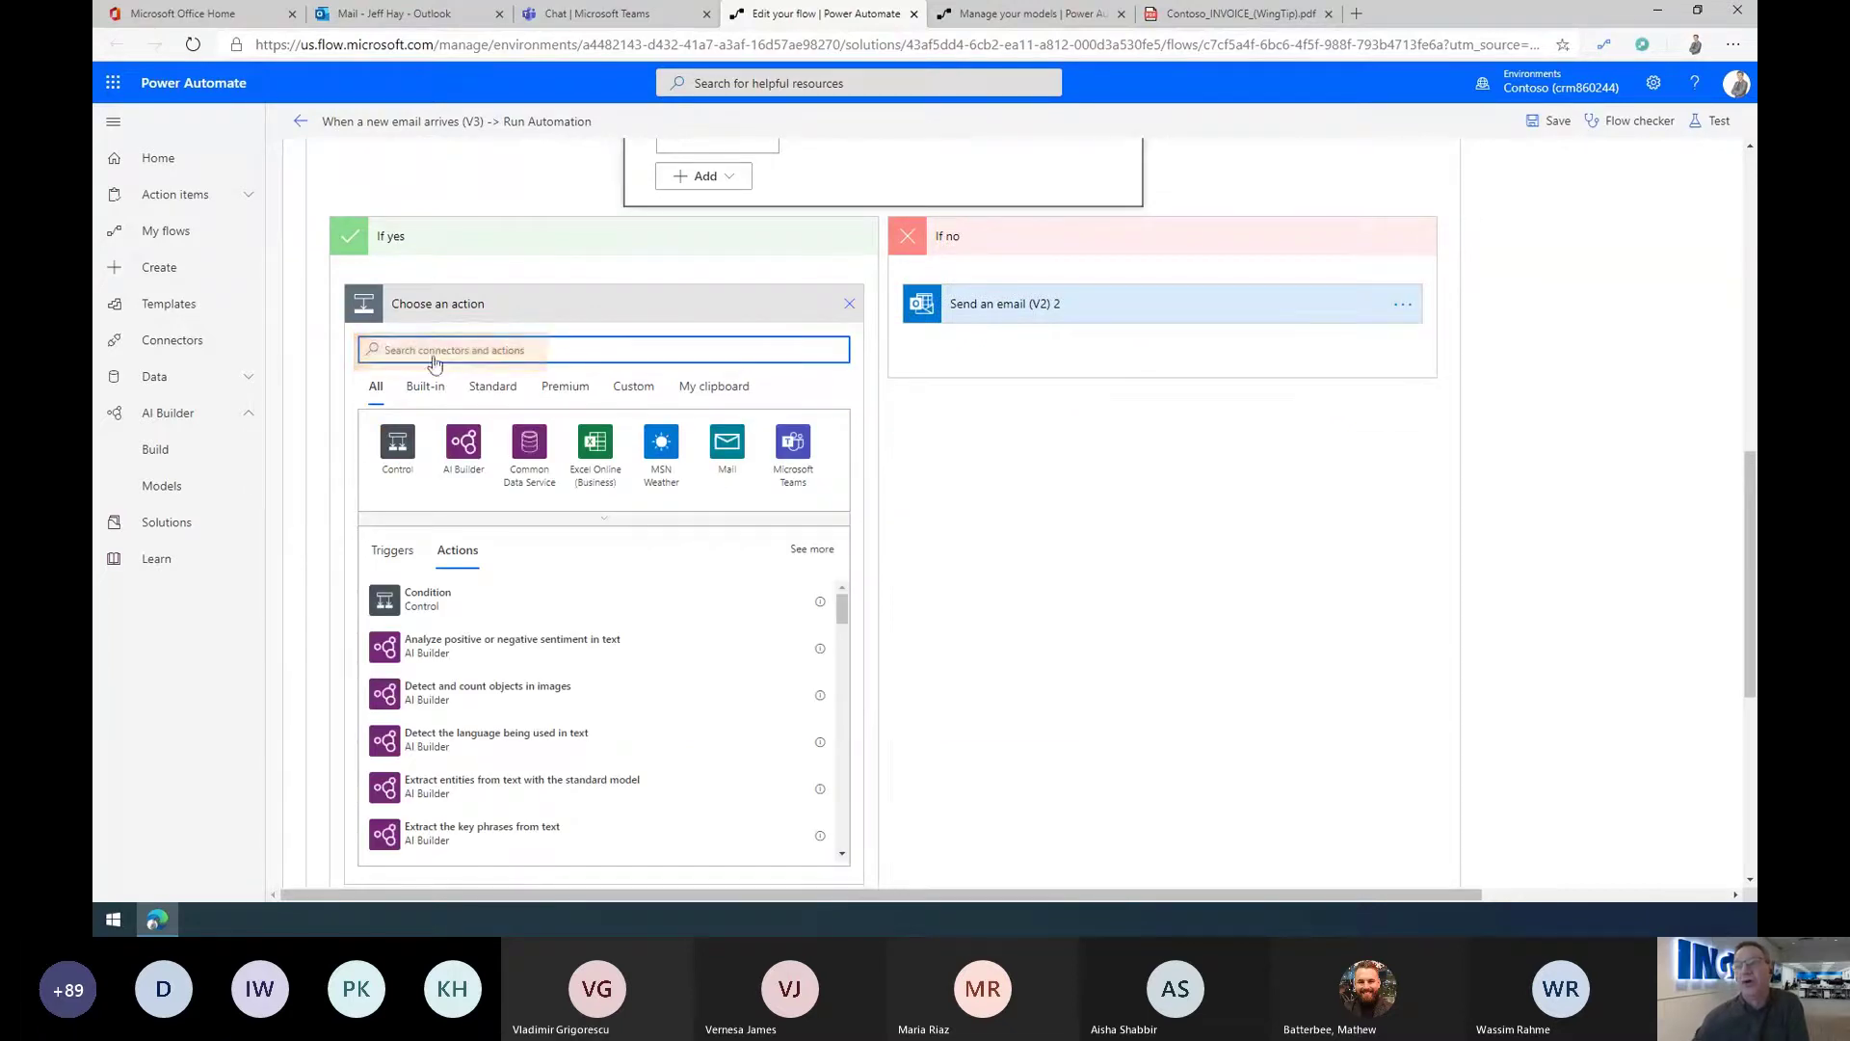
Step: Search 'UI flows', add Run a UI flow for desktop, and list its available UI flows
{"action": "type", "text": "UI"}
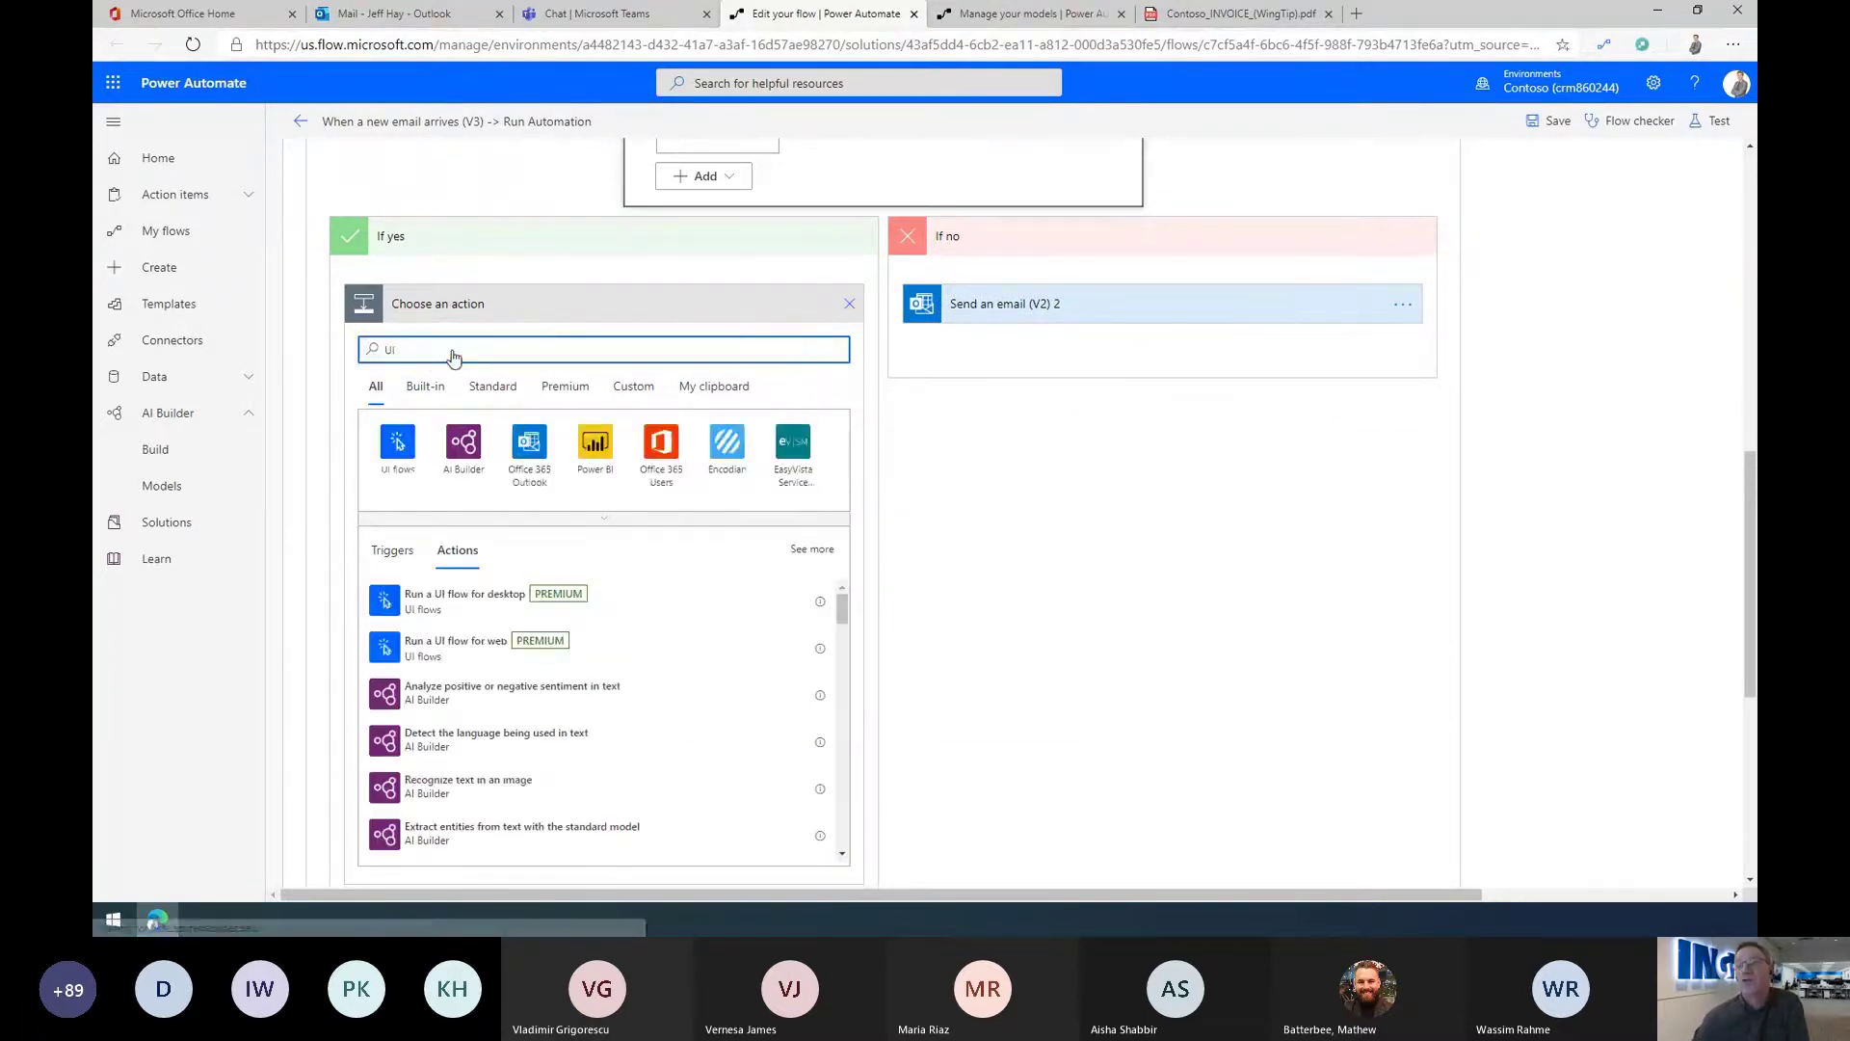
{"action": "type", "text": " flows"}
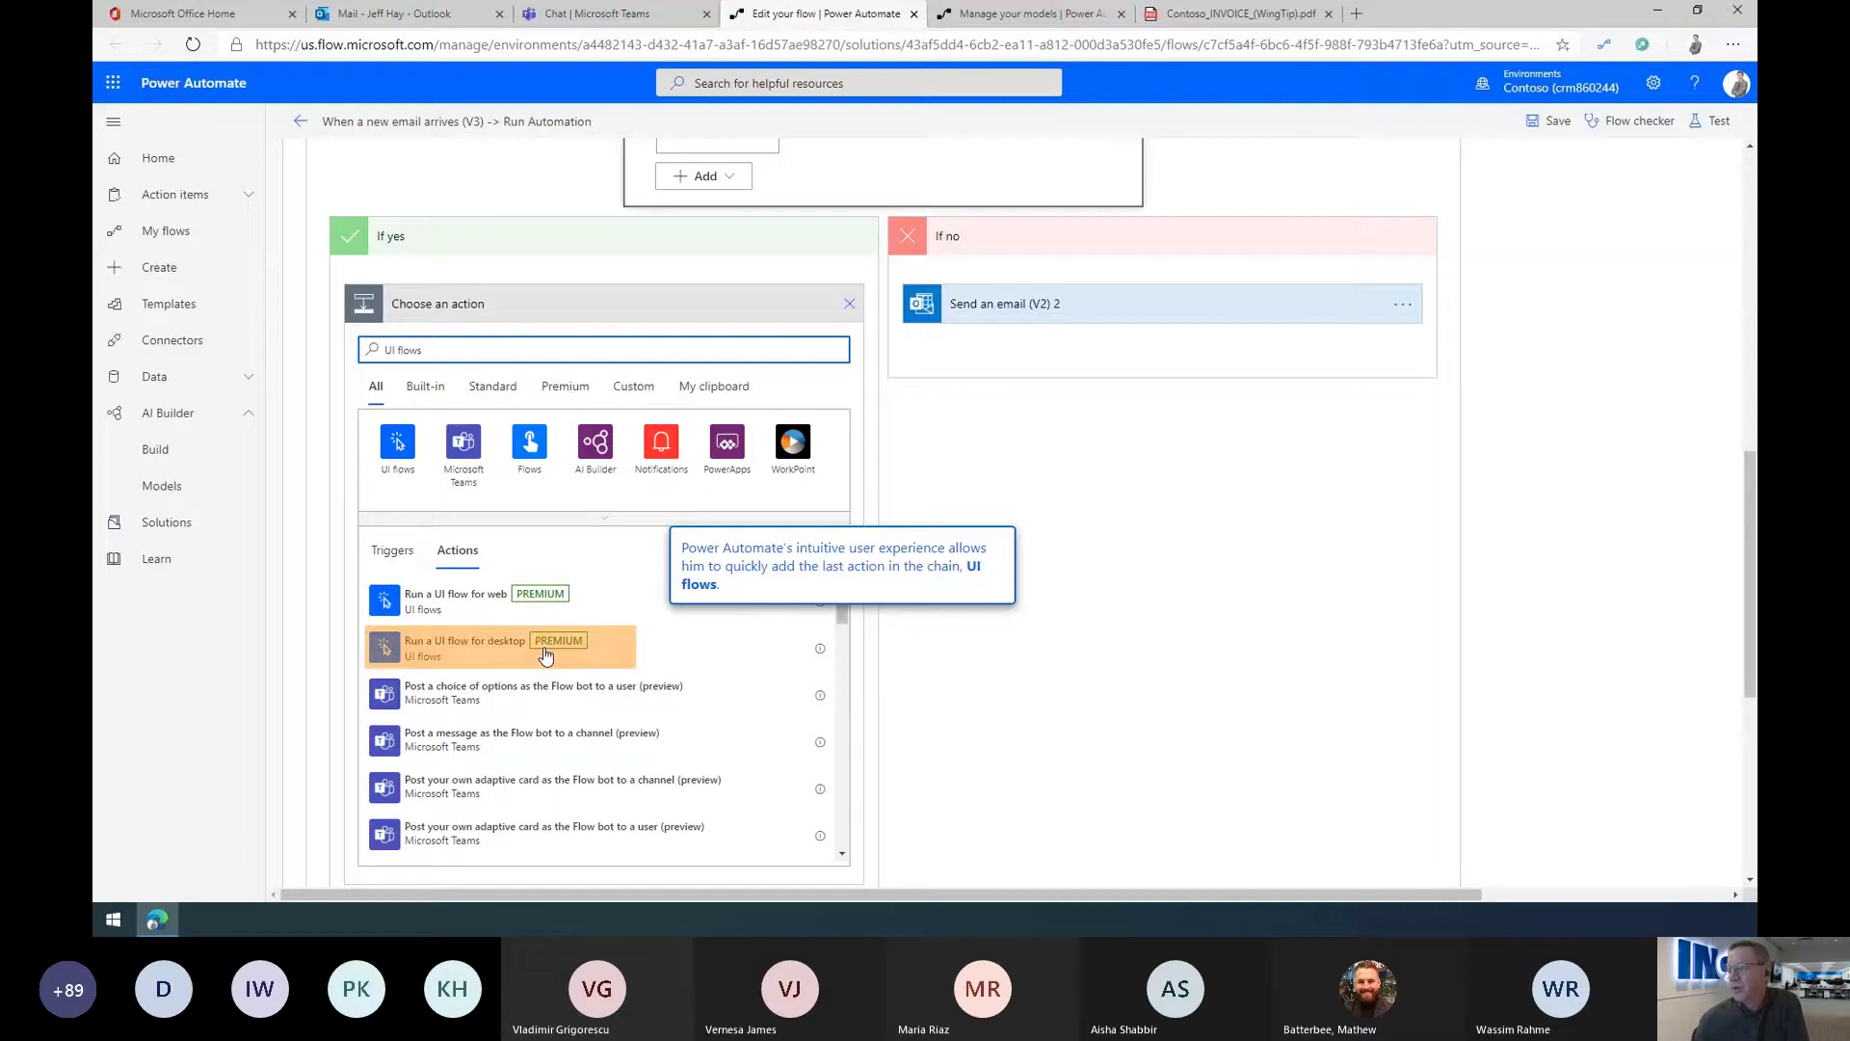
{"action": "left_click", "coordinate": [491, 652]}
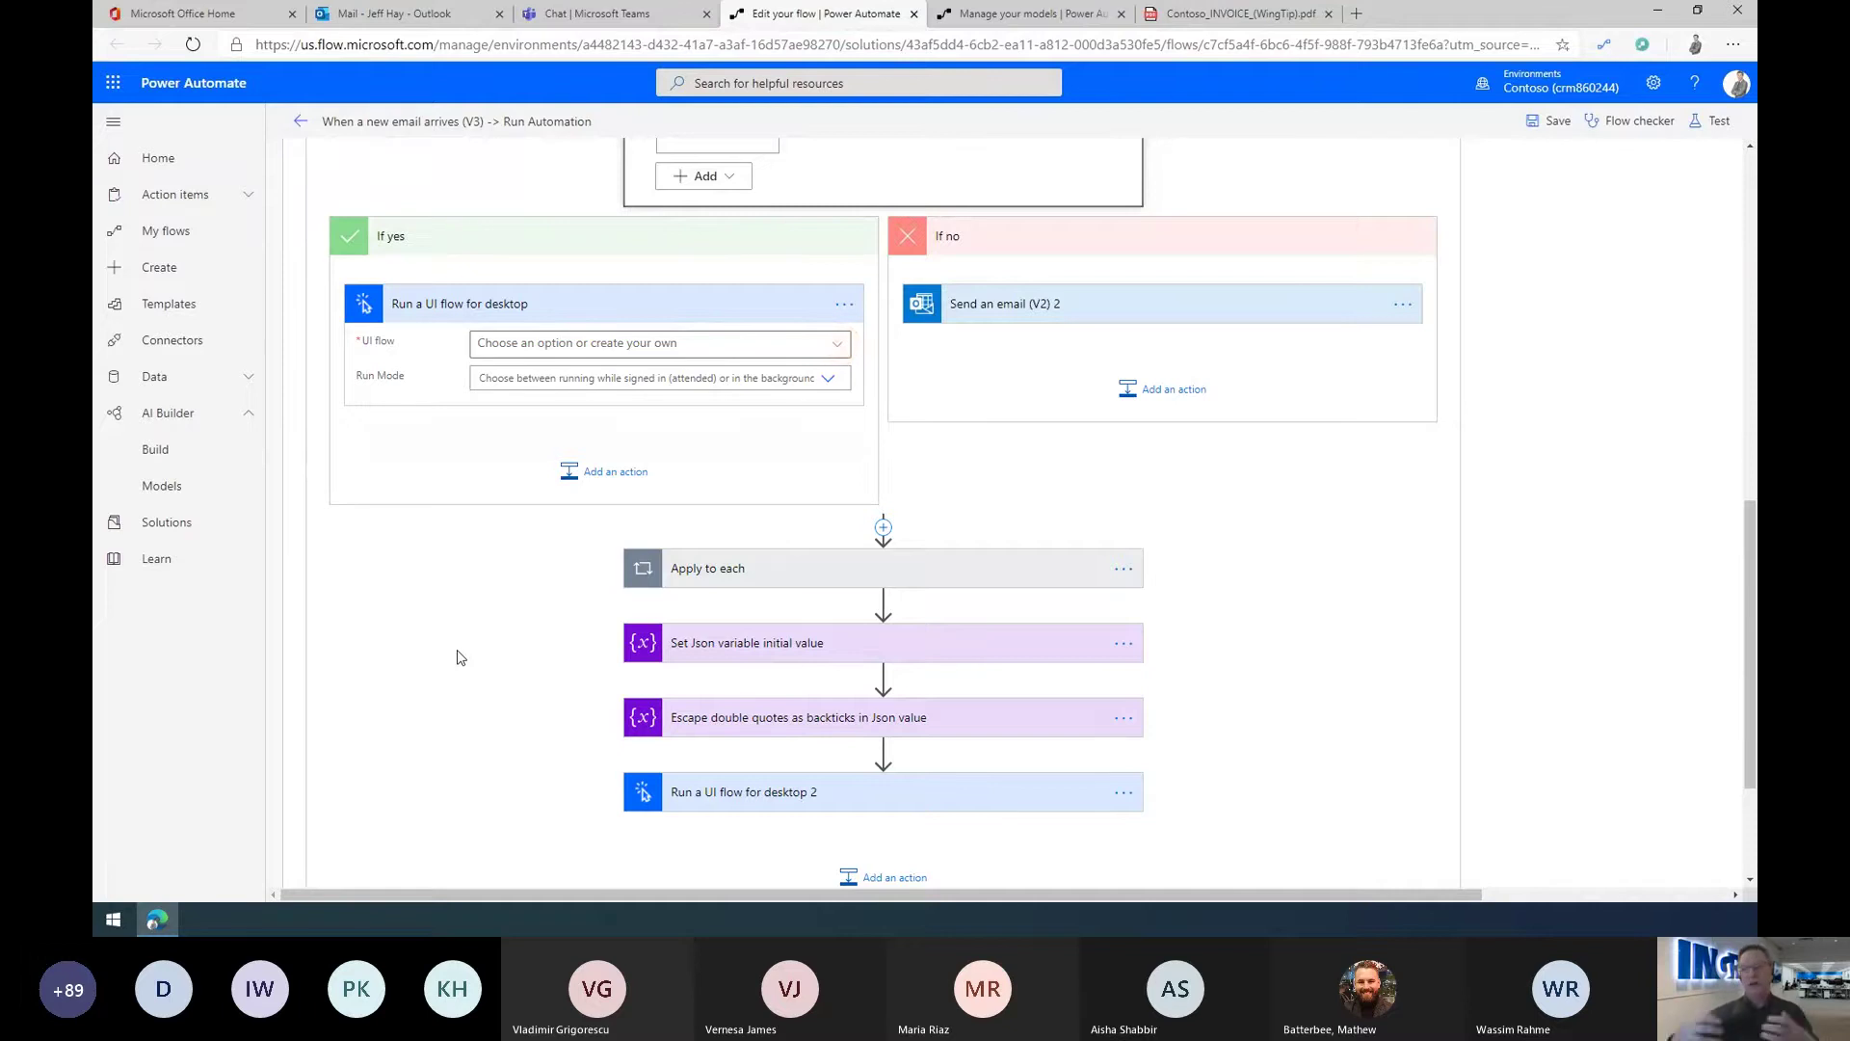
{"action": "left_click", "coordinate": [840, 347]}
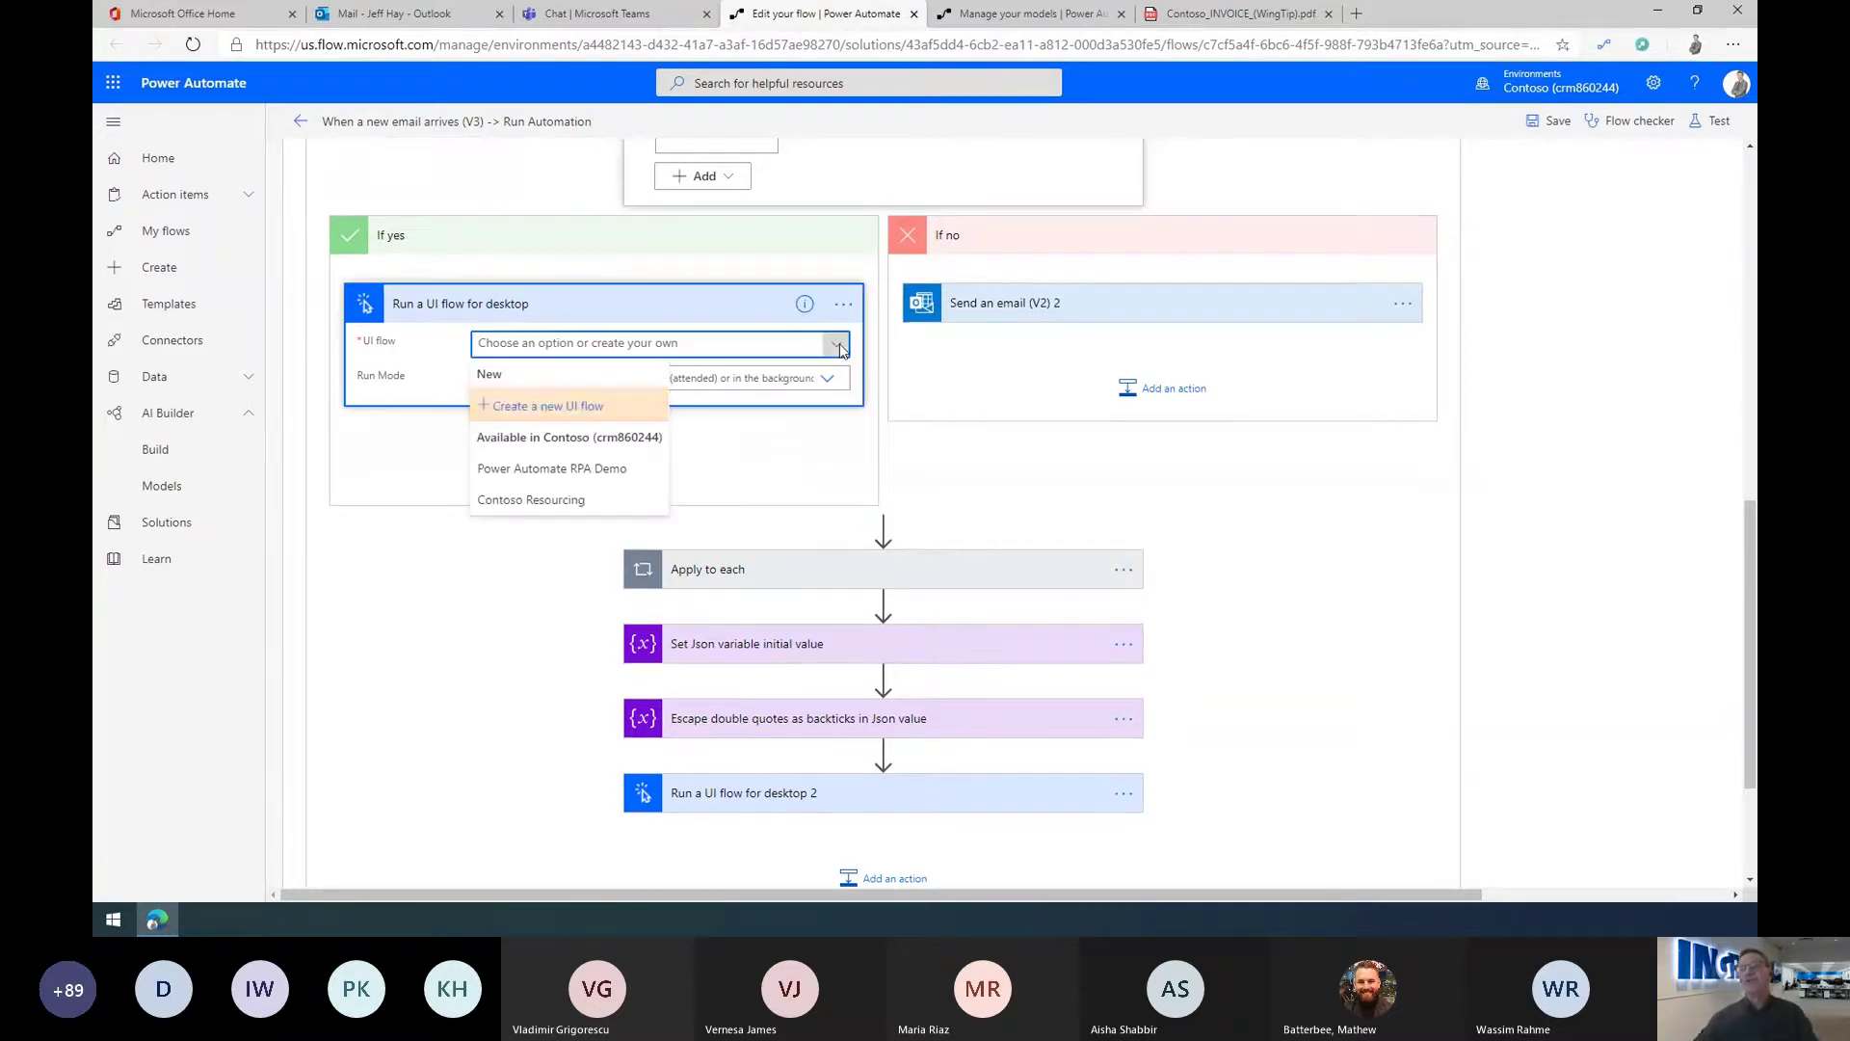
Step: Create a new UI flow named 'Power Automate RPA Demo UI flow' and continue to inputs
{"action": "left_click", "coordinate": [530, 409]}
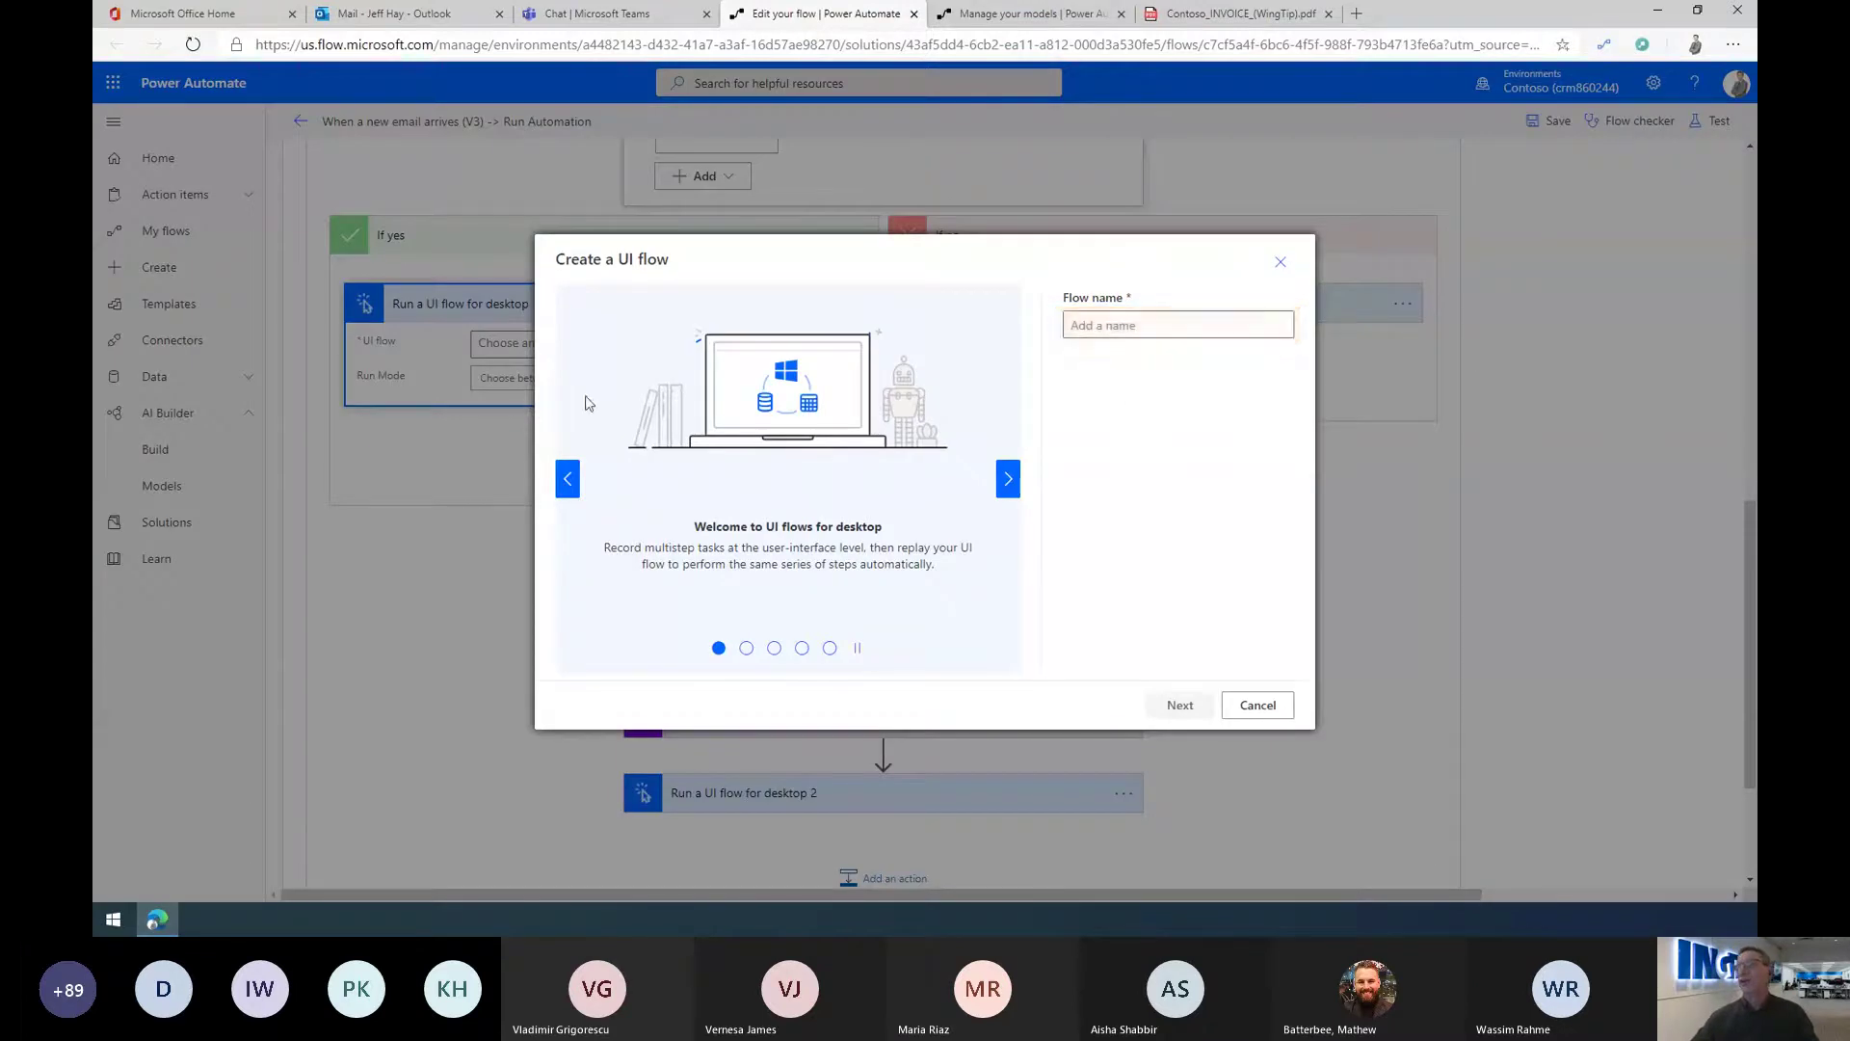
{"action": "type", "text": "ower A"}
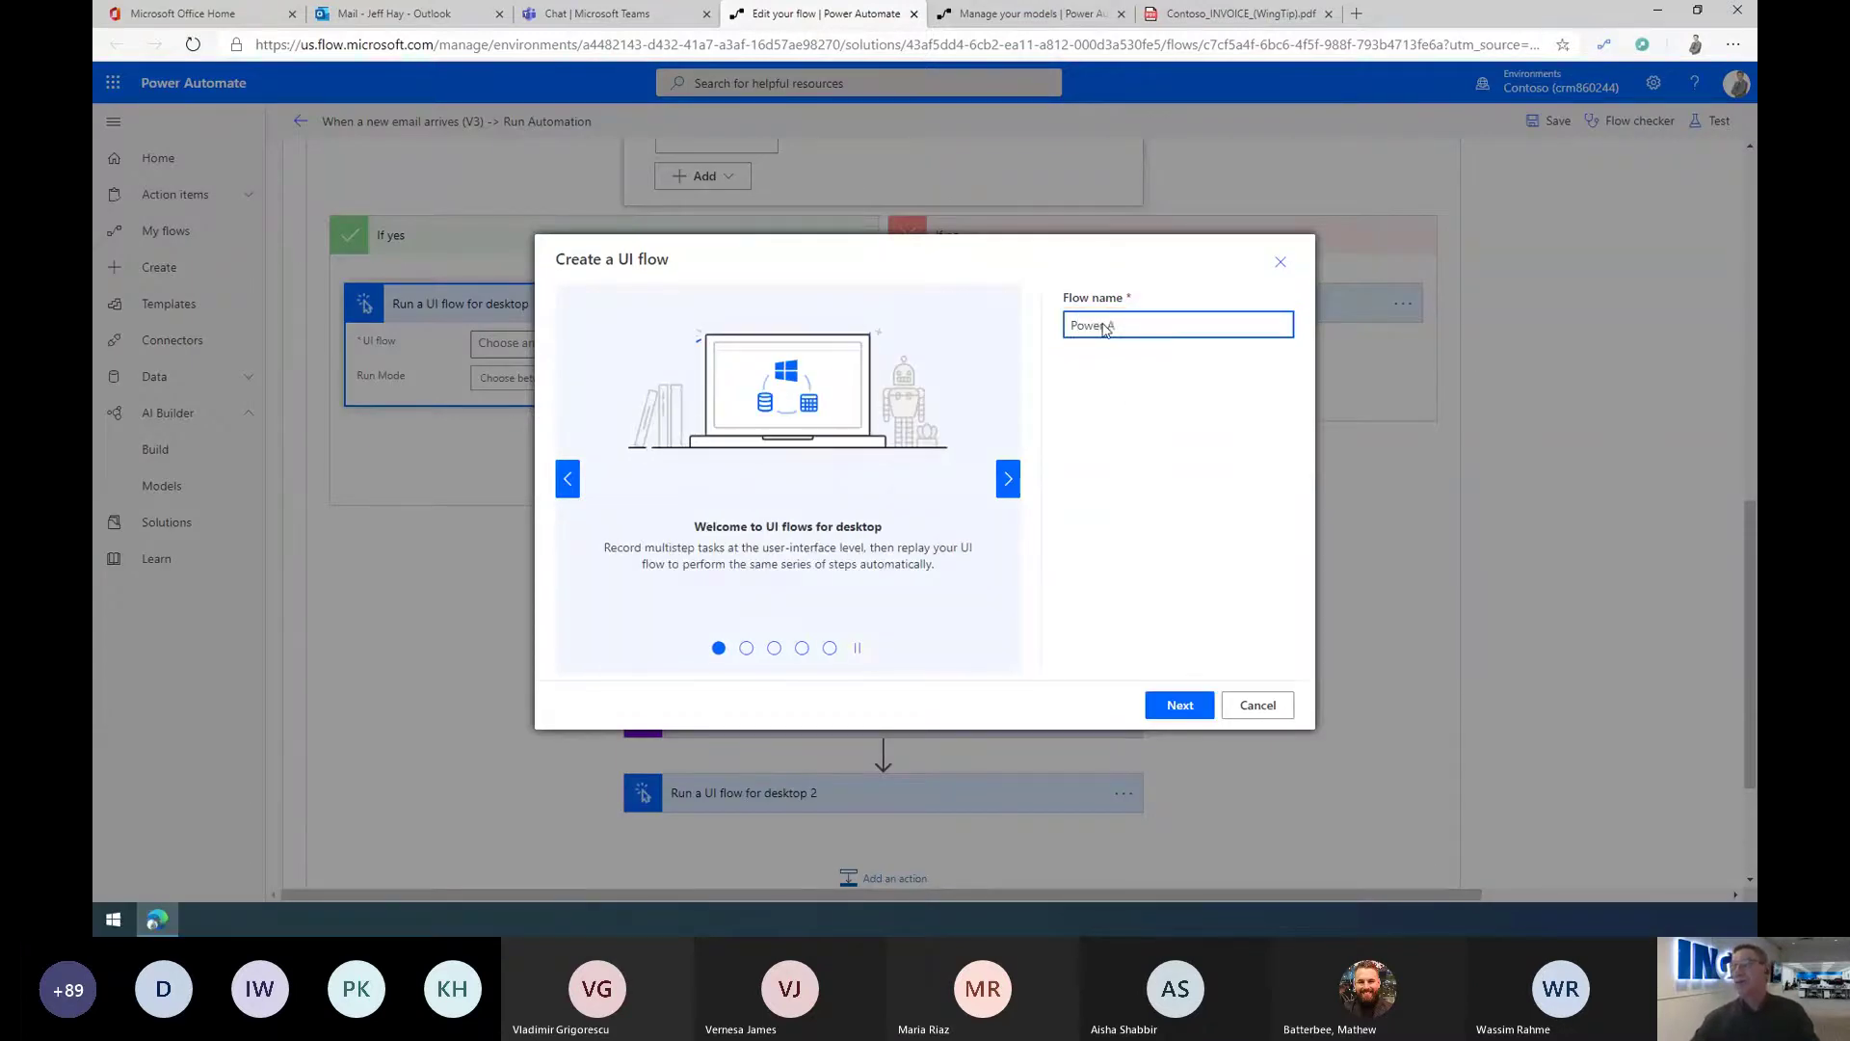
{"action": "type", "text": "utomate RPA Dem"}
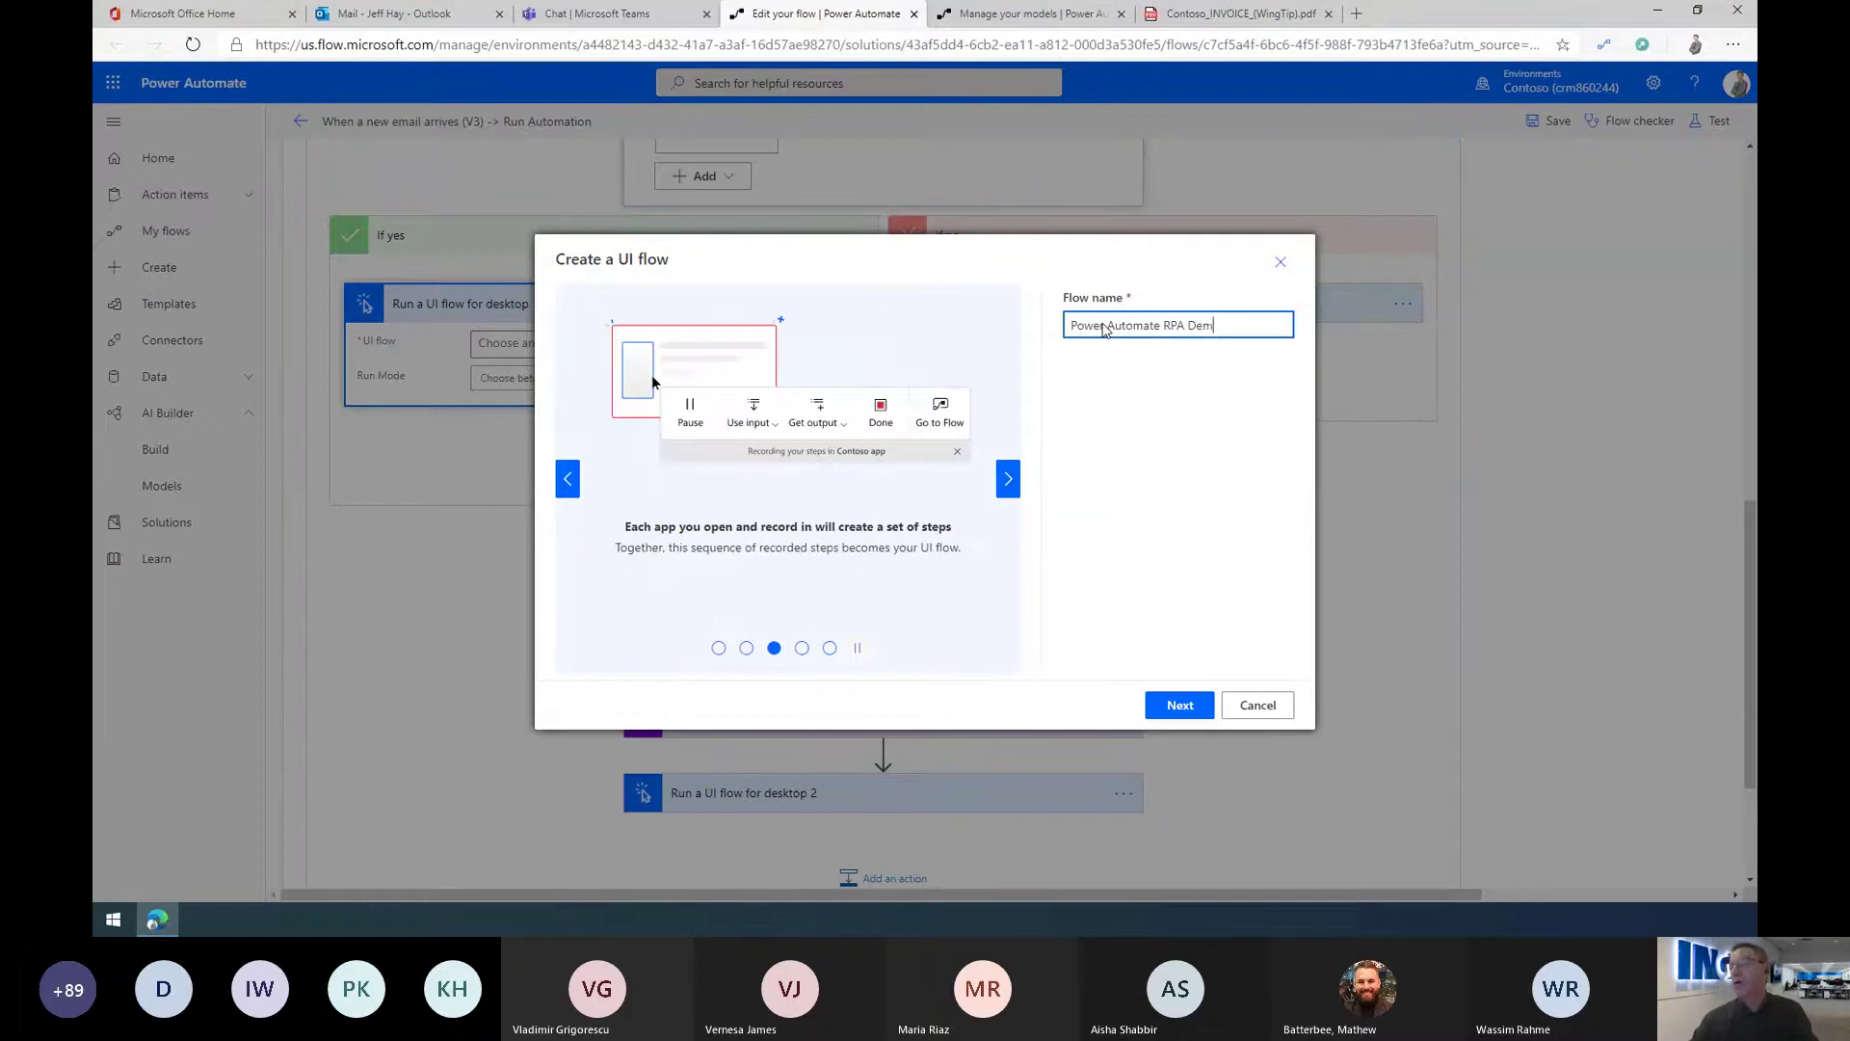
{"action": "type", "text": "o UI flow"}
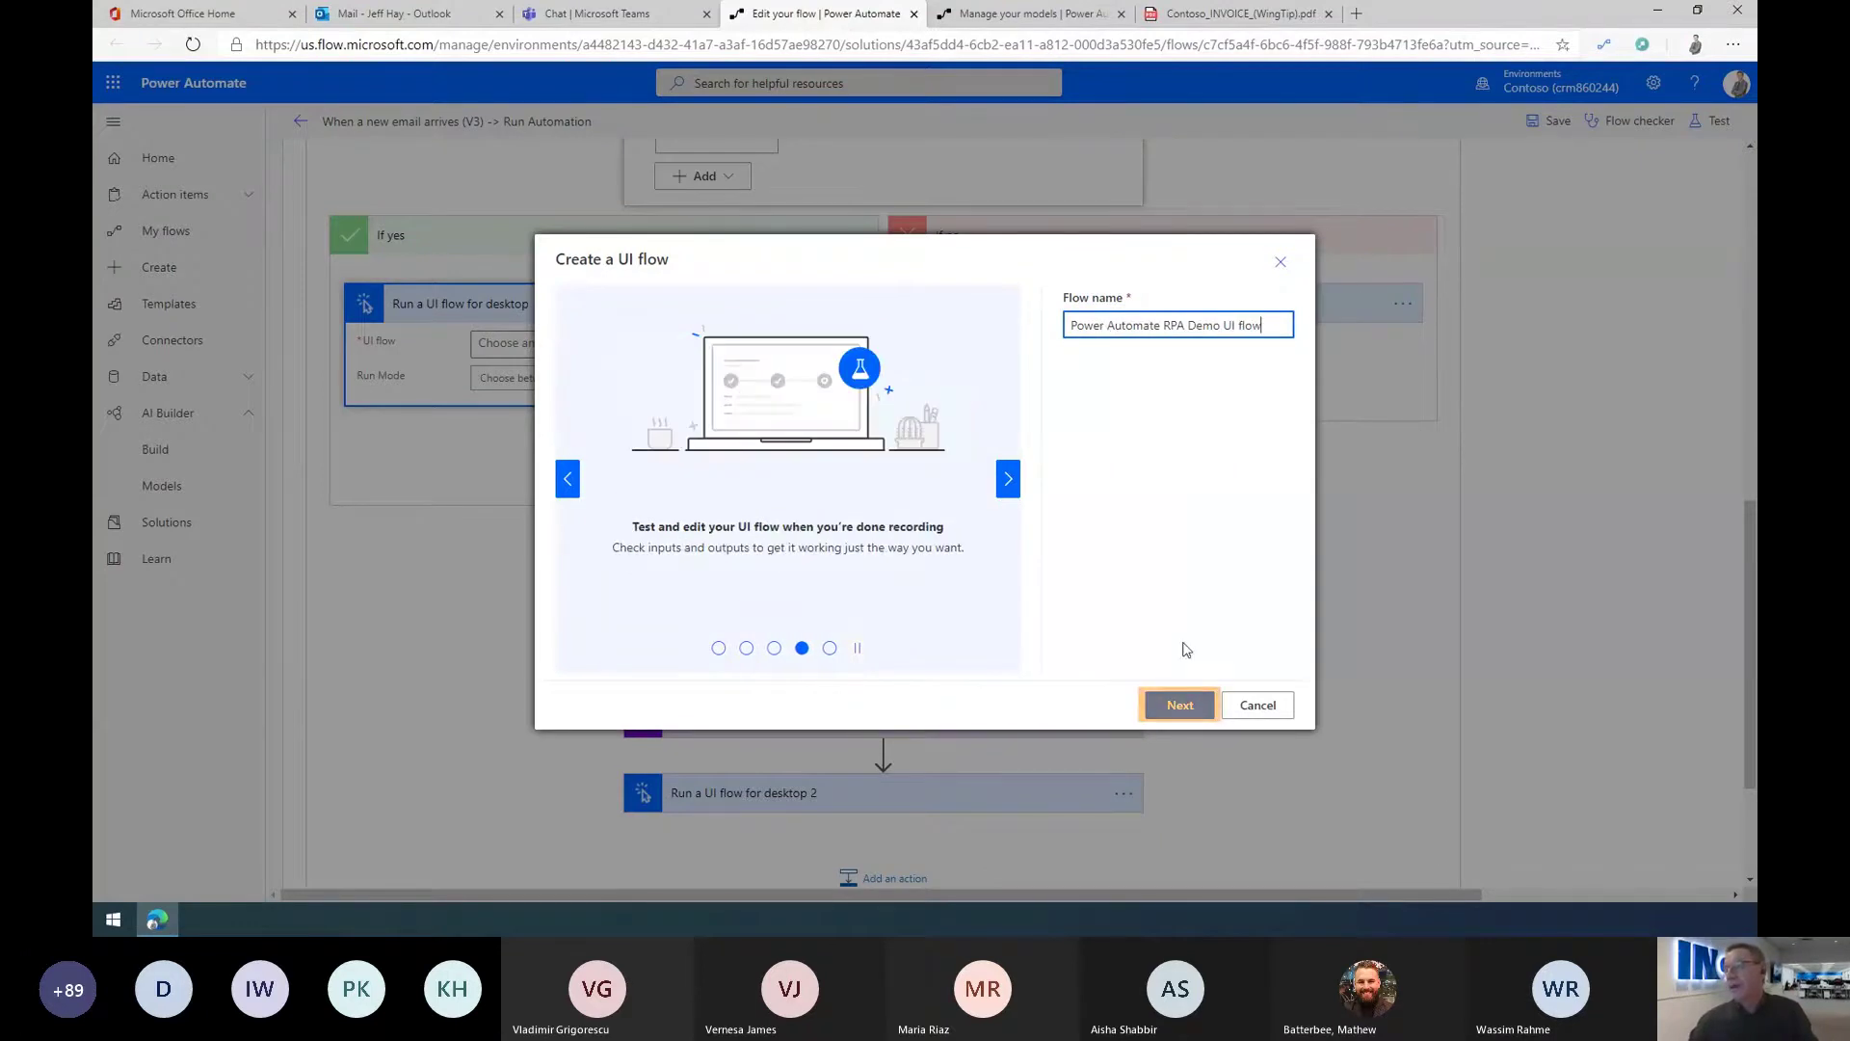
{"action": "left_click", "coordinate": [1175, 702]}
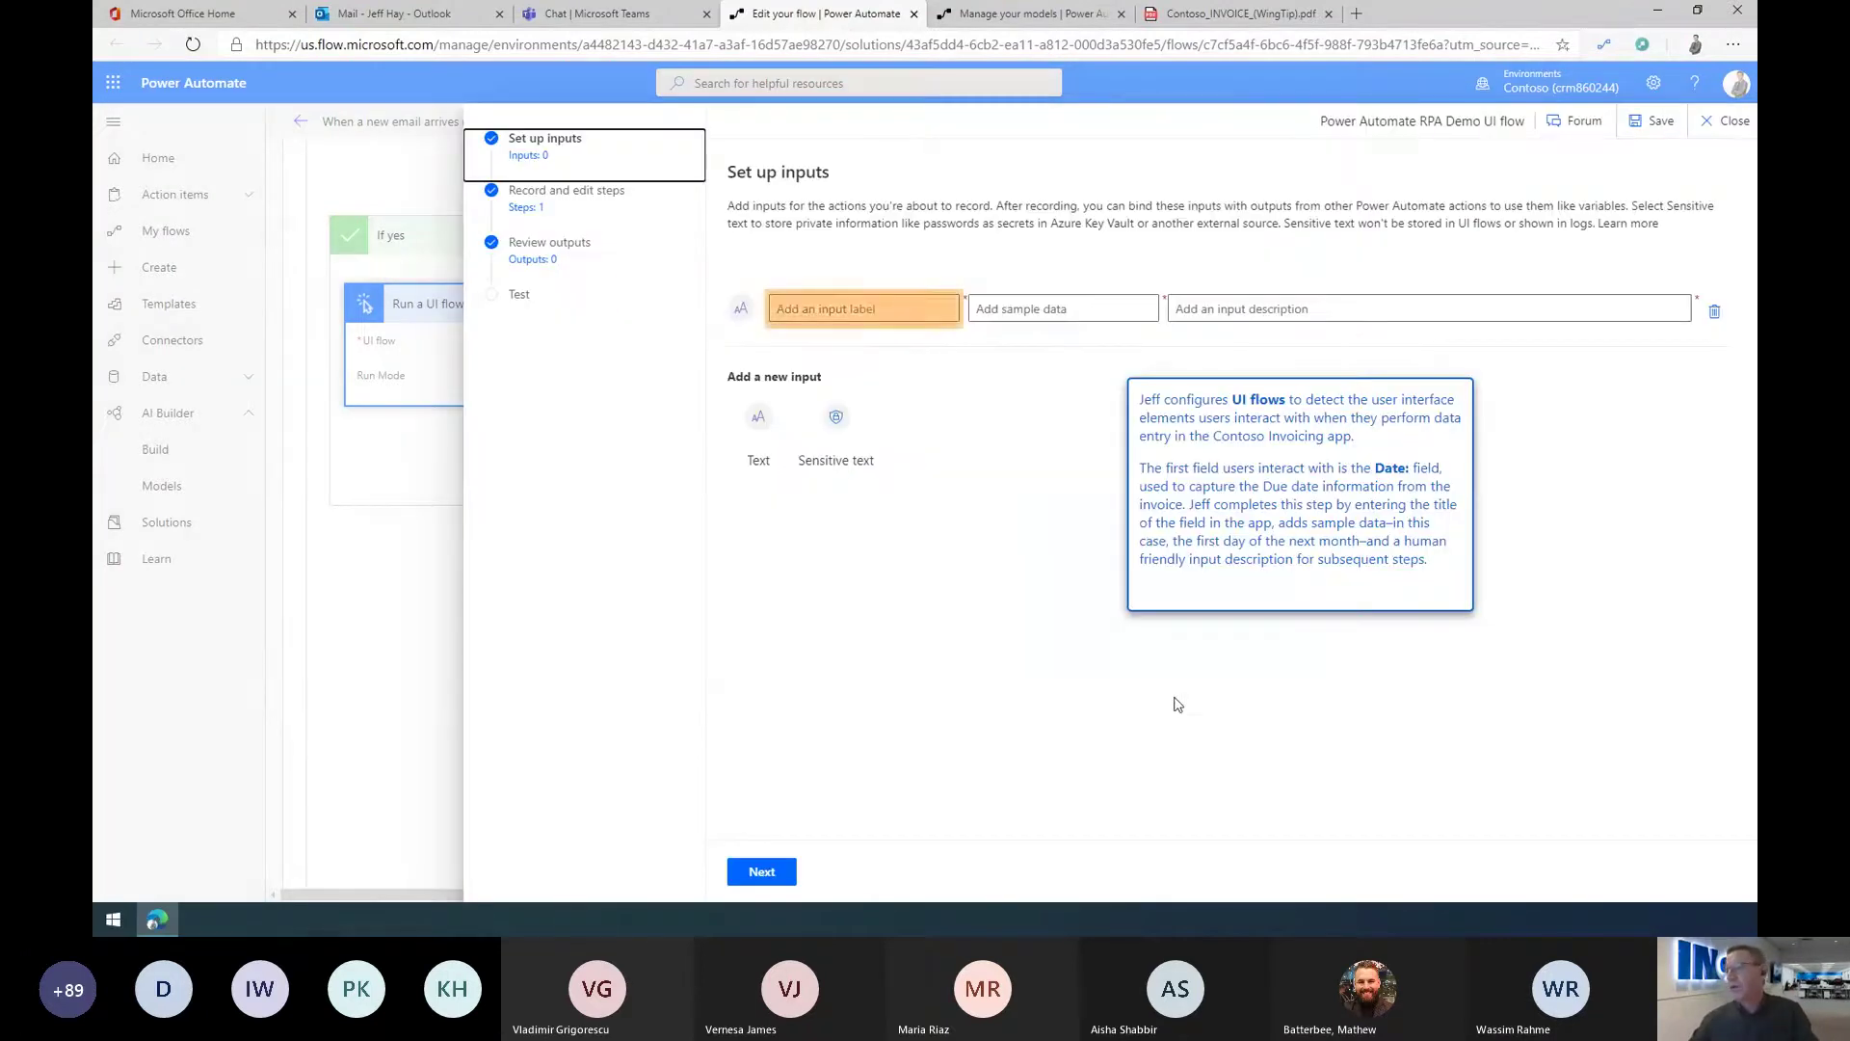
Step: Add input 'Date:' with sample 07/01/2020 and description 'Due date <from invoice>'
{"action": "left_click", "coordinate": [887, 308]}
{"action": "type", "text": "Date:"}
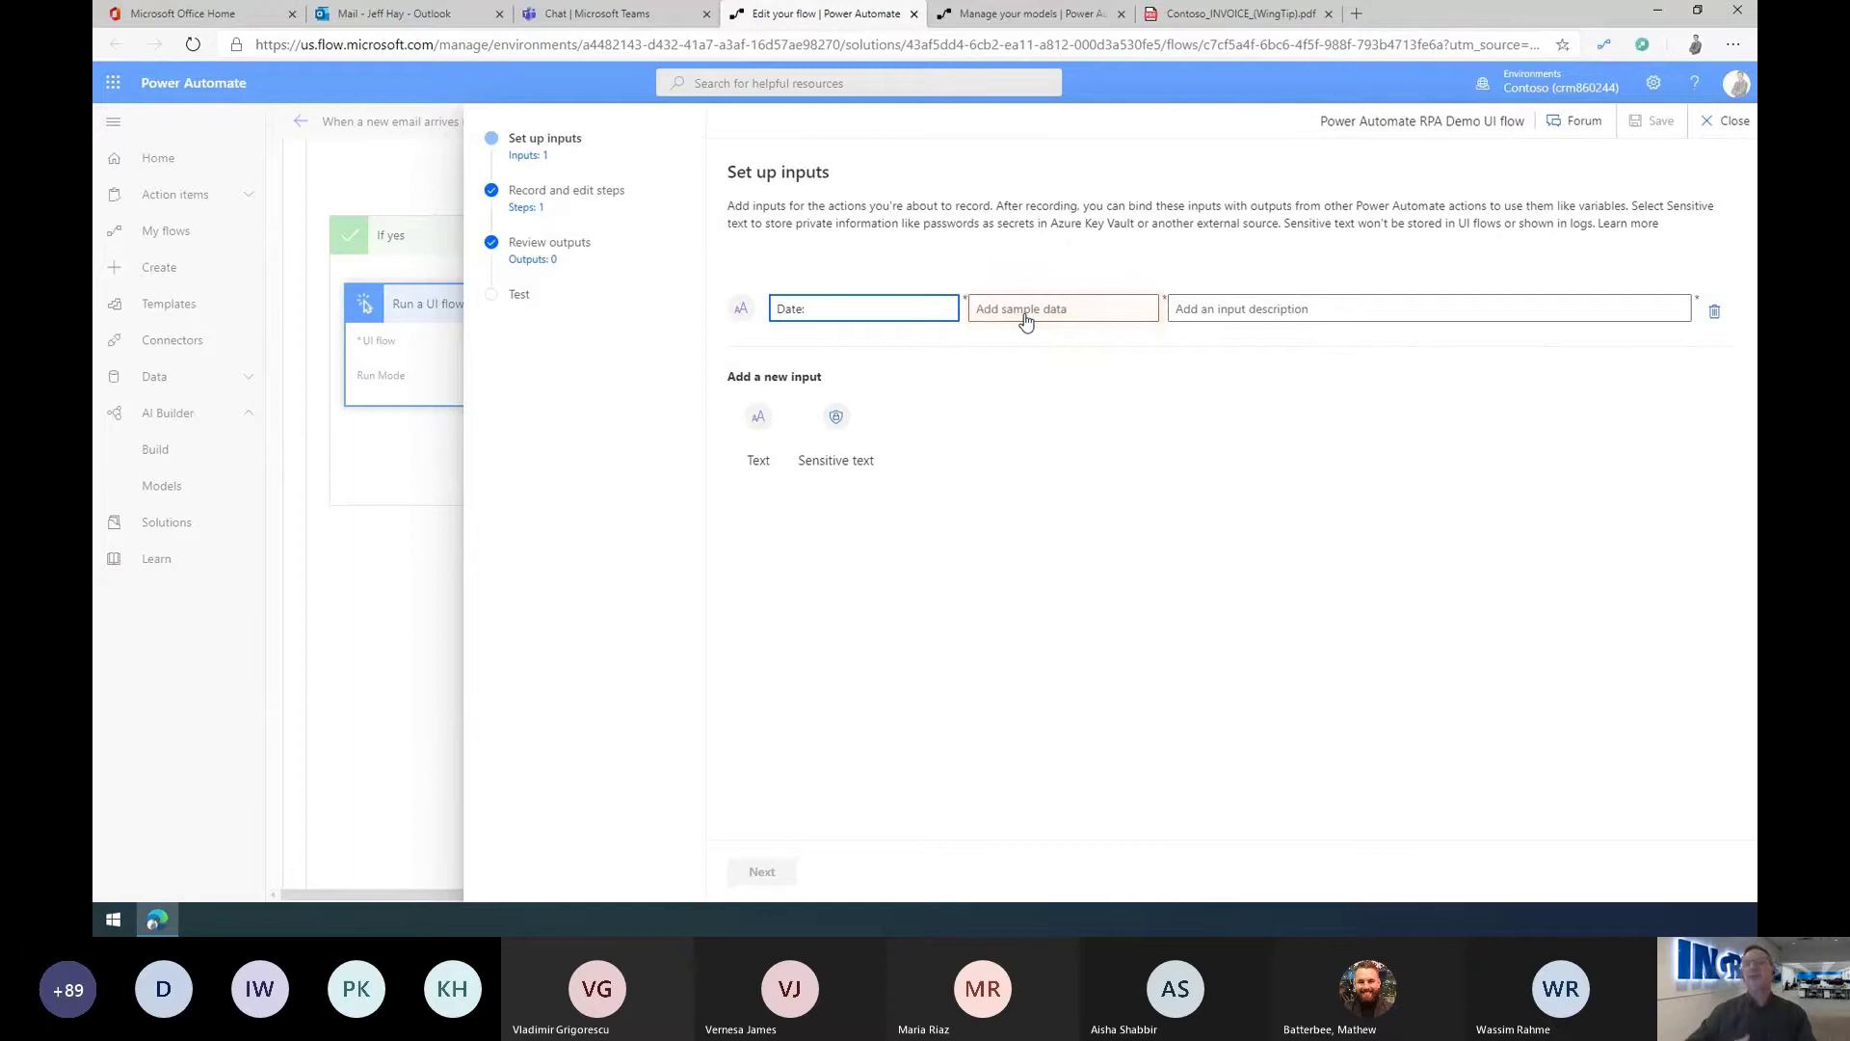
{"action": "left_click", "coordinate": [1026, 321]}
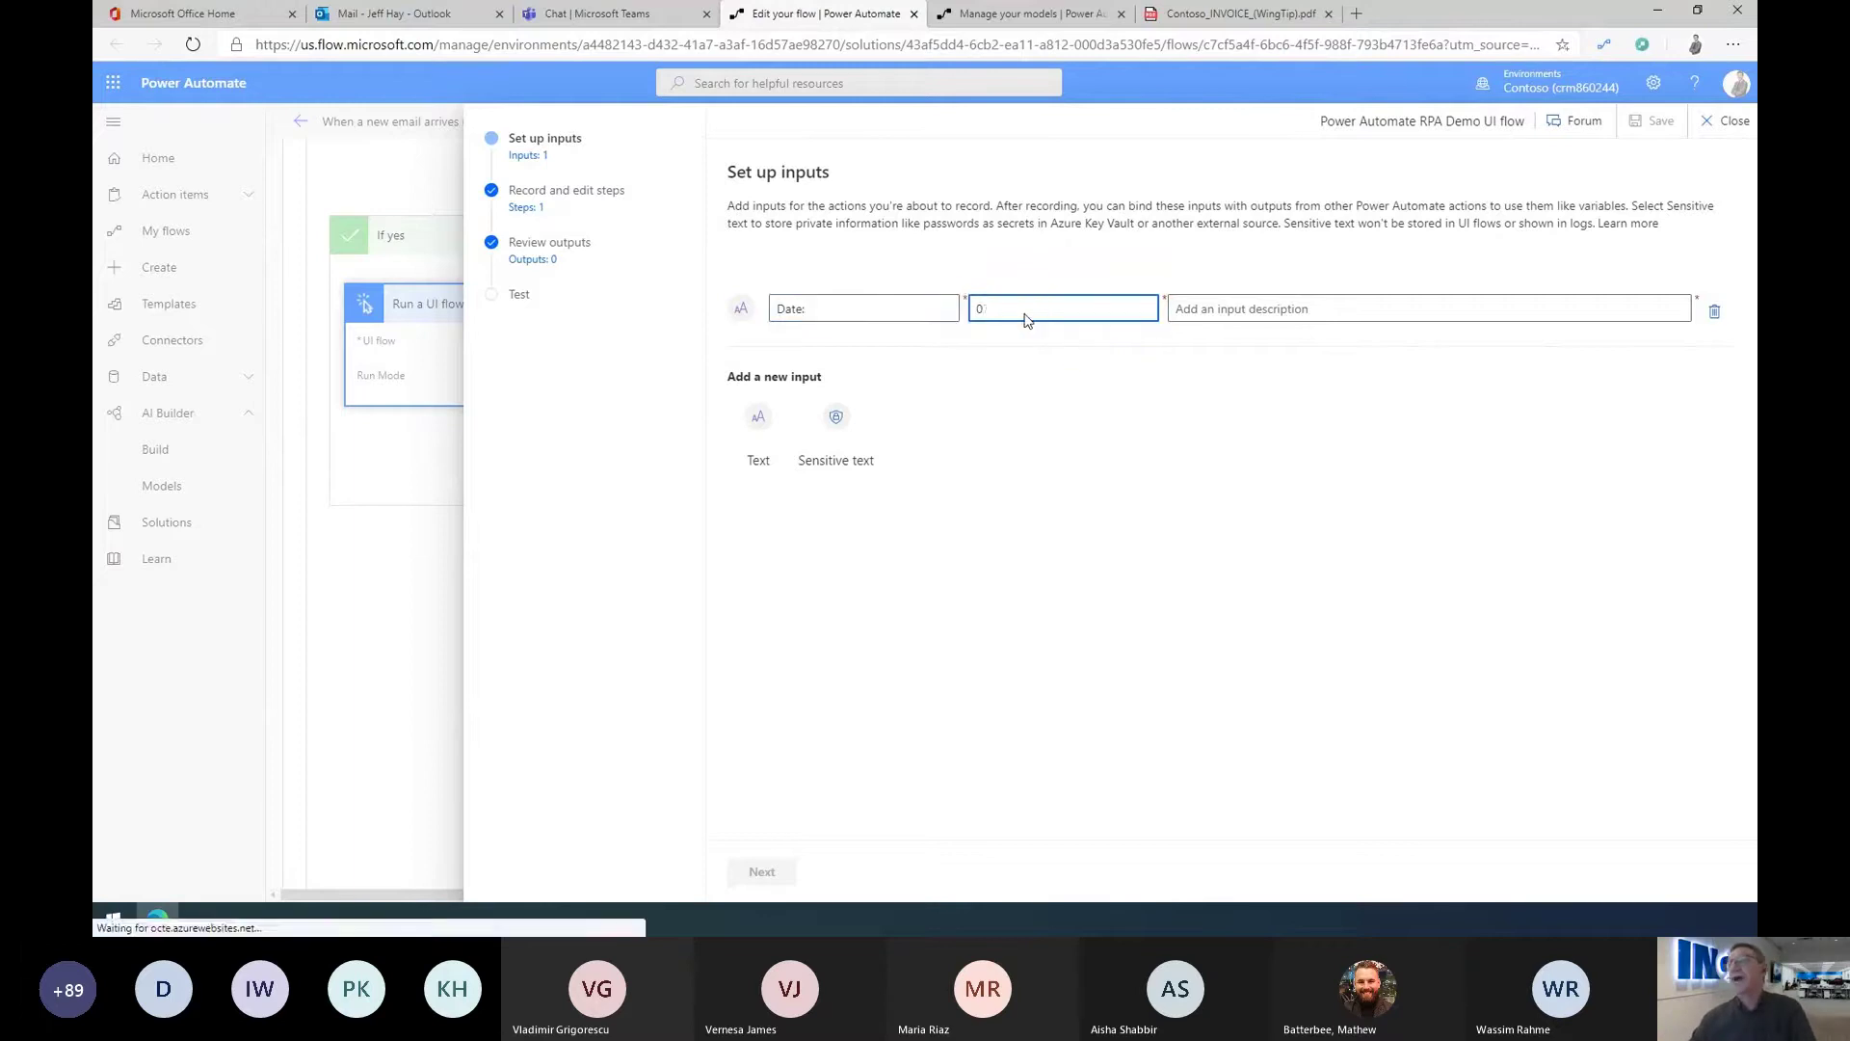
{"action": "type", "text": "07/01/2020"}
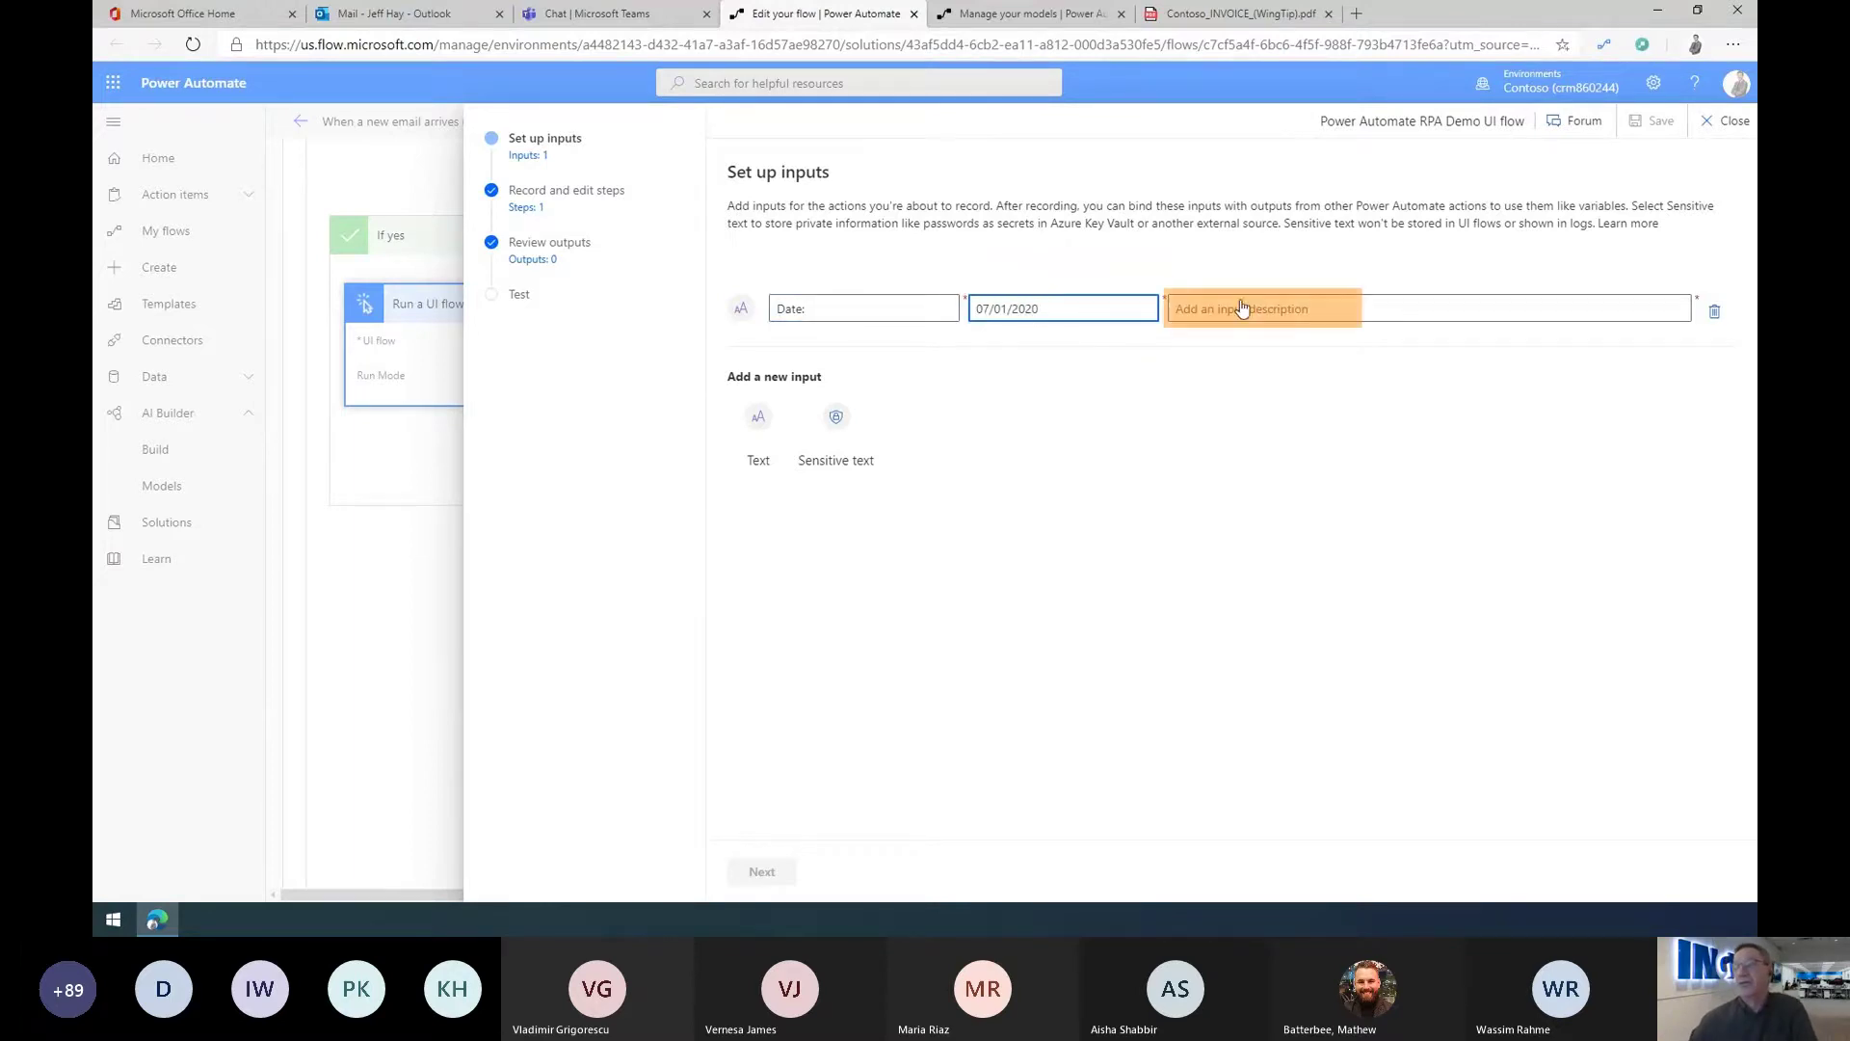
{"action": "left_click", "coordinate": [1259, 310]}
{"action": "type", "text": "Due date <from inv"}
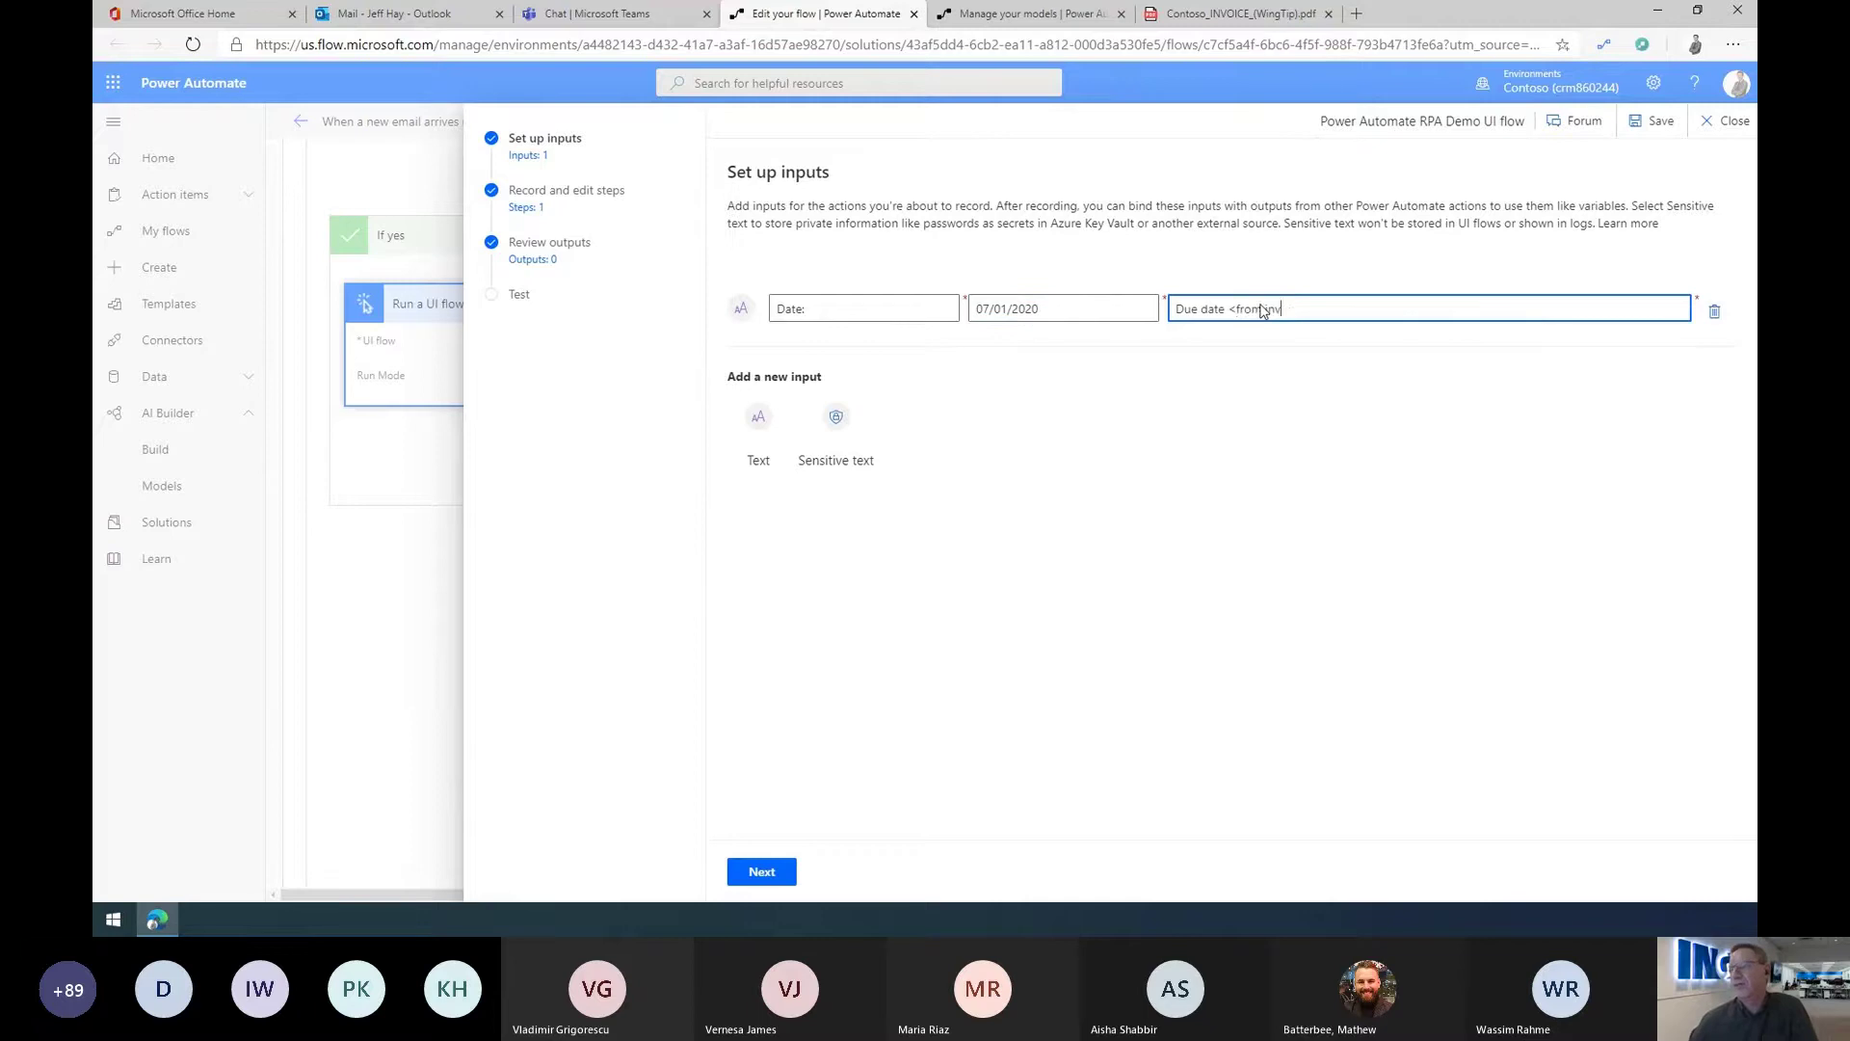
{"action": "type", "text": "oice>"}
Step: Add input 'Account:' with sample Contoso and description 'Bill to <from invoice>'
{"action": "left_click", "coordinate": [759, 429]}
{"action": "type", "text": "Acco"}
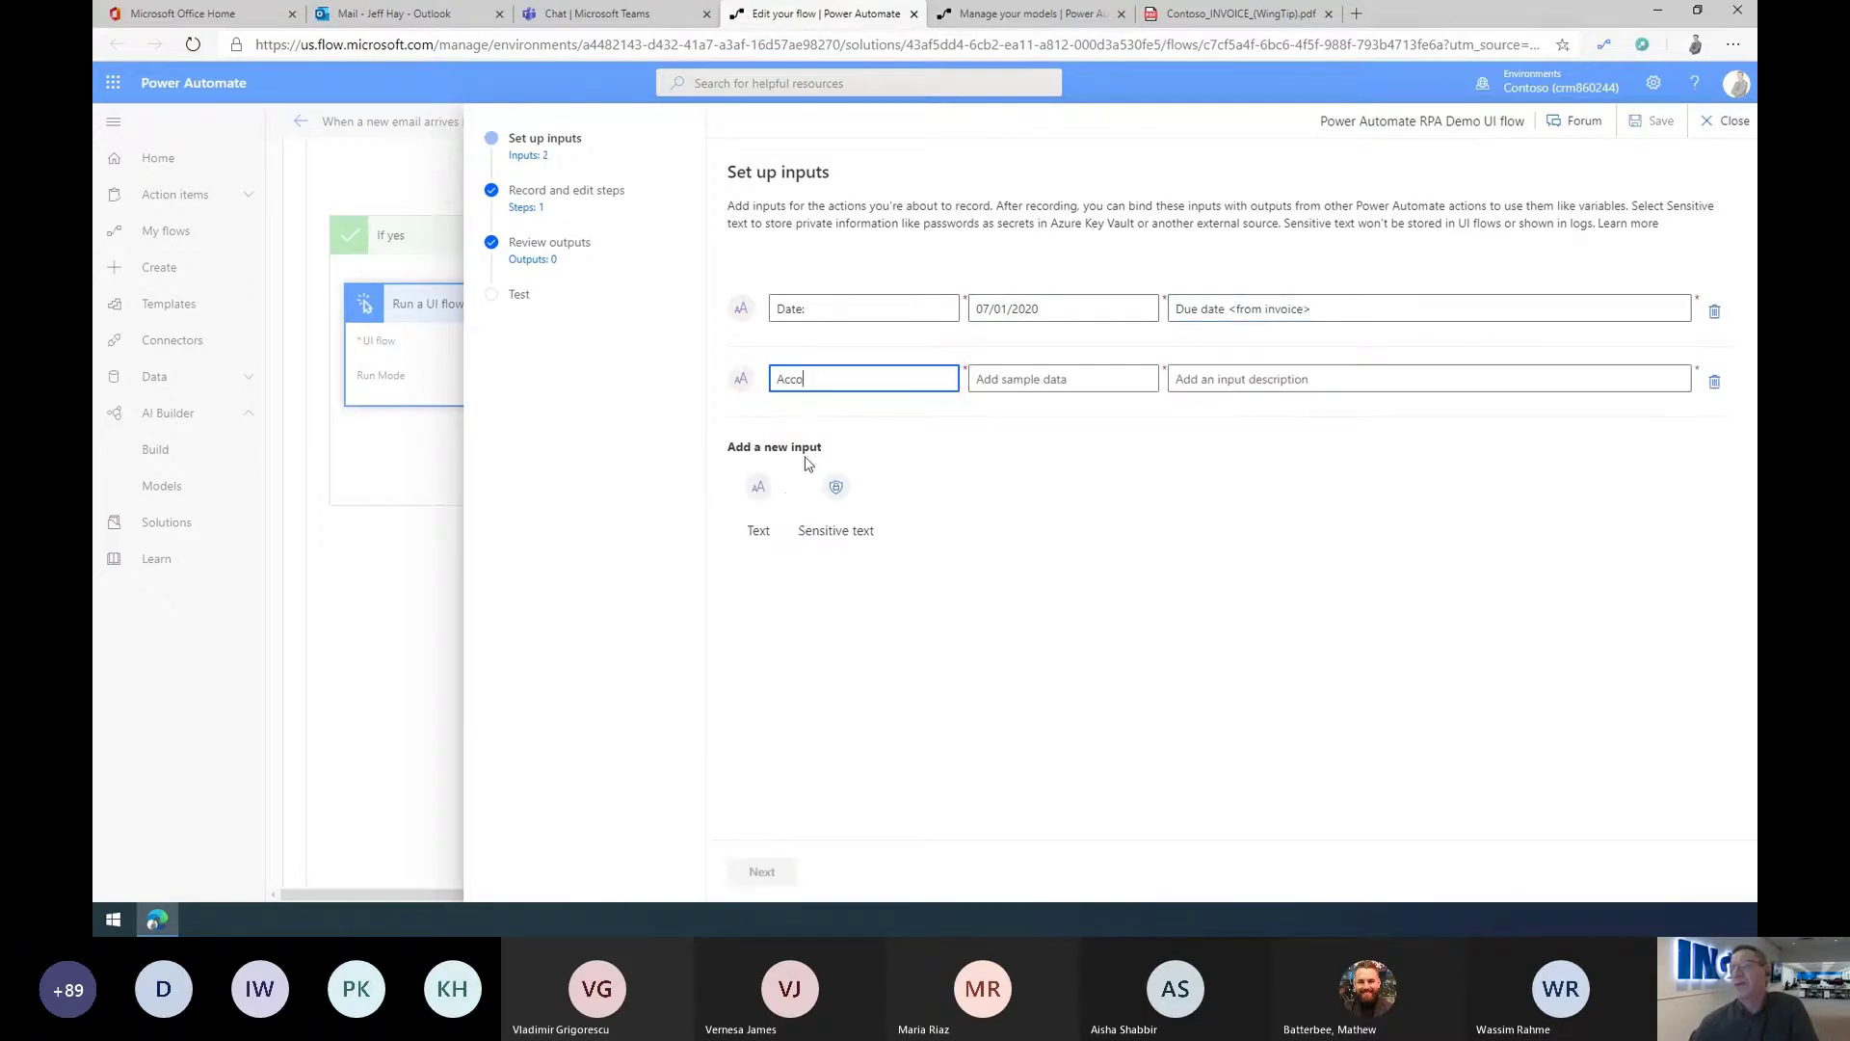
{"action": "type", "text": "unt:"}
{"action": "key", "text": "Tab"}
{"action": "type", "text": "Co"}
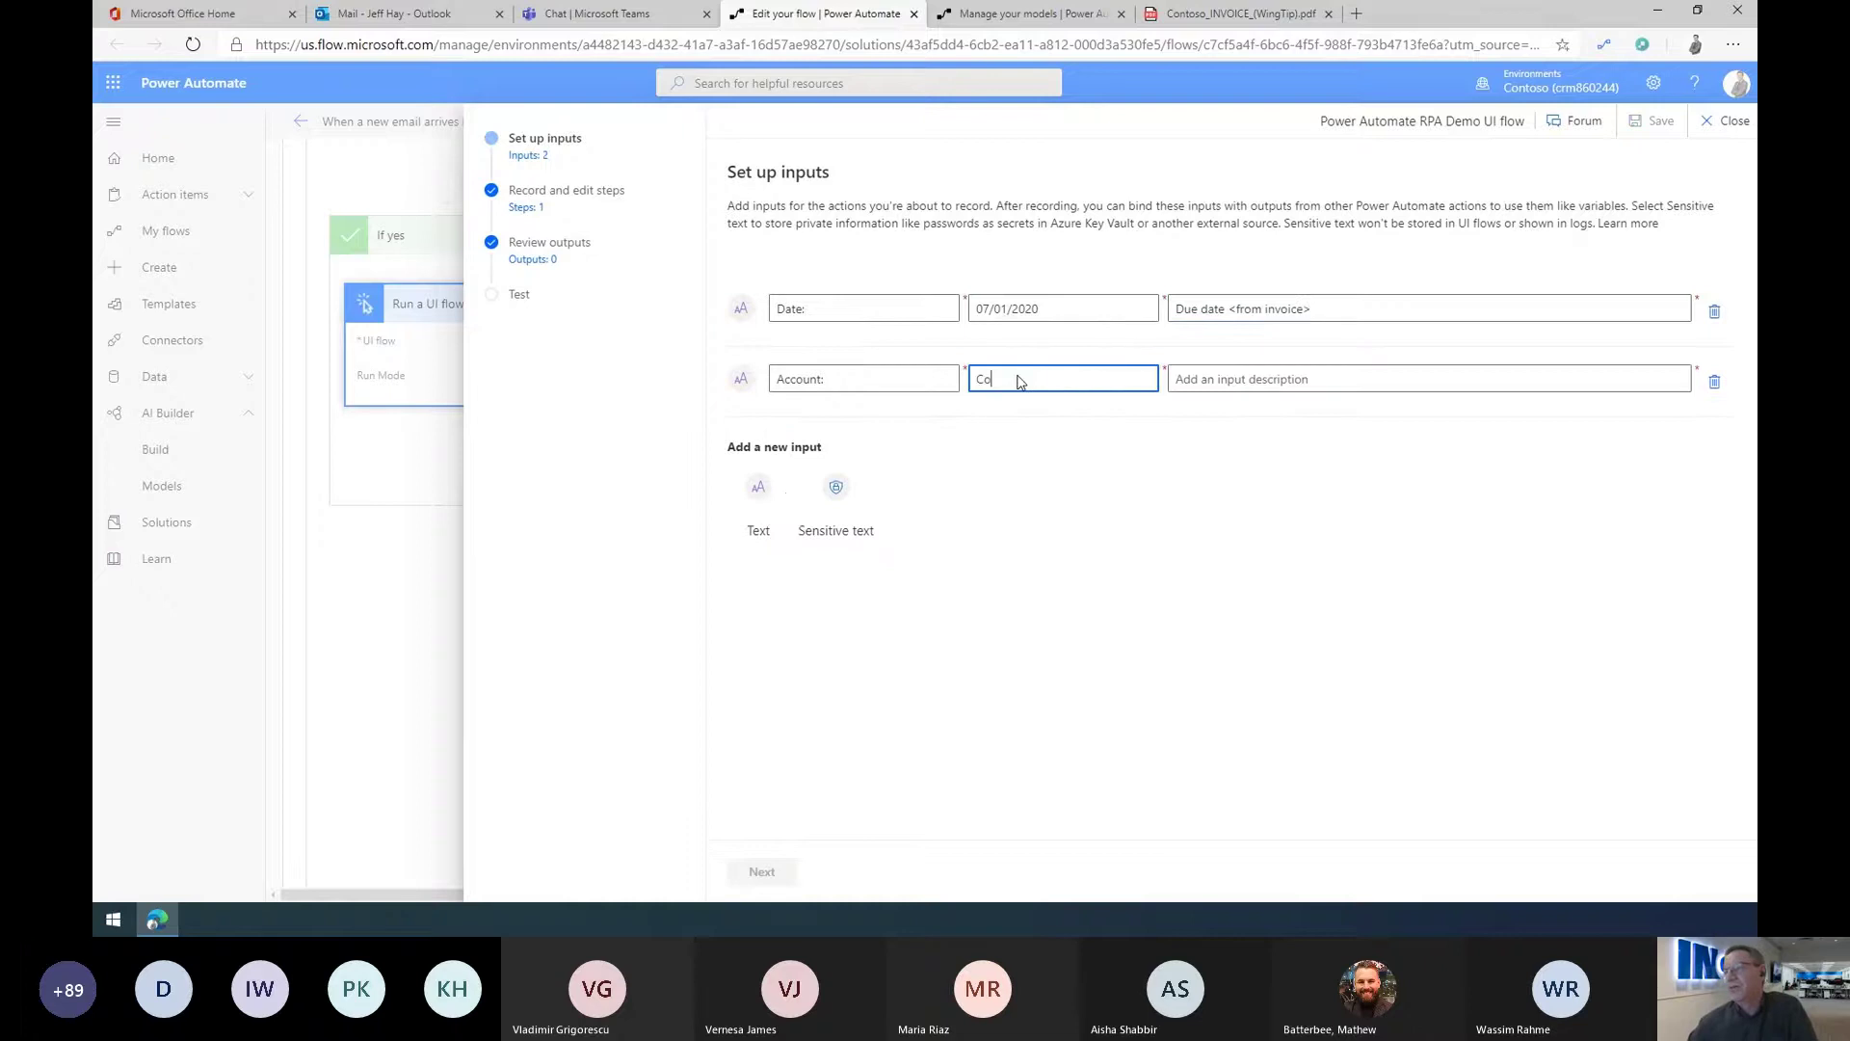
{"action": "type", "text": "ntoso"}
{"action": "key", "text": "Tab"}
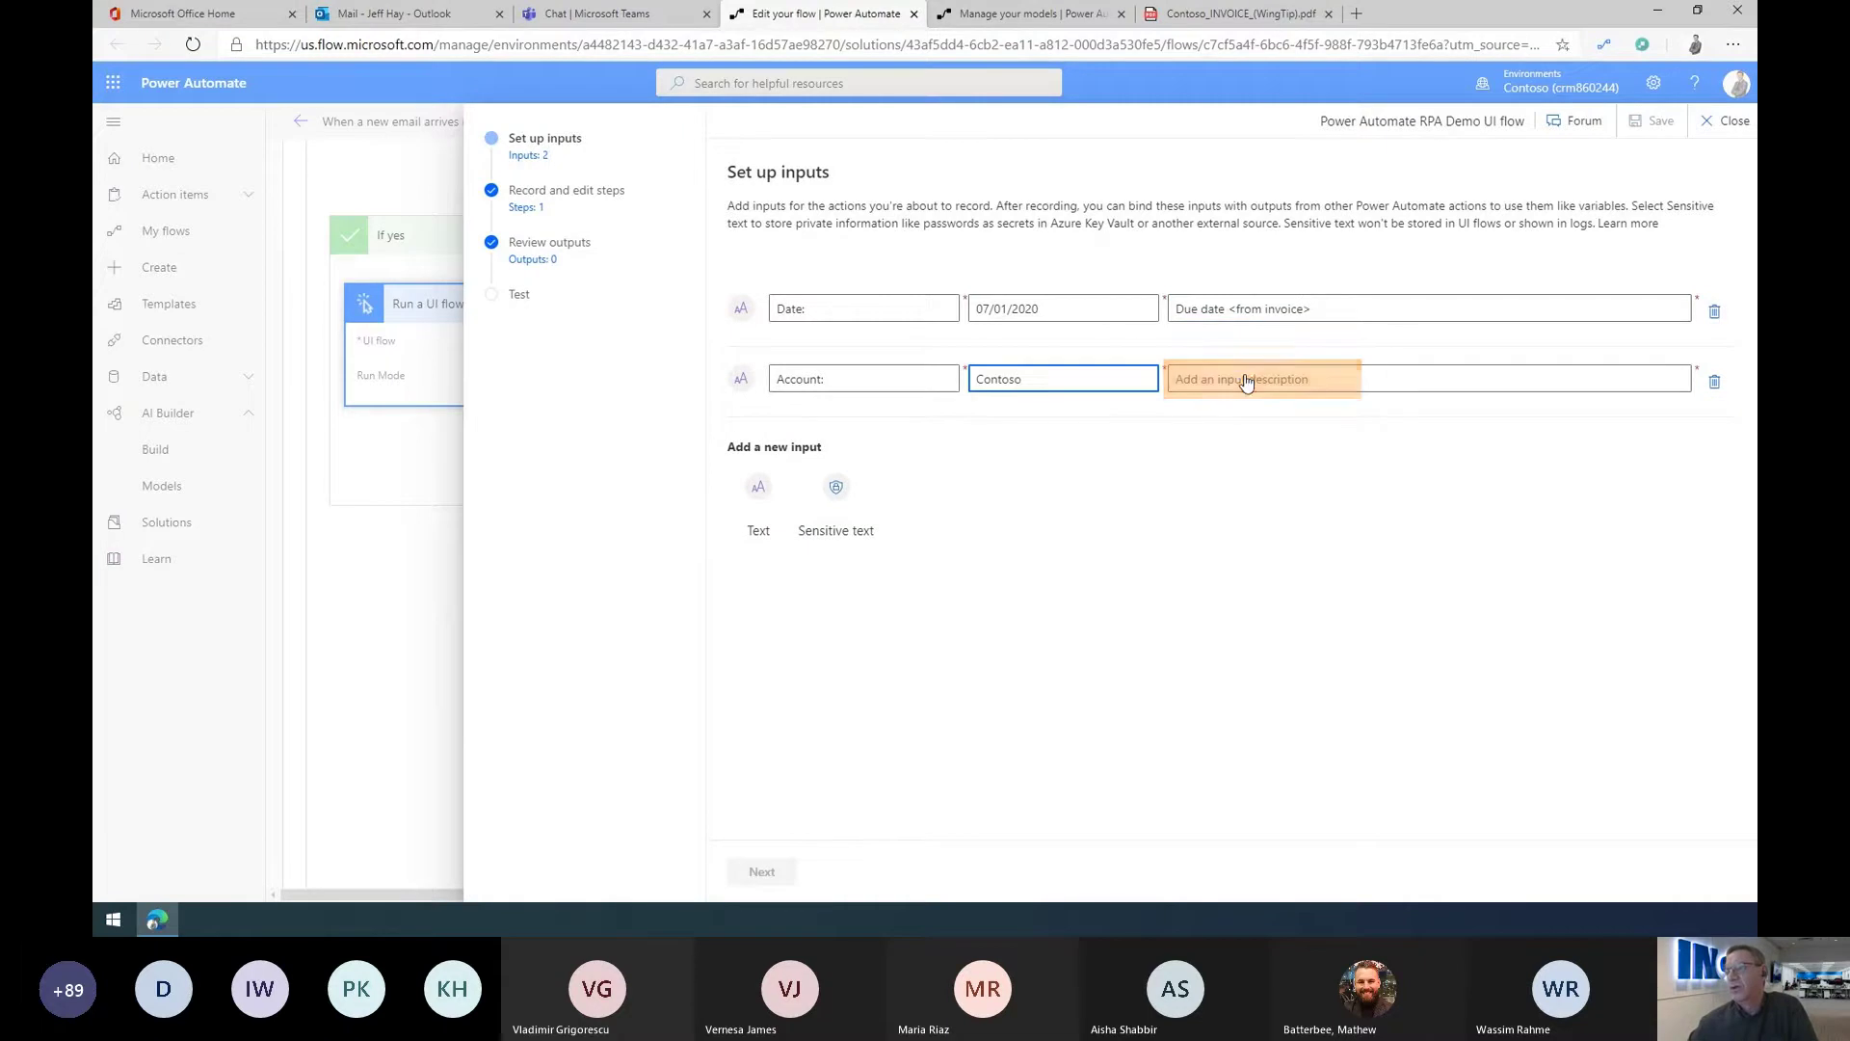
{"action": "type", "text": "Bill to <from in"}
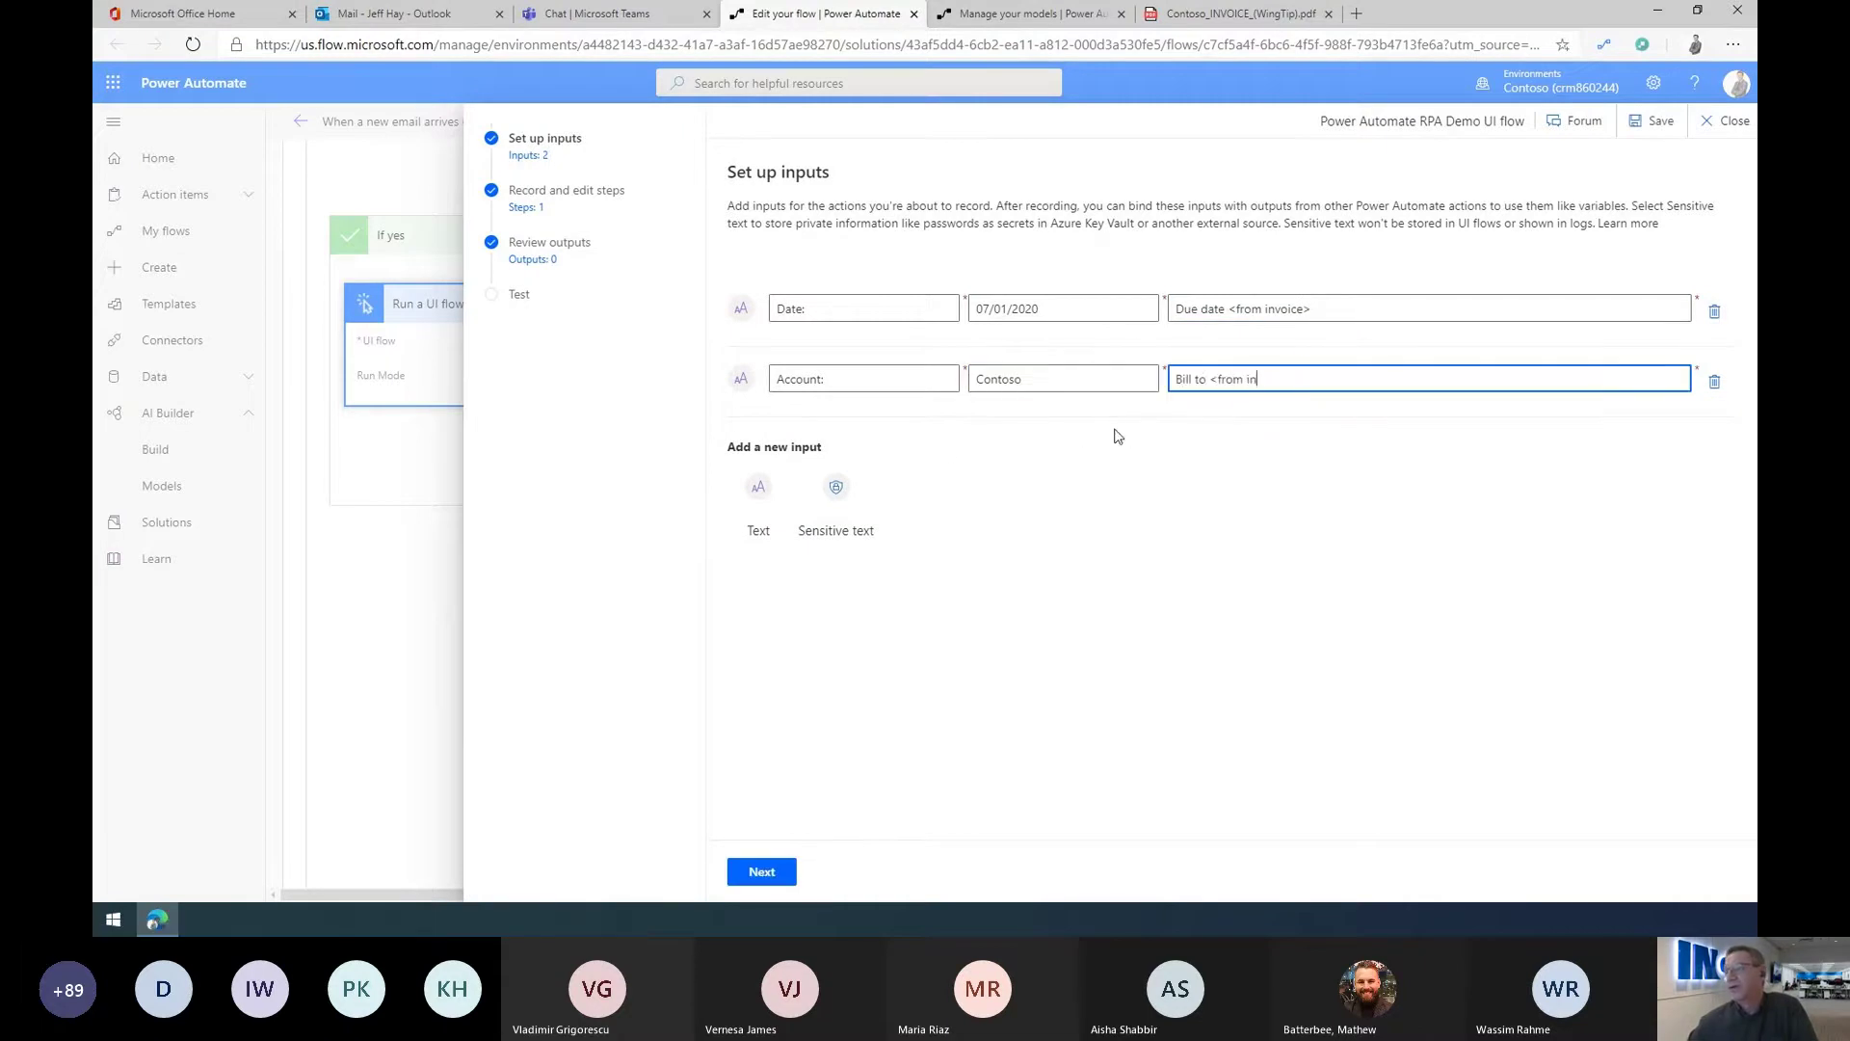
{"action": "type", "text": "voice>"}
Step: Add input 'Contact:' with a sample contact e-mail and description 'Contact email <from invoice>'
{"action": "left_click", "coordinate": [760, 496]}
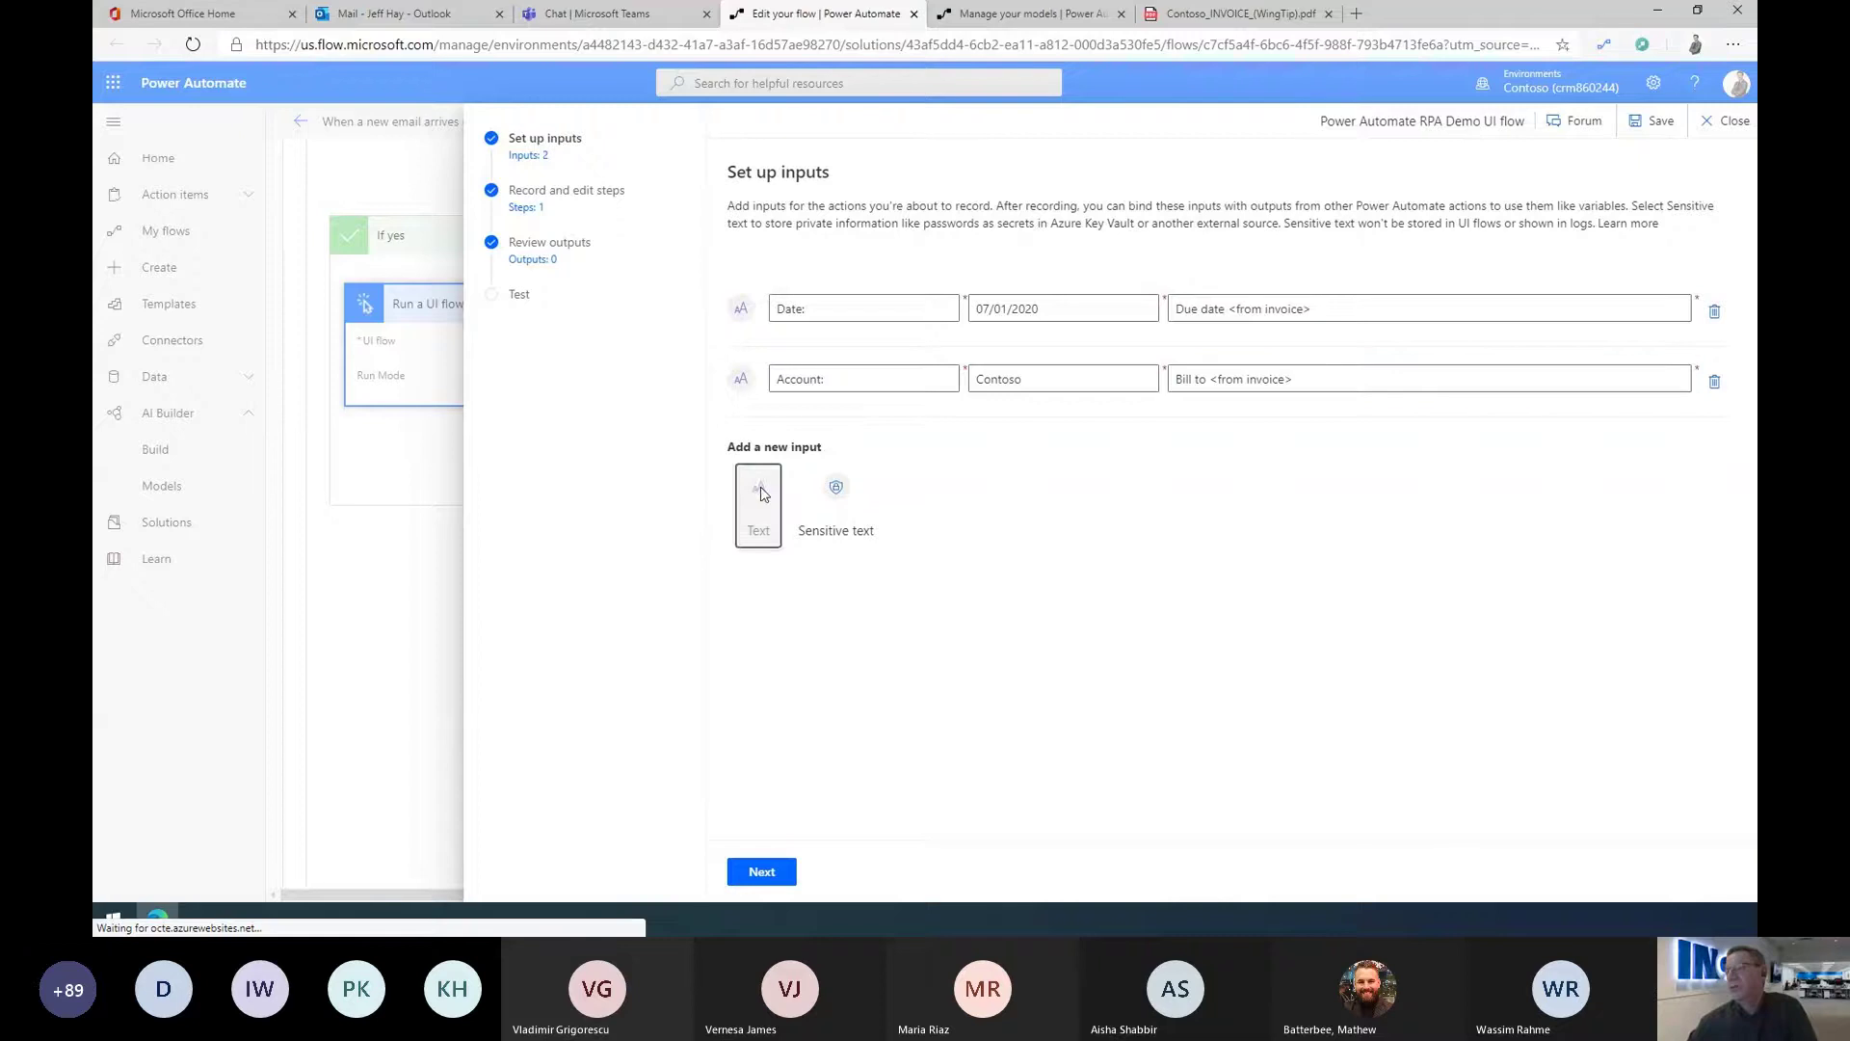
{"action": "type", "text": "Contact:"}
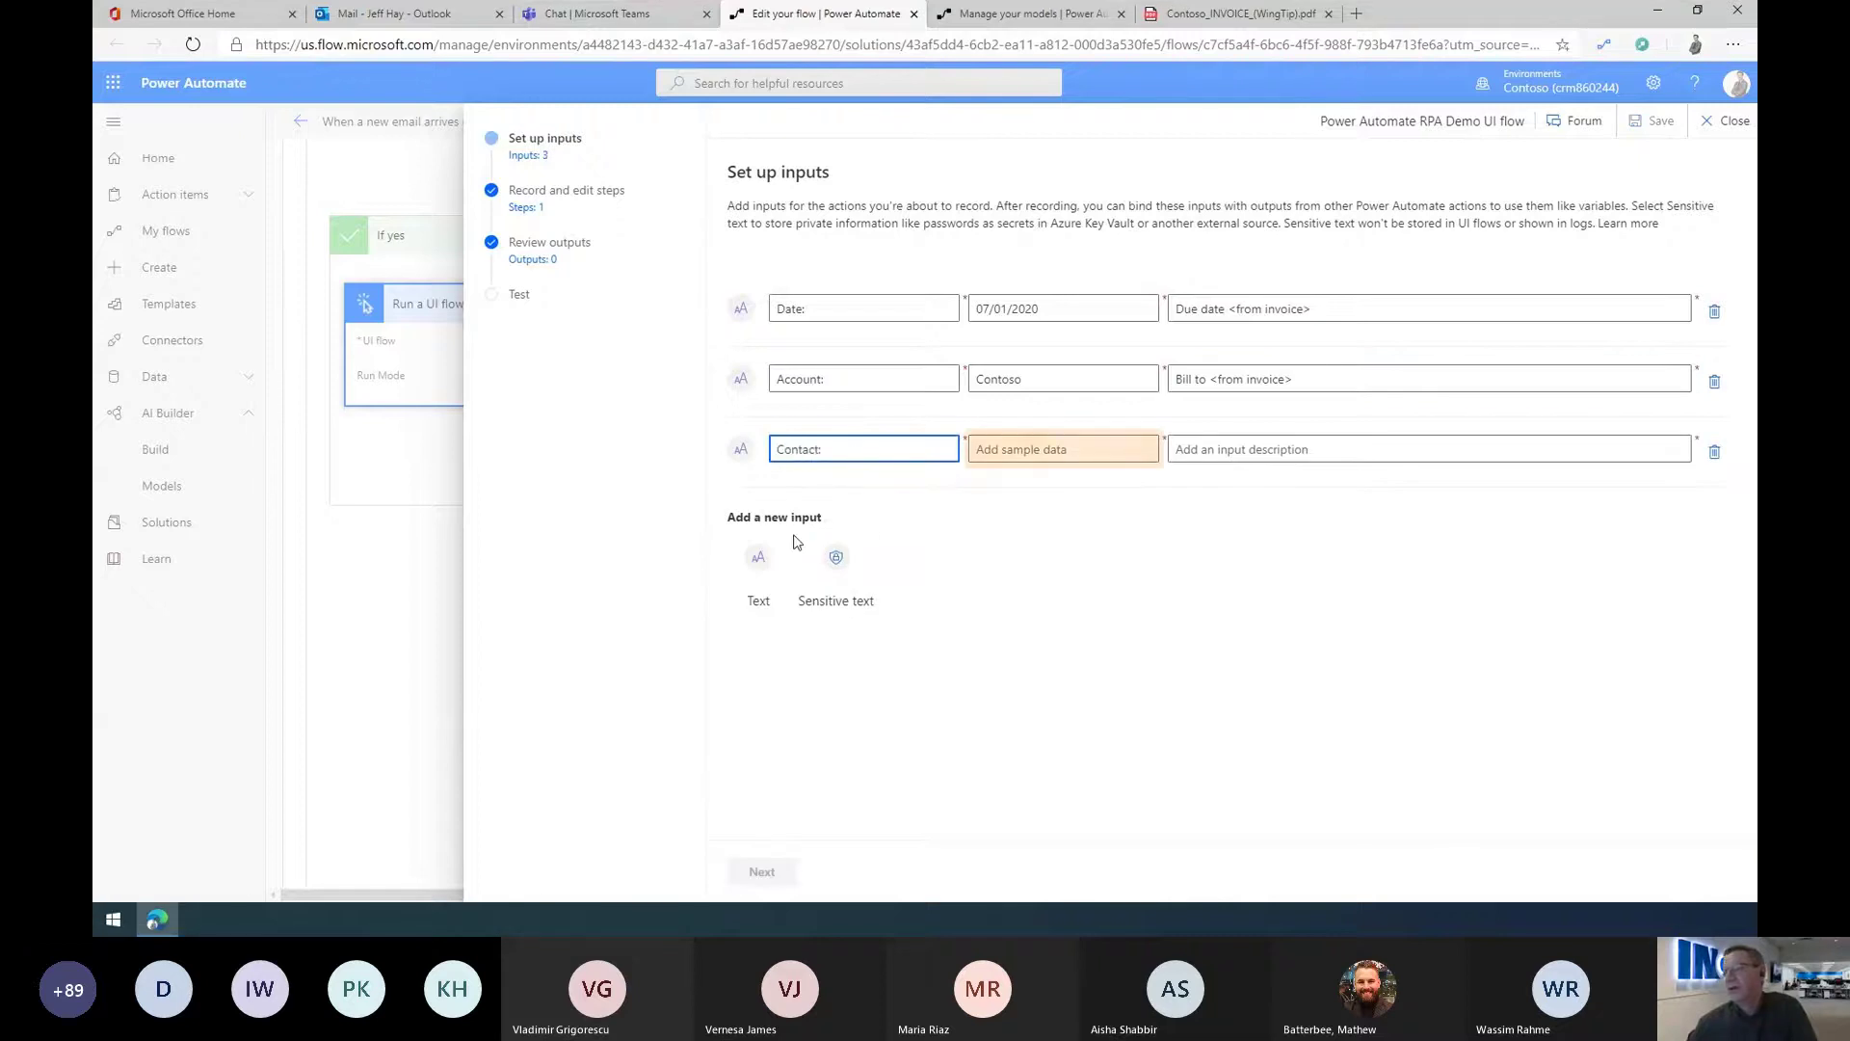
{"action": "left_click", "coordinate": [1023, 448]}
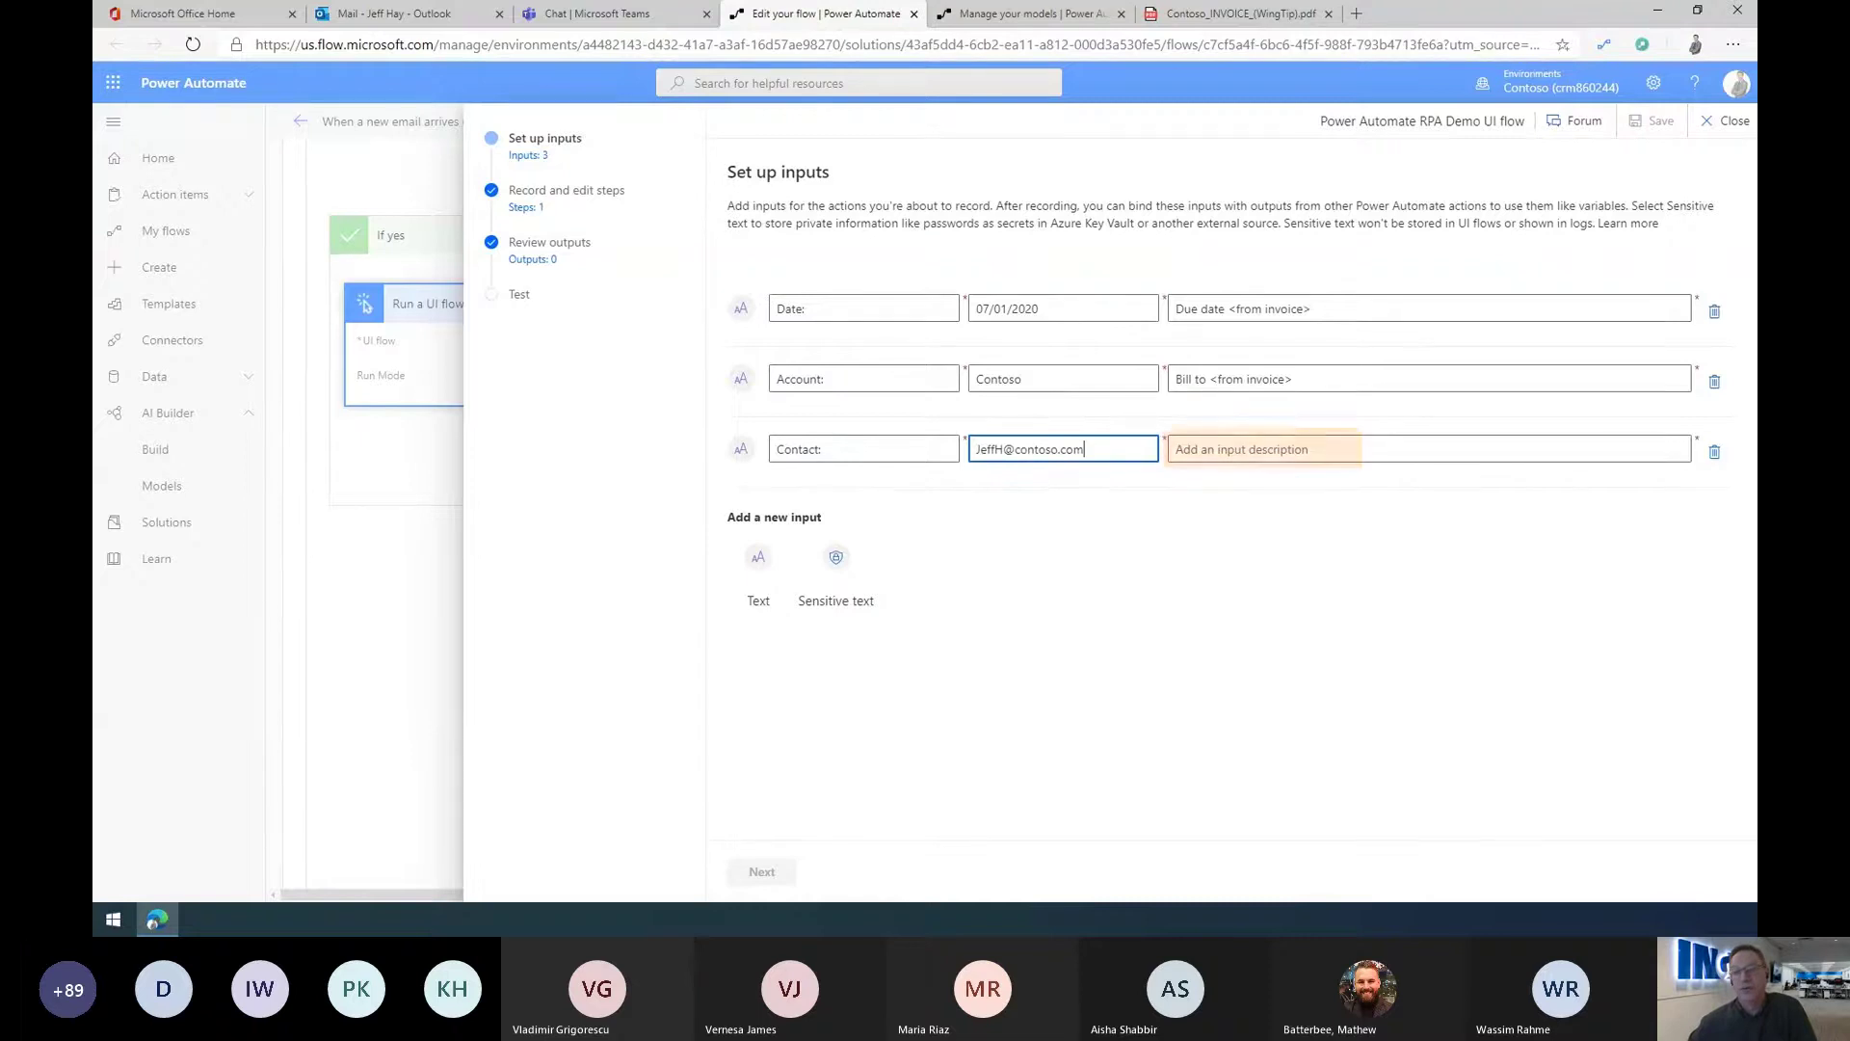
{"action": "left_click", "coordinate": [1212, 451]}
{"action": "type", "text": "Conta"}
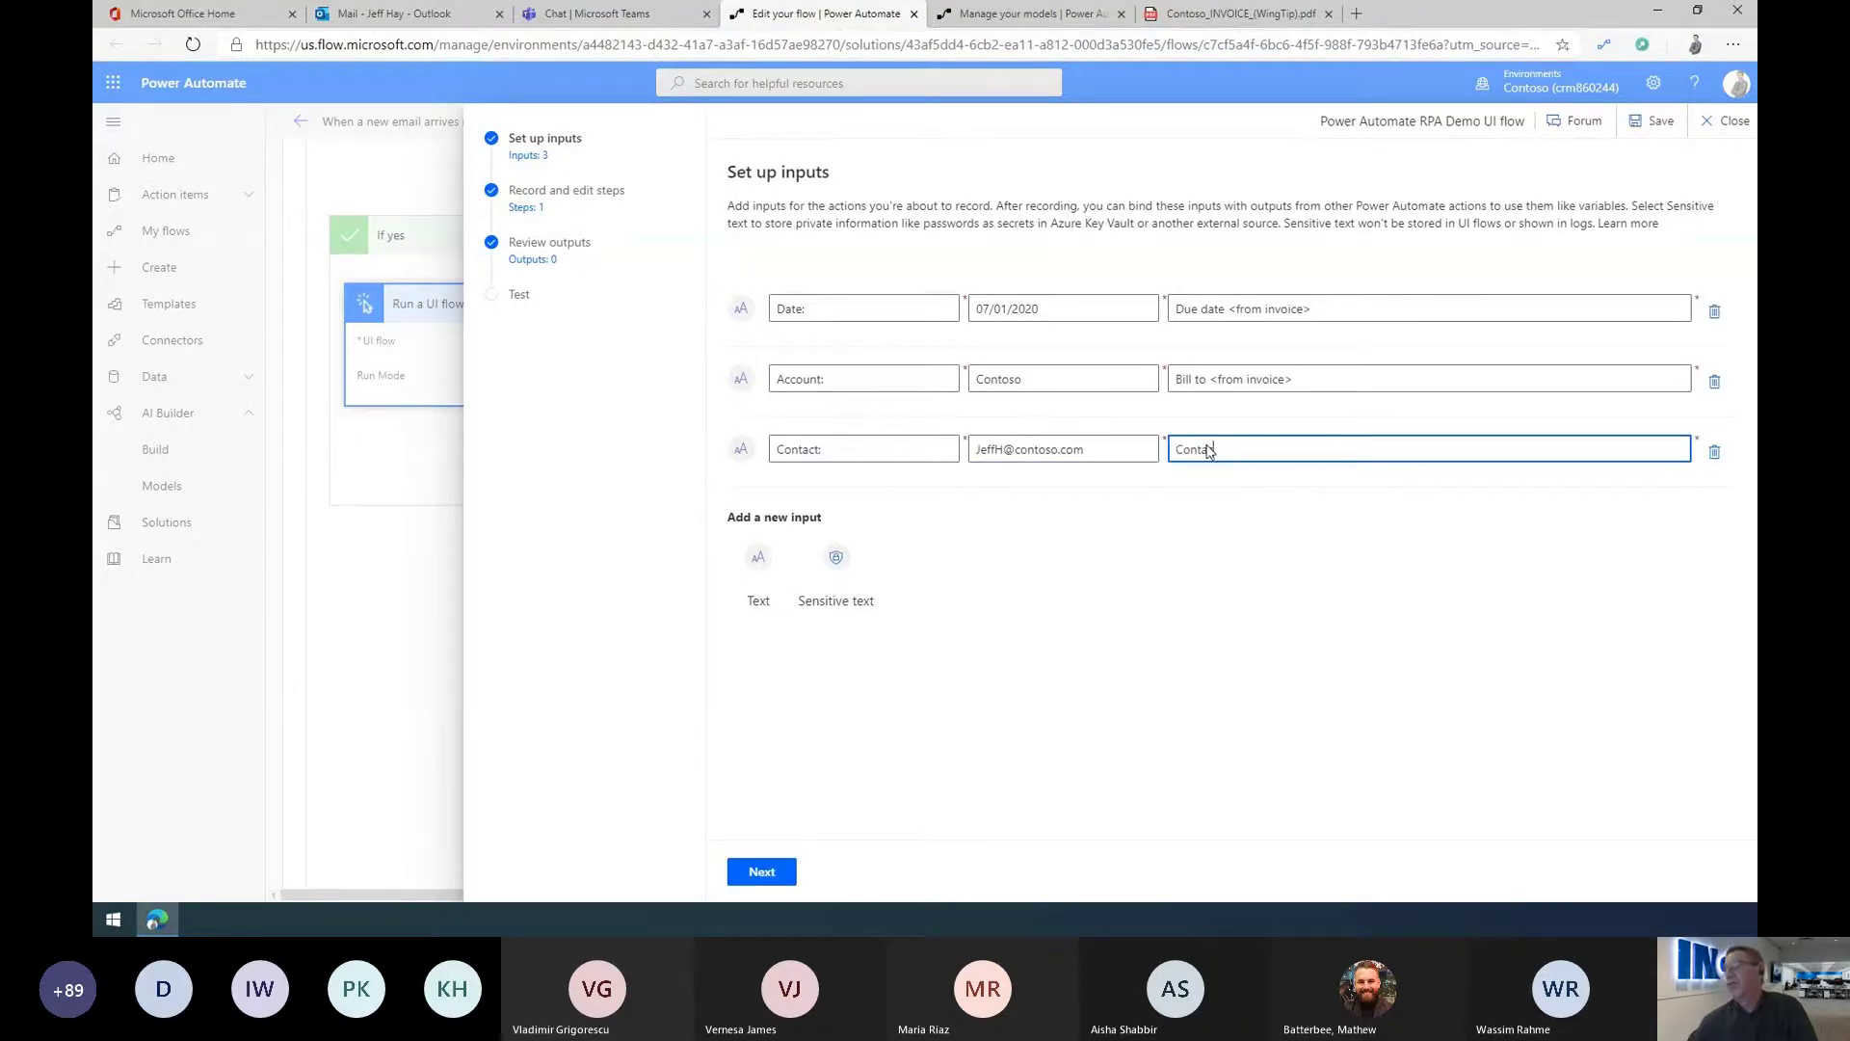
{"action": "type", "text": "ct email <from invo"}
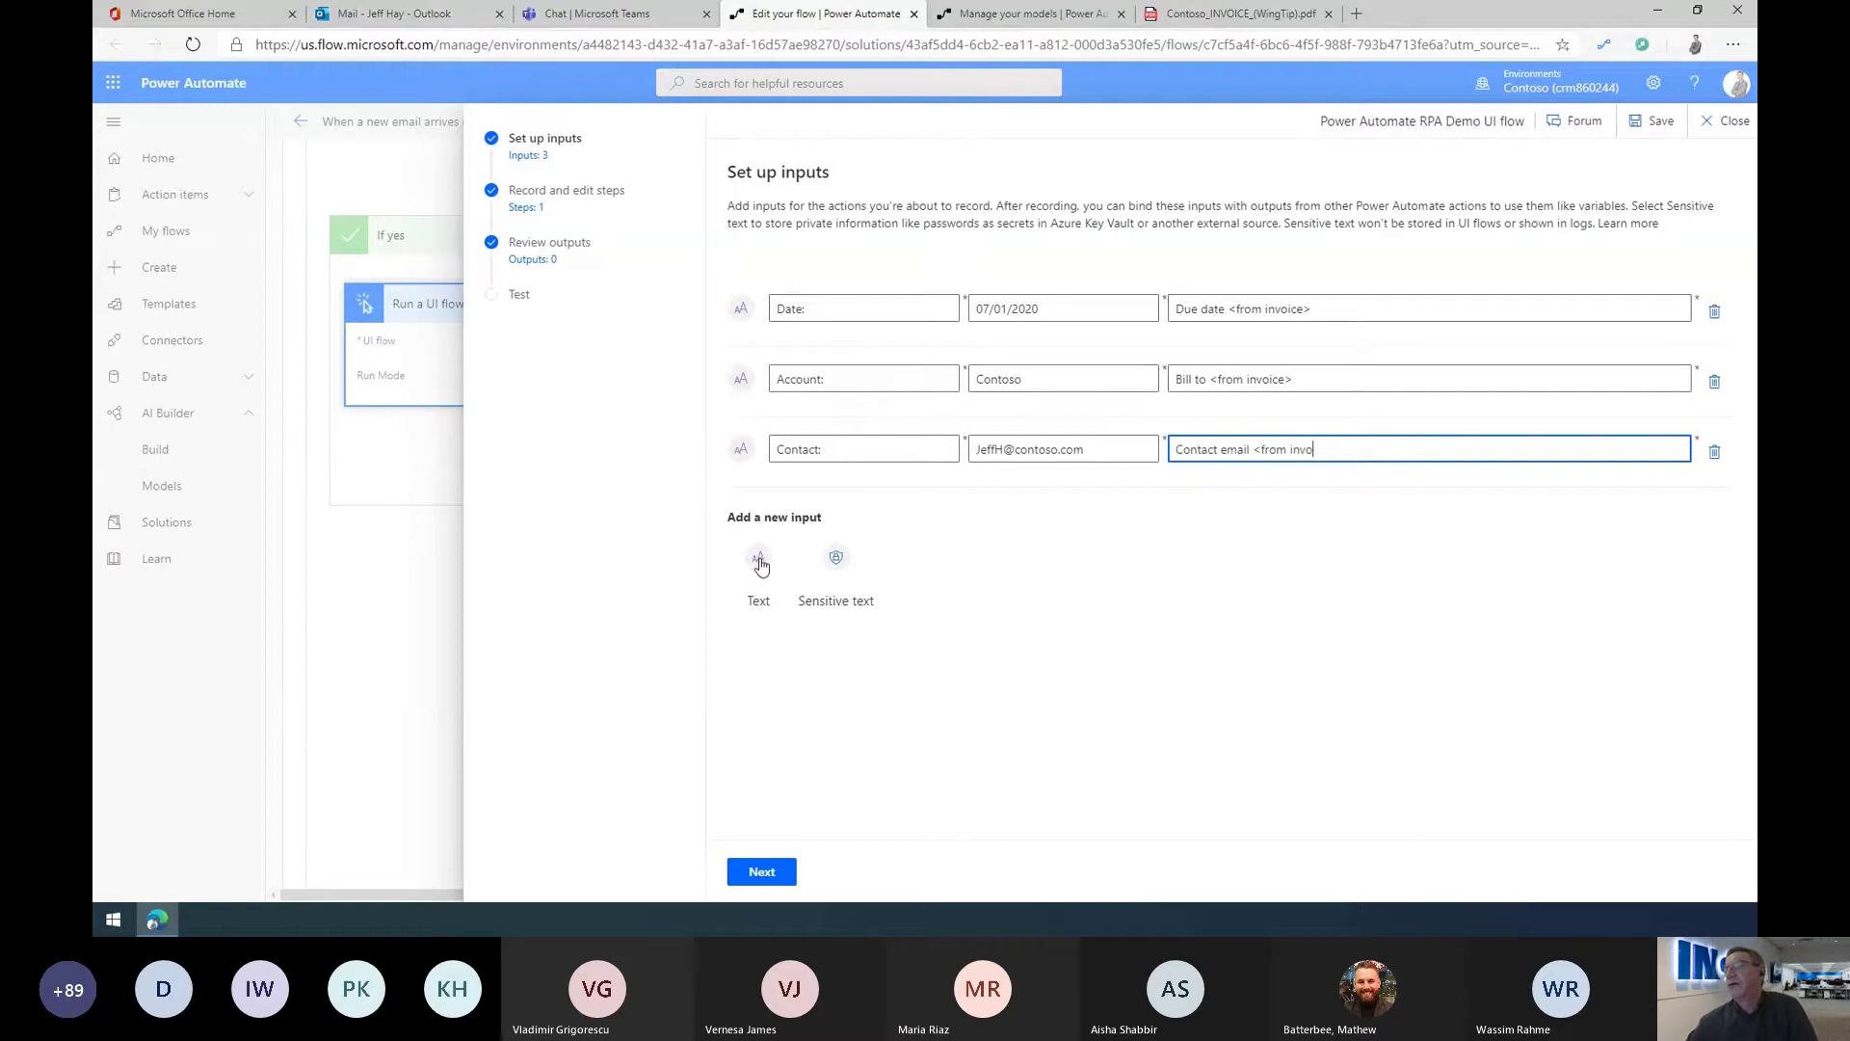
{"action": "type", "text": "ice>"}
Step: Add input 'Amount:' with sample $9999.99 and description 'Balance due <from invoice>'
{"action": "left_click", "coordinate": [760, 569]}
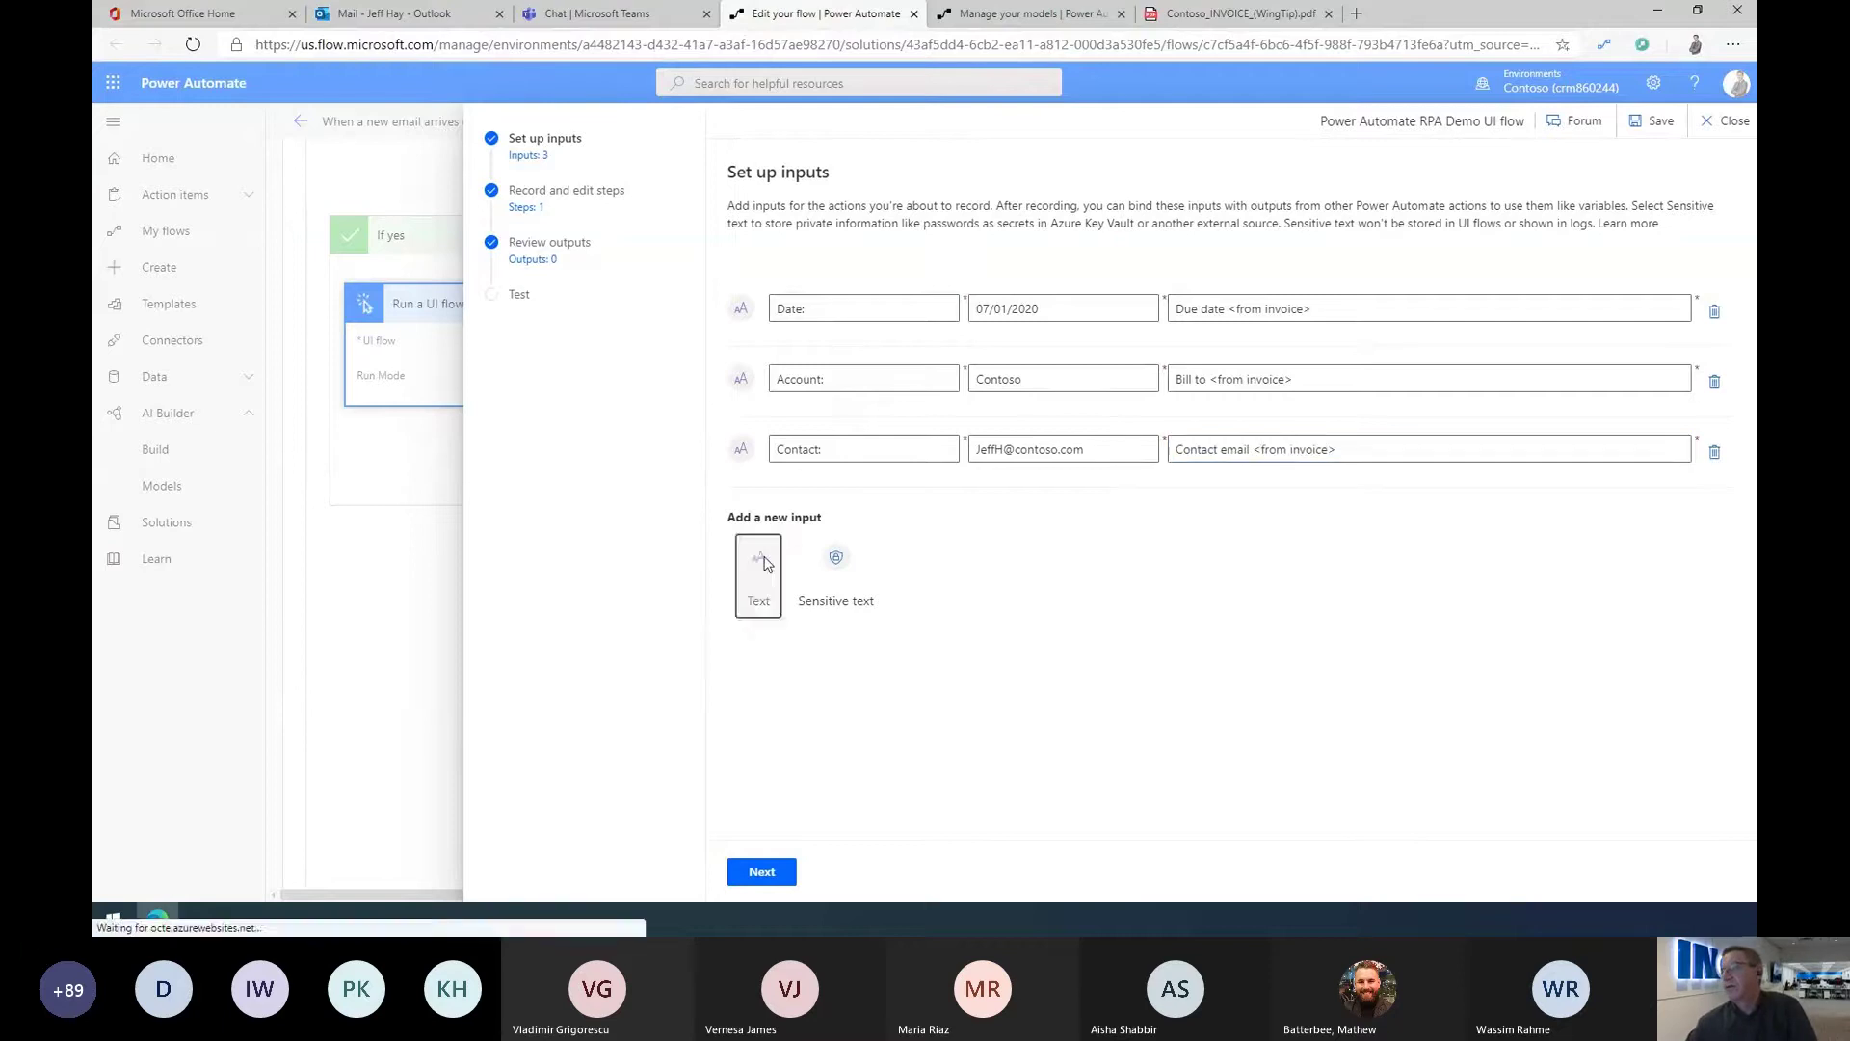
{"action": "type", "text": "Amount:"}
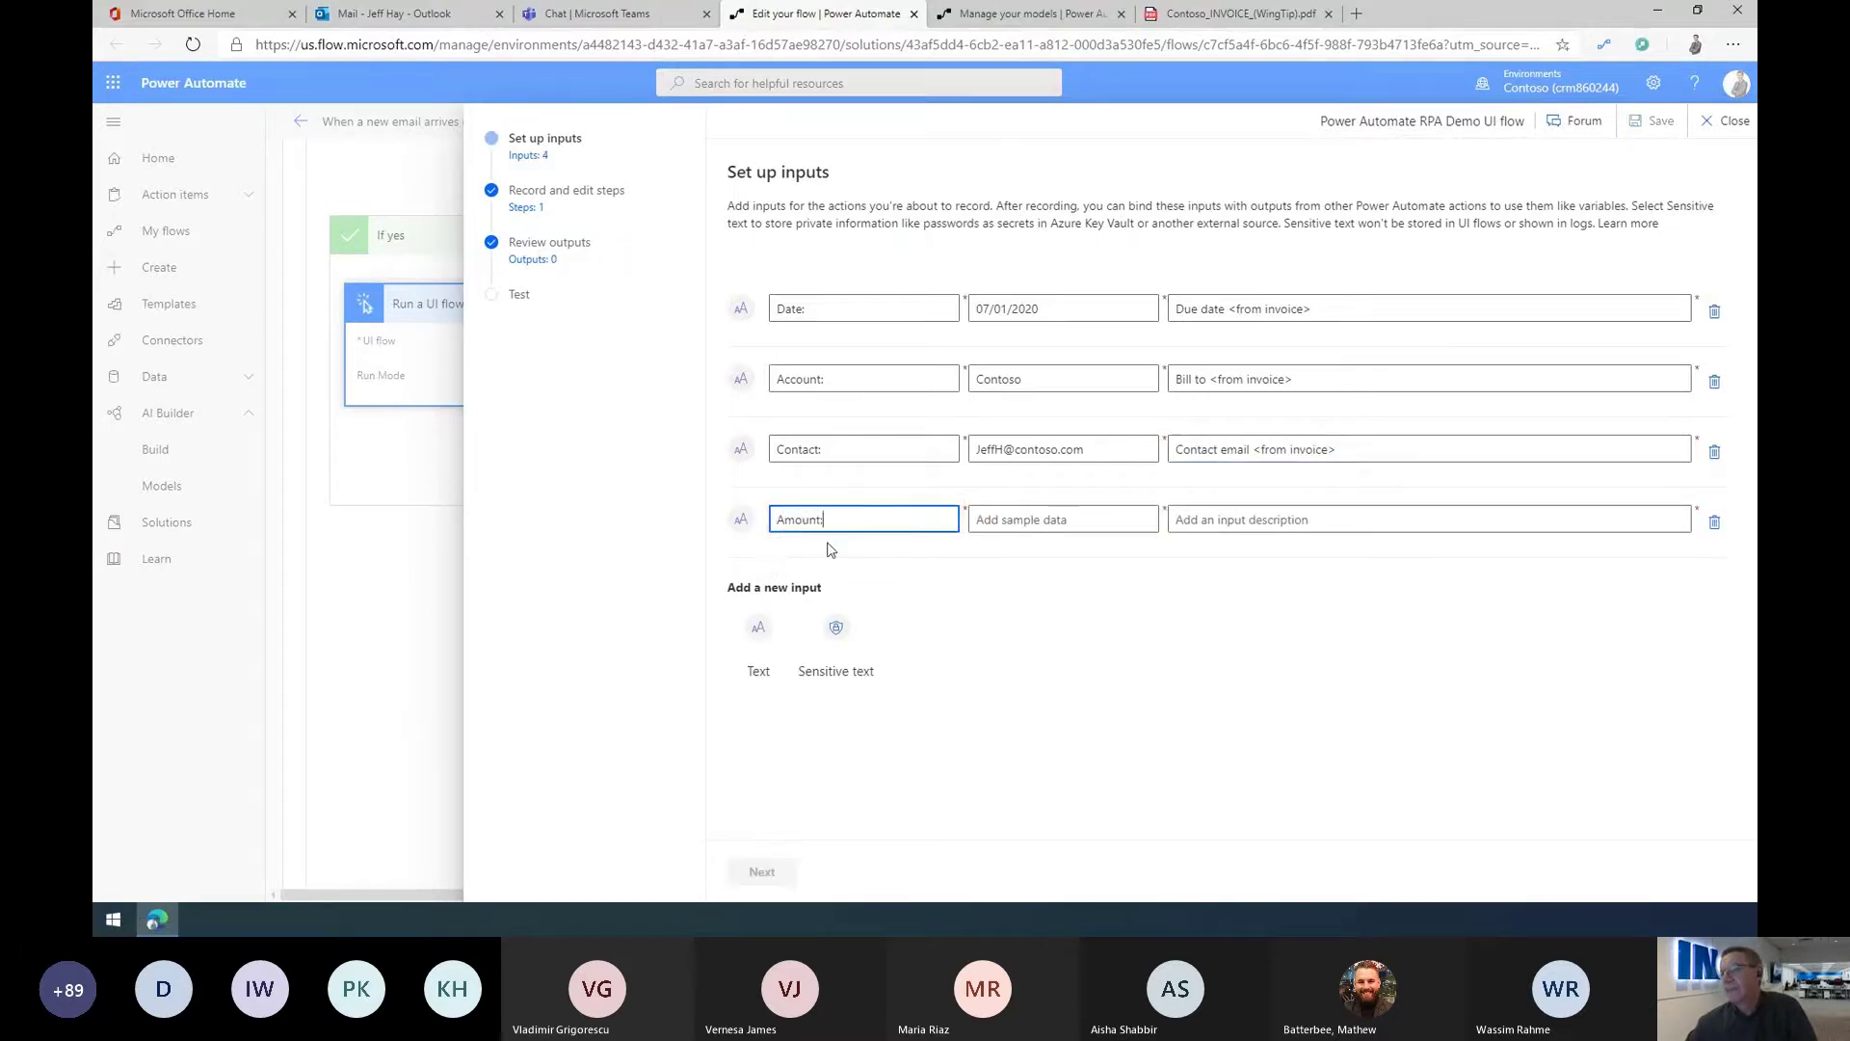
{"action": "left_click", "coordinate": [1024, 510]}
{"action": "type", "text": "$9999.99"}
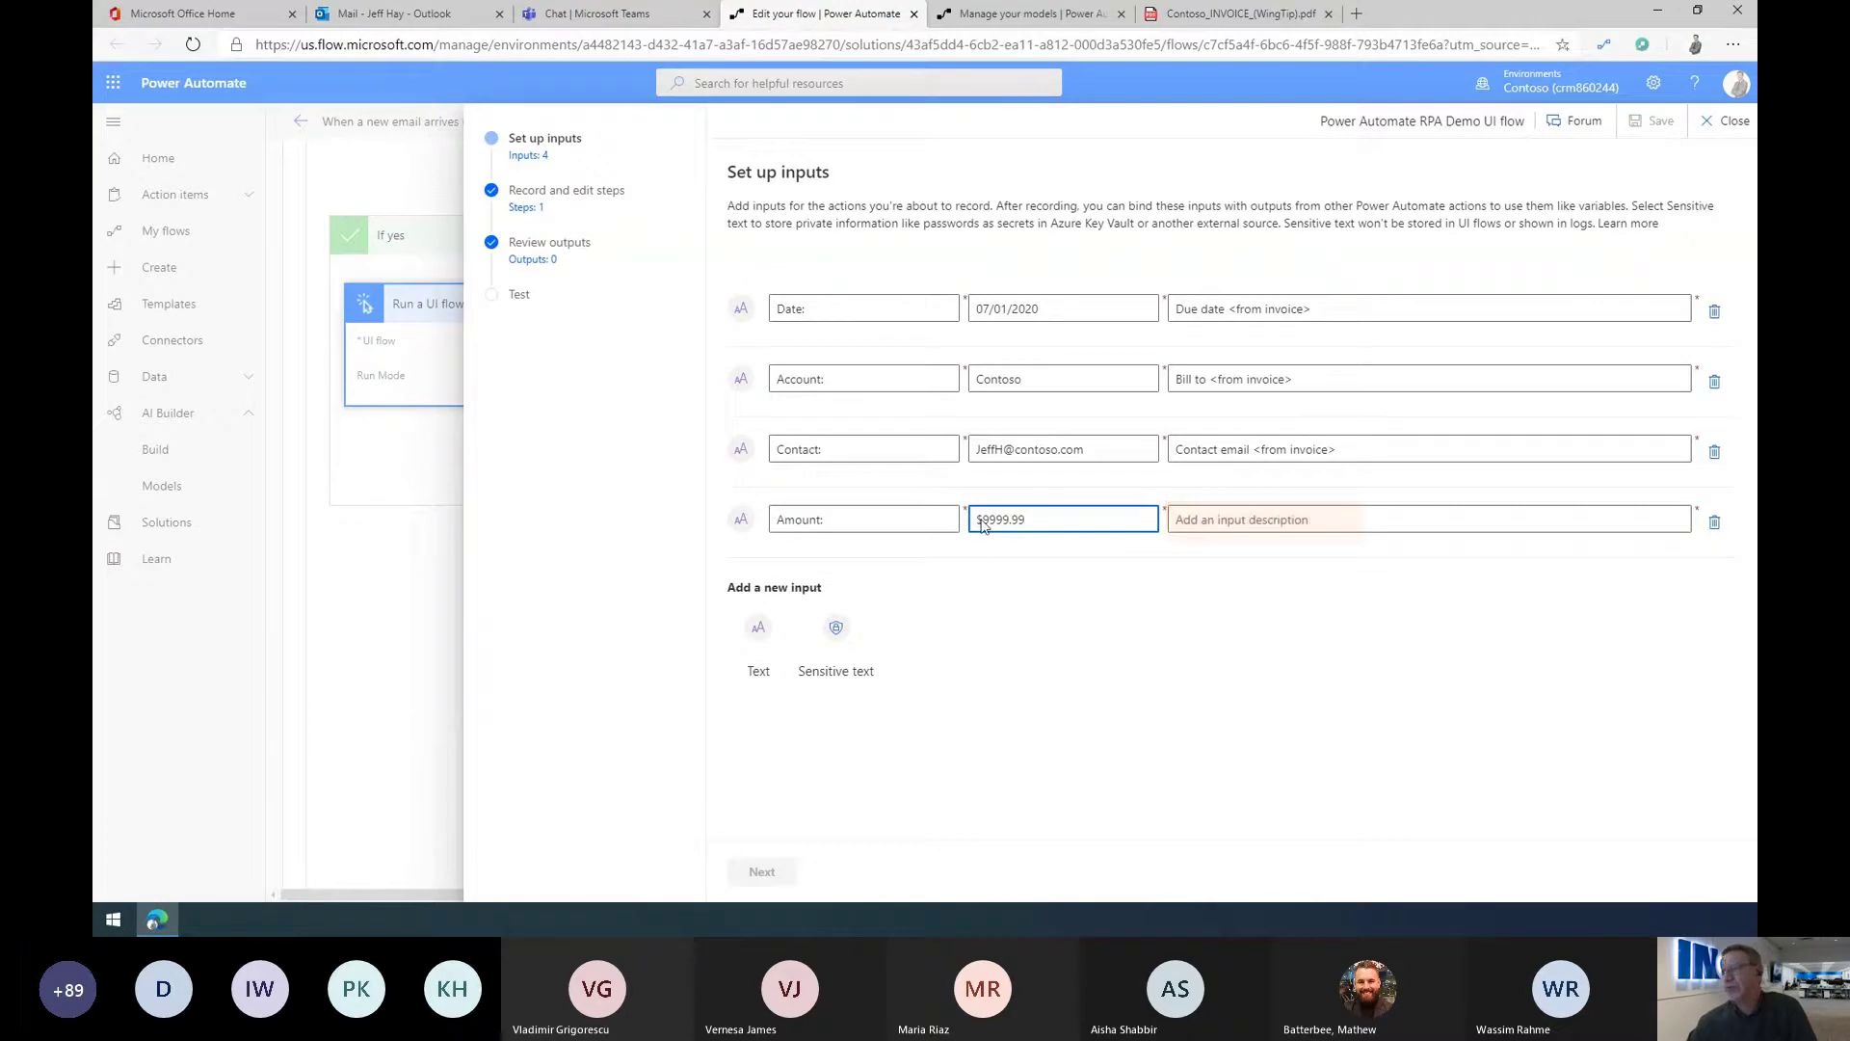
{"action": "left_click", "coordinate": [1215, 523]}
{"action": "type", "text": "Balance due <fr"}
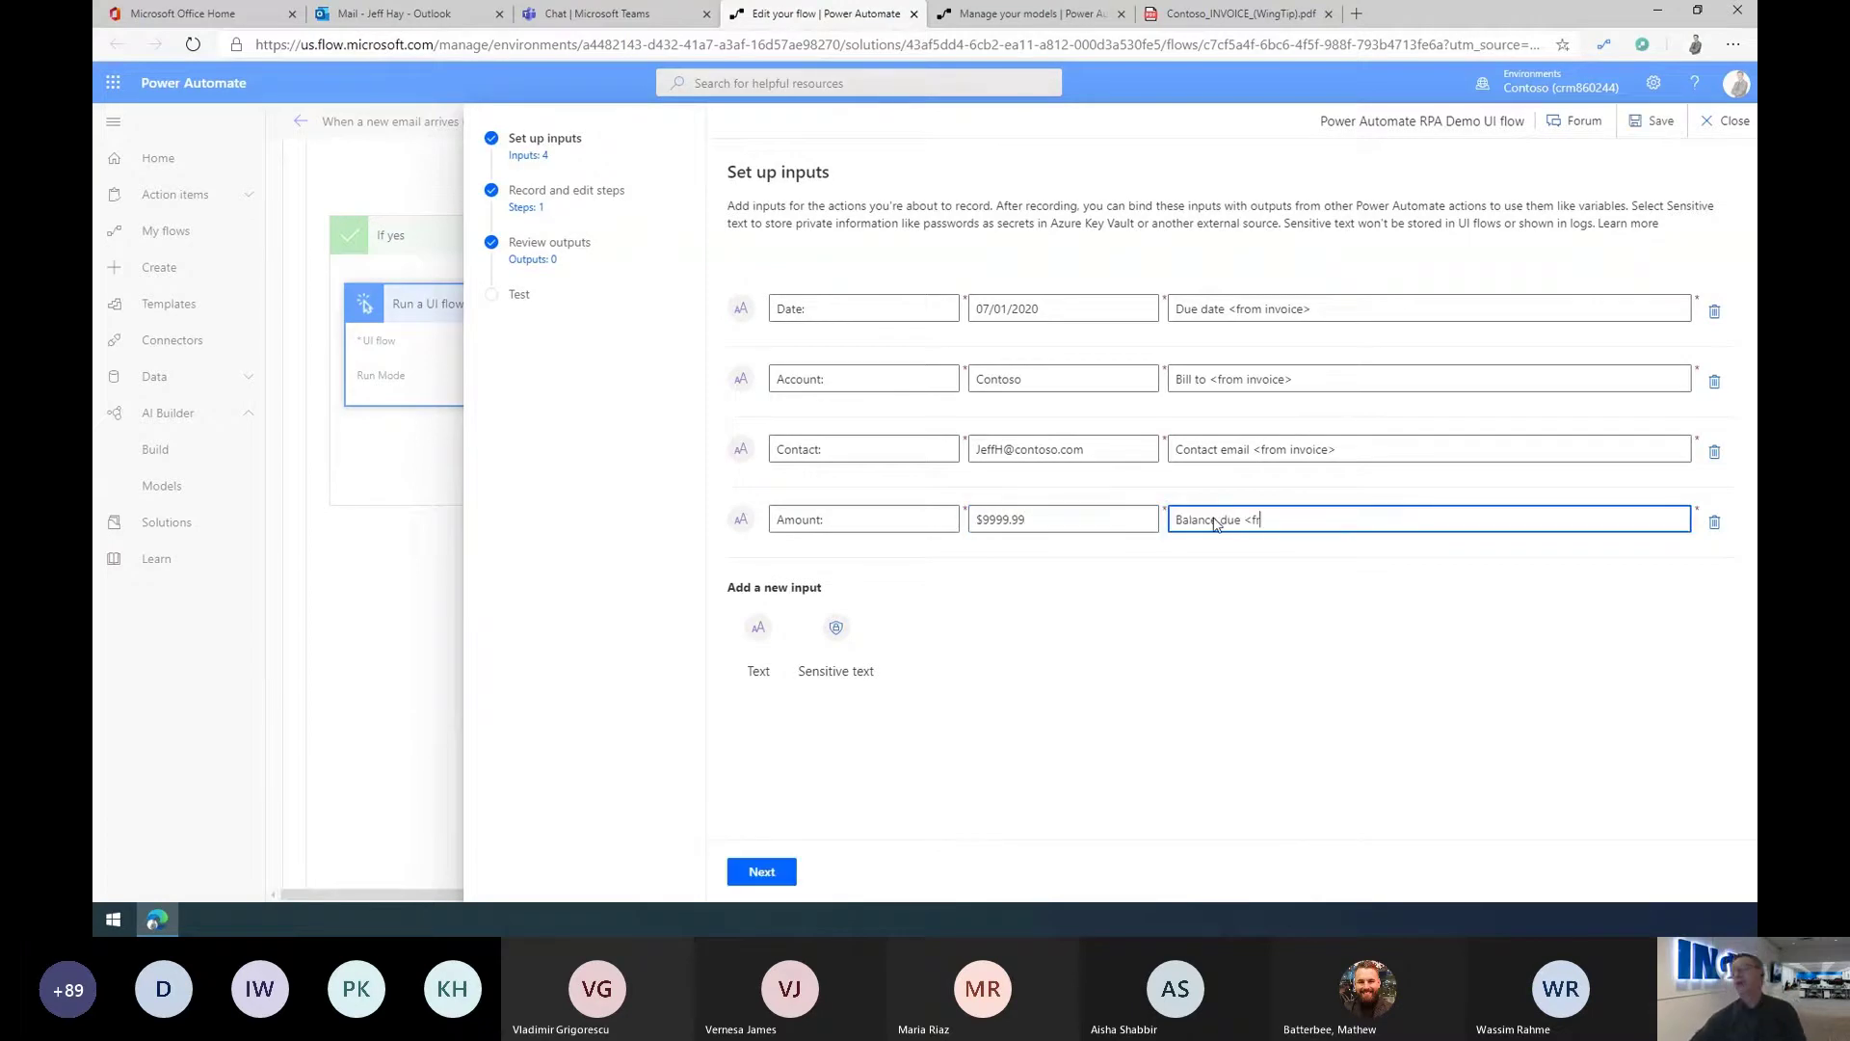
{"action": "type", "text": "om invoice>"}
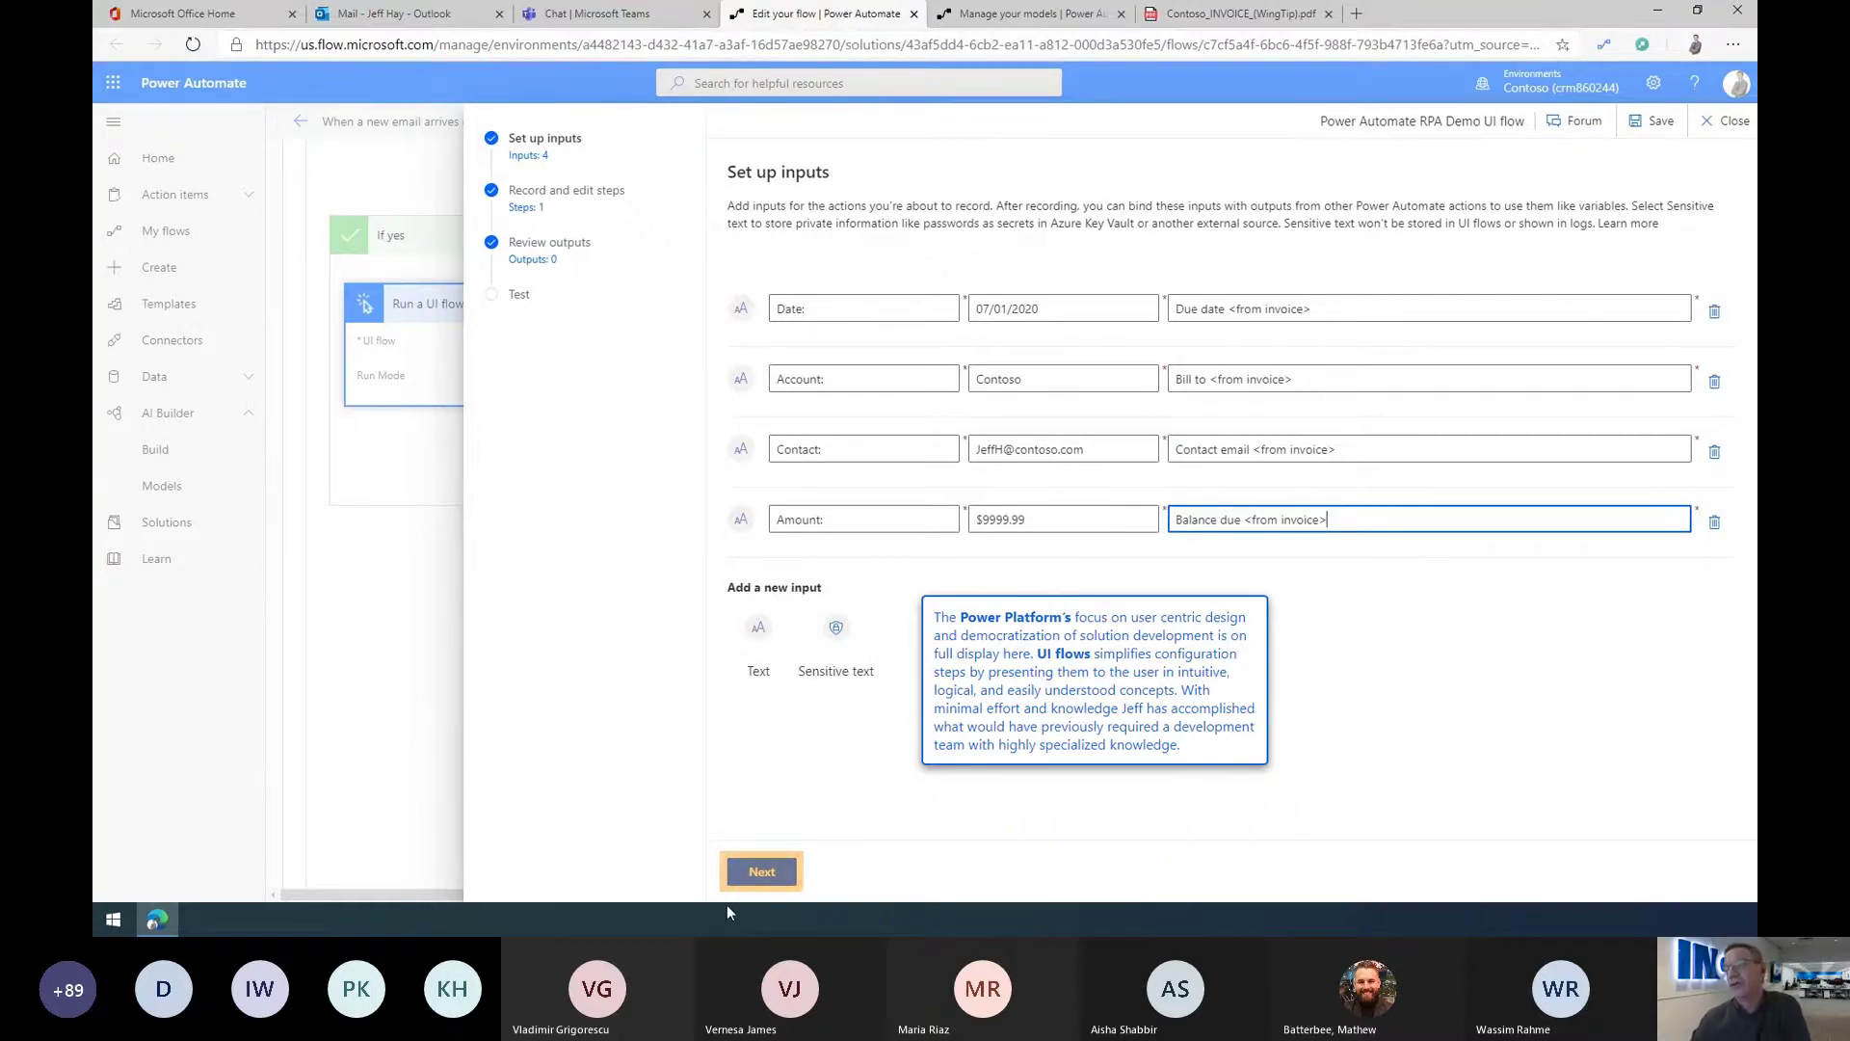
Step: Move the UI flow on to the Record and edit steps stage
{"action": "left_click", "coordinate": [760, 872]}
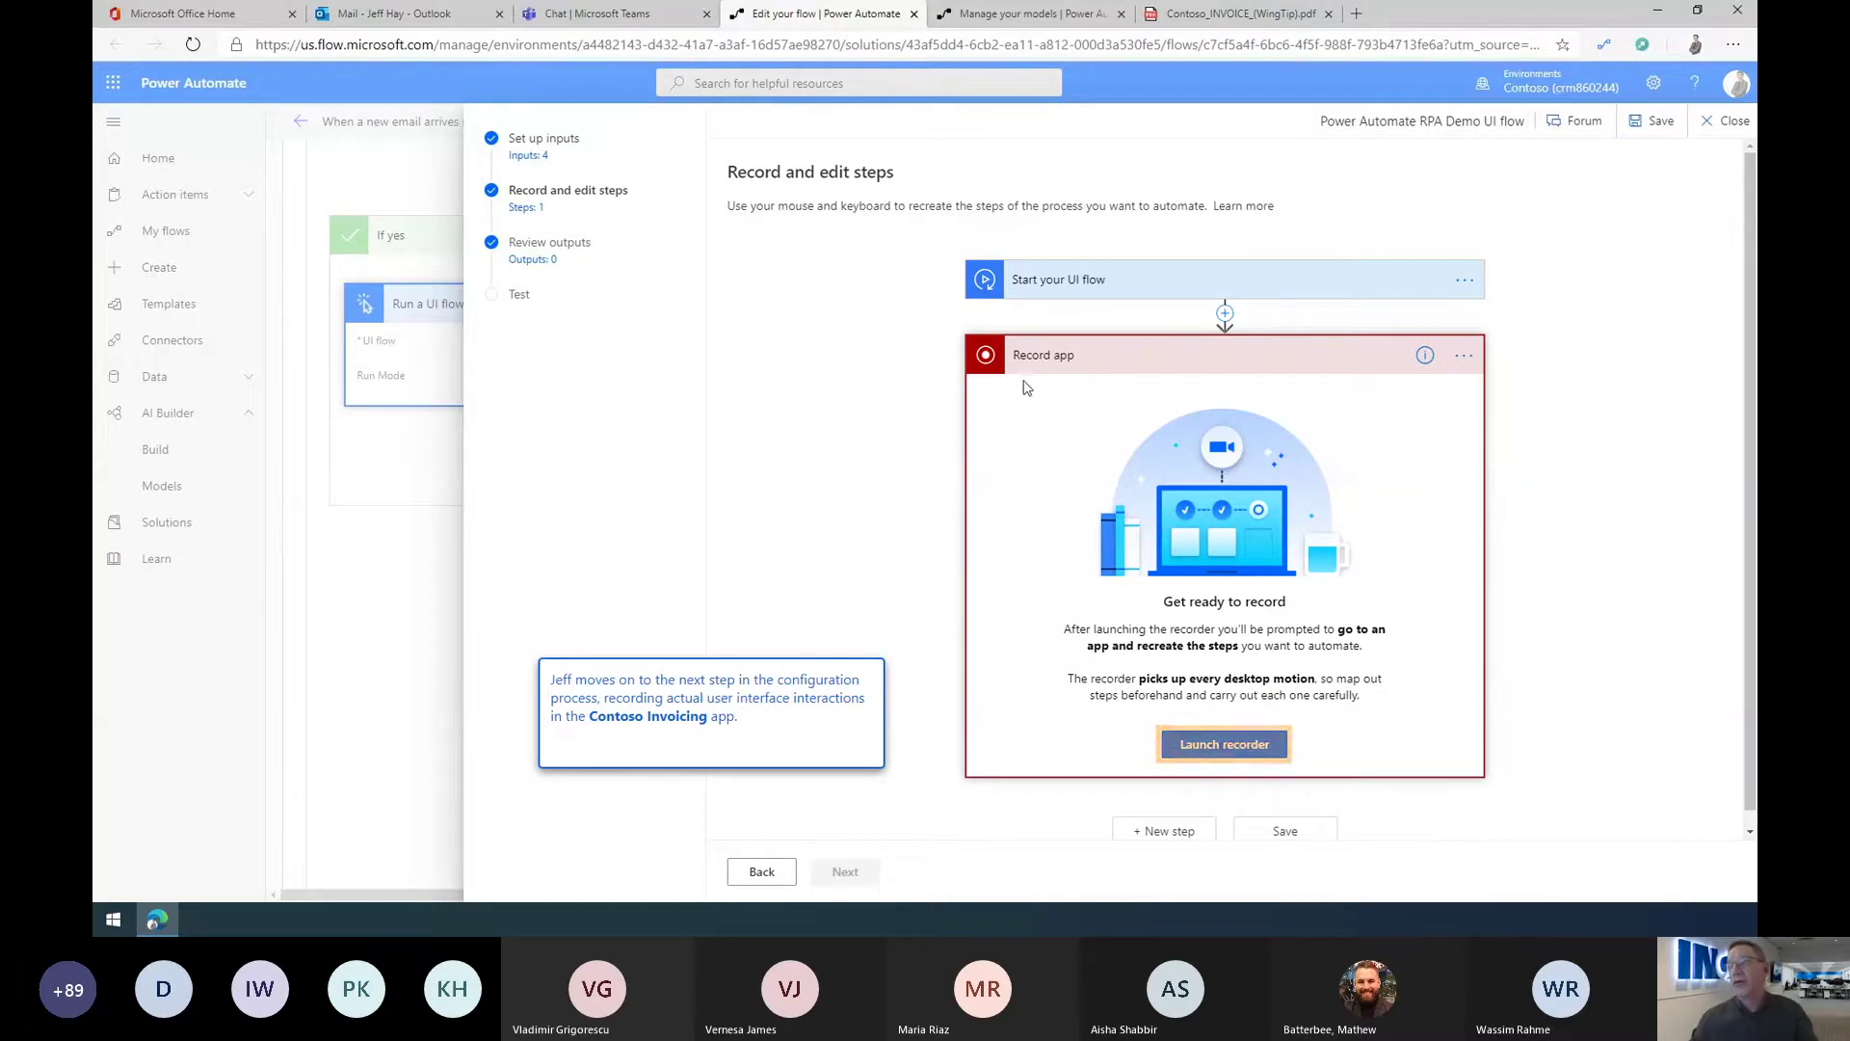
Step: Start the desktop UI flow recorder and launch the Contoso Invoicing app from its desktop shortcut
{"action": "left_click", "coordinate": [1211, 740]}
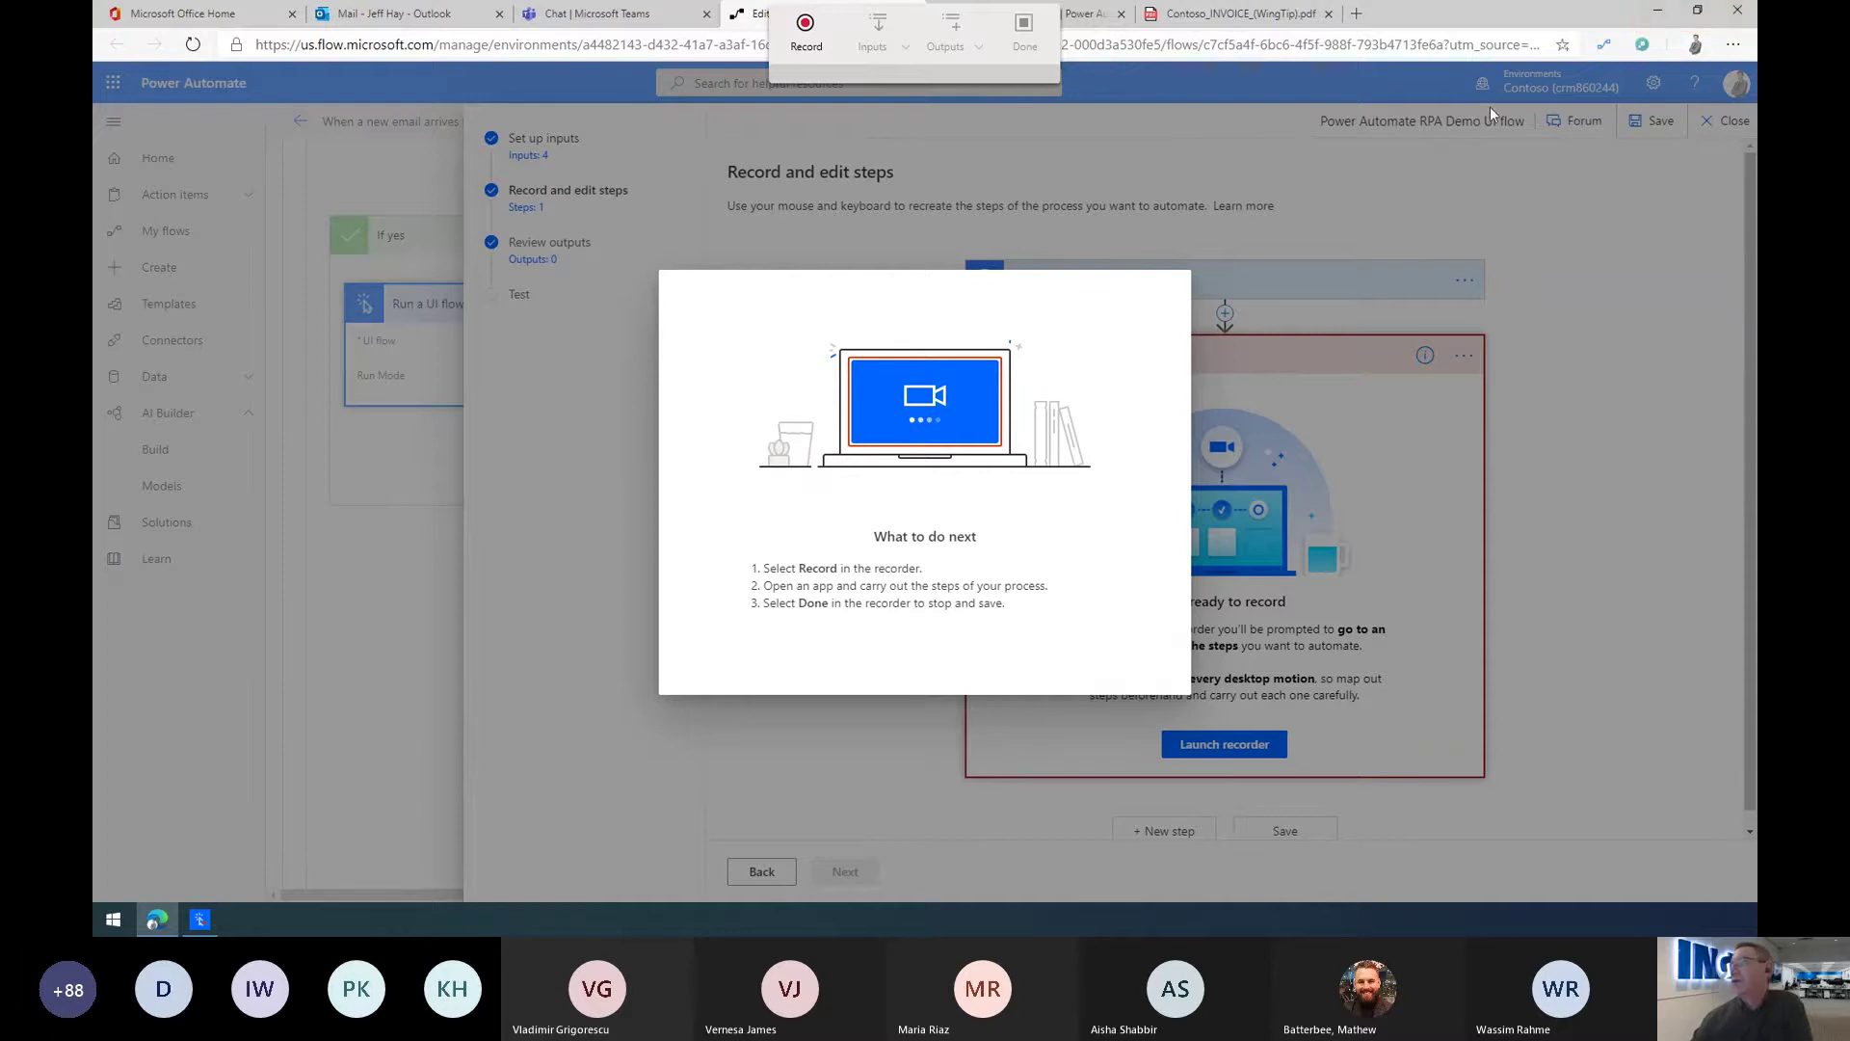
{"action": "left_click", "coordinate": [1660, 19]}
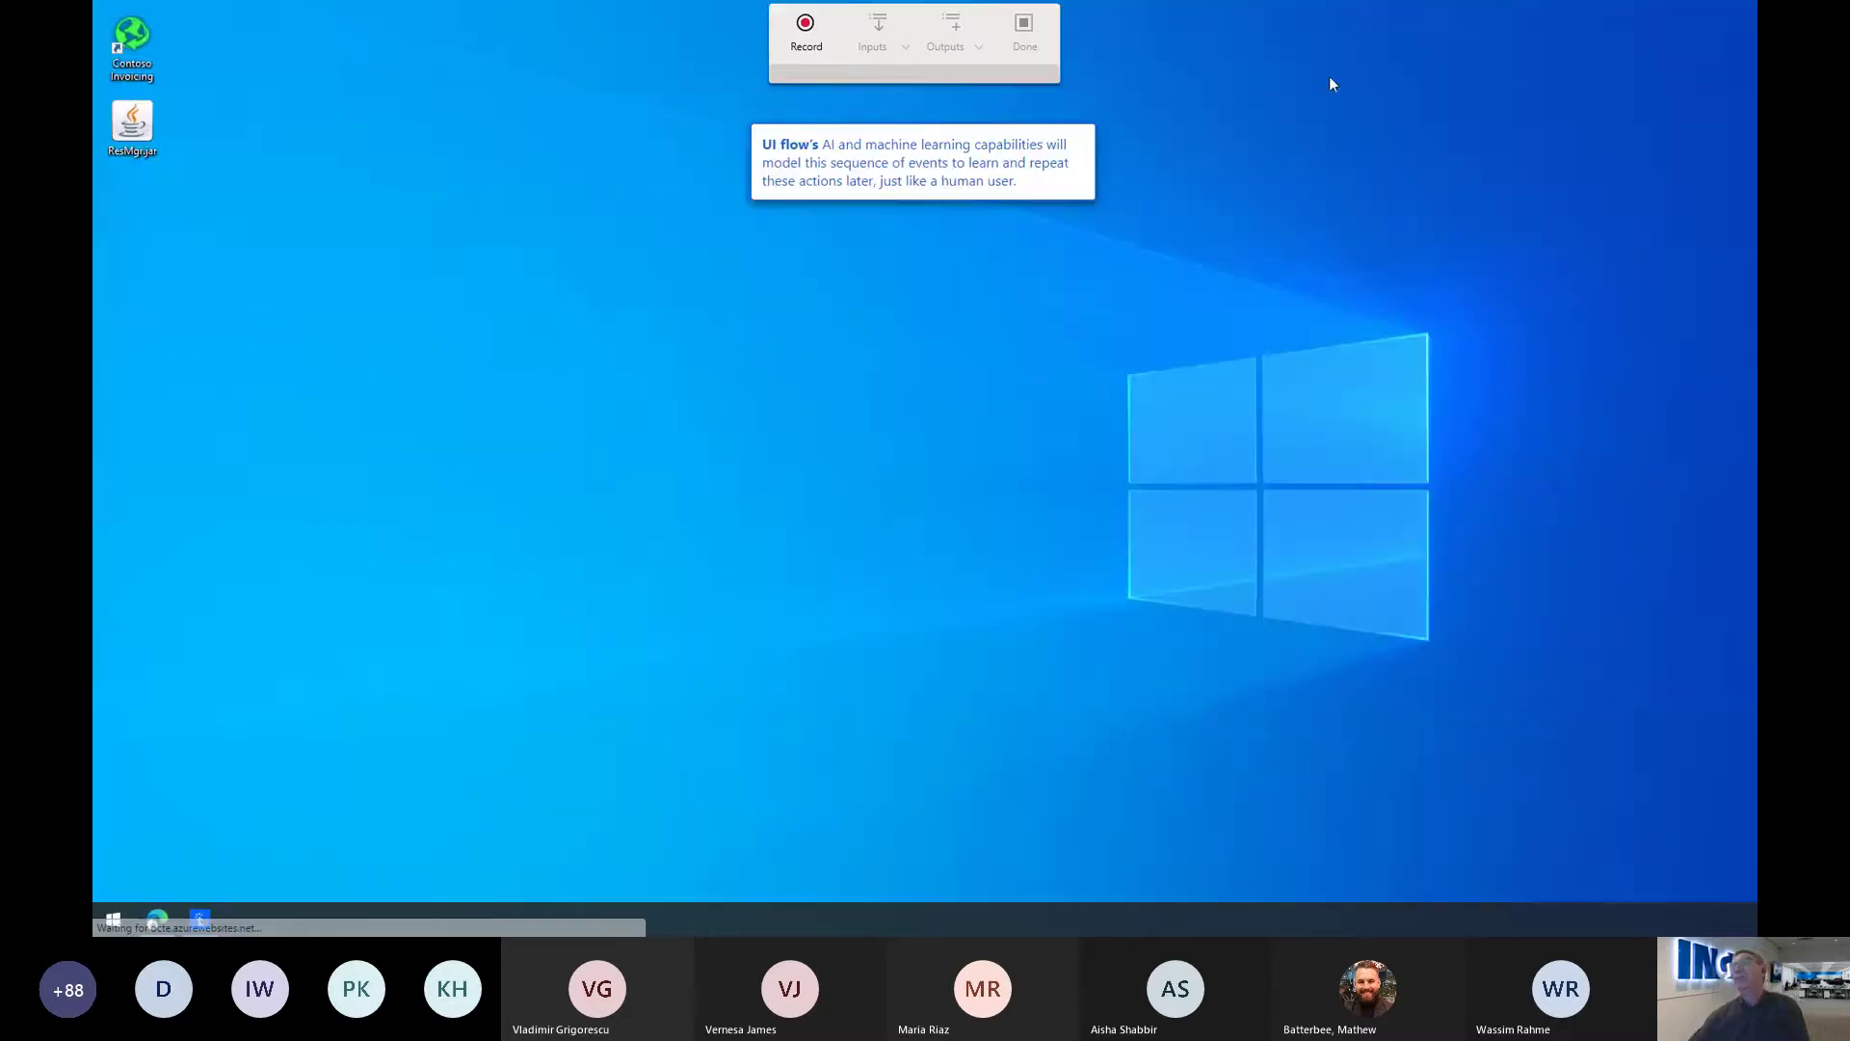
{"action": "left_click", "coordinate": [806, 31]}
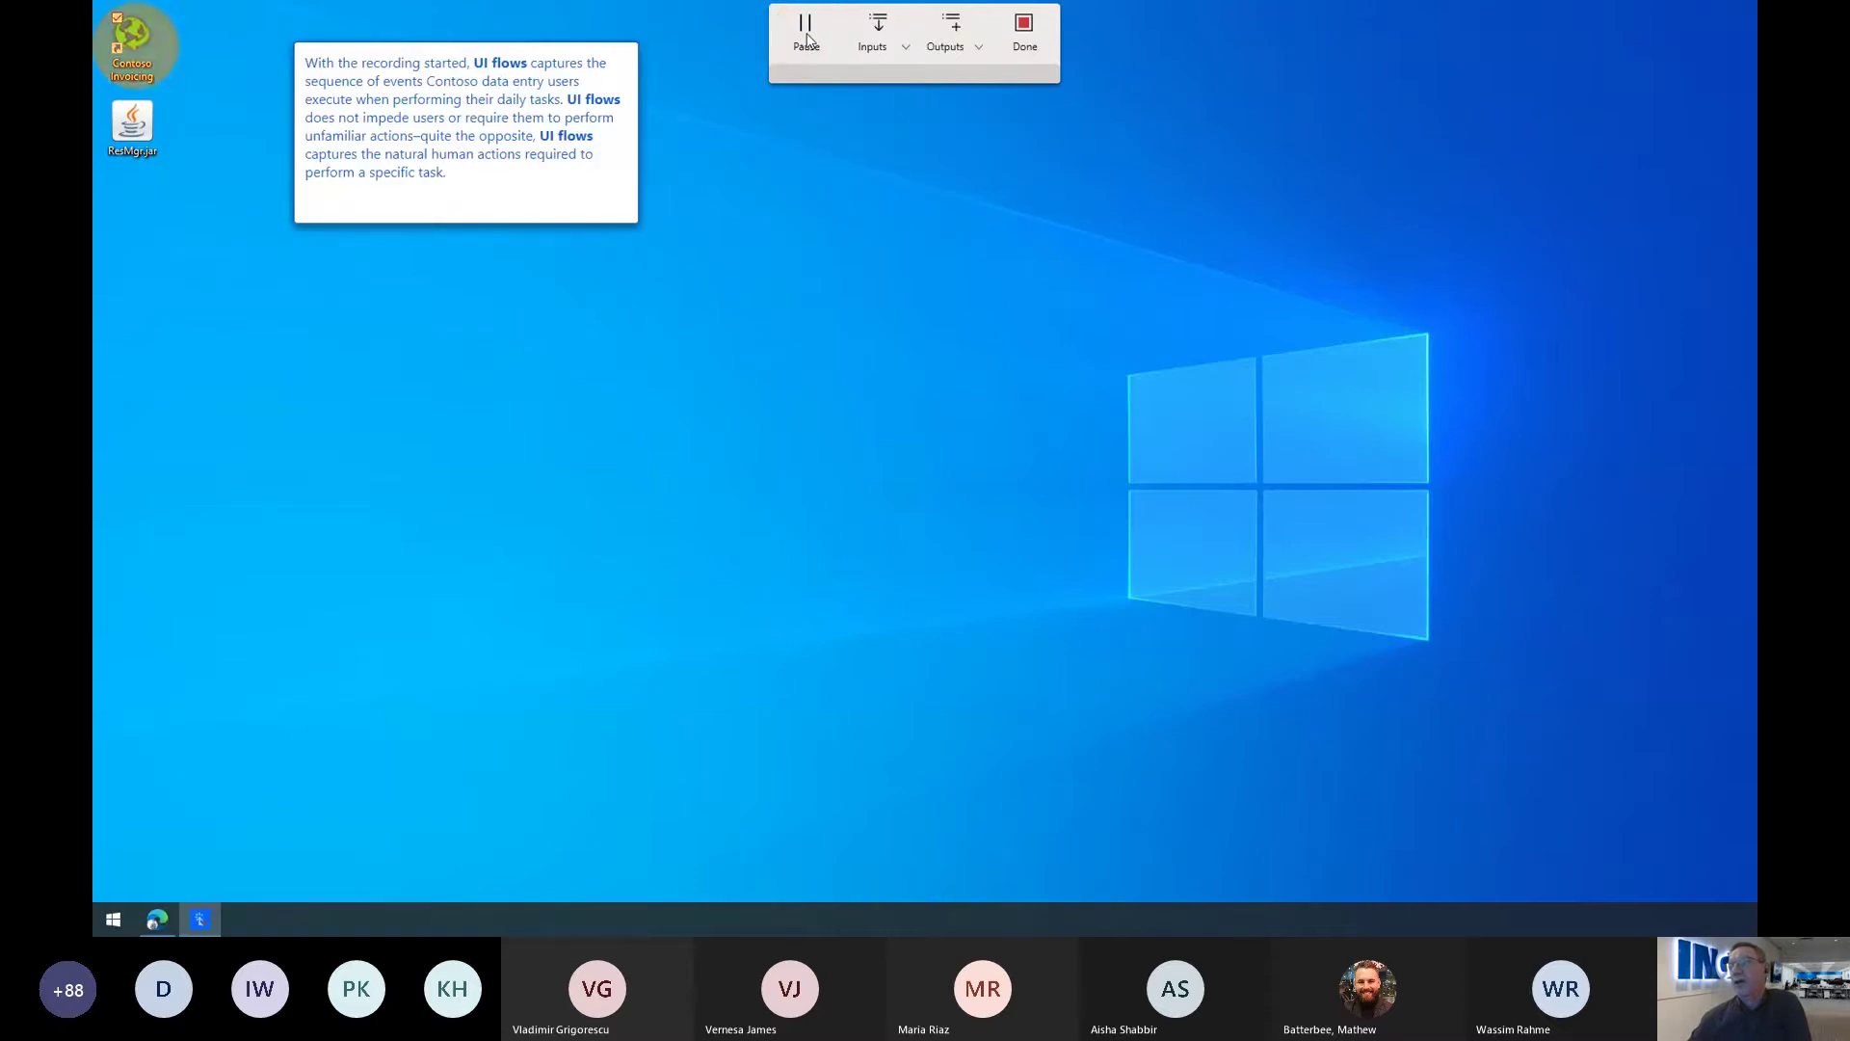
{"action": "double_click", "coordinate": [133, 48]}
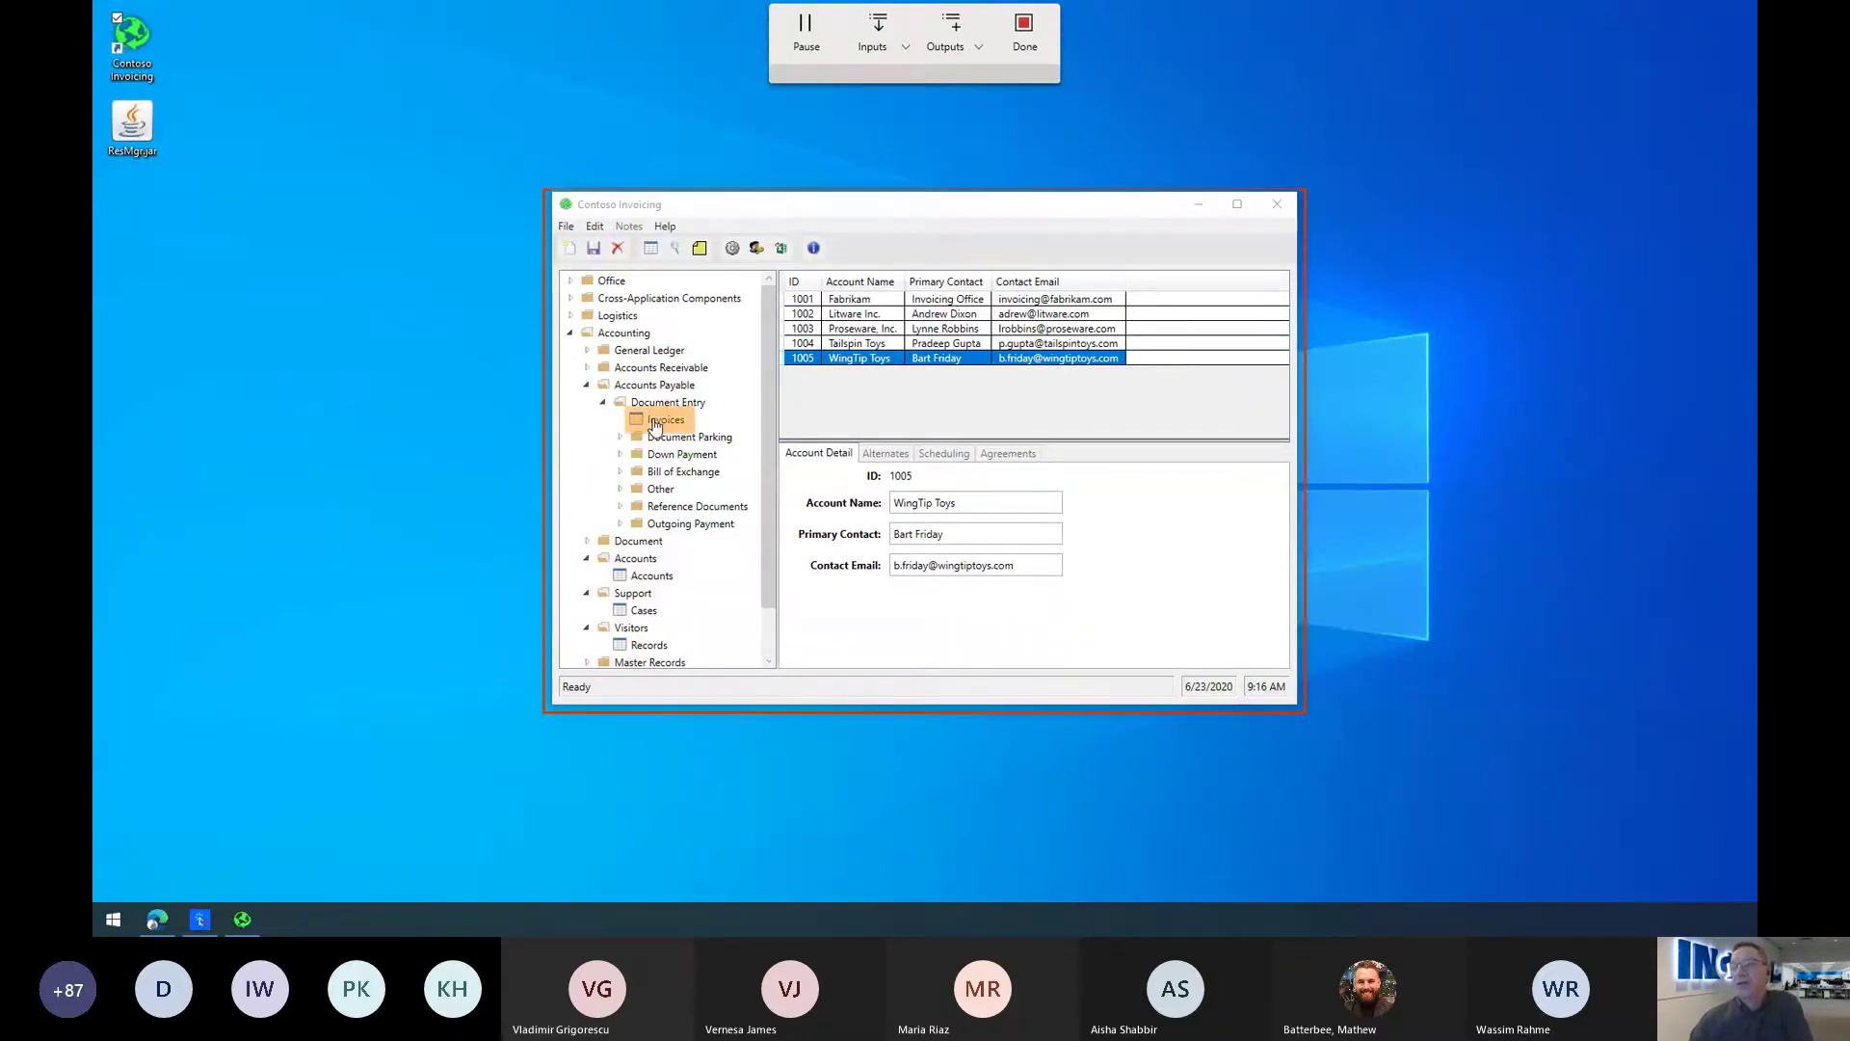
Step: Create new invoice 1032 with File > New and clear its prefilled date
{"action": "left_click", "coordinate": [654, 425]}
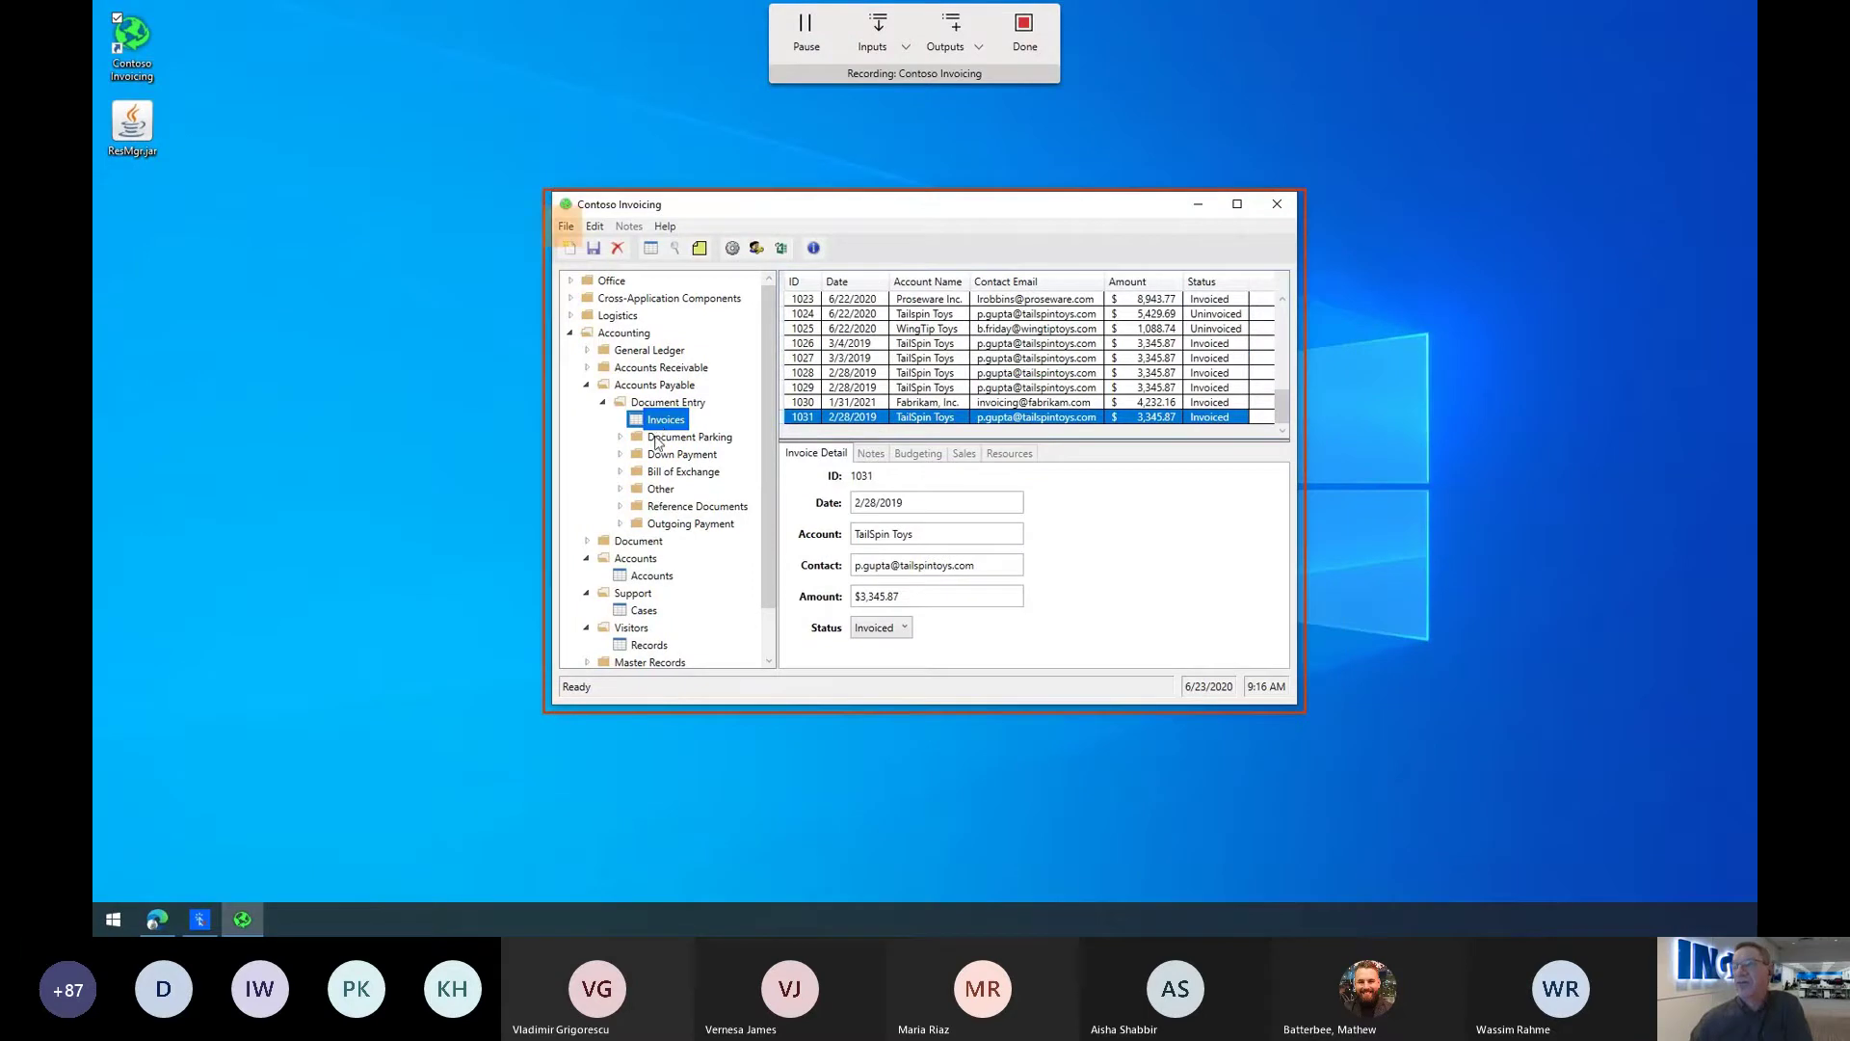
{"action": "left_click", "coordinate": [568, 229]}
{"action": "left_click", "coordinate": [493, 255]}
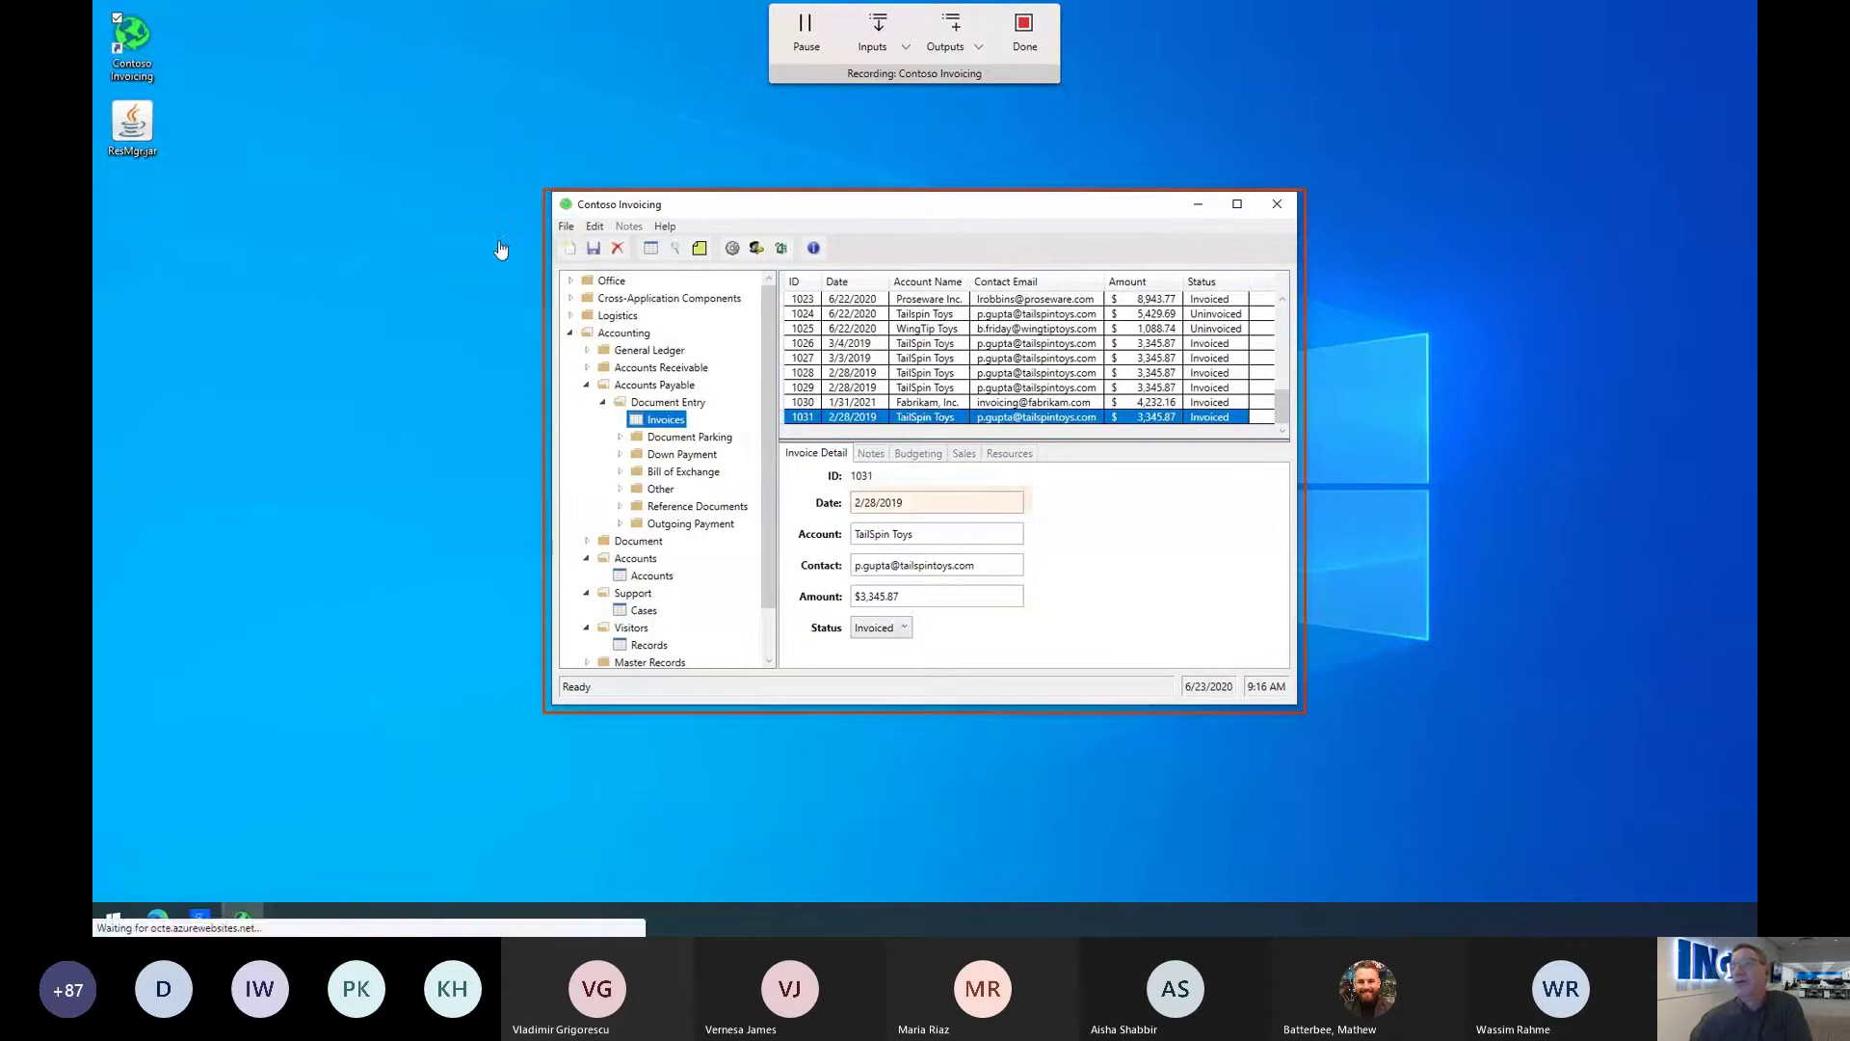
{"action": "left_click", "coordinate": [901, 503]}
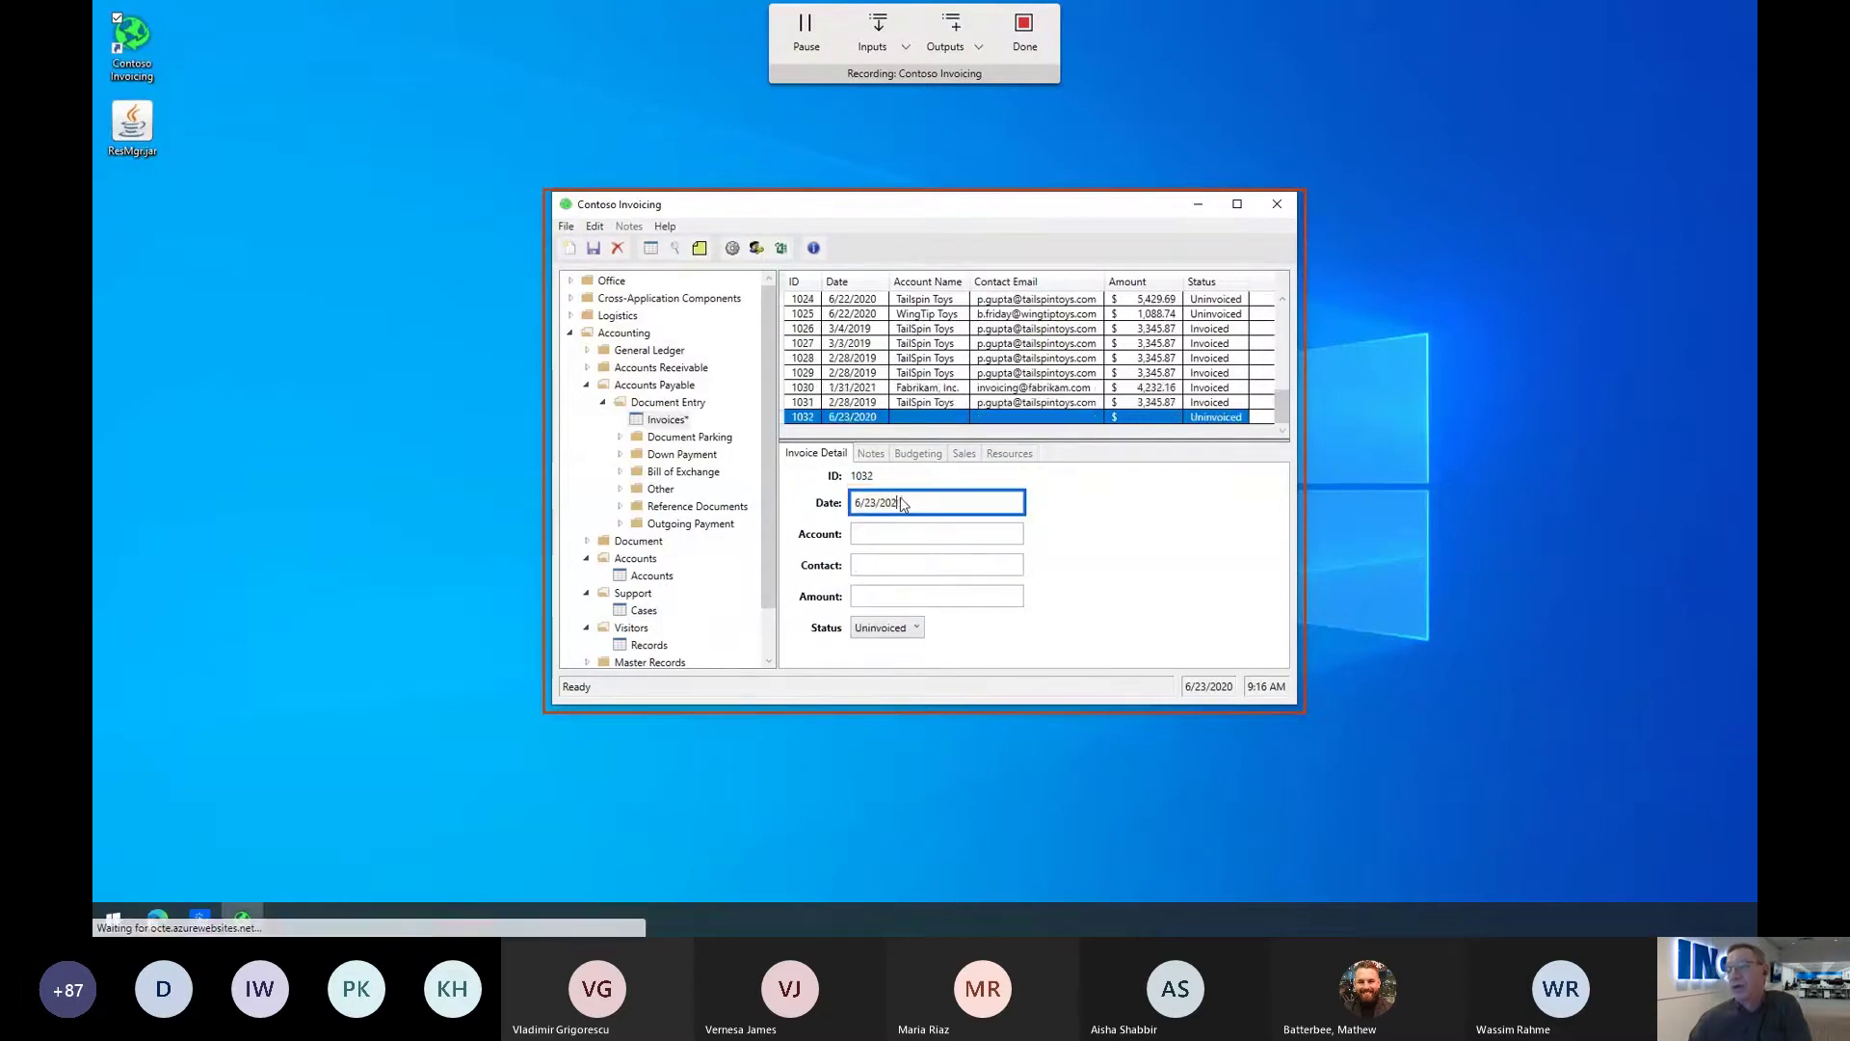
{"action": "key", "text": "BackSpace"}
{"action": "key", "text": "BackSpace"}
{"action": "key", "text": "BackSpace"}
{"action": "key", "text": "BackSpace"}
{"action": "key", "text": "BackSpace"}
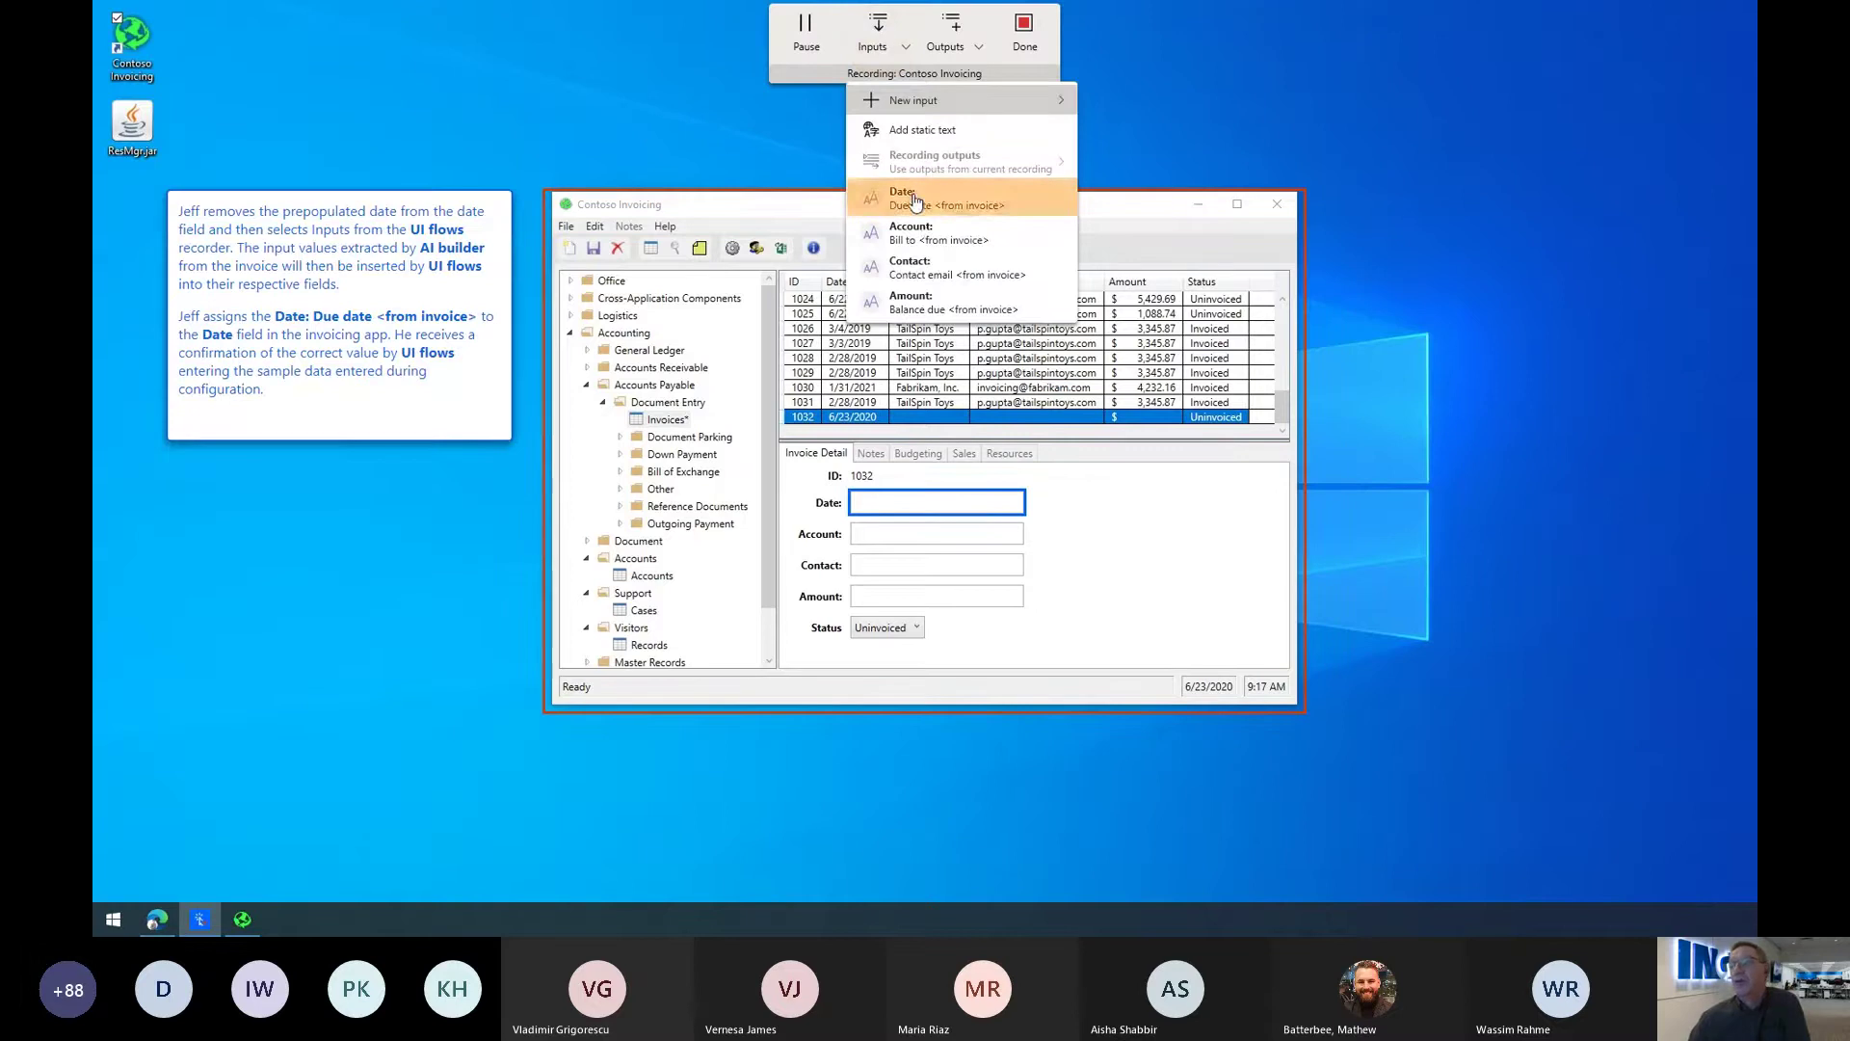
Step: Fill Date and Account from the due date (7/01/2020) and bill-to (Contoso) inputs
{"action": "left_click", "coordinate": [915, 202]}
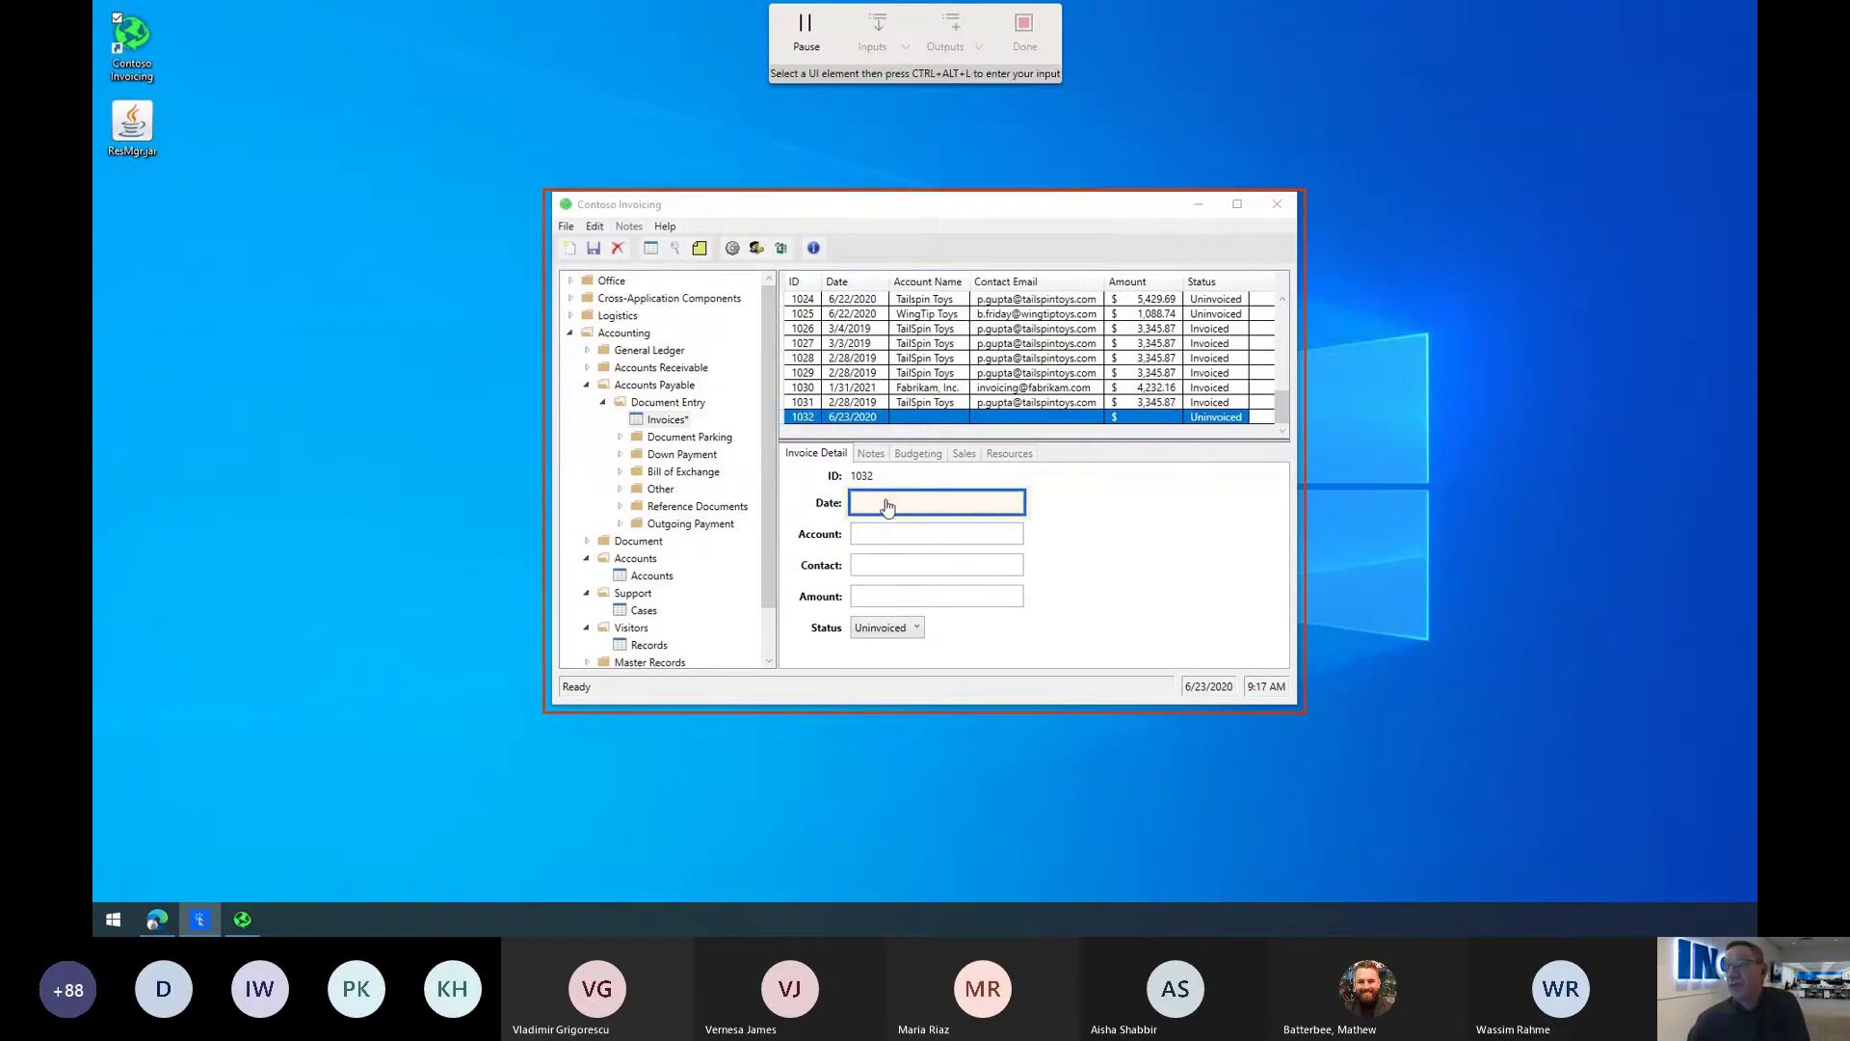
{"action": "left_click", "coordinate": [887, 503]}
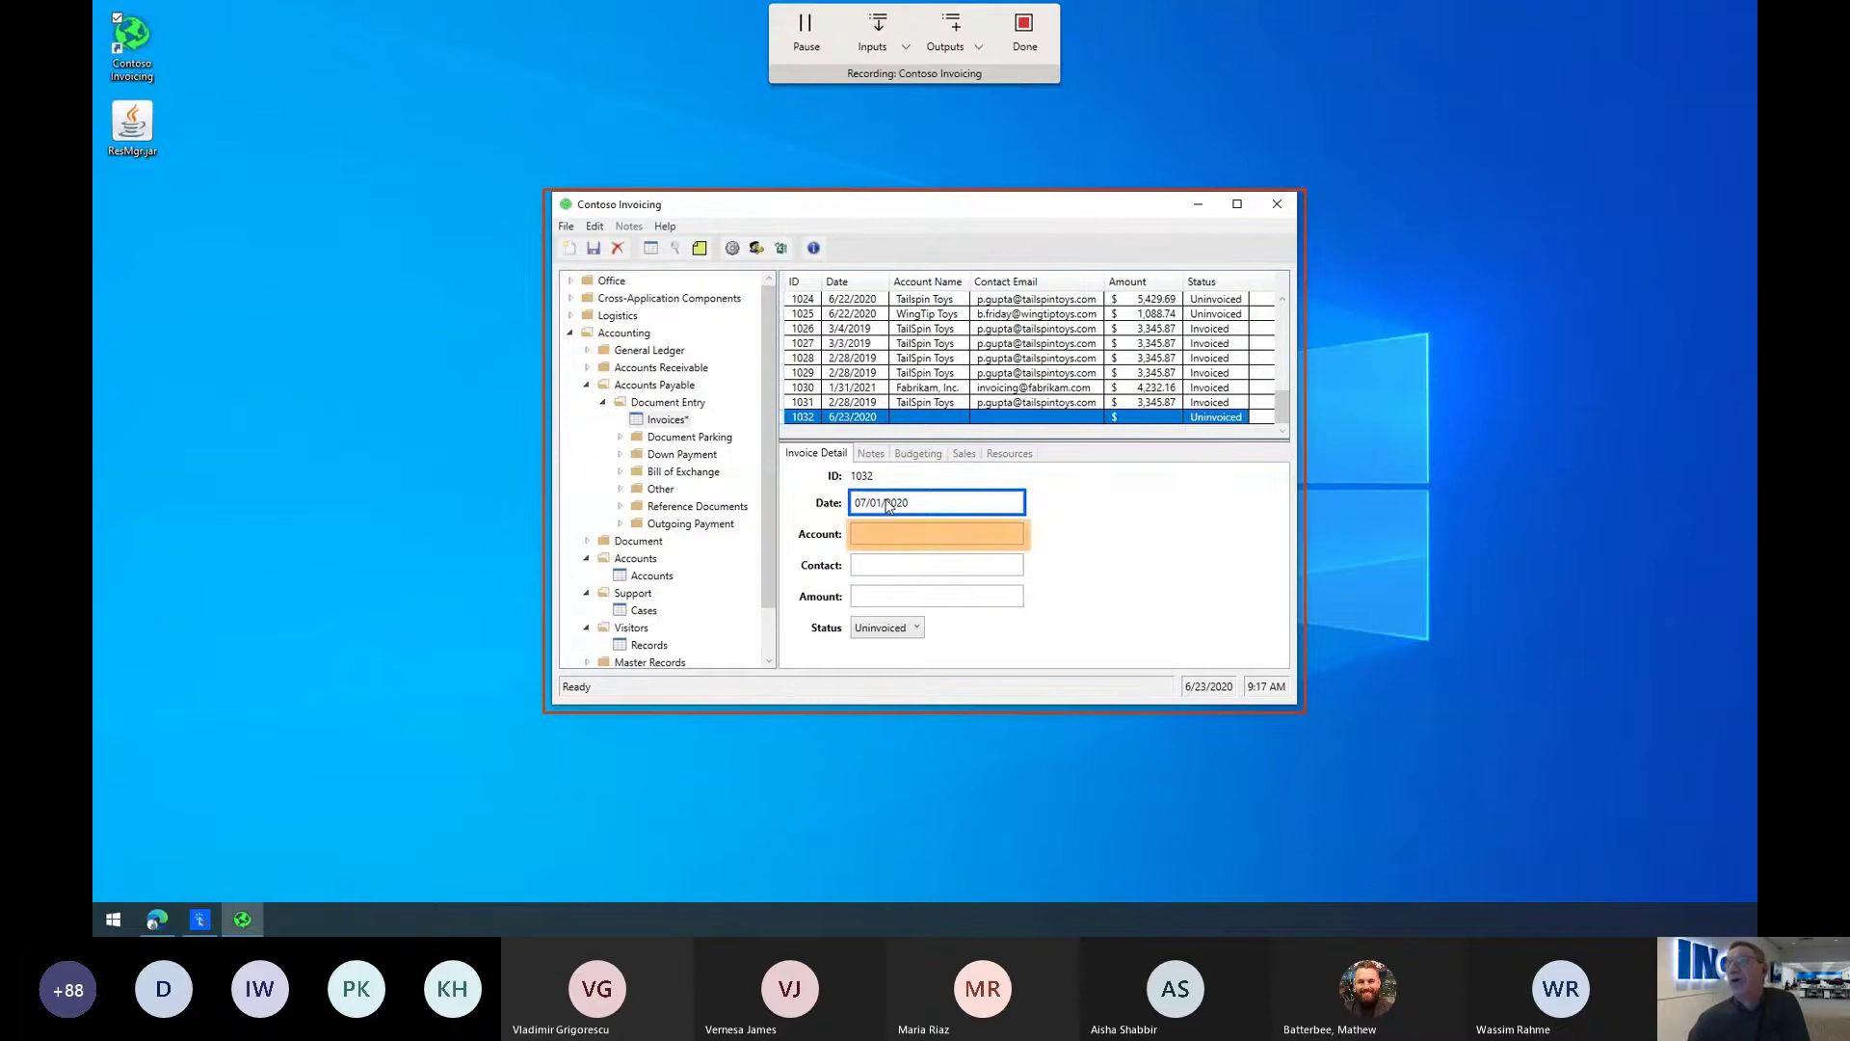
{"action": "left_click", "coordinate": [879, 536]}
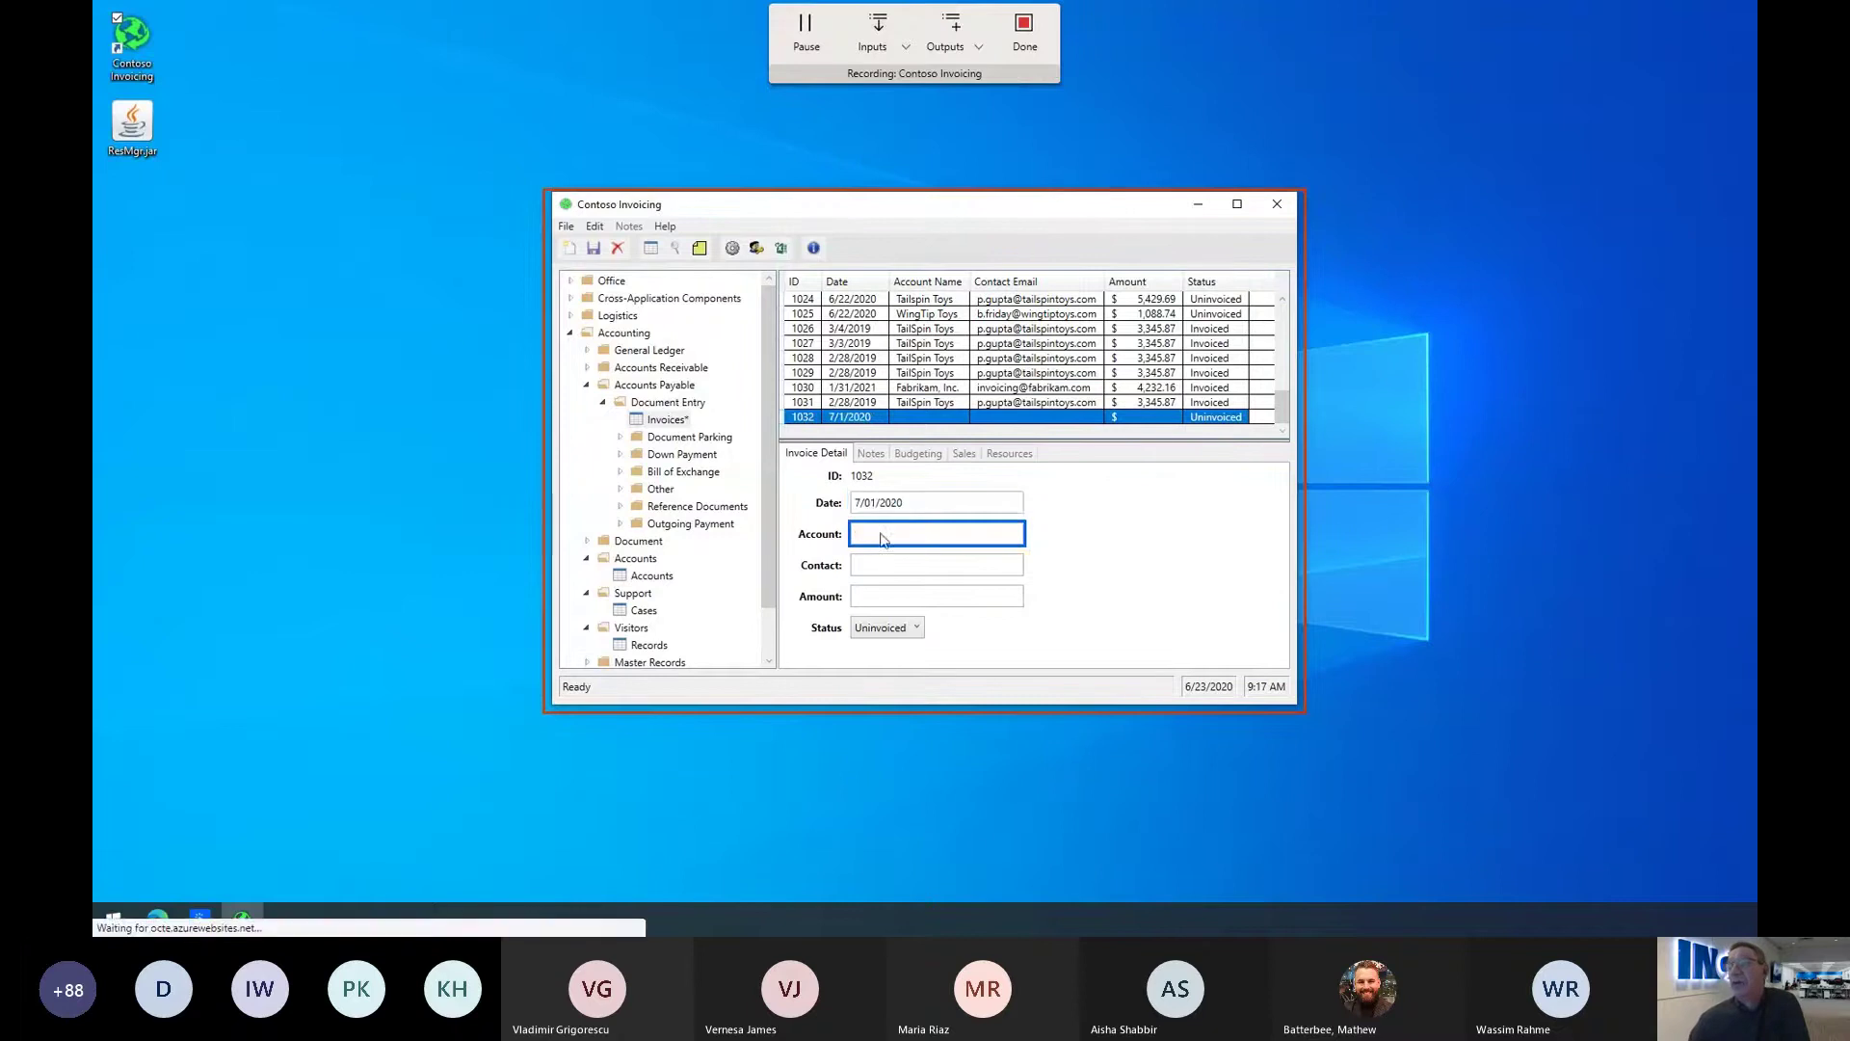
{"action": "left_click", "coordinate": [882, 36]}
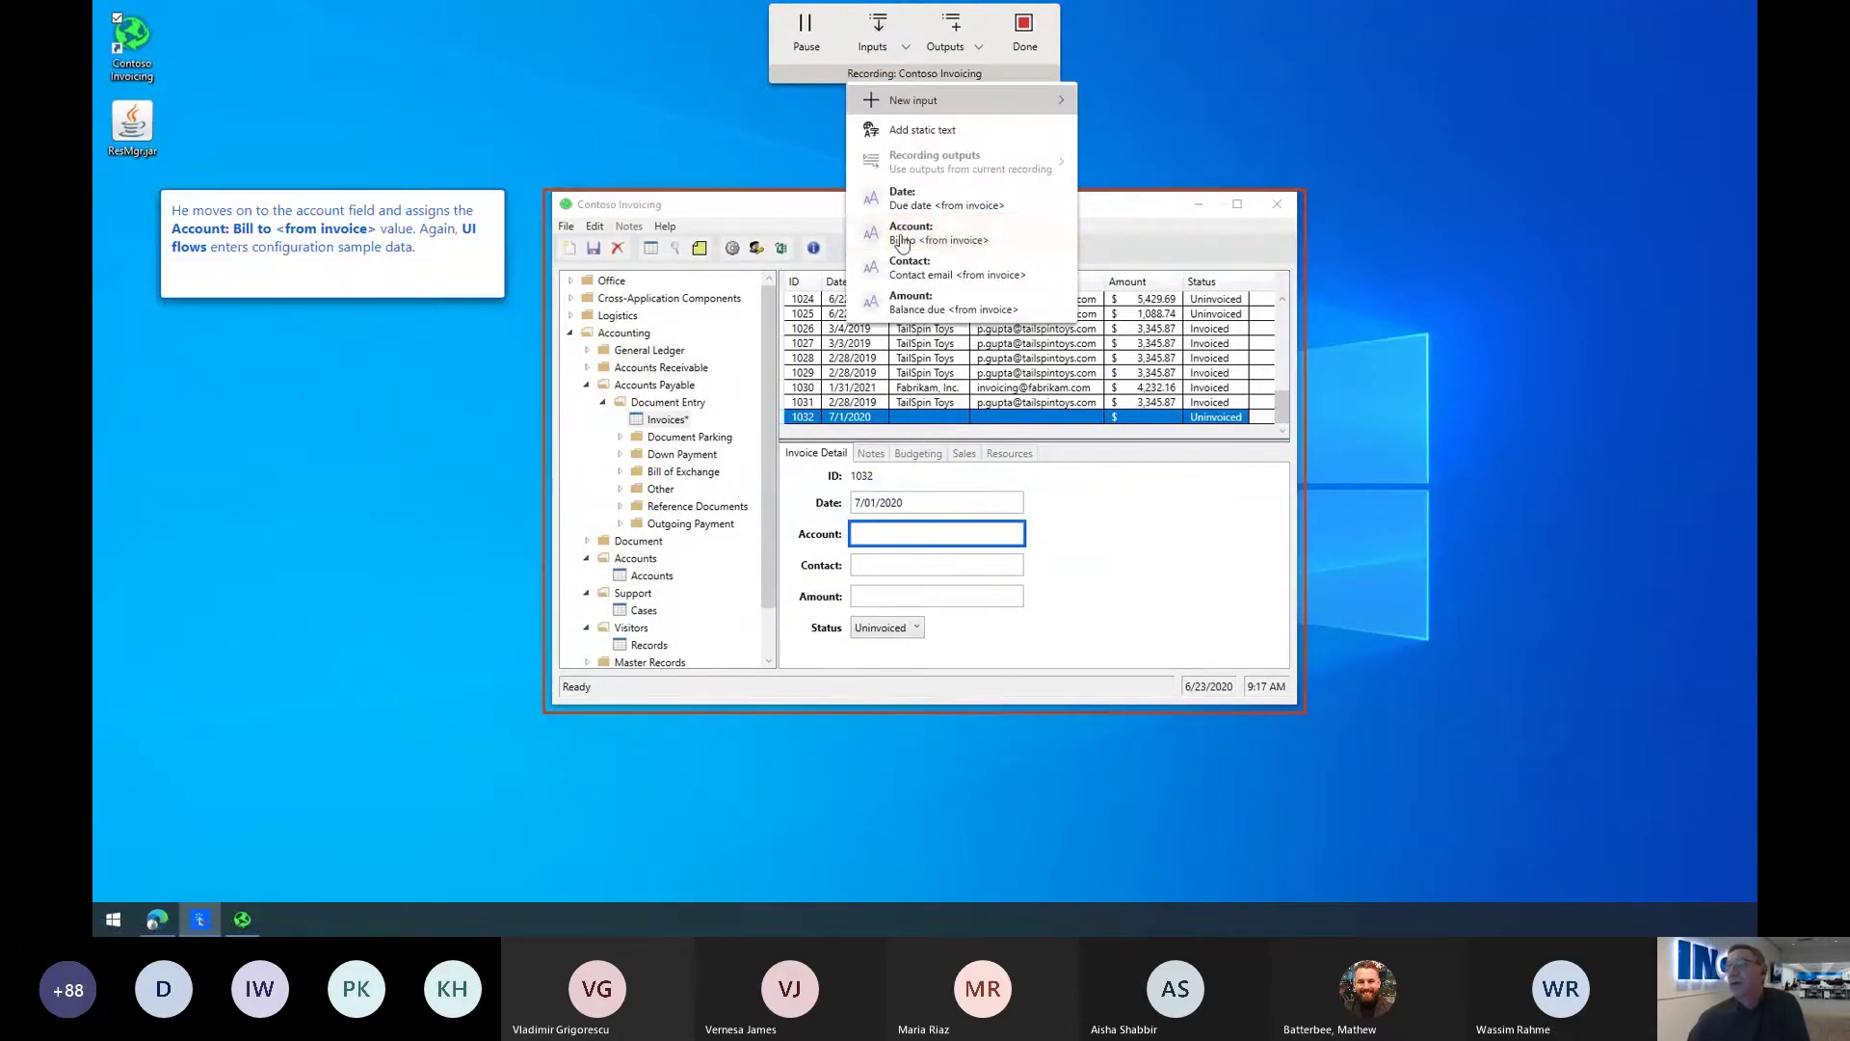
{"action": "left_click", "coordinate": [910, 233]}
{"action": "left_click", "coordinate": [876, 536]}
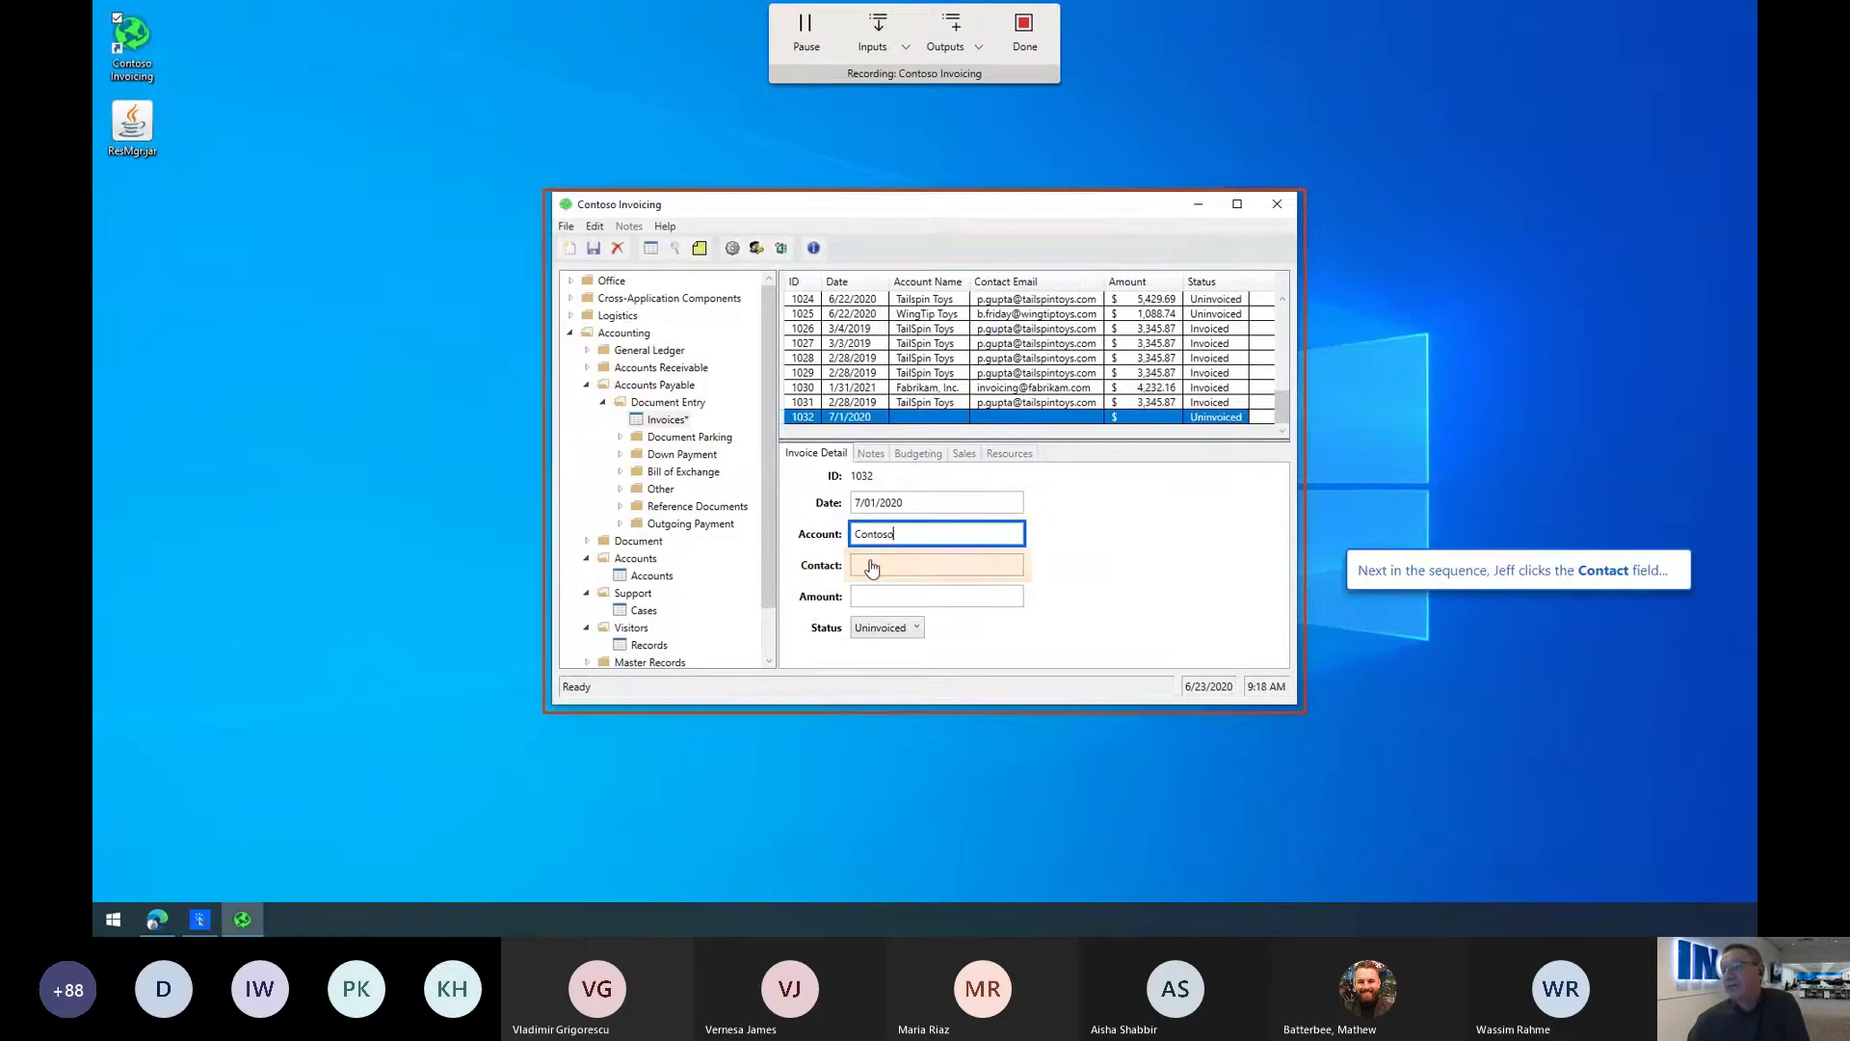
Step: Fill Contact and Amount from the contact e-mail and balance due ($9999.99) inputs
{"action": "left_click", "coordinate": [873, 567]}
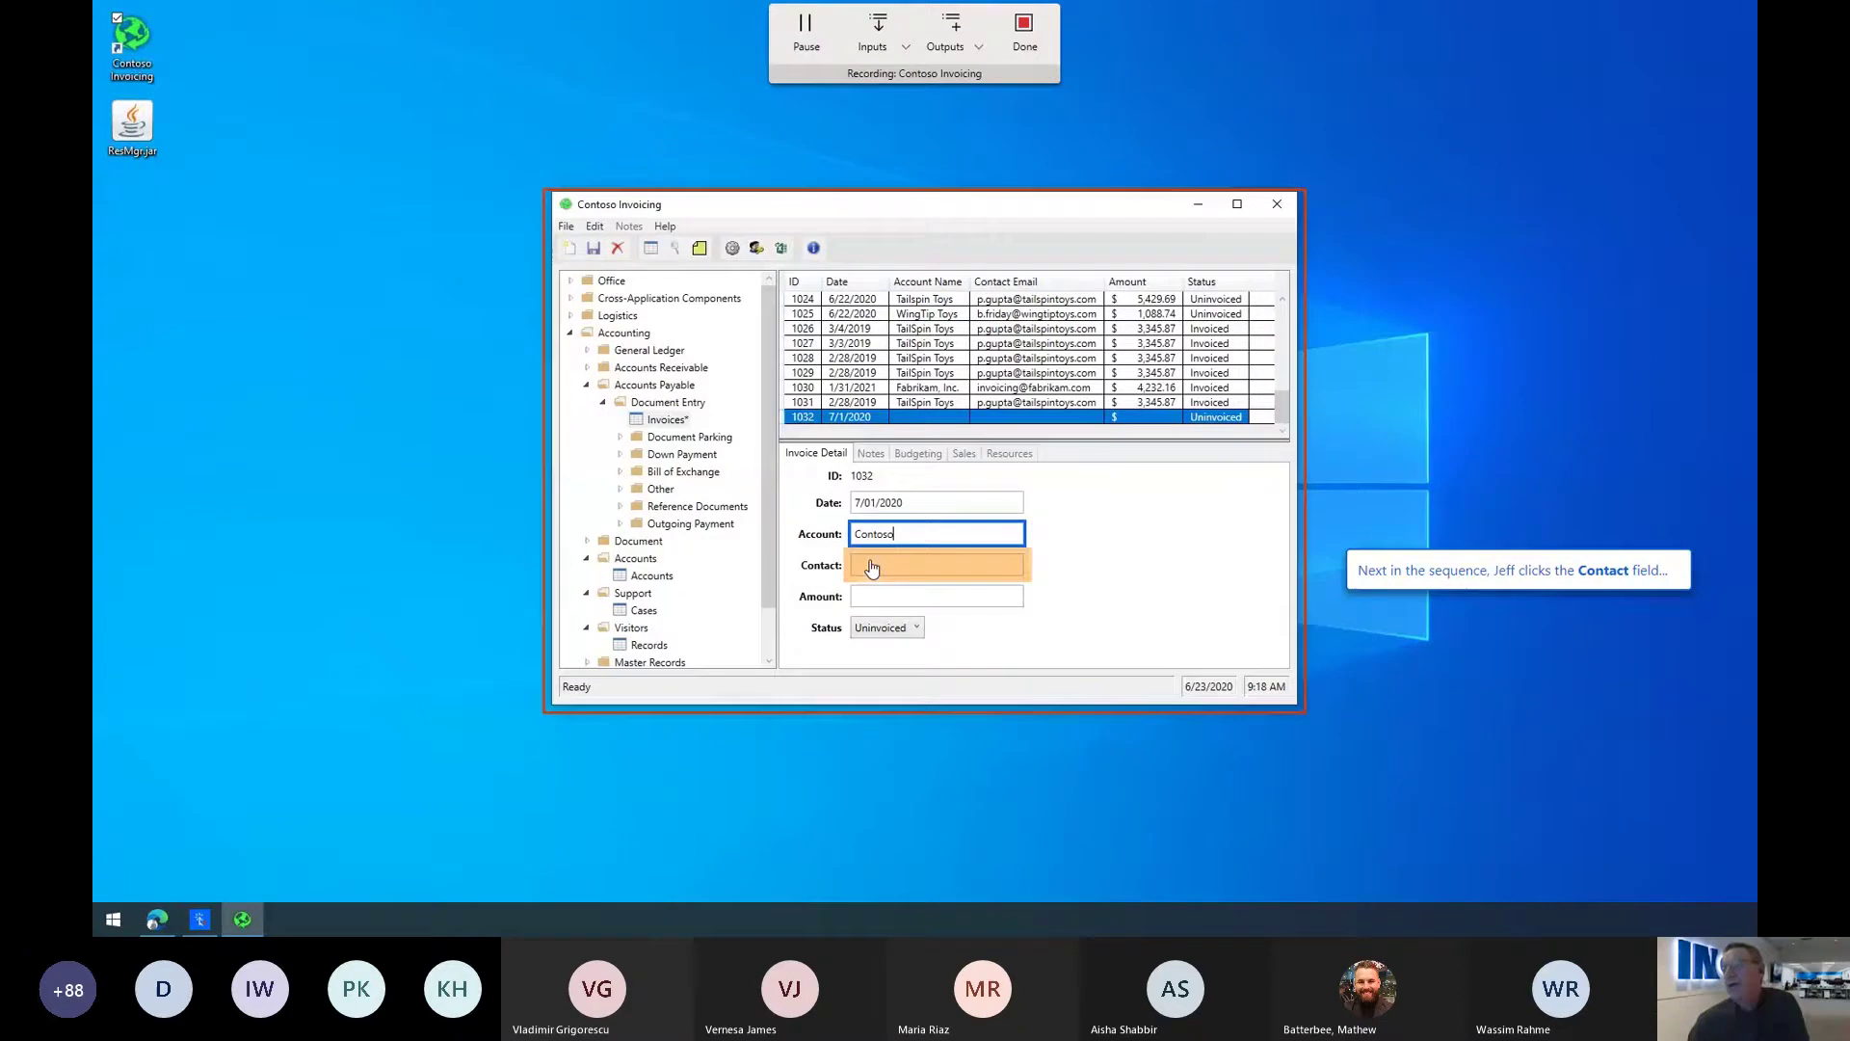
{"action": "left_click", "coordinate": [881, 44]}
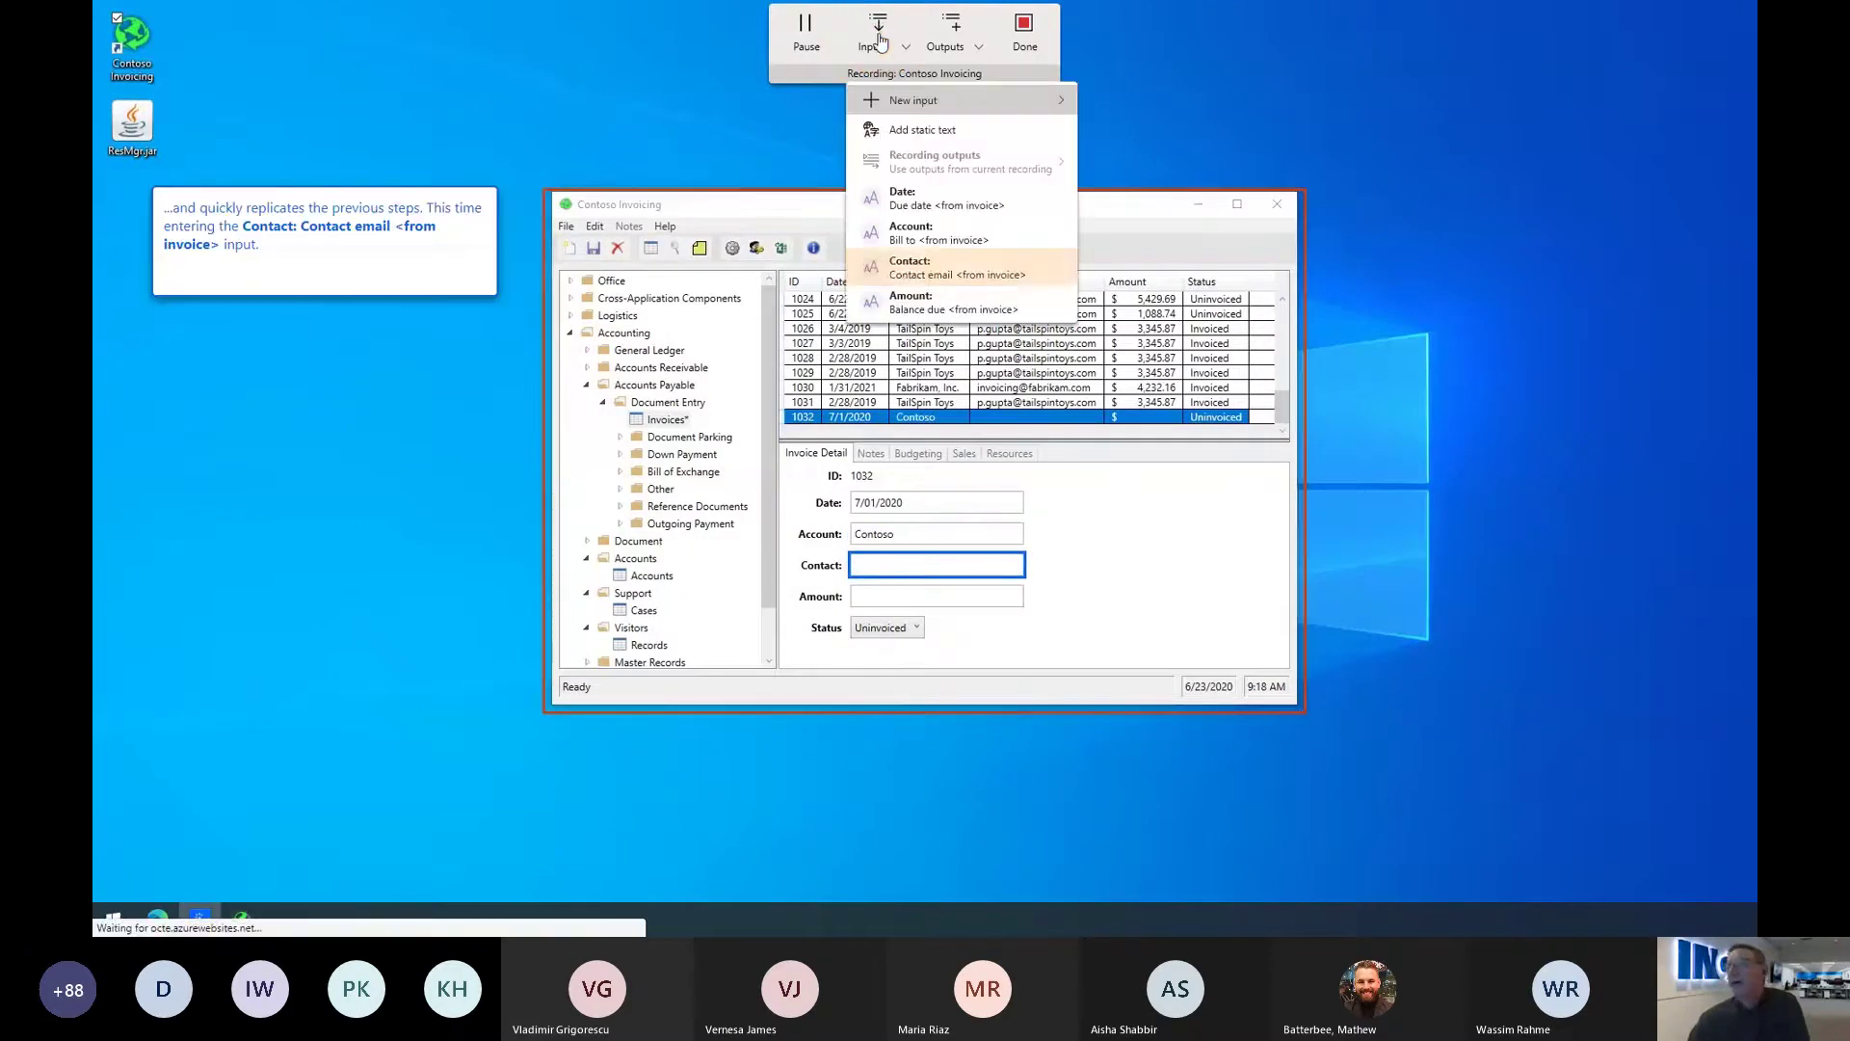
{"action": "left_click", "coordinate": [913, 270]}
{"action": "key", "text": "ctrl+alt+l"}
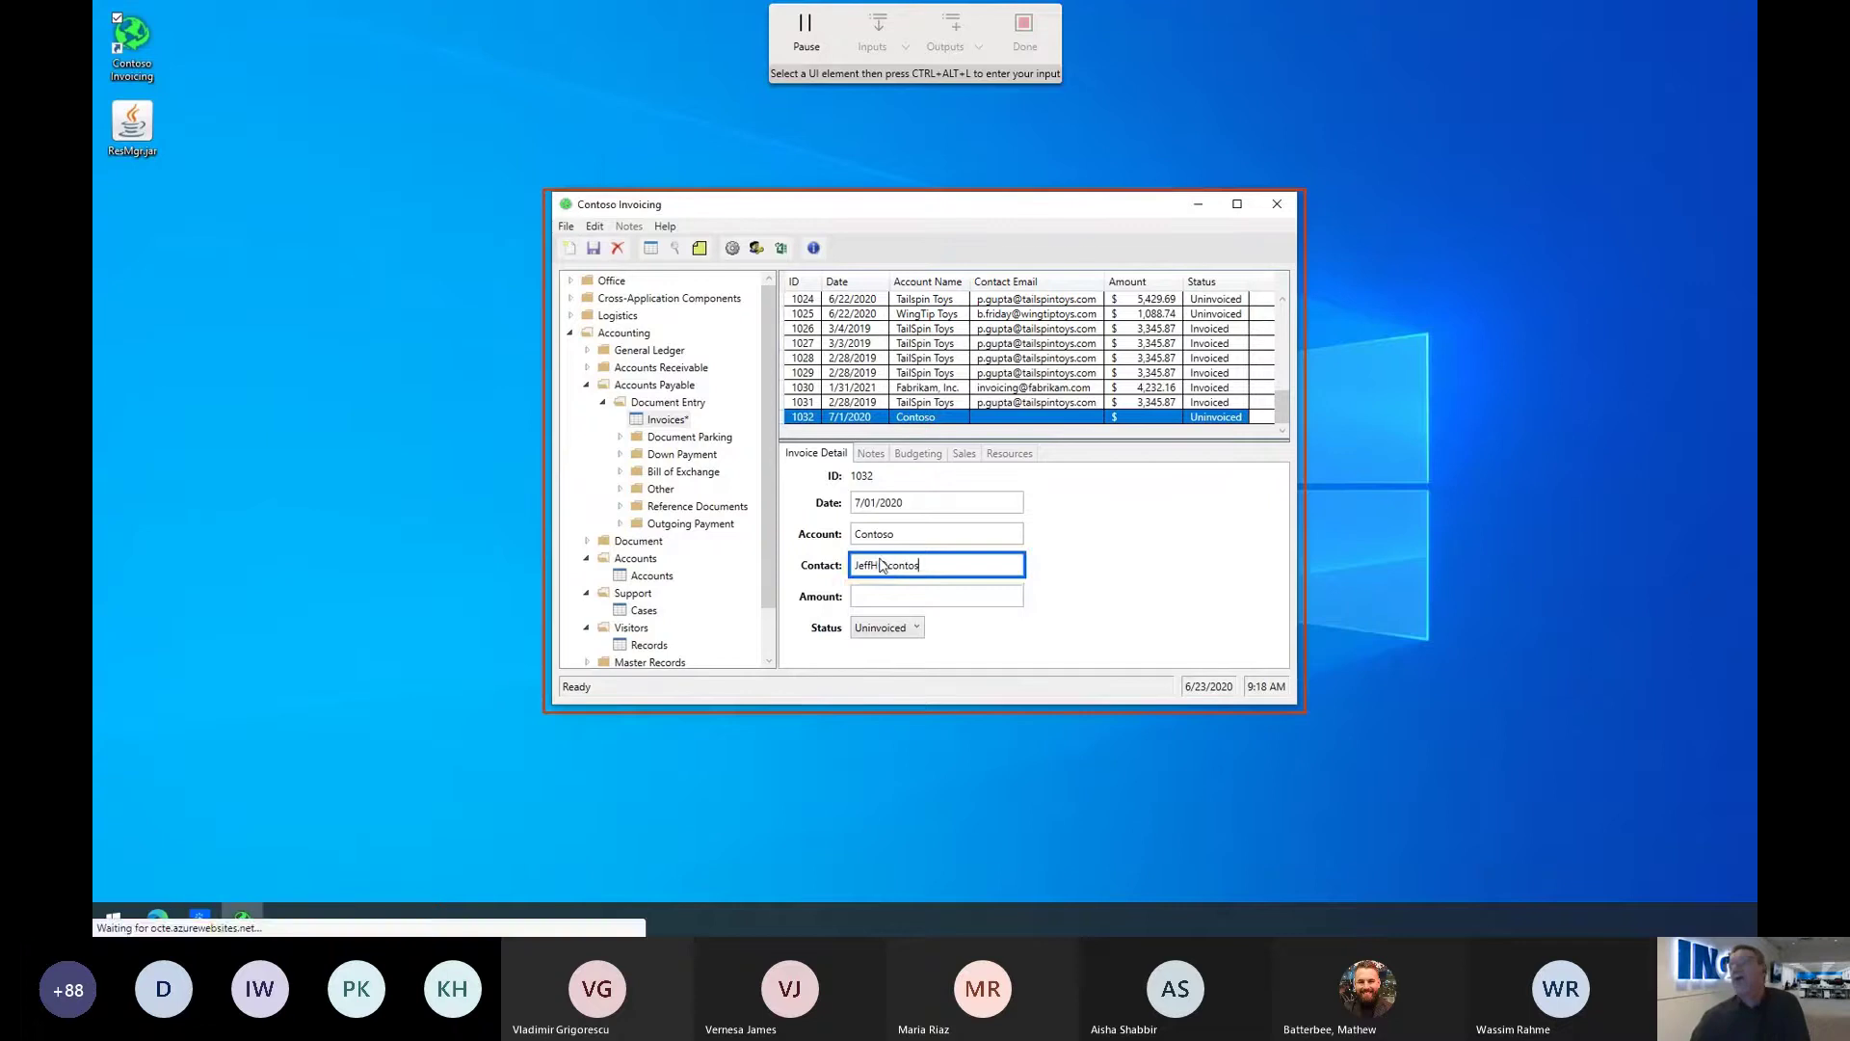
{"action": "left_click", "coordinate": [892, 596]}
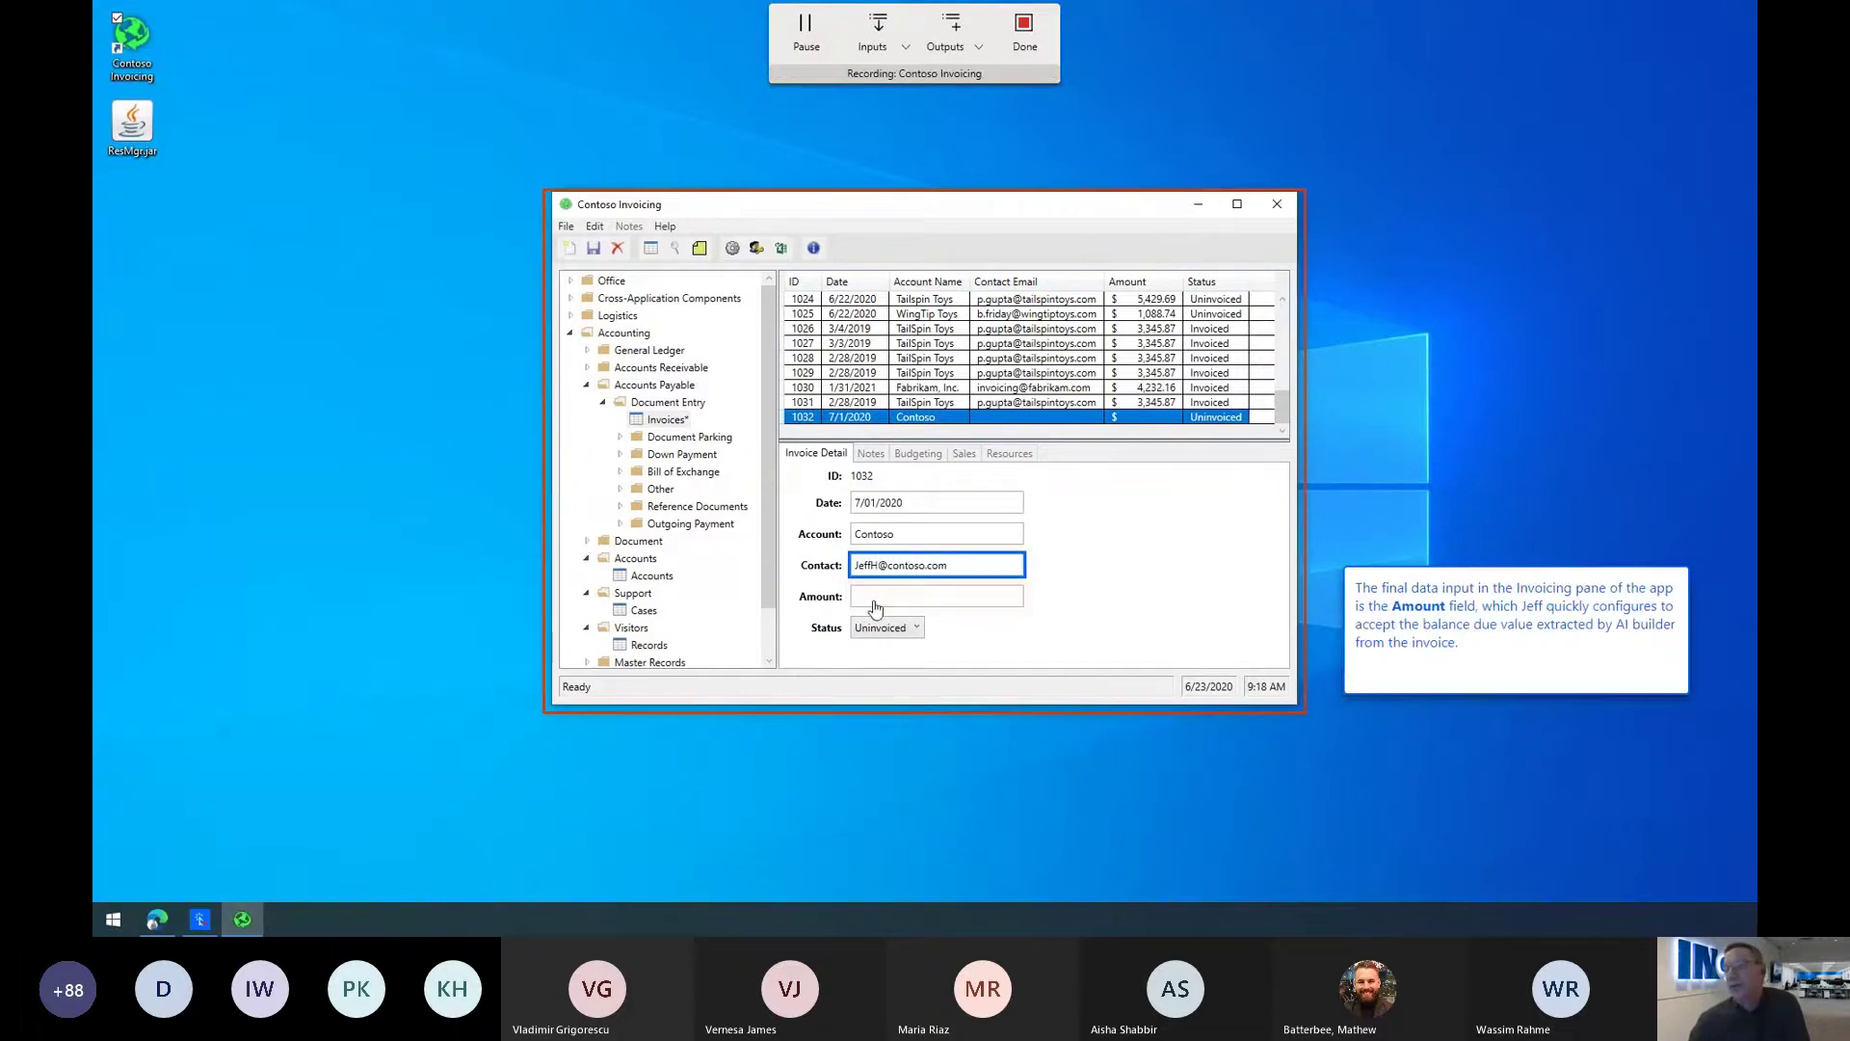
{"action": "left_click", "coordinate": [879, 32]}
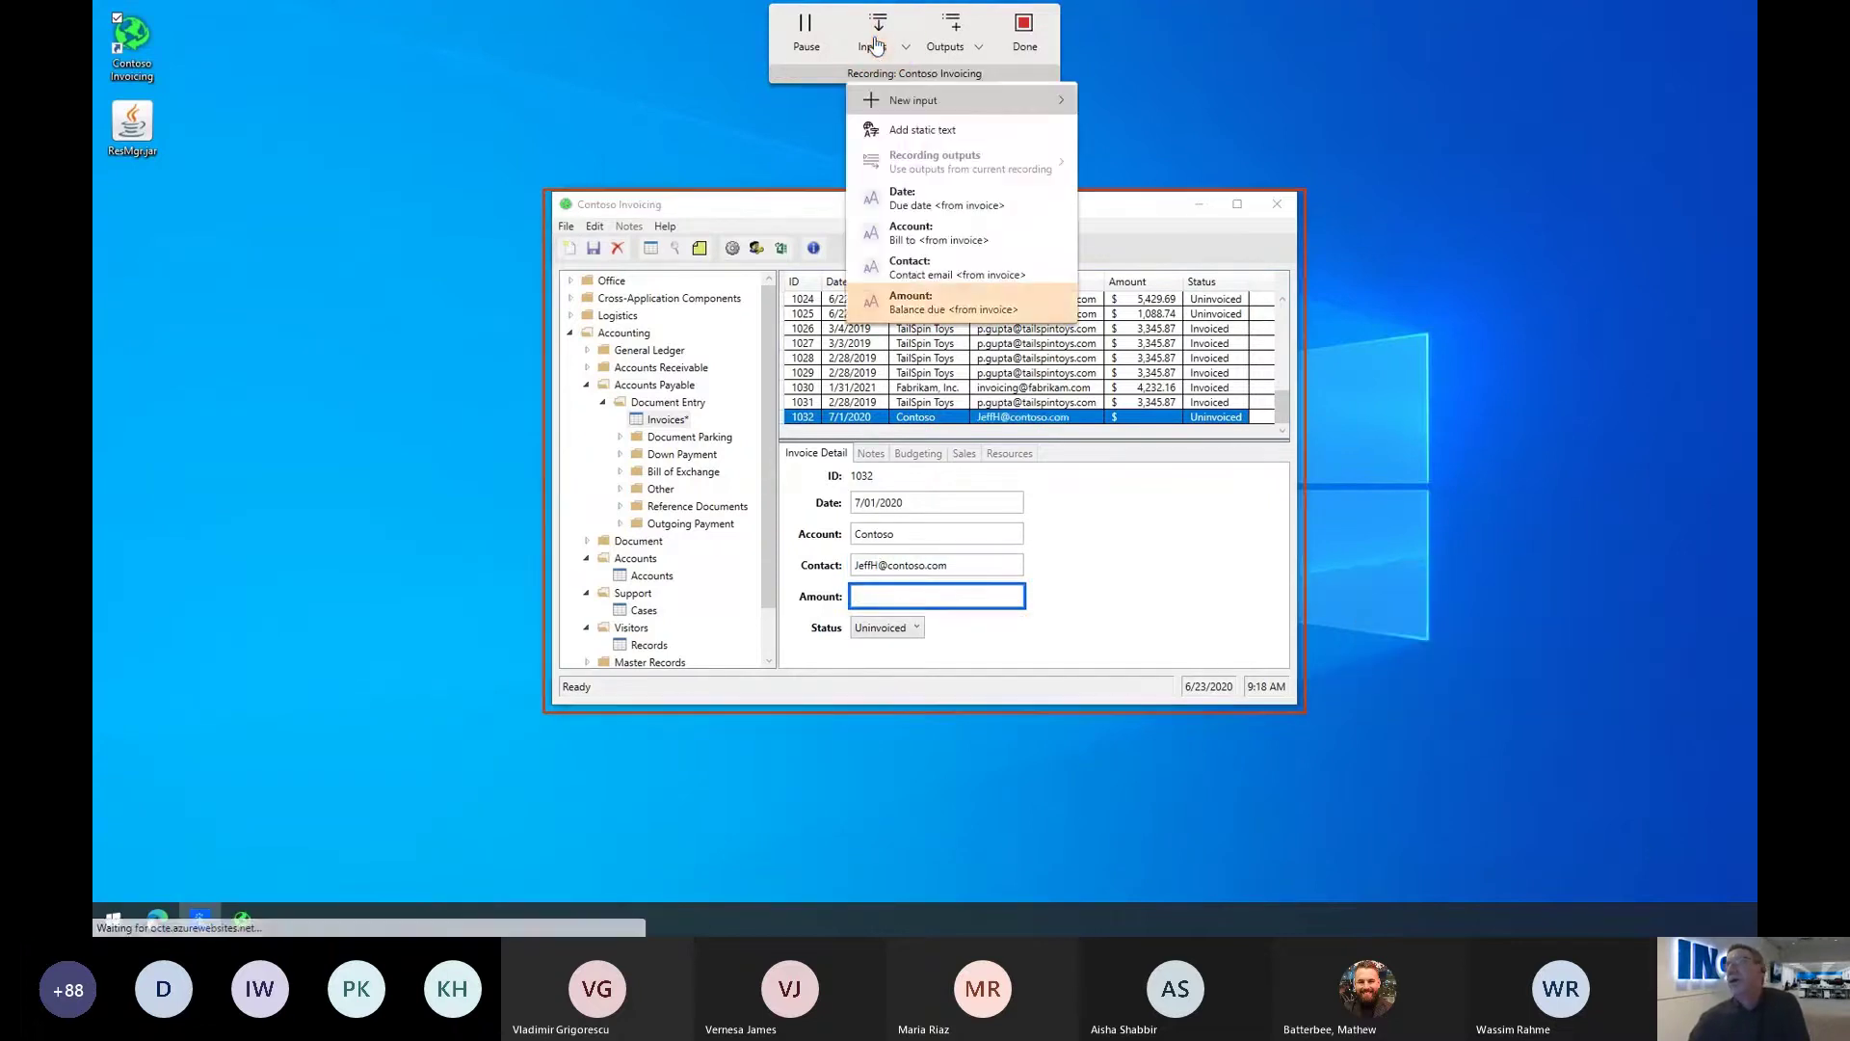
{"action": "left_click", "coordinate": [923, 302]}
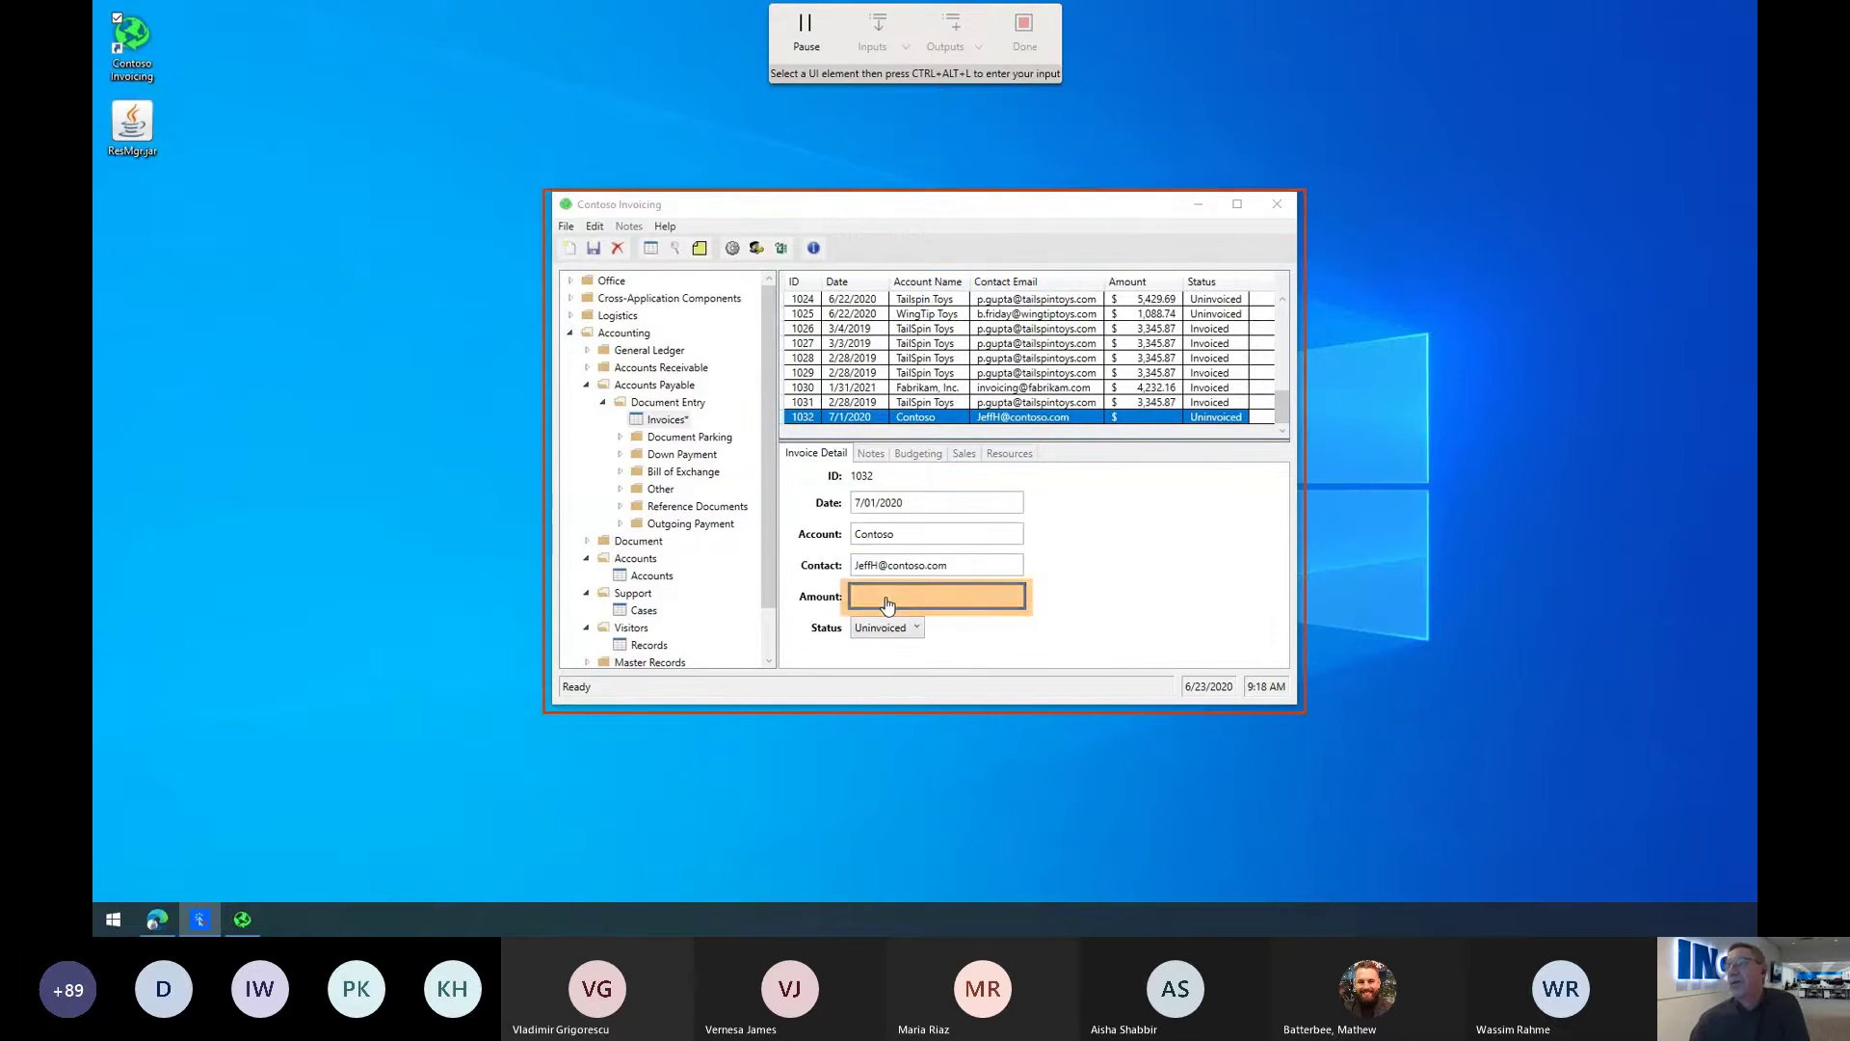
{"action": "key", "text": "ctrl+alt+l"}
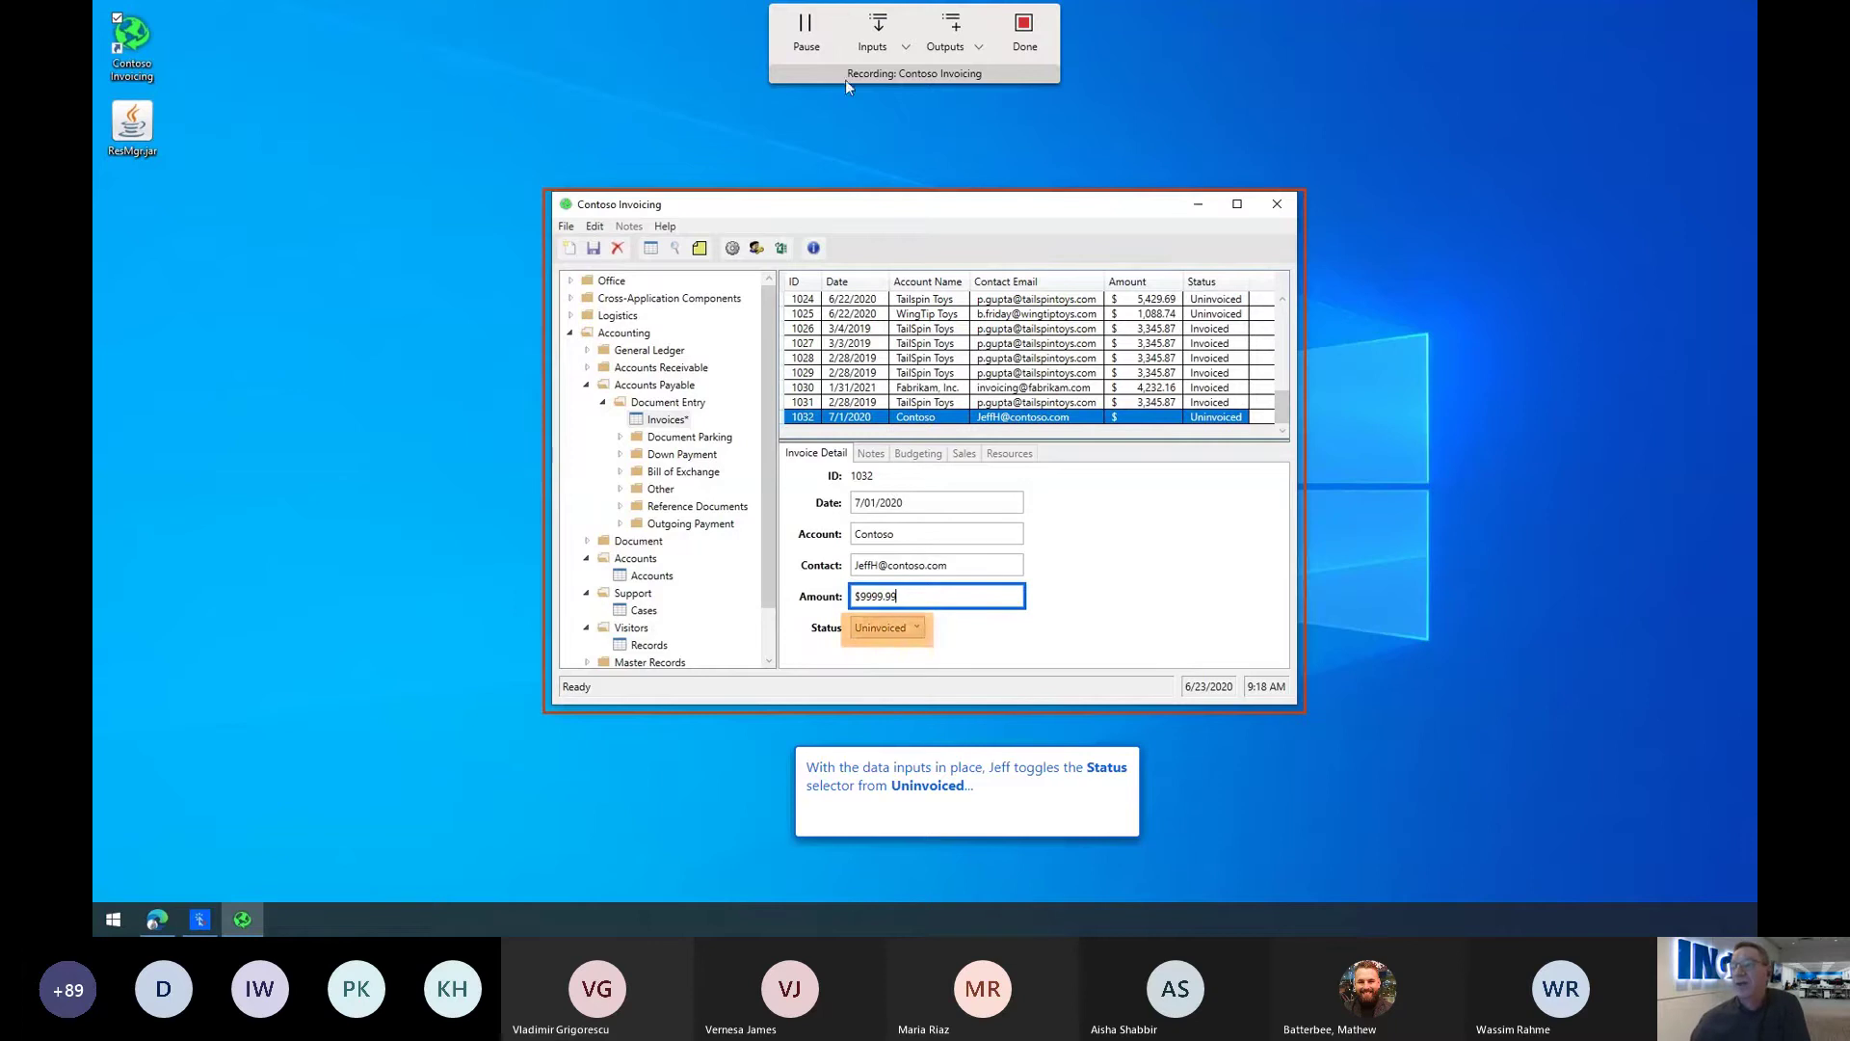
Step: Set invoice 1032's status to Invoiced, save the invoices and exit Contoso Invoicing
{"action": "left_click", "coordinate": [910, 631]}
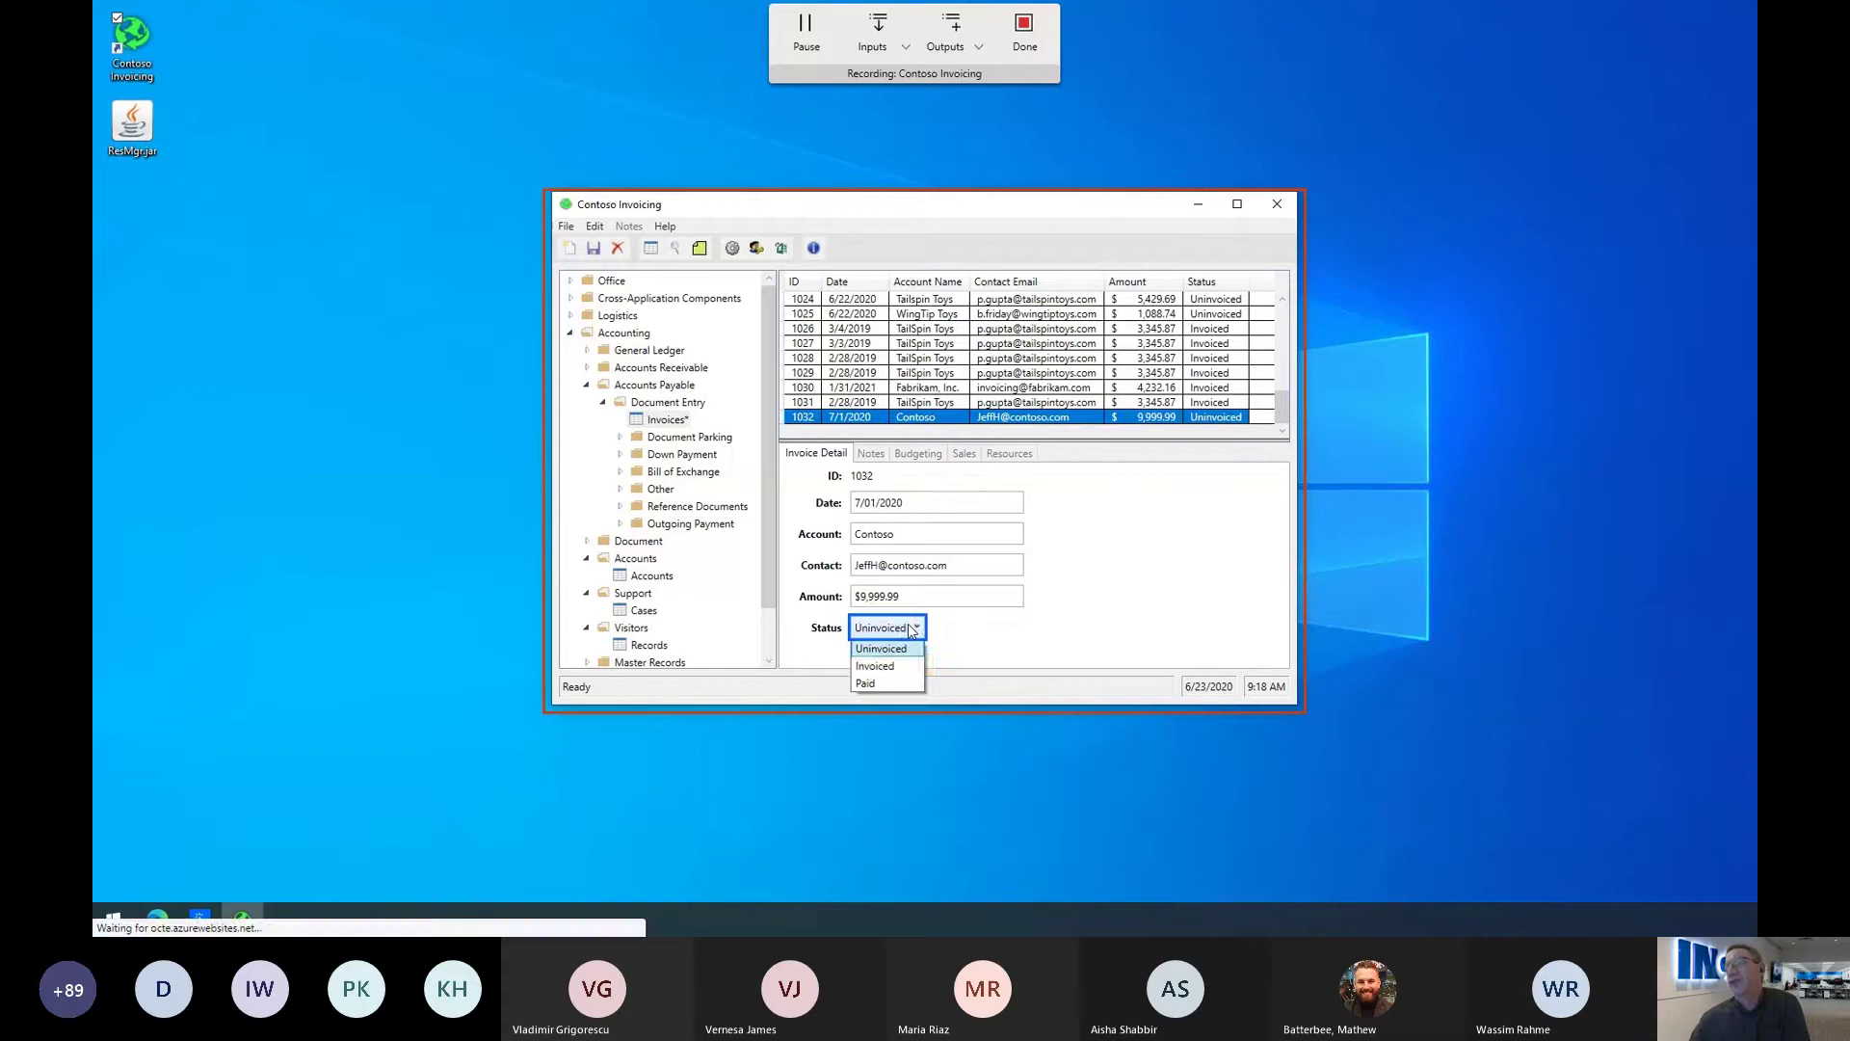
{"action": "left_click", "coordinate": [890, 669]}
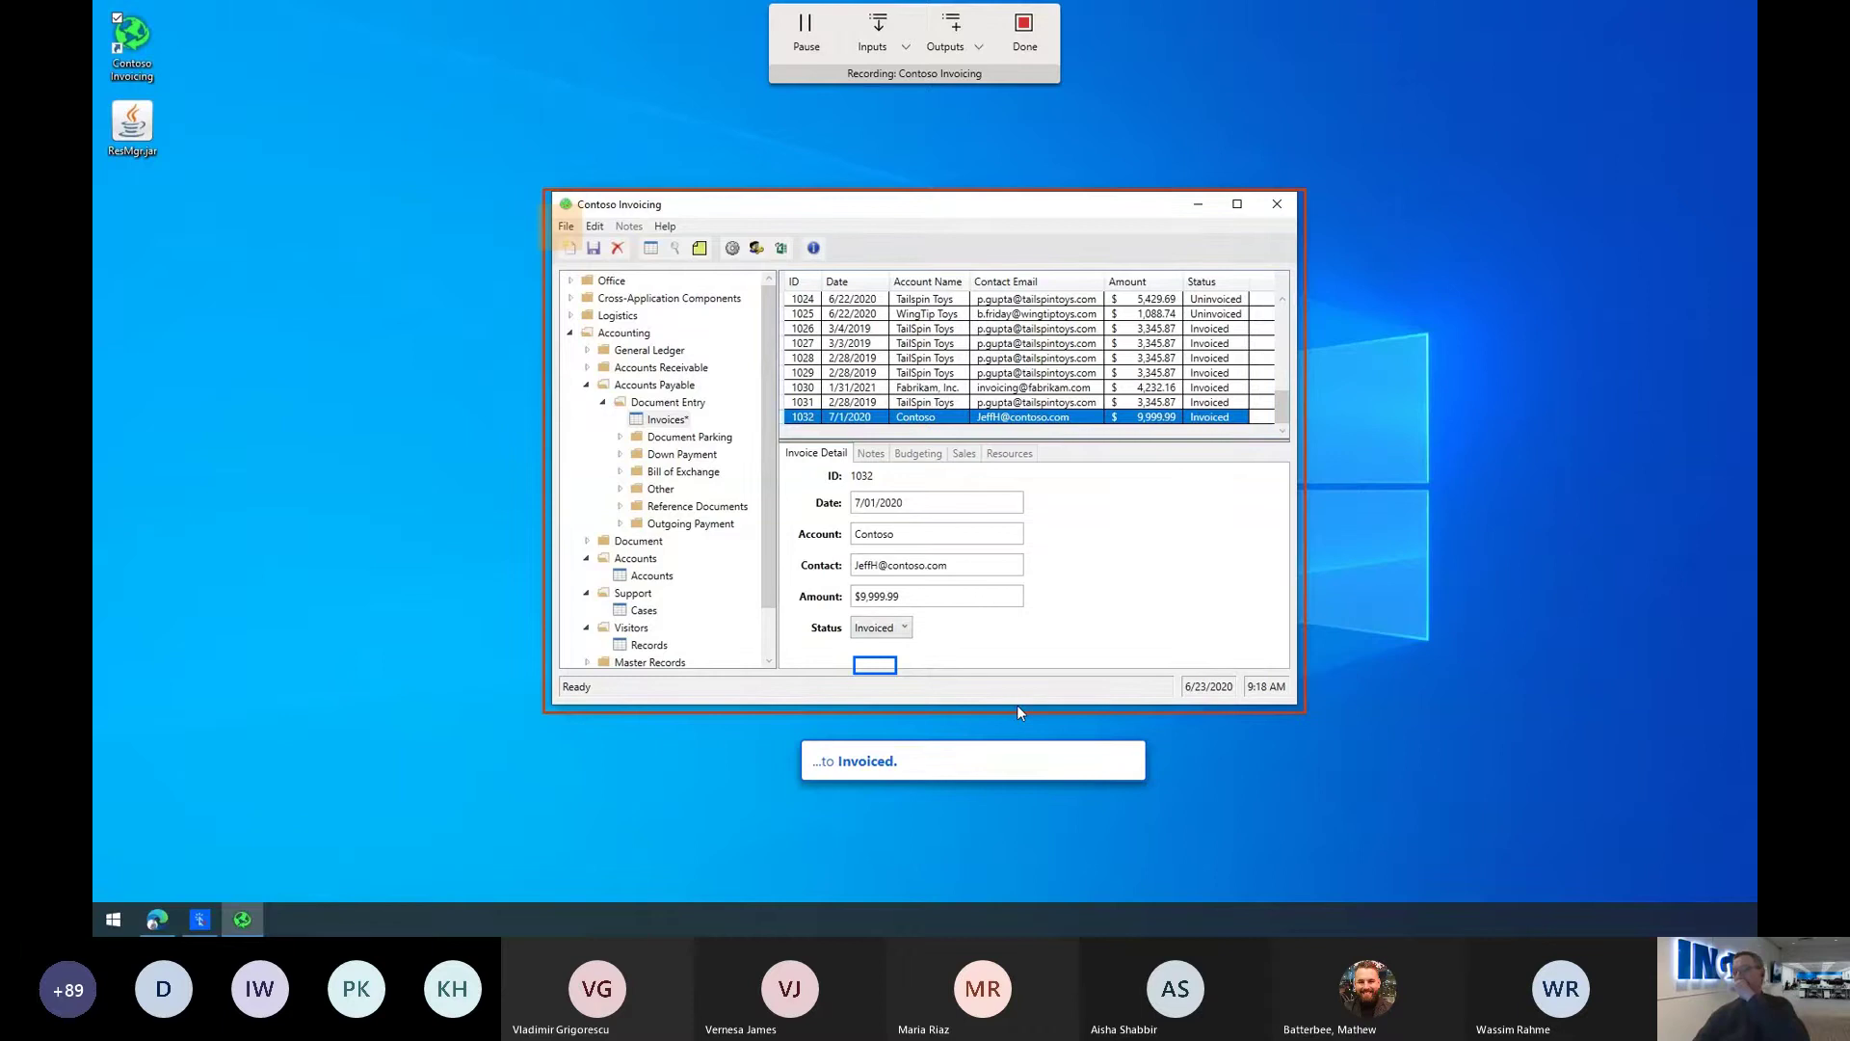
{"action": "left_click", "coordinate": [566, 225]}
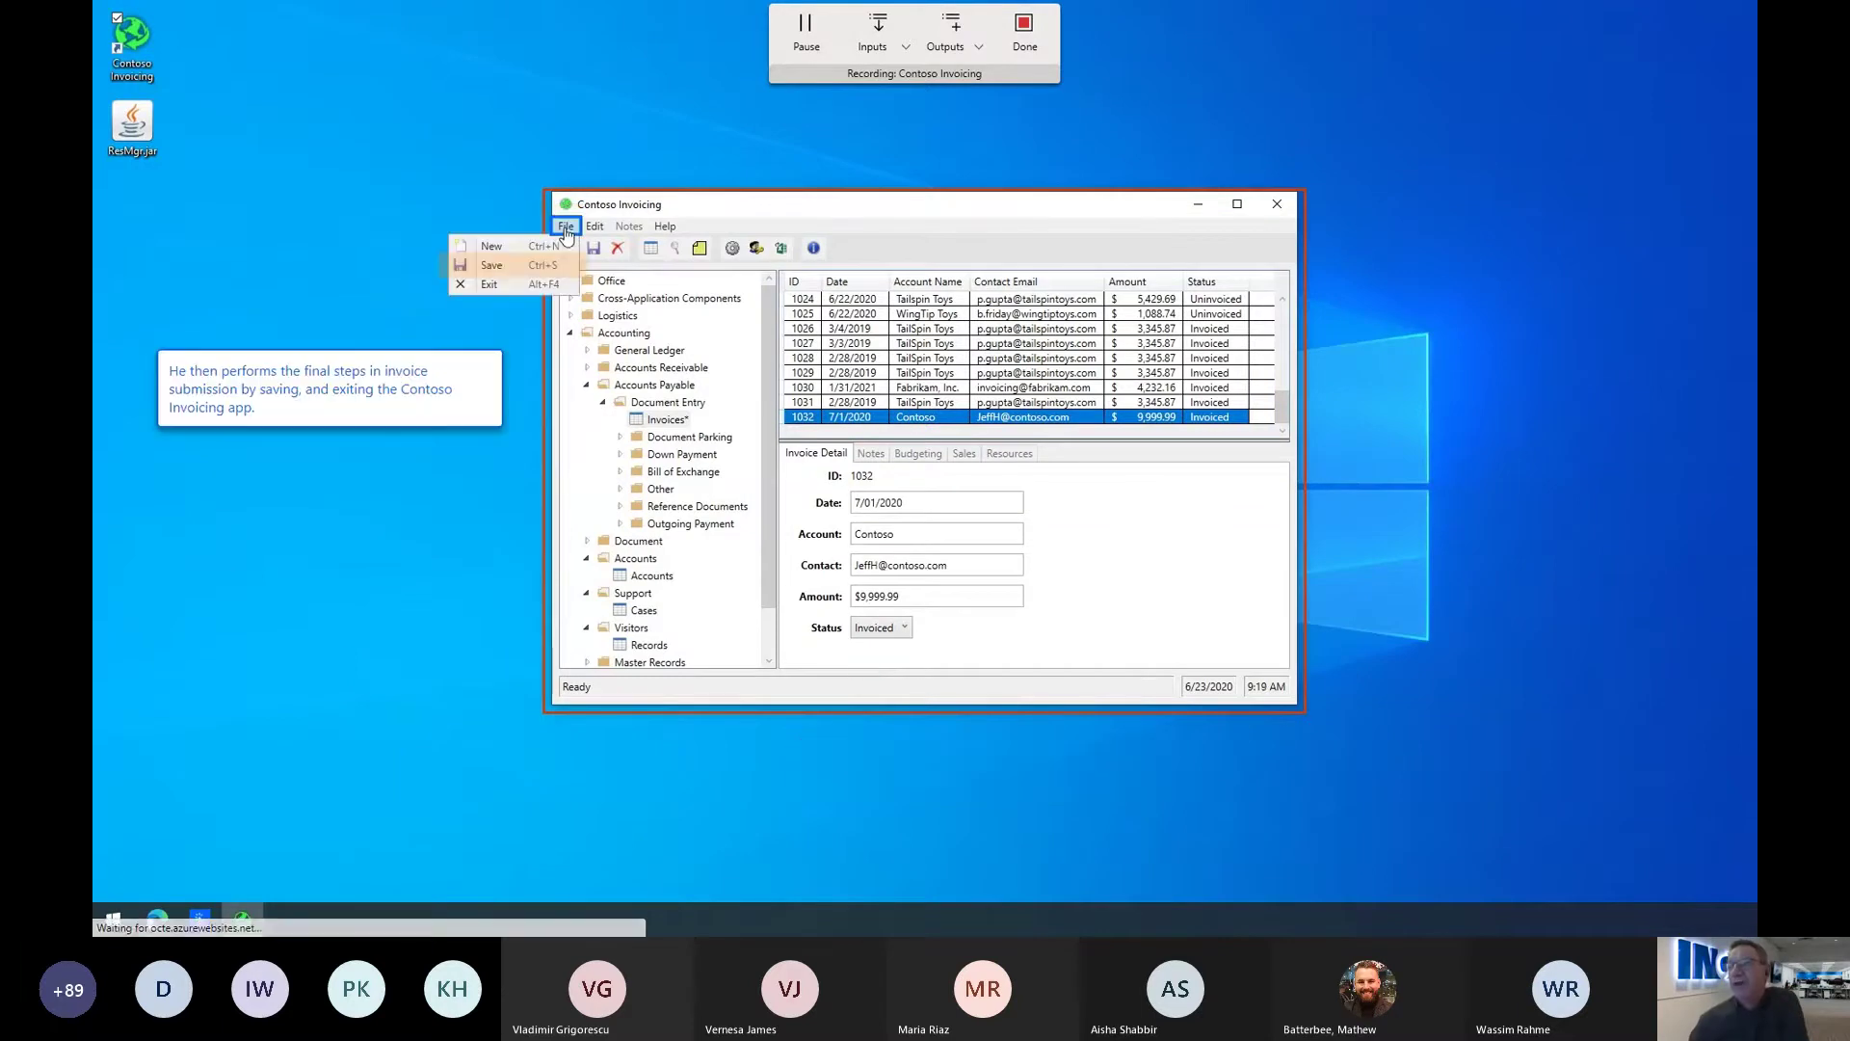
{"action": "left_click", "coordinate": [498, 266]}
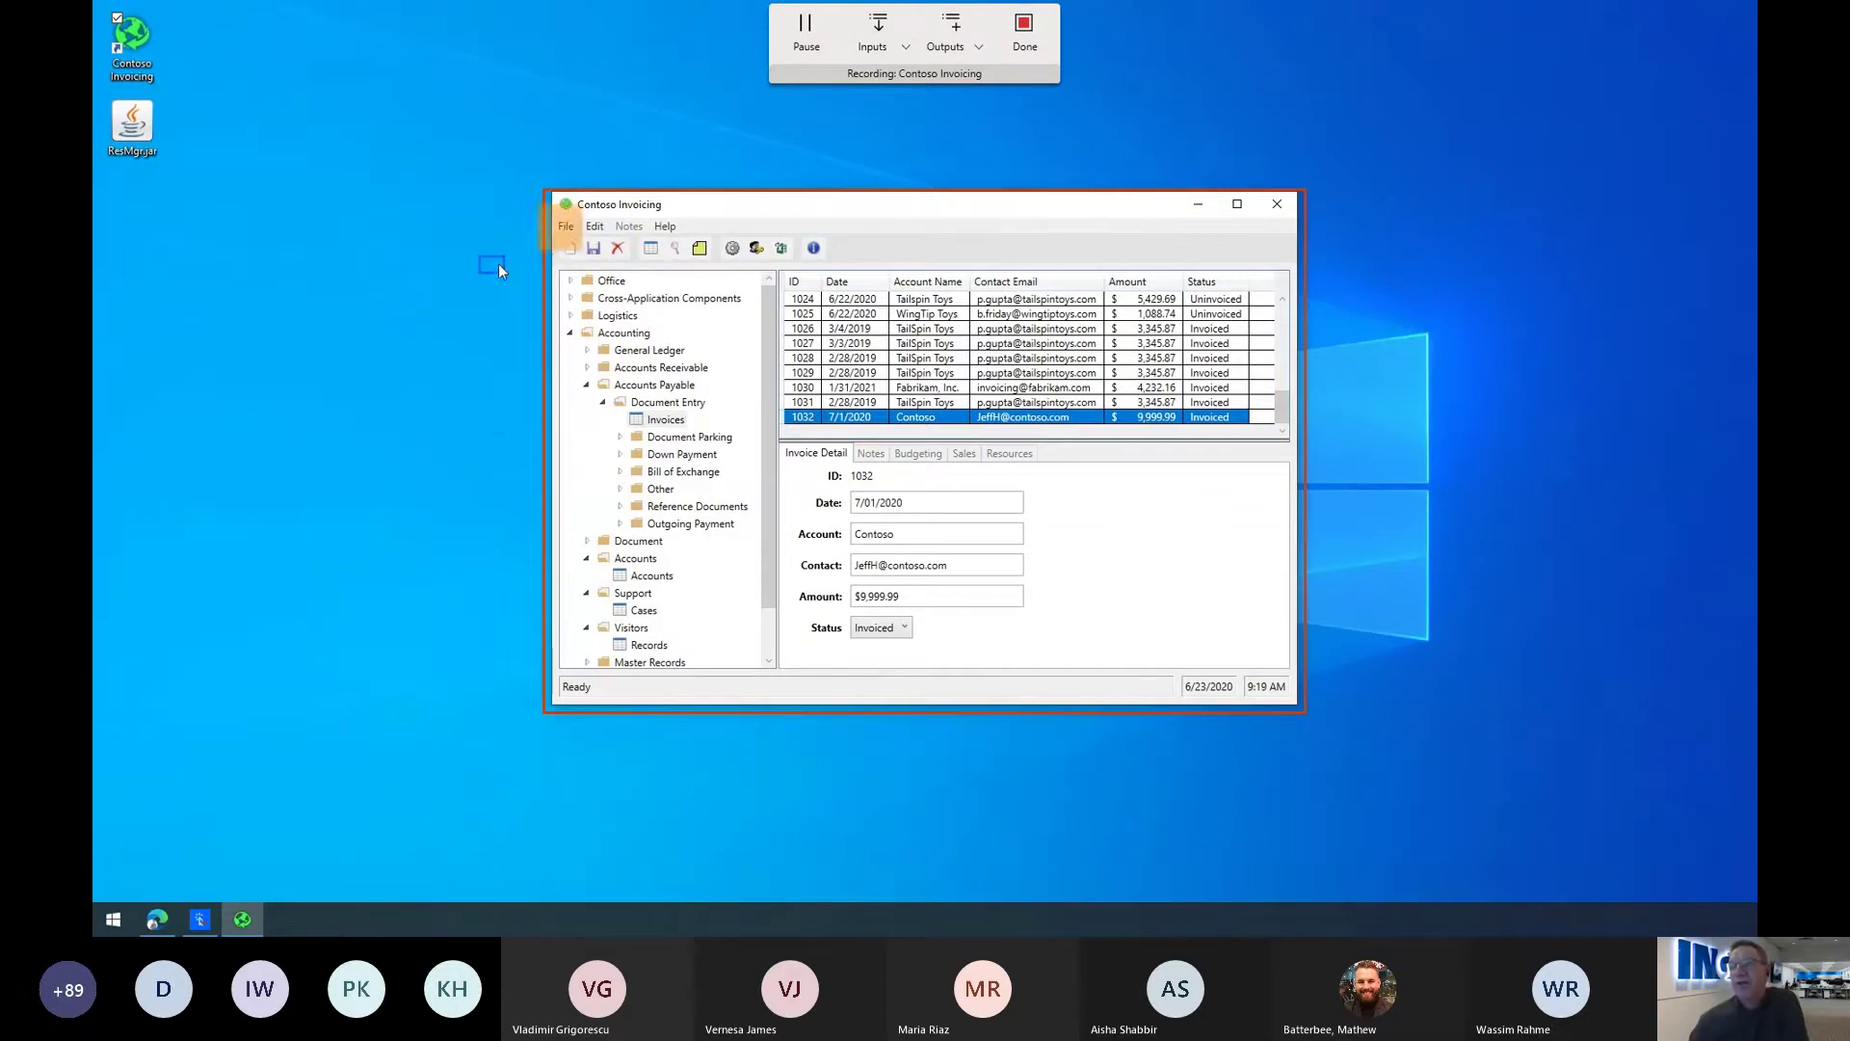
{"action": "left_click", "coordinate": [565, 227]}
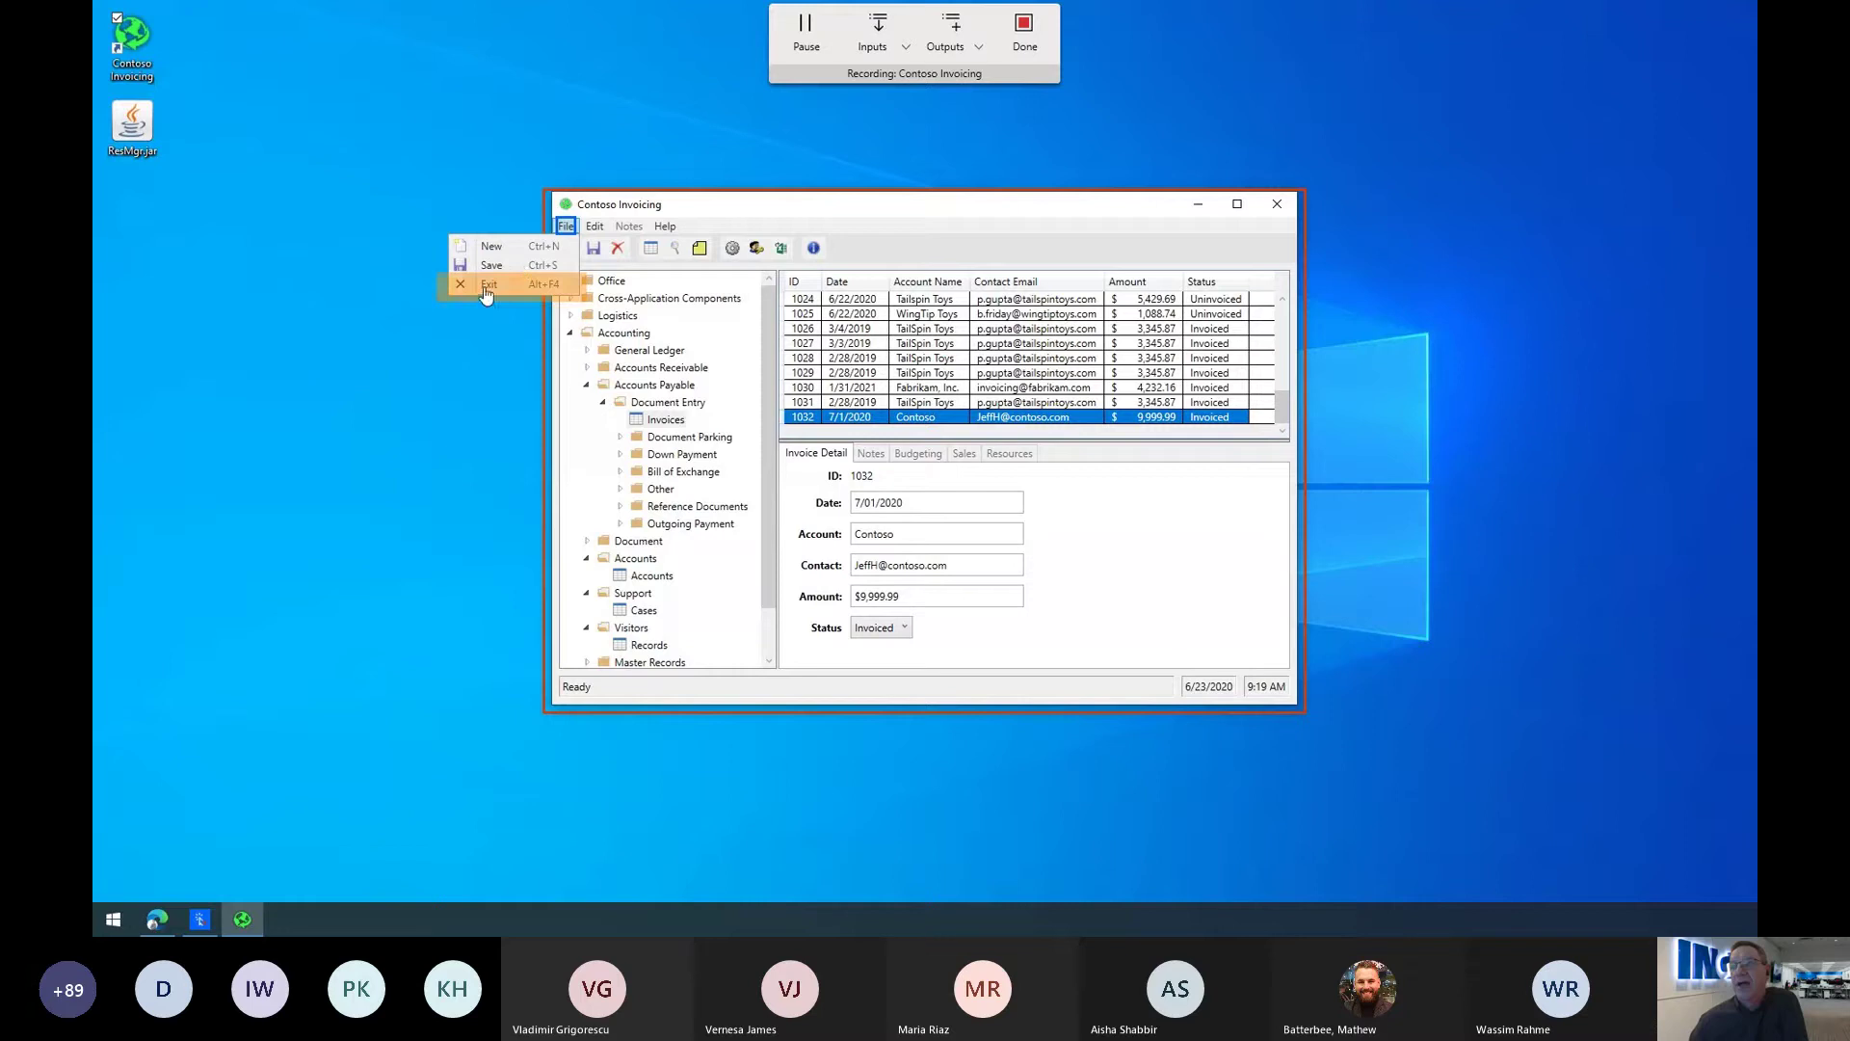
{"action": "left_click", "coordinate": [484, 287]}
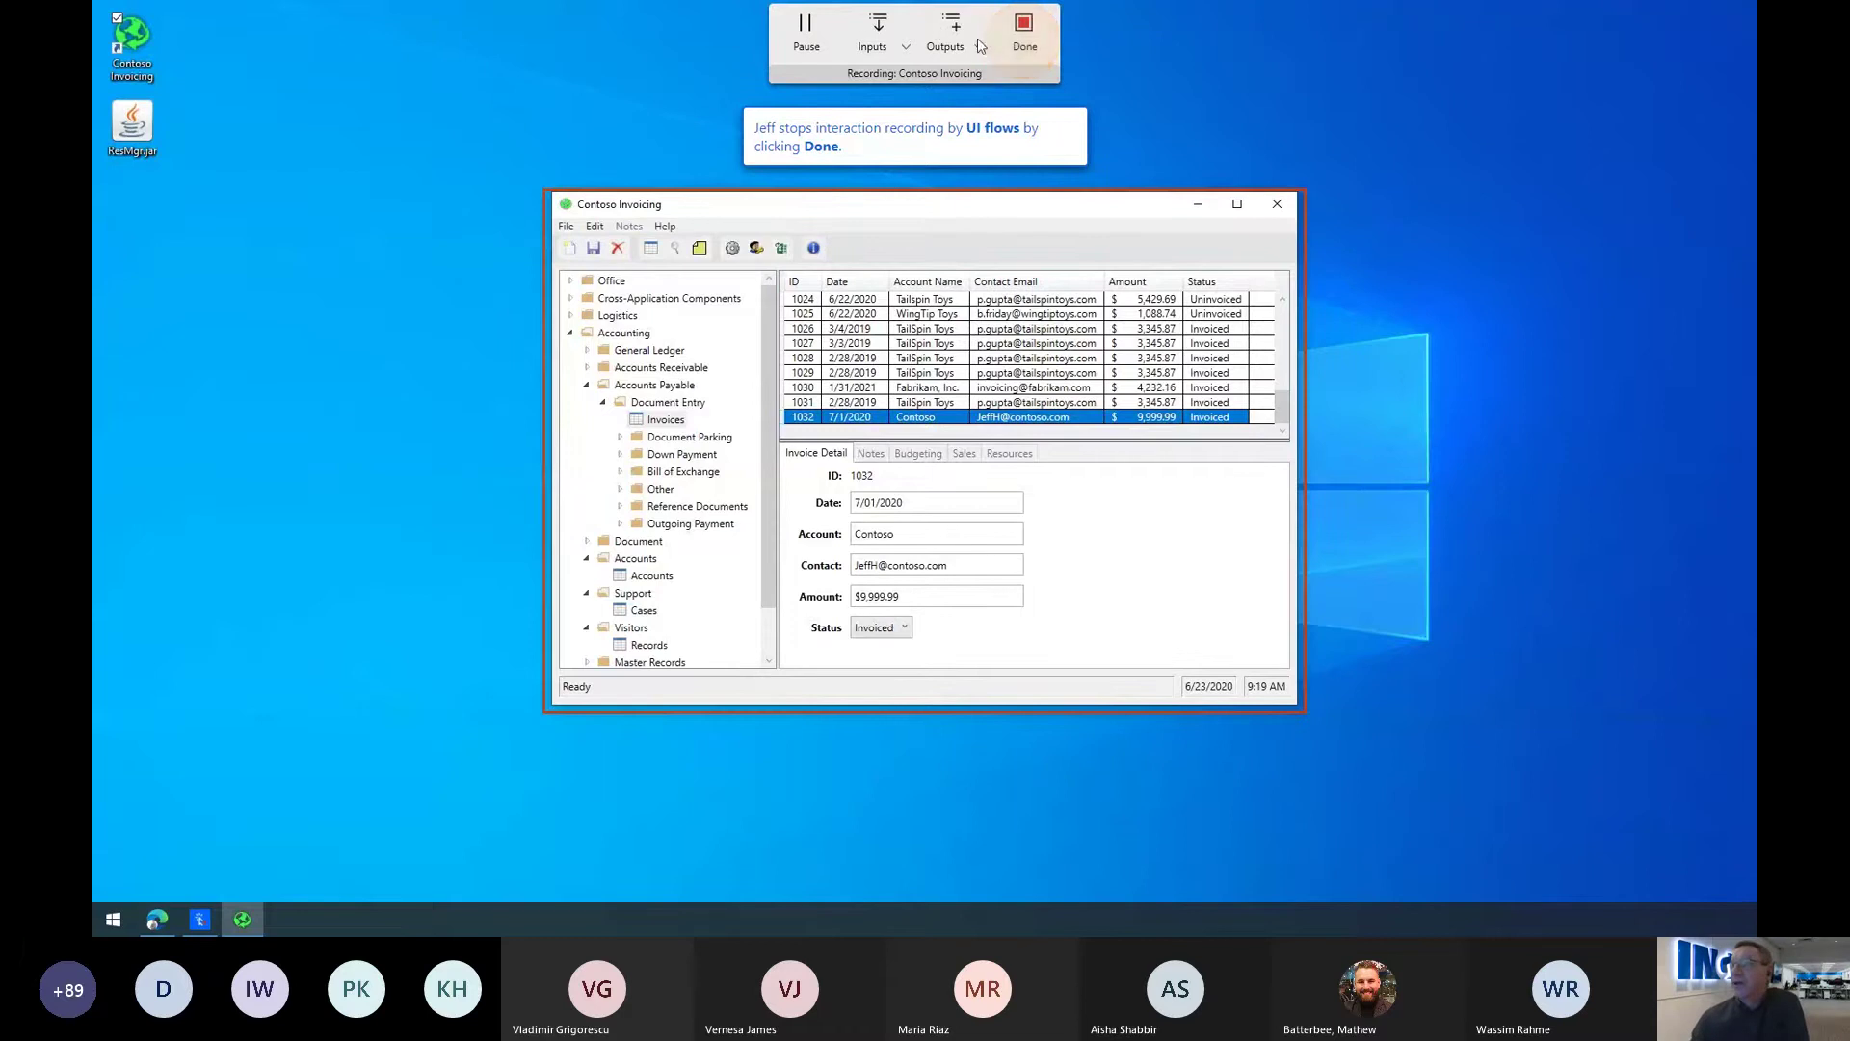
Step: Stop the recording, inspect the recorded Contoso Invoicing script steps, and continue to Review outputs
{"action": "left_click", "coordinate": [1018, 38]}
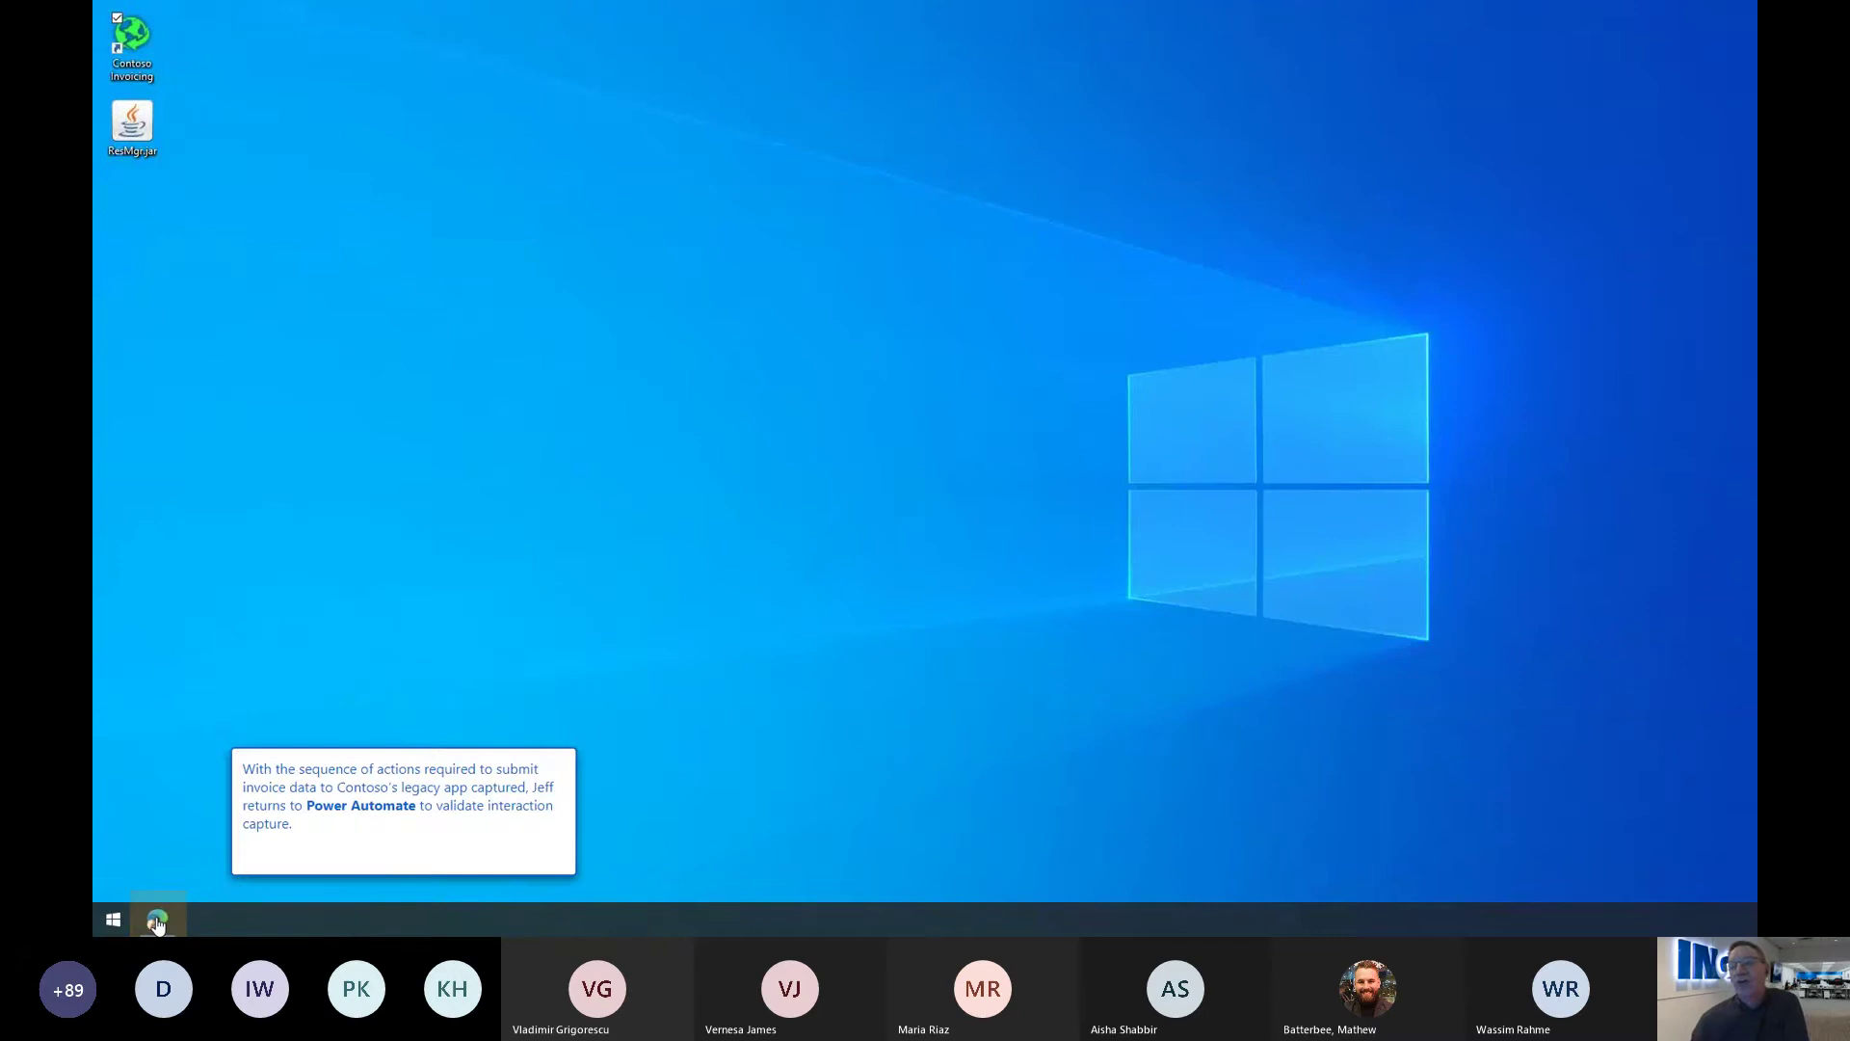
{"action": "left_click", "coordinate": [157, 920]}
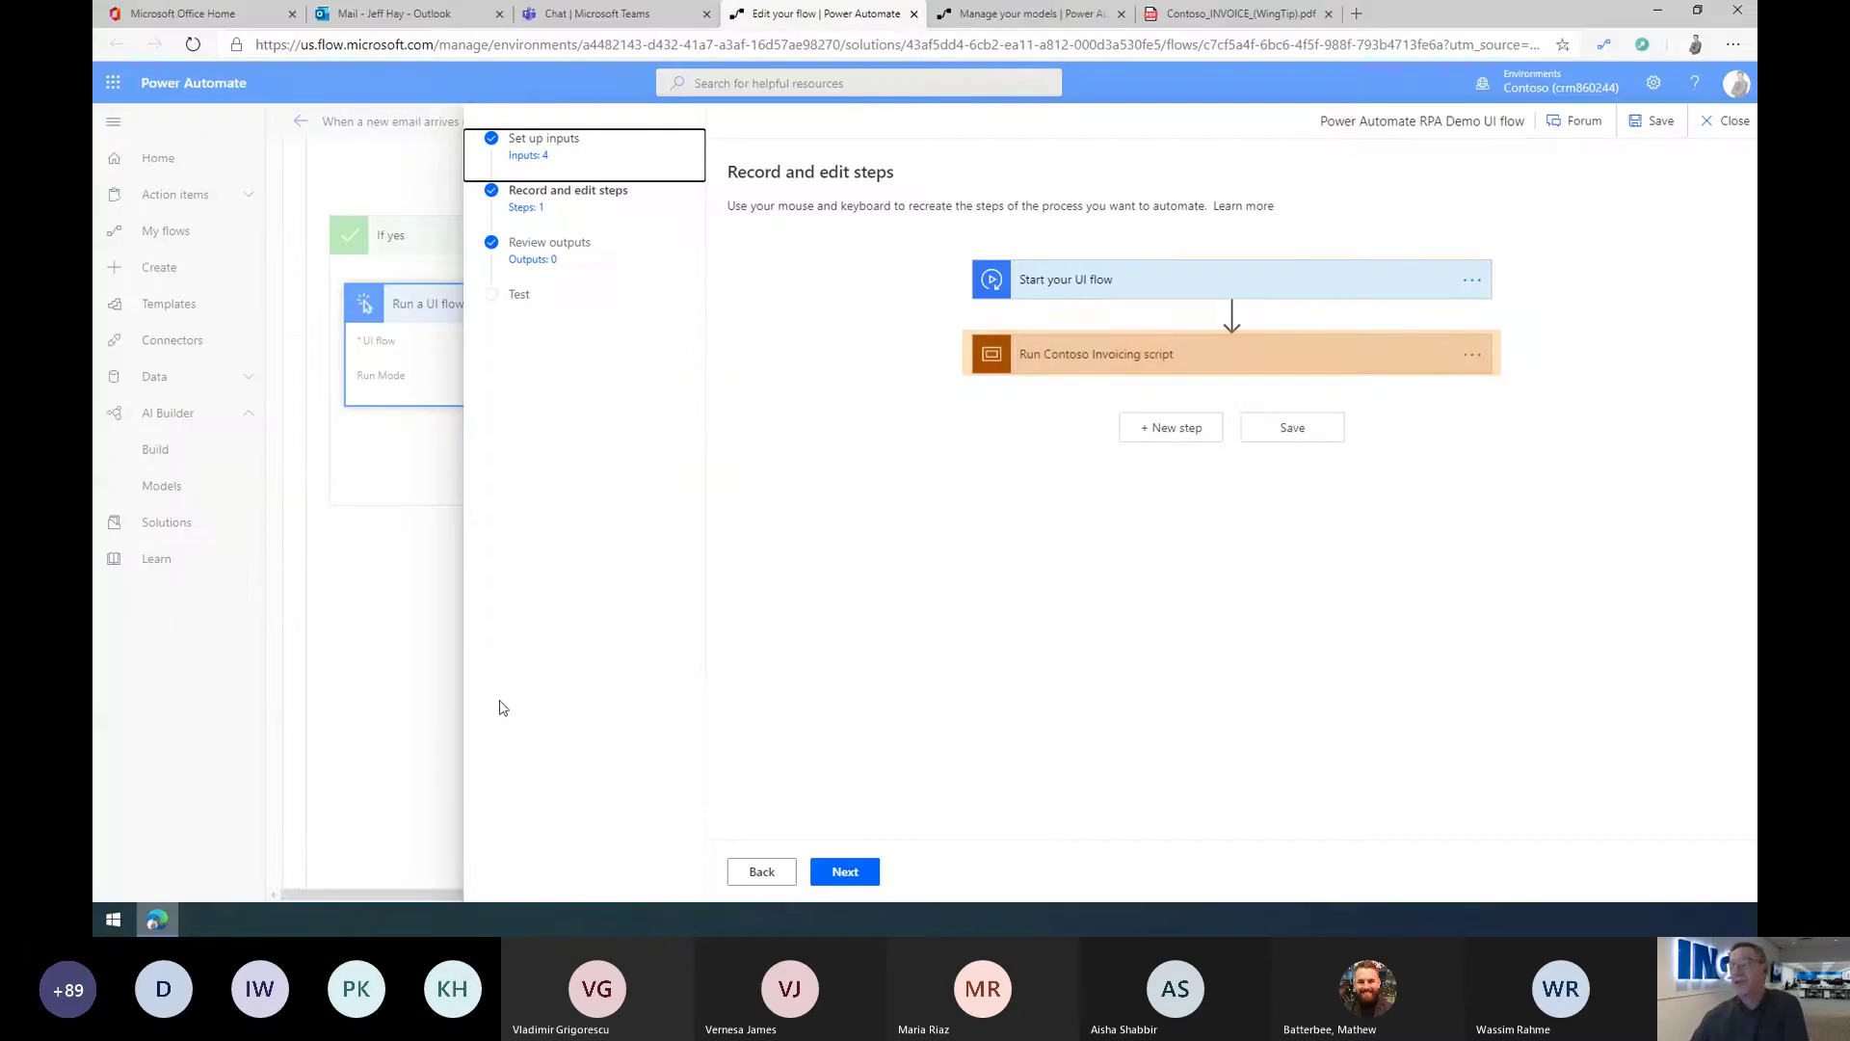
{"action": "left_click", "coordinate": [1168, 368]}
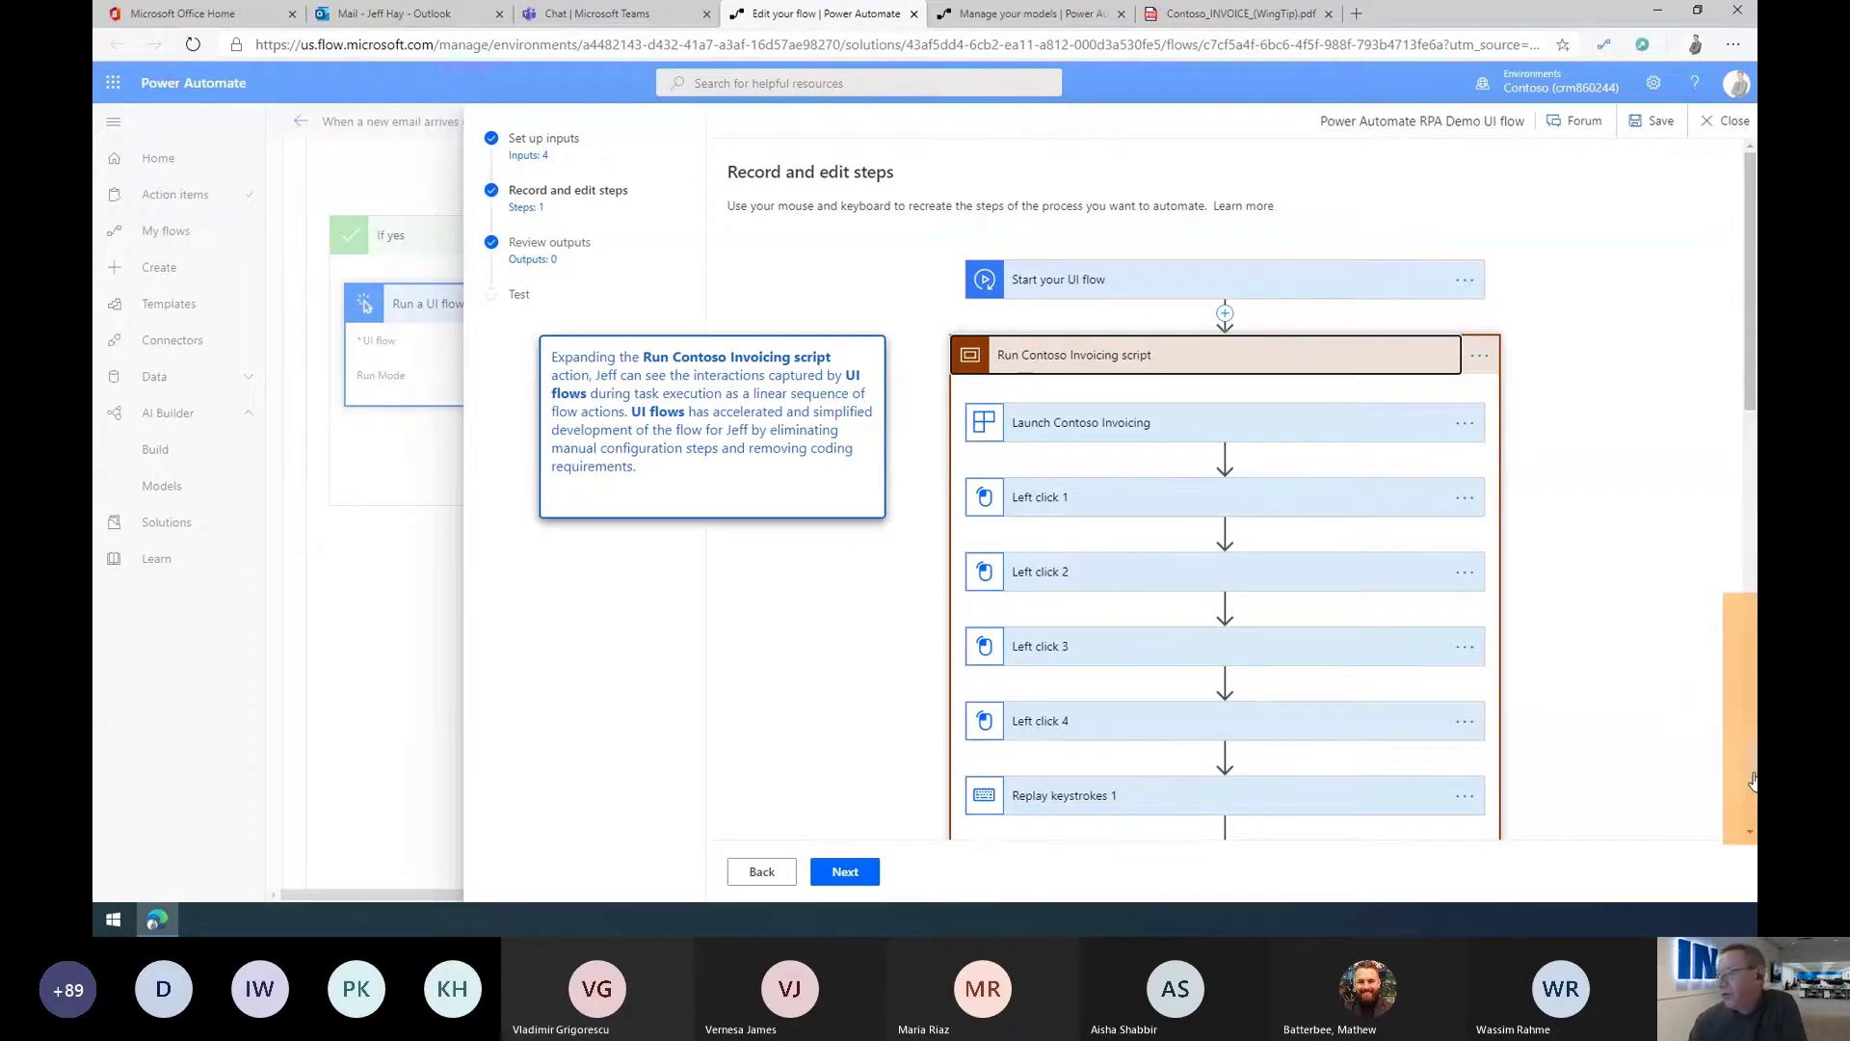
{"action": "scroll", "coordinate": [1754, 779], "scroll_direction": "down", "scroll_amount": 2}
{"action": "scroll", "coordinate": [1753, 779], "scroll_direction": "down", "scroll_amount": 10}
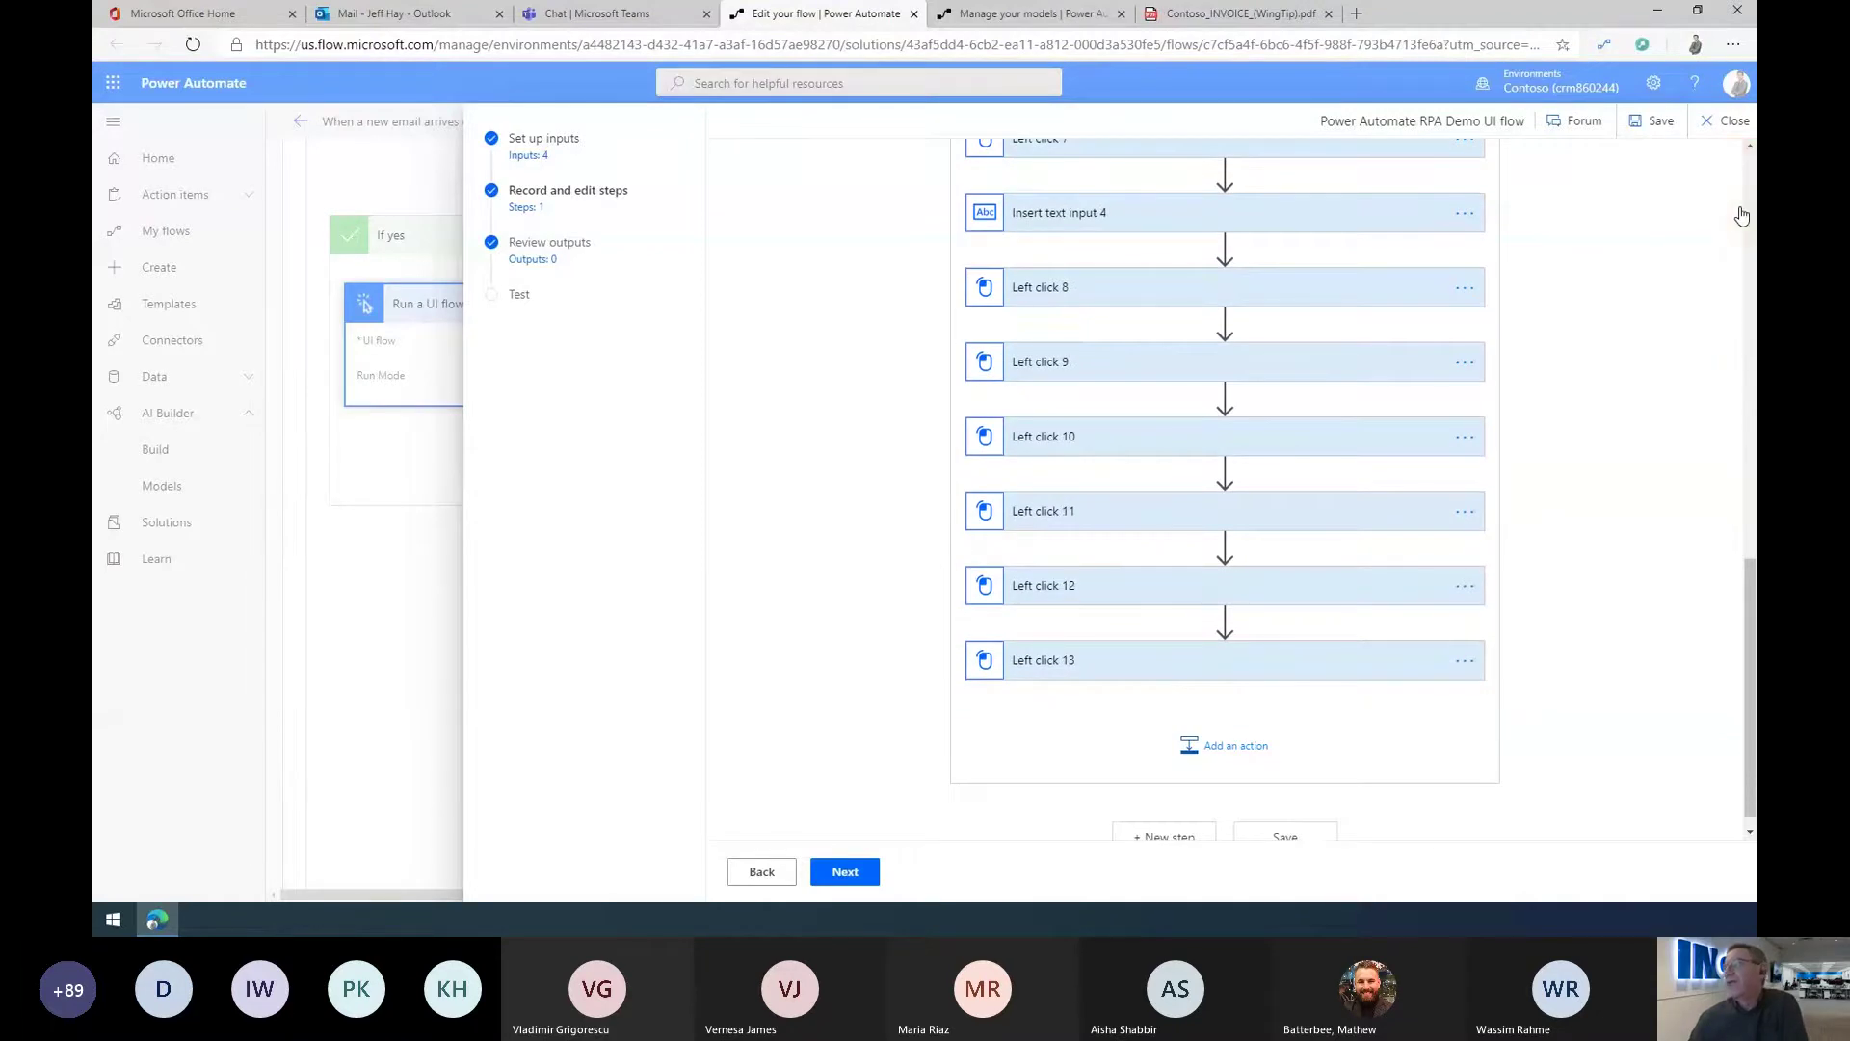
{"action": "scroll", "coordinate": [1742, 216], "scroll_direction": "up", "scroll_amount": 3}
{"action": "scroll", "coordinate": [1742, 215], "scroll_direction": "up", "scroll_amount": 8}
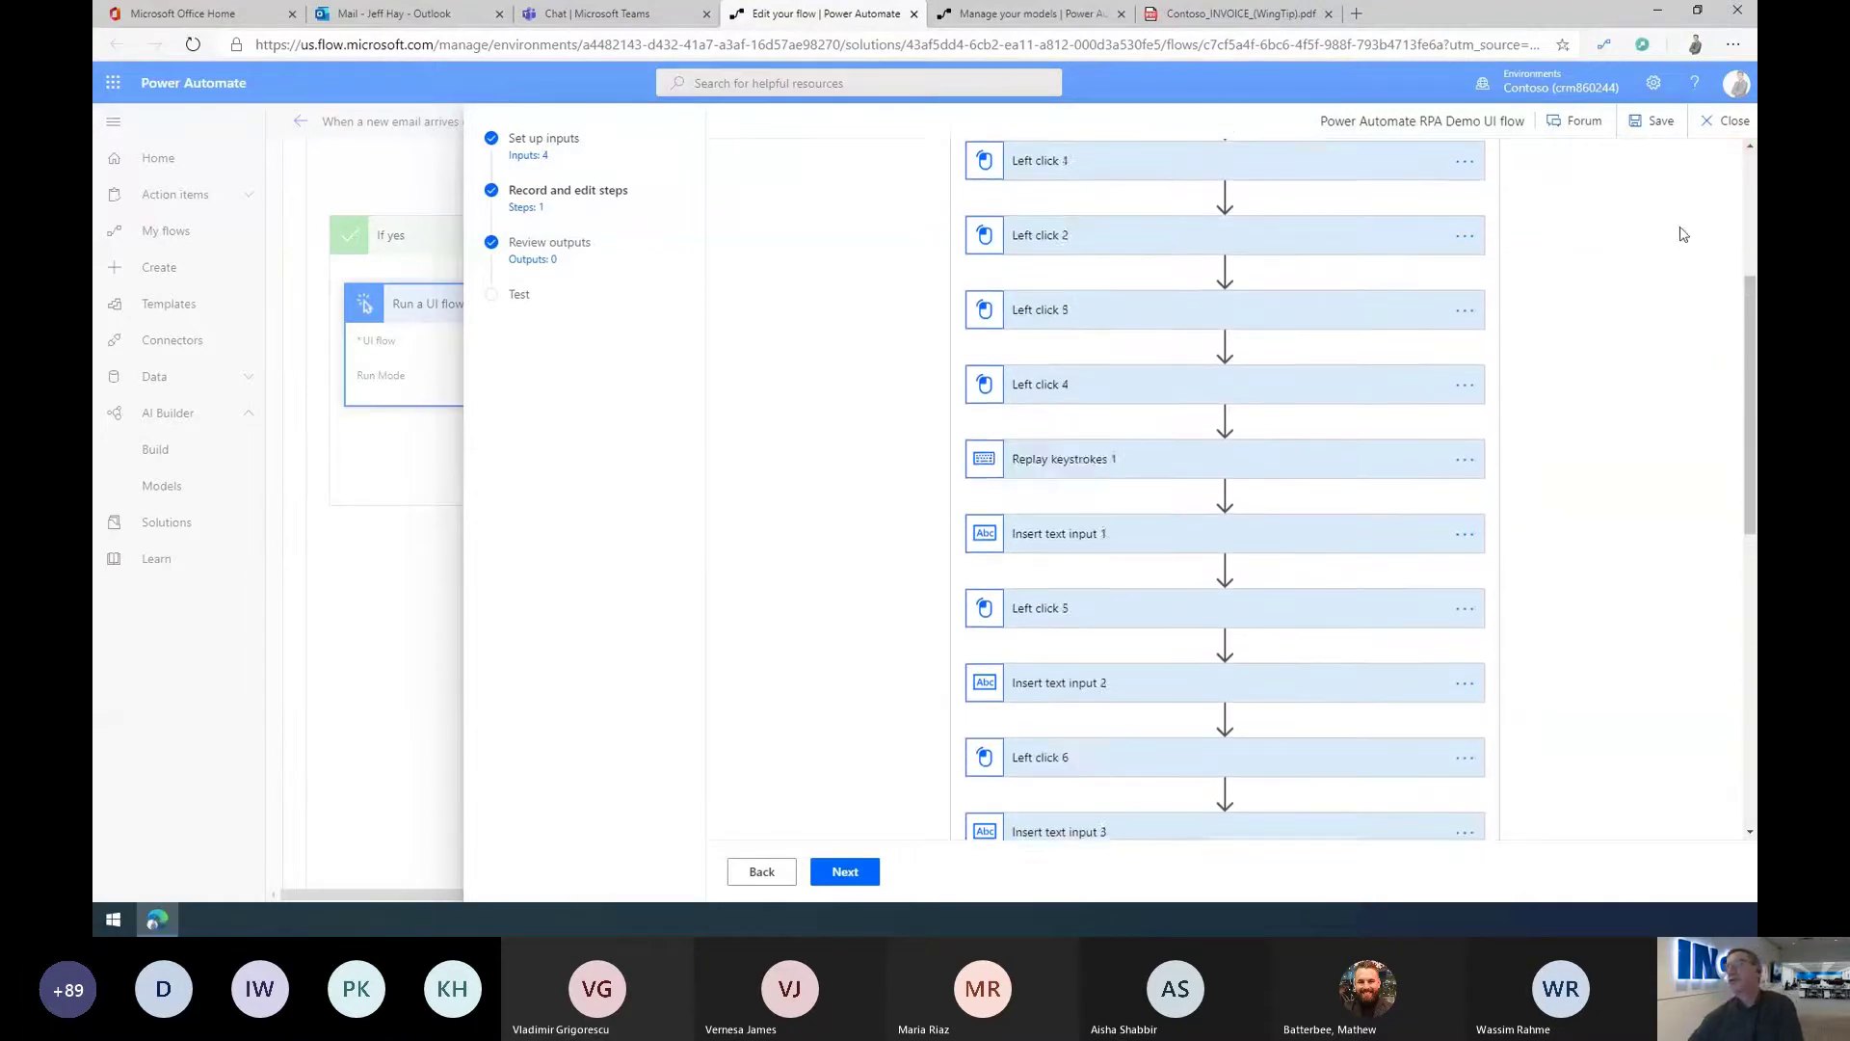
{"action": "scroll", "coordinate": [1682, 234], "scroll_direction": "up", "scroll_amount": 4}
{"action": "left_click", "coordinate": [1050, 500]}
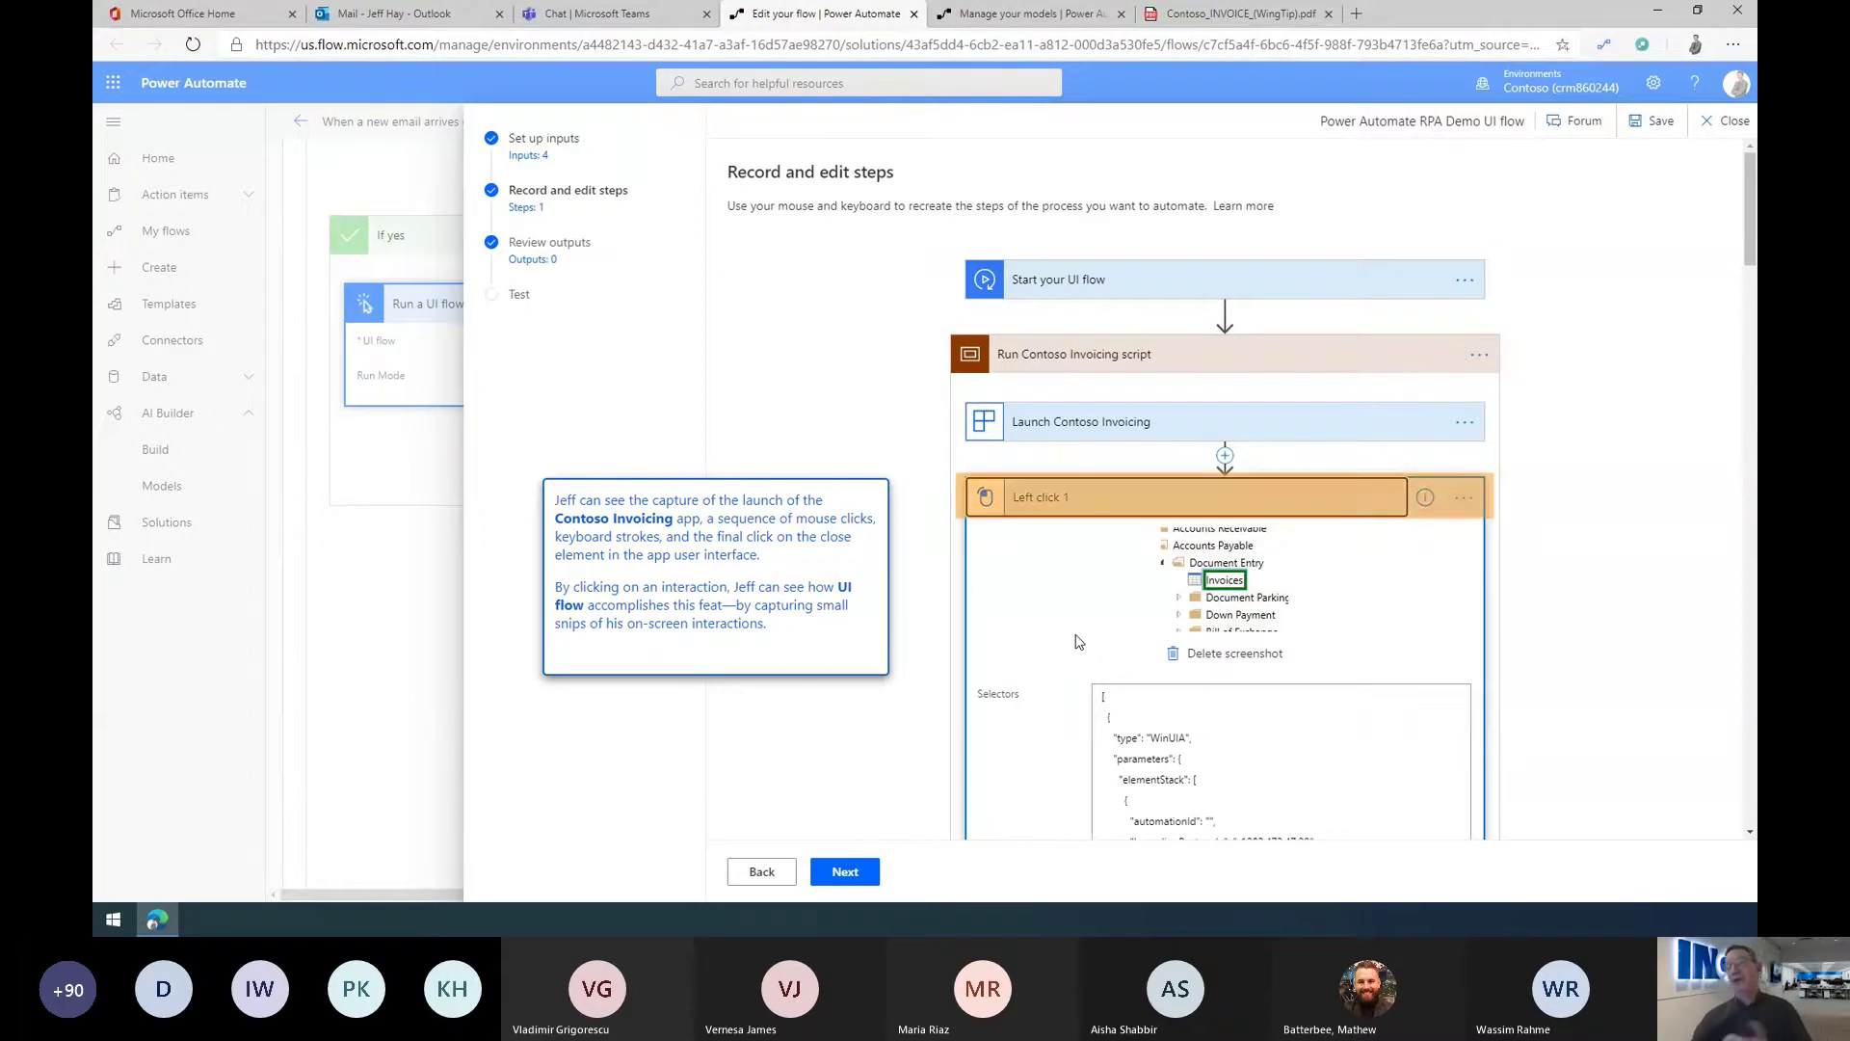
{"action": "left_click", "coordinate": [1092, 502]}
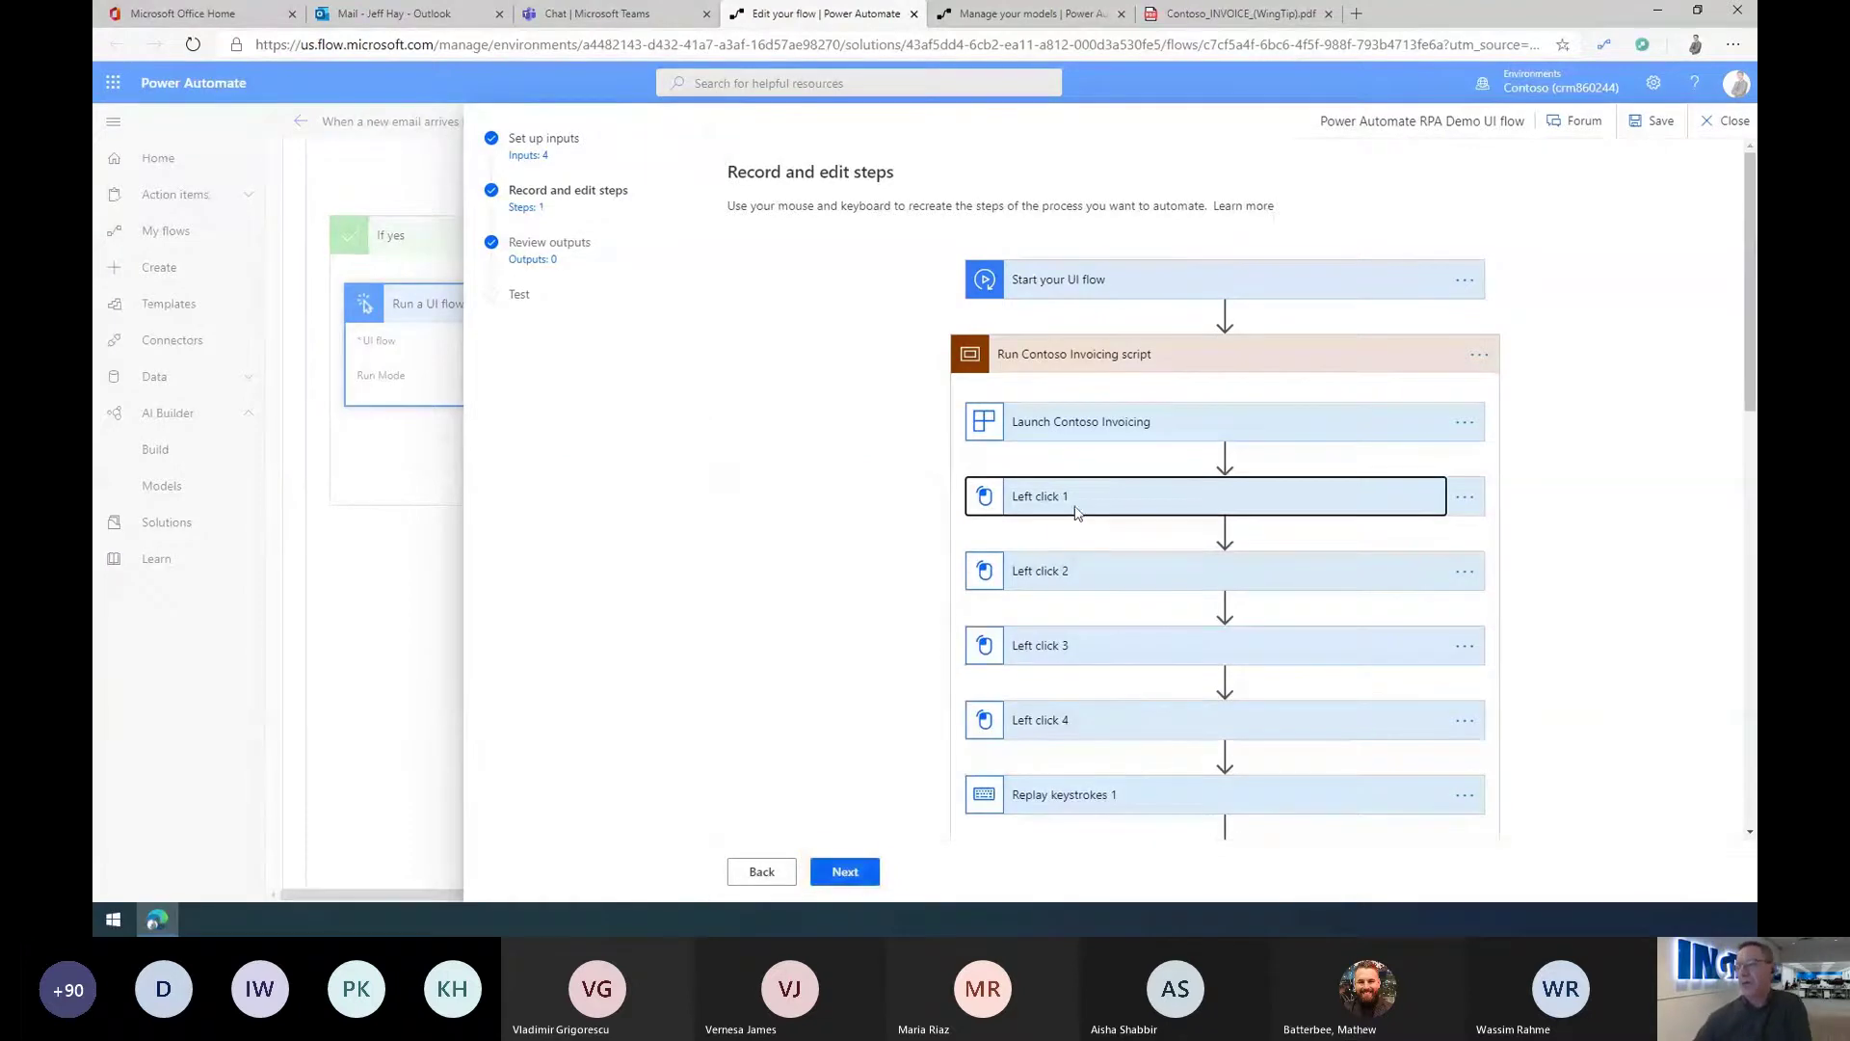
{"action": "left_click", "coordinate": [837, 877]}
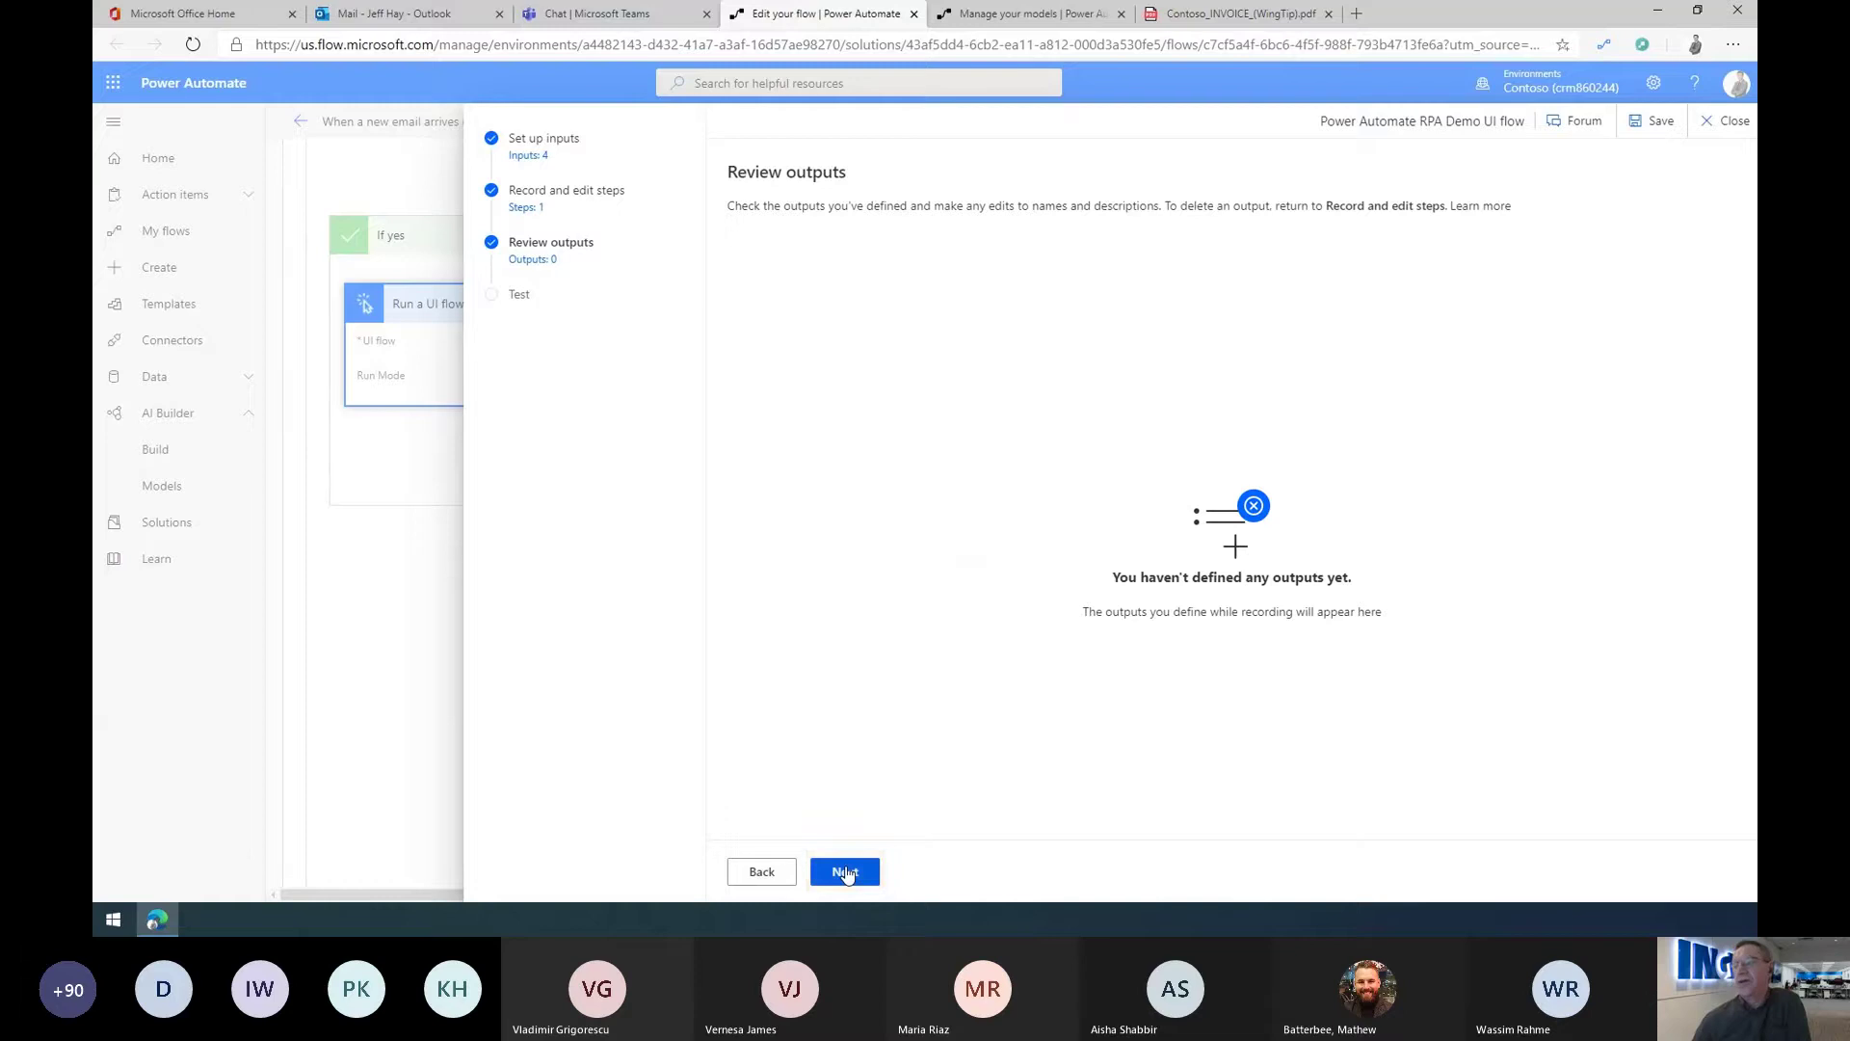
Step: At the Test step, set the test Date to 12/31/2020 and Account to A. Datum
{"action": "left_click", "coordinate": [845, 873]}
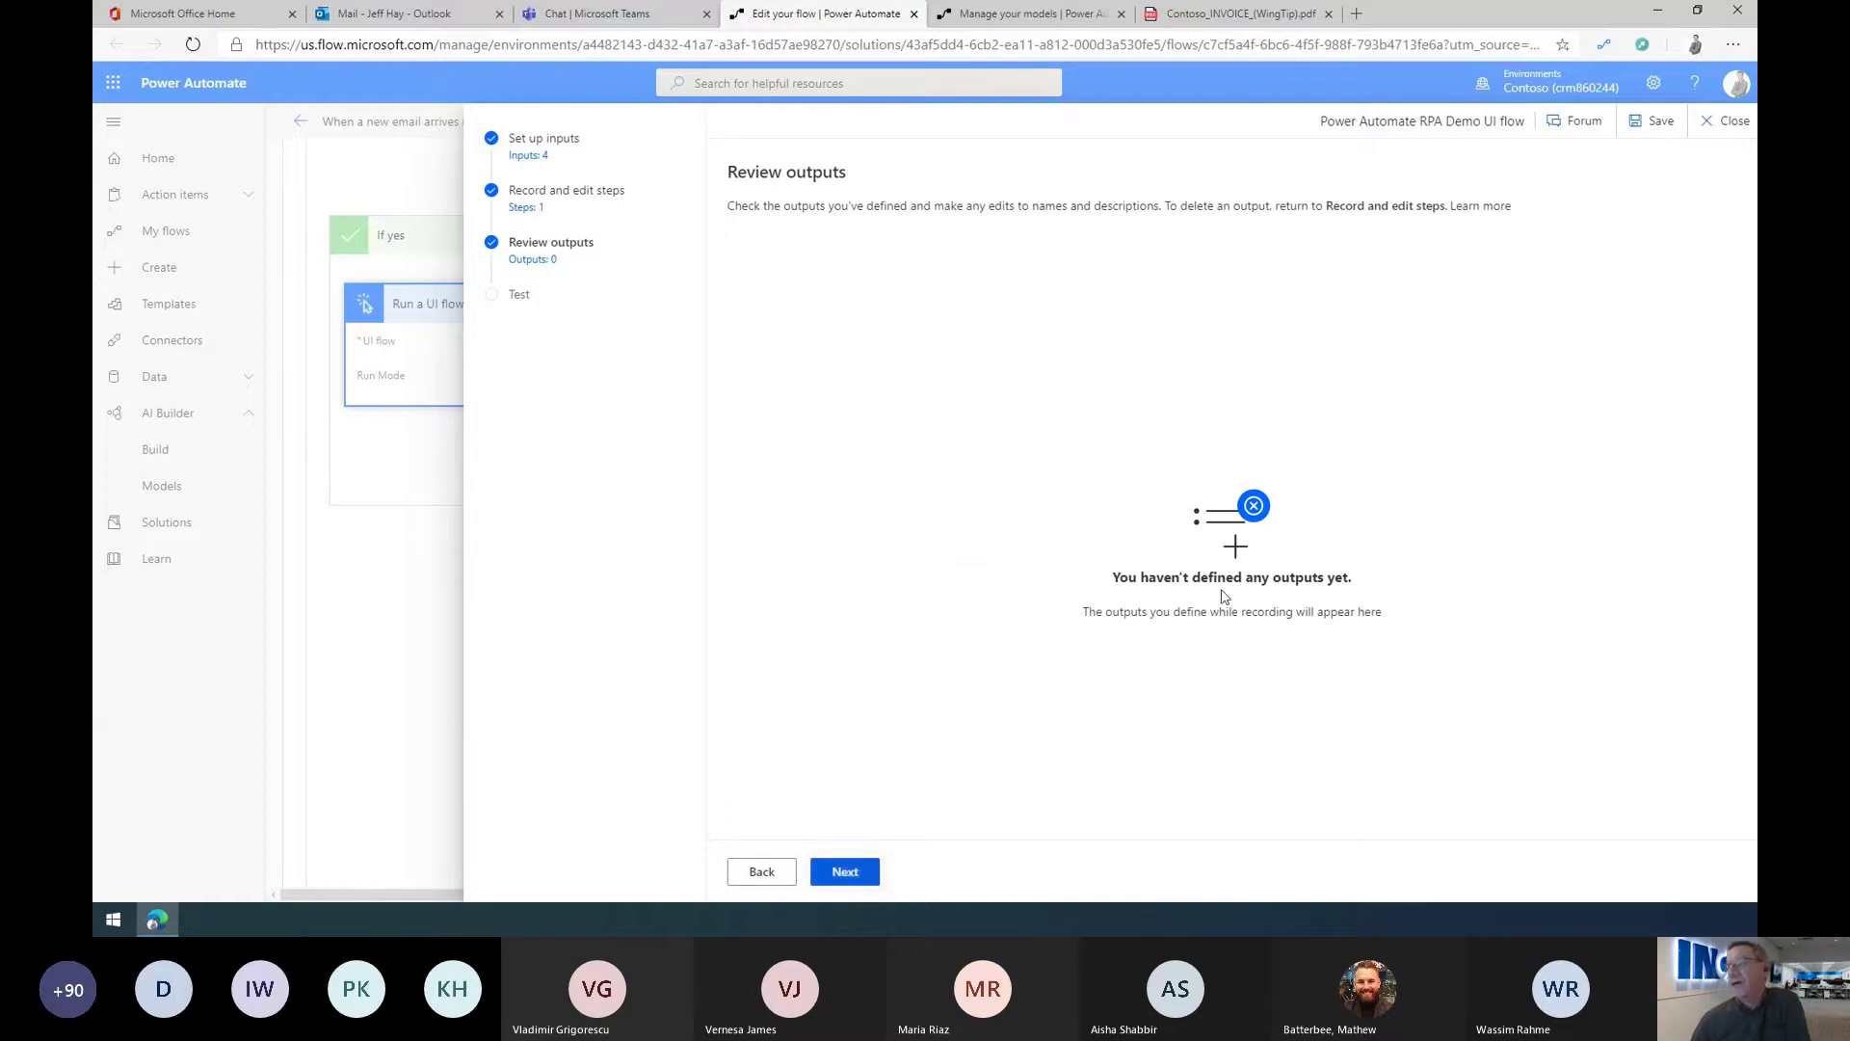
{"action": "left_click", "coordinate": [821, 885]}
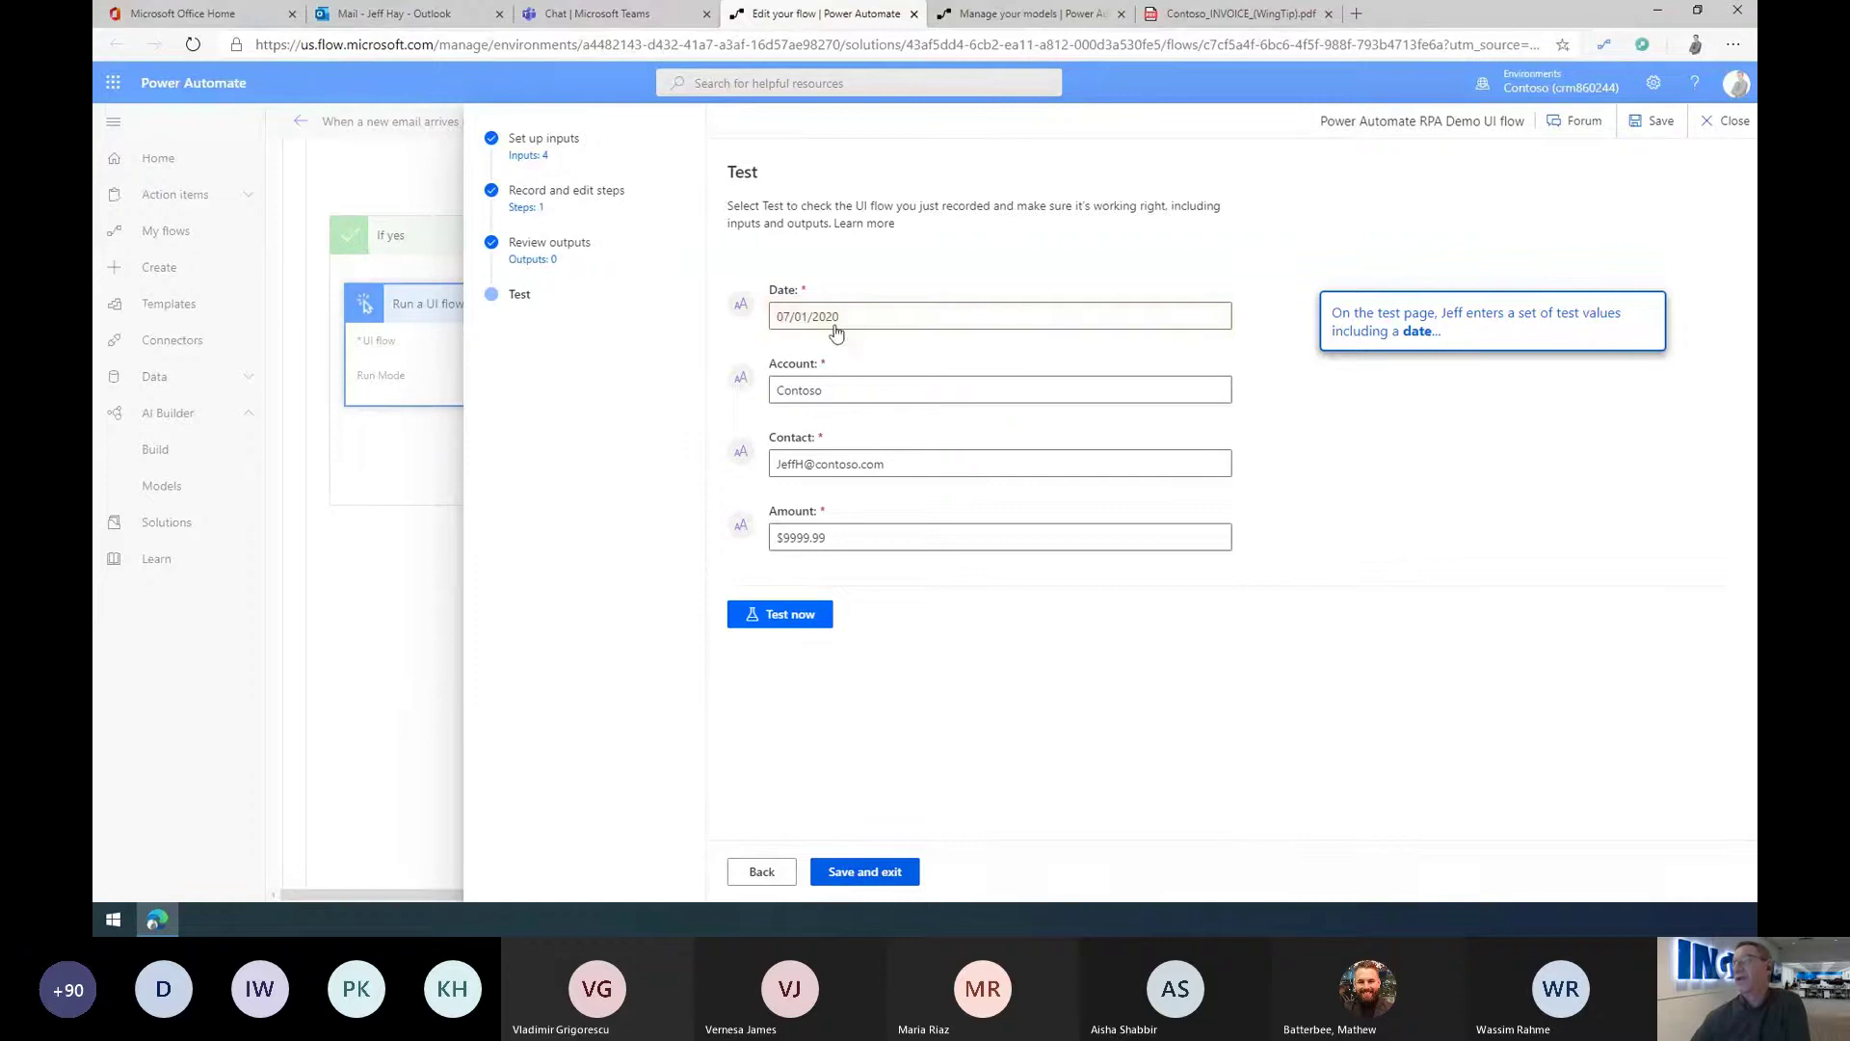
{"action": "left_click", "coordinate": [851, 318]}
{"action": "key", "text": "BackSpace"}
{"action": "key", "text": "BackSpace"}
{"action": "key", "text": "BackSpace"}
{"action": "key", "text": "BackSpace"}
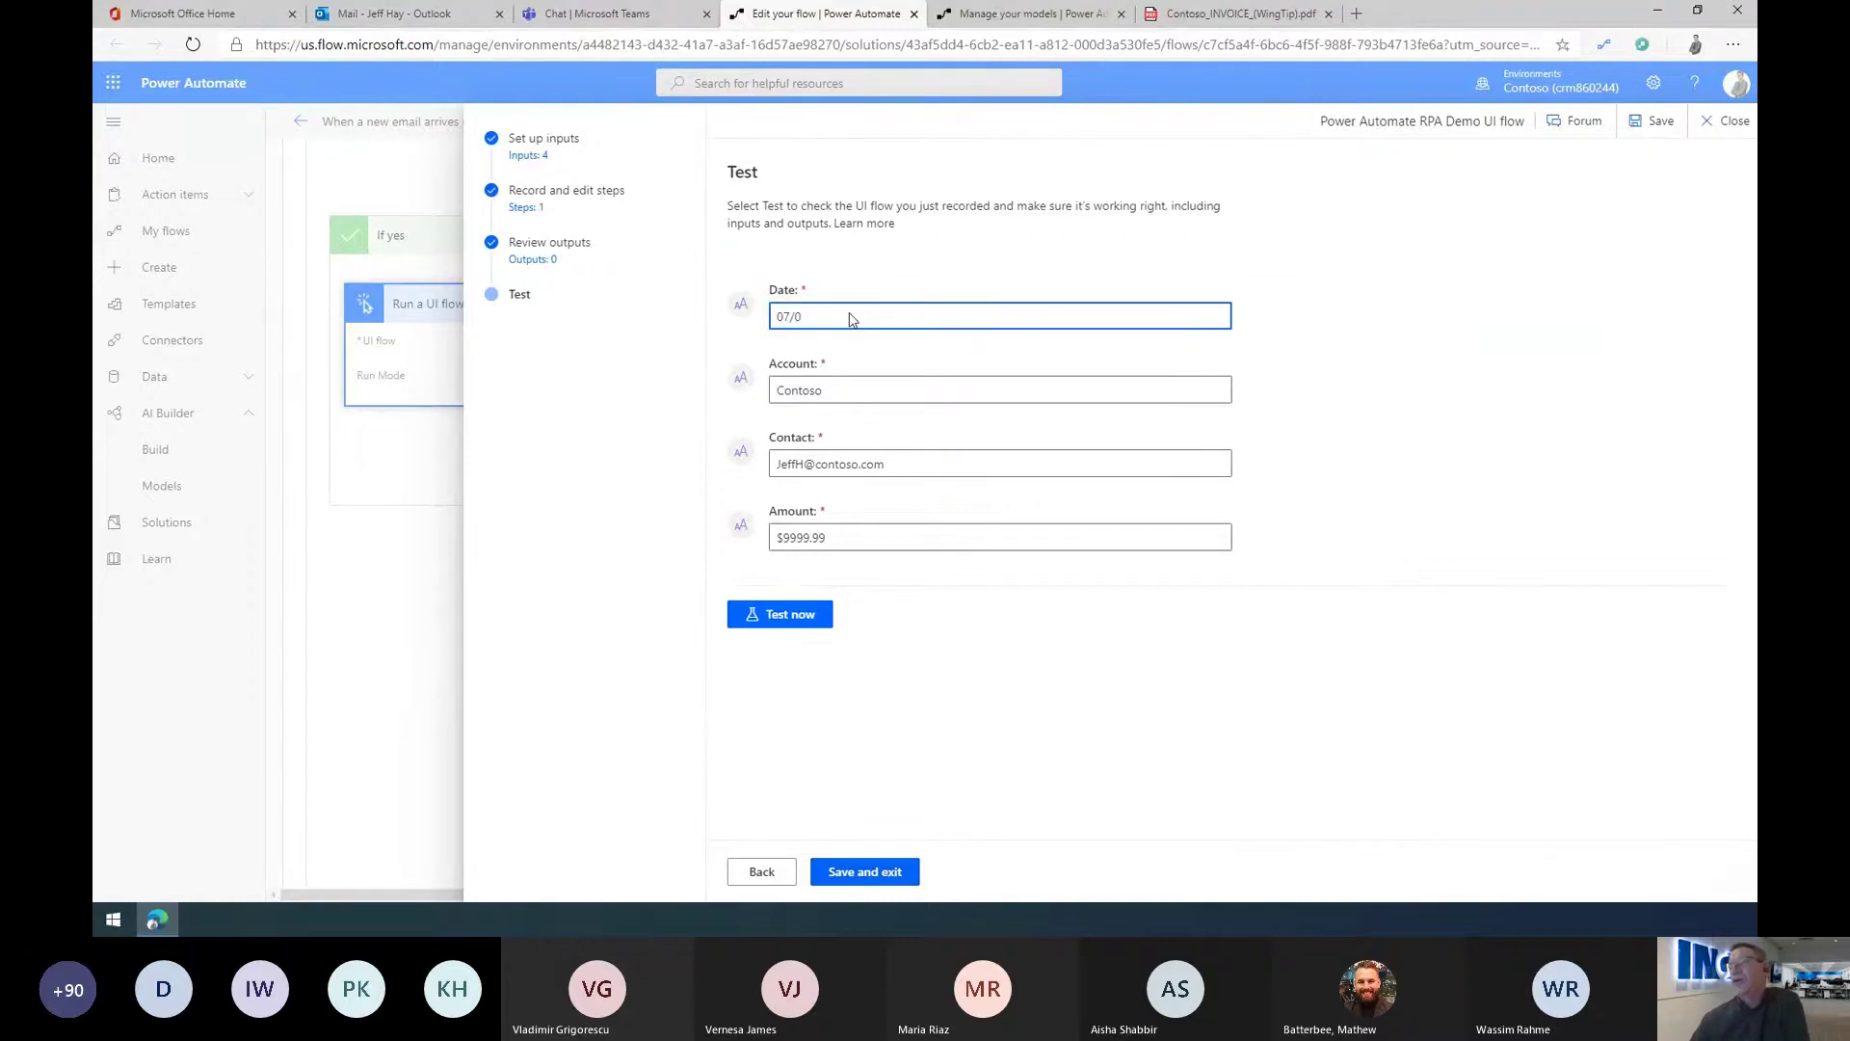
{"action": "type", "text": "12/31/2020"}
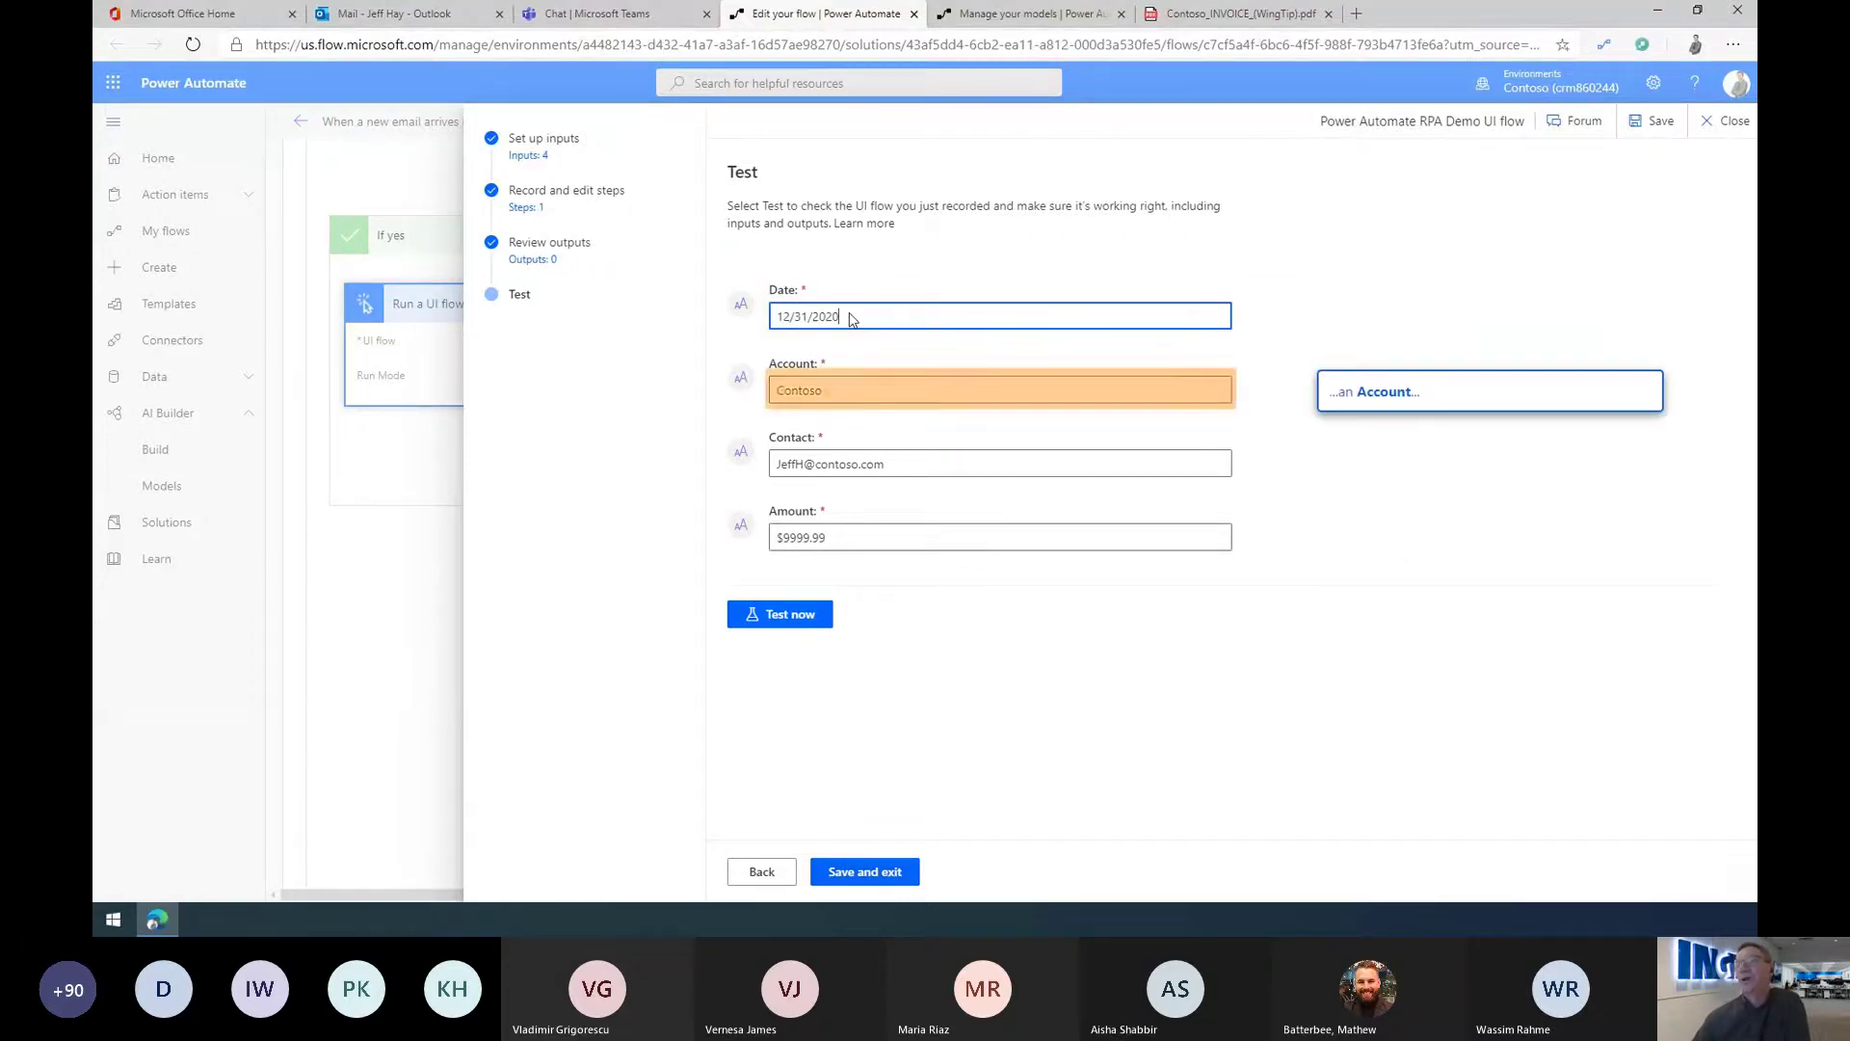
{"action": "left_click", "coordinate": [833, 389]}
{"action": "key", "text": "BackSpace"}
{"action": "key", "text": "BackSpace"}
{"action": "key", "text": "BackSpace"}
{"action": "key", "text": "BackSpace"}
{"action": "key", "text": "BackSpace"}
{"action": "key", "text": "BackSpace"}
{"action": "key", "text": "BackSpace"}
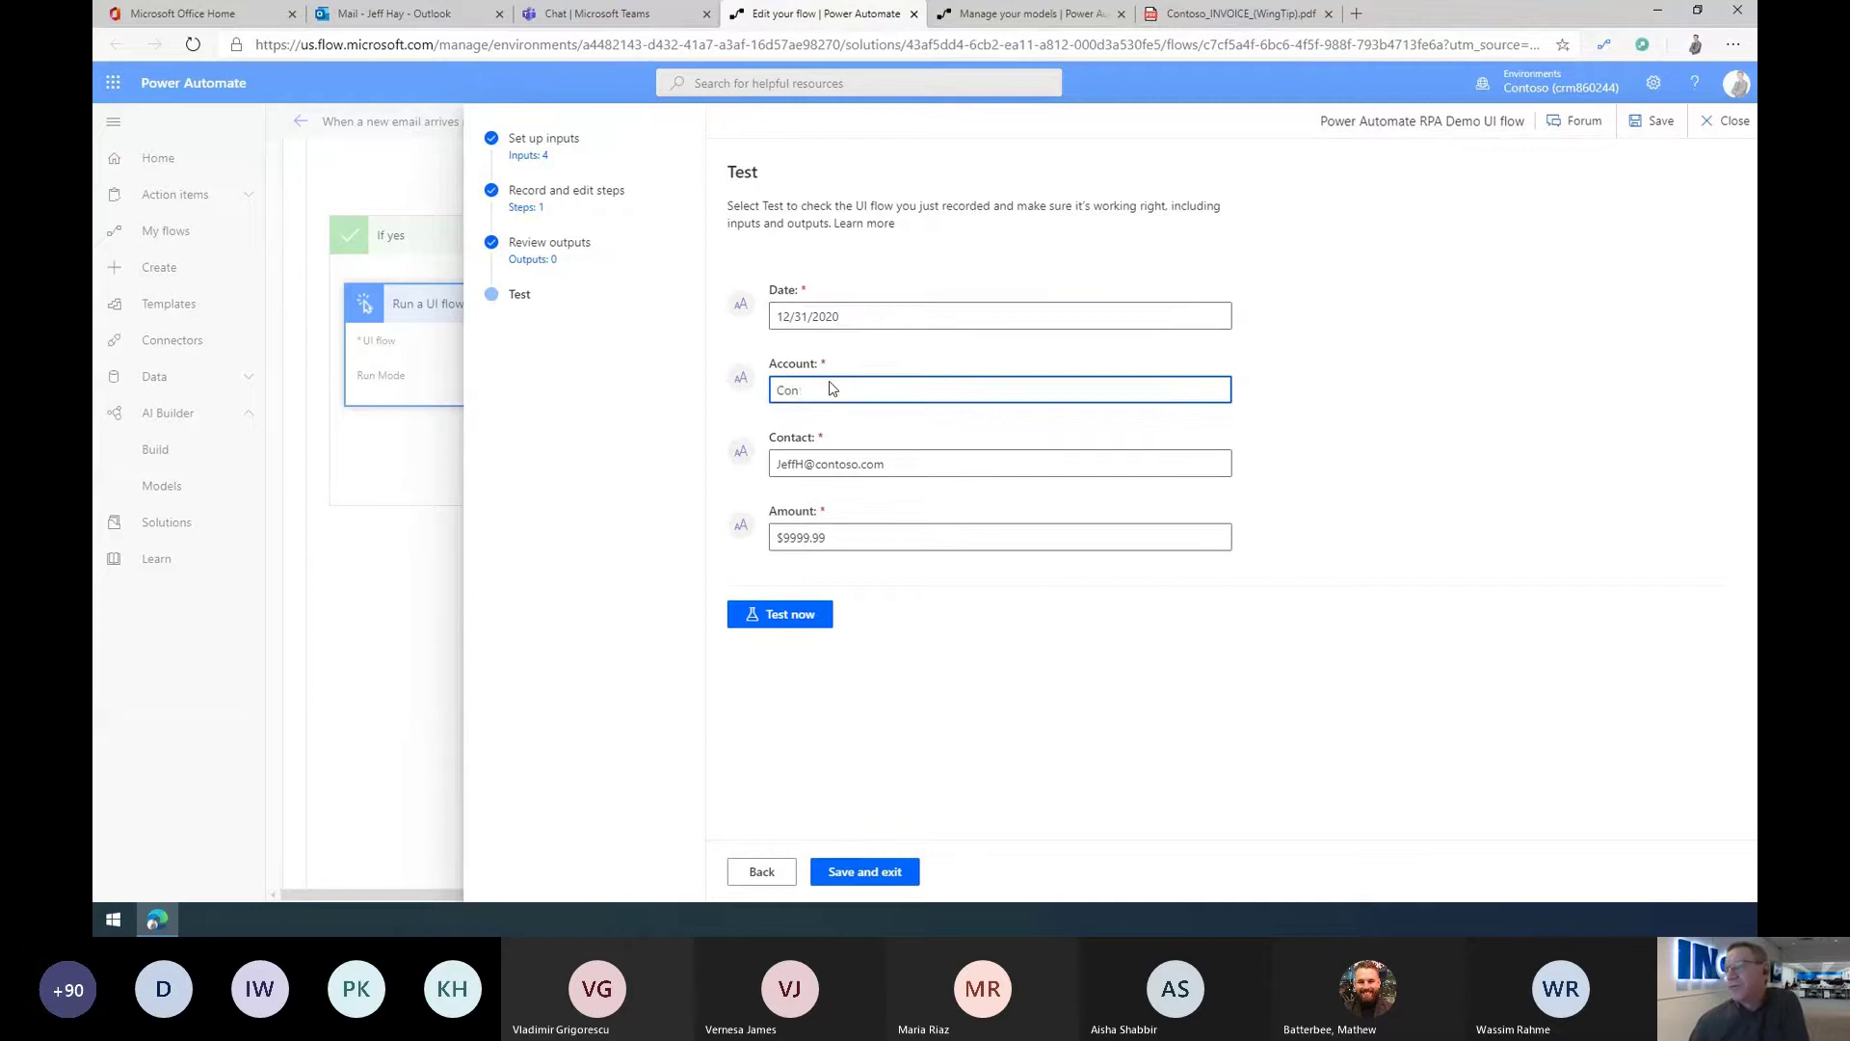
{"action": "type", "text": "A. Datum"}
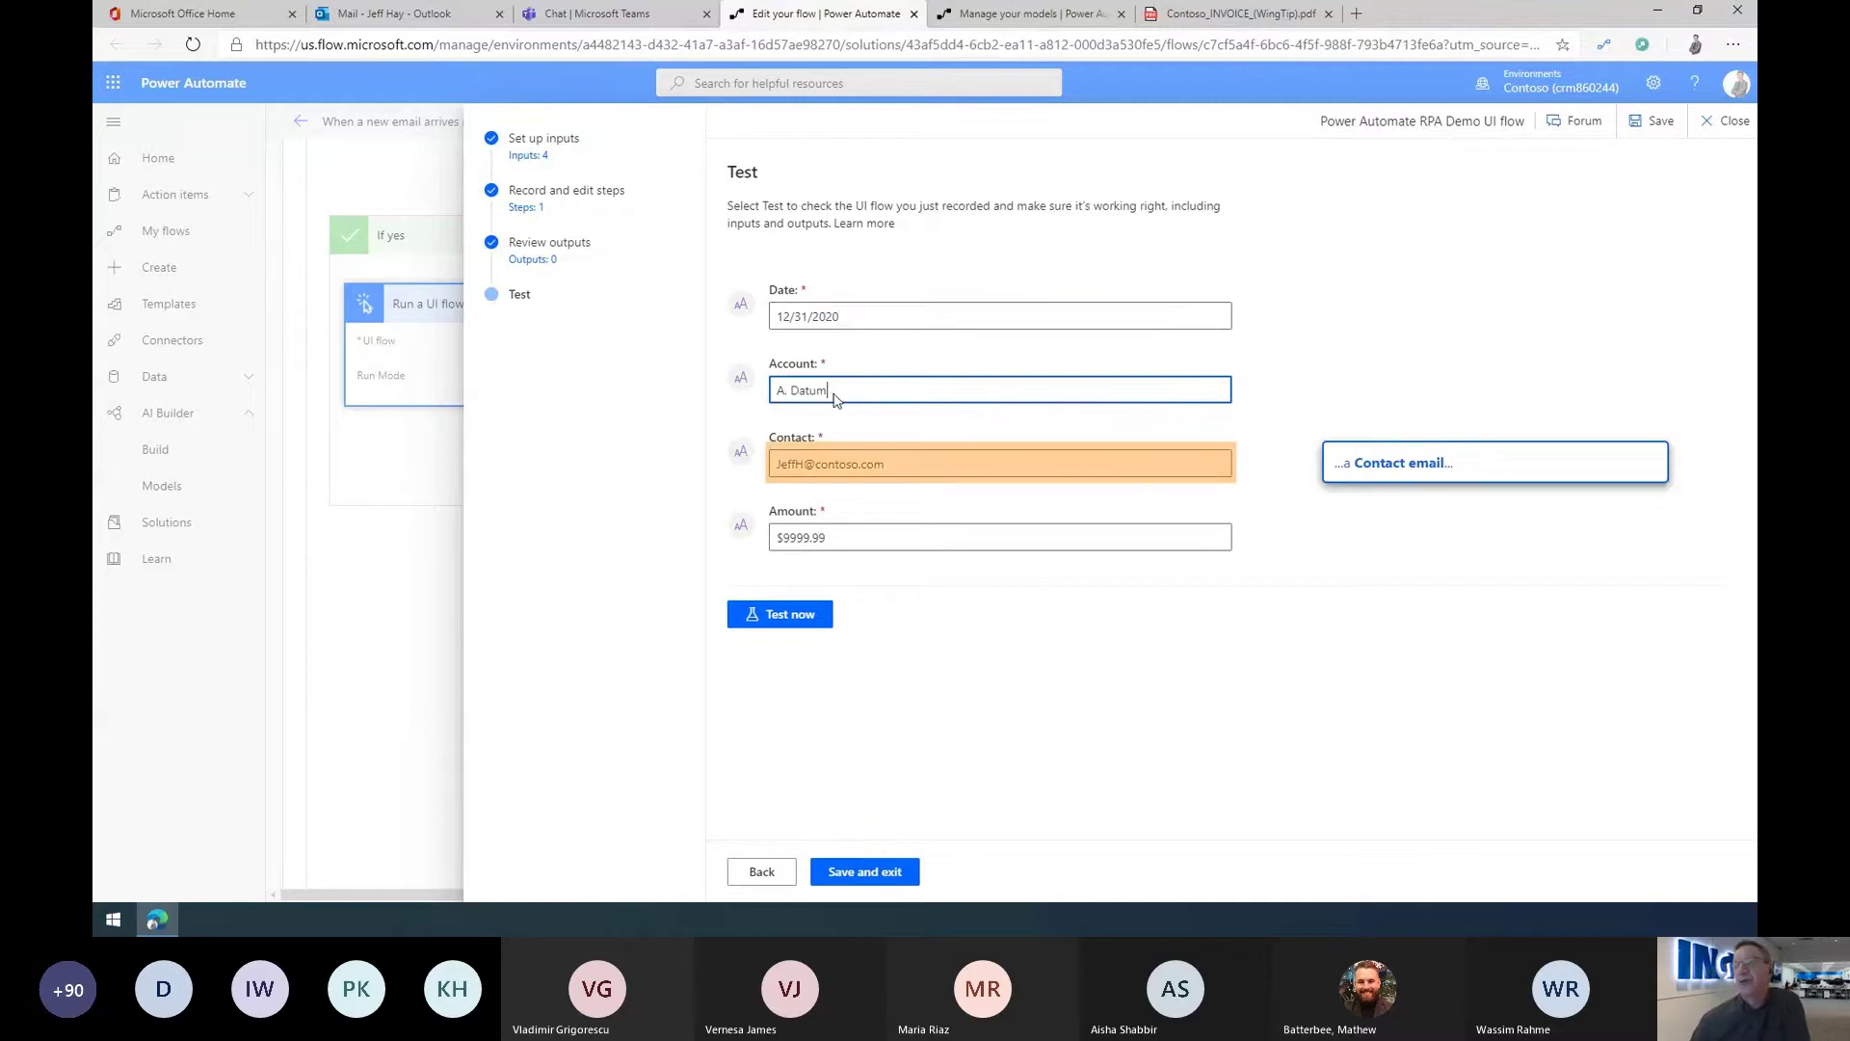
Step: Set the test Contact to the A. Datum invoicing e-mail and Amount to $1,000,000.00
{"action": "left_click", "coordinate": [821, 465]}
{"action": "key", "text": "BackSpace"}
{"action": "key", "text": "BackSpace"}
{"action": "key", "text": "BackSpace"}
{"action": "key", "text": "BackSpace"}
{"action": "key", "text": "BackSpace"}
{"action": "key", "text": "BackSpace"}
{"action": "key", "text": "BackSpace"}
{"action": "key", "text": "BackSpace"}
{"action": "key", "text": "BackSpace"}
{"action": "key", "text": "BackSpace"}
{"action": "key", "text": "BackSpace"}
{"action": "key", "text": "BackSpace"}
{"action": "key", "text": "BackSpace"}
{"action": "key", "text": "BackSpace"}
{"action": "key", "text": "BackSpace"}
{"action": "key", "text": "BackSpace"}
{"action": "key", "text": "BackSpace"}
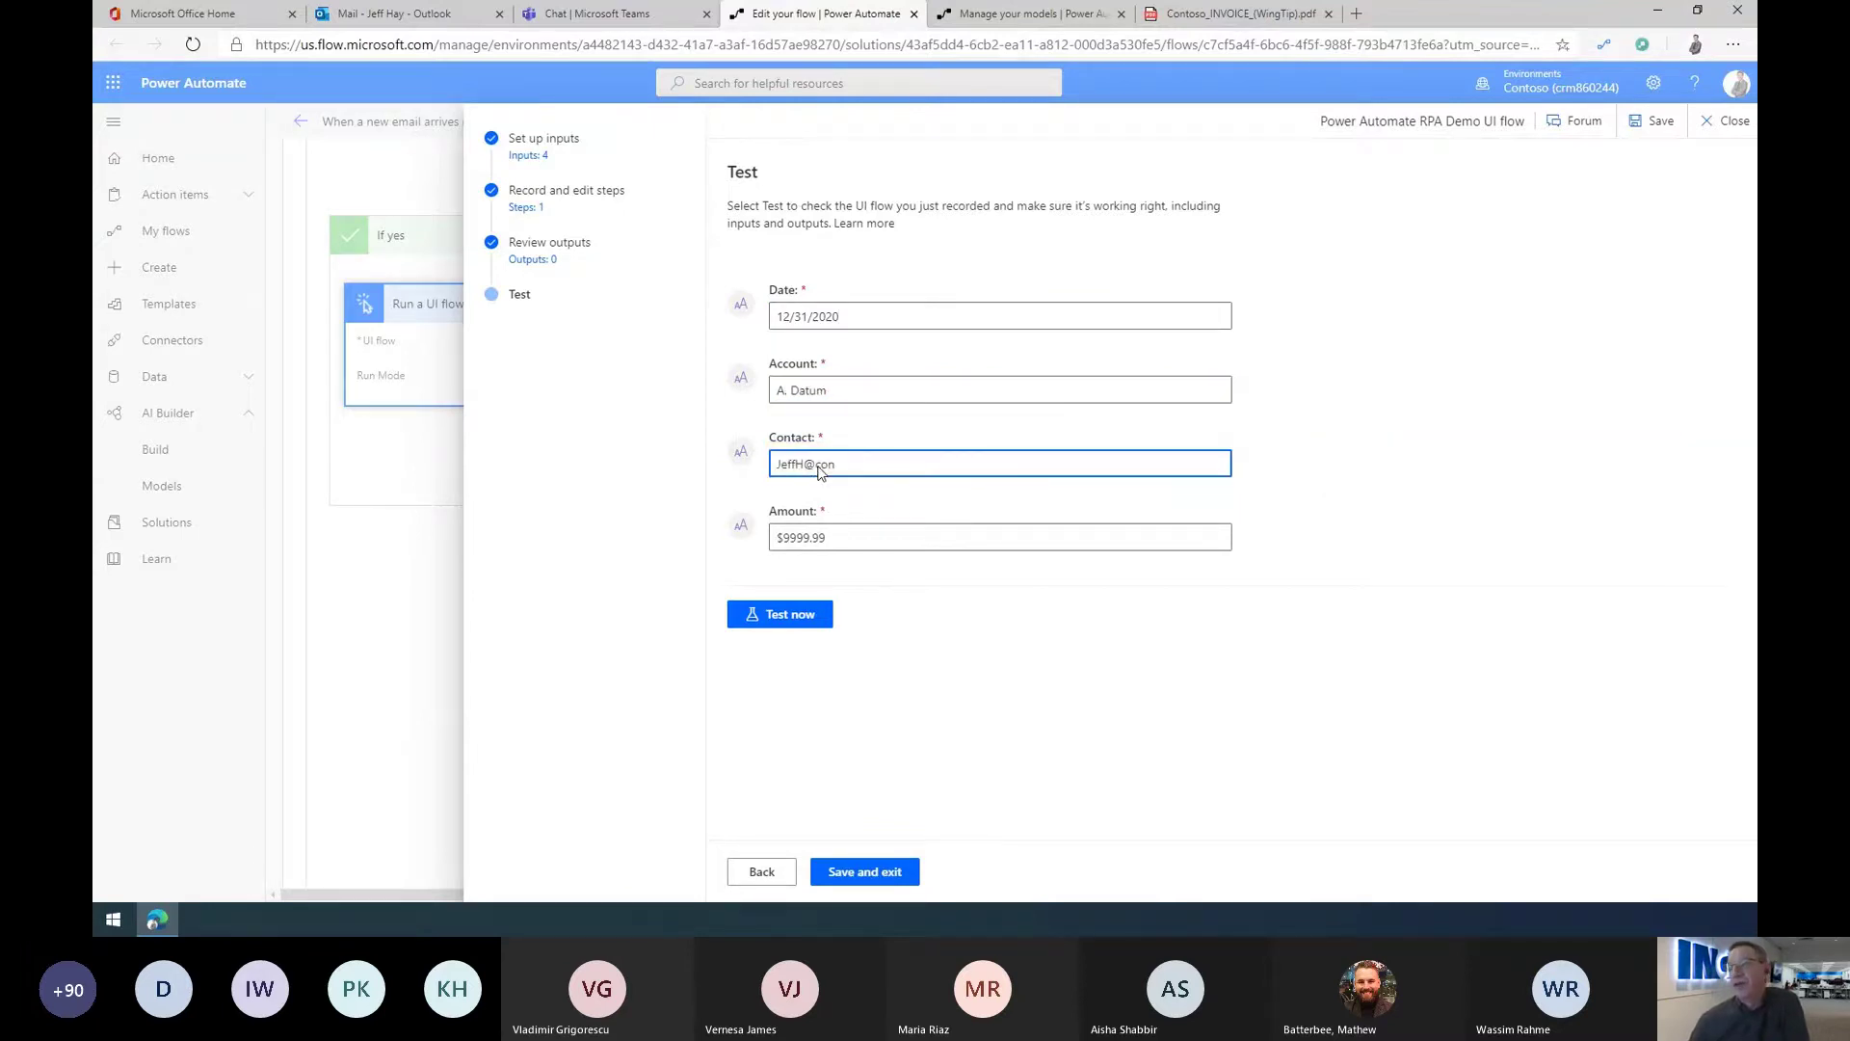
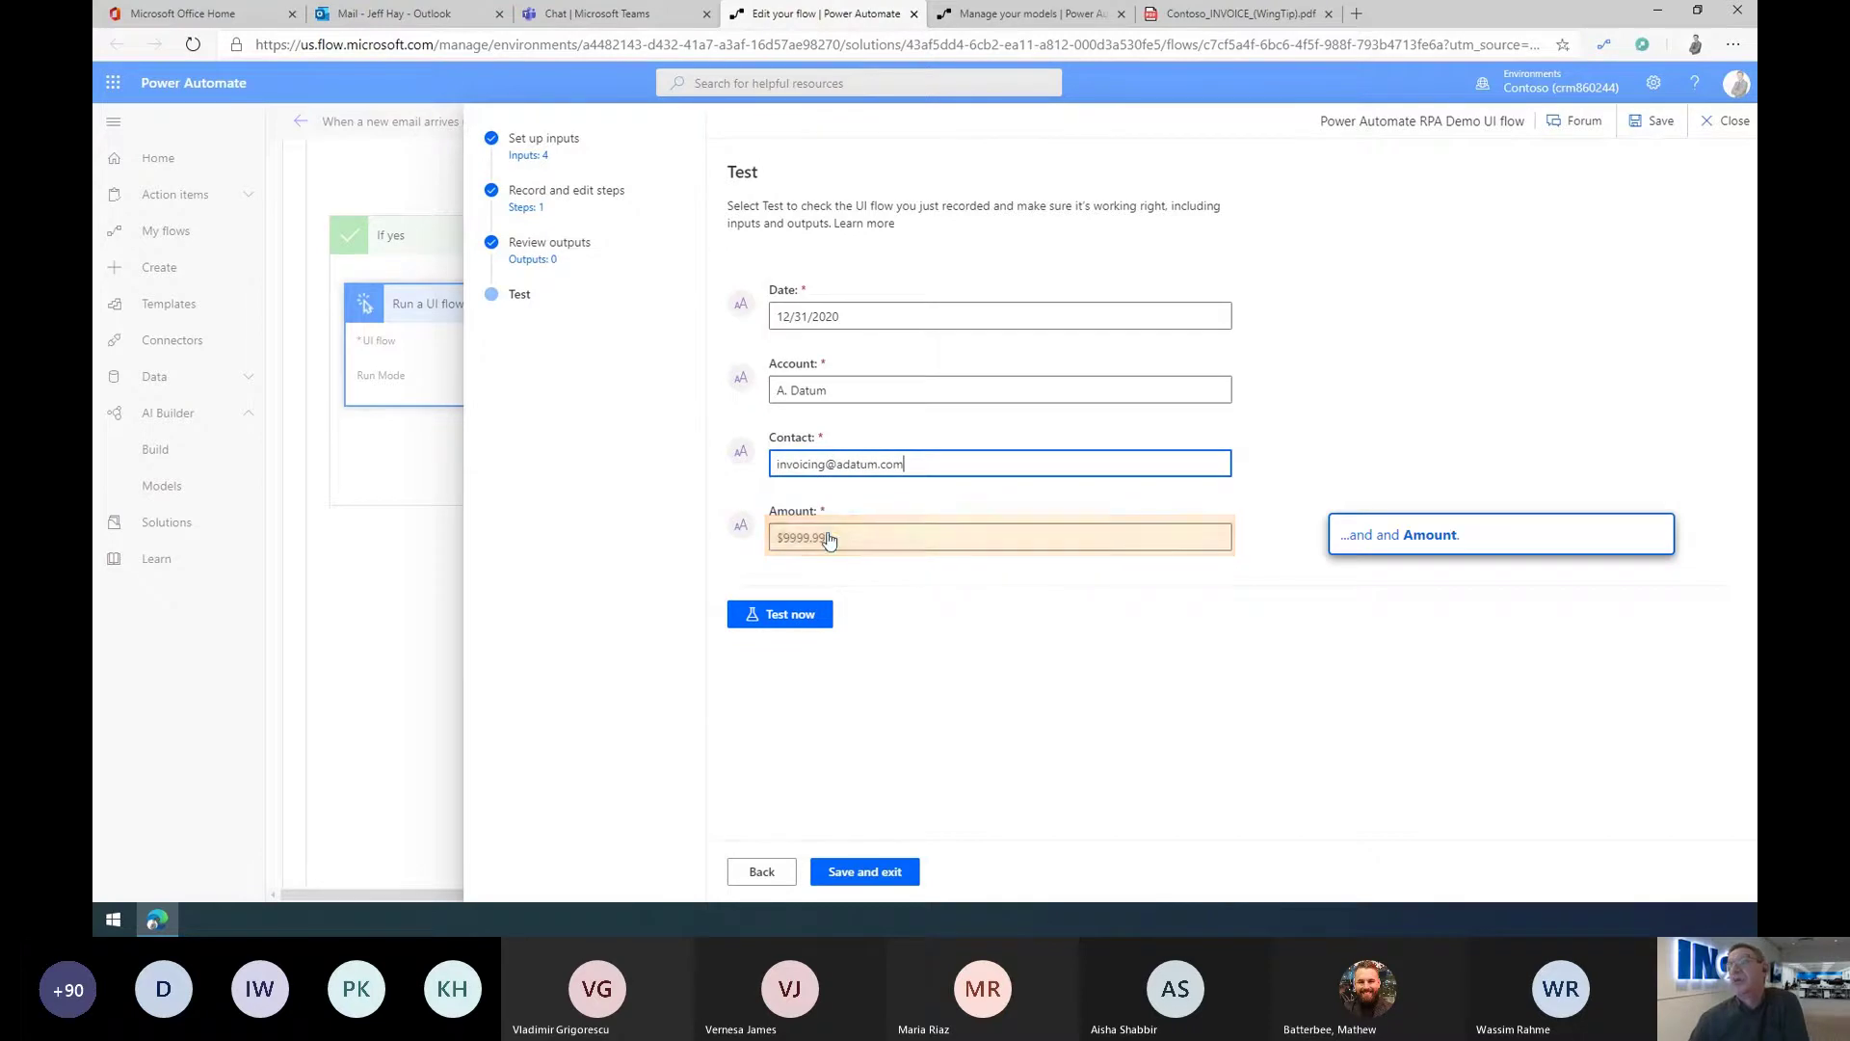
{"action": "left_click", "coordinate": [826, 536]}
{"action": "key", "text": "BackSpace"}
{"action": "key", "text": "BackSpace"}
{"action": "key", "text": "BackSpace"}
{"action": "key", "text": "BackSpace"}
{"action": "key", "text": "BackSpace"}
{"action": "key", "text": "BackSpace"}
{"action": "key", "text": "BackSpace"}
{"action": "key", "text": "BackSpace"}
{"action": "type", "text": "$1.000,000"}
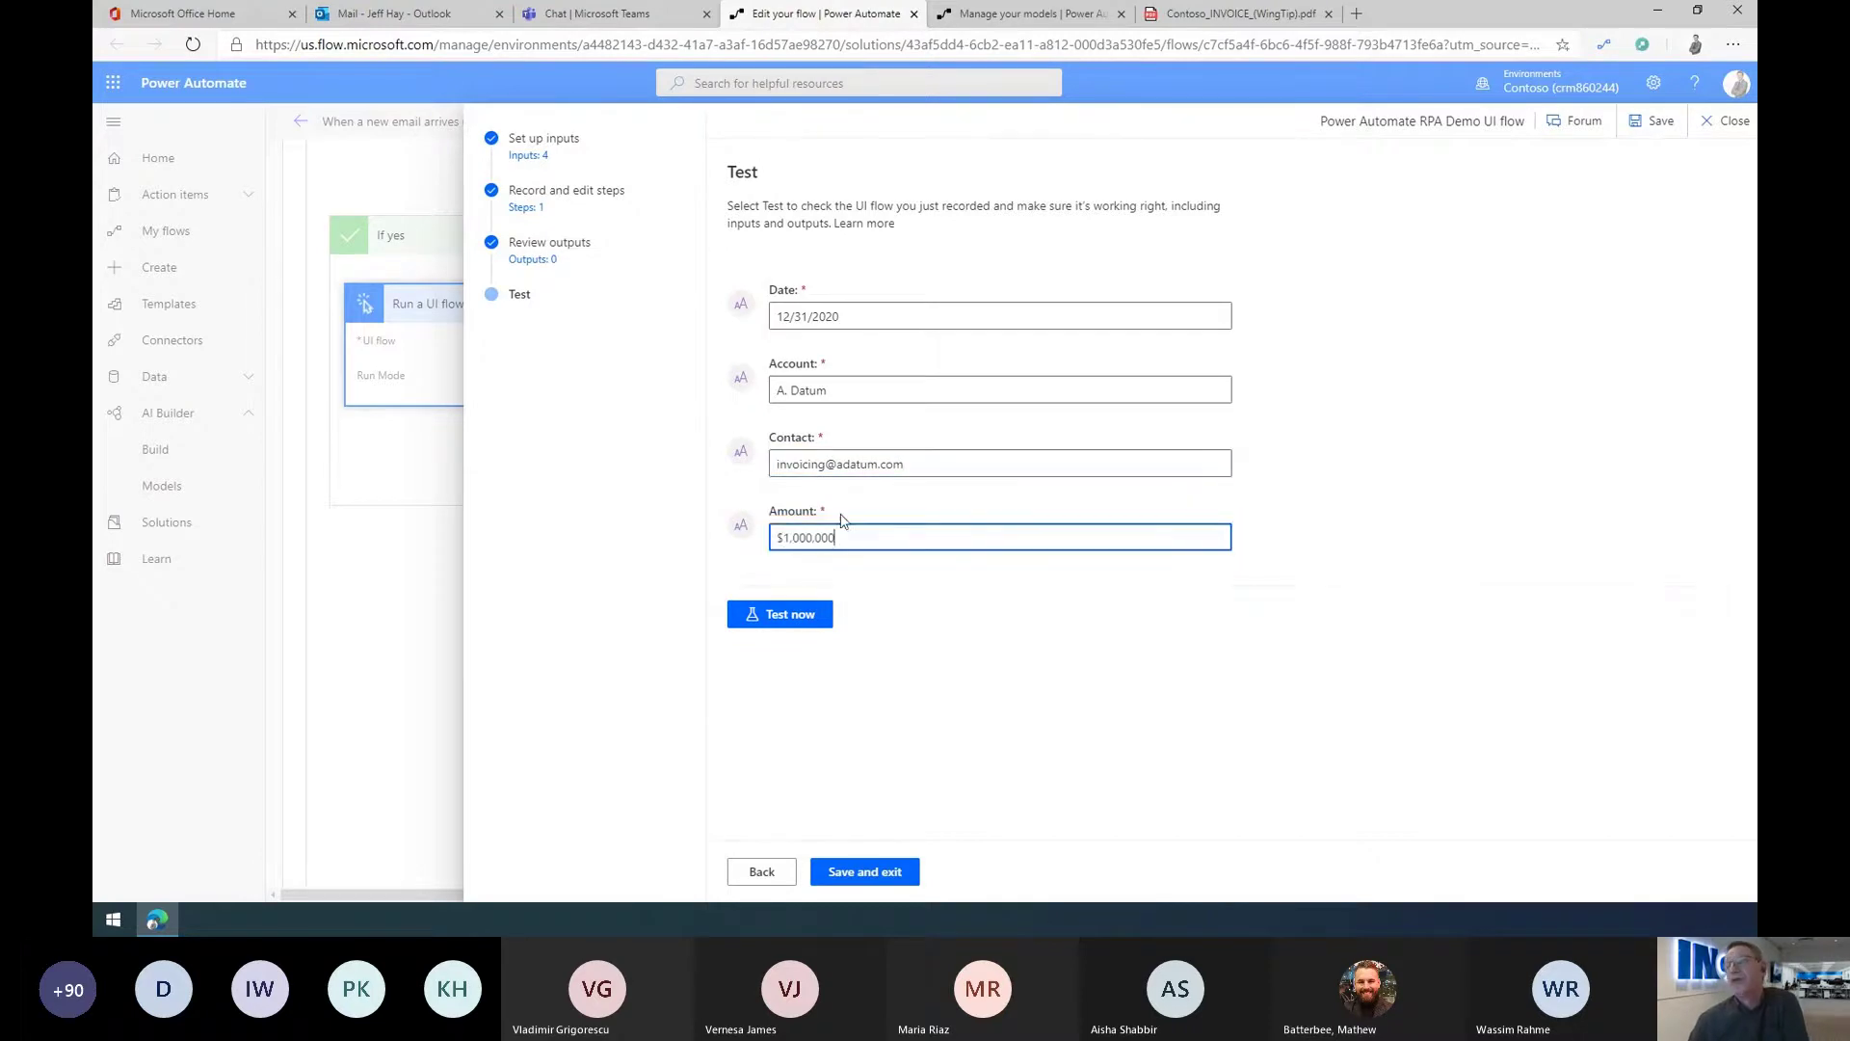
{"action": "type", "text": ".00"}
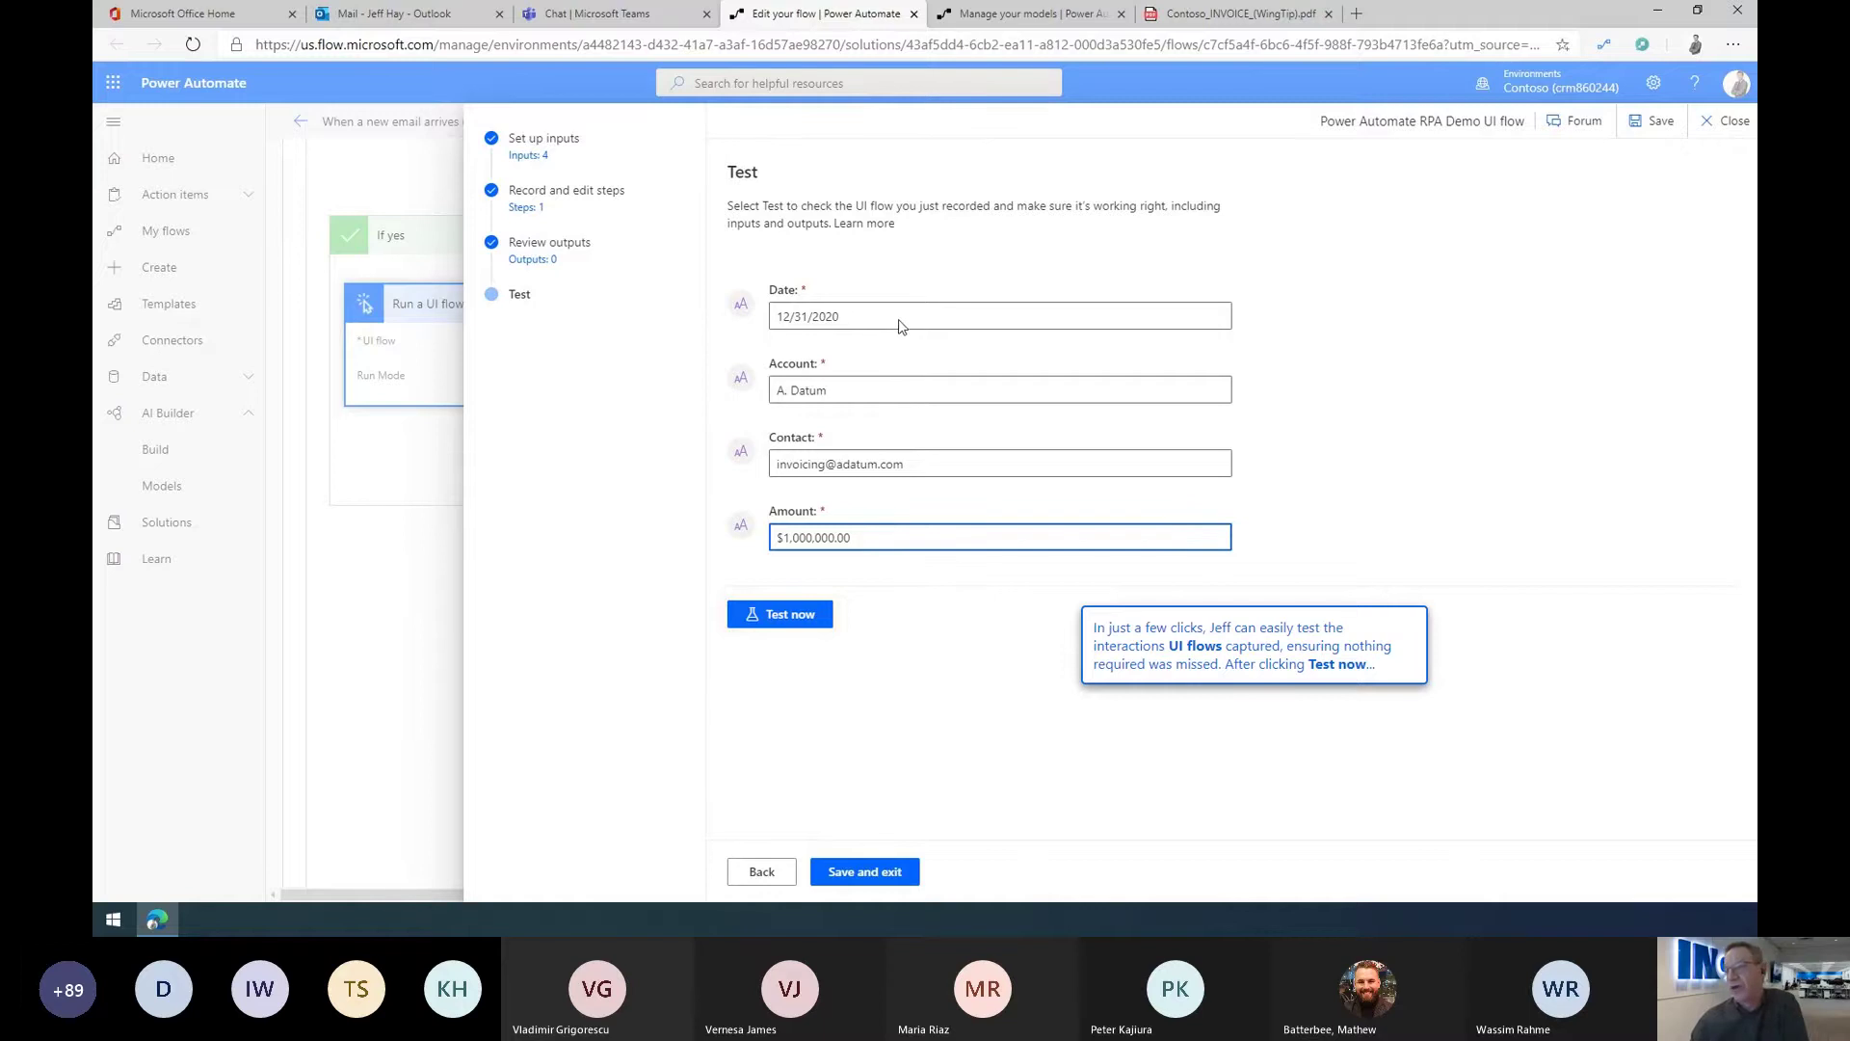
Step: Run the UI flow test with the A. Datum inputs and check the successful result
{"action": "left_click", "coordinate": [790, 617]}
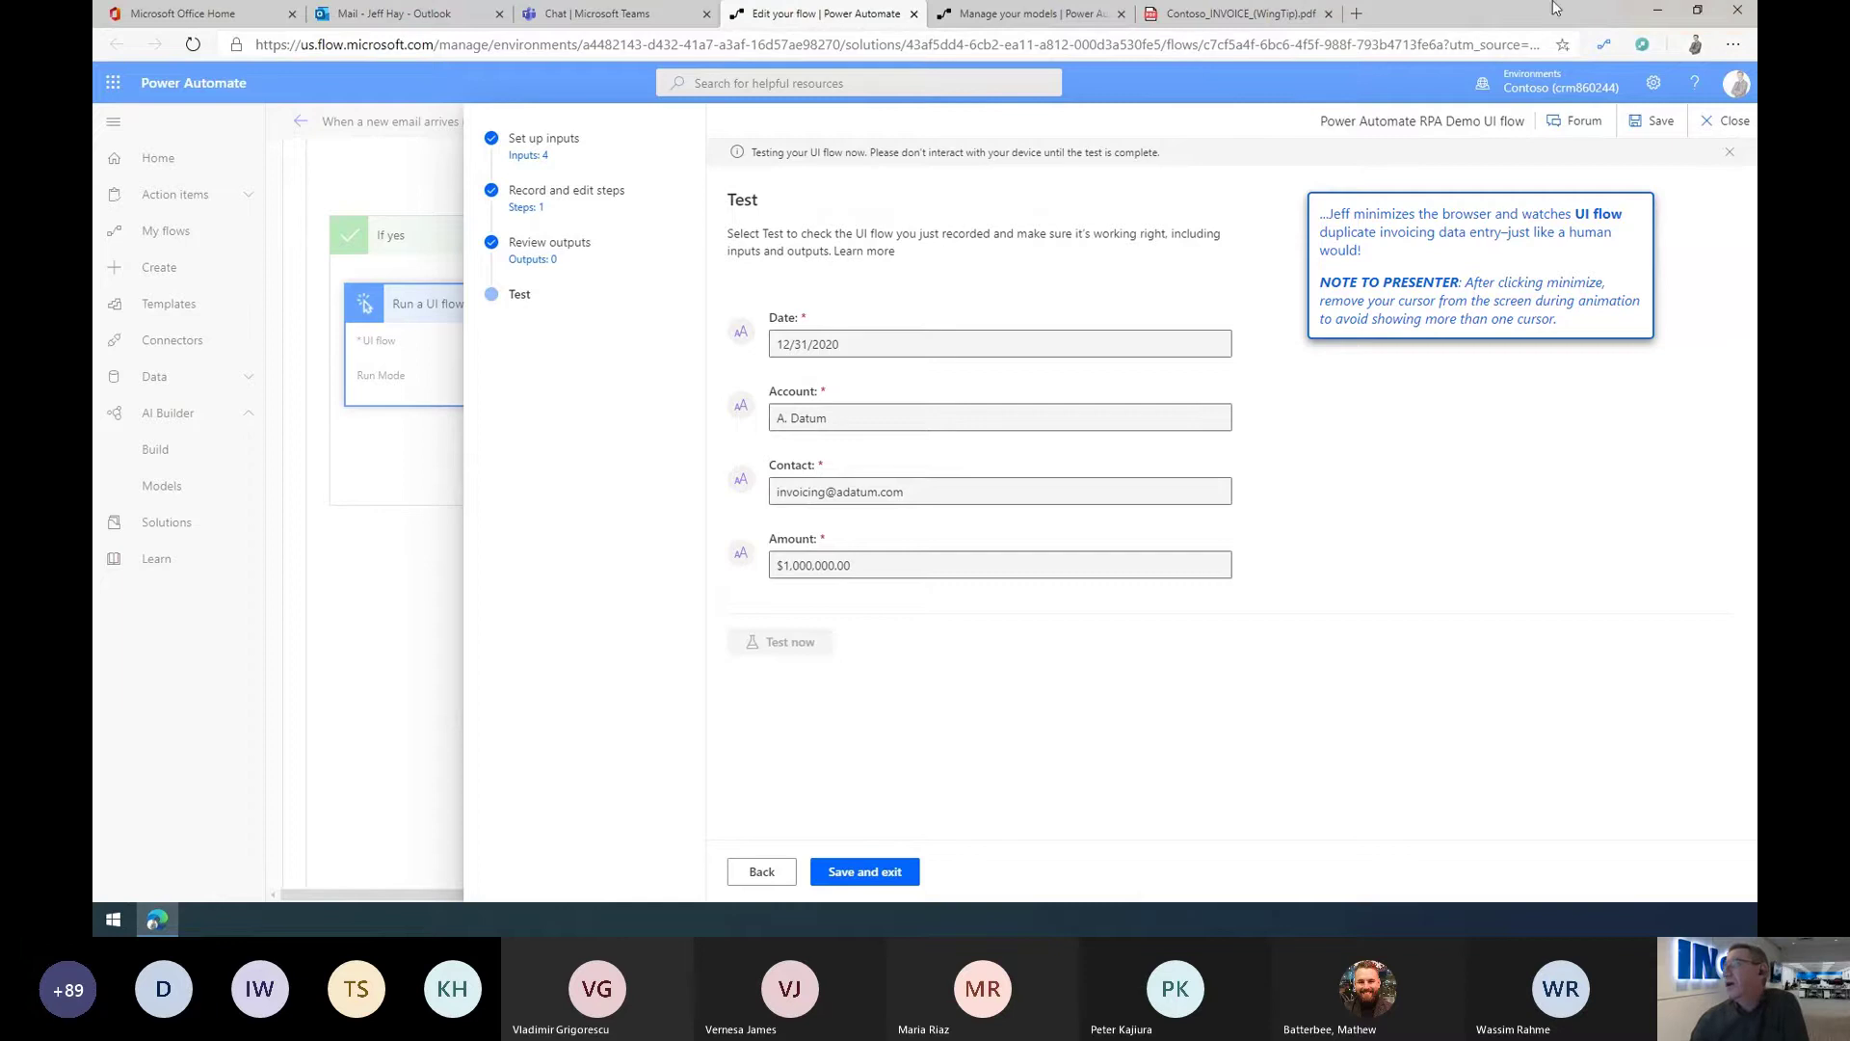
{"action": "left_click", "coordinate": [1660, 19]}
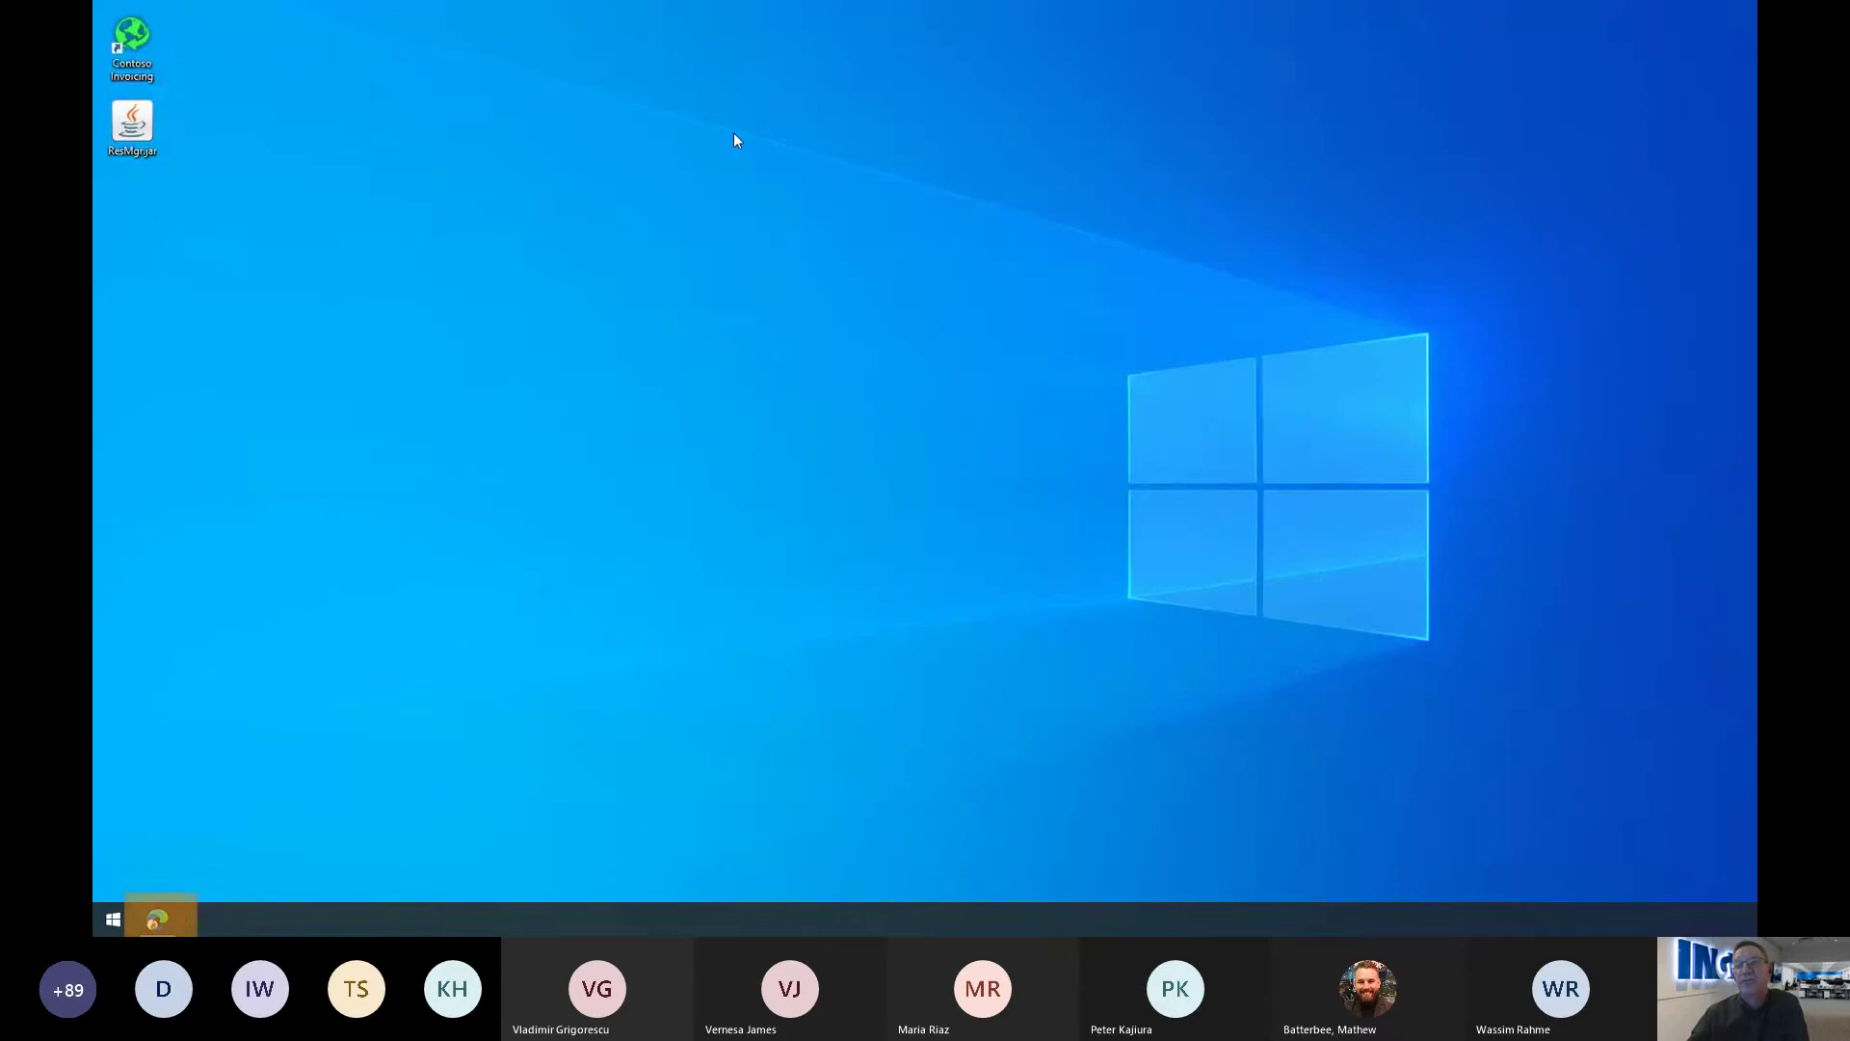
{"action": "left_click", "coordinate": [159, 916]}
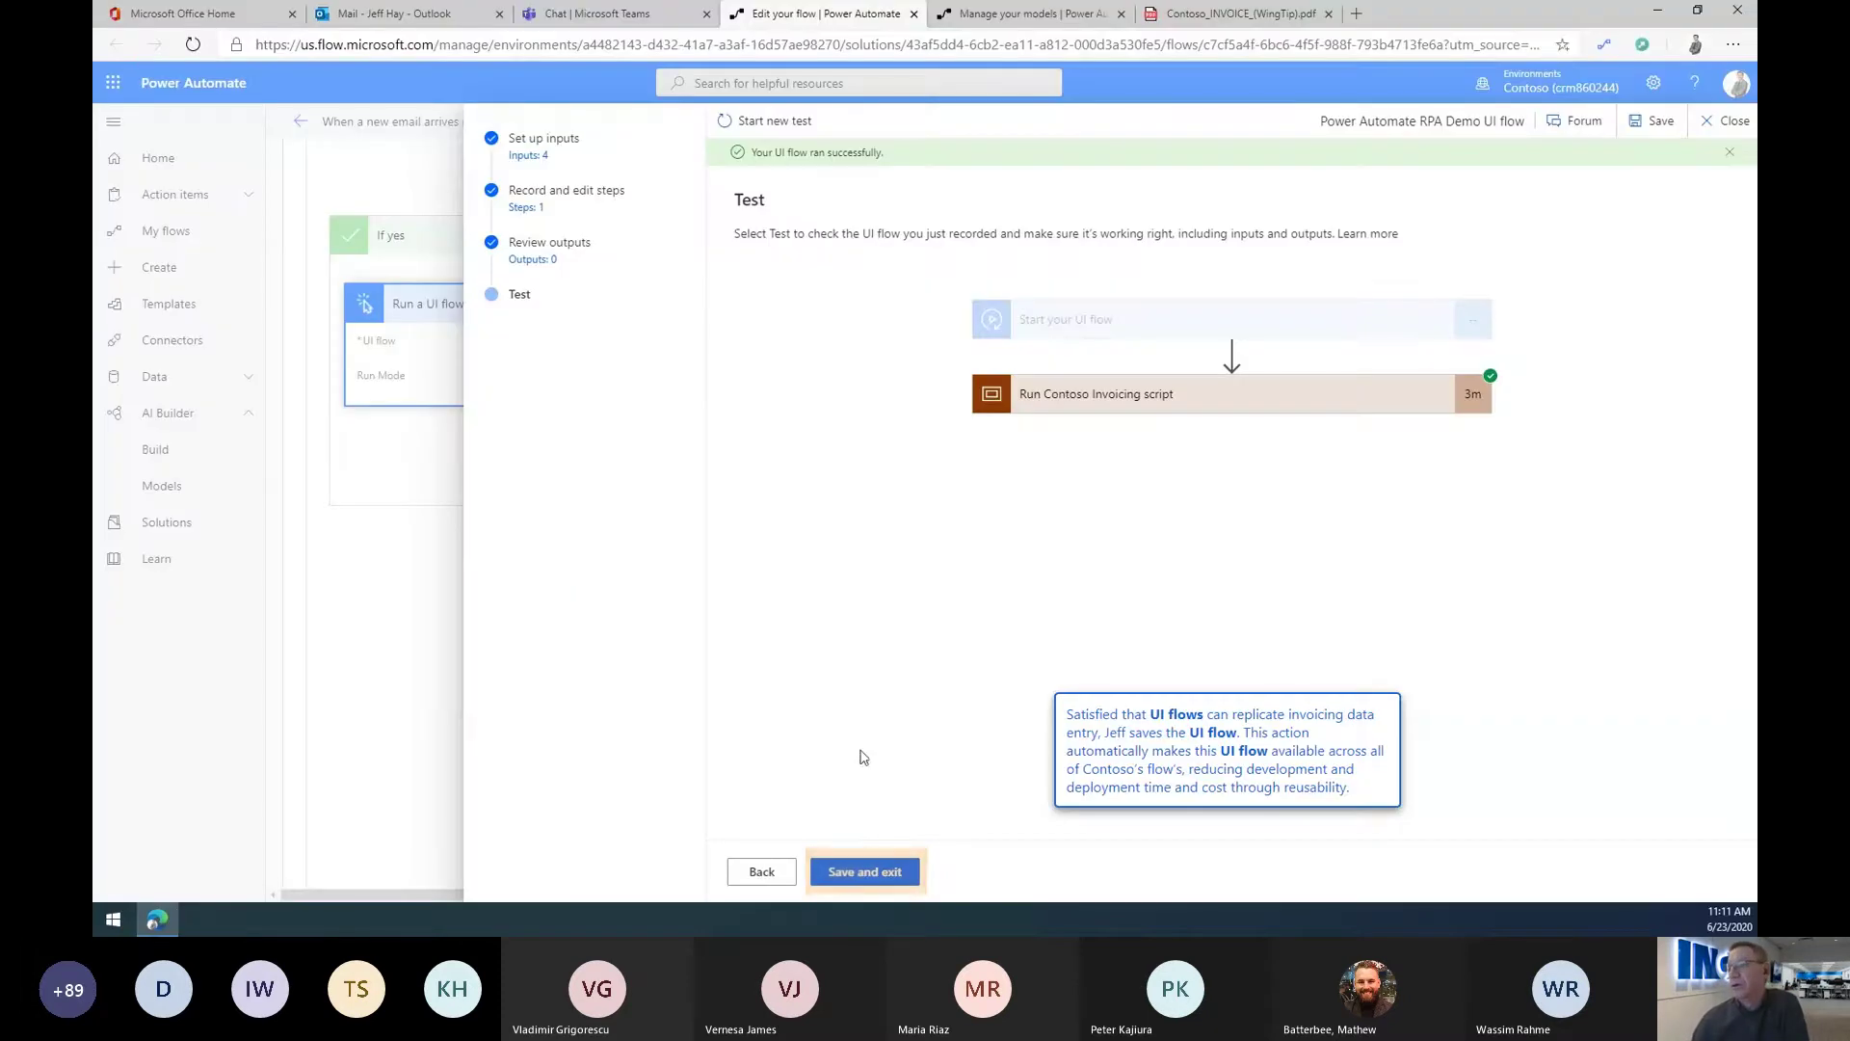
Step: Save the tested UI flow, set the action's run mode to attended, and map Date to Due Date
{"action": "left_click", "coordinate": [870, 871]}
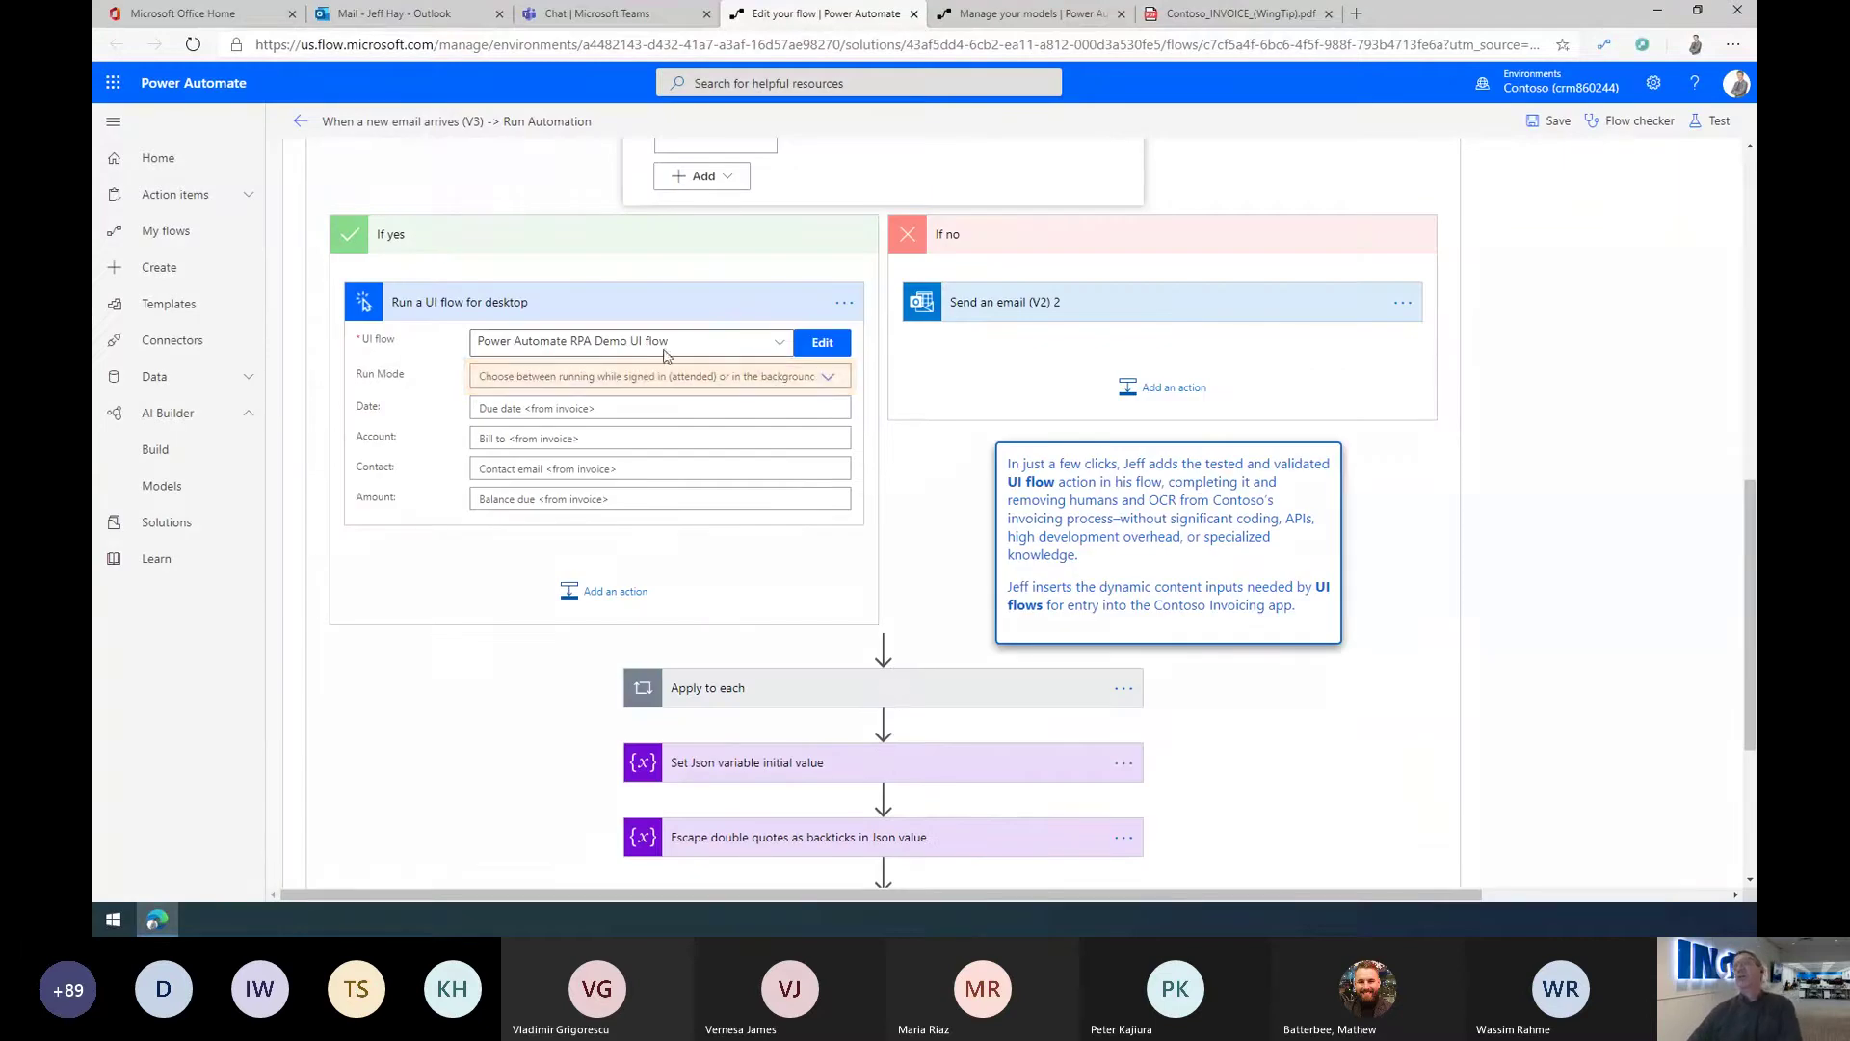
{"action": "left_click", "coordinate": [578, 379]}
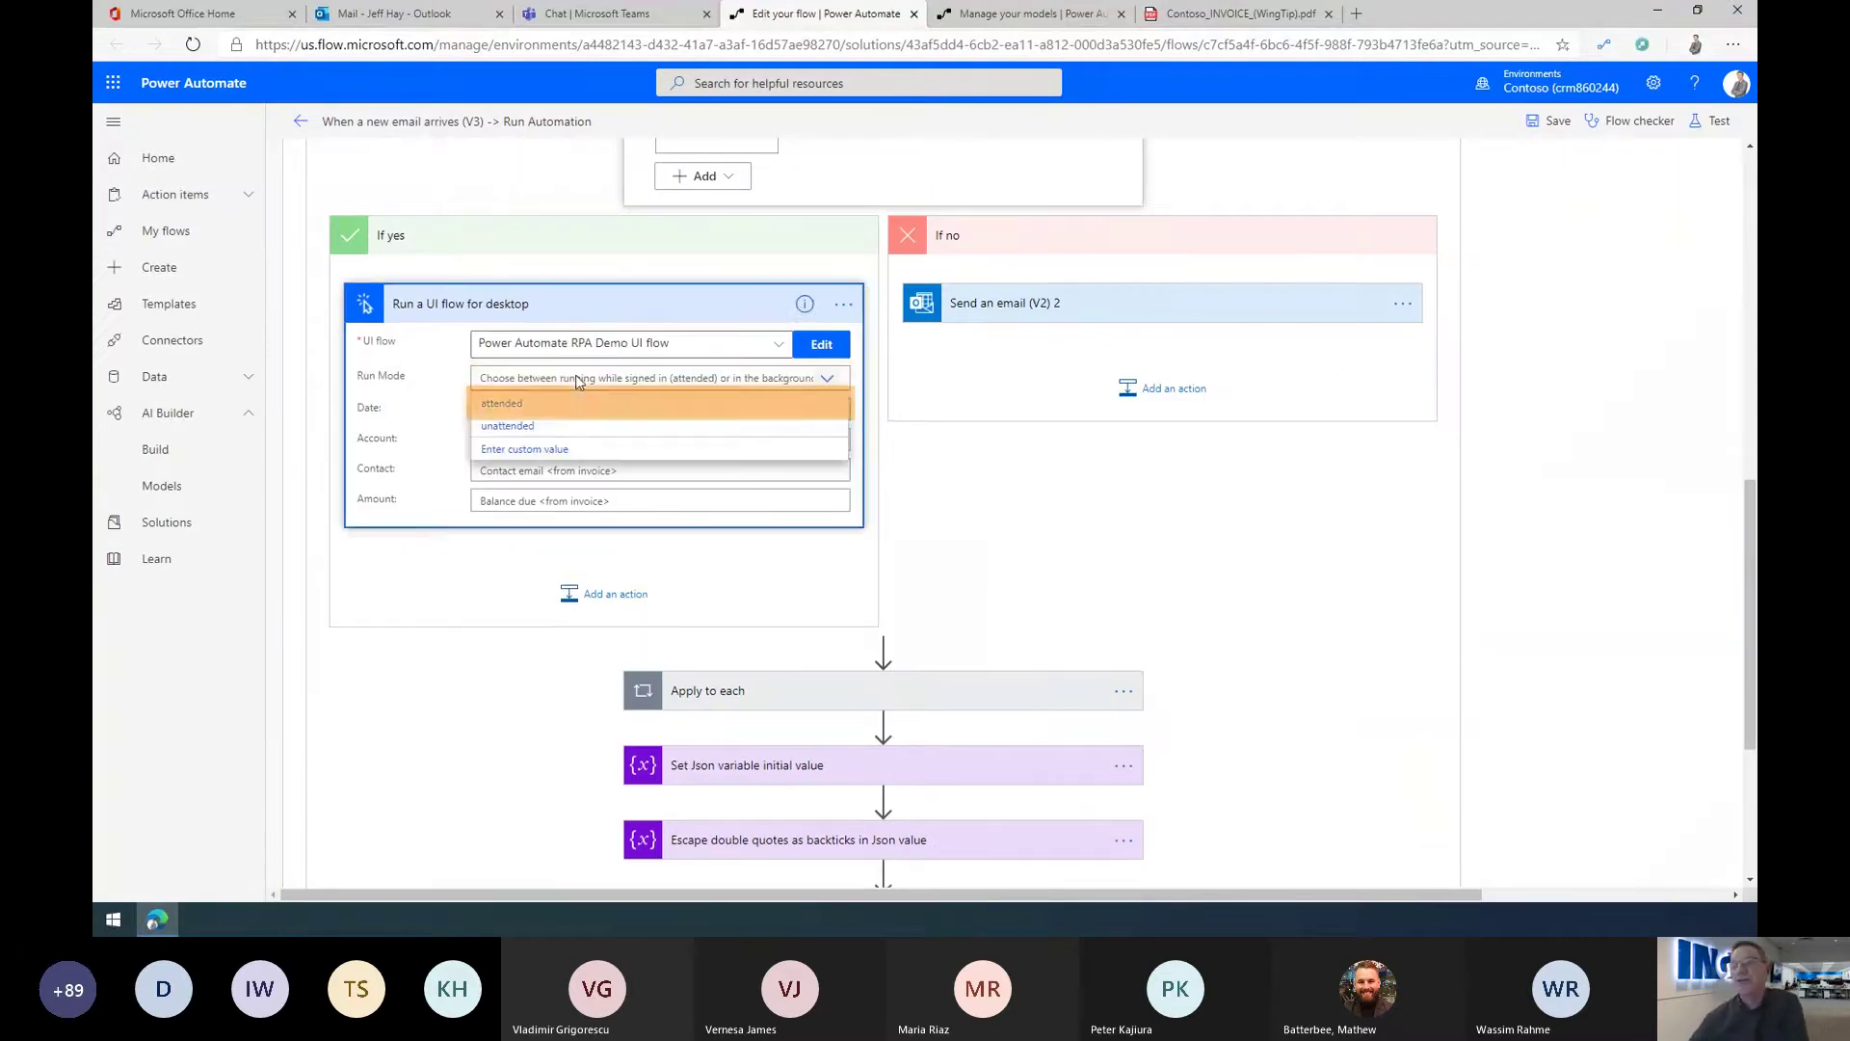
{"action": "left_click", "coordinate": [510, 404]}
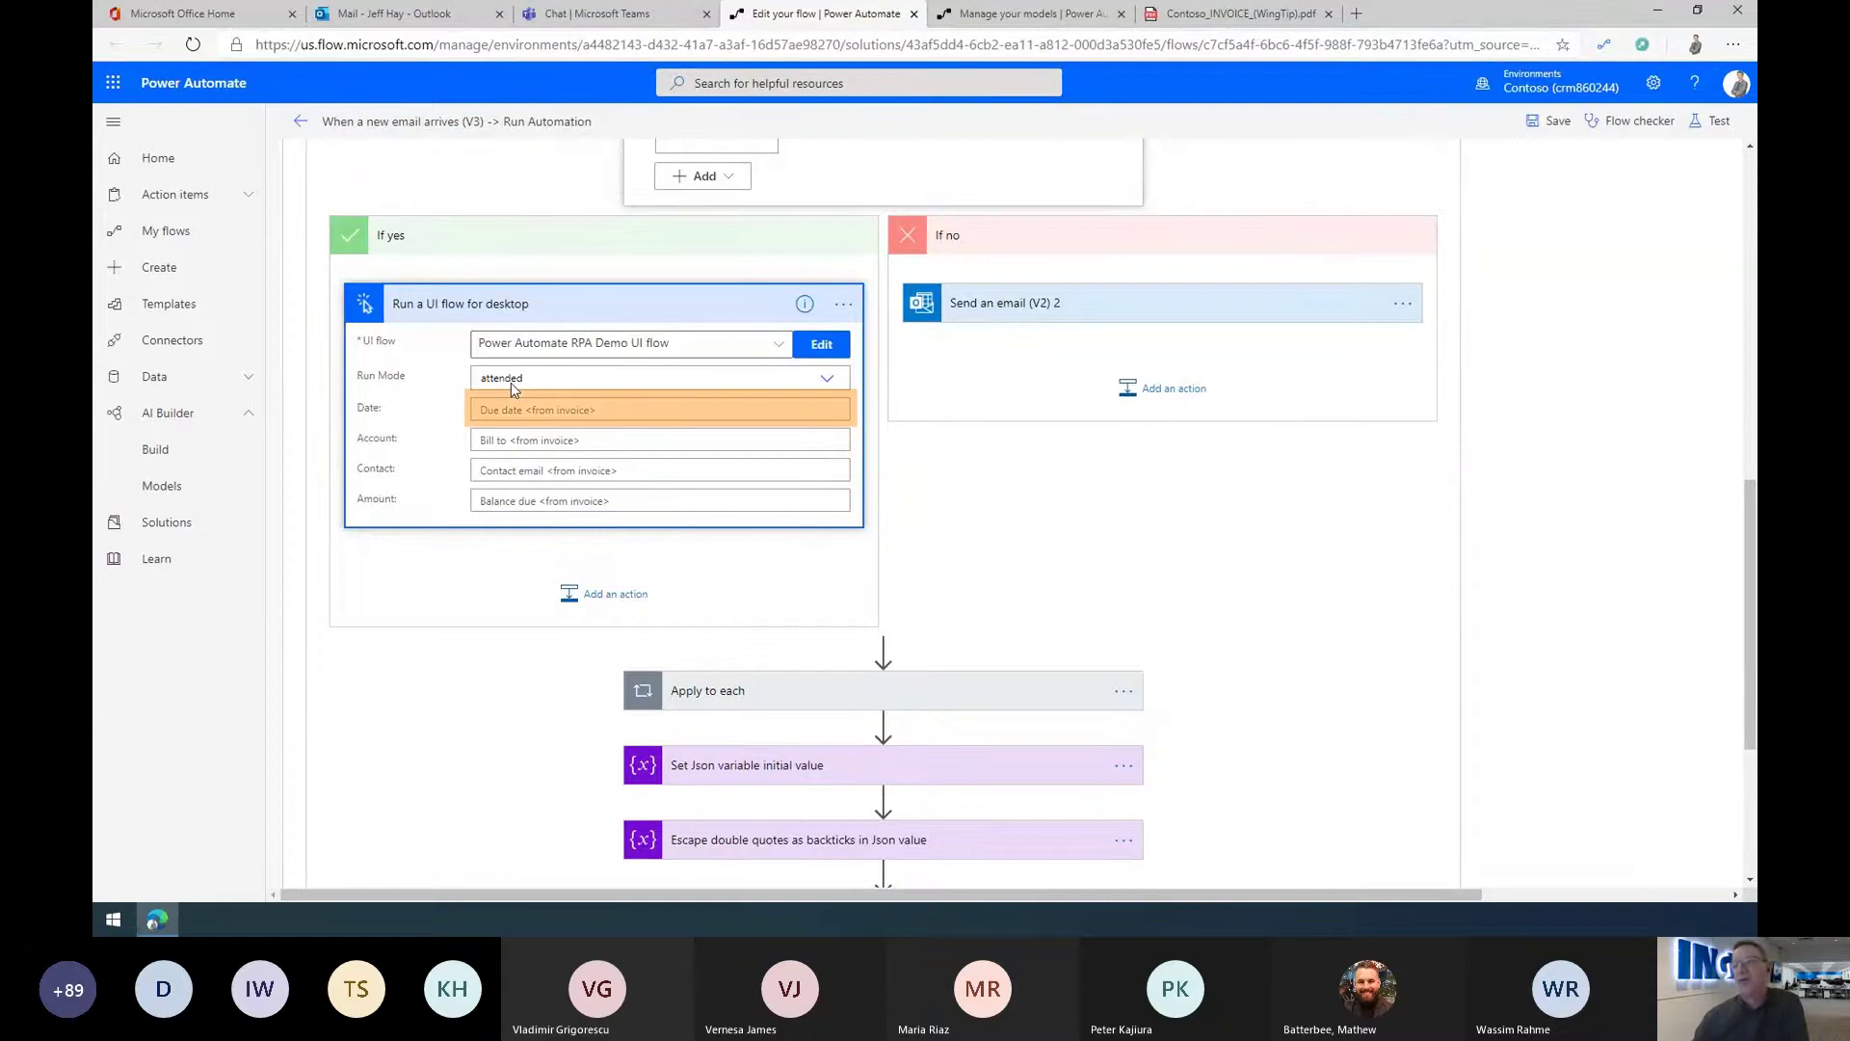
{"action": "left_click", "coordinate": [525, 413]}
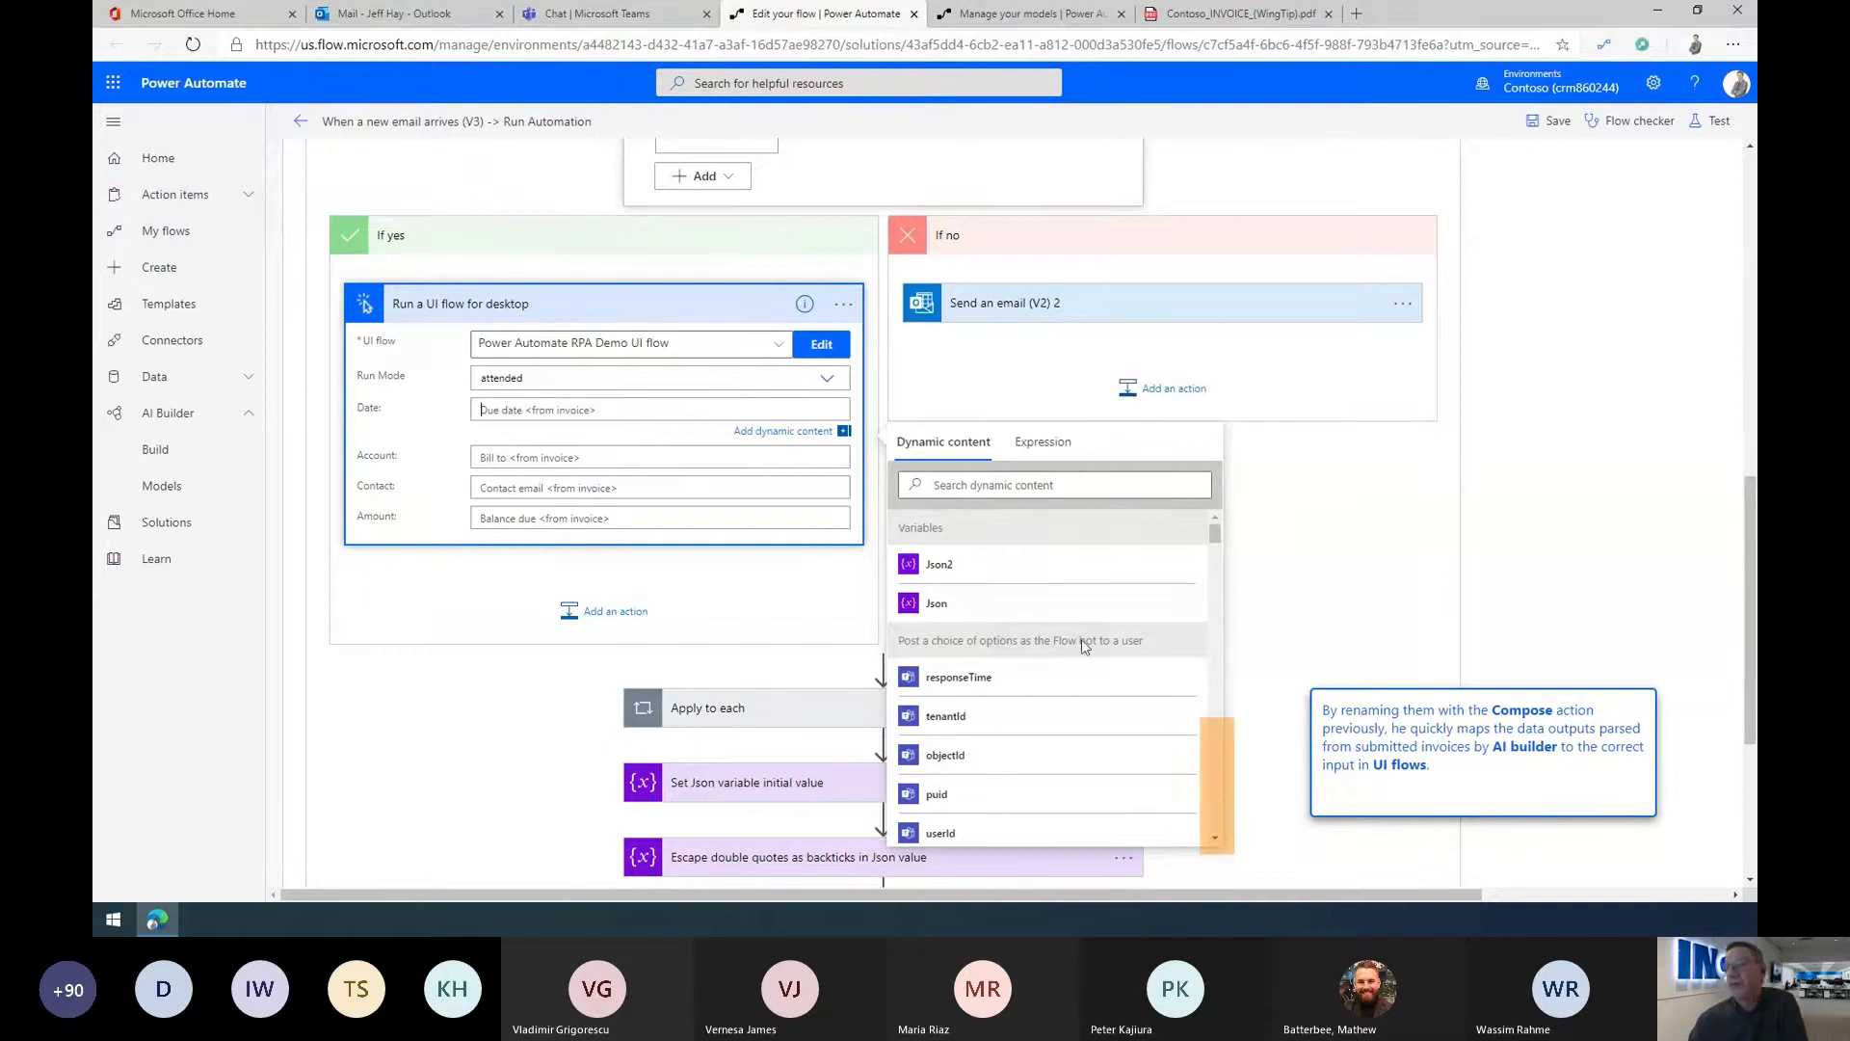
{"action": "scroll", "coordinate": [1214, 780], "scroll_direction": "down", "scroll_amount": 5}
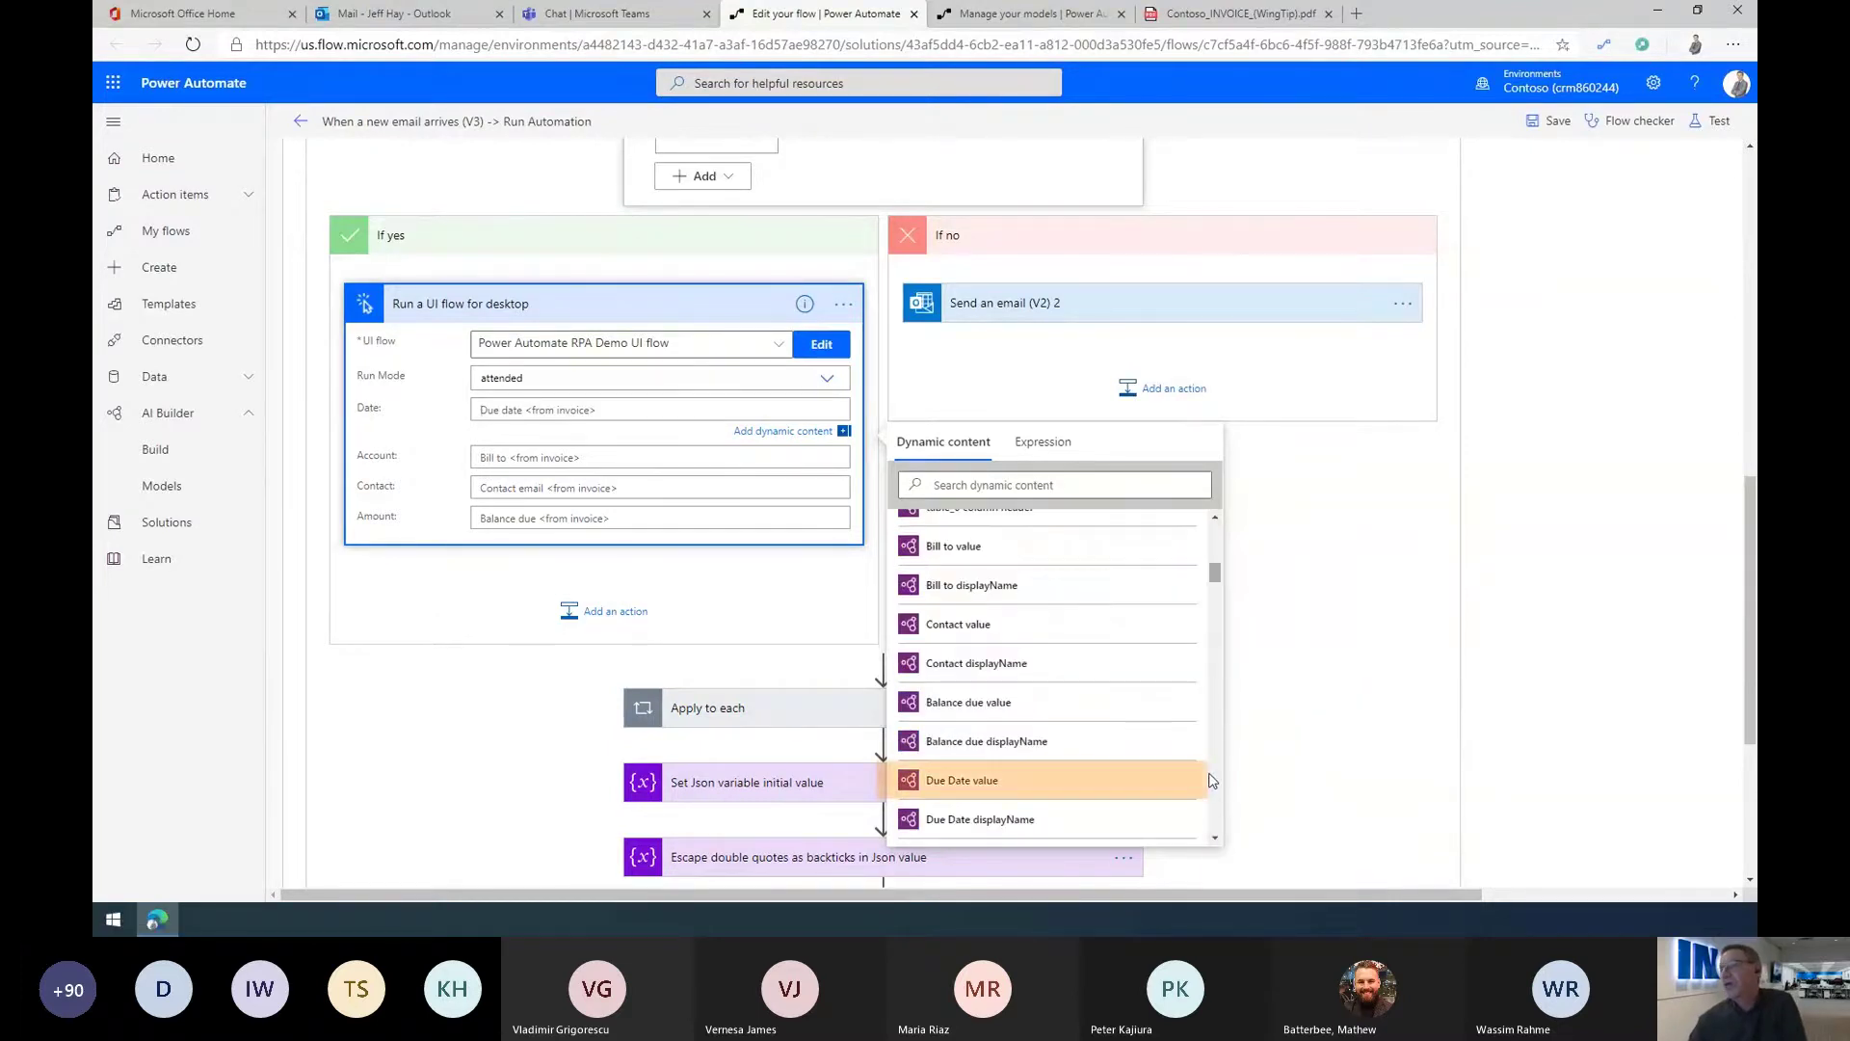
{"action": "left_click", "coordinate": [949, 781]}
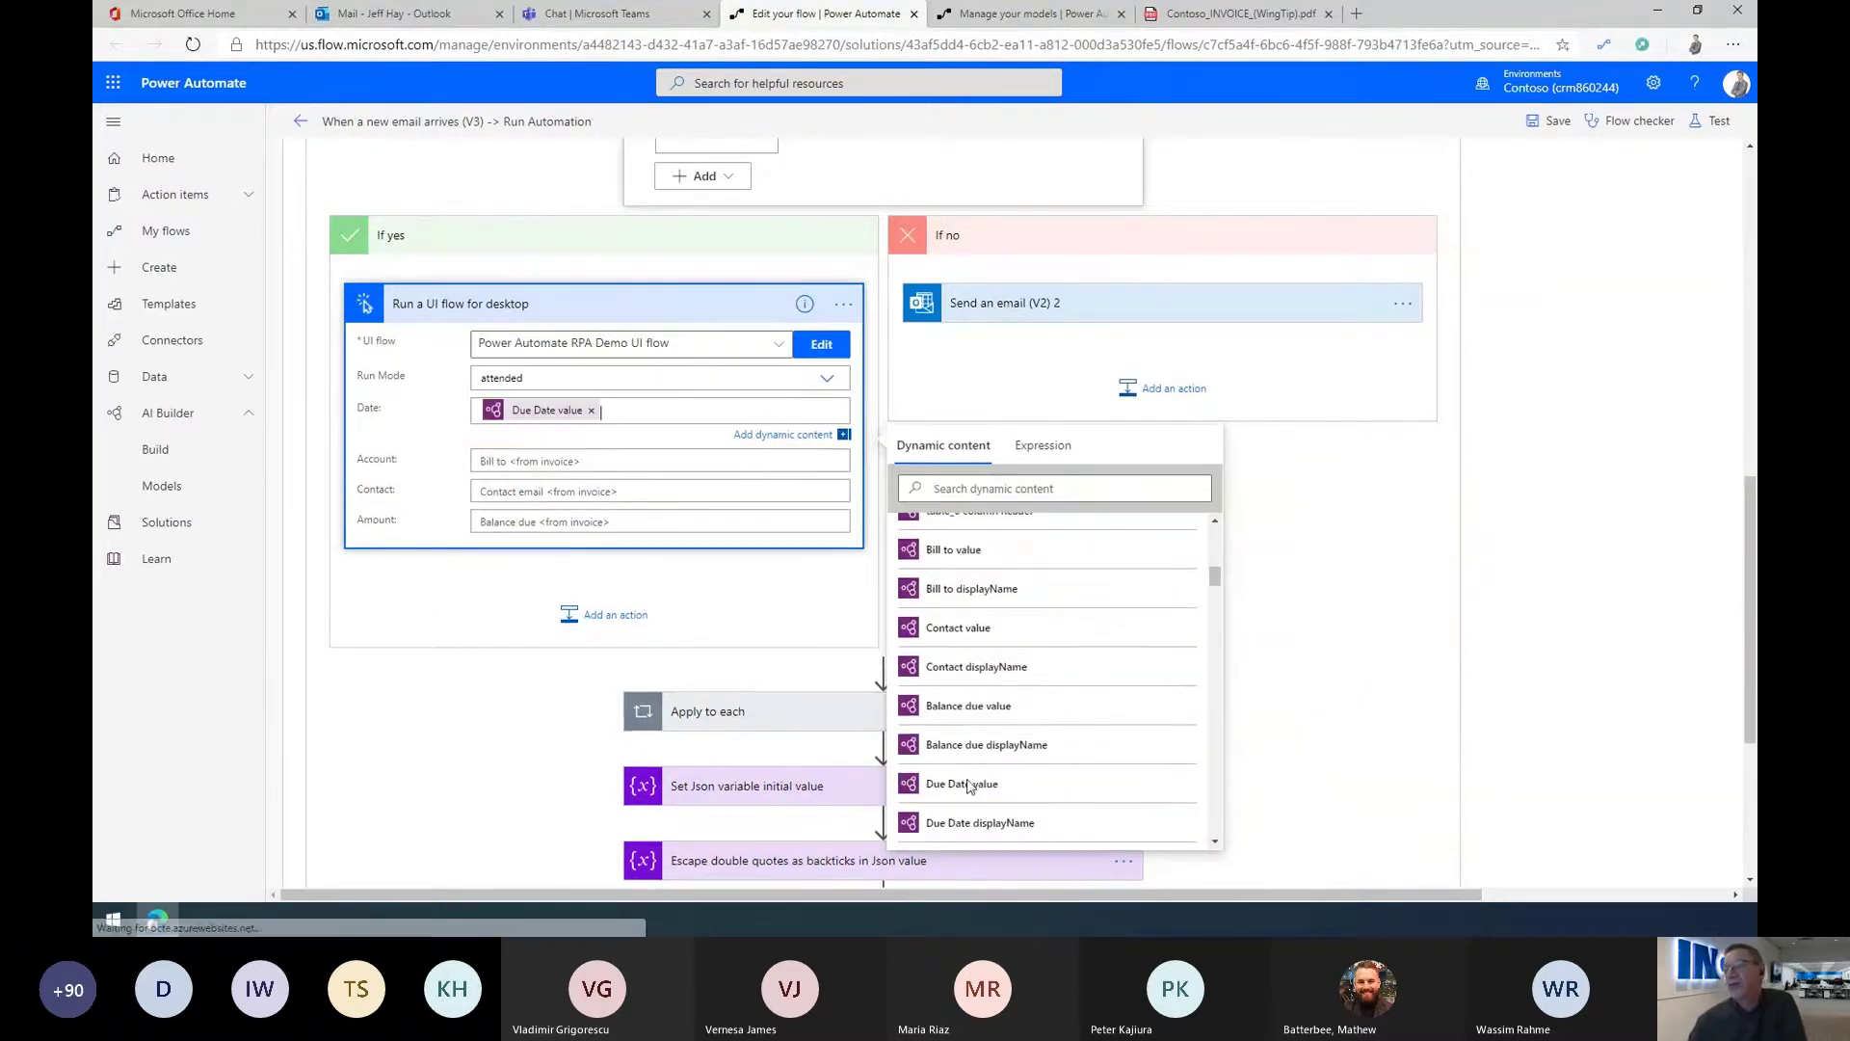
Step: Map Account, Contact and Amount to Bill to, Contact and Balance due, then save the flow
{"action": "left_click", "coordinate": [487, 464]}
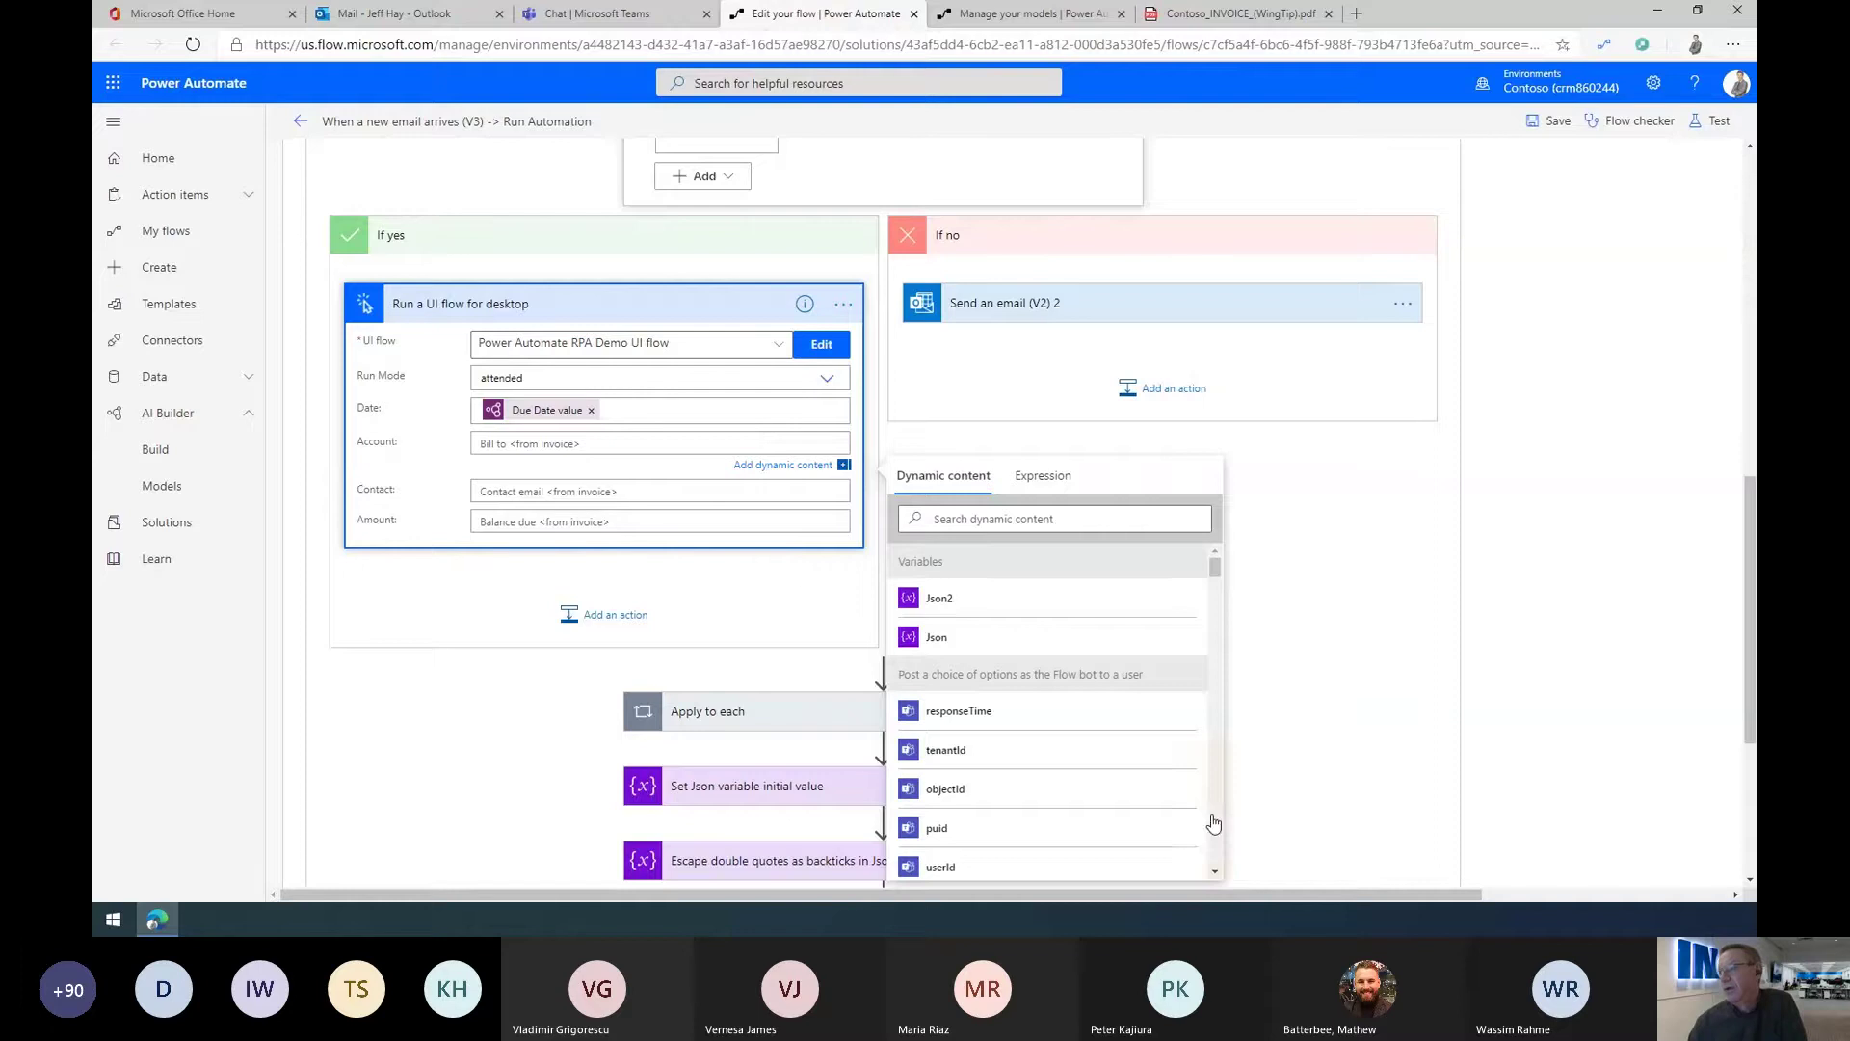
{"action": "scroll", "coordinate": [1212, 819], "scroll_direction": "down", "scroll_amount": 5}
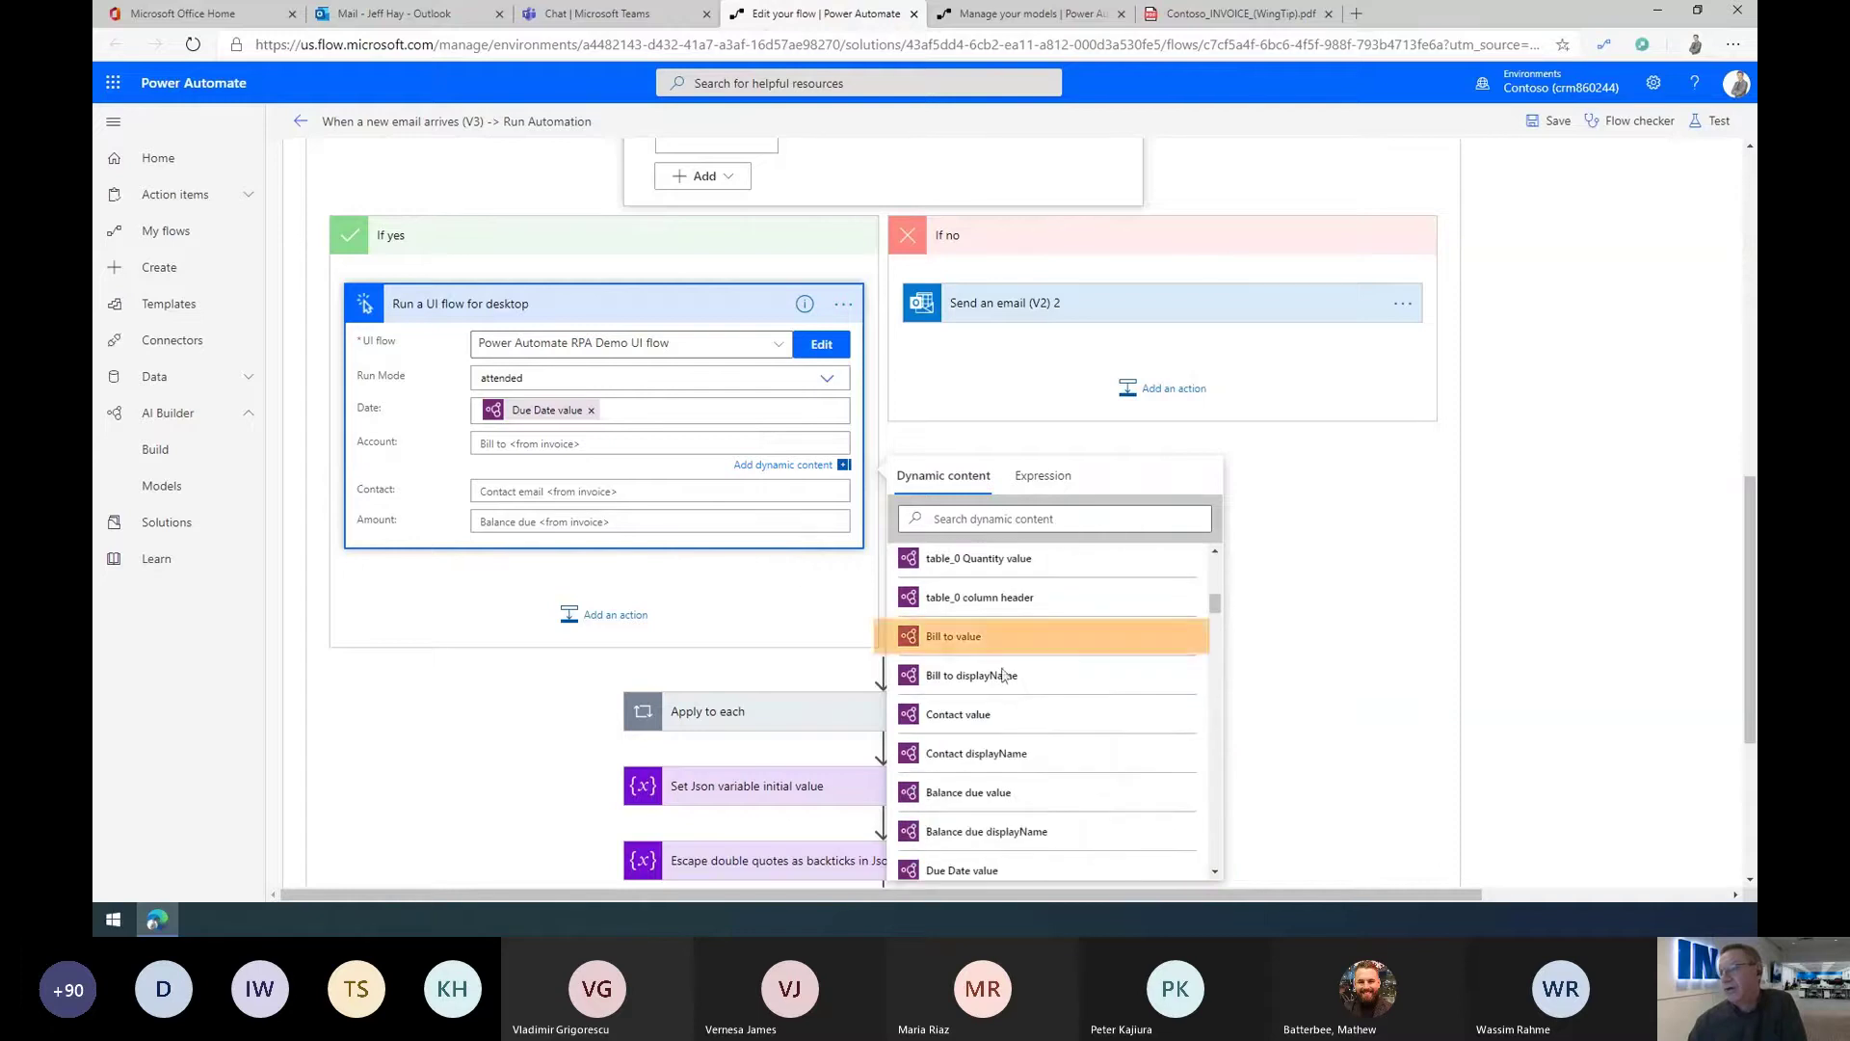
{"action": "left_click", "coordinate": [952, 636]}
{"action": "left_click", "coordinate": [539, 482]}
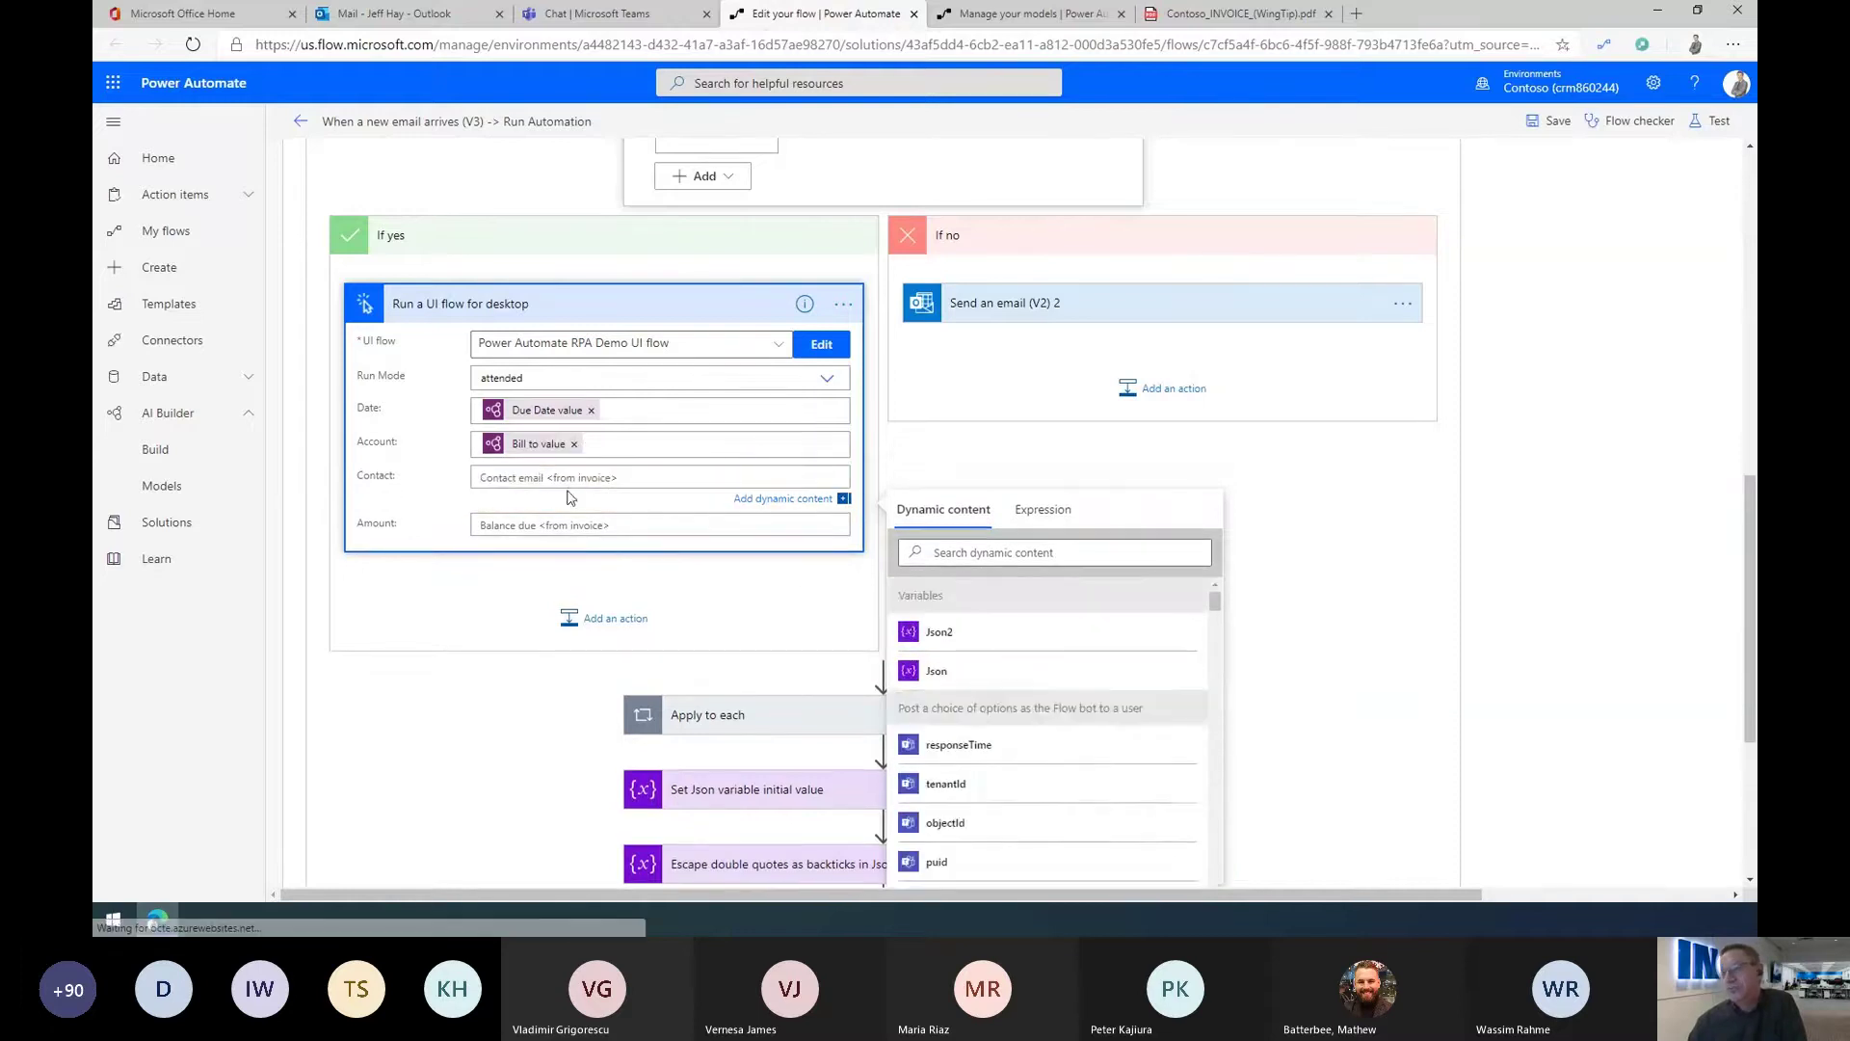
{"action": "scroll", "coordinate": [1108, 814], "scroll_direction": "down", "scroll_amount": 5}
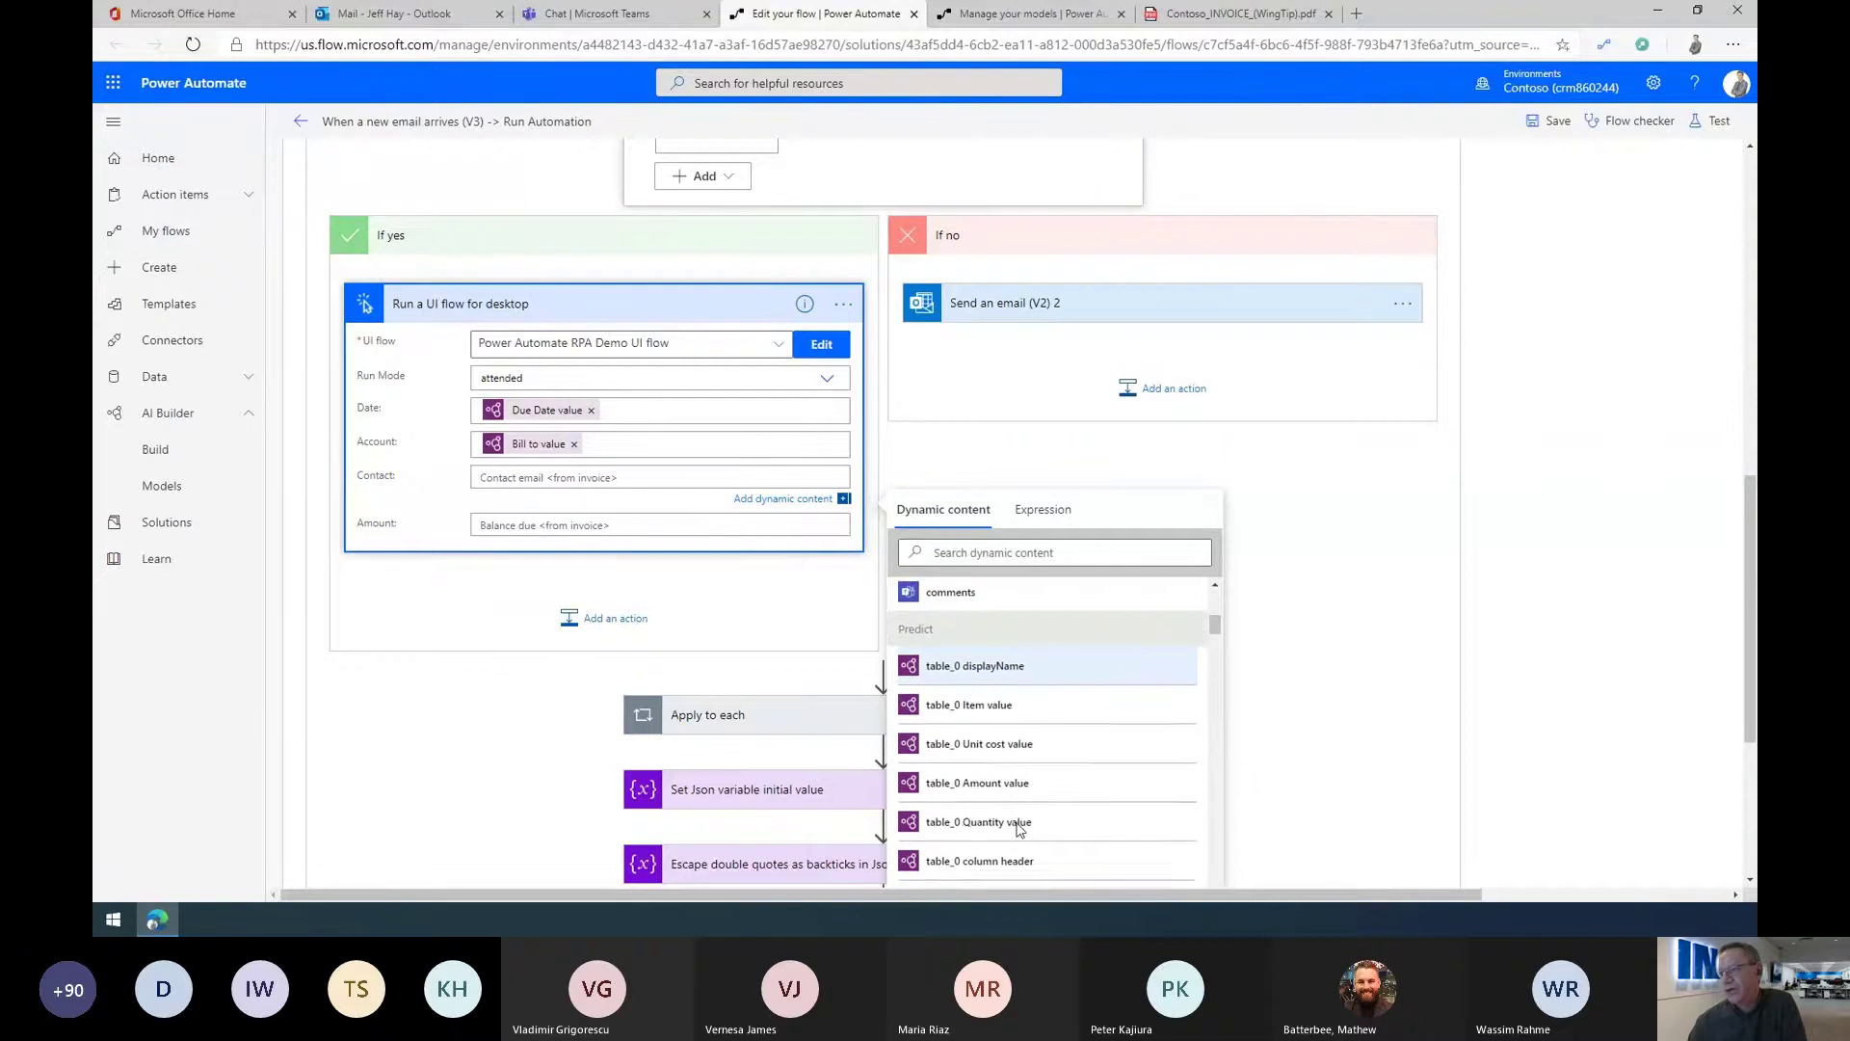
{"action": "scroll", "coordinate": [1019, 829], "scroll_direction": "down", "scroll_amount": 3}
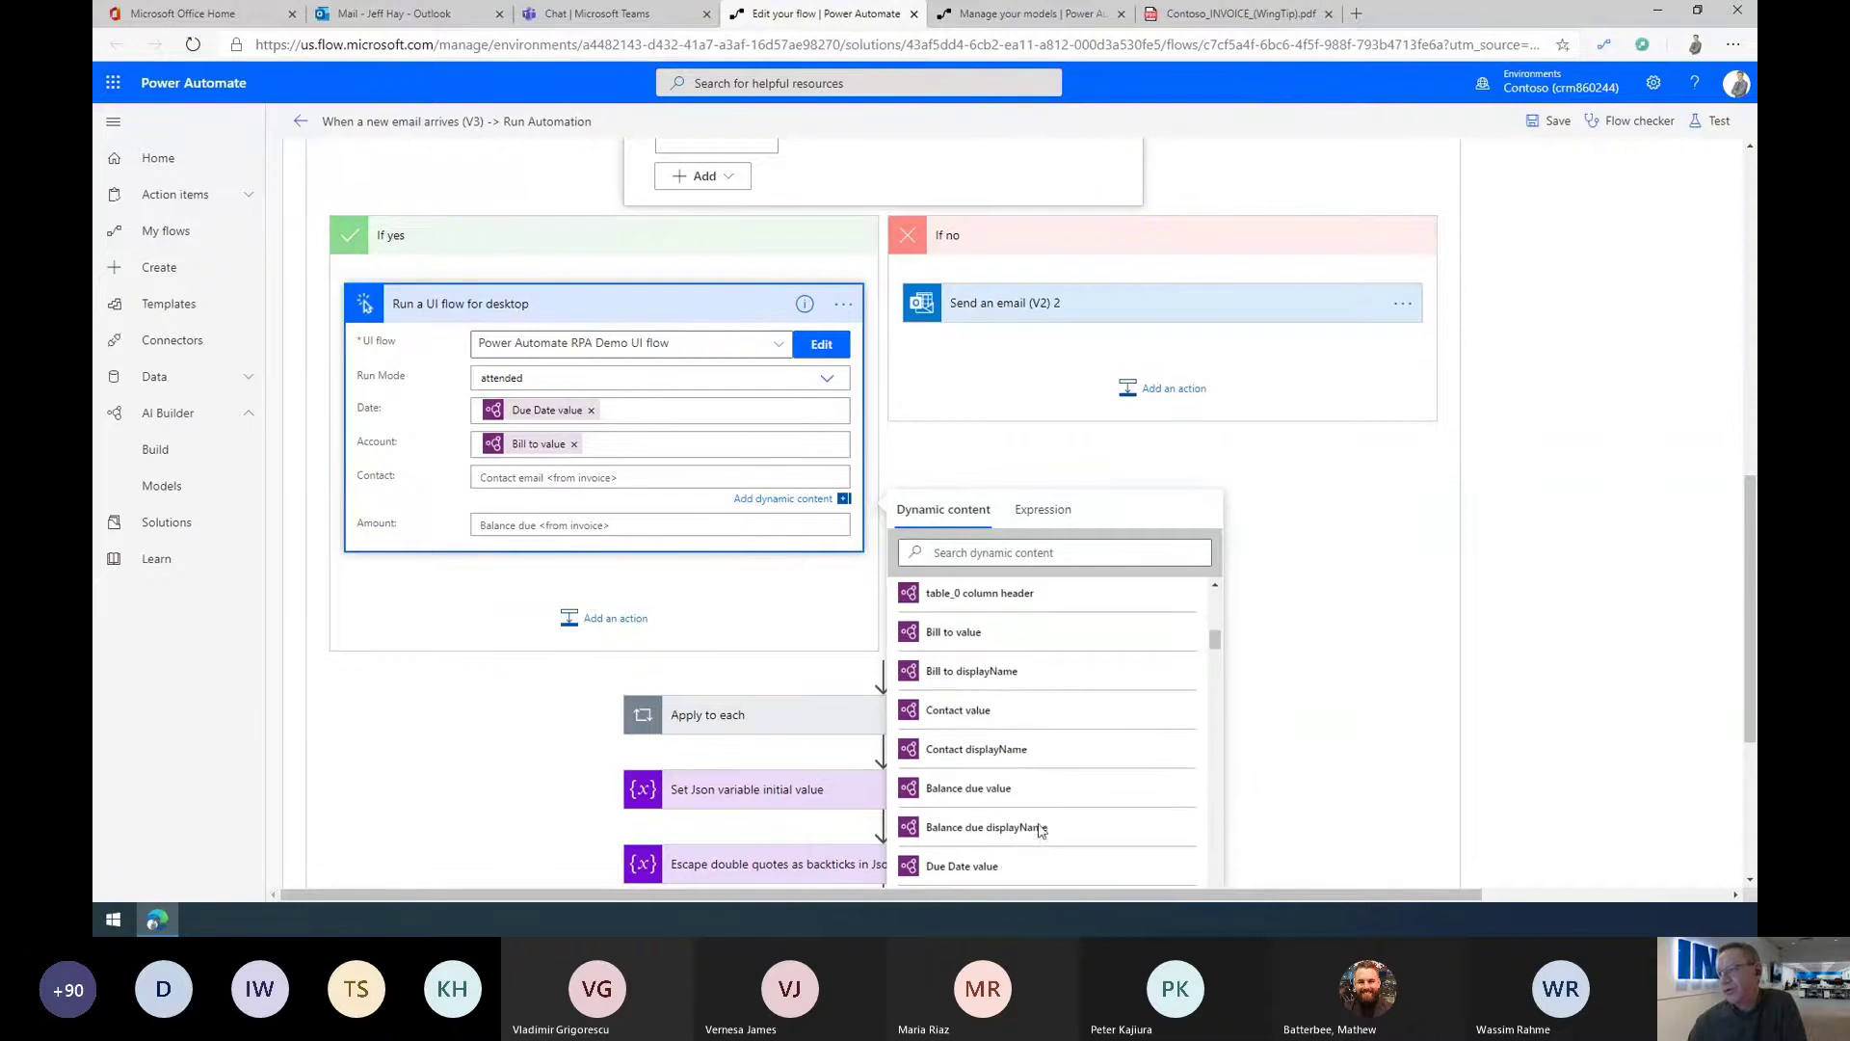
{"action": "left_click", "coordinate": [942, 710]}
{"action": "left_click", "coordinate": [525, 528]}
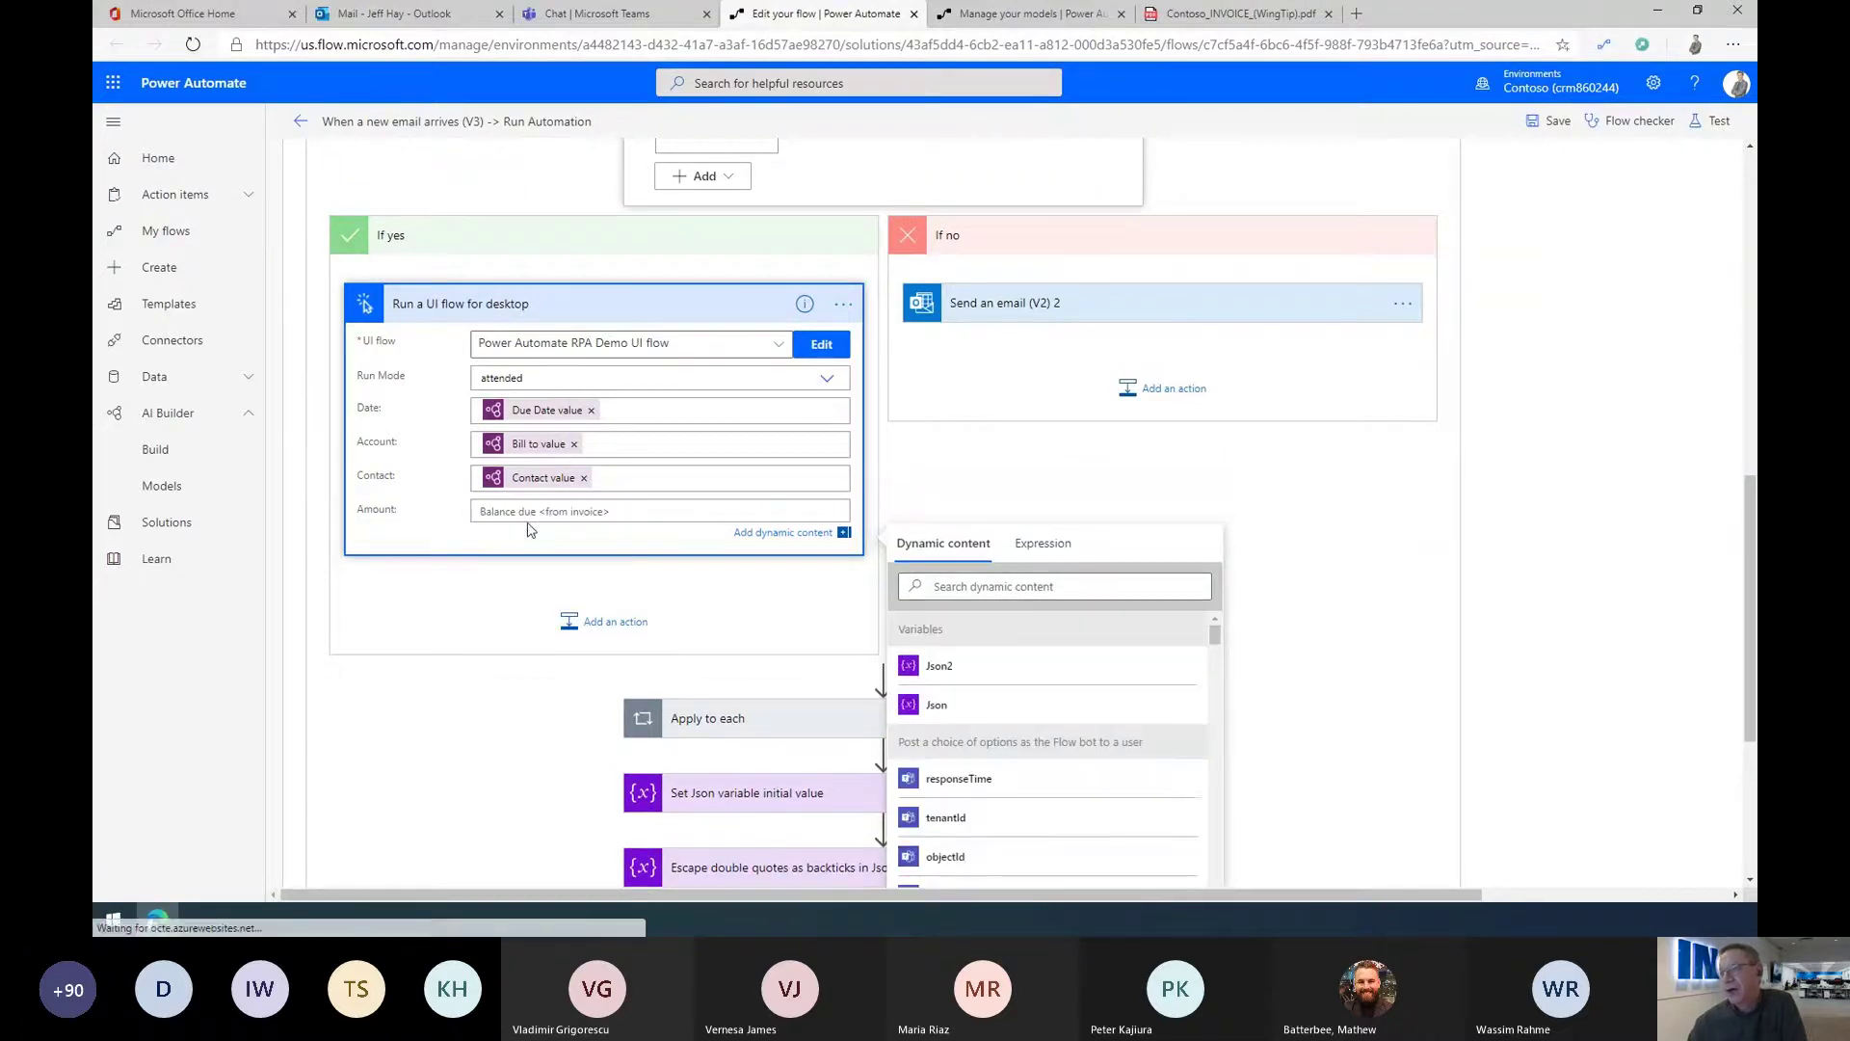
{"action": "scroll", "coordinate": [1204, 800], "scroll_direction": "down", "scroll_amount": 8}
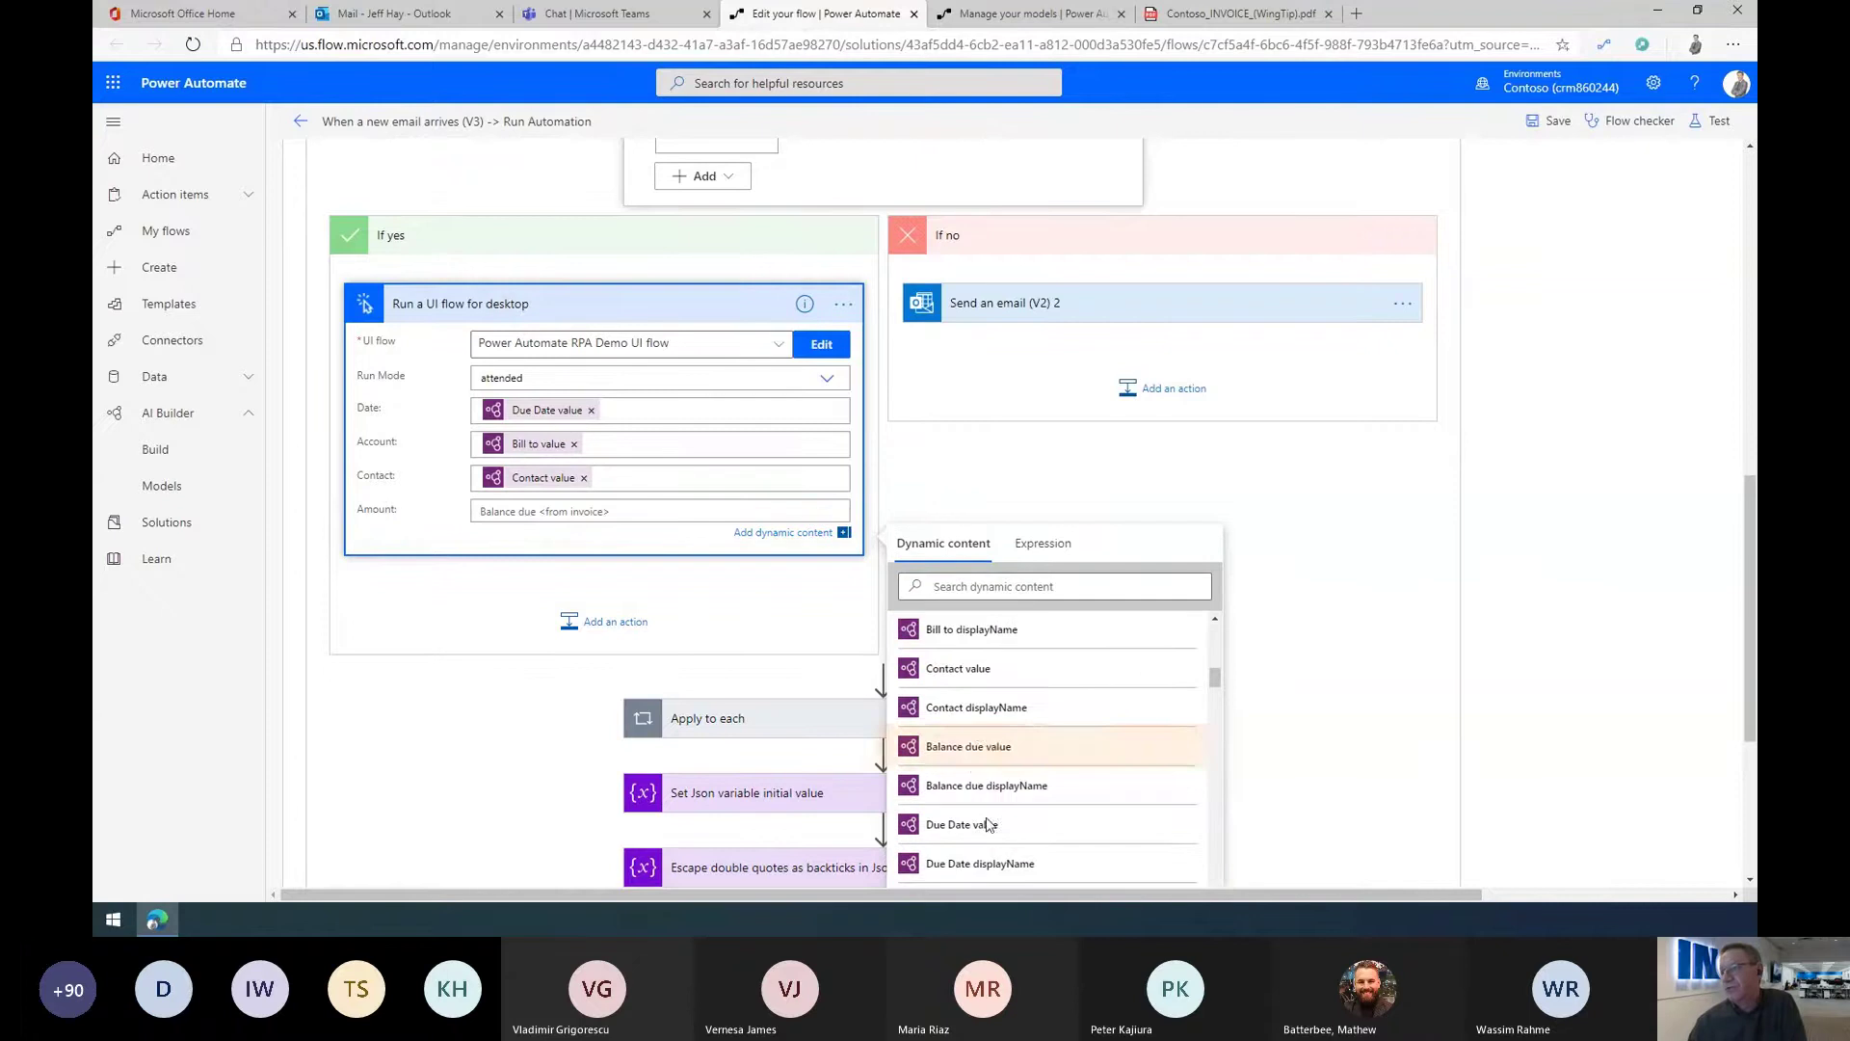
{"action": "left_click", "coordinate": [975, 747]}
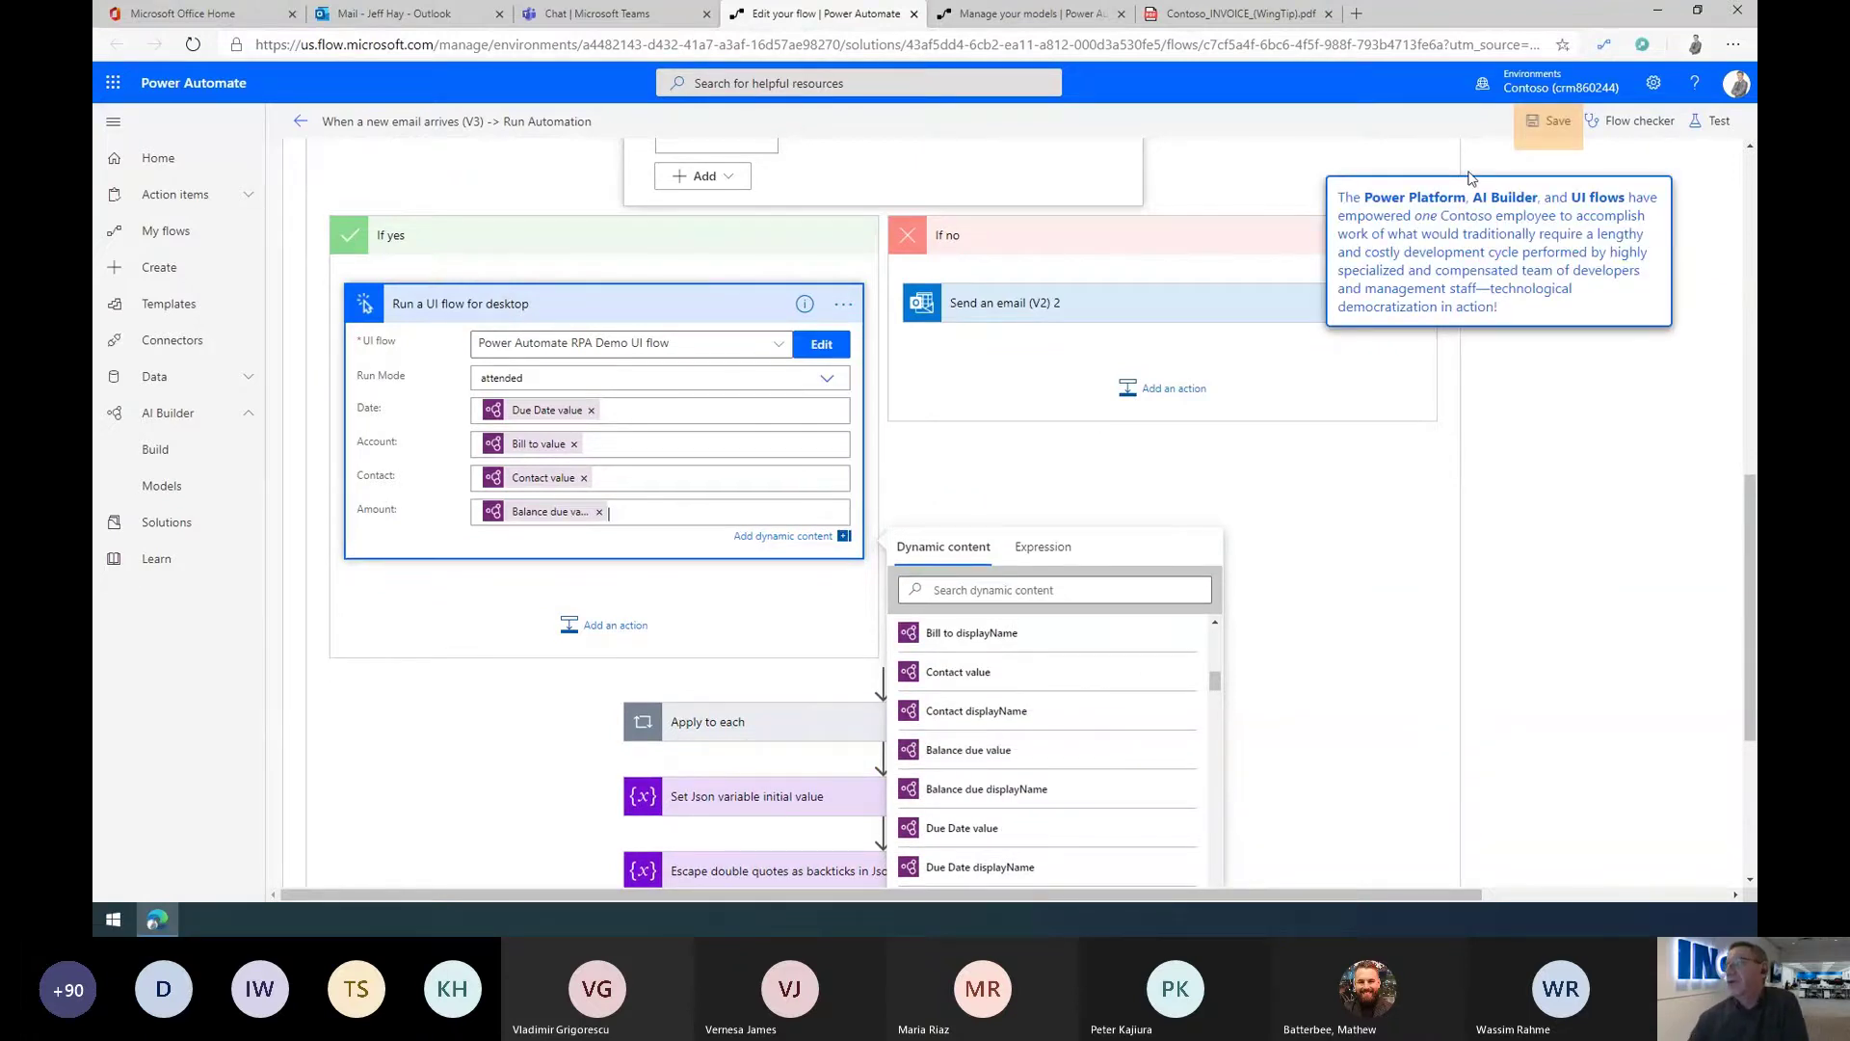
{"action": "left_click", "coordinate": [1553, 122]}
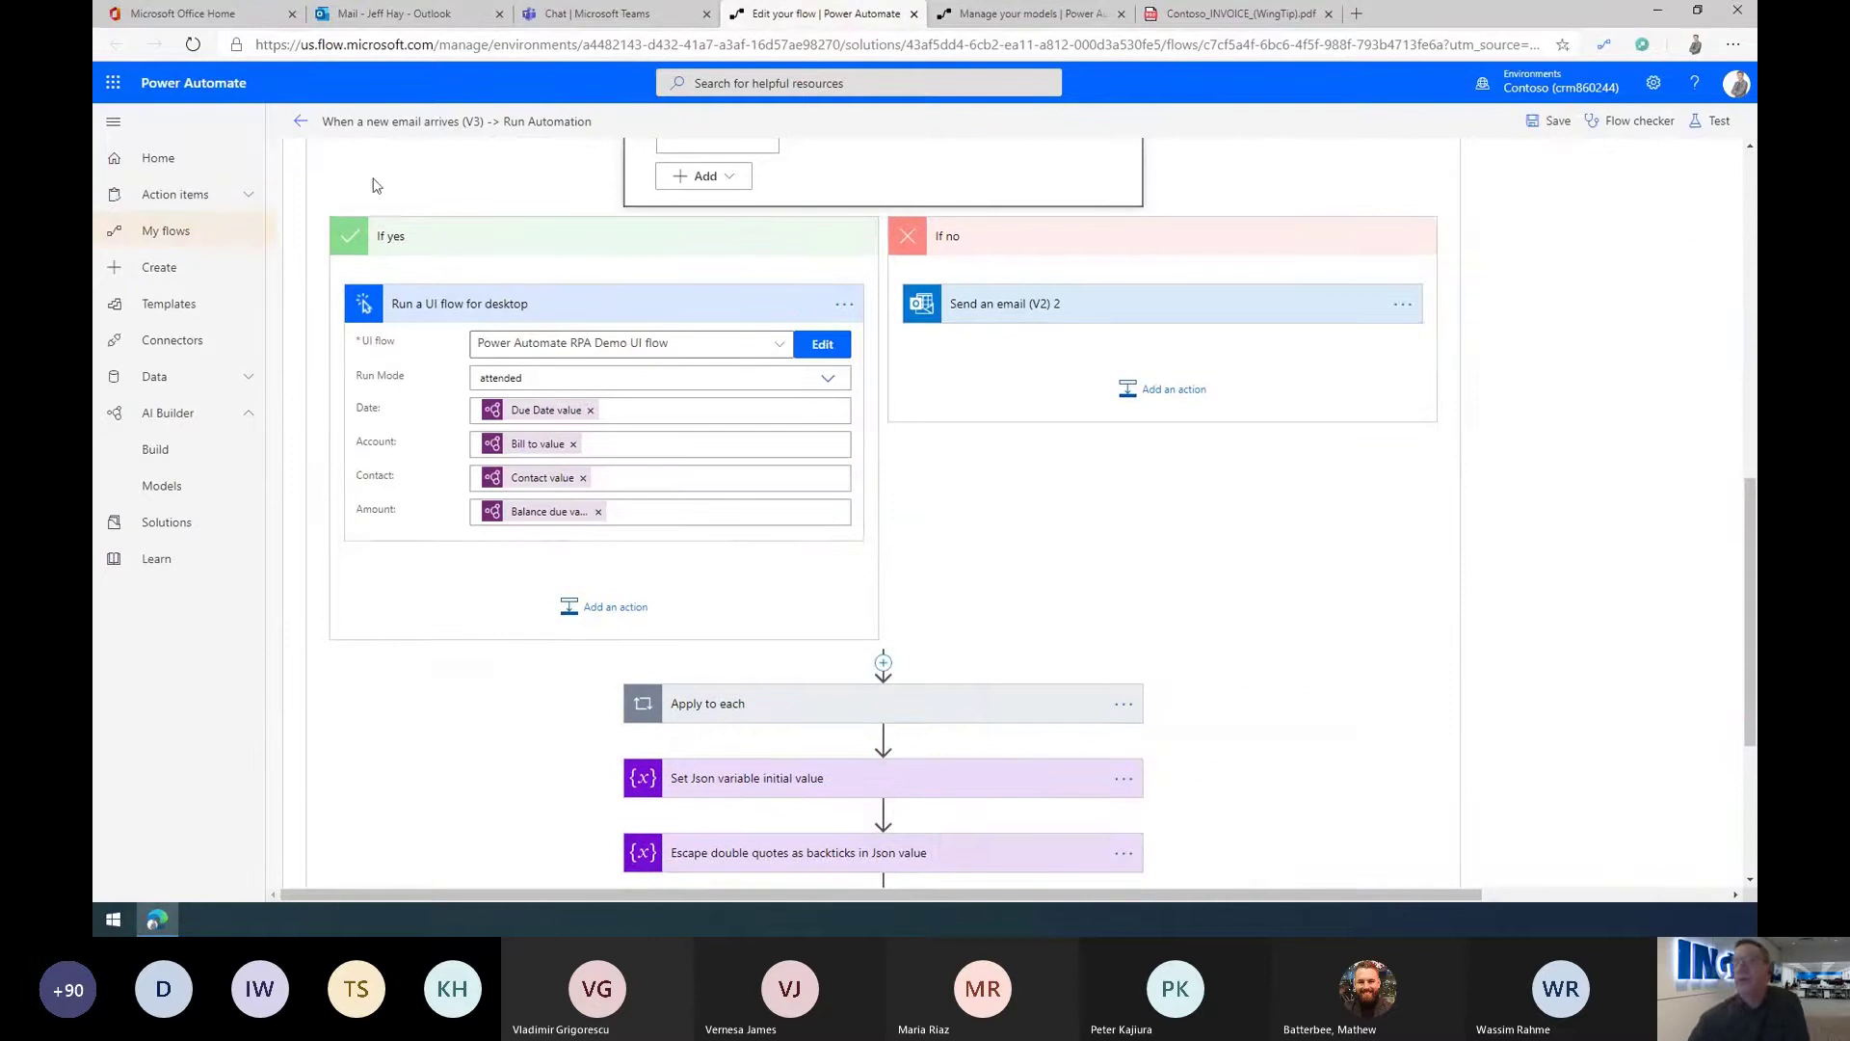
Step: Open the Contoso Resourcing UI flow from the UI flows list, then close its editor
{"action": "left_click", "coordinate": [172, 239]}
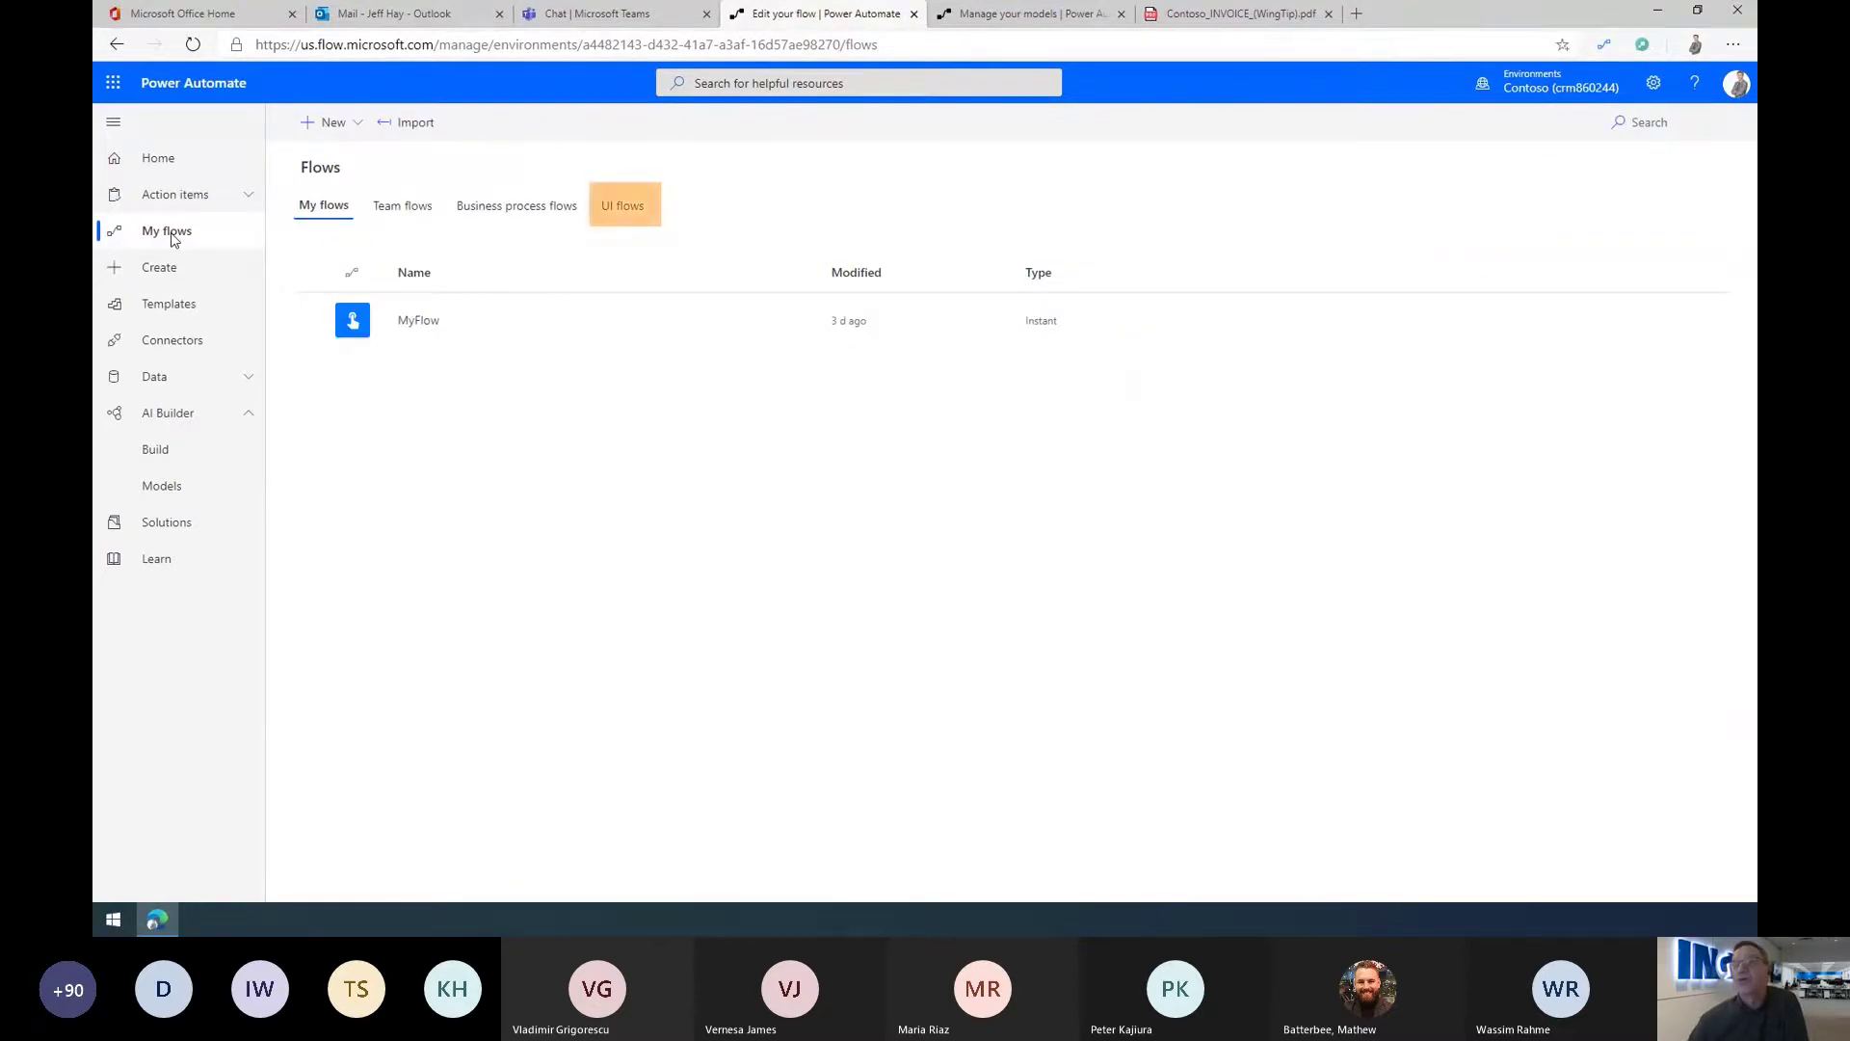
{"action": "left_click", "coordinate": [609, 212]}
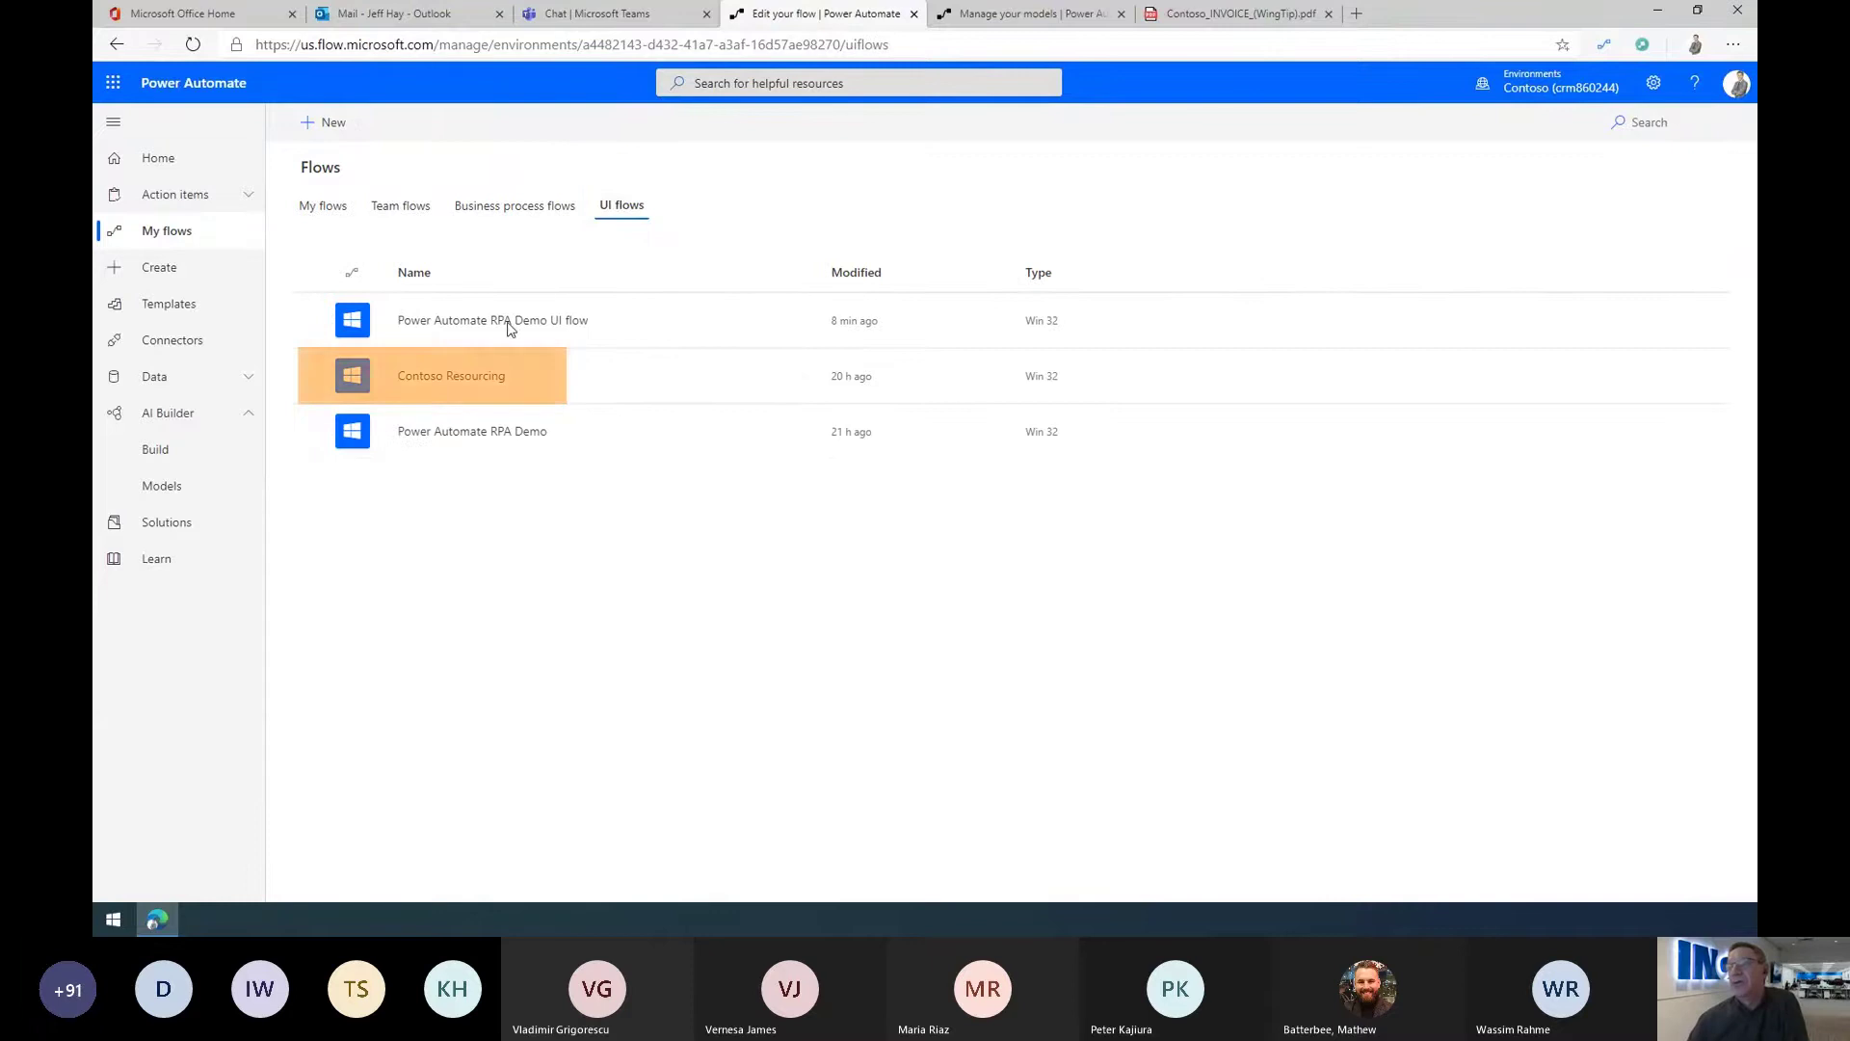
{"action": "left_click", "coordinate": [434, 381]}
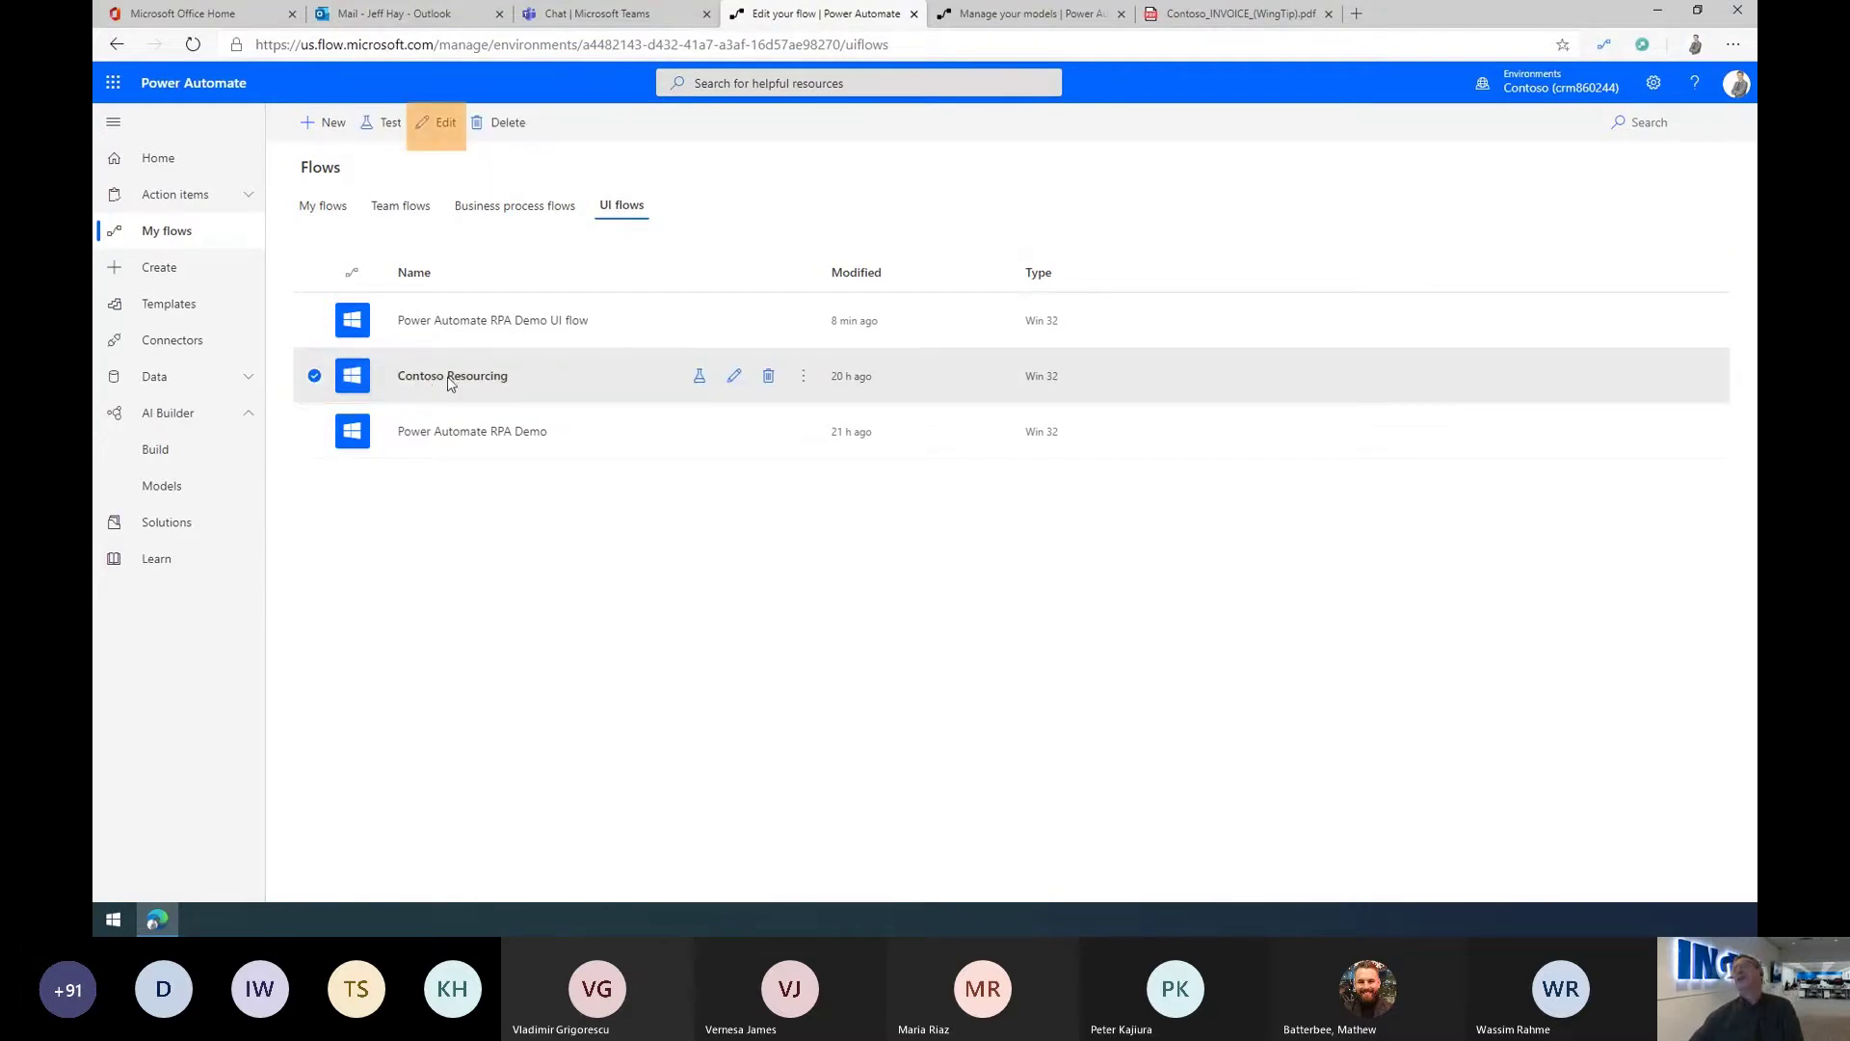
{"action": "left_click", "coordinate": [438, 123]}
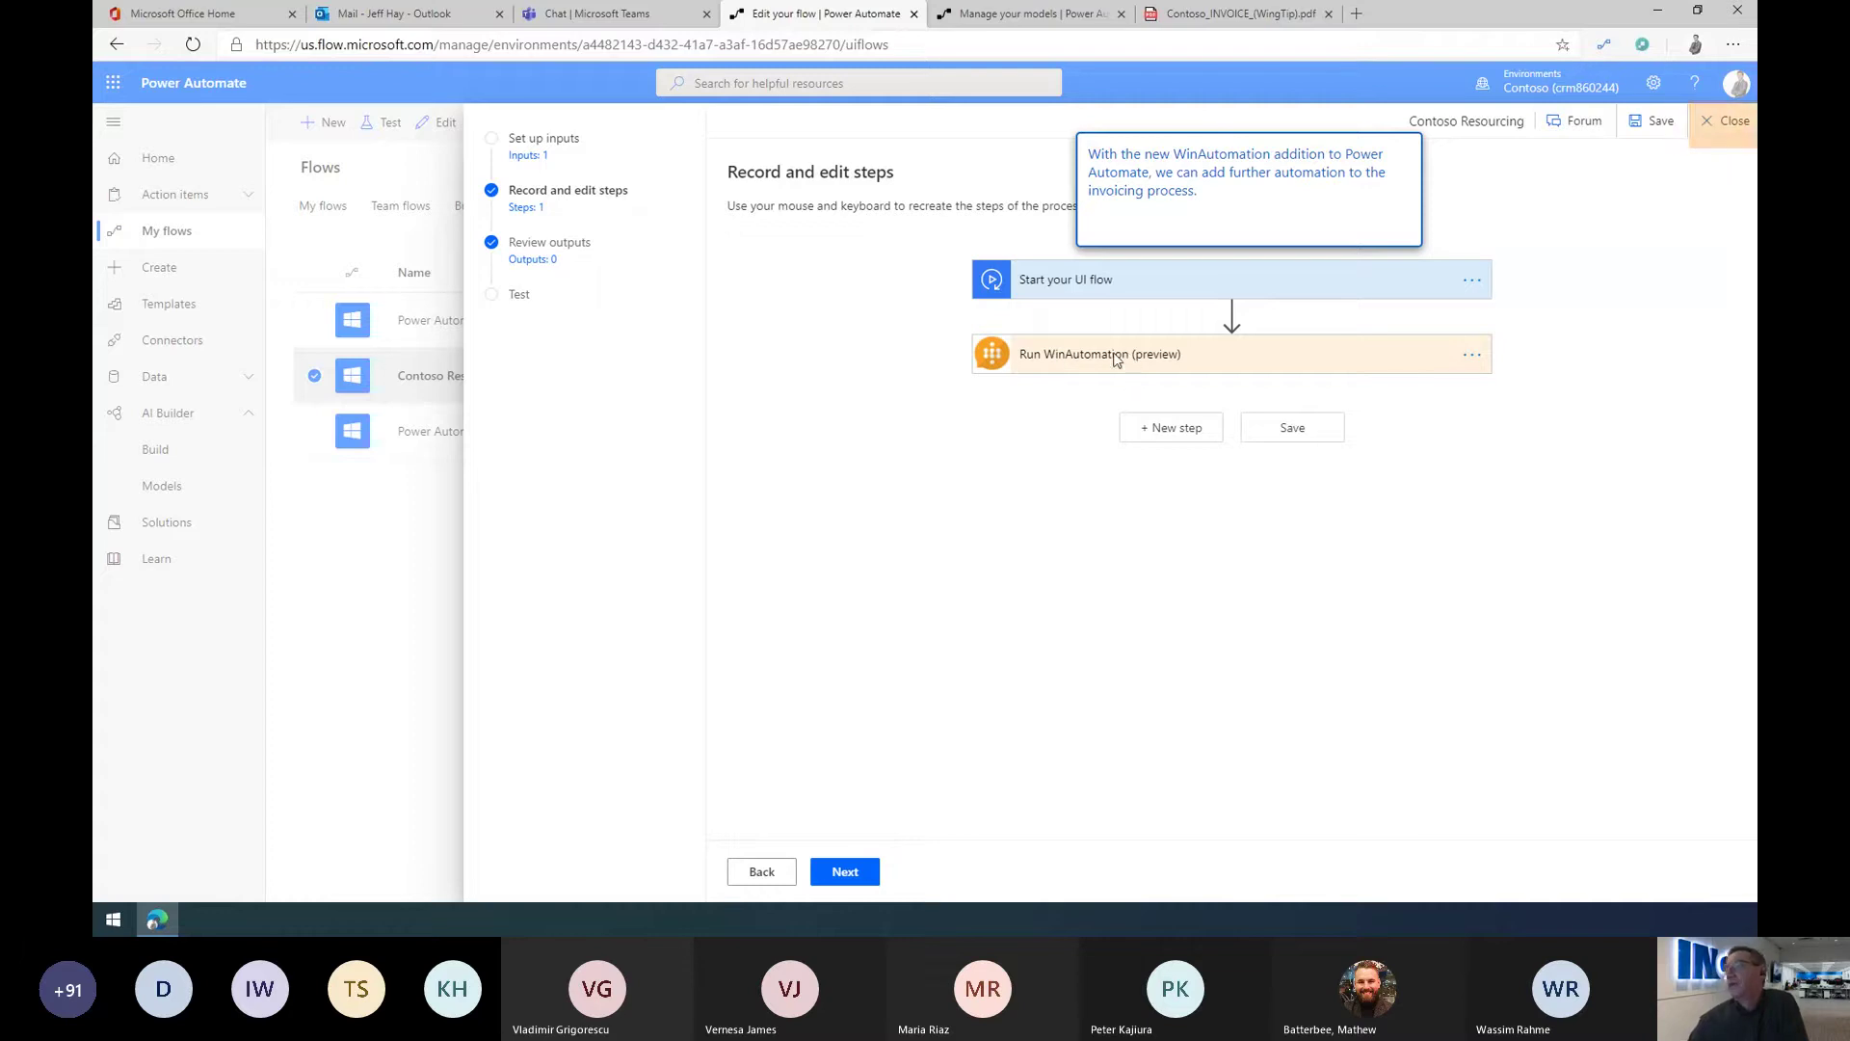
{"action": "left_click", "coordinate": [1731, 124]}
{"action": "left_click", "coordinate": [940, 538]}
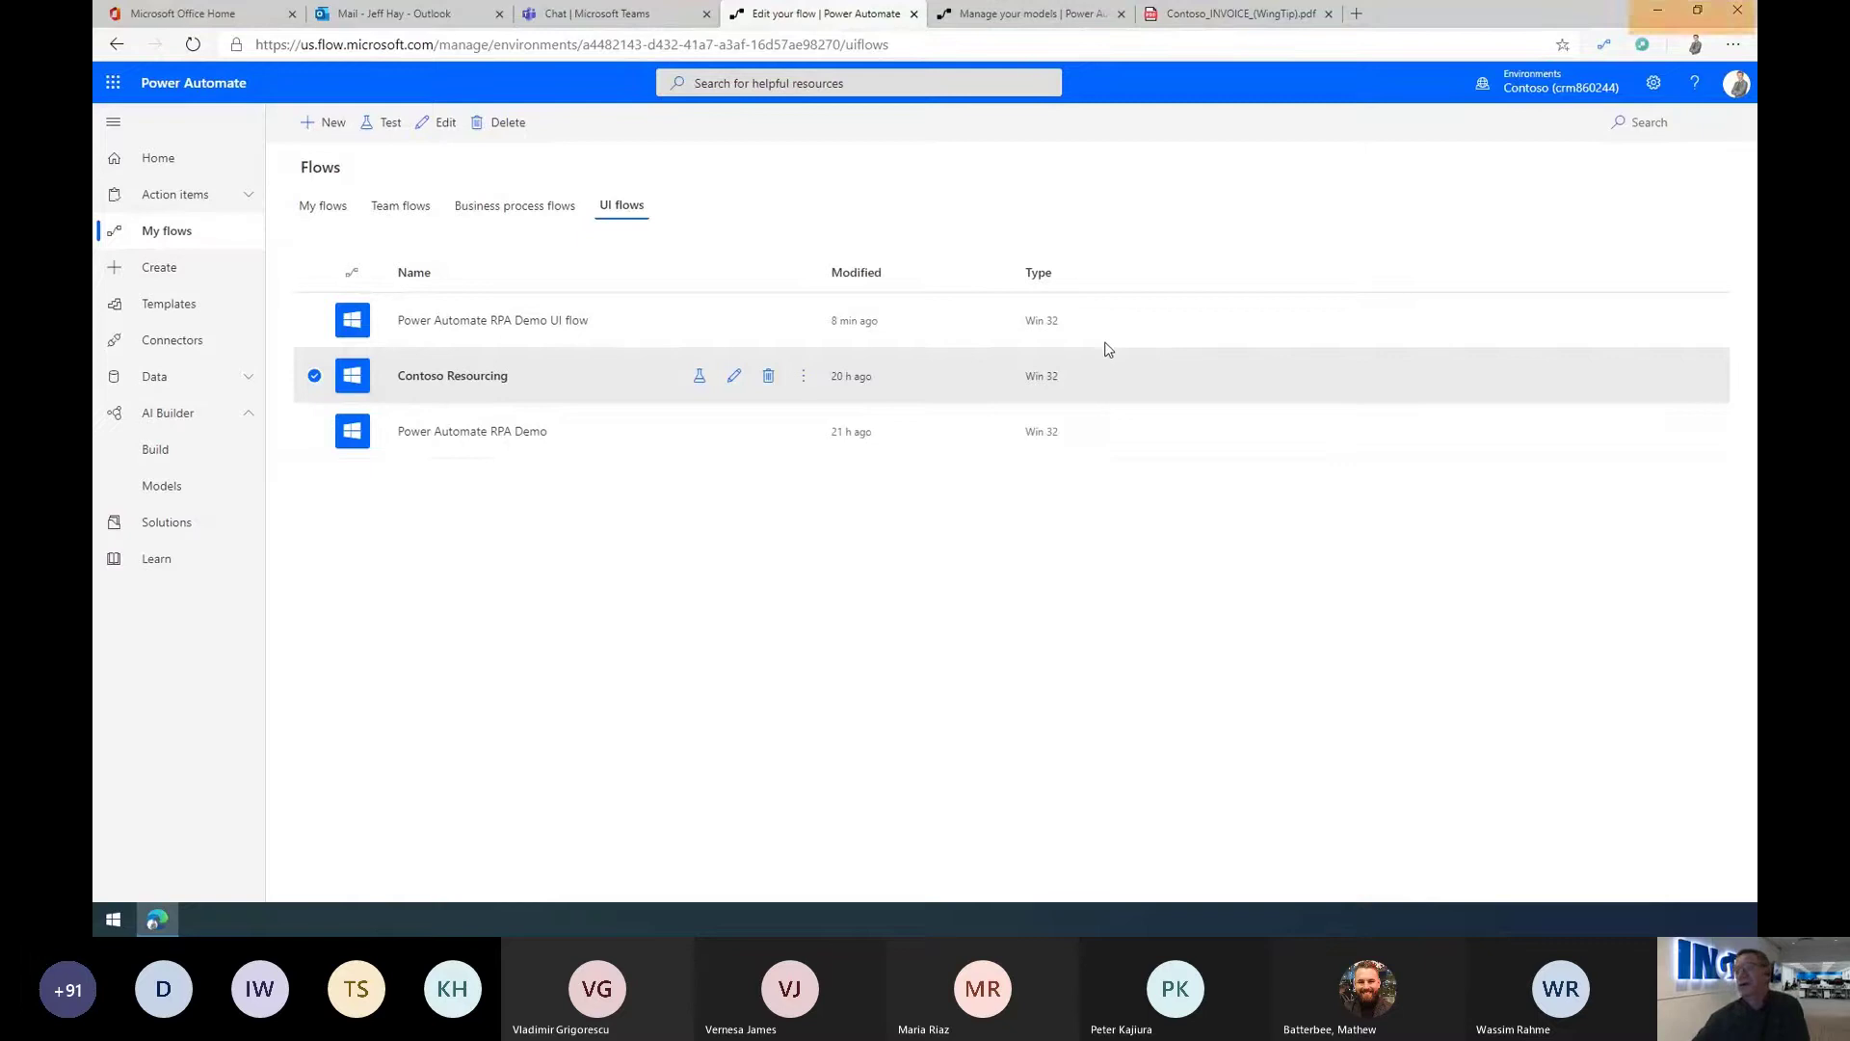
Step: Minimize the browser to bring the Contoso Resourcing app into view on the desktop
{"action": "left_click", "coordinate": [1654, 14]}
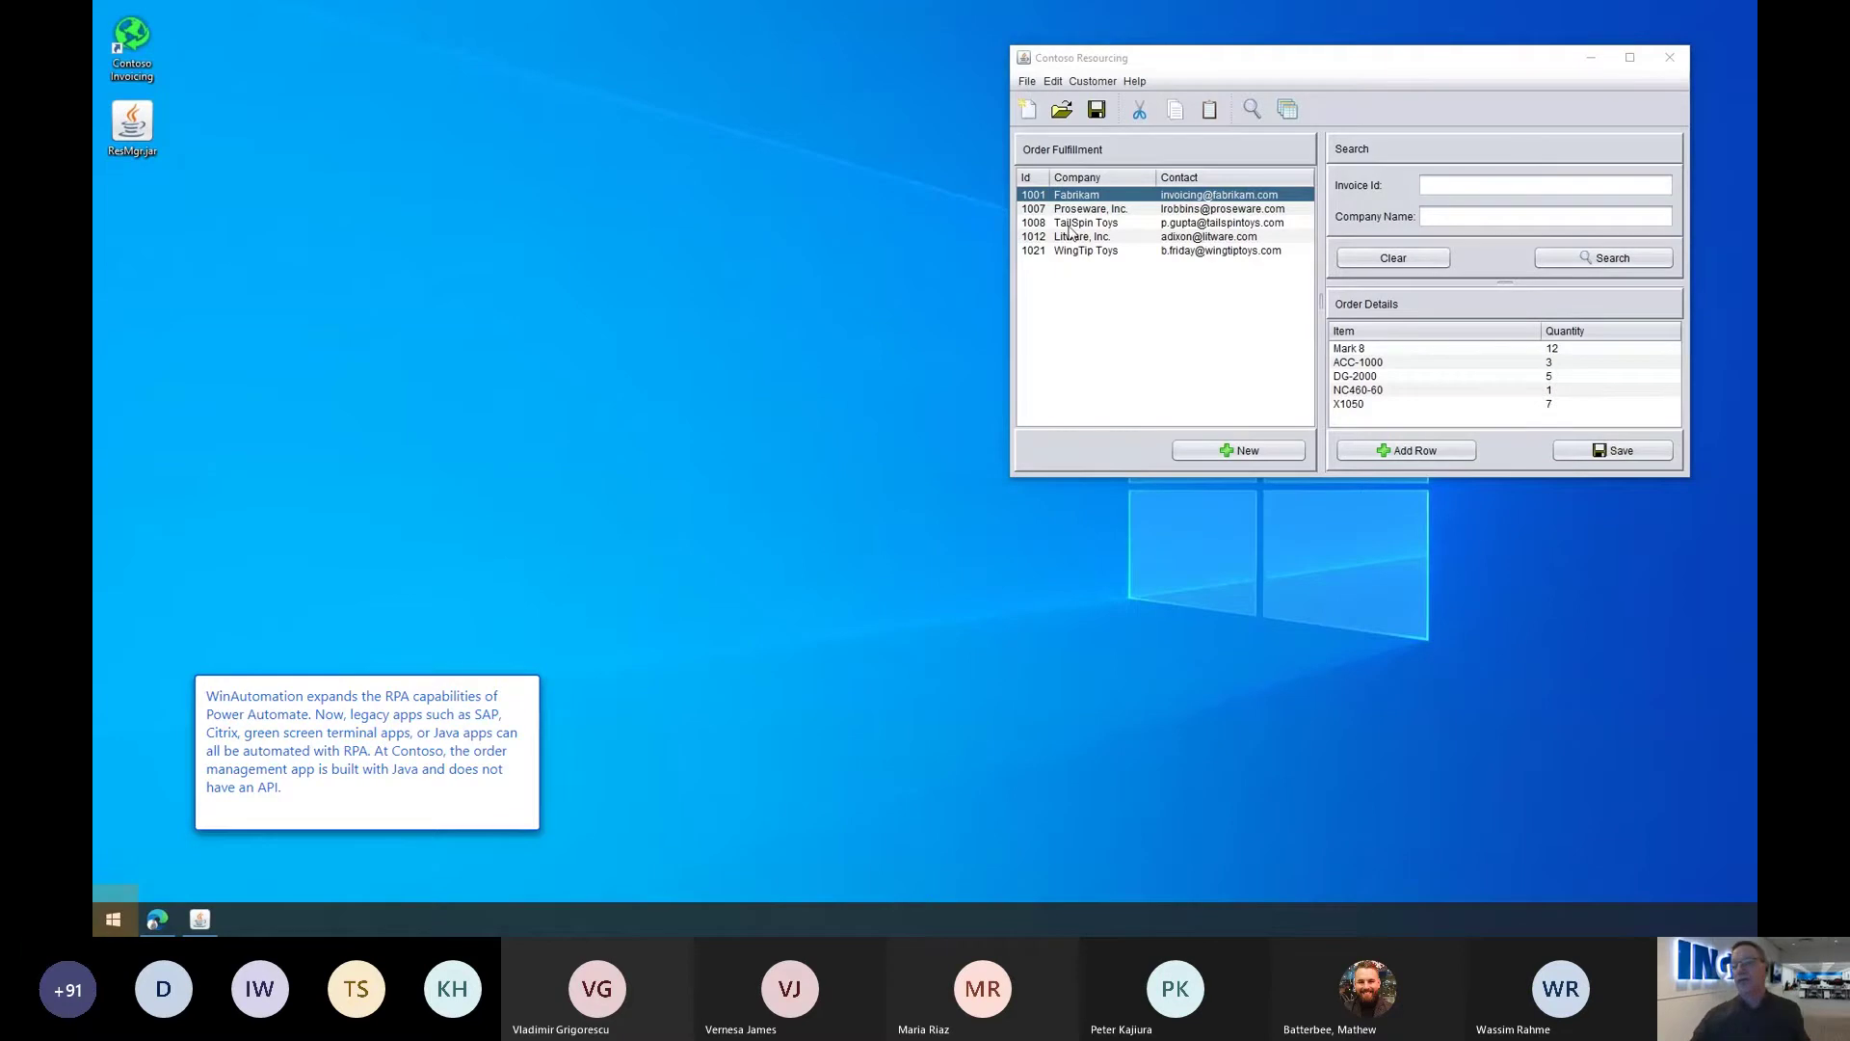
Step: Open the Resource Manager Automation process in WinAutomation's Process Designer
{"action": "left_click", "coordinate": [113, 918]}
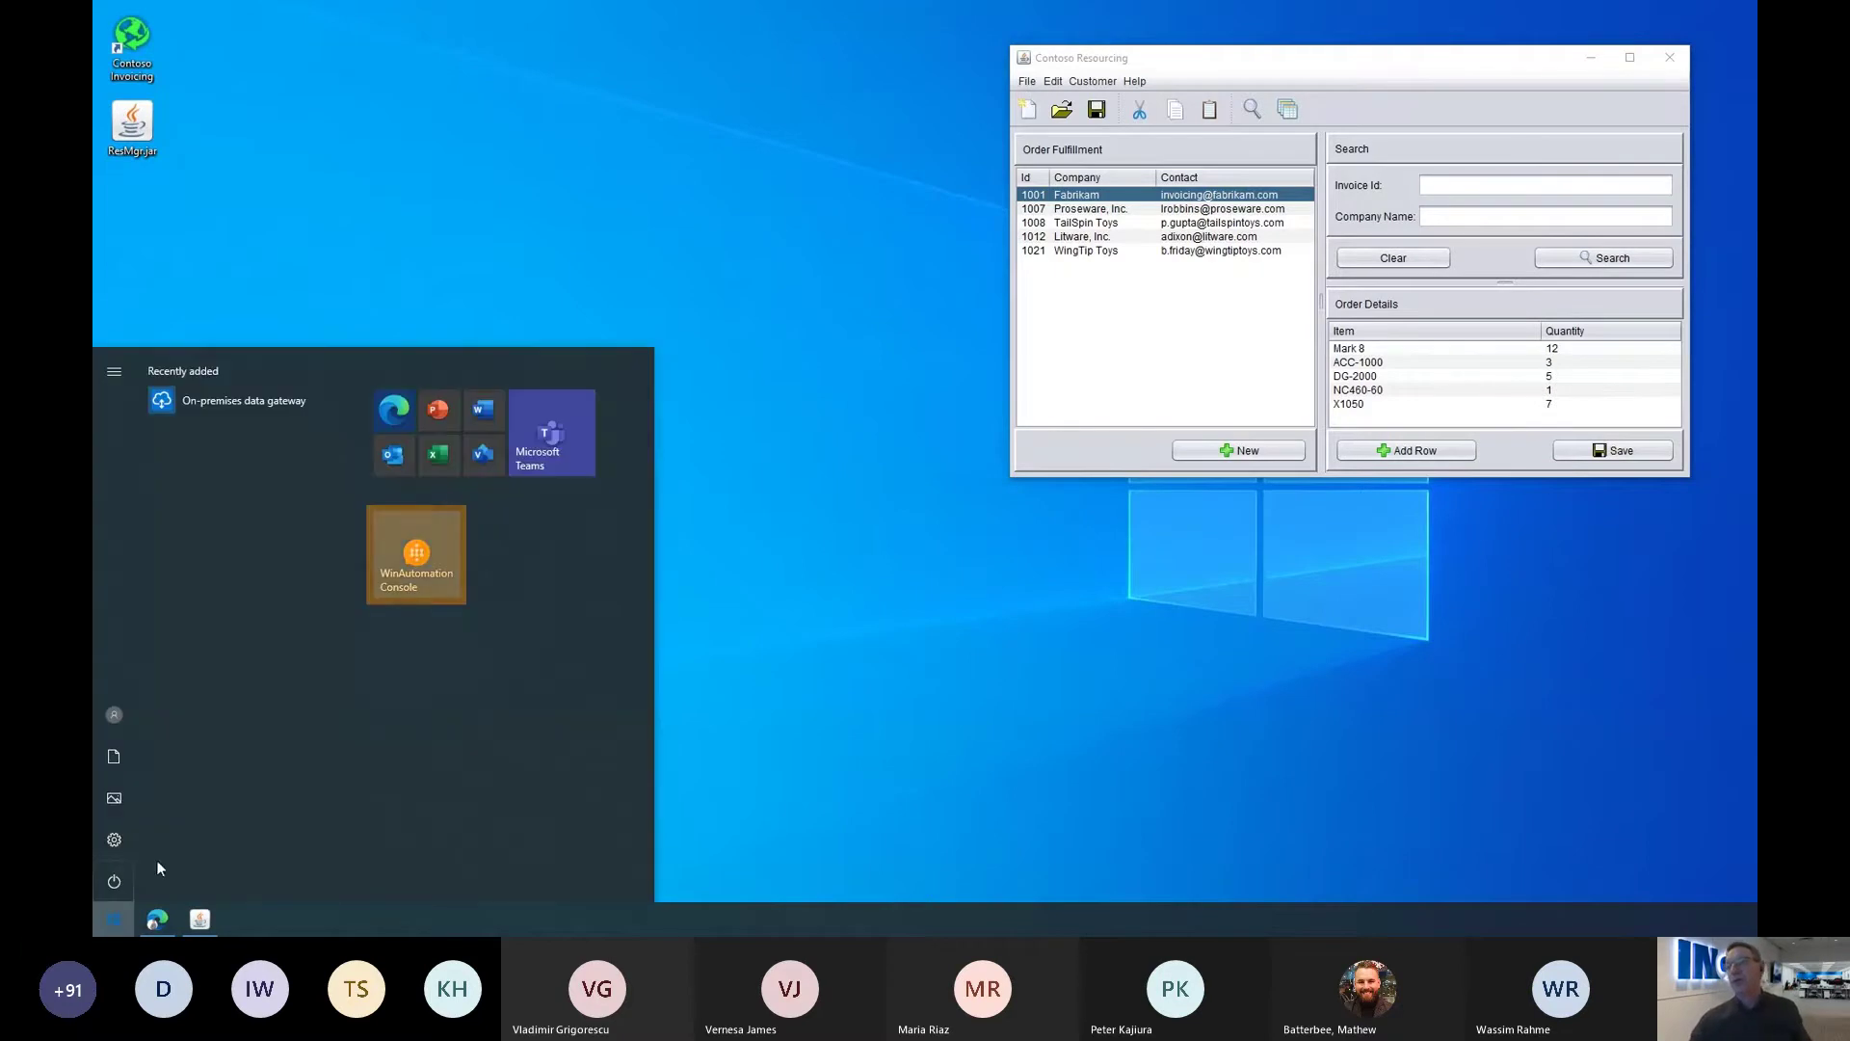
{"action": "left_click", "coordinate": [419, 563]}
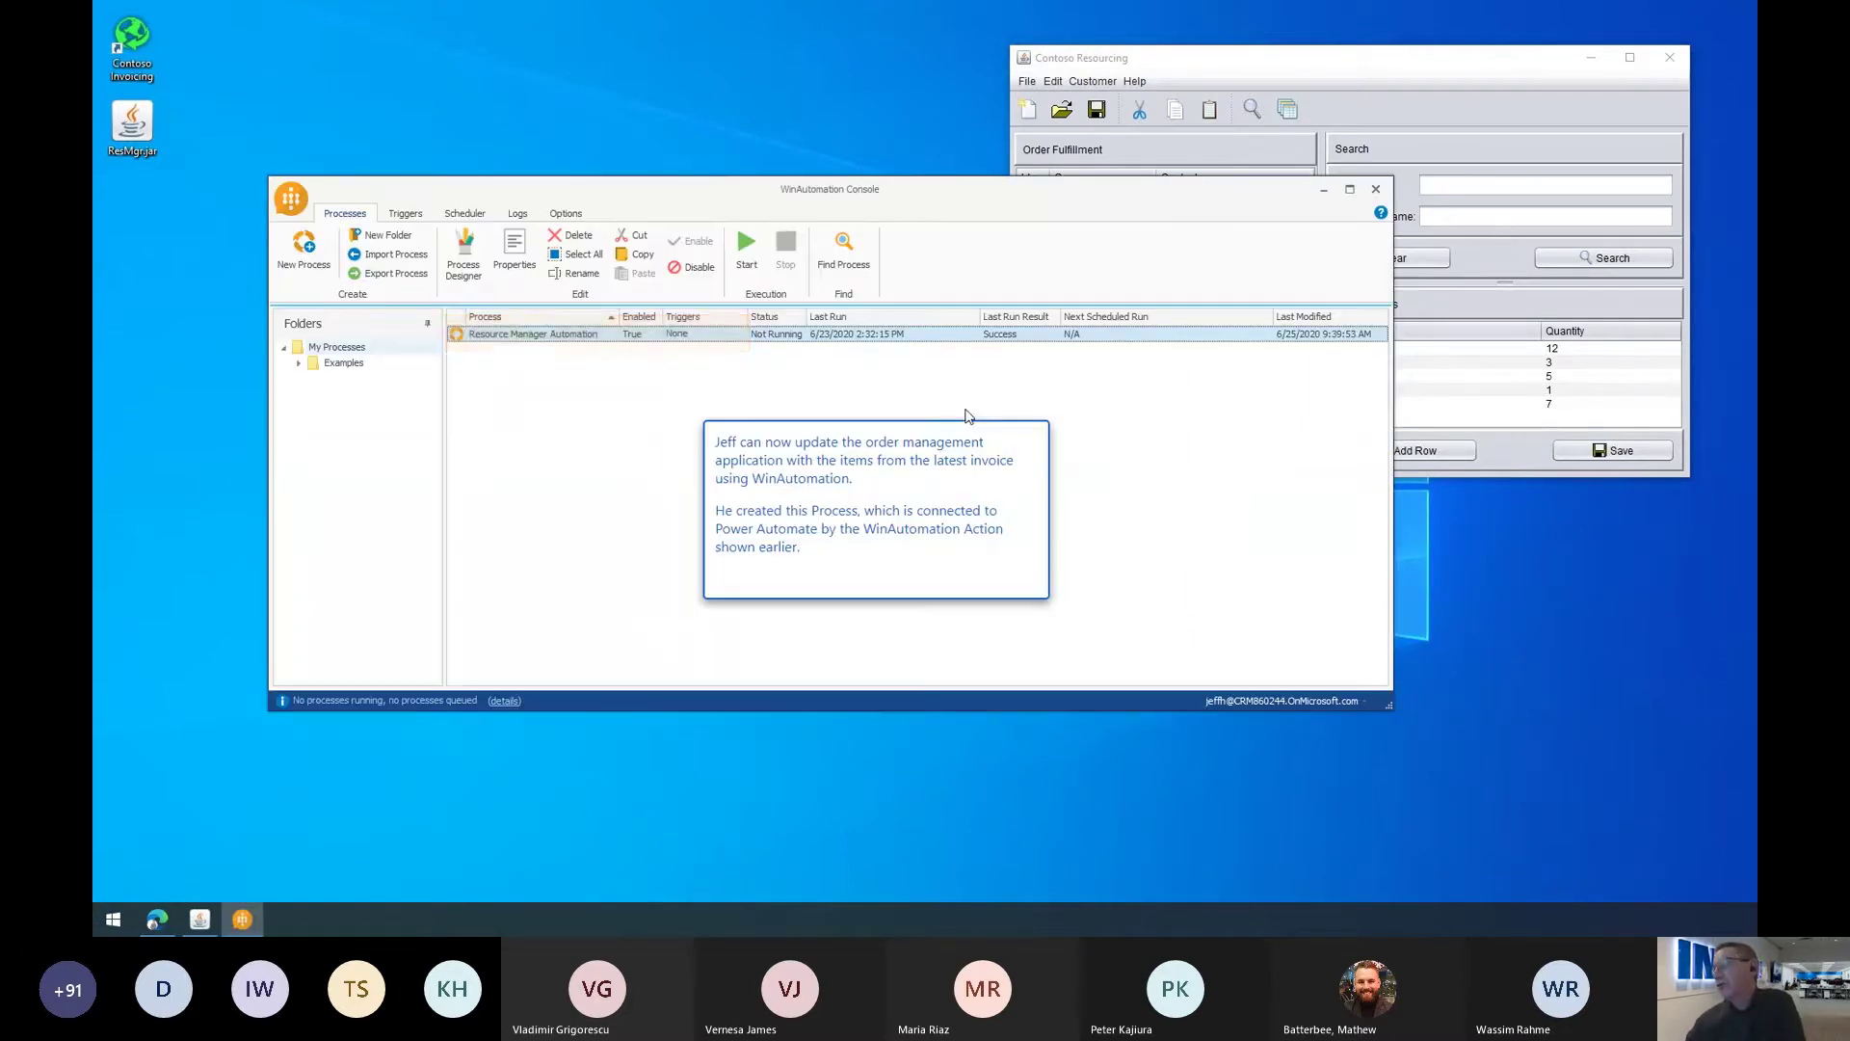
{"action": "double_click", "coordinate": [533, 338]}
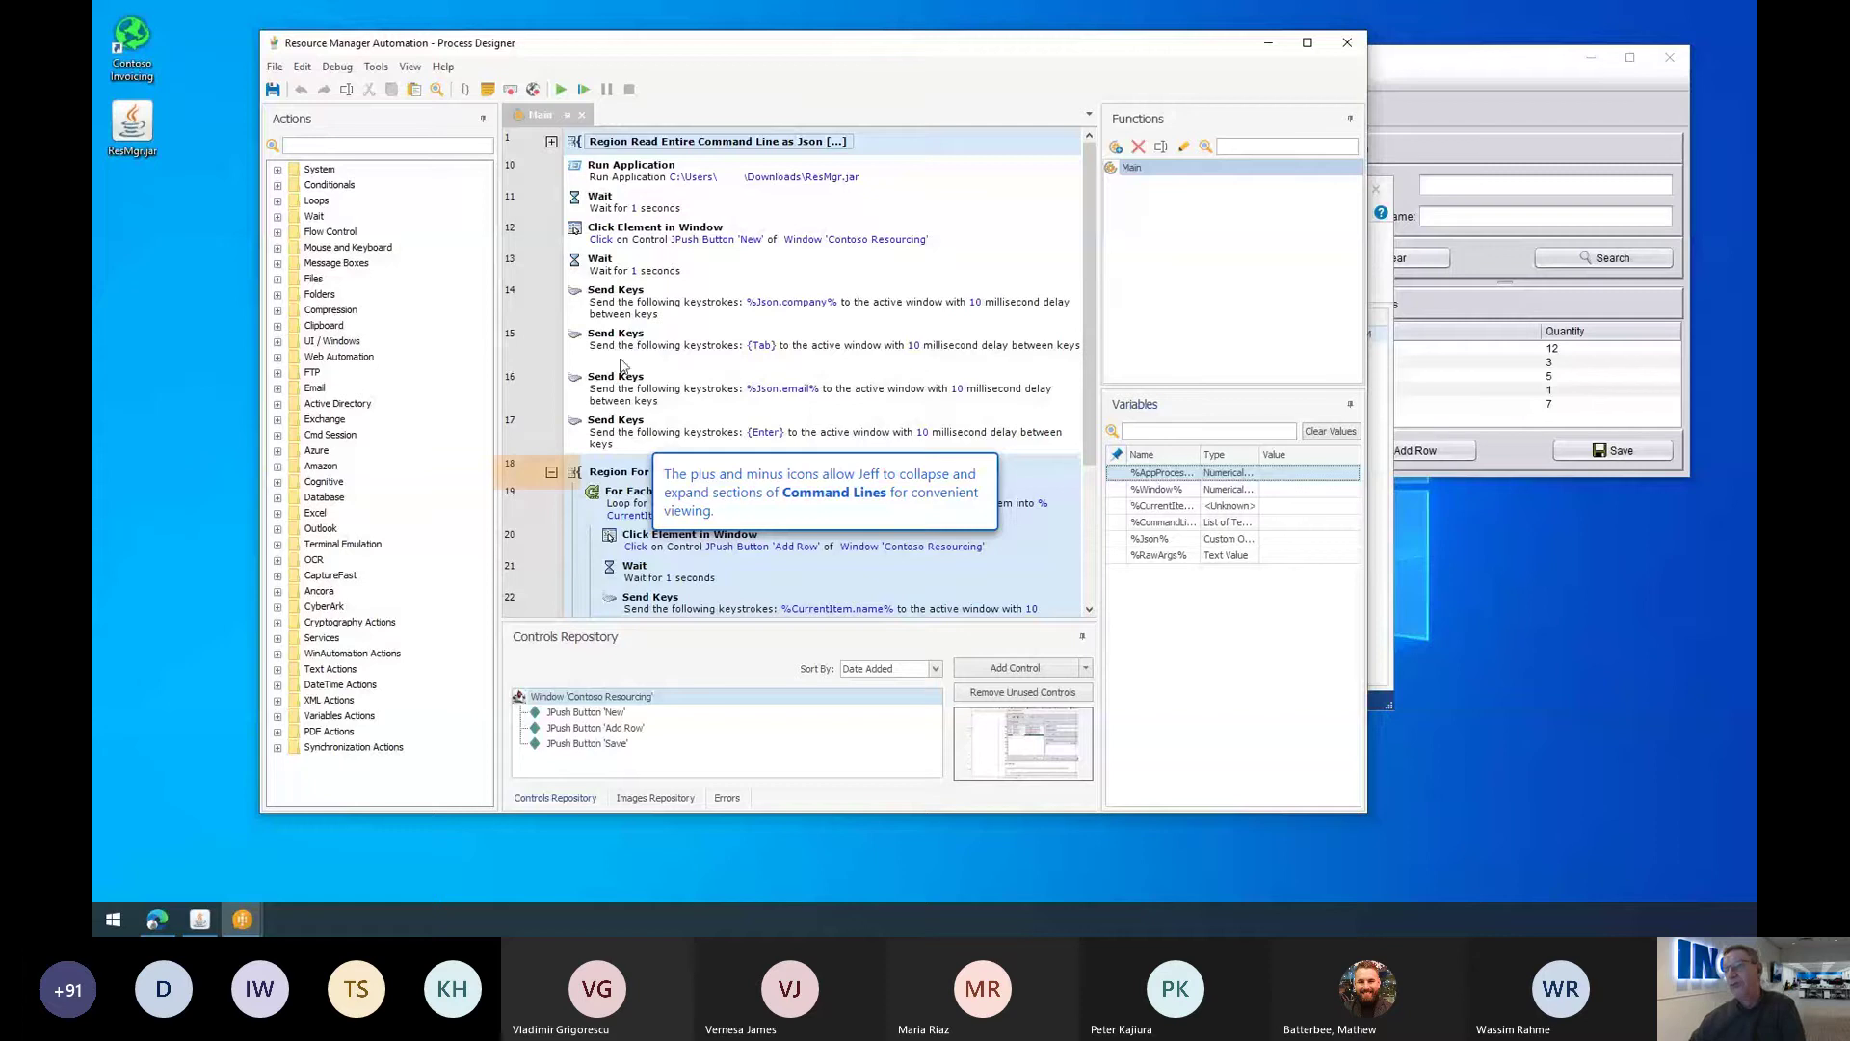
{"action": "left_click", "coordinate": [551, 473]}
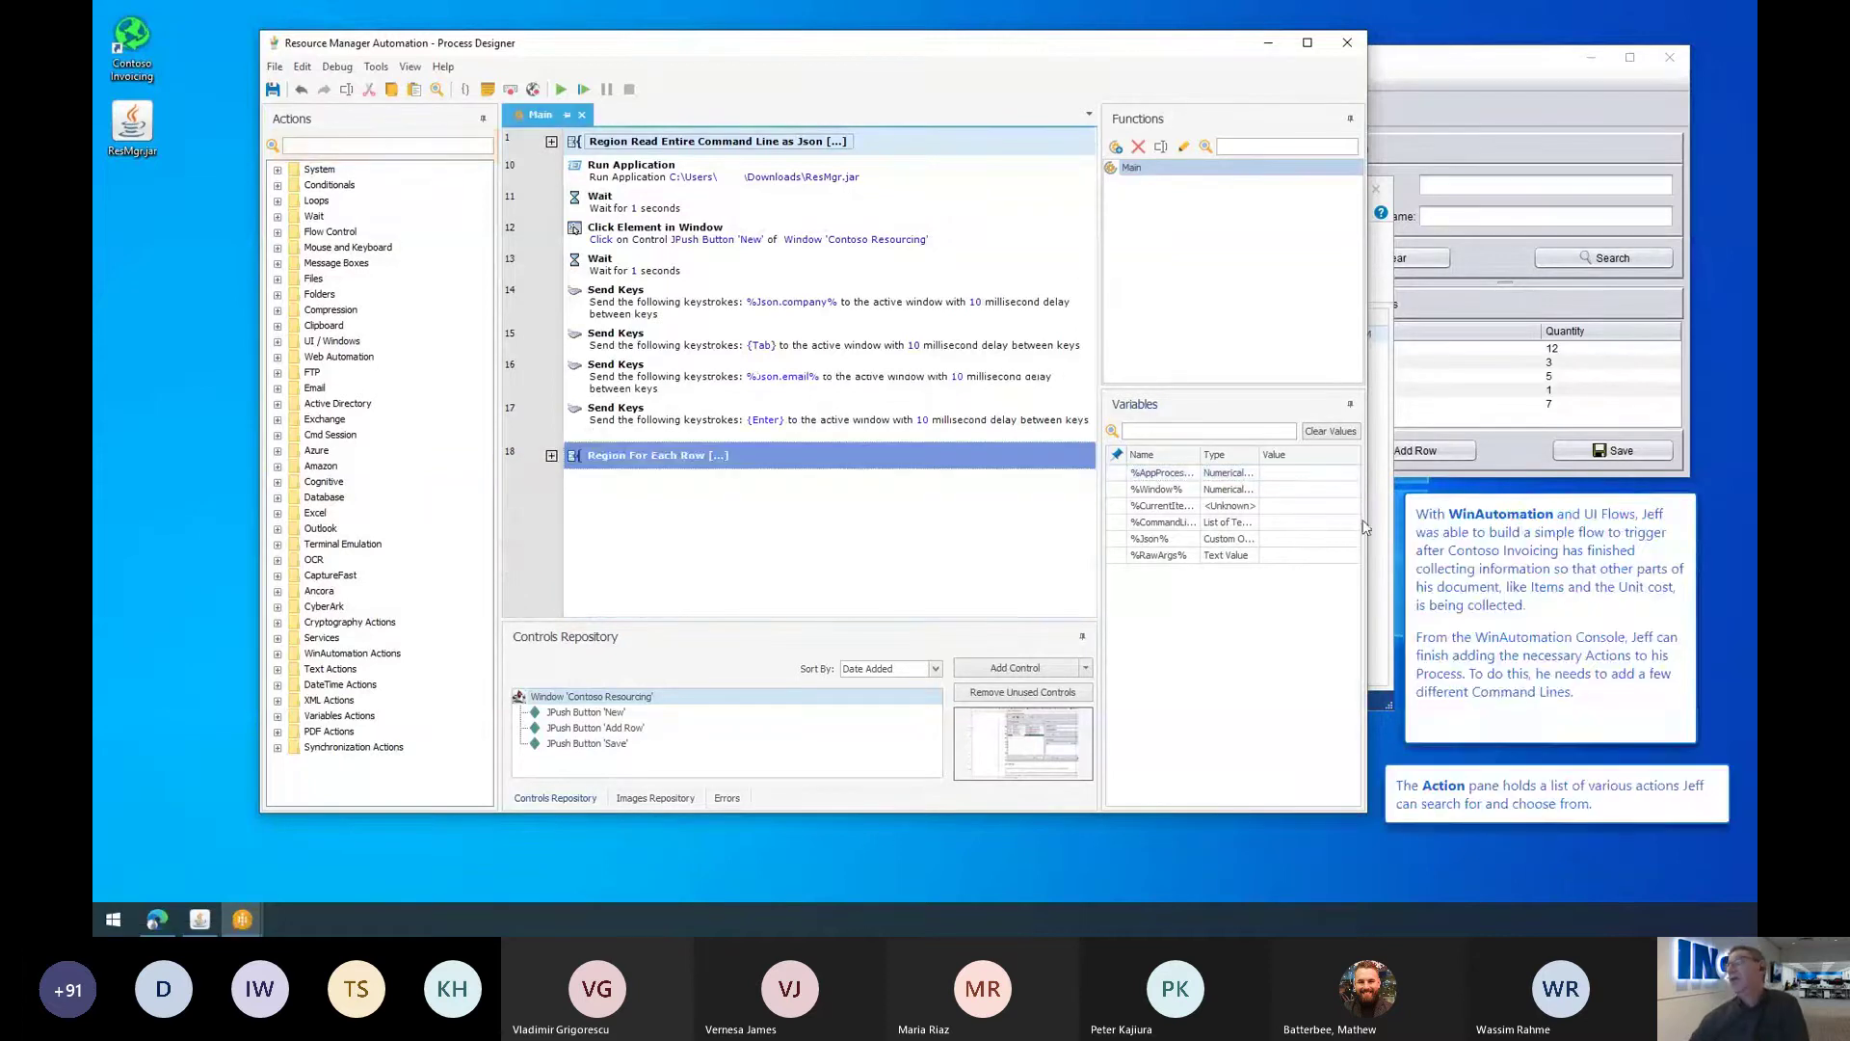
Step: Add a 1-second Wait step to the process
{"action": "left_click", "coordinate": [321, 147]}
{"action": "type", "text": "Wait"}
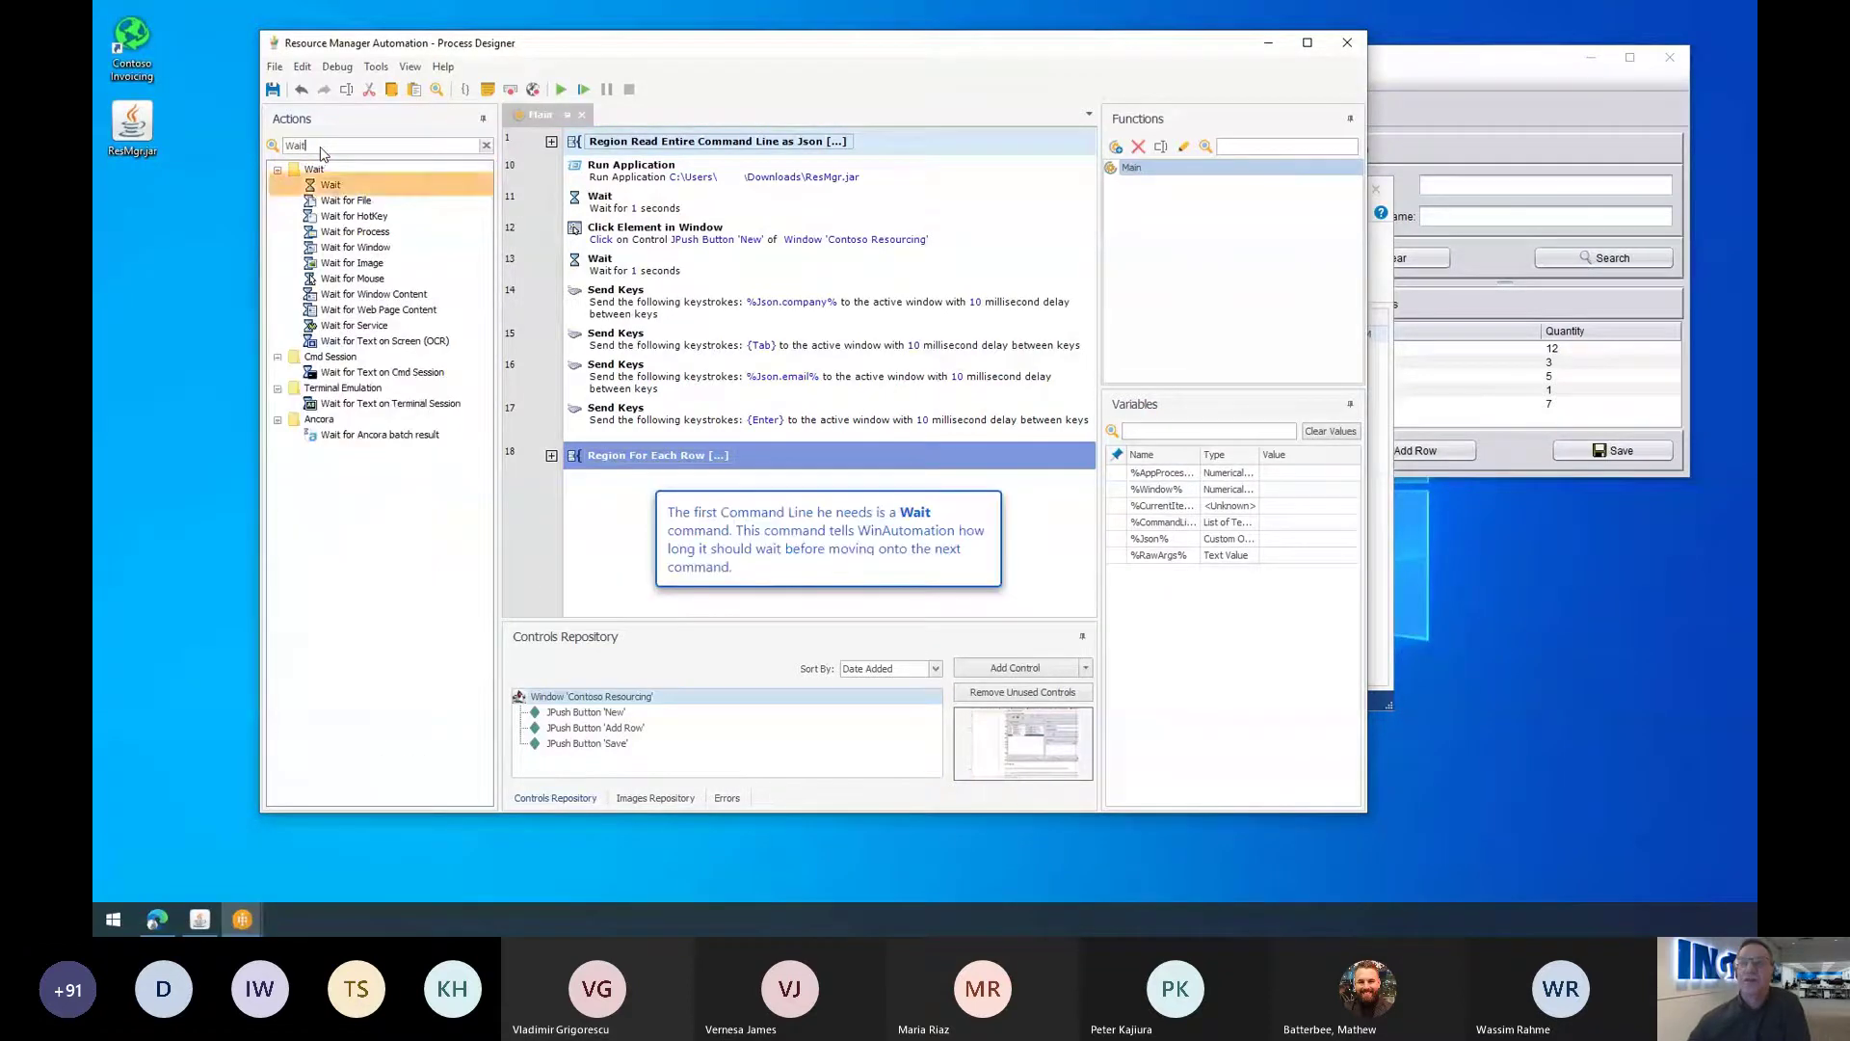
{"action": "double_click", "coordinate": [332, 185]}
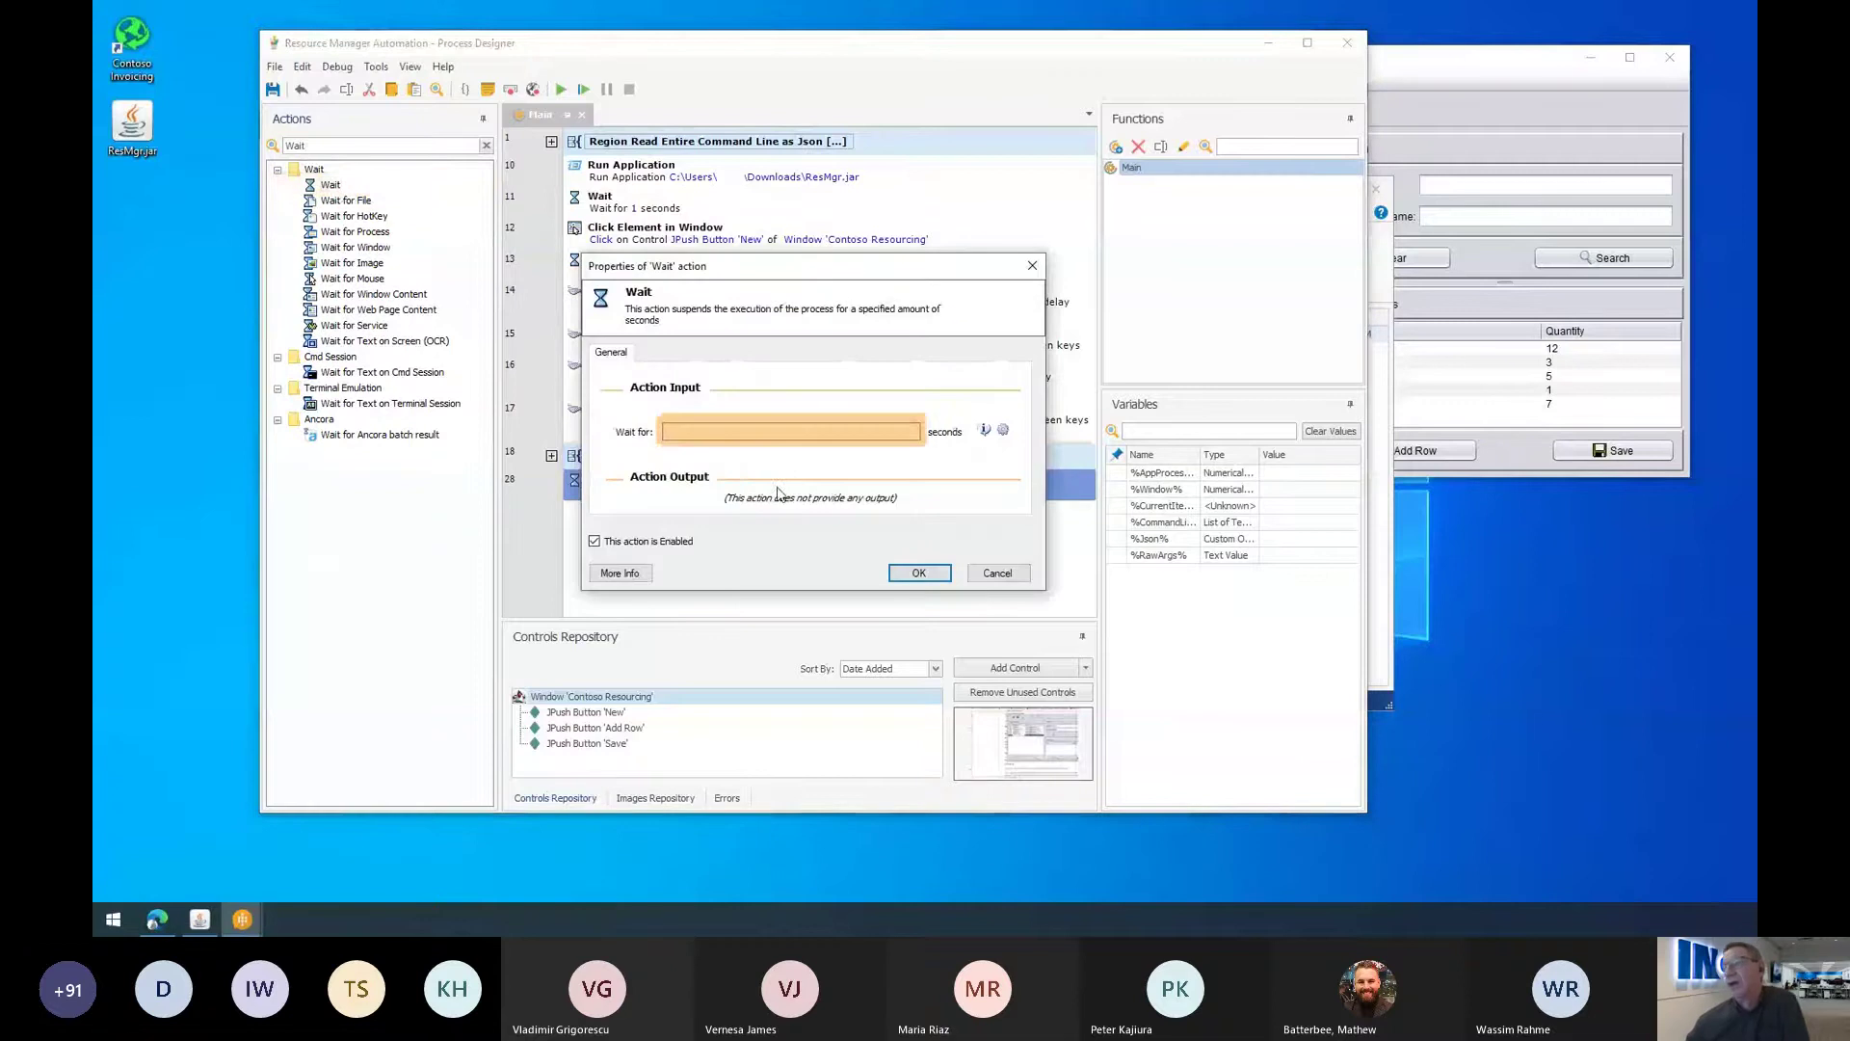
{"action": "left_click", "coordinate": [752, 433]}
{"action": "type", "text": "1"}
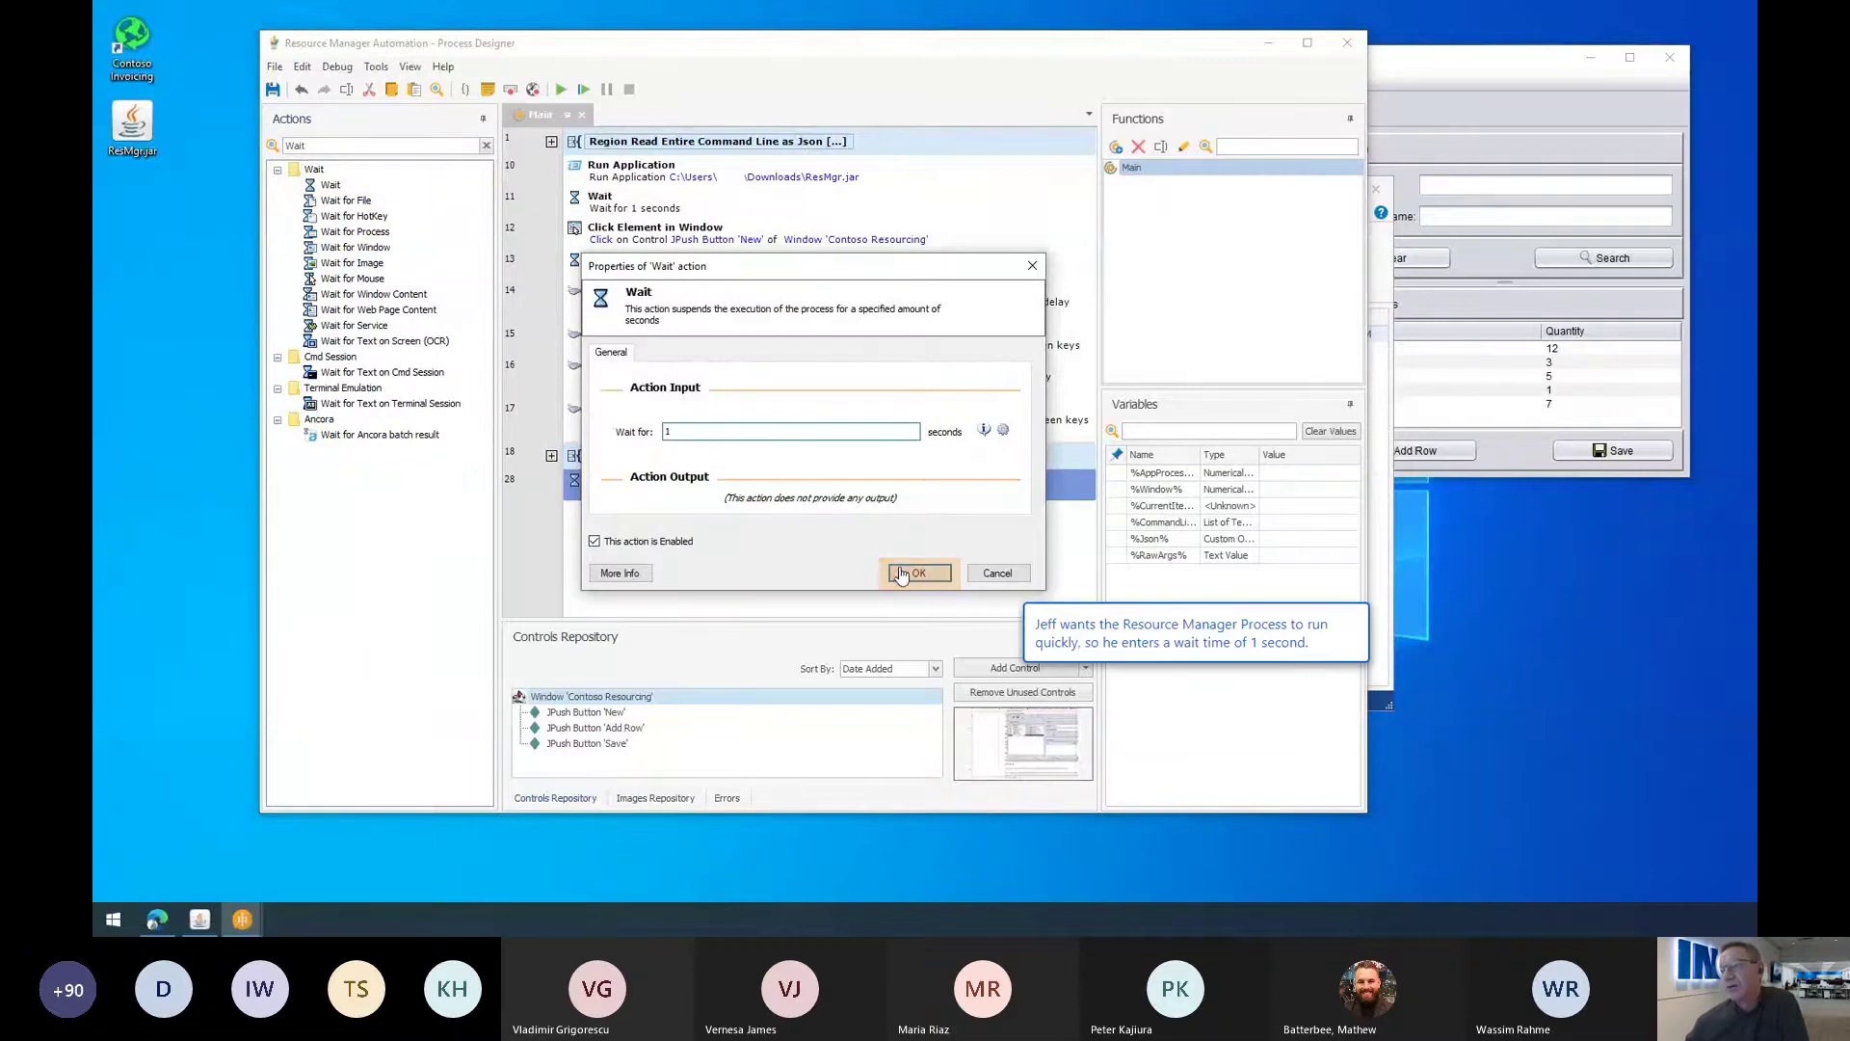
{"action": "left_click", "coordinate": [915, 573]}
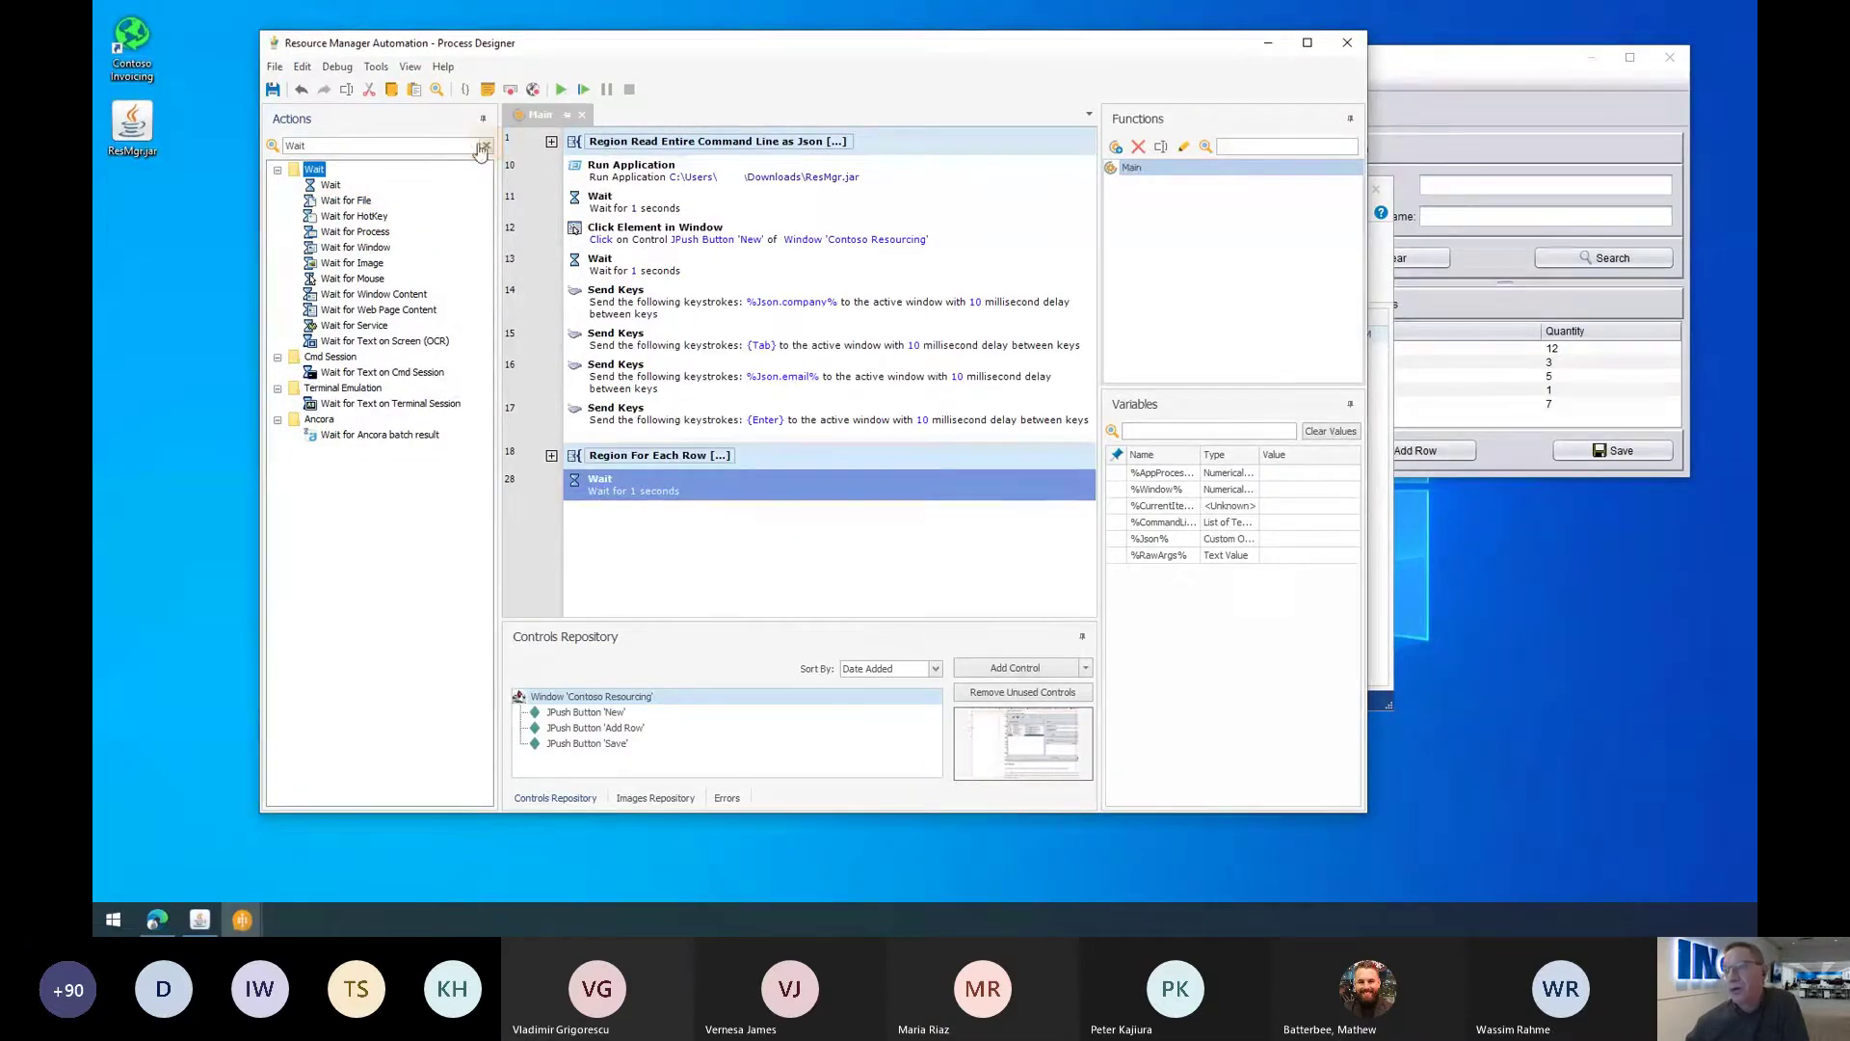
Step: Add a Click Element in Window step targeting the JPush Button 'Save' control
{"action": "left_click", "coordinate": [484, 145]}
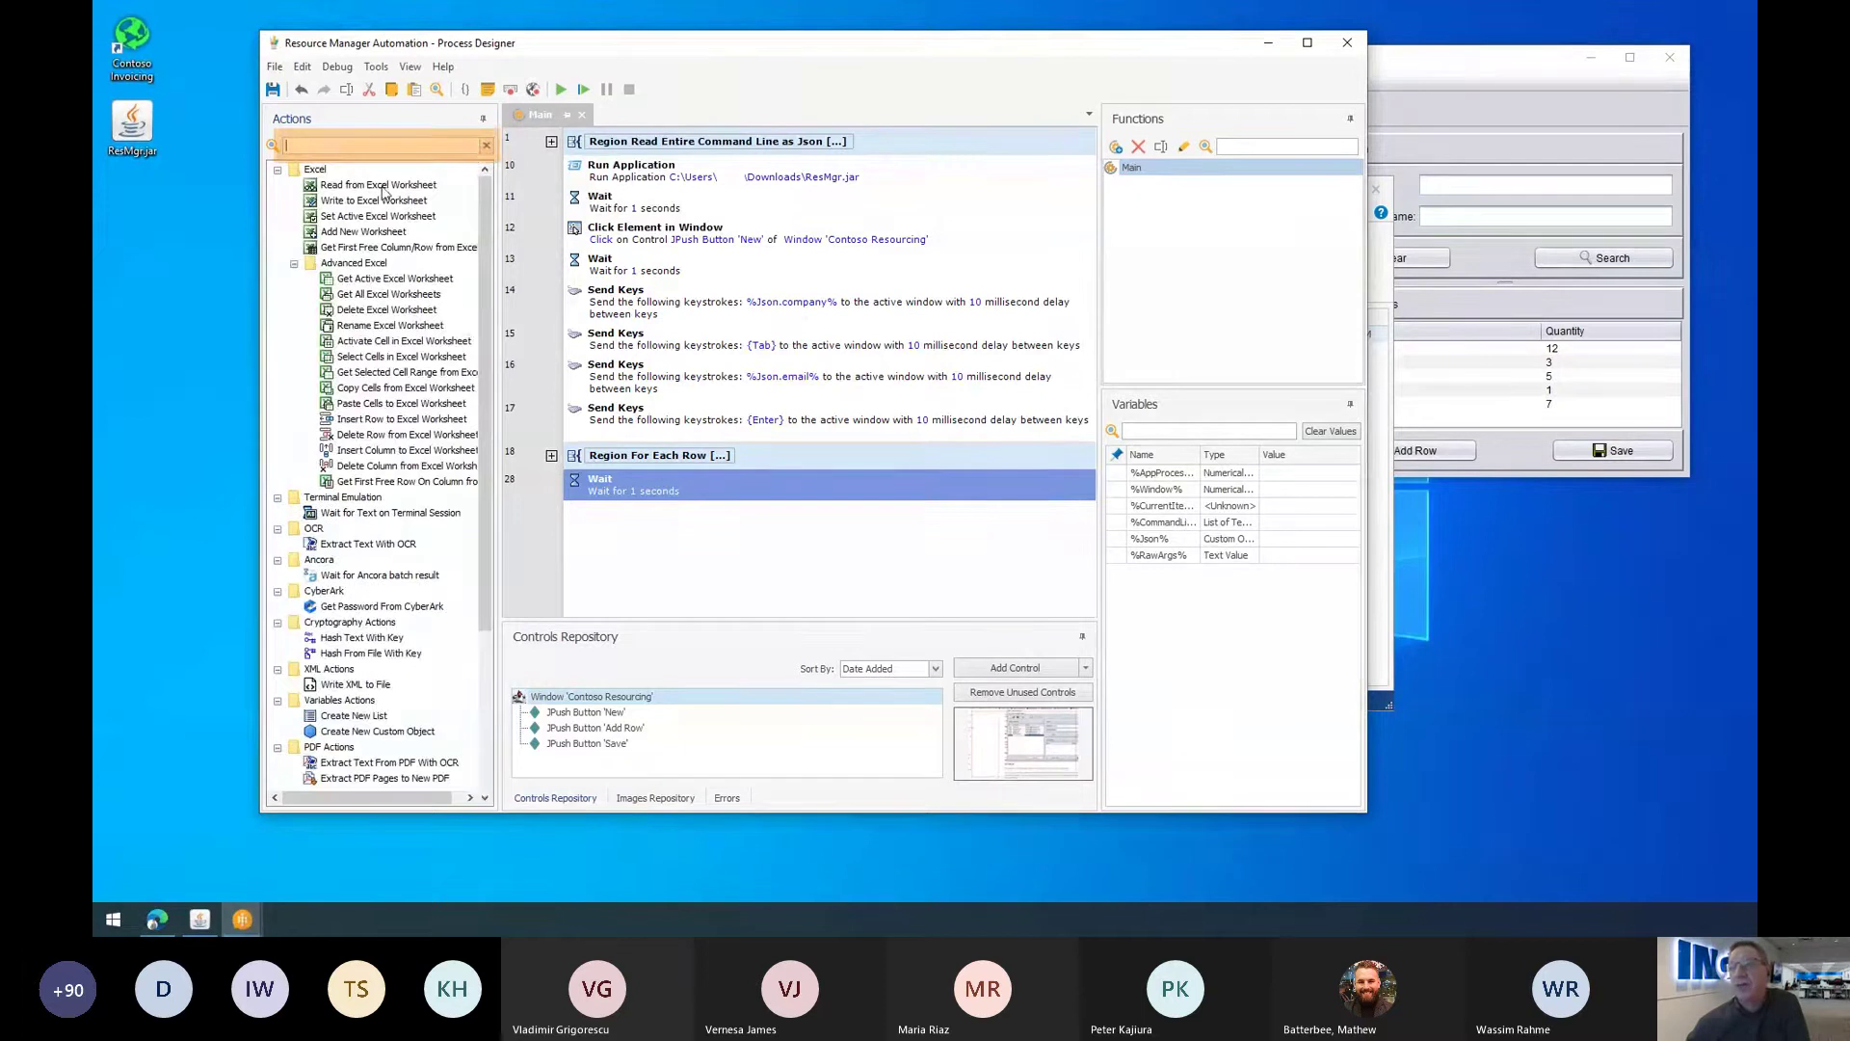
{"action": "type", "text": "Click"}
{"action": "left_click", "coordinate": [369, 218]}
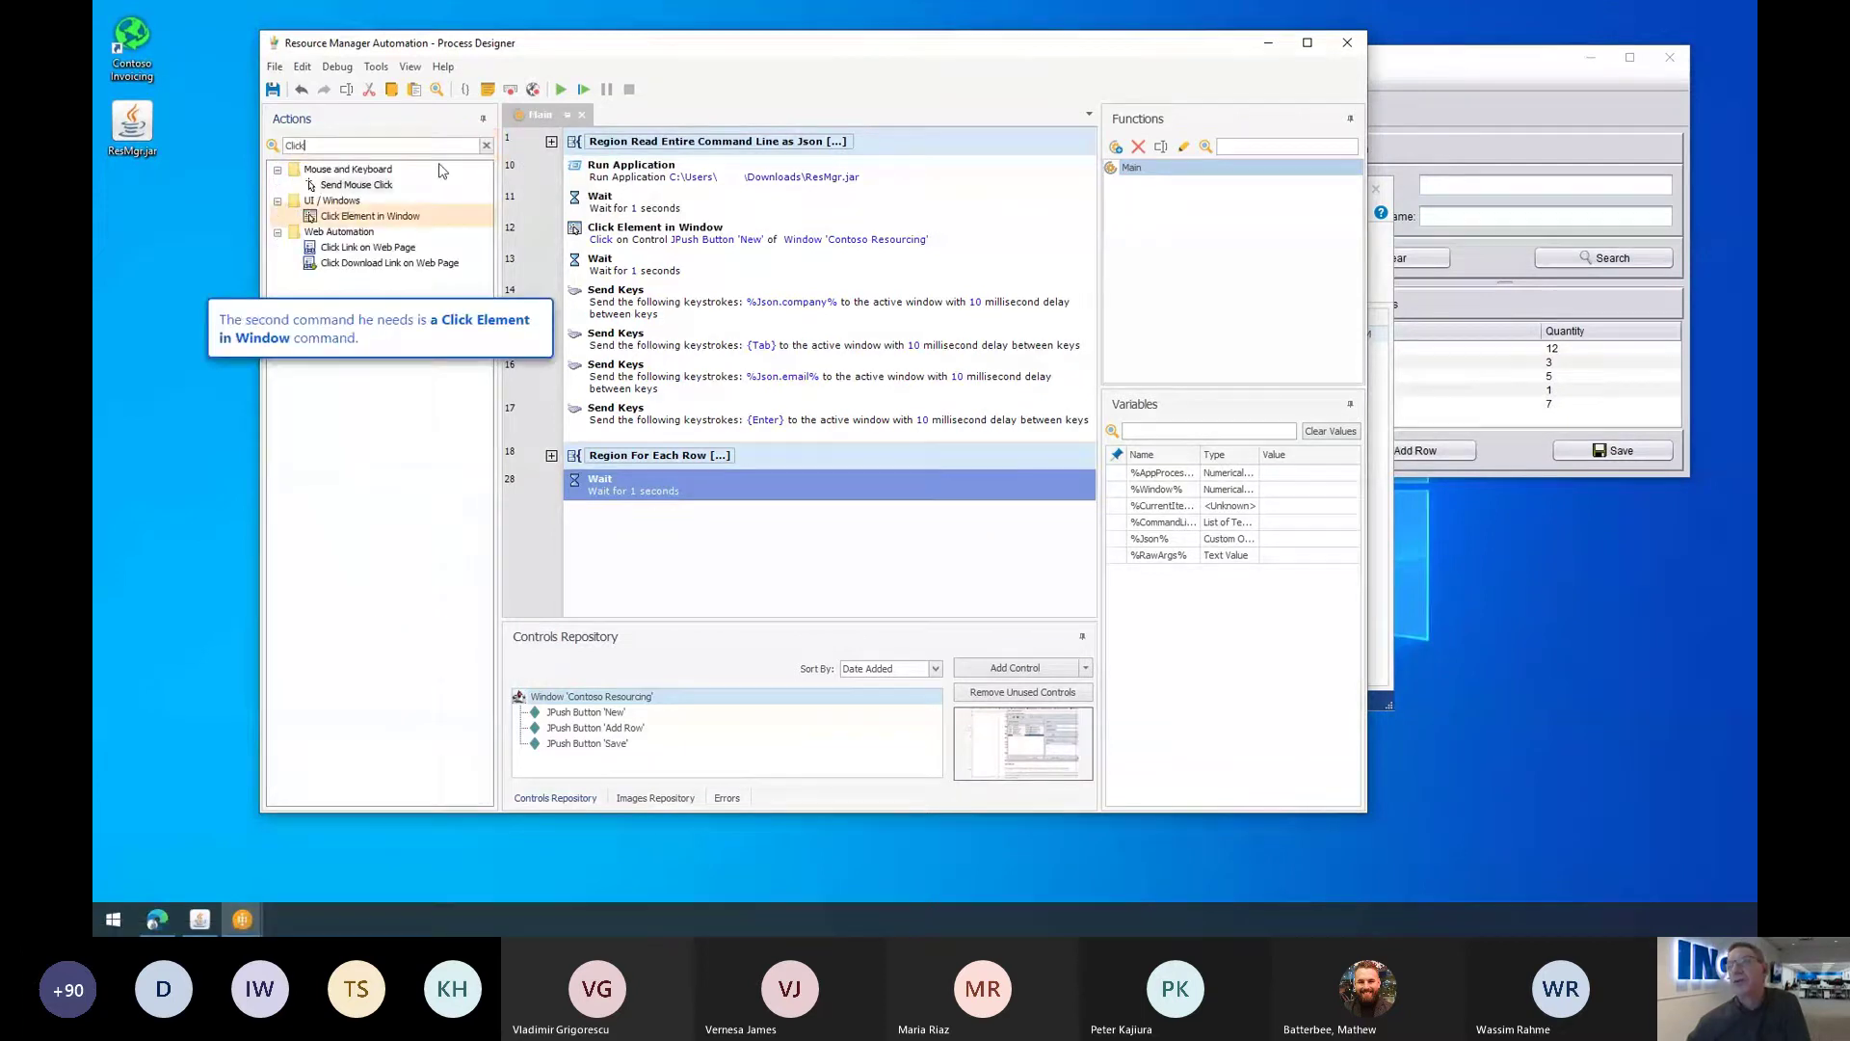
{"action": "double_click", "coordinate": [369, 218]}
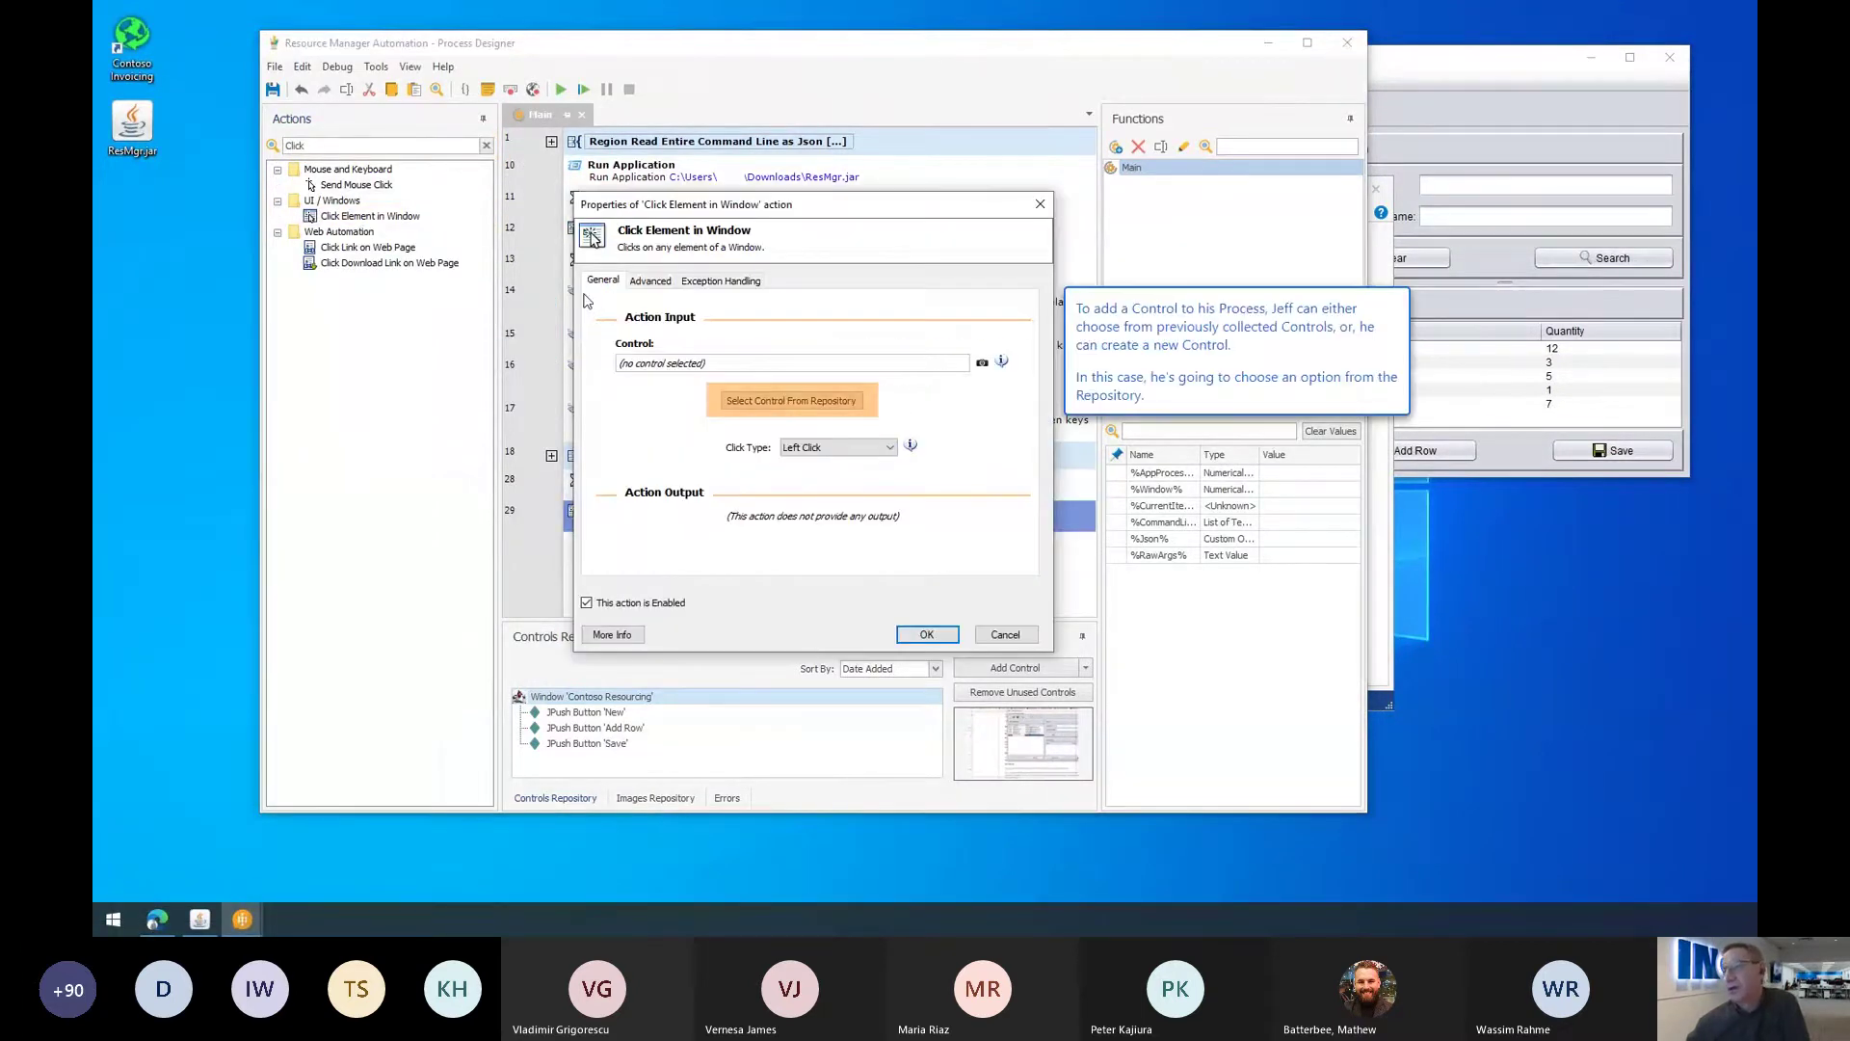
{"action": "left_click", "coordinate": [788, 401]}
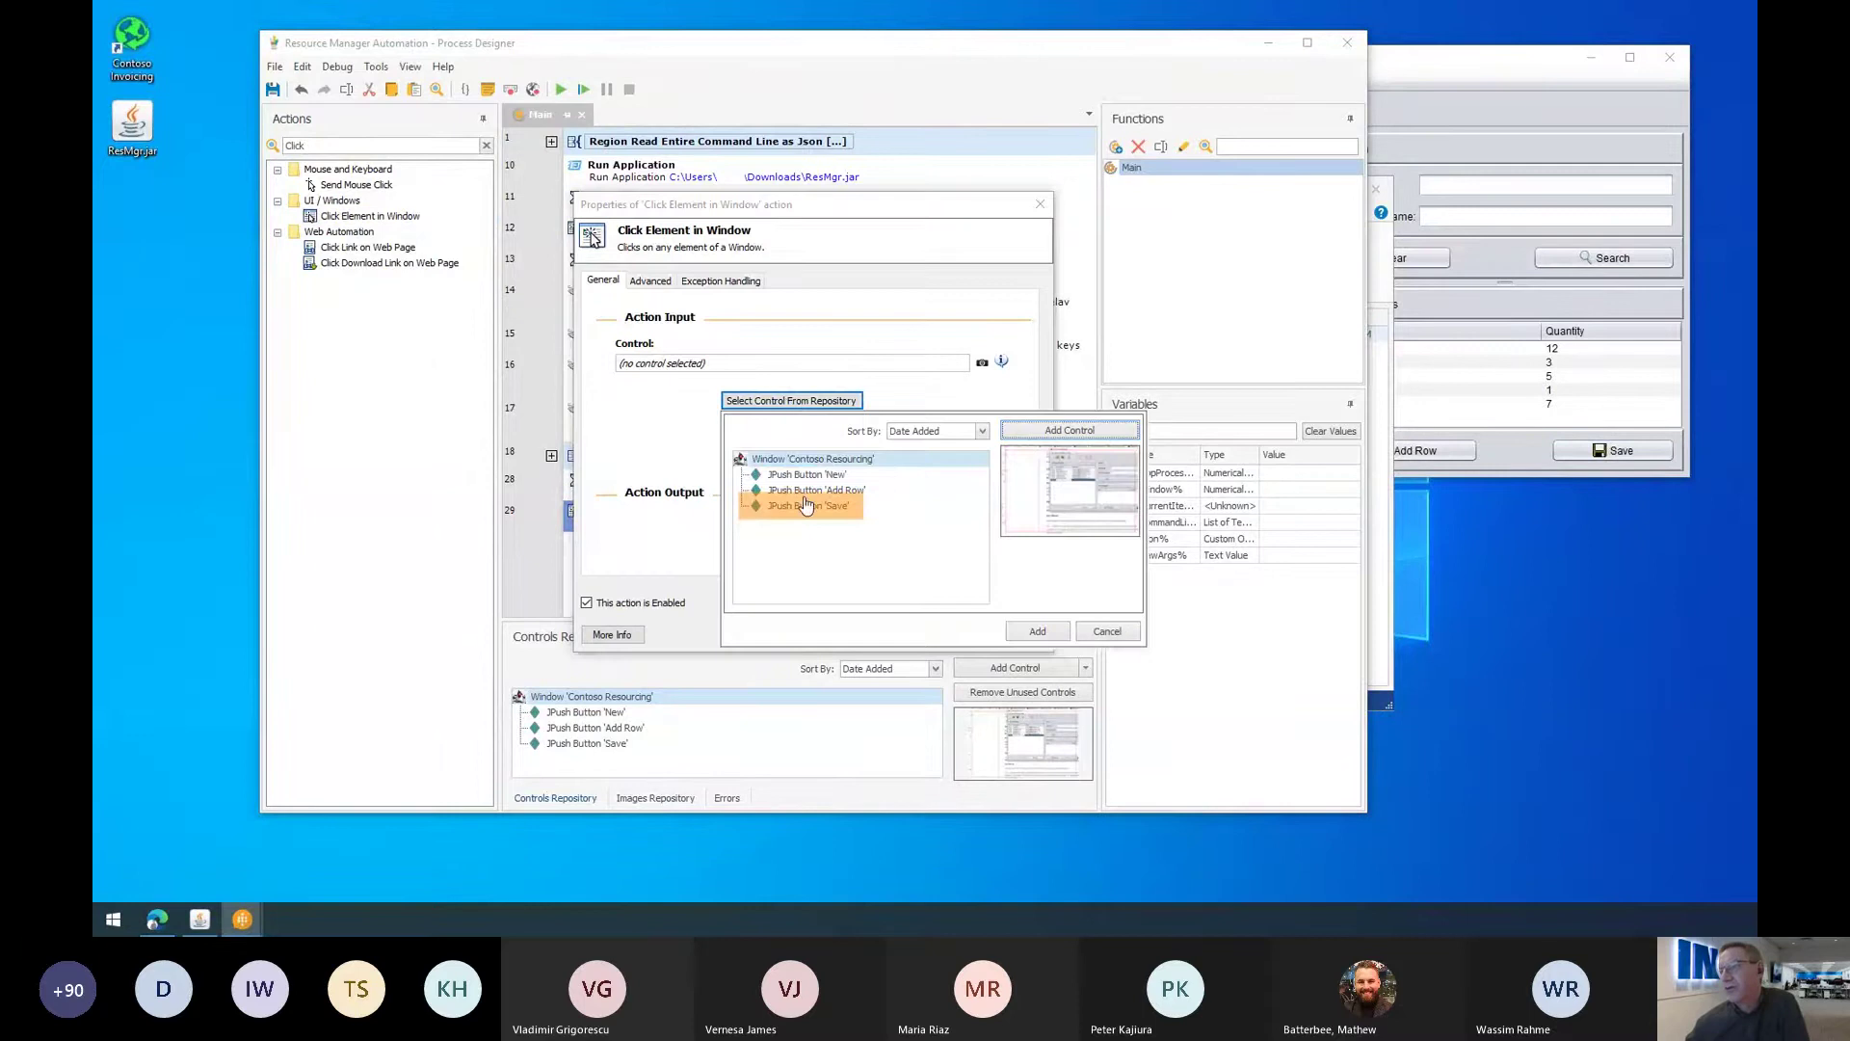
{"action": "left_click", "coordinate": [843, 508]}
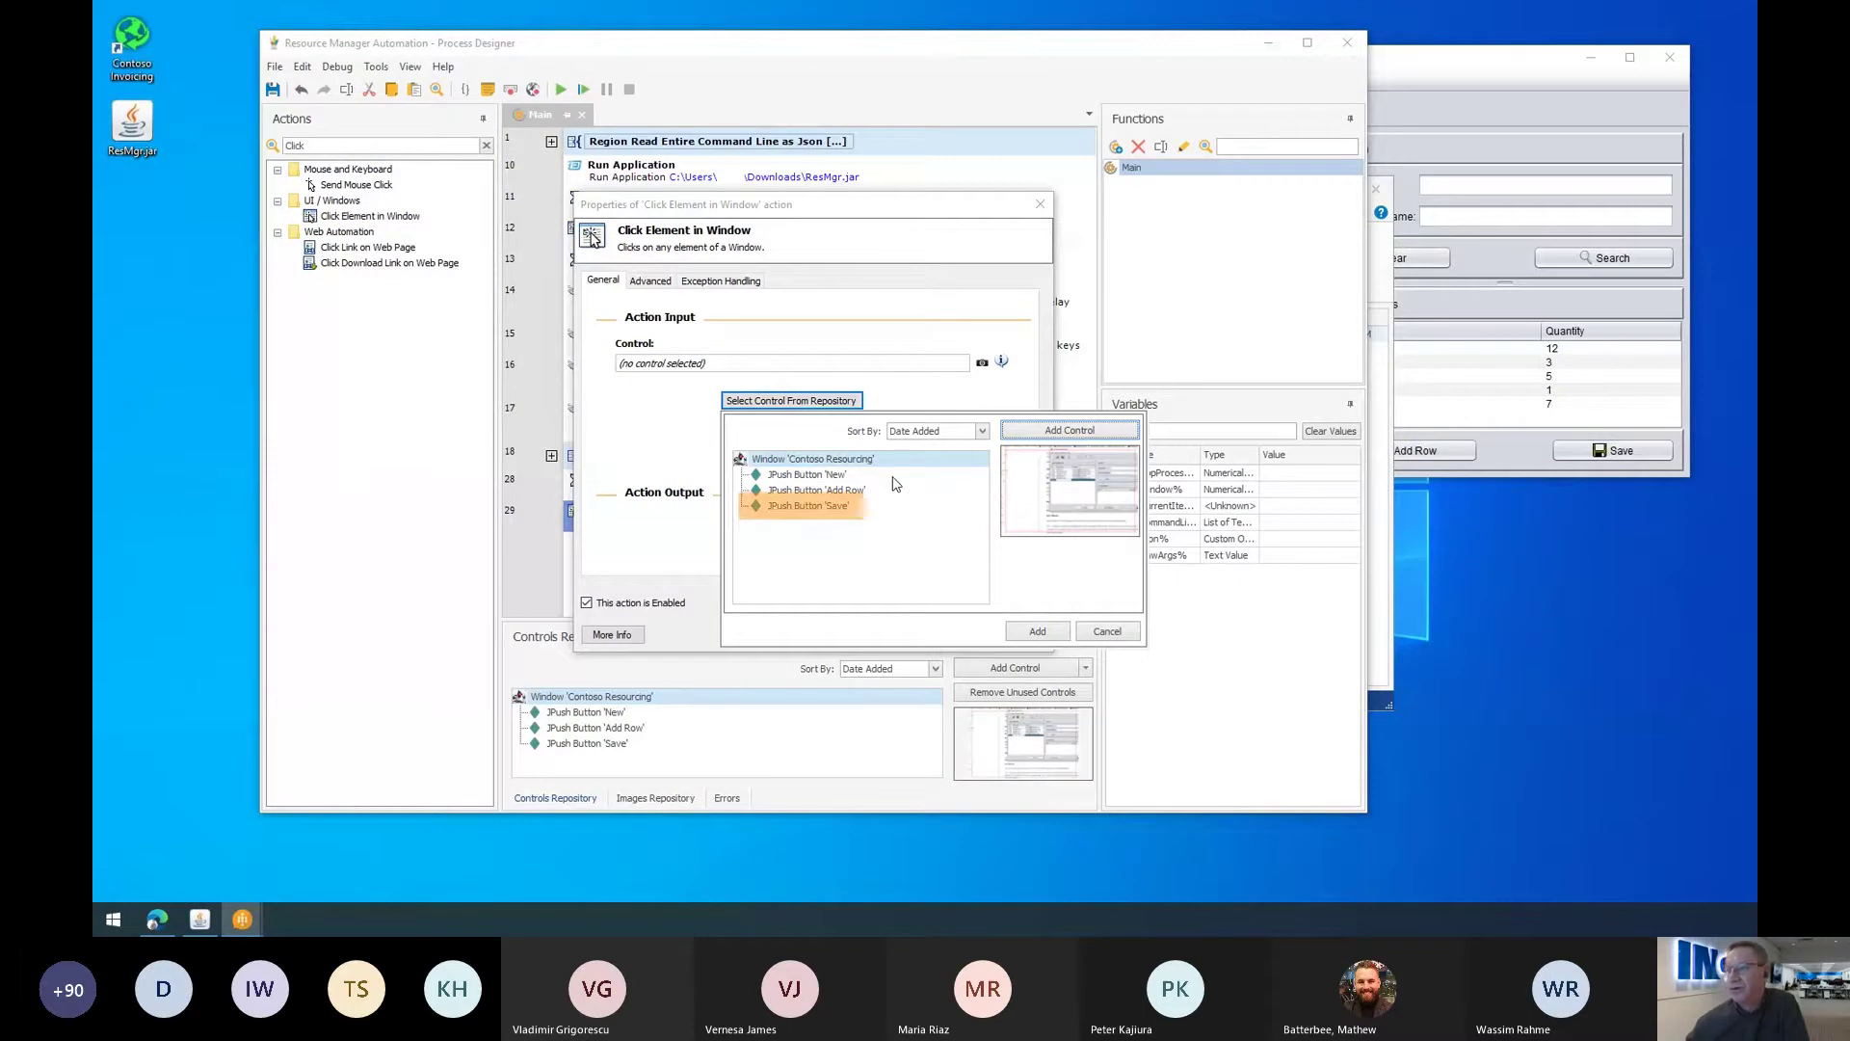
{"action": "left_click", "coordinate": [809, 505]}
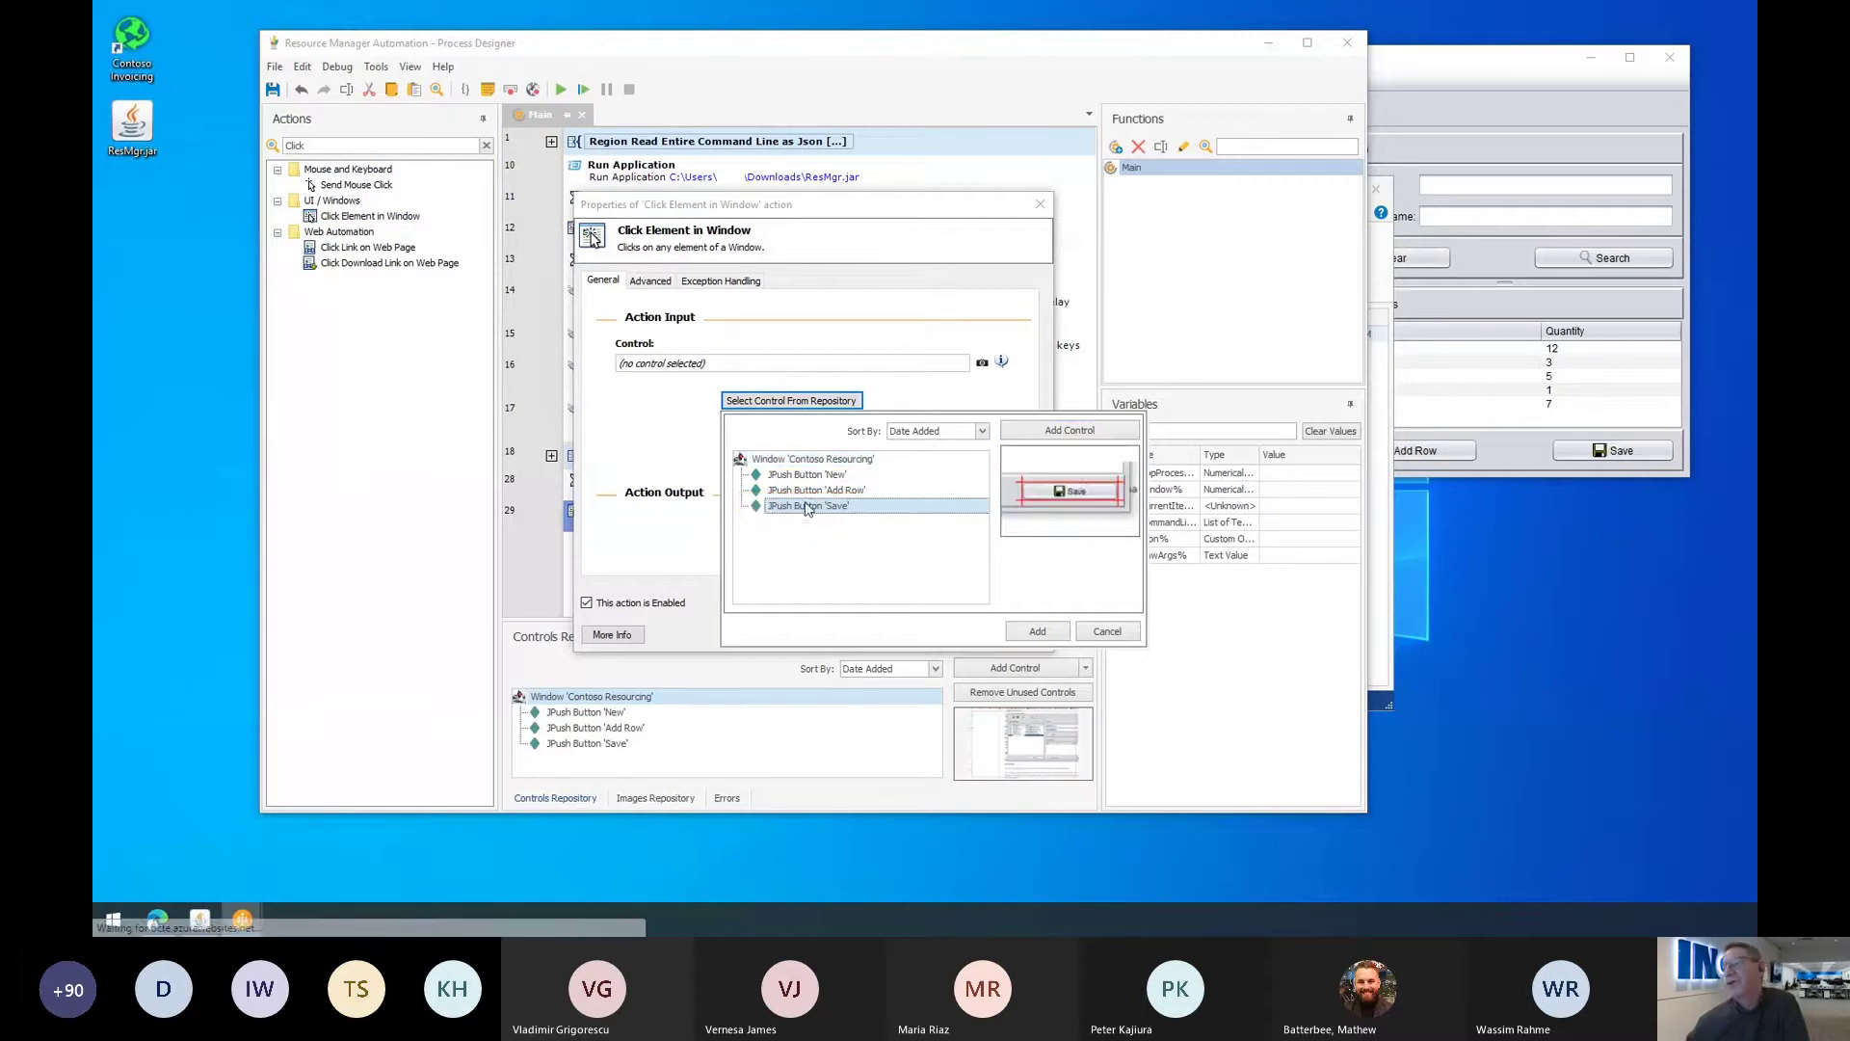
{"action": "left_click", "coordinate": [1037, 626]}
{"action": "left_click", "coordinate": [940, 626]}
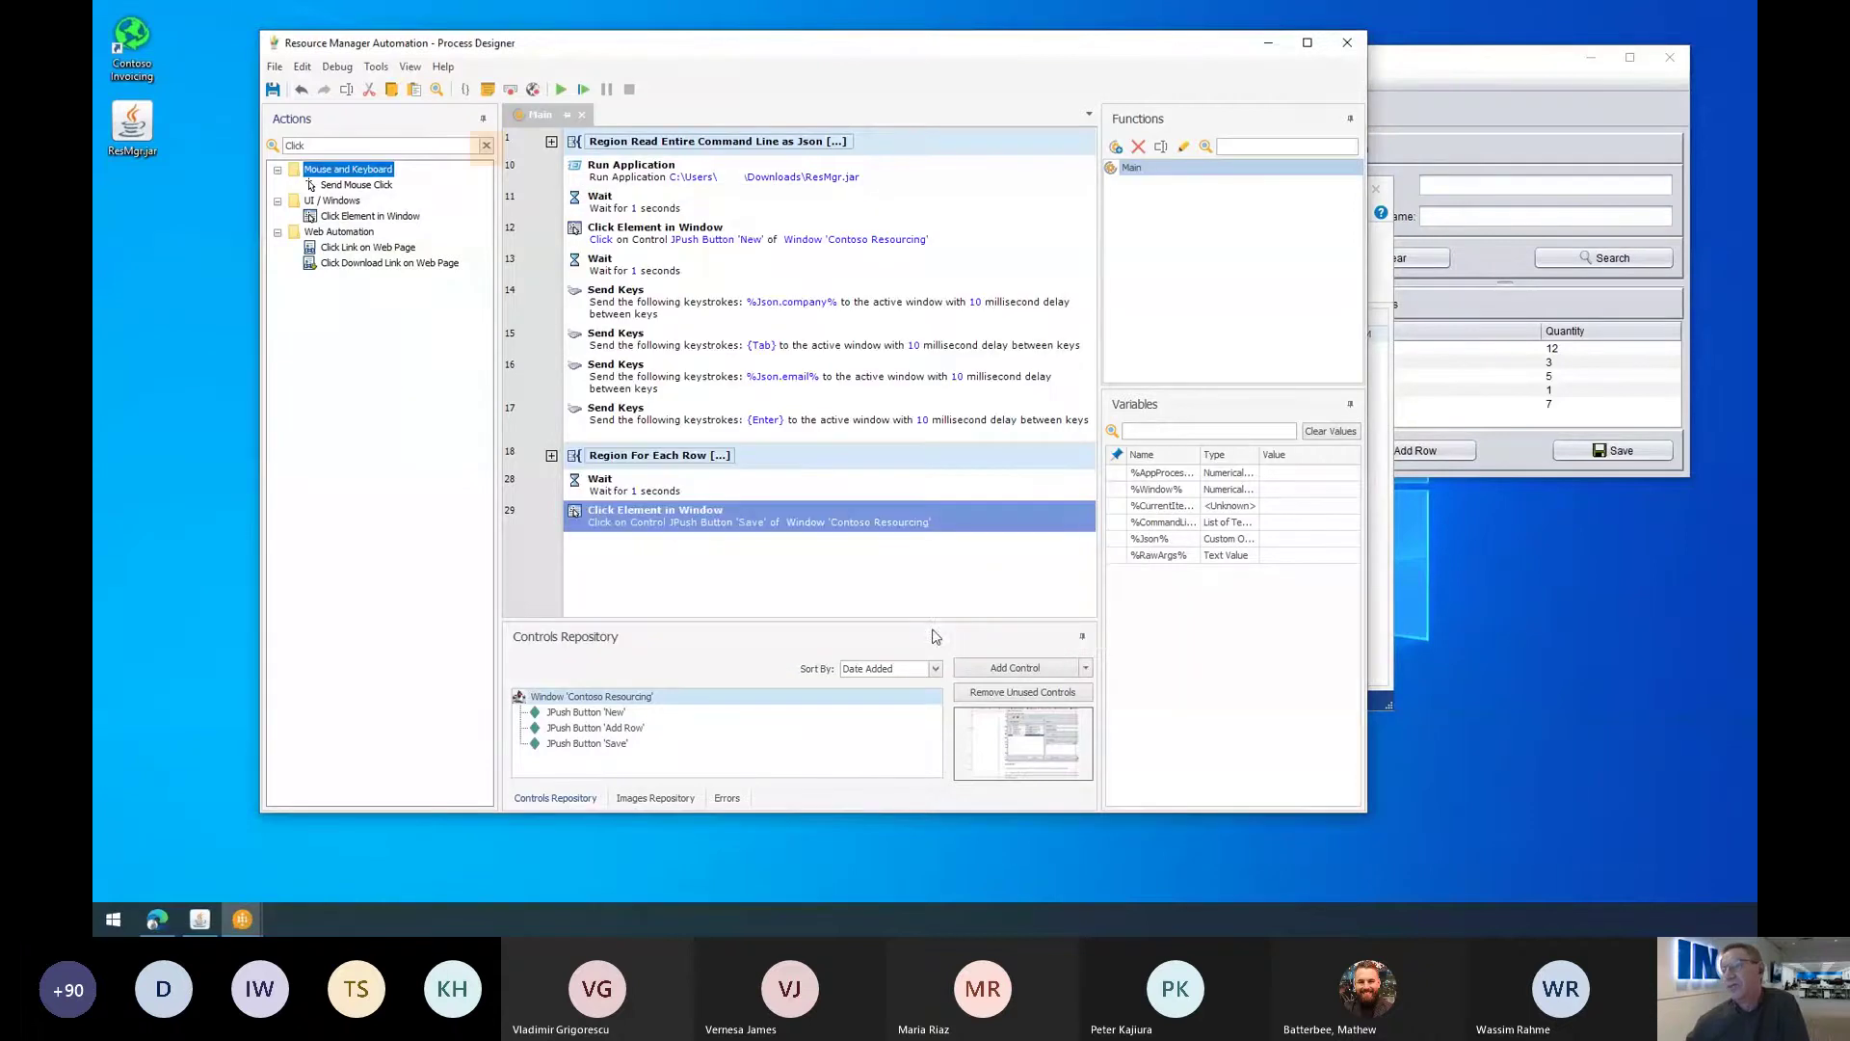
Step: Append another 1-second Wait after the Save click as step 30
{"action": "left_click", "coordinate": [488, 146]}
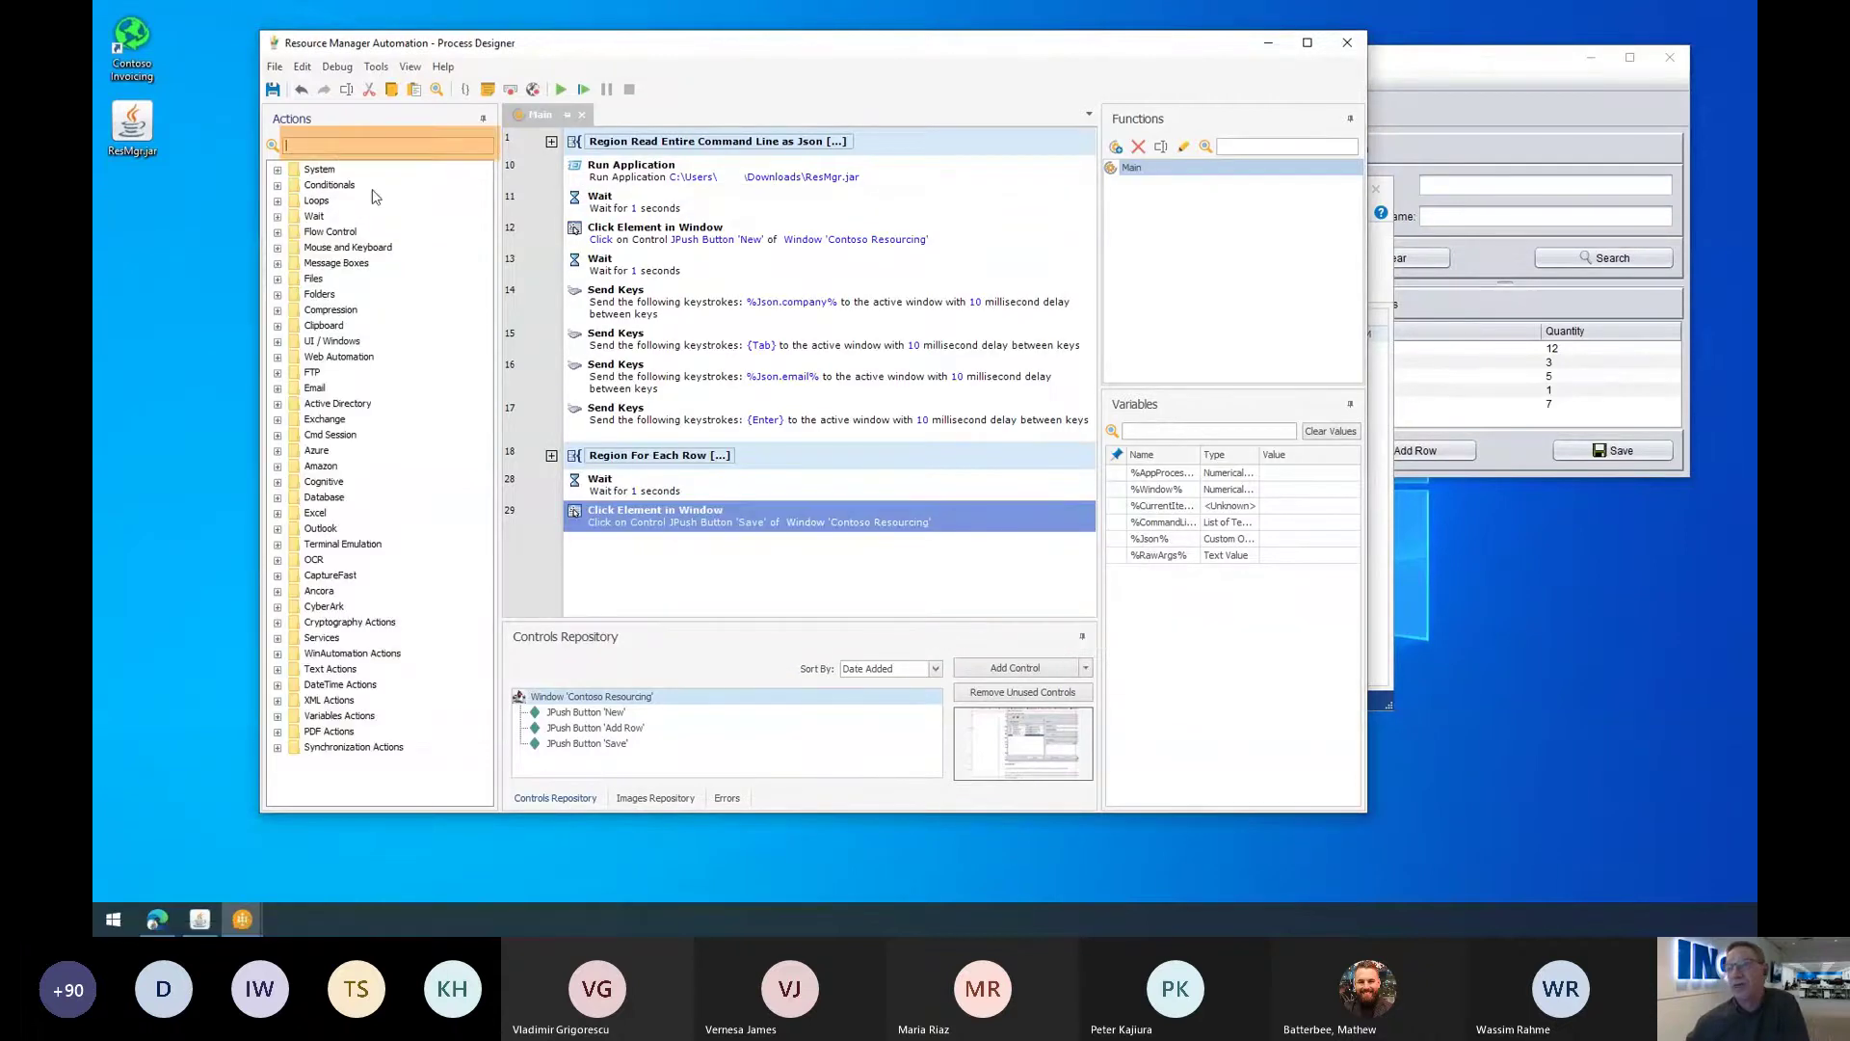
{"action": "type", "text": "wait"}
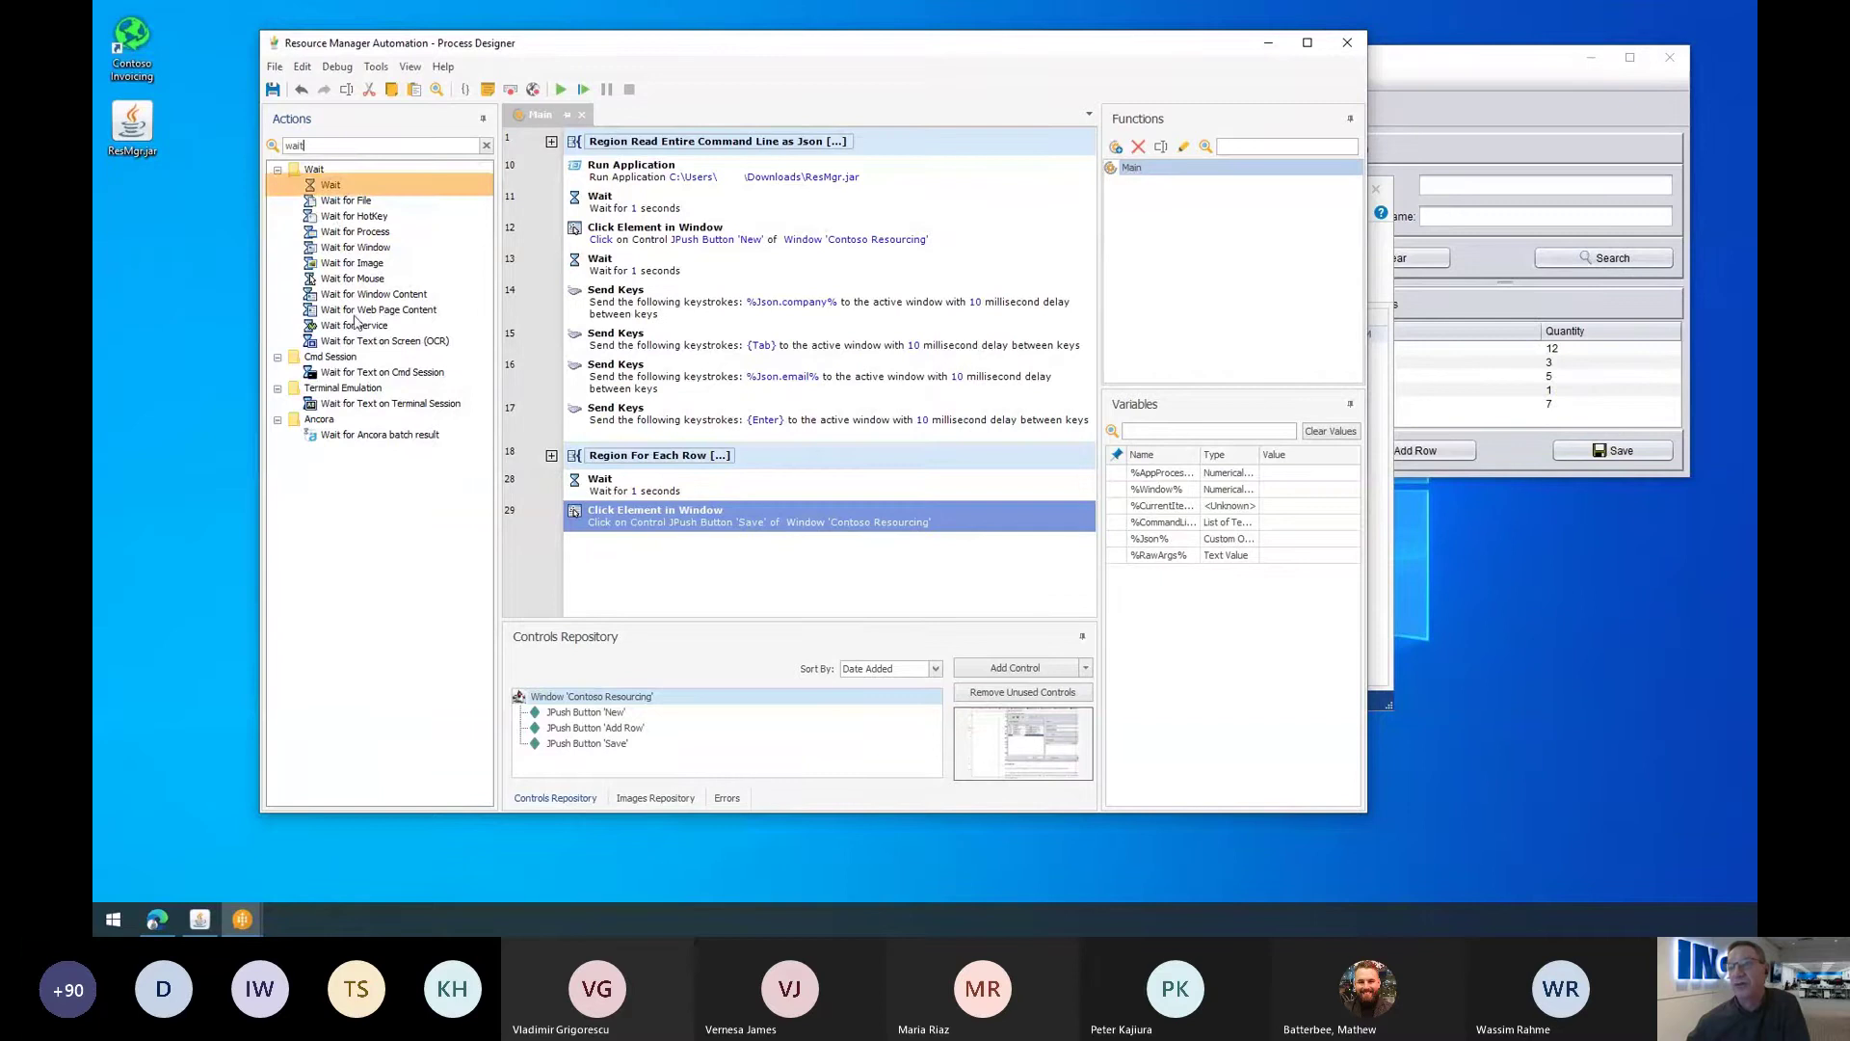
{"action": "left_click_drag", "start_coordinate": [331, 184], "coordinate": [674, 535]}
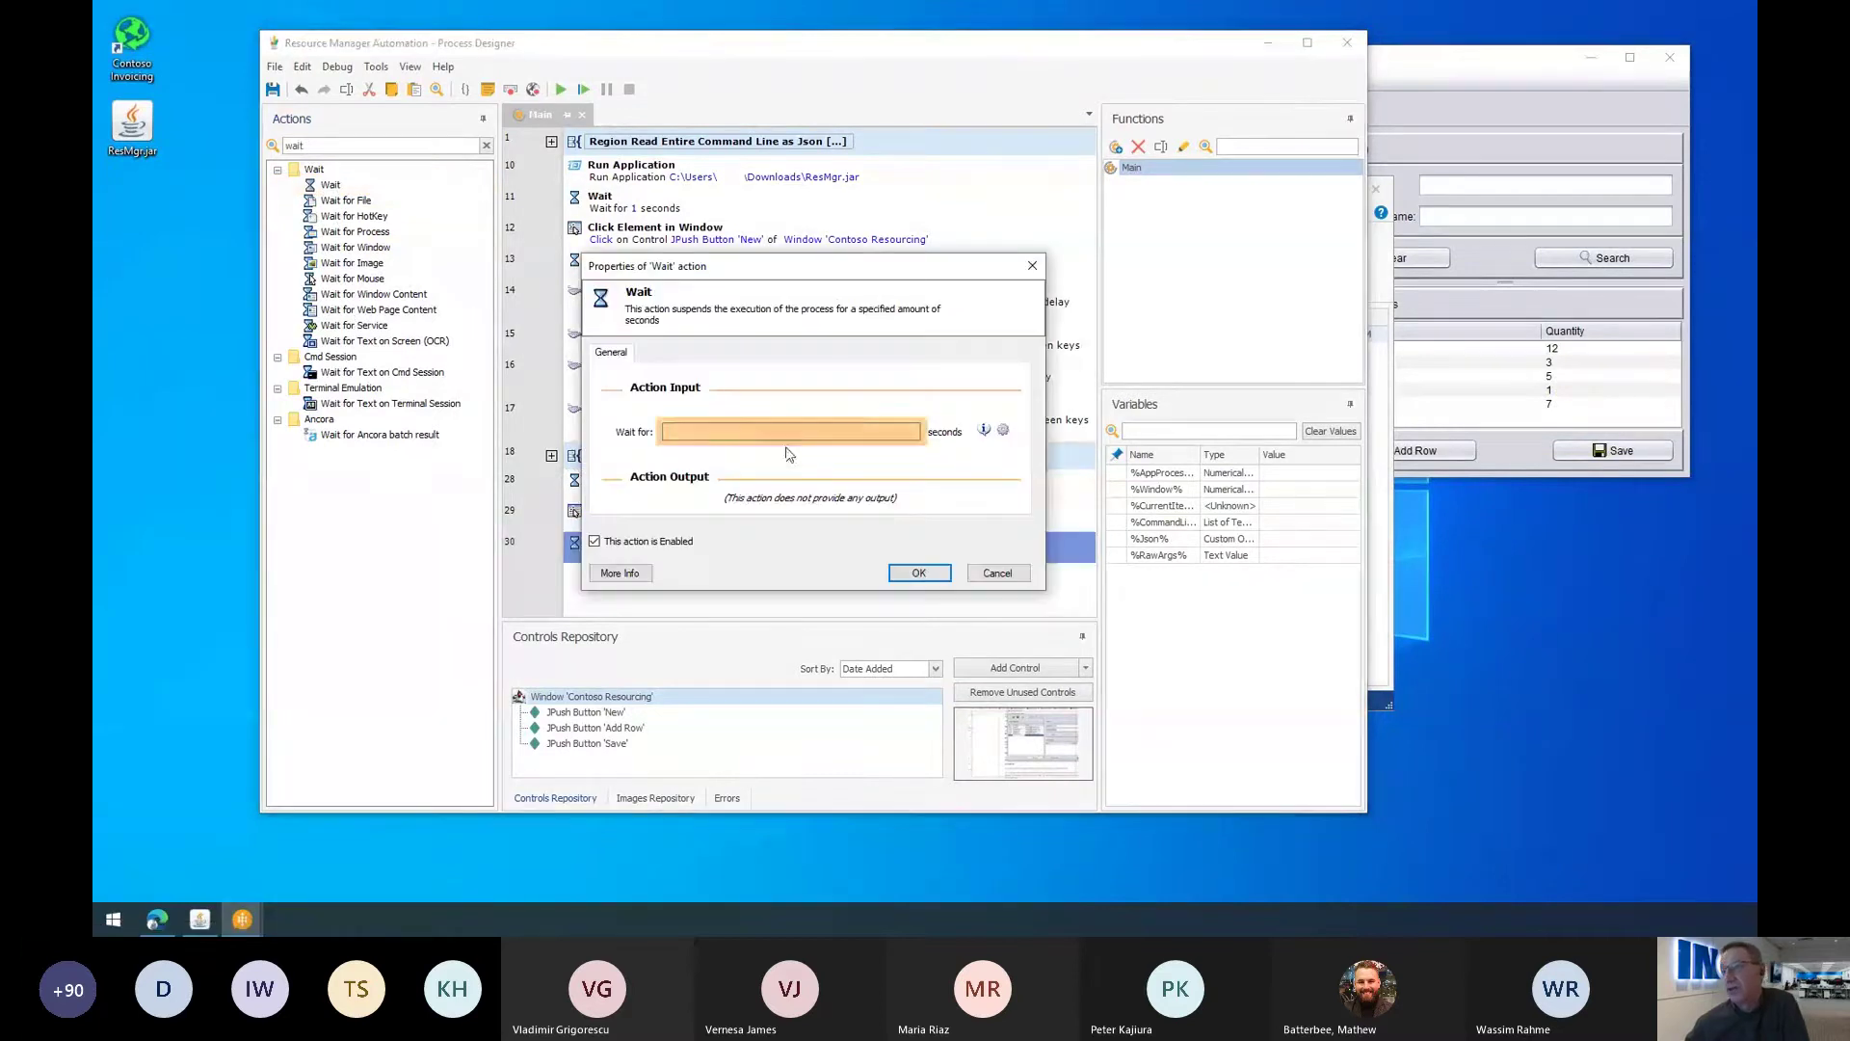
{"action": "type", "text": "1"}
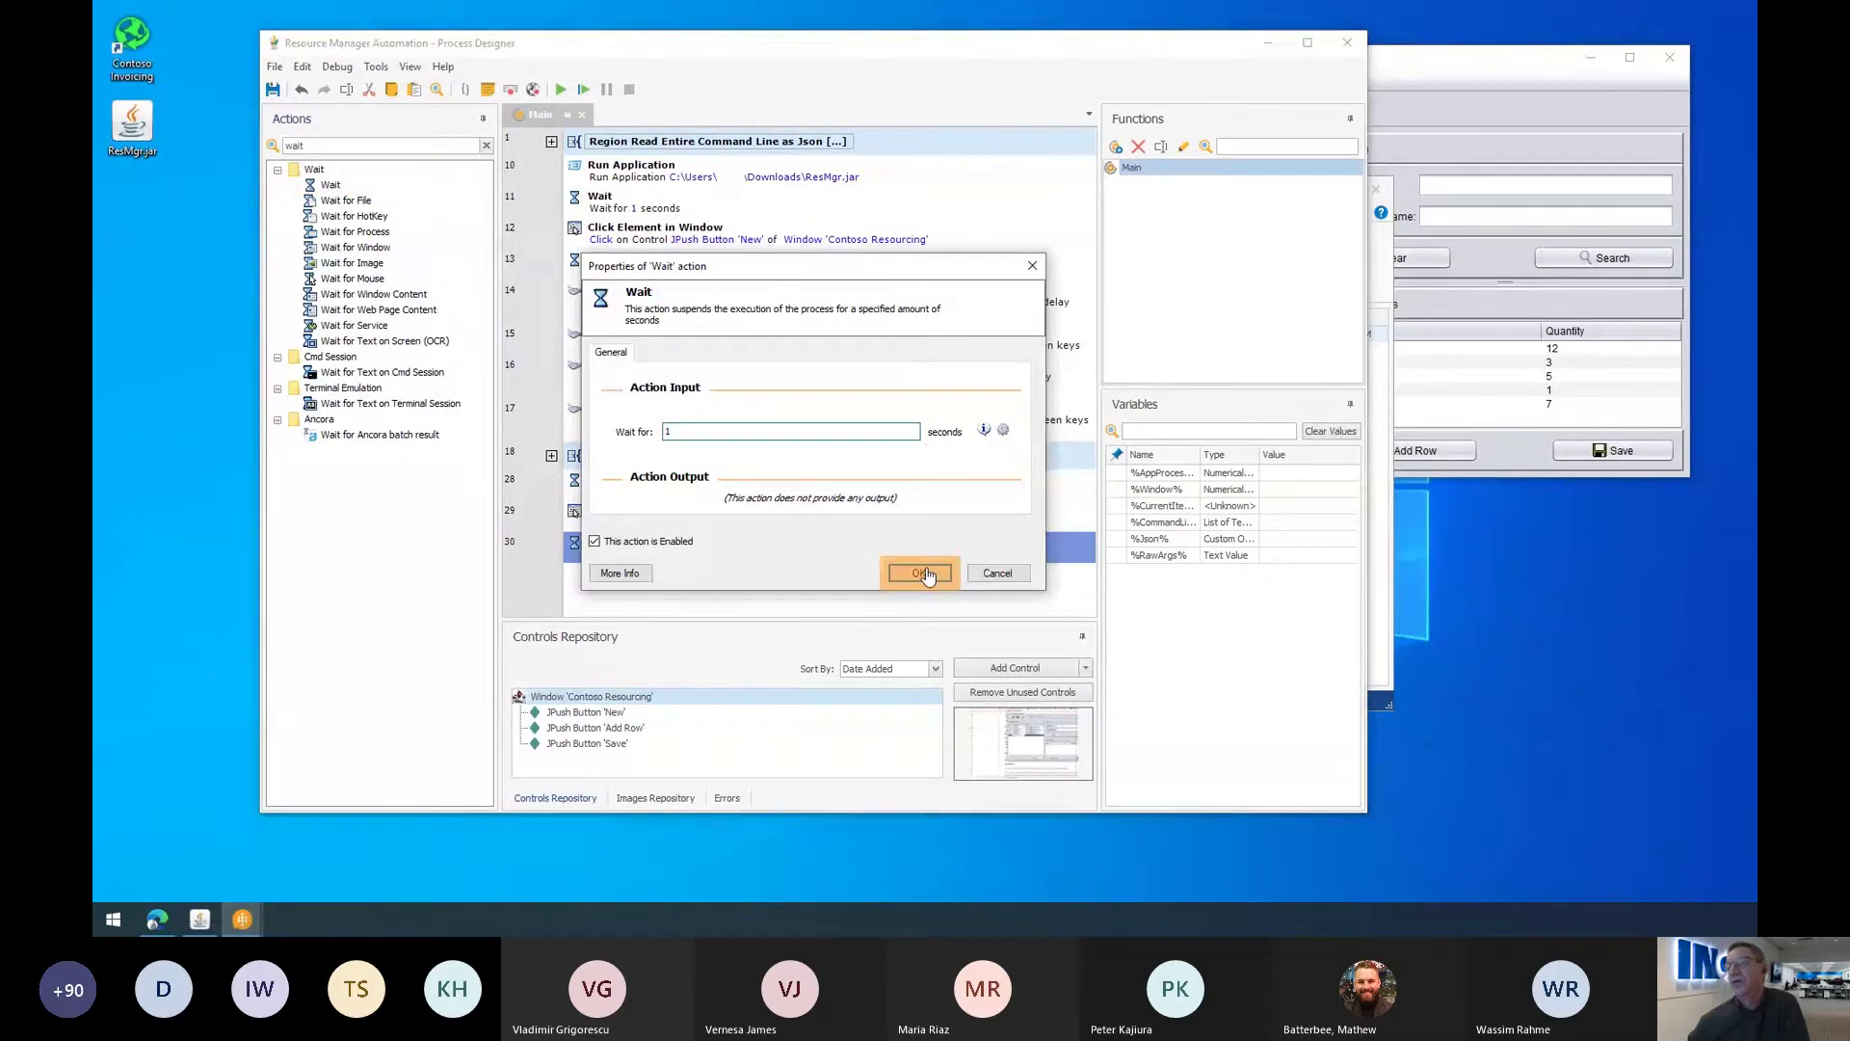
{"action": "left_click", "coordinate": [923, 574]}
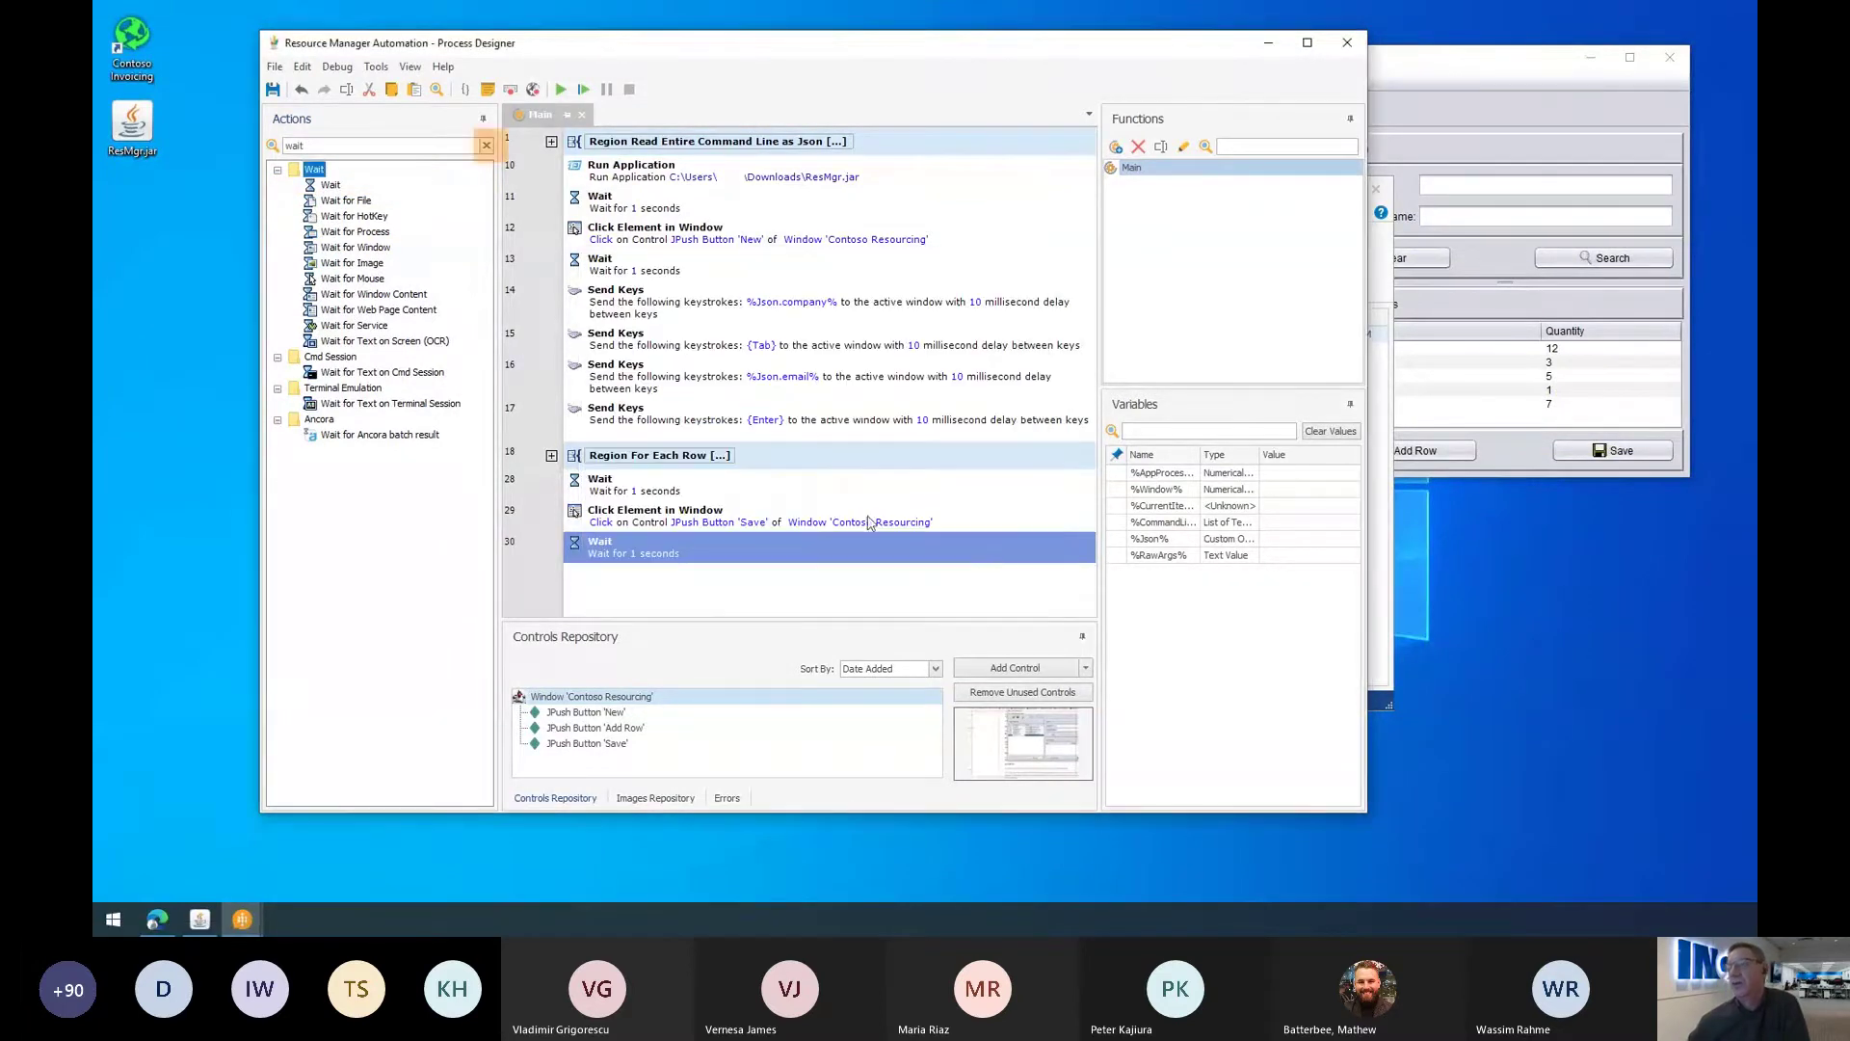
Step: Add a Close Window step for the Contoso Resourcing window as step 31
{"action": "left_click", "coordinate": [486, 146]}
{"action": "type", "text": "Close"}
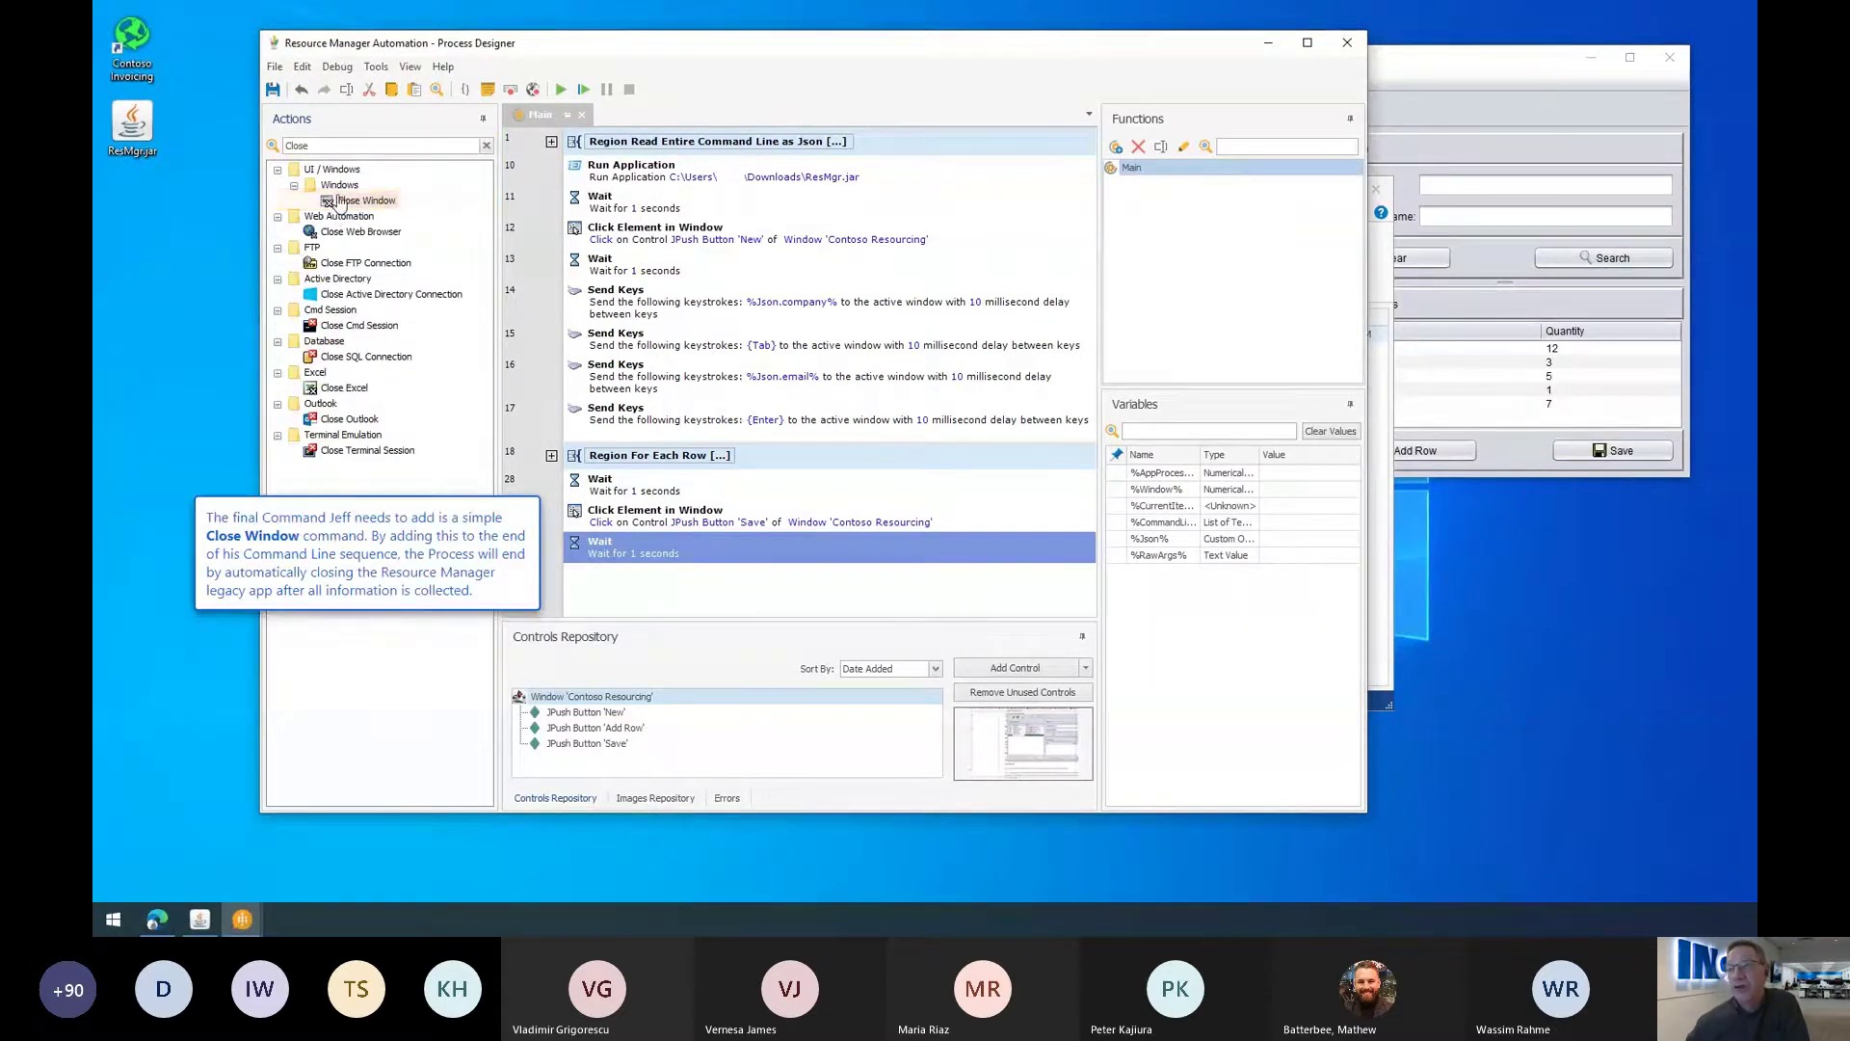
{"action": "left_click", "coordinate": [337, 200]}
{"action": "left_click_drag", "start_coordinate": [337, 199], "coordinate": [732, 574]}
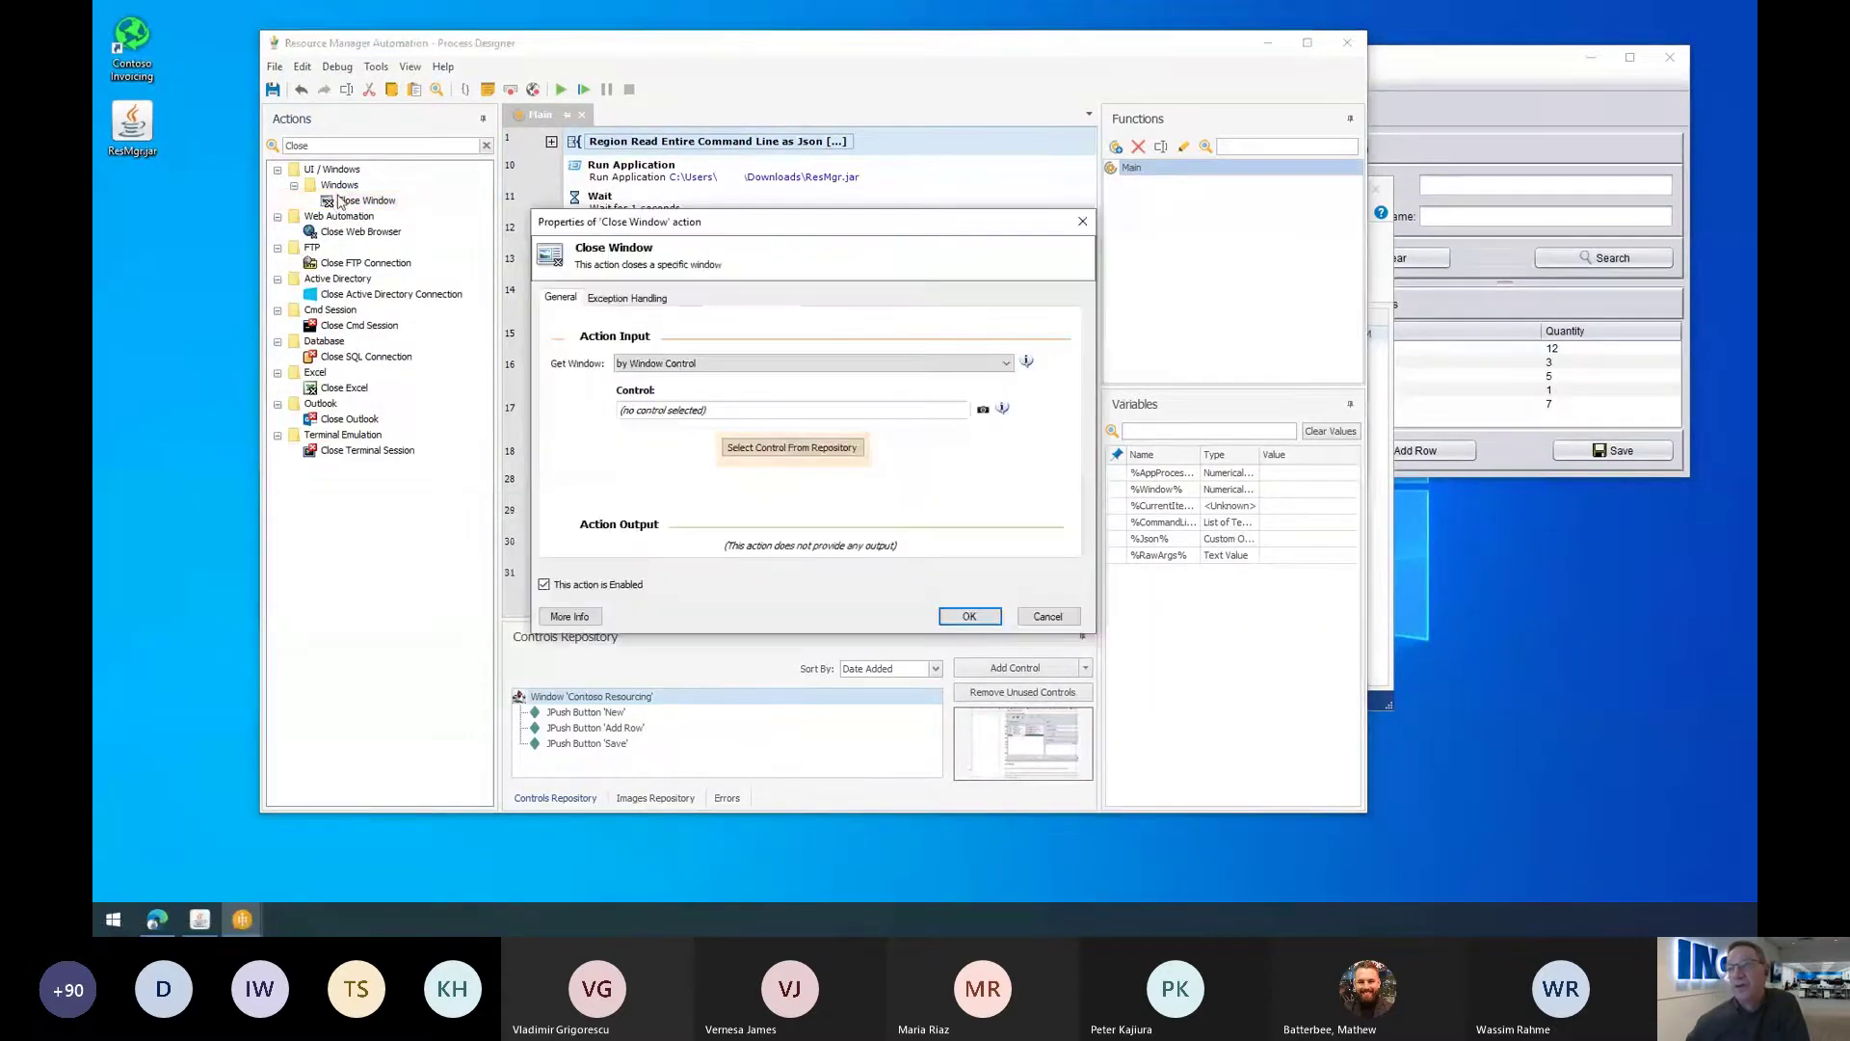
{"action": "left_click", "coordinate": [801, 448]}
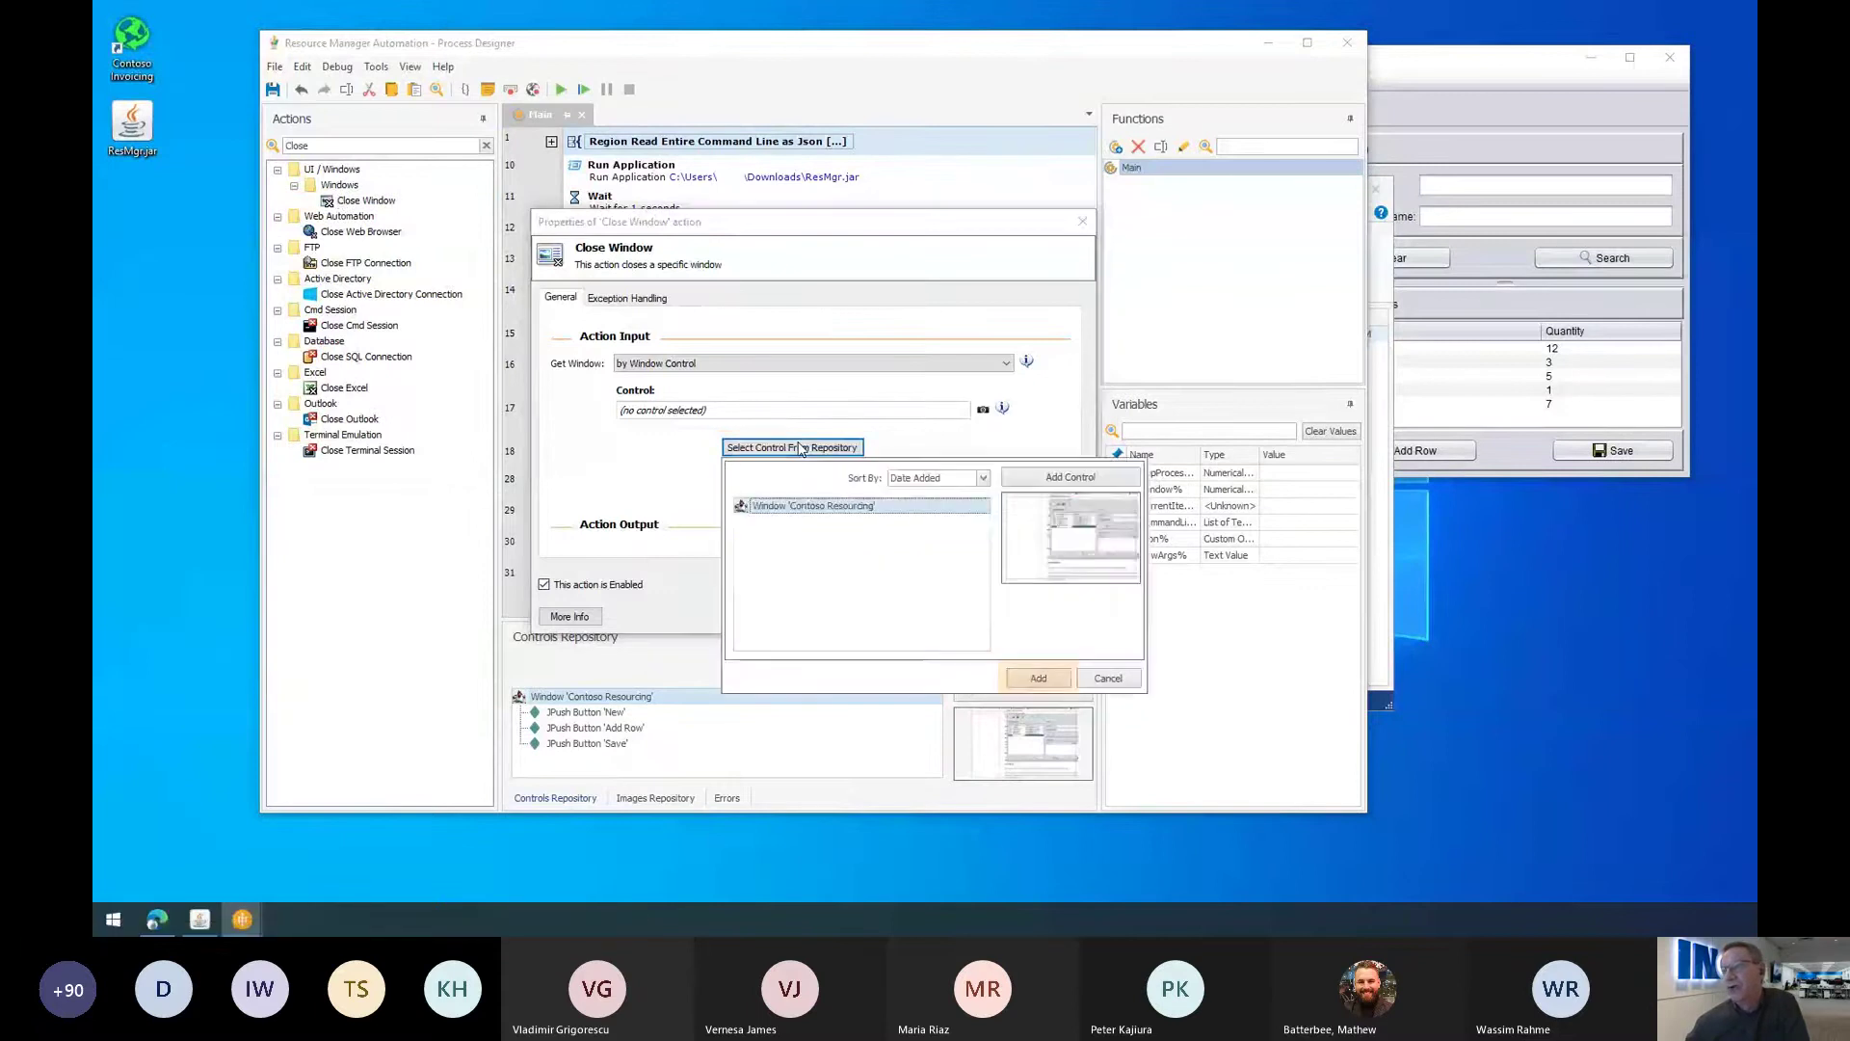
{"action": "left_click", "coordinate": [1041, 678]}
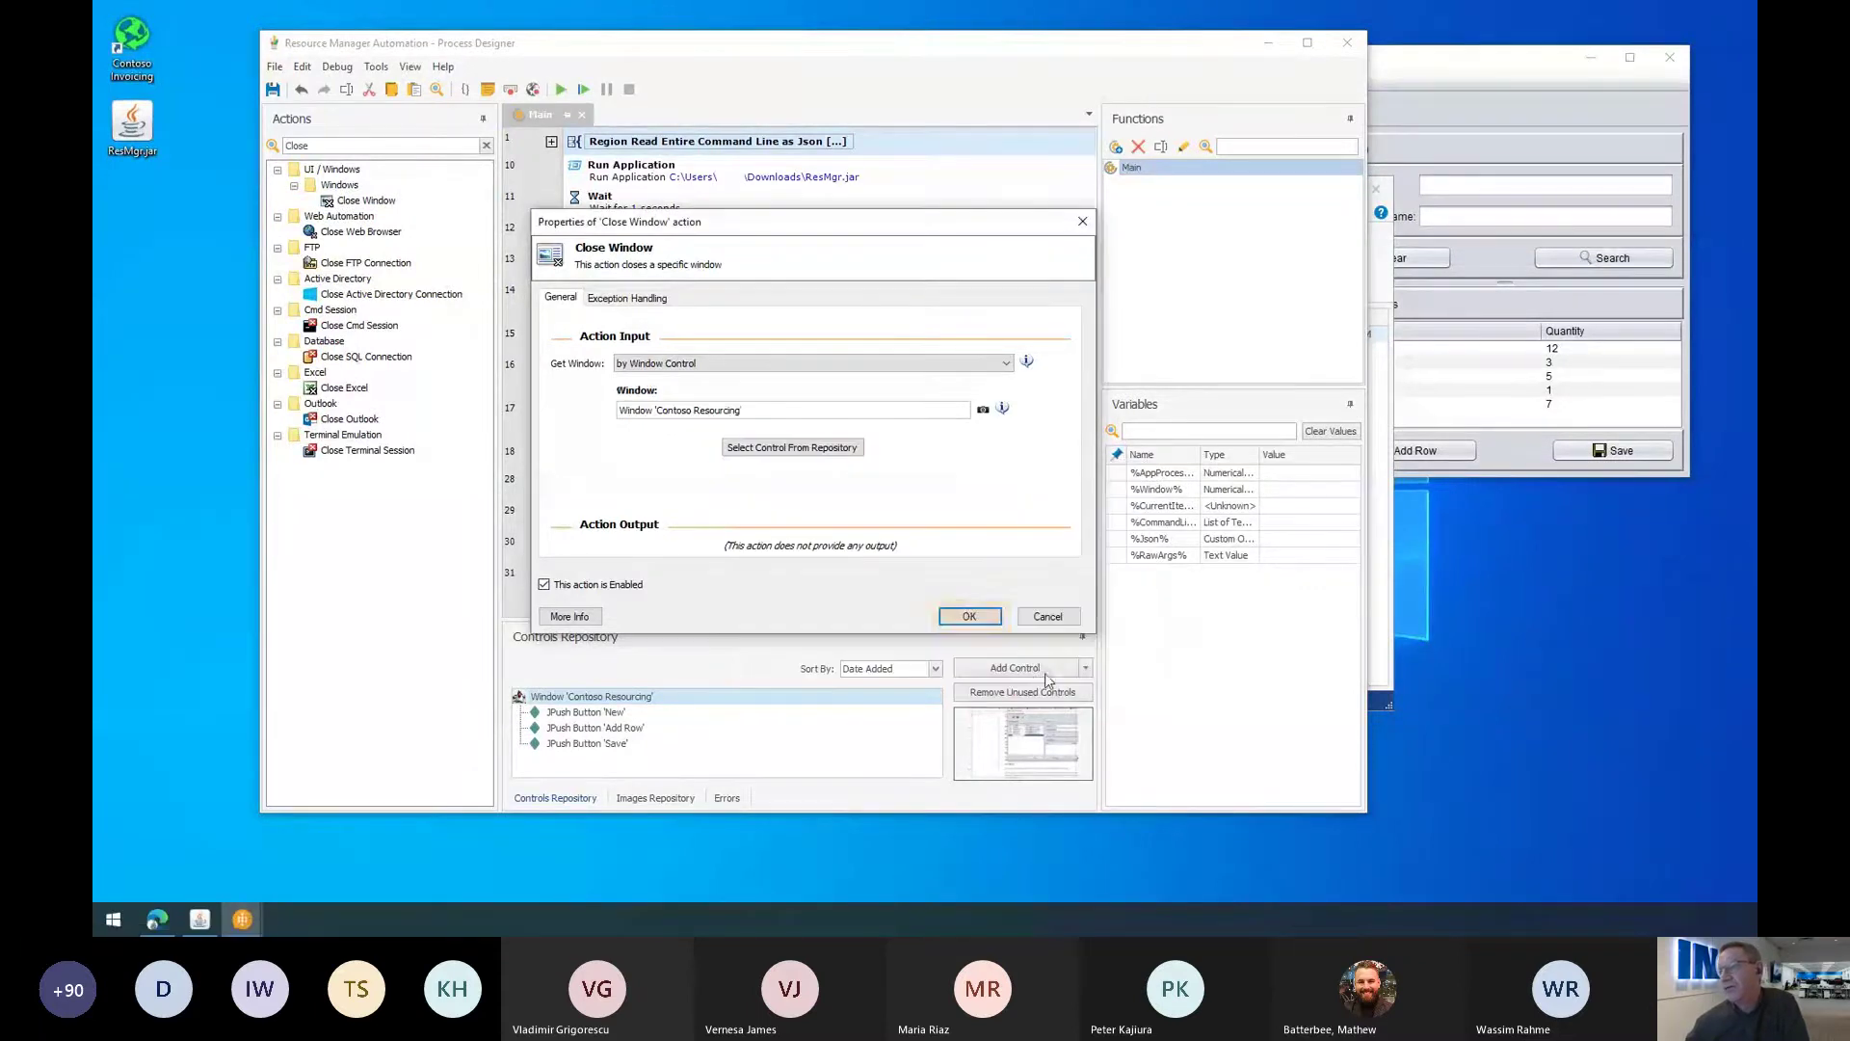
{"action": "left_click", "coordinate": [969, 618]}
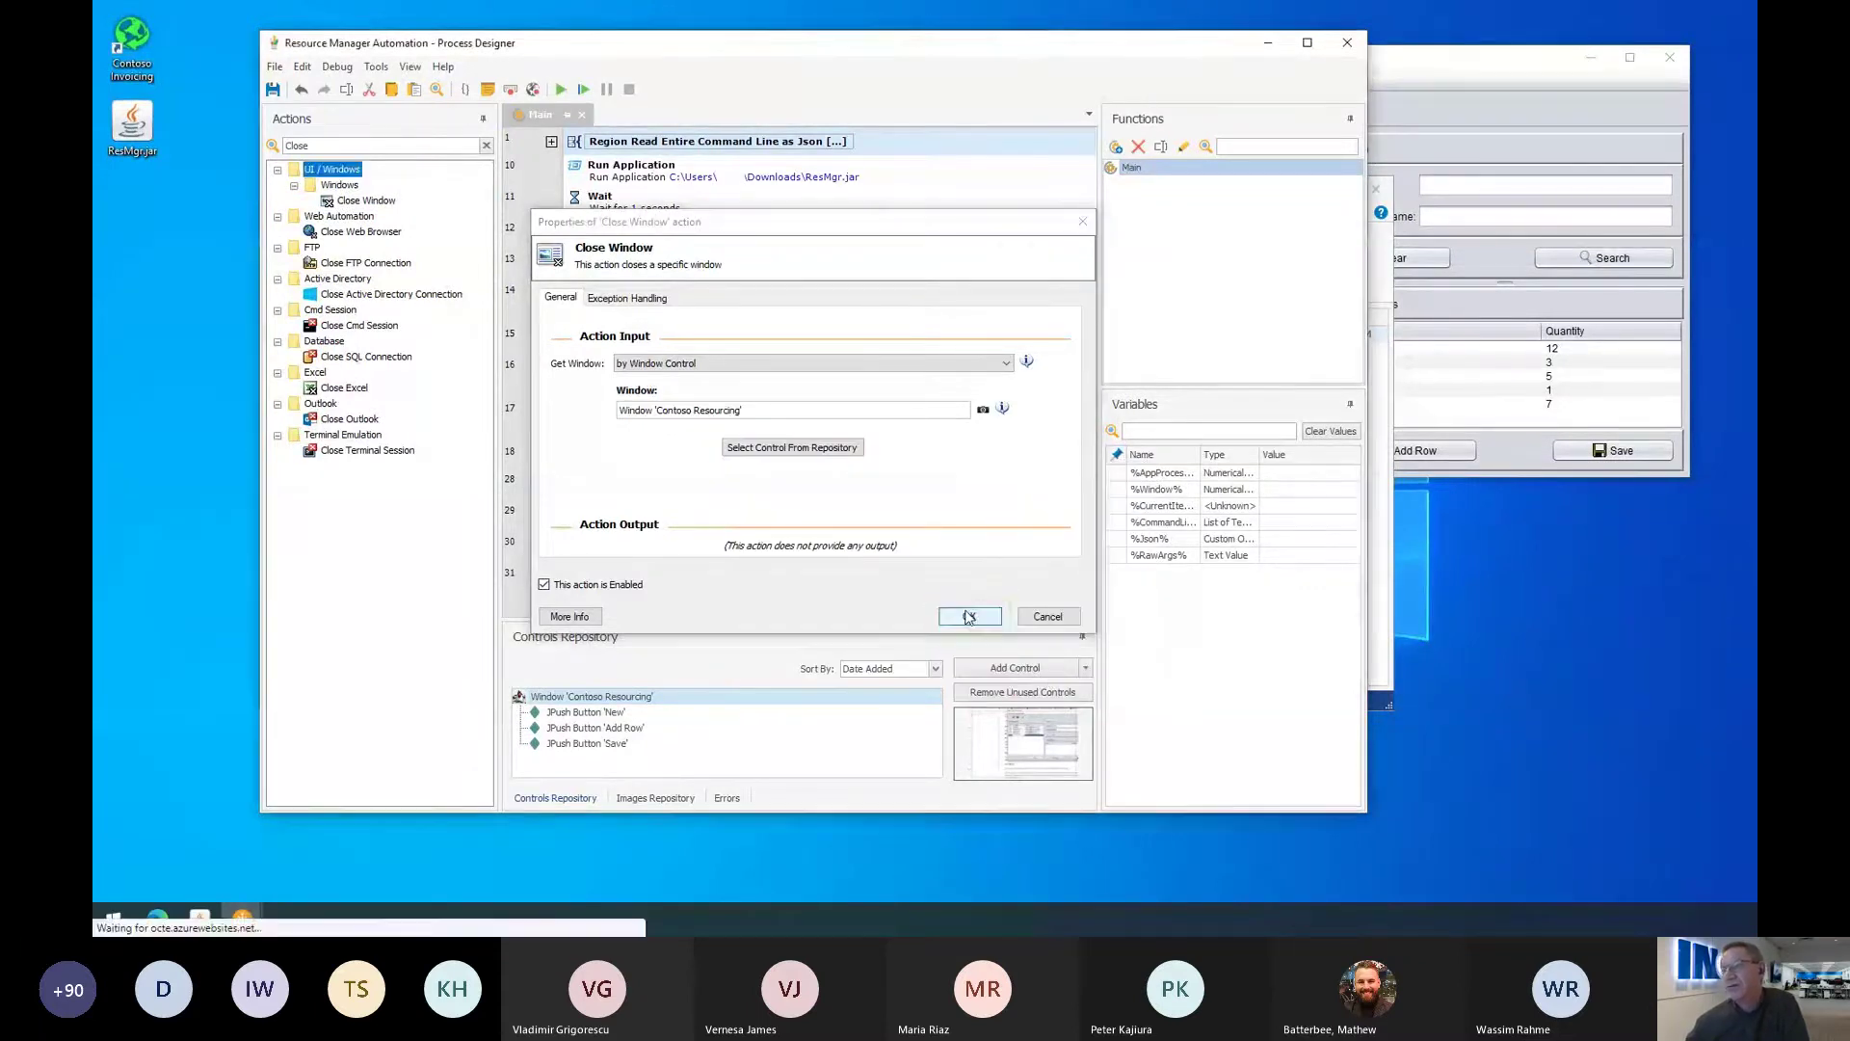
Step: Remove the unused duplicate 'New' control from the repository and close the Process Designer
{"action": "left_click", "coordinate": [1017, 675]}
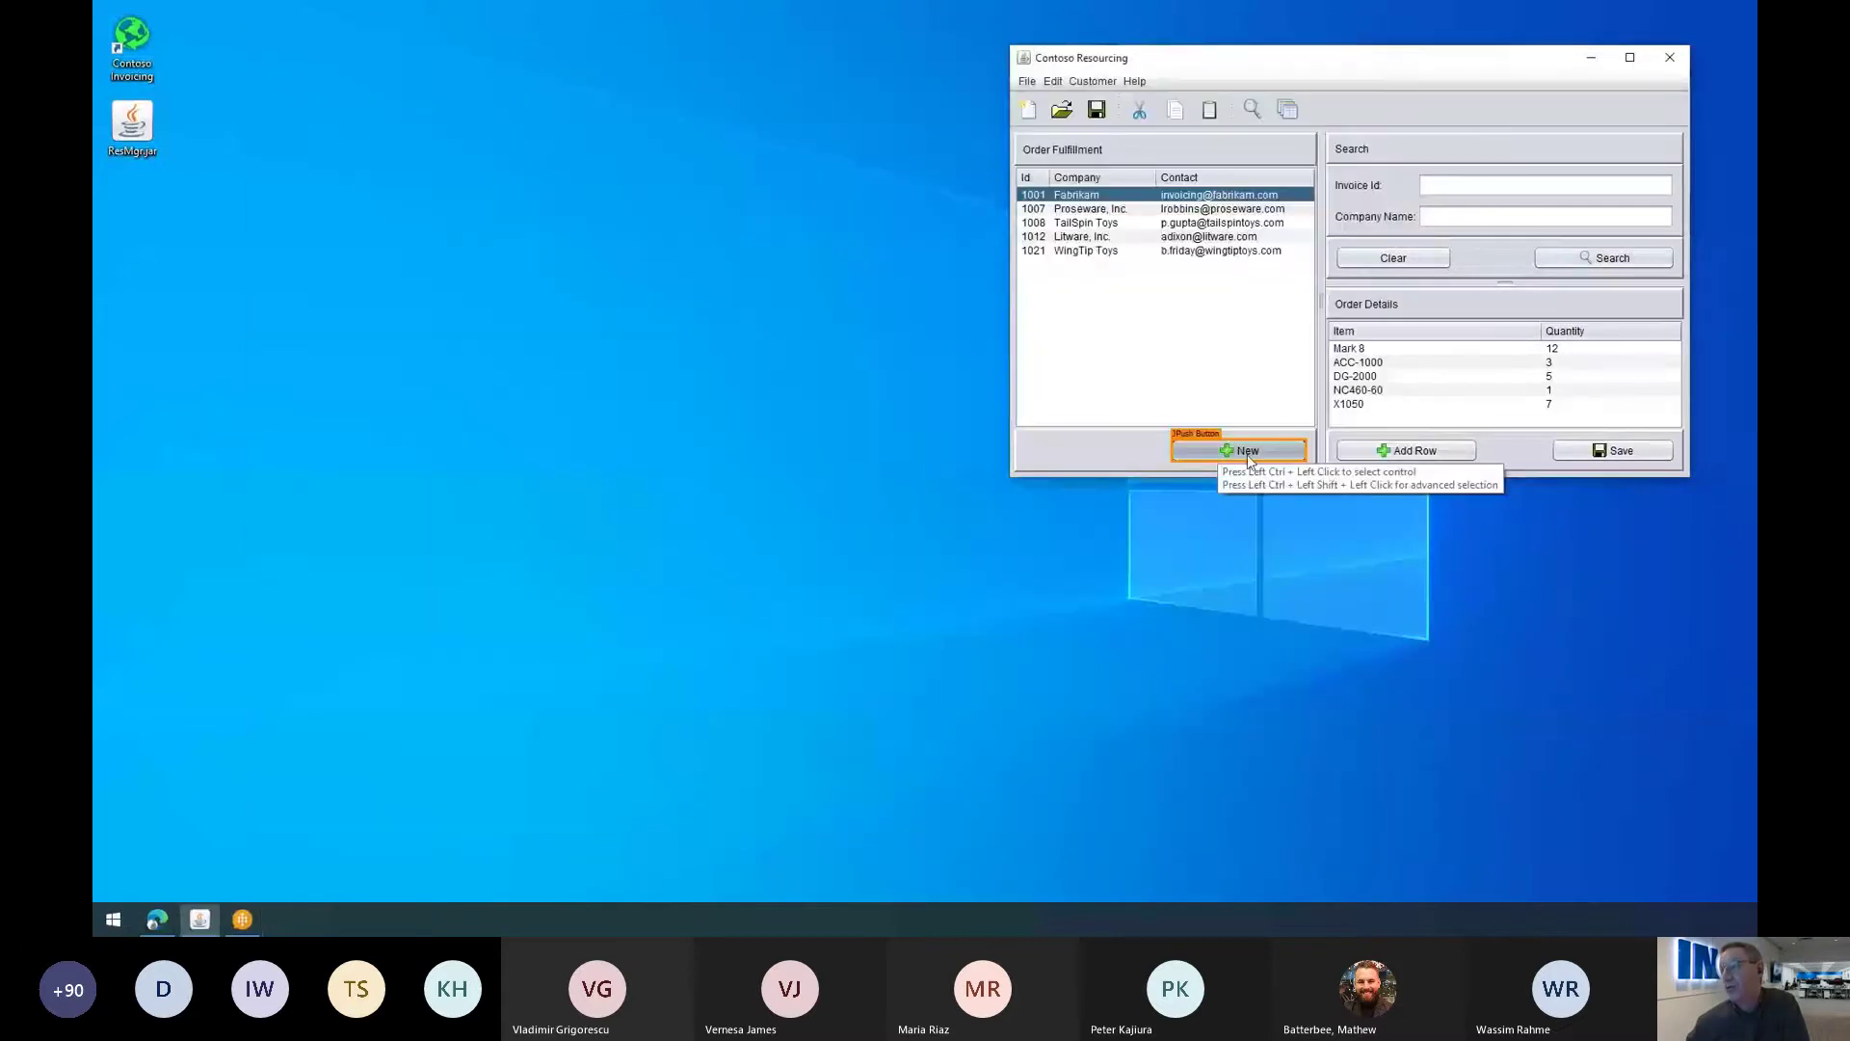
{"action": "left_click", "coordinate": [1246, 451], "text": "ctrl"}
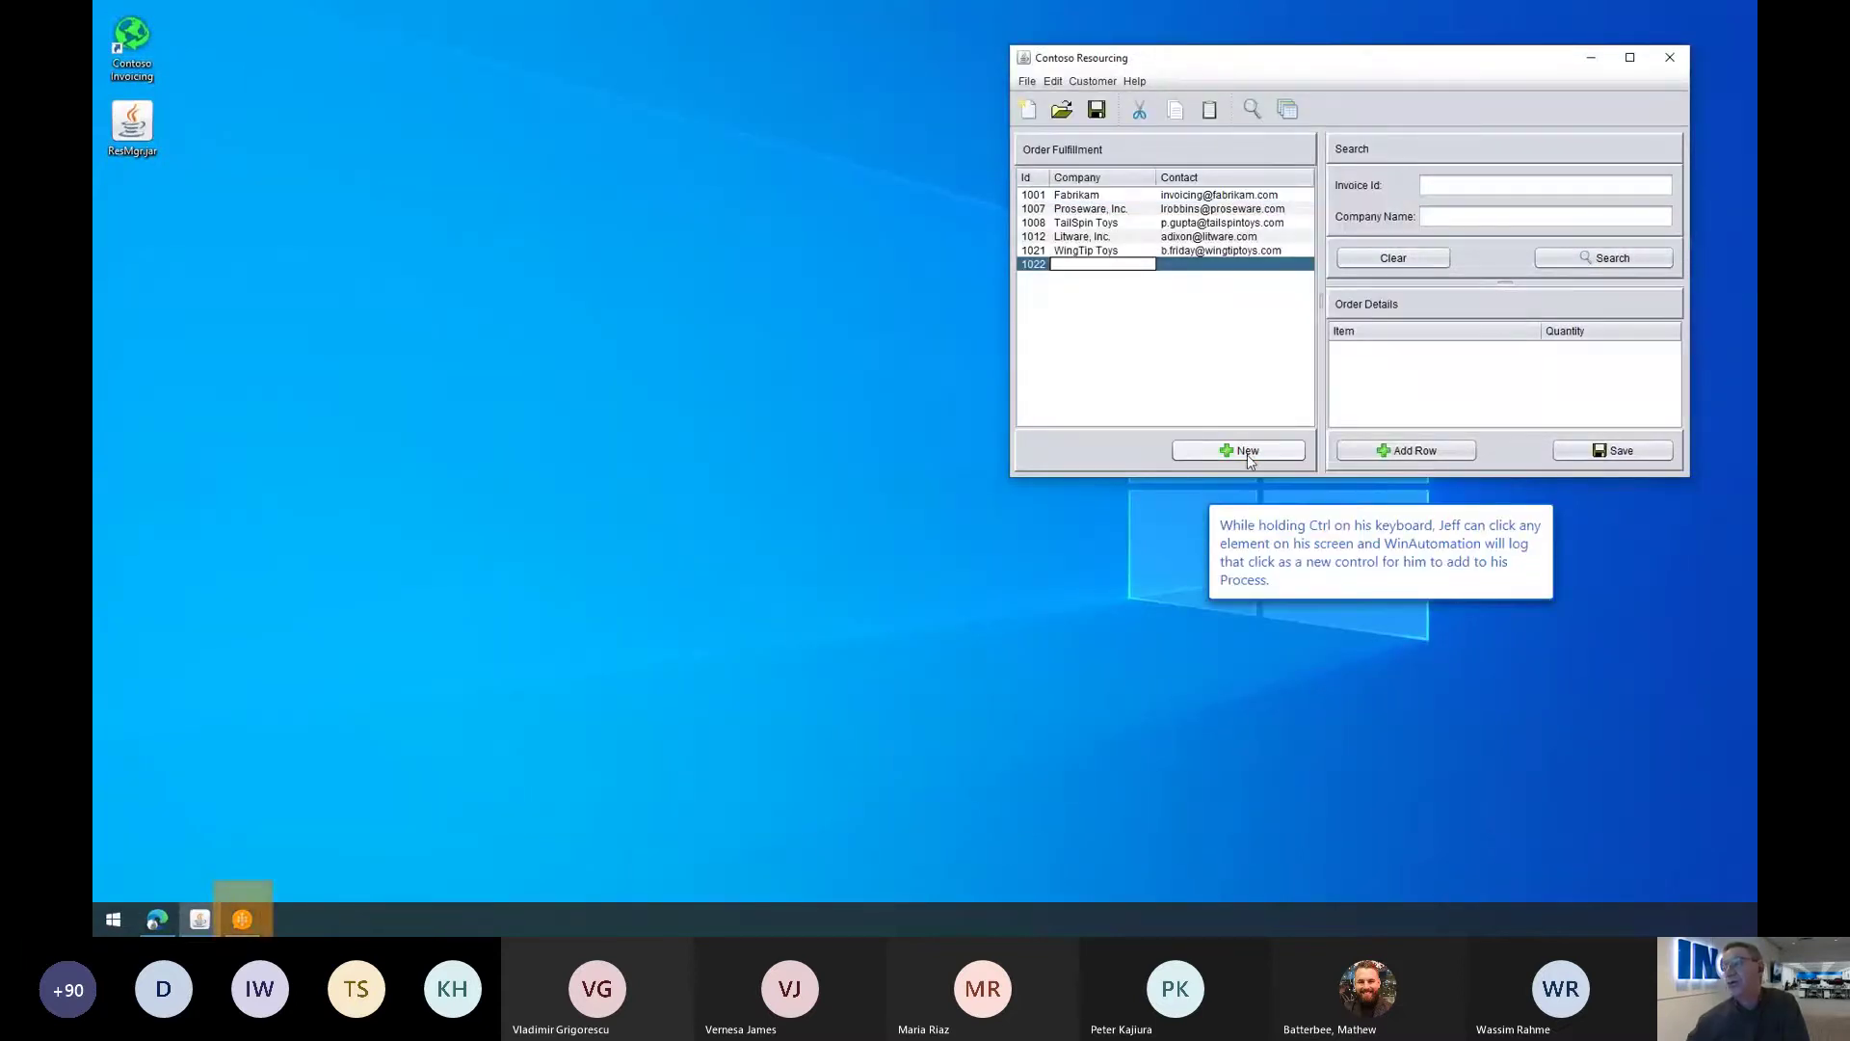
{"action": "left_click", "coordinate": [243, 920]}
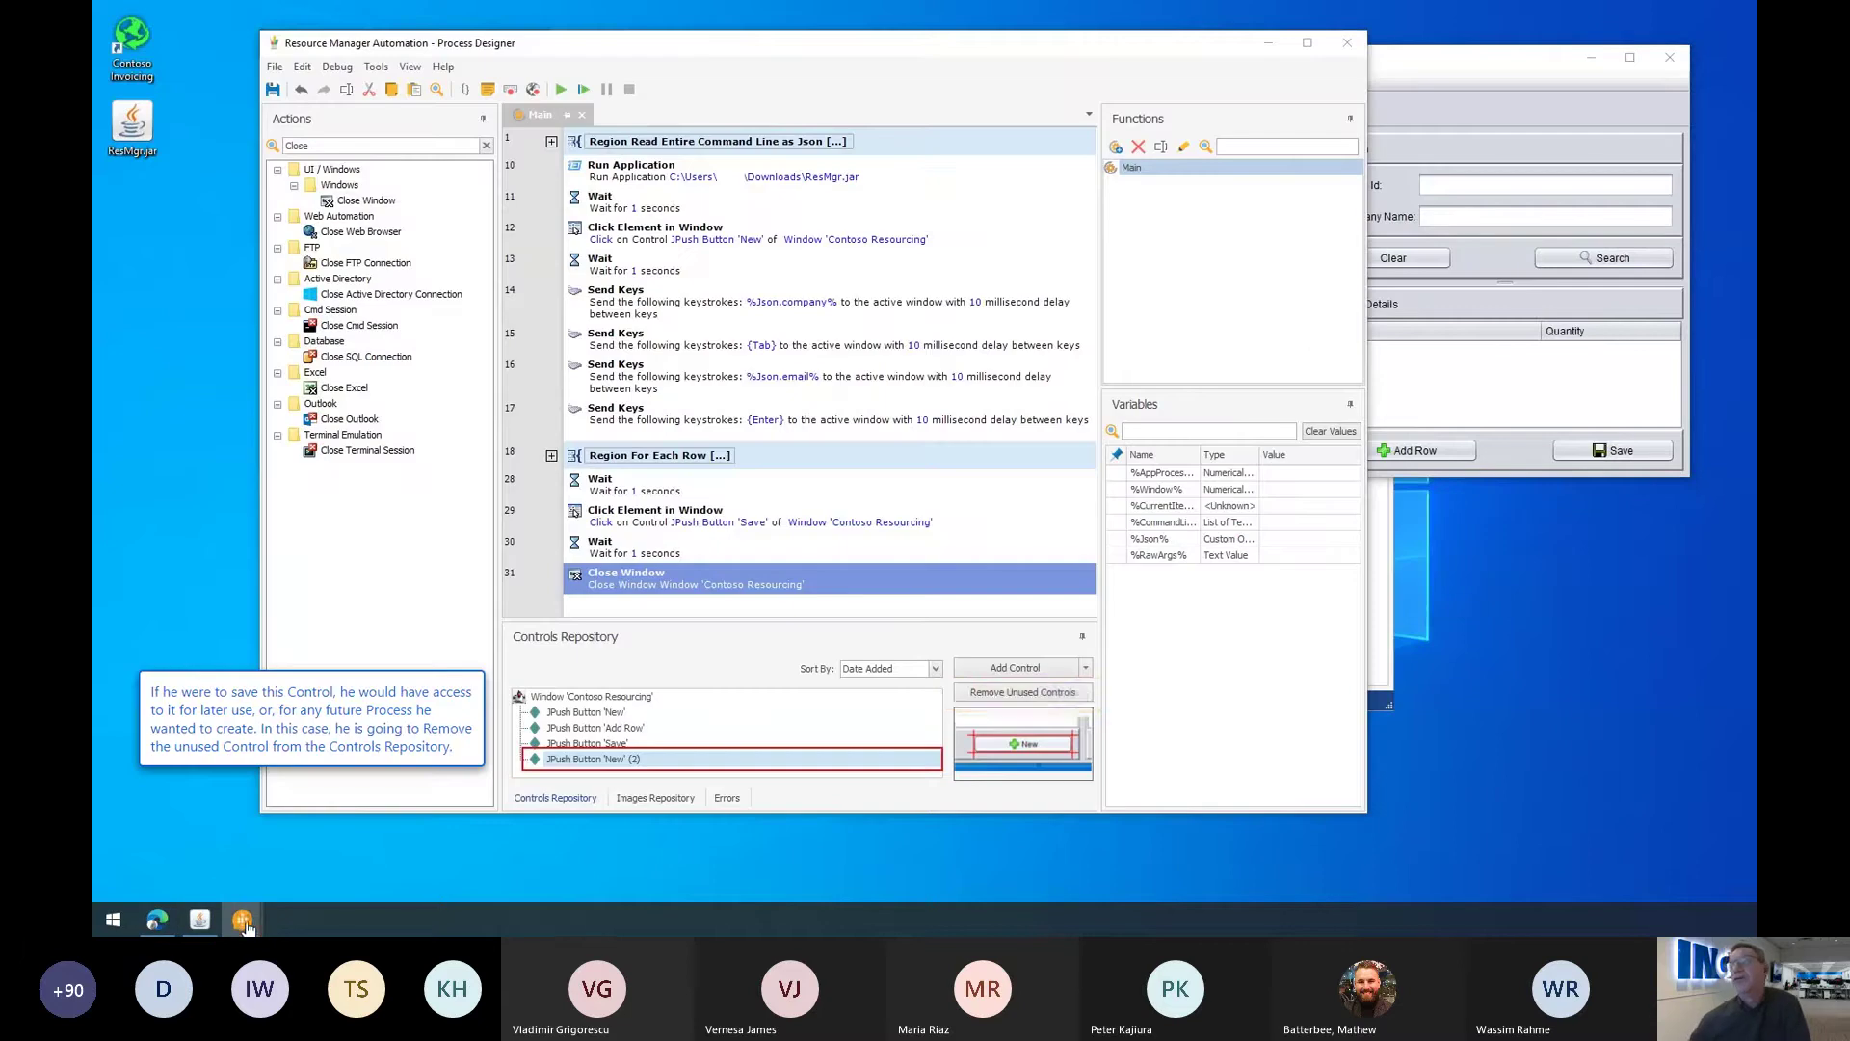
{"action": "left_click", "coordinate": [1020, 694]}
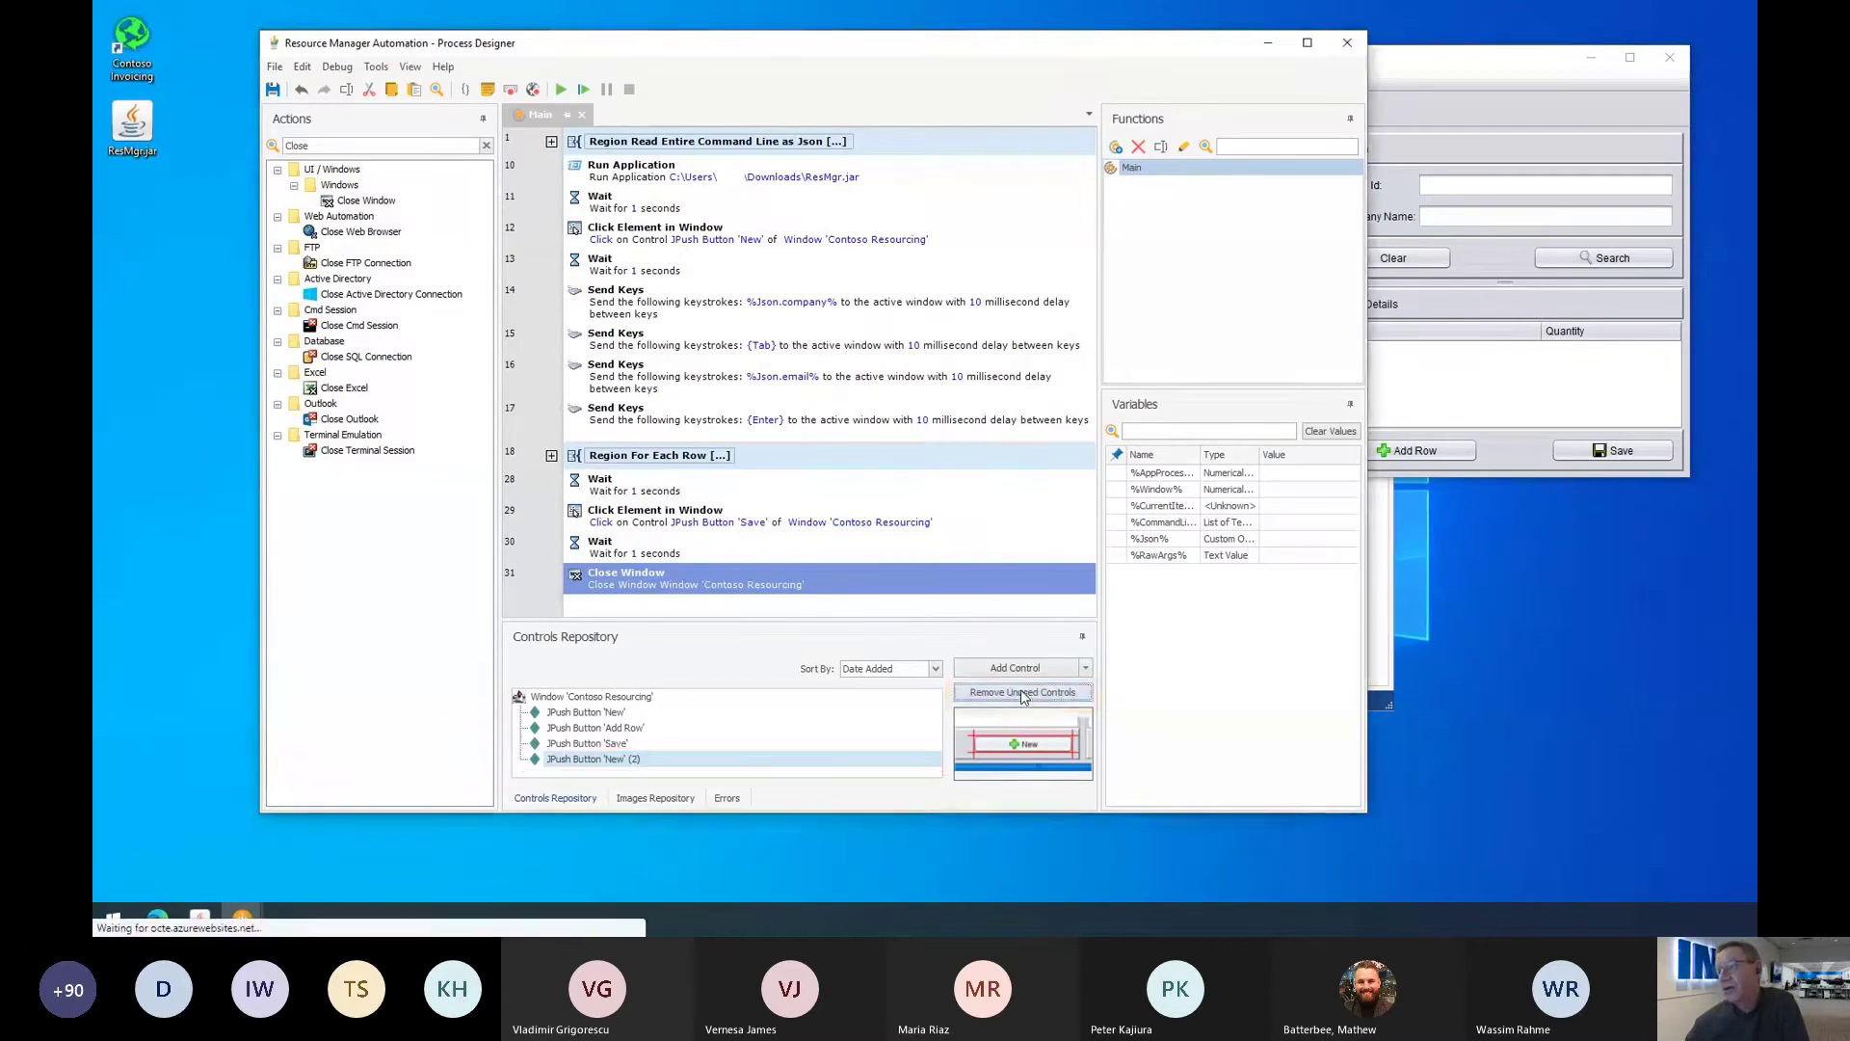
{"action": "left_click", "coordinate": [982, 521]}
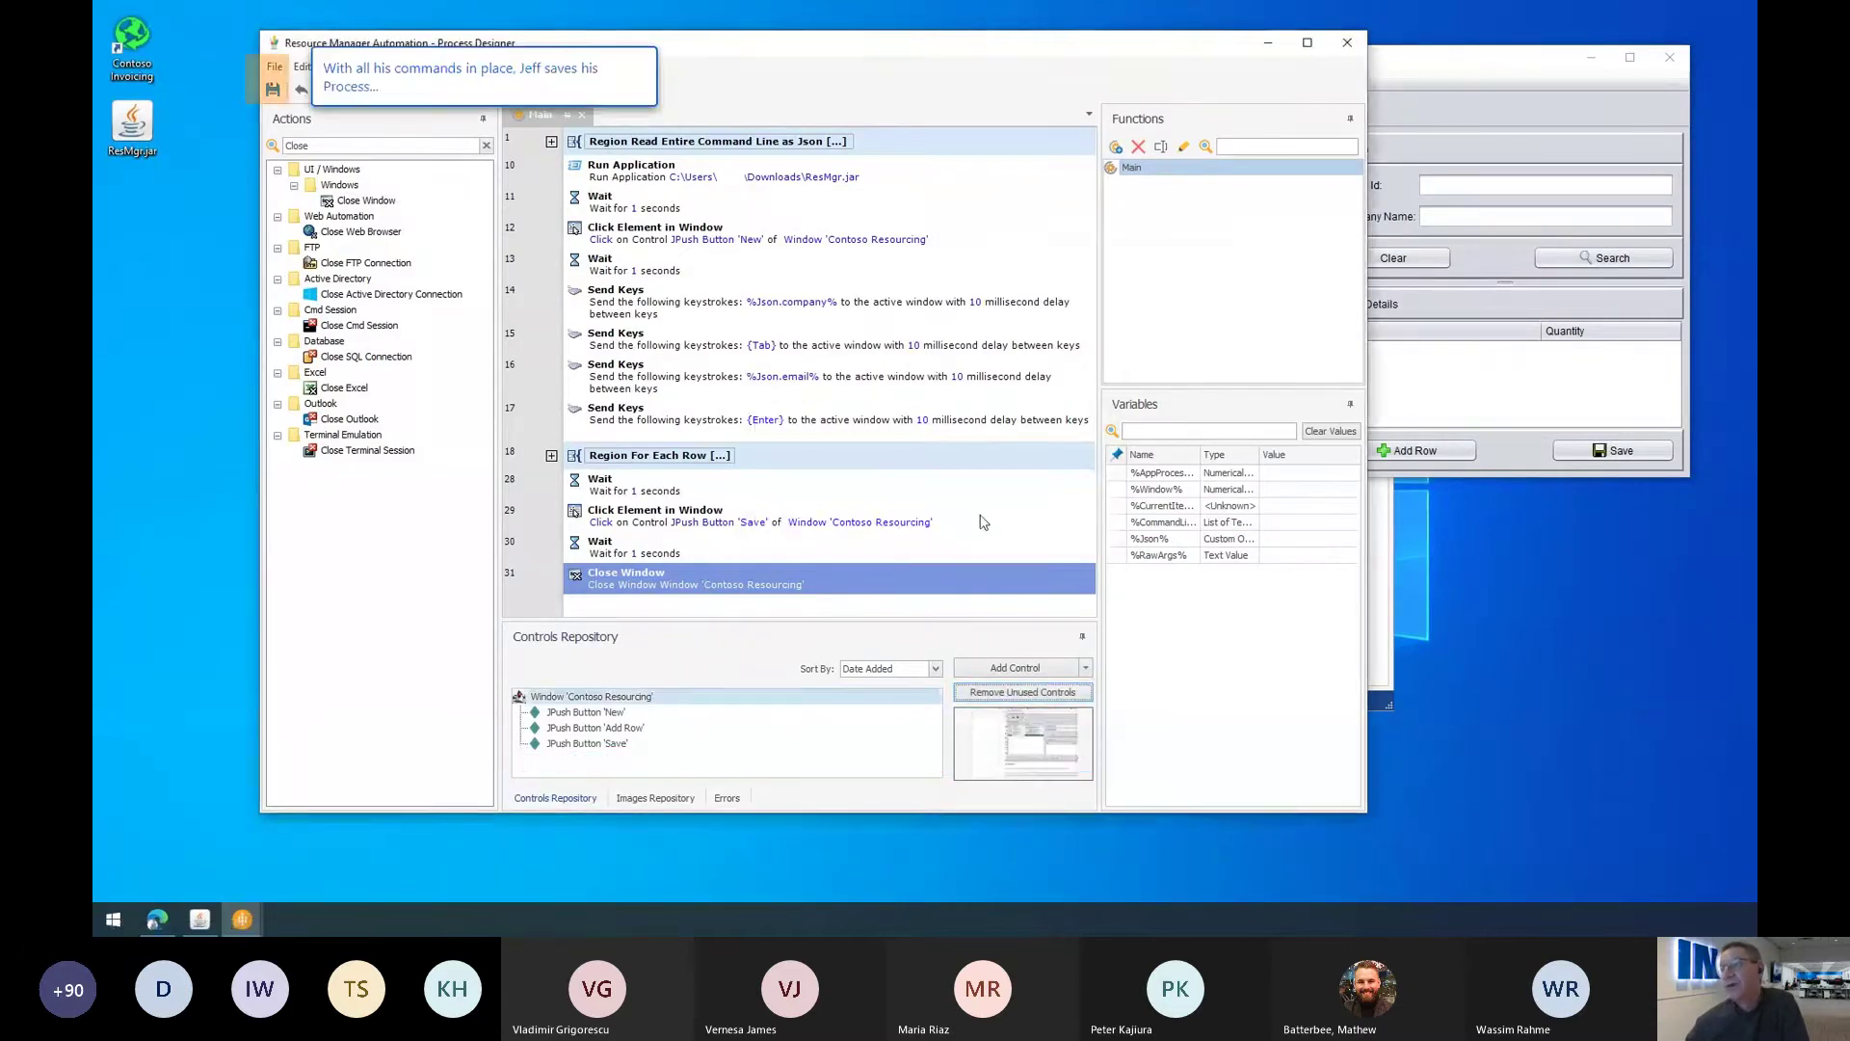
{"action": "left_click", "coordinate": [274, 87]}
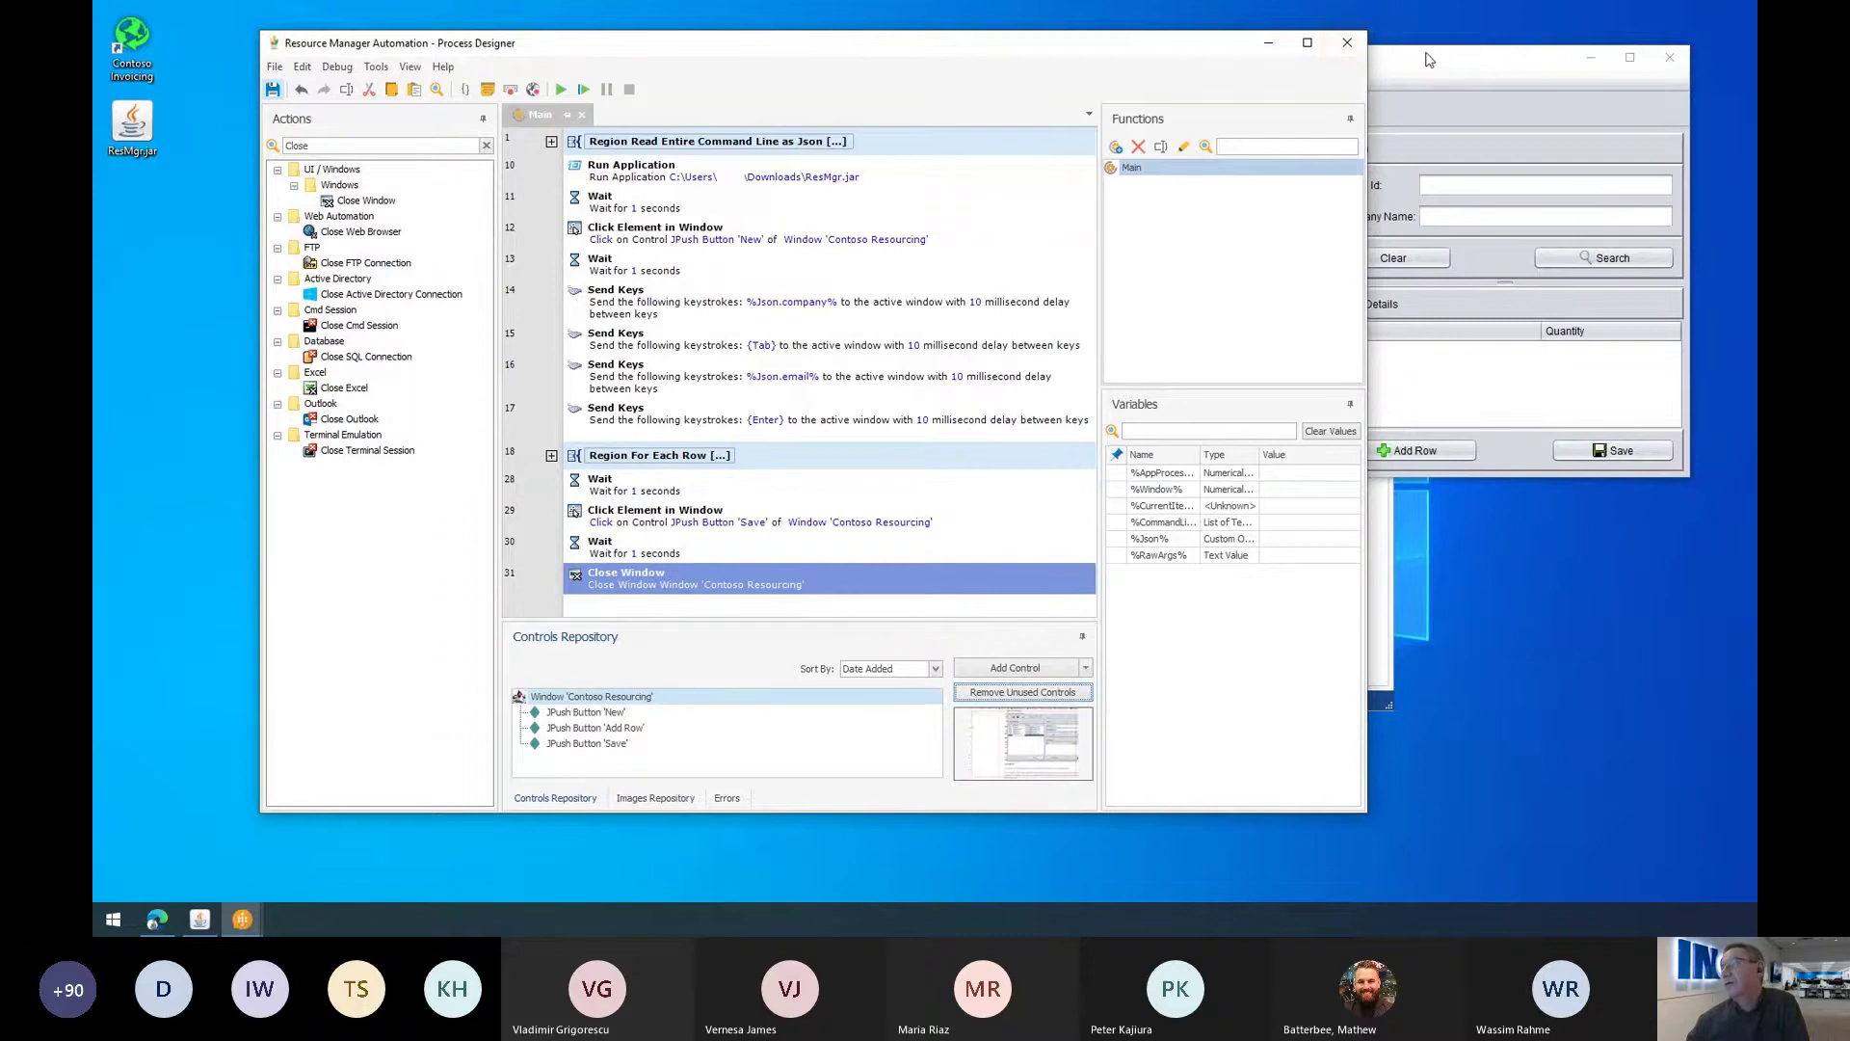
{"action": "left_click", "coordinate": [1347, 42]}
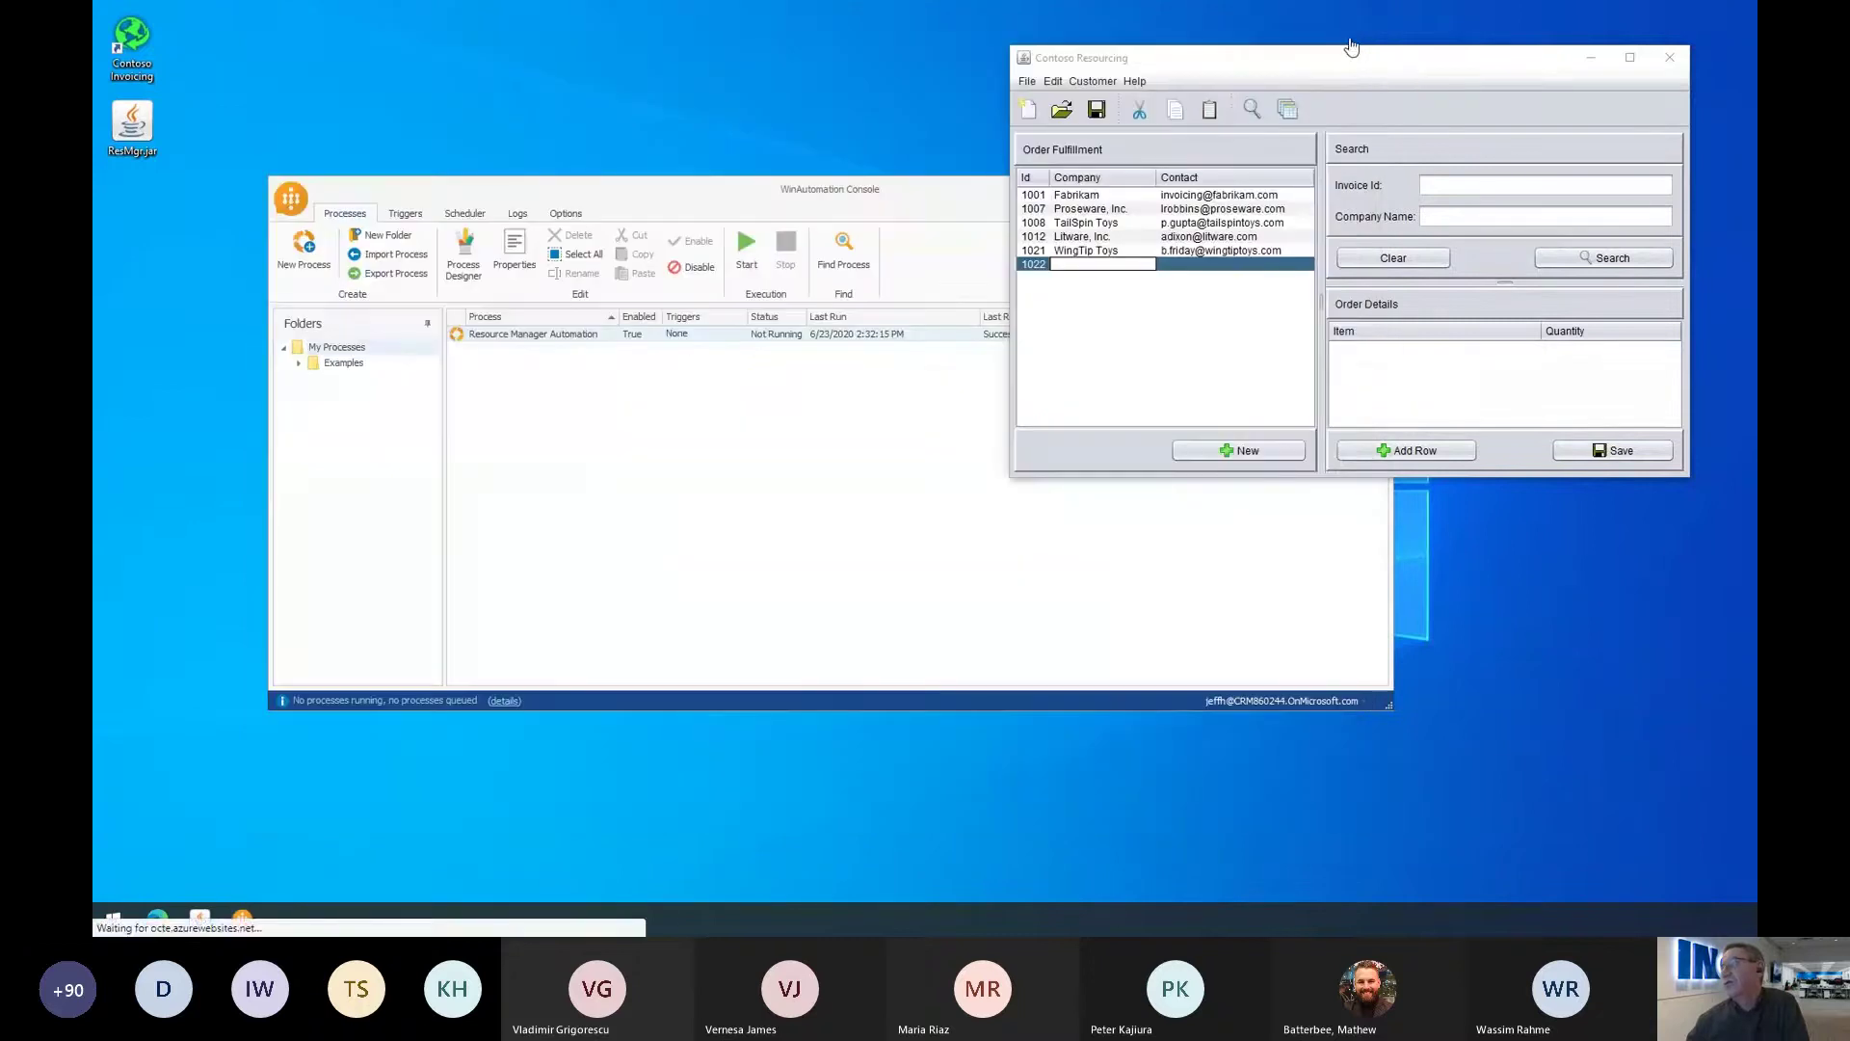
Step: Close Contoso Resourcing and the WinAutomation Console, then open the Power Automate RPA Demo solution
{"action": "left_click", "coordinate": [1670, 62]}
{"action": "left_click", "coordinate": [1384, 190]}
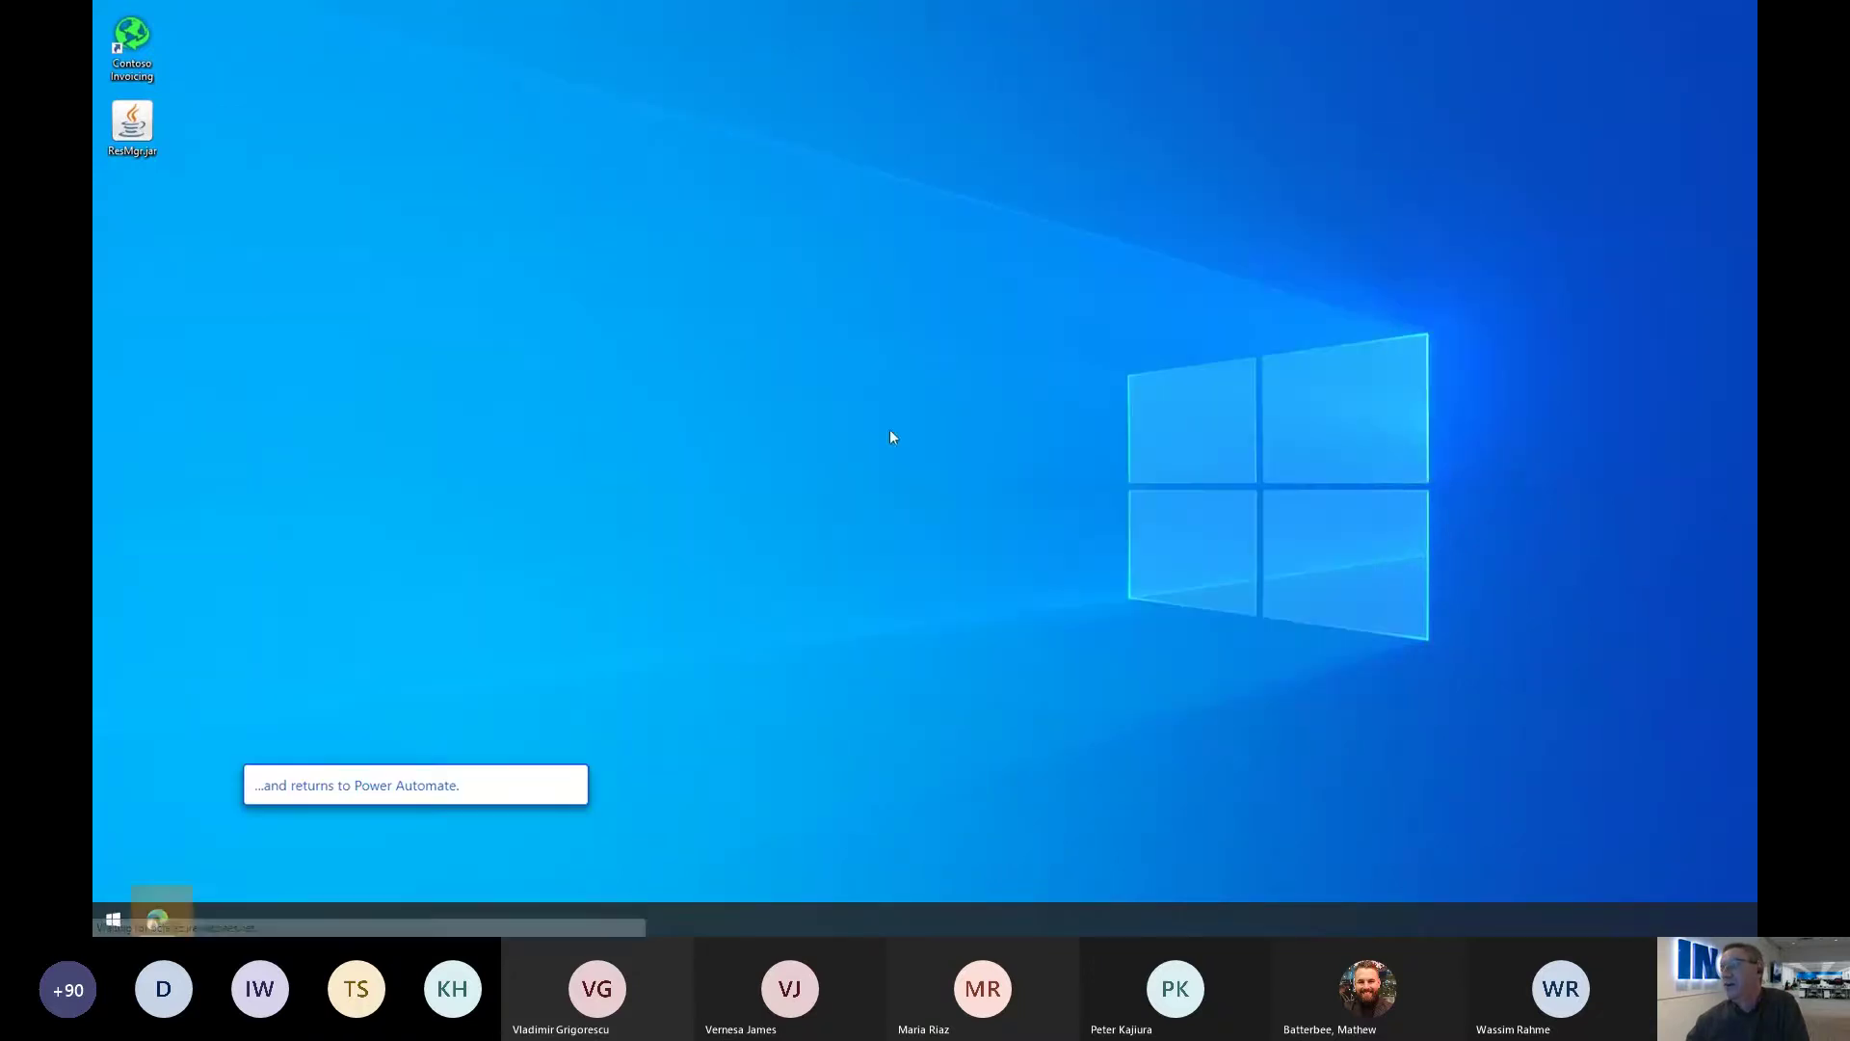
{"action": "left_click", "coordinate": [171, 912]}
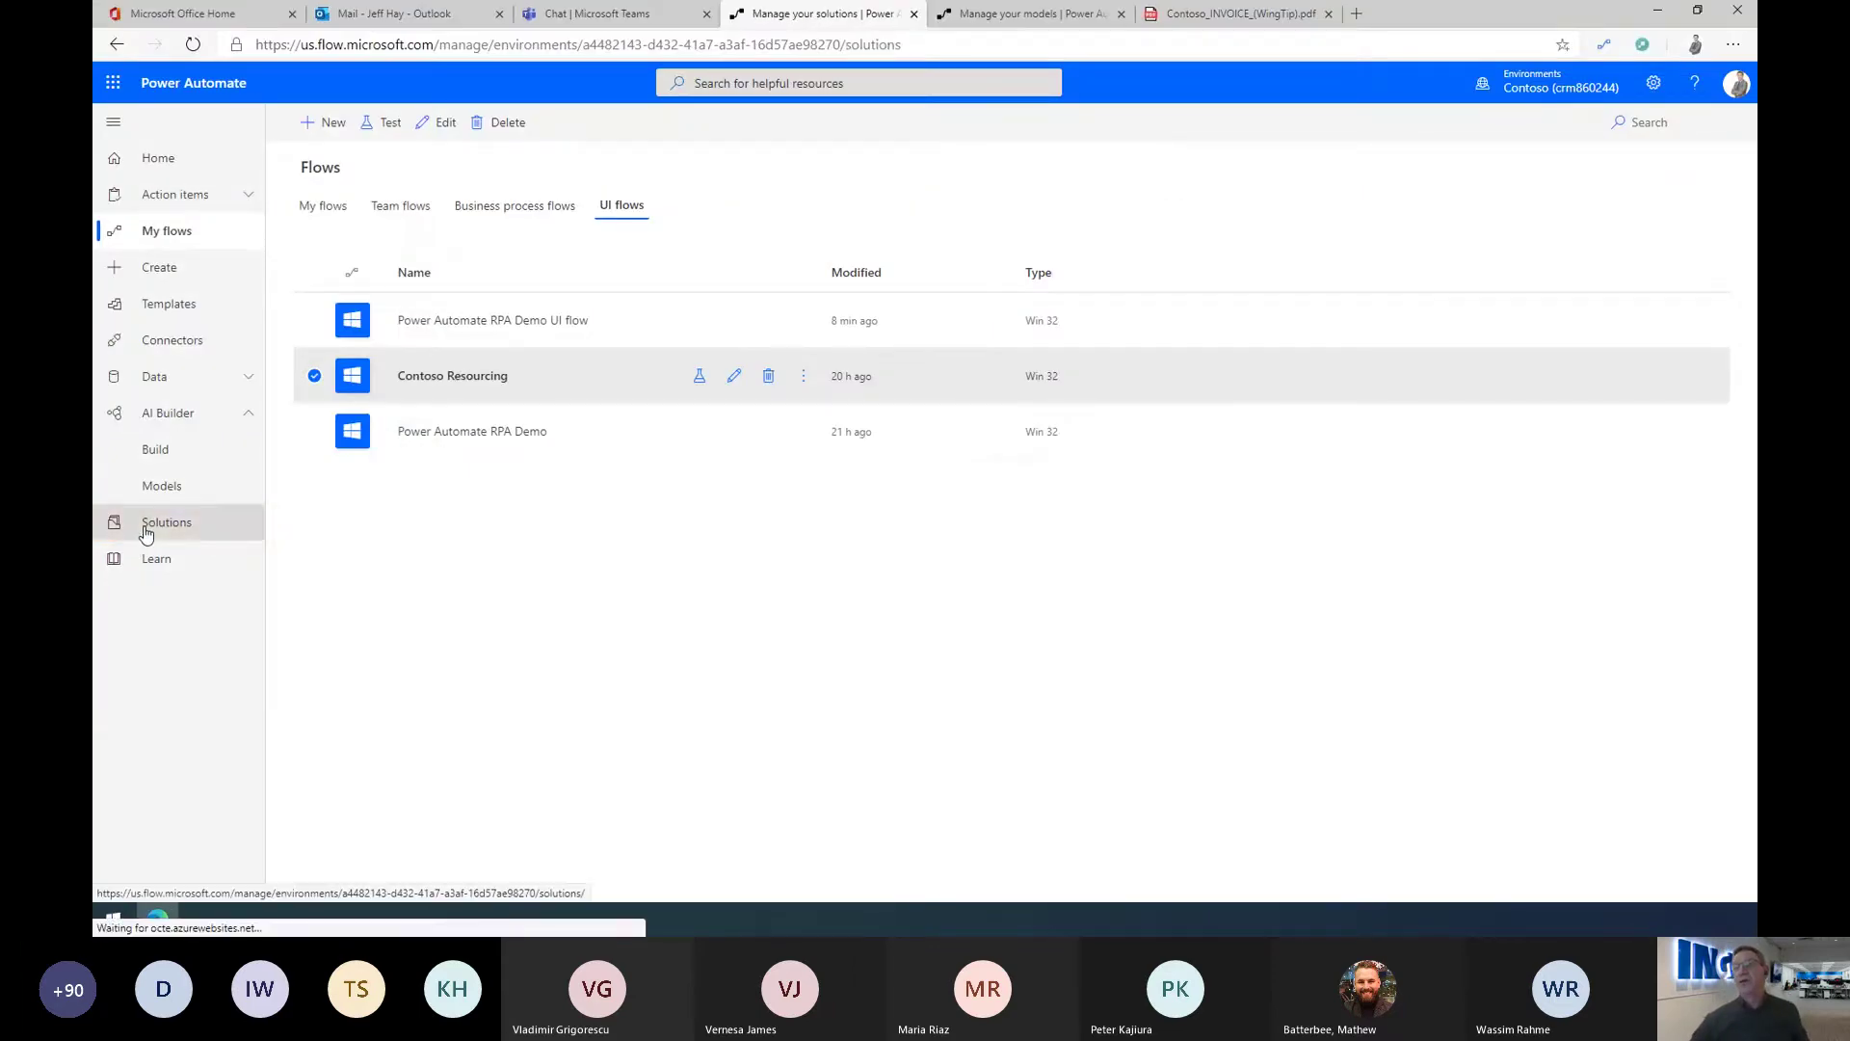
{"action": "left_click", "coordinate": [146, 533]}
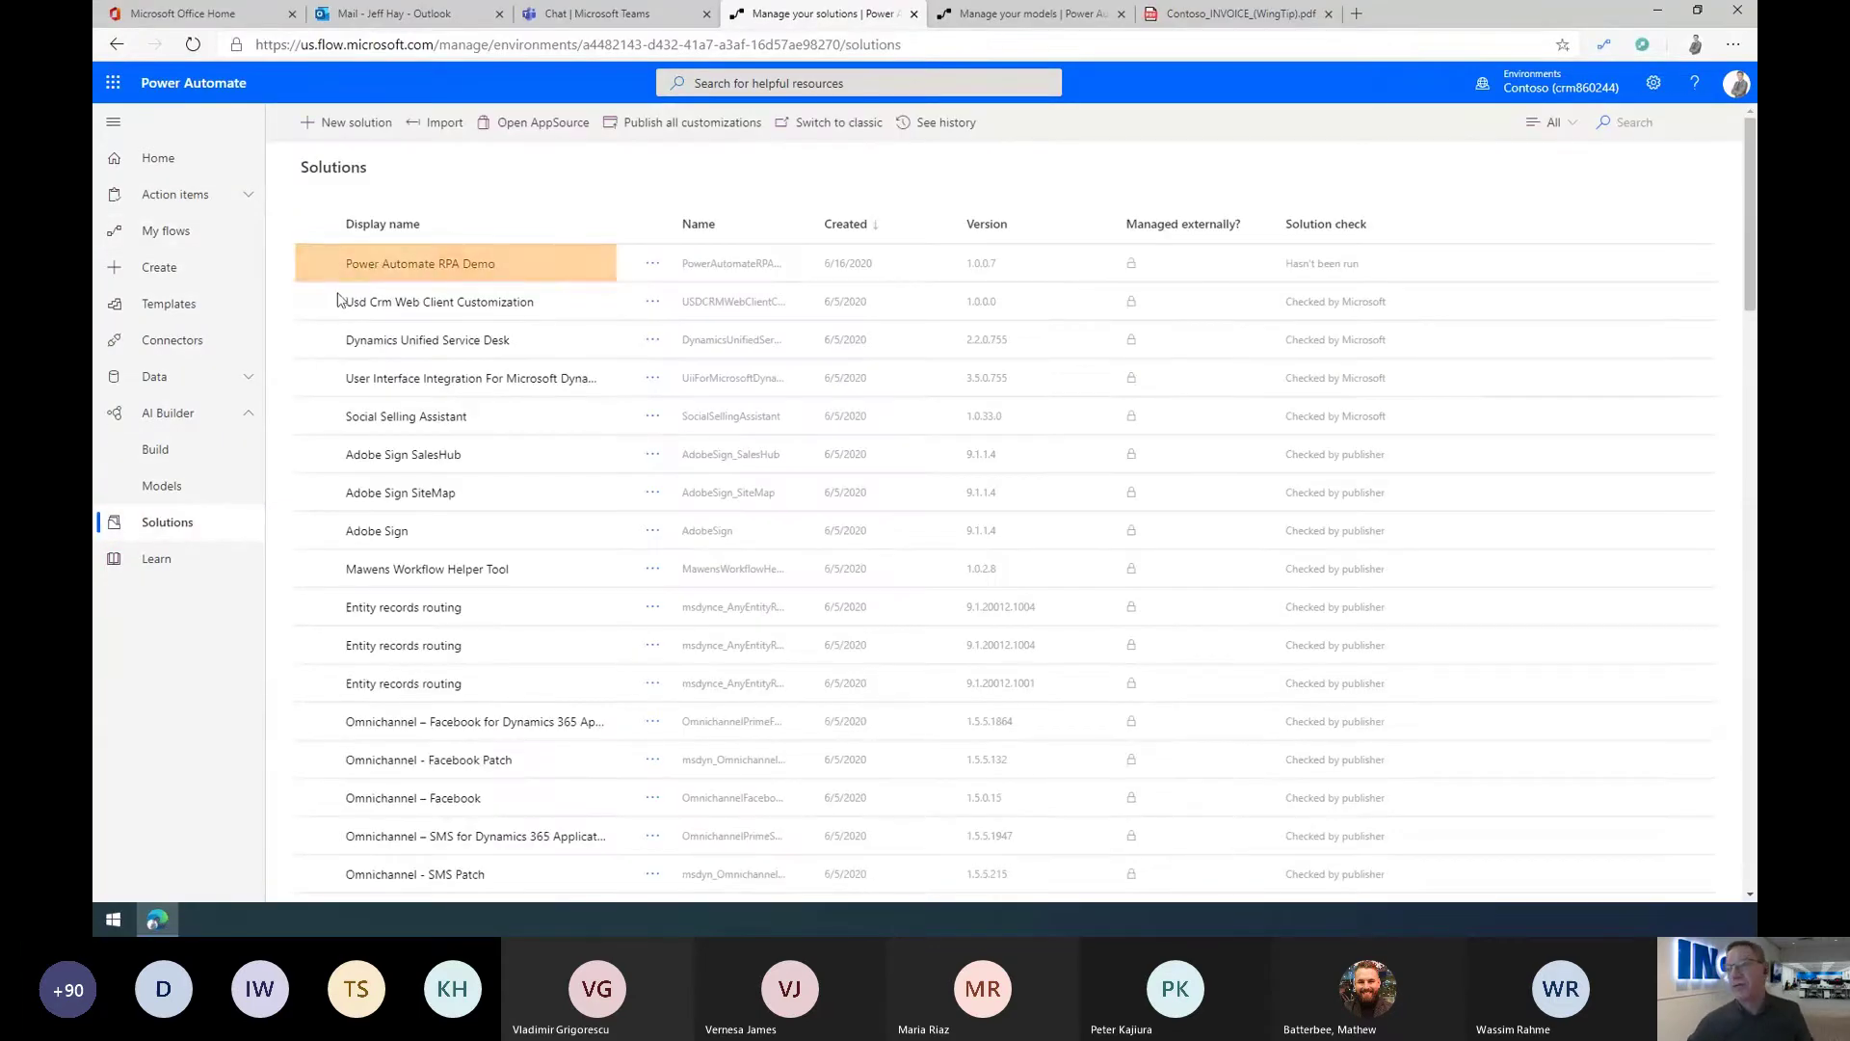
{"action": "left_click", "coordinate": [388, 266]}
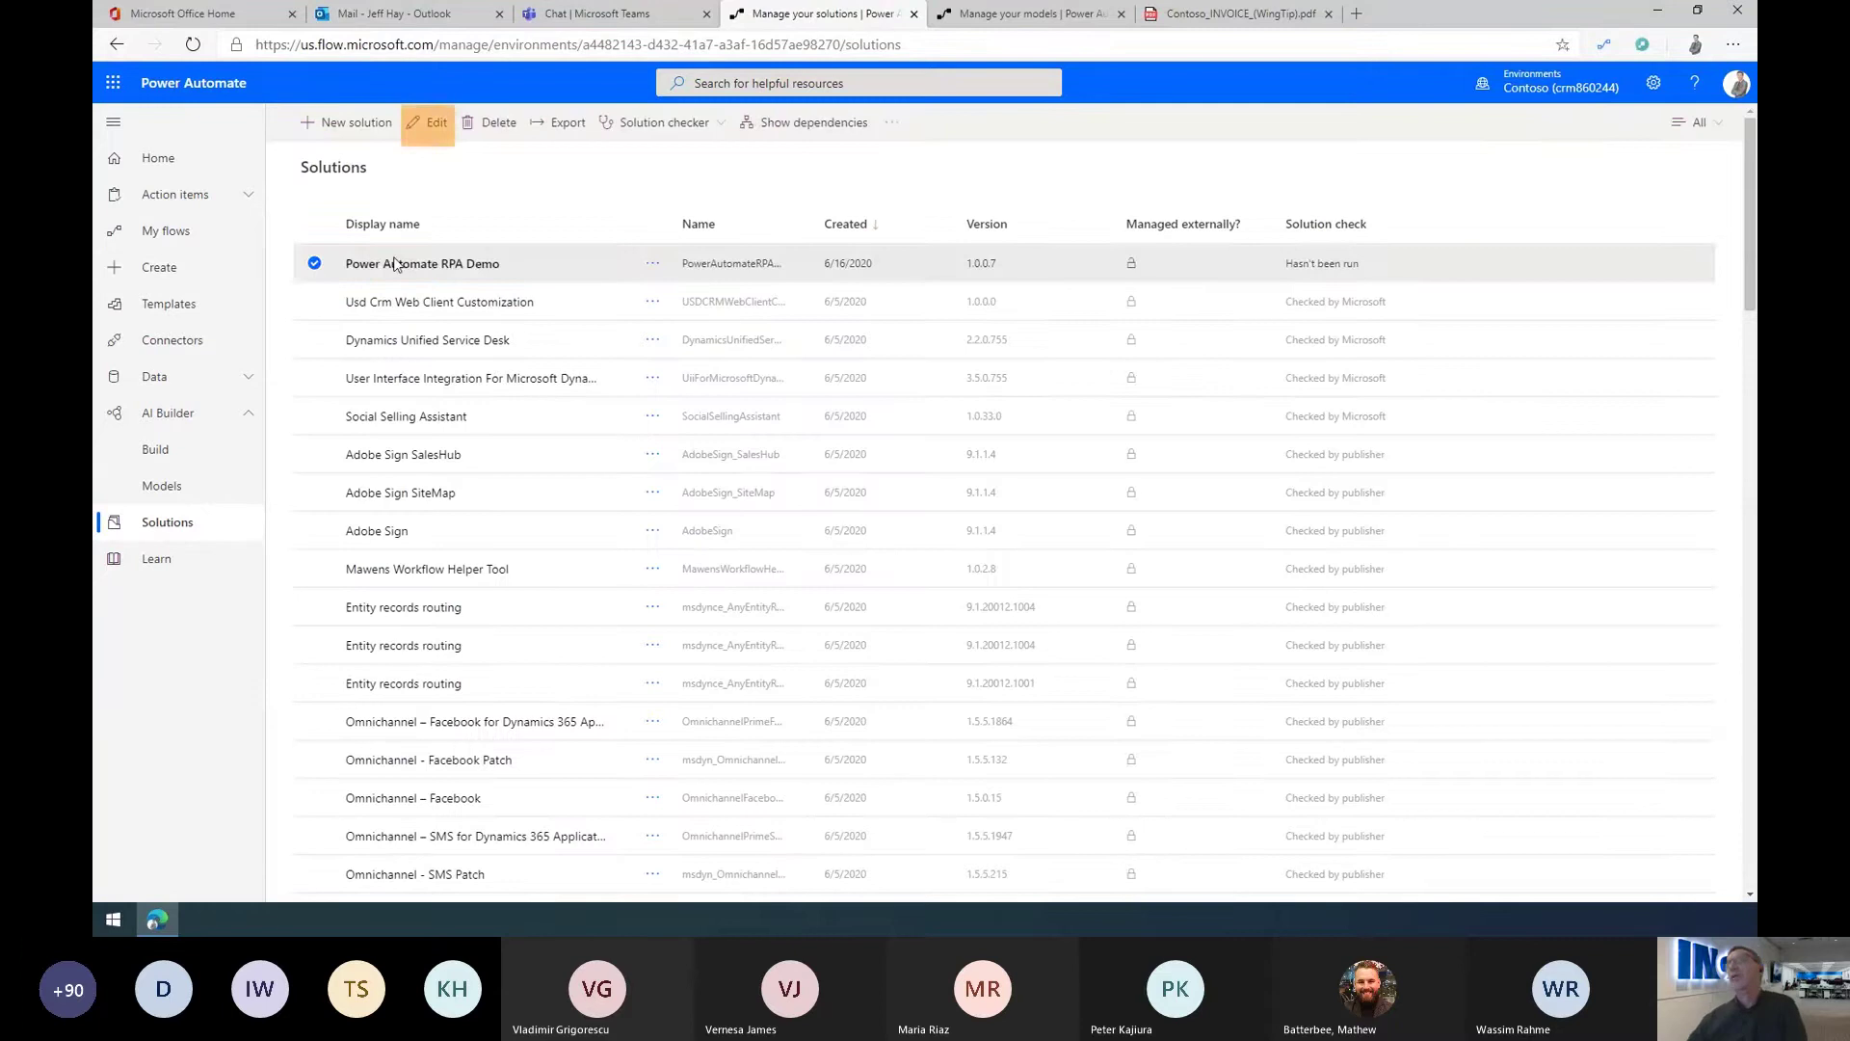
{"action": "left_click", "coordinate": [431, 122]}
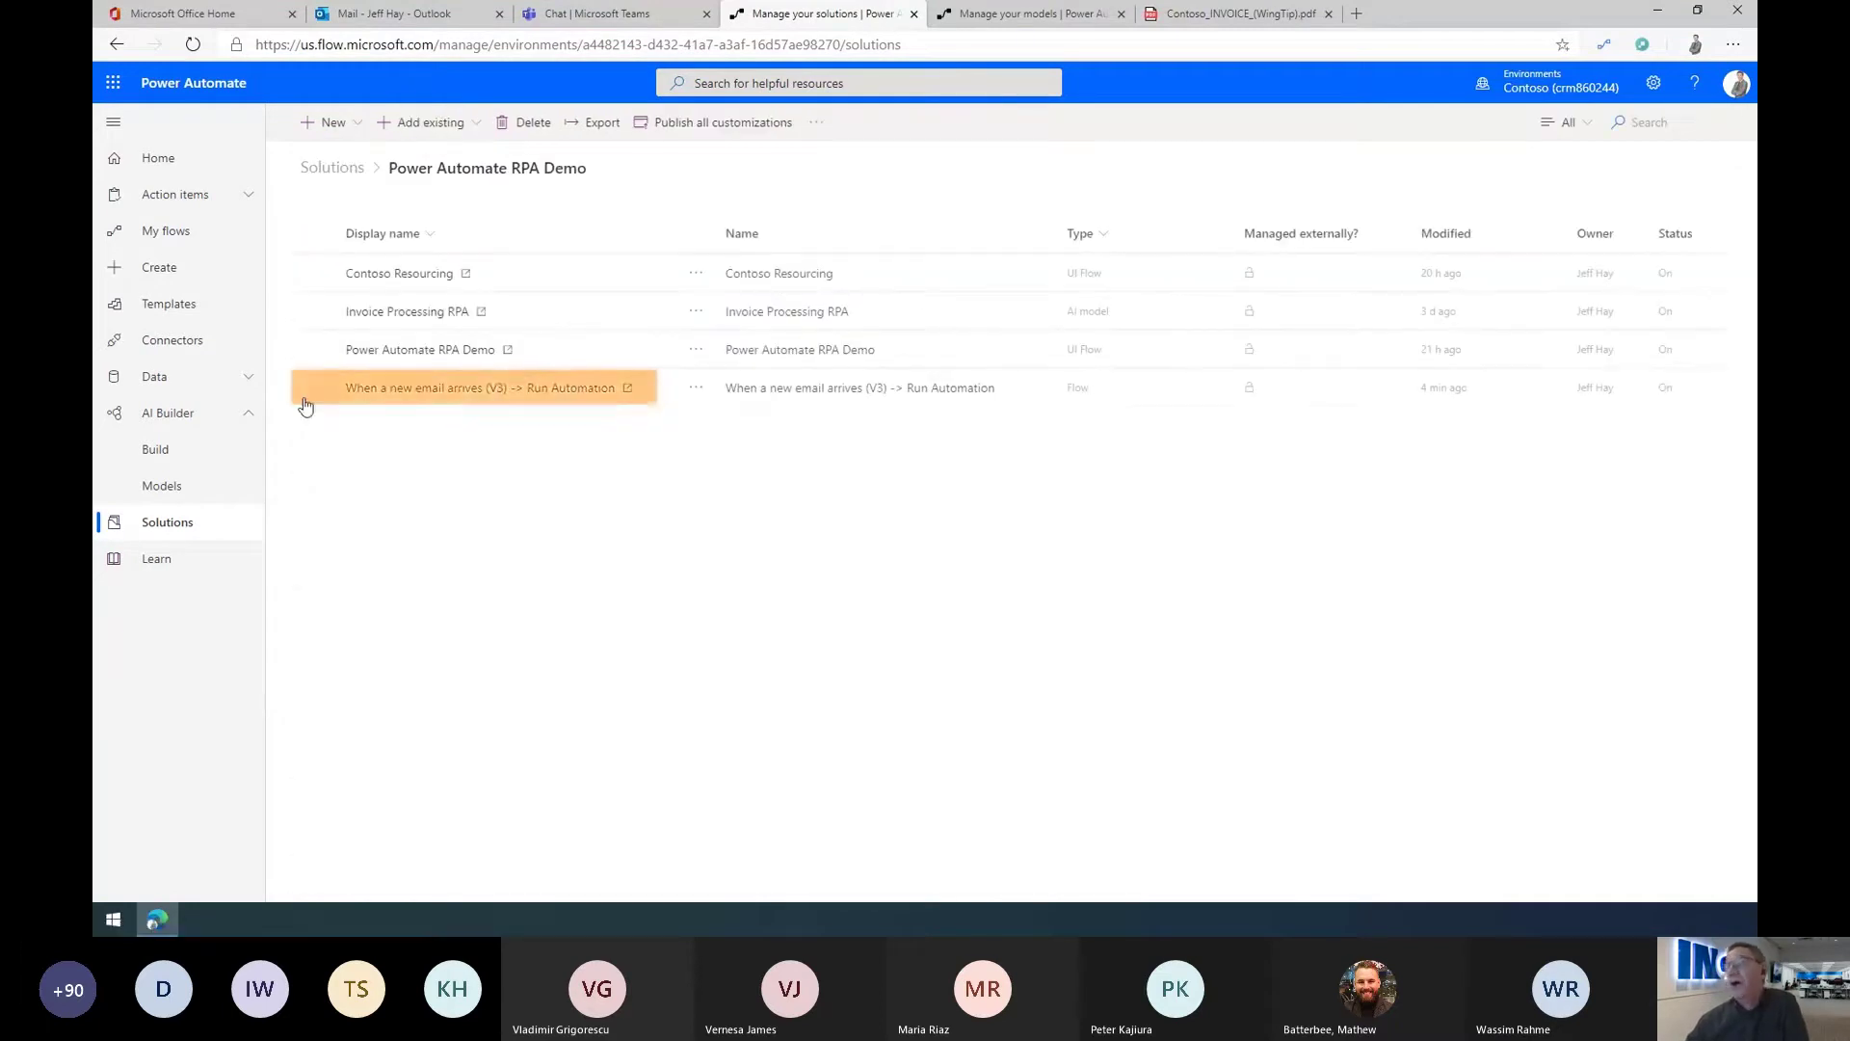
Step: Open the email-triggered Run Automation flow and inspect its Initialize Rows, Json and Json2 steps
{"action": "left_click", "coordinate": [411, 391]}
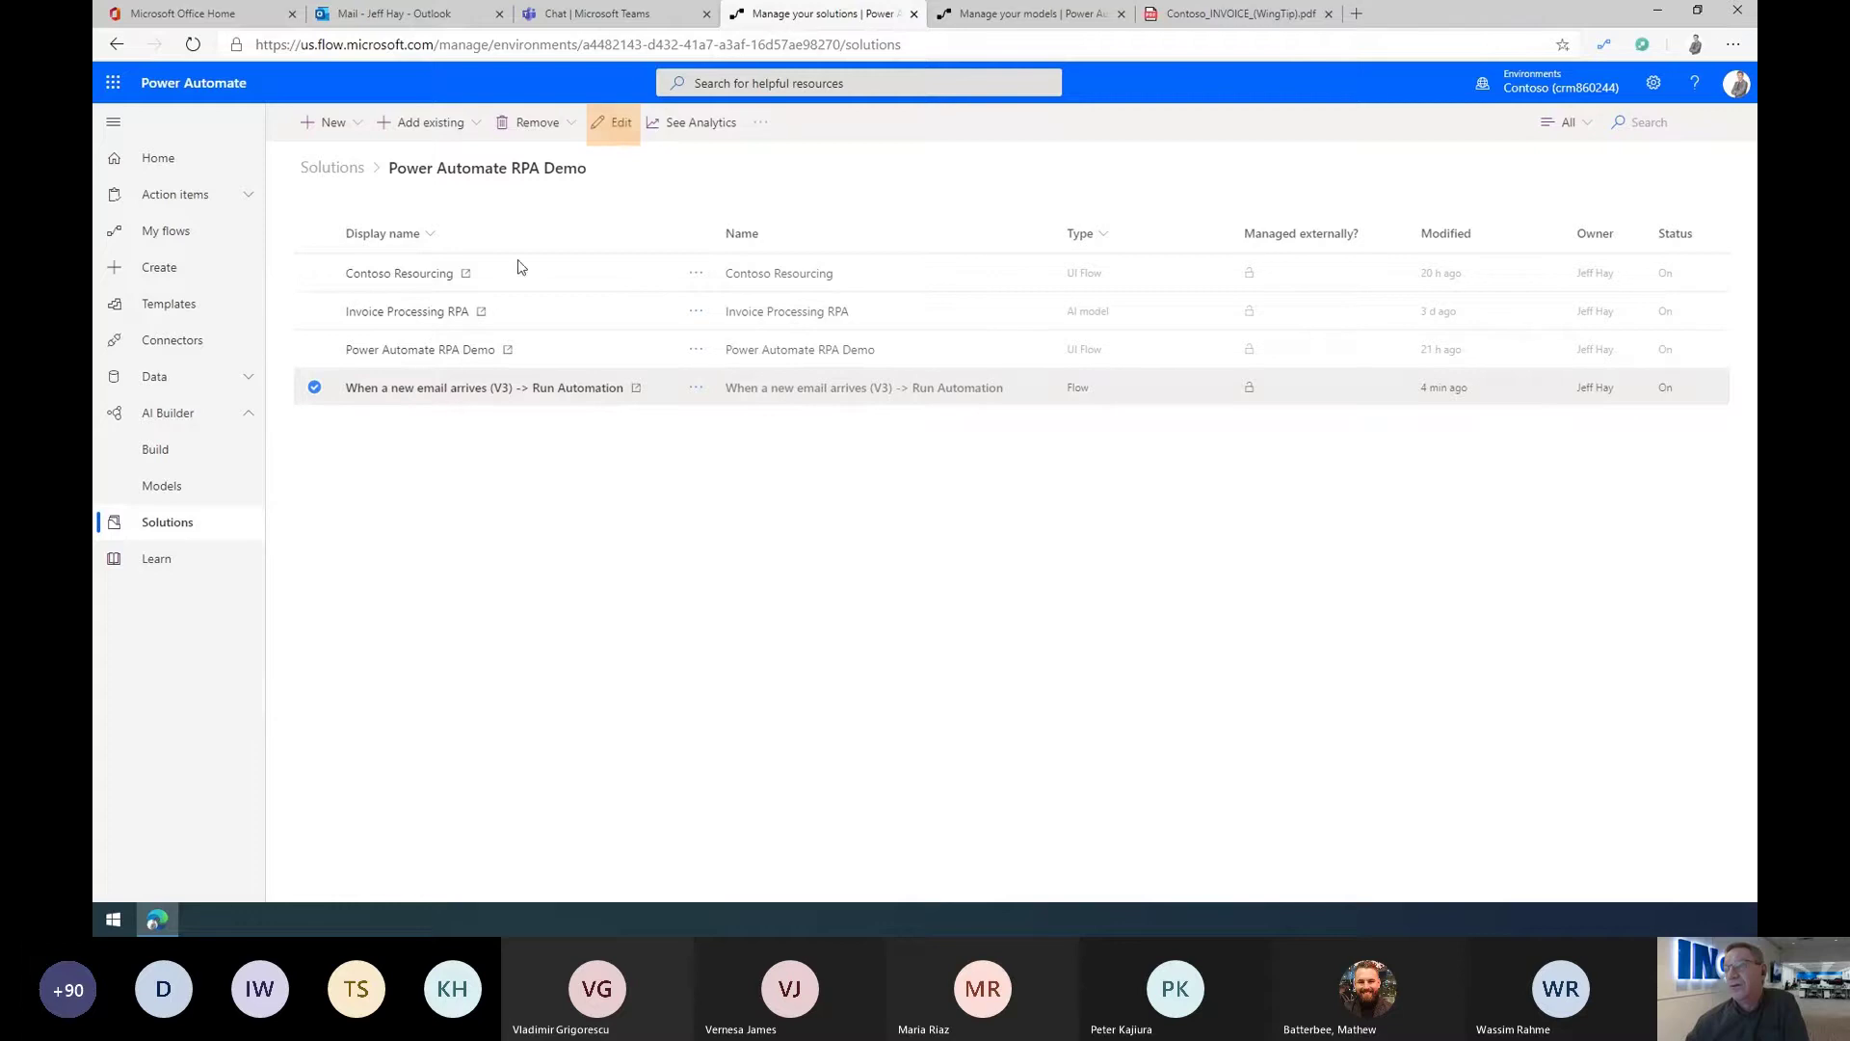
{"action": "left_click", "coordinate": [619, 127]}
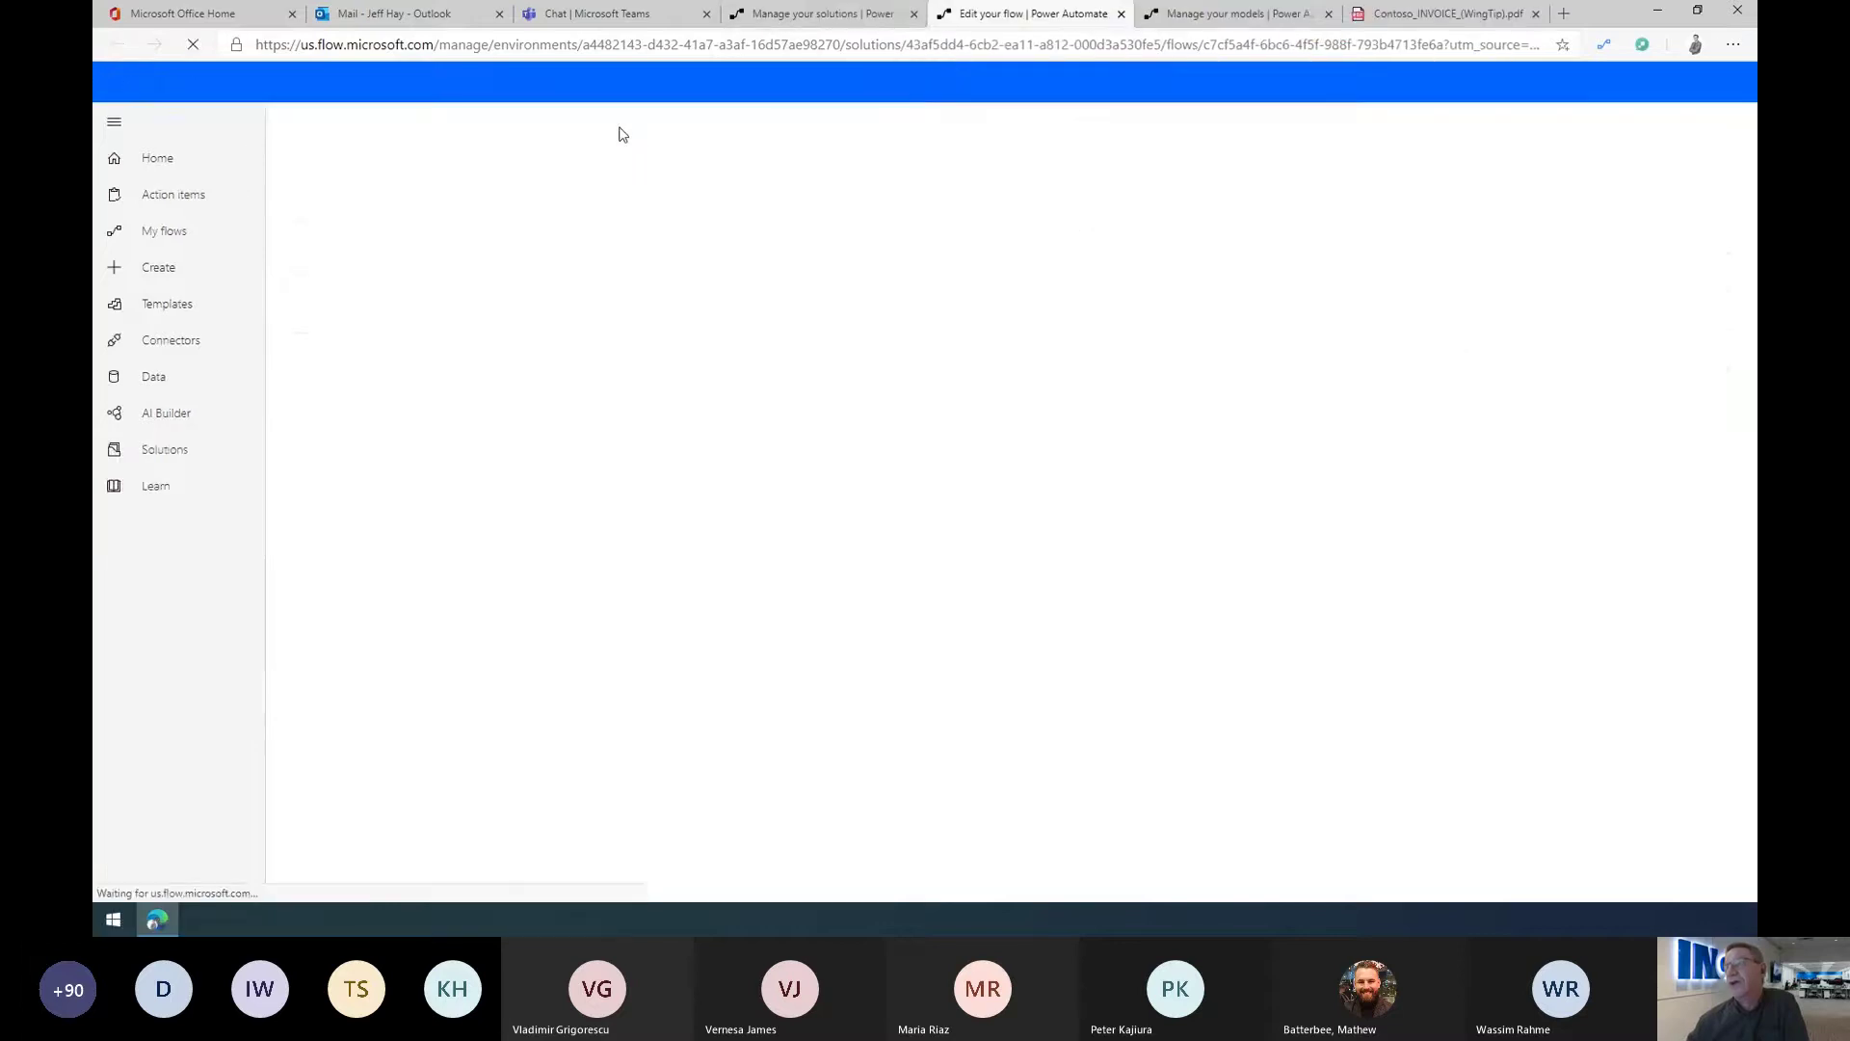
{"action": "left_click", "coordinate": [1327, 13]}
{"action": "left_click", "coordinate": [960, 252]}
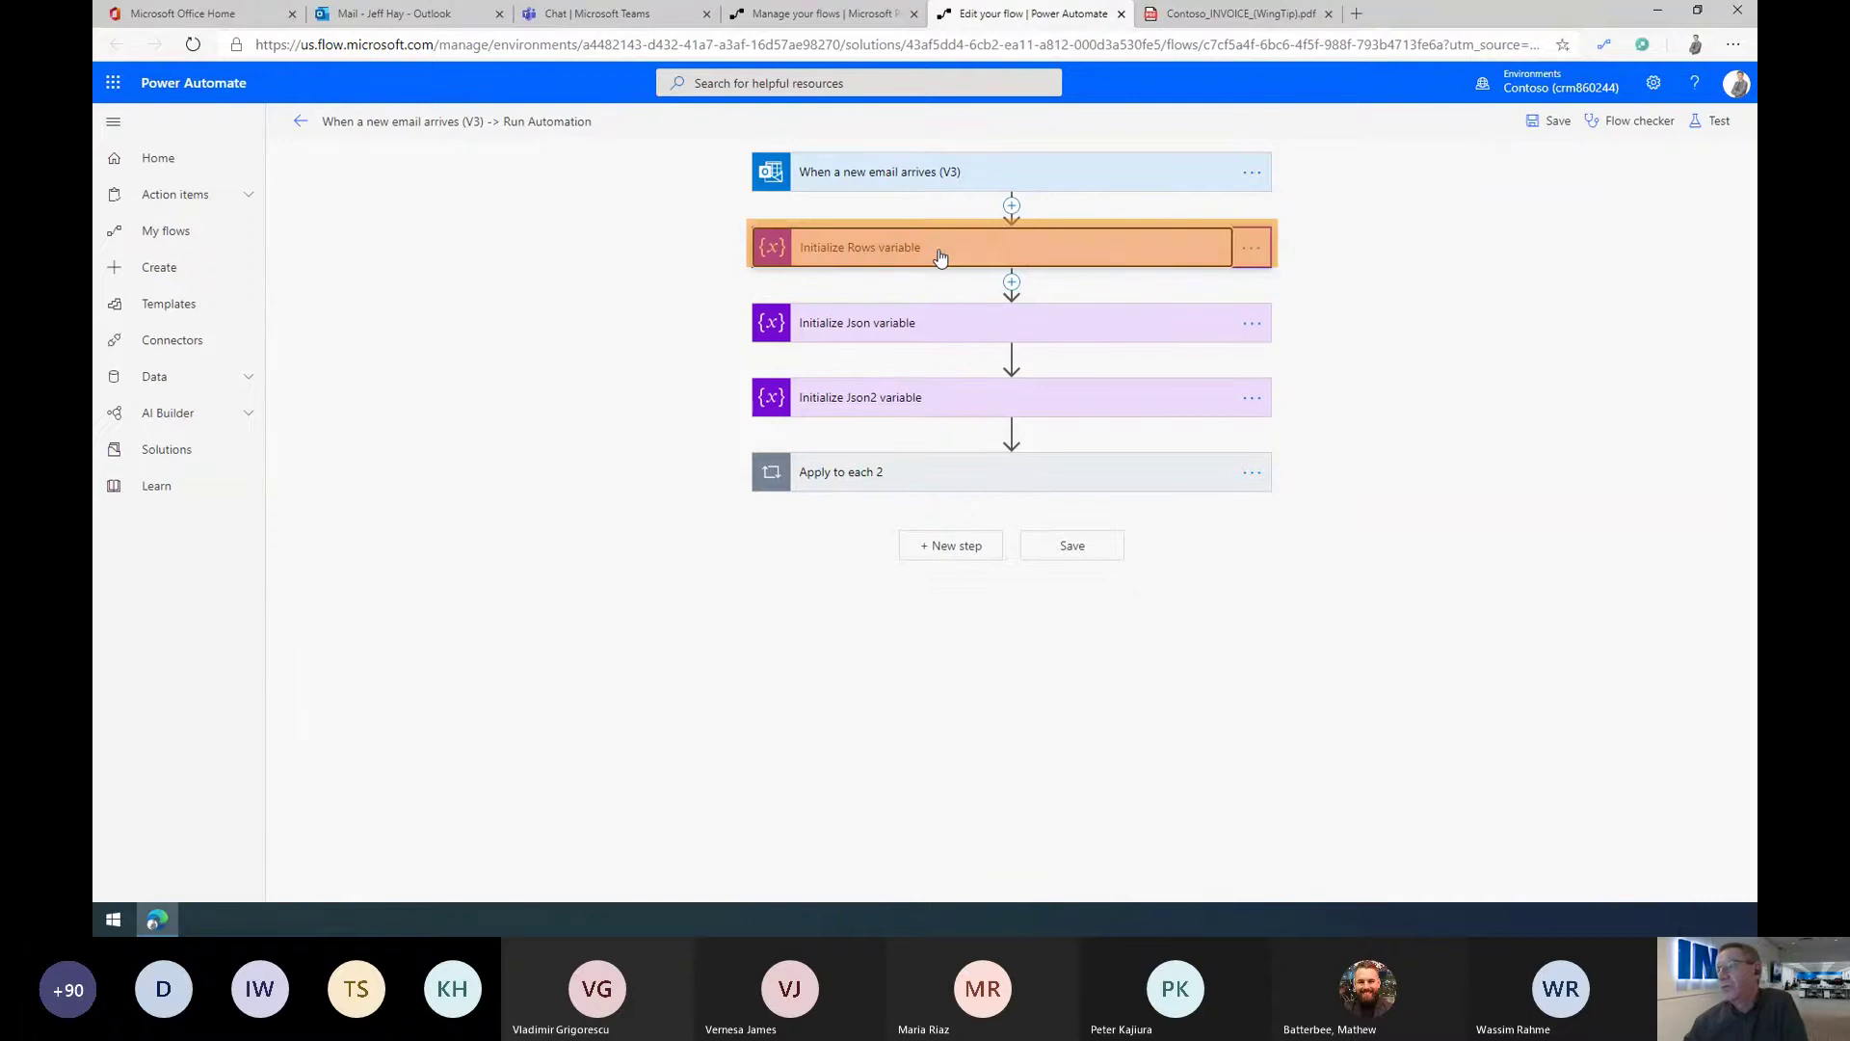
{"action": "left_click", "coordinate": [970, 248]}
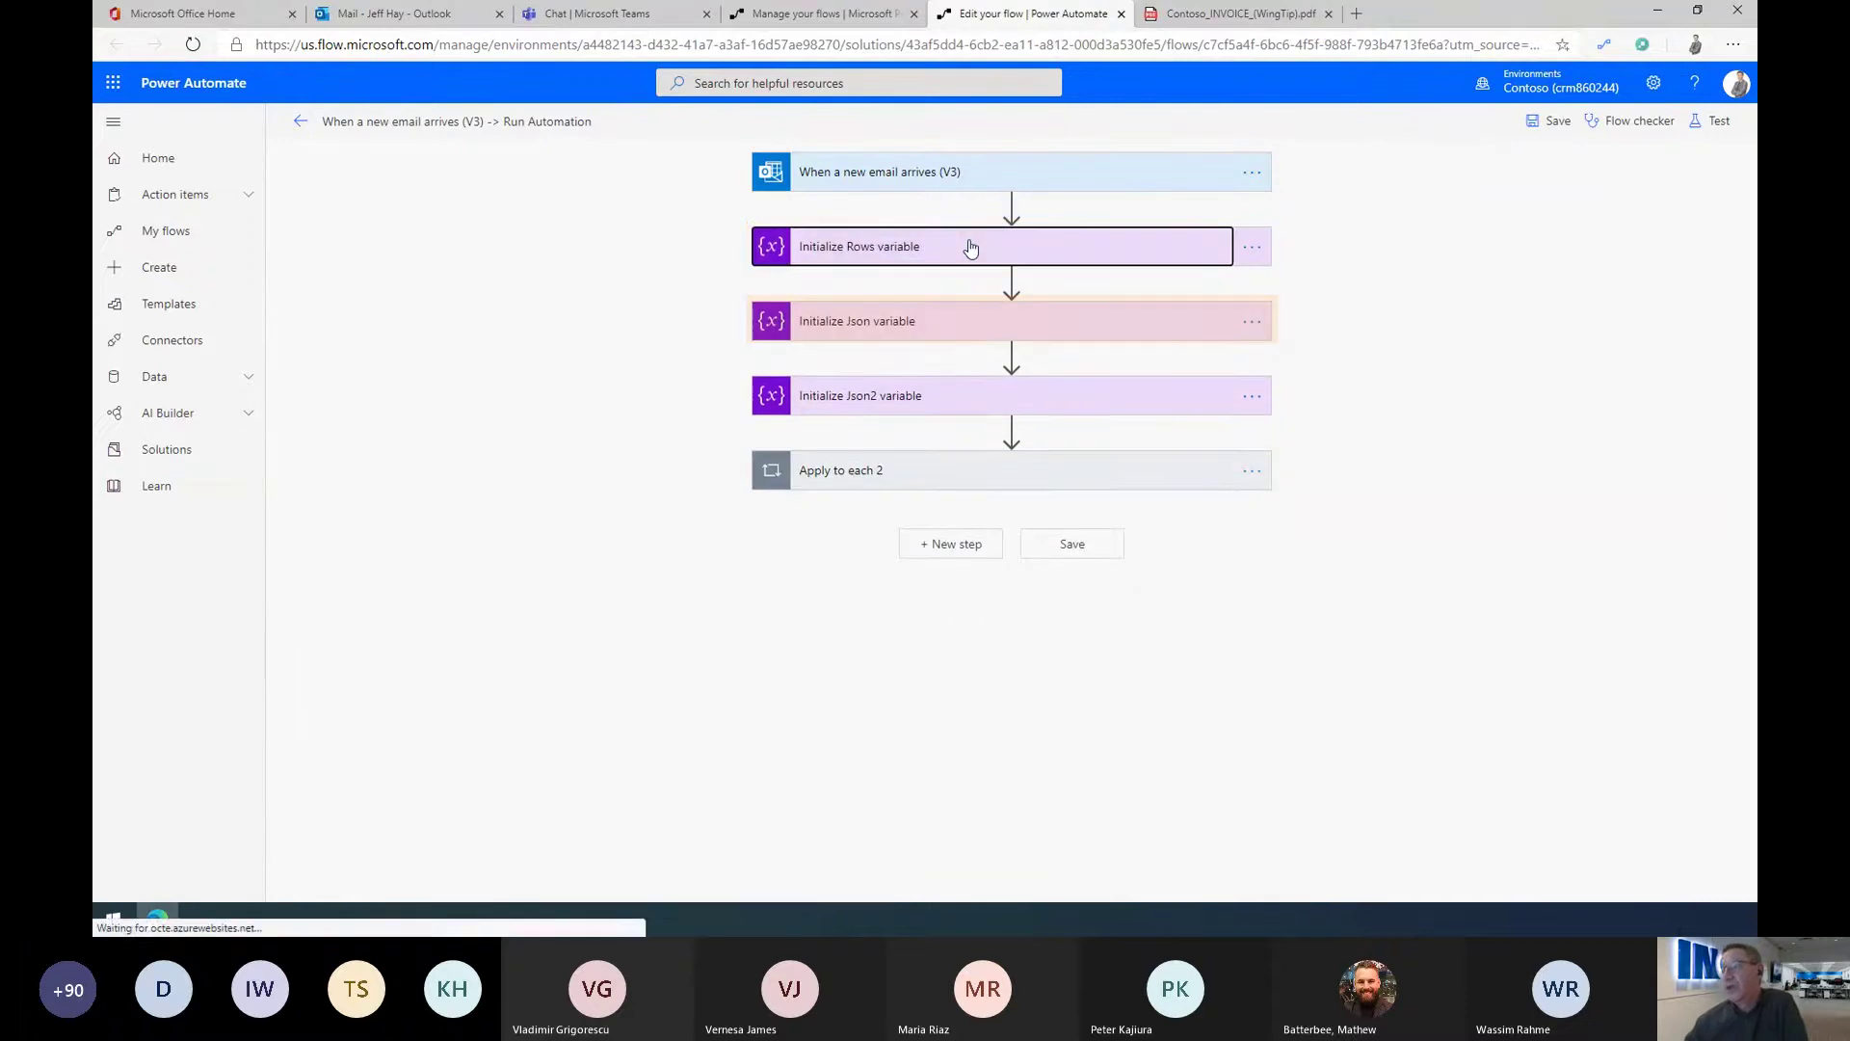
{"action": "left_click", "coordinate": [906, 332]}
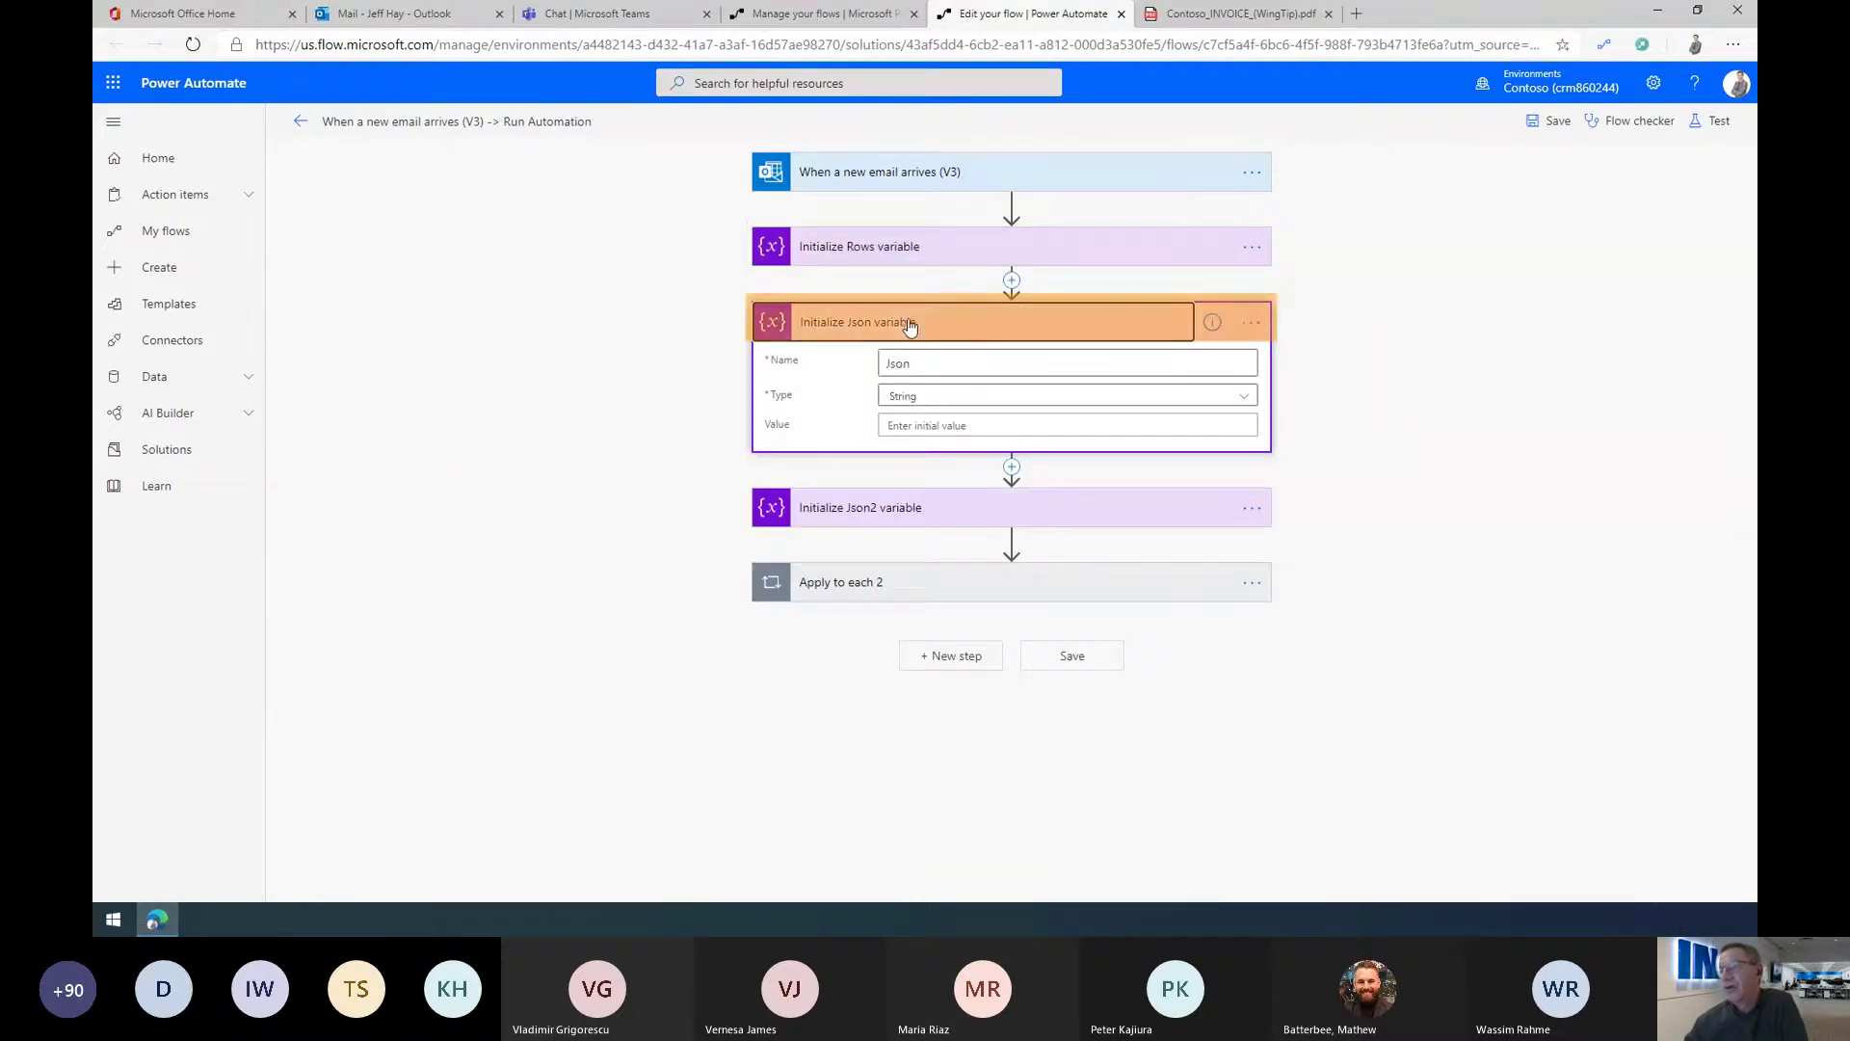
{"action": "left_click", "coordinate": [909, 326]}
{"action": "left_click", "coordinate": [905, 395]}
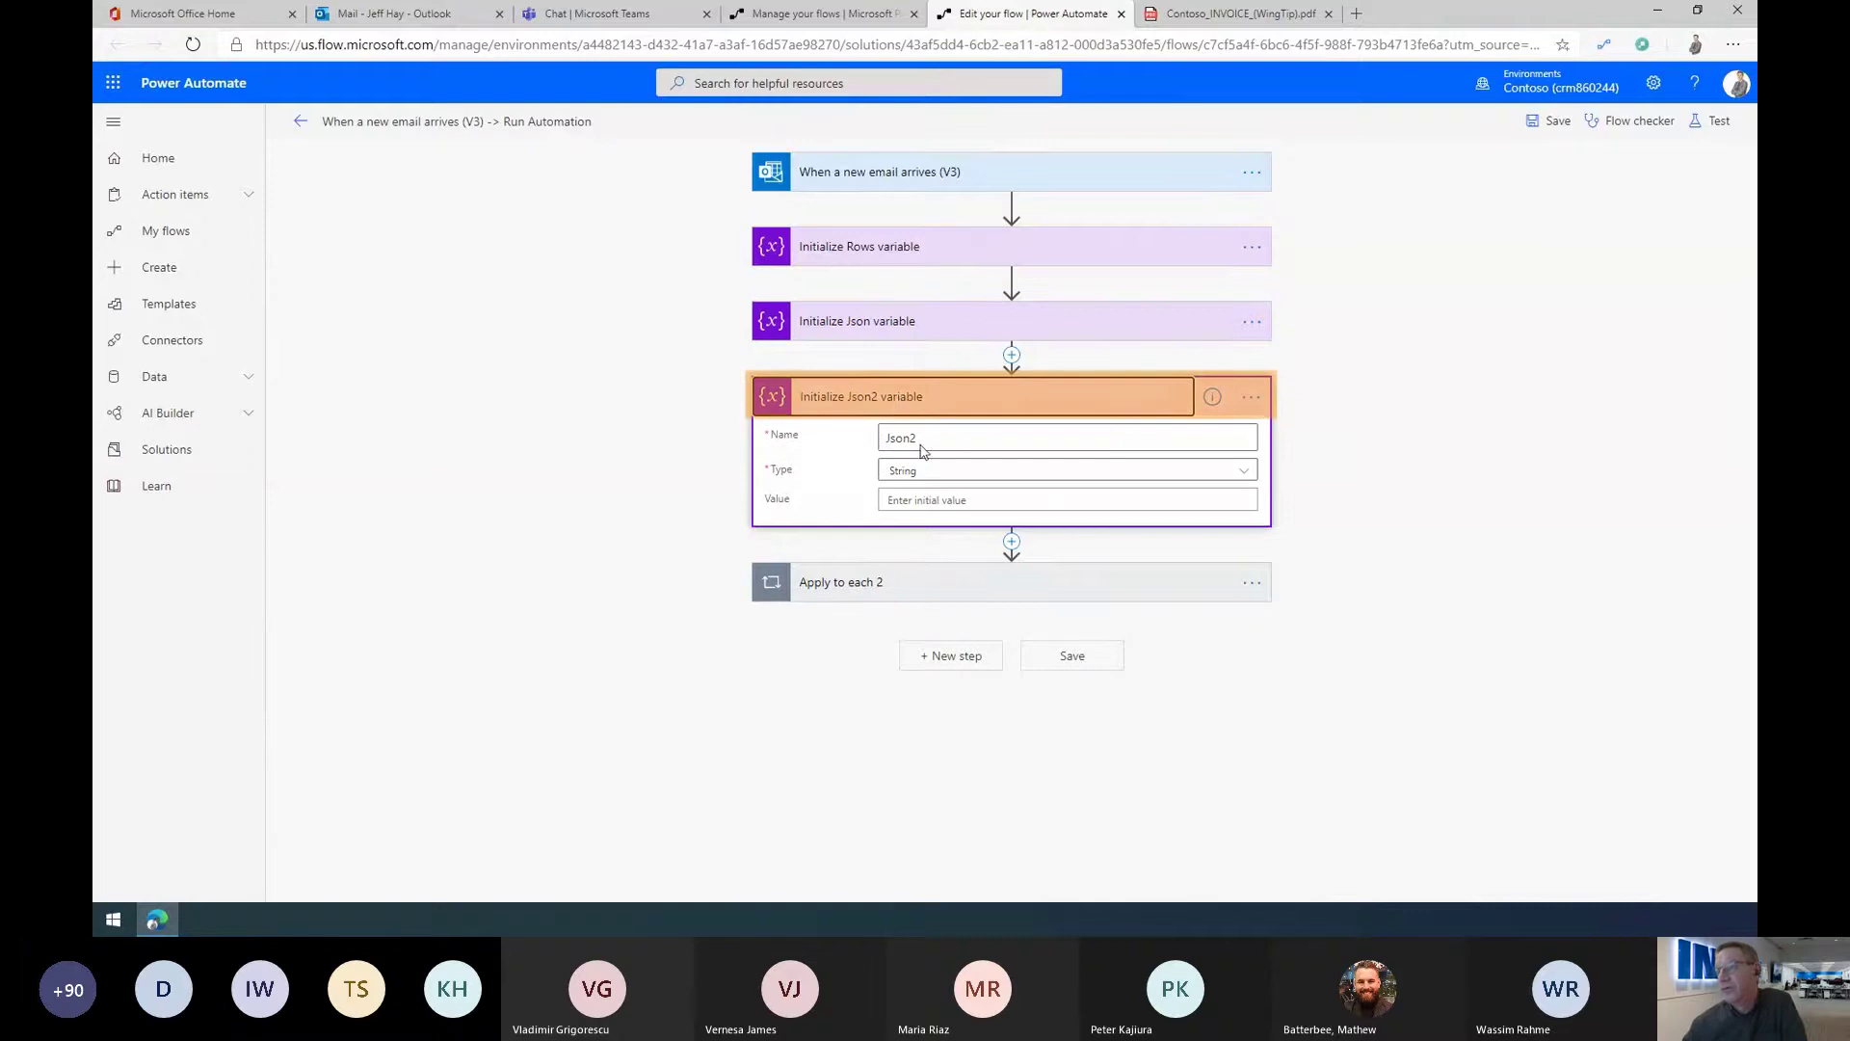
{"action": "left_click", "coordinate": [906, 399]}
Step: Expand the Apply to each 2 loop and Condition, reviewing the yes-branch steps
{"action": "left_click", "coordinate": [876, 474]}
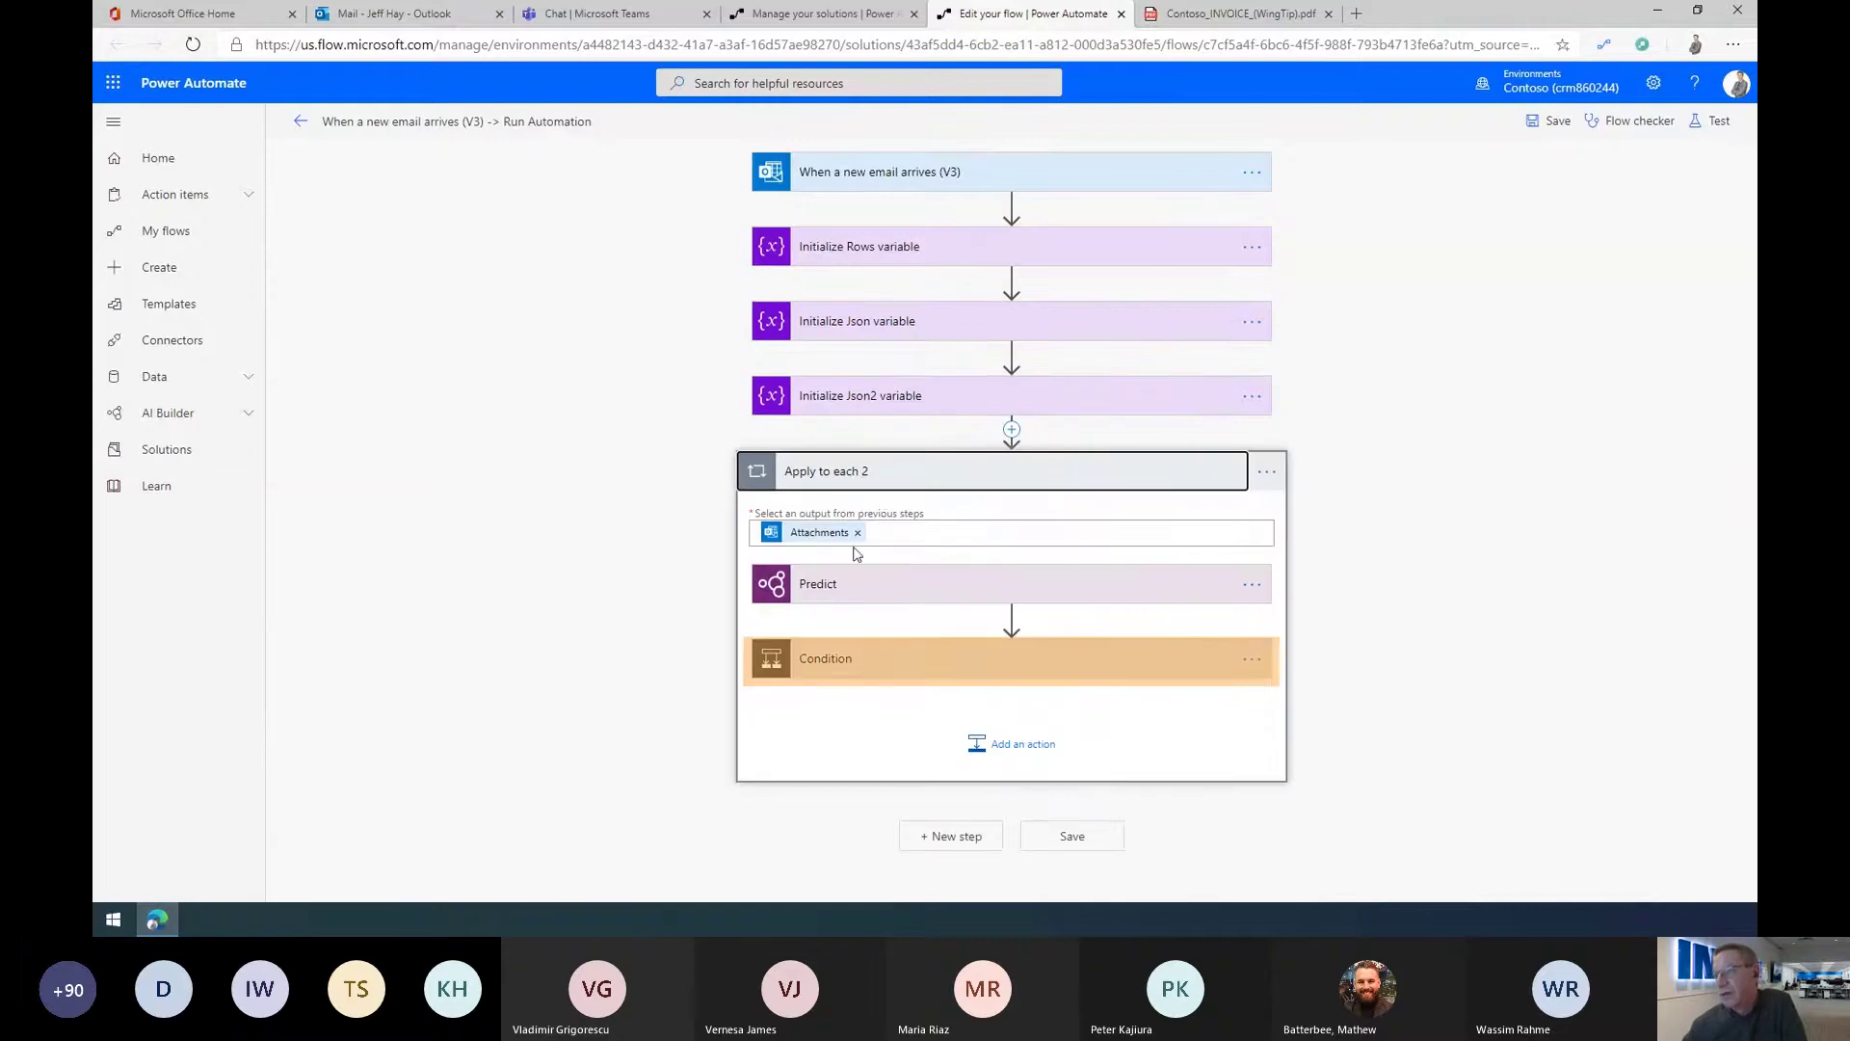
{"action": "left_click", "coordinate": [860, 665]}
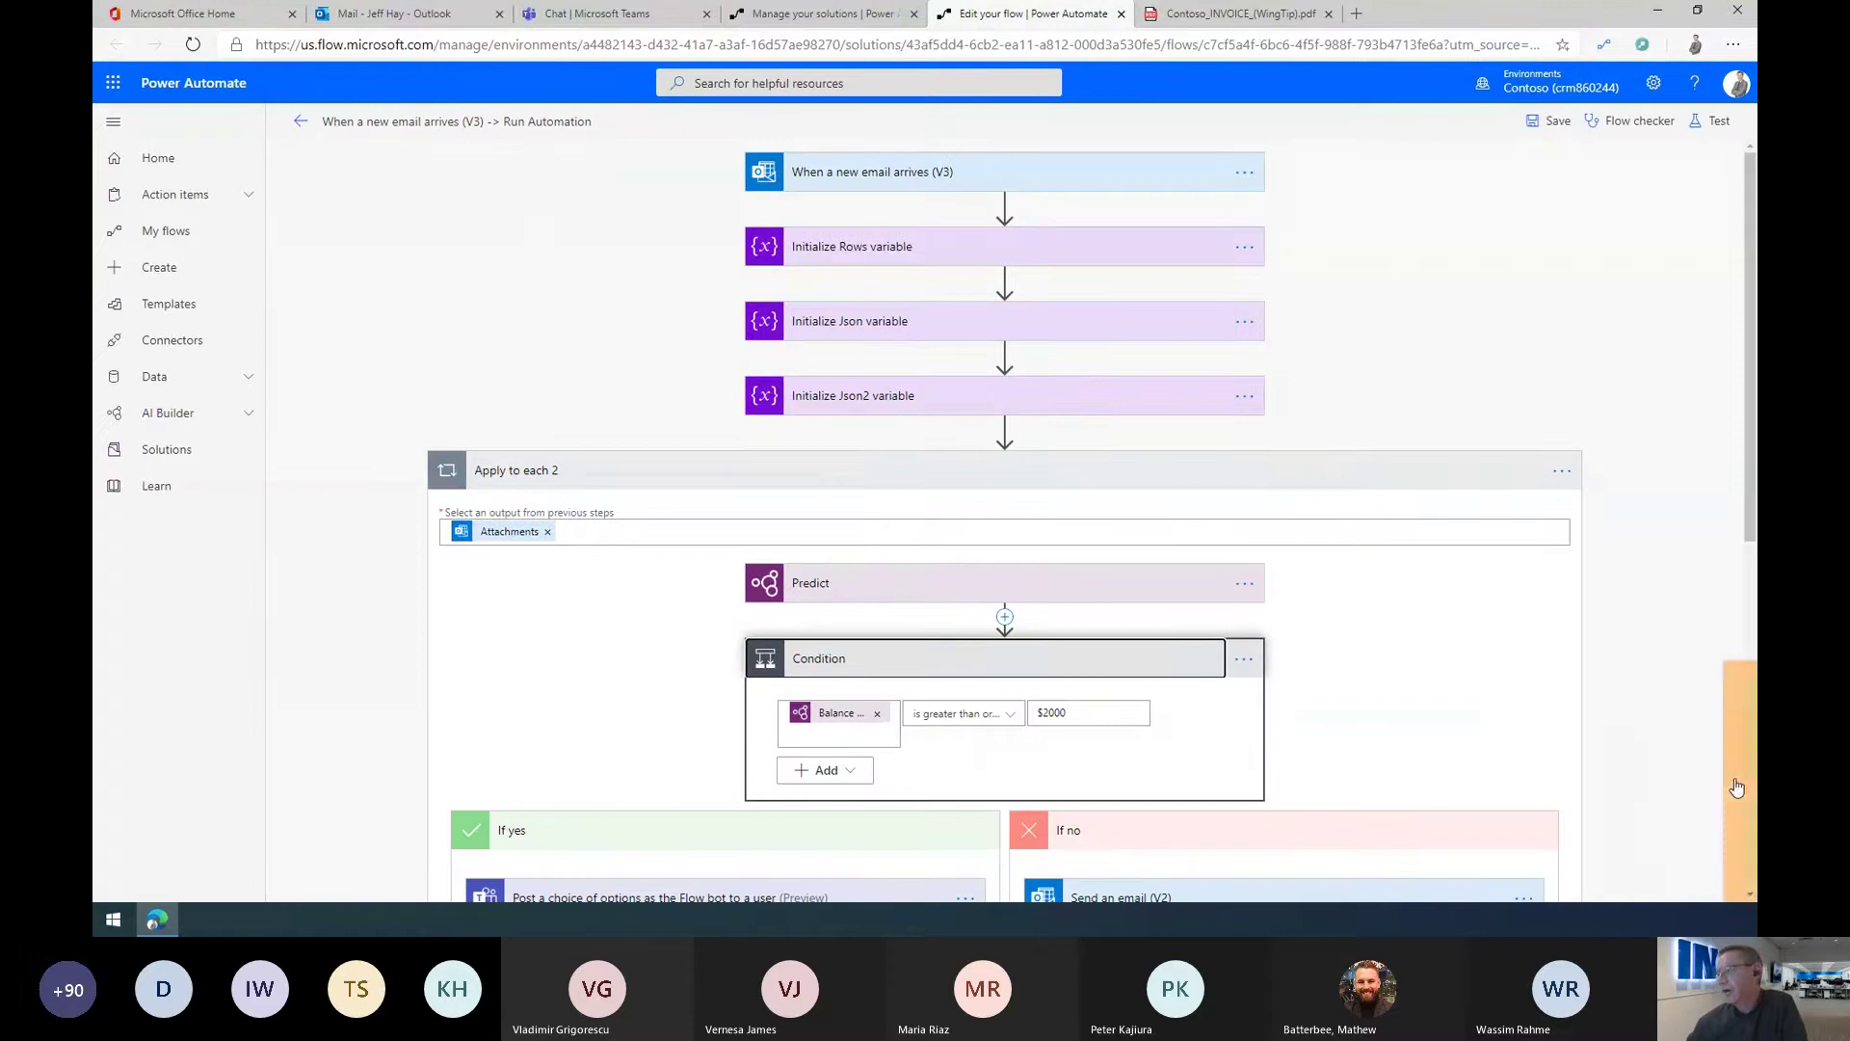
{"action": "scroll", "coordinate": [1638, 732], "scroll_direction": "down", "scroll_amount": 5}
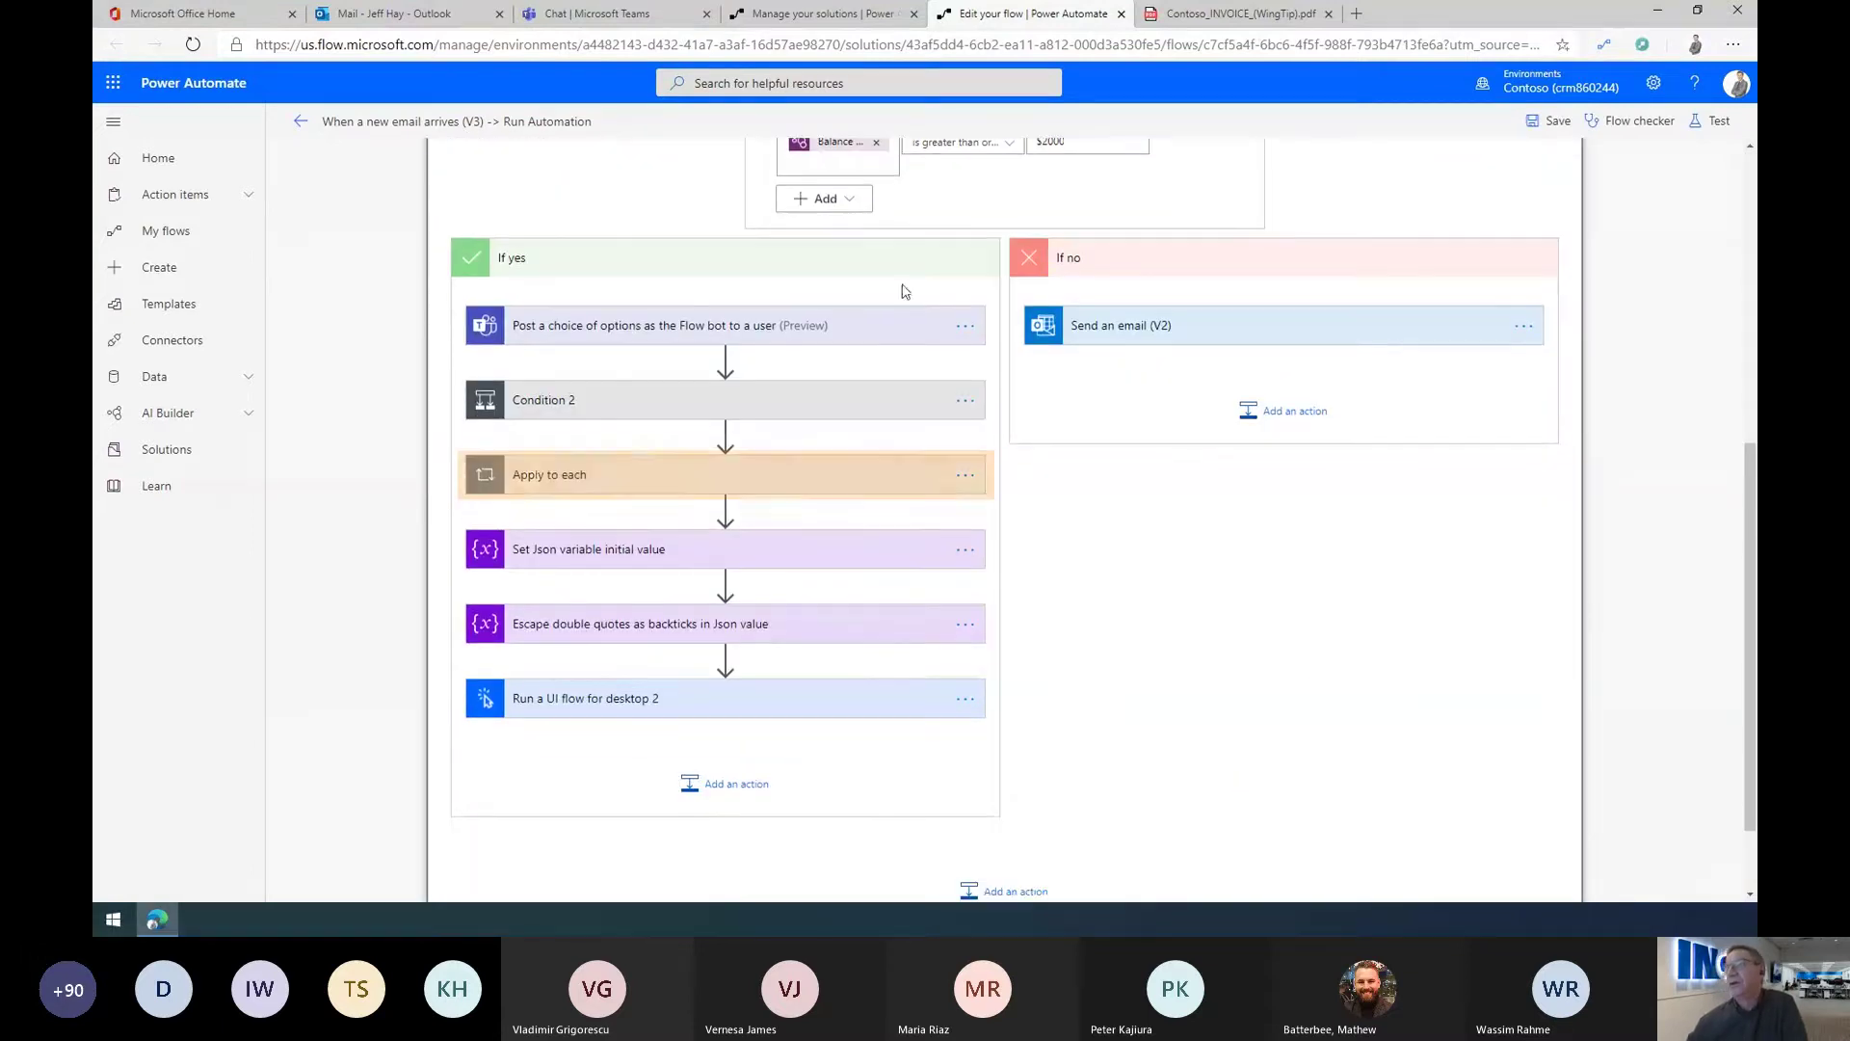
{"action": "left_click", "coordinate": [641, 472]}
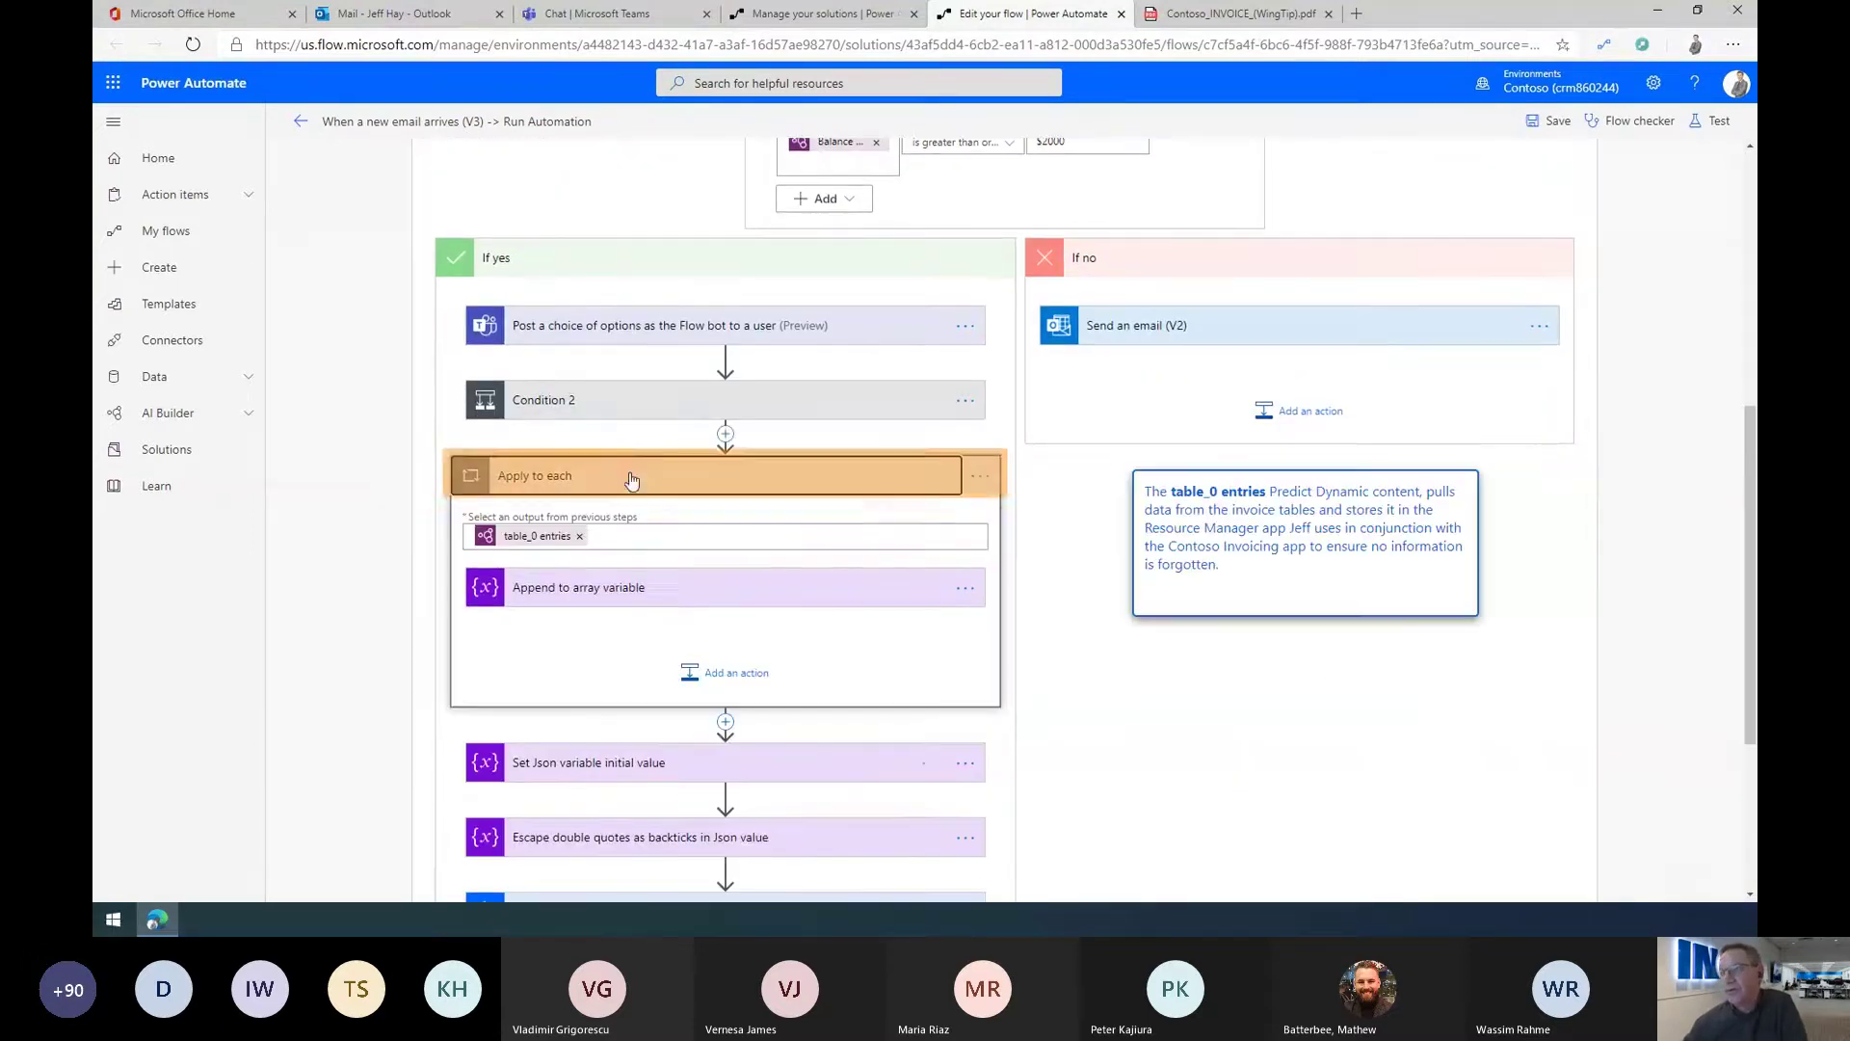
{"action": "left_click", "coordinate": [753, 482]}
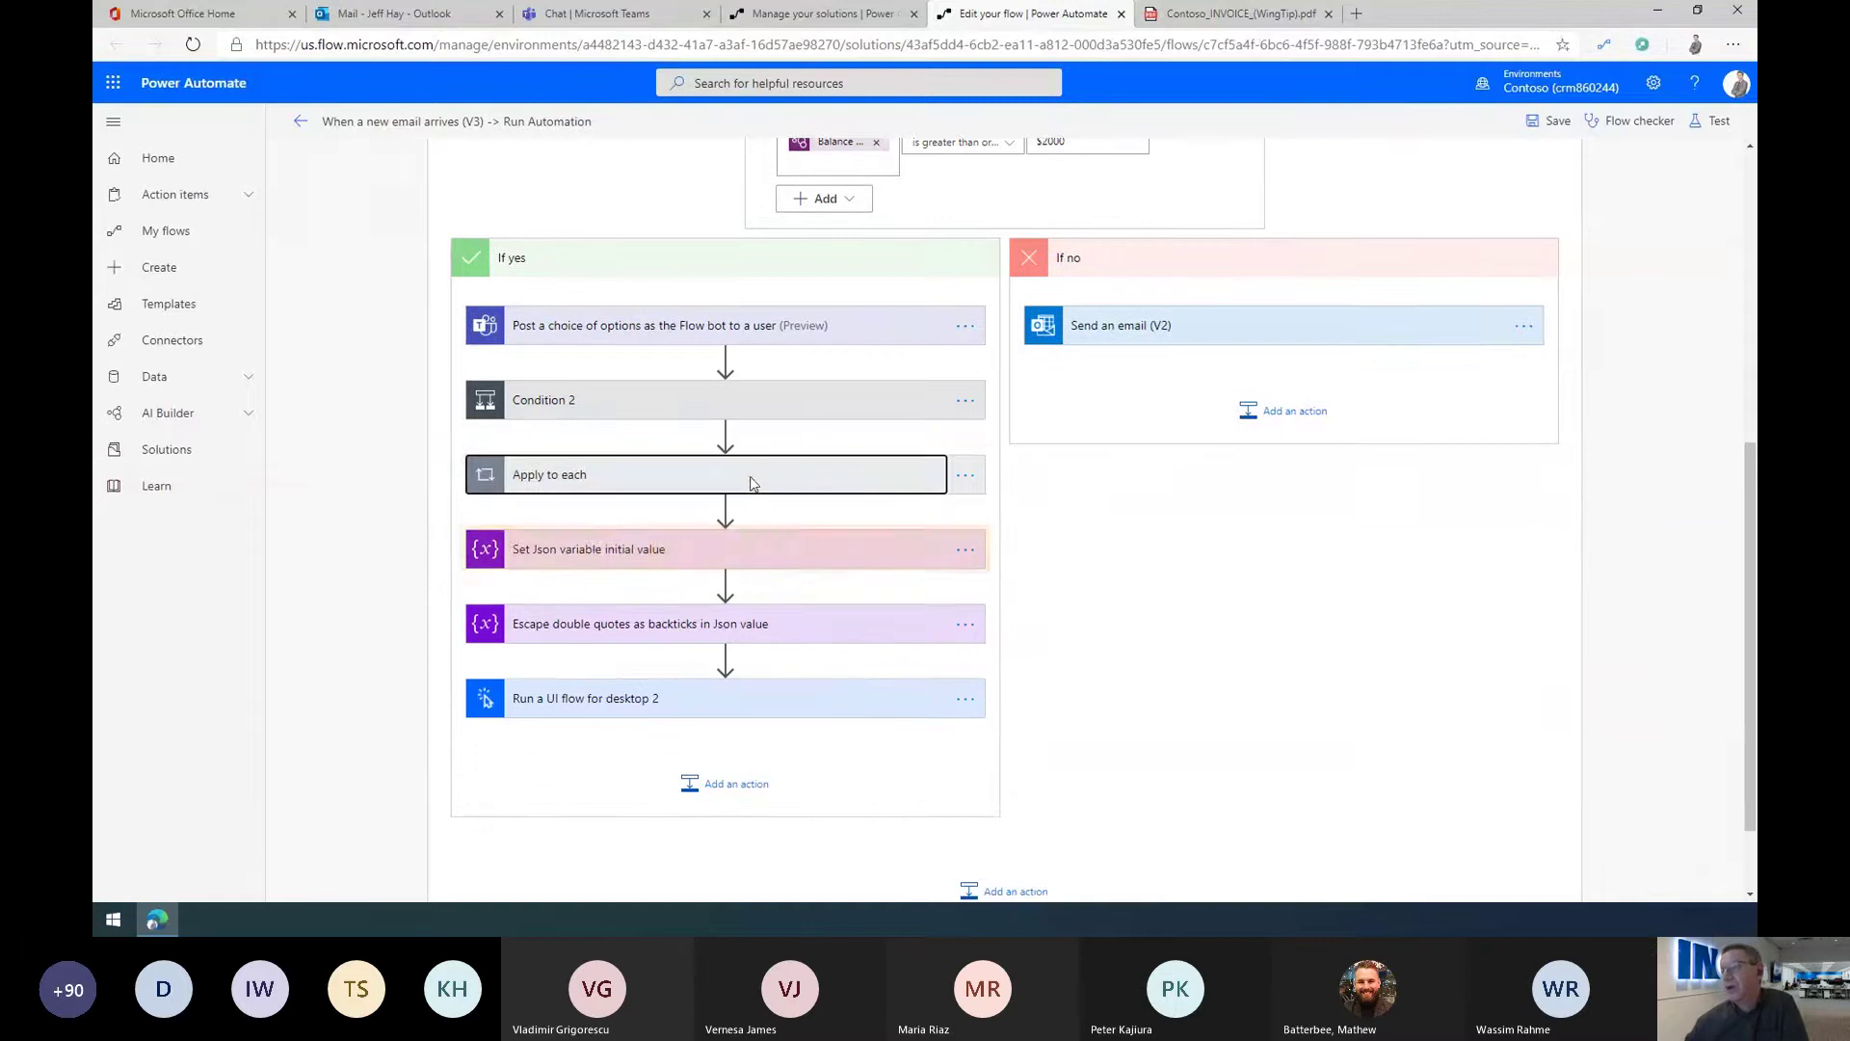
{"action": "left_click", "coordinate": [716, 546]}
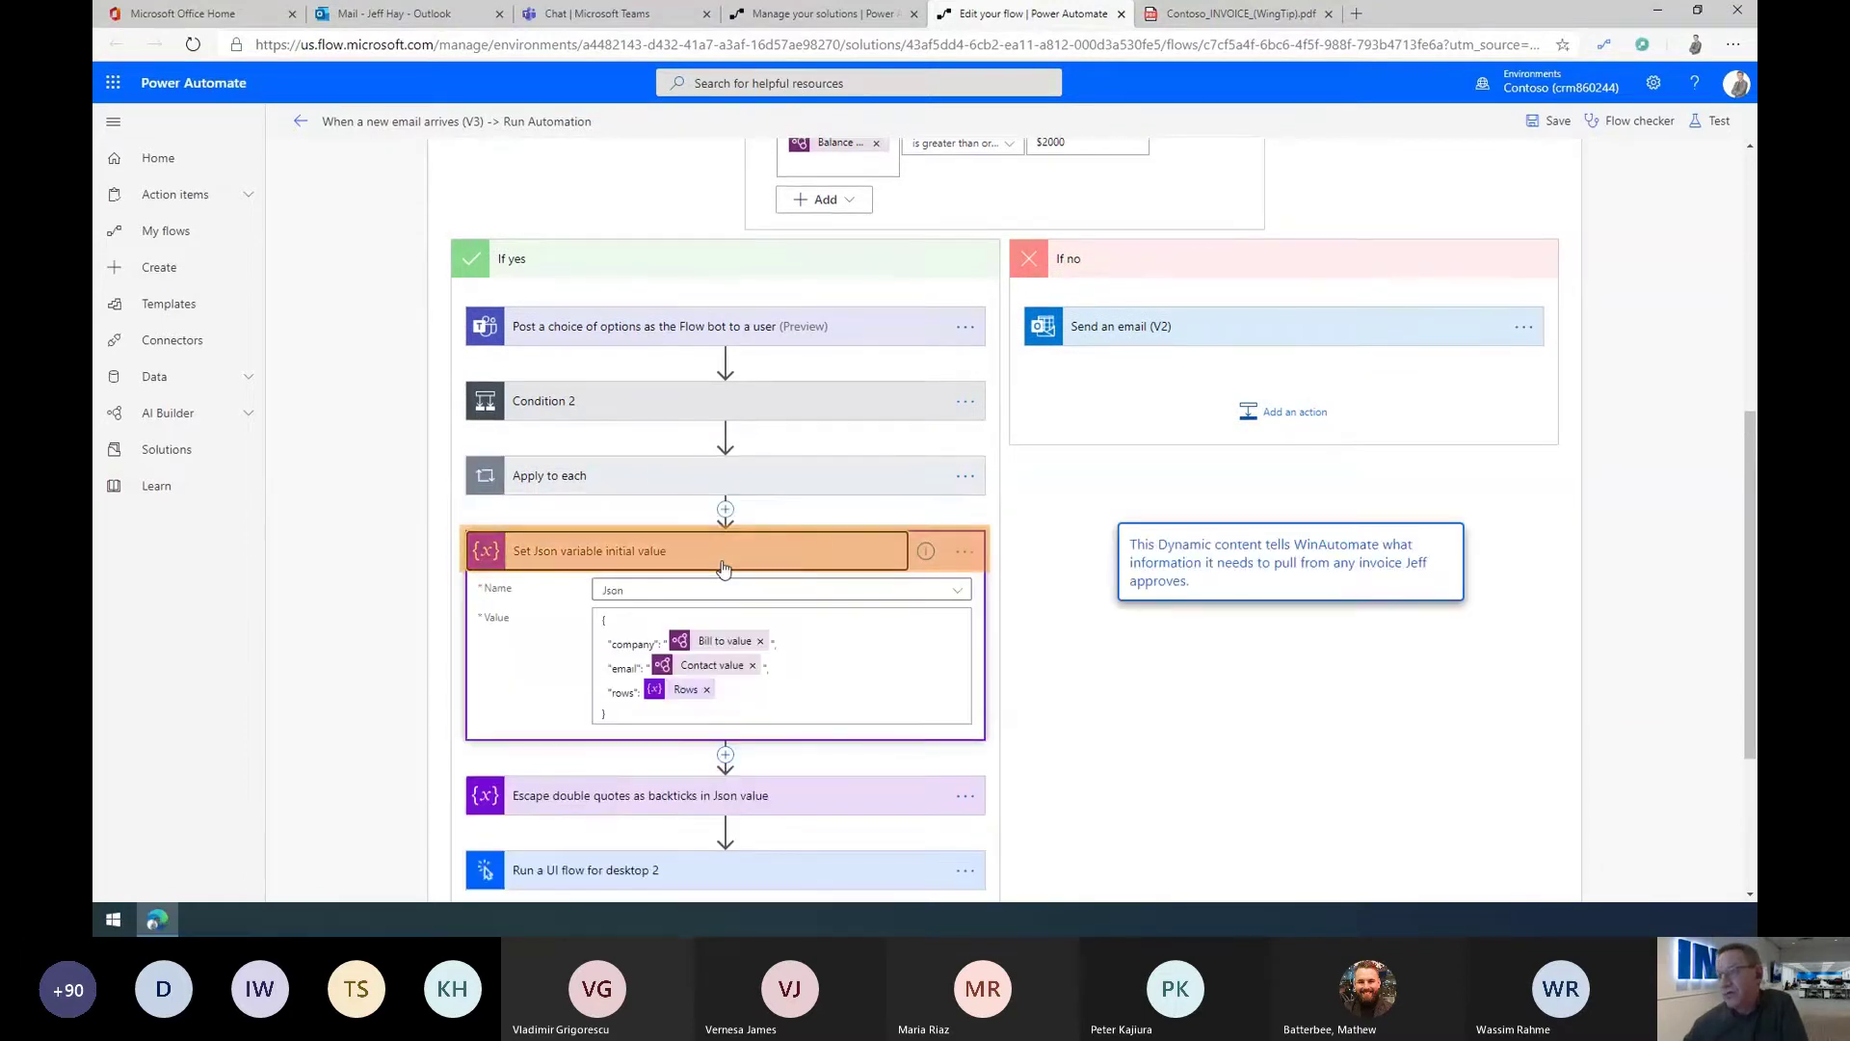
{"action": "left_click", "coordinate": [740, 546]}
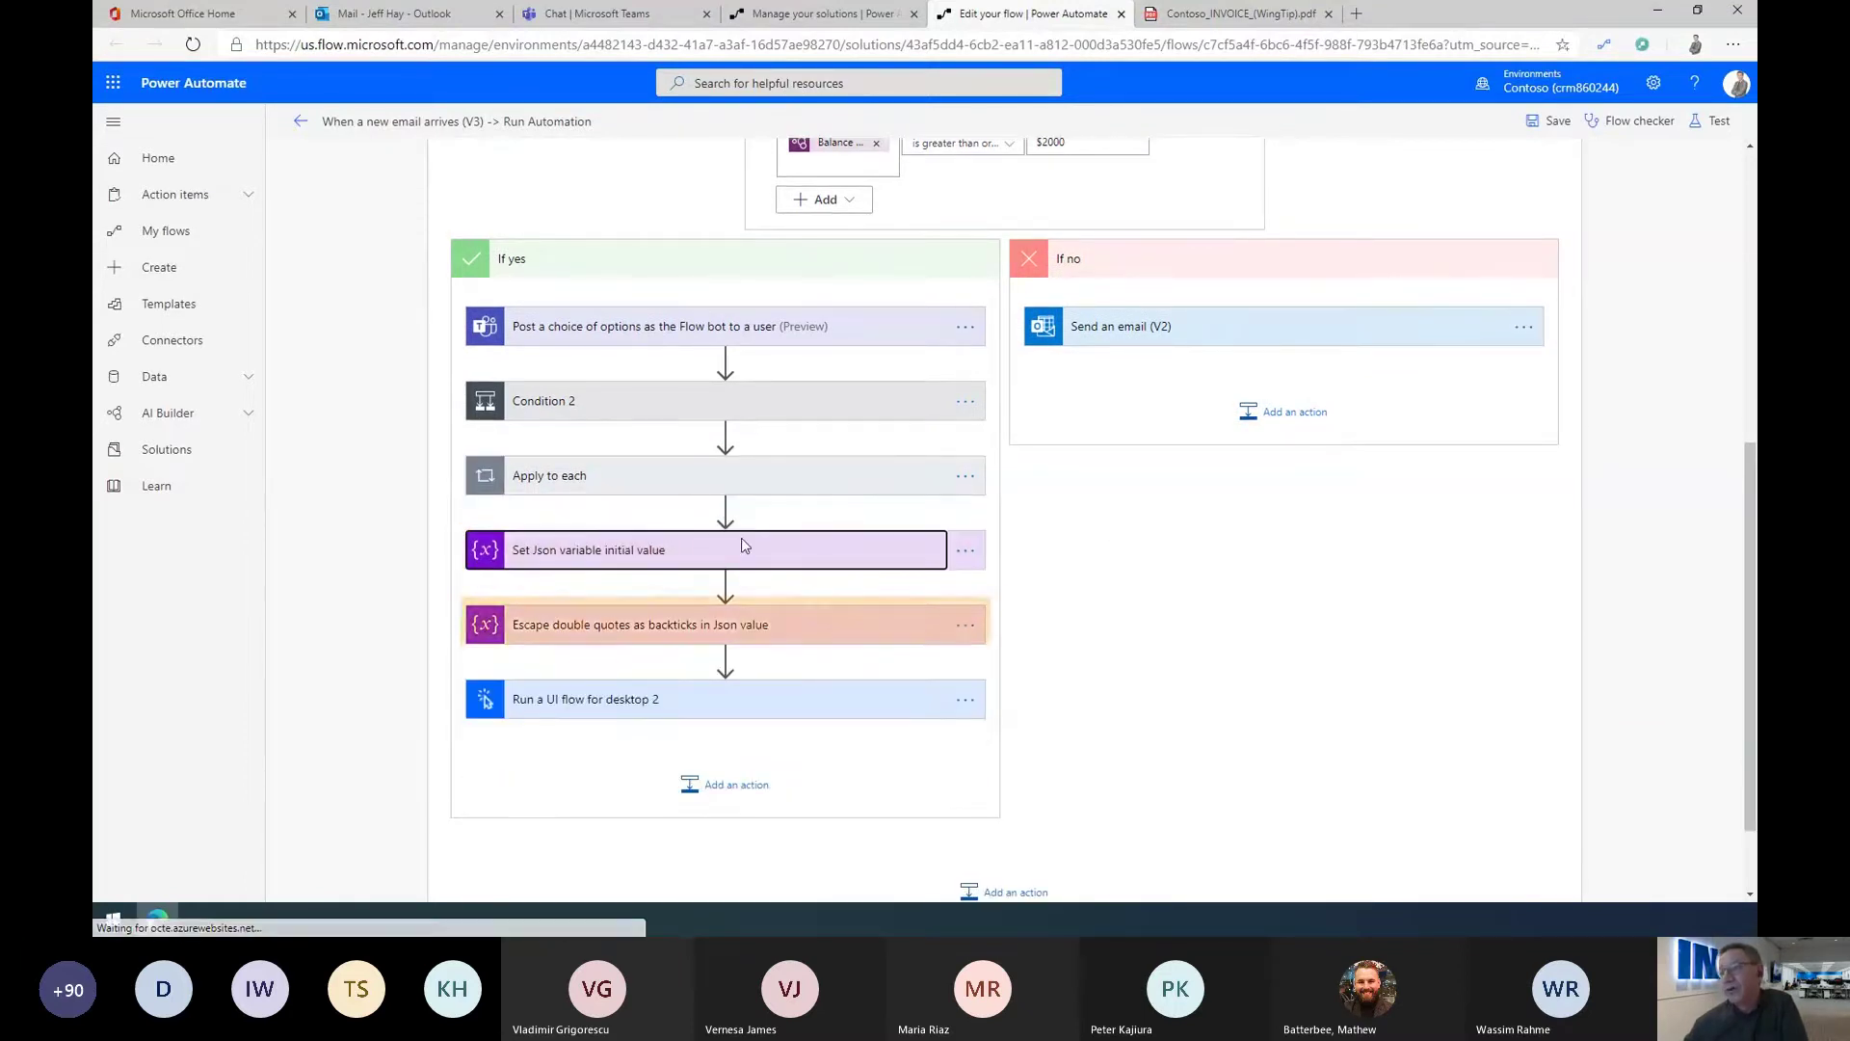
{"action": "left_click", "coordinate": [686, 632]}
{"action": "left_click", "coordinate": [686, 629]}
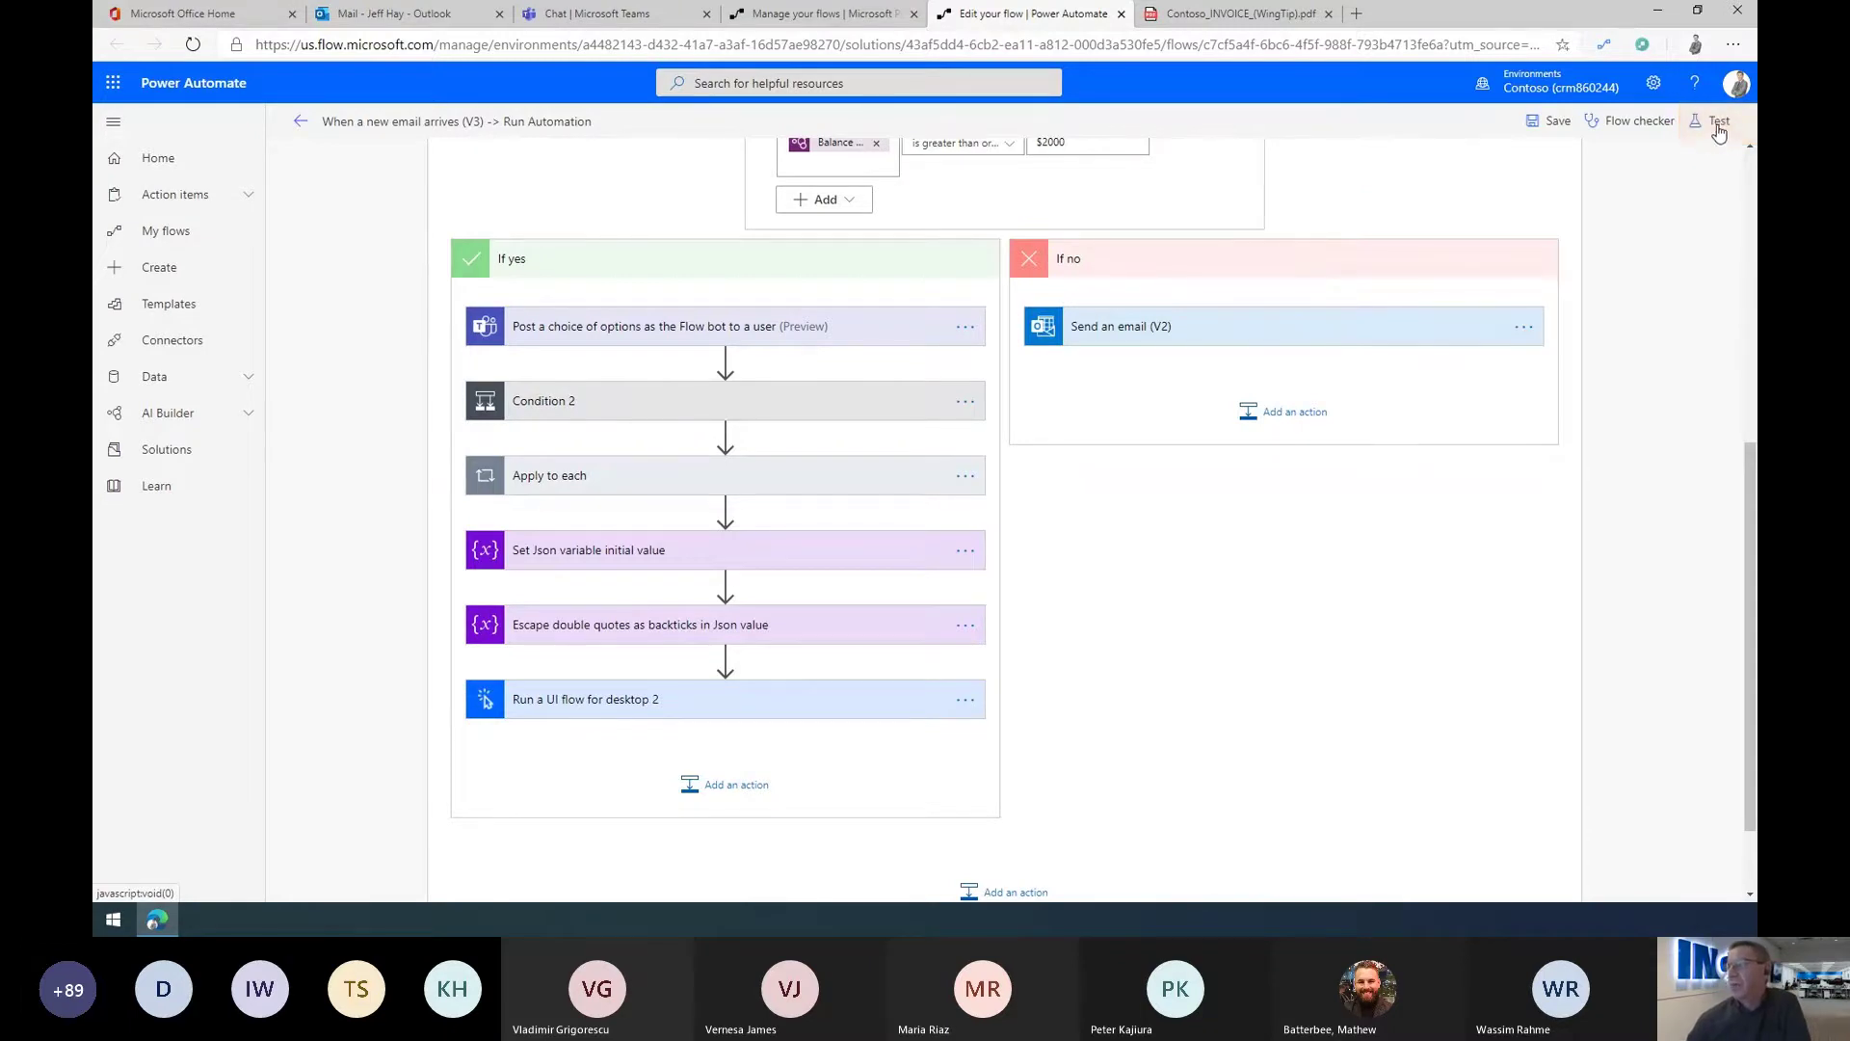
Step: Start a flow test with a manually performed trigger and go to the Outlook tab
{"action": "left_click", "coordinate": [1719, 126]}
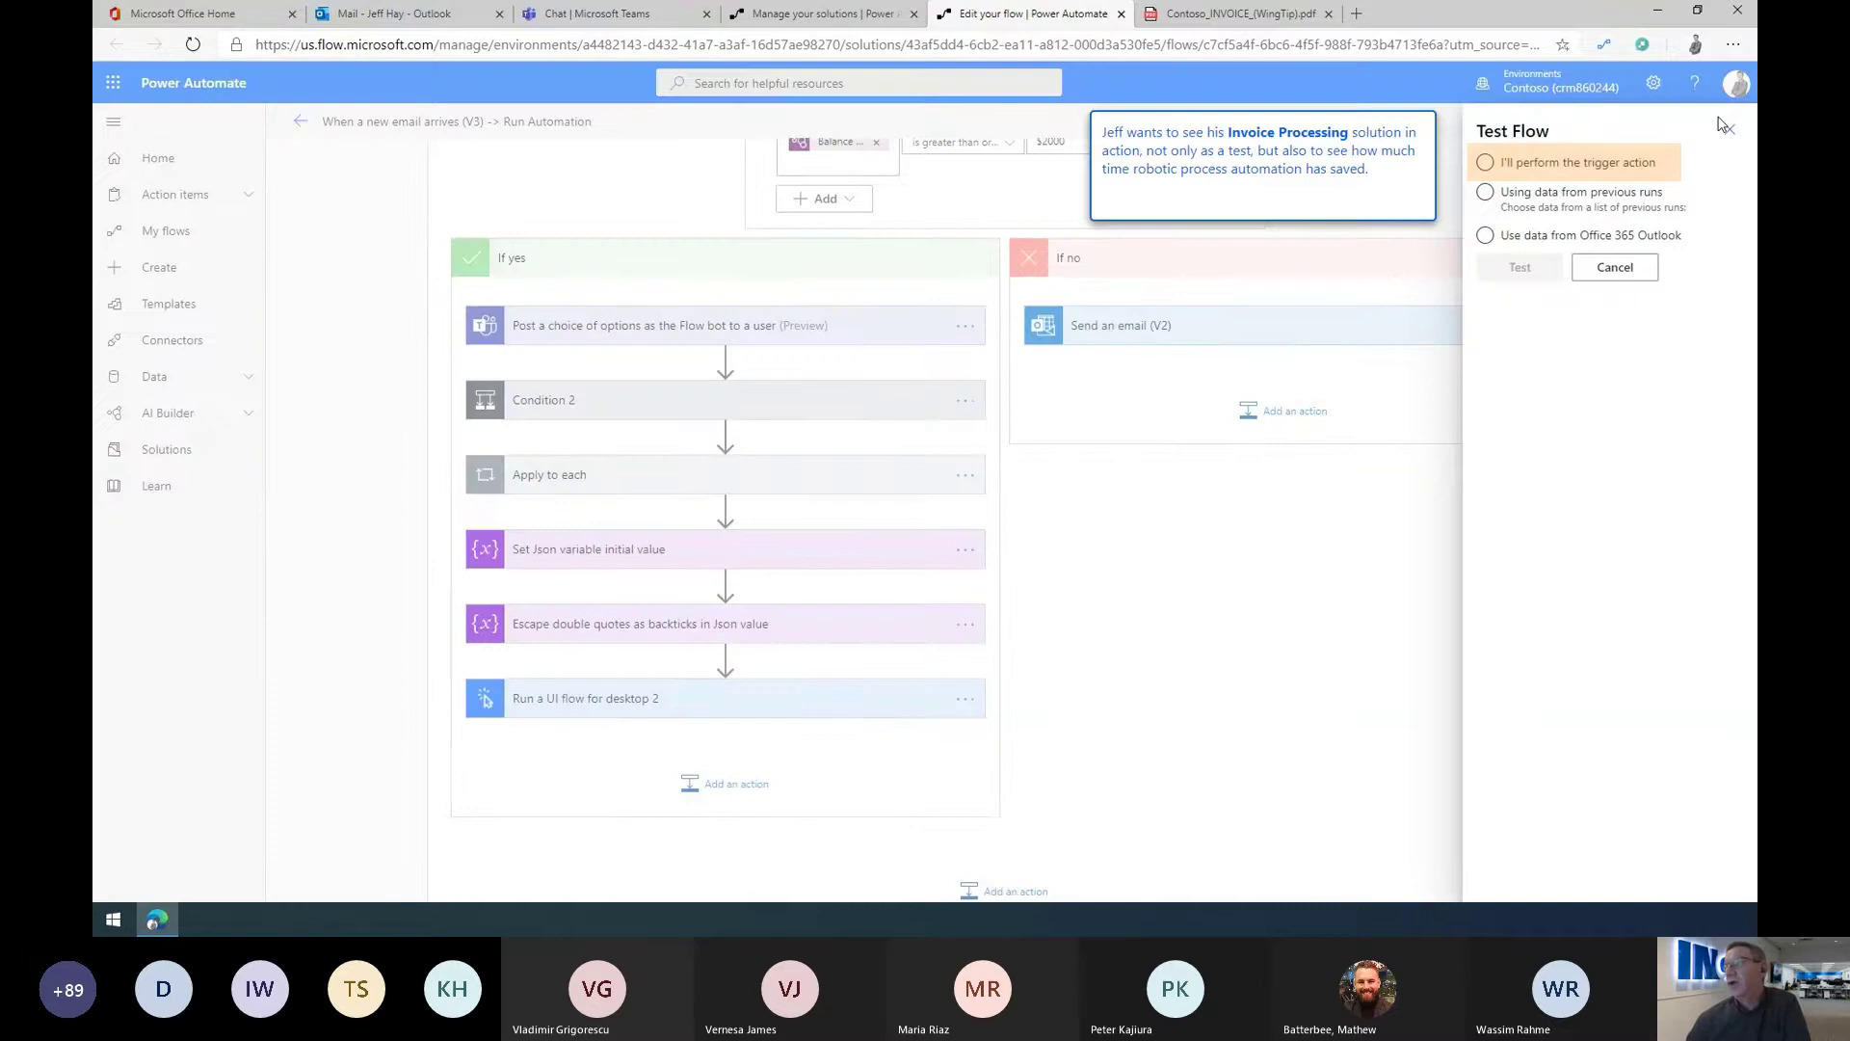
{"action": "left_click", "coordinate": [1525, 166]}
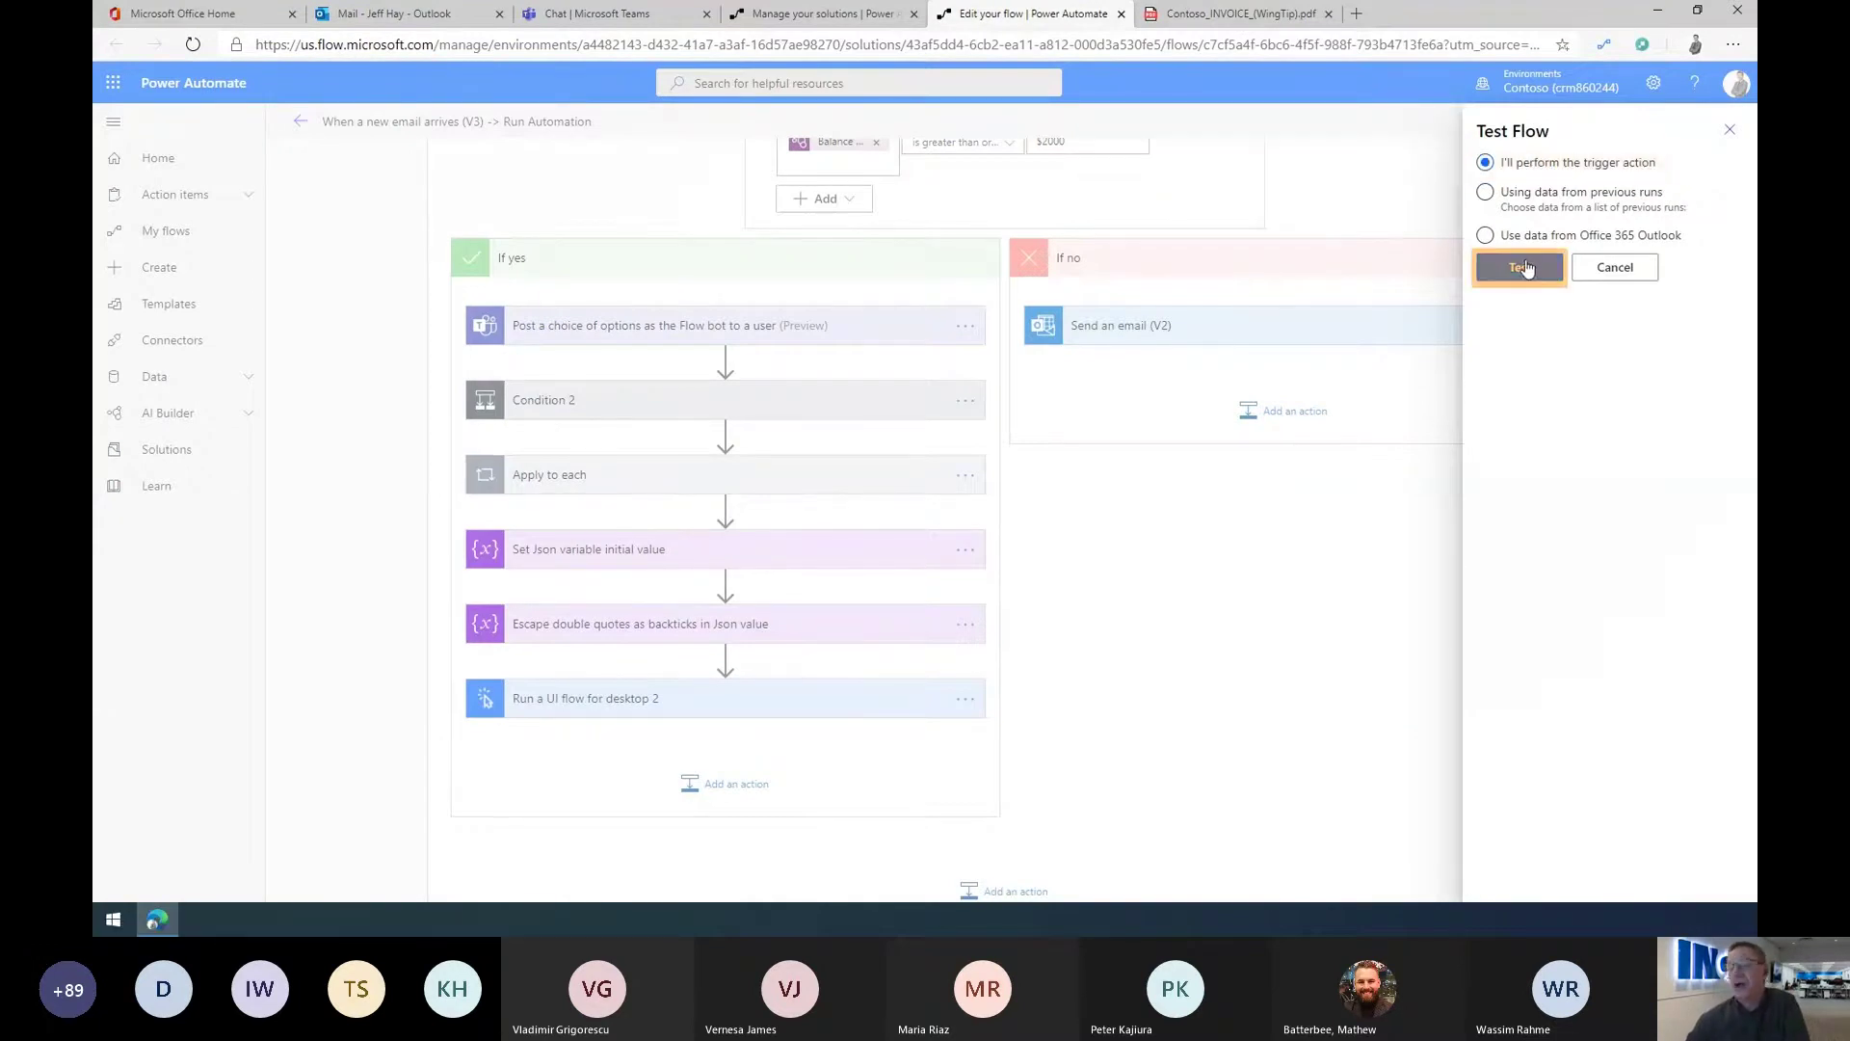
{"action": "left_click", "coordinate": [1521, 268]}
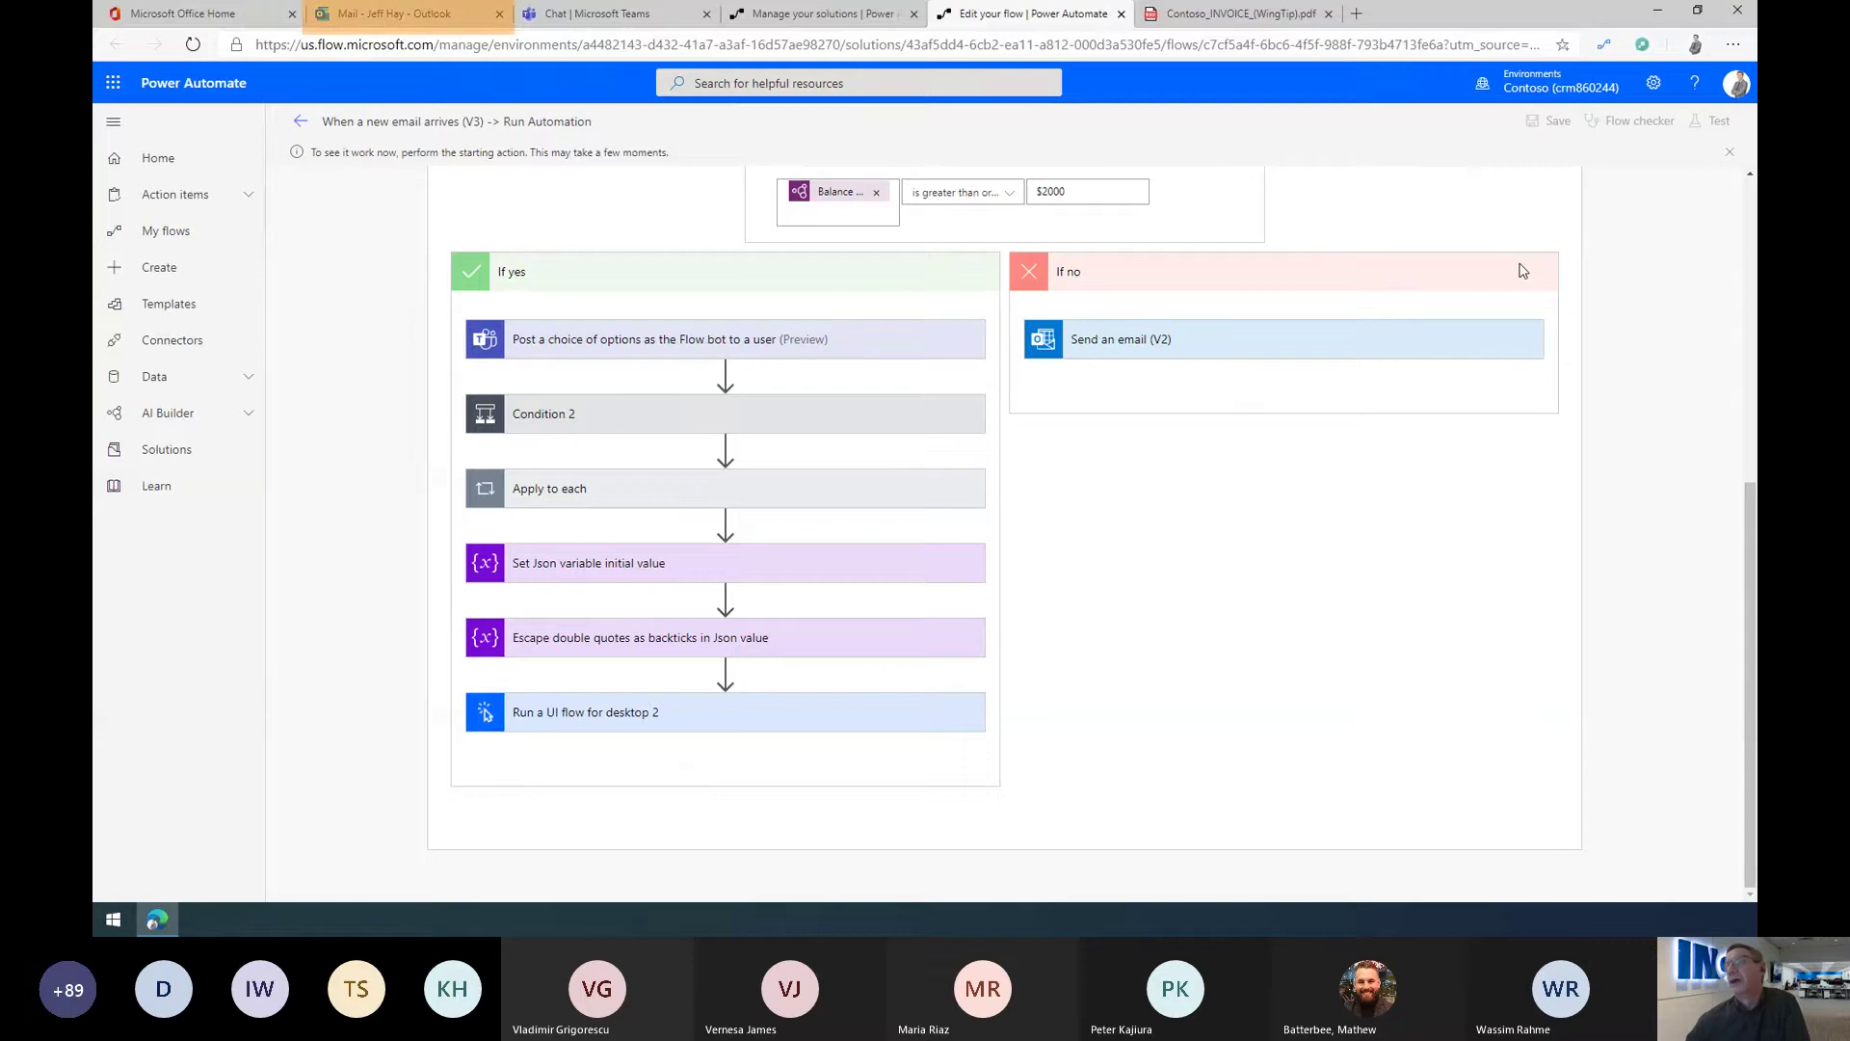
{"action": "left_click", "coordinate": [393, 14]}
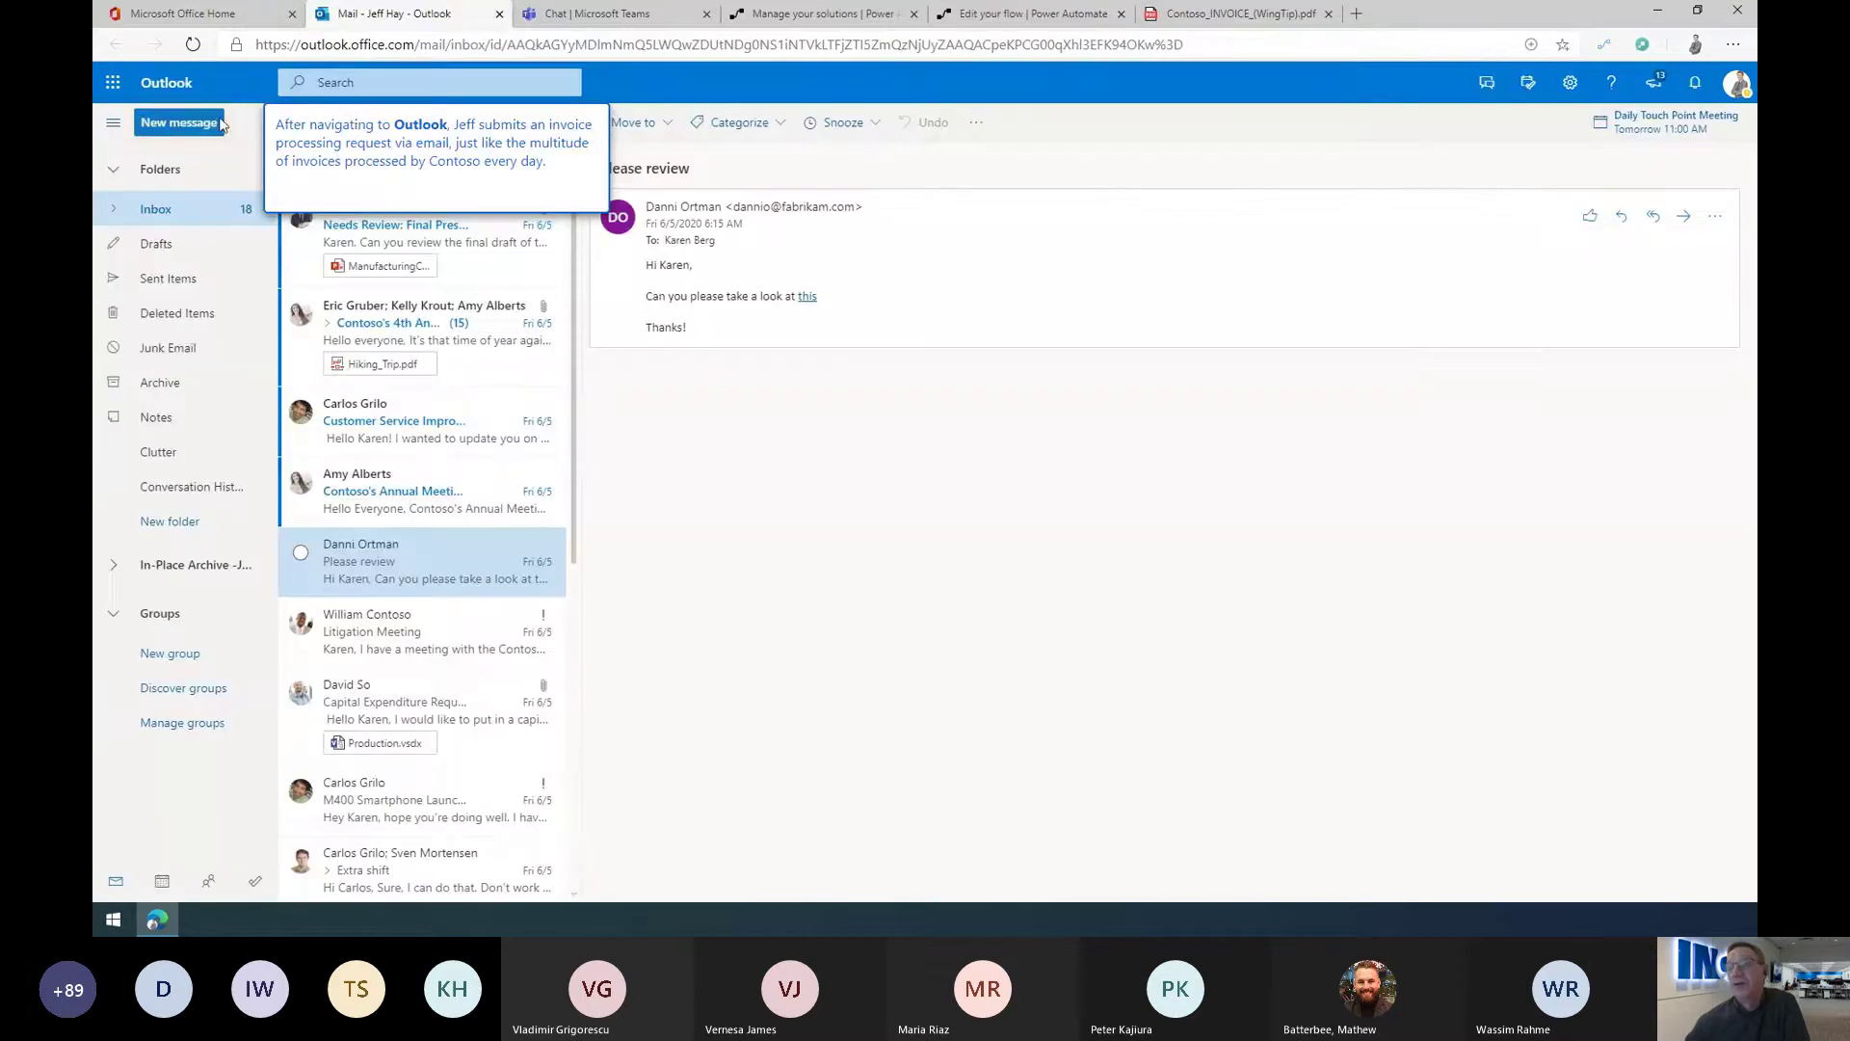
Step: Address a new email to the suggested contact with subject 'Invoice for remittance'
{"action": "left_click", "coordinate": [186, 124]}
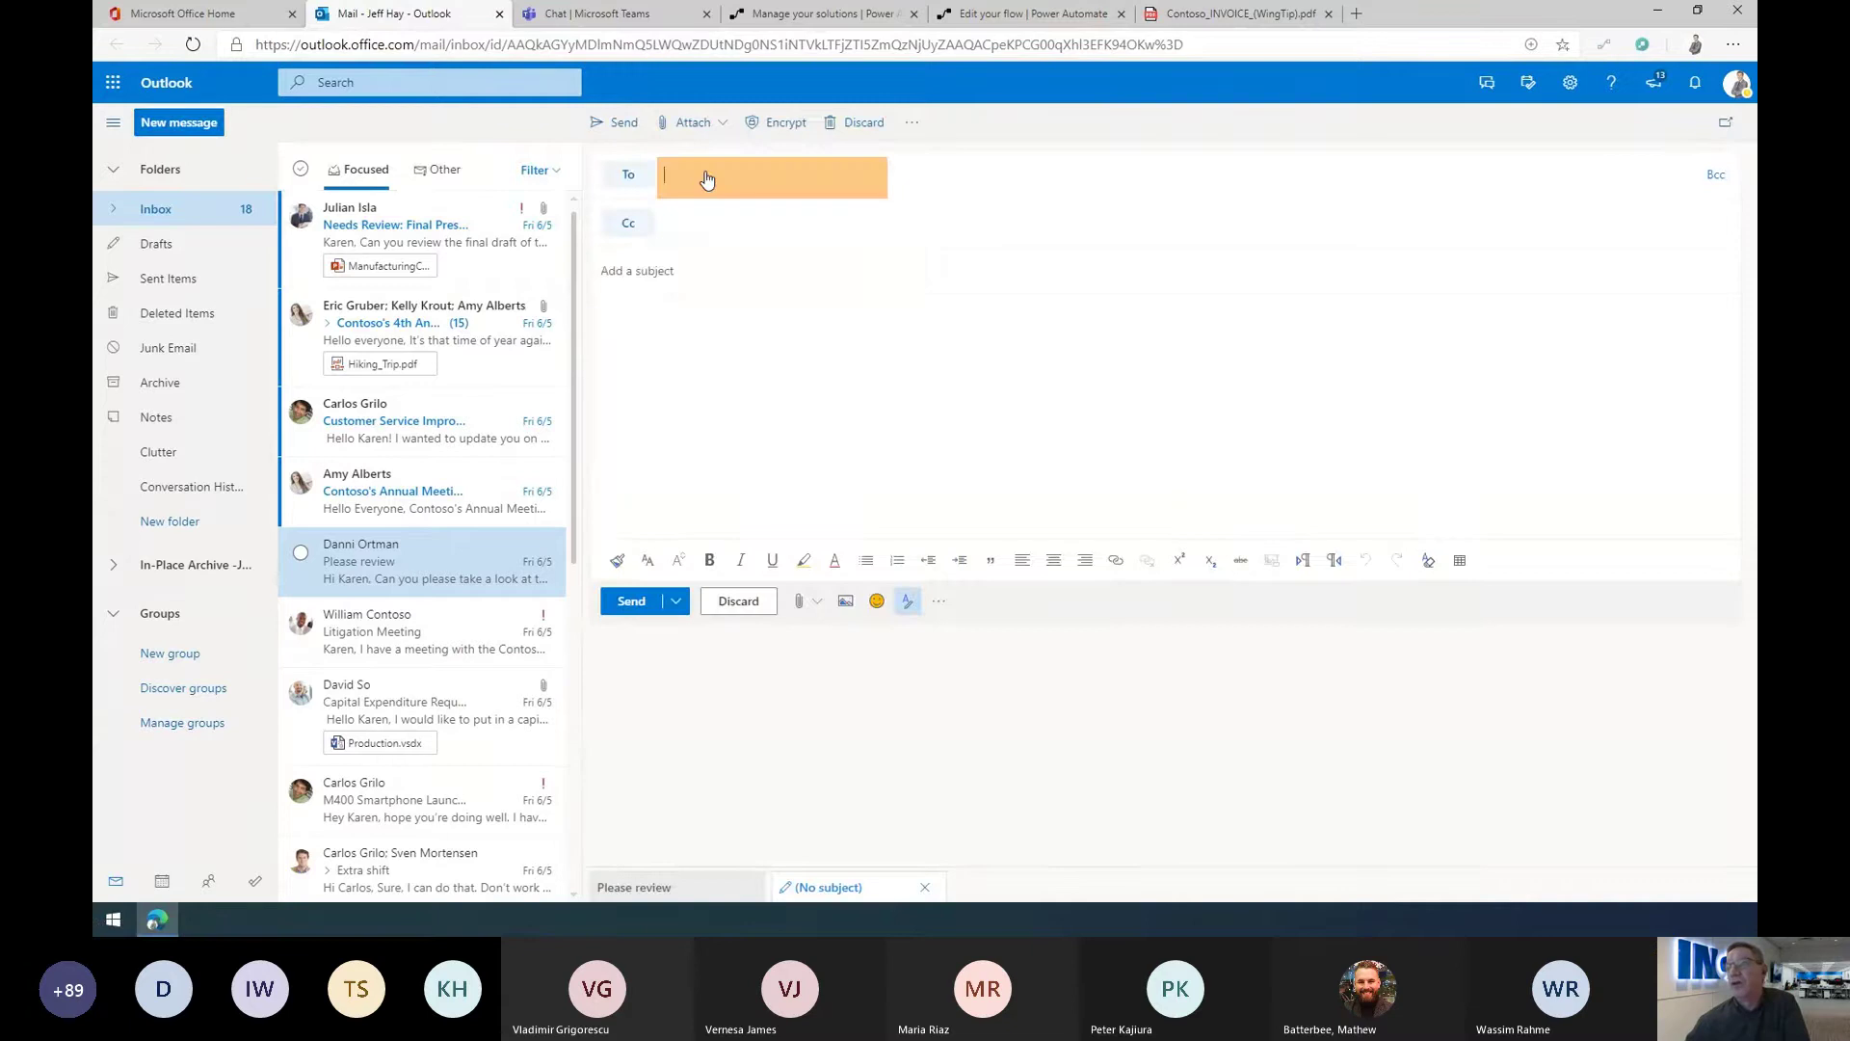
{"action": "type", "text": "Jeff"}
{"action": "left_click", "coordinate": [747, 221]}
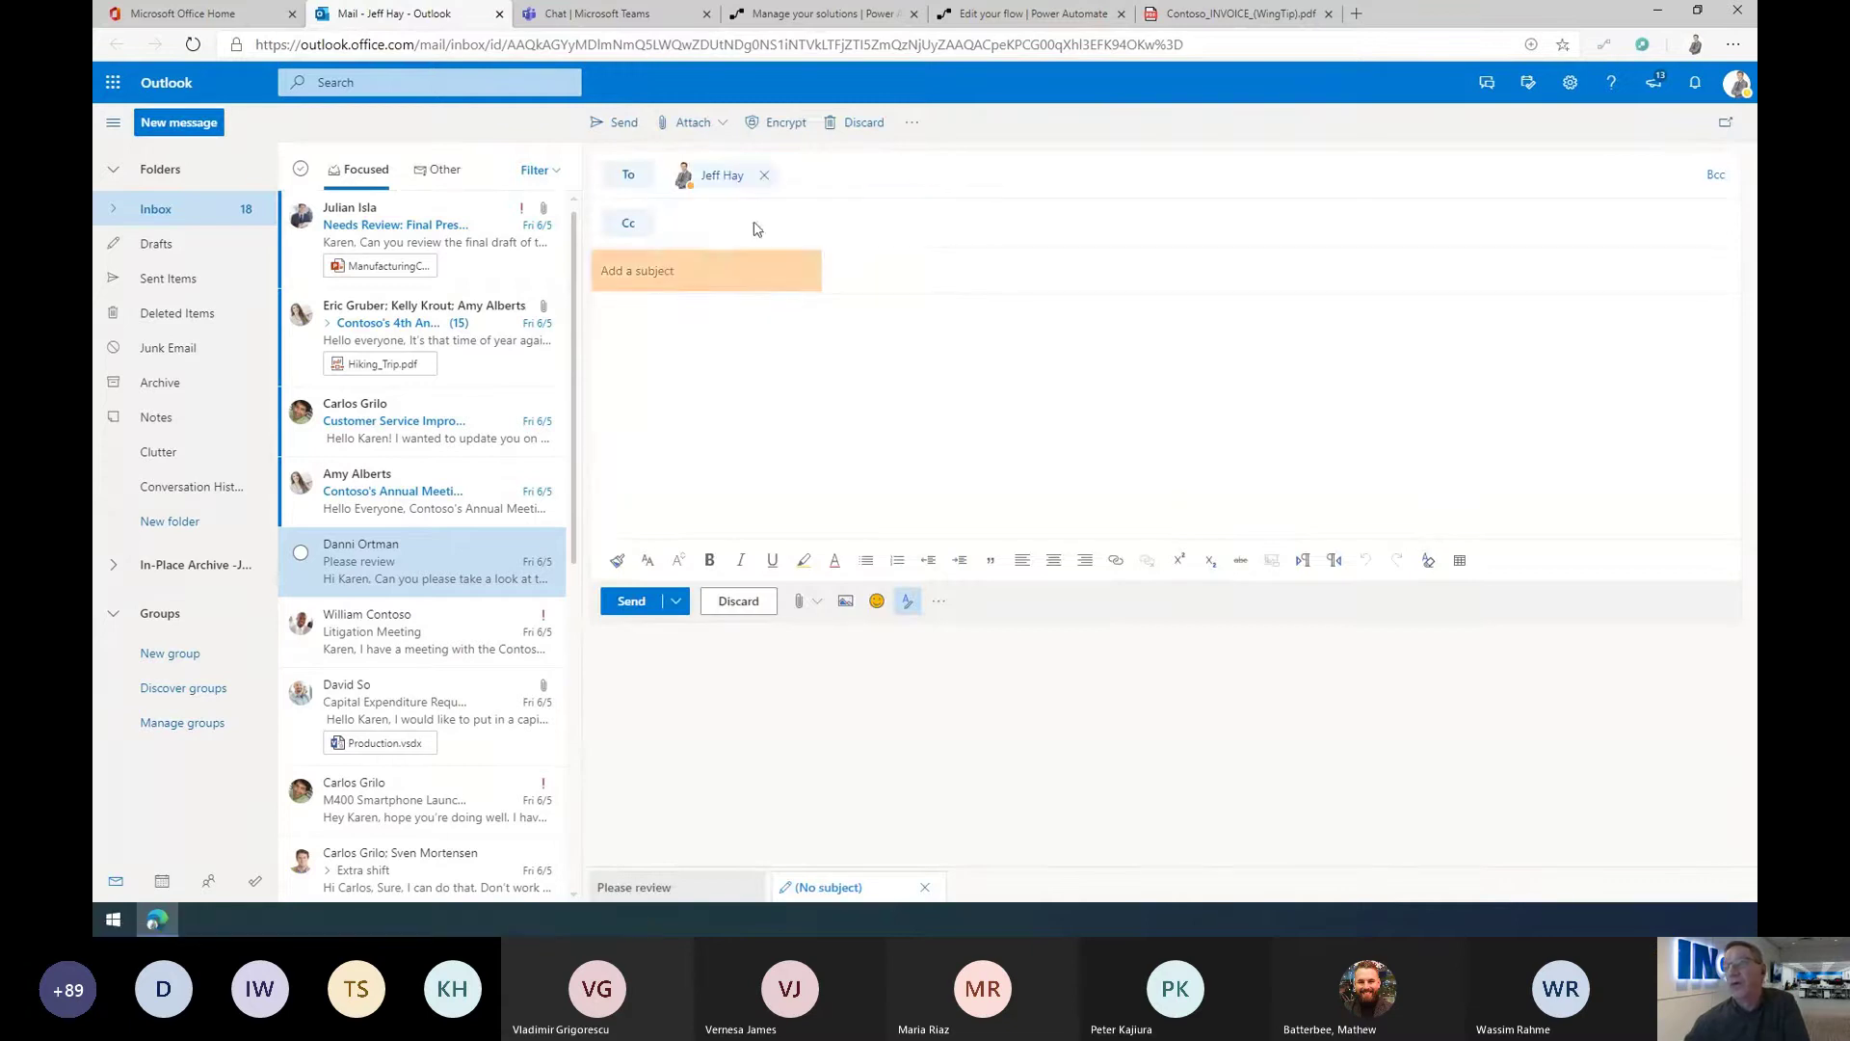
{"action": "left_click", "coordinate": [672, 273]}
{"action": "type", "text": "Invoice "}
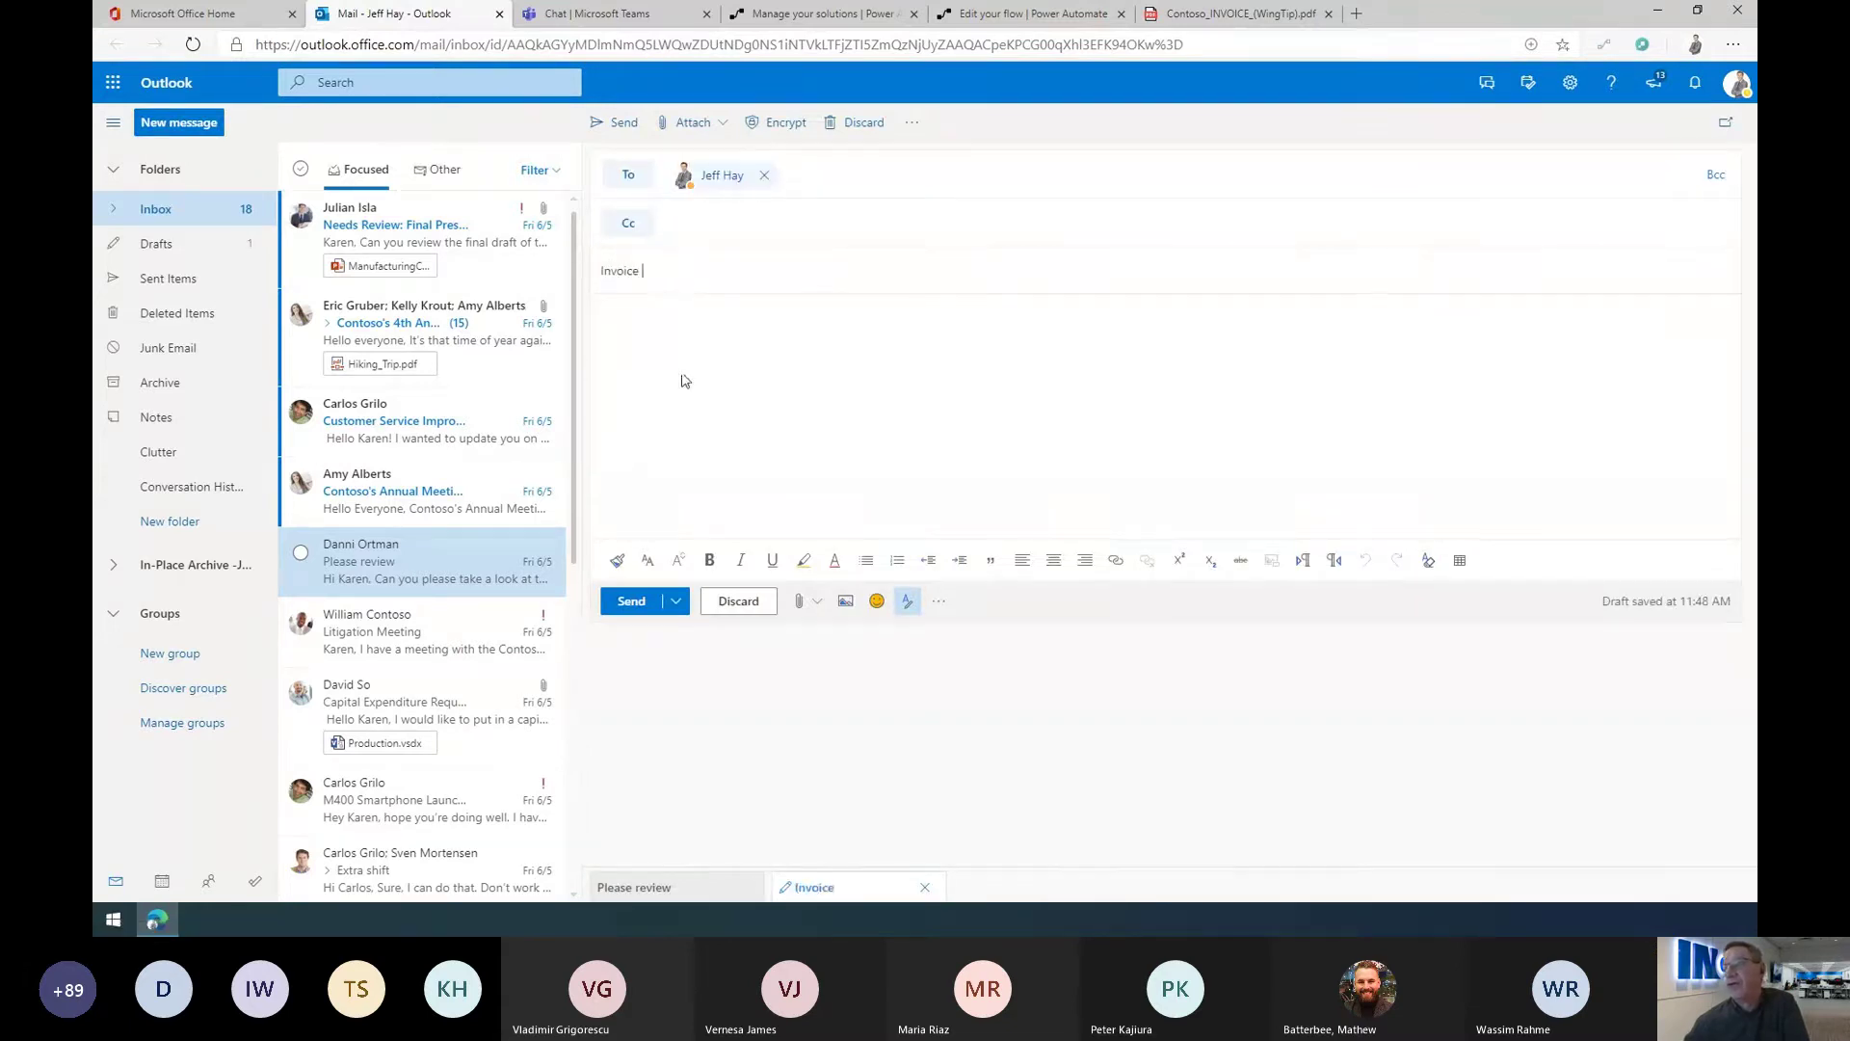
{"action": "type", "text": "for remittance"}
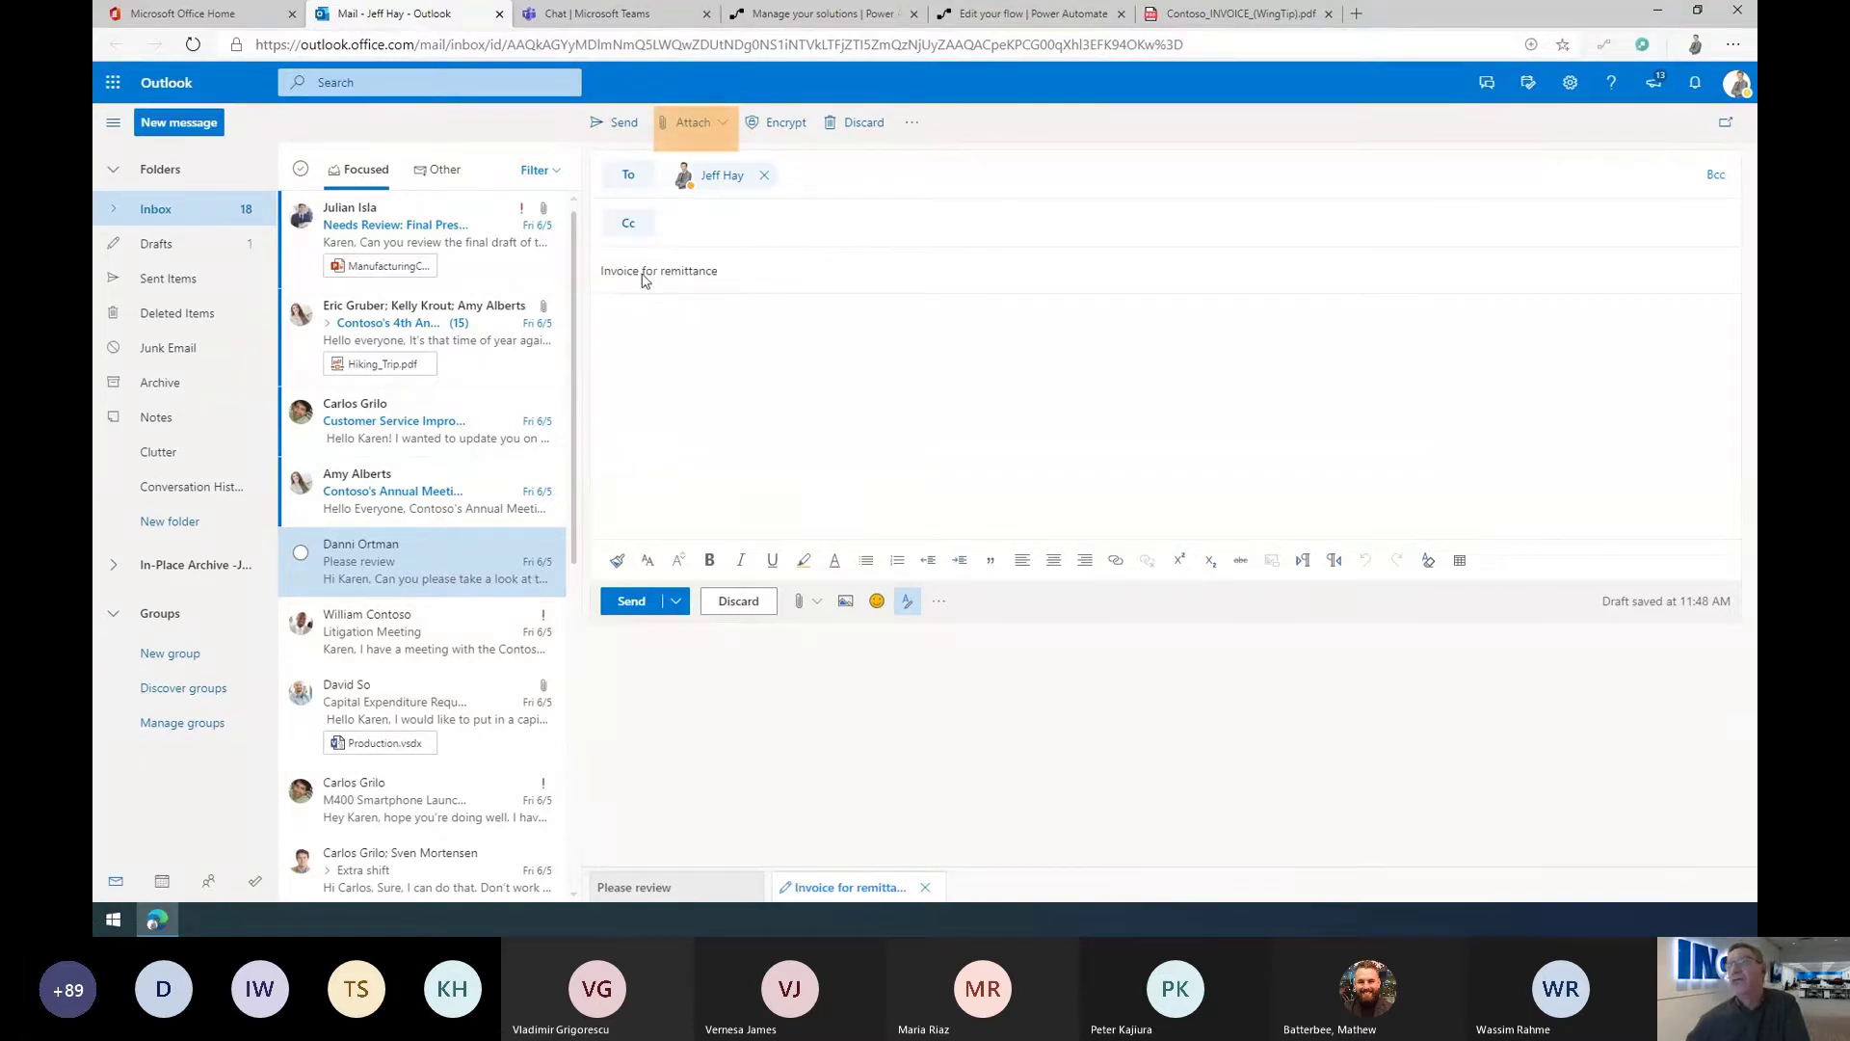
Step: Attach Contoso_INVOICE_(TailSpin).pdf, write 'Please review.' and send the email
{"action": "left_click", "coordinate": [685, 128]}
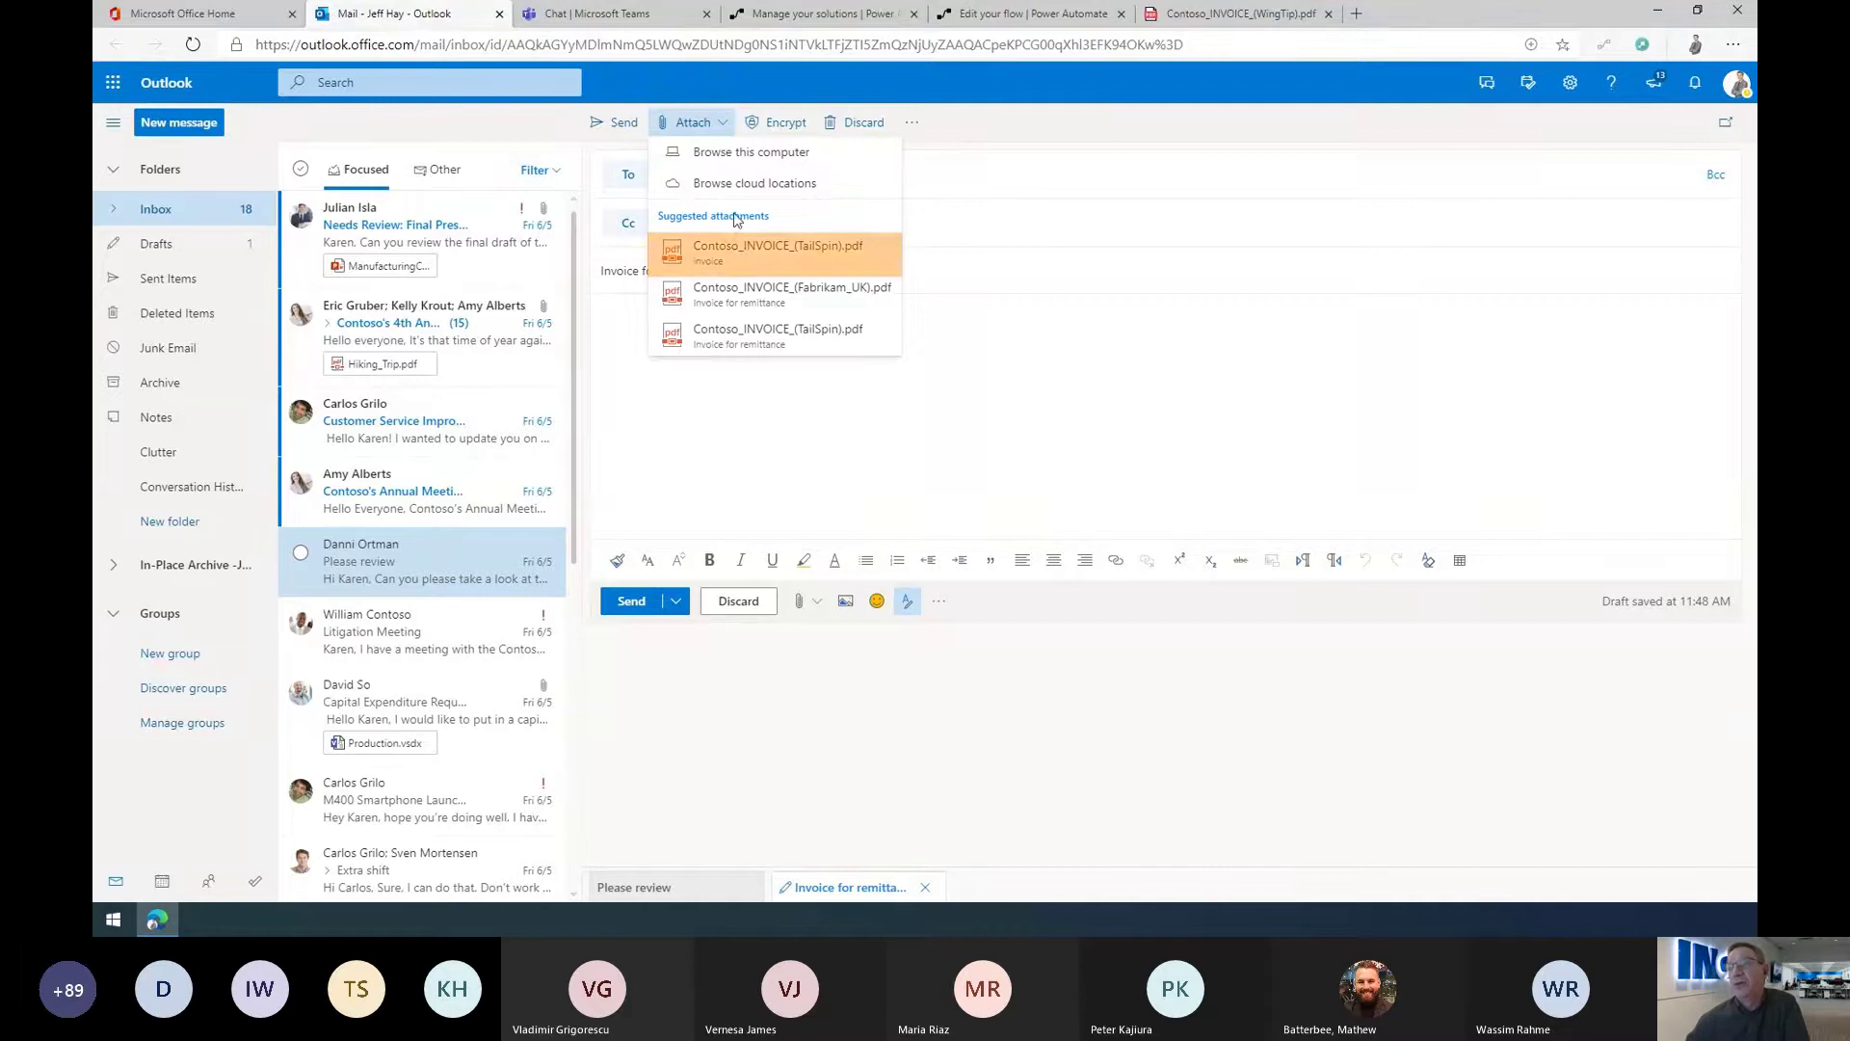
{"action": "left_click", "coordinate": [737, 250]}
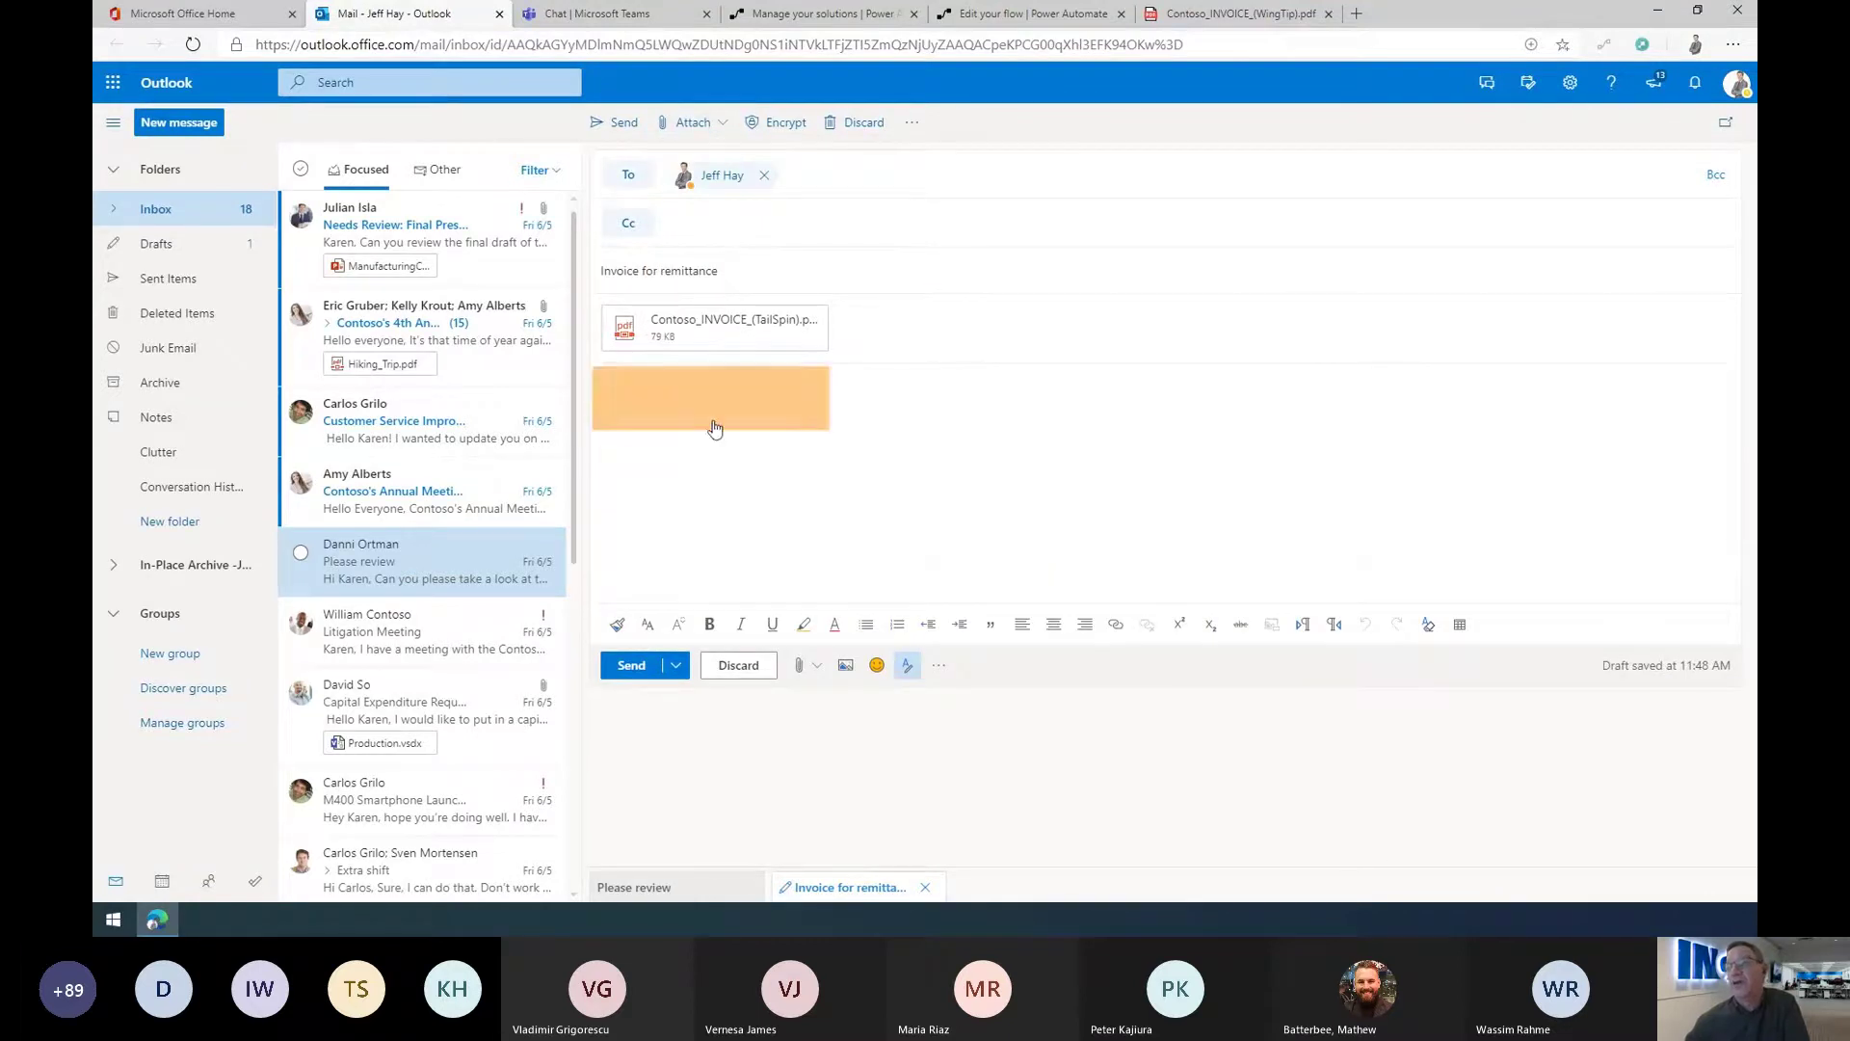
{"action": "left_click", "coordinate": [682, 405]}
{"action": "type", "text": "Please review."}
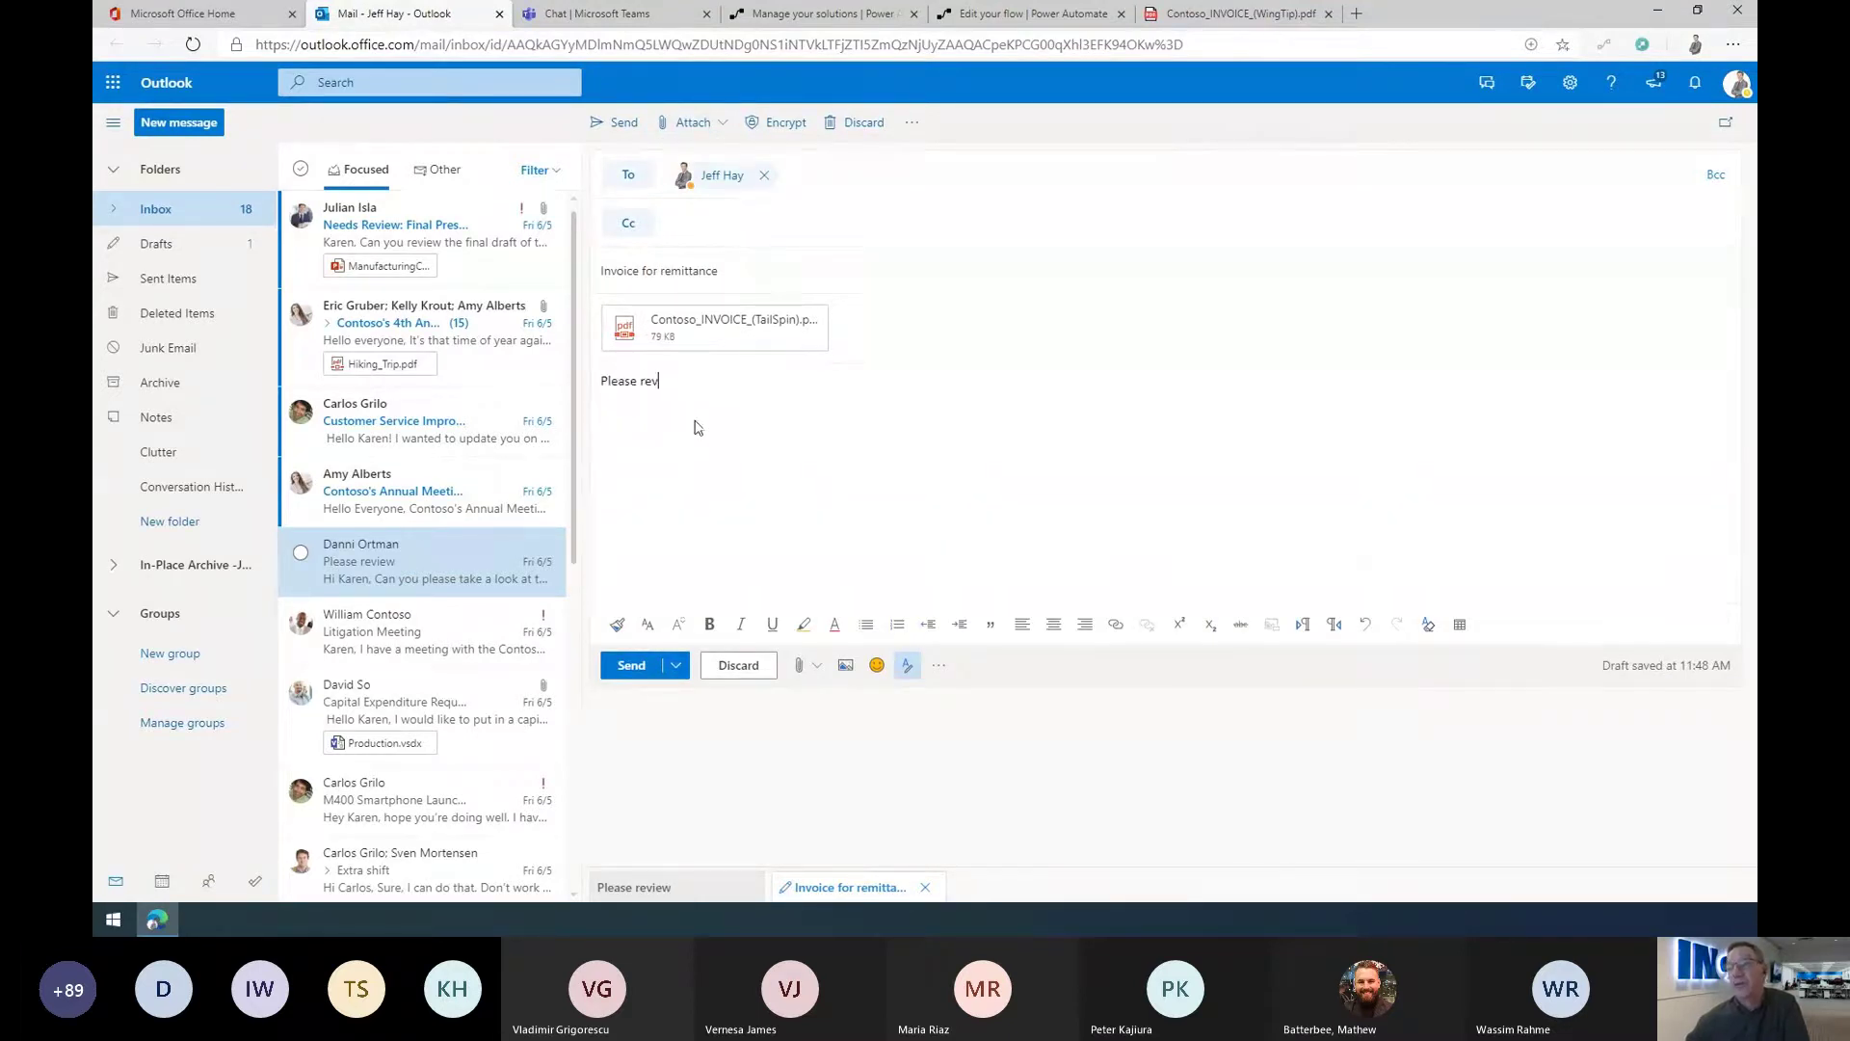
{"action": "left_click", "coordinate": [632, 665]}
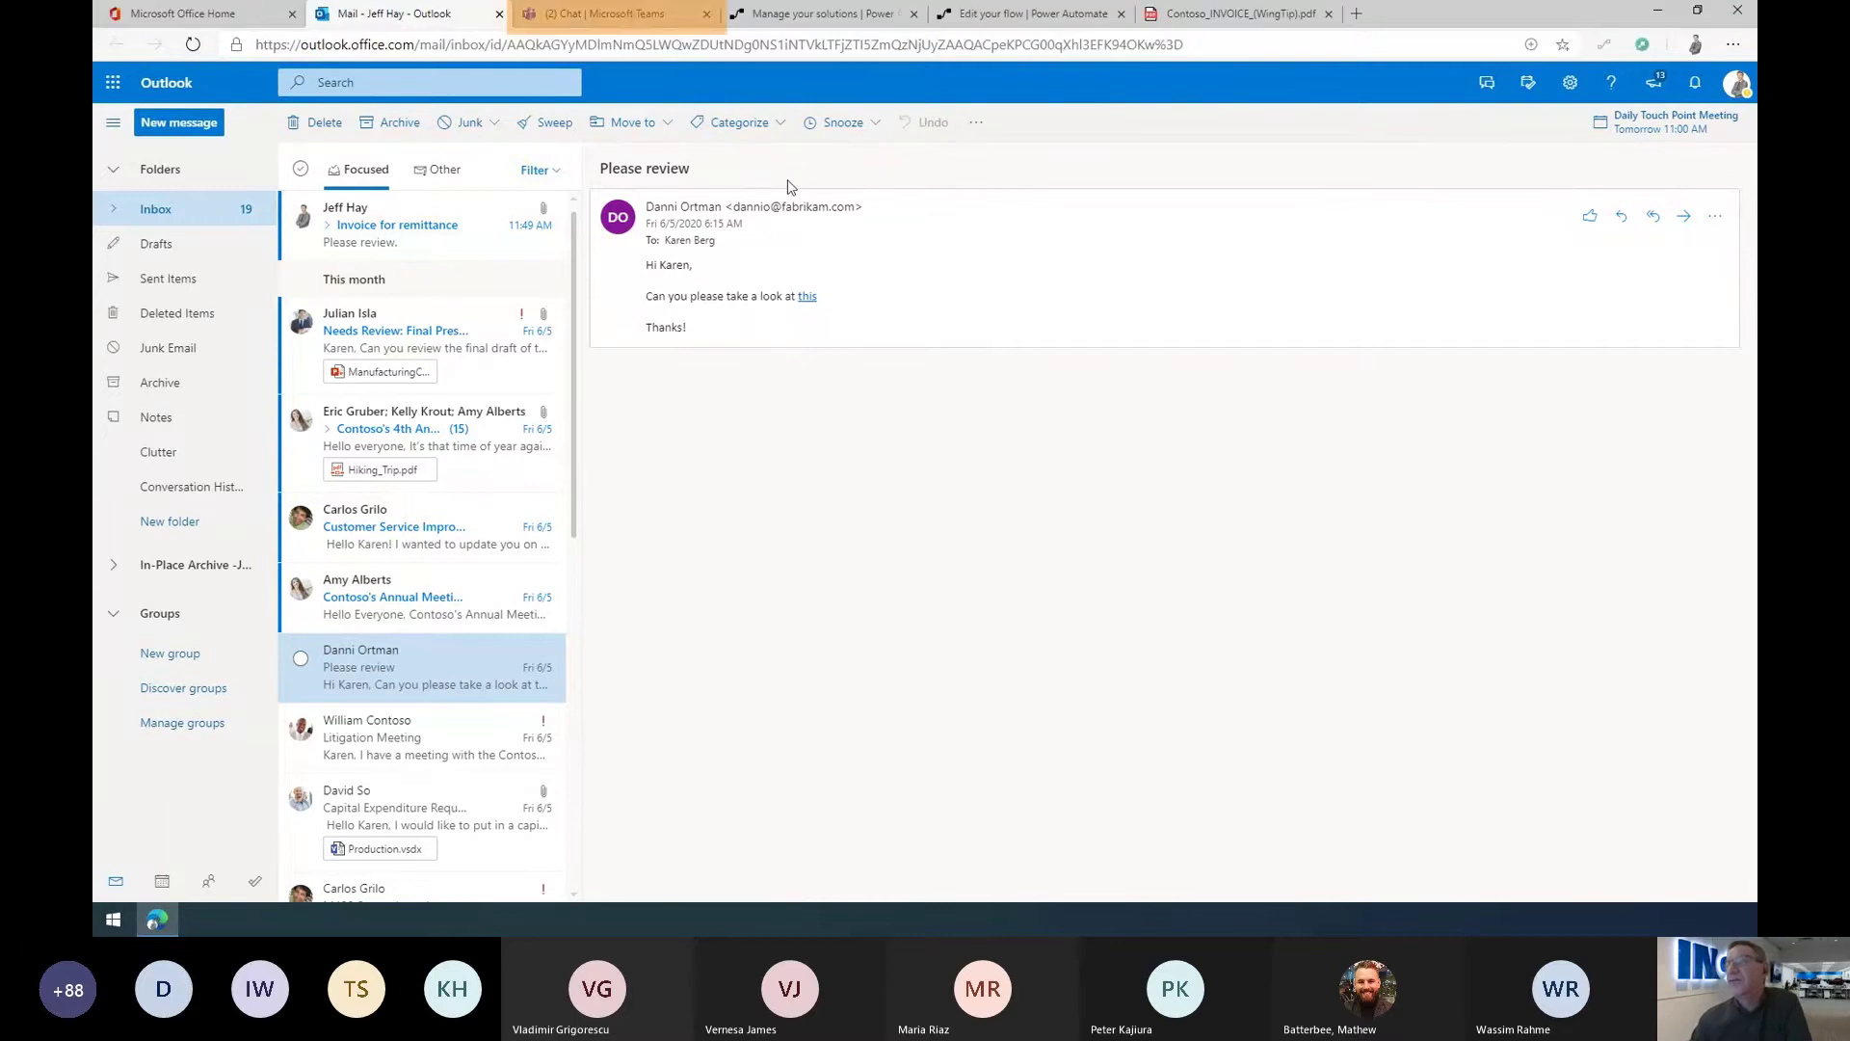
Step: Approve the $3,345.87 Large Invoice Amount request in Teams and minimize the browser
{"action": "left_click", "coordinate": [627, 10]}
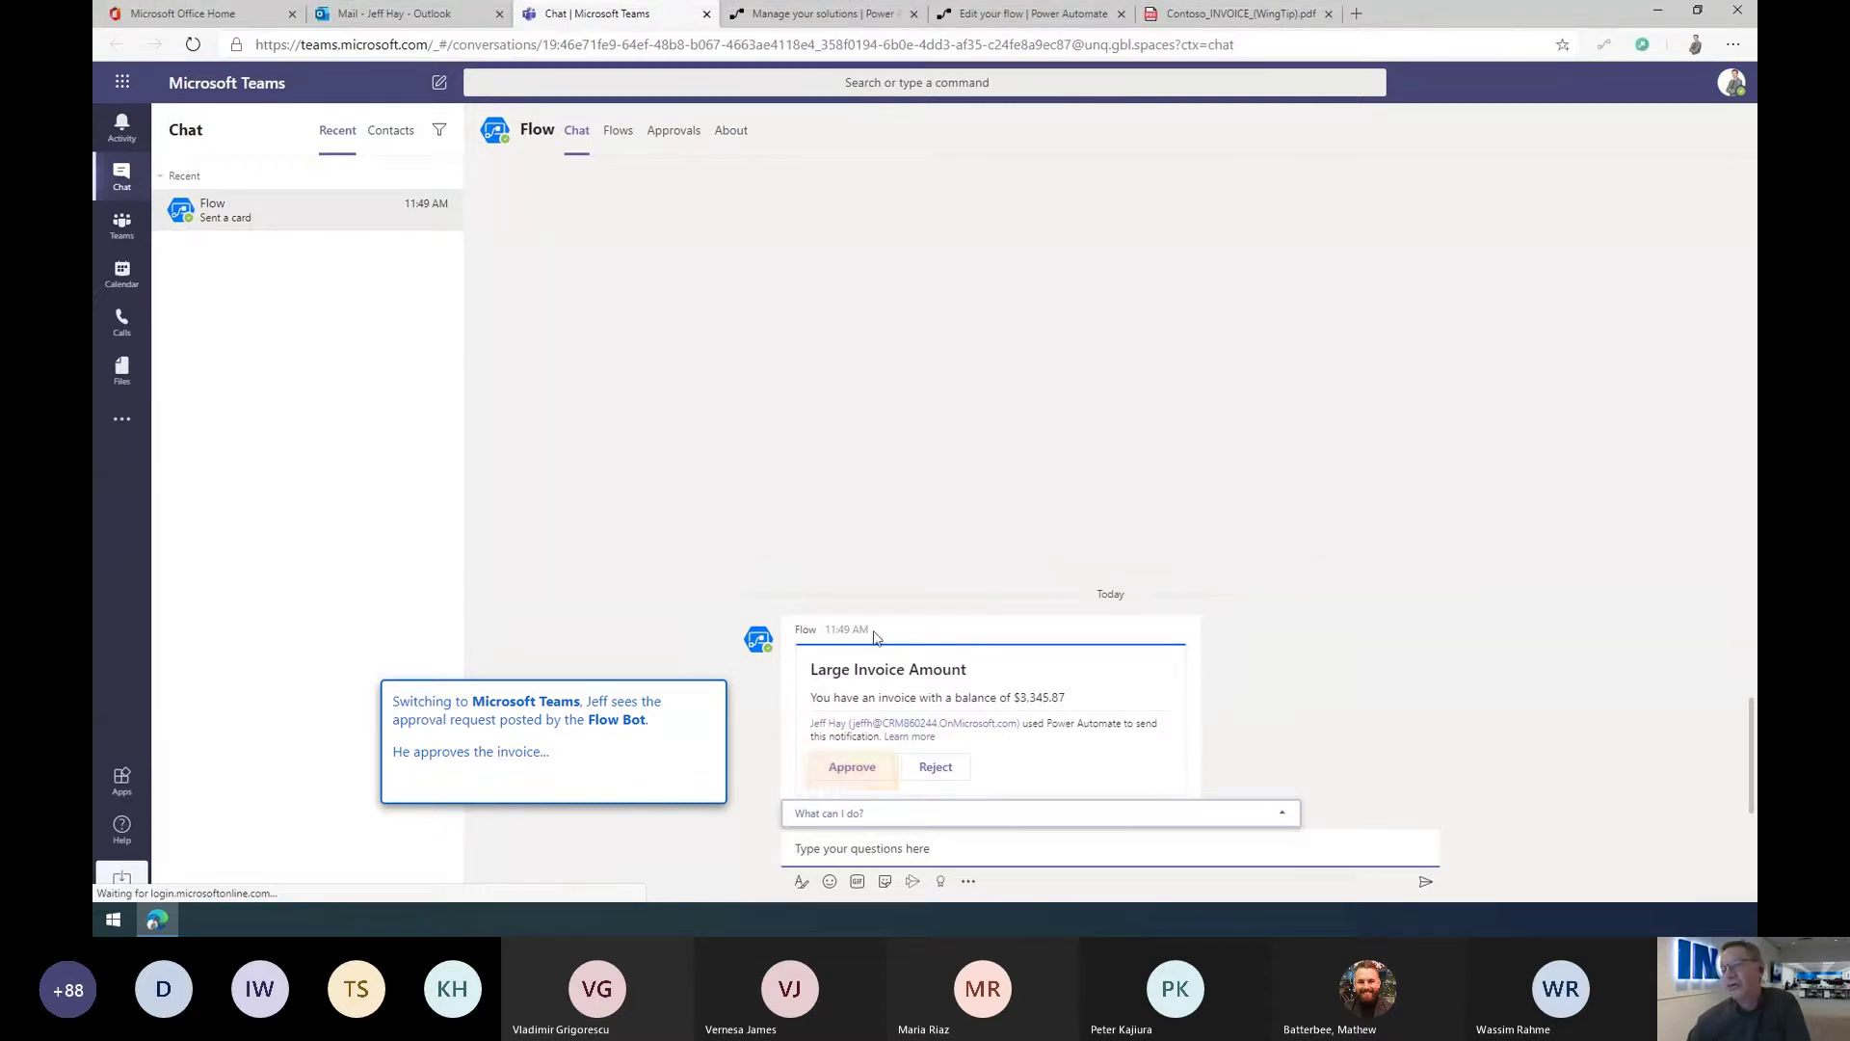
{"action": "left_click", "coordinate": [848, 769]}
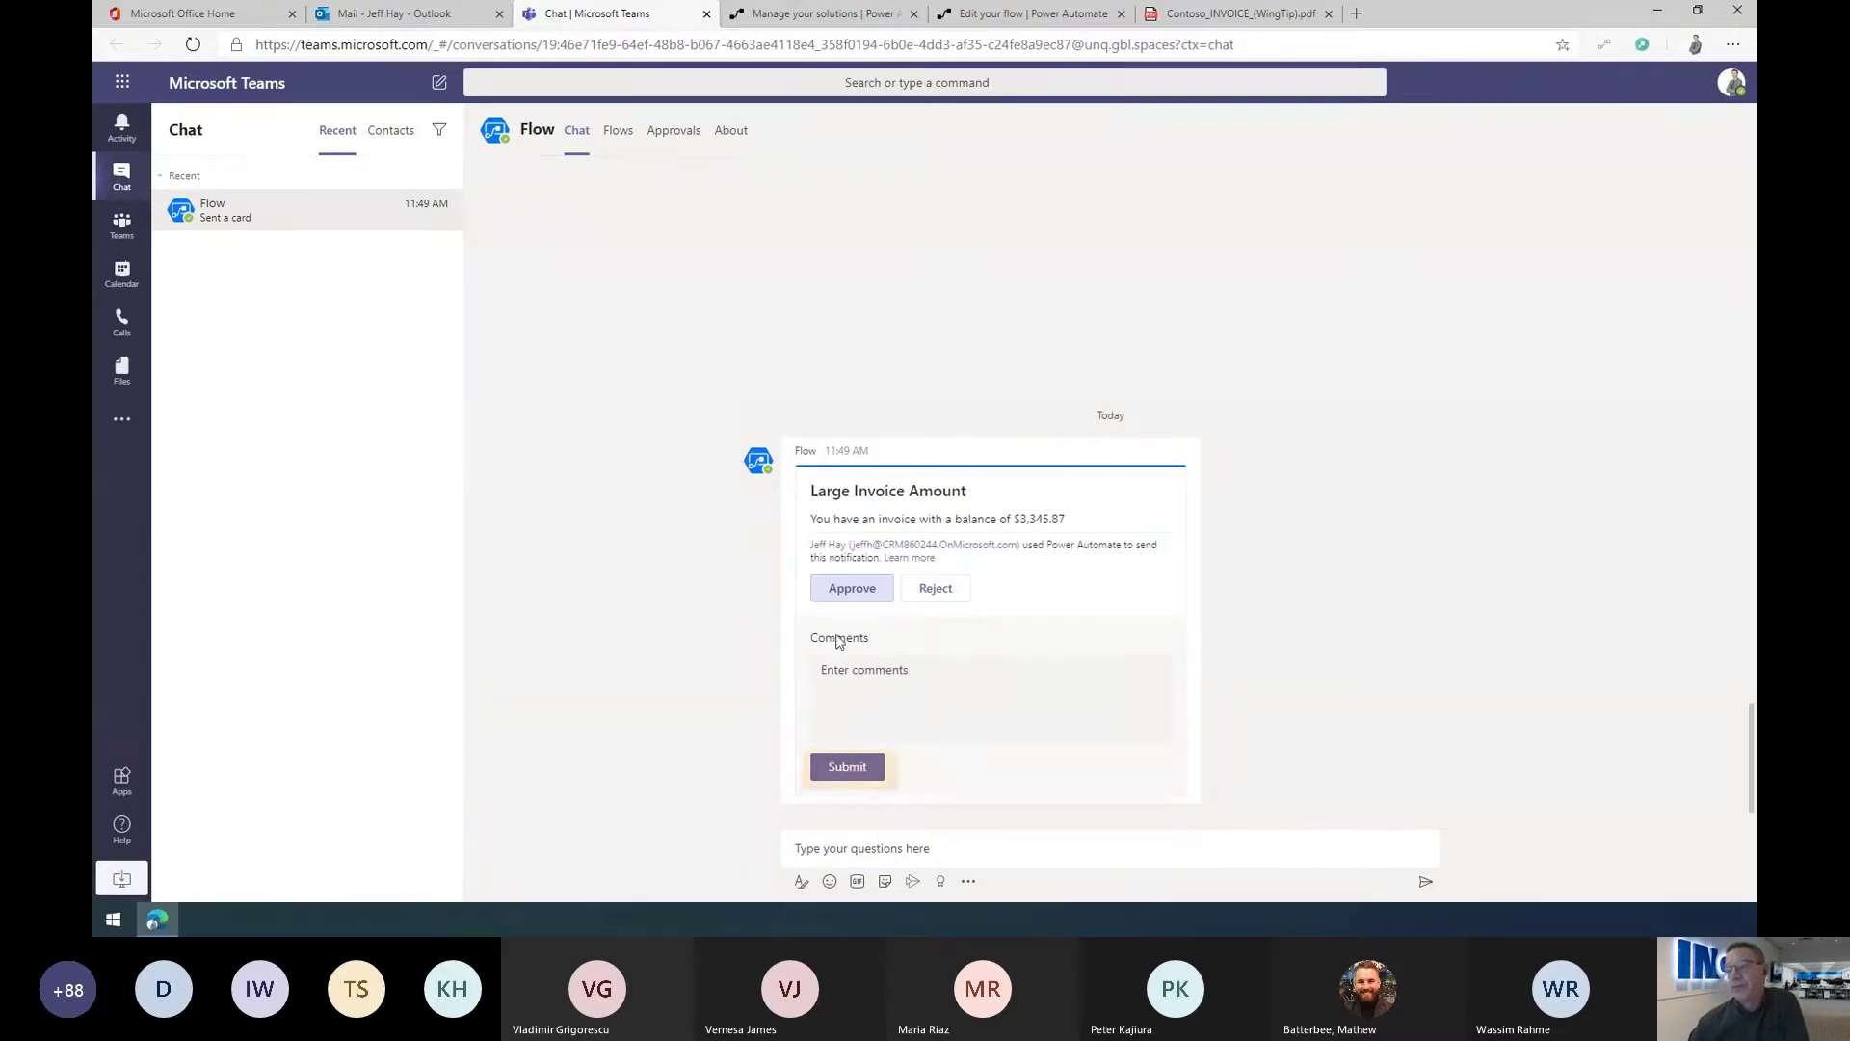
{"action": "left_click", "coordinate": [842, 768]}
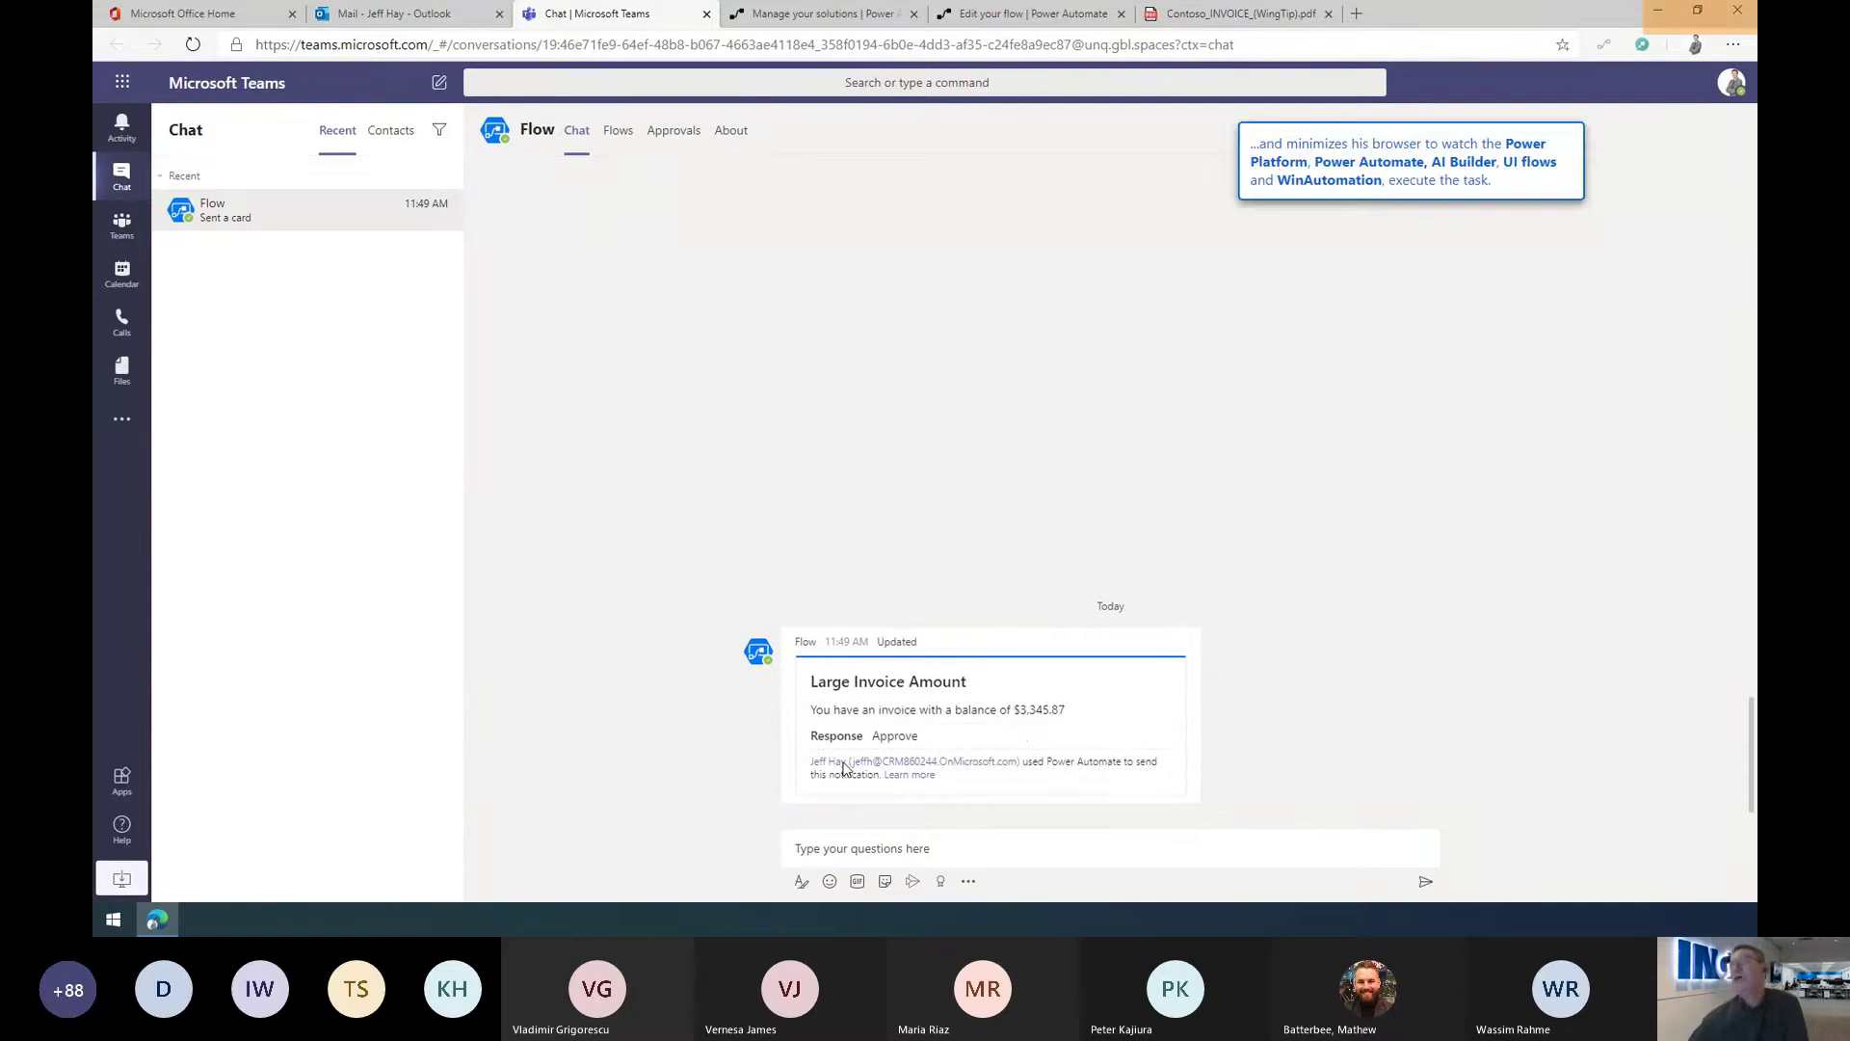
{"action": "left_click", "coordinate": [1658, 19]}
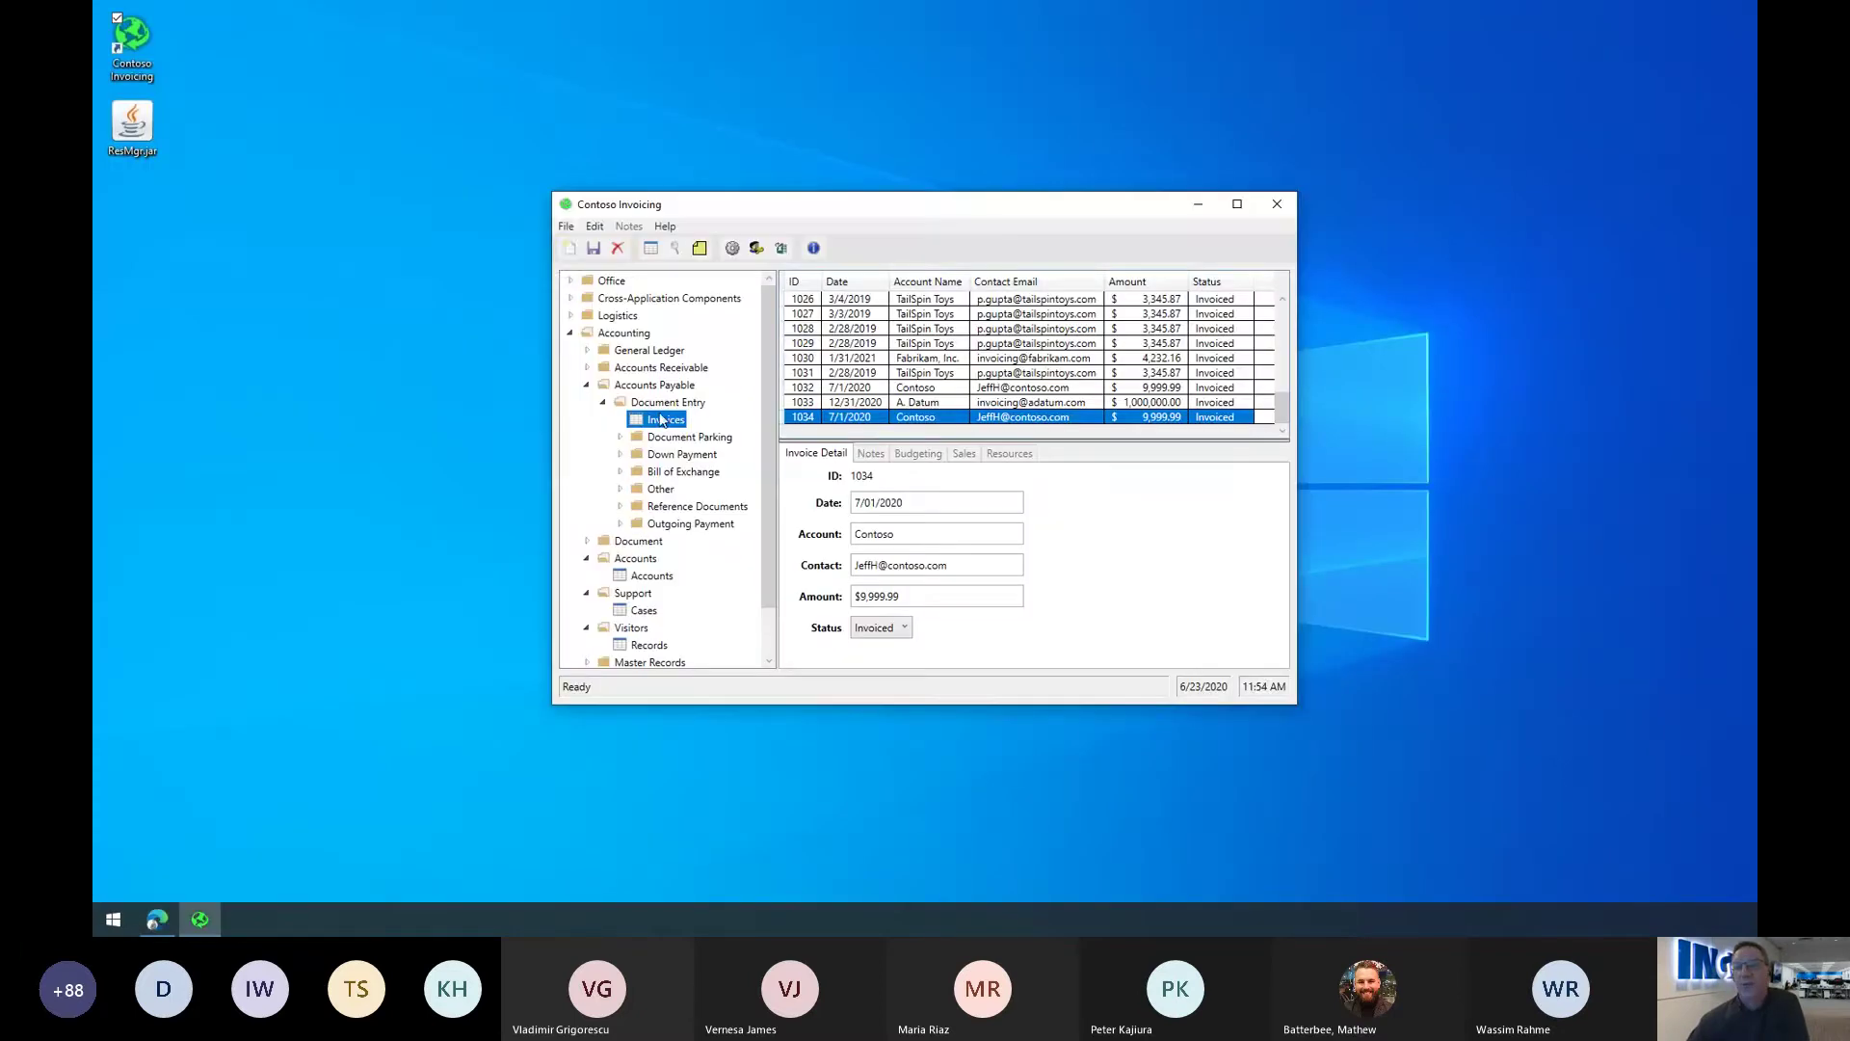
Step: Create a new invoice record dated 7/28/2020
{"action": "left_click", "coordinate": [563, 226]}
{"action": "left_click", "coordinate": [491, 246]}
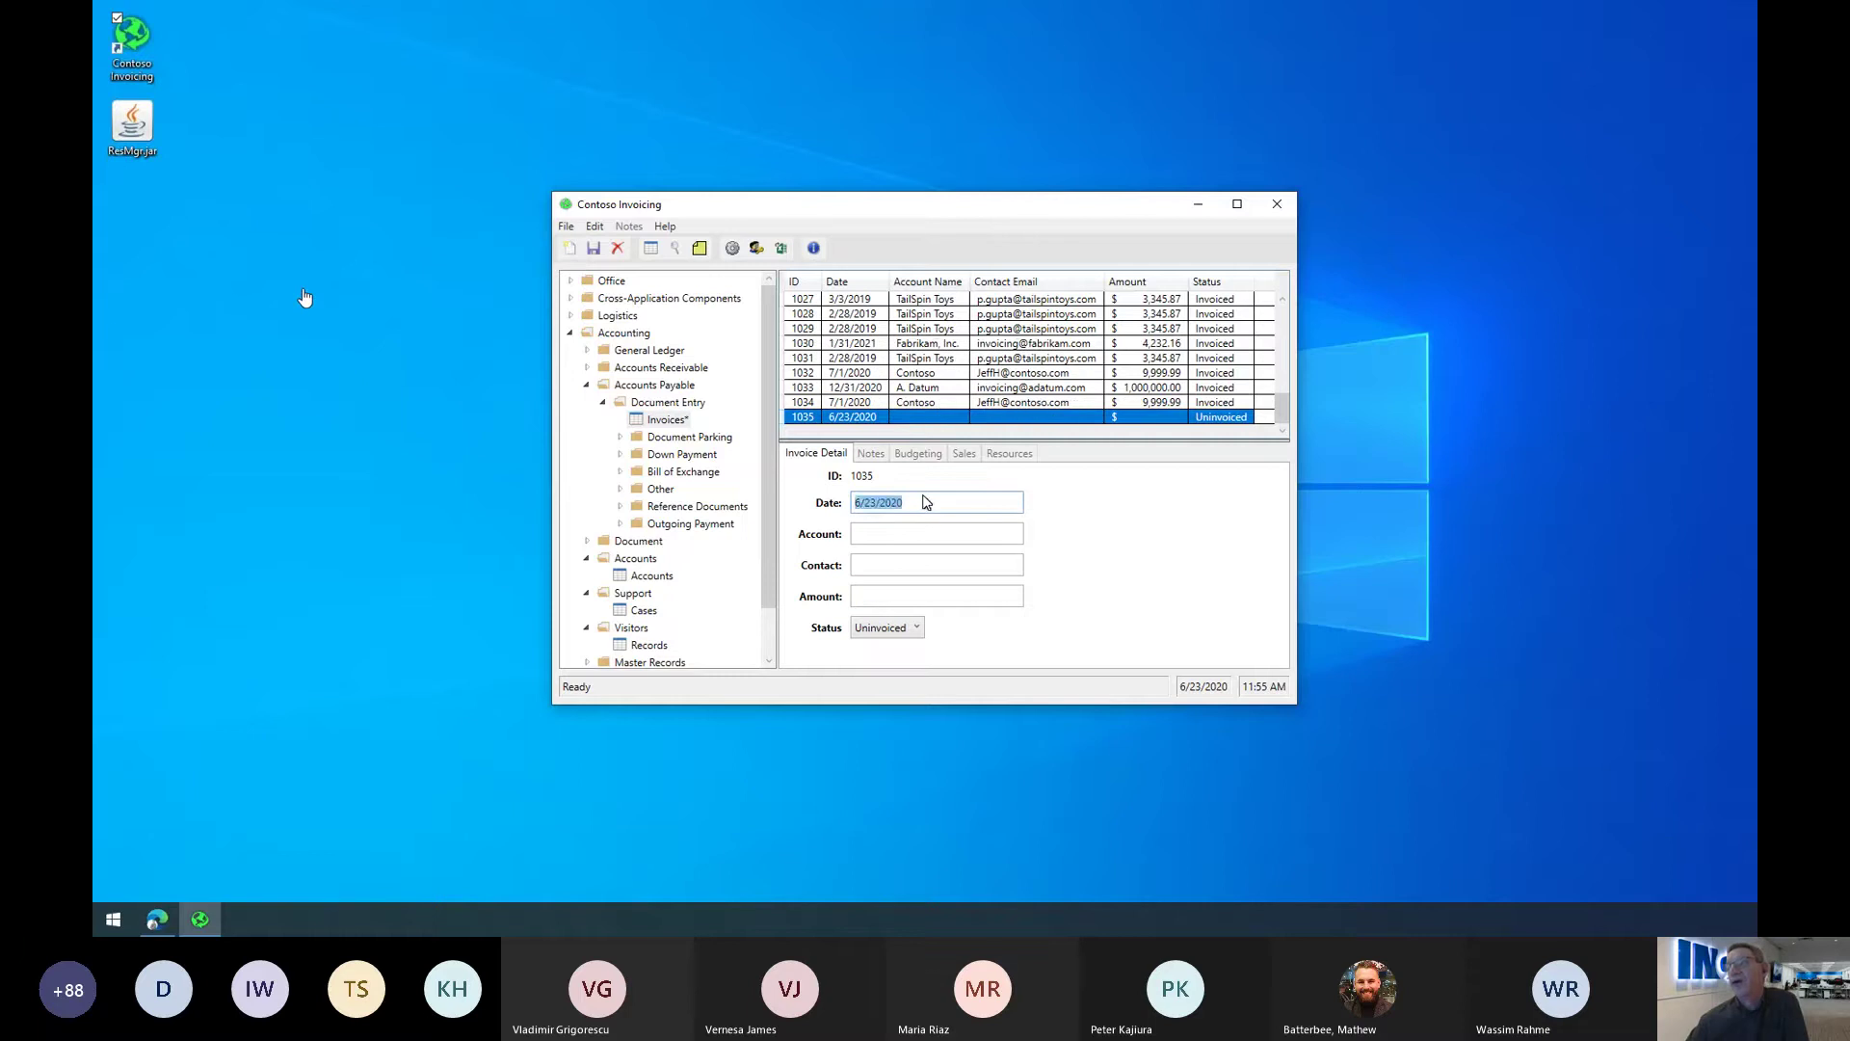
{"action": "key", "text": "End"}
{"action": "key", "text": "BackSpace"}
{"action": "key", "text": "BackSpace"}
{"action": "key", "text": "BackSpace"}
{"action": "key", "text": "BackSpace"}
{"action": "key", "text": "BackSpace"}
{"action": "key", "text": "BackSpace"}
{"action": "key", "text": "BackSpace"}
{"action": "key", "text": "BackSpace"}
{"action": "key", "text": "BackSpace"}
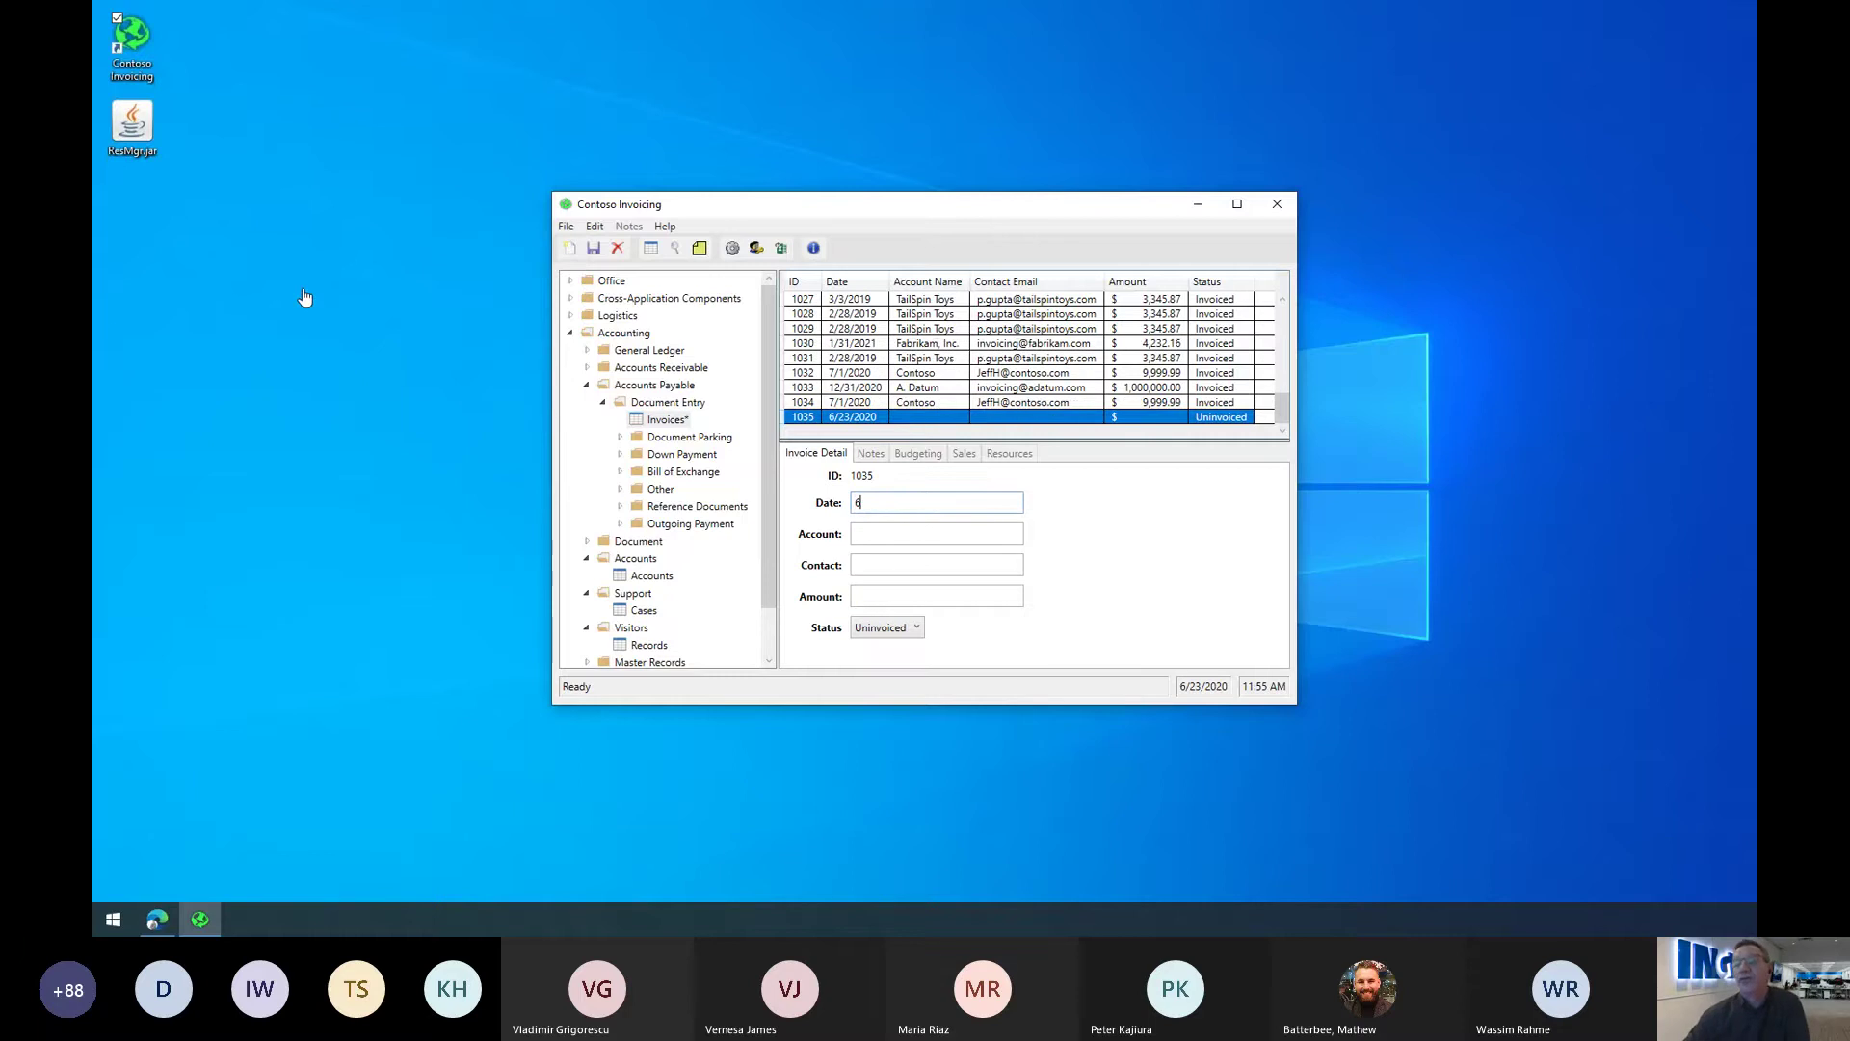
{"action": "type", "text": "7/28/2020"}
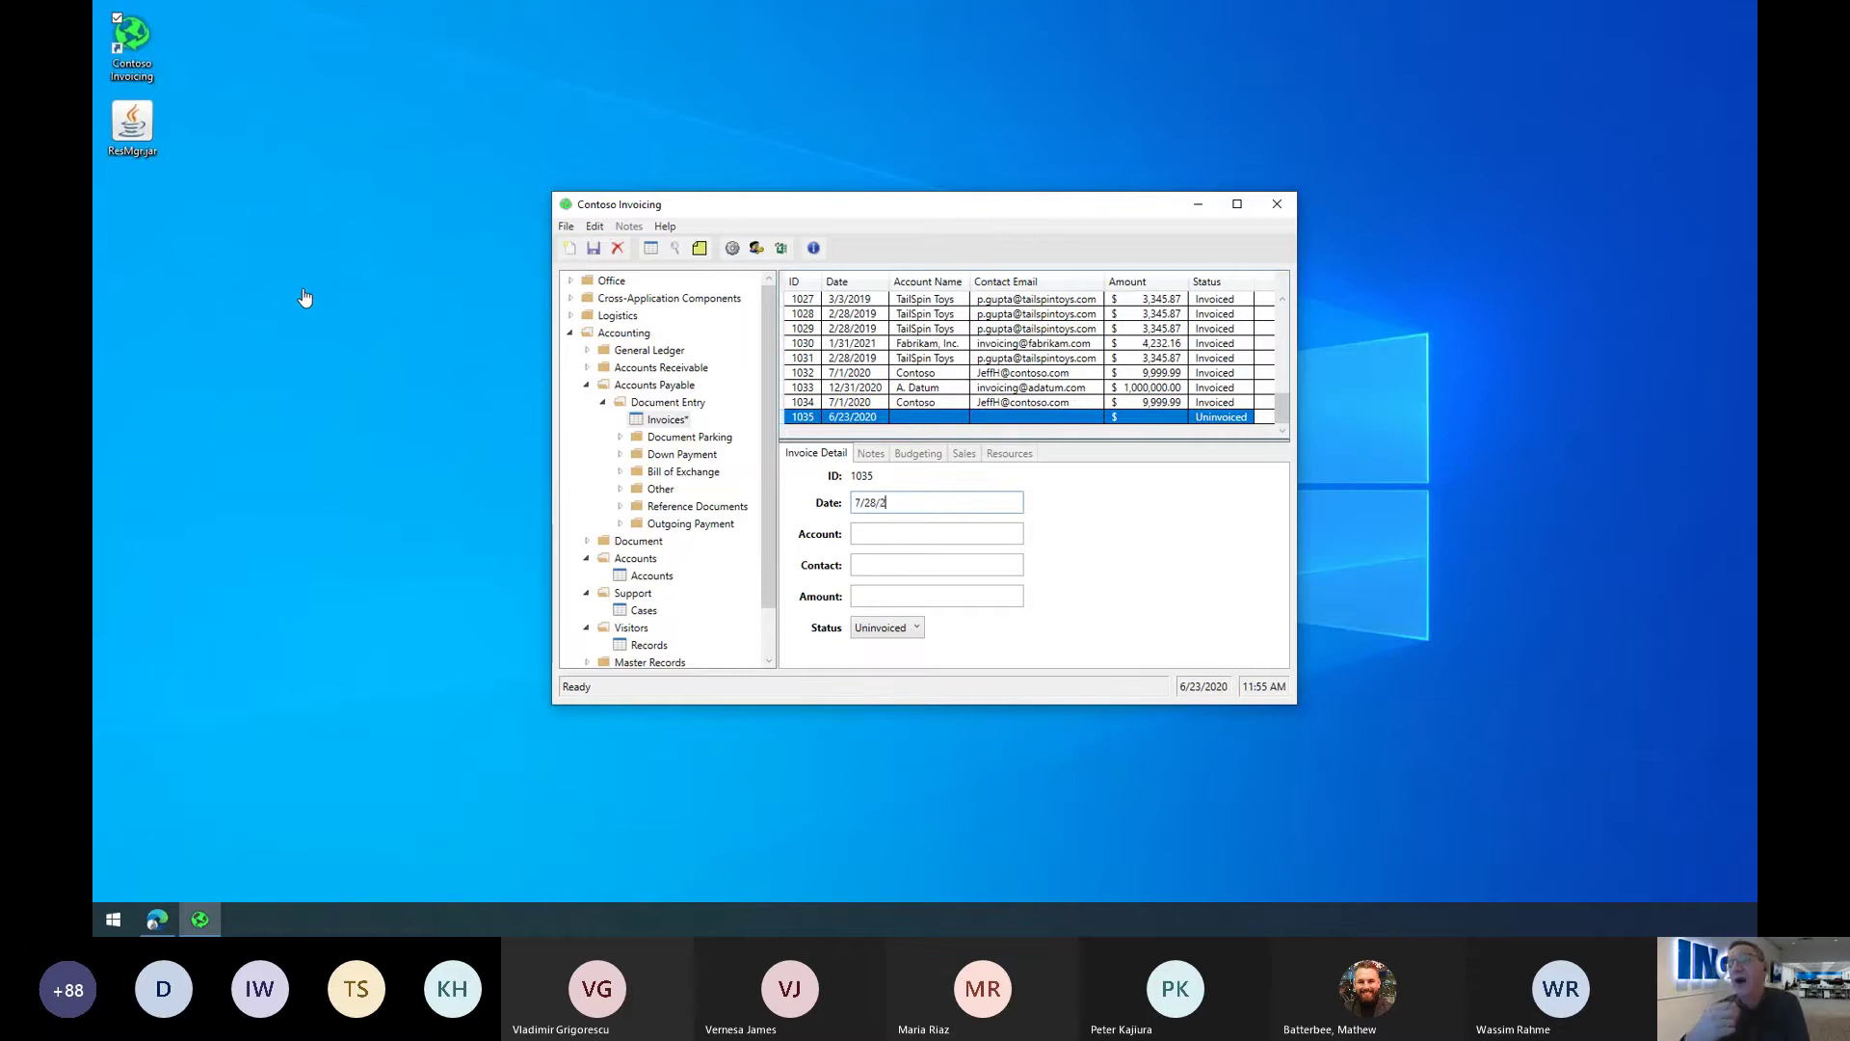
Step: Enter account WingTip Toys, the contact's e-mail, amount $3,345.87 and status Invoiced
{"action": "left_click", "coordinate": [943, 534]}
{"action": "type", "text": "WingTip Toys"}
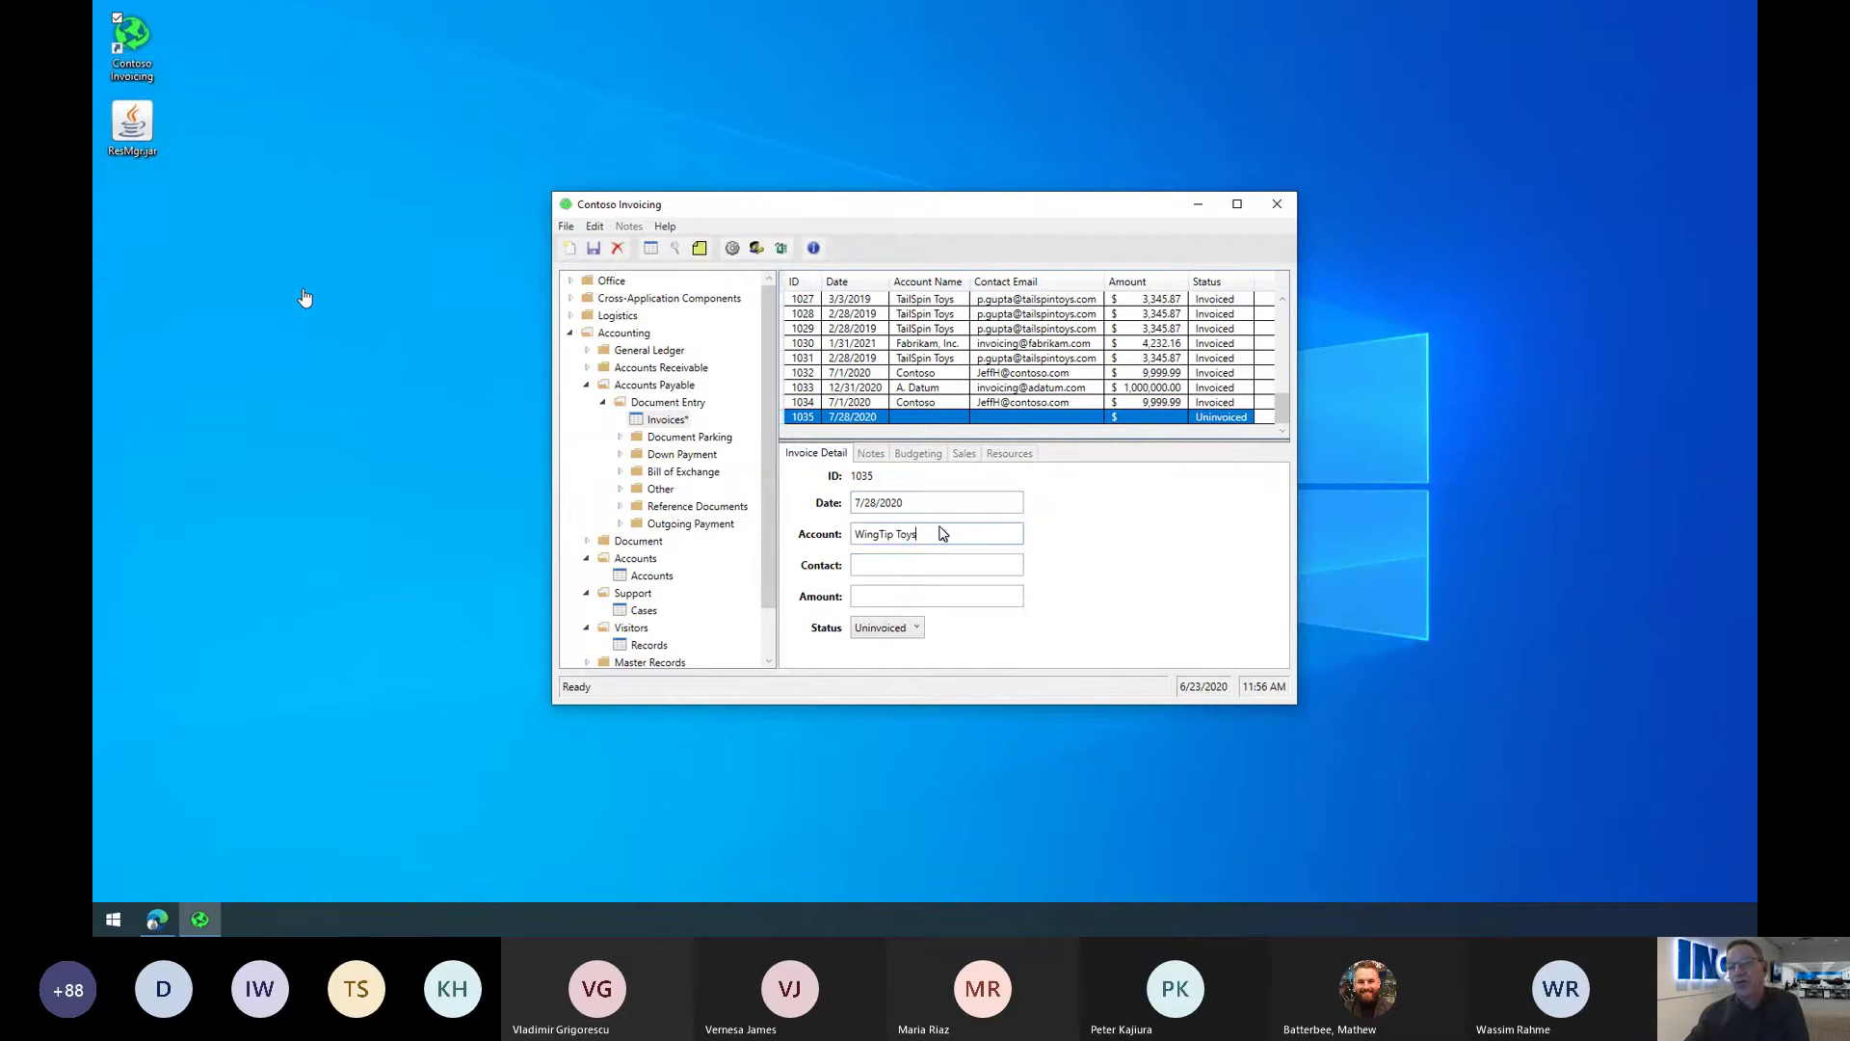
{"action": "left_click", "coordinate": [989, 564]}
{"action": "left_click", "coordinate": [925, 595]}
{"action": "type", "text": "$3,345.87"}
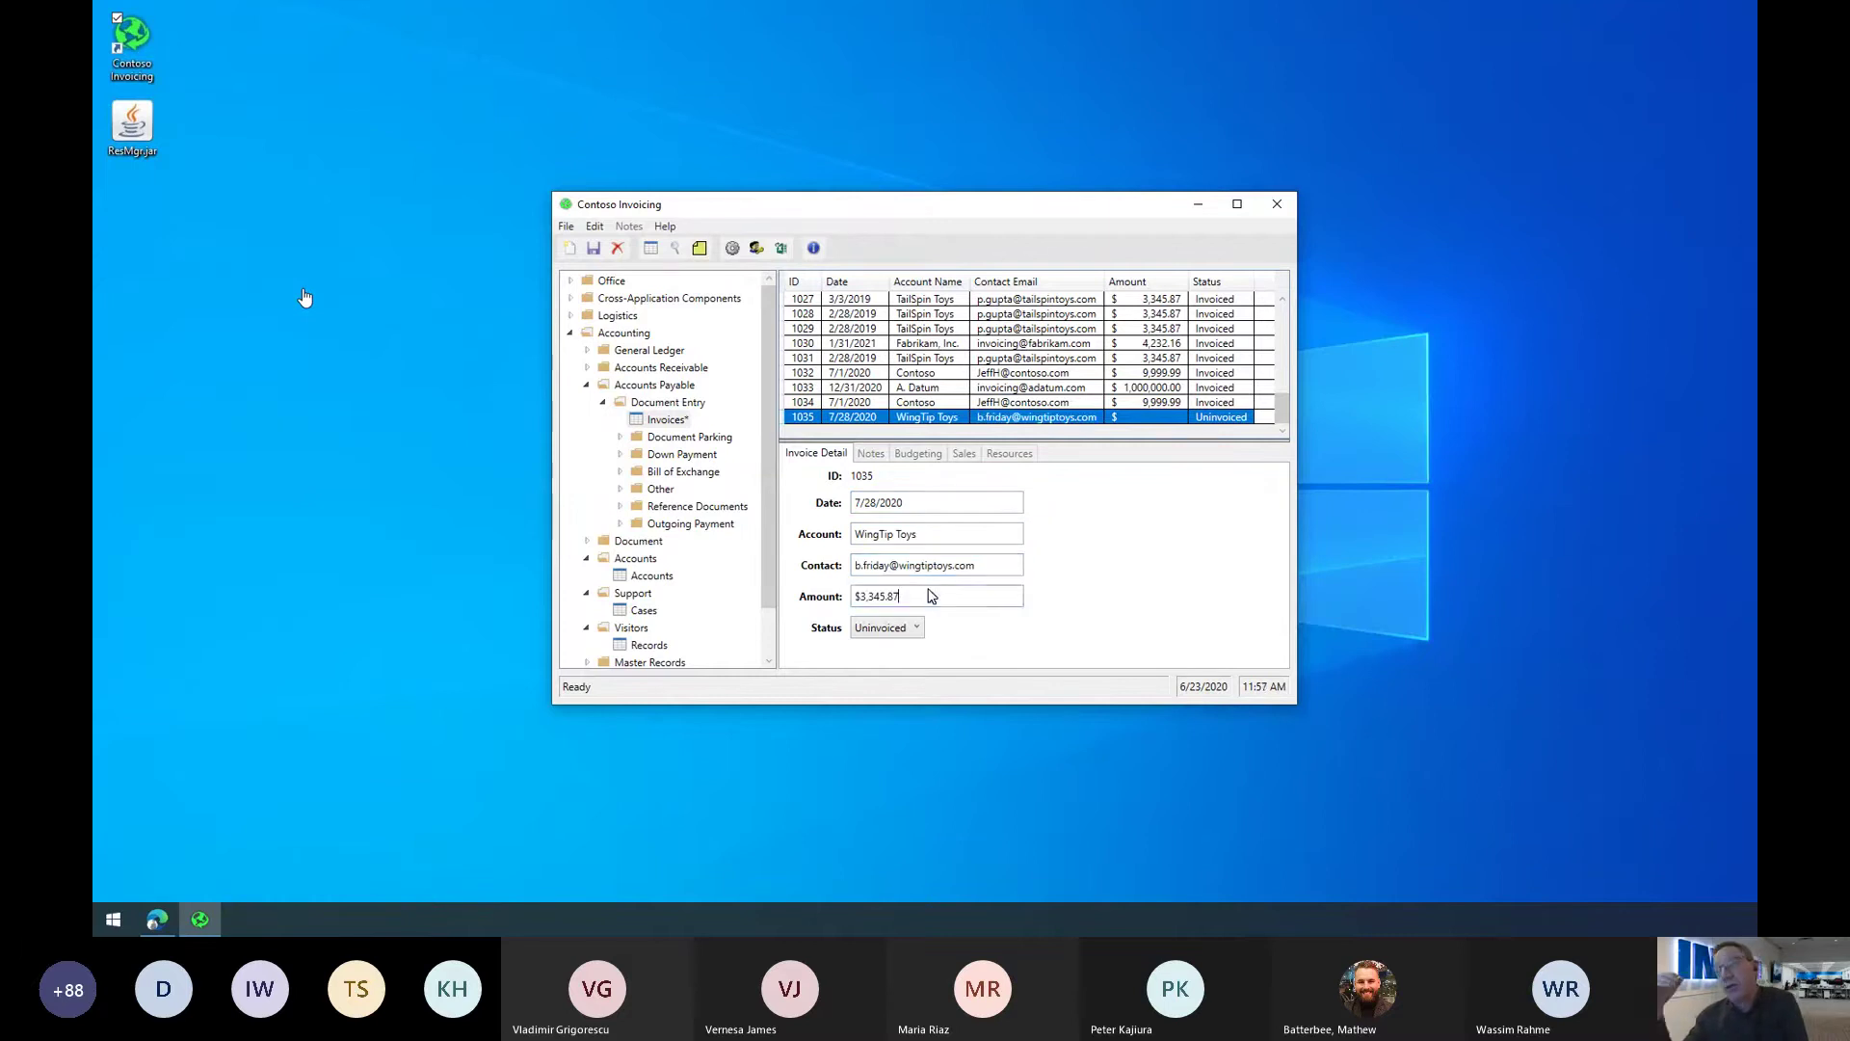
{"action": "left_click", "coordinate": [913, 628]}
{"action": "left_click", "coordinate": [874, 665]}
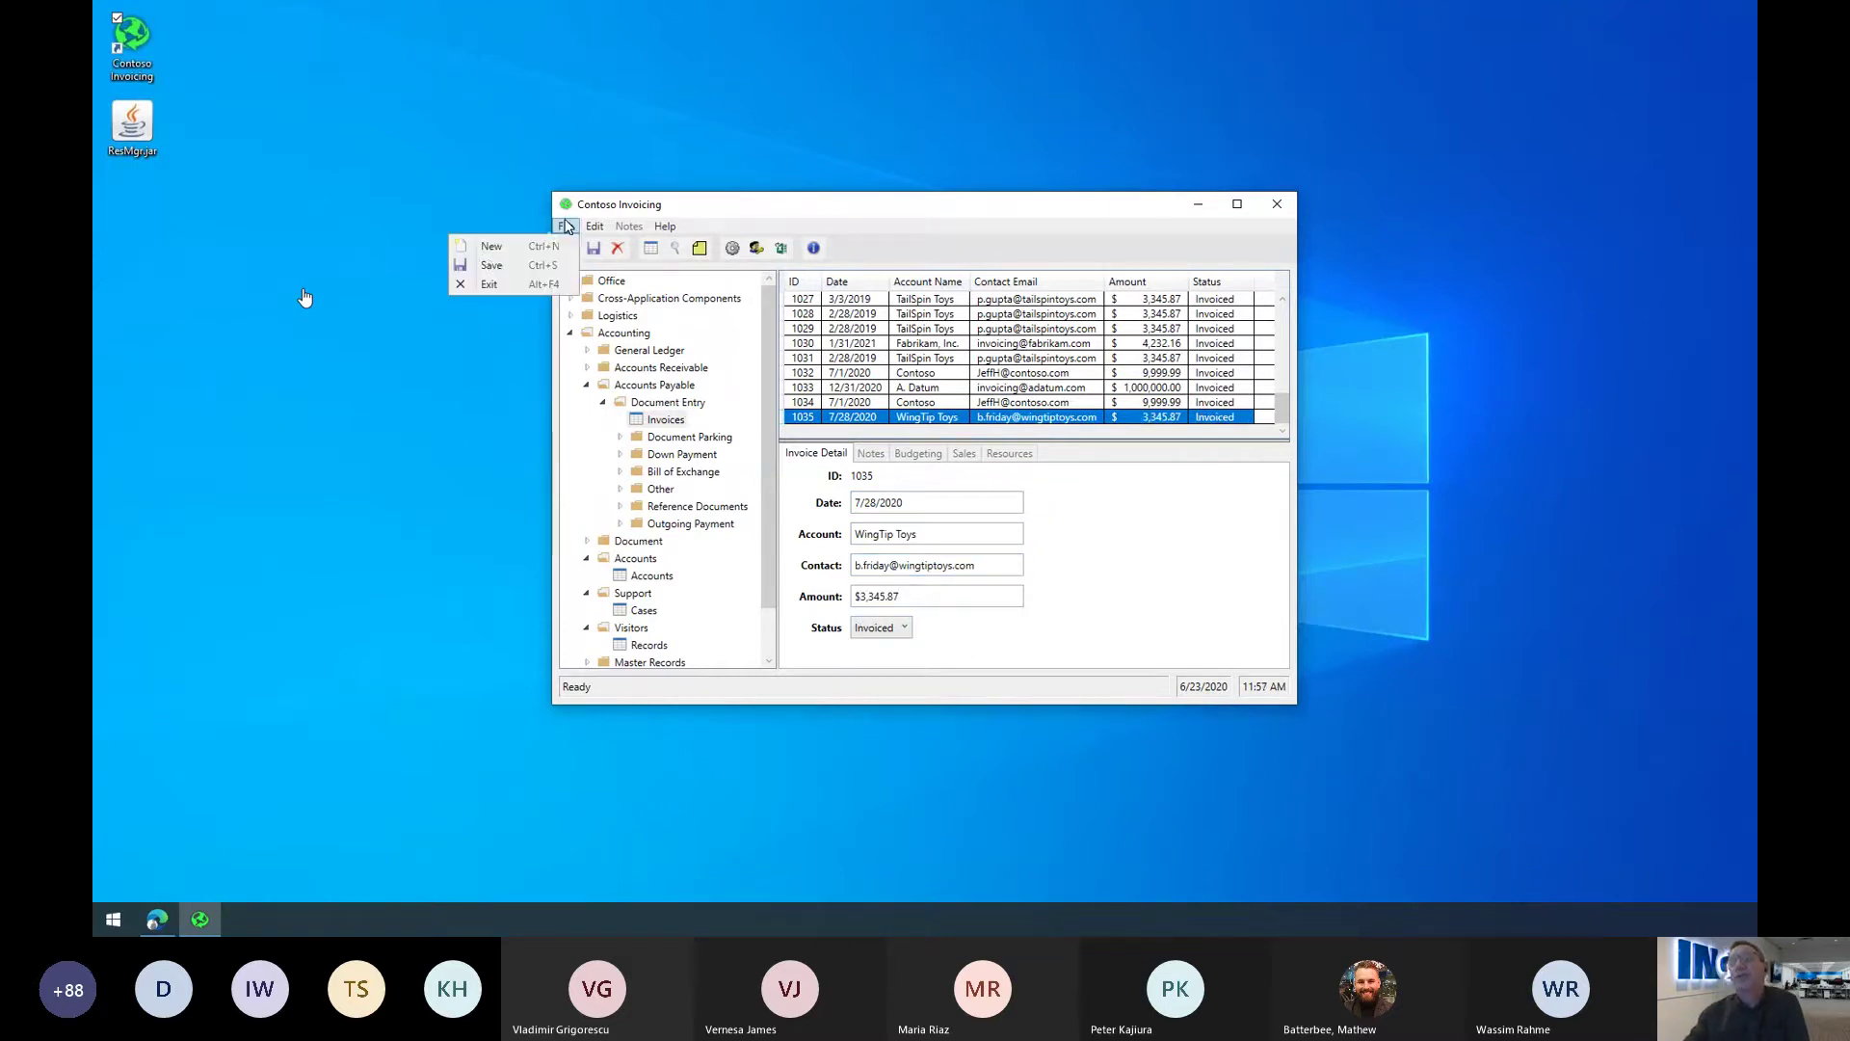
{"action": "left_click", "coordinate": [567, 226]}
Step: Close Contoso Invoicing, launch Contoso Resourcing and enter company WingTip Toys on a new order
{"action": "left_click", "coordinate": [490, 284]}
{"action": "double_click", "coordinate": [132, 127]}
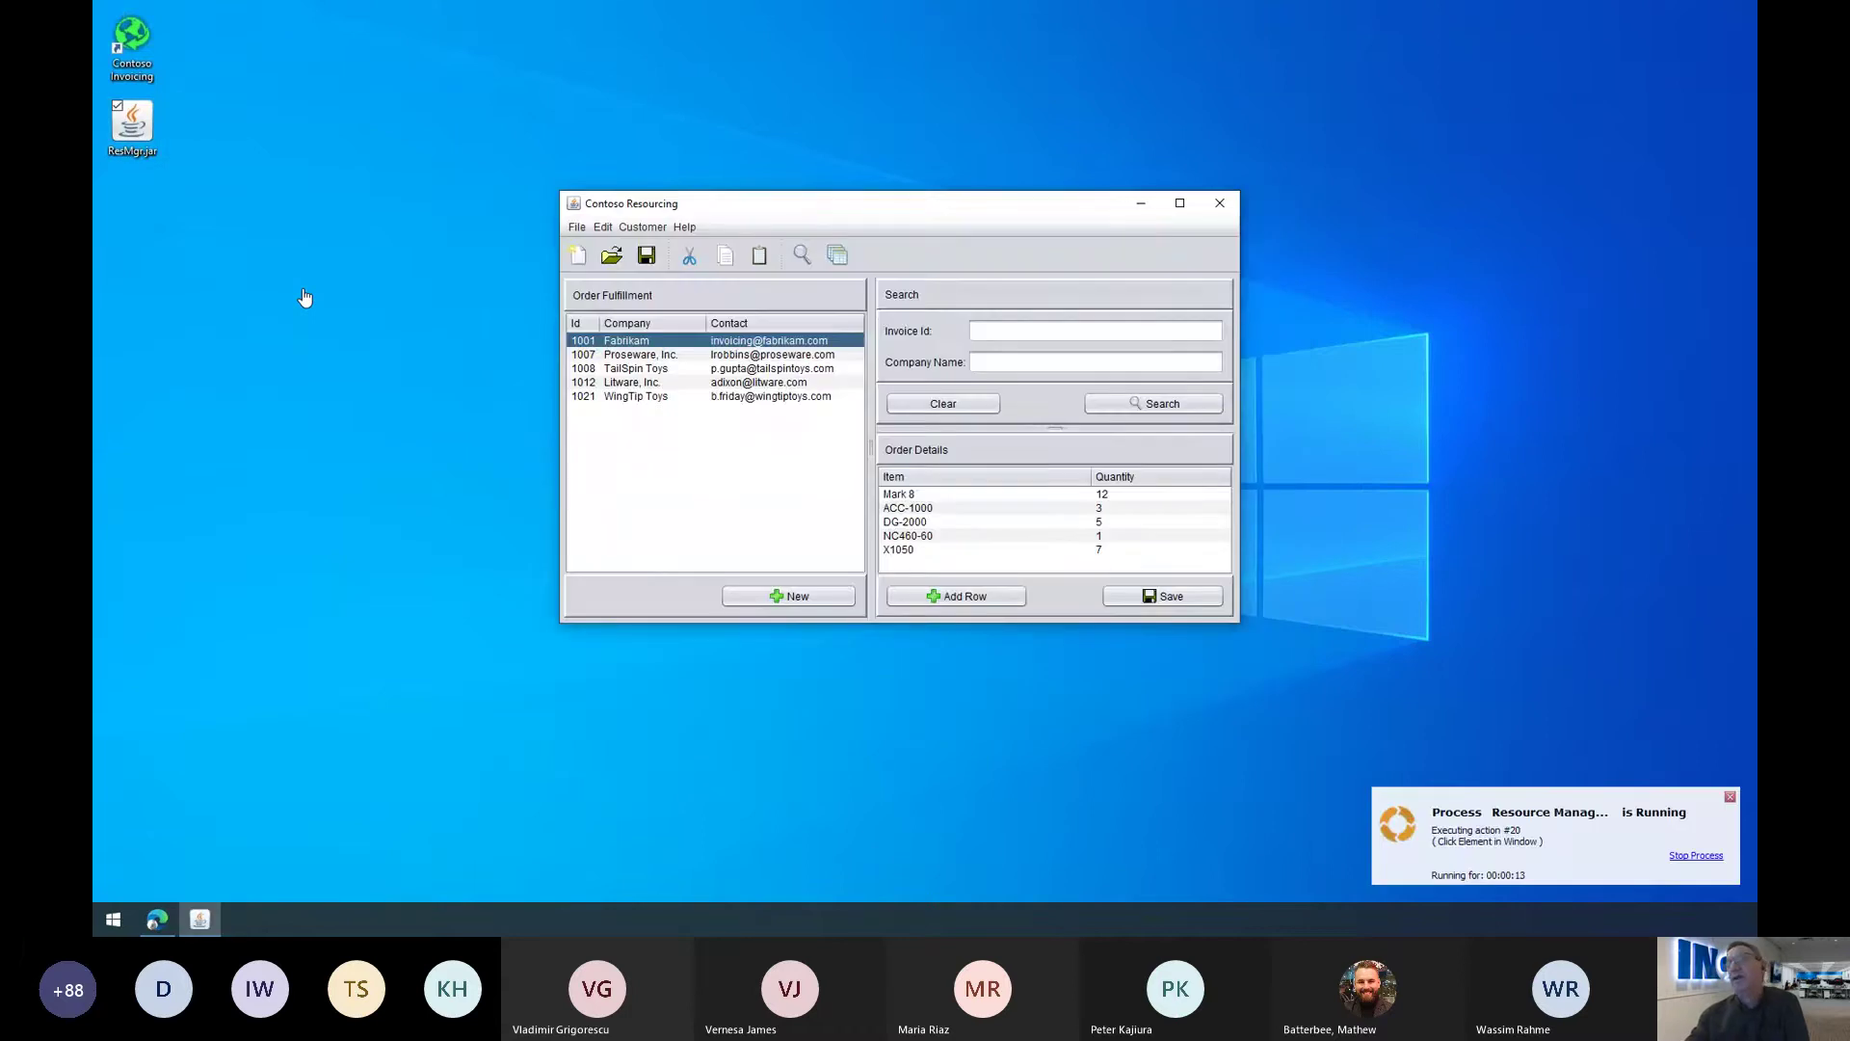
{"action": "type", "text": "WingTi"}
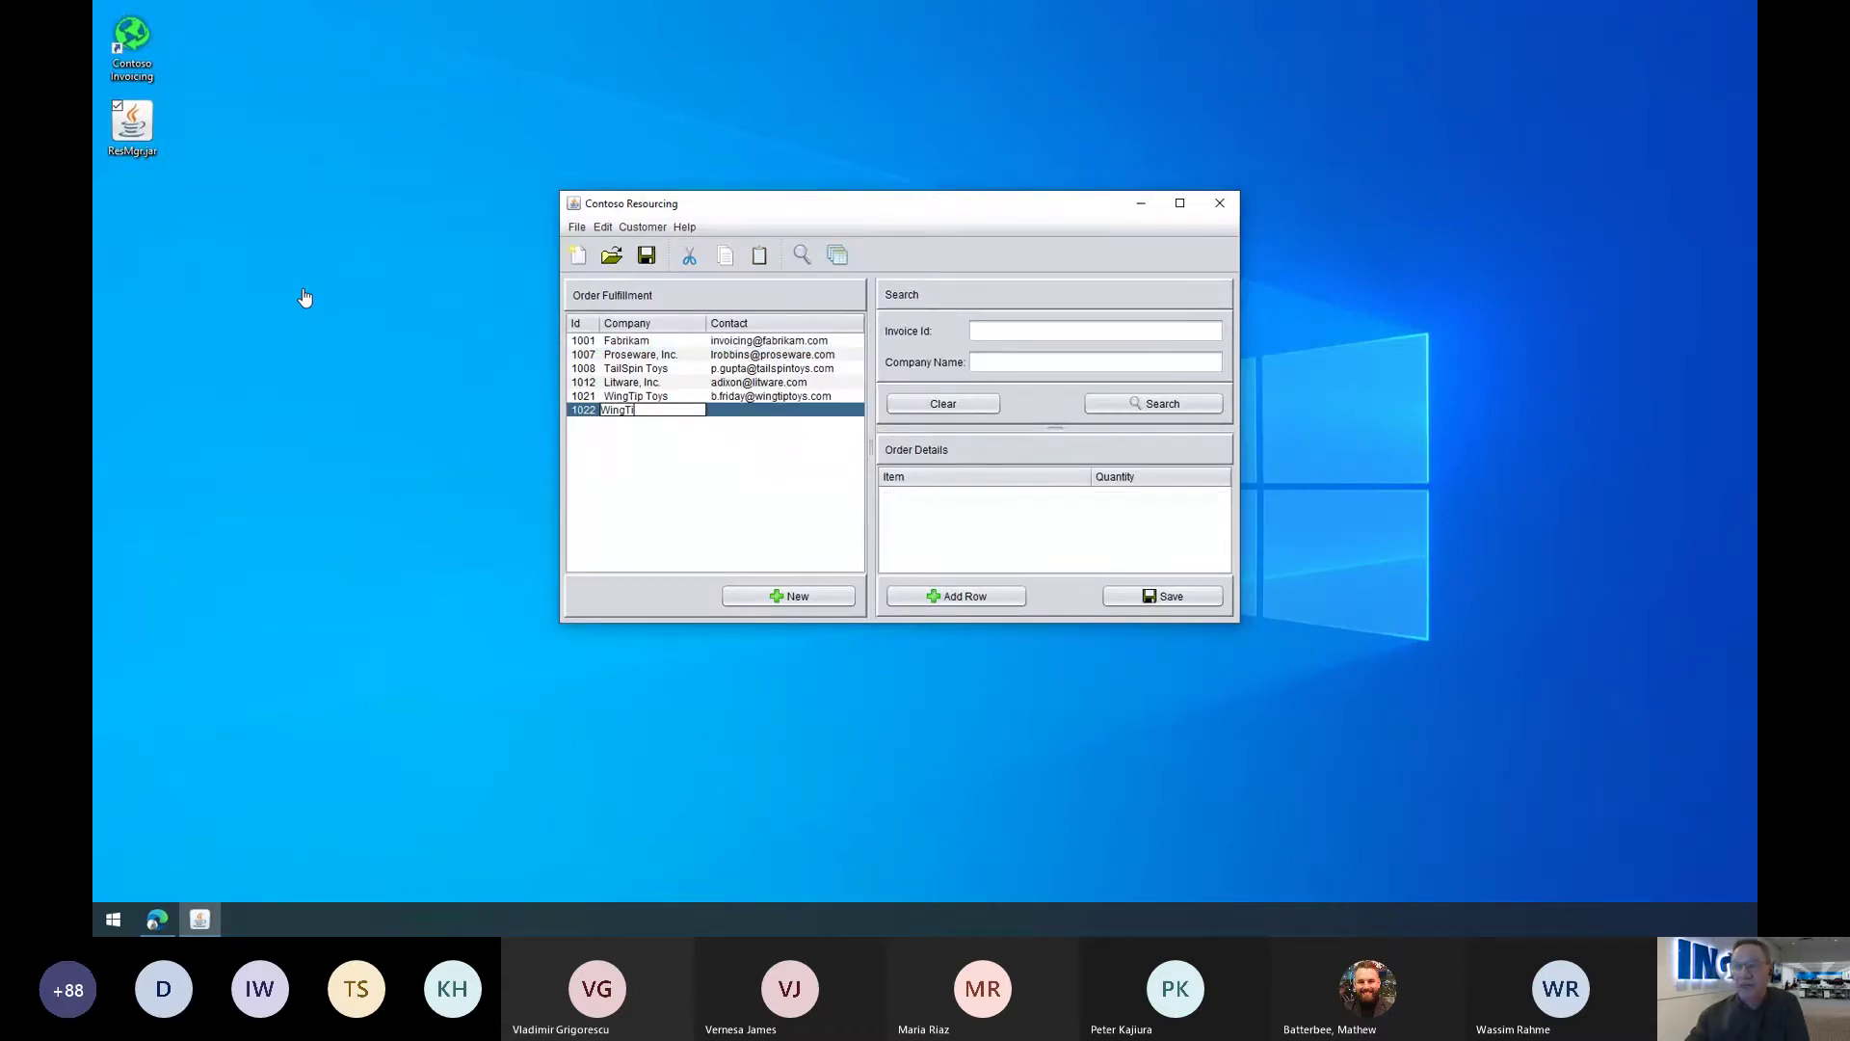
{"action": "type", "text": "p Toy"}
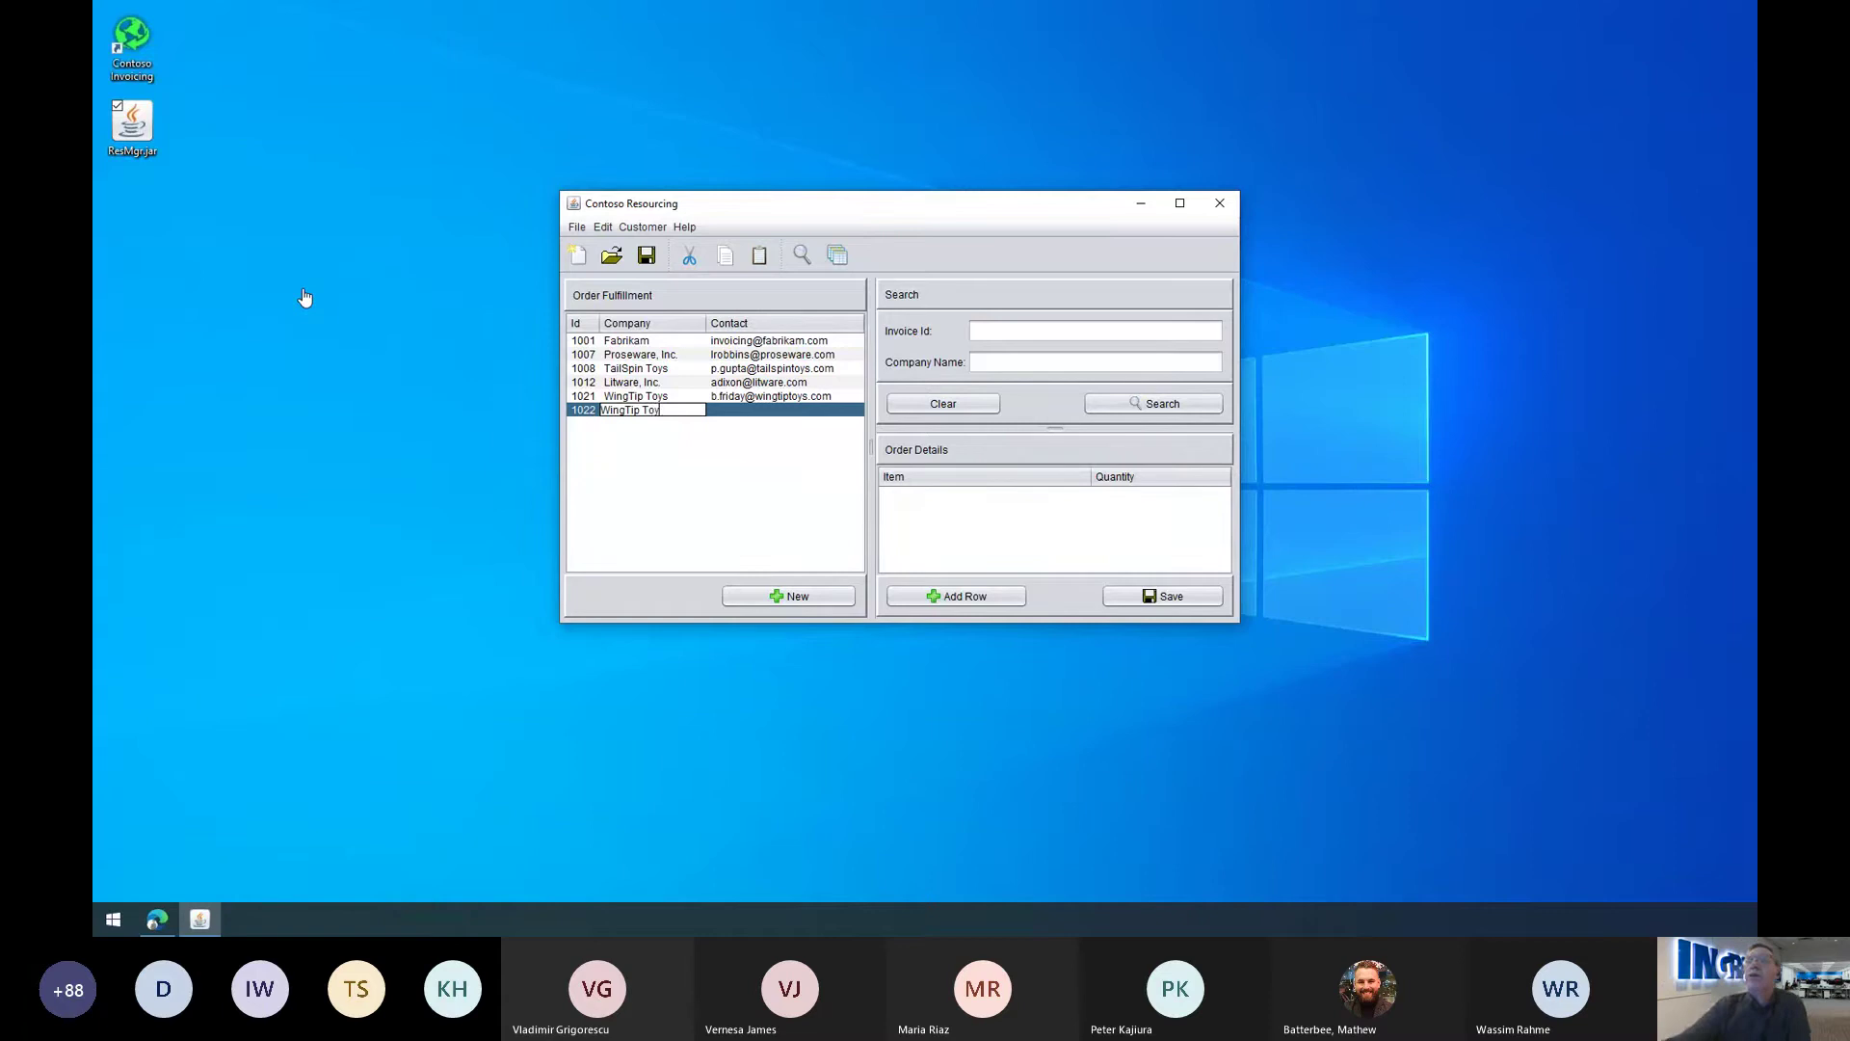
{"action": "type", "text": "s"}
{"action": "key", "text": "Tab"}
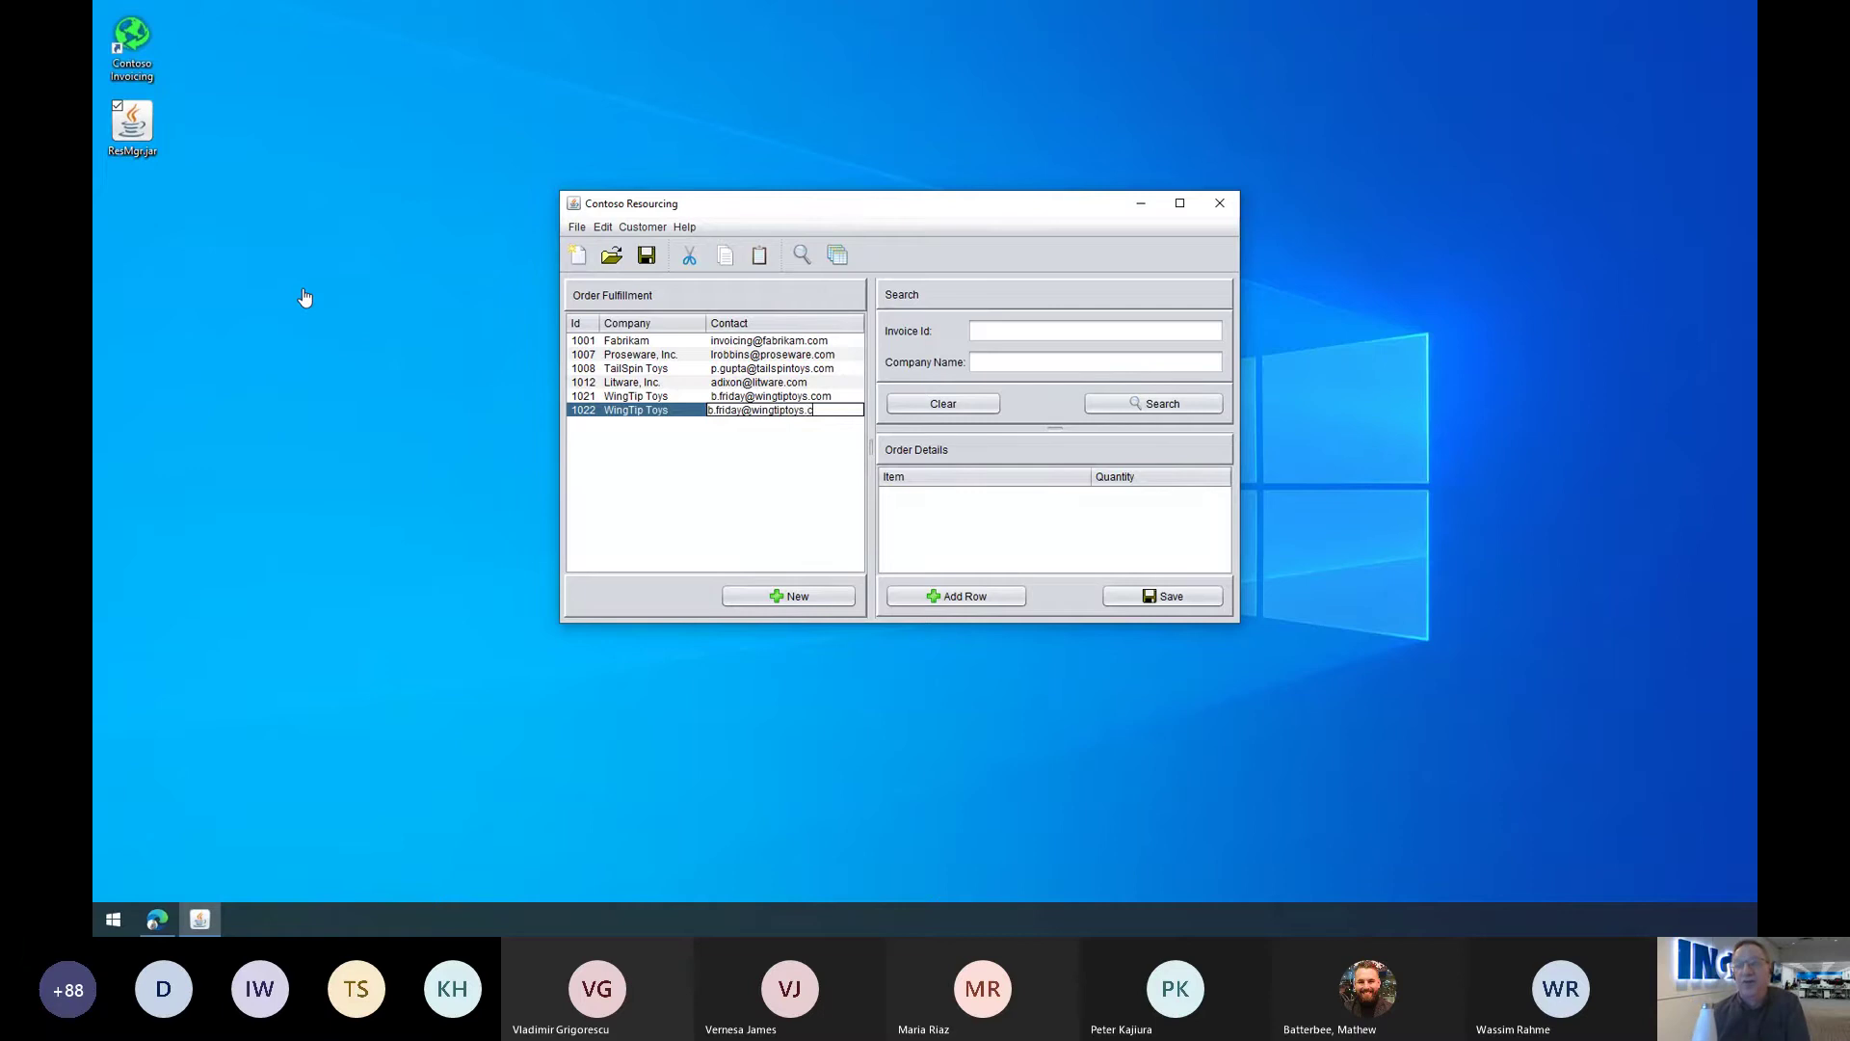
Step: Add order rows Mark 8 (5), ACC-1000 (15) and dg-2000 (3)
{"action": "key", "text": "alt+a"}
{"action": "type", "text": "Ma"}
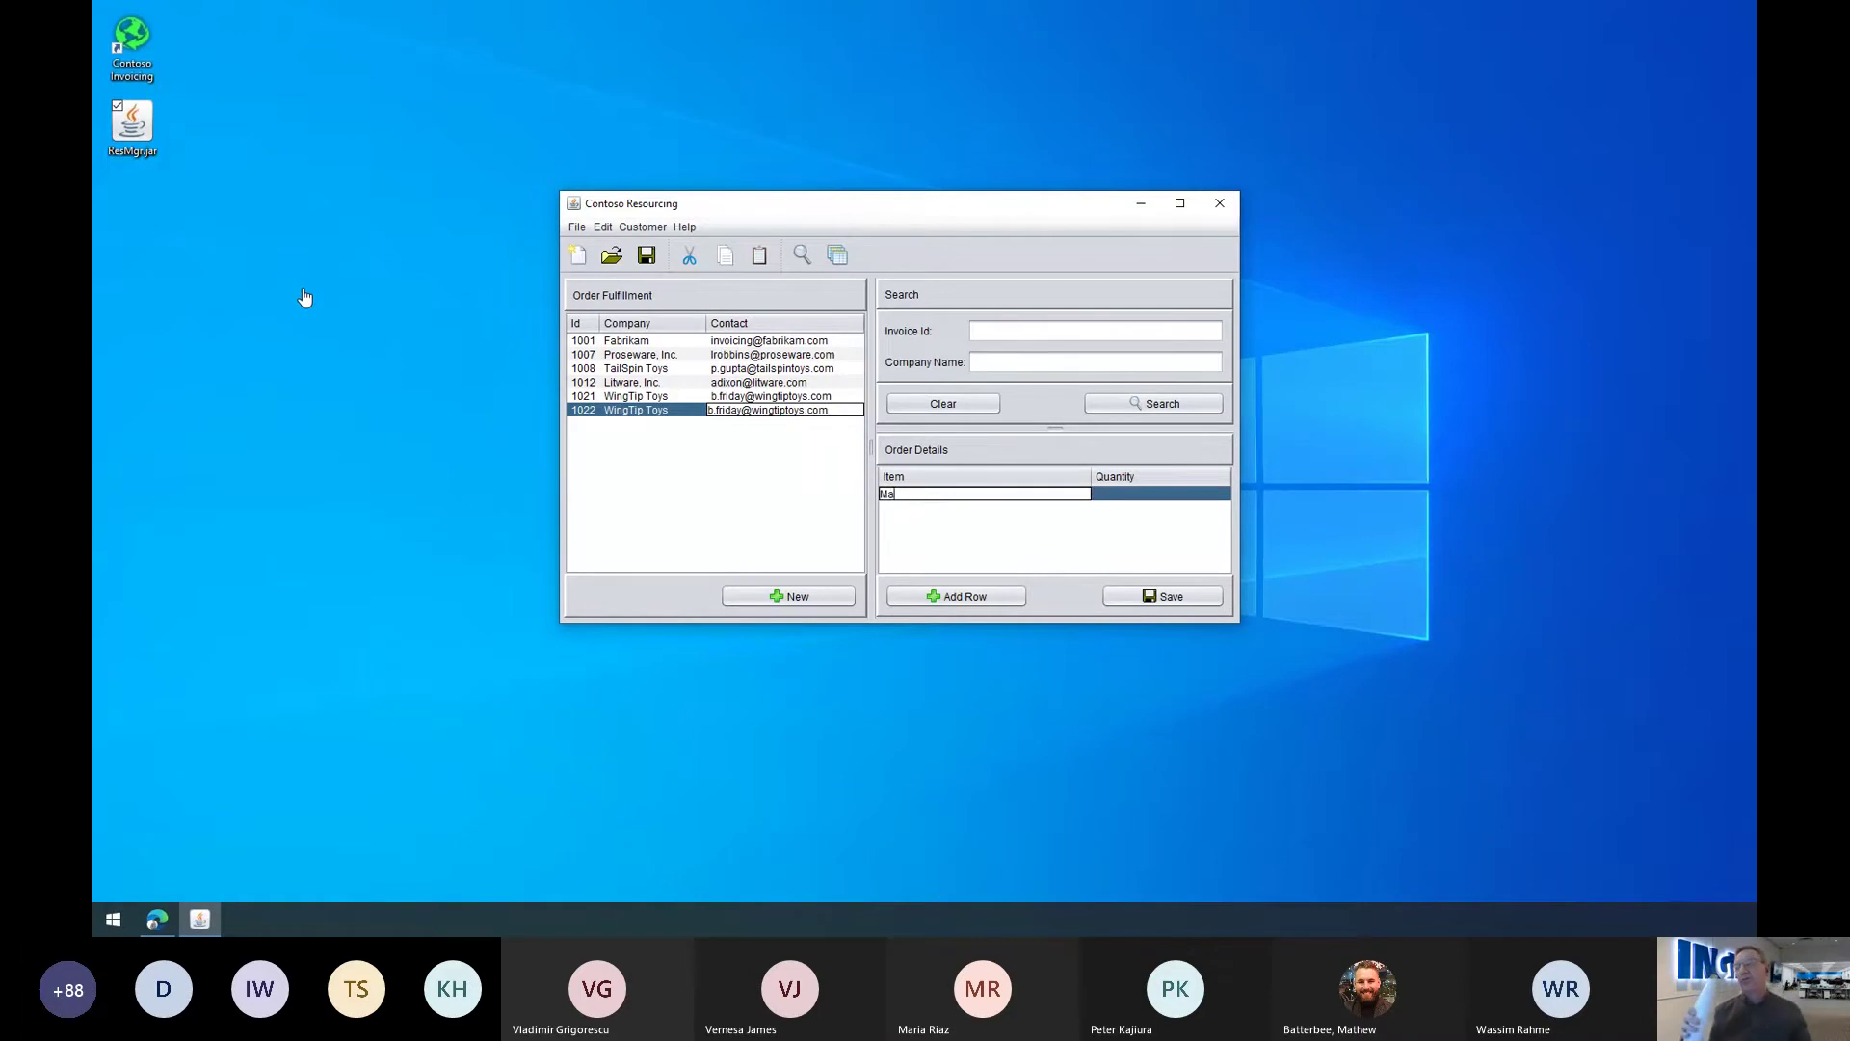
{"action": "type", "text": "rk 8"}
{"action": "key", "text": "Tab"}
{"action": "type", "text": "5"}
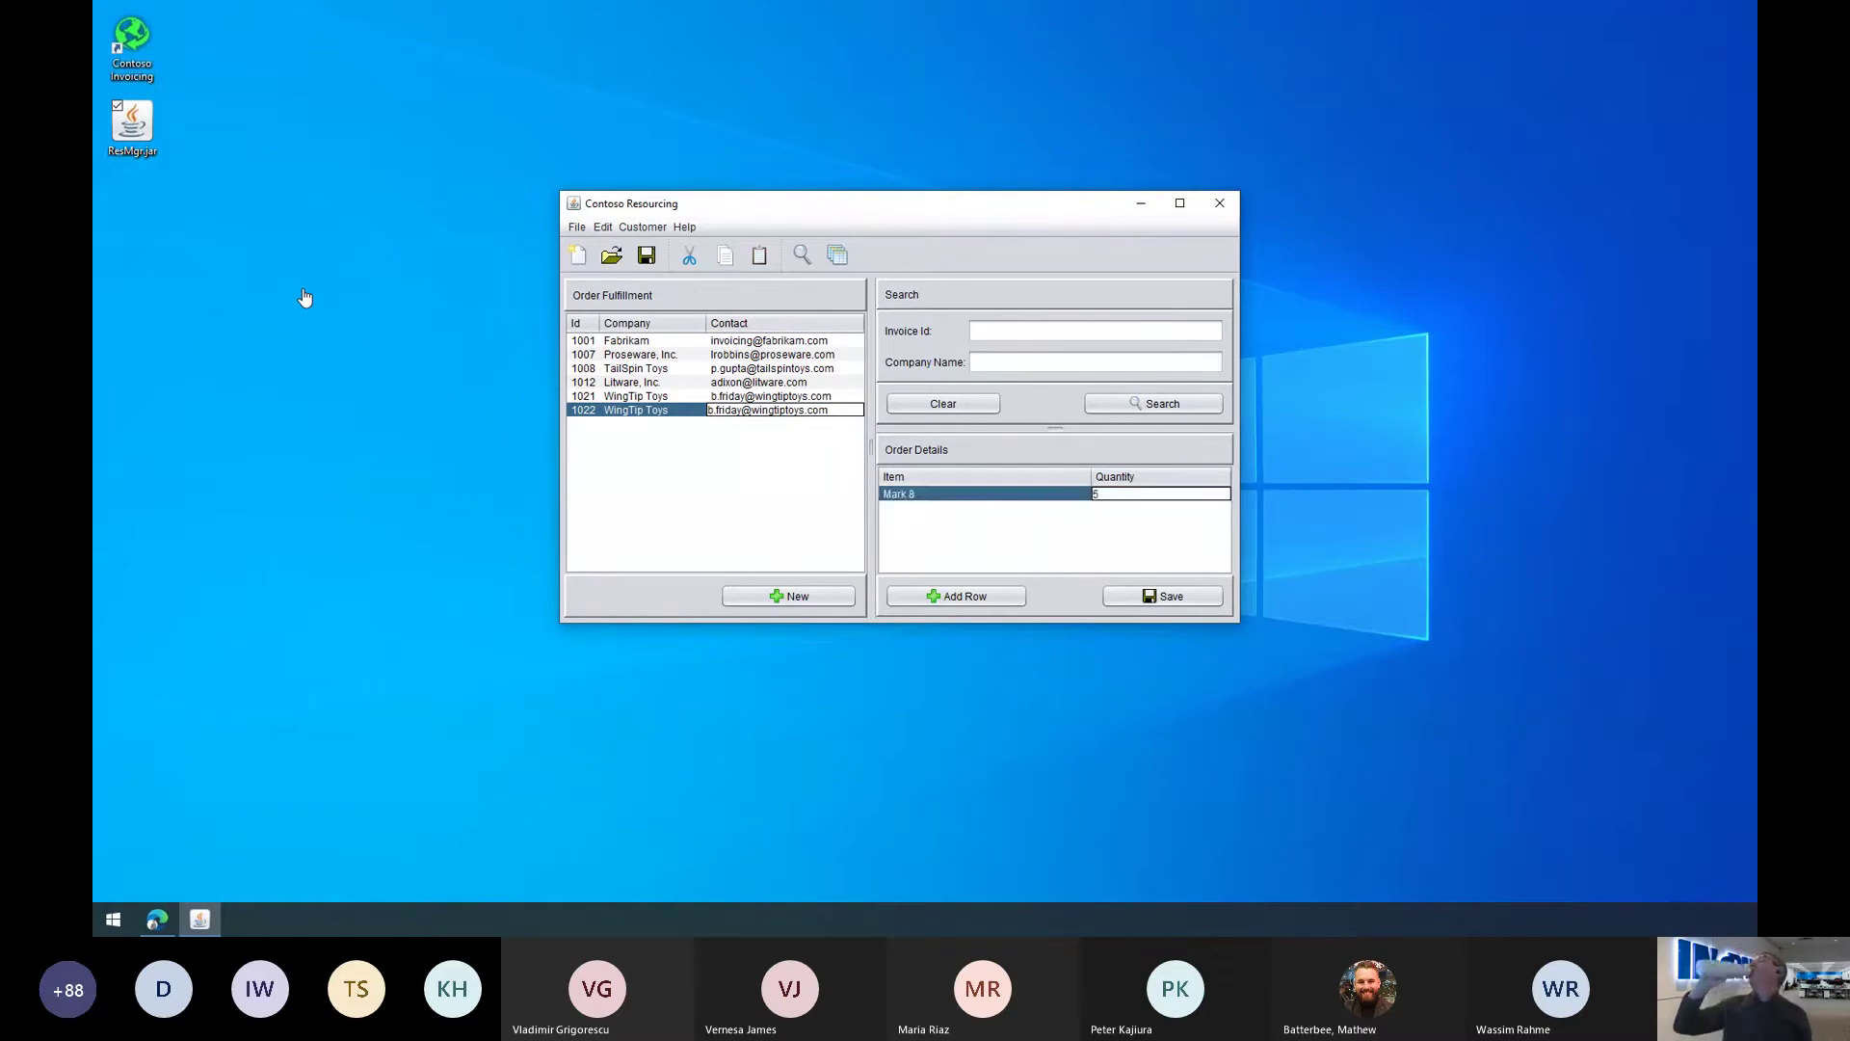
{"action": "key", "text": "alt+a"}
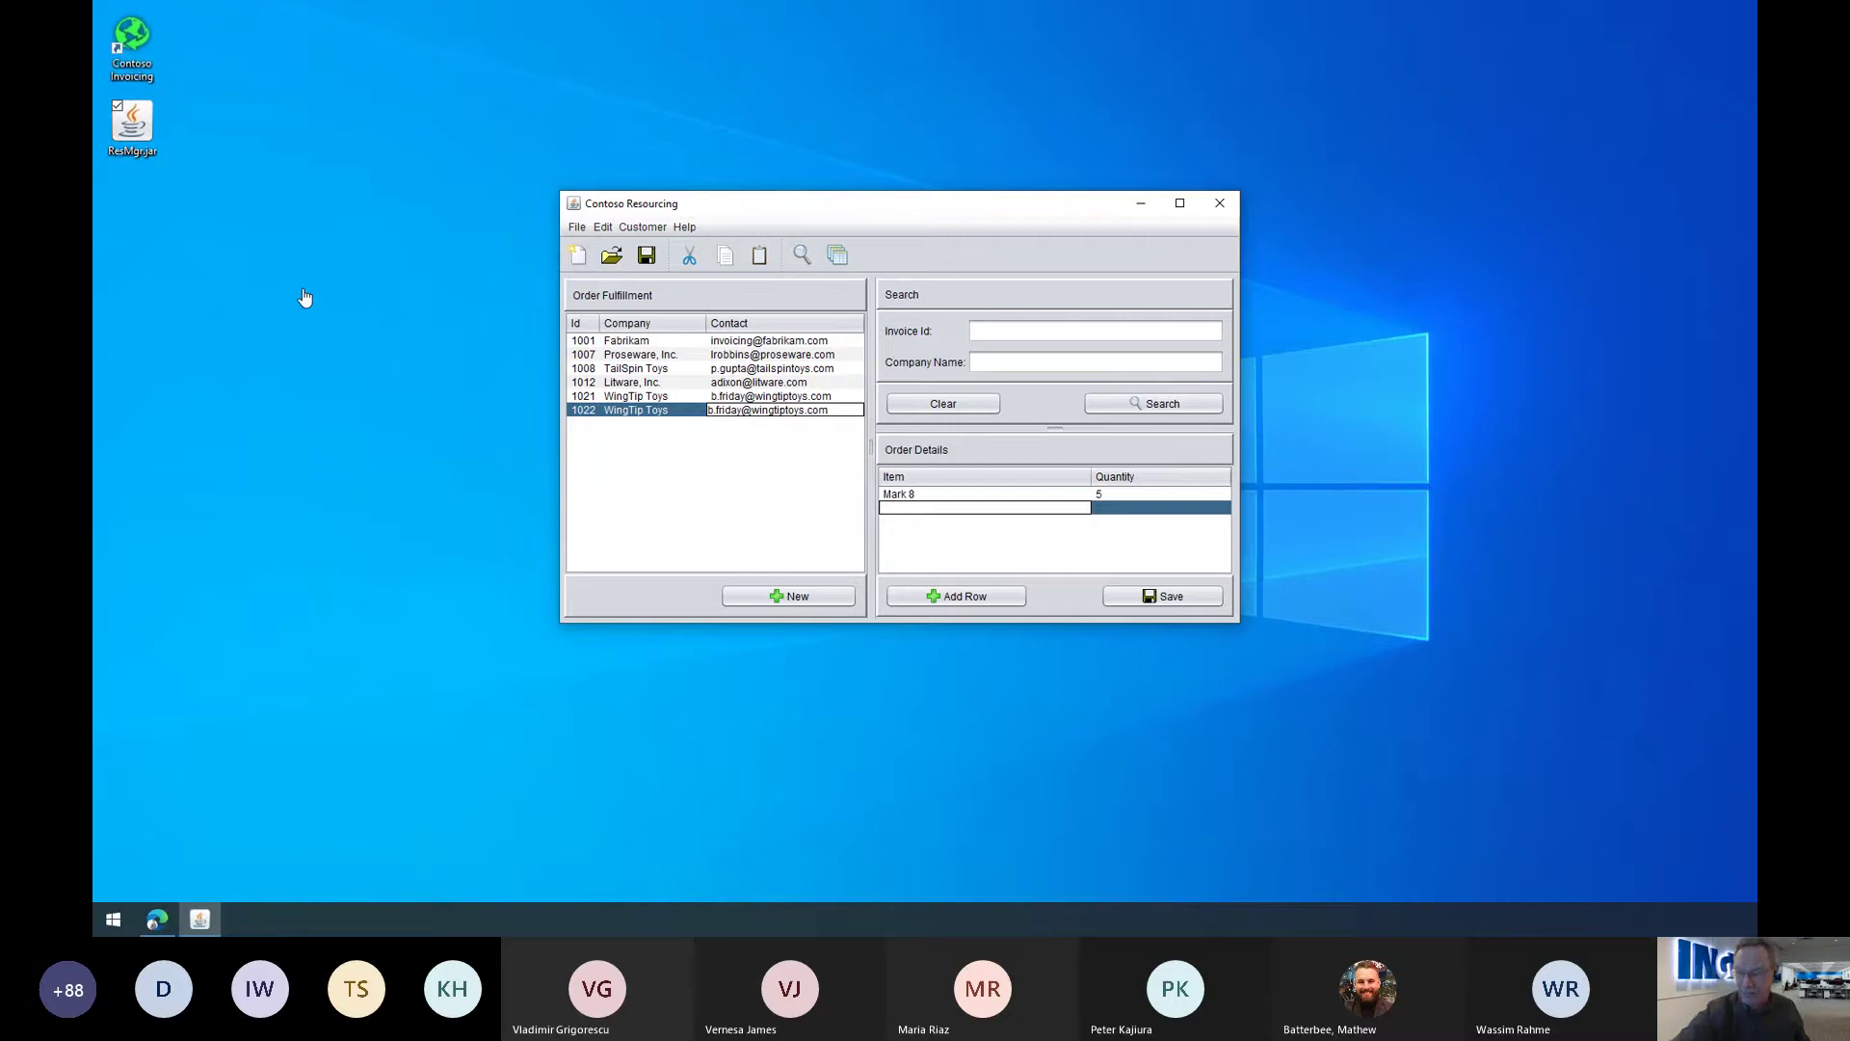
{"action": "type", "text": "ACC-1000"}
{"action": "key", "text": "Tab"}
{"action": "type", "text": "15"}
{"action": "key", "text": "alt+a"}
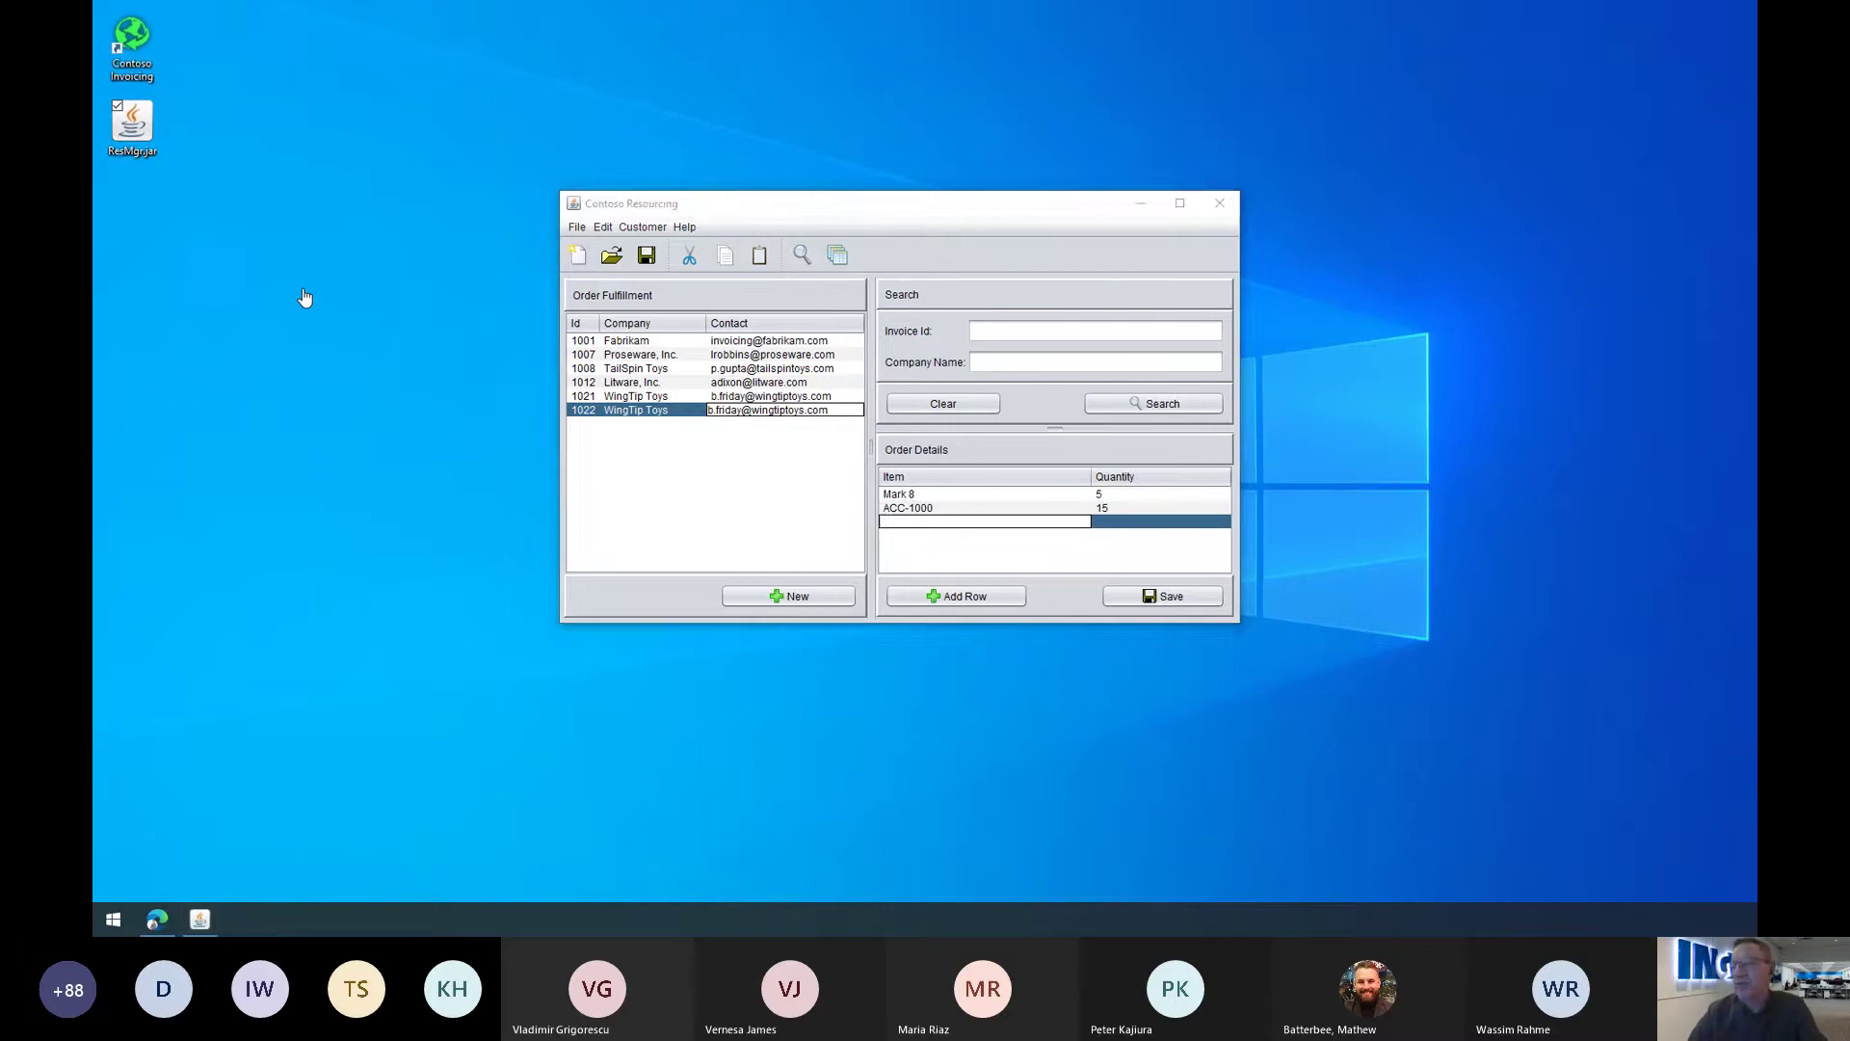
{"action": "type", "text": "dg-2000"}
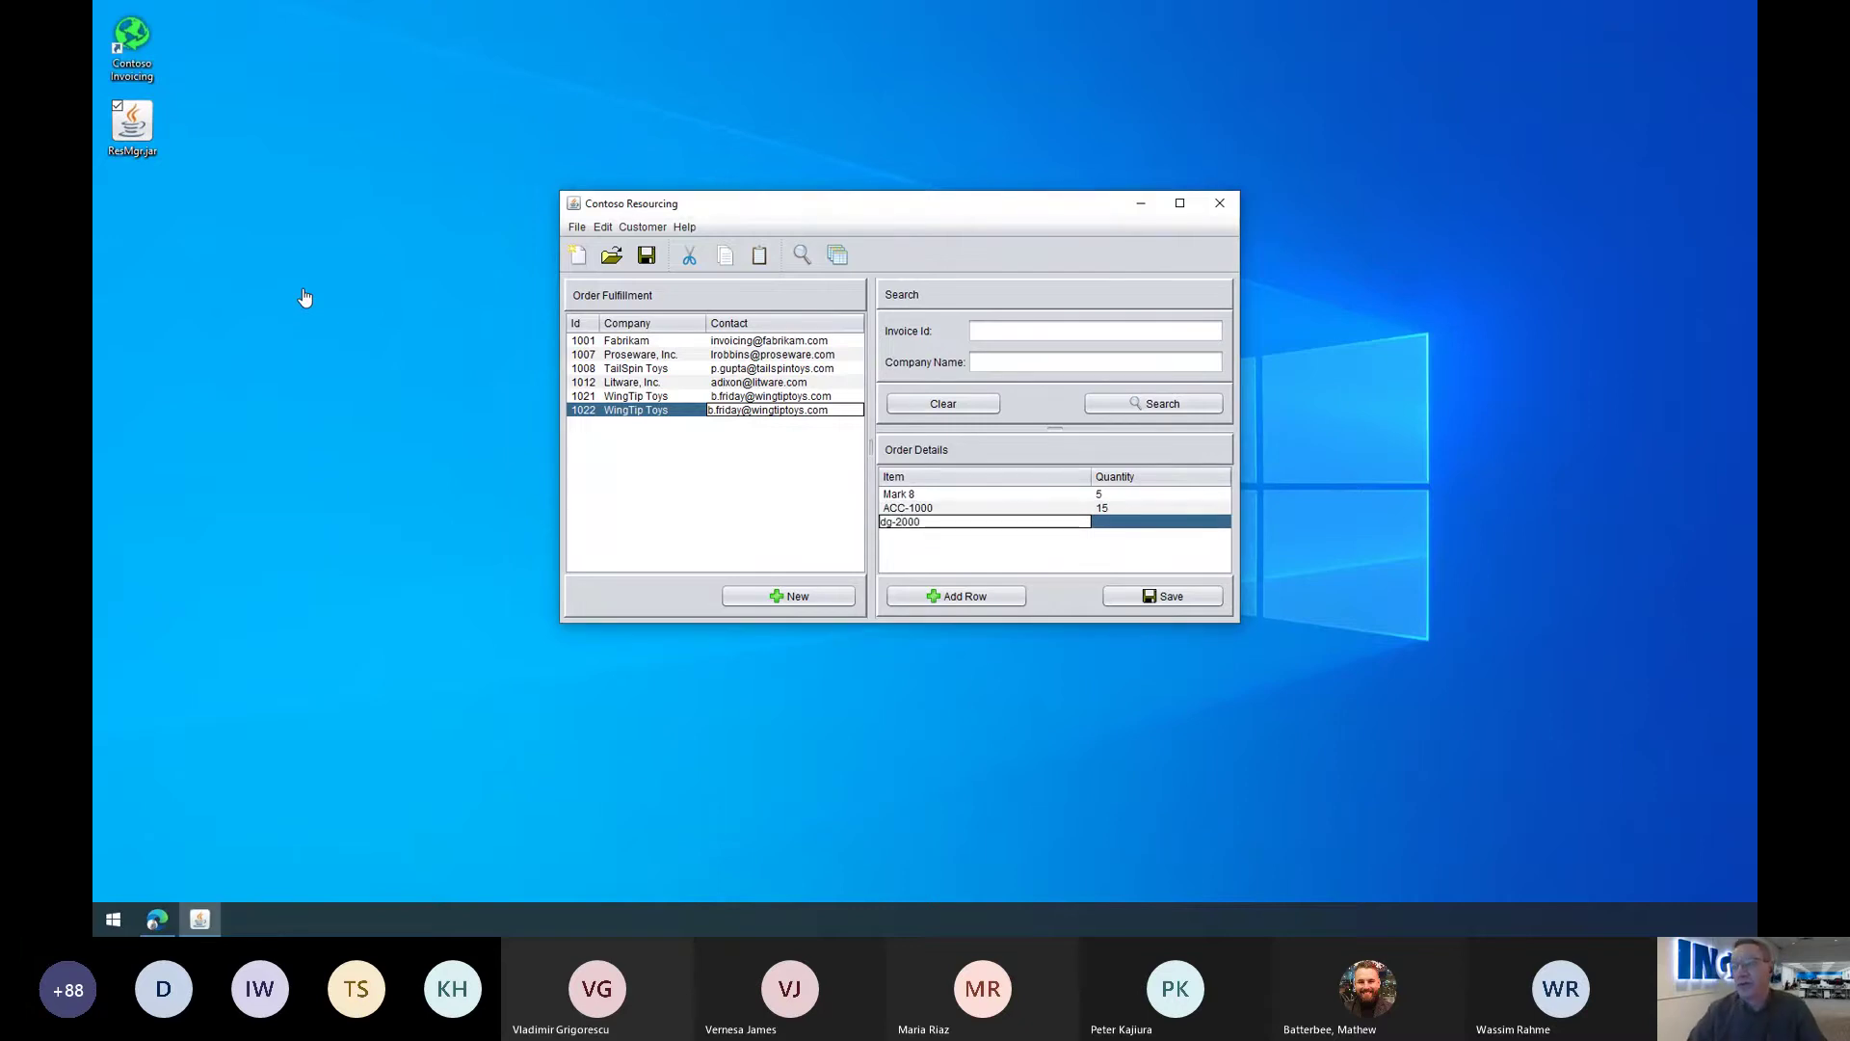
{"action": "key", "text": "Tab"}
{"action": "type", "text": "3"}
Step: Add NC460-60 (20) and X1050 rows, then save the order
{"action": "key", "text": "alt+a"}
{"action": "type", "text": "NC460-60"}
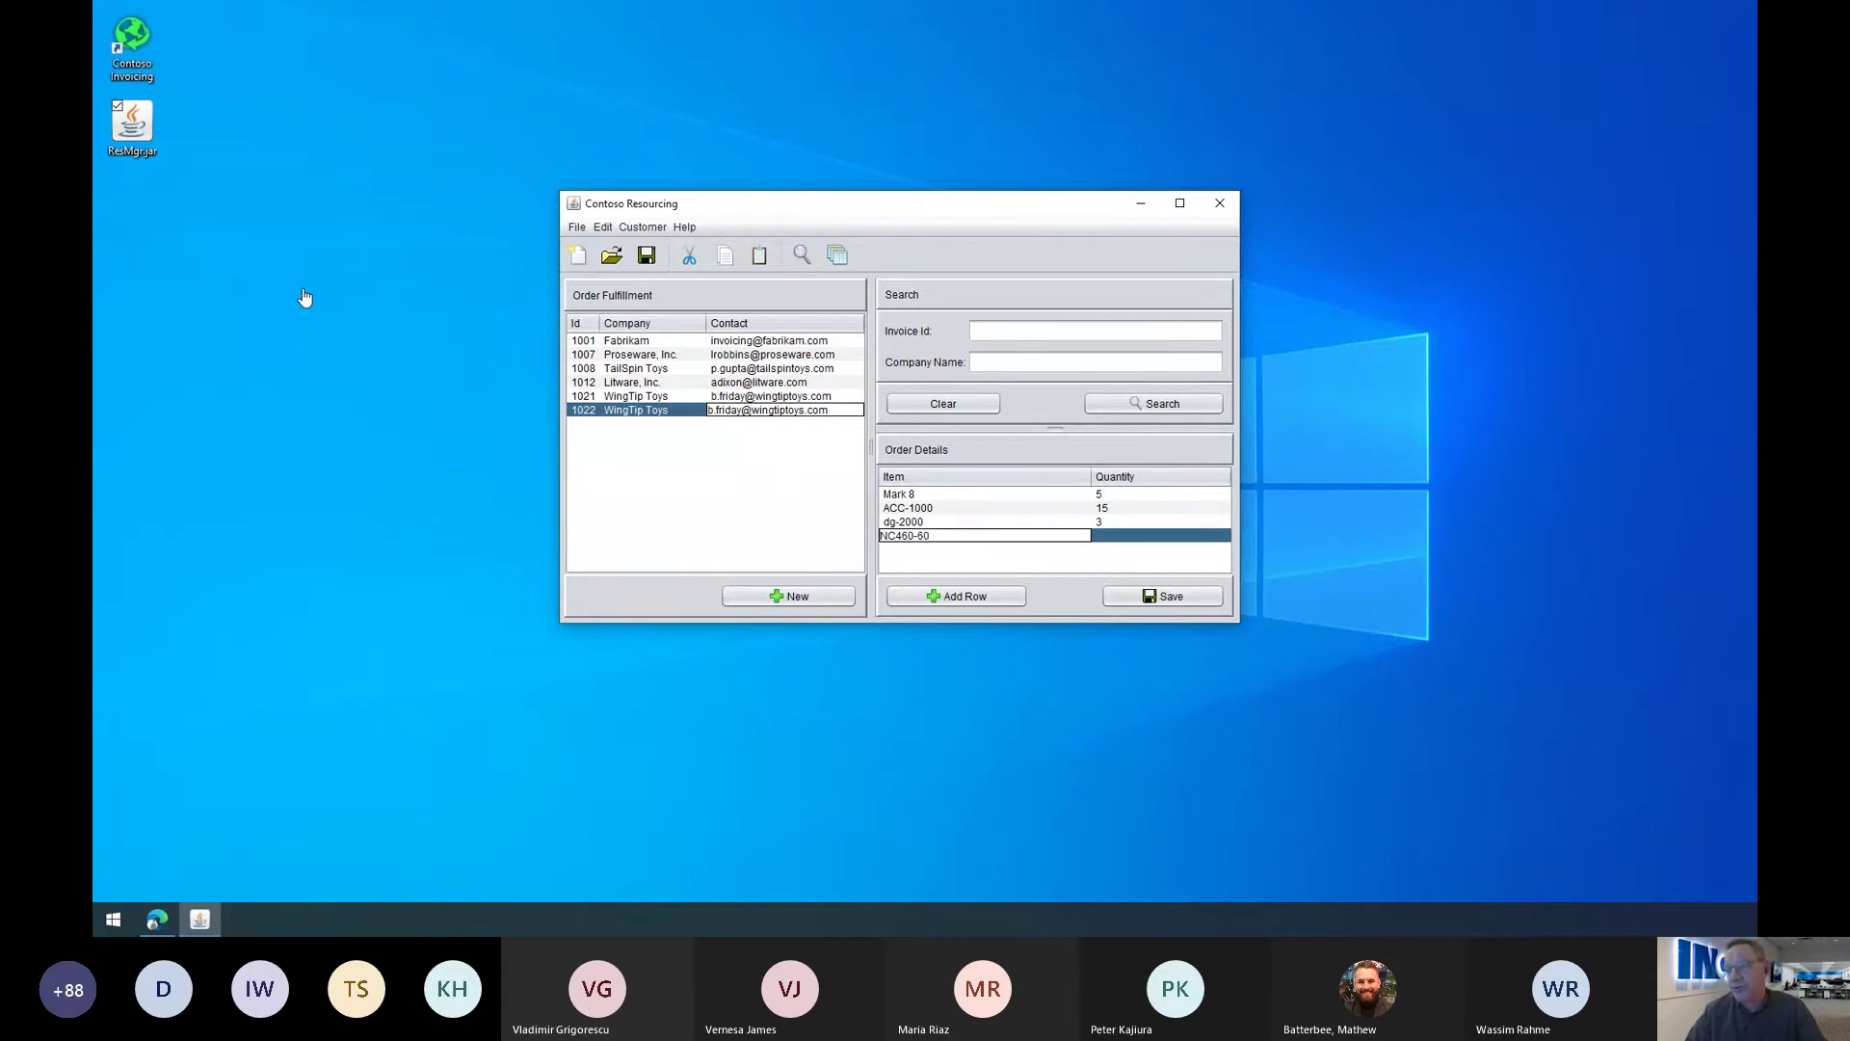
{"action": "key", "text": "Tab"}
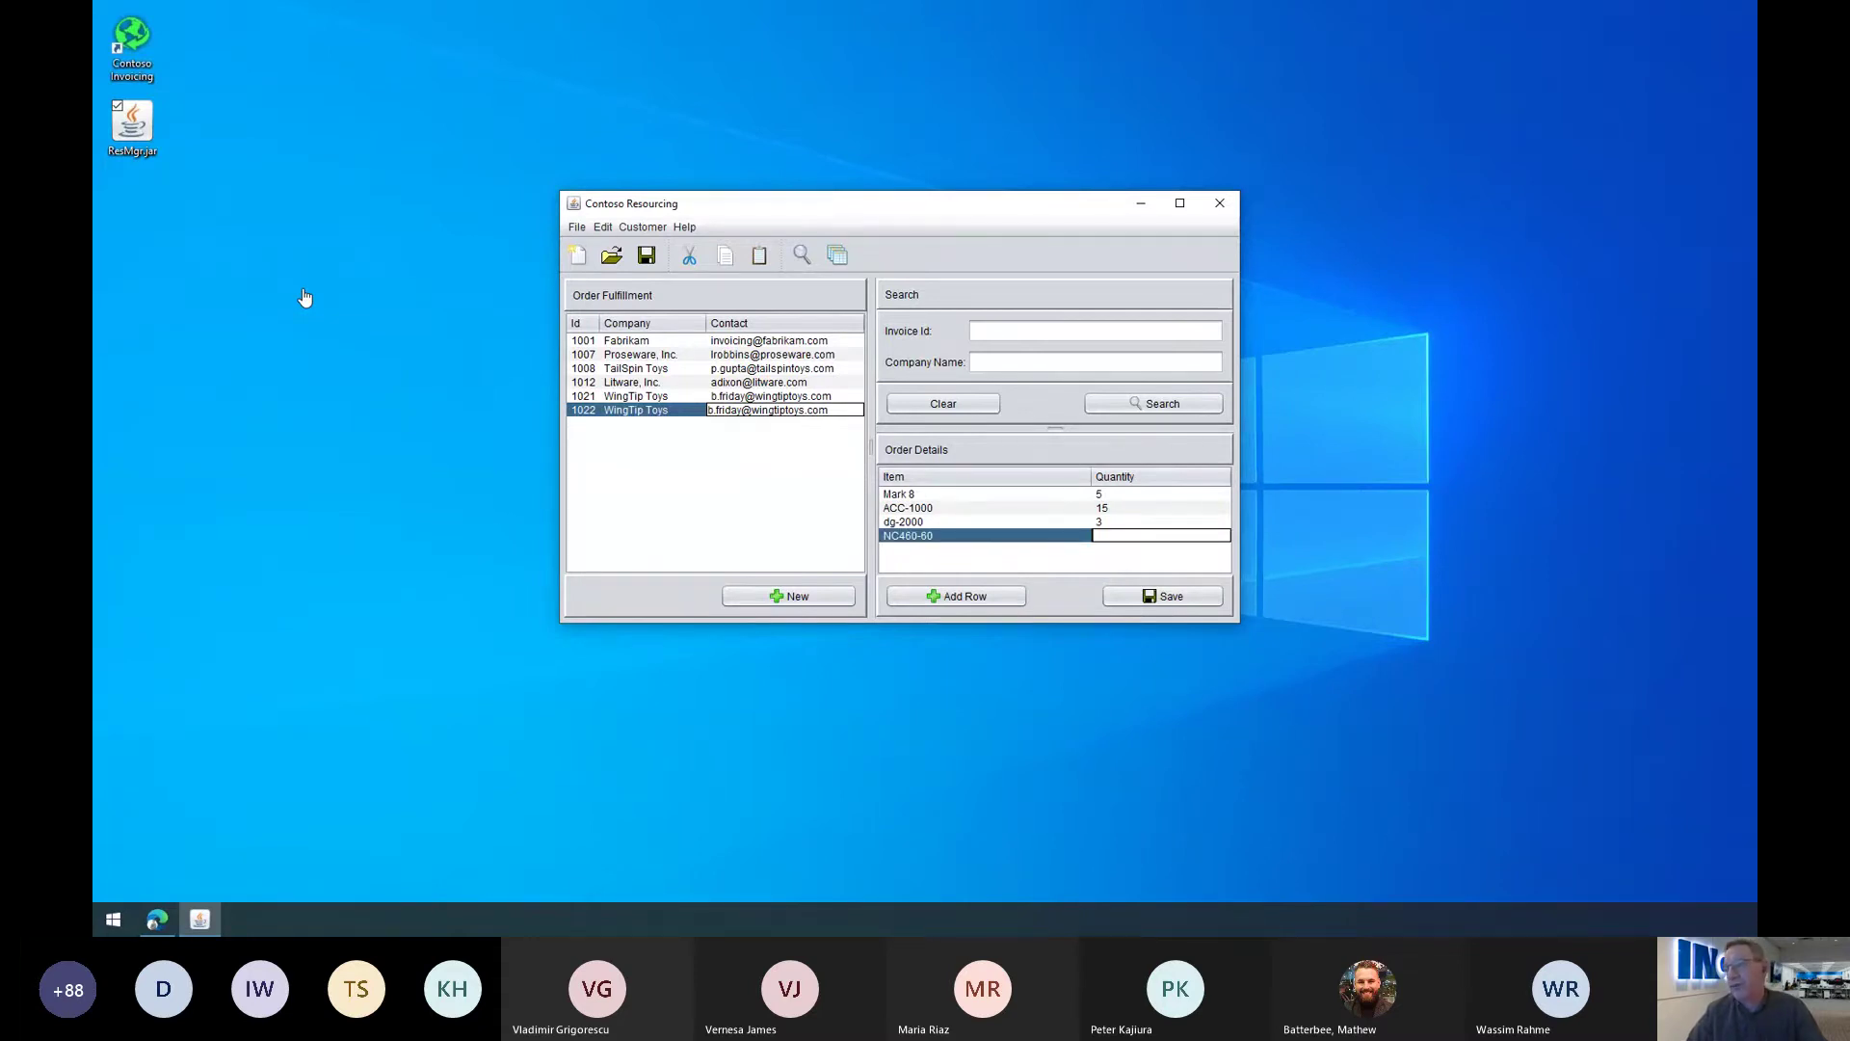
{"action": "type", "text": "20"}
{"action": "key", "text": "alt+a"}
{"action": "type", "text": "X1050"}
{"action": "key", "text": "Tab"}
{"action": "key", "text": "alt+s"}
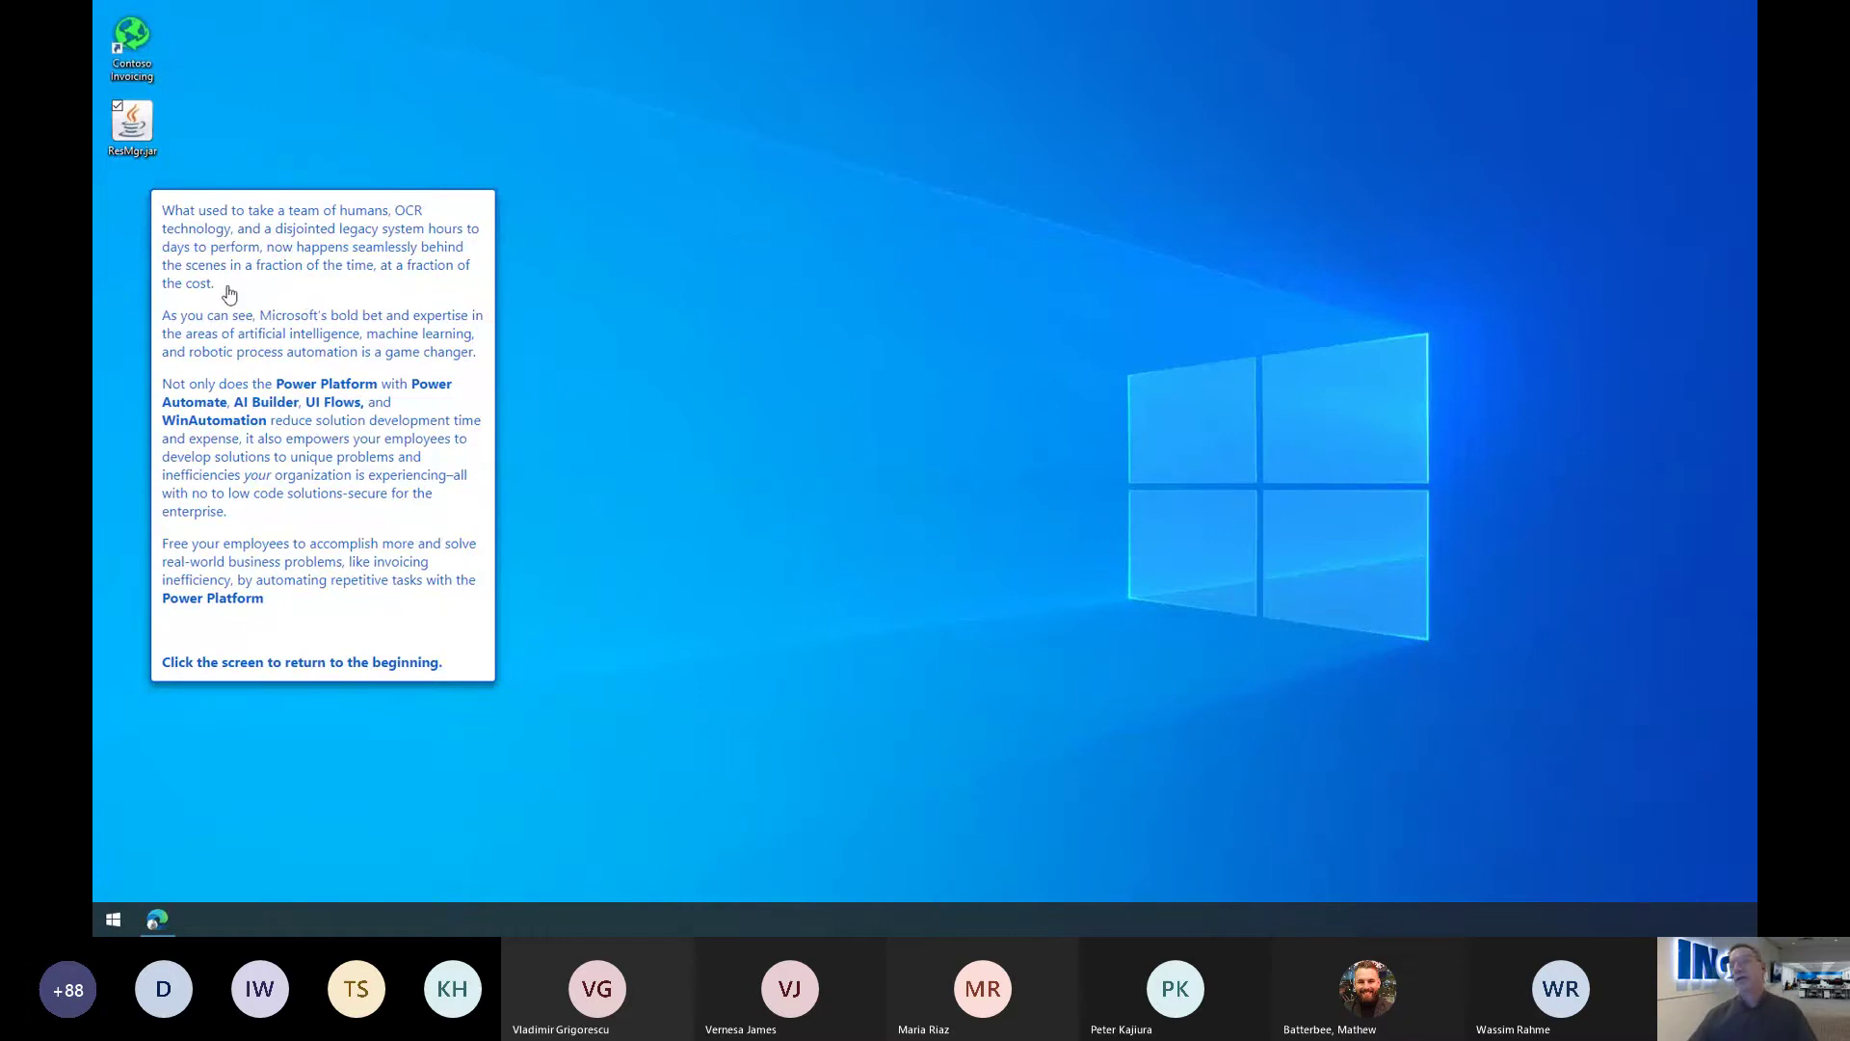
Step: Dismiss the demo's closing callout so PowerPoint shows slide 3, 'Power Platform momentum'
{"action": "left_click", "coordinate": [701, 453]}
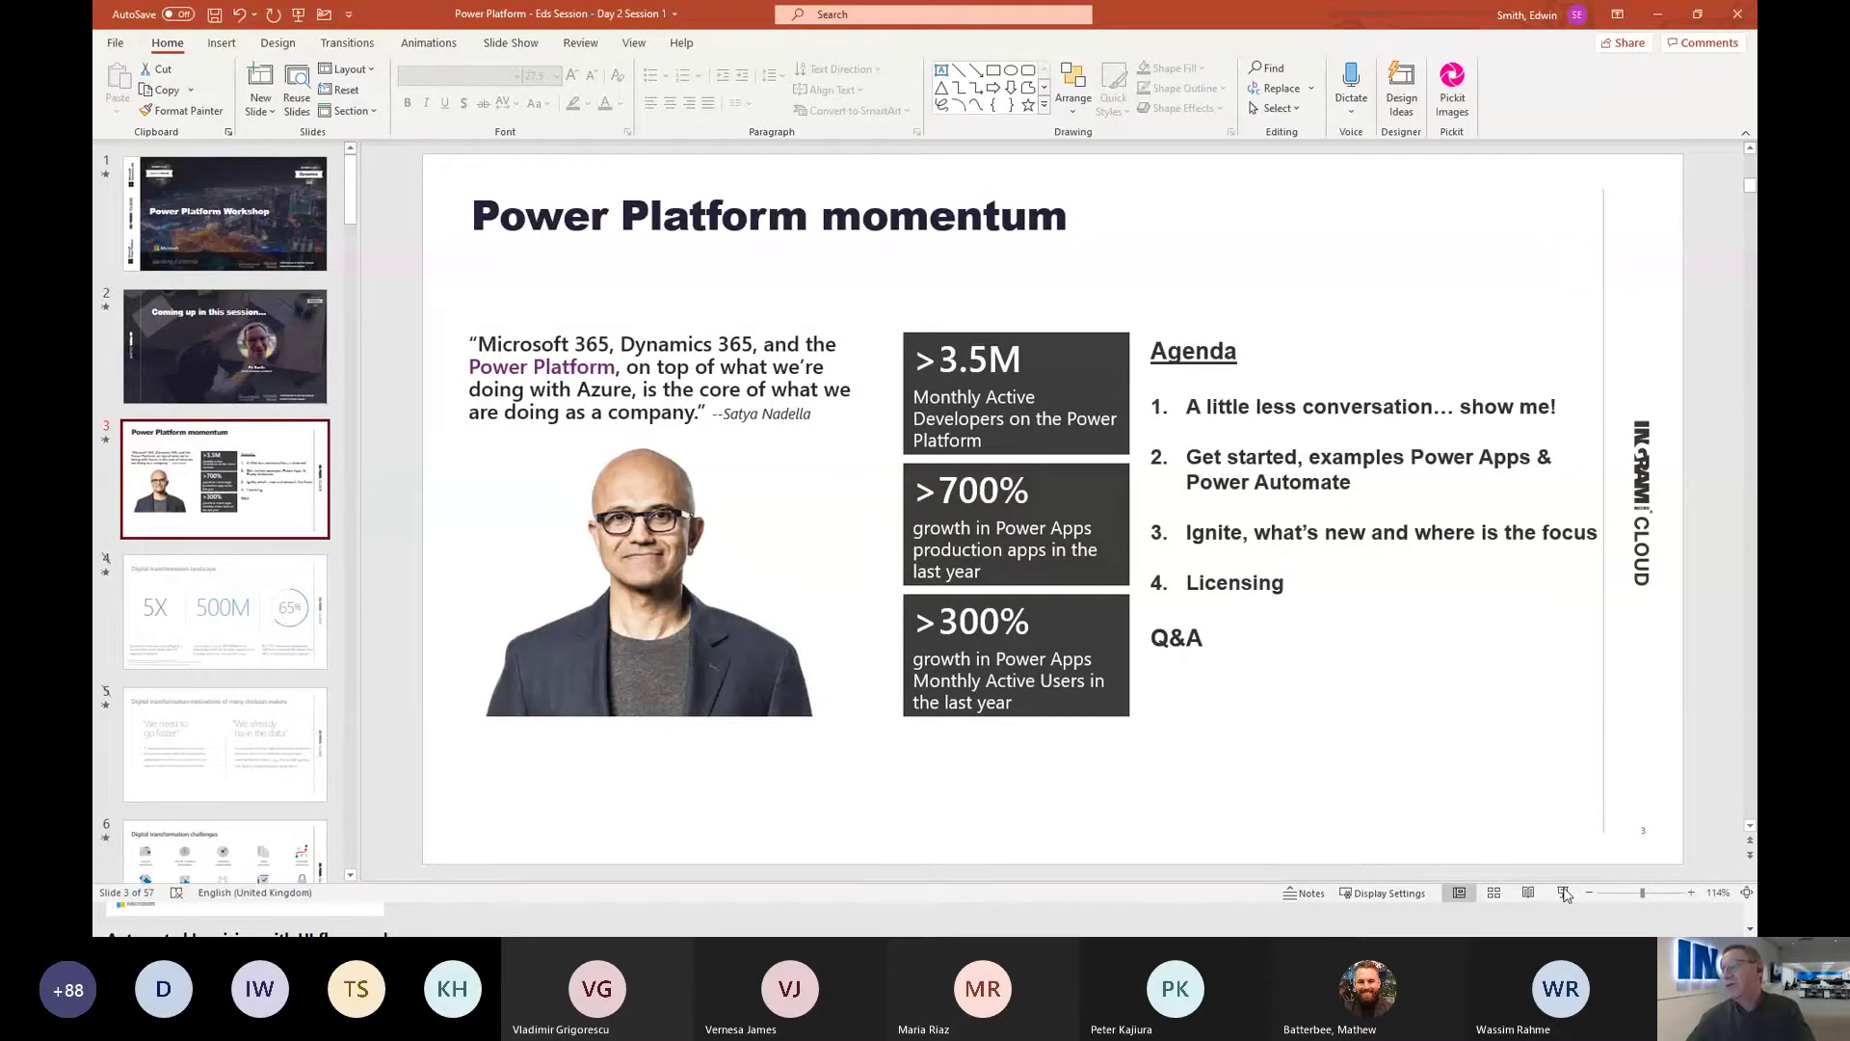
Step: Start the slide show from slide 3 and reveal its Agenda heading
{"action": "left_click", "coordinate": [1562, 893]}
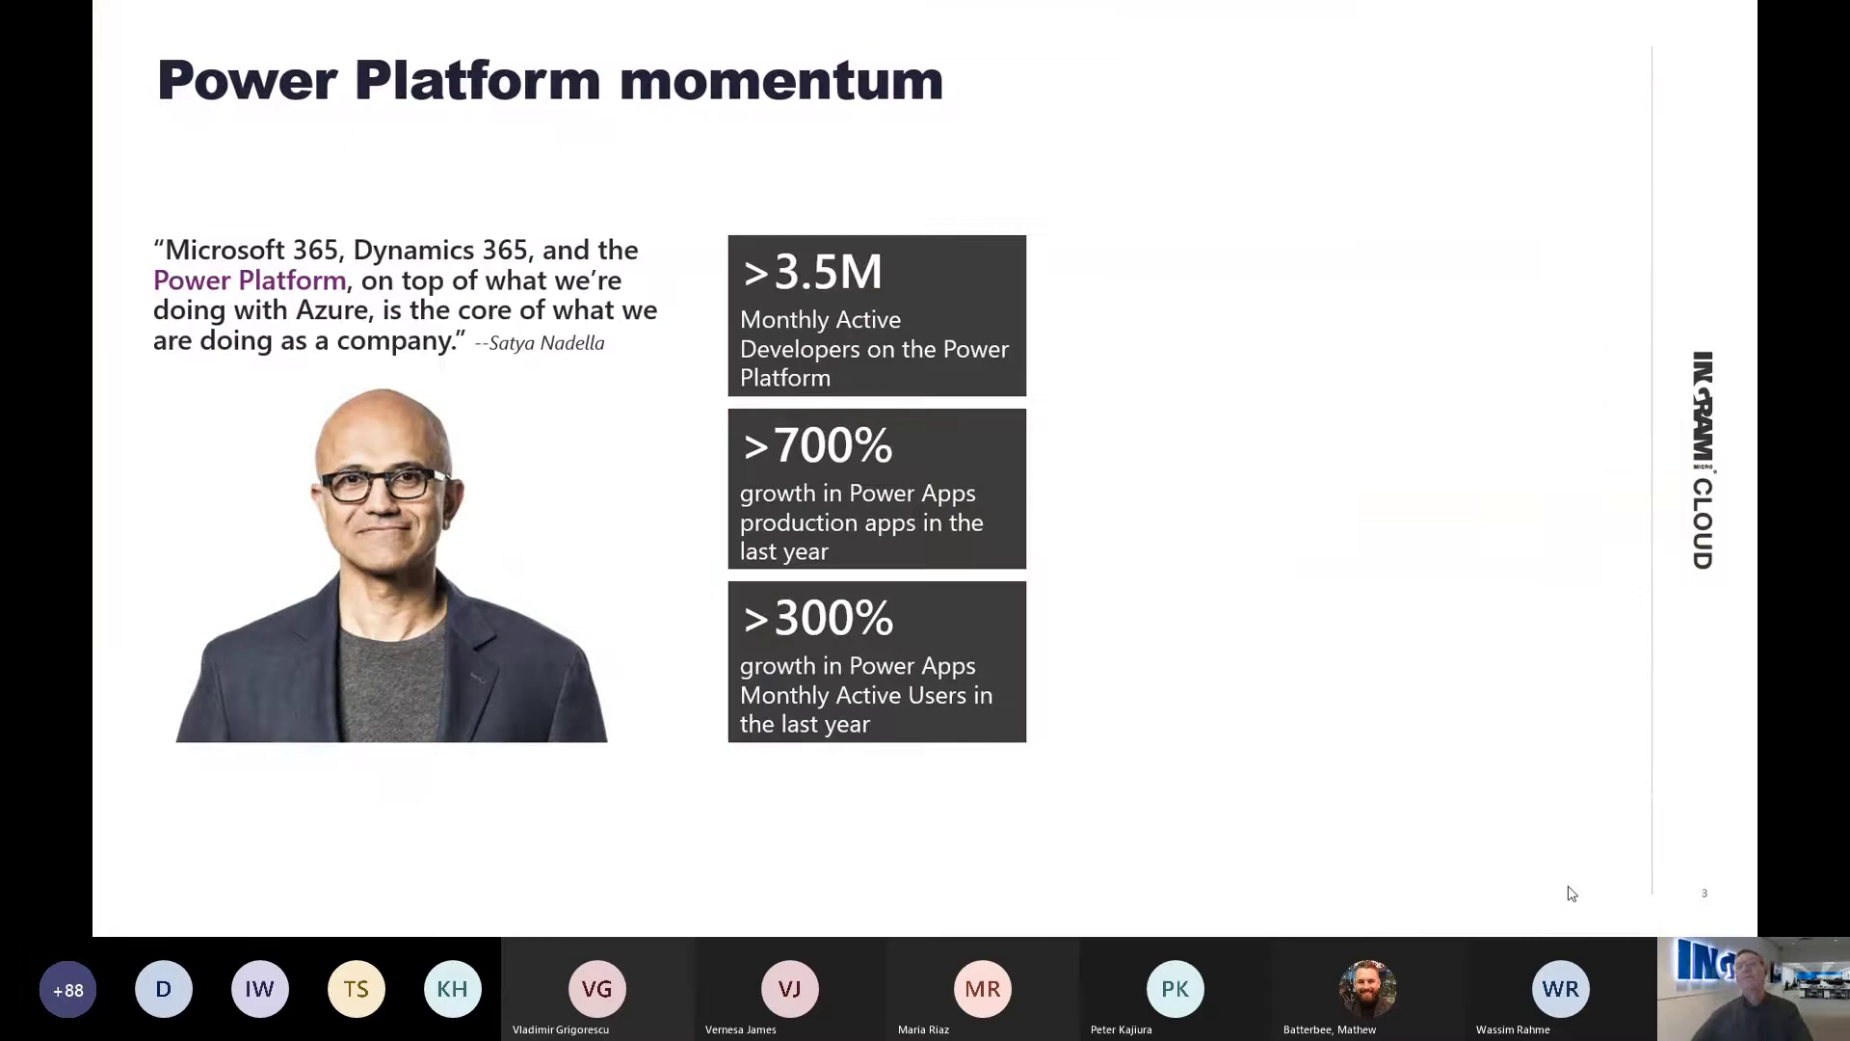
{"action": "key", "text": "Right"}
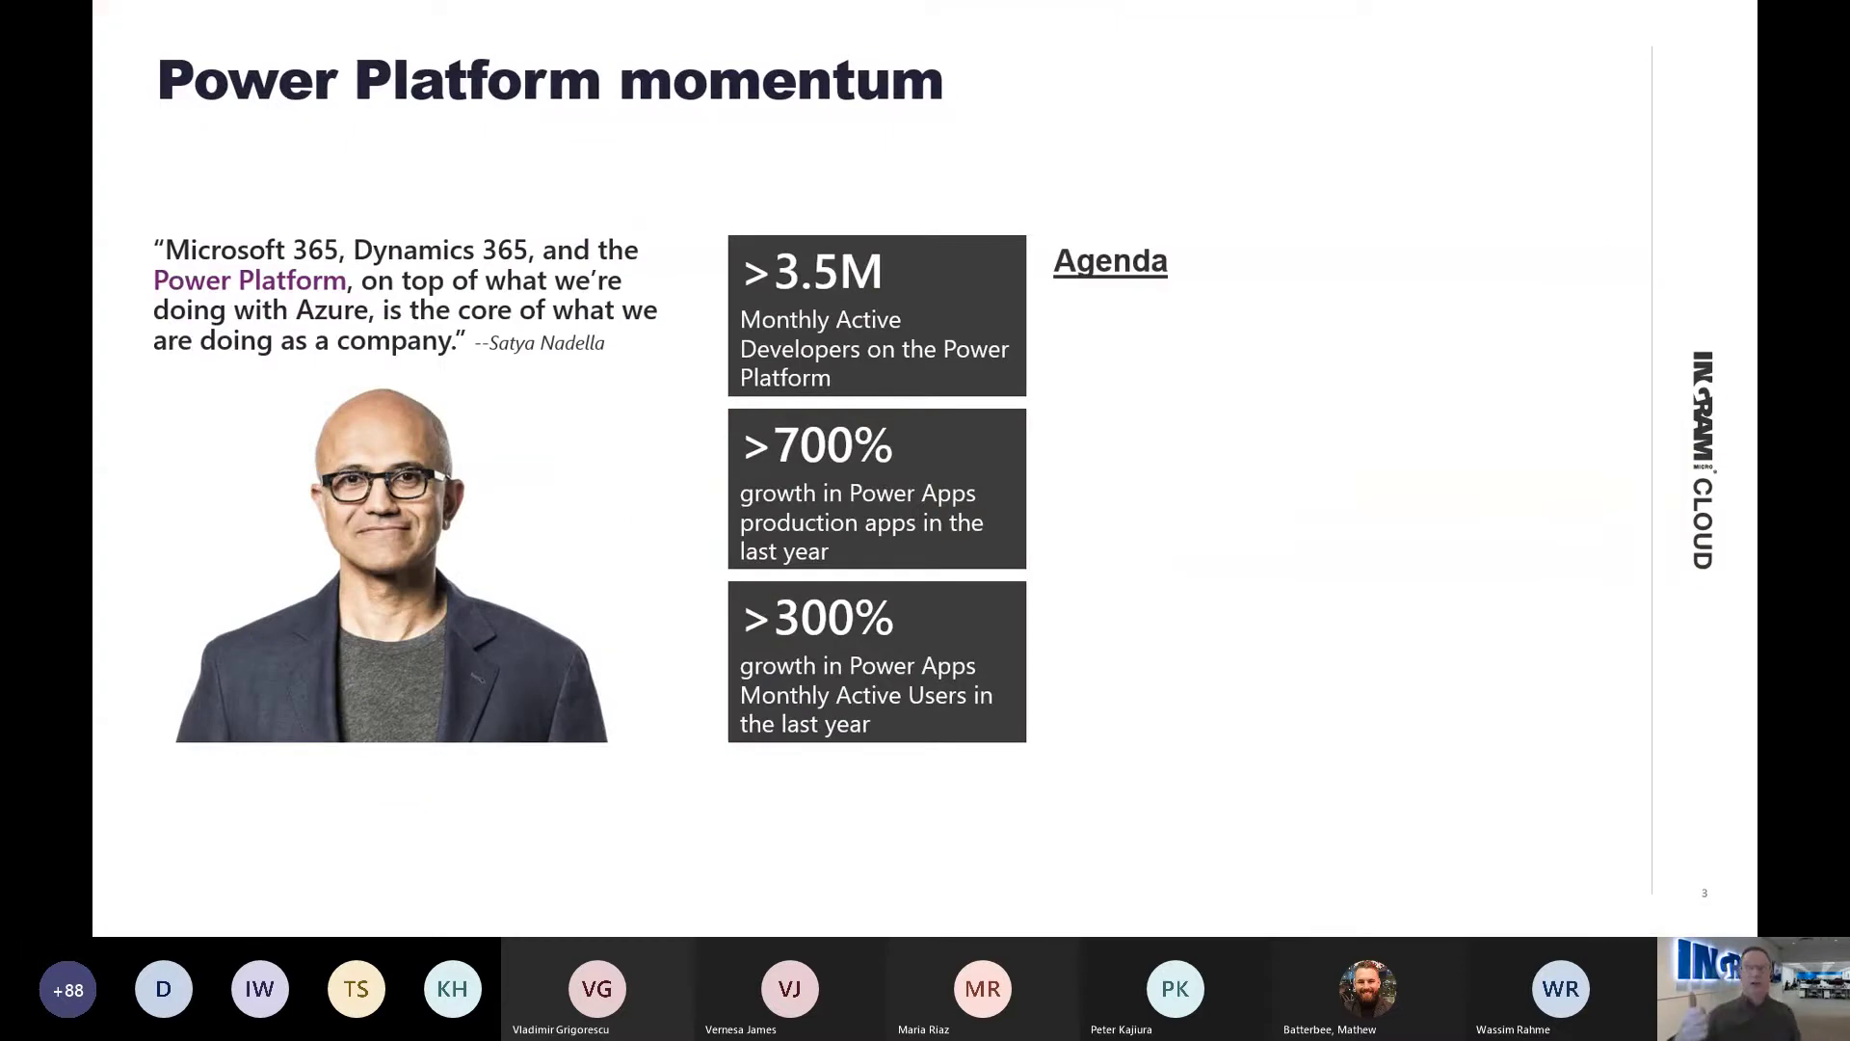
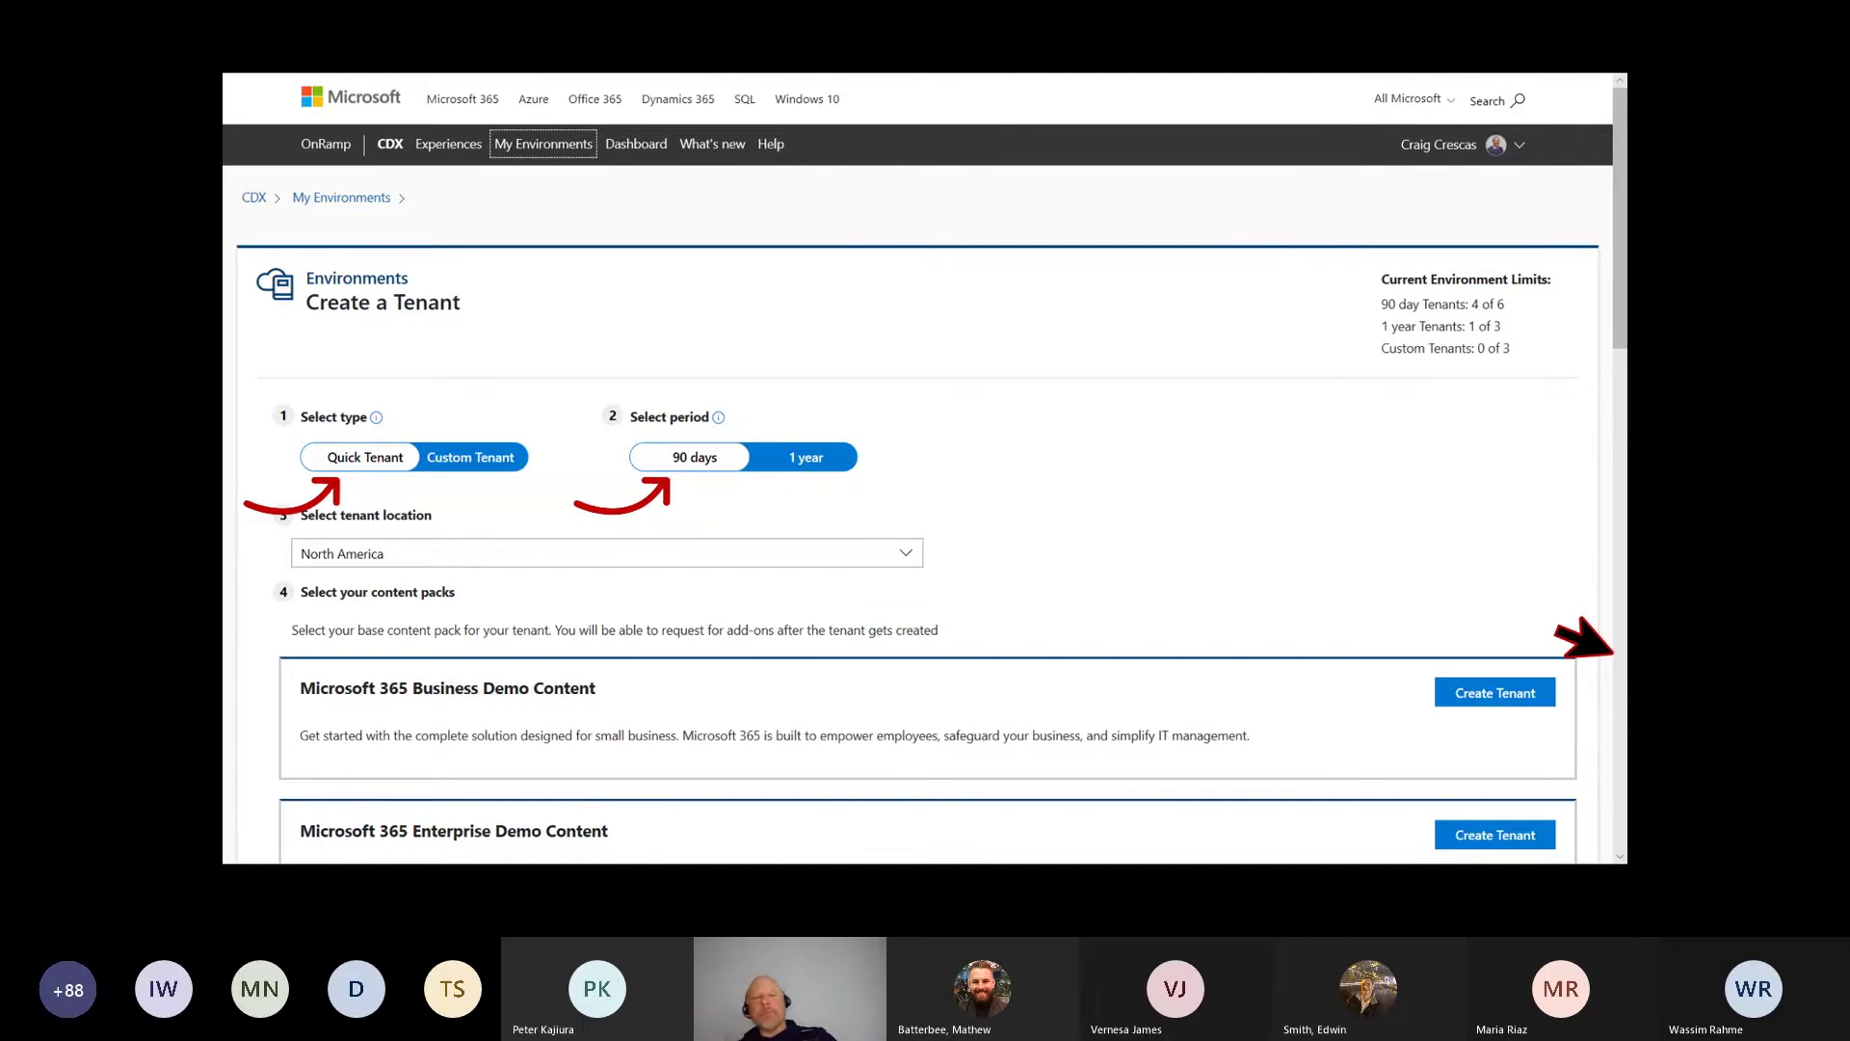
Step: Advance to the completed Dynamics 365 New tenant page for North America with its 90-day period
{"action": "key", "text": "Right"}
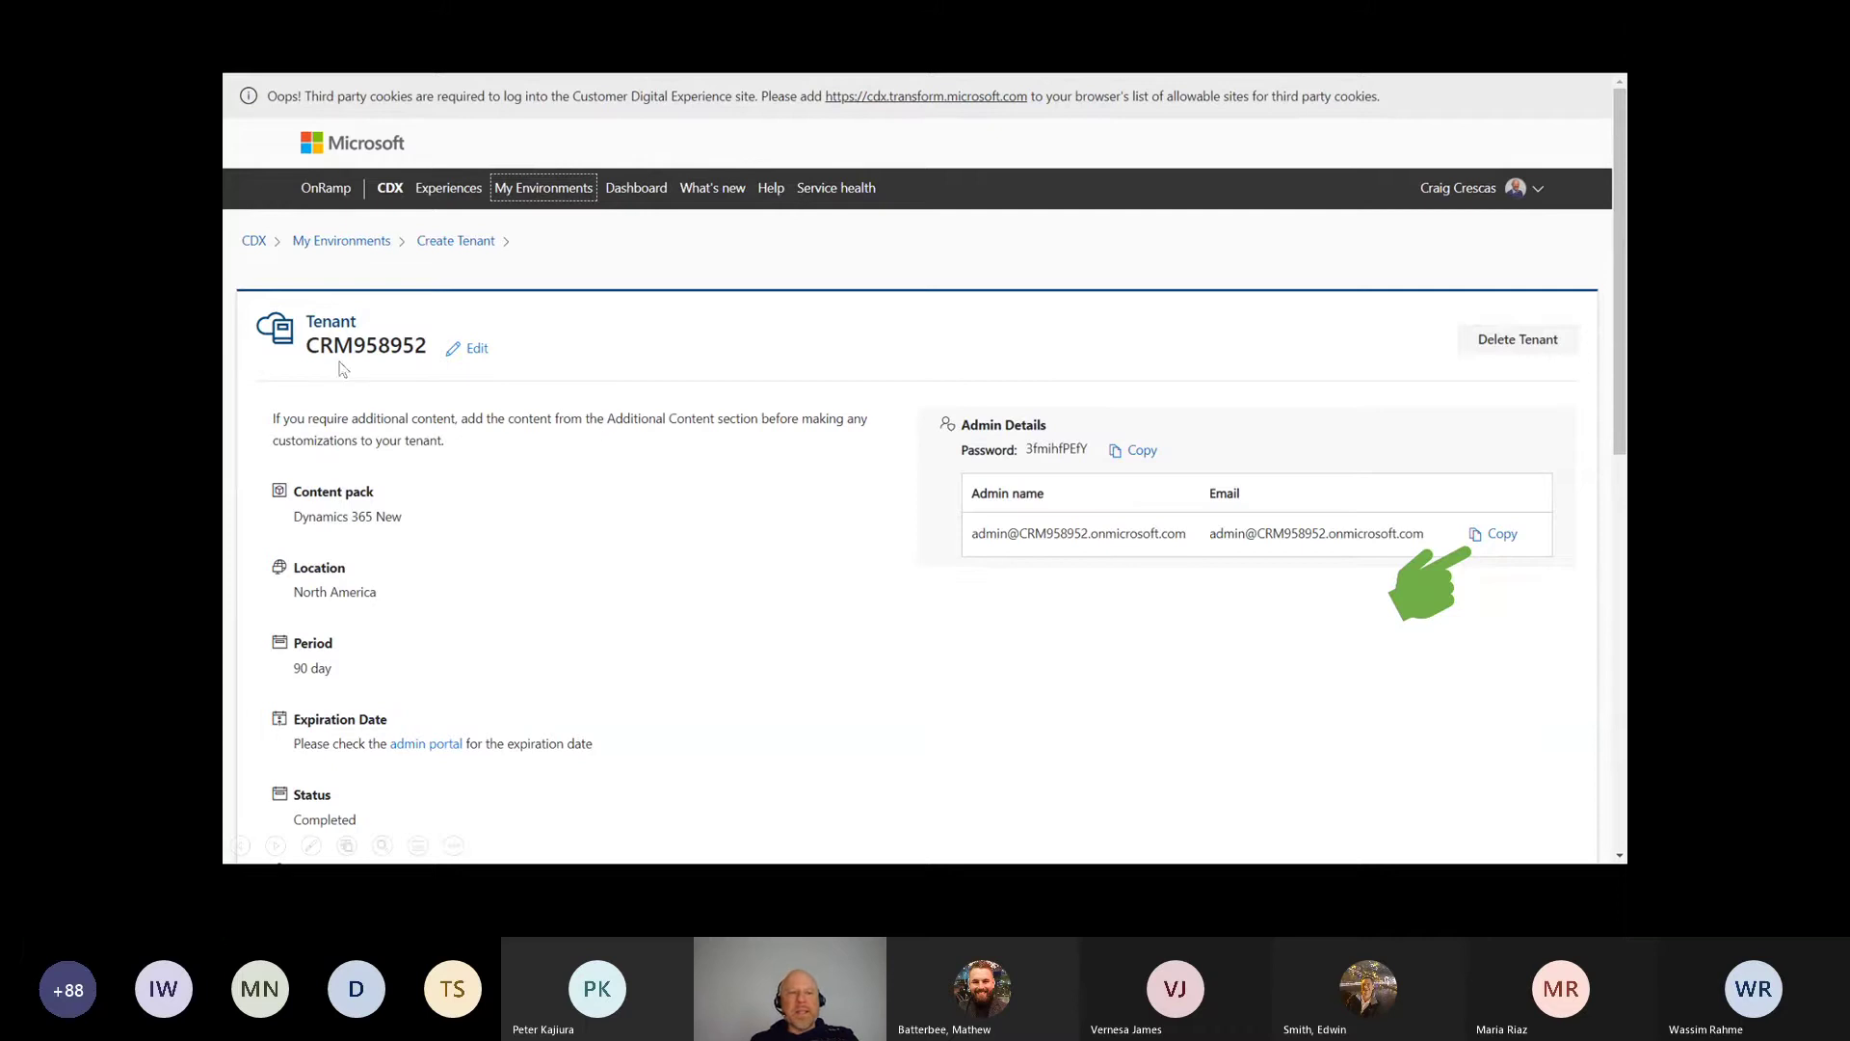
Step: Copy the tenant admin email and password into Notepad, then open an InPrivate Edge window
{"action": "left_click", "coordinate": [1501, 546]}
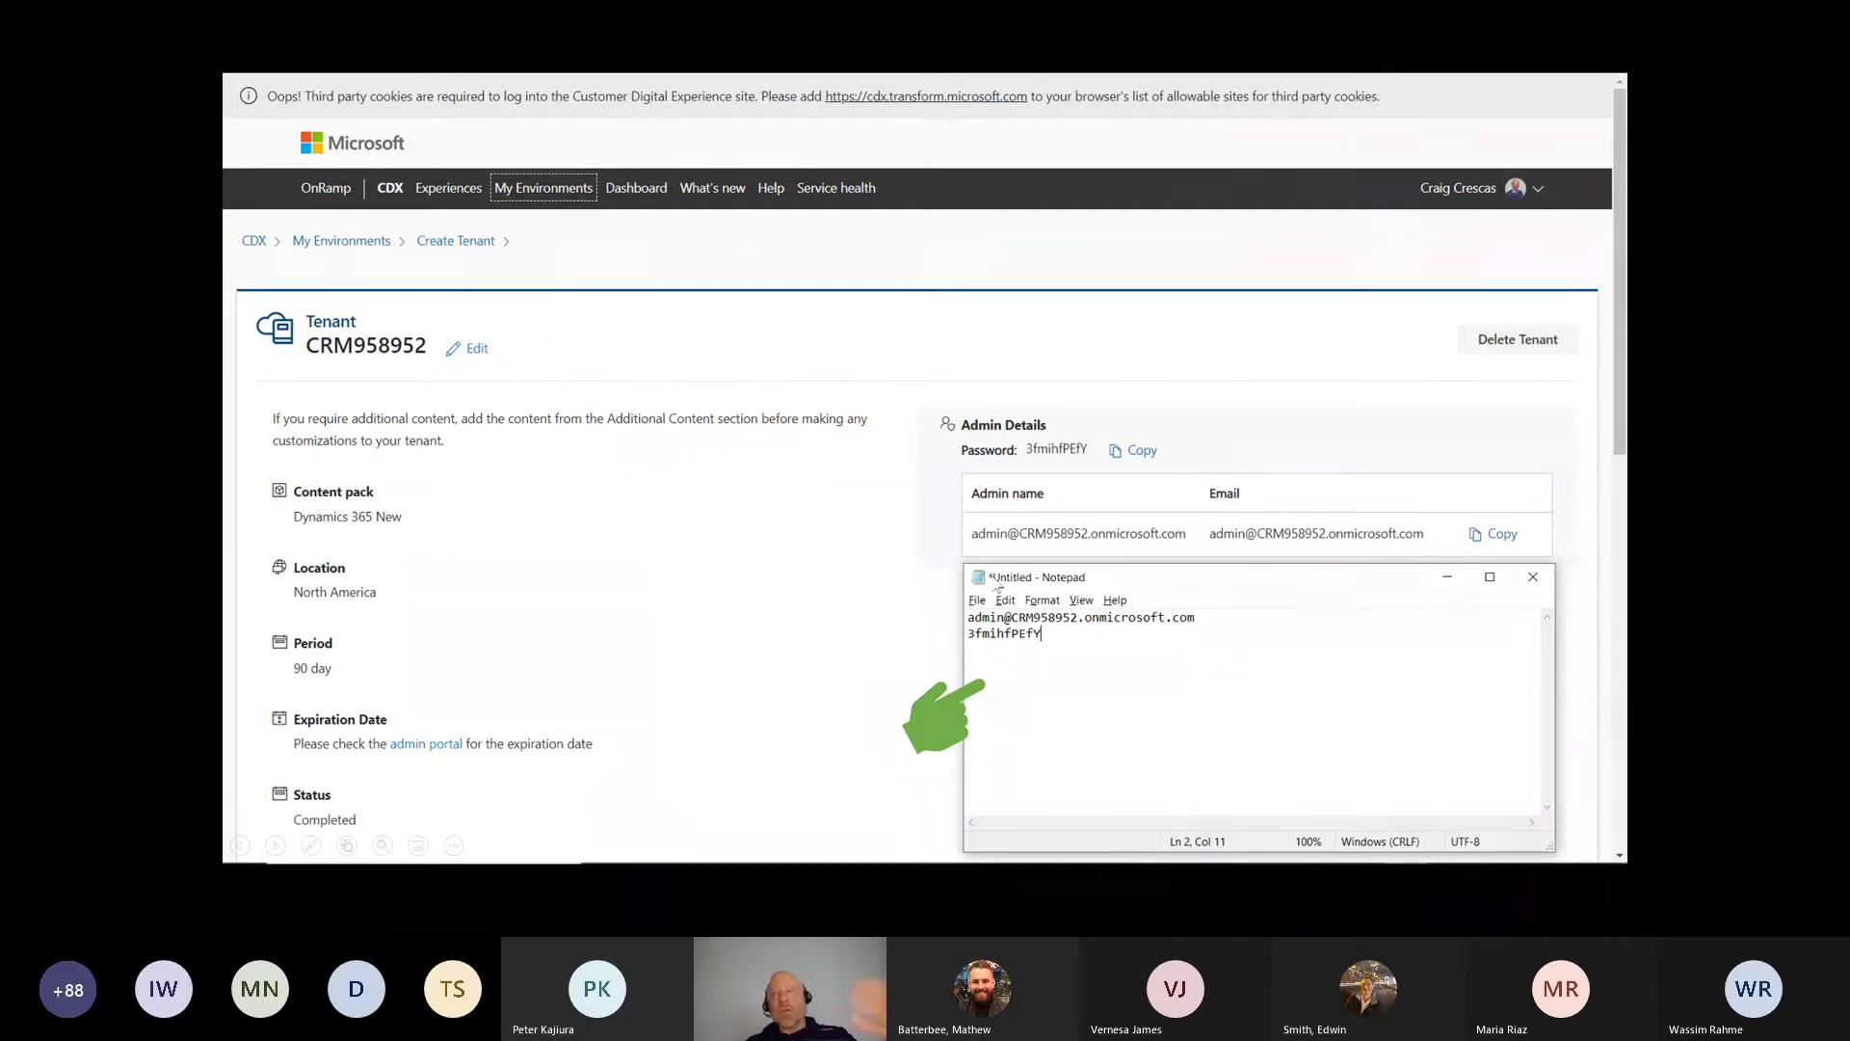
{"action": "left_click", "coordinate": [993, 578]}
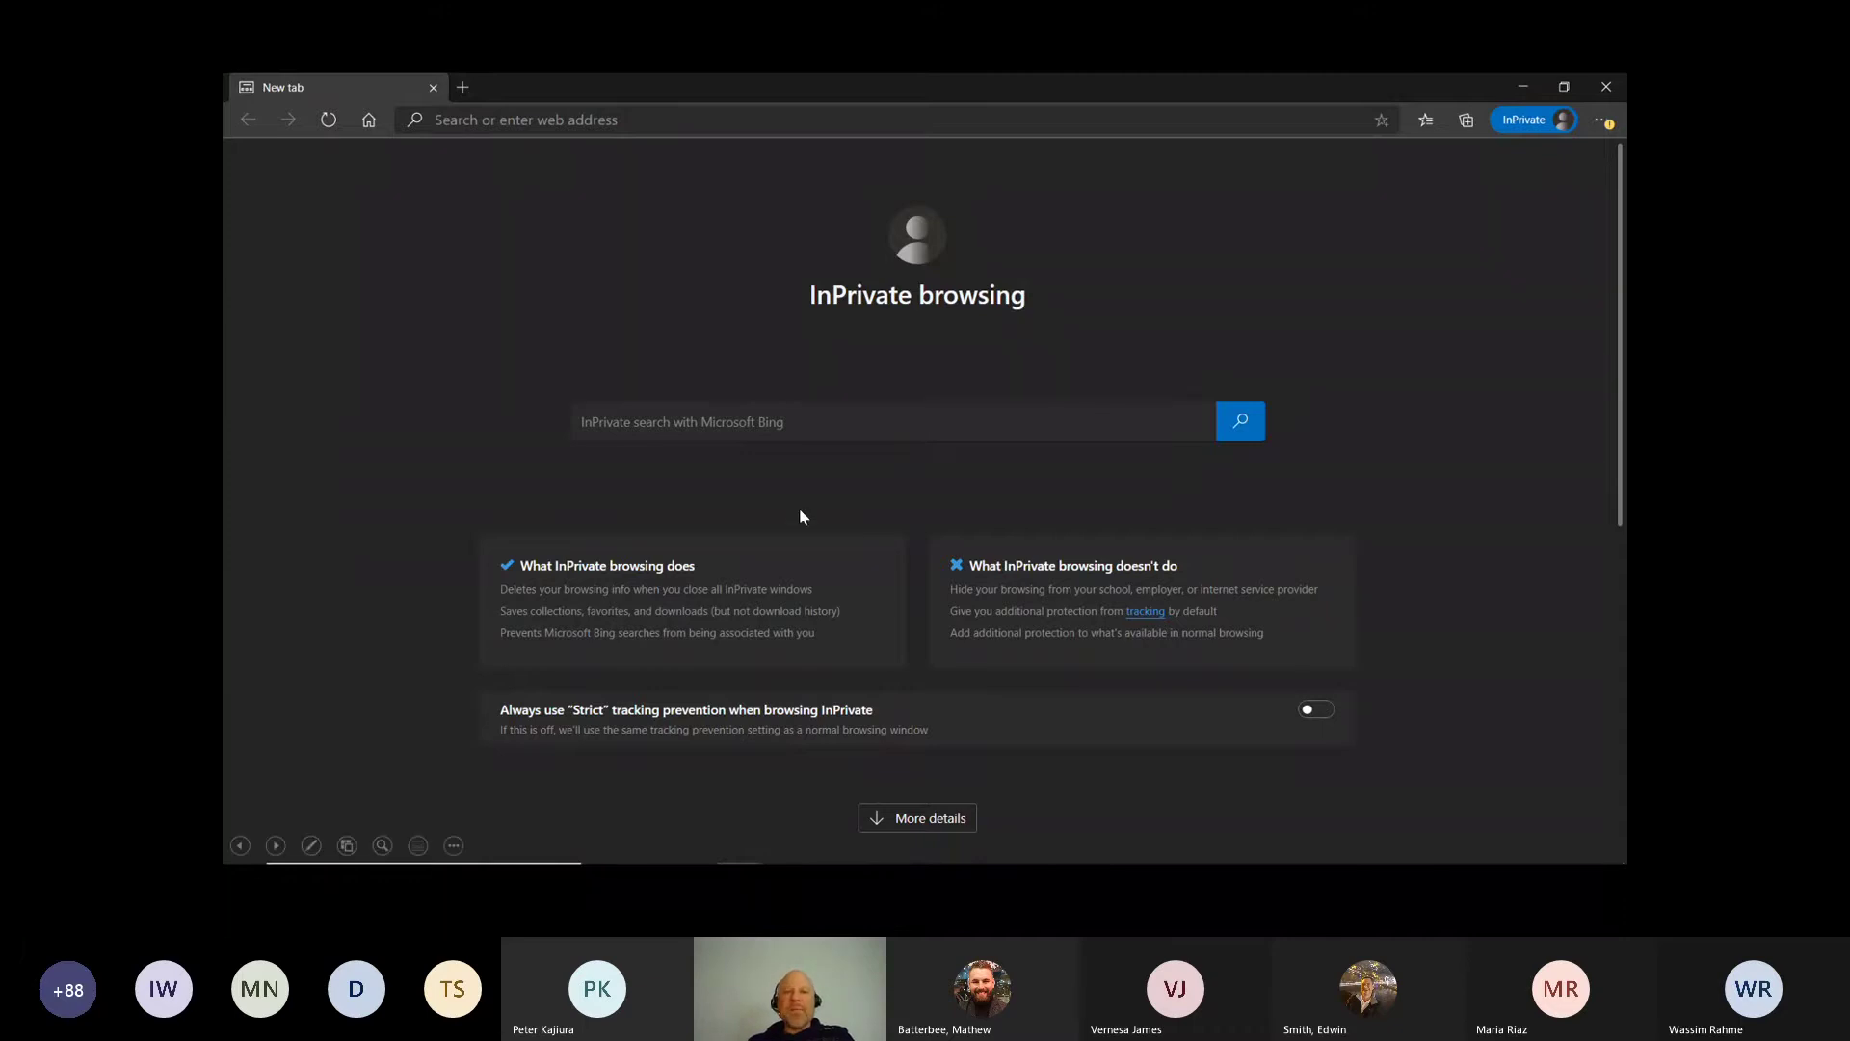
Step: Load trials.dynamics.com in the private browser window
{"action": "left_click", "coordinate": [1501, 160]}
{"action": "left_click", "coordinate": [450, 140]}
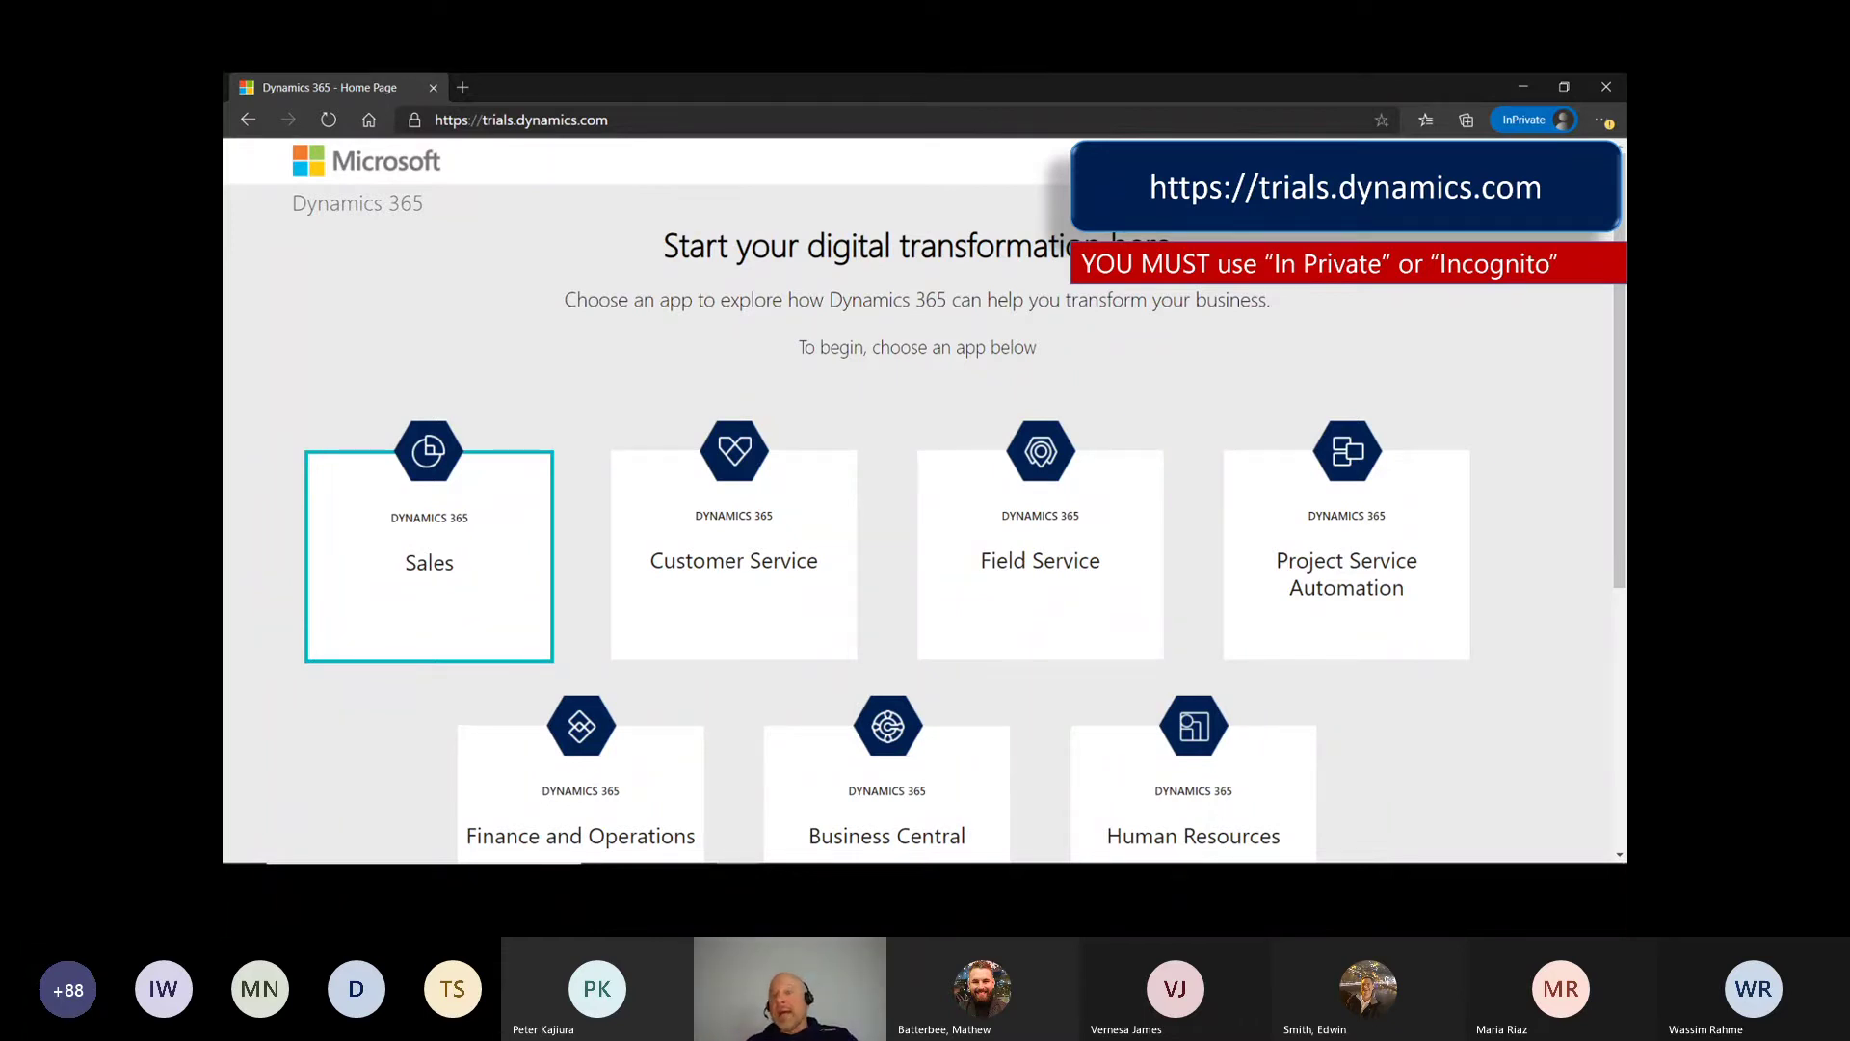
Step: Start a Business Central trial signup with the tenant admin's work email and a phone number
{"action": "left_click", "coordinate": [1621, 269]}
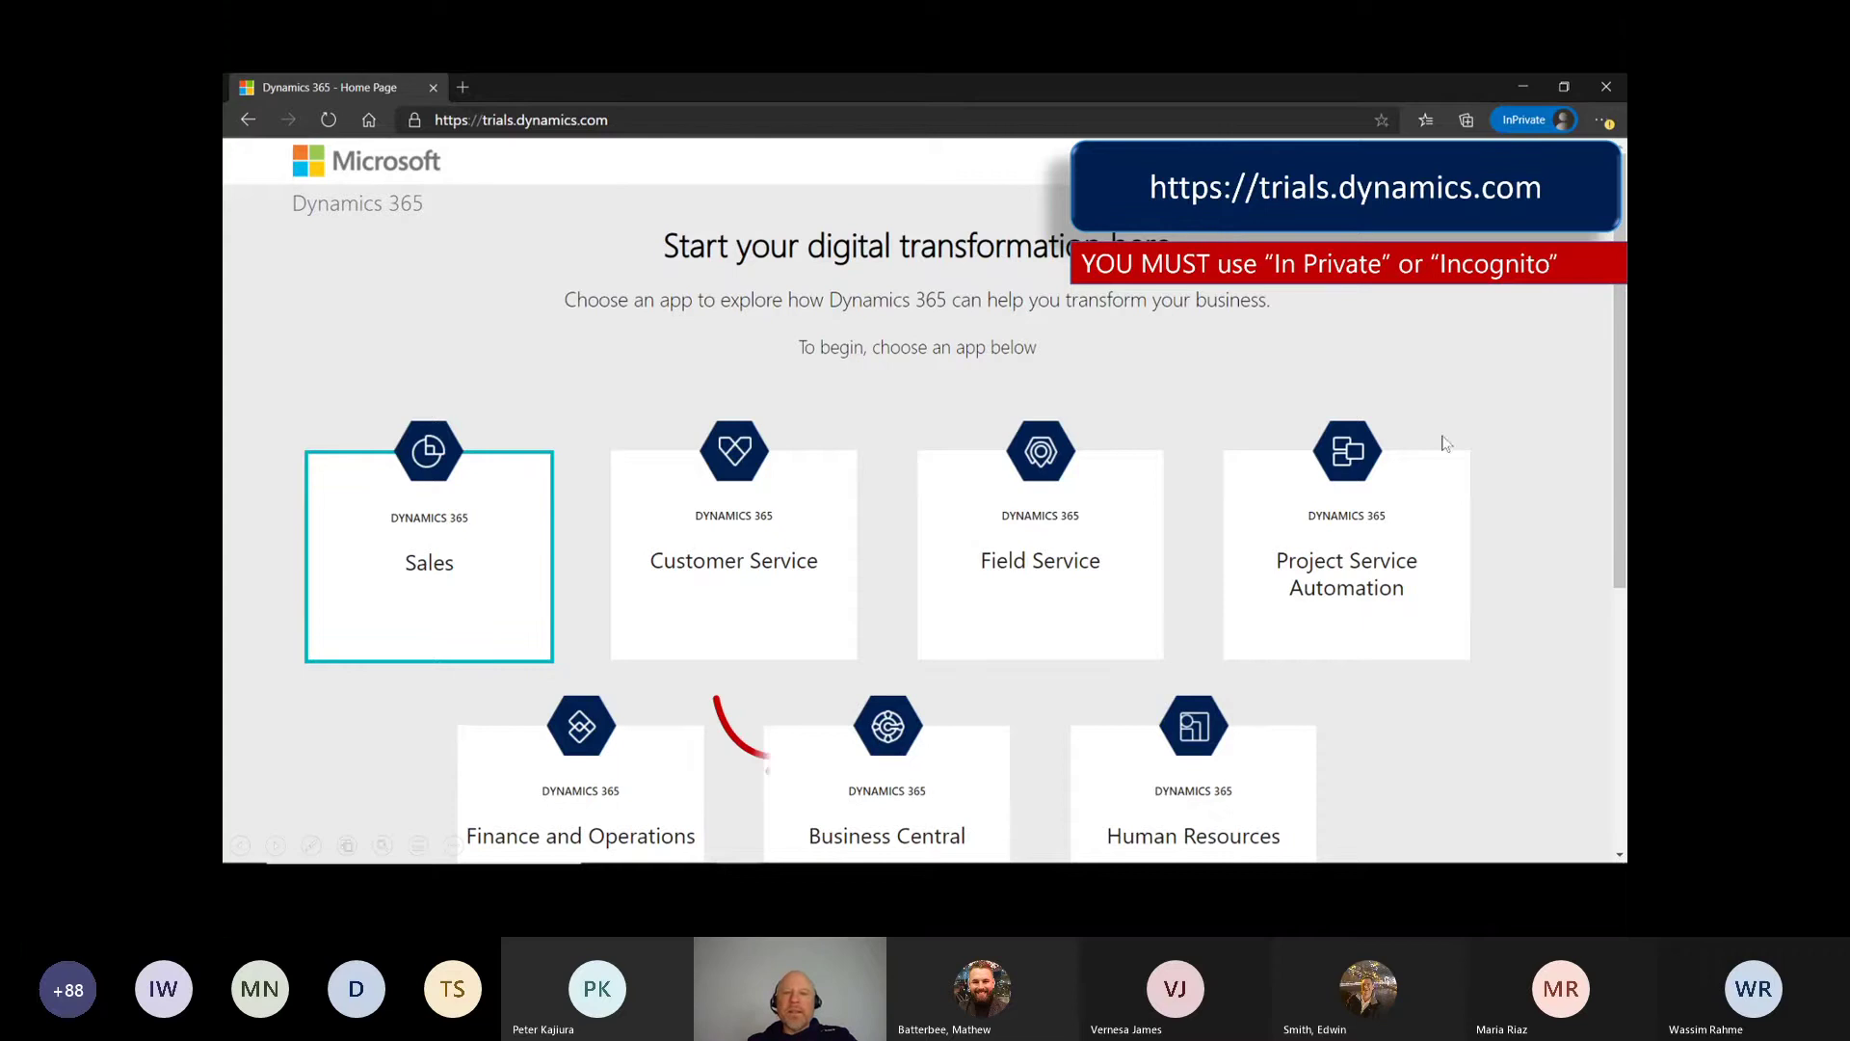
{"action": "left_click", "coordinate": [863, 810]}
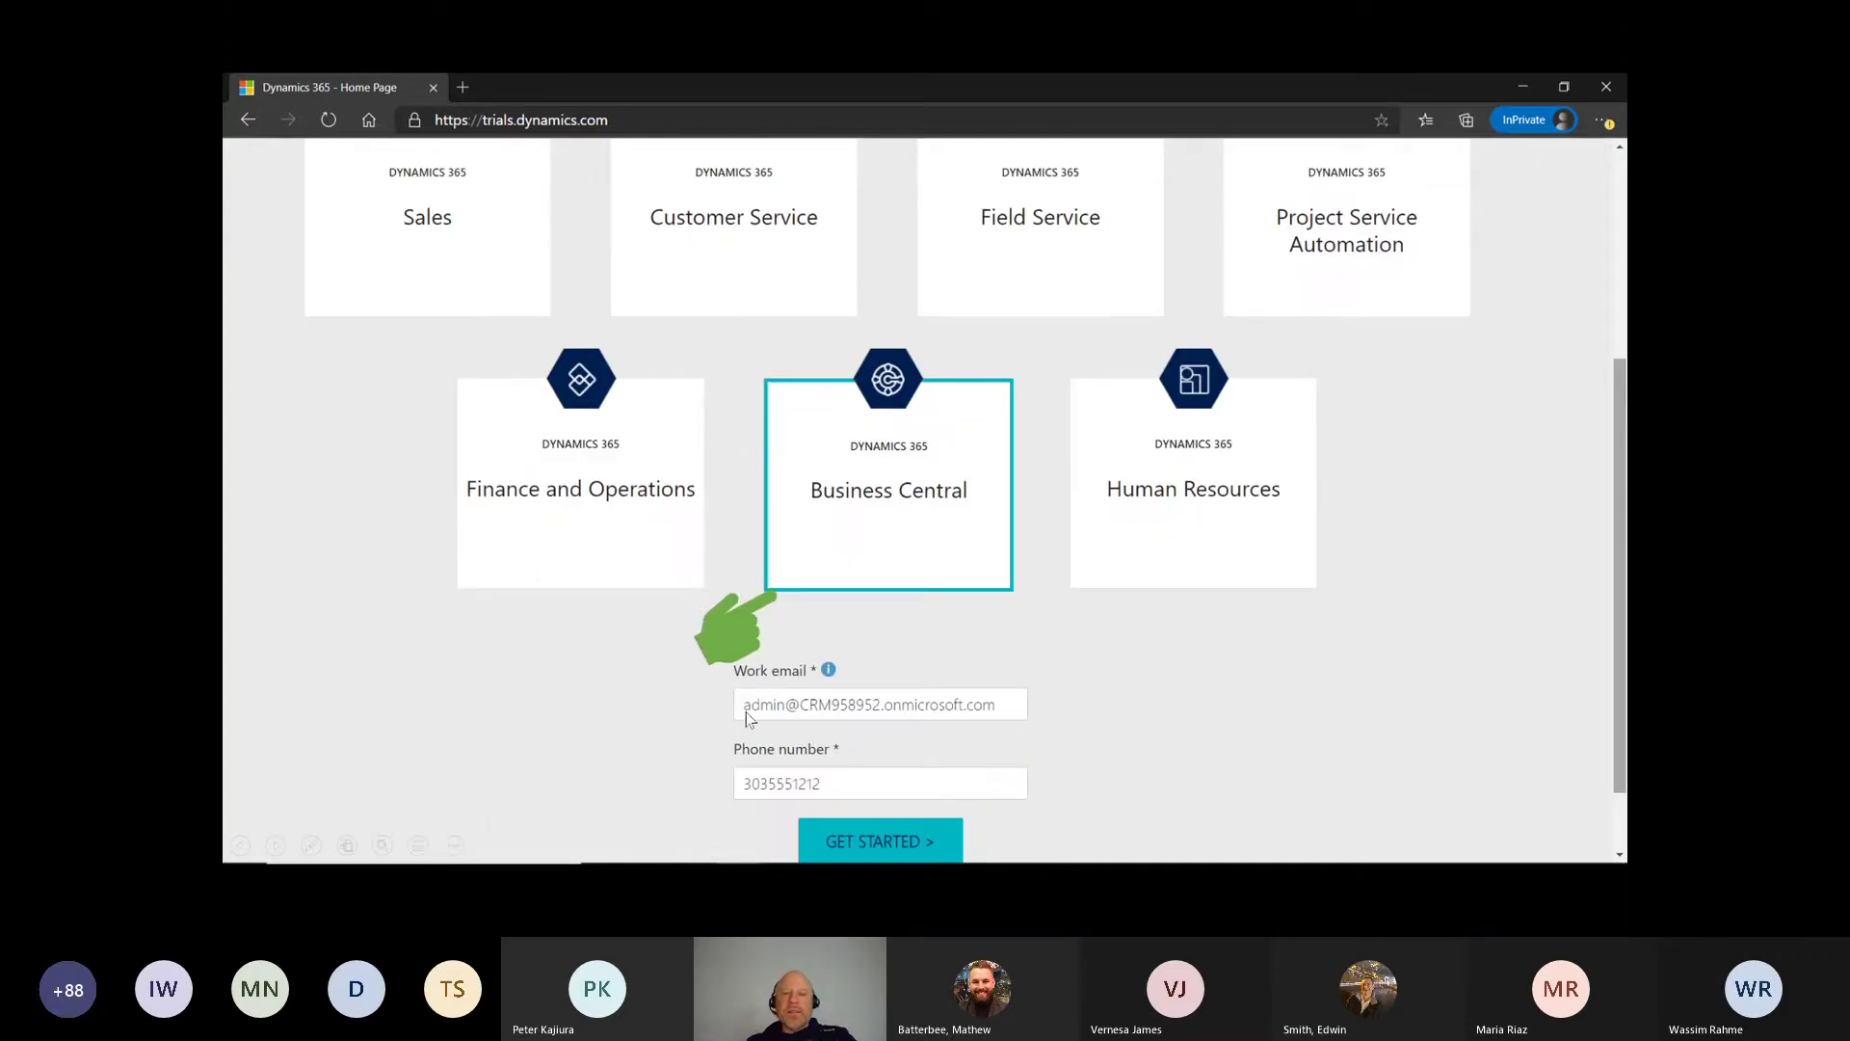
{"action": "left_click", "coordinate": [920, 703]}
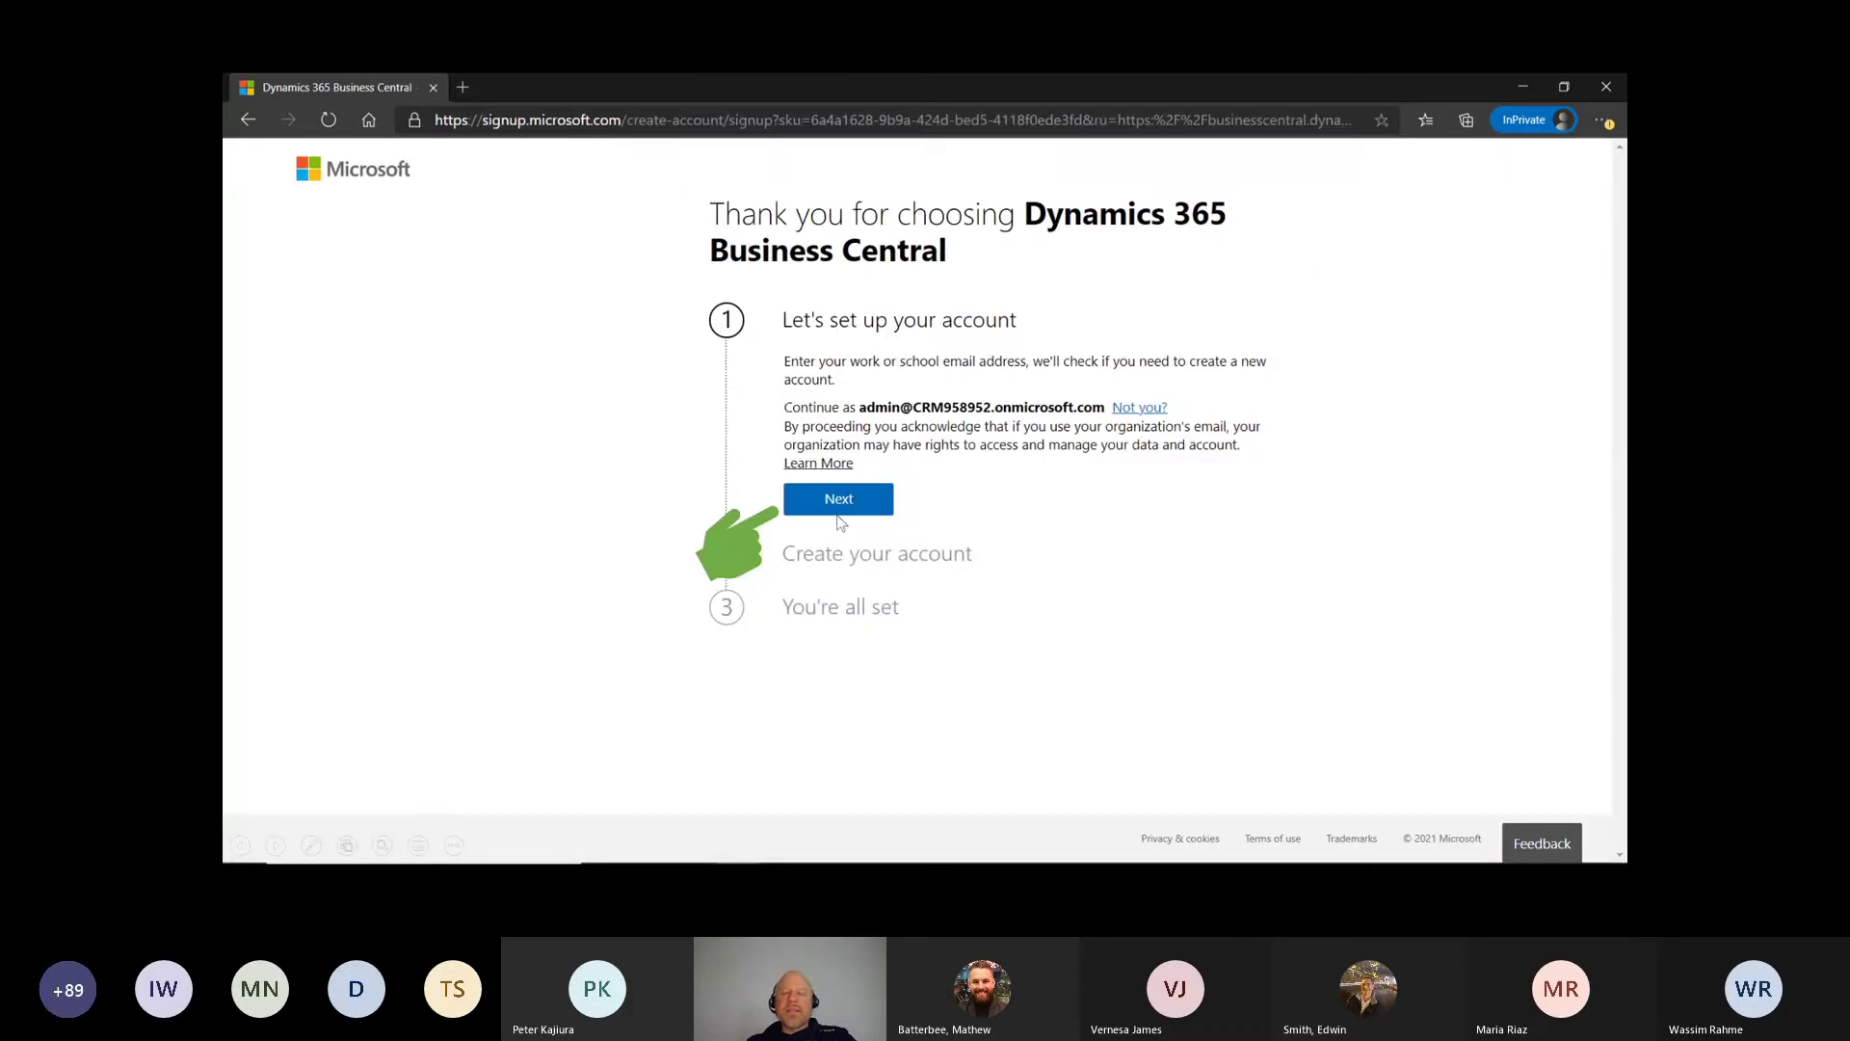
Step: Sign in with the admin password, stay signed in, and launch the new Business Central environment
{"action": "left_click", "coordinate": [841, 520]}
{"action": "left_click", "coordinate": [828, 449]}
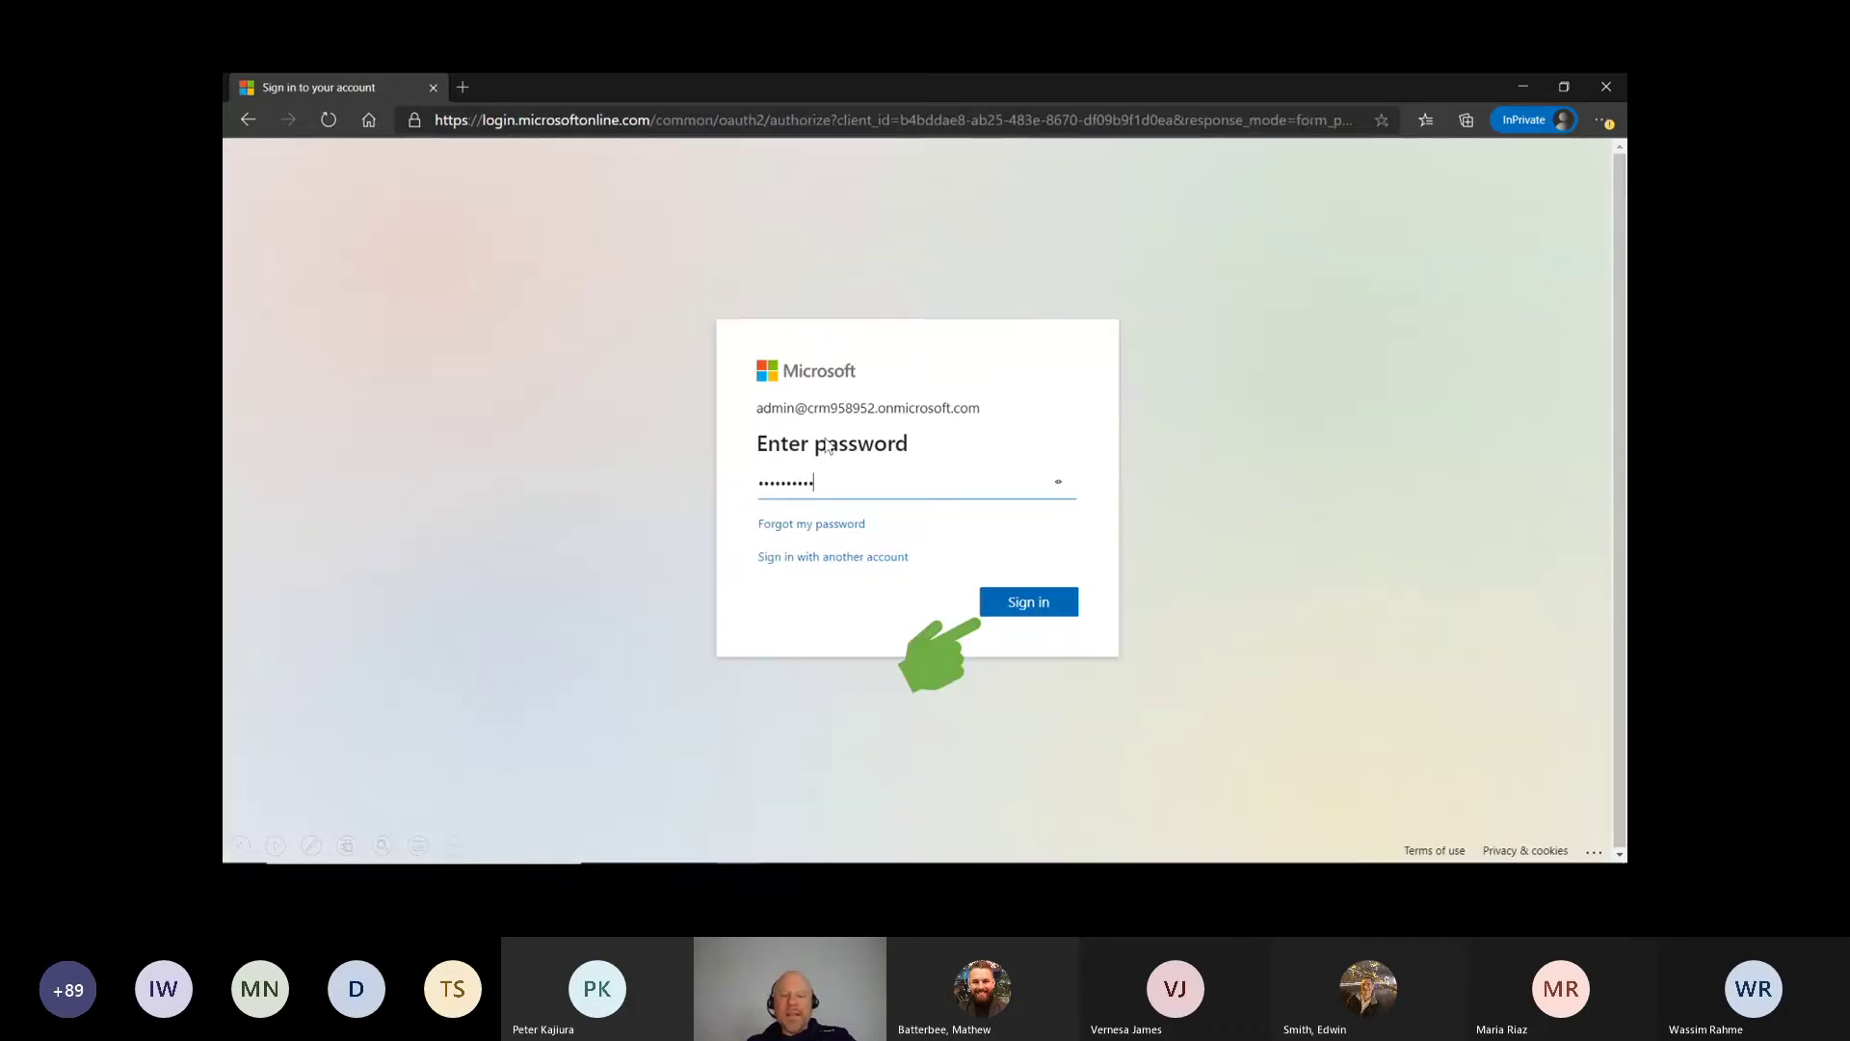
{"action": "left_click", "coordinate": [1009, 617]}
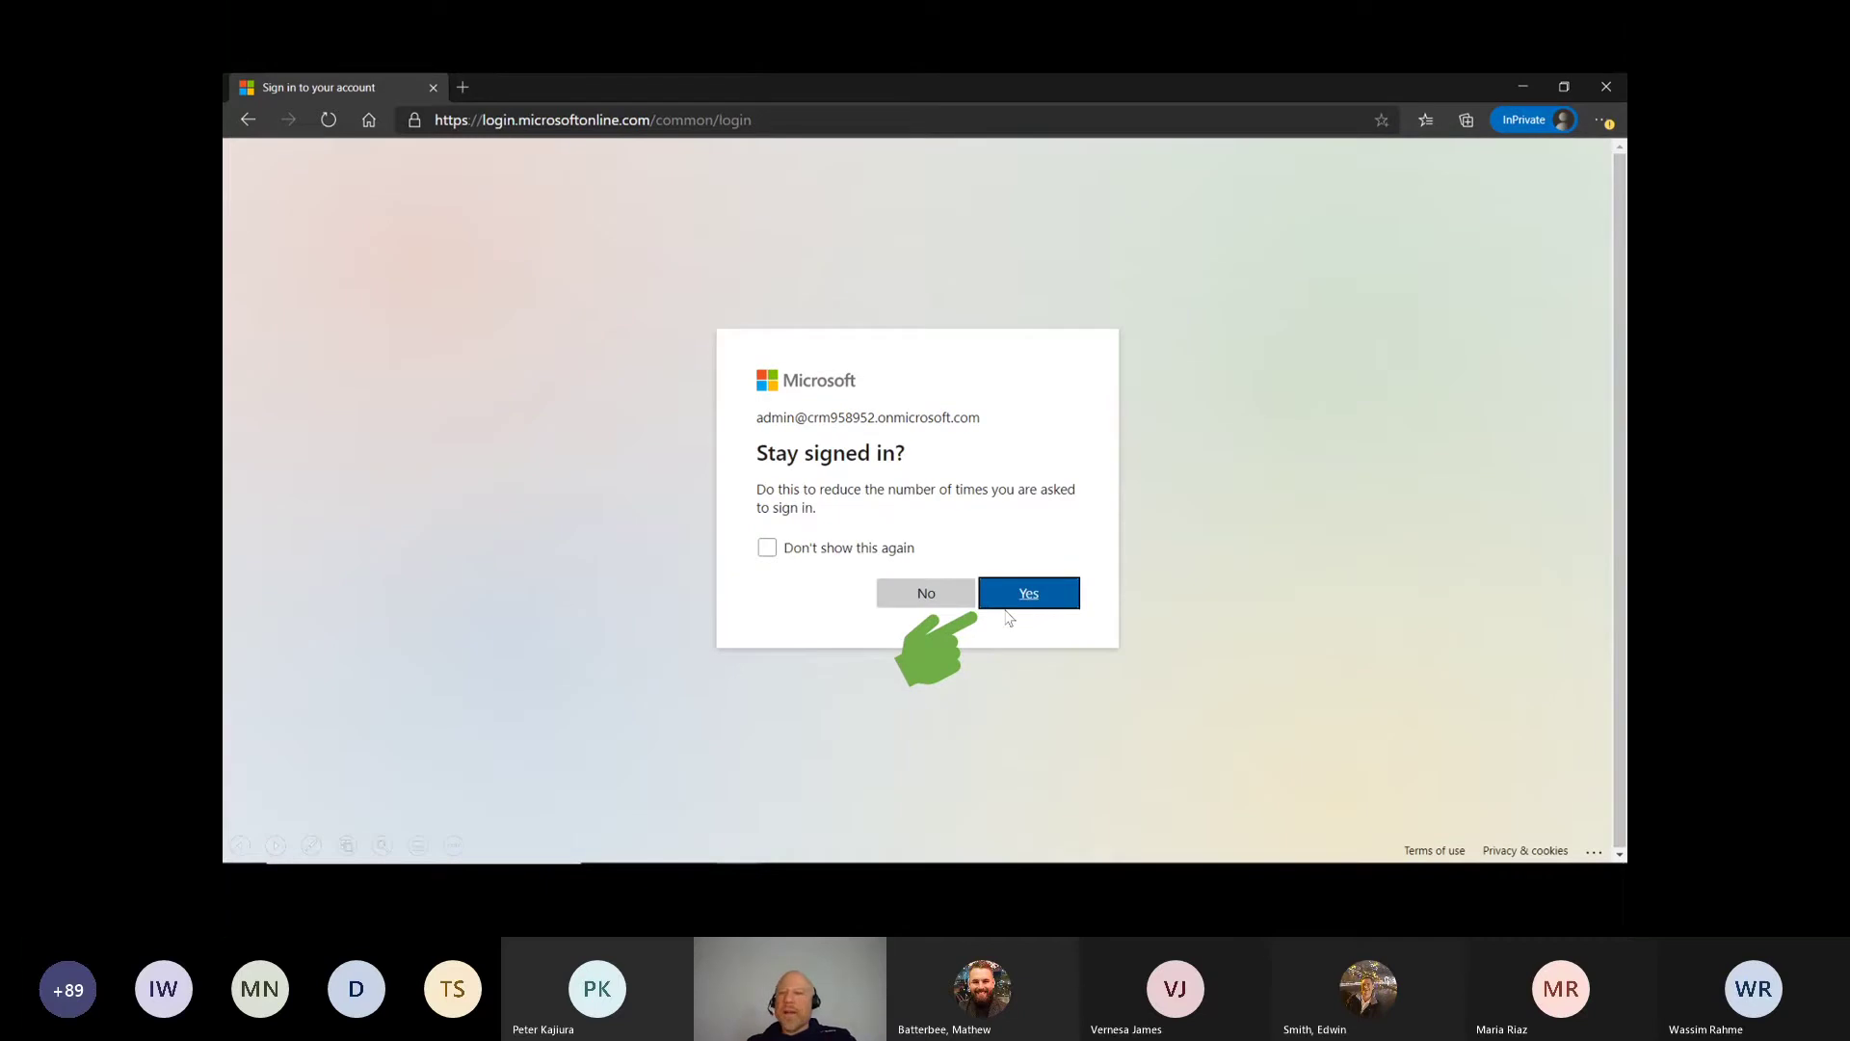
{"action": "left_click", "coordinate": [1009, 614]}
{"action": "left_click", "coordinate": [853, 703]}
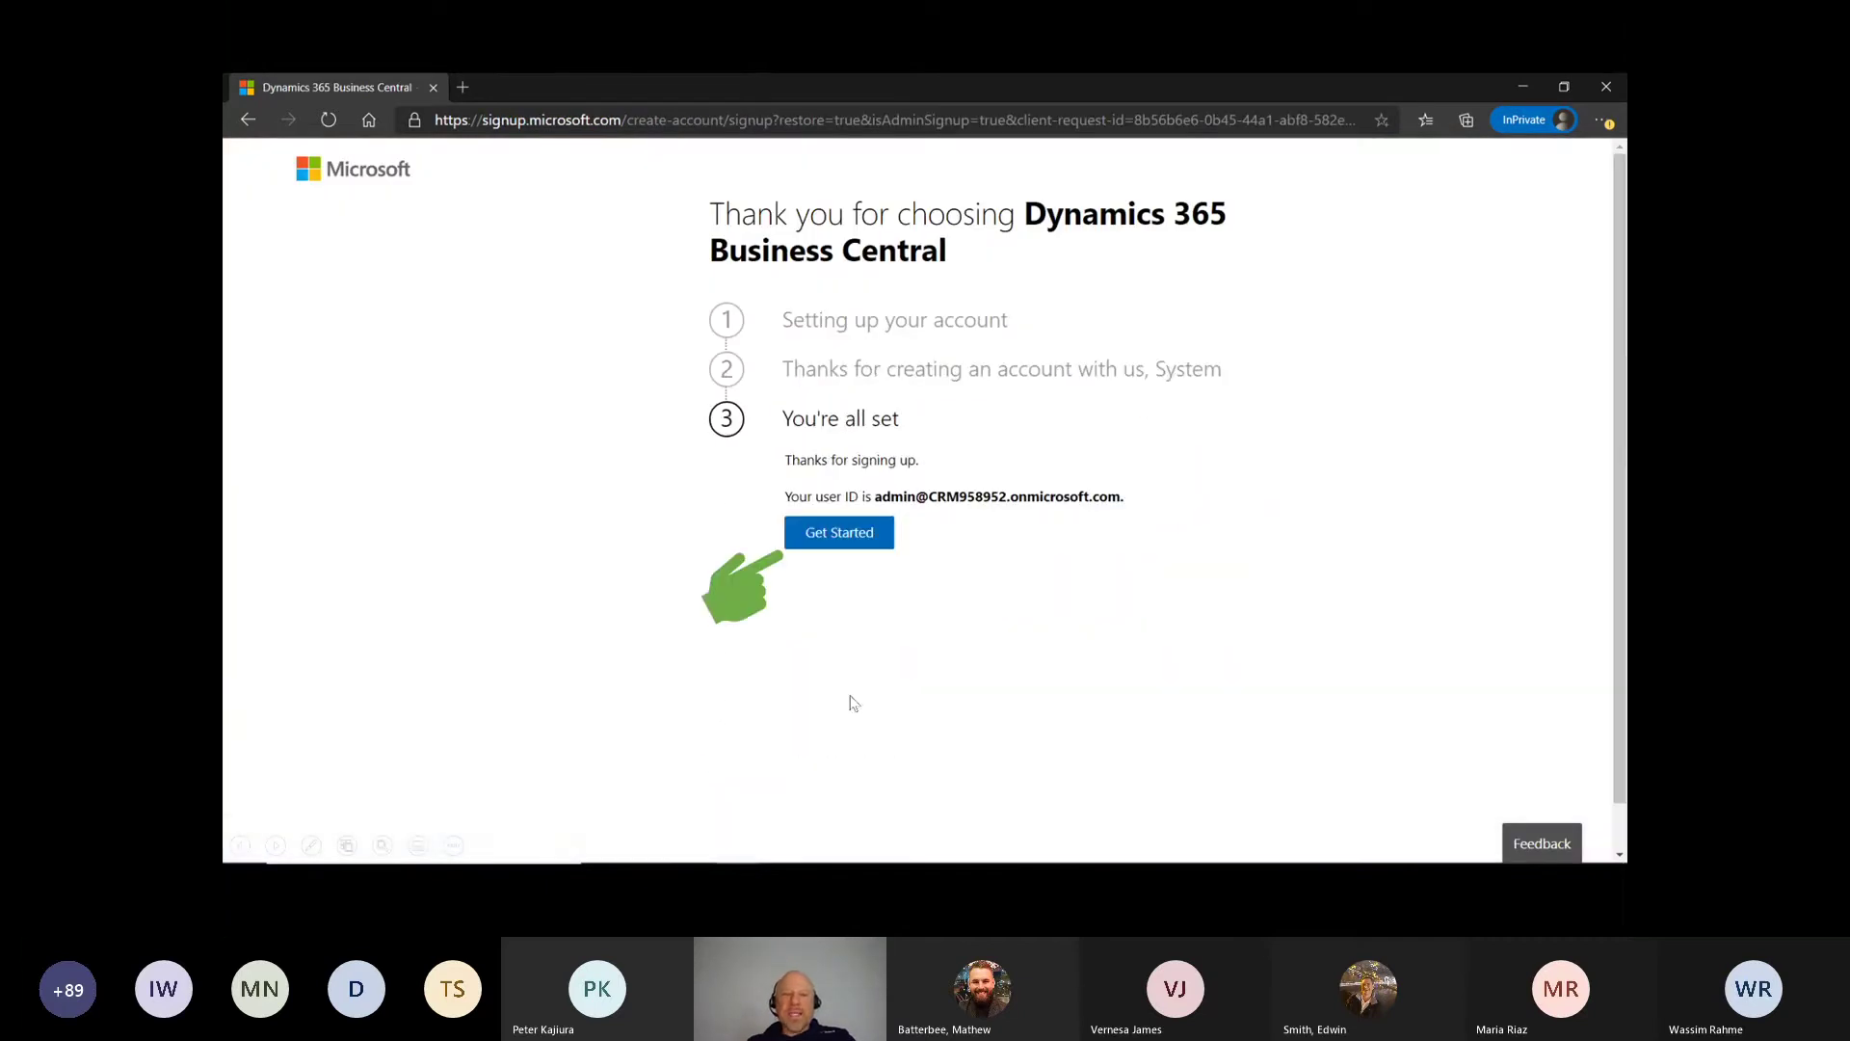
{"action": "left_click", "coordinate": [848, 534]}
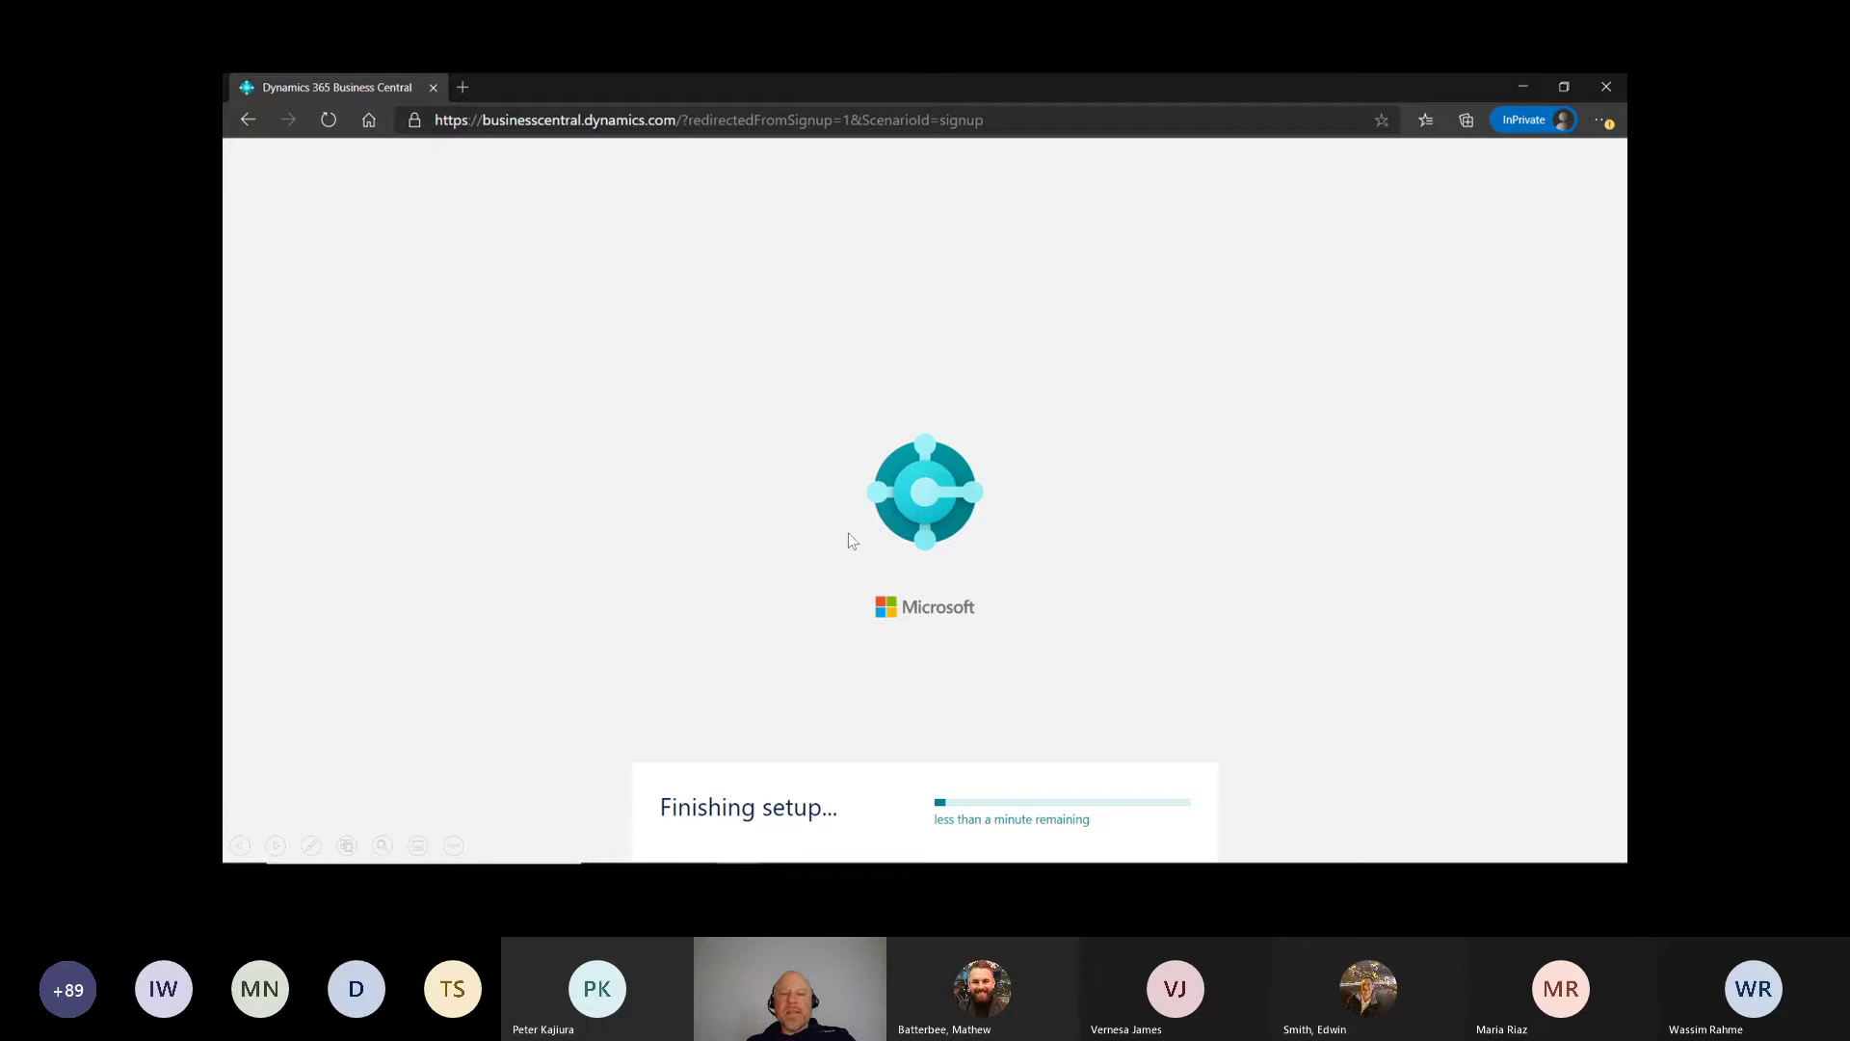
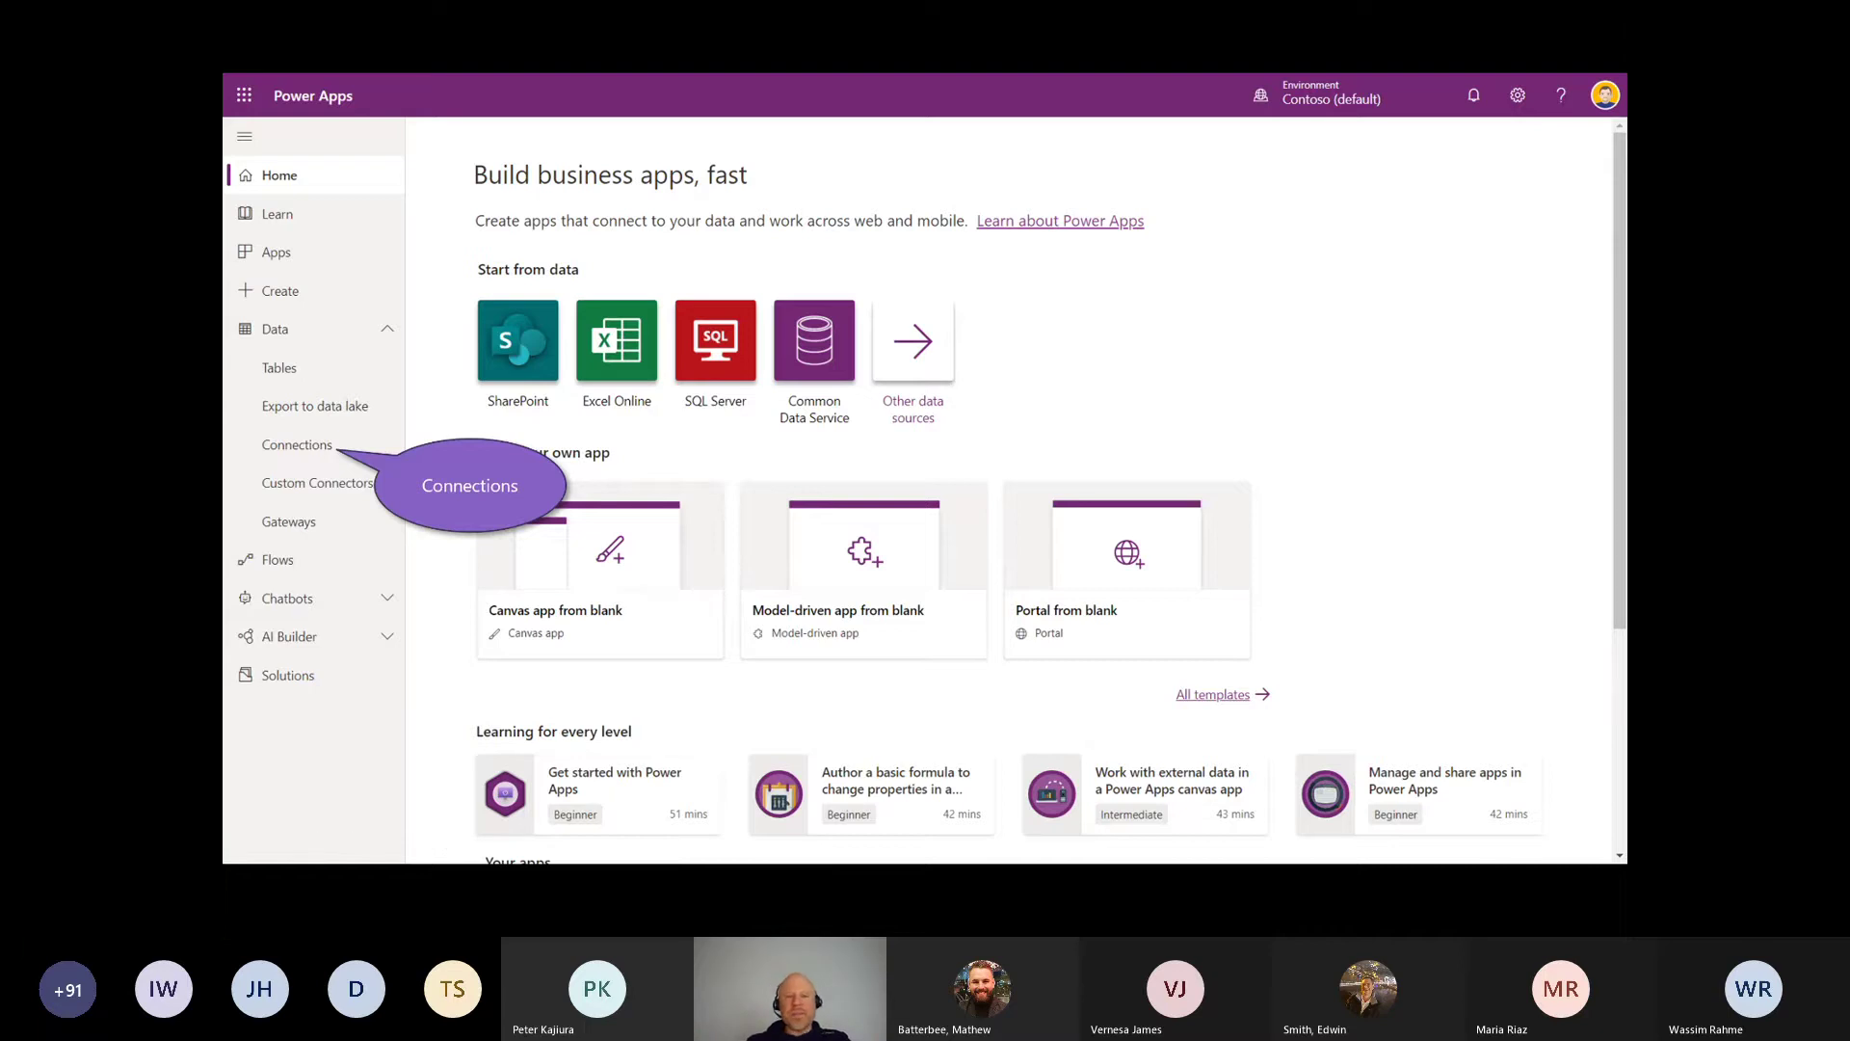
Step: Go to Data > Connections and start creating a new connection
{"action": "left_click", "coordinate": [294, 449]}
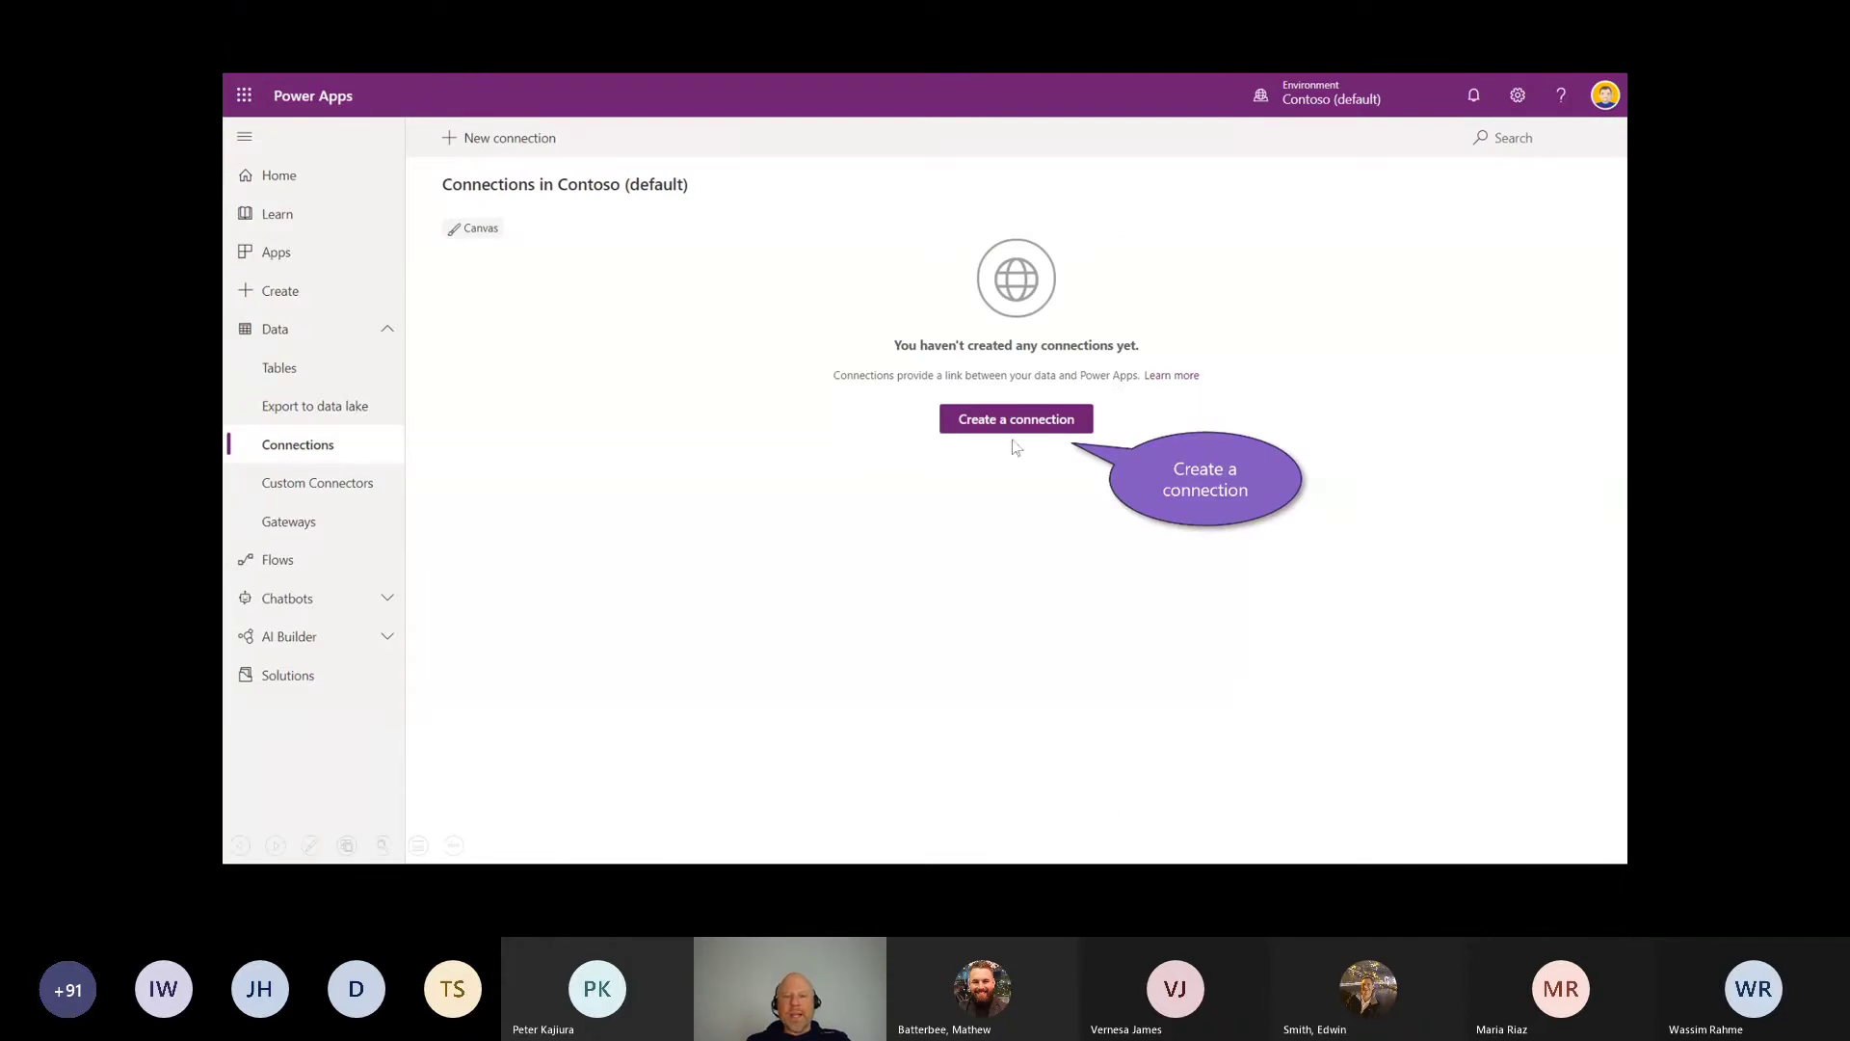
{"action": "left_click", "coordinate": [985, 421]}
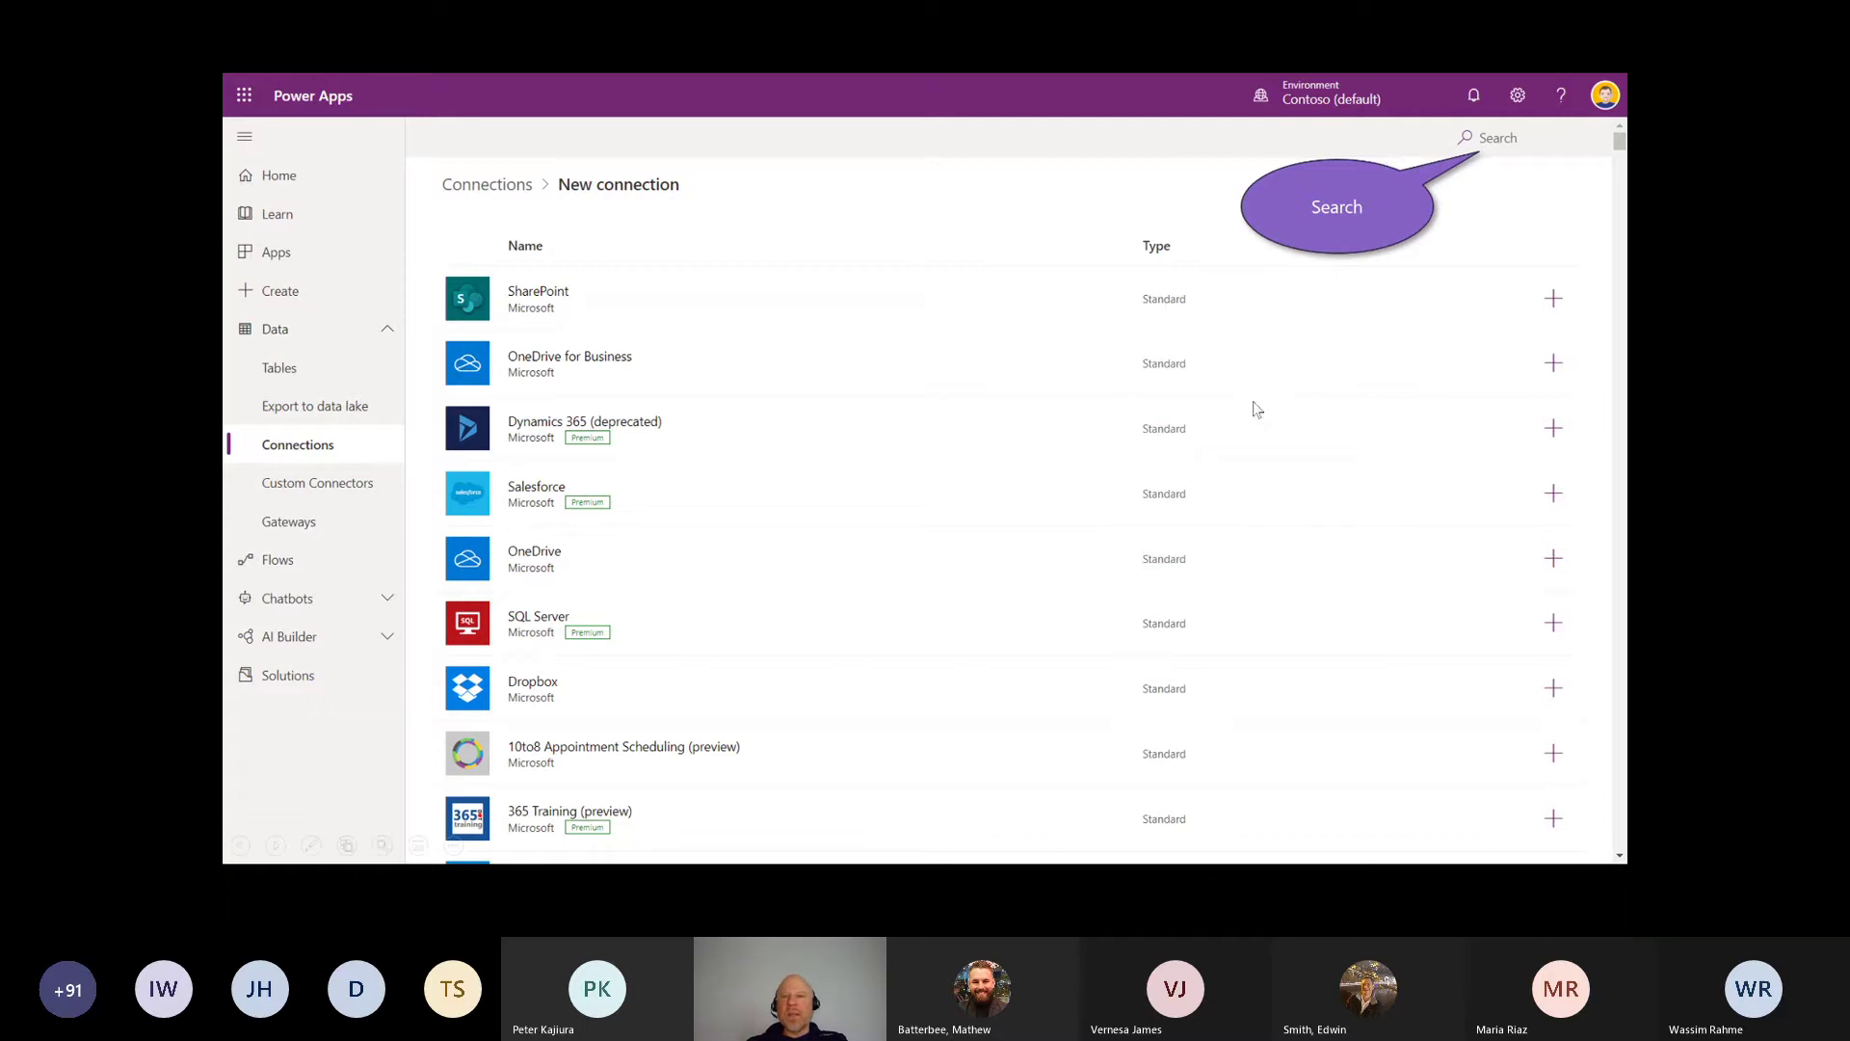
Step: Find Business Central (preview) among the connectors and create a connection to it
{"action": "left_click", "coordinate": [1518, 146]}
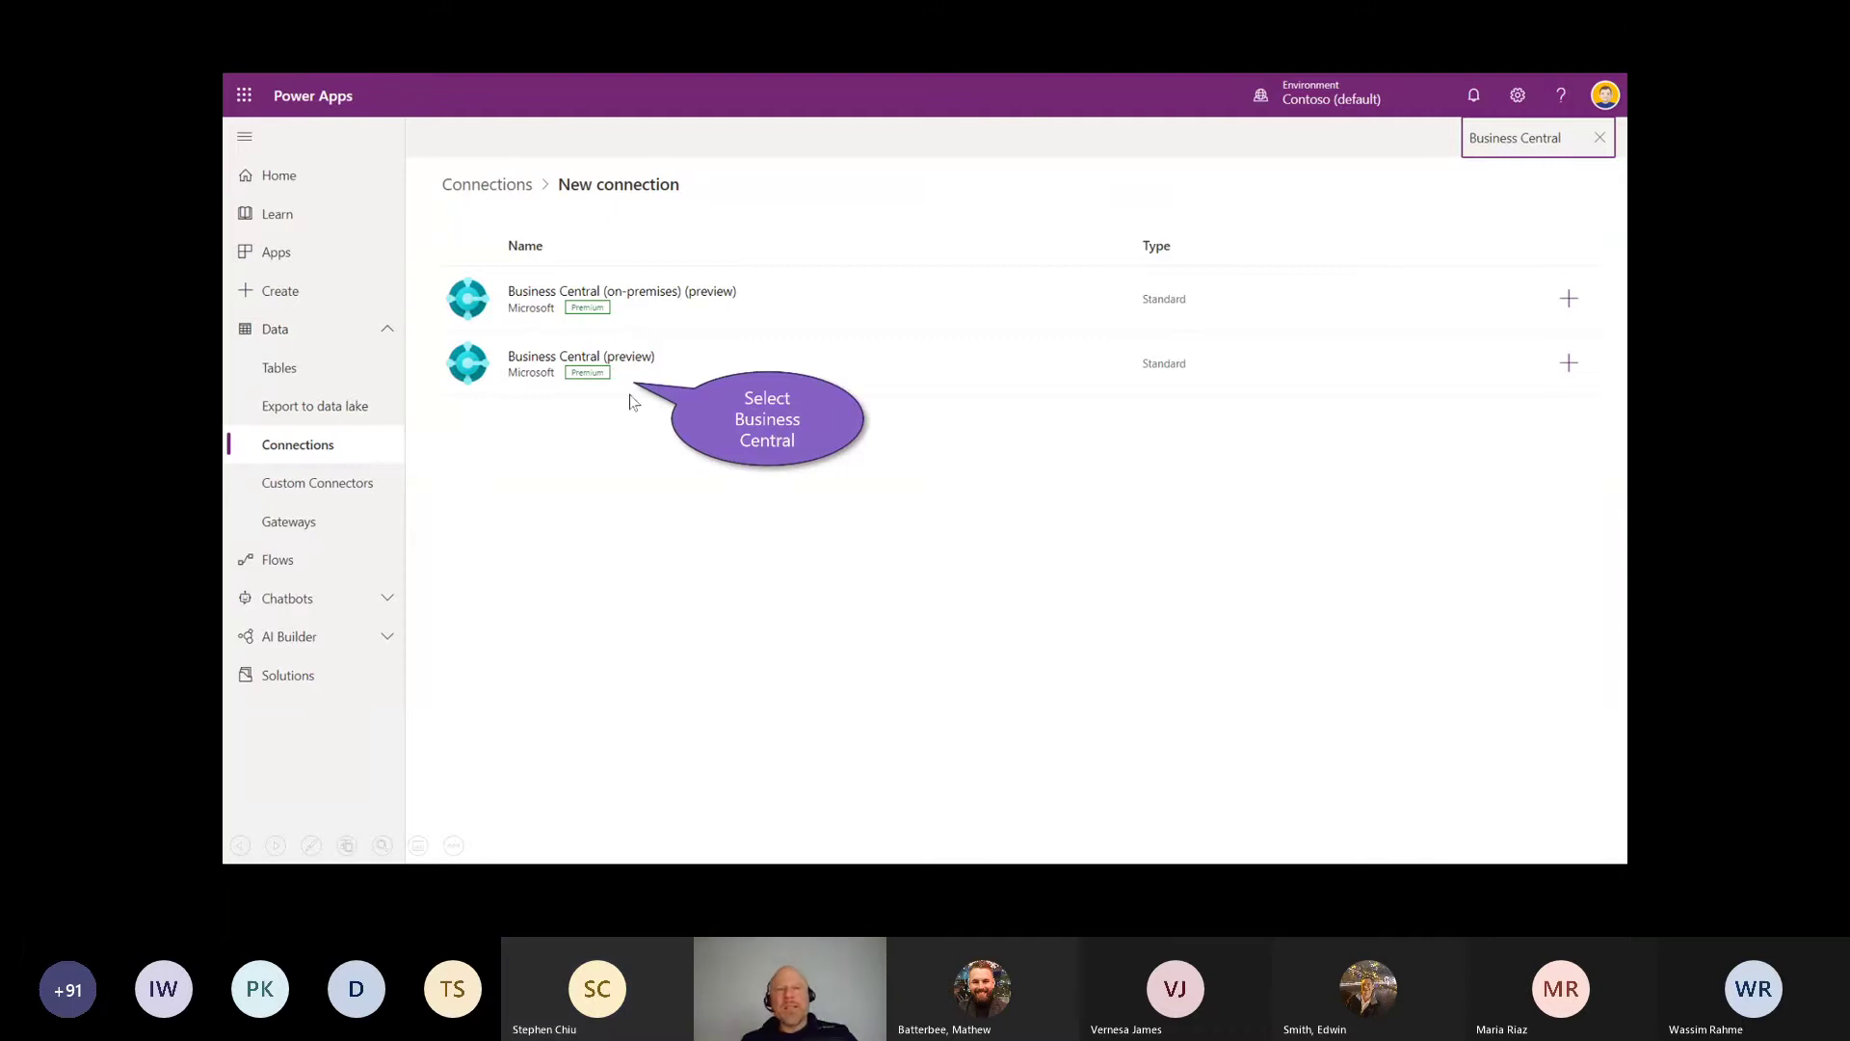
{"action": "key", "text": "ctrl+p"}
{"action": "mouse_move", "coordinate": [684, 307]}
{"action": "left_mouse_down"}
{"action": "mouse_move", "coordinate": [605, 314]}
{"action": "mouse_move", "coordinate": [646, 272]}
{"action": "left_mouse_up"}
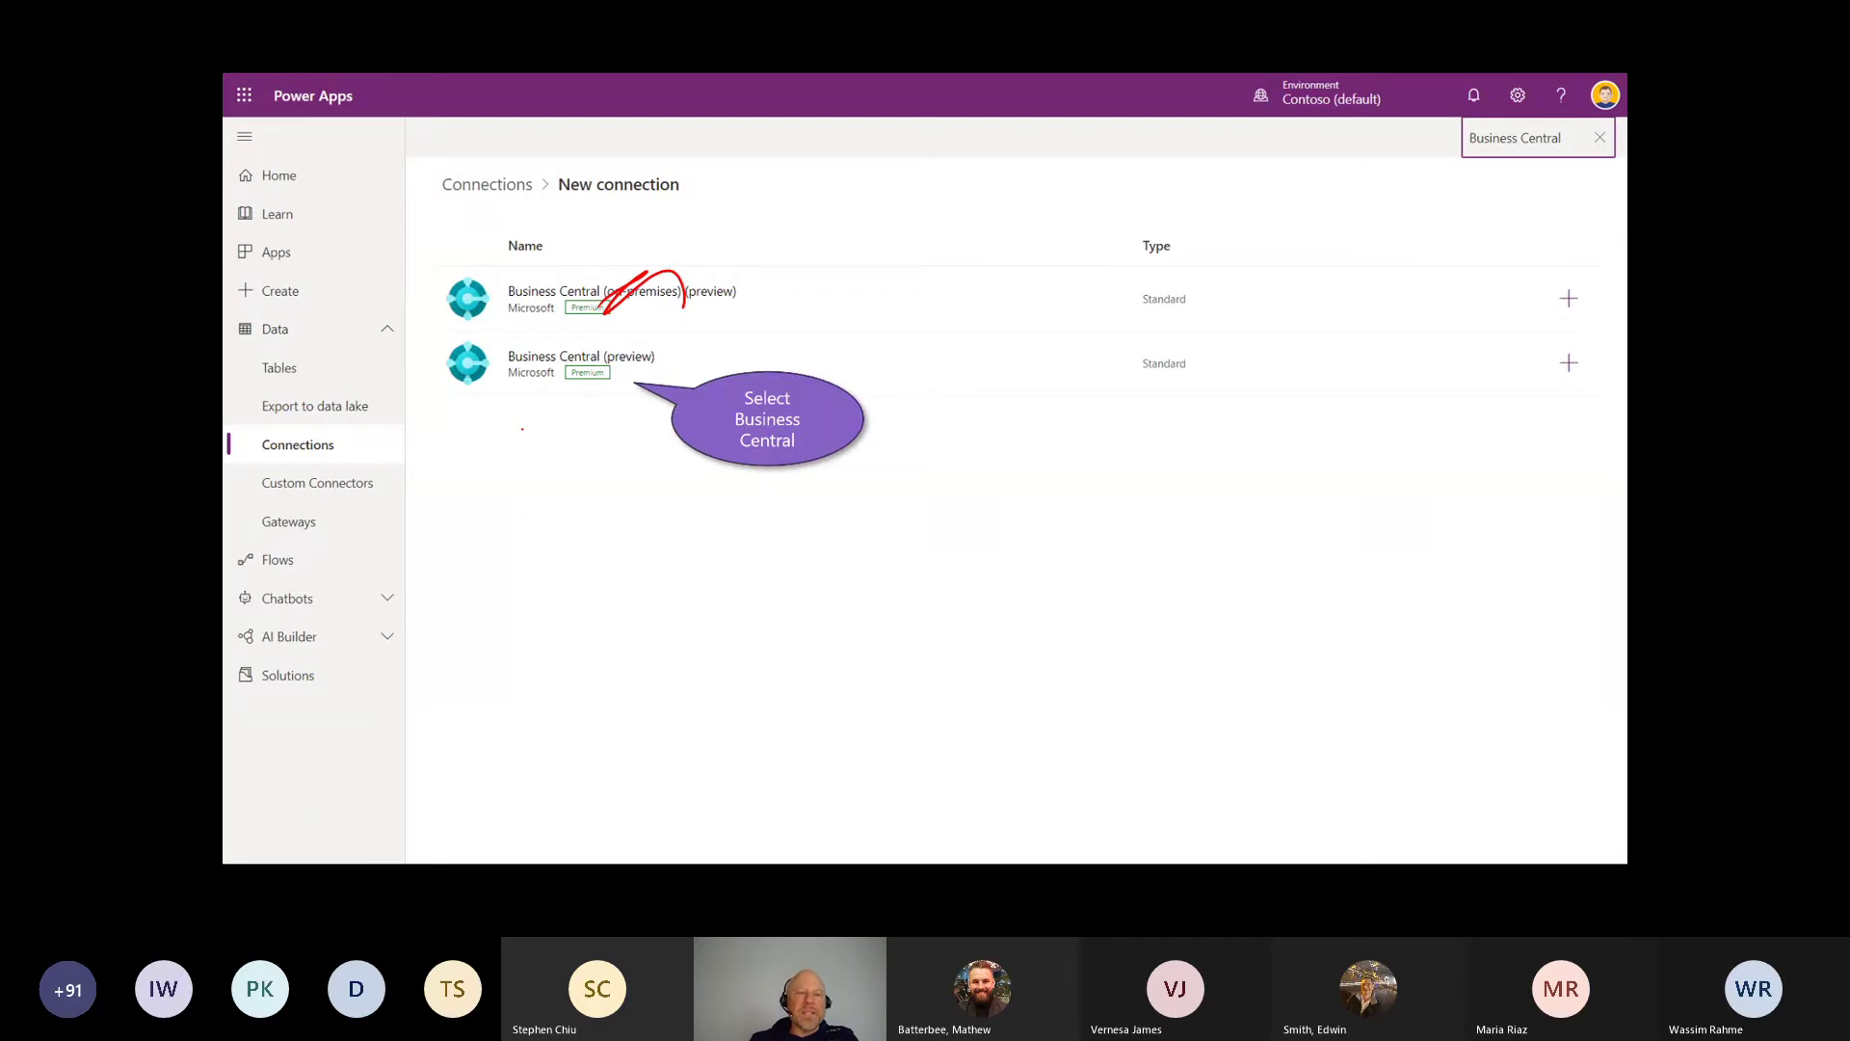
{"action": "key", "text": "Right"}
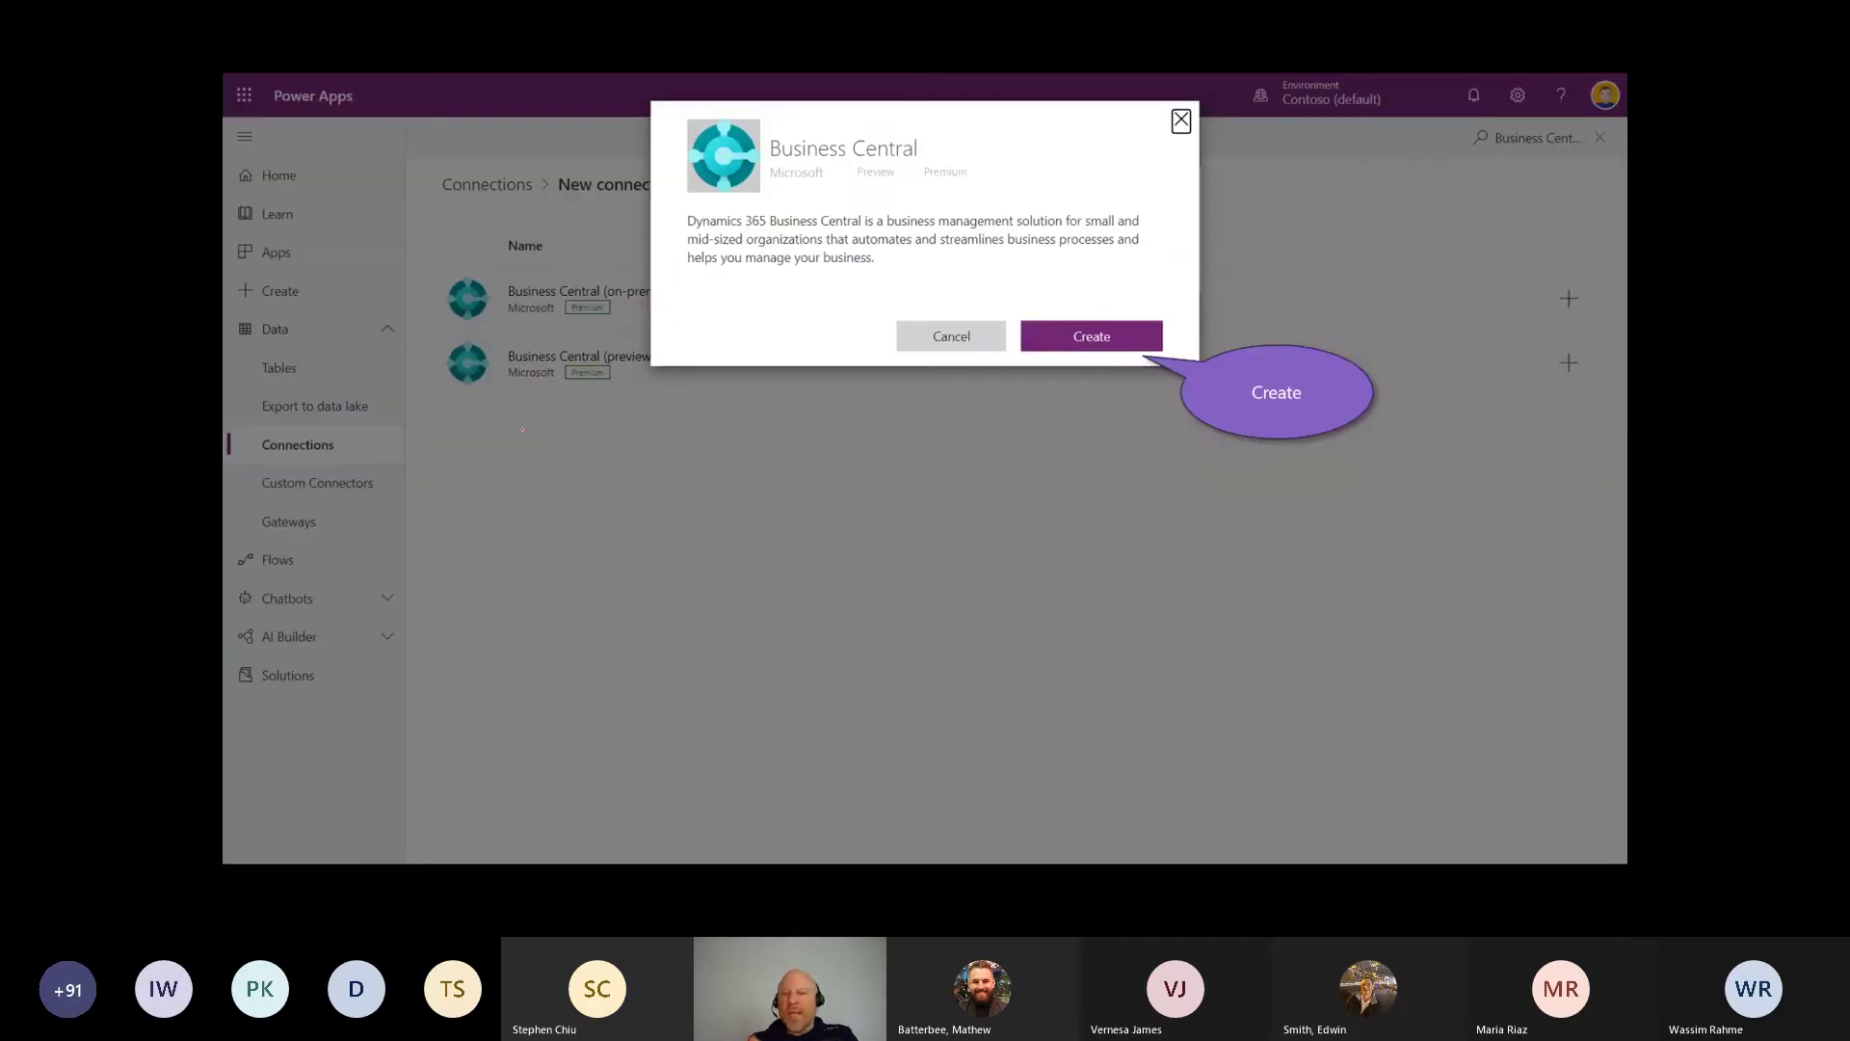
{"action": "key", "text": "Right"}
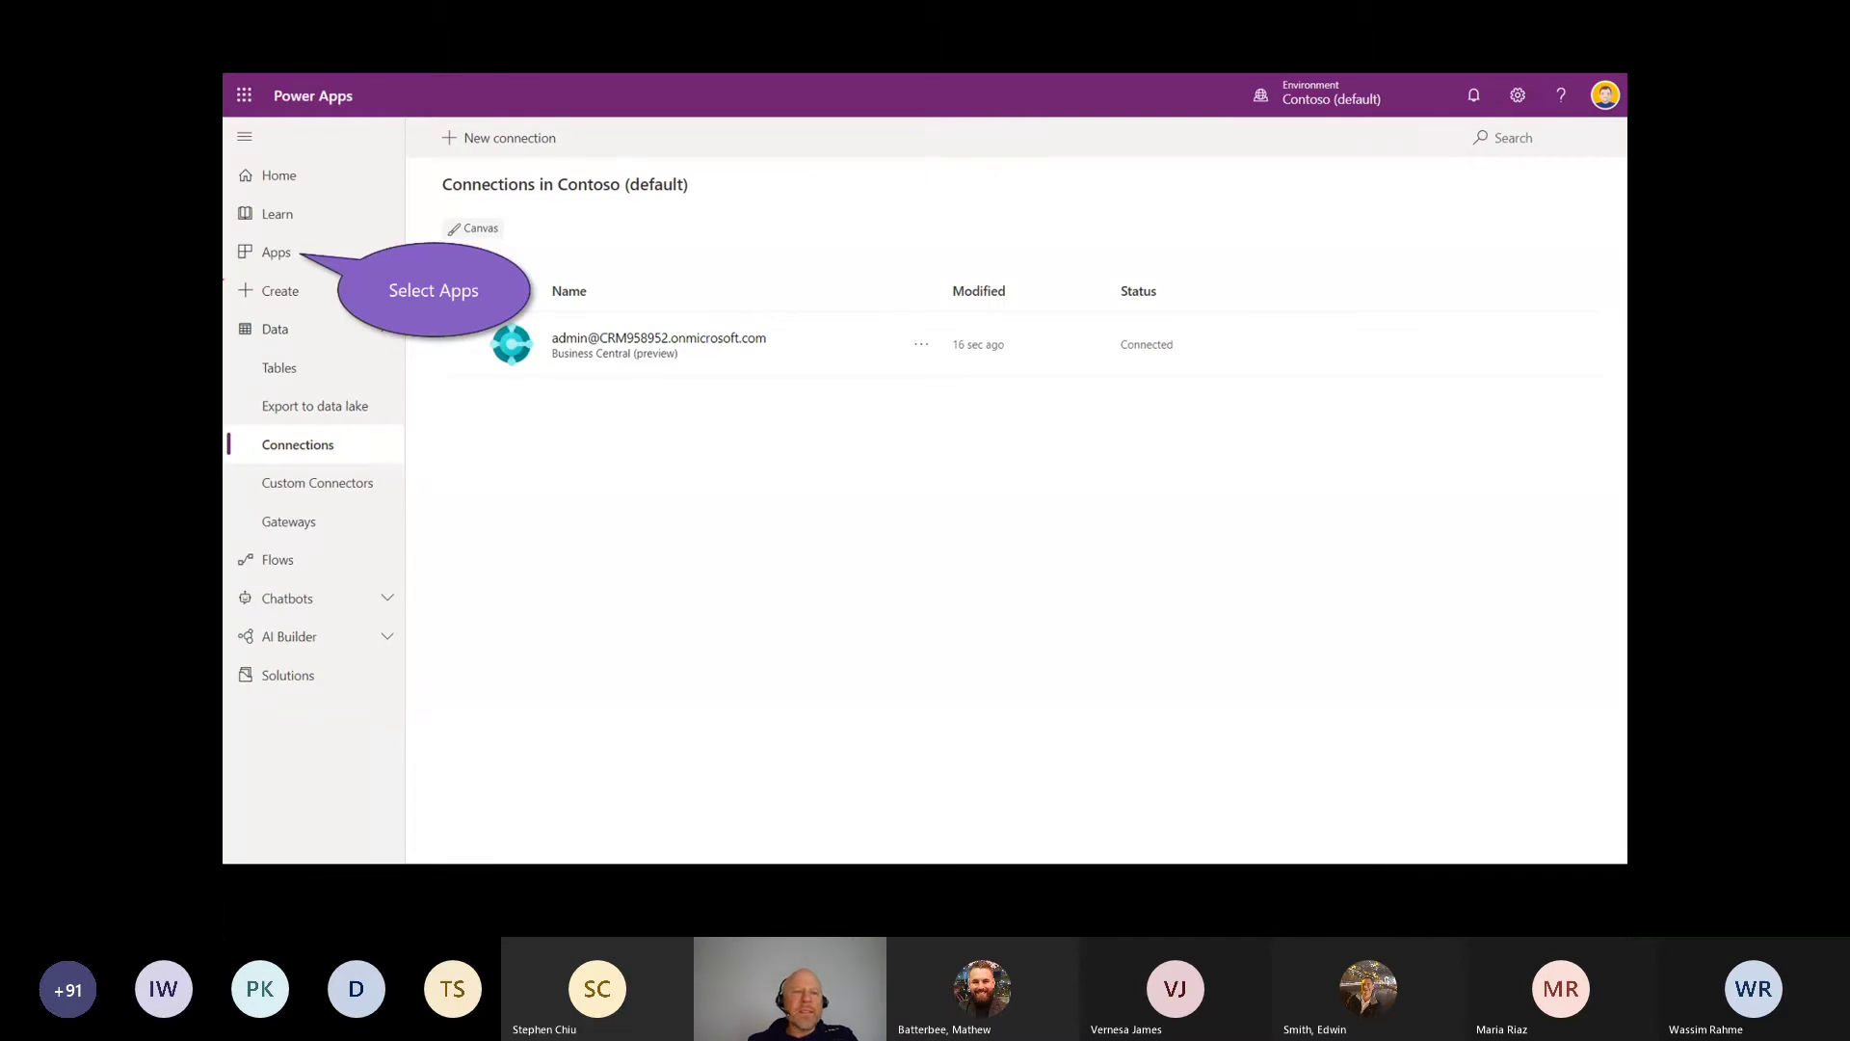
Step: From the Apps list, start a new canvas app in Contoso (default)
{"action": "key", "text": "Right"}
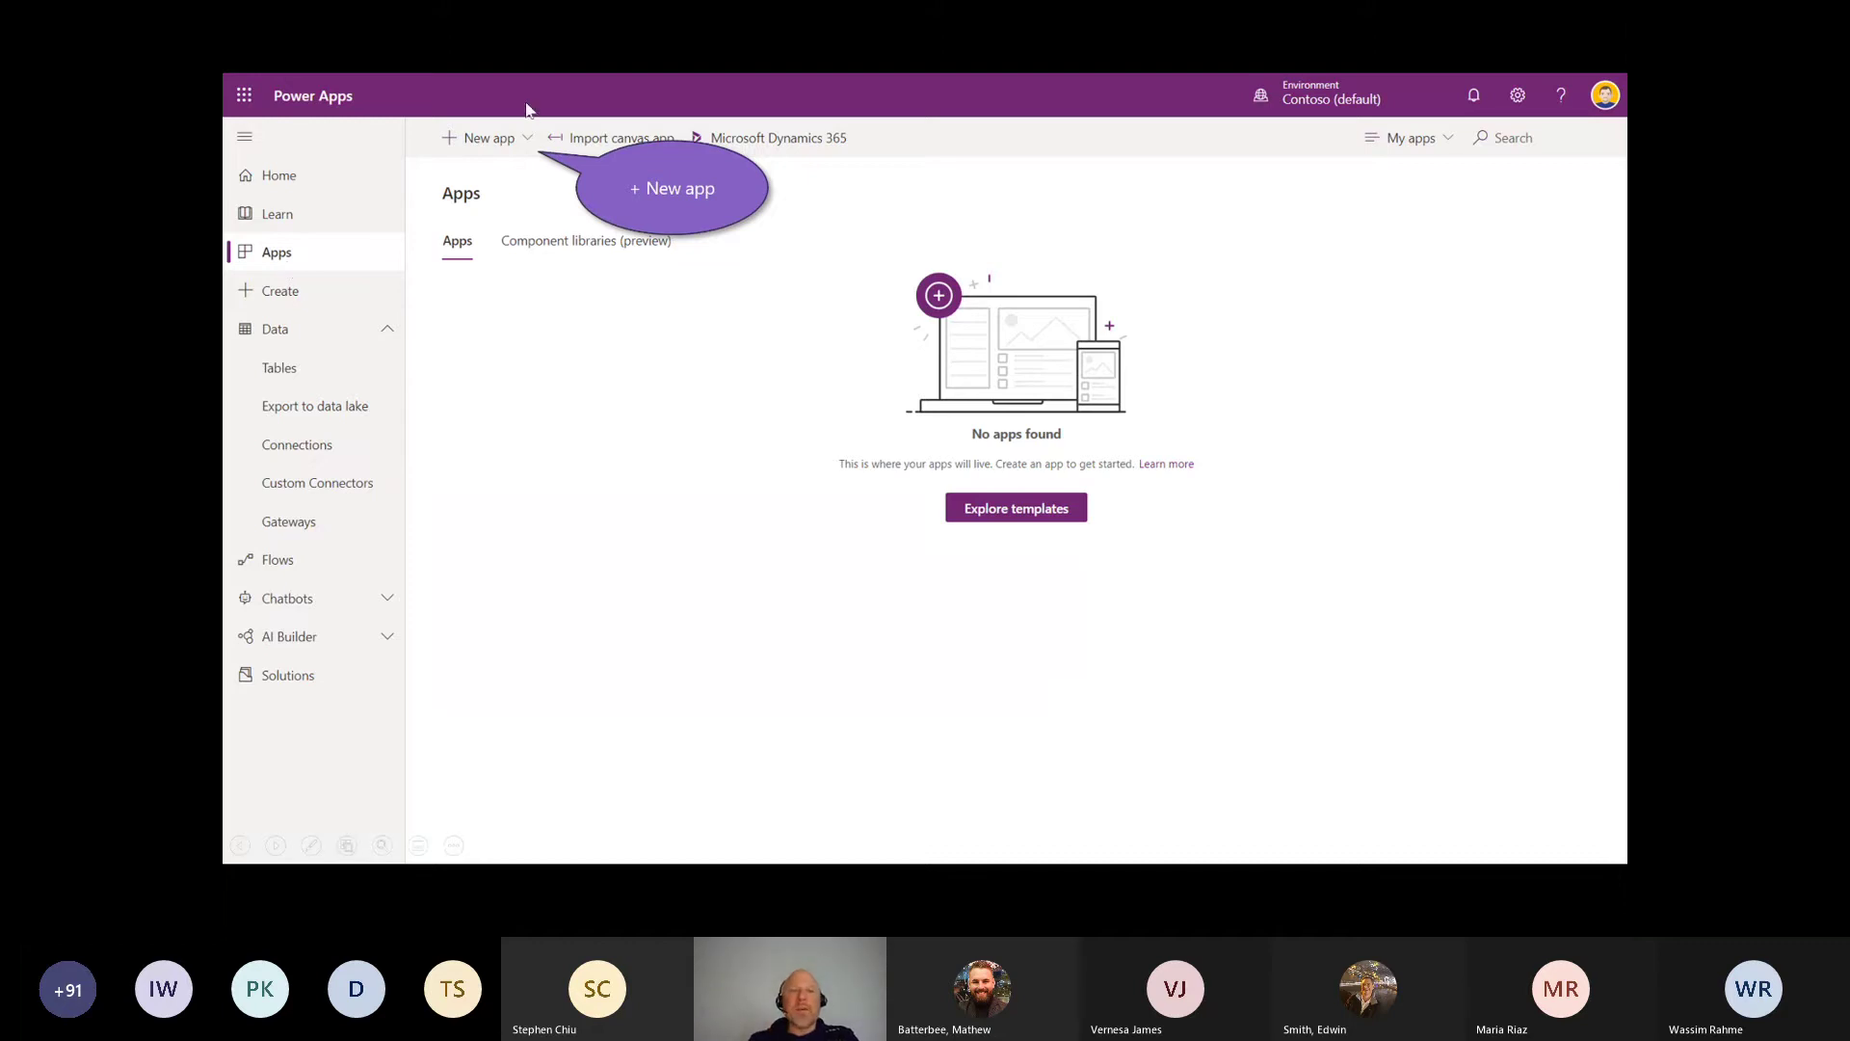
{"action": "left_click", "coordinate": [531, 150]}
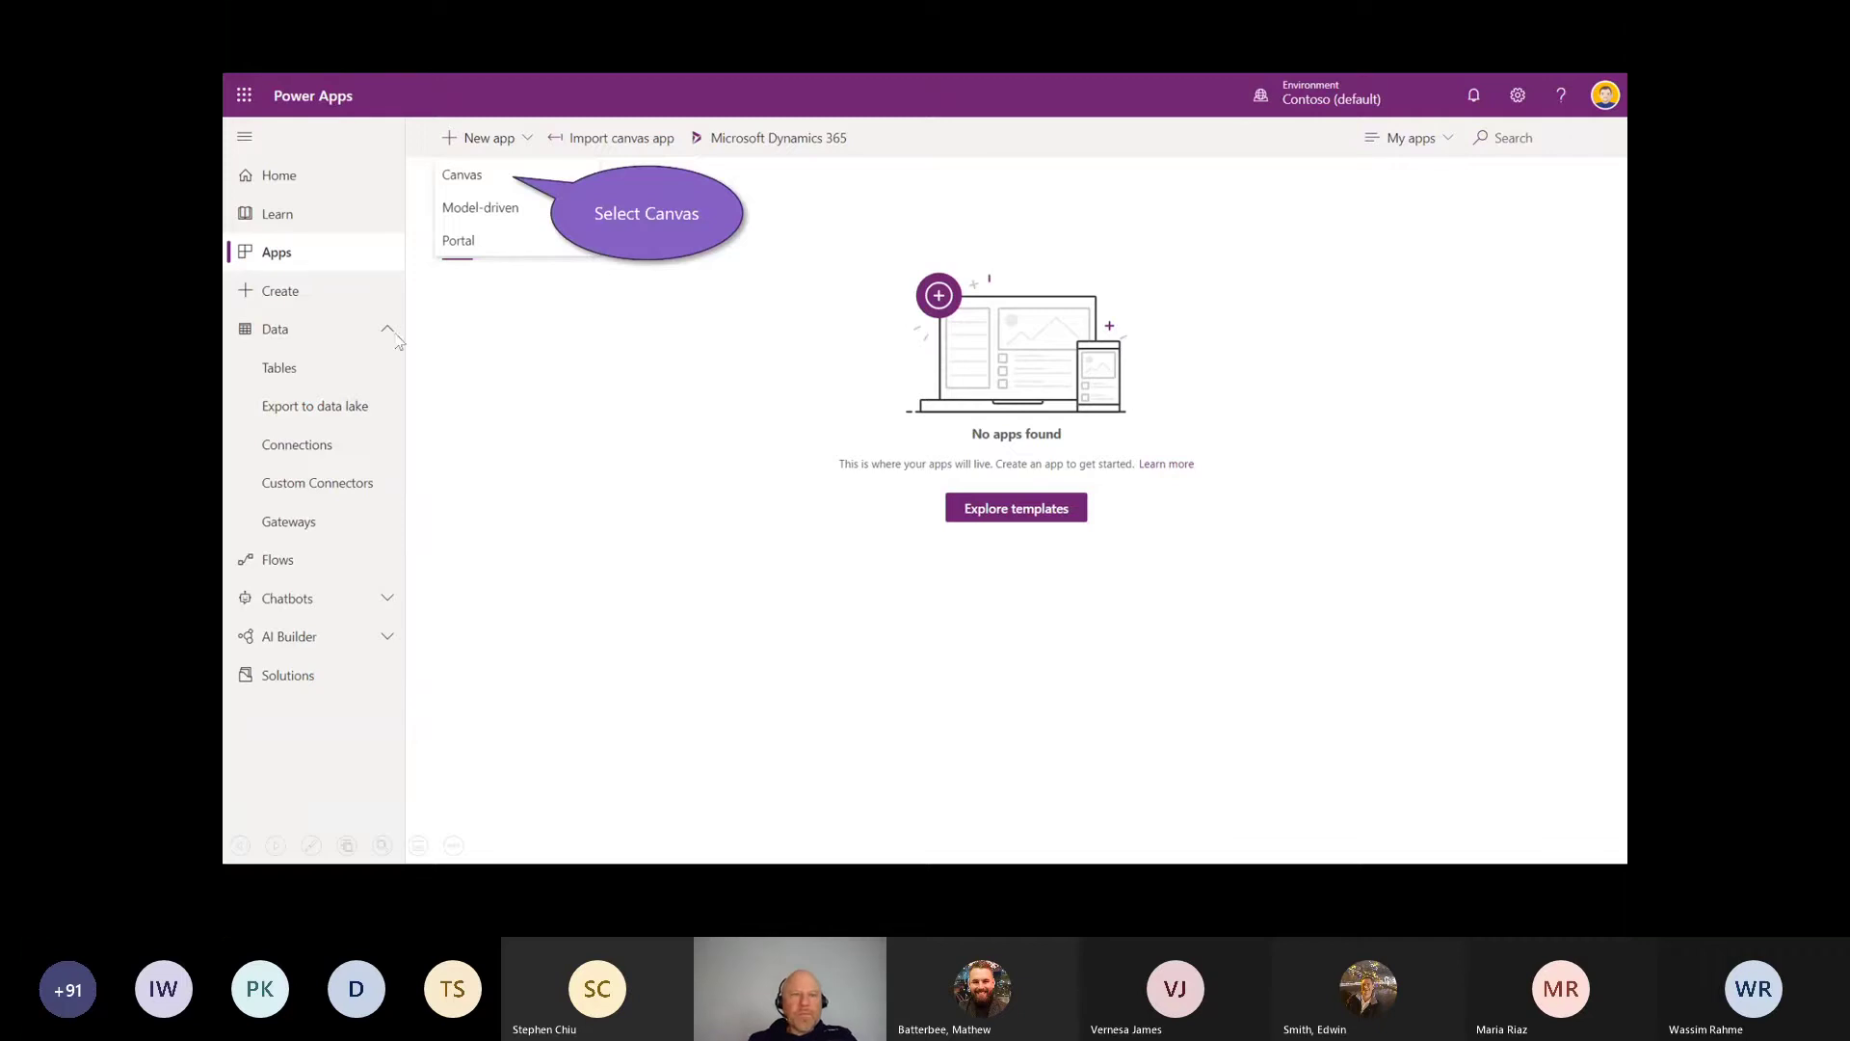
{"action": "left_click", "coordinate": [472, 192]}
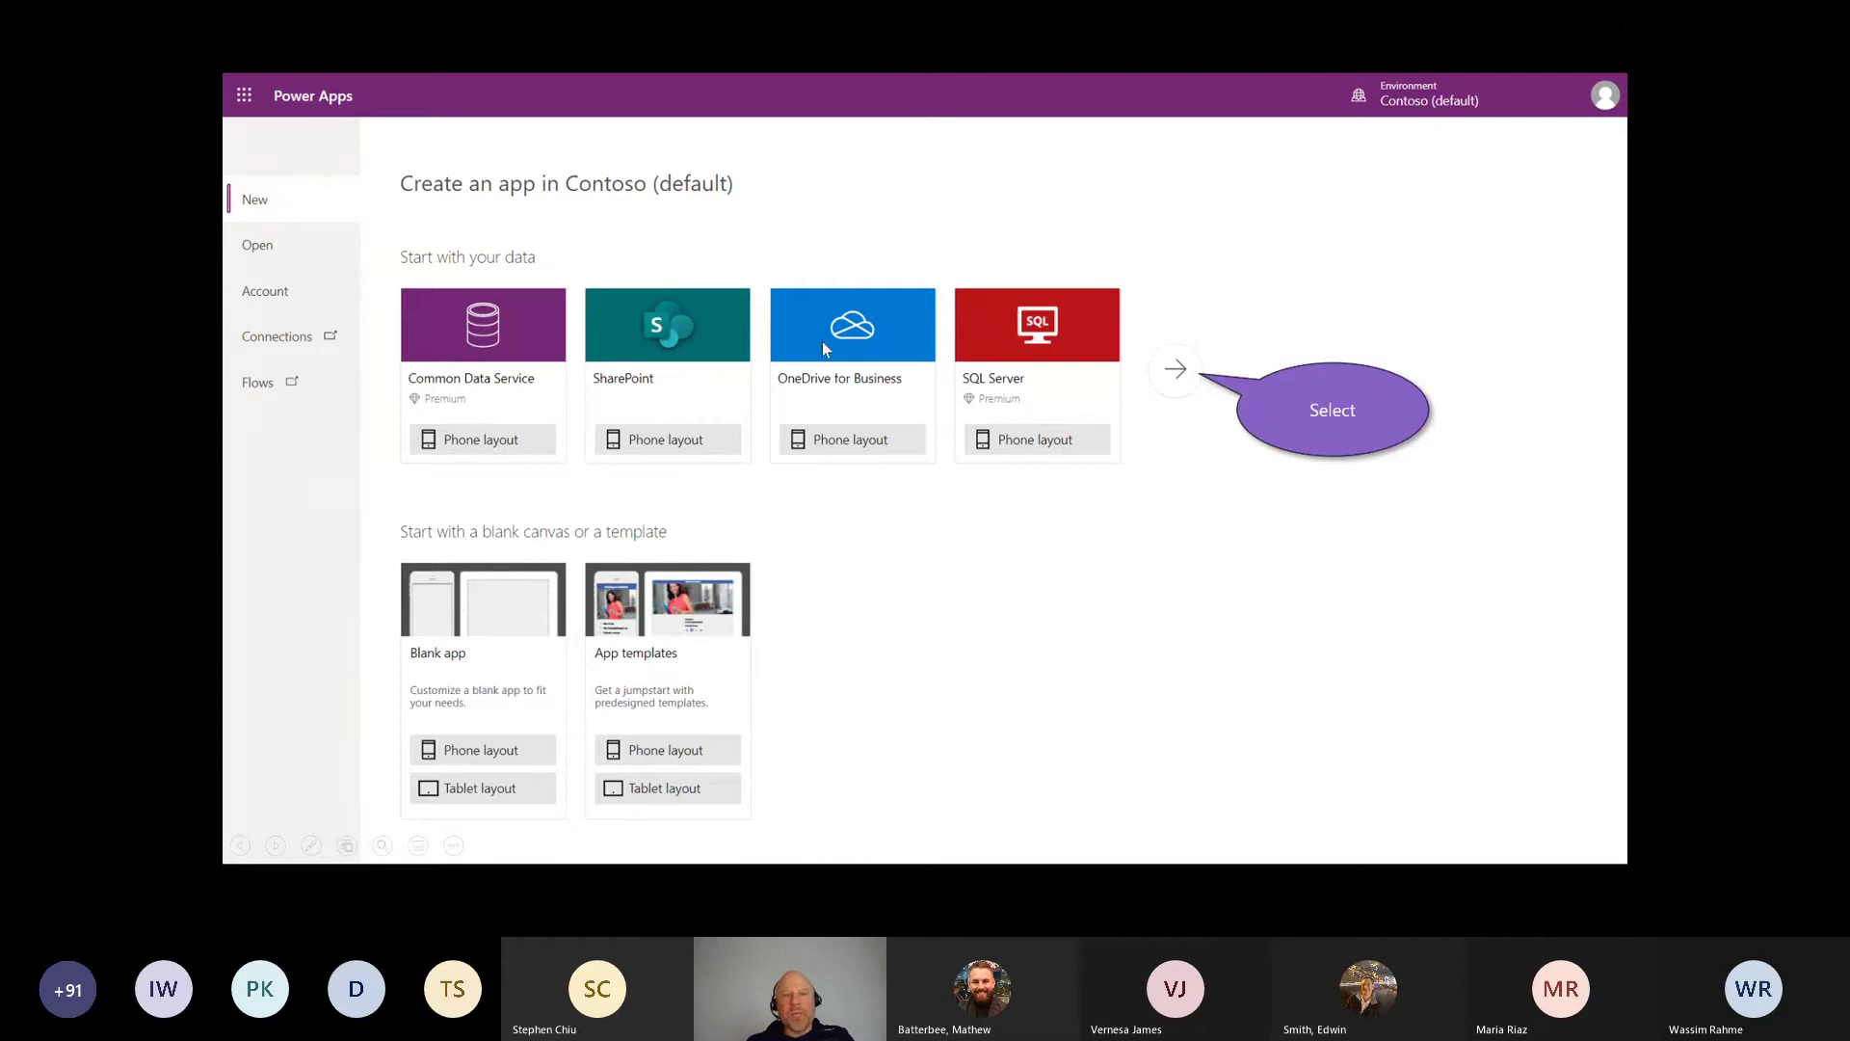
Step: Use the Business Central connection with its PRODUCTION - CRONUS USA, Inc. dataset as the app's data
{"action": "left_click", "coordinate": [1181, 385]}
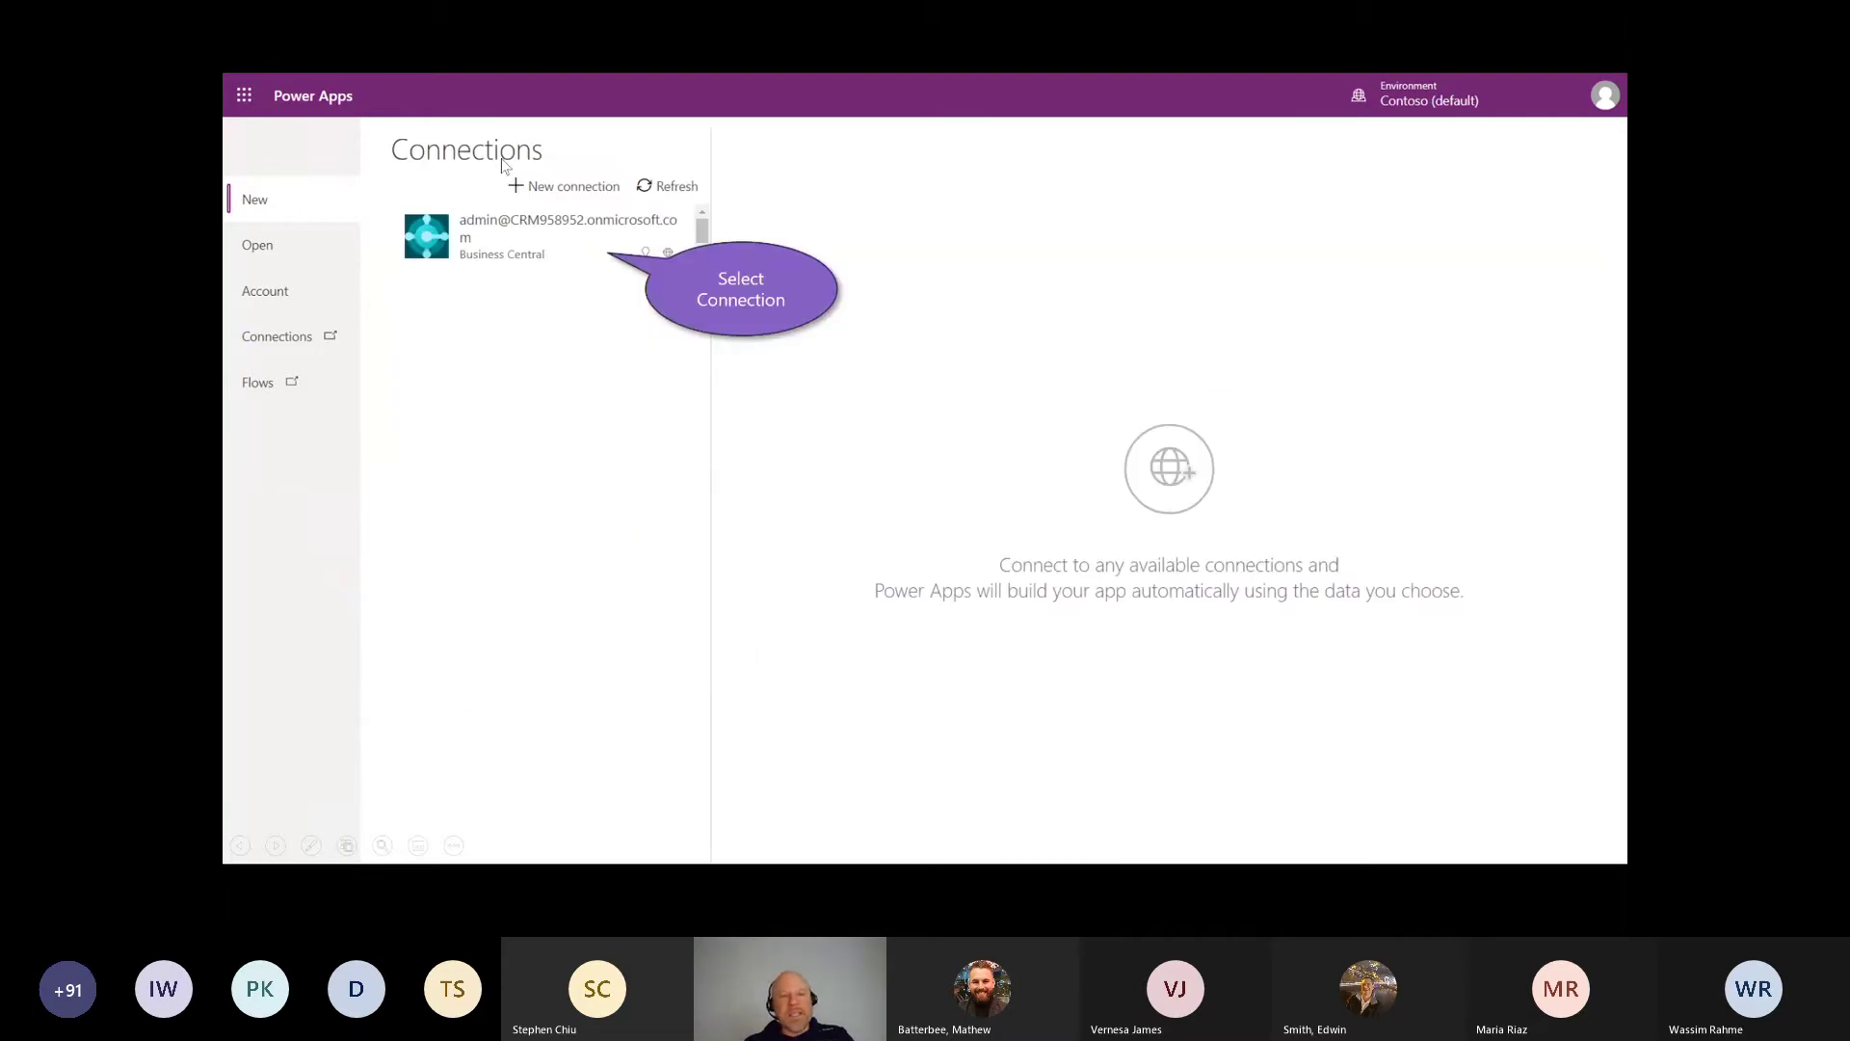
{"action": "mouse_move", "coordinate": [443, 289]}
{"action": "left_mouse_down"}
{"action": "mouse_move", "coordinate": [463, 713]}
{"action": "mouse_move", "coordinate": [515, 692]}
{"action": "left_mouse_up"}
{"action": "left_click_drag", "start_coordinate": [410, 732], "coordinate": [448, 805]}
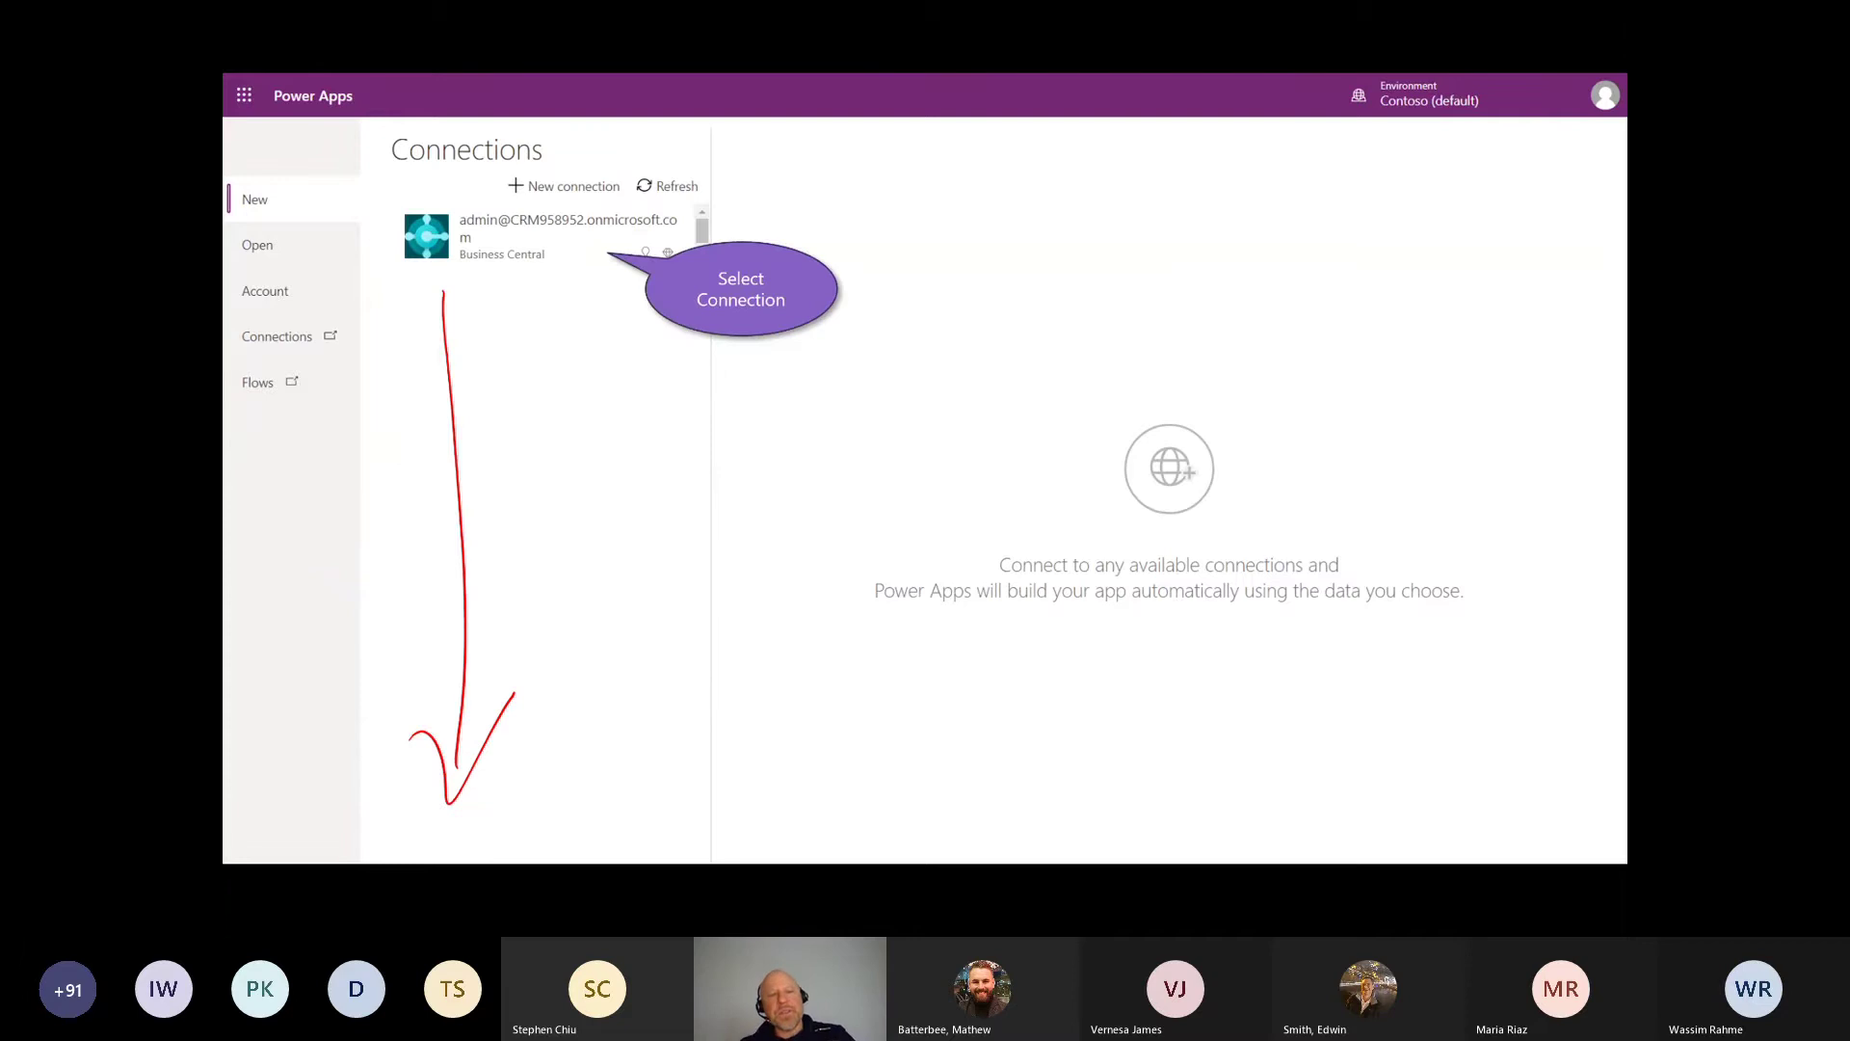
{"action": "key", "text": "Escape"}
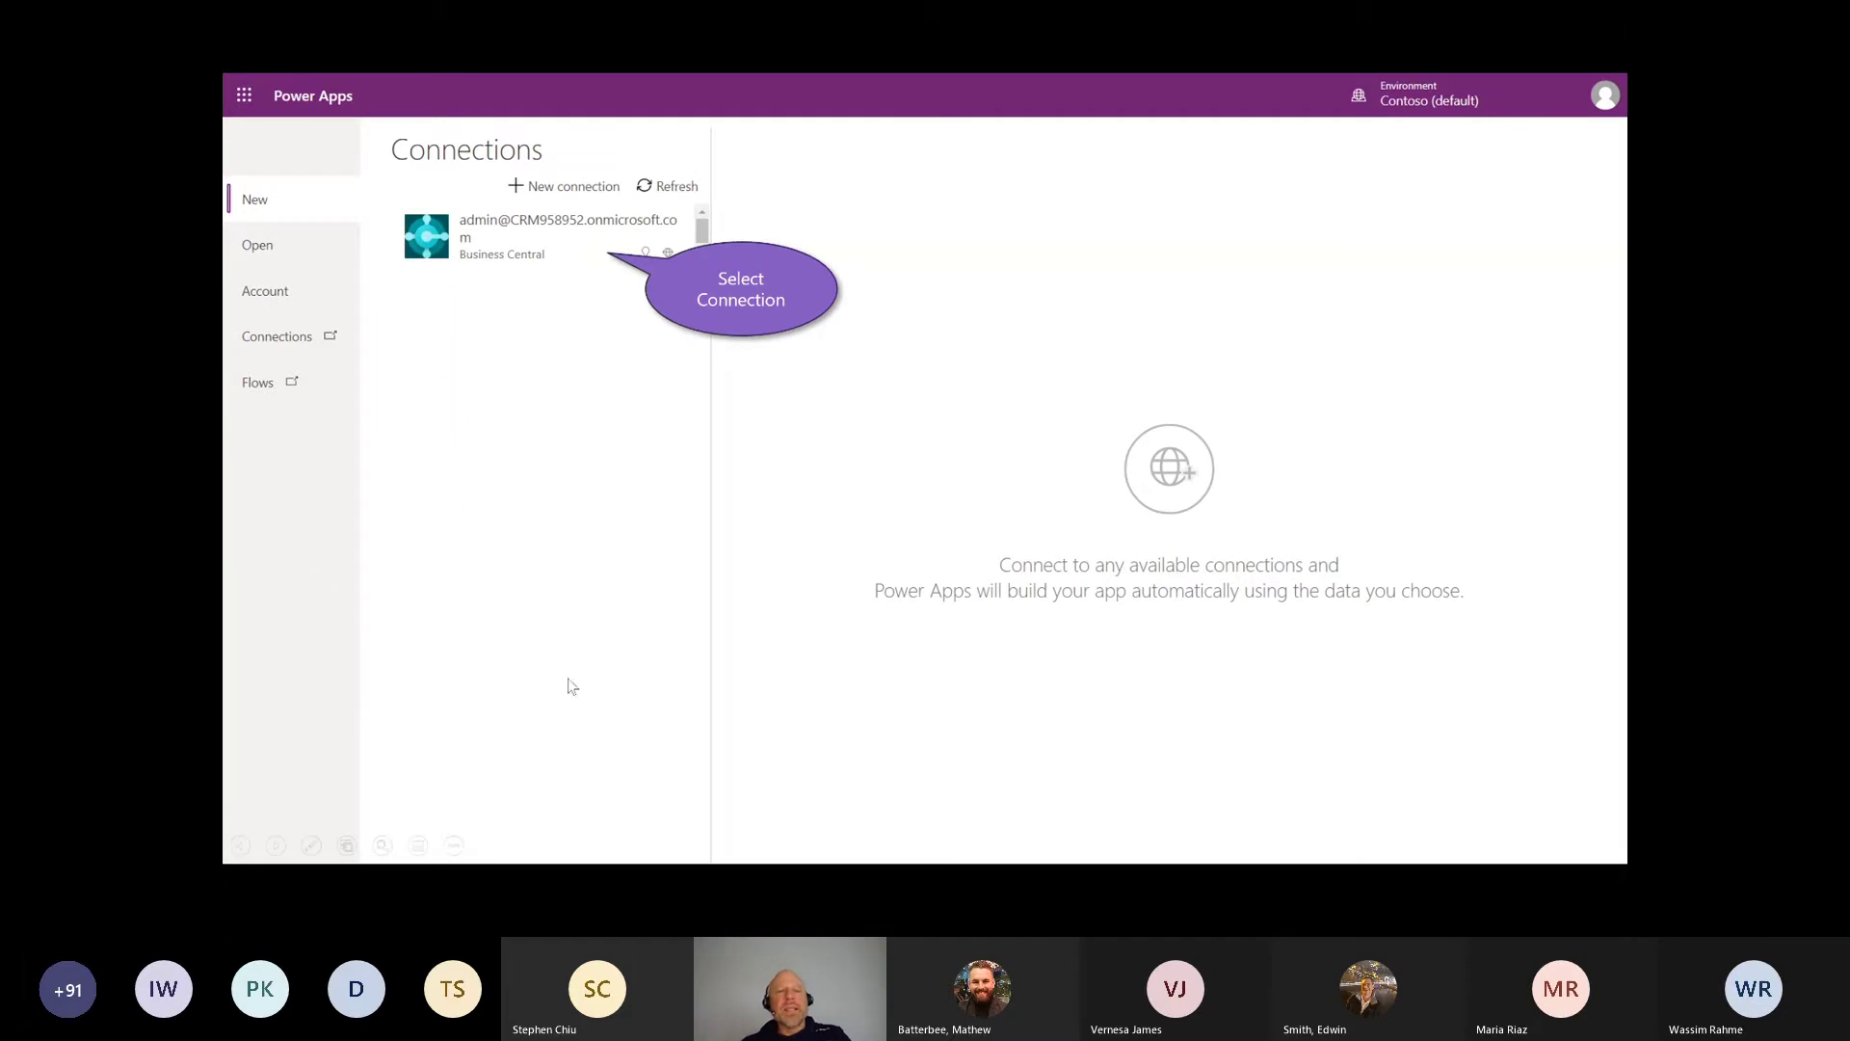
{"action": "left_click", "coordinate": [474, 249]}
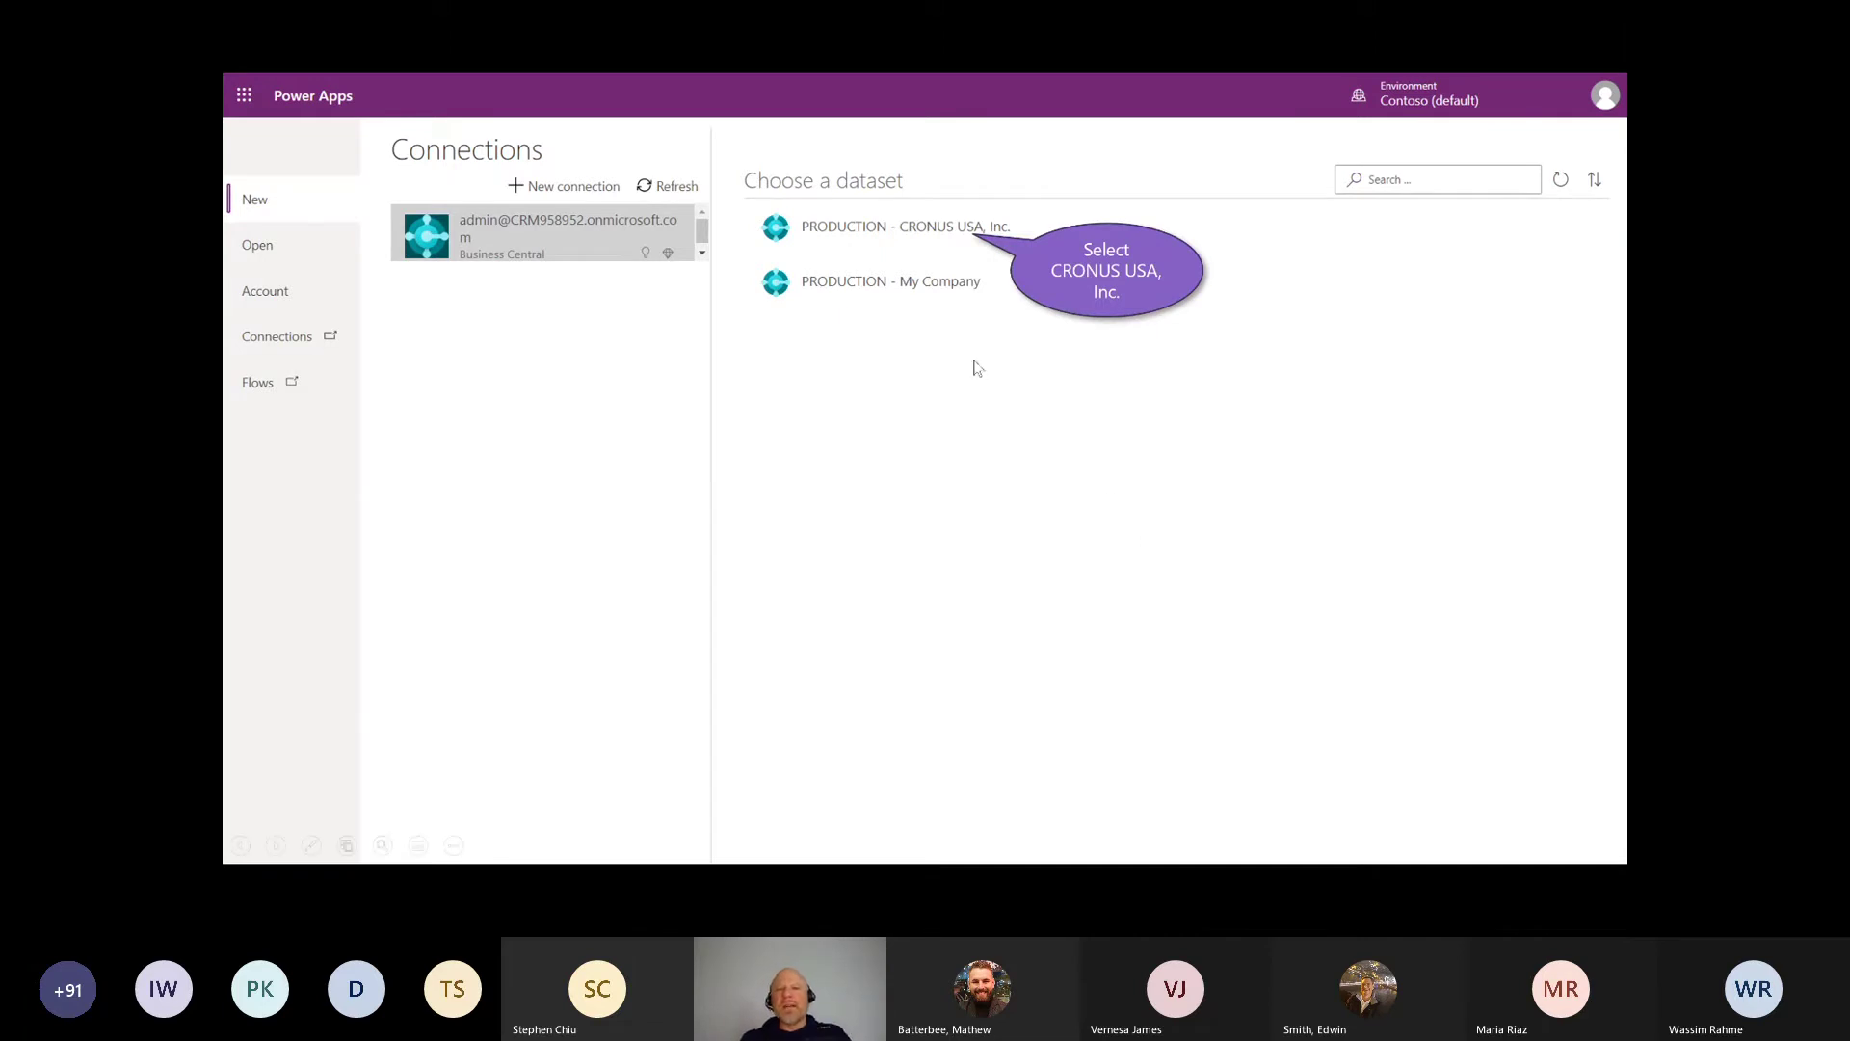
{"action": "left_click", "coordinate": [952, 241]}
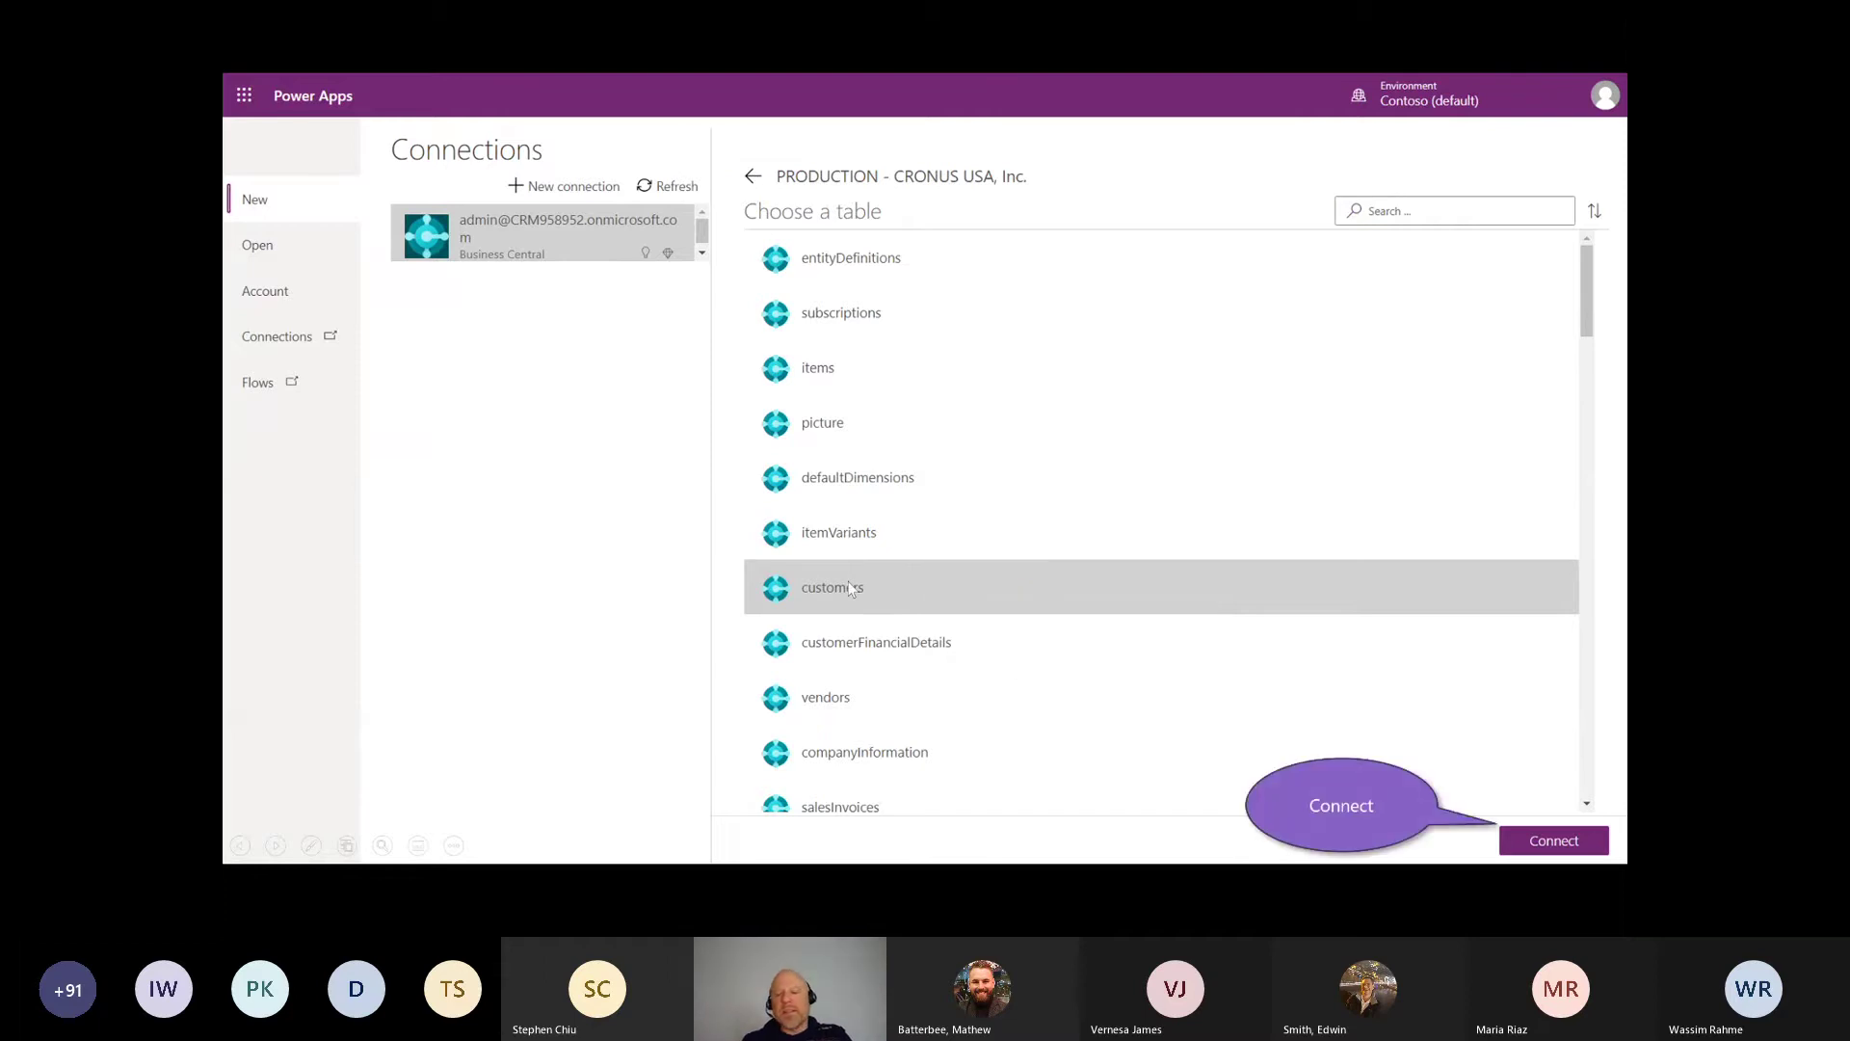
Step: Generate the app from the customers table and preview it, listing customers 10000 to 50000
{"action": "left_click", "coordinate": [1513, 836]}
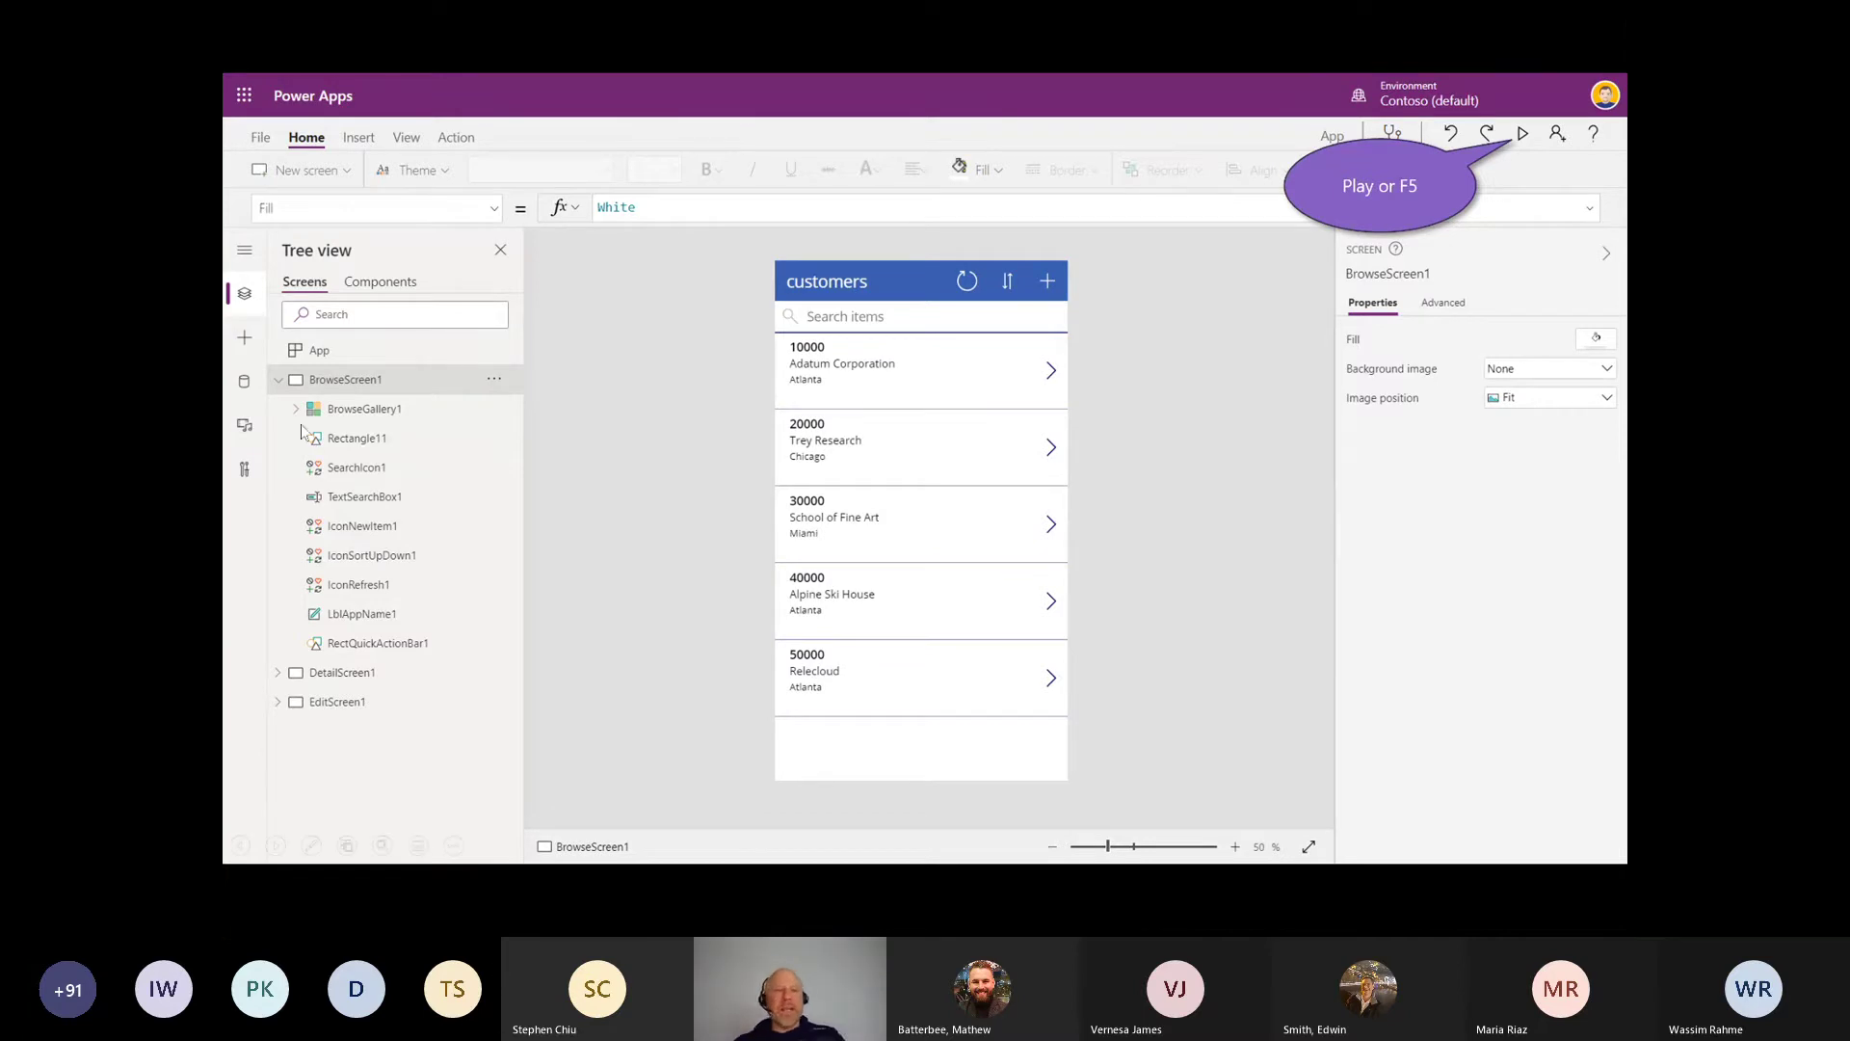
{"action": "mouse_move", "coordinate": [409, 368]}
{"action": "left_mouse_down"}
{"action": "mouse_move", "coordinate": [289, 400]}
{"action": "mouse_move", "coordinate": [422, 417]}
{"action": "left_mouse_up"}
{"action": "mouse_move", "coordinate": [369, 682]}
{"action": "left_mouse_down"}
{"action": "mouse_move", "coordinate": [383, 670]}
{"action": "mouse_move", "coordinate": [284, 719]}
{"action": "mouse_move", "coordinate": [372, 707]}
{"action": "left_mouse_up"}
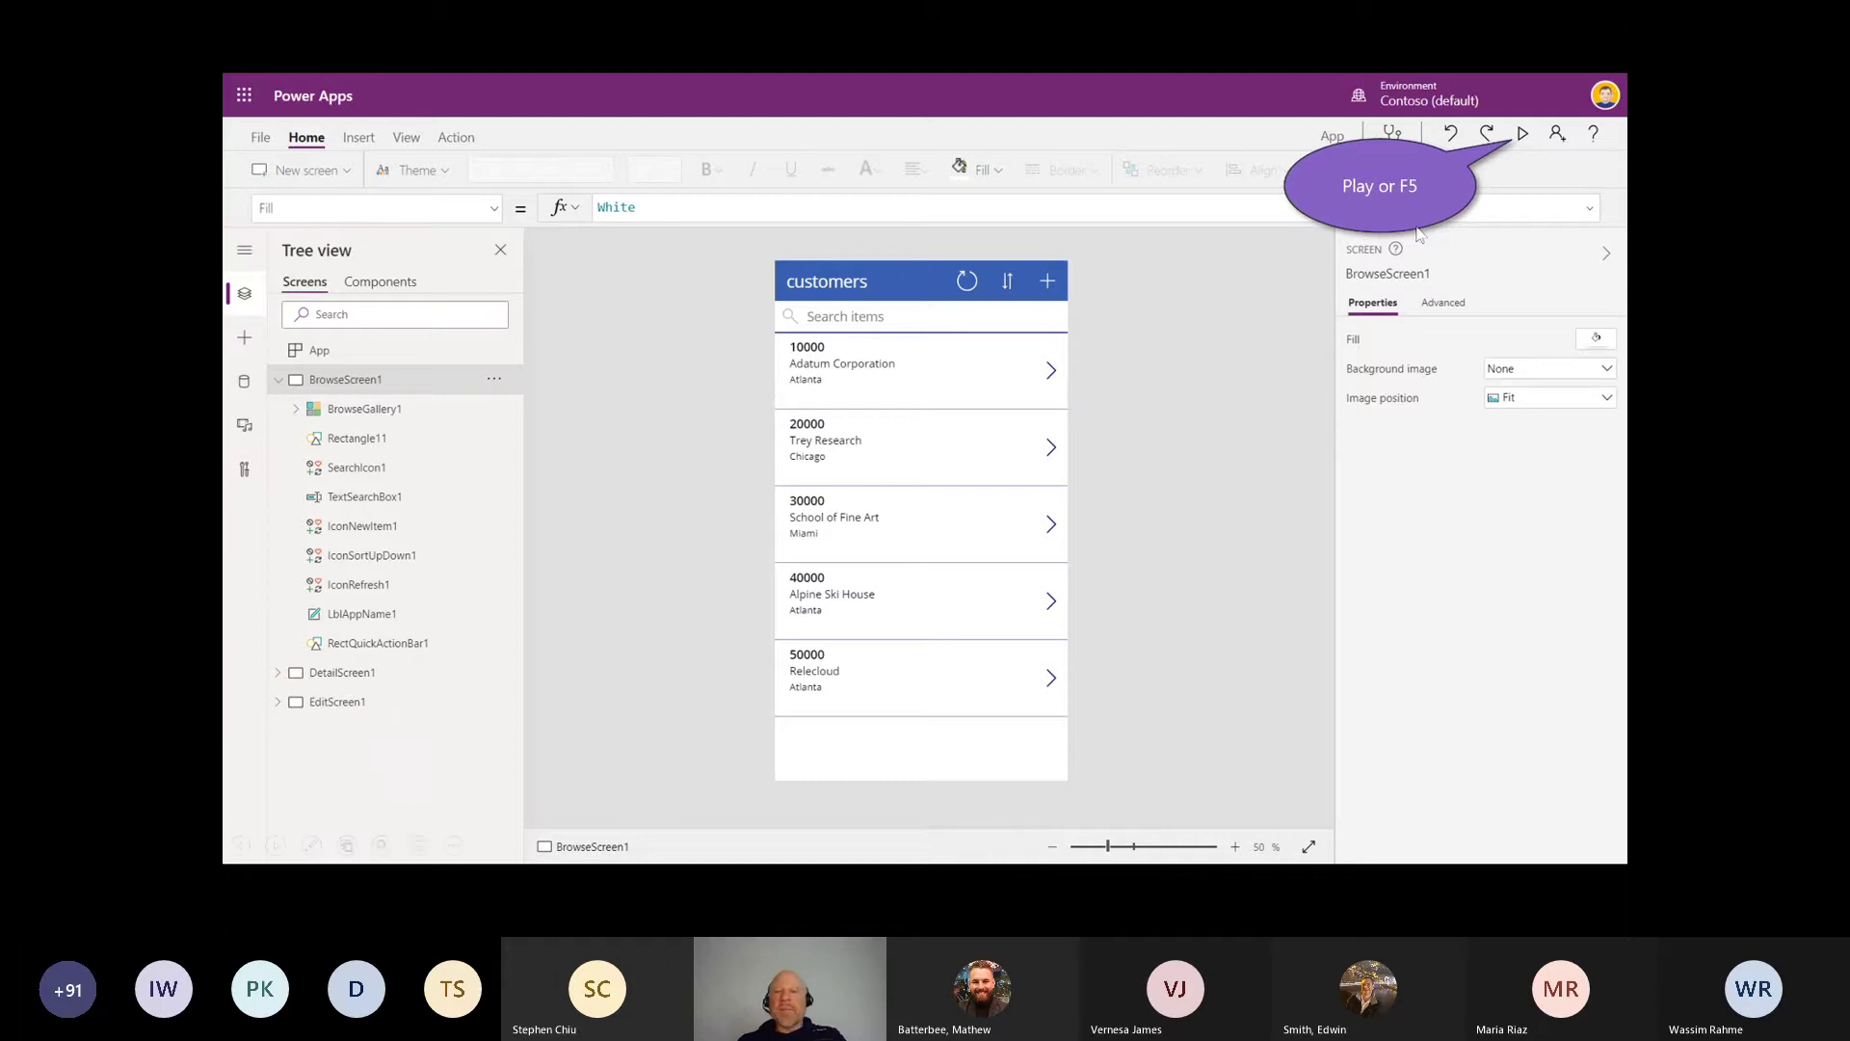
{"action": "left_click", "coordinate": [1521, 137]}
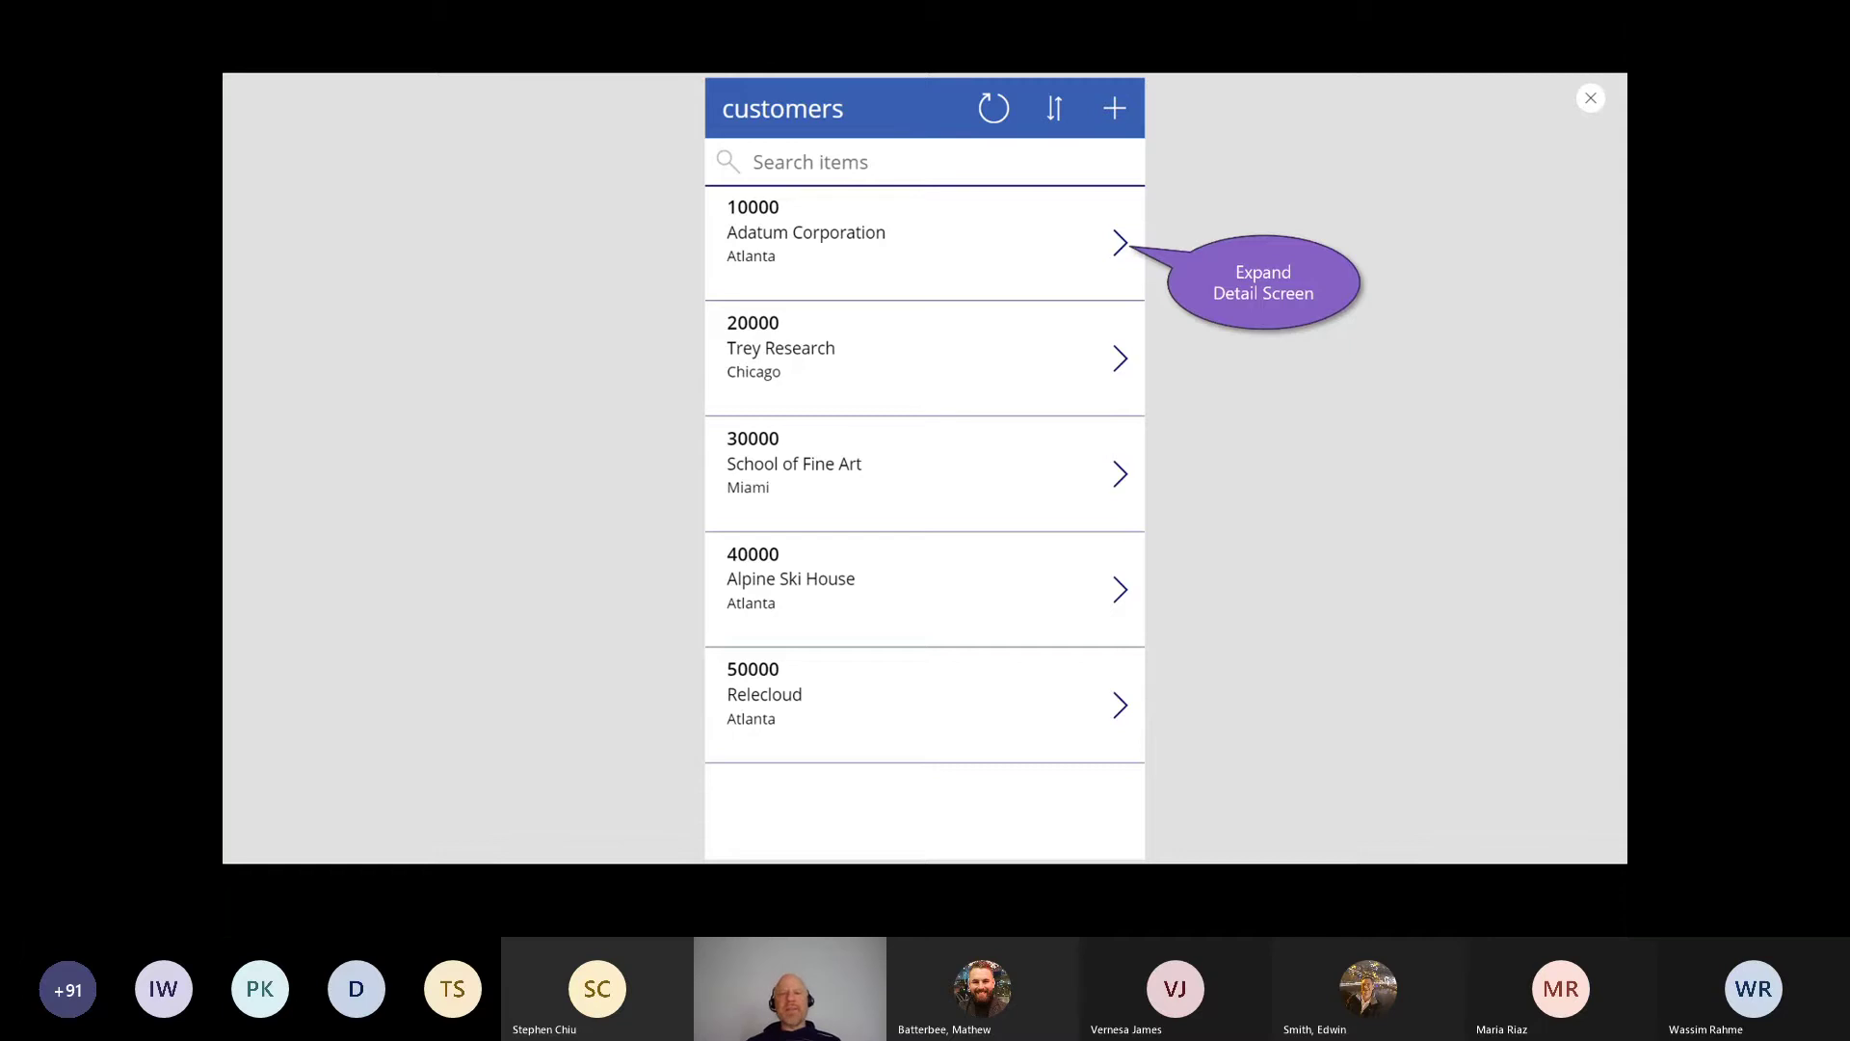
{"action": "left_click", "coordinate": [1120, 252]}
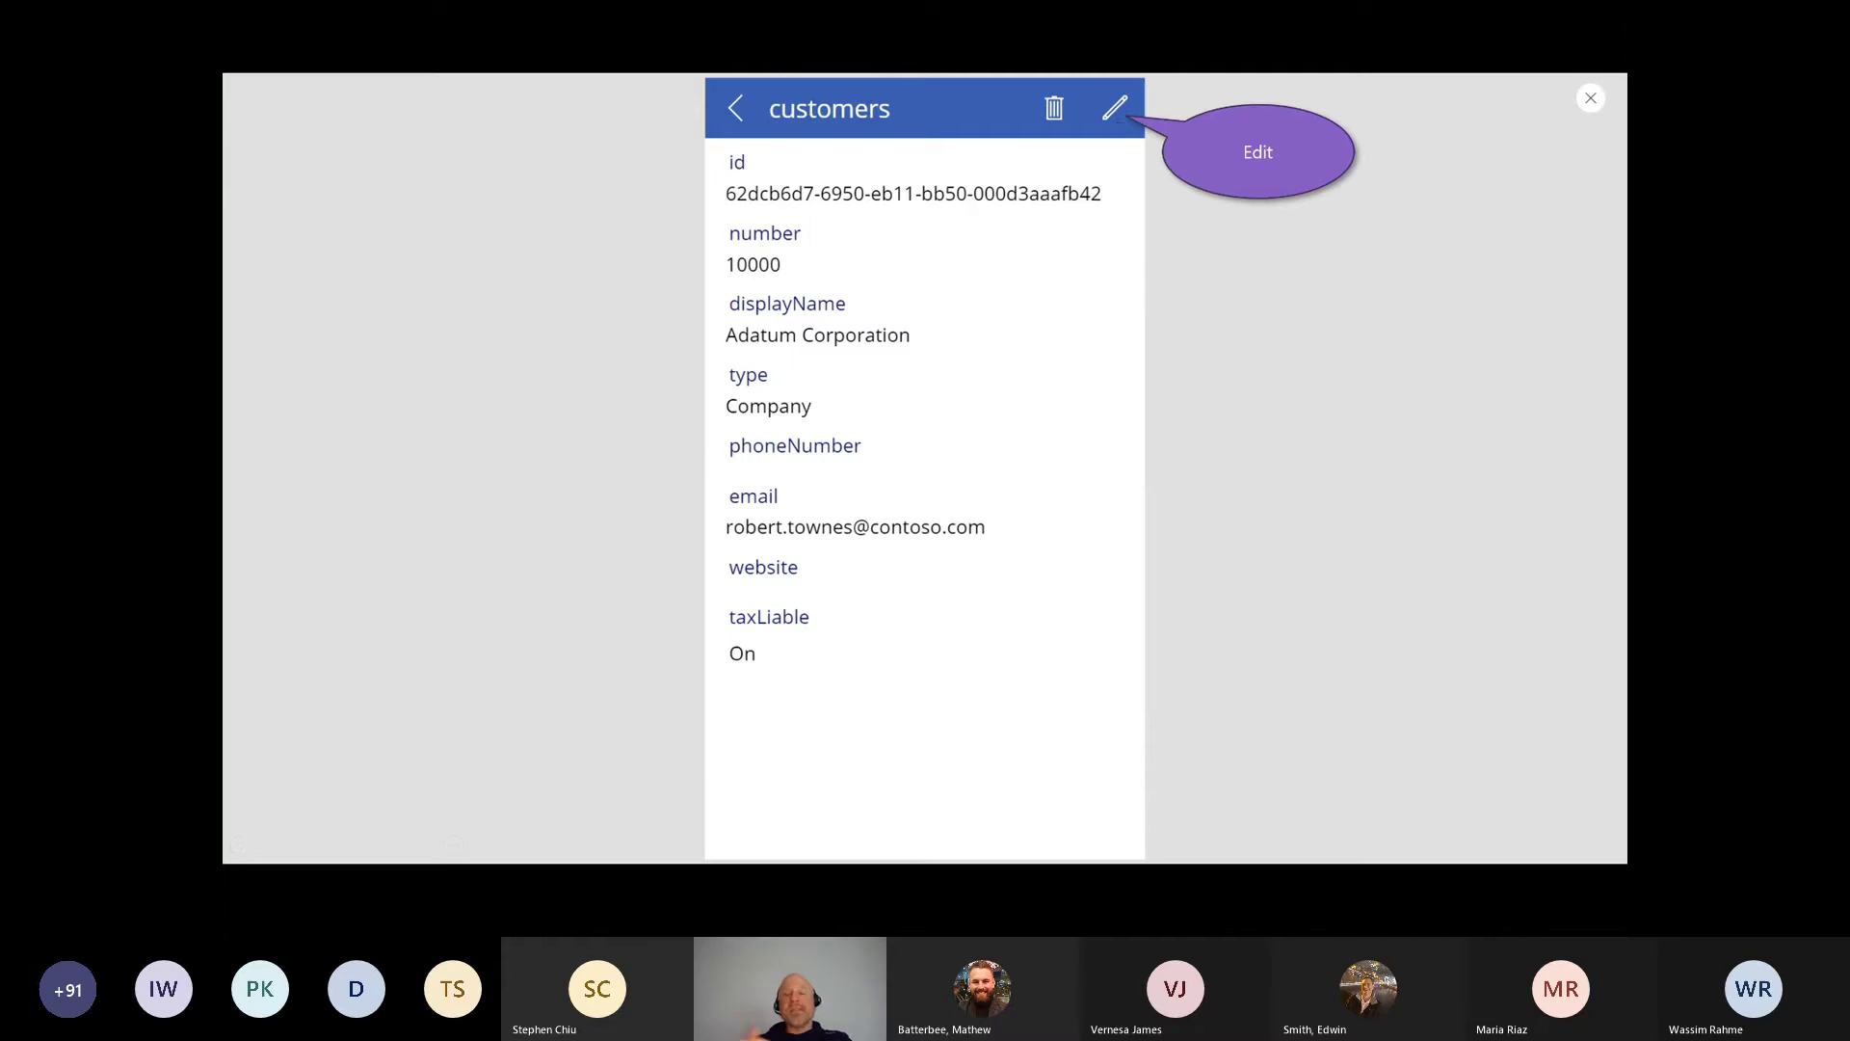
{"action": "key", "text": "Right"}
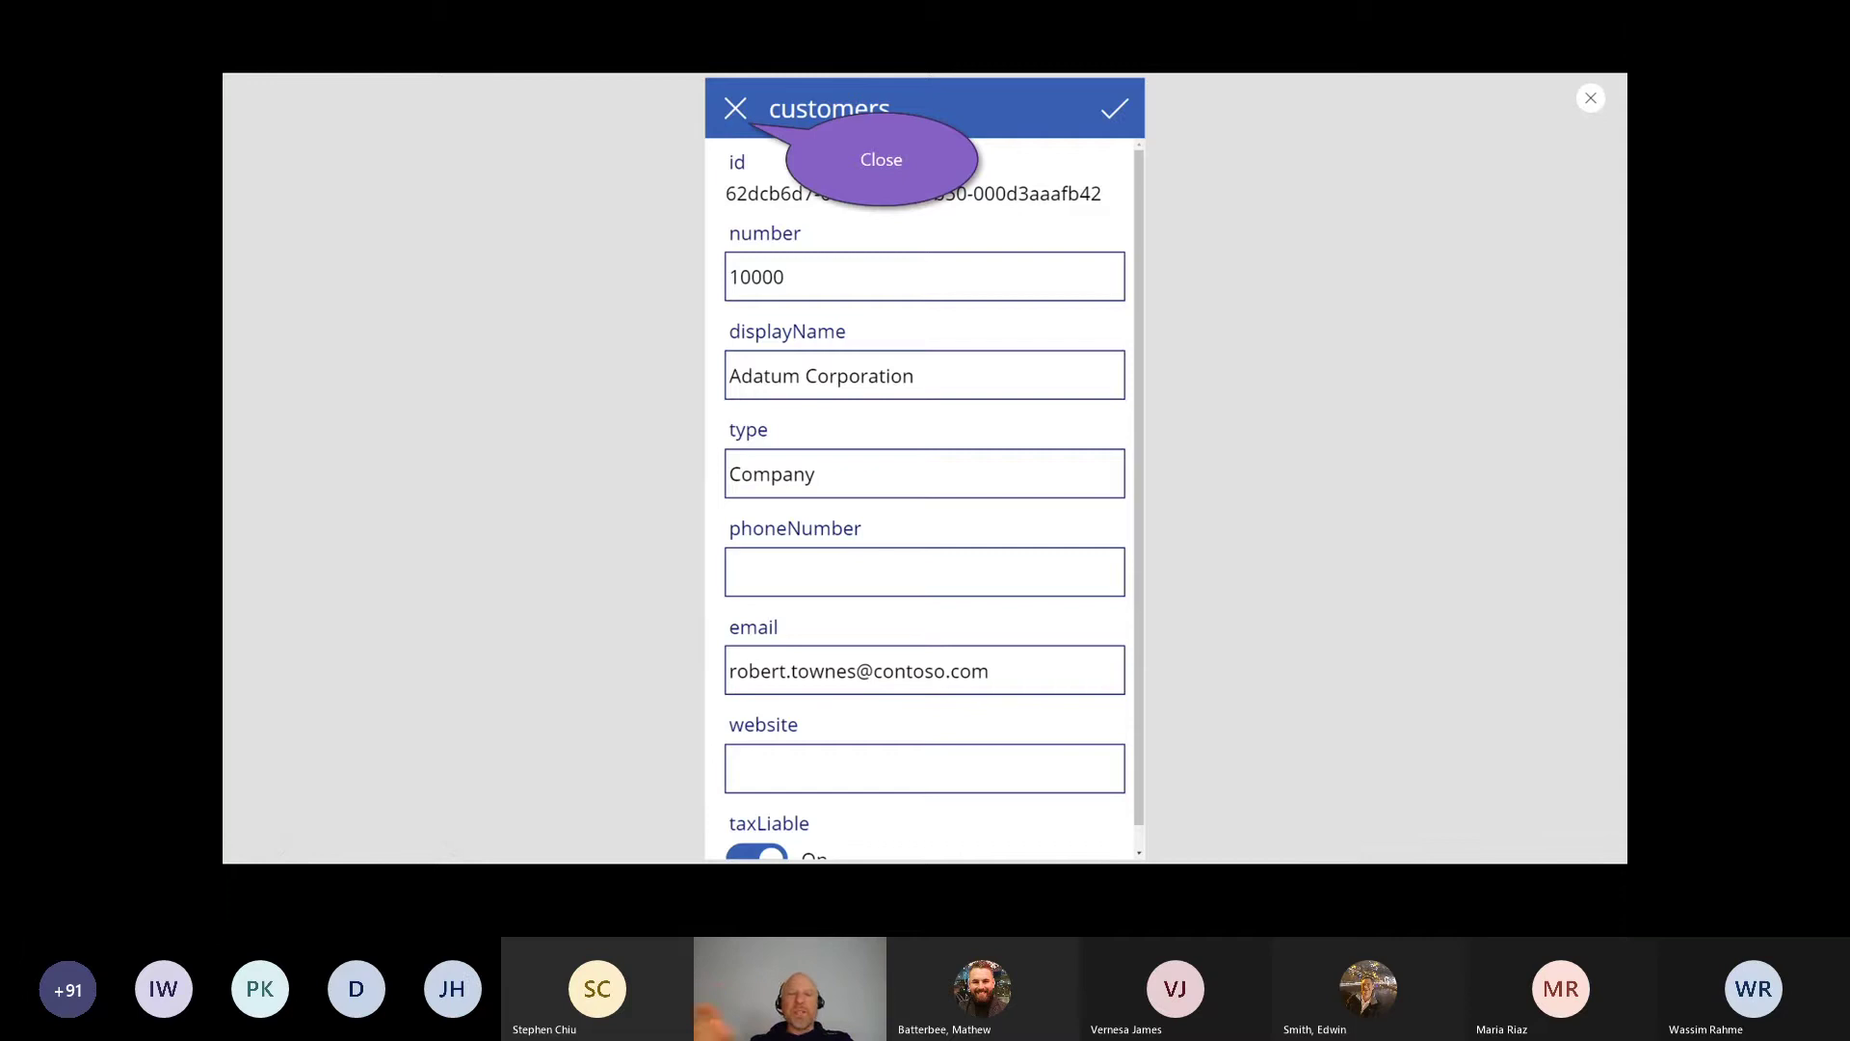
{"action": "left_click", "coordinate": [725, 127]}
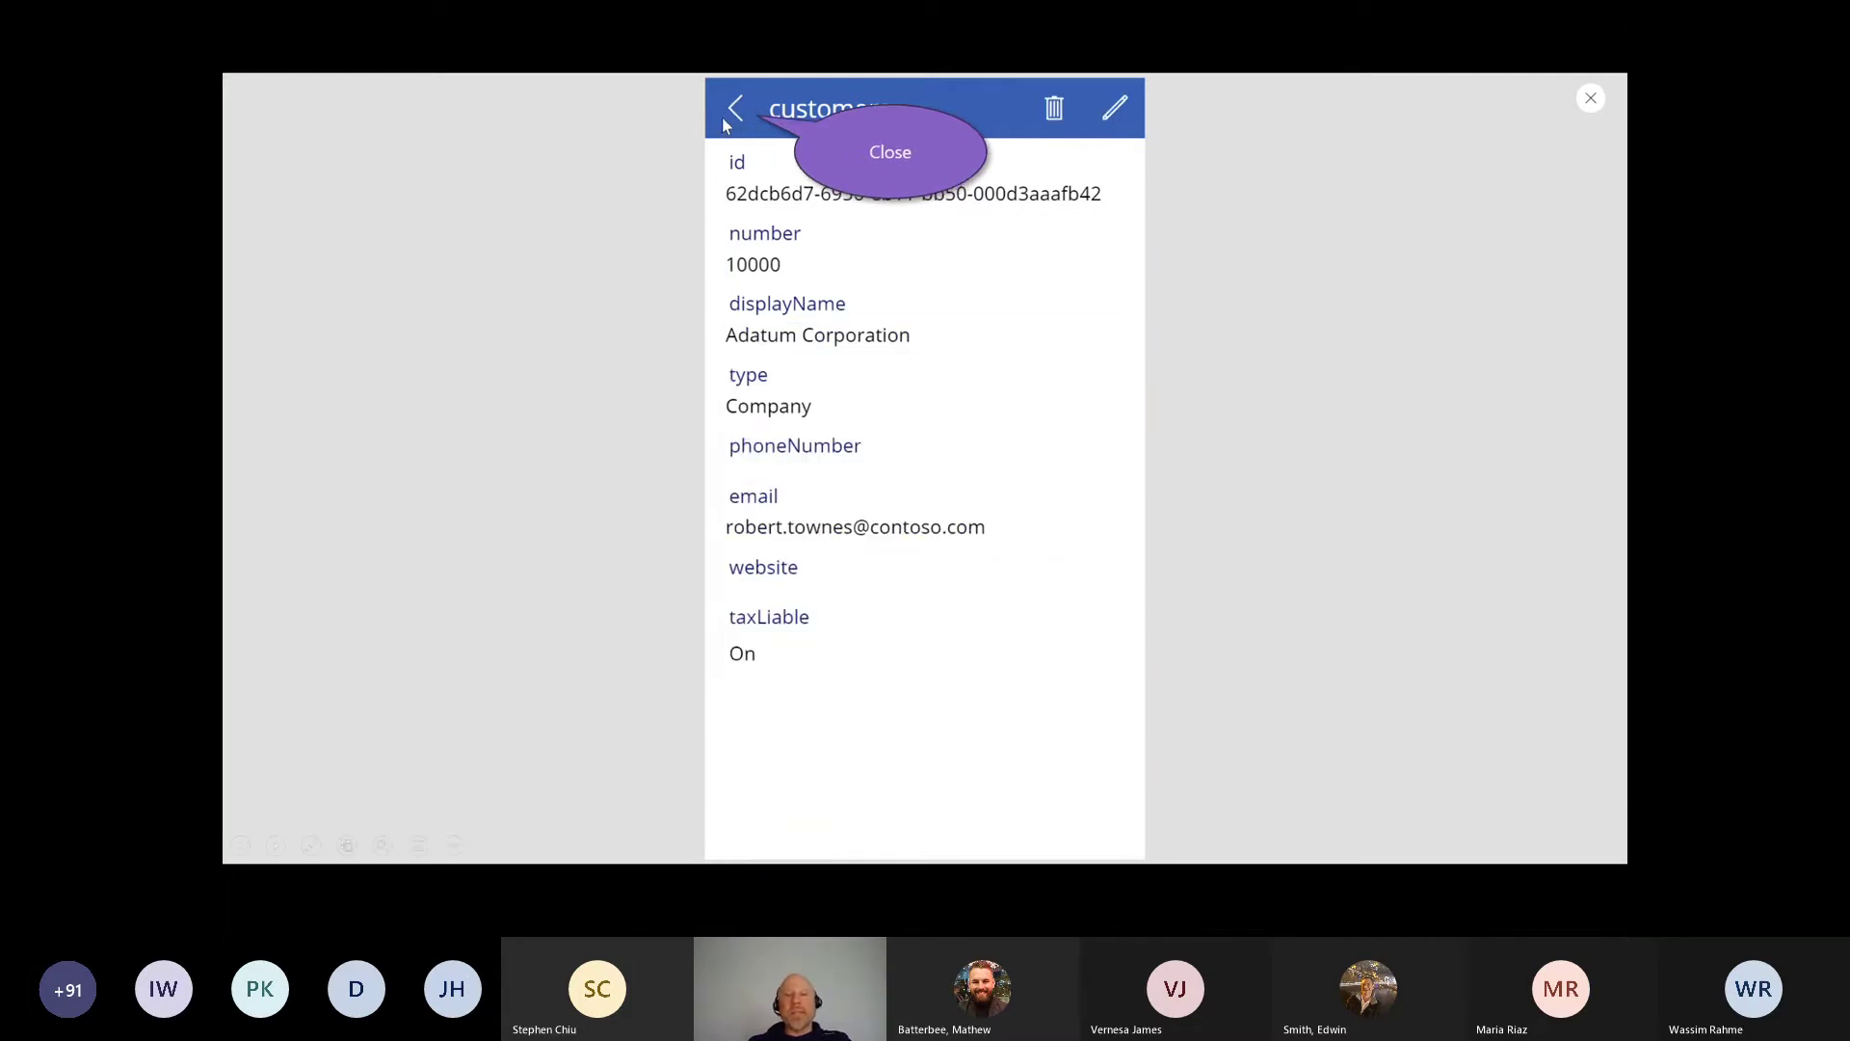
{"action": "left_click", "coordinate": [732, 114]}
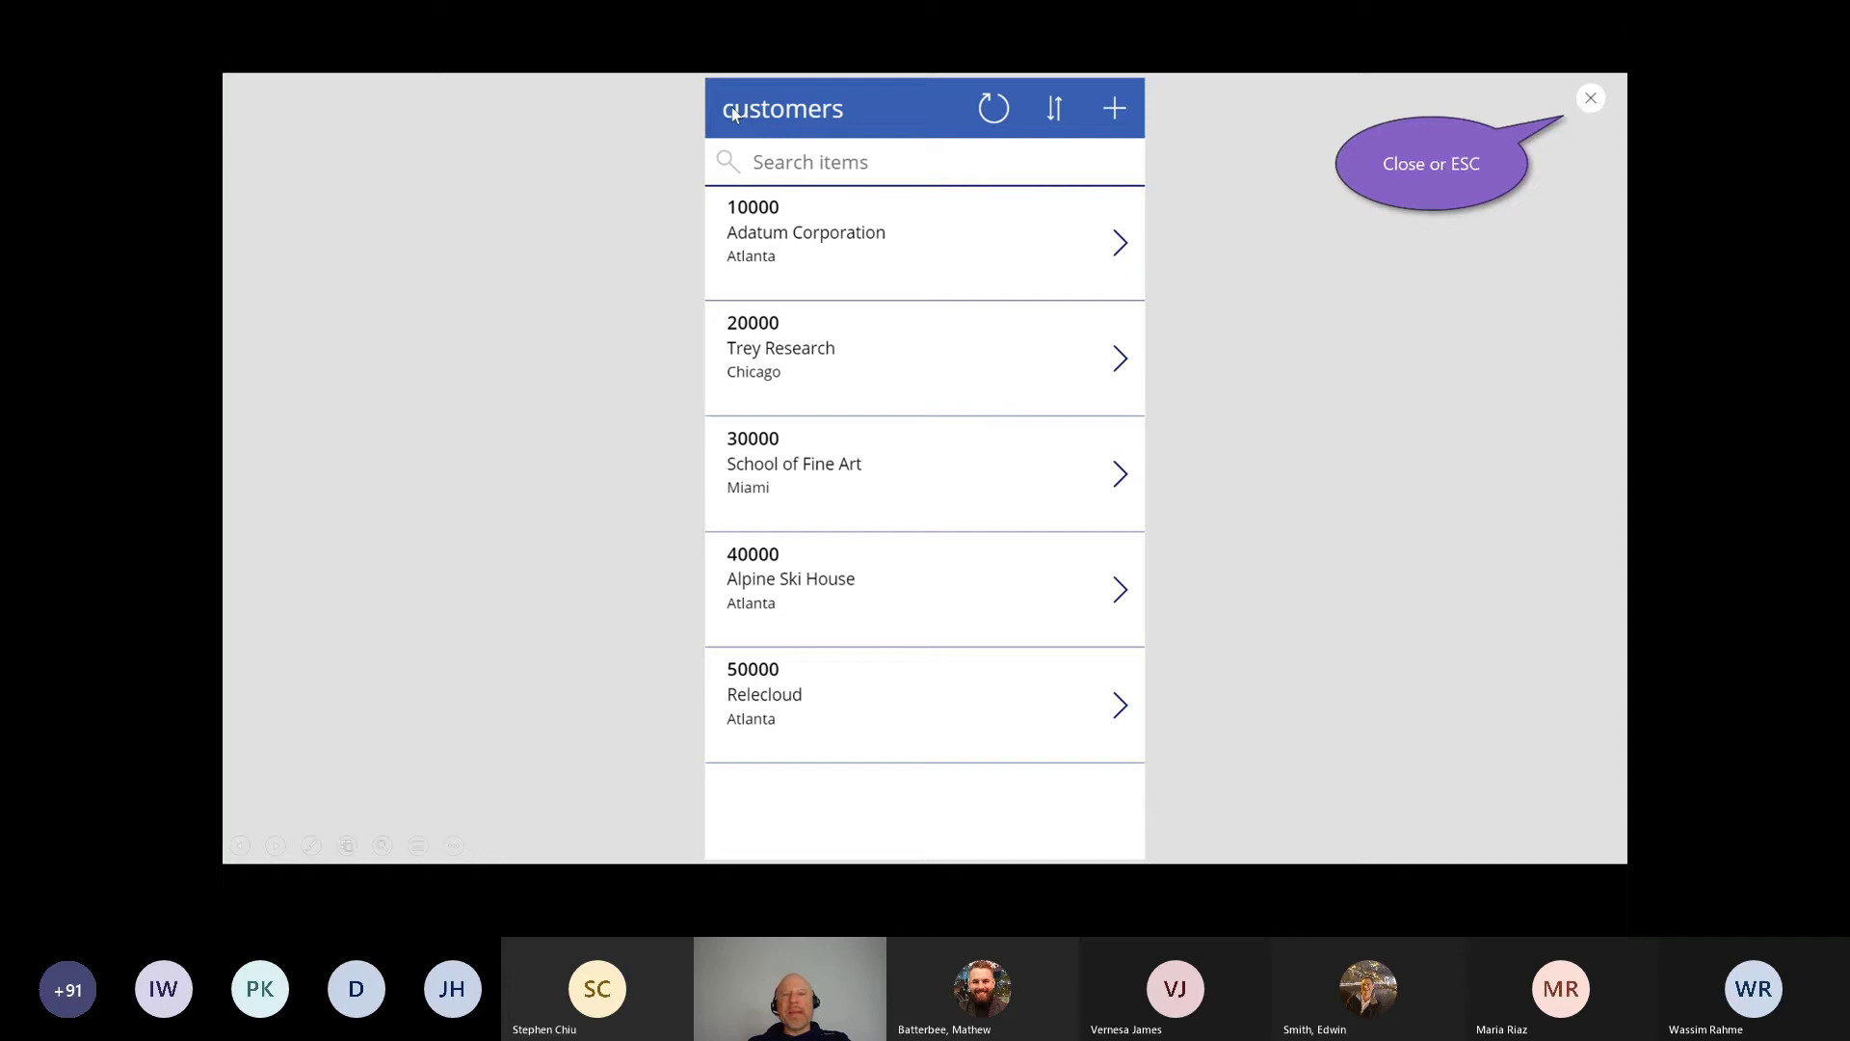
Step: Close the preview to return to the editor's browse, detail and edit screens
{"action": "left_click", "coordinate": [1584, 103]}
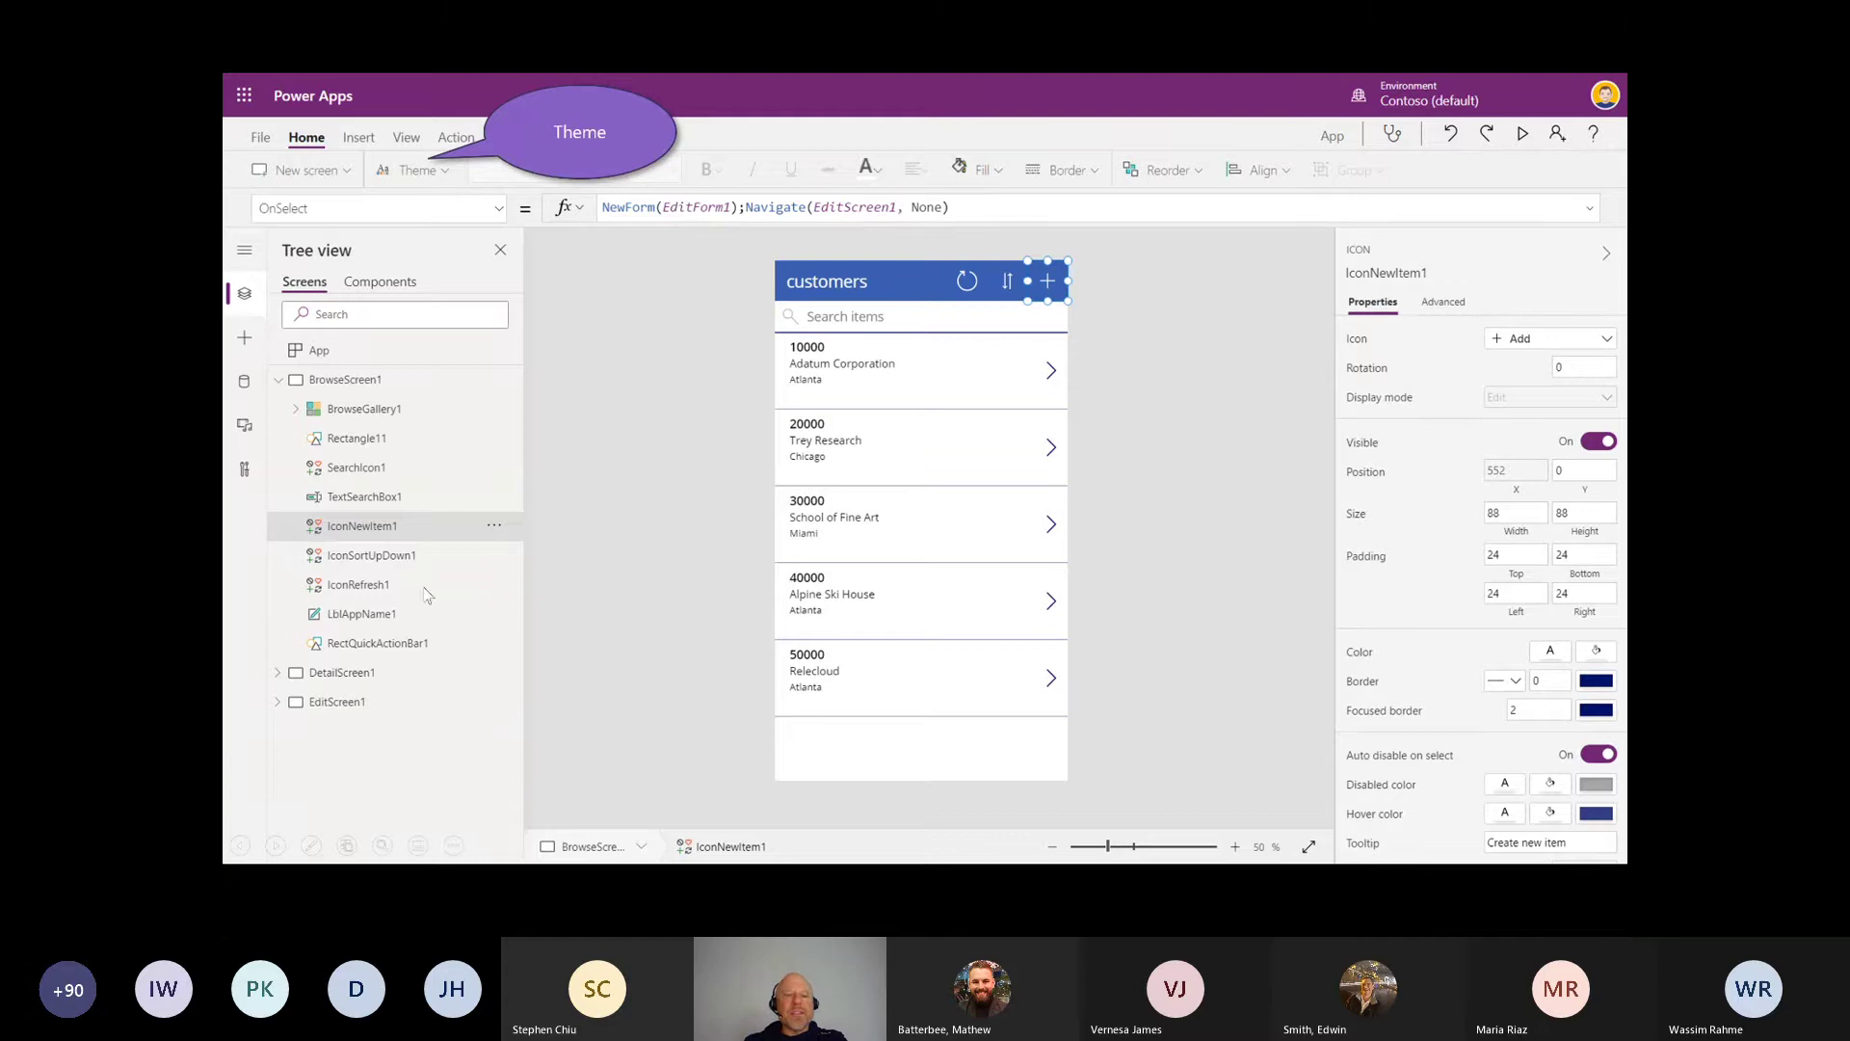
{"action": "left_click_drag", "start_coordinate": [268, 710], "coordinate": [350, 719]}
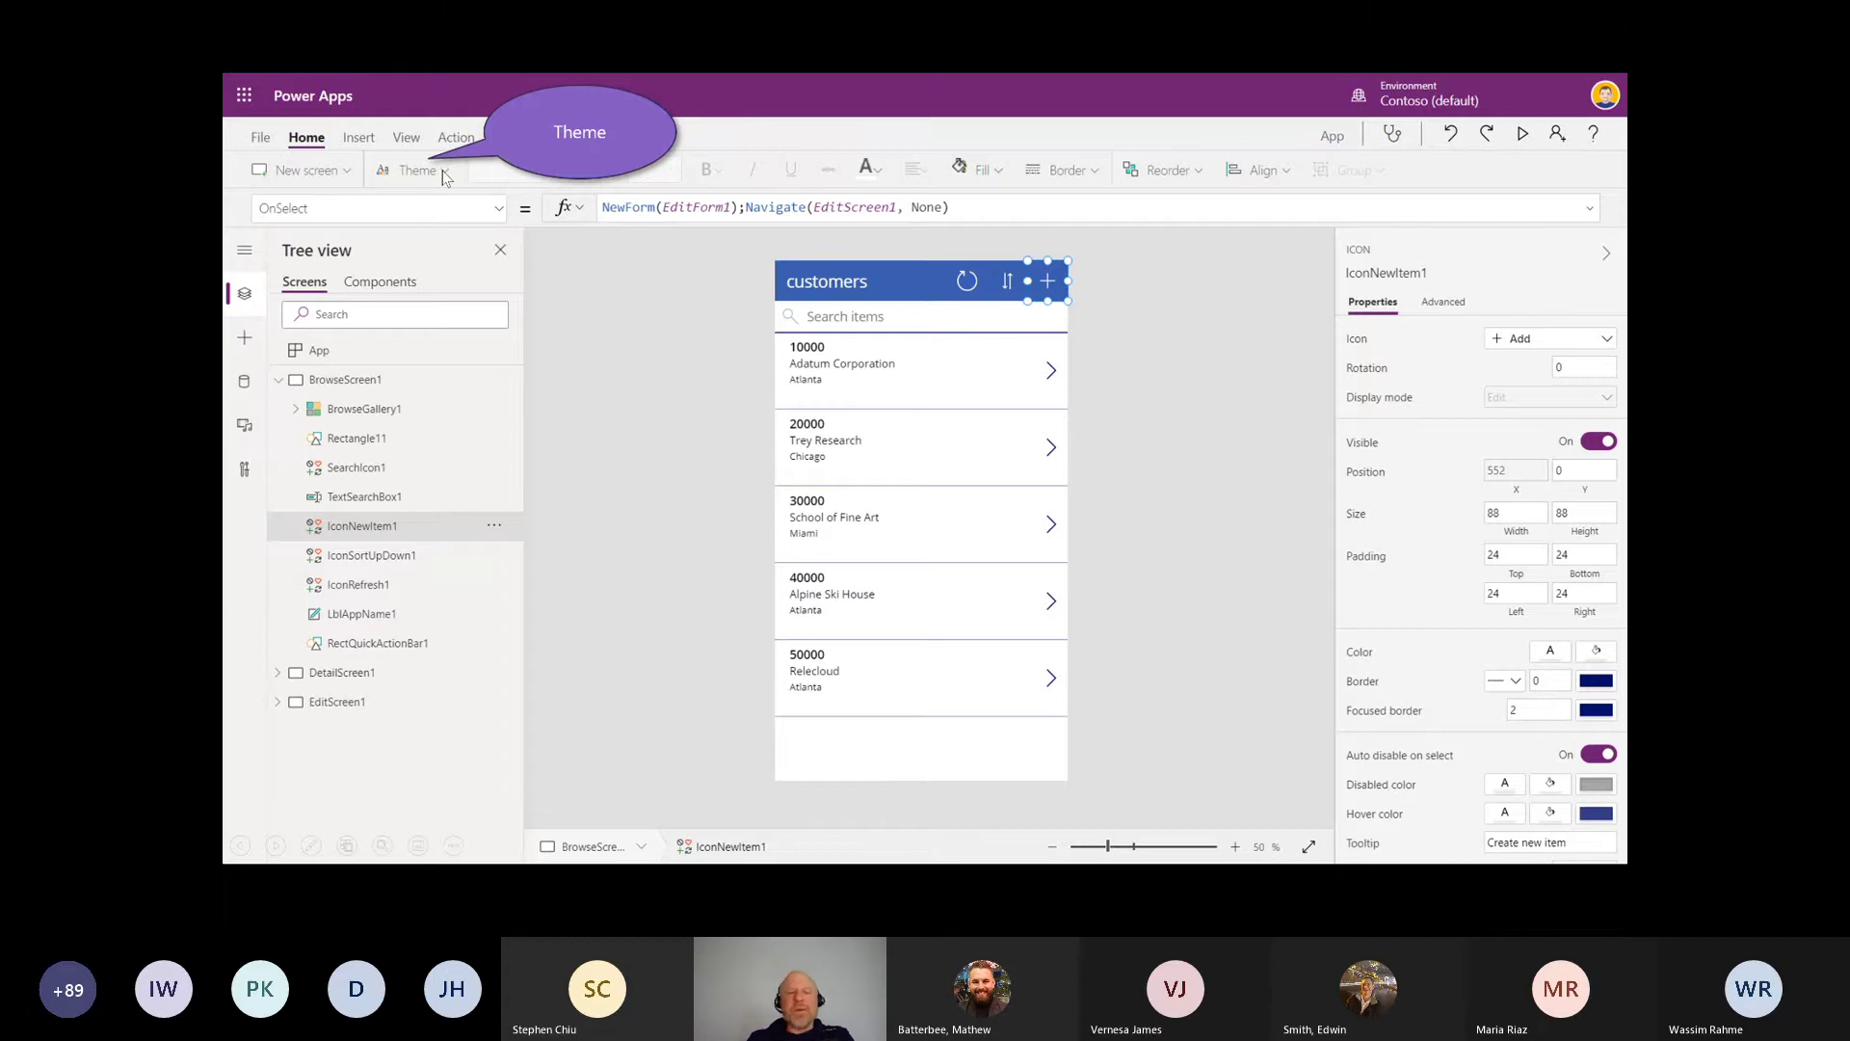
Step: Apply the dark Aqua theme so the screen fill becomes RGBA(29, 29, 29, 1)
{"action": "left_click", "coordinate": [442, 171]}
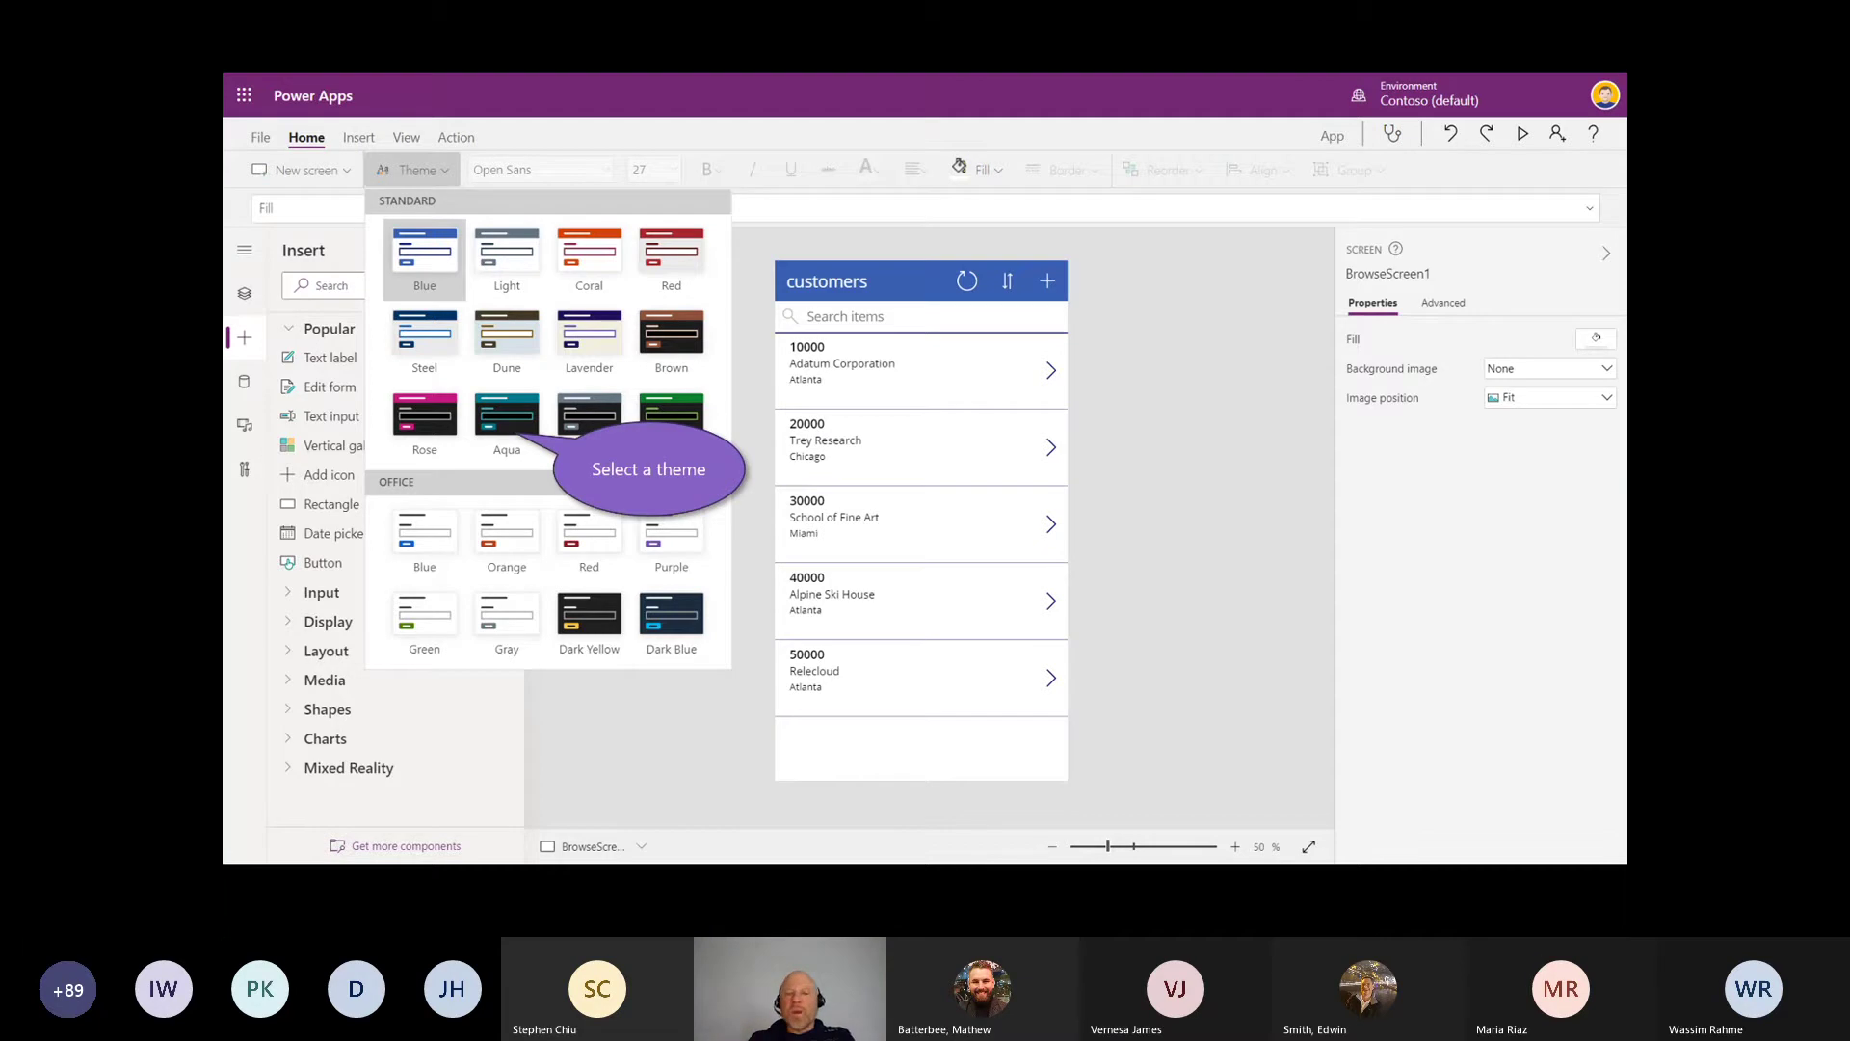
{"action": "left_click", "coordinate": [505, 421]}
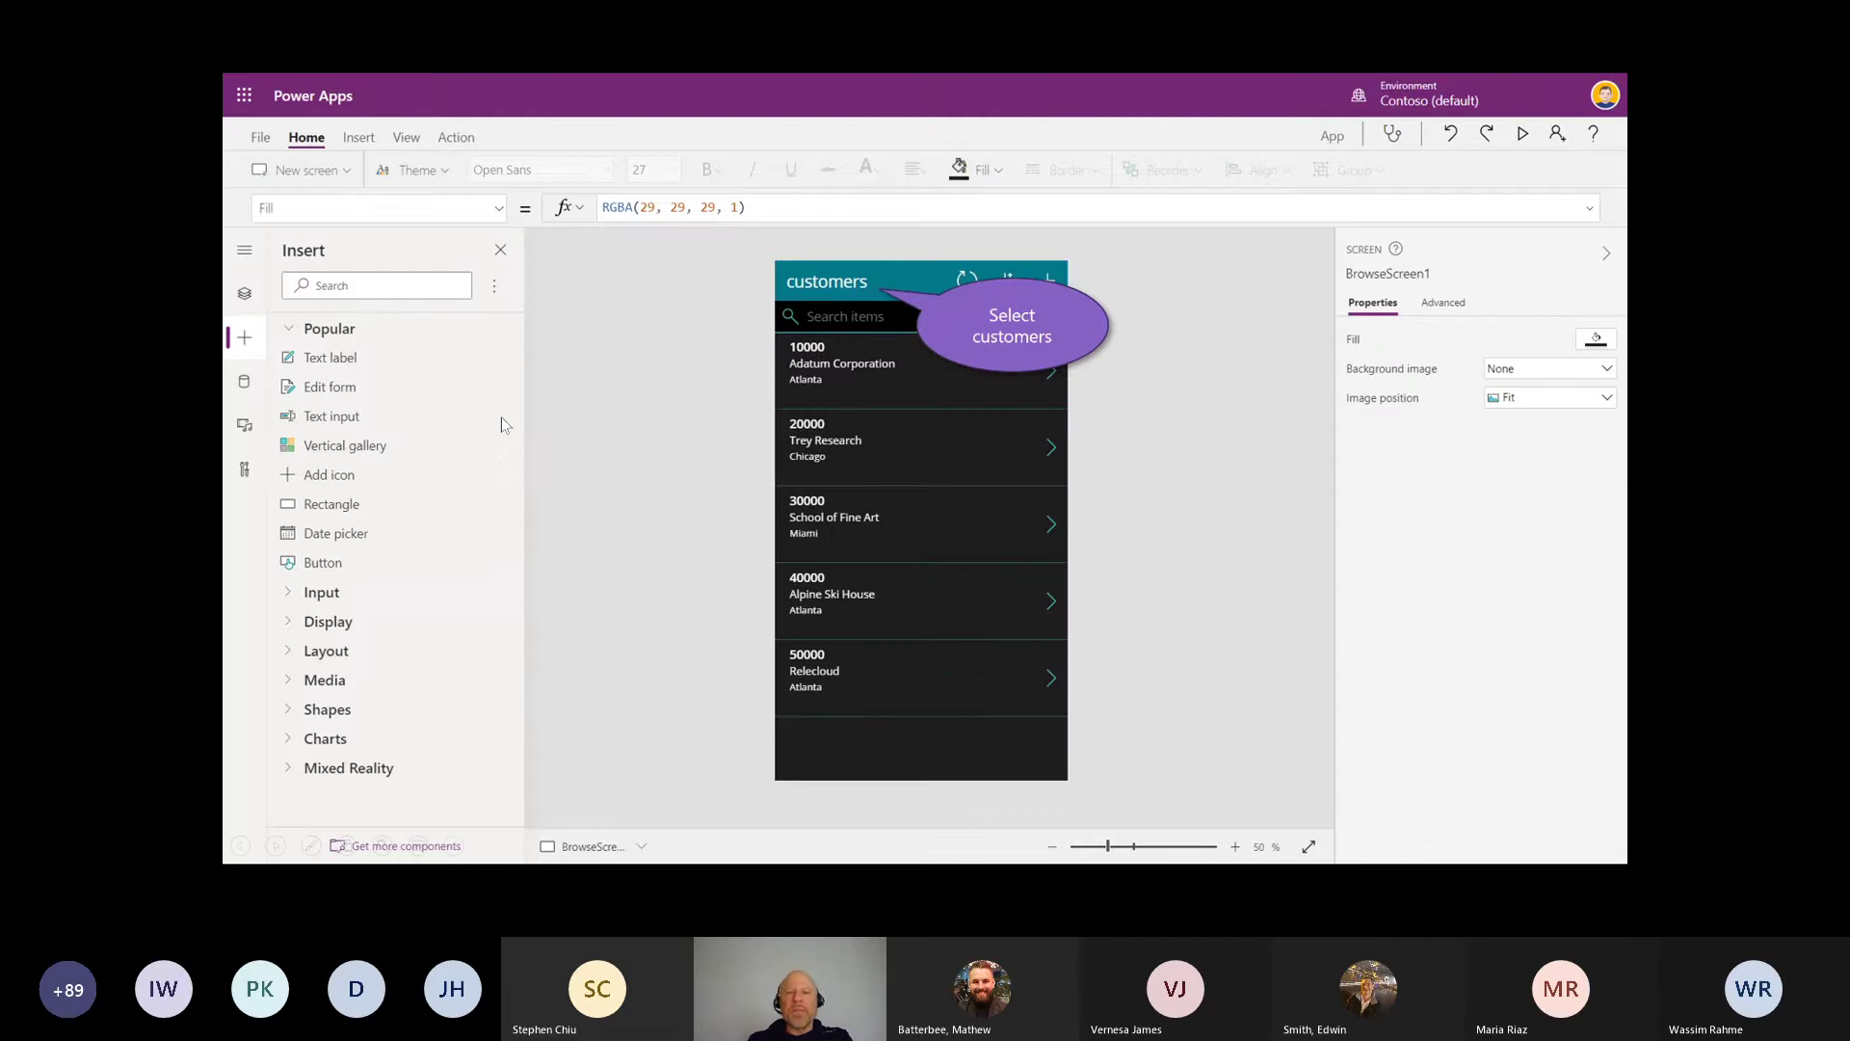
Step: Change the customers header title to Clients and expand the Media controls in the Insert pane
{"action": "left_click", "coordinate": [848, 295]}
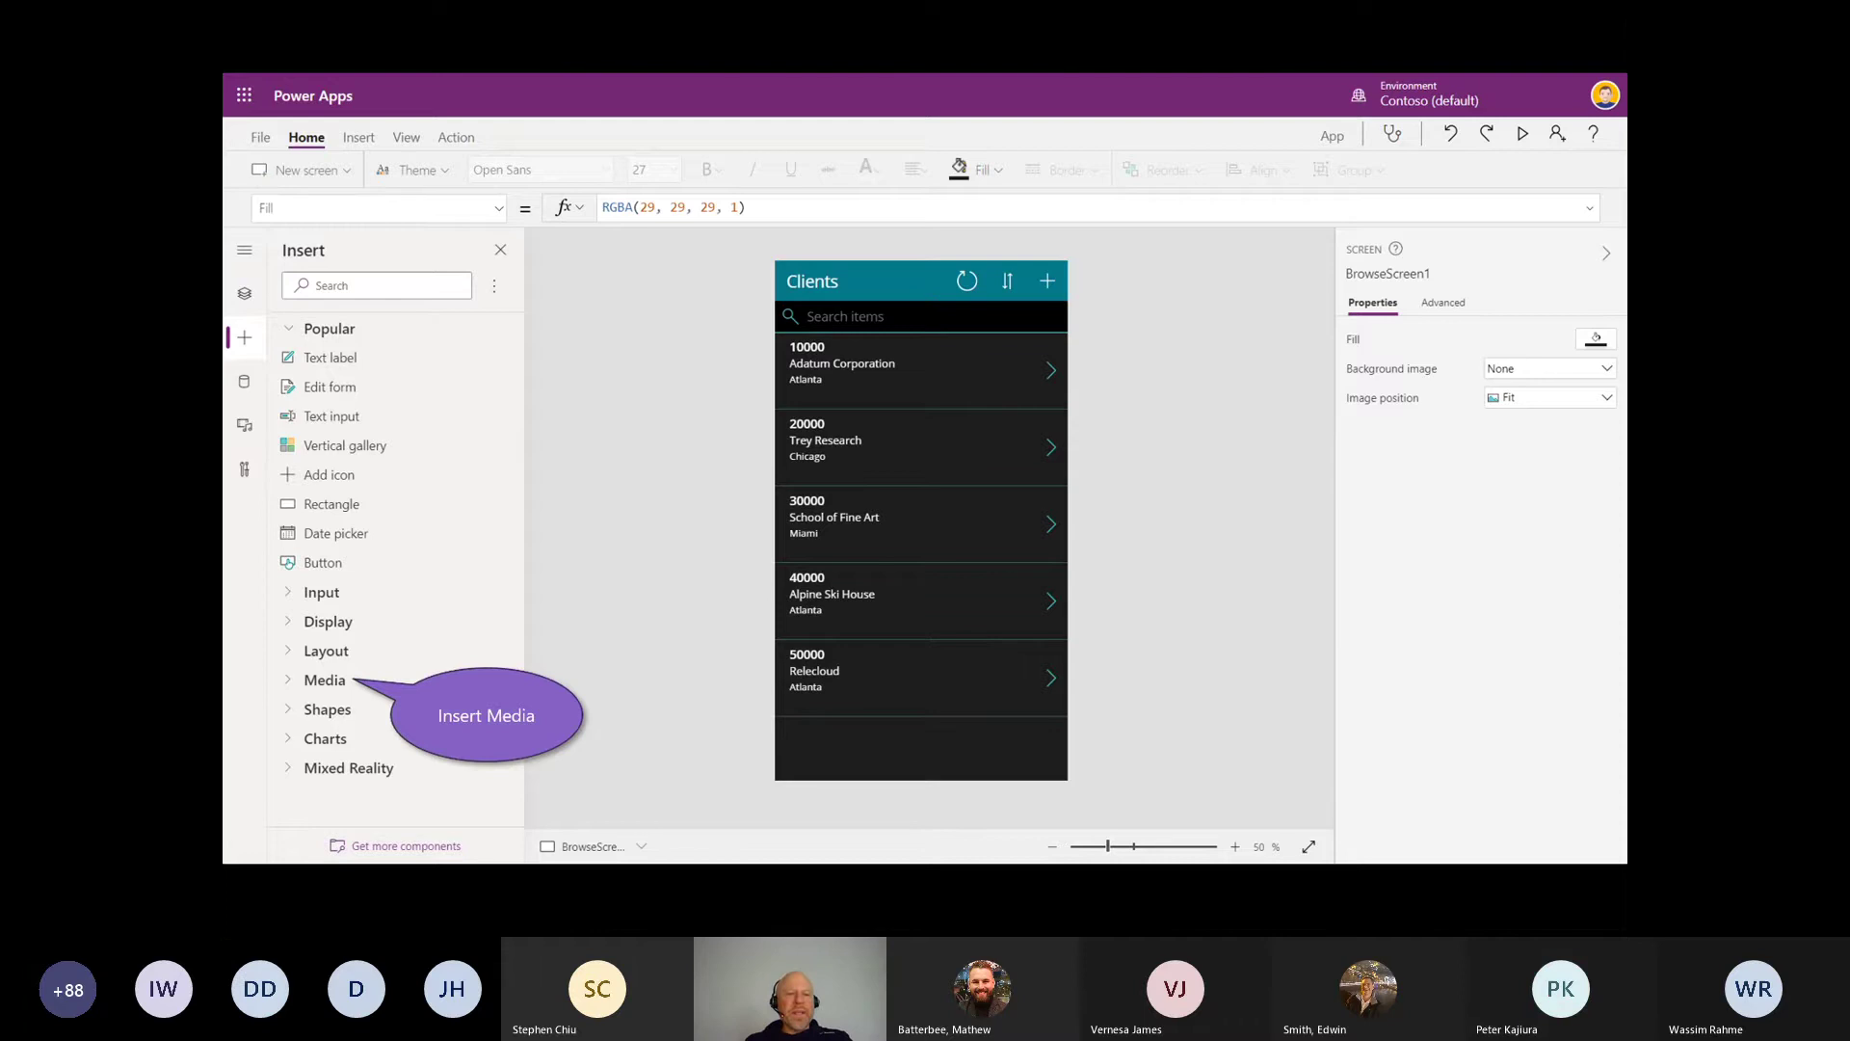
{"action": "left_click", "coordinate": [288, 684]}
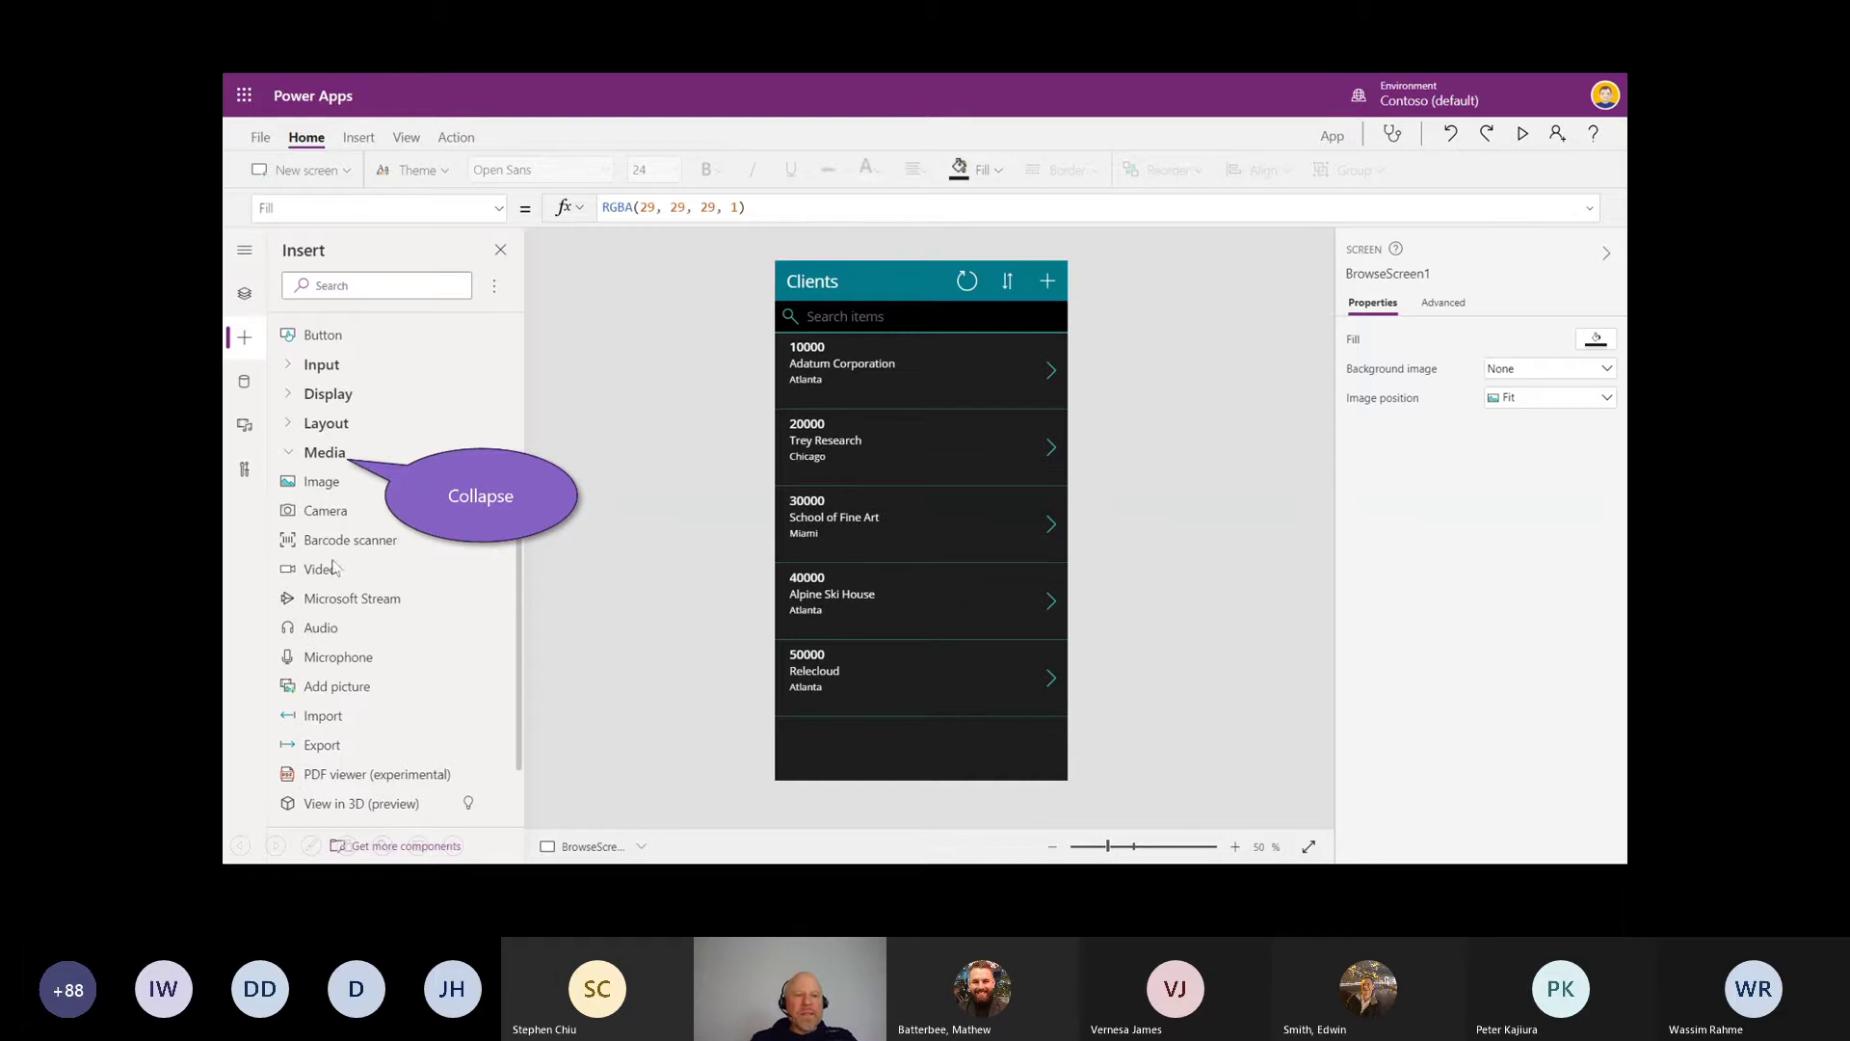
Step: Collapse Media, expand Mixed Reality, and save and publish the app as Customer App
{"action": "left_click", "coordinate": [315, 453]}
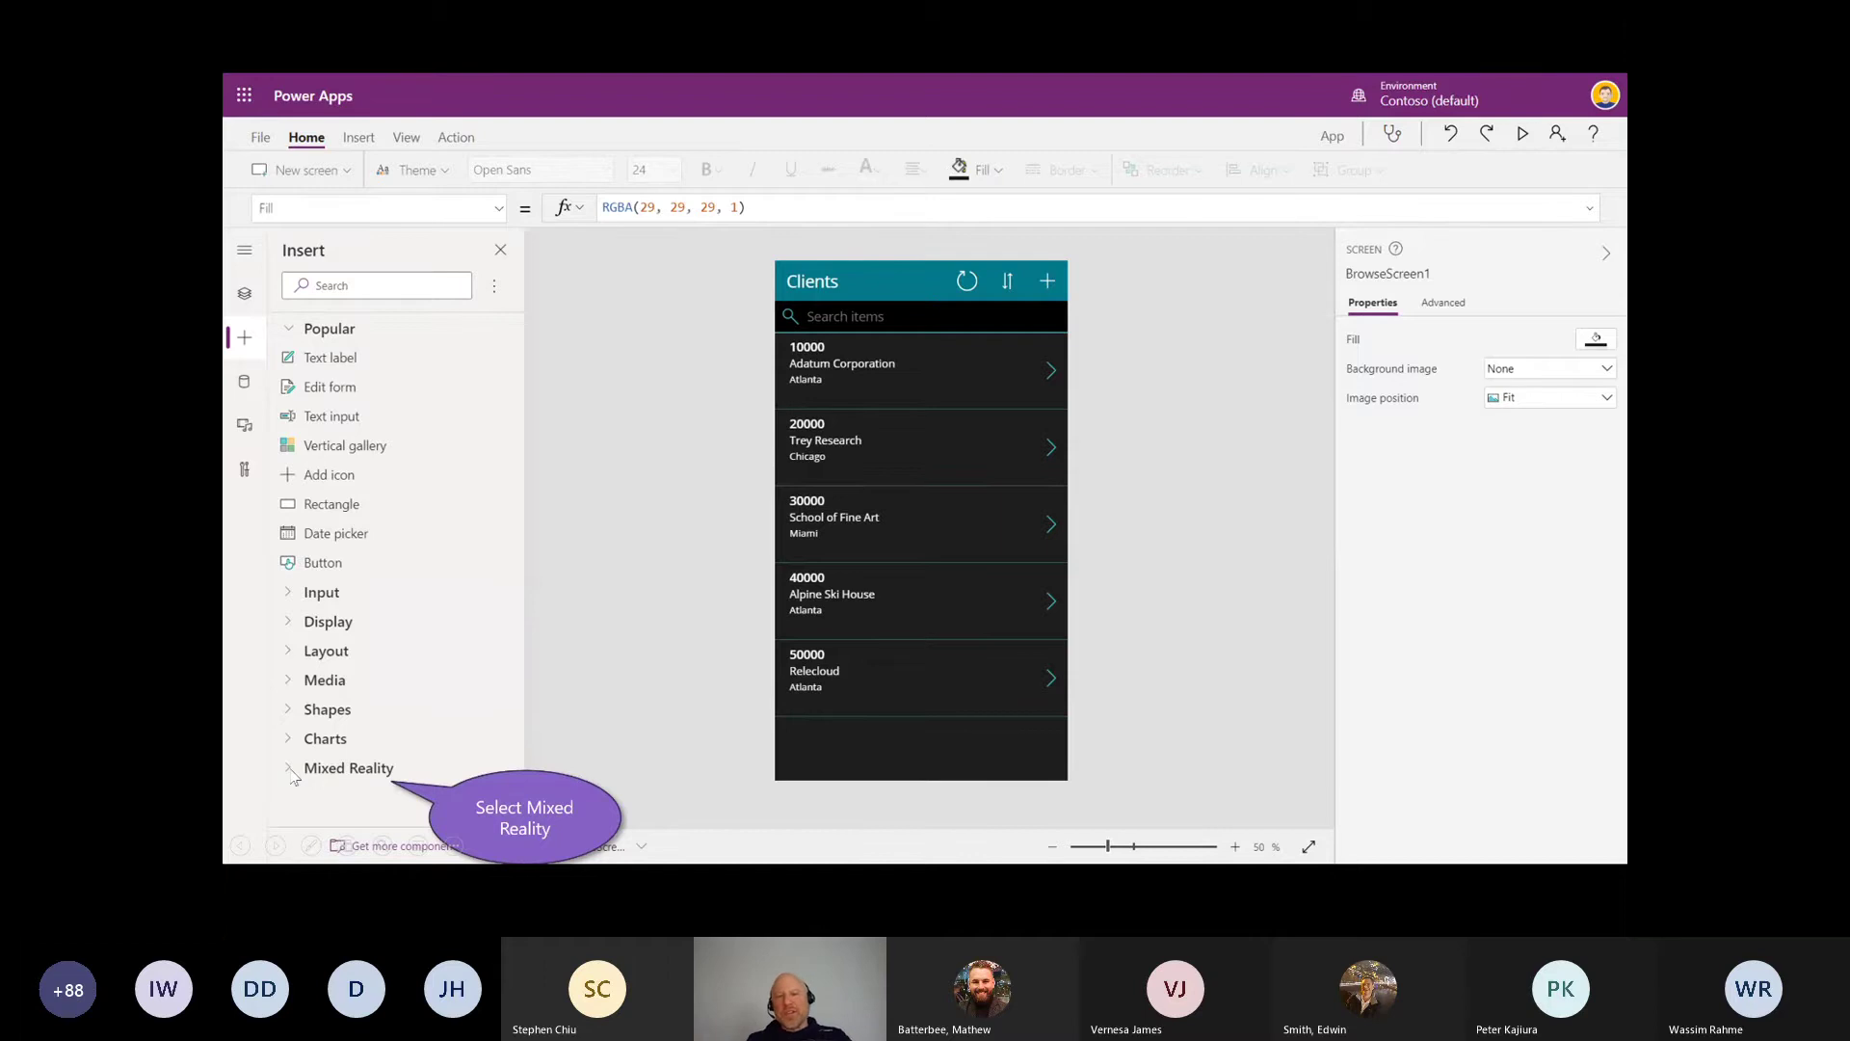
{"action": "left_click", "coordinate": [294, 769]}
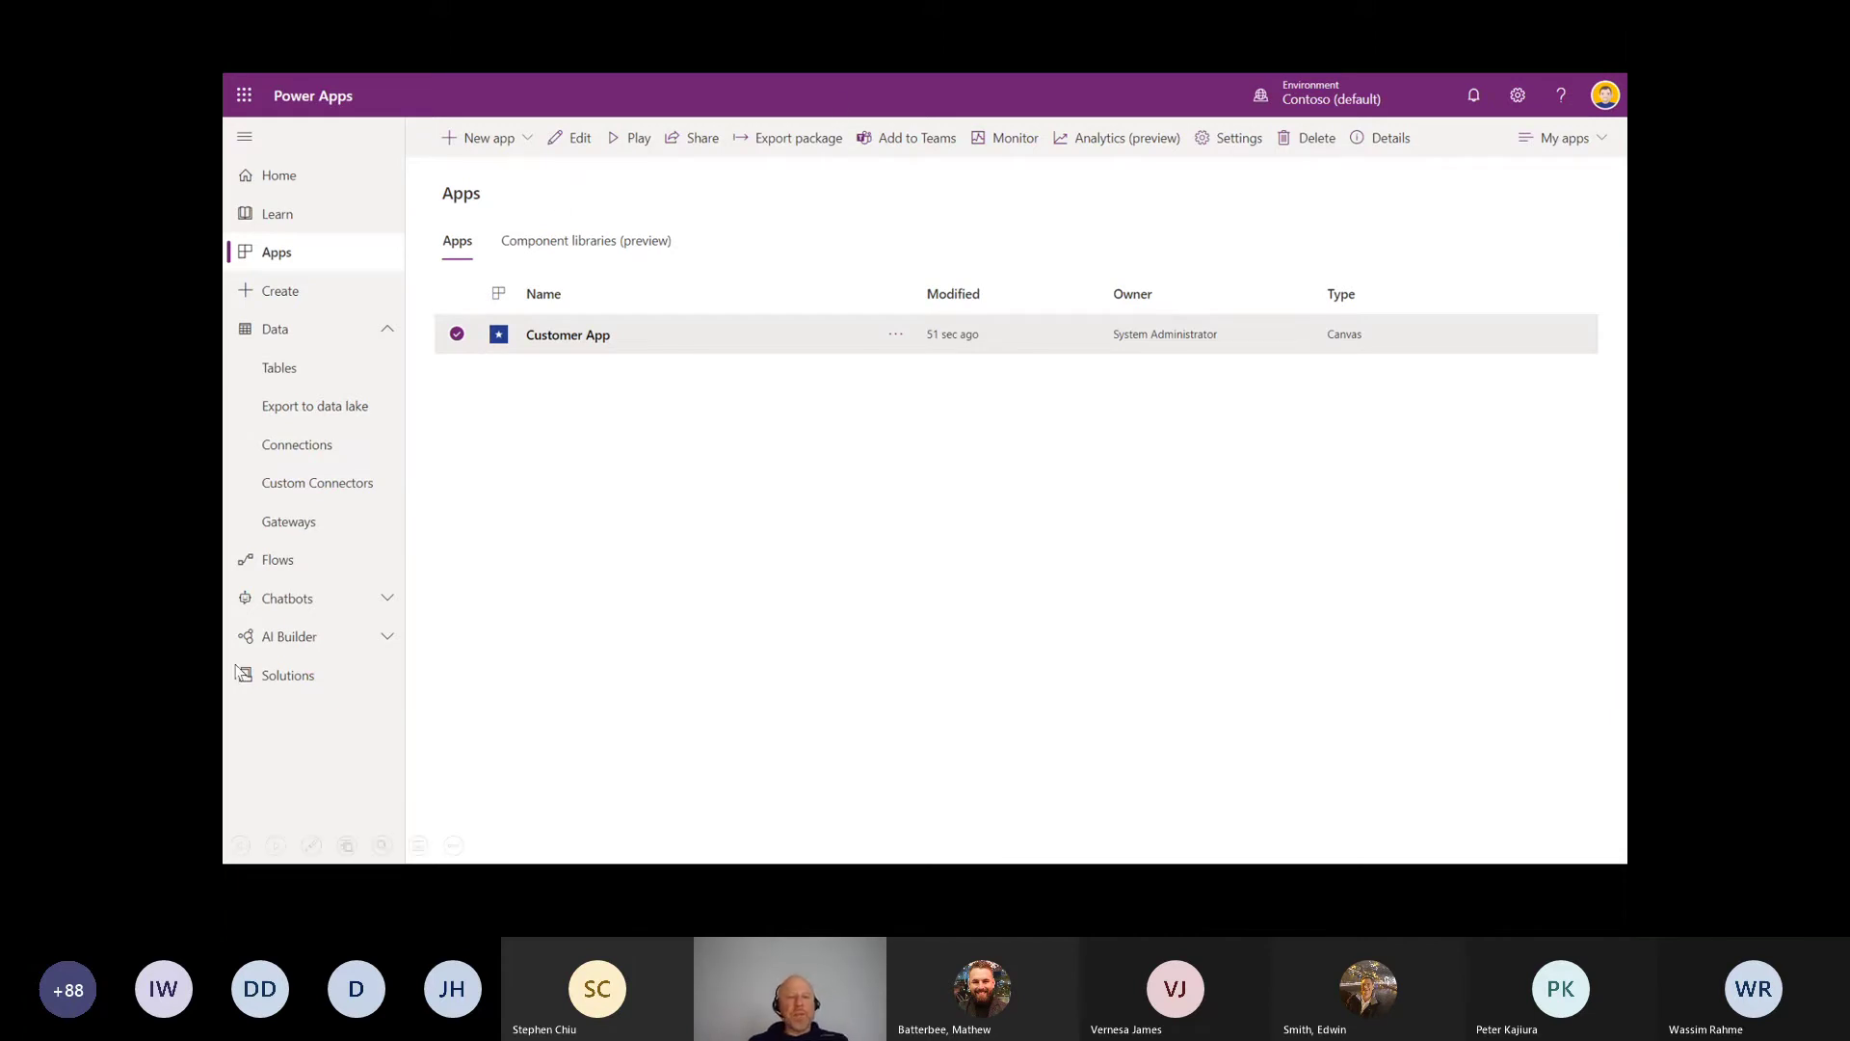
{"action": "left_click_drag", "start_coordinate": [307, 655], "coordinate": [344, 683]}
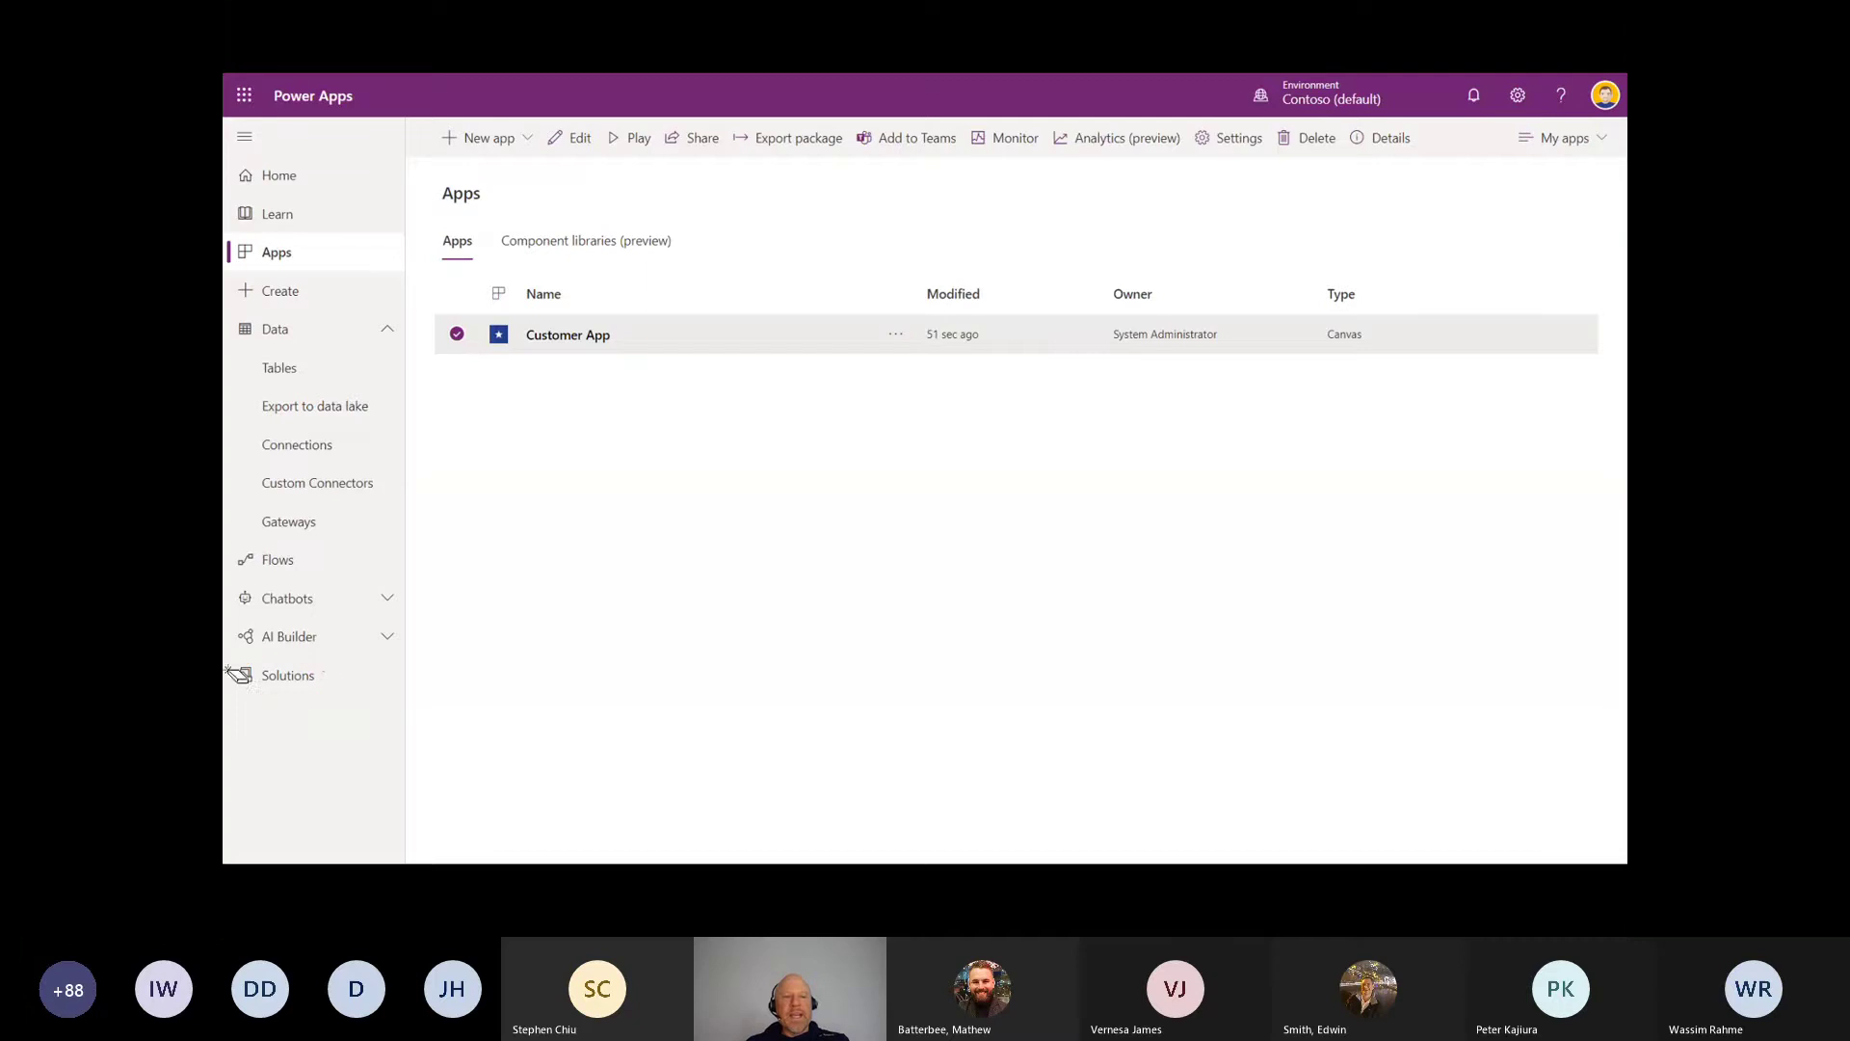
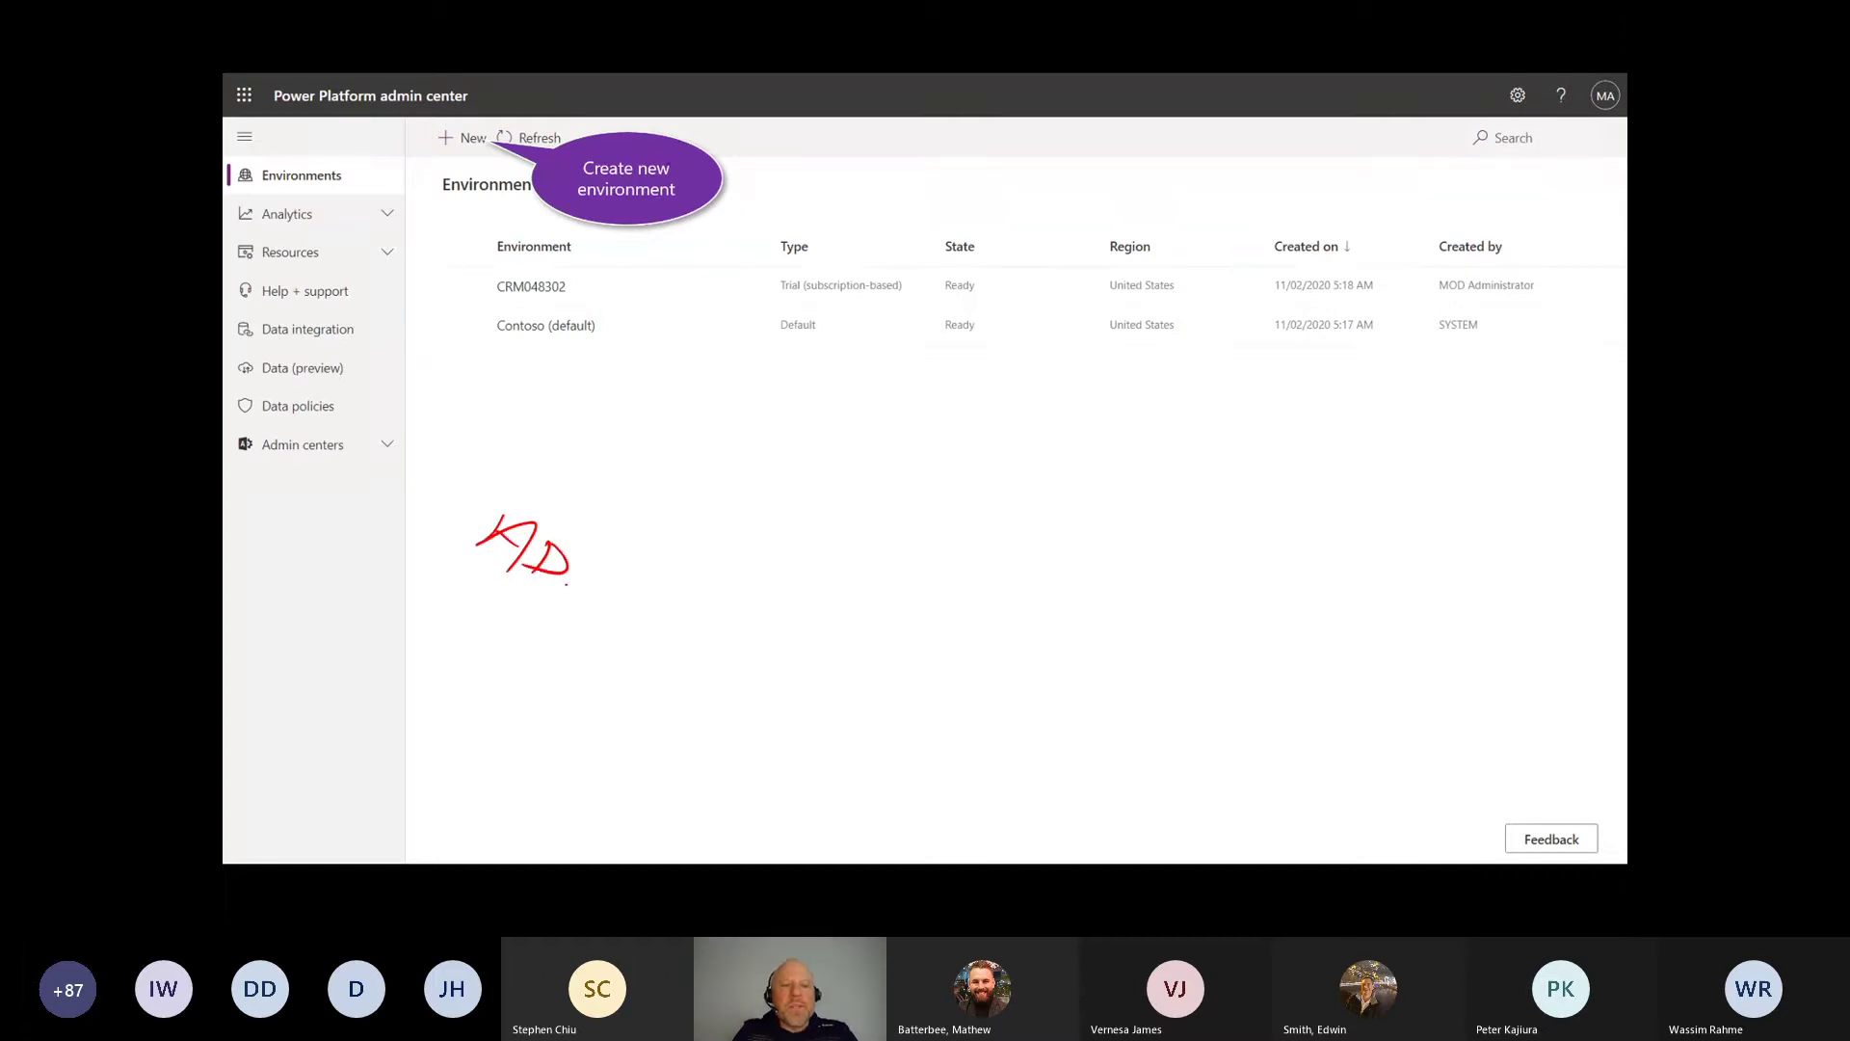
Step: Handwrite the admin center address, circle Environments and New with the pen, then erase the ink
{"action": "left_click_drag", "start_coordinate": [606, 622], "coordinate": [630, 611]}
{"action": "left_click_drag", "start_coordinate": [635, 627], "coordinate": [678, 637]}
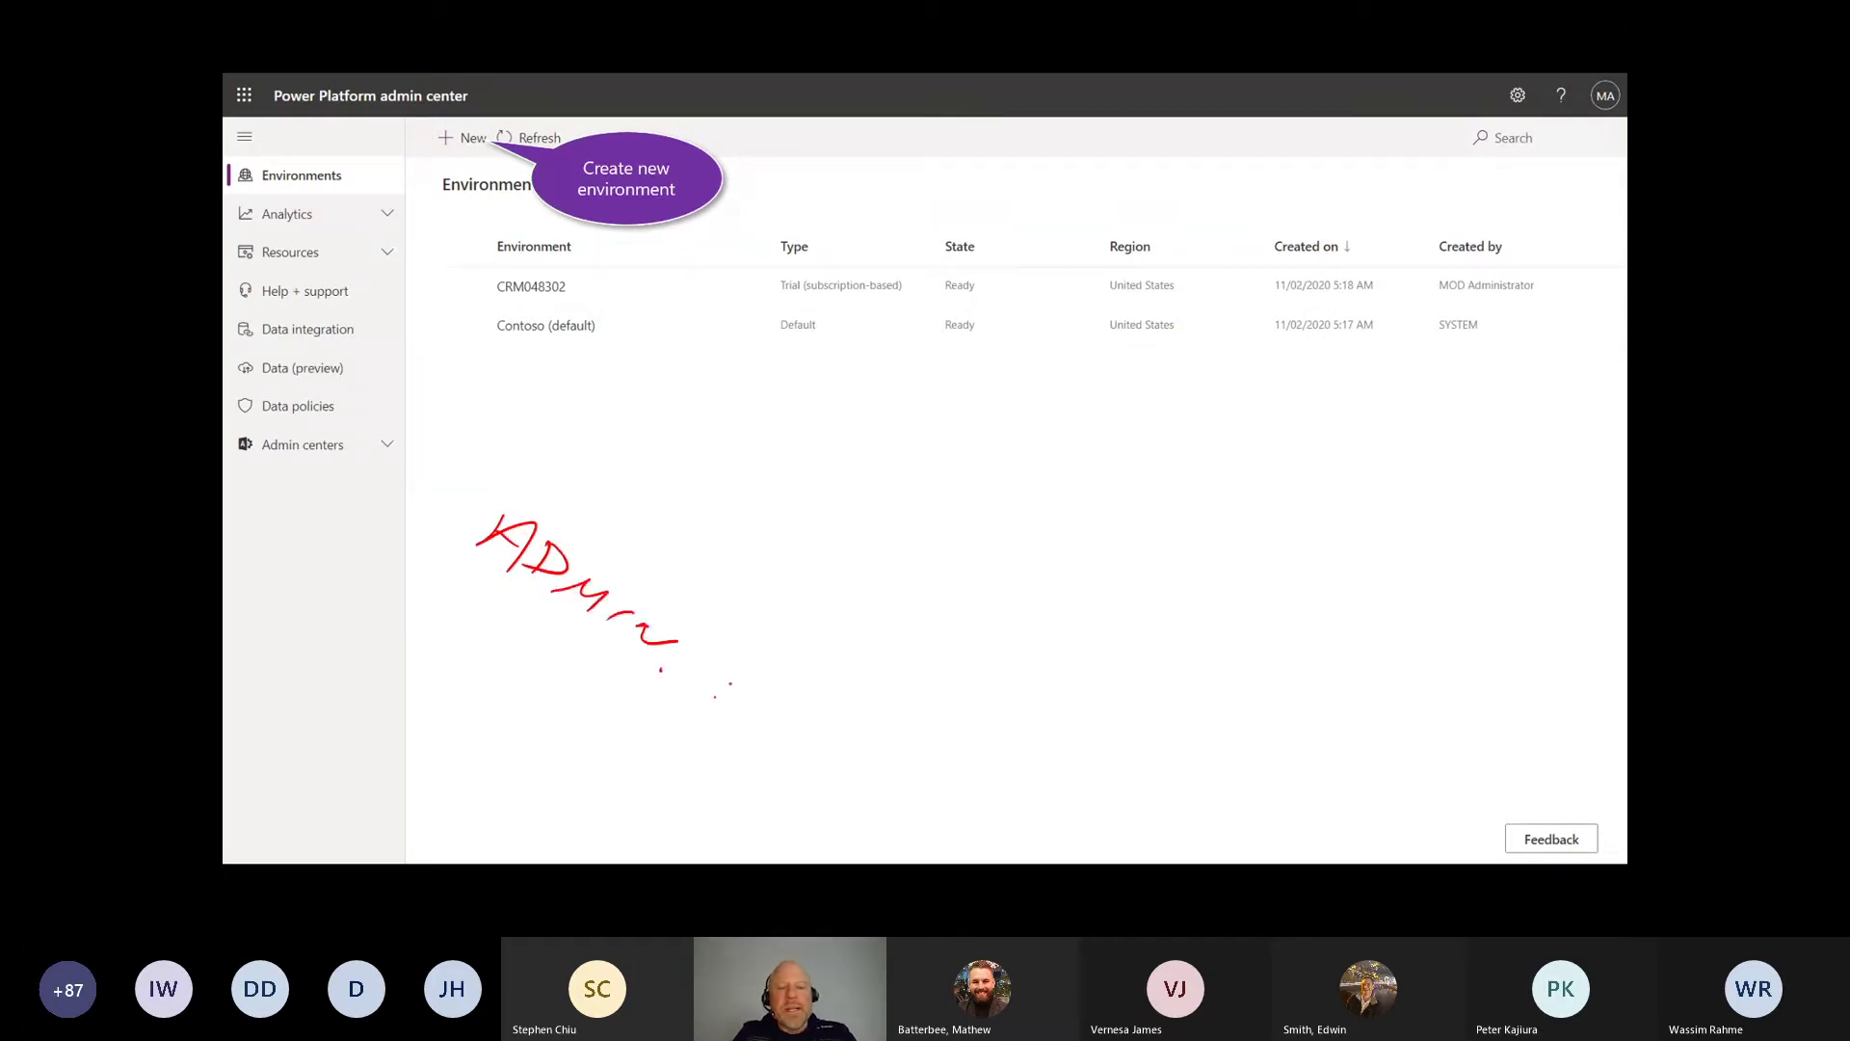
{"action": "mouse_move", "coordinate": [699, 703]}
{"action": "left_mouse_down"}
{"action": "mouse_move", "coordinate": [755, 692]}
{"action": "mouse_move", "coordinate": [788, 720]}
{"action": "left_mouse_up"}
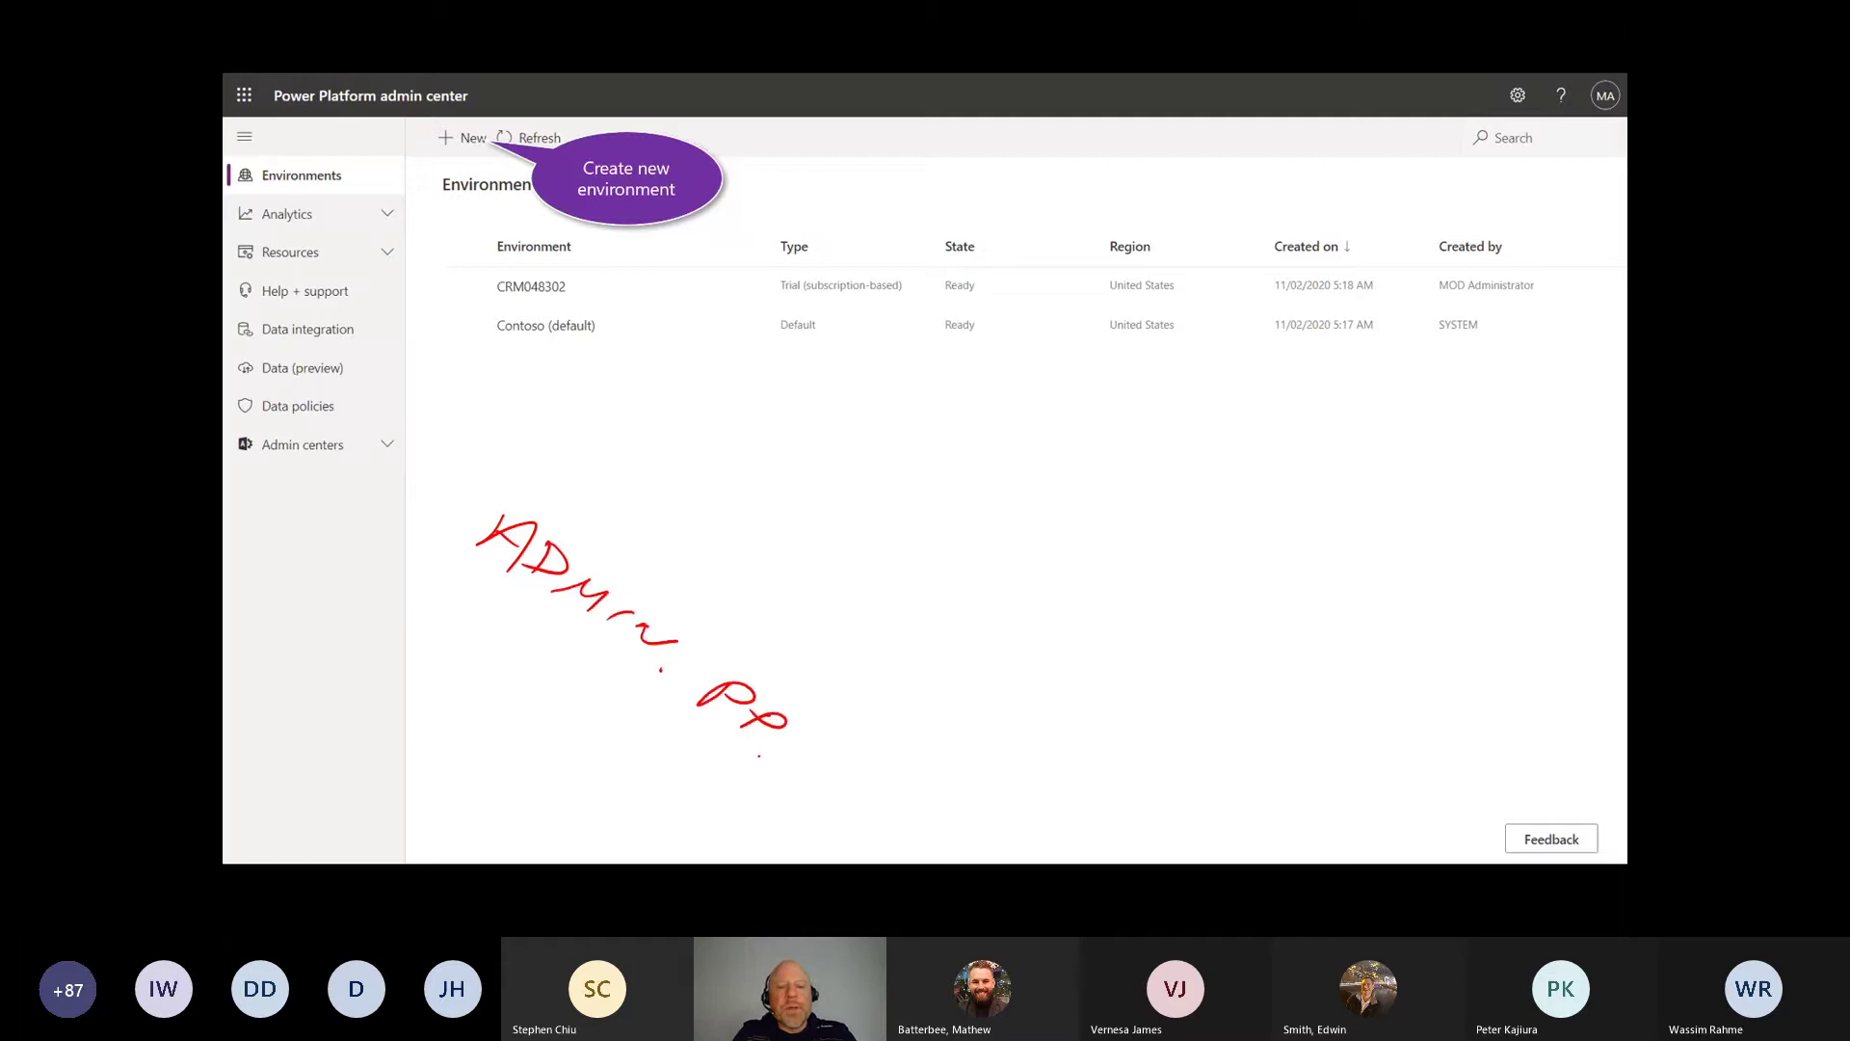
{"action": "left_click_drag", "start_coordinate": [773, 768], "coordinate": [847, 804]}
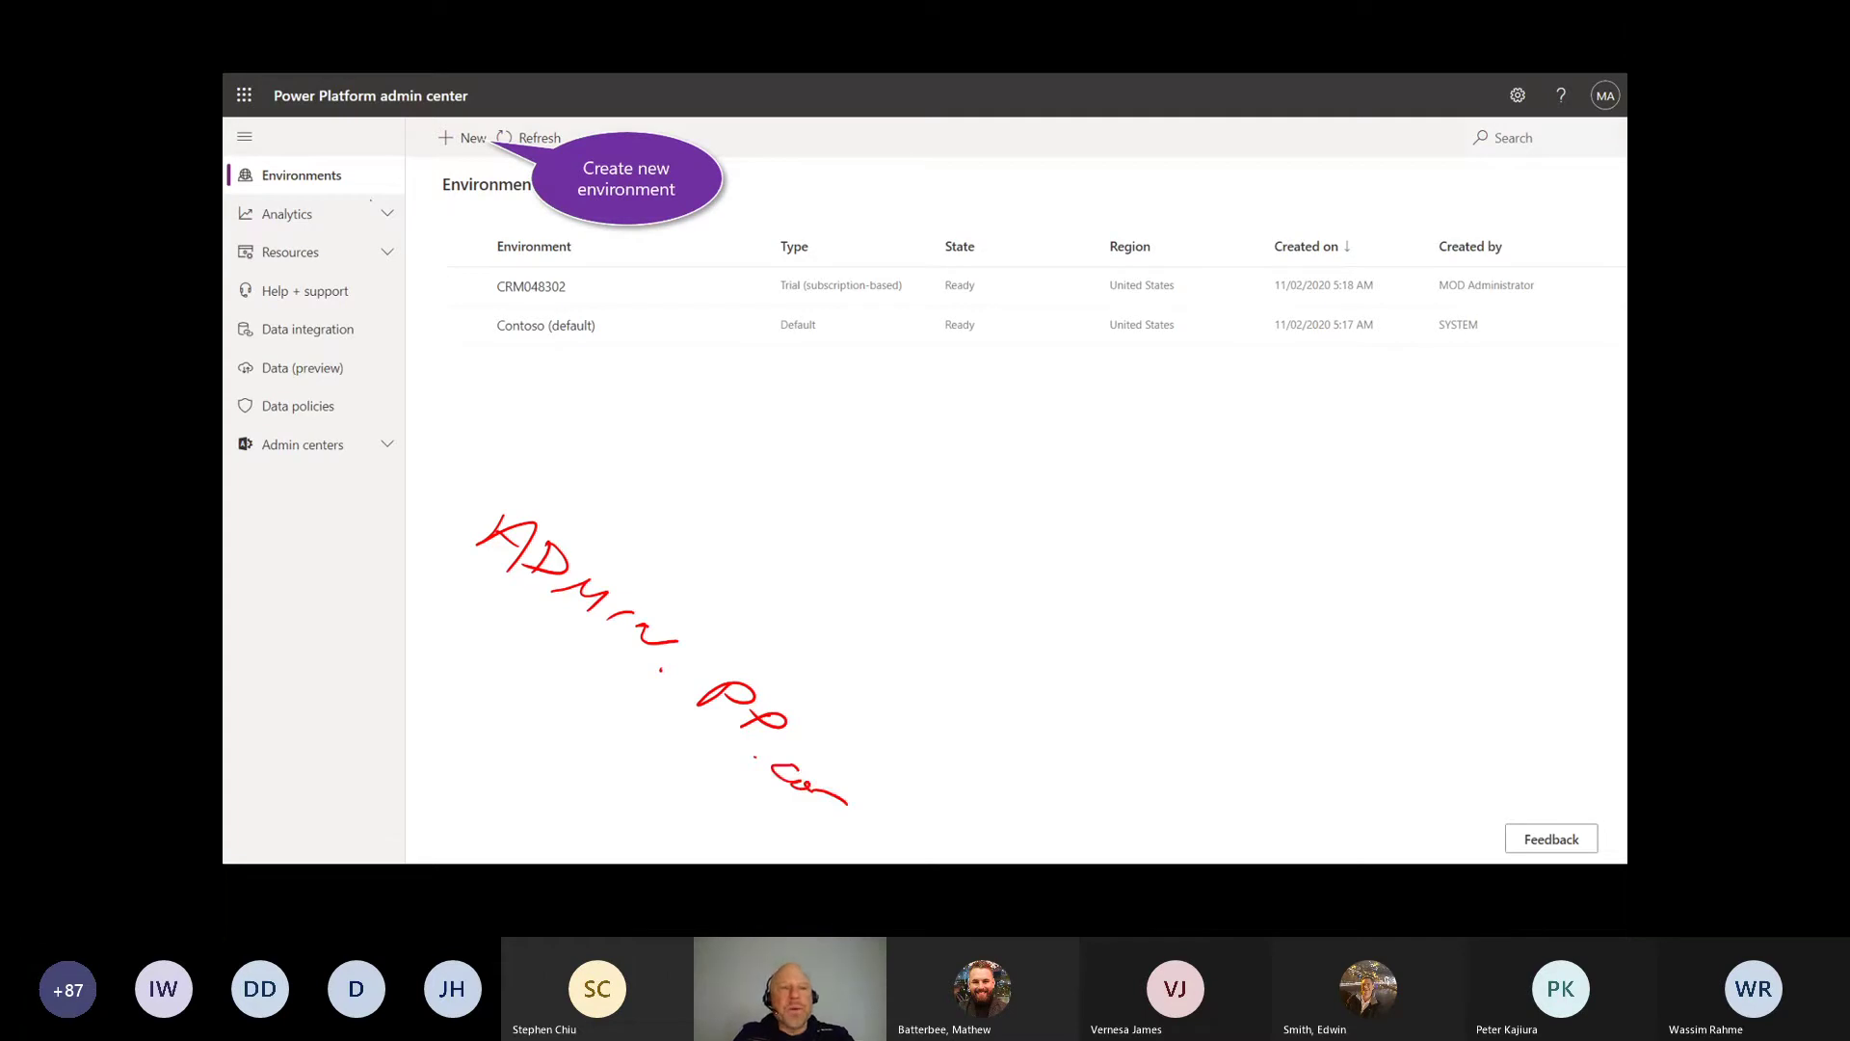
{"action": "mouse_move", "coordinate": [370, 198]}
{"action": "left_mouse_down"}
{"action": "mouse_move", "coordinate": [289, 152]}
{"action": "mouse_move", "coordinate": [318, 204]}
{"action": "left_mouse_up"}
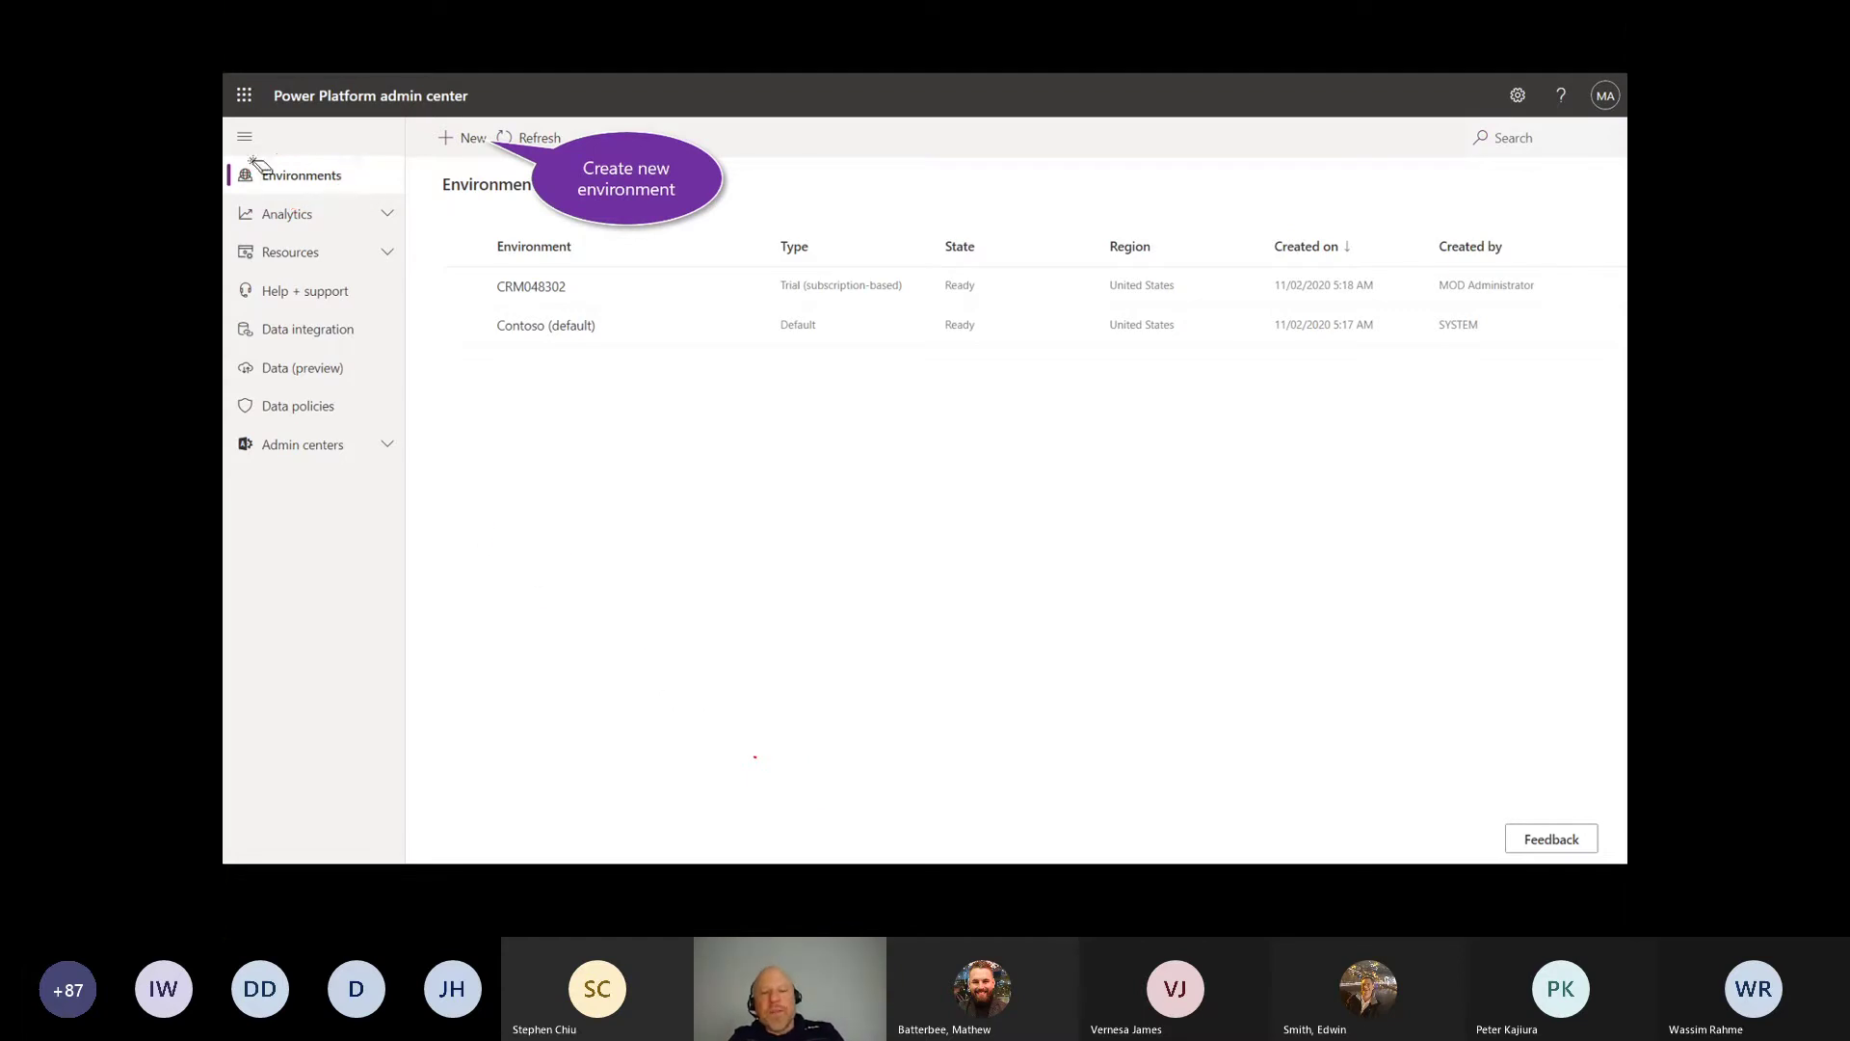
{"action": "mouse_move", "coordinate": [481, 120]}
{"action": "left_mouse_down"}
{"action": "mouse_move", "coordinate": [495, 135]}
{"action": "mouse_move", "coordinate": [394, 117]}
{"action": "left_mouse_up"}
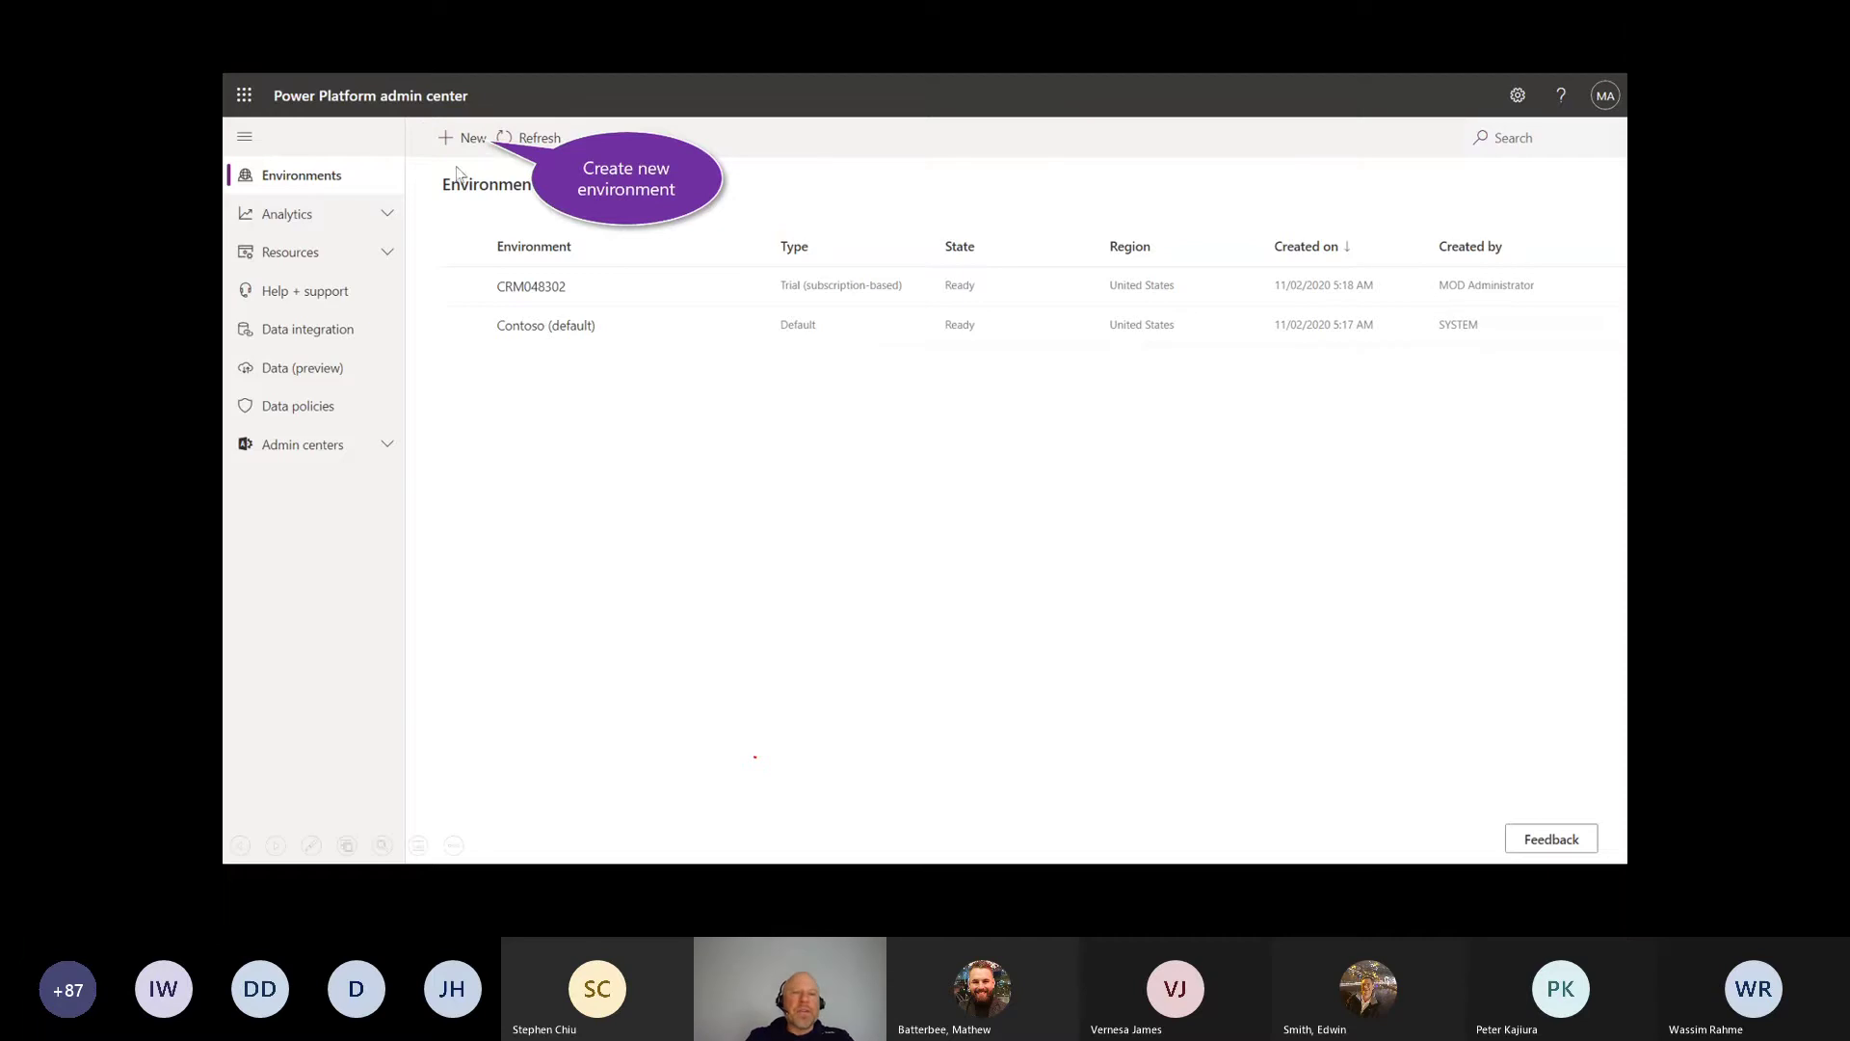
Step: Start a new trial environment CRM048302-Dev in United States - Default and proceed to database settings
{"action": "left_click", "coordinate": [475, 143]}
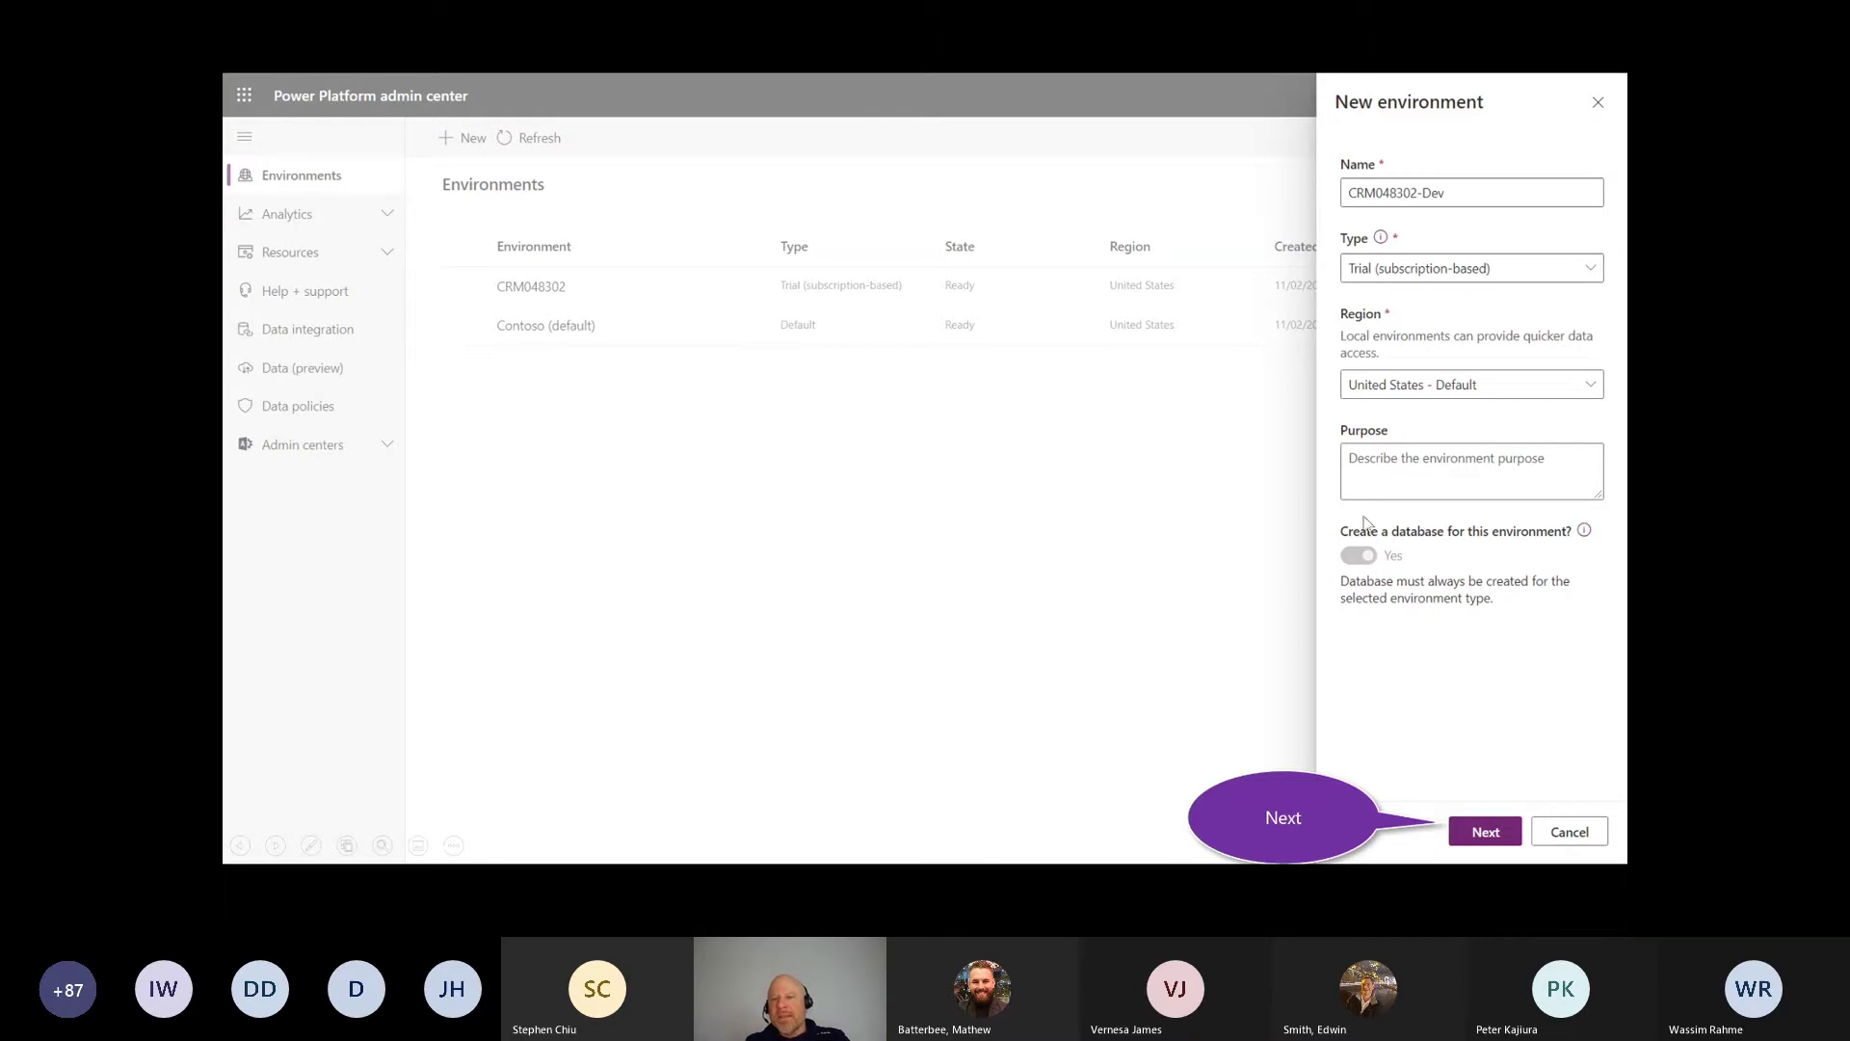
{"action": "mouse_move", "coordinate": [1367, 525]}
{"action": "left_mouse_down"}
{"action": "mouse_move", "coordinate": [1344, 582]}
{"action": "mouse_move", "coordinate": [1376, 525]}
{"action": "left_mouse_up"}
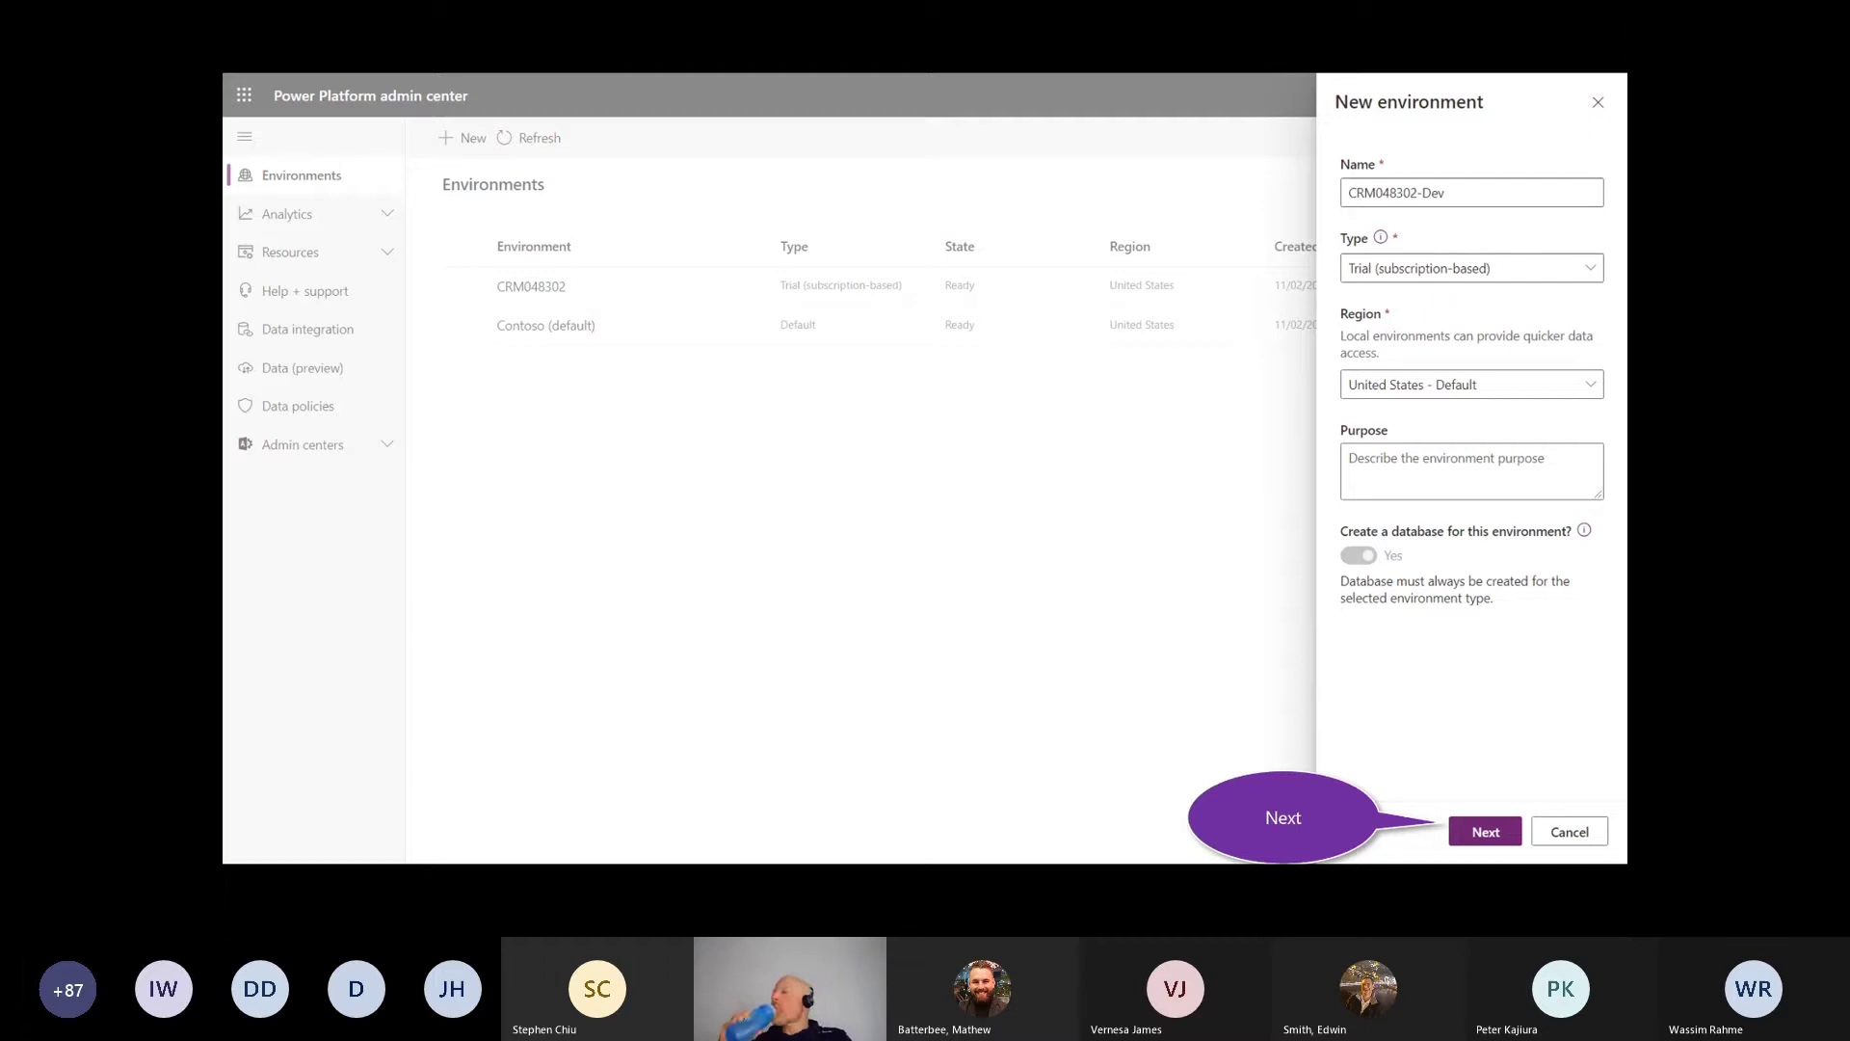
{"action": "key", "text": "Right"}
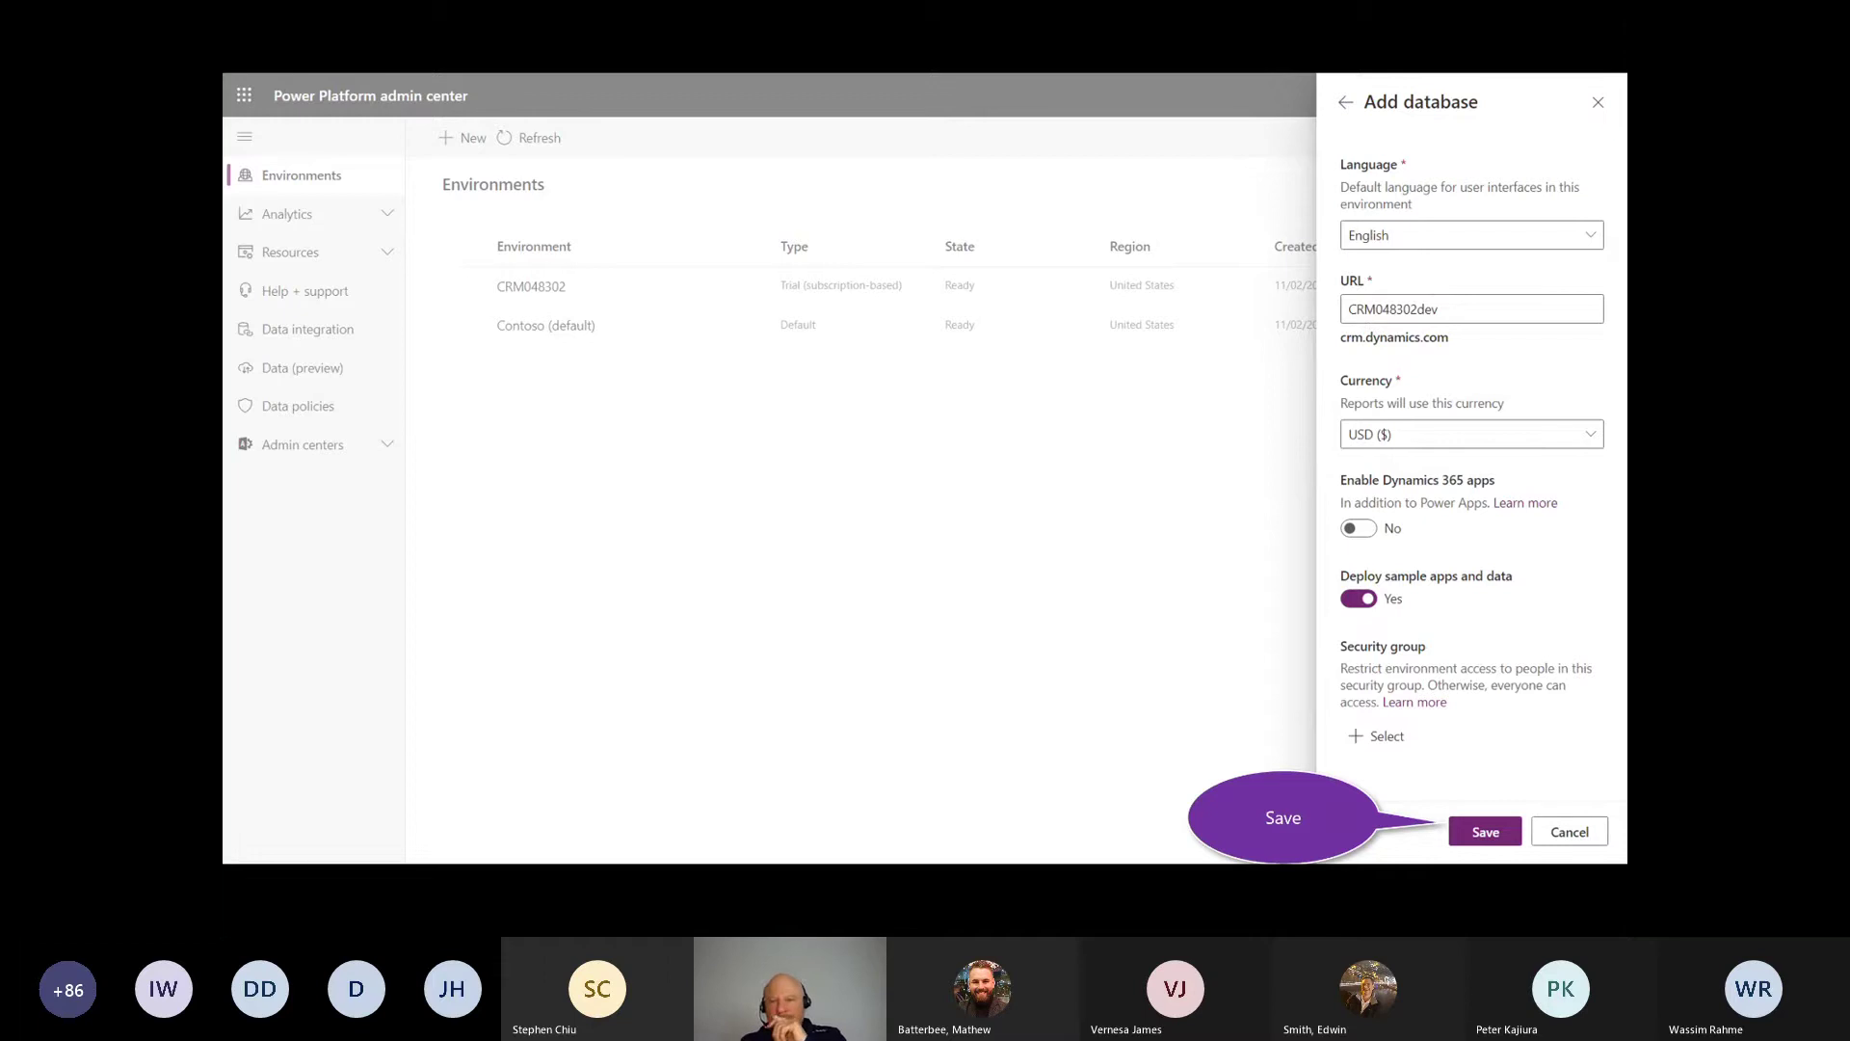
Step: Keep English, URL CRM048302dev, USD and sample apps and data on, then save the database
{"action": "mouse_move", "coordinate": [1503, 592]}
{"action": "left_mouse_down"}
{"action": "mouse_move", "coordinate": [1286, 622]}
{"action": "mouse_move", "coordinate": [1486, 623]}
{"action": "left_mouse_up"}
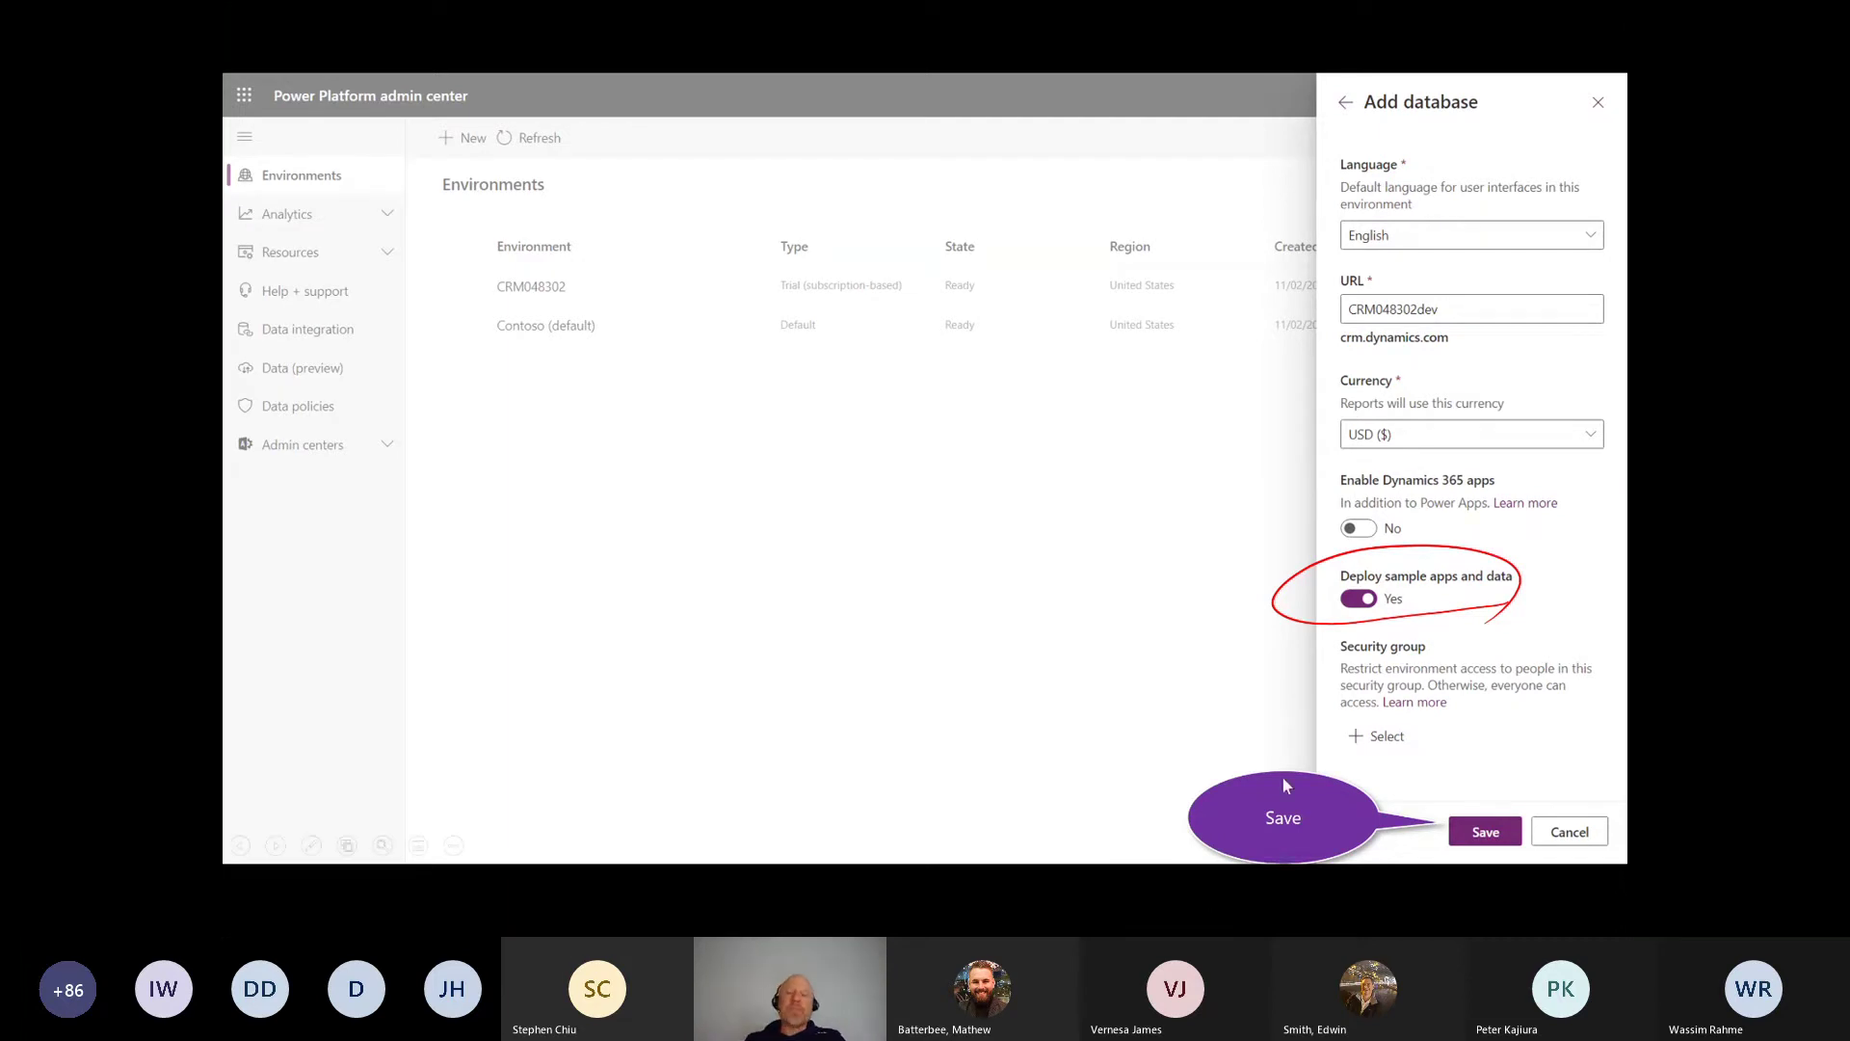
{"action": "left_click", "coordinate": [1463, 831]}
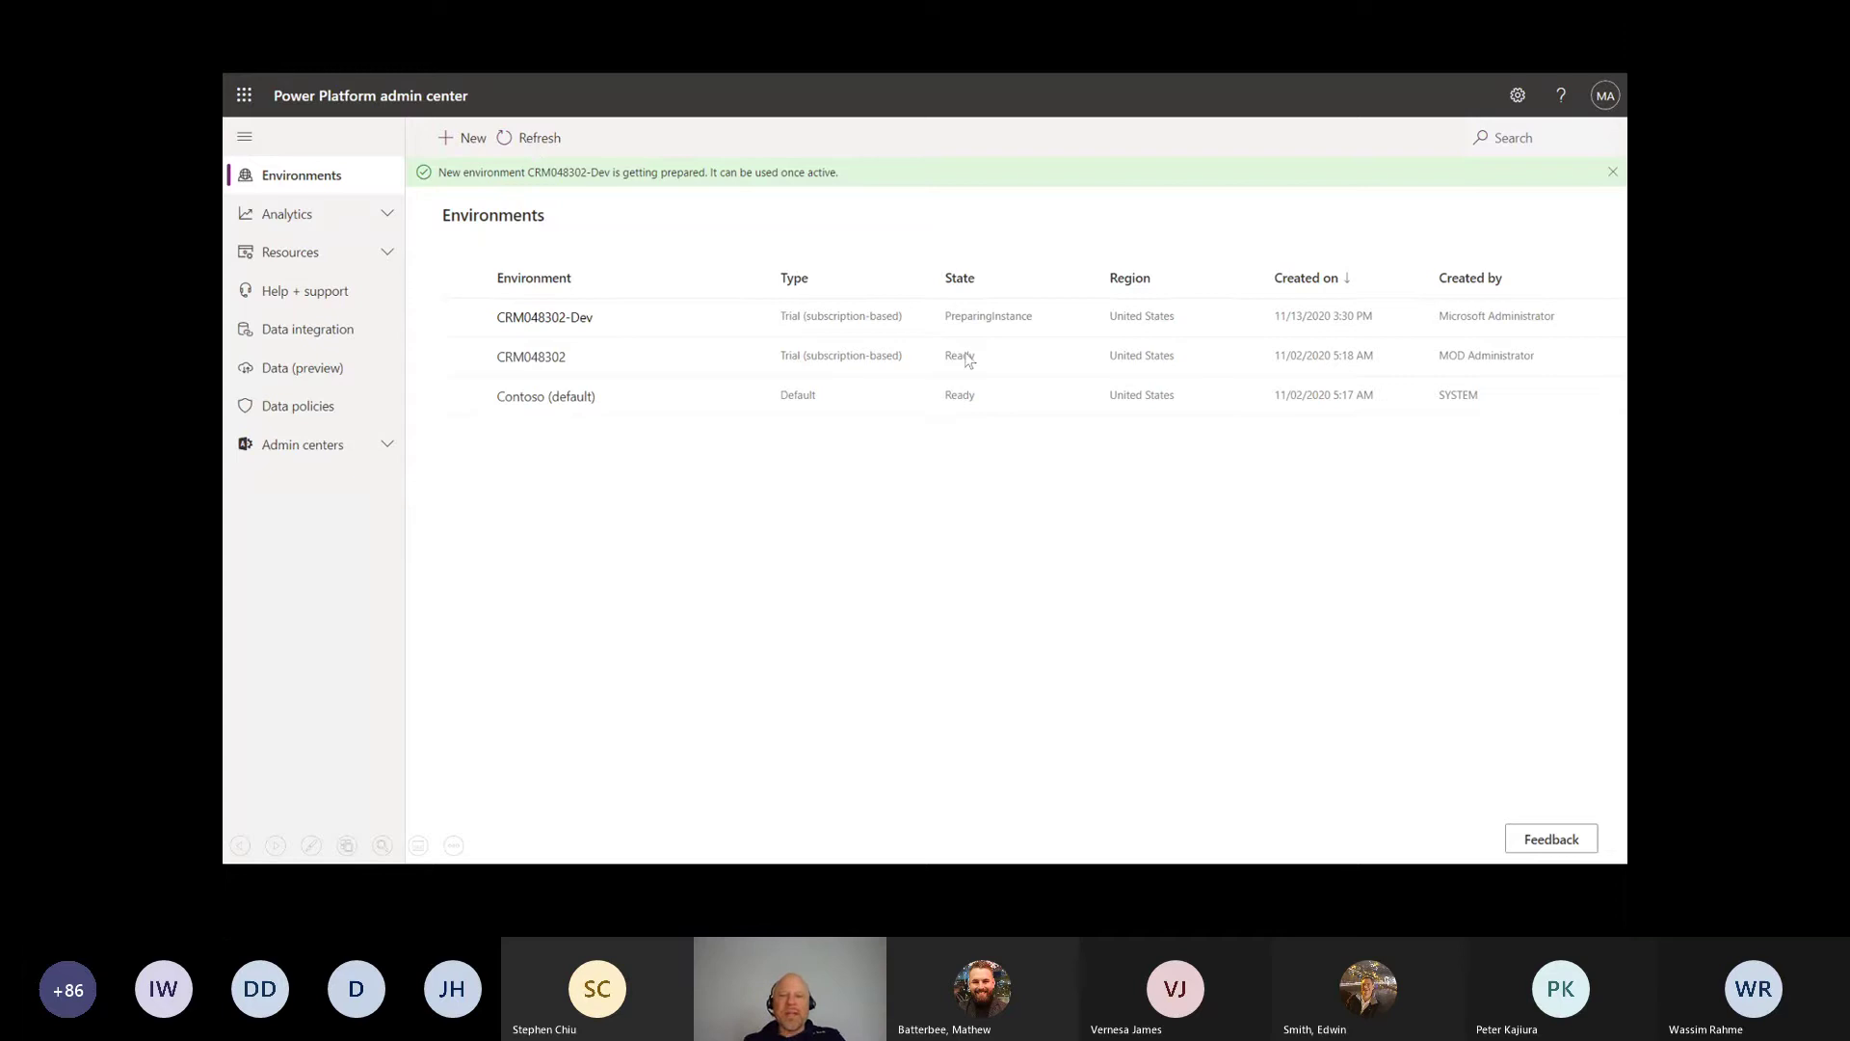
Step: Advance past the Explore Sample Model Apps slide to the Power Apps apps list slide
{"action": "left_click", "coordinate": [869, 604]}
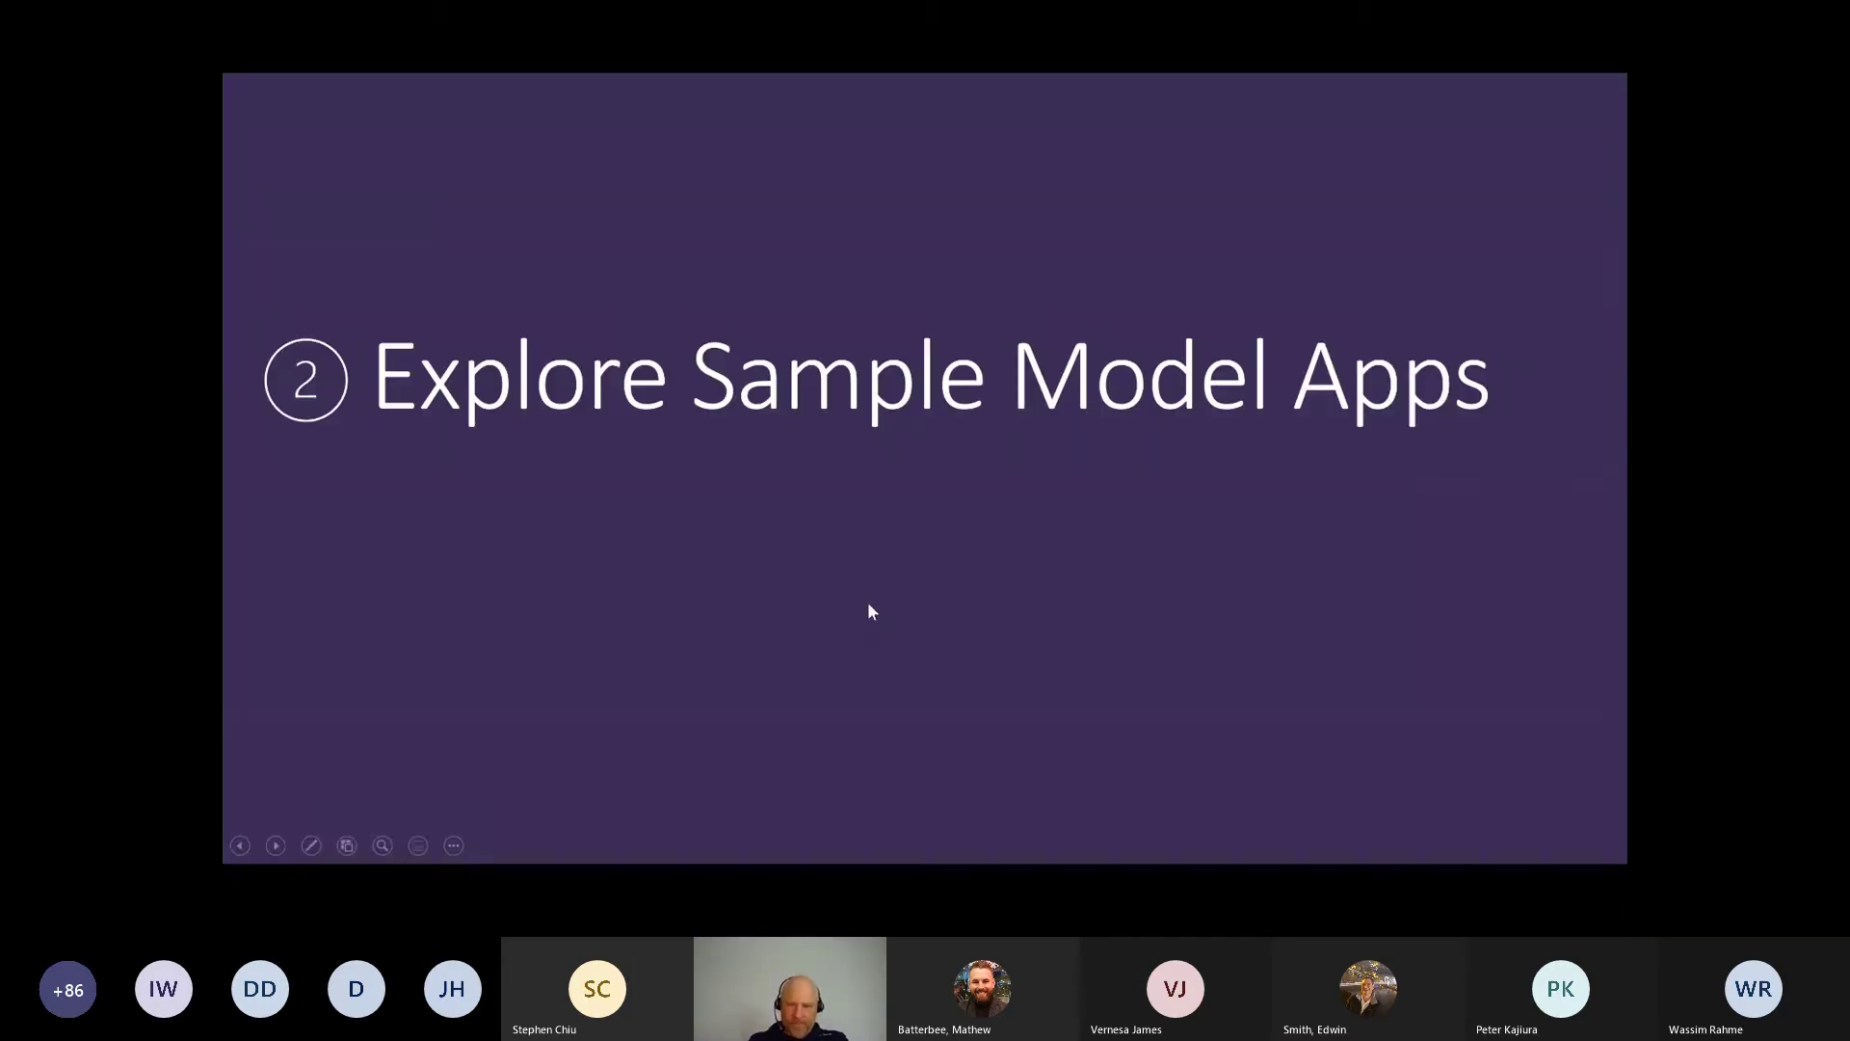
{"action": "left_click", "coordinate": [783, 526]}
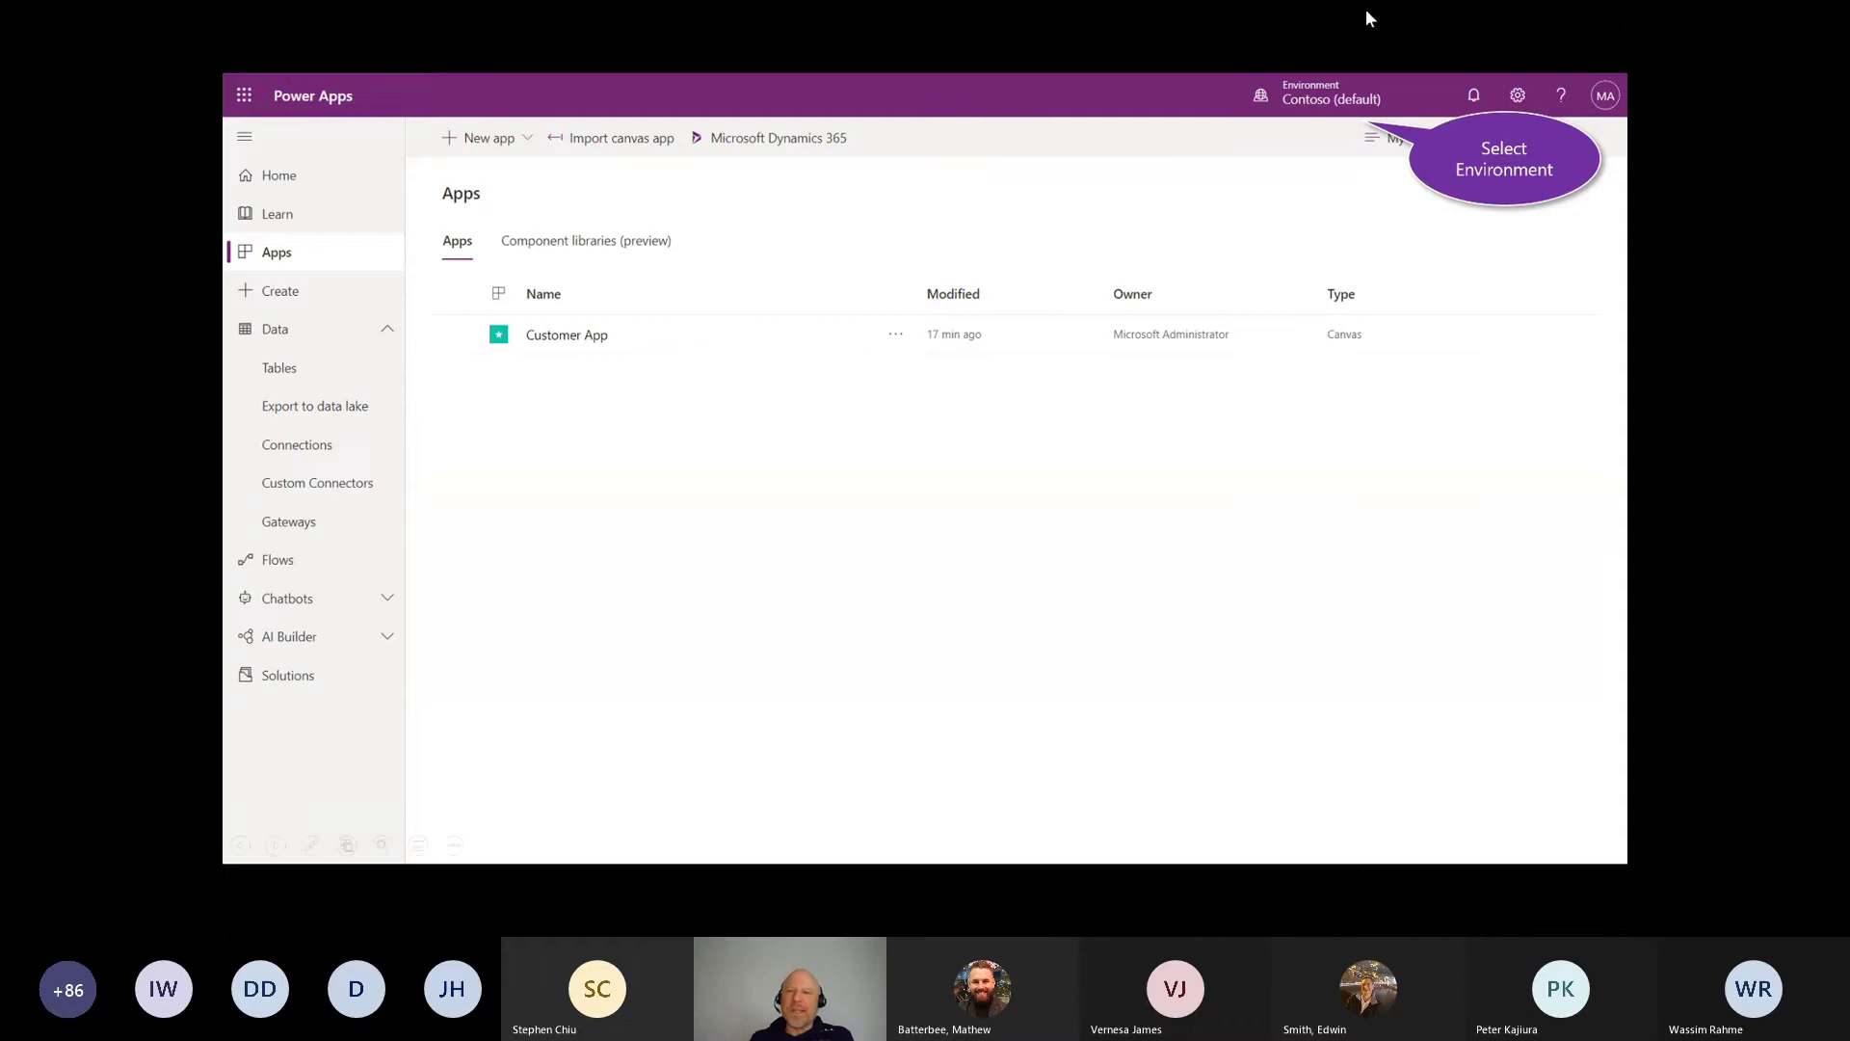
{"action": "key", "text": "ctrl+p"}
{"action": "mouse_move", "coordinate": [1453, 118]}
{"action": "left_mouse_down"}
{"action": "mouse_move", "coordinate": [1451, 89]}
{"action": "mouse_move", "coordinate": [1283, 130]}
{"action": "left_mouse_up"}
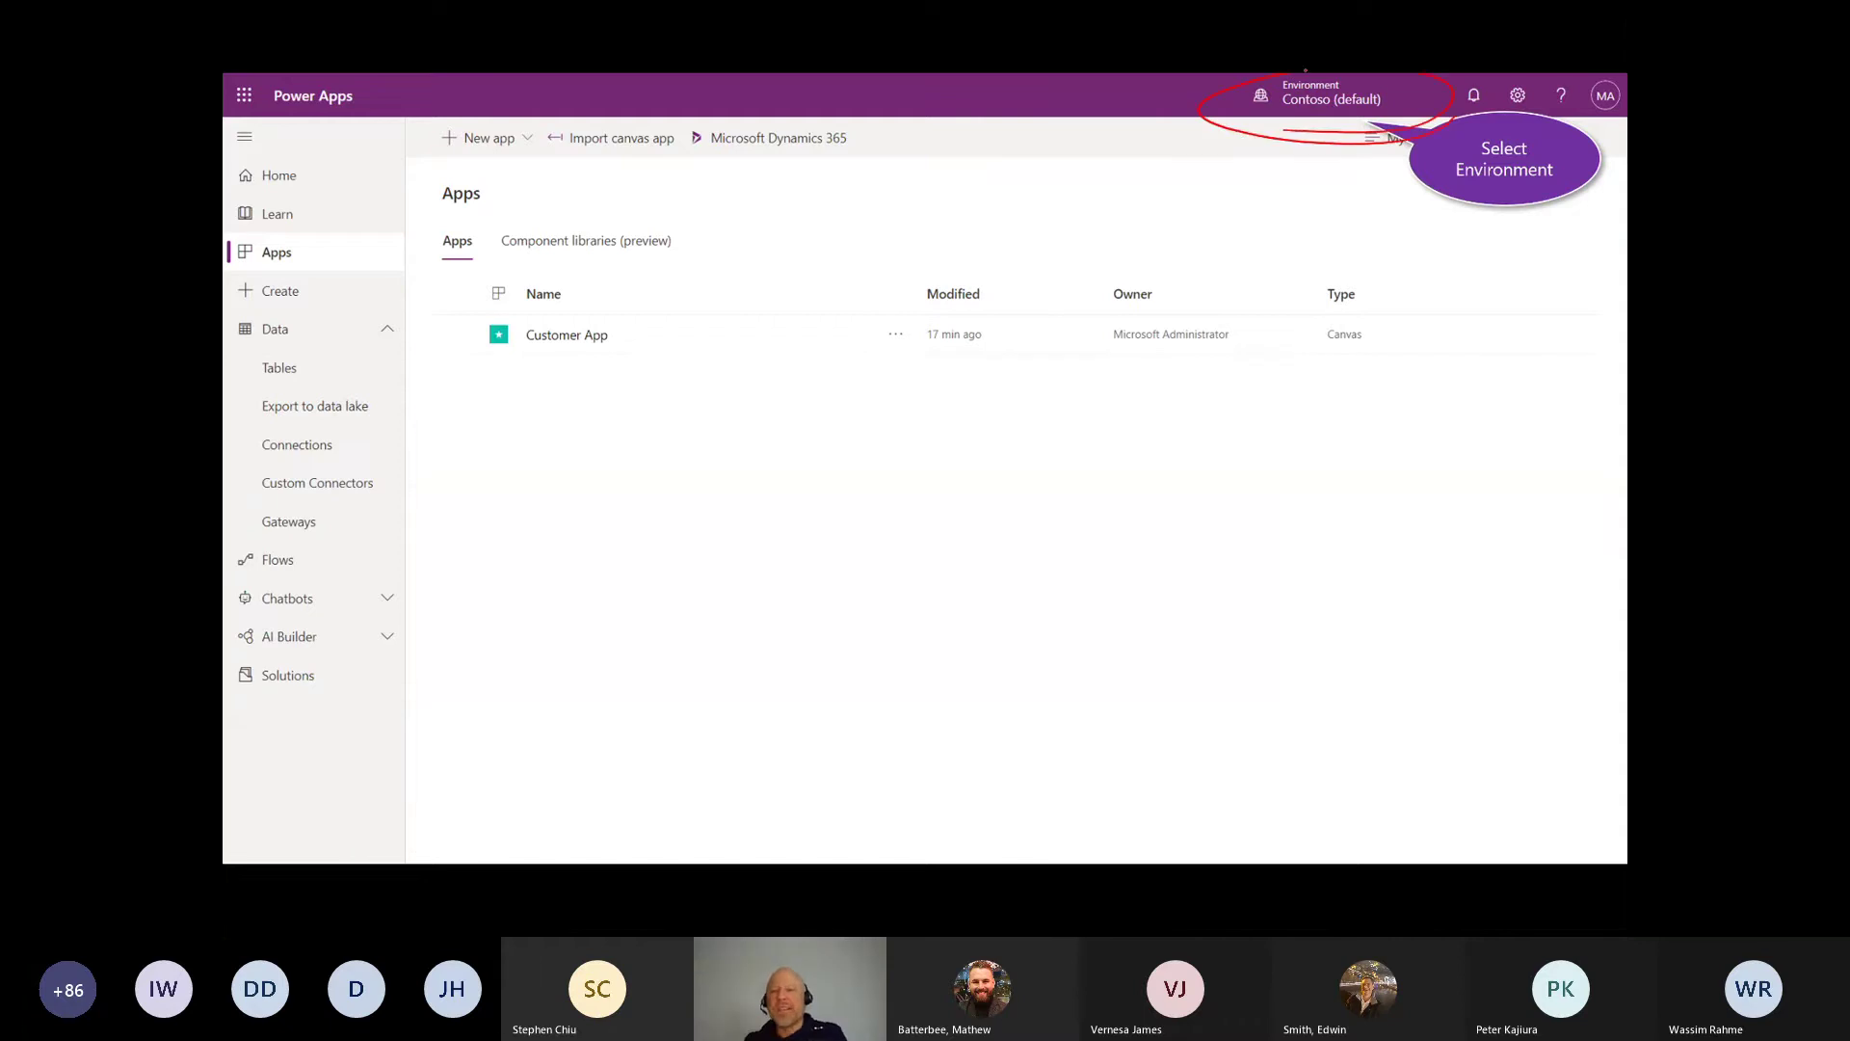
{"action": "key", "text": "Right"}
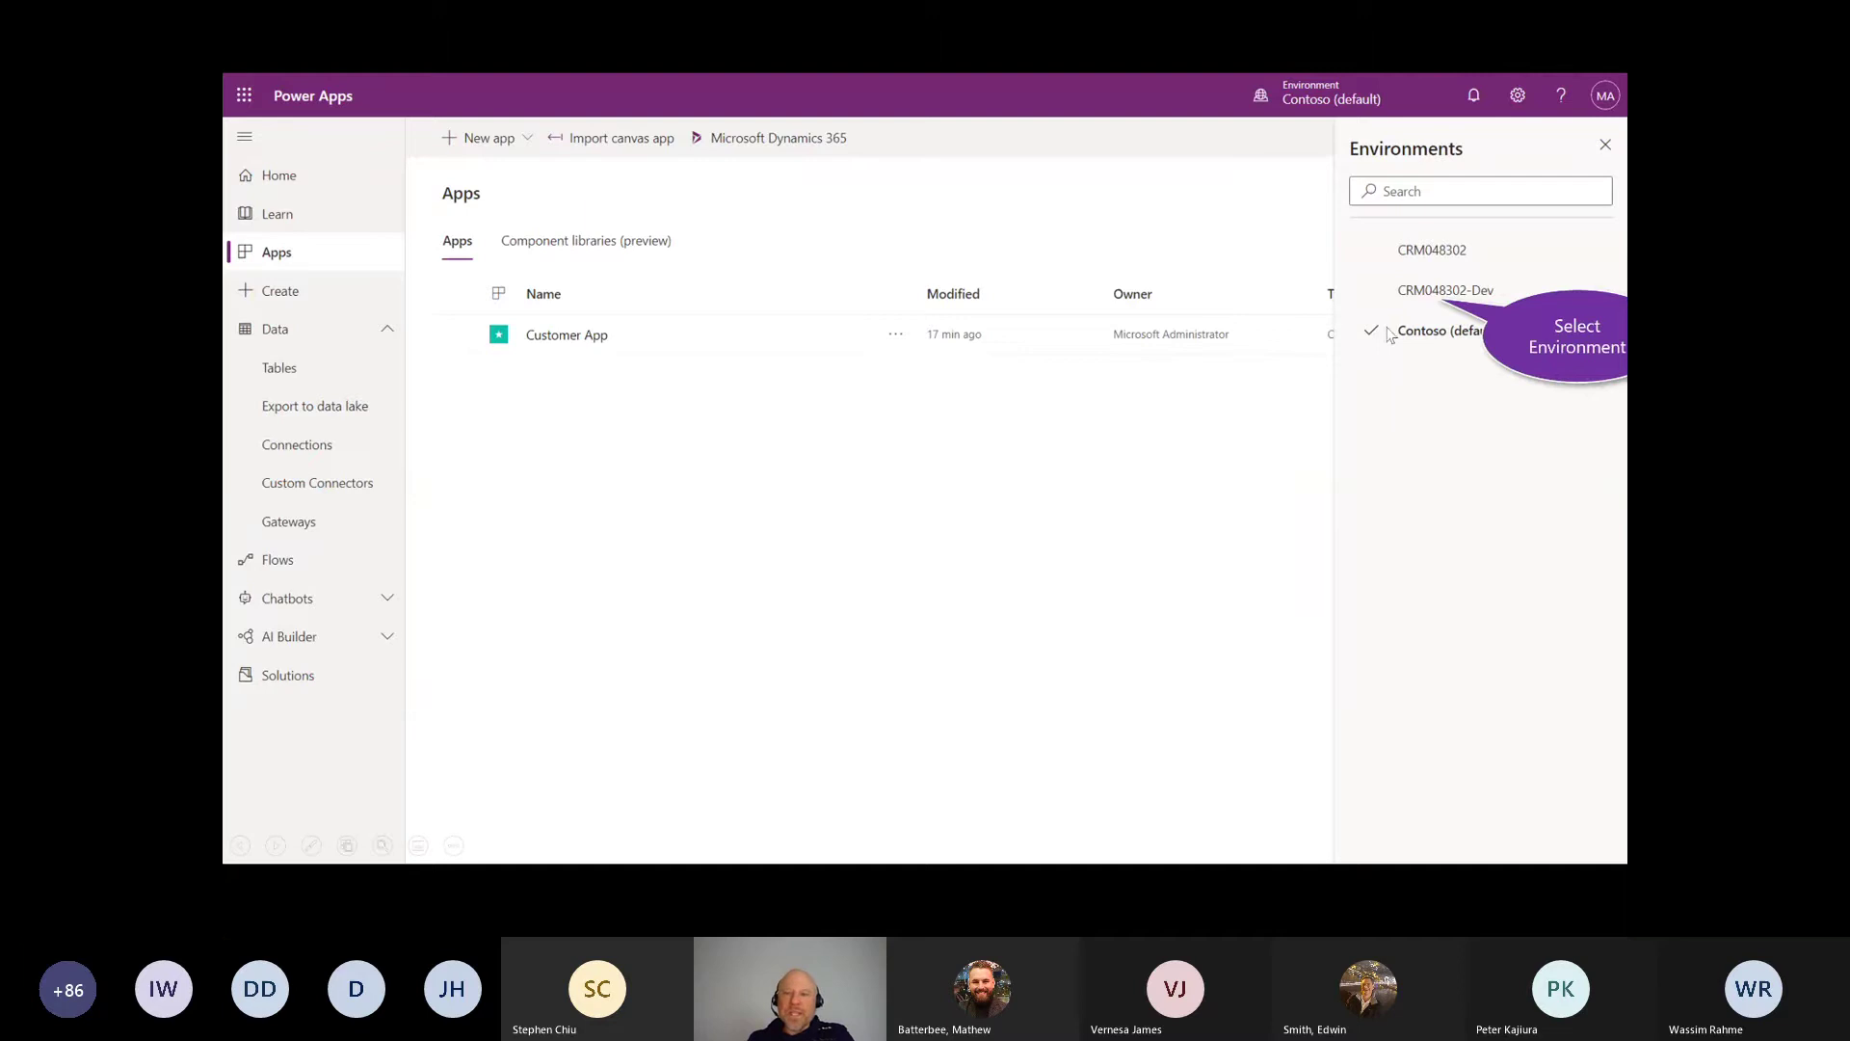
{"action": "left_click", "coordinate": [1424, 293]}
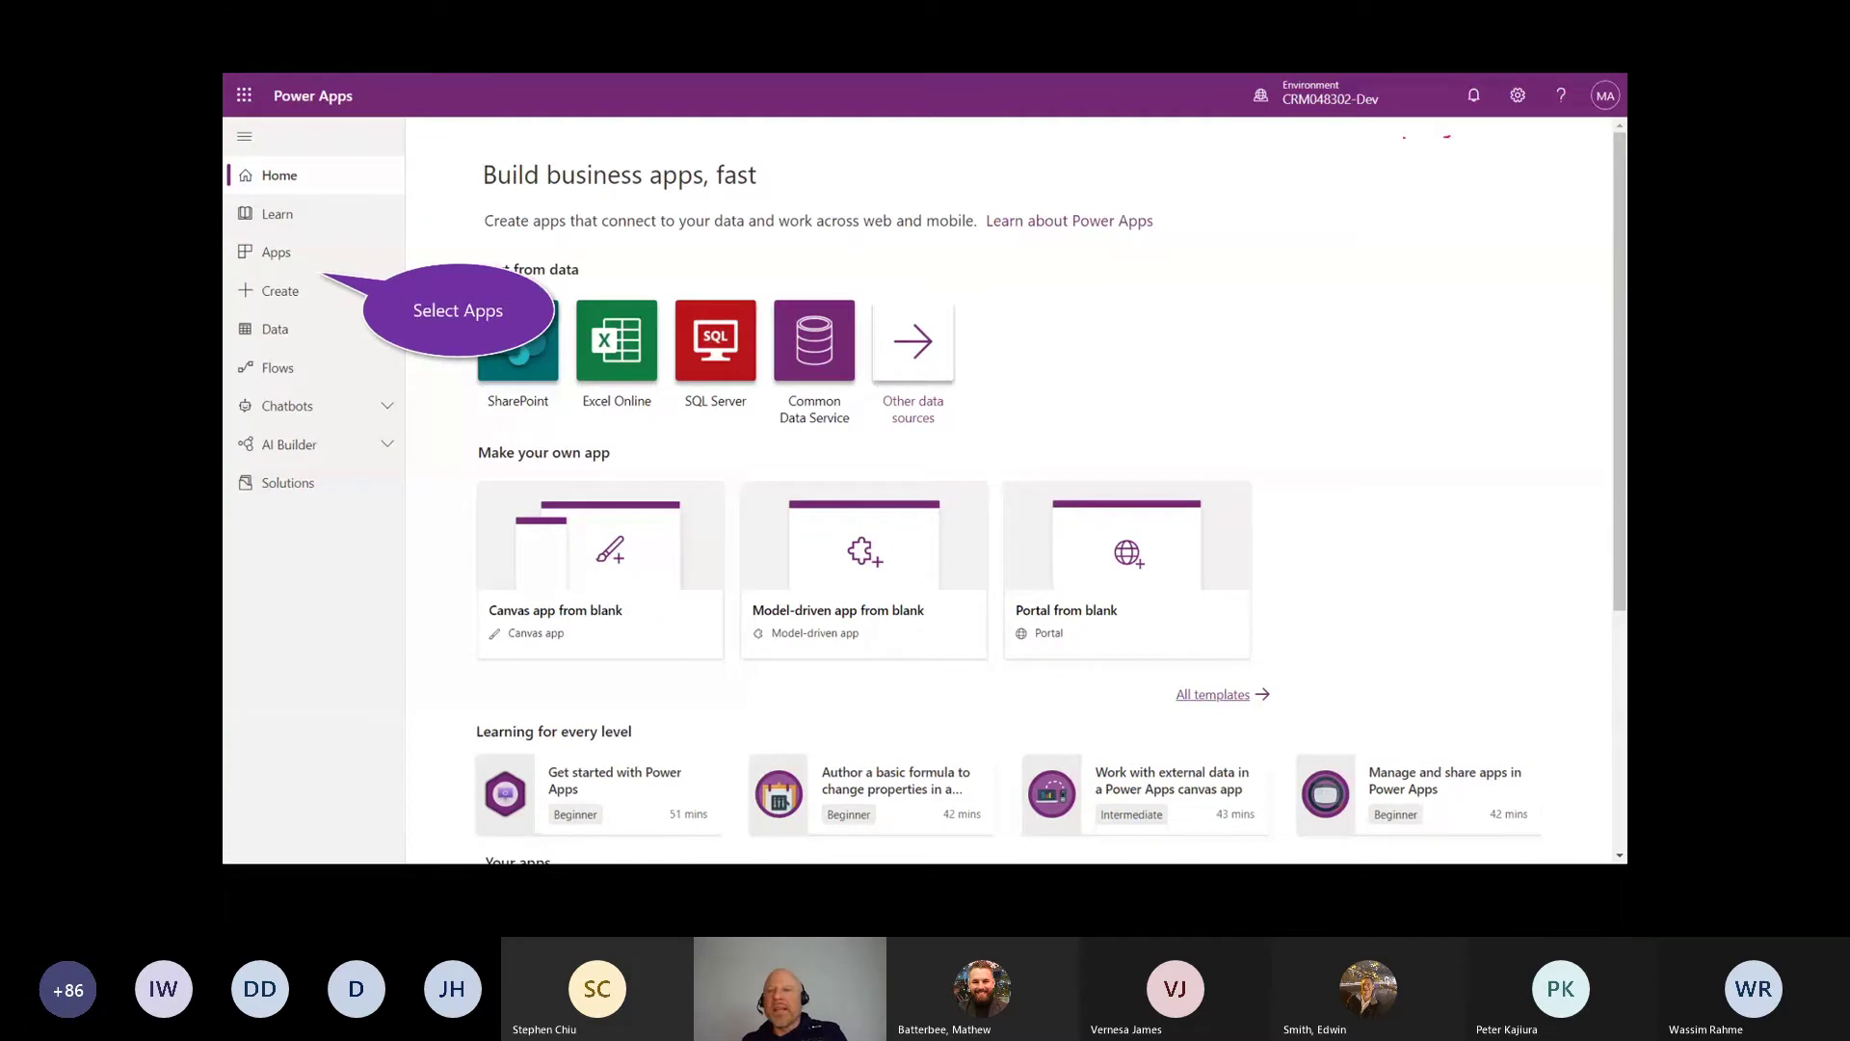
{"action": "left_click_drag", "start_coordinate": [1446, 136], "coordinate": [1145, 112]}
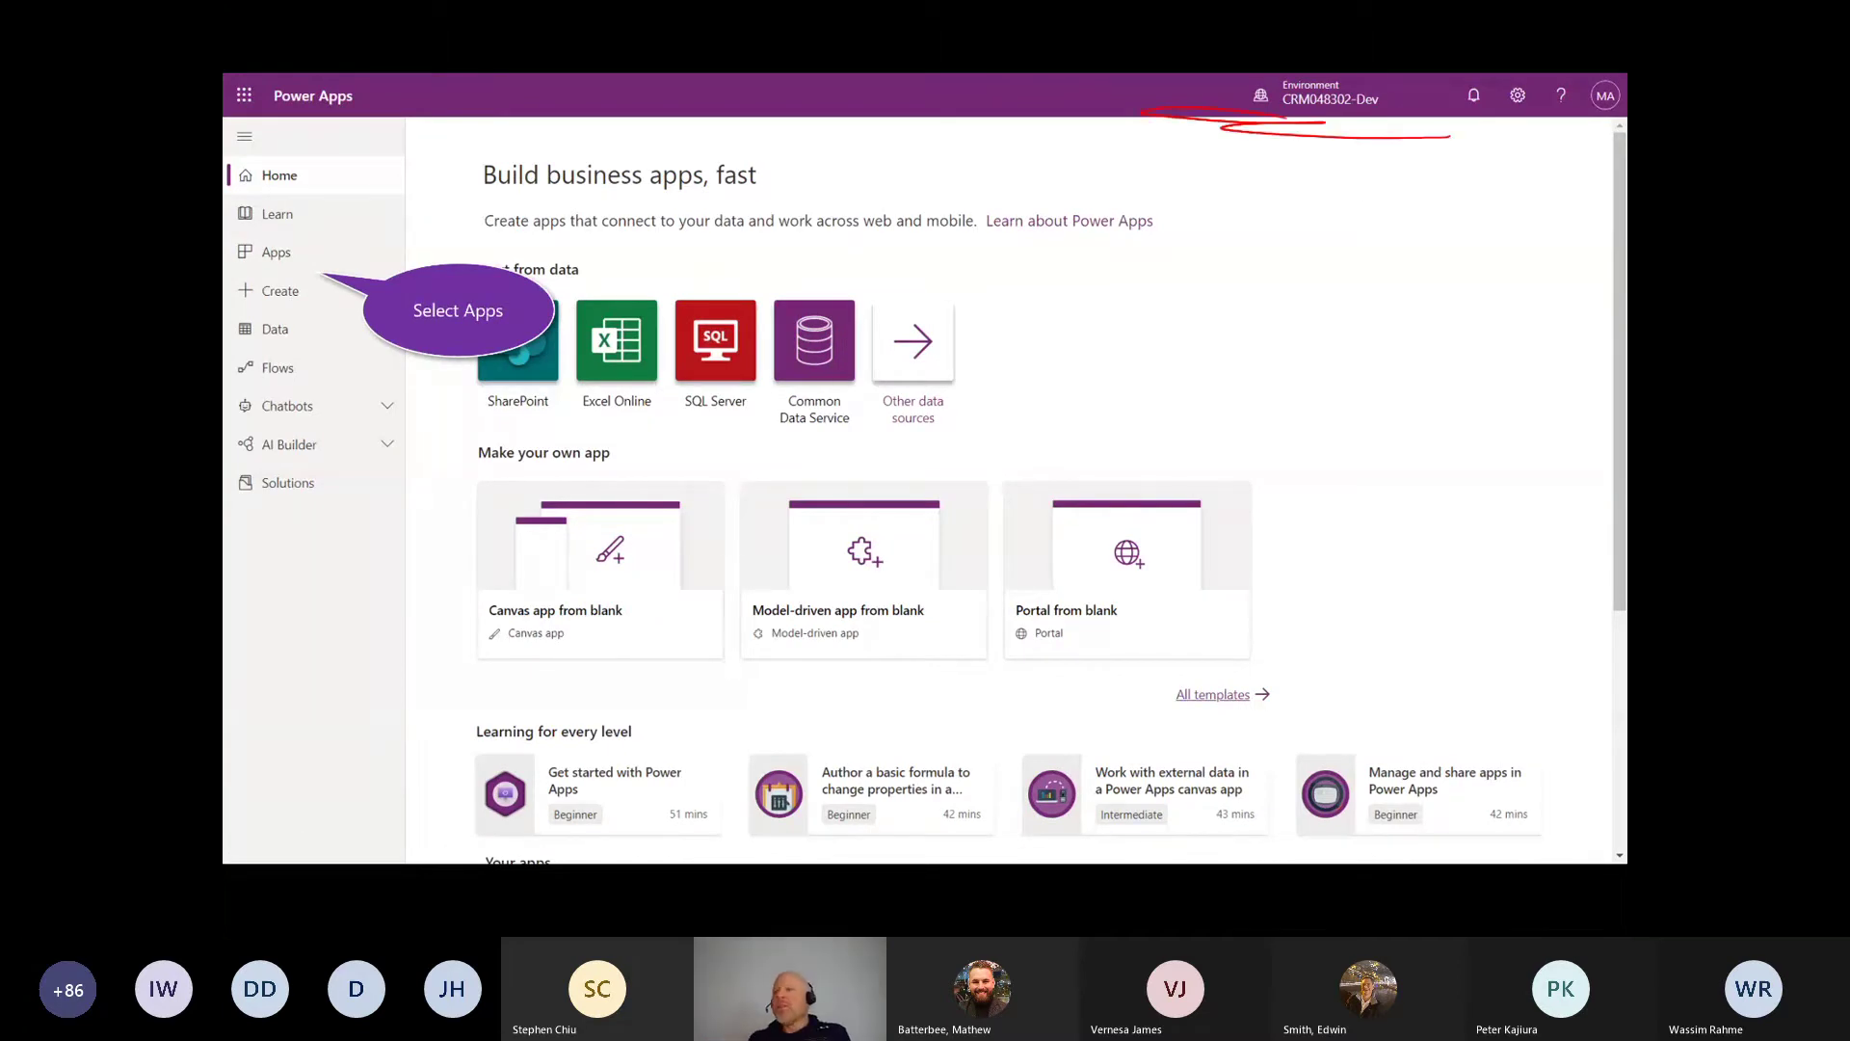
{"action": "key", "text": "e"}
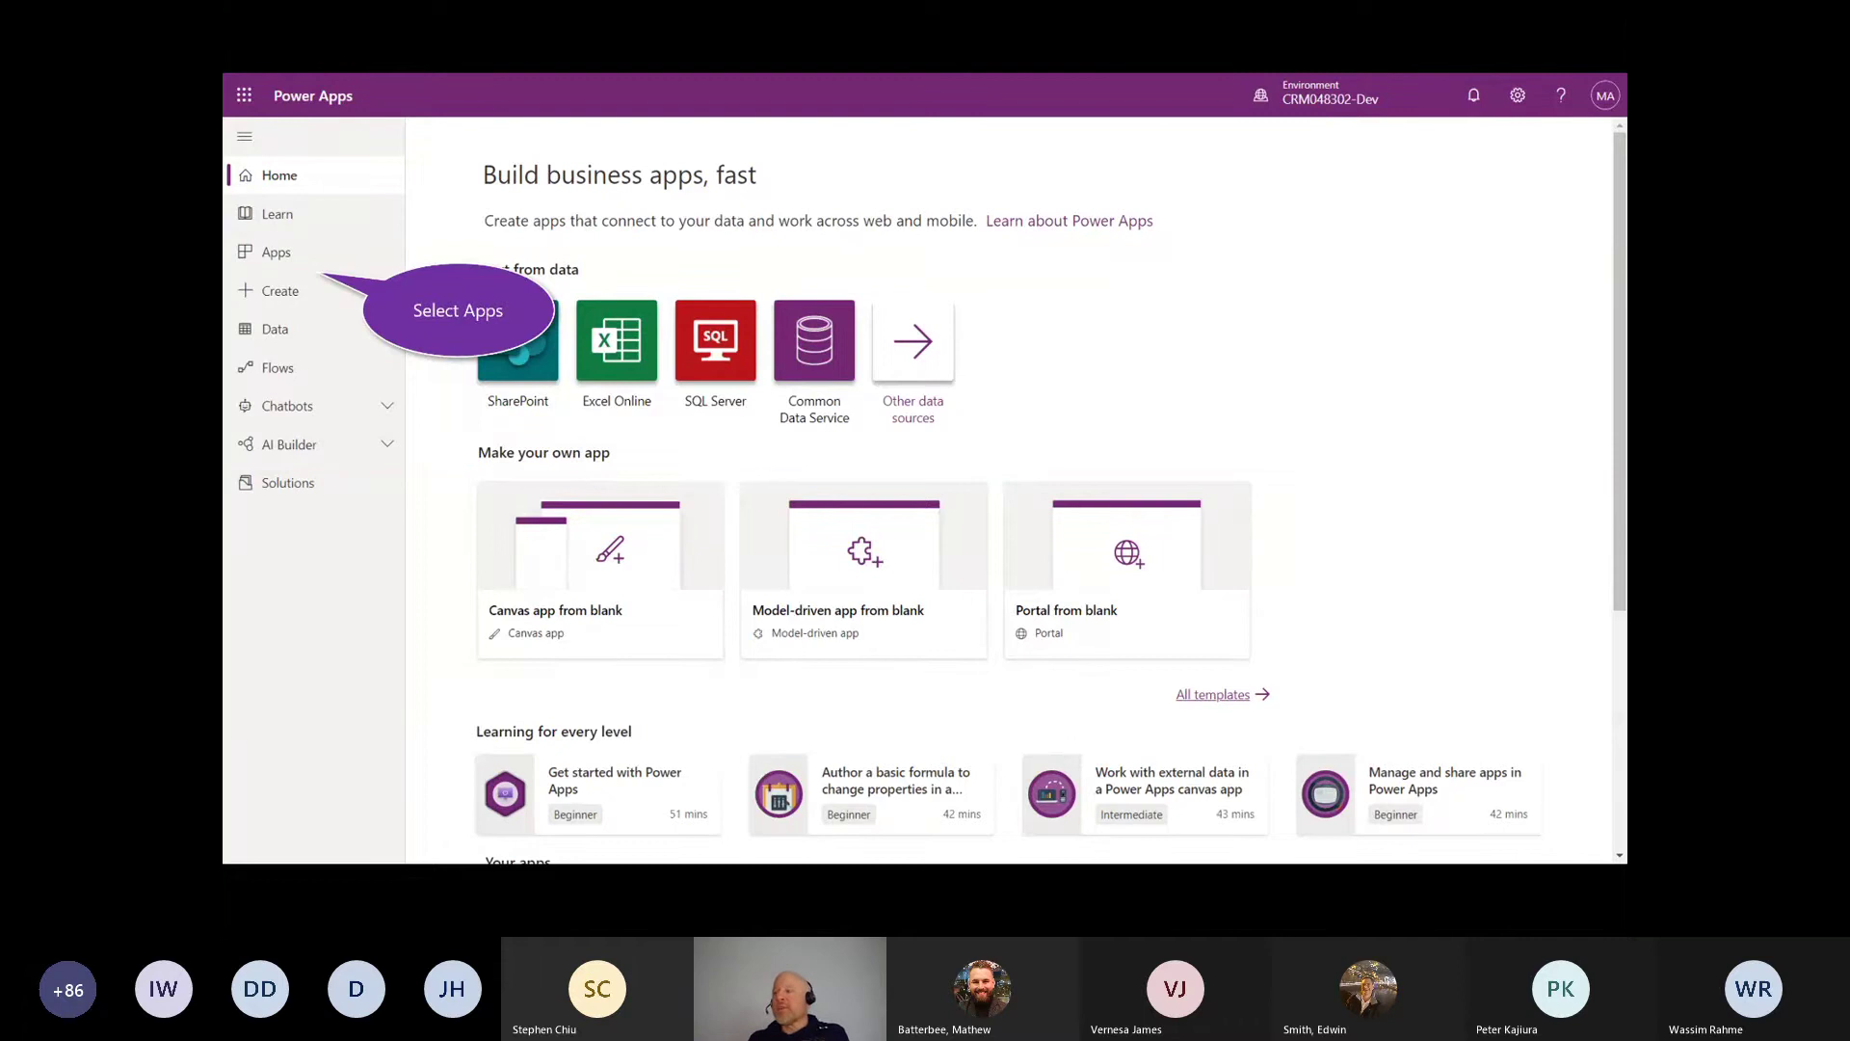
Step: Step through the slides and clear the ink to view the admin center environments list
{"action": "key", "text": "Right"}
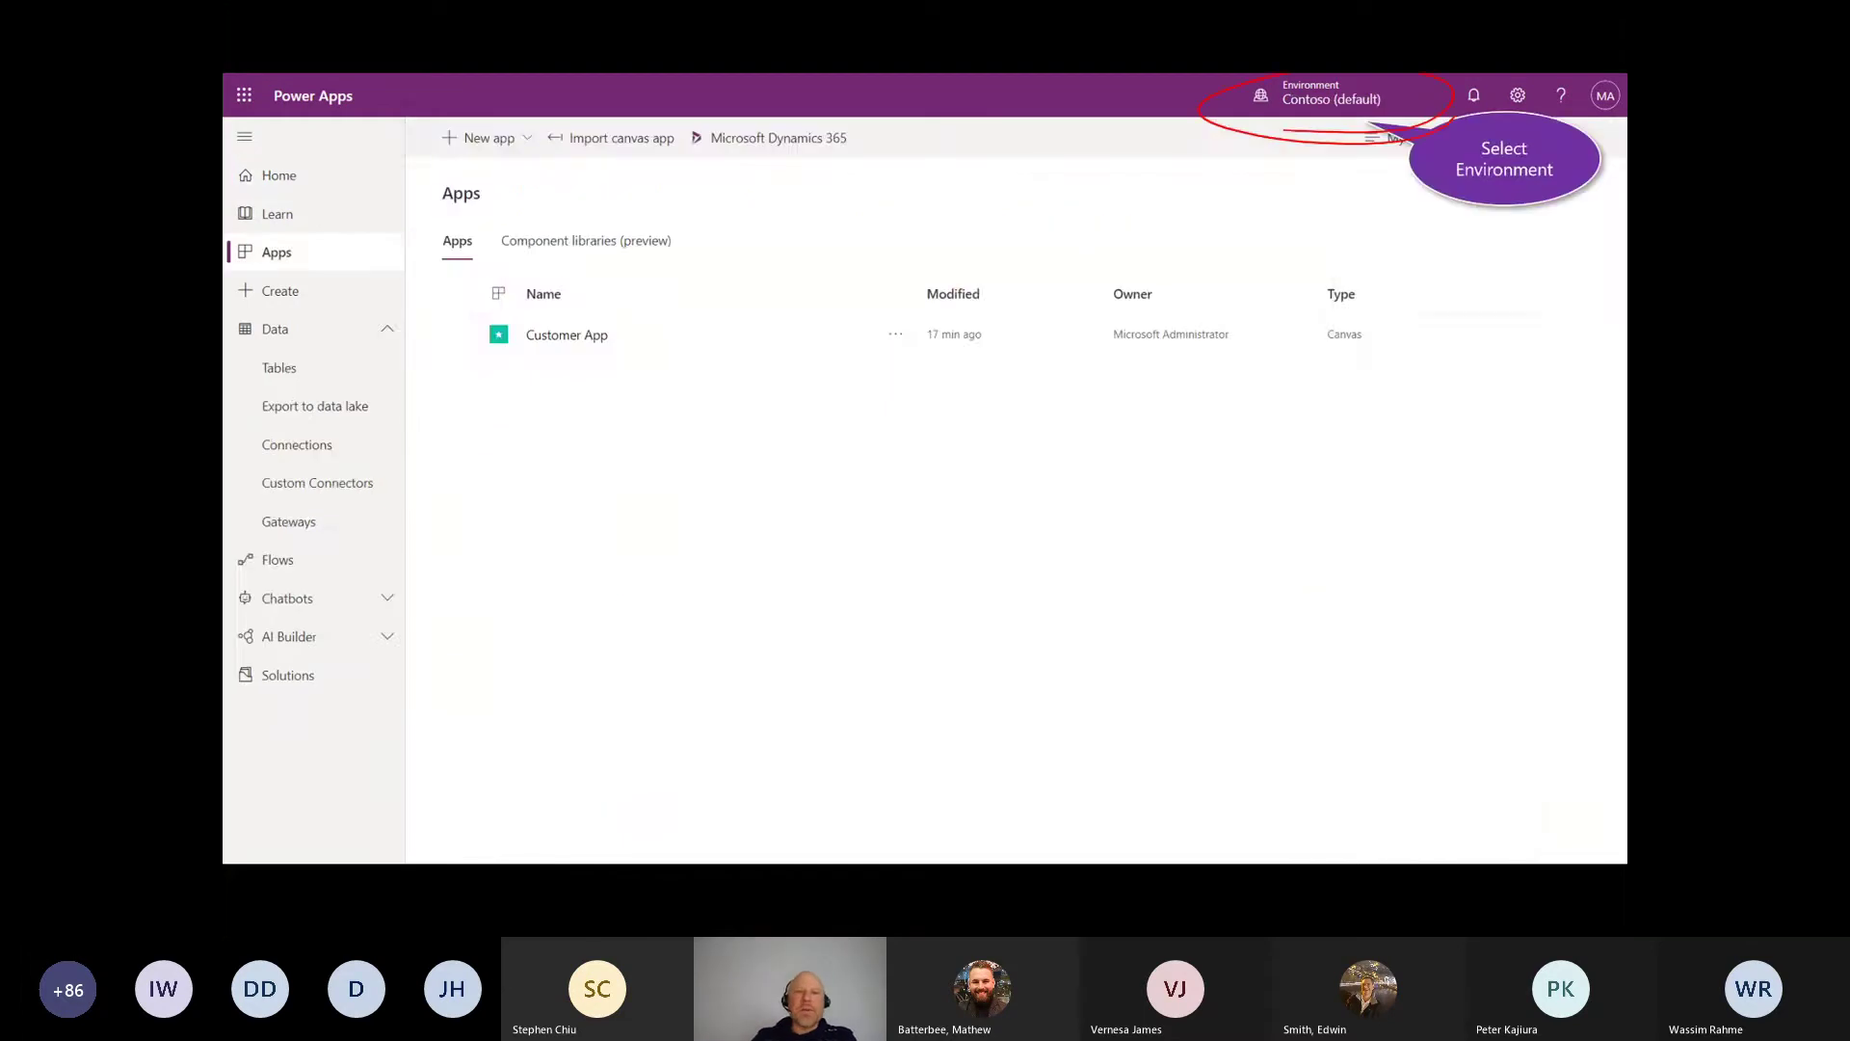
{"action": "key", "text": "Right"}
{"action": "key", "text": "Right"}
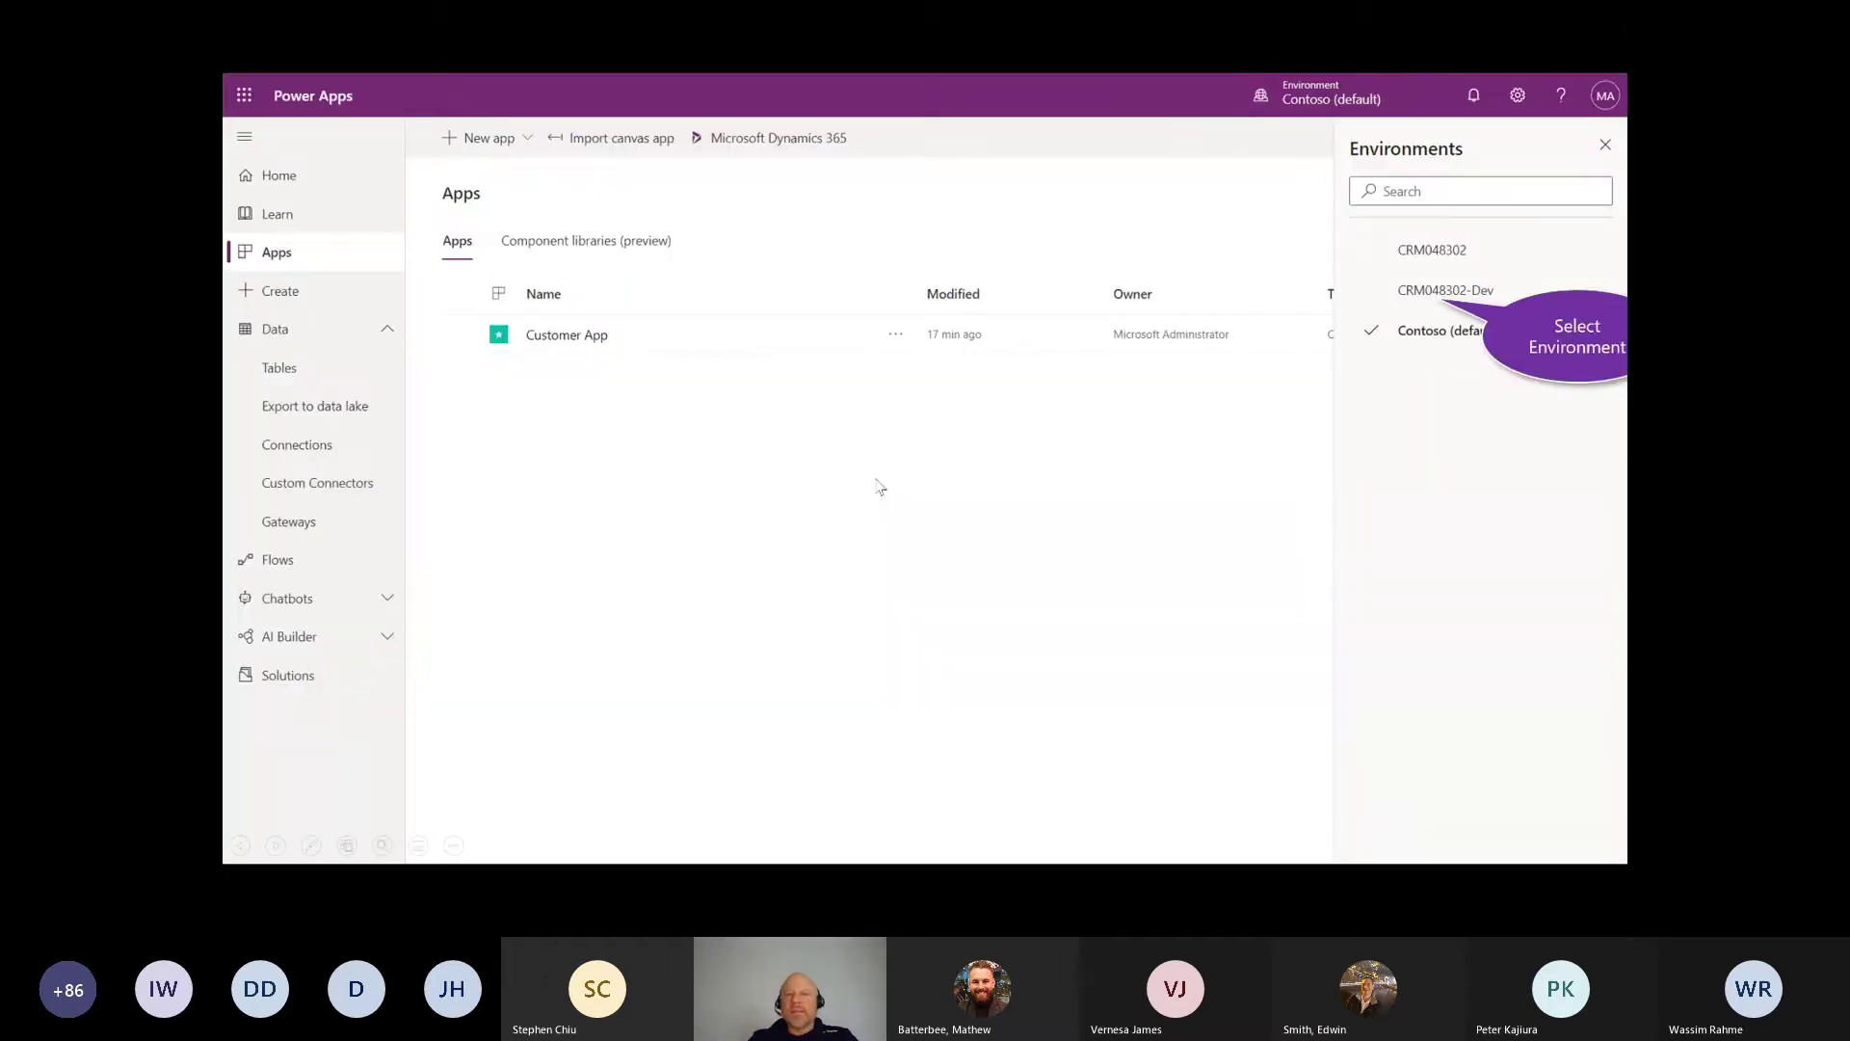
{"action": "key", "text": "Left"}
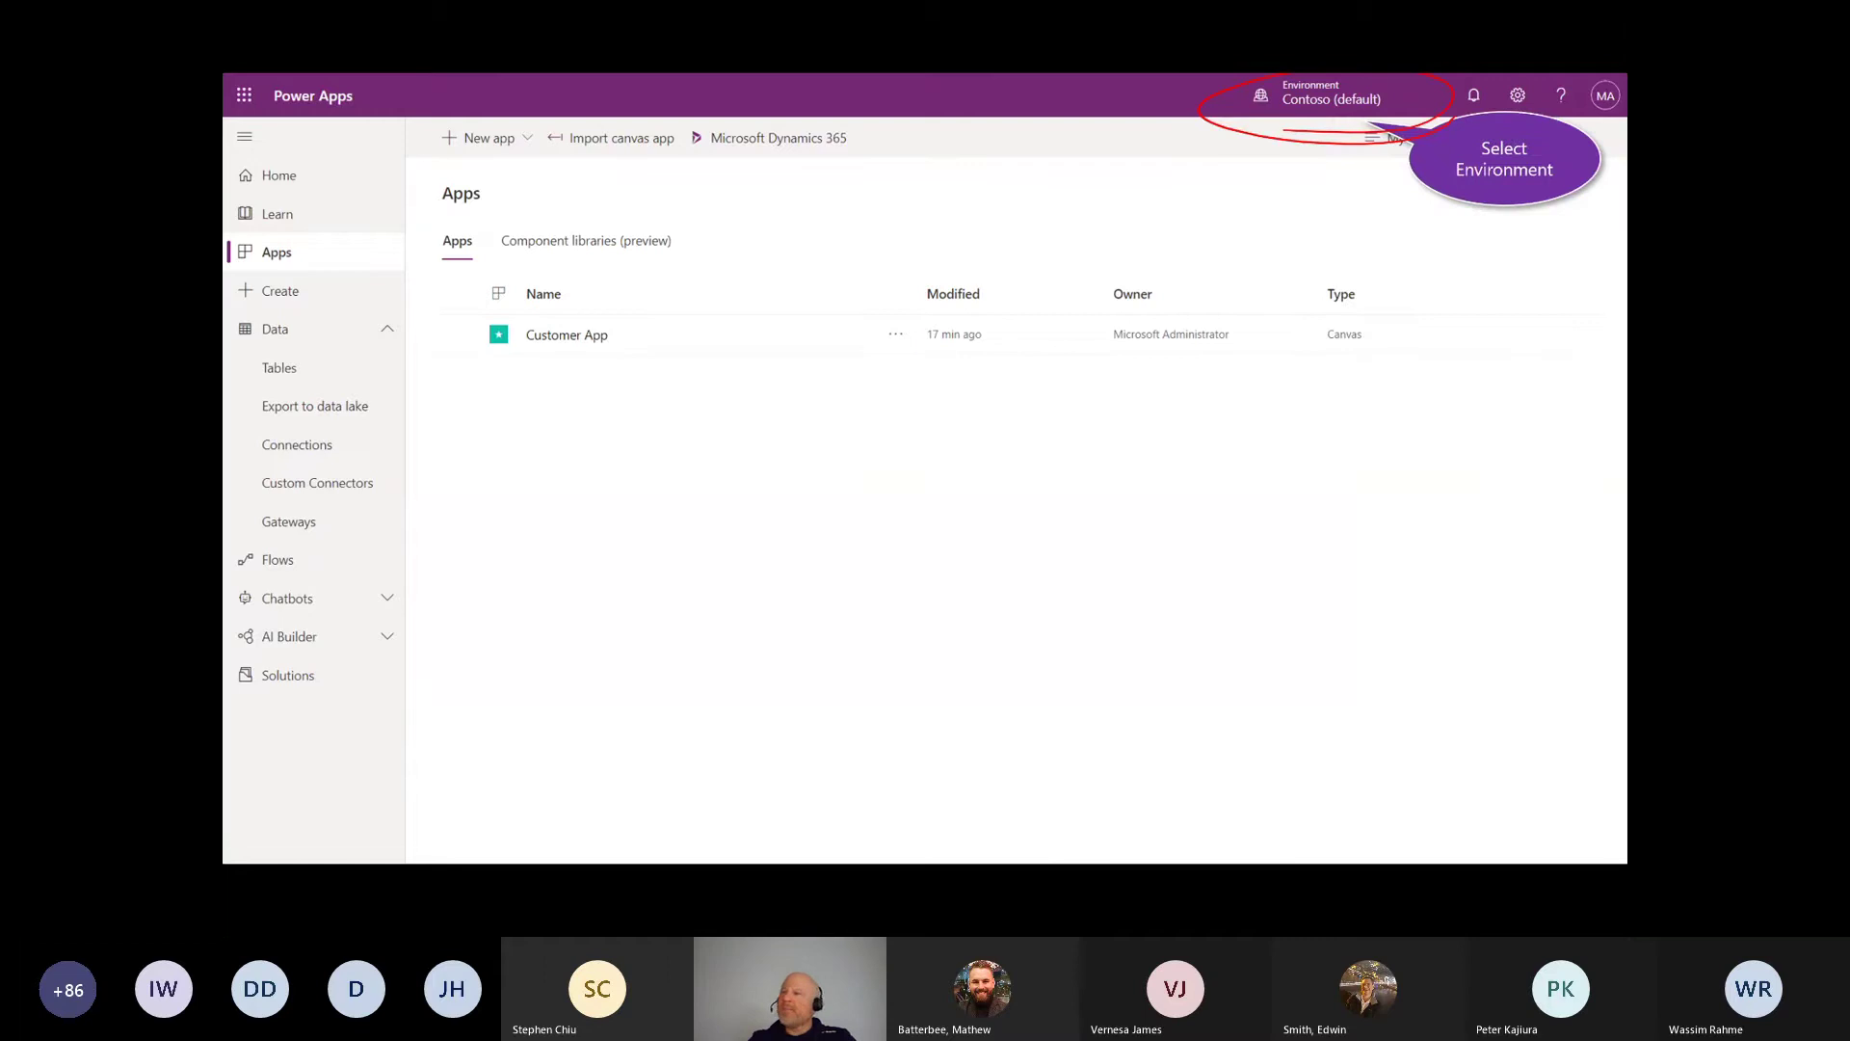
{"action": "key", "text": "Left"}
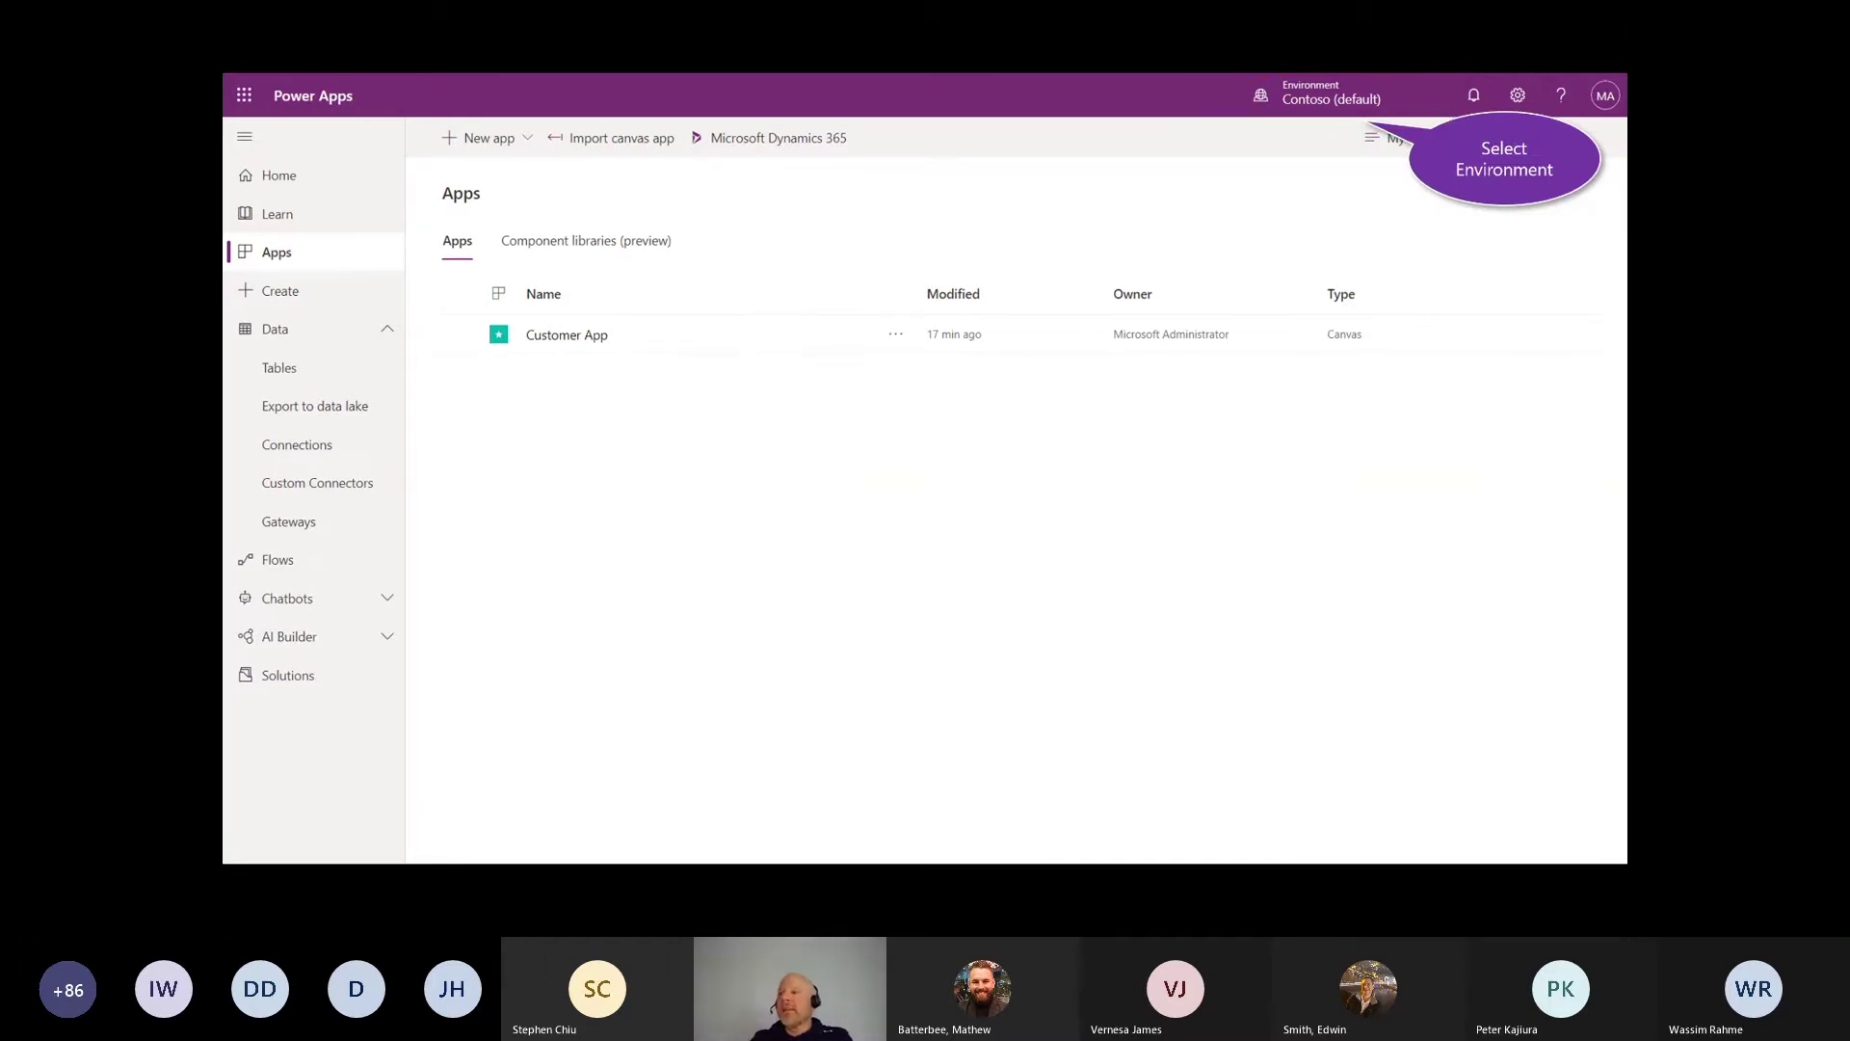
{"action": "left_click", "coordinate": [1013, 228]}
{"action": "left_click", "coordinate": [1011, 228]}
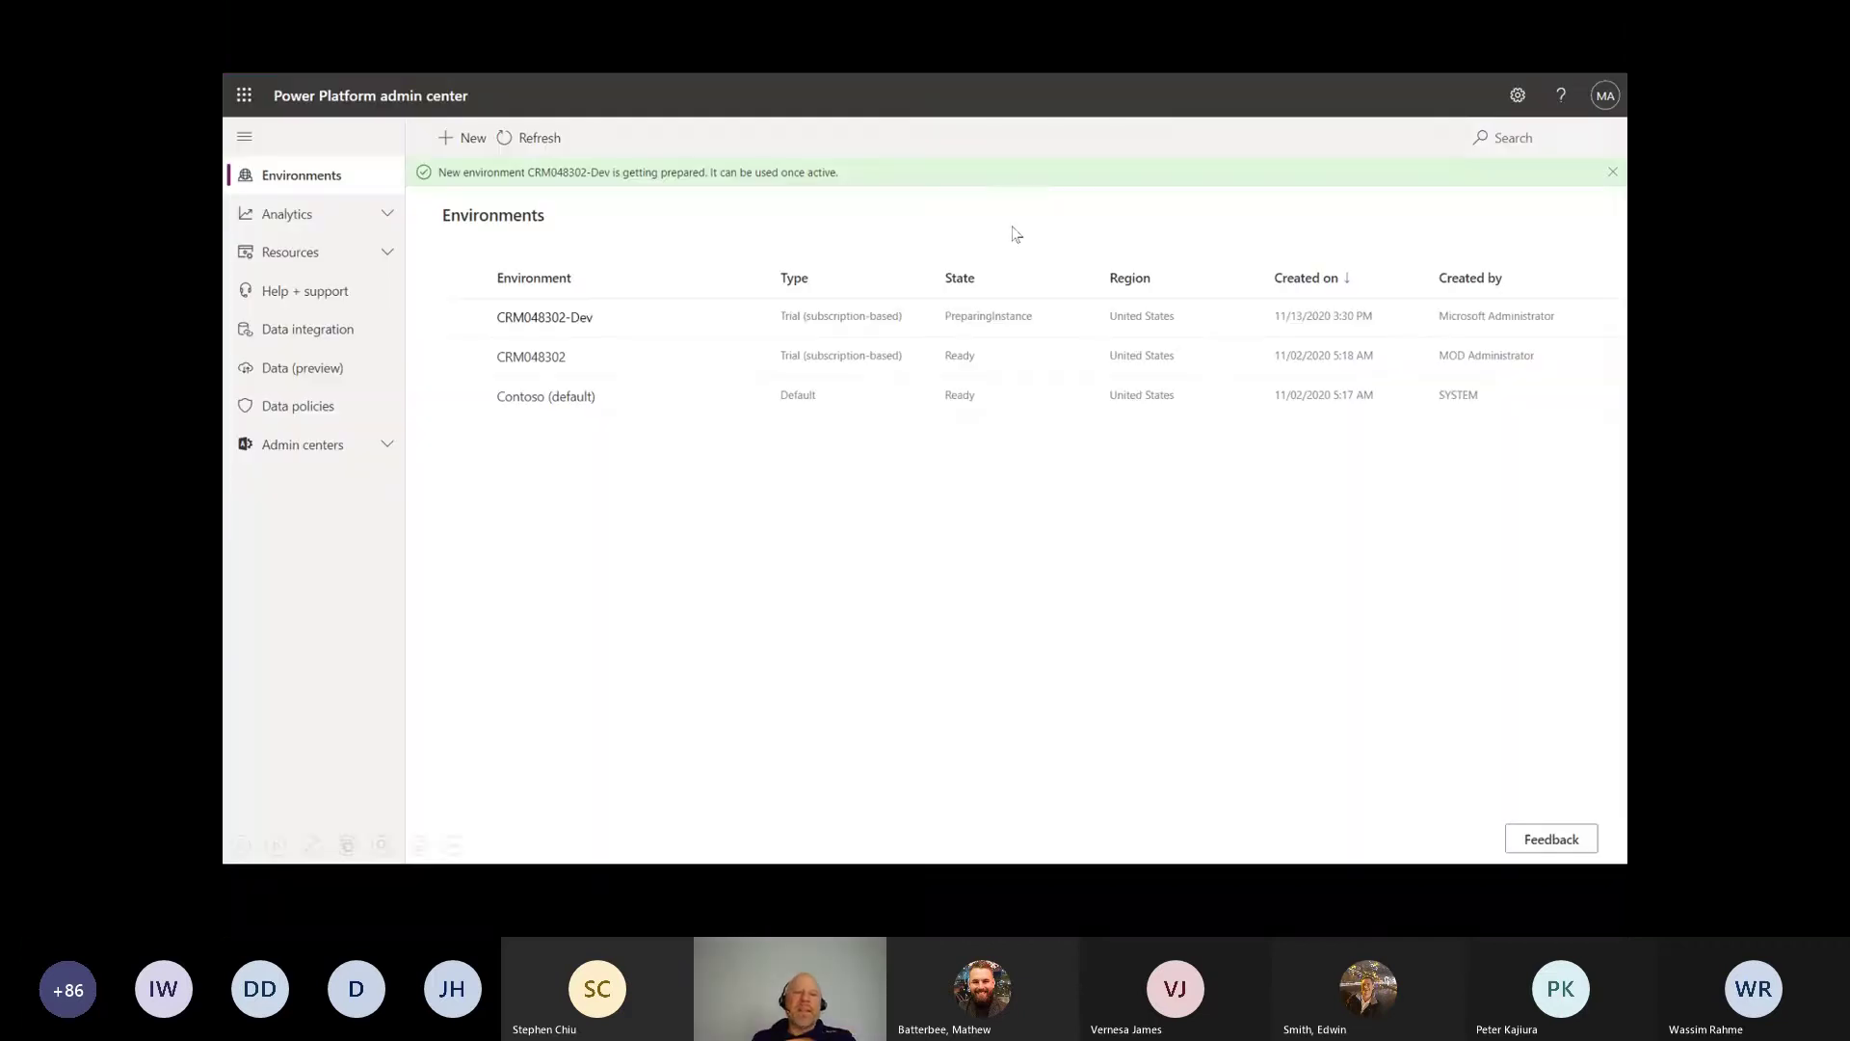
Step: Open the Power Apps environment picker listing CRM048302, CRM048302-Dev and Contoso (default)
{"action": "left_click_drag", "start_coordinate": [570, 151], "coordinate": [536, 120]}
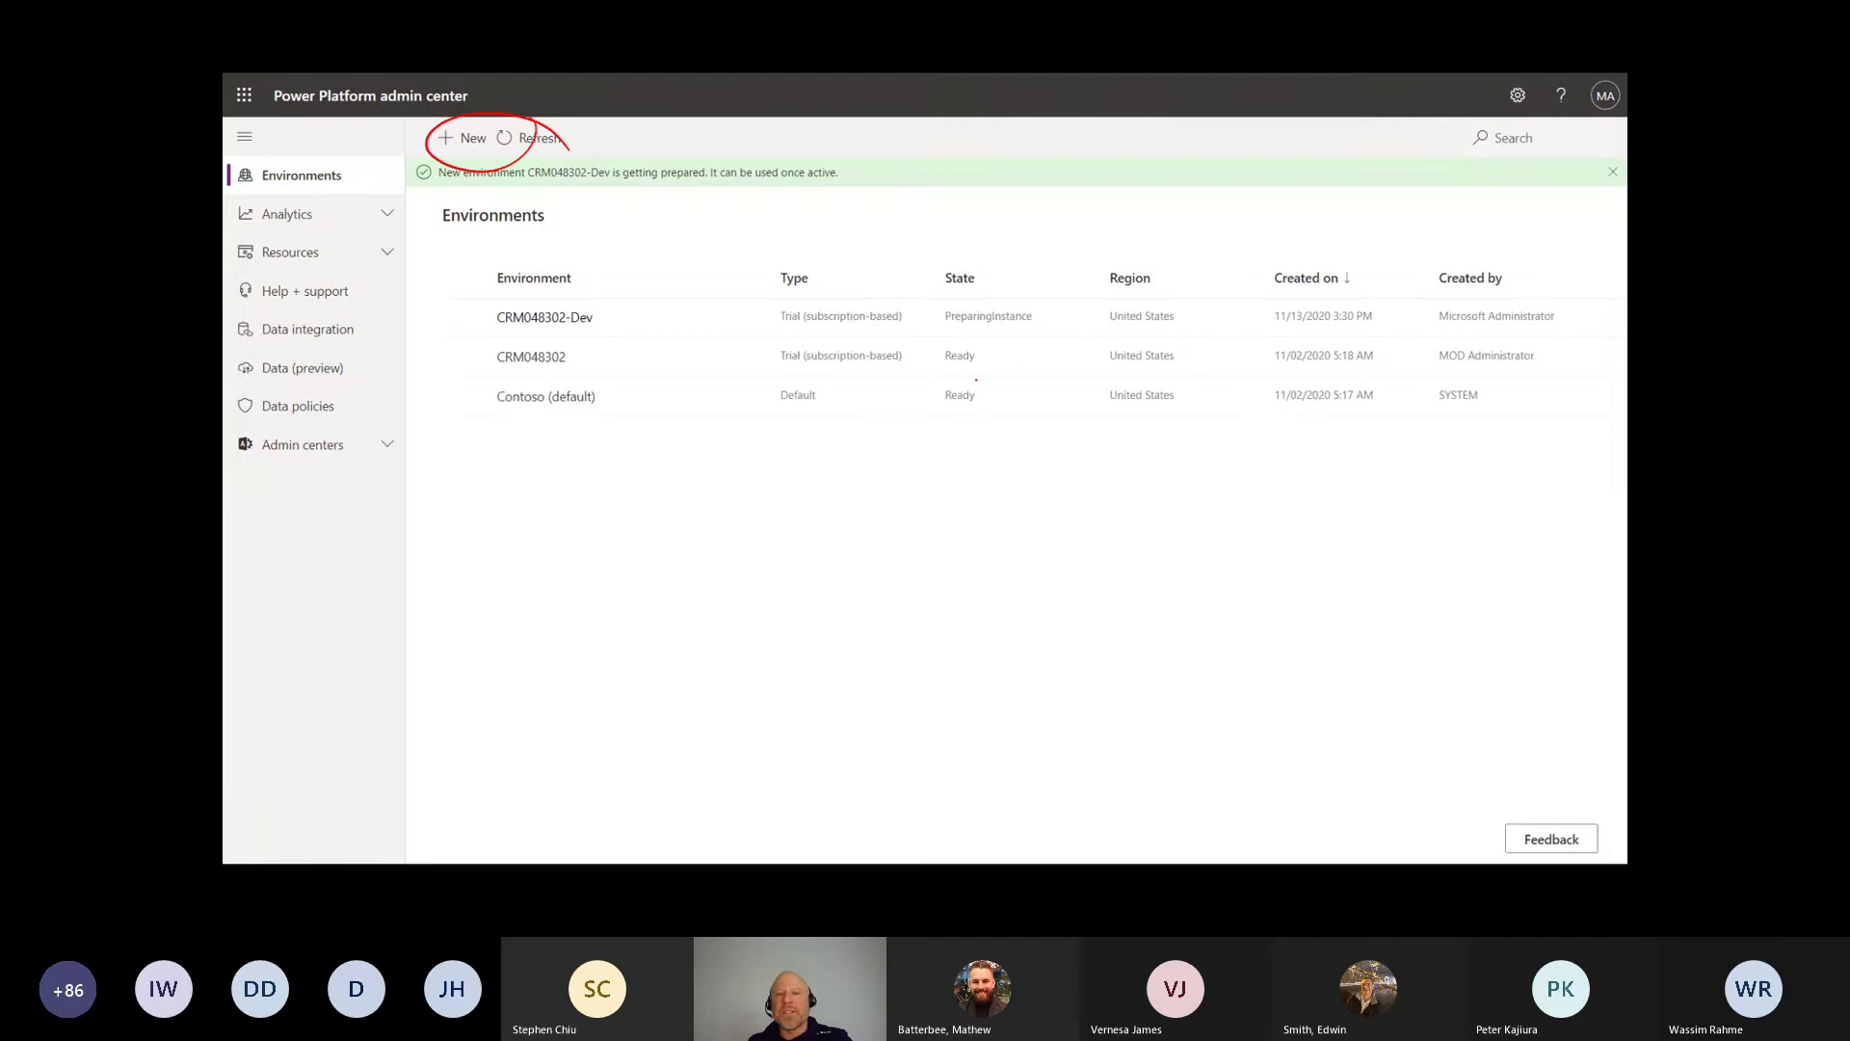
{"action": "left_click_drag", "start_coordinate": [947, 367], "coordinate": [966, 378]}
{"action": "key", "text": "e"}
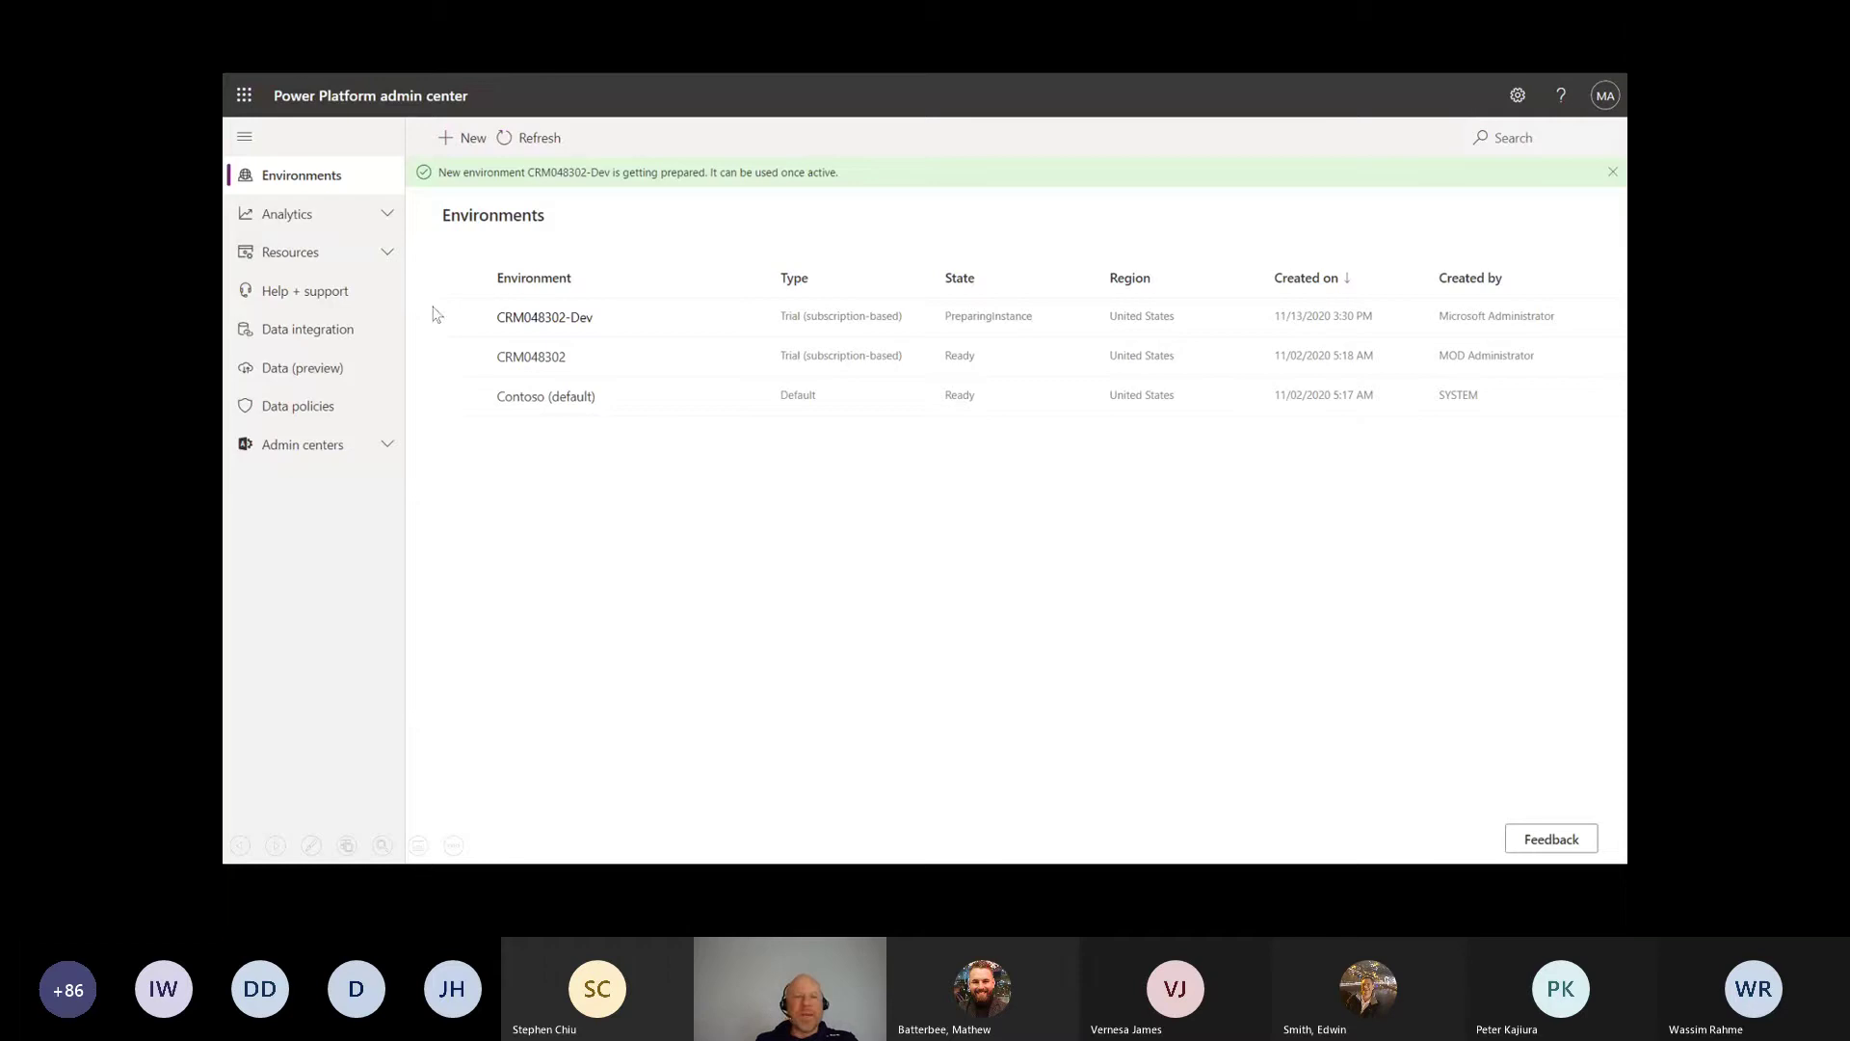
{"action": "left_click", "coordinate": [788, 578]}
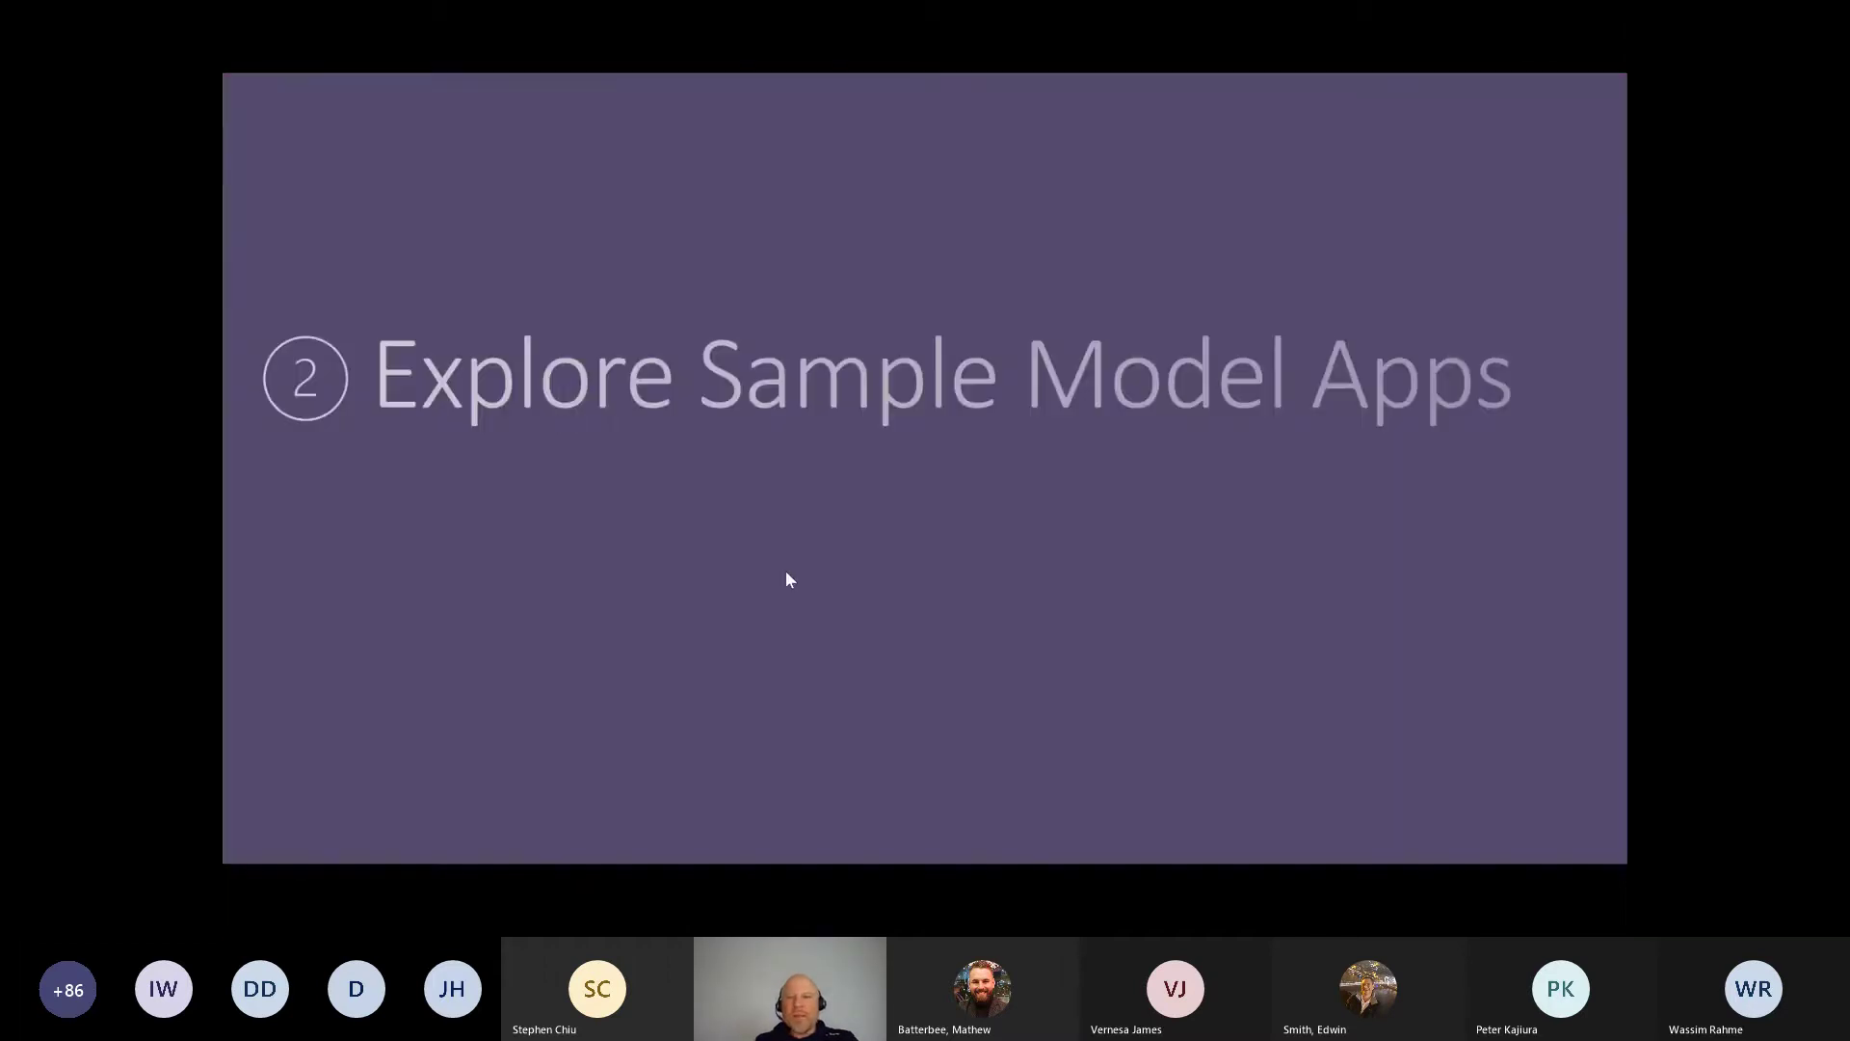
{"action": "left_click", "coordinate": [789, 578]}
{"action": "left_click", "coordinate": [1302, 116]}
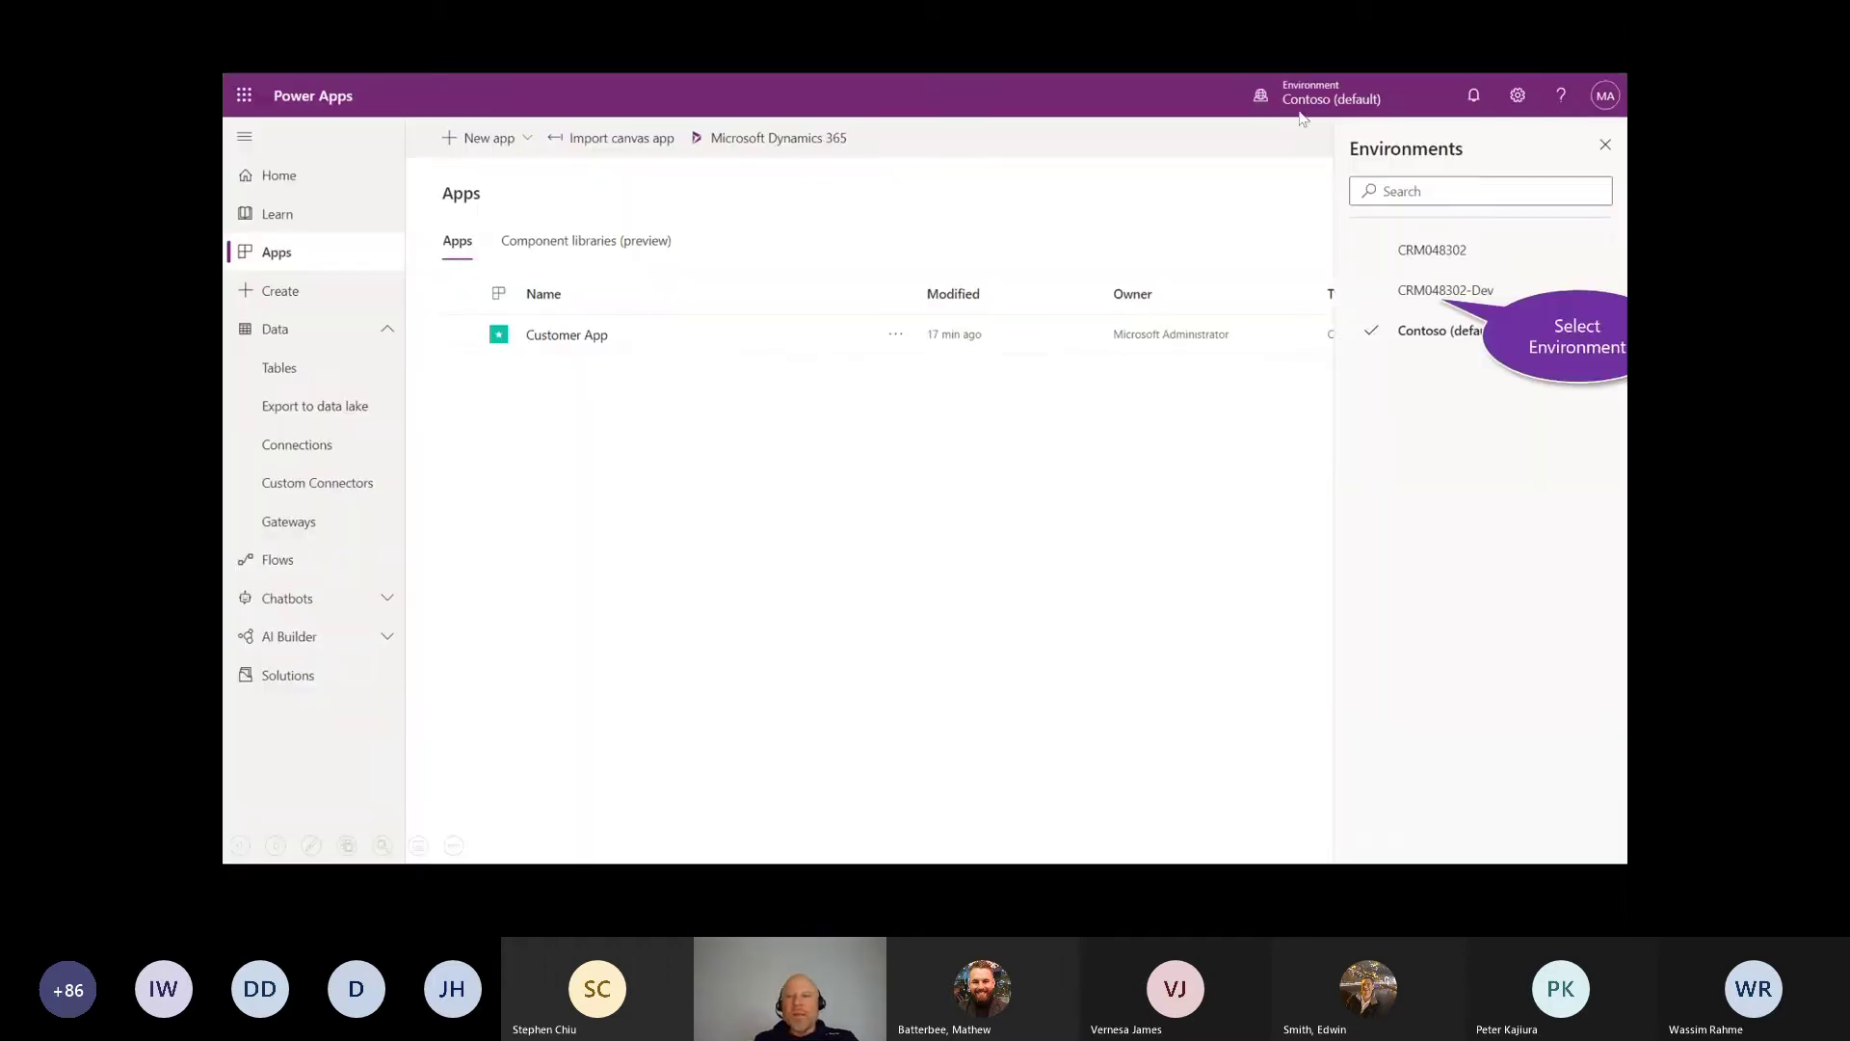
Step: Switch to CRM048302-Dev and list its apps: Asset Checkout, Innovation Challenge, Fundraiser, Solution Health Hub
{"action": "left_click", "coordinate": [1429, 290]}
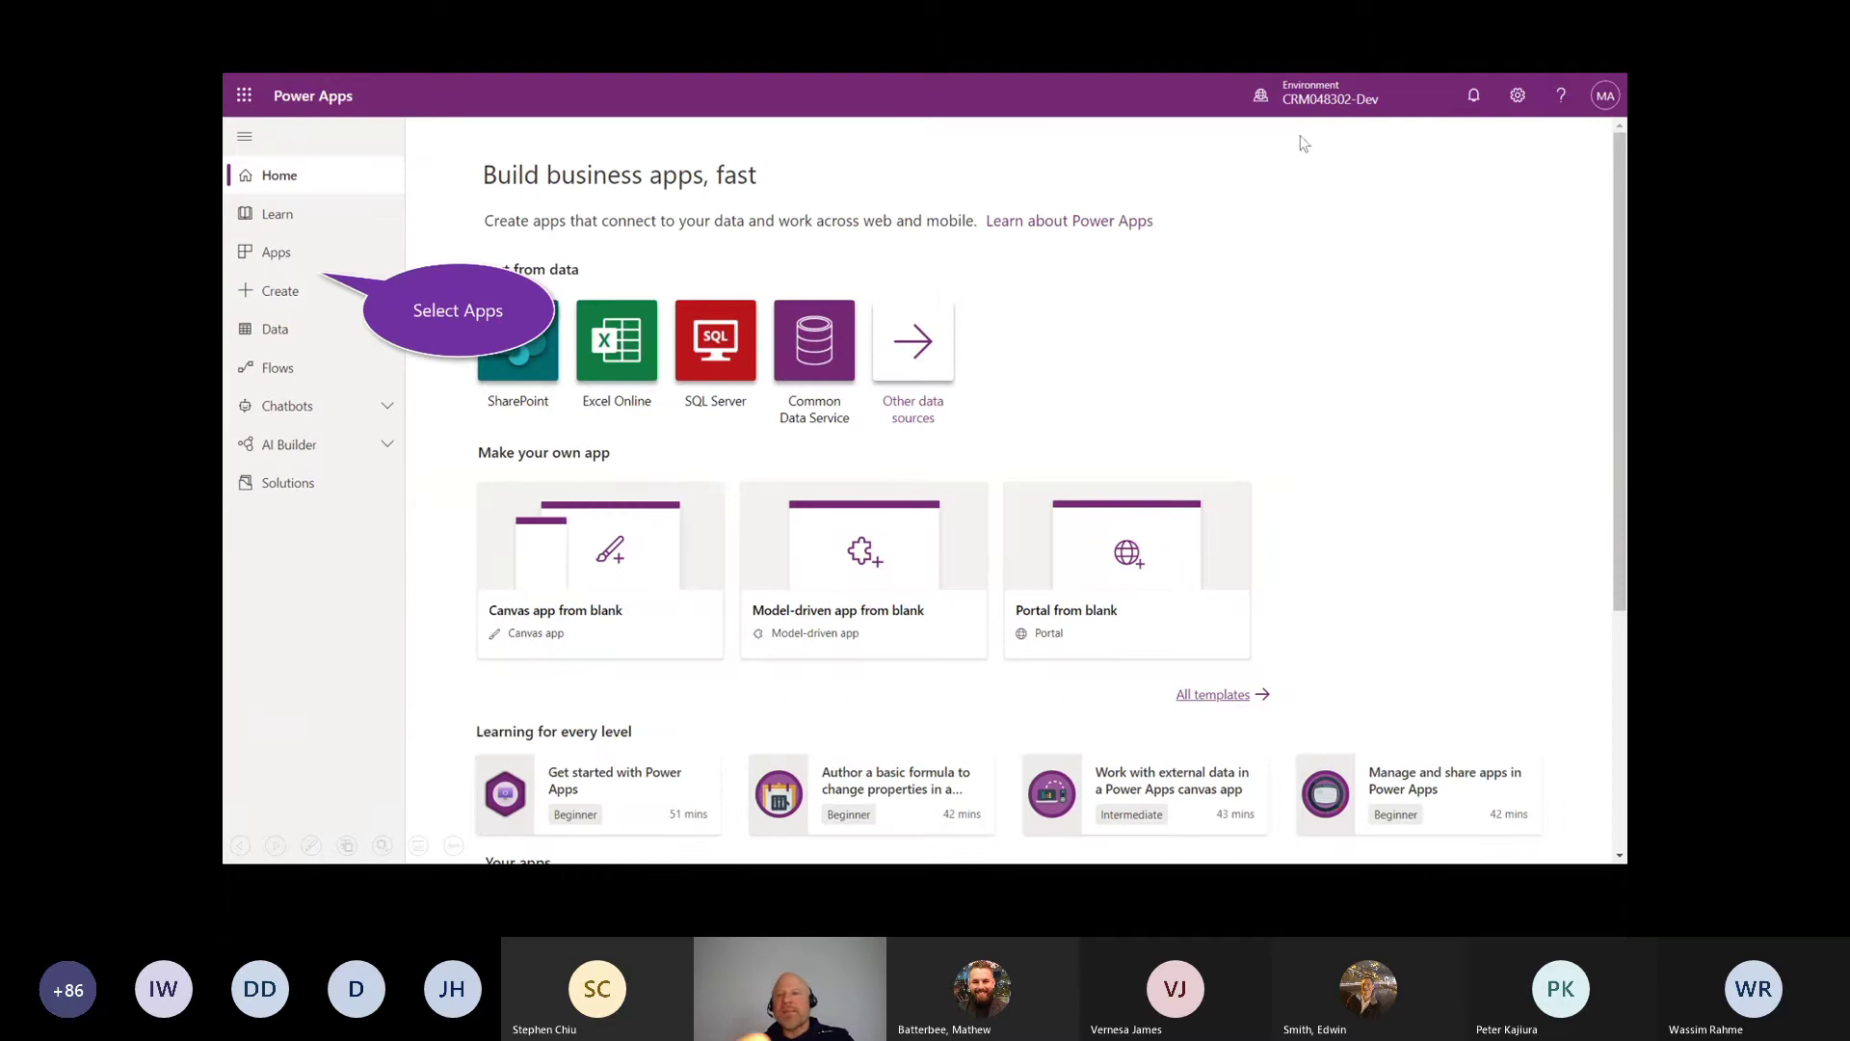
{"action": "left_click_drag", "start_coordinate": [1303, 109], "coordinate": [1348, 121]}
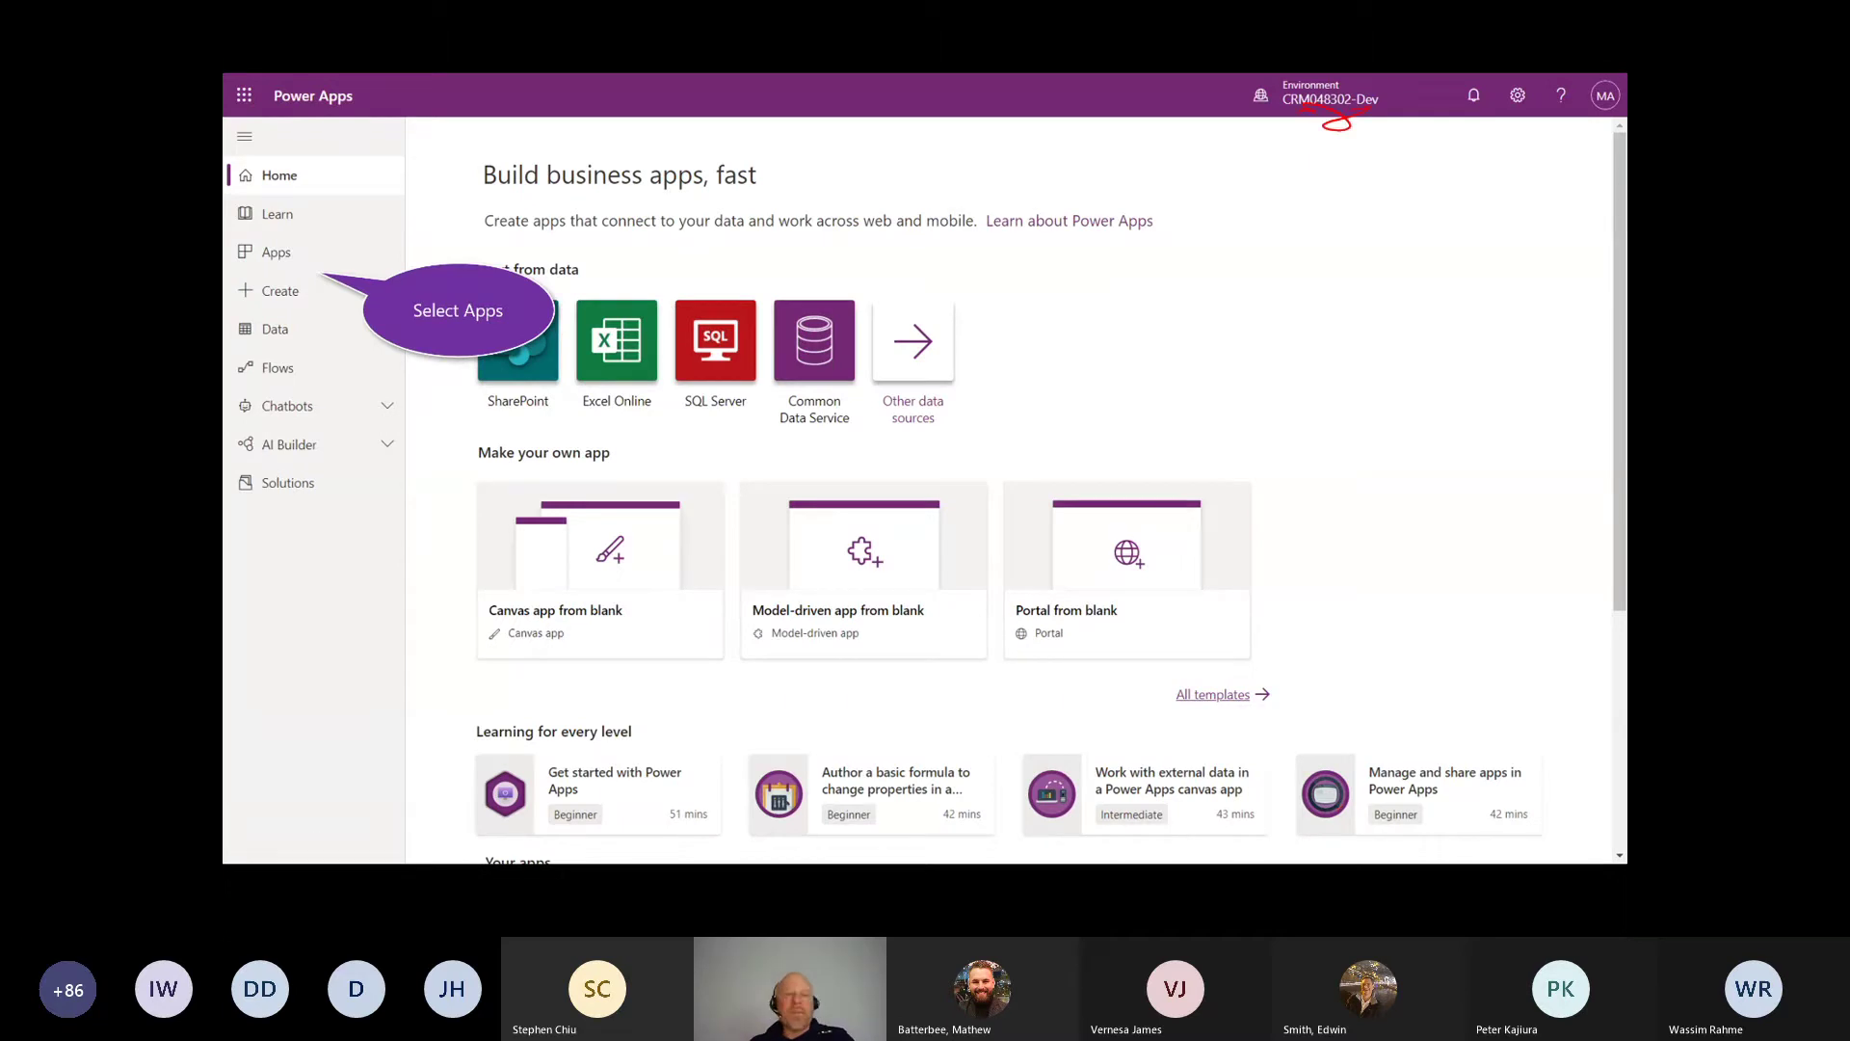
{"action": "key", "text": "Right"}
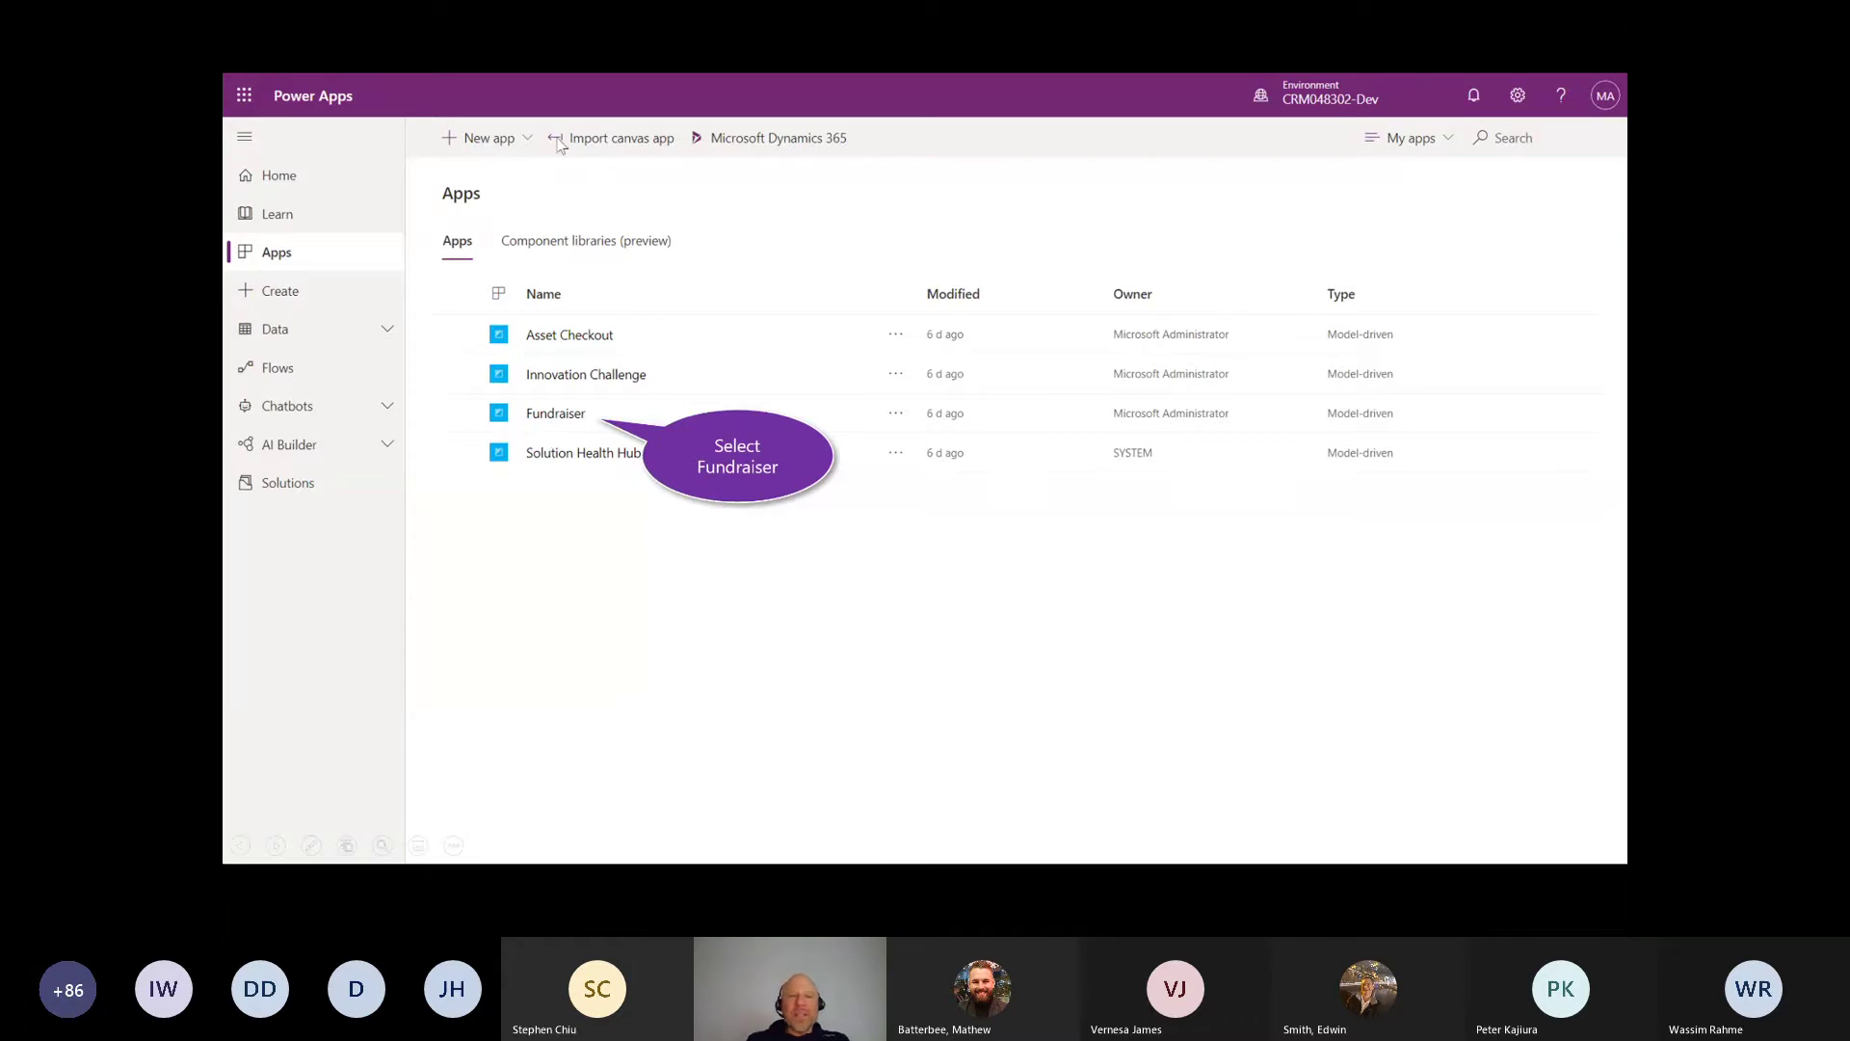
Step: Open the Fundraiser sample app from the CRM048302-Dev apps list
{"action": "left_click", "coordinate": [547, 424]}
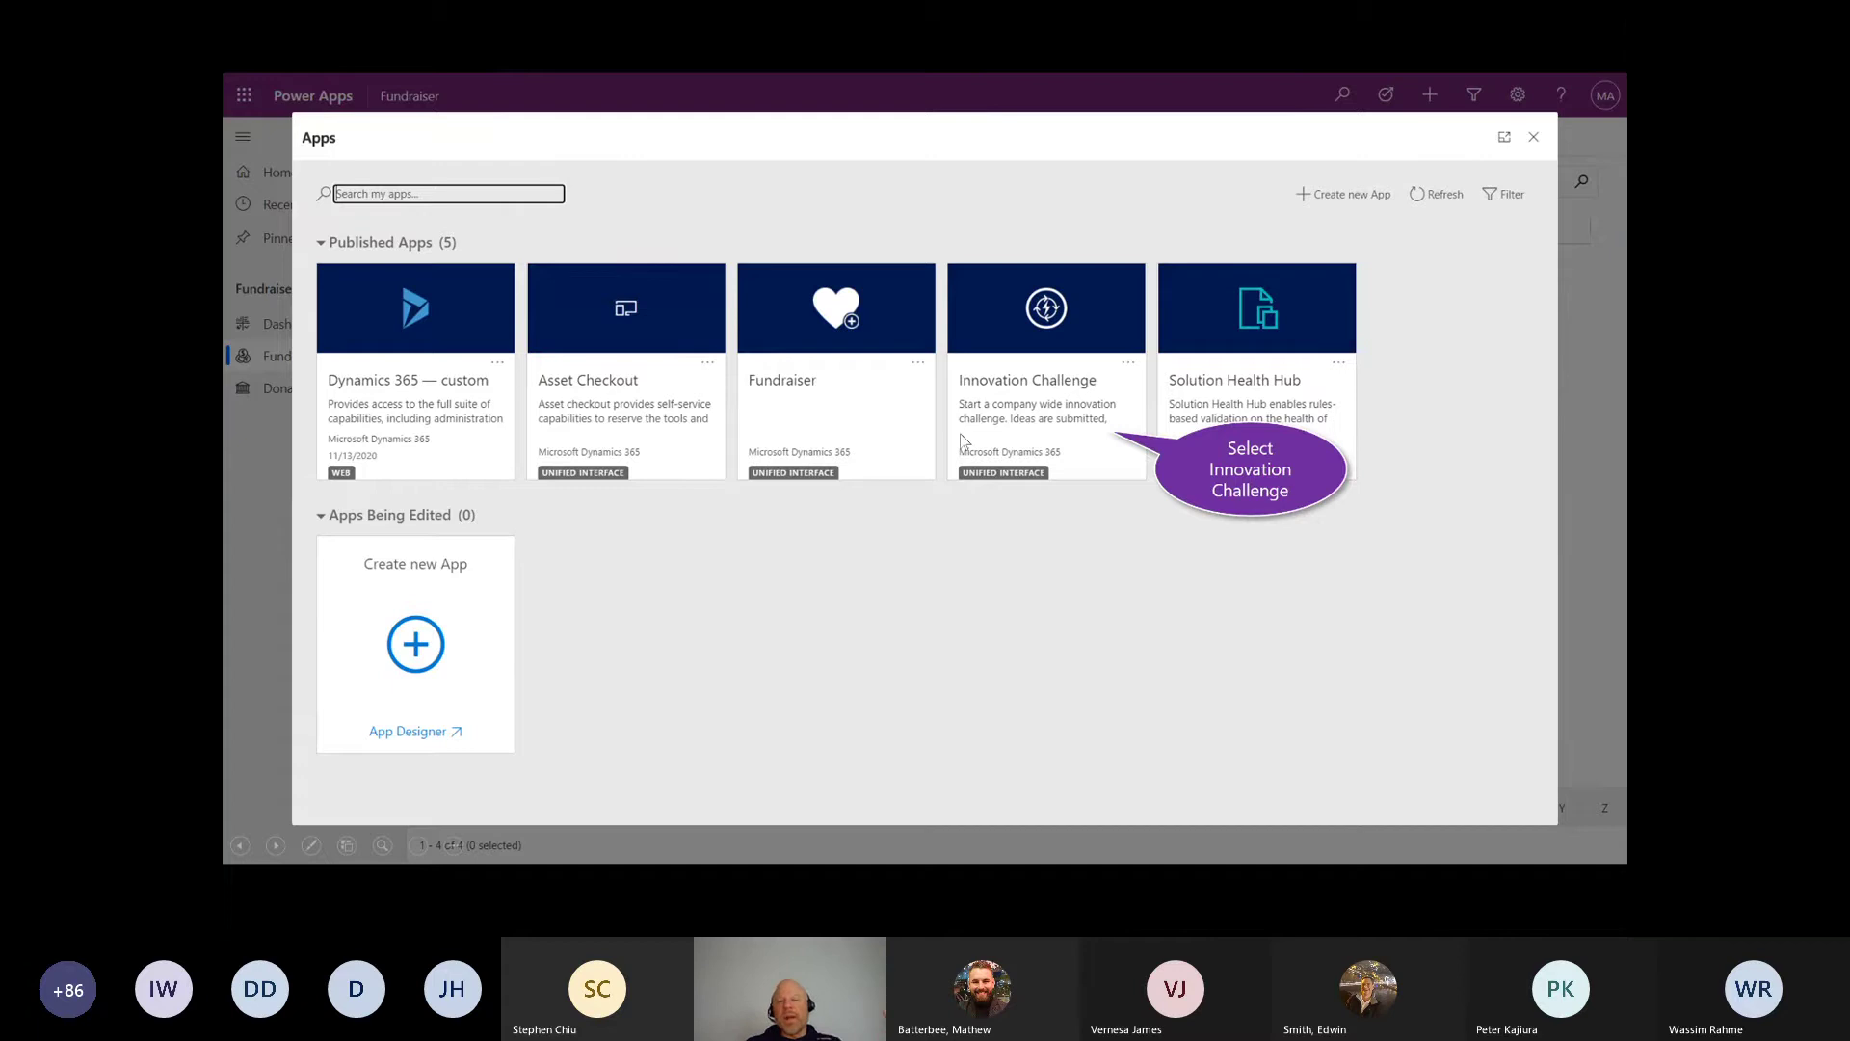
Step: Open the Innovation Challenge sample app from the published apps dialog
{"action": "left_click", "coordinate": [1049, 388]}
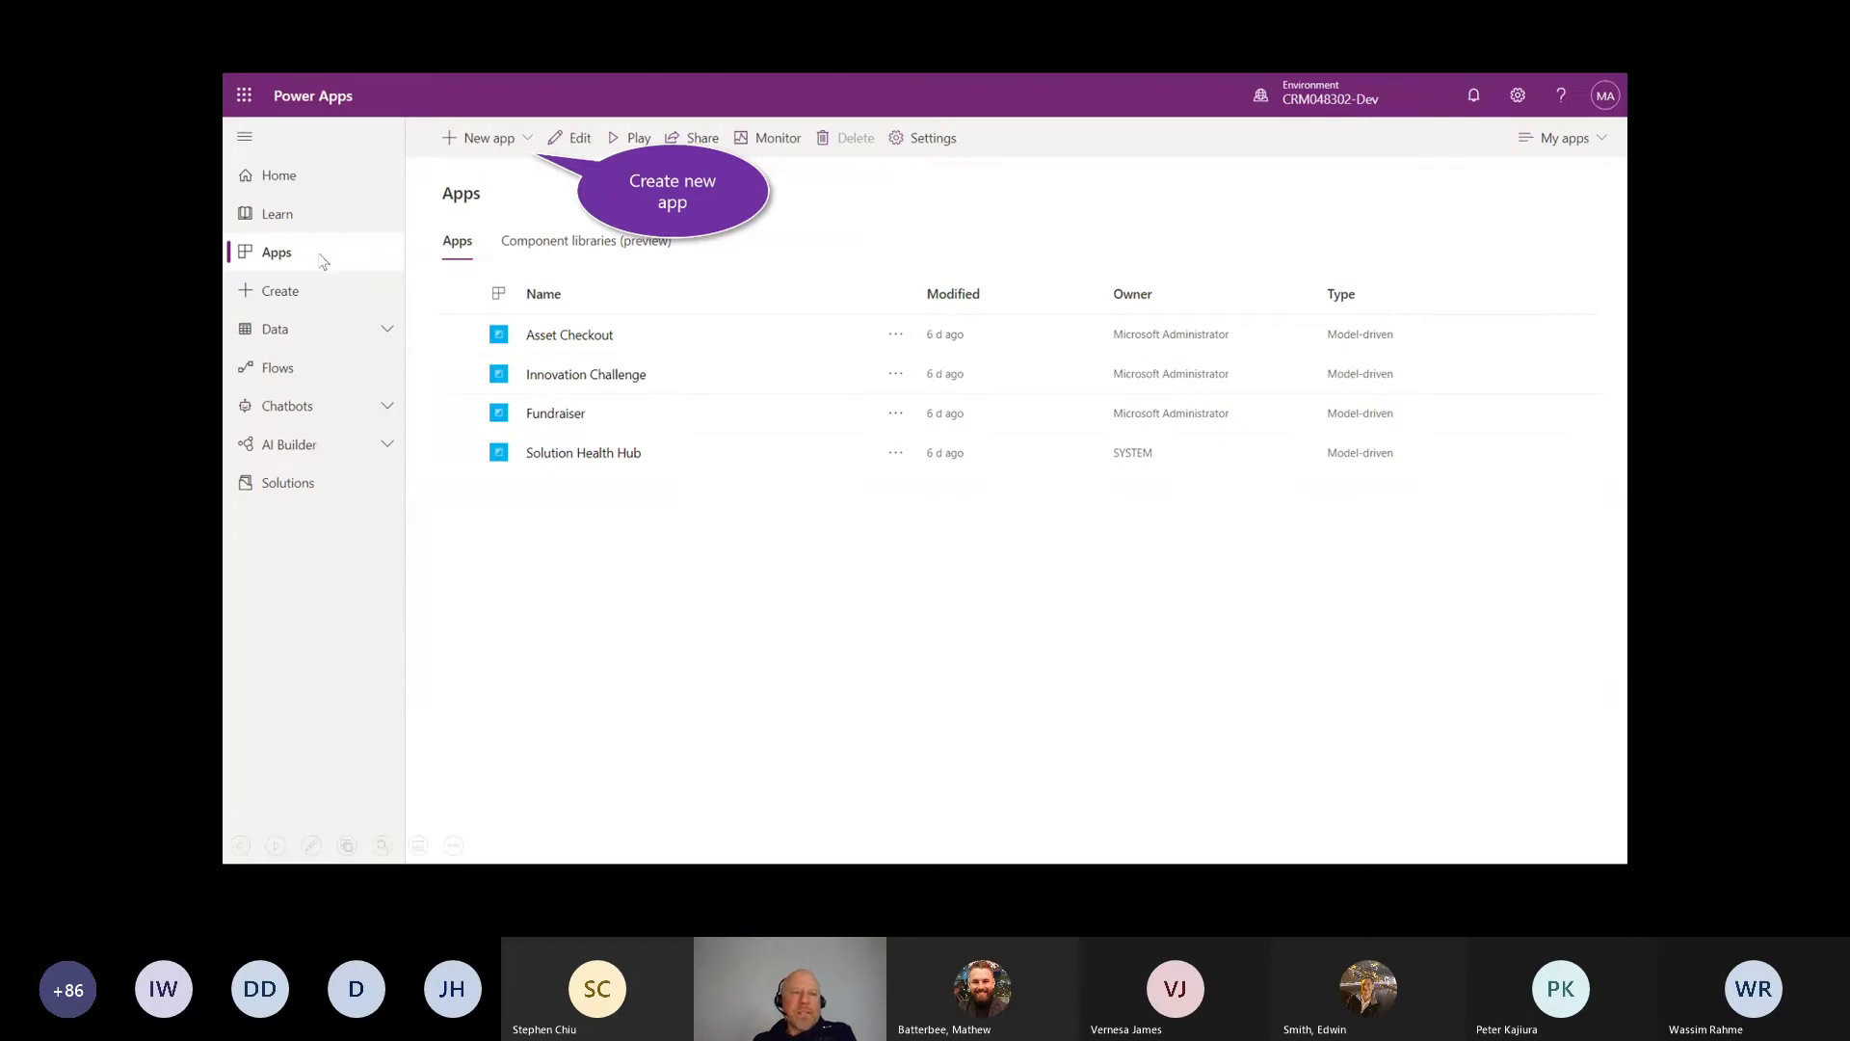
Step: Choose New app > Model-driven to bring up the Create a New App form
{"action": "key", "text": "ctrl+p"}
{"action": "mouse_move", "coordinate": [322, 279]}
{"action": "left_mouse_down"}
{"action": "mouse_move", "coordinate": [240, 261]}
{"action": "mouse_move", "coordinate": [261, 265]}
{"action": "left_mouse_up"}
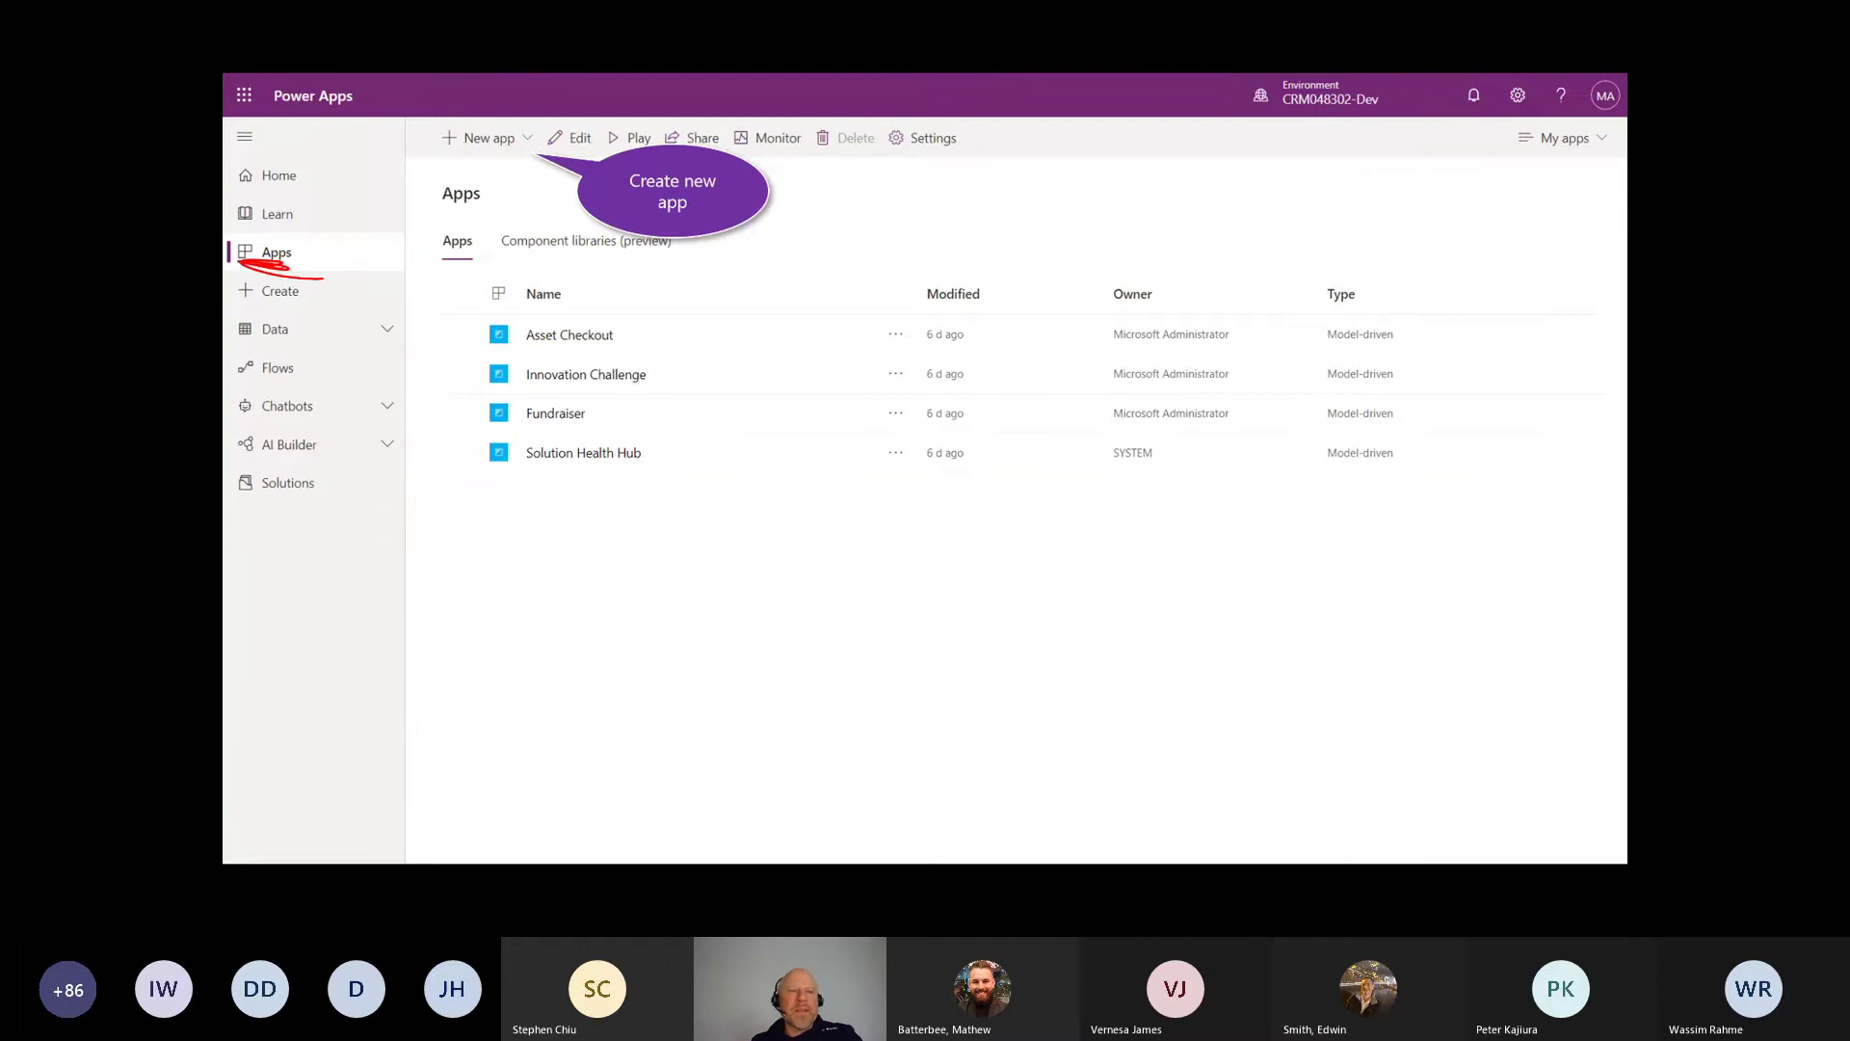
{"action": "key", "text": "e"}
{"action": "key", "text": "ctrl+a"}
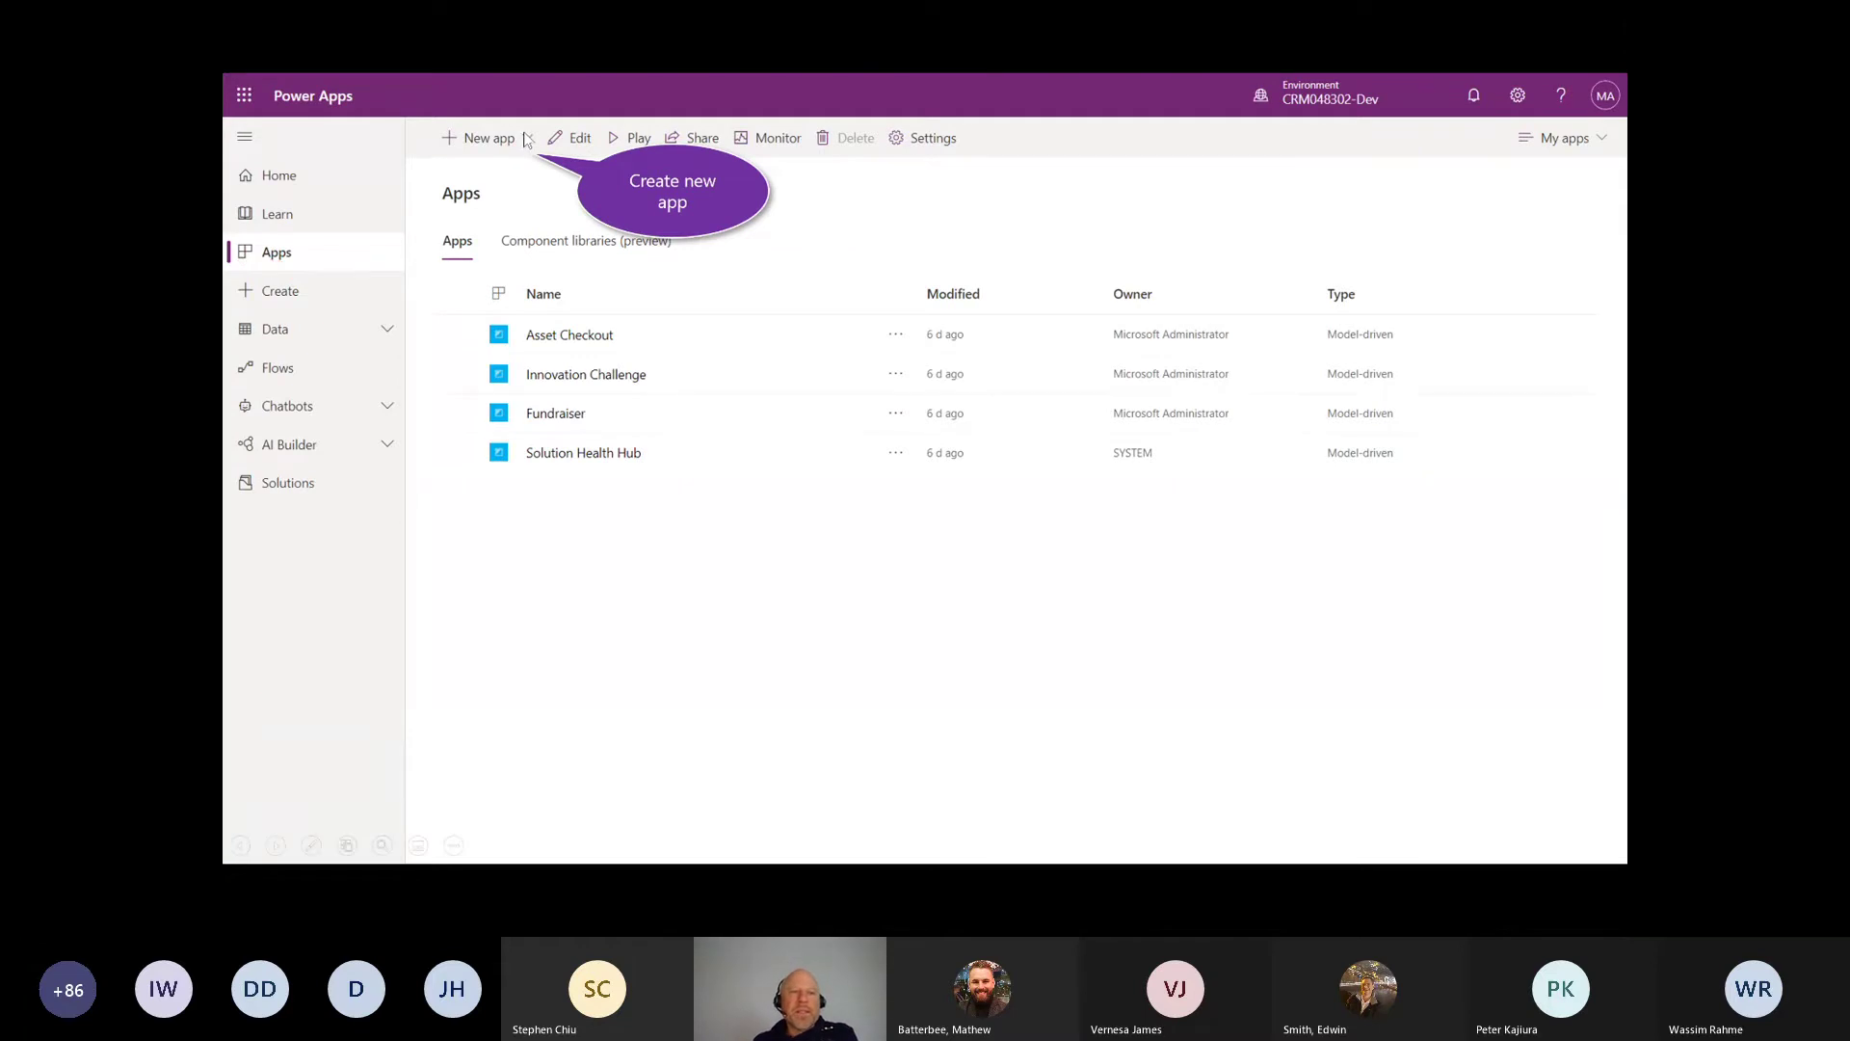
{"action": "left_click", "coordinate": [527, 140]}
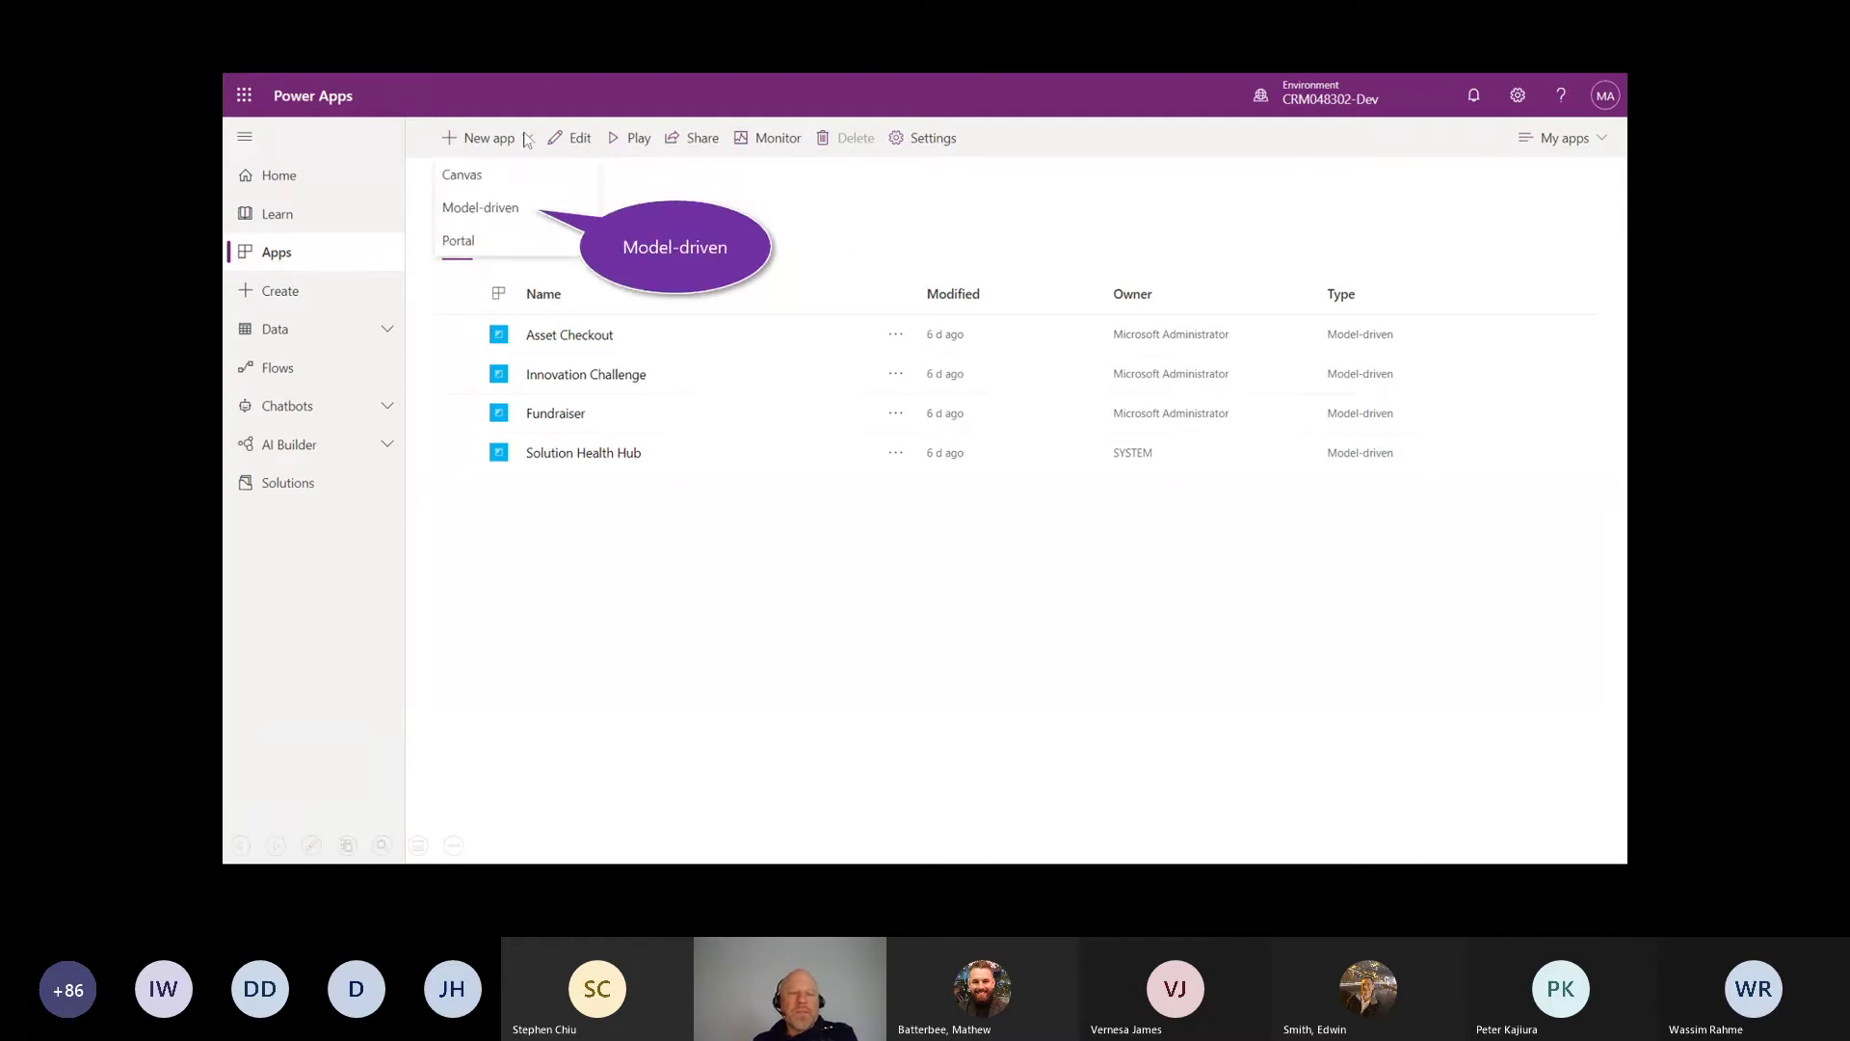
{"action": "left_click", "coordinate": [482, 213]}
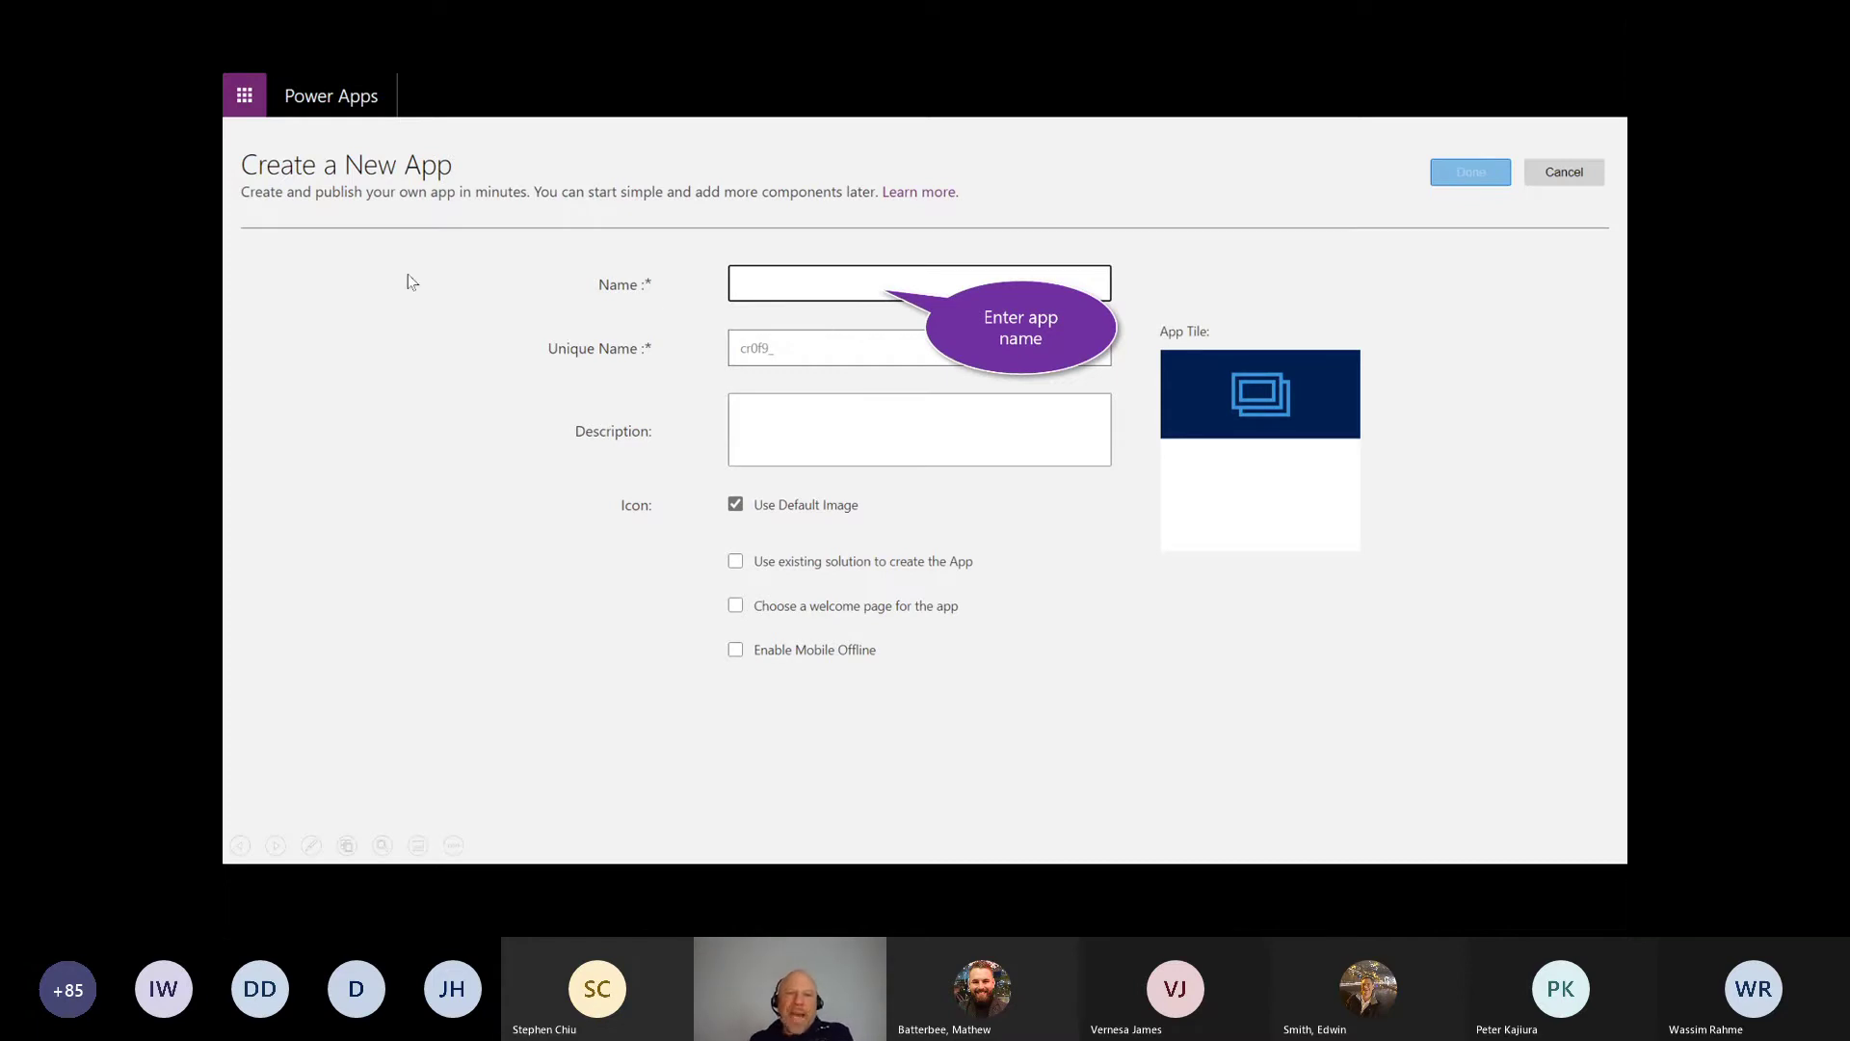
Step: Name the app Customer Model App (unique name cr0f9_CustomerModelApp) and confirm with Done
{"action": "left_click", "coordinate": [750, 290]}
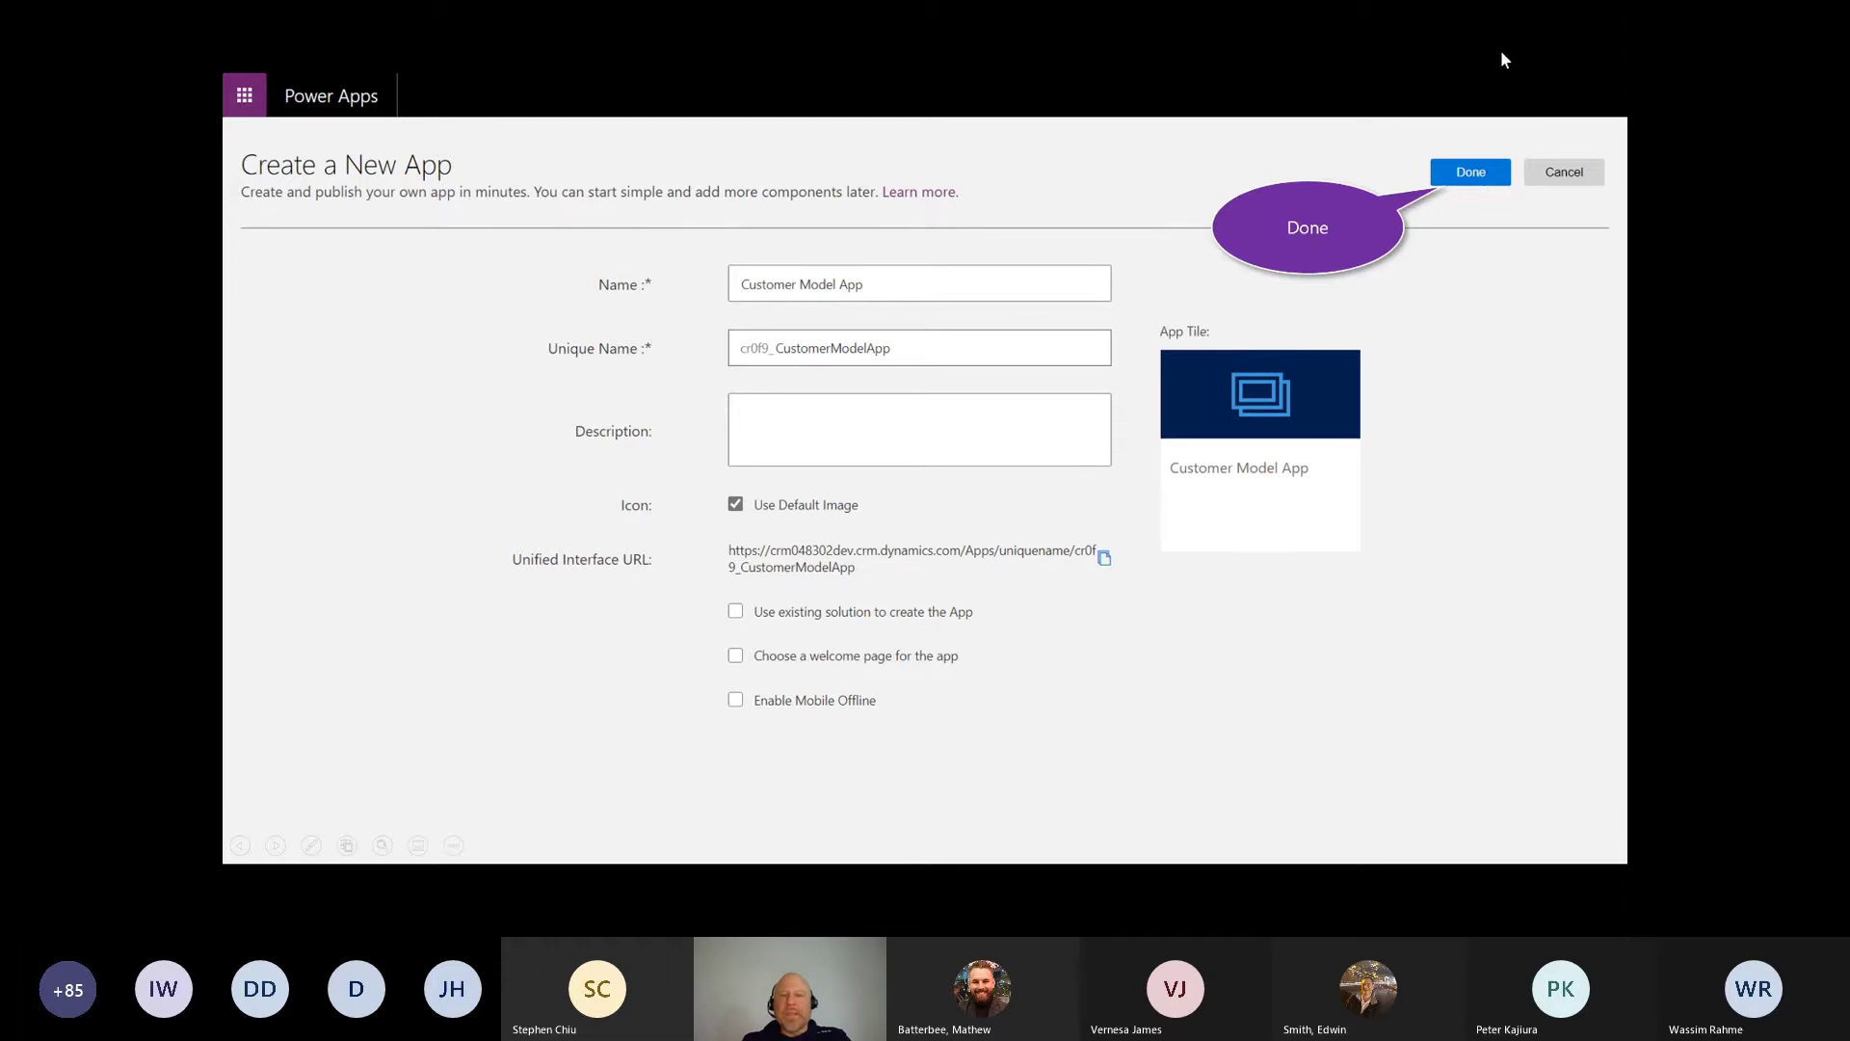
{"action": "left_click", "coordinate": [1473, 178]}
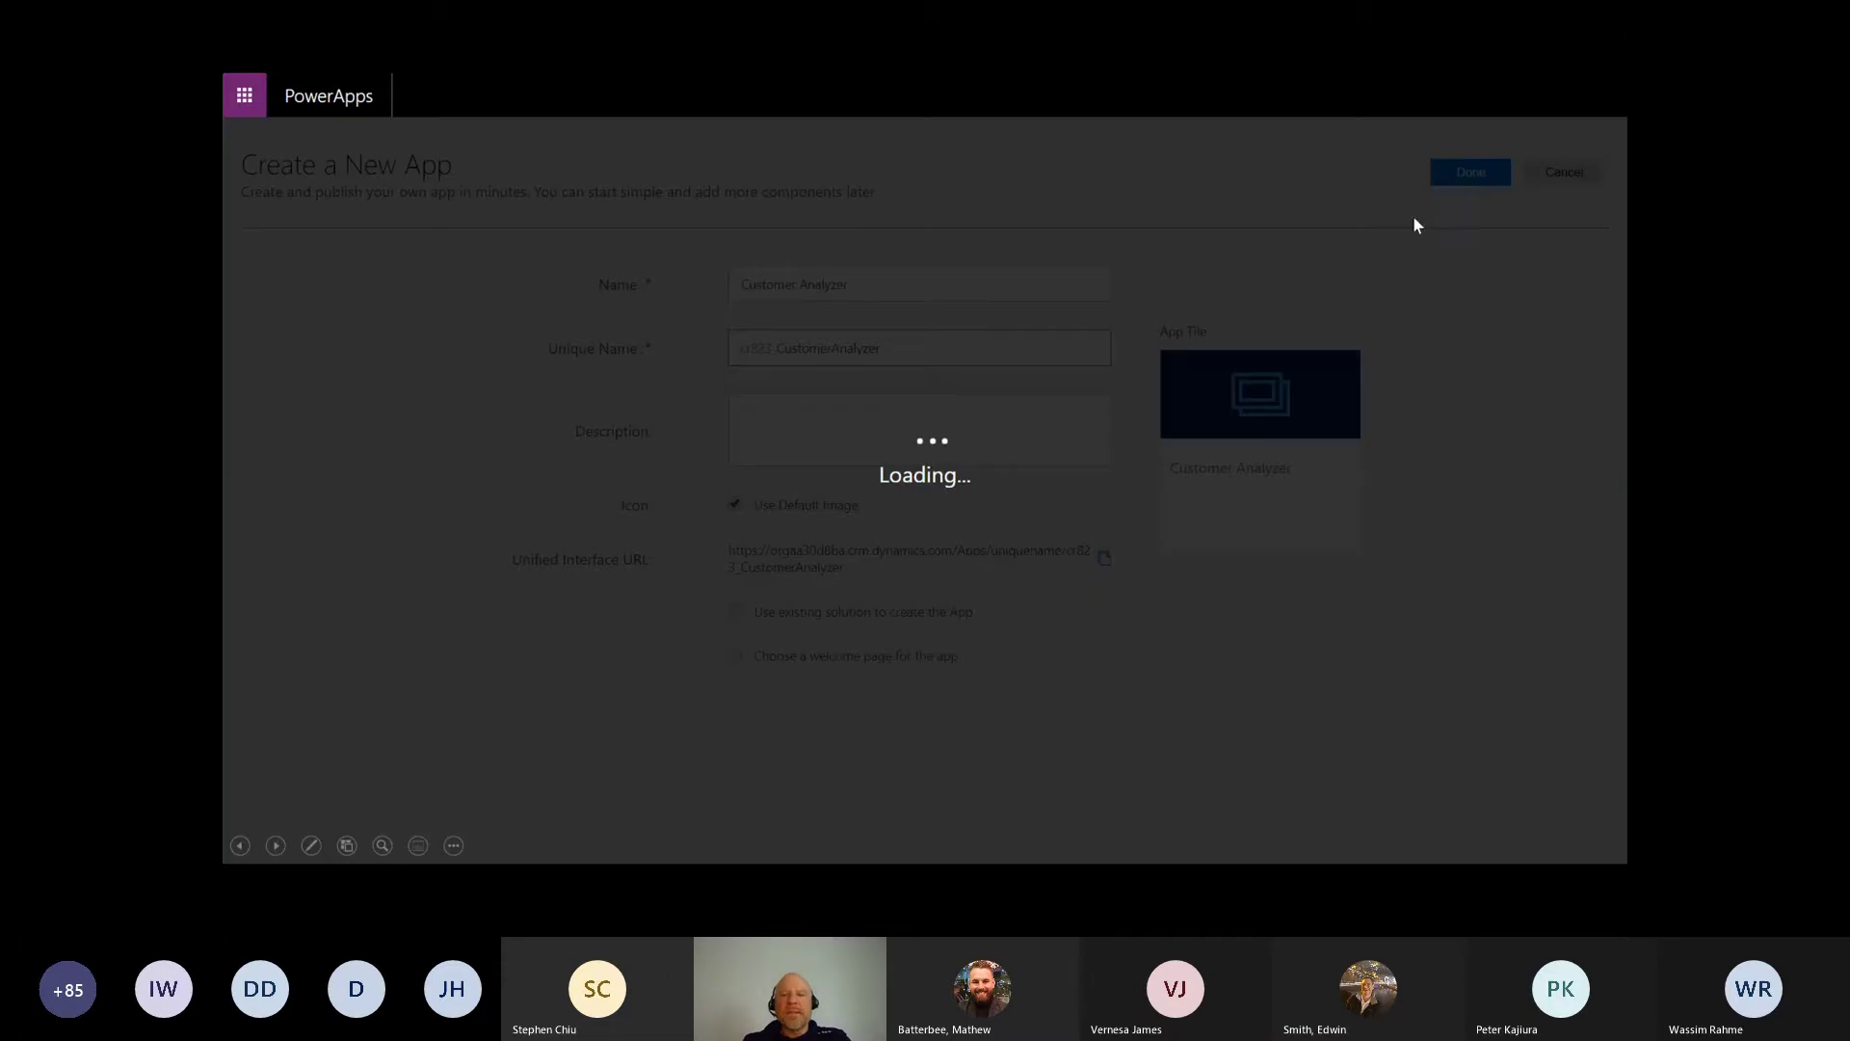
Step: Open Customer Model App in the App Designer and start editing its site map
{"action": "left_click", "coordinate": [732, 575]}
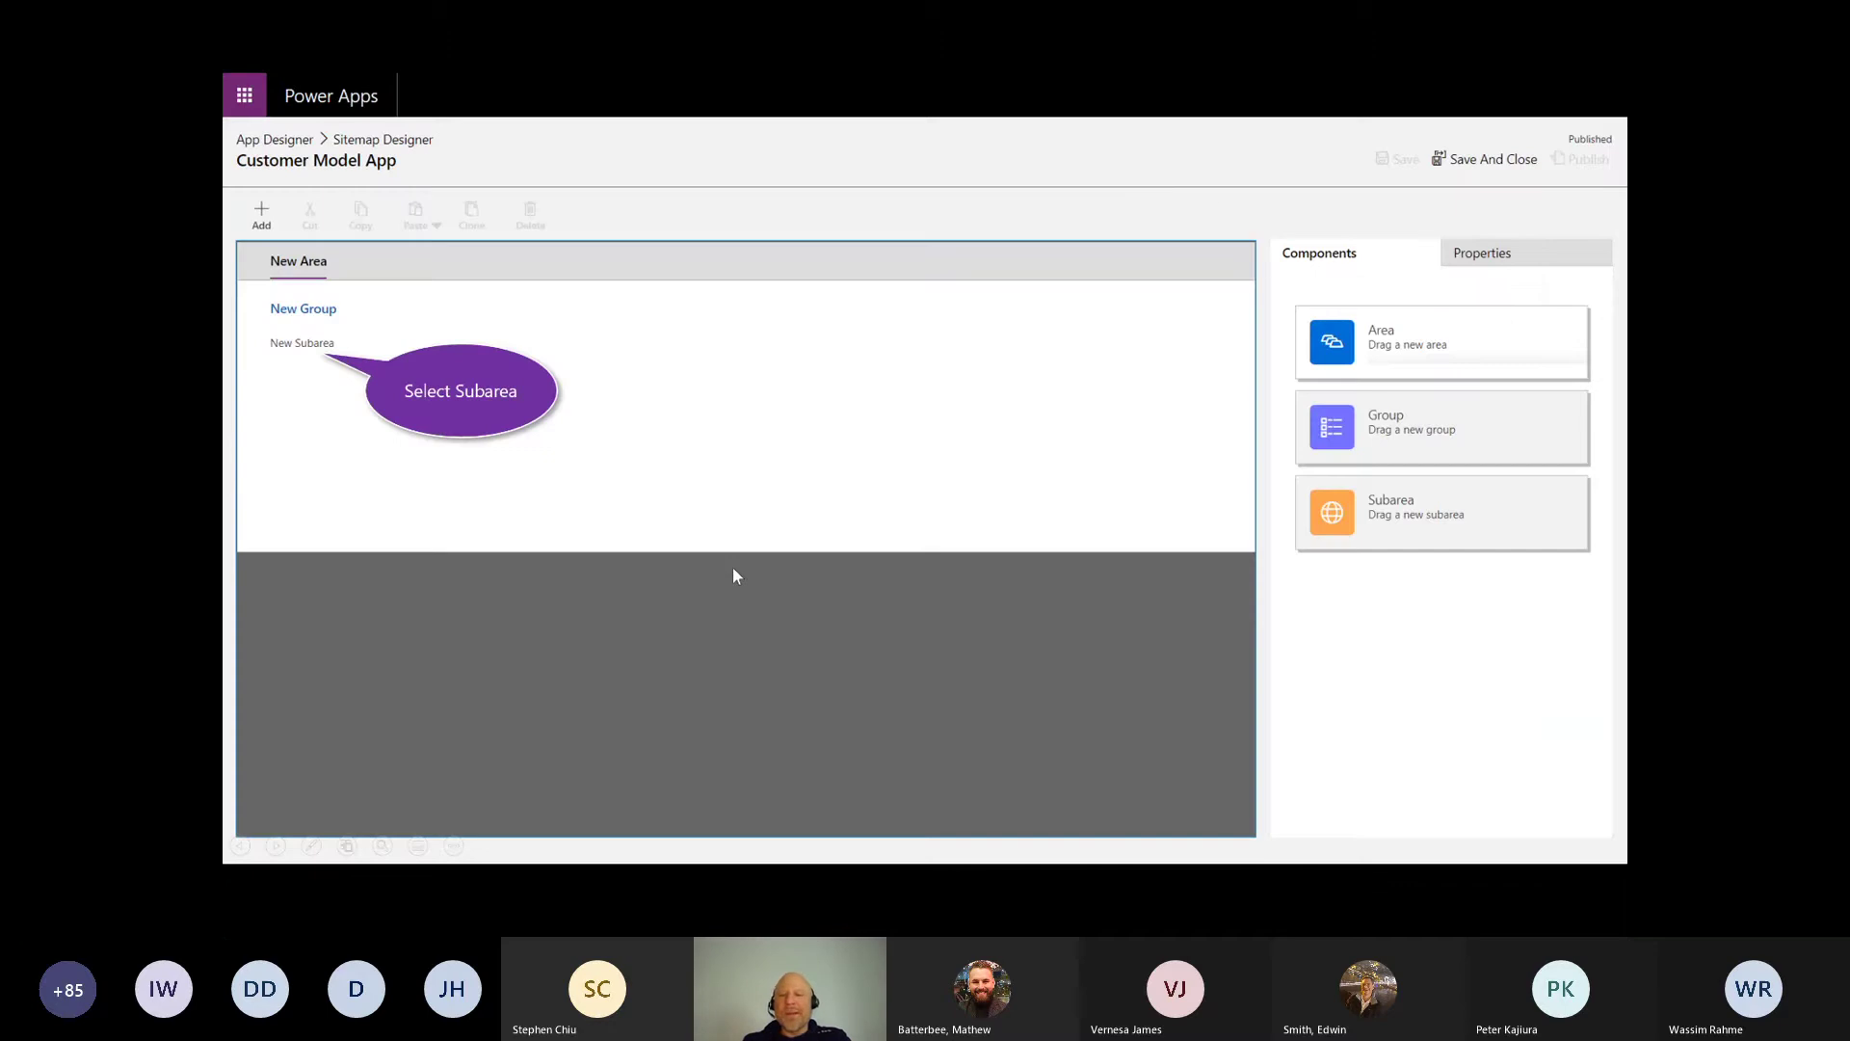
{"action": "left_click", "coordinate": [733, 576]}
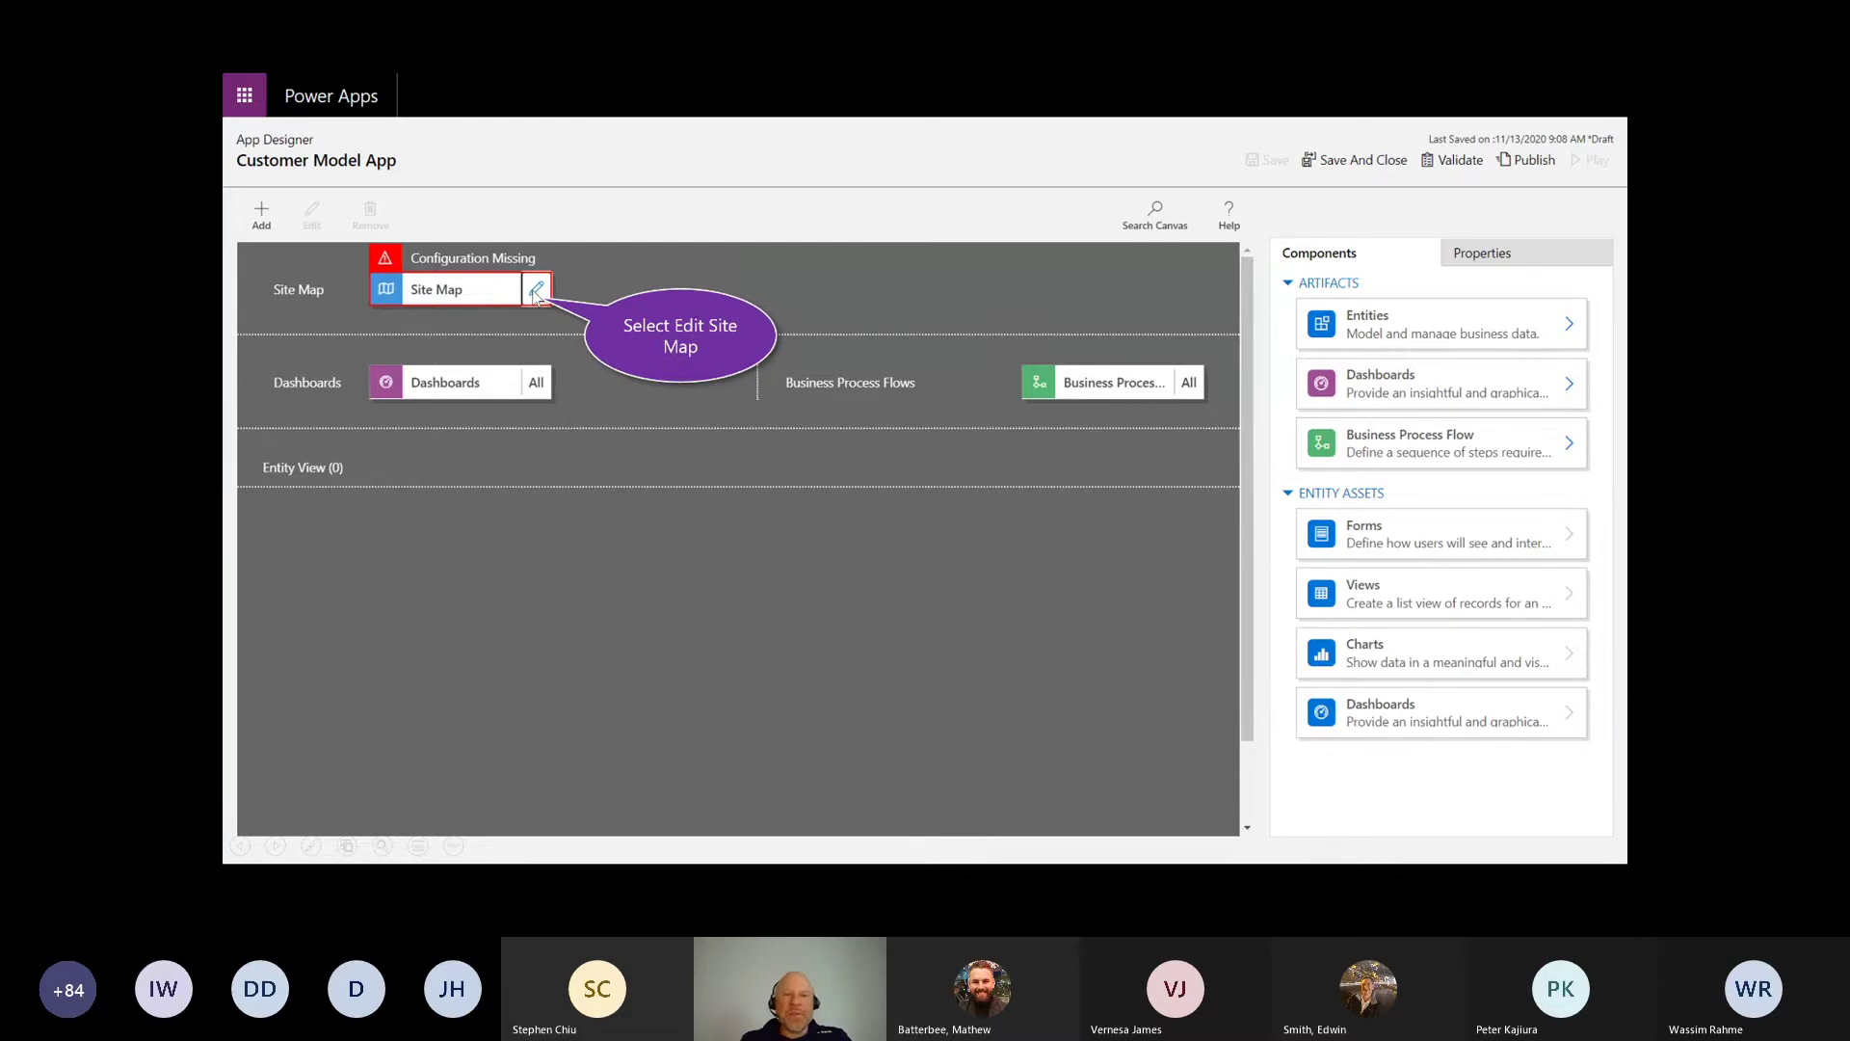
{"action": "left_click", "coordinate": [535, 291]}
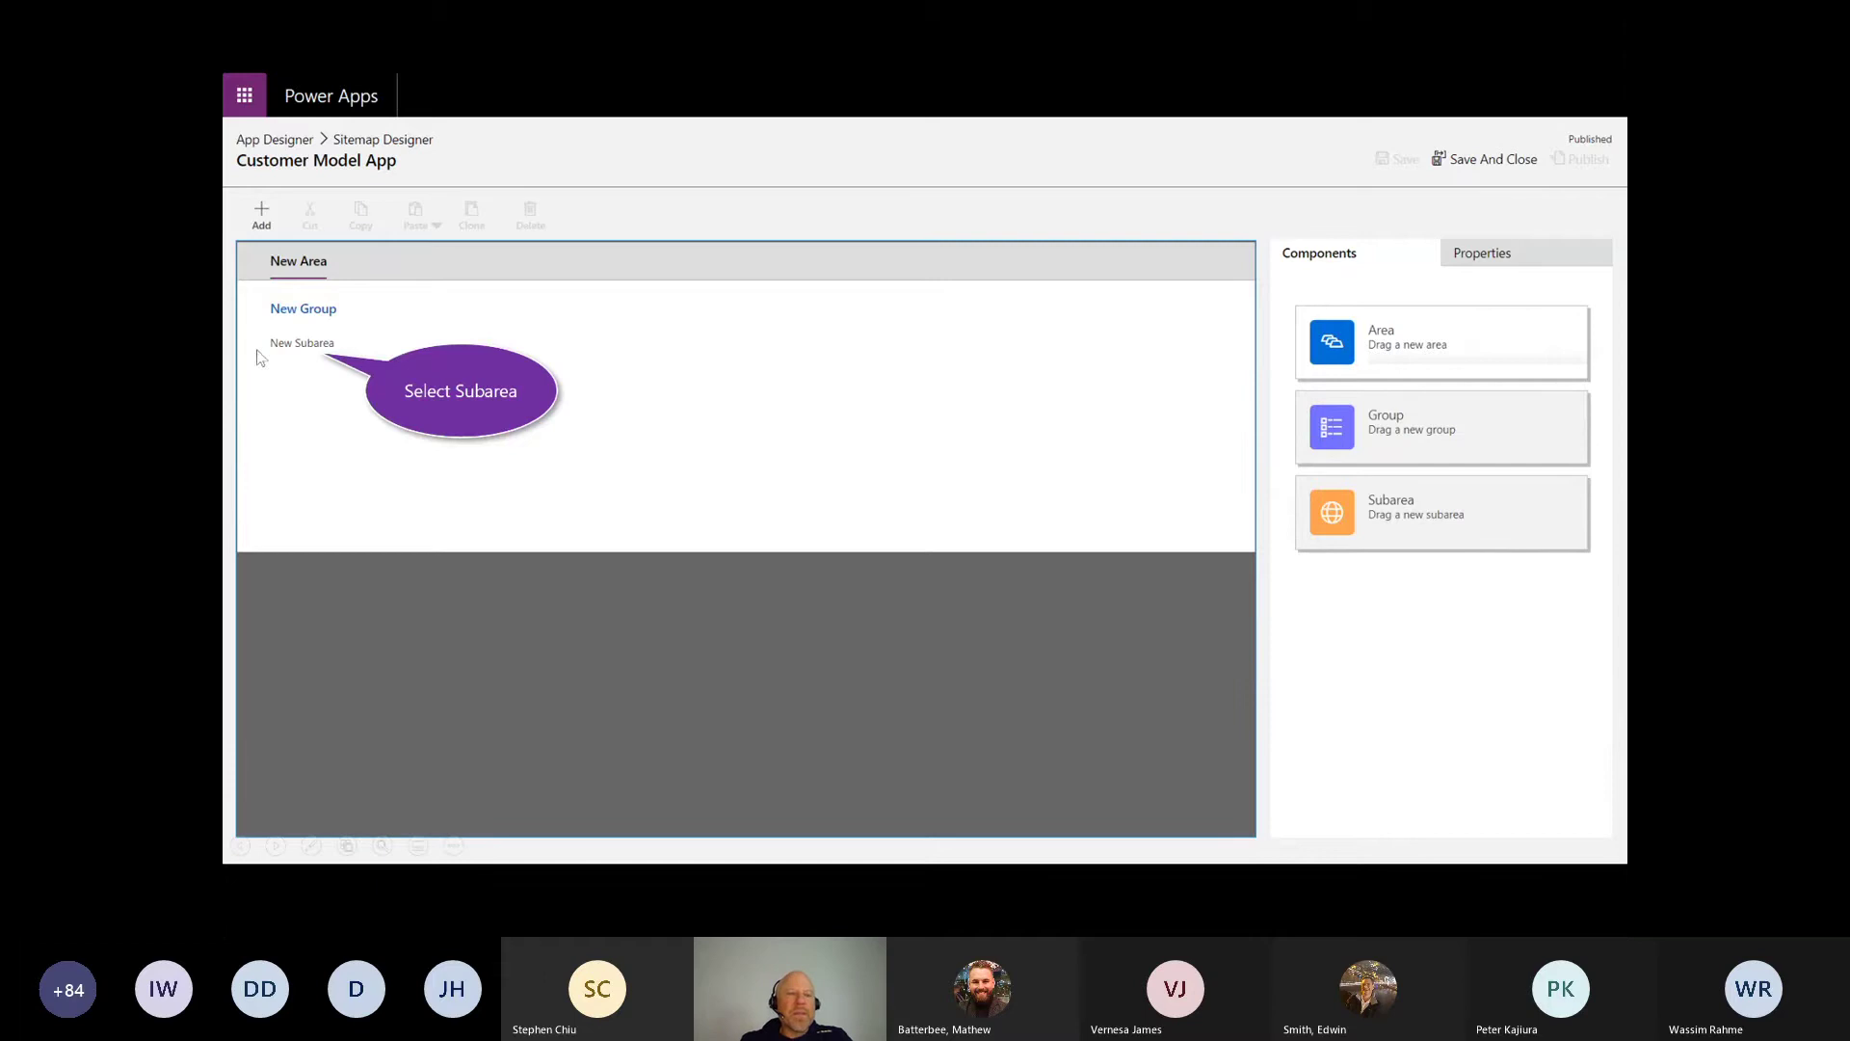
Step: Set the Clients group's sub-area to Entity Account with Title Accounts, then save and close
{"action": "key", "text": "ctrl+p"}
{"action": "left_click_drag", "start_coordinate": [235, 737], "coordinate": [341, 740]}
{"action": "left_click_drag", "start_coordinate": [248, 767], "coordinate": [326, 764]}
{"action": "left_click_drag", "start_coordinate": [243, 796], "coordinate": [296, 796]}
{"action": "left_click_drag", "start_coordinate": [248, 808], "coordinate": [281, 806]}
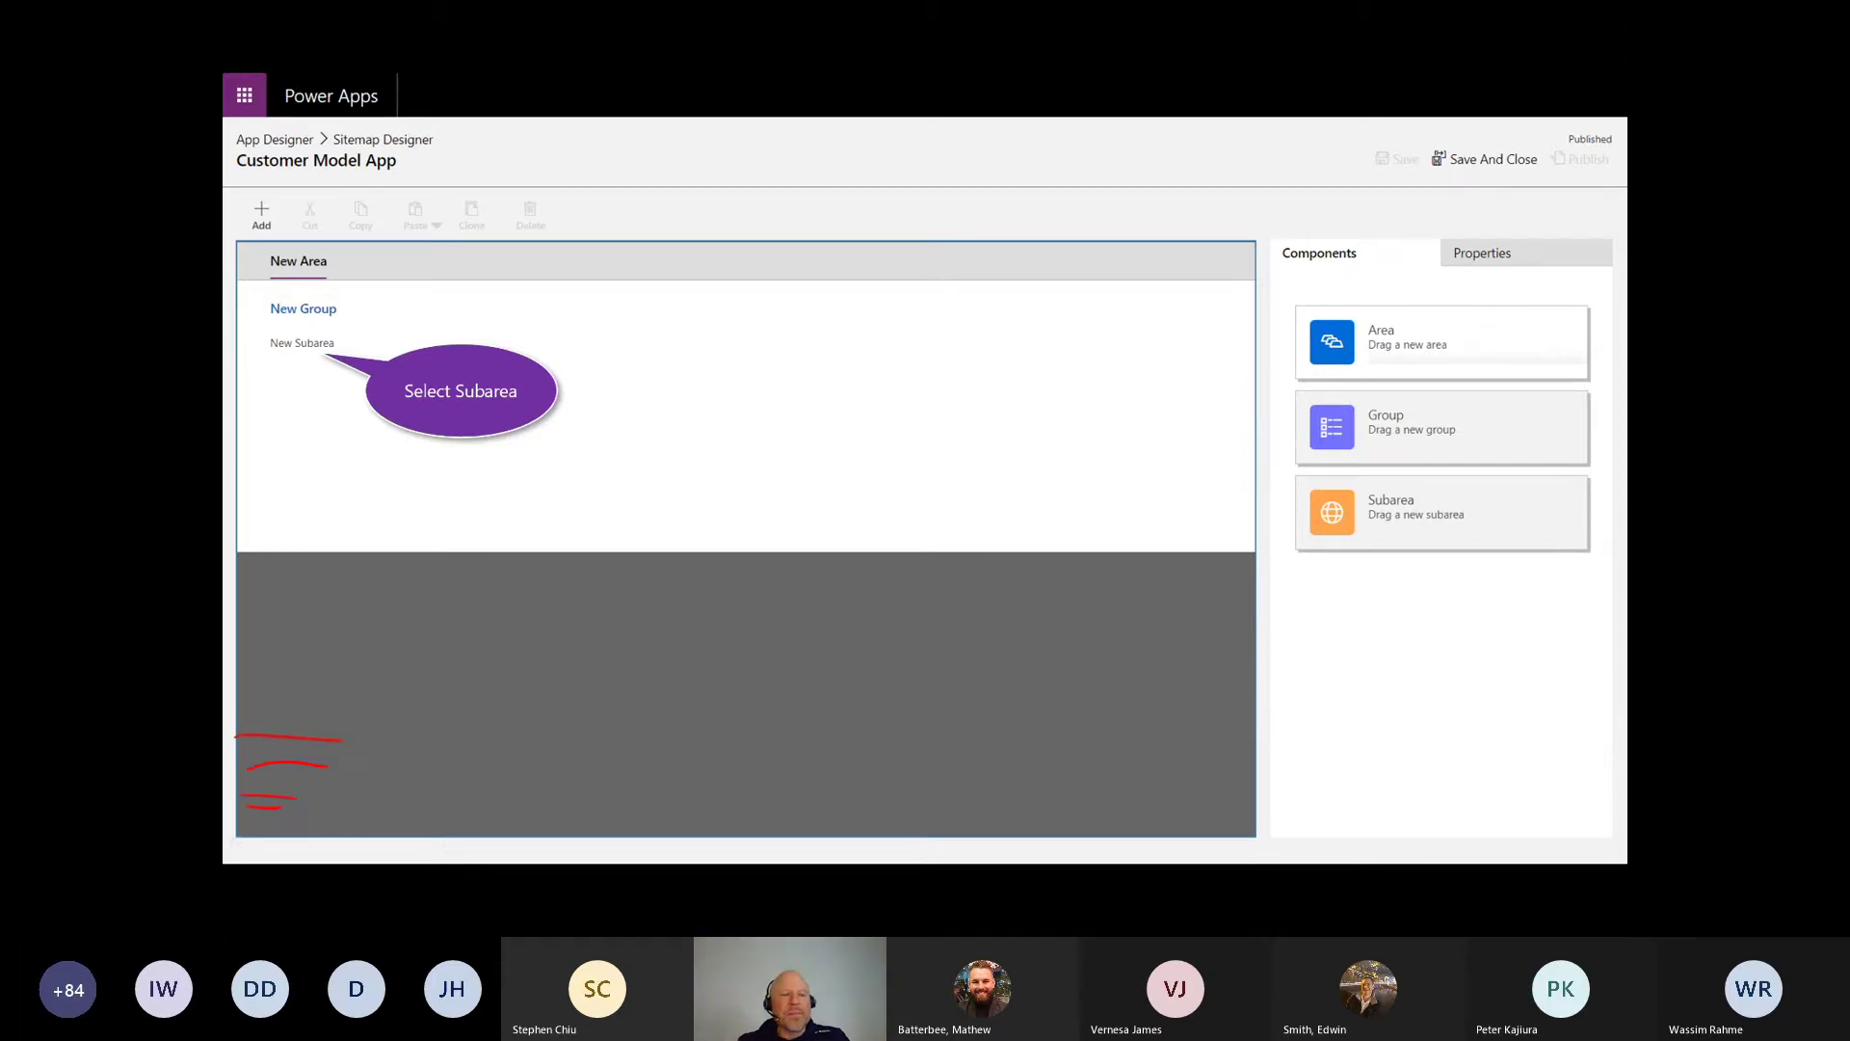
{"action": "key", "text": "e"}
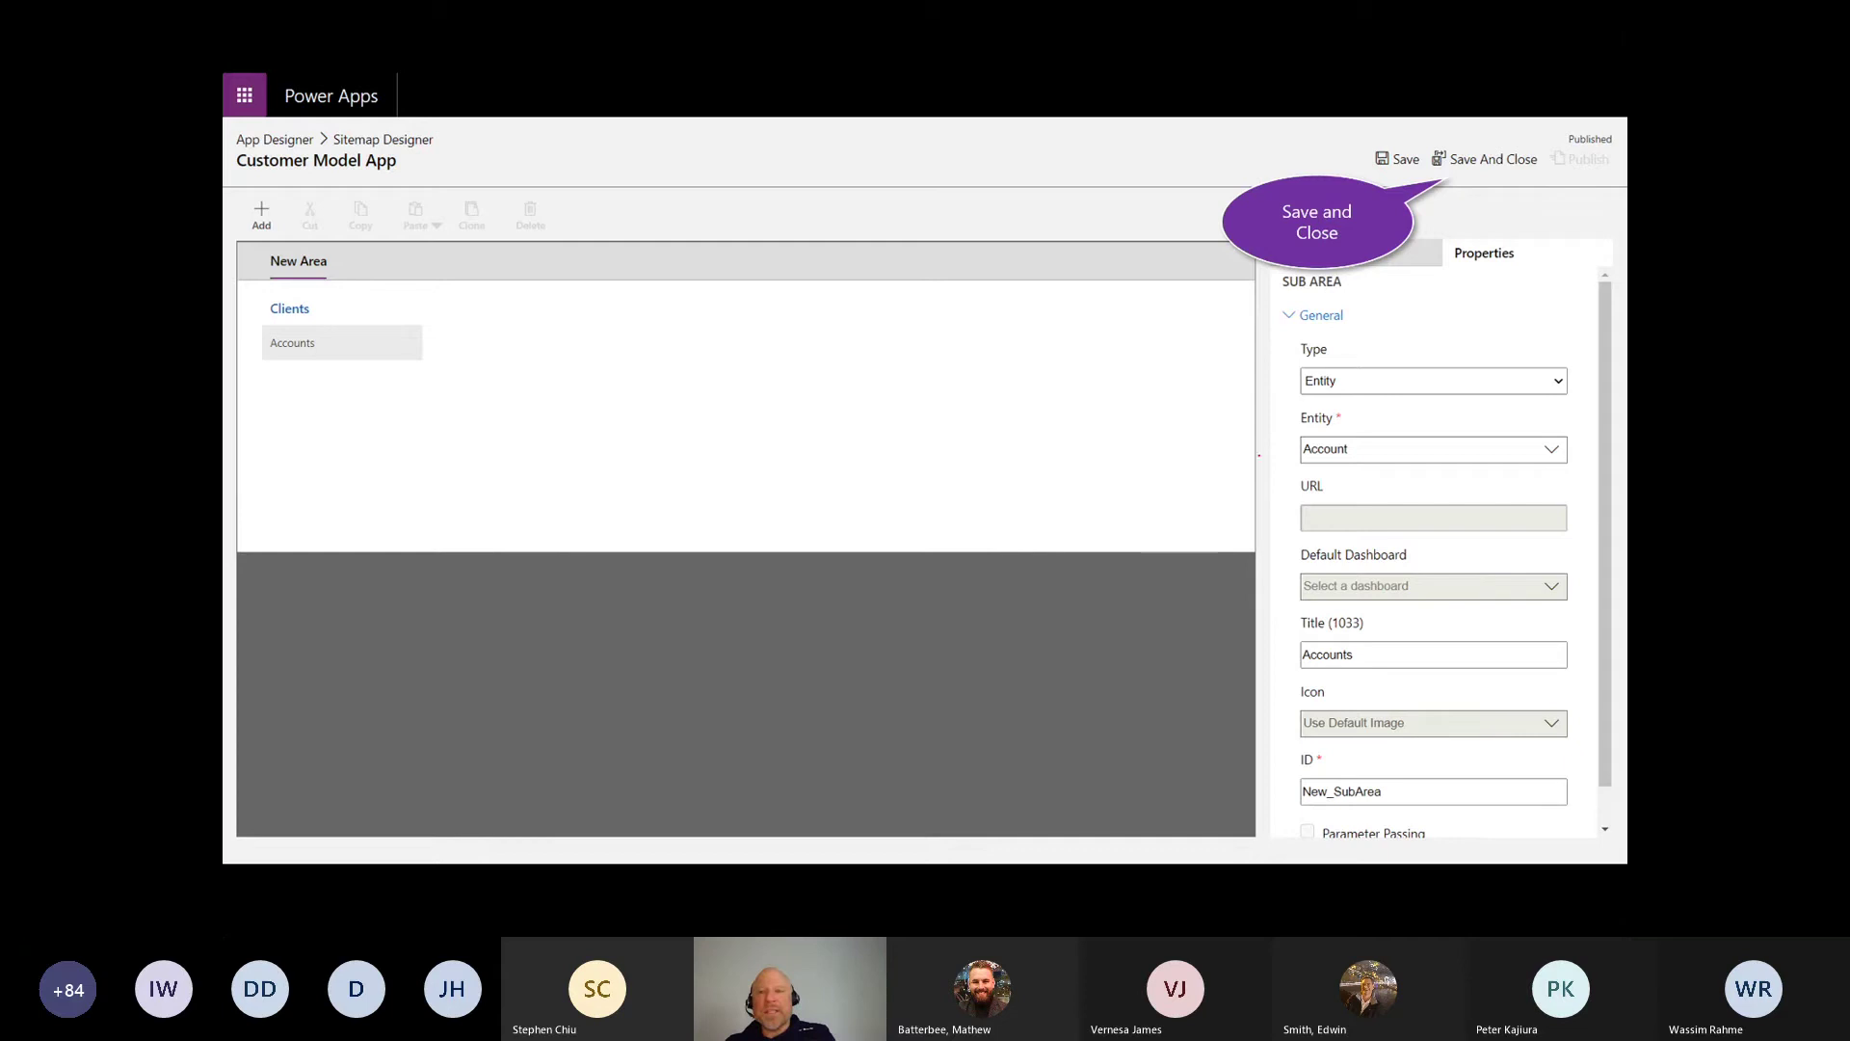
{"action": "left_click_drag", "start_coordinate": [1233, 411], "coordinate": [1292, 455]}
{"action": "mouse_move", "coordinate": [1274, 435]}
{"action": "left_mouse_down"}
{"action": "mouse_move", "coordinate": [1265, 452]}
{"action": "mouse_move", "coordinate": [1352, 399]}
{"action": "mouse_move", "coordinate": [1308, 408]}
{"action": "mouse_move", "coordinate": [1332, 403]}
{"action": "mouse_move", "coordinate": [1243, 466]}
{"action": "left_mouse_up"}
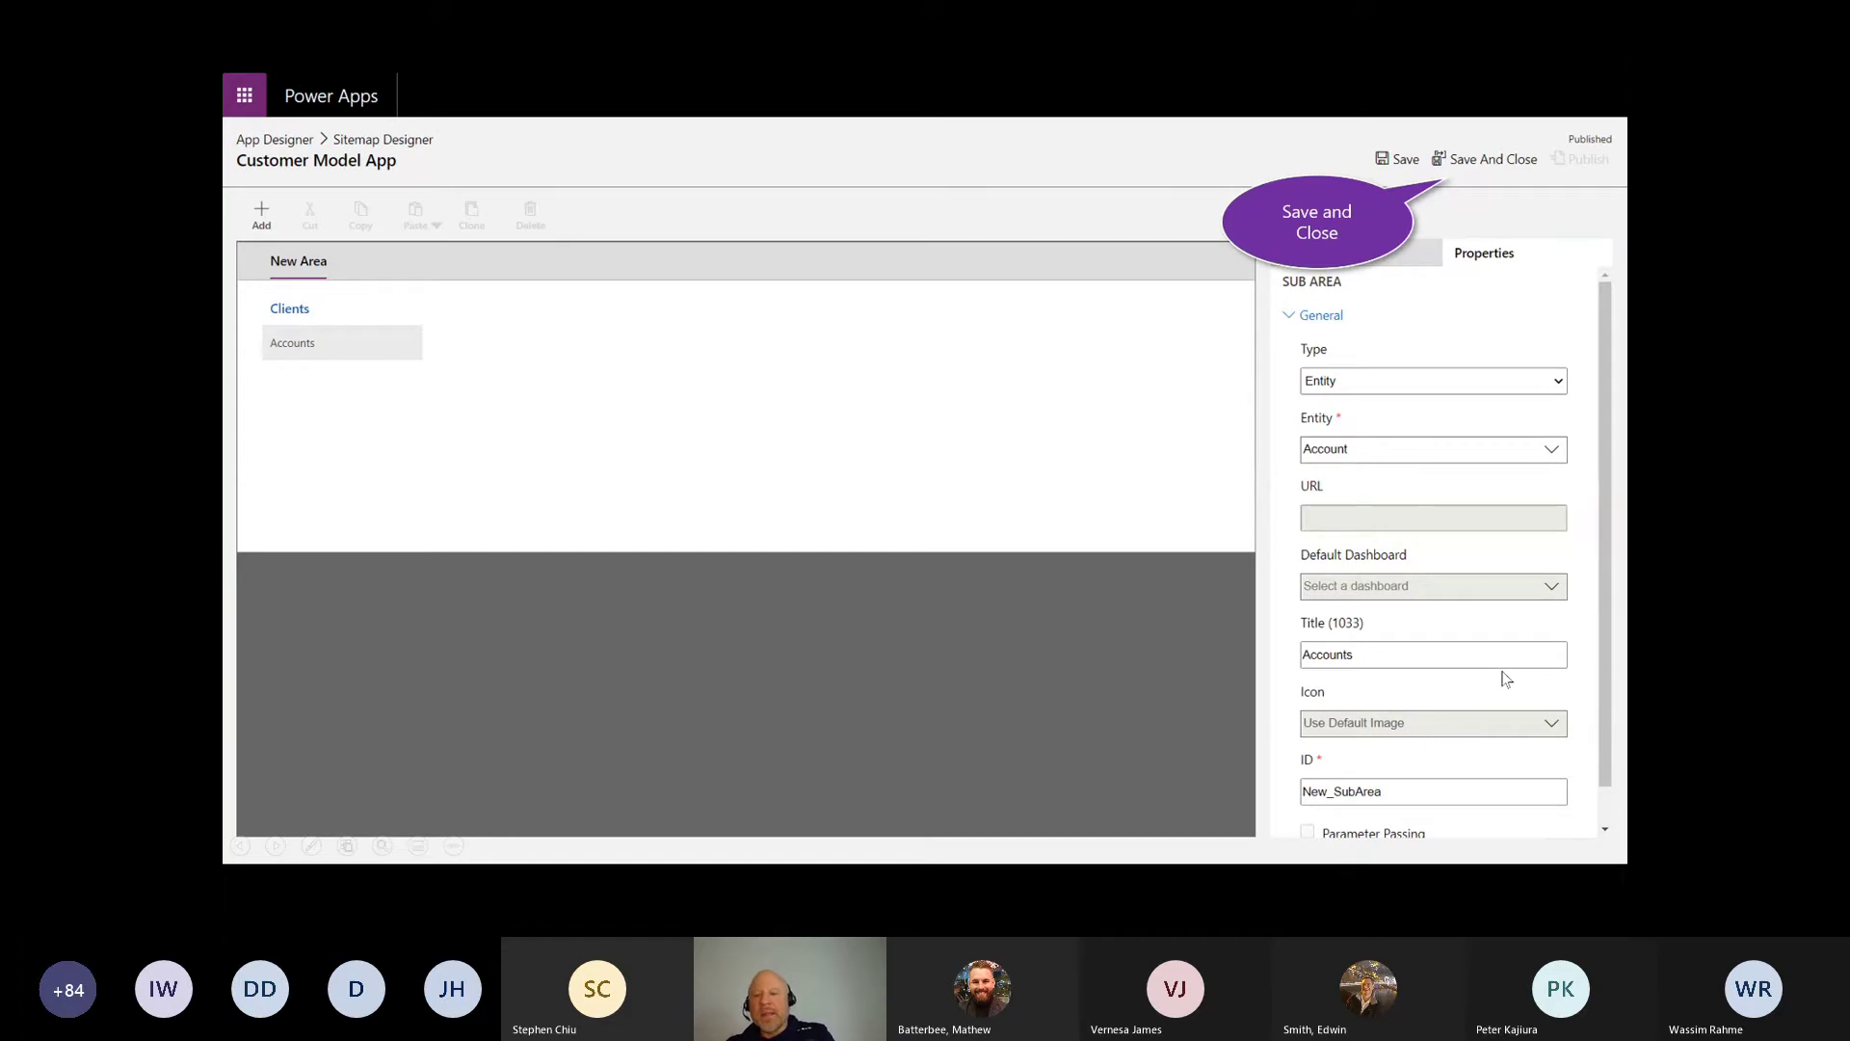
{"action": "left_click_drag", "start_coordinate": [1232, 602], "coordinate": [1287, 651]}
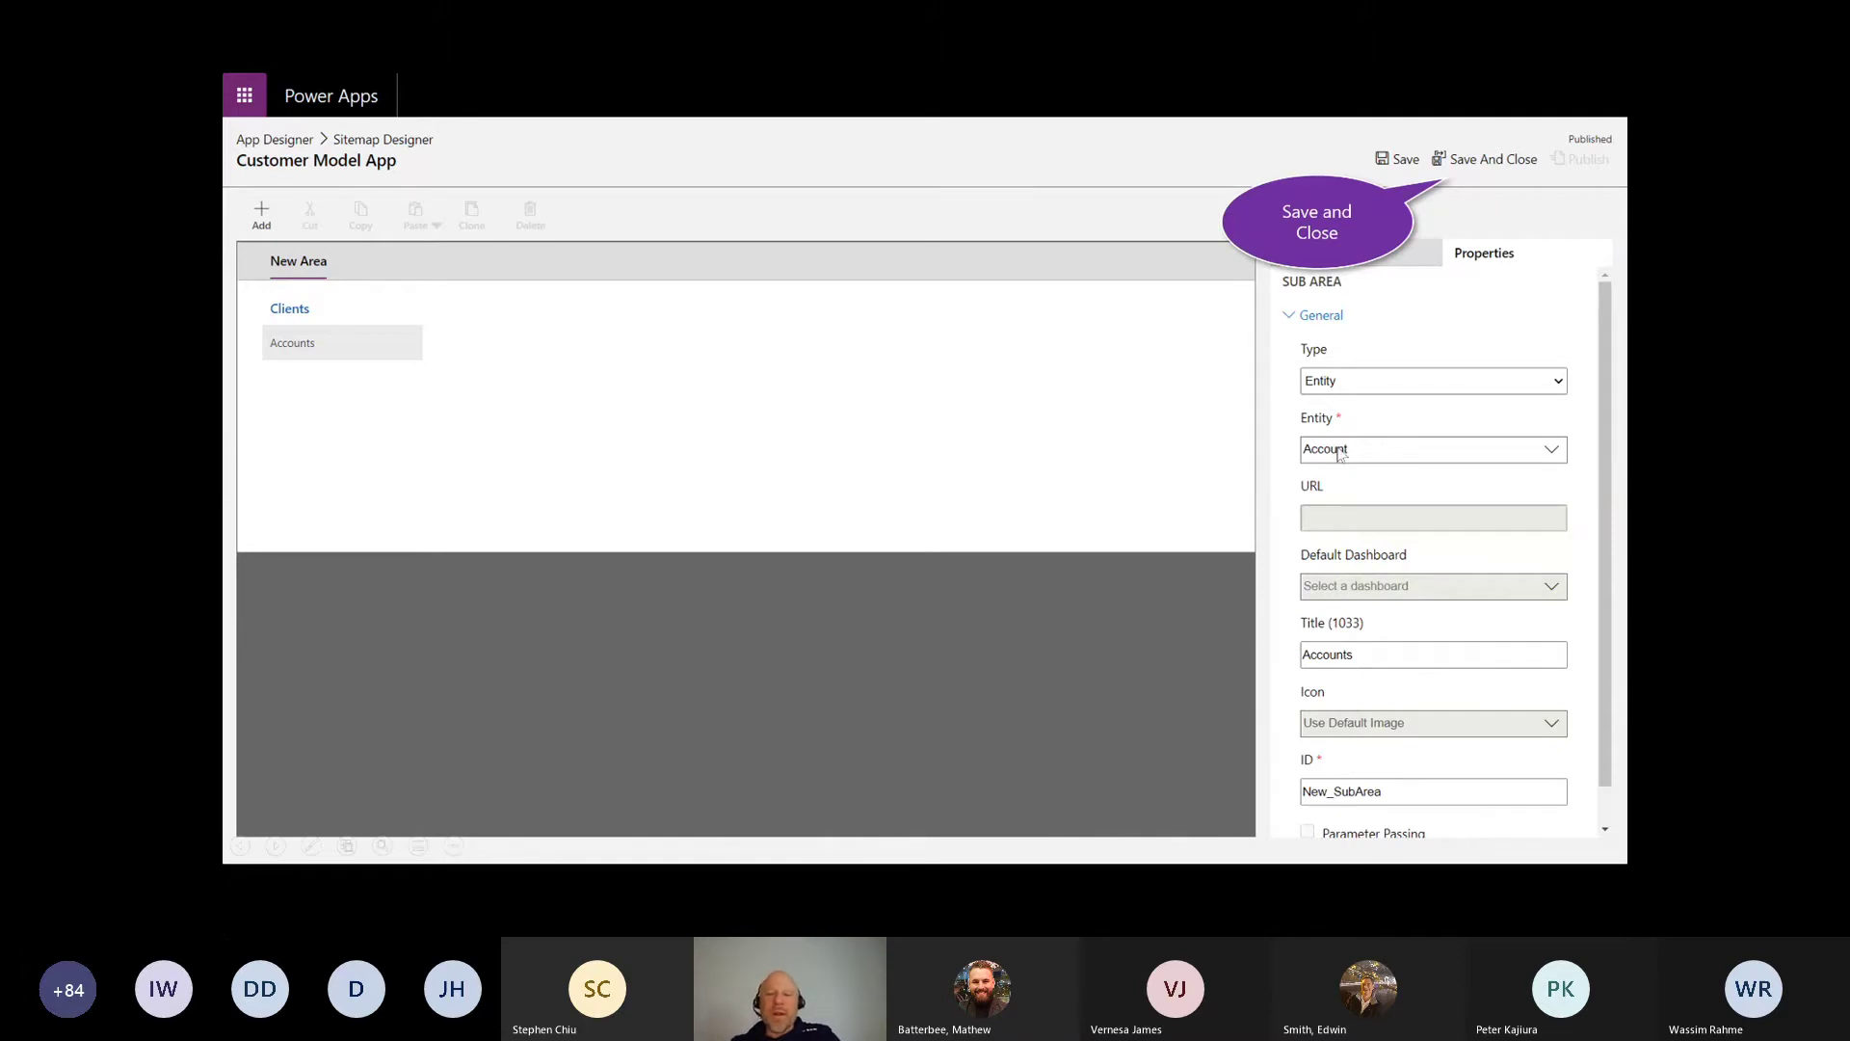
{"action": "left_click", "coordinate": [1489, 164]}
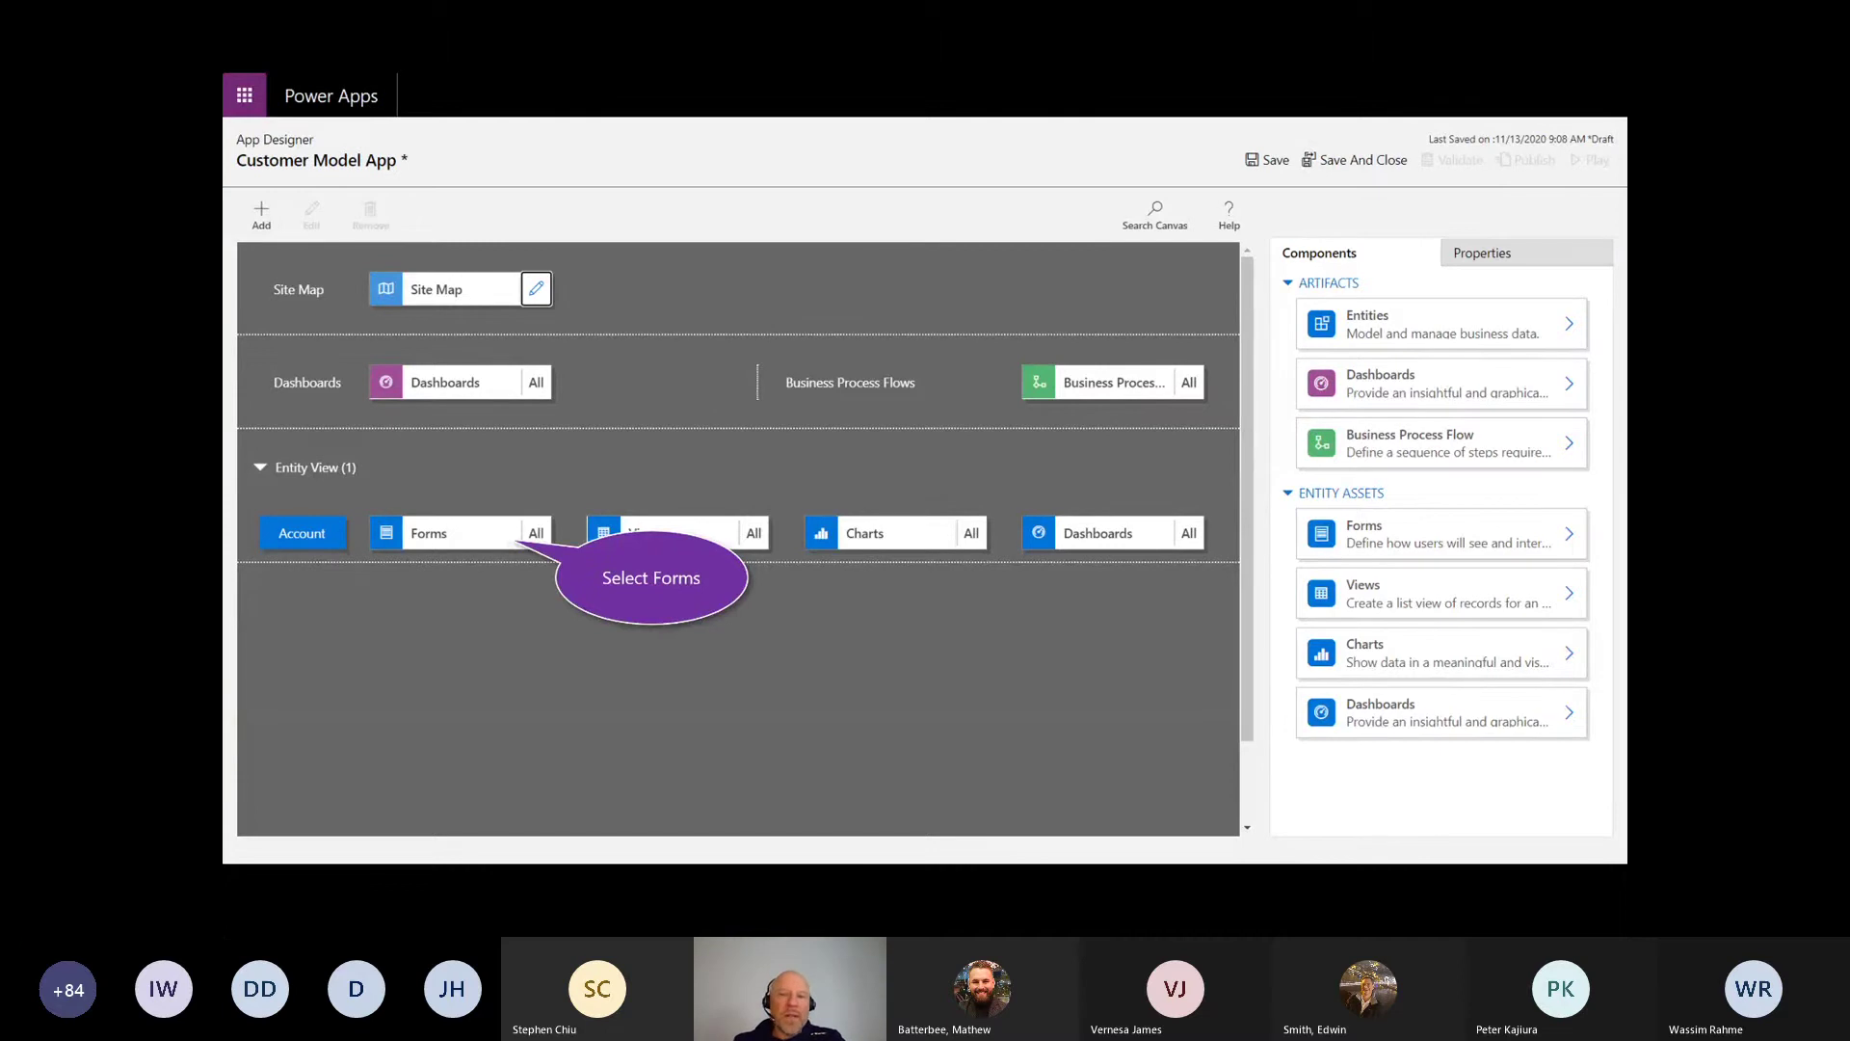
Step: Add the Account form, Active, All and My Active Accounts views, and Accounts by Industry and Owner charts
{"action": "left_click_drag", "start_coordinate": [325, 557], "coordinate": [353, 535]}
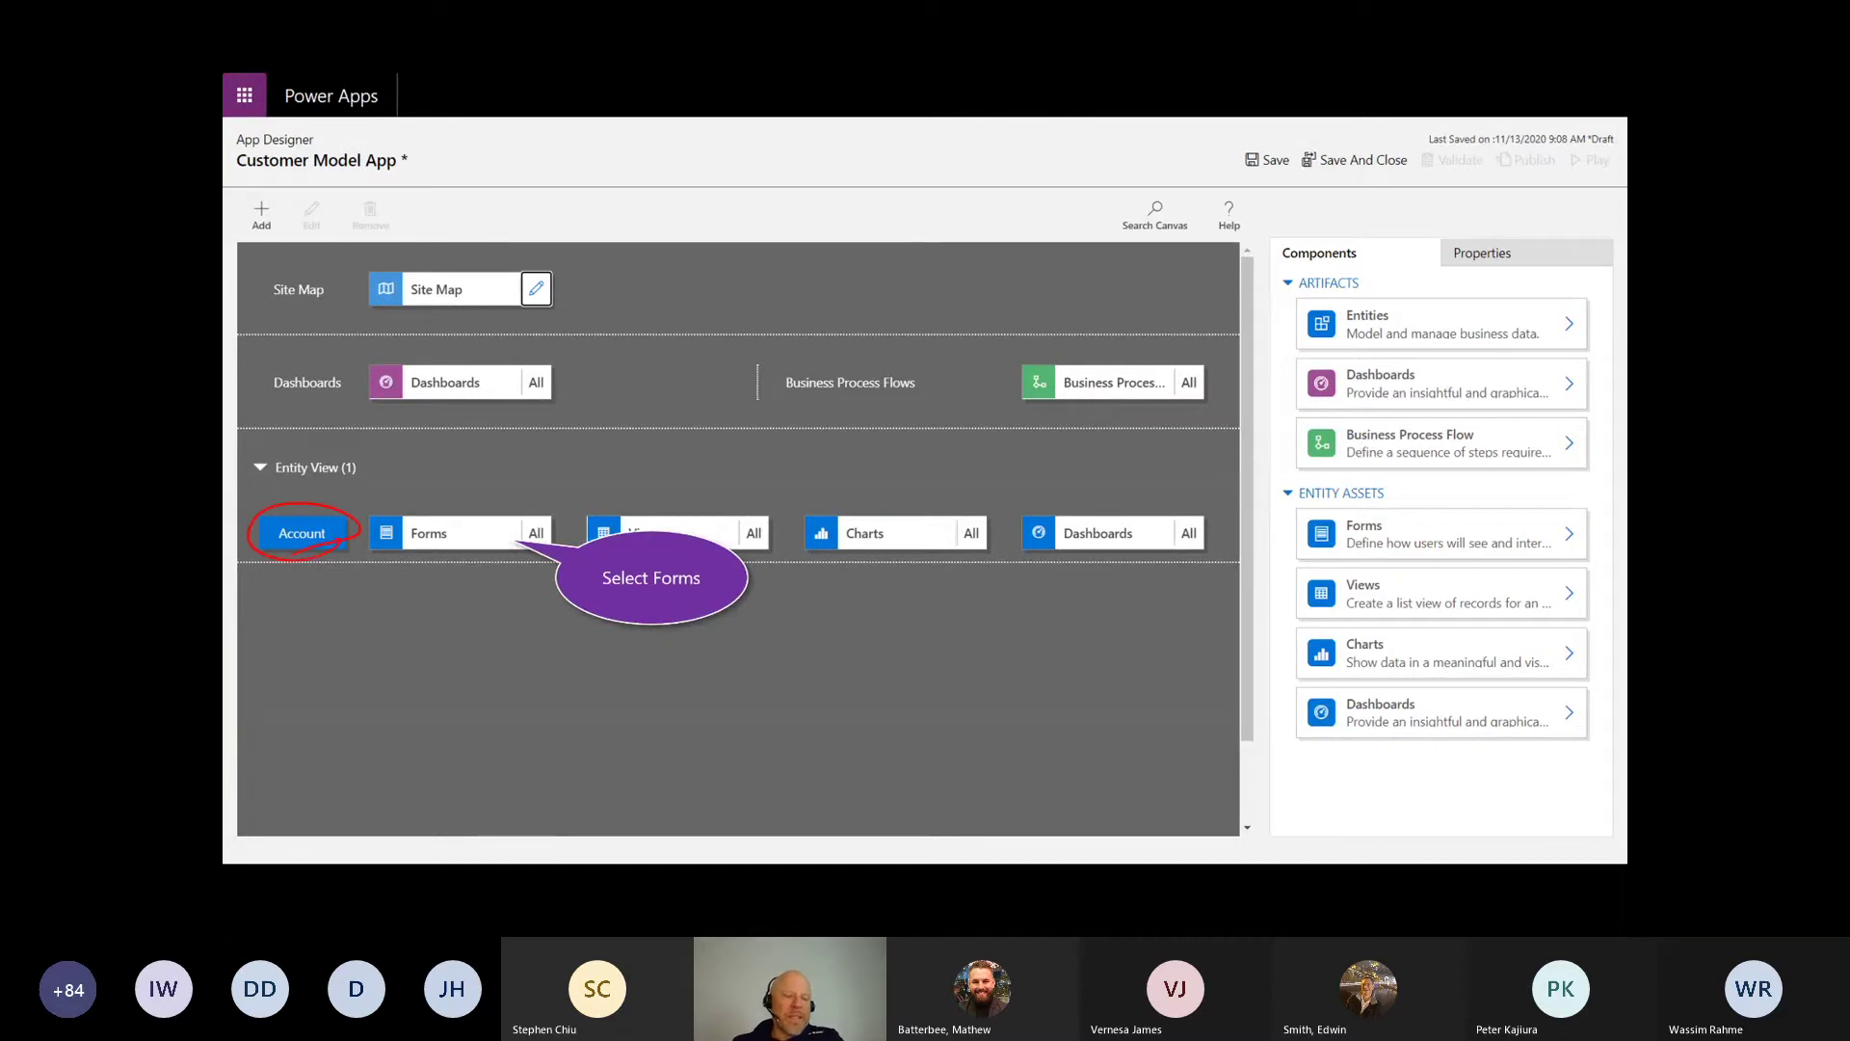
{"action": "left_click", "coordinate": [479, 544]}
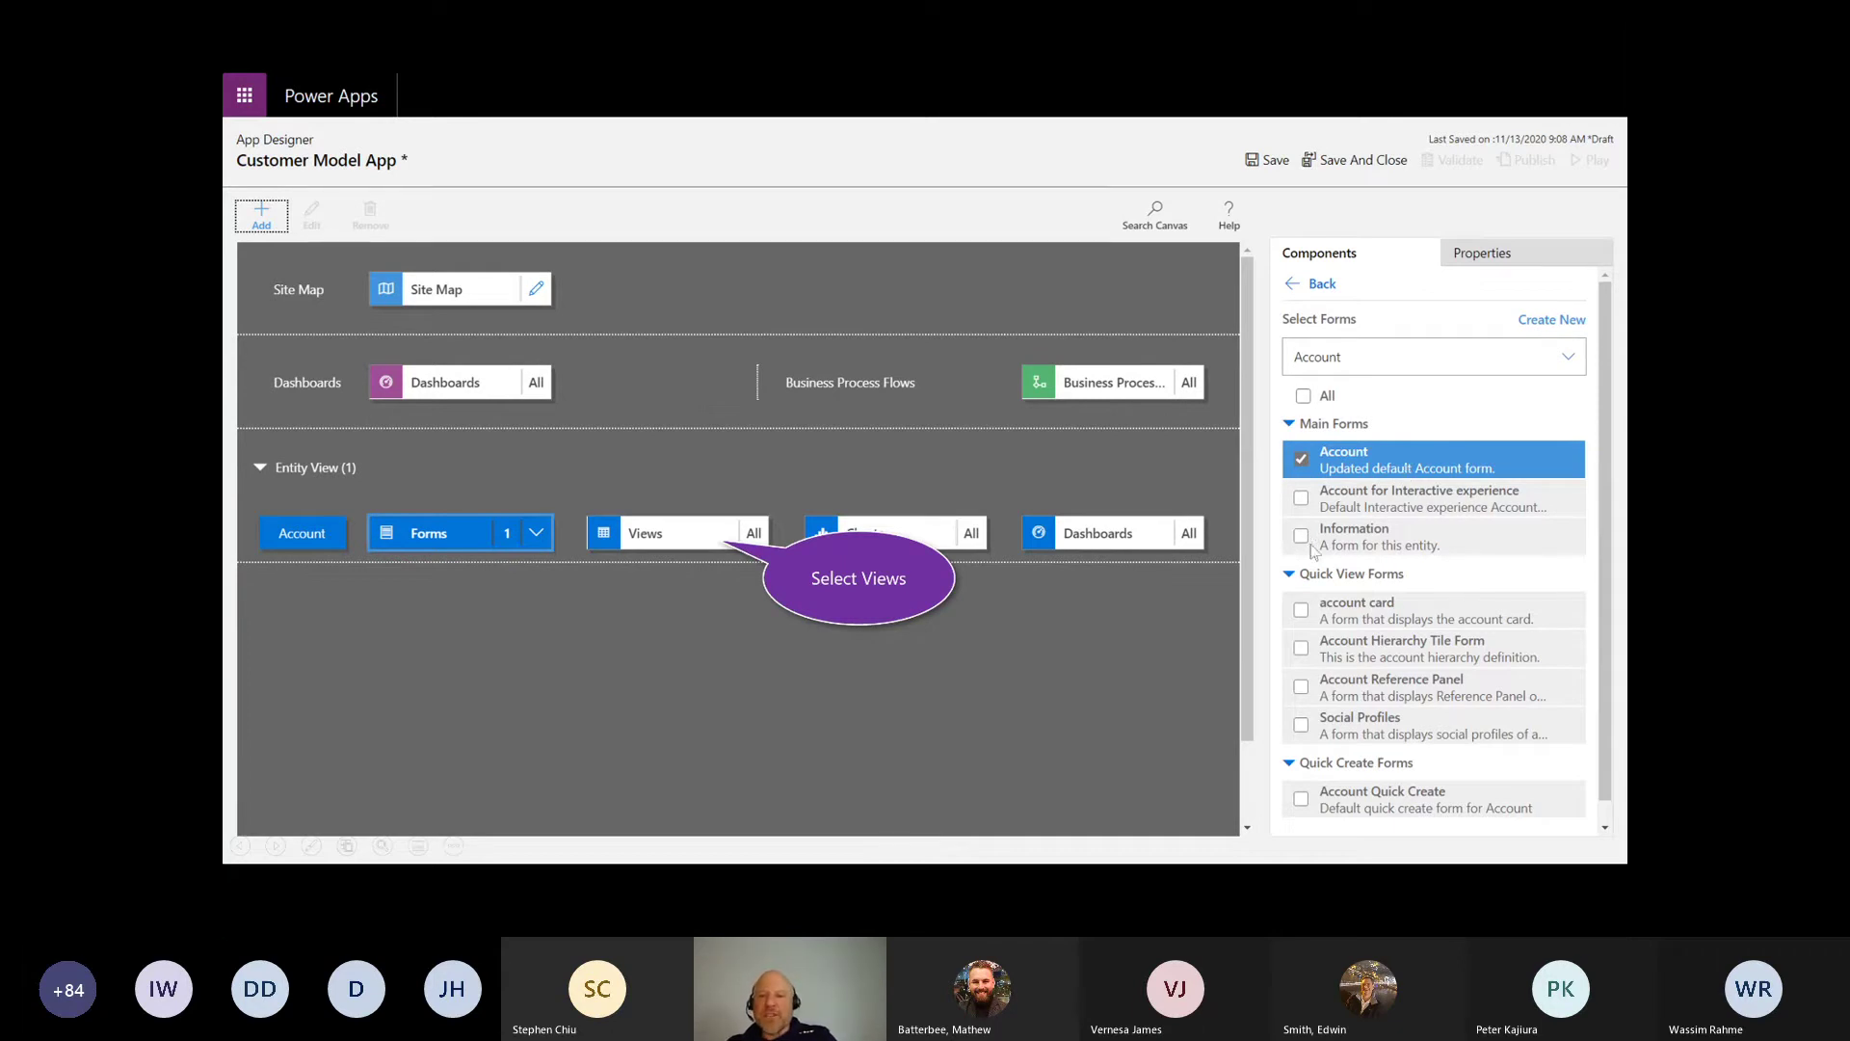
{"action": "left_click", "coordinate": [682, 539]}
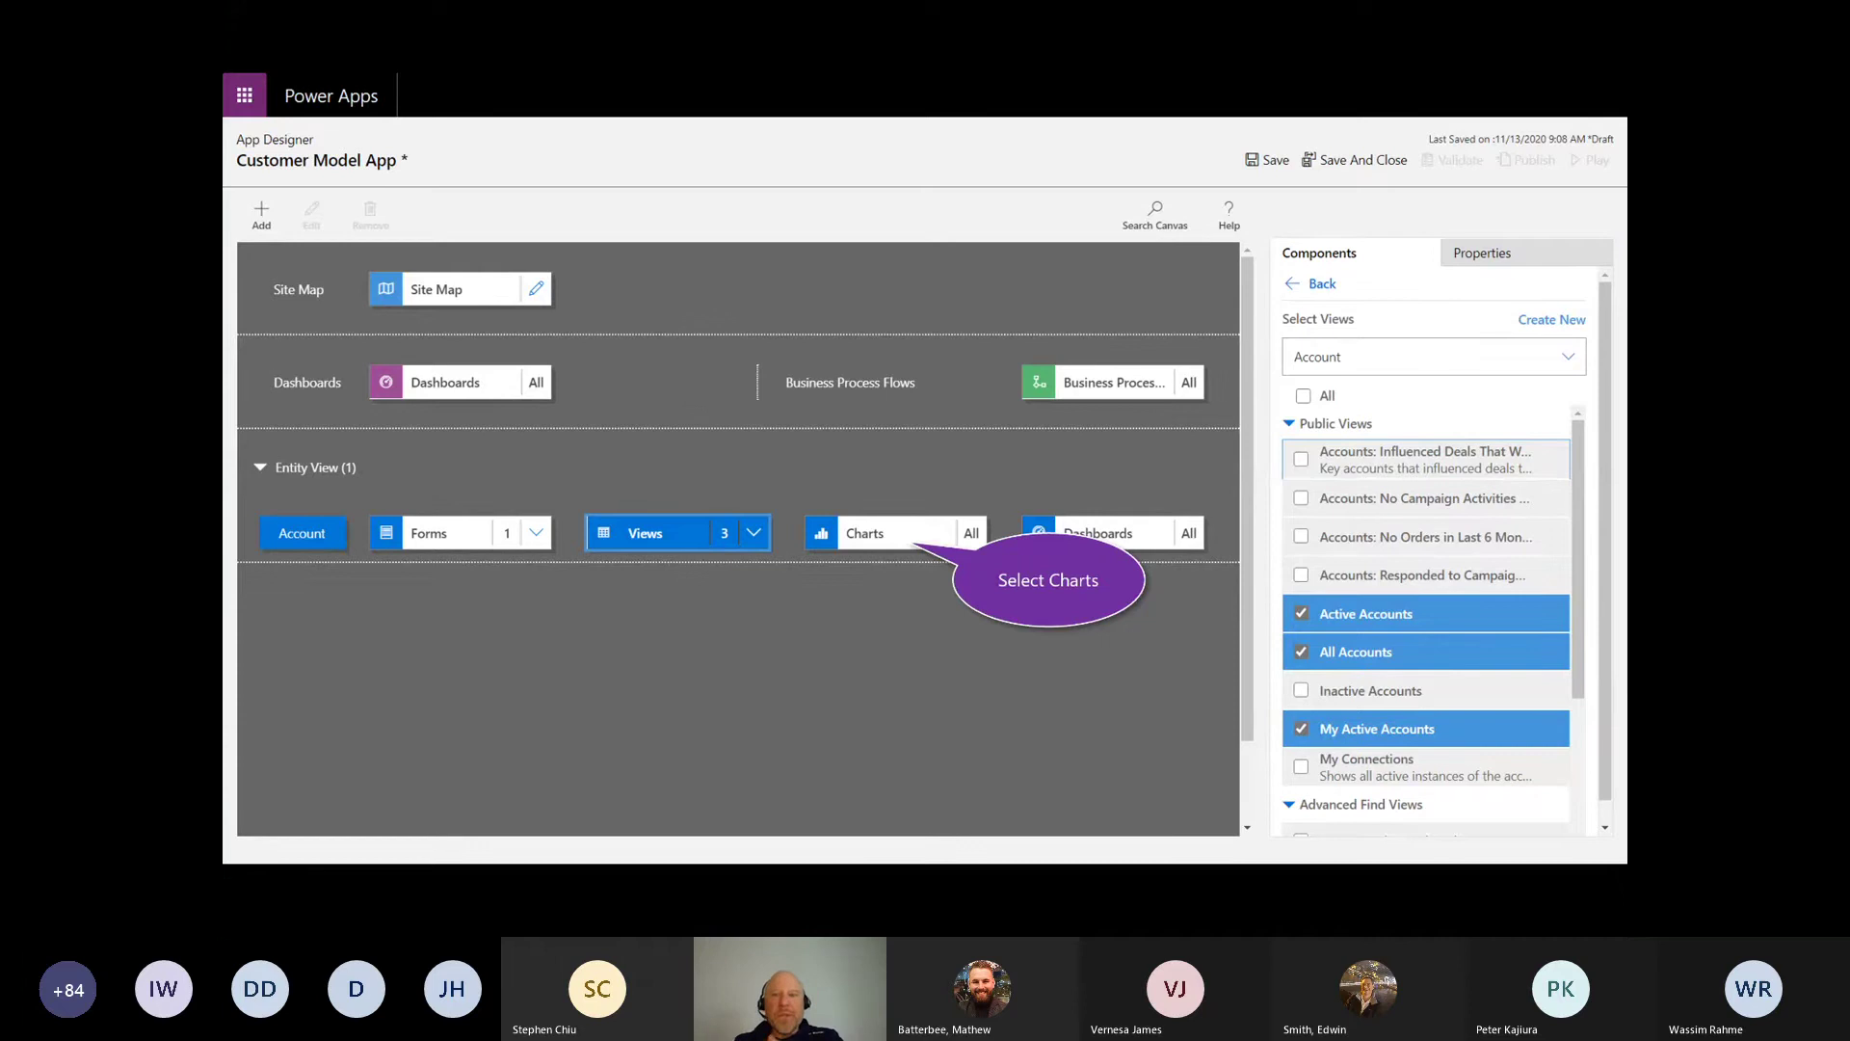
{"action": "left_click", "coordinate": [1302, 612]}
{"action": "left_click", "coordinate": [856, 537]}
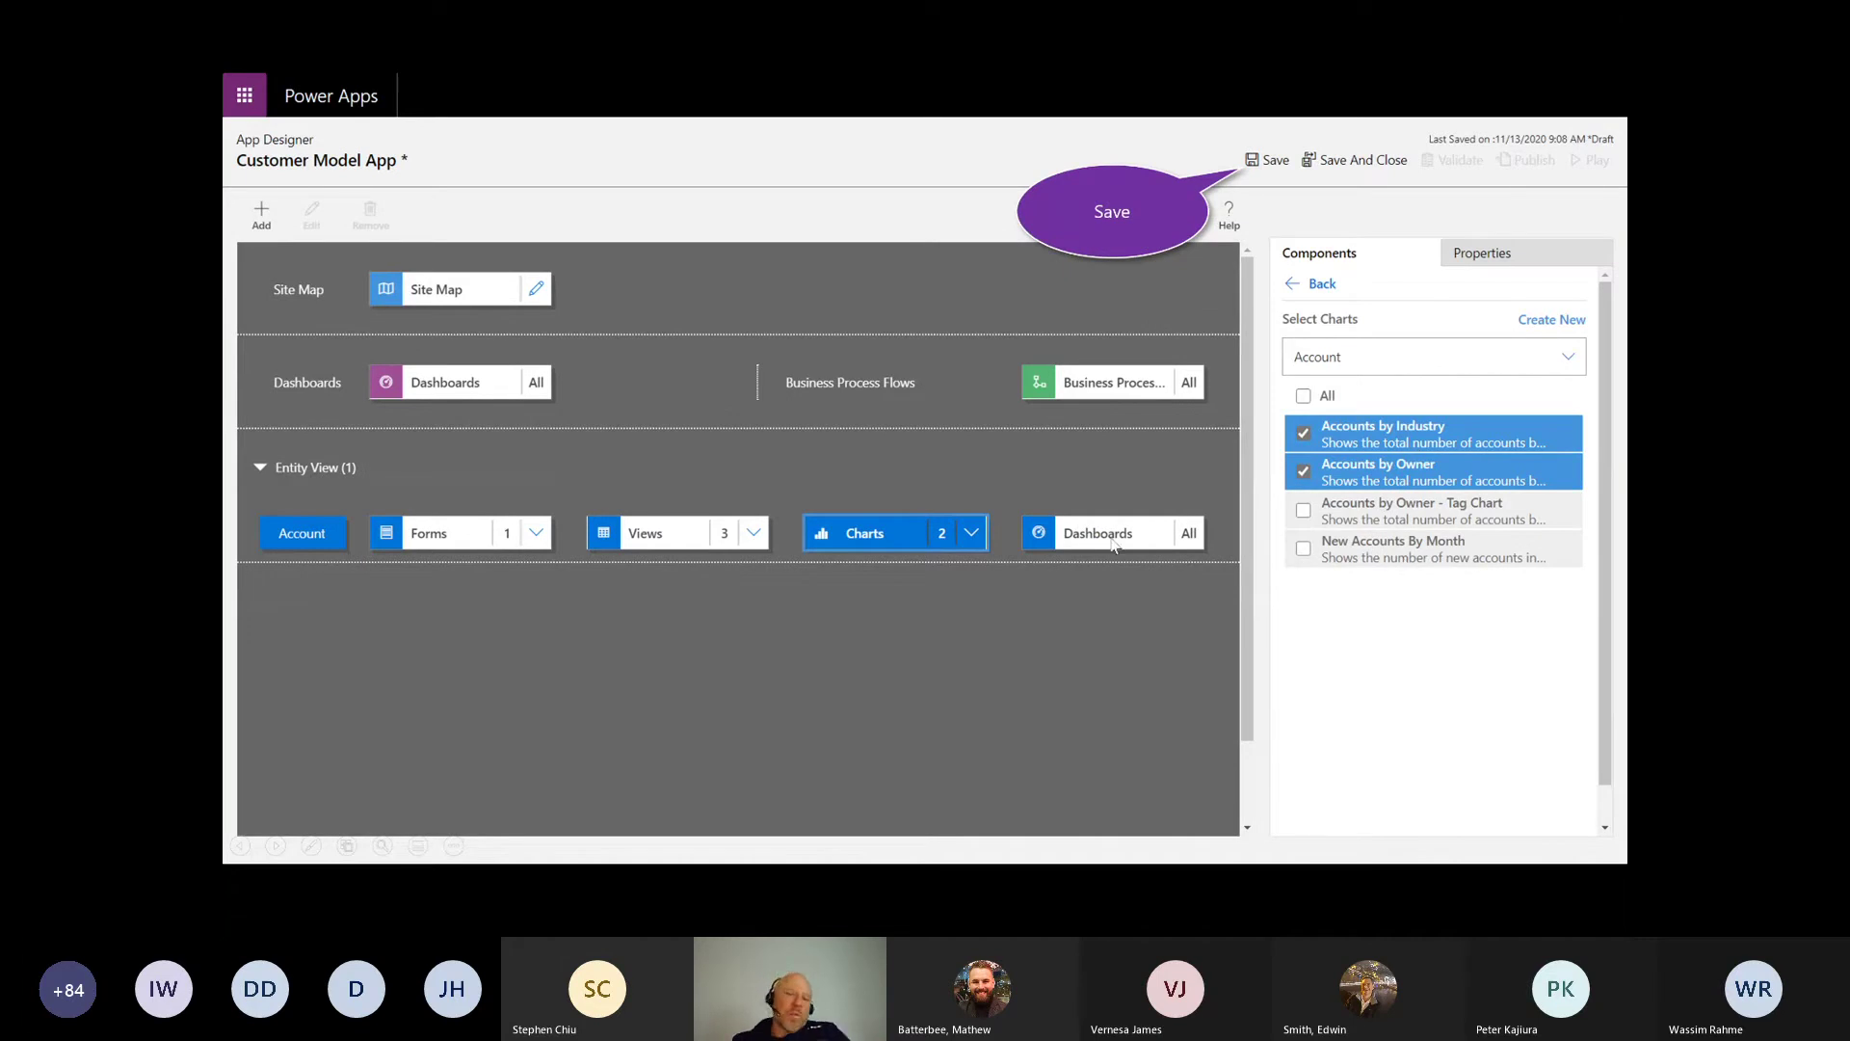
Step: Save, publish and play Customer Model App to show the My Active Accounts list
{"action": "left_click", "coordinate": [1270, 161]}
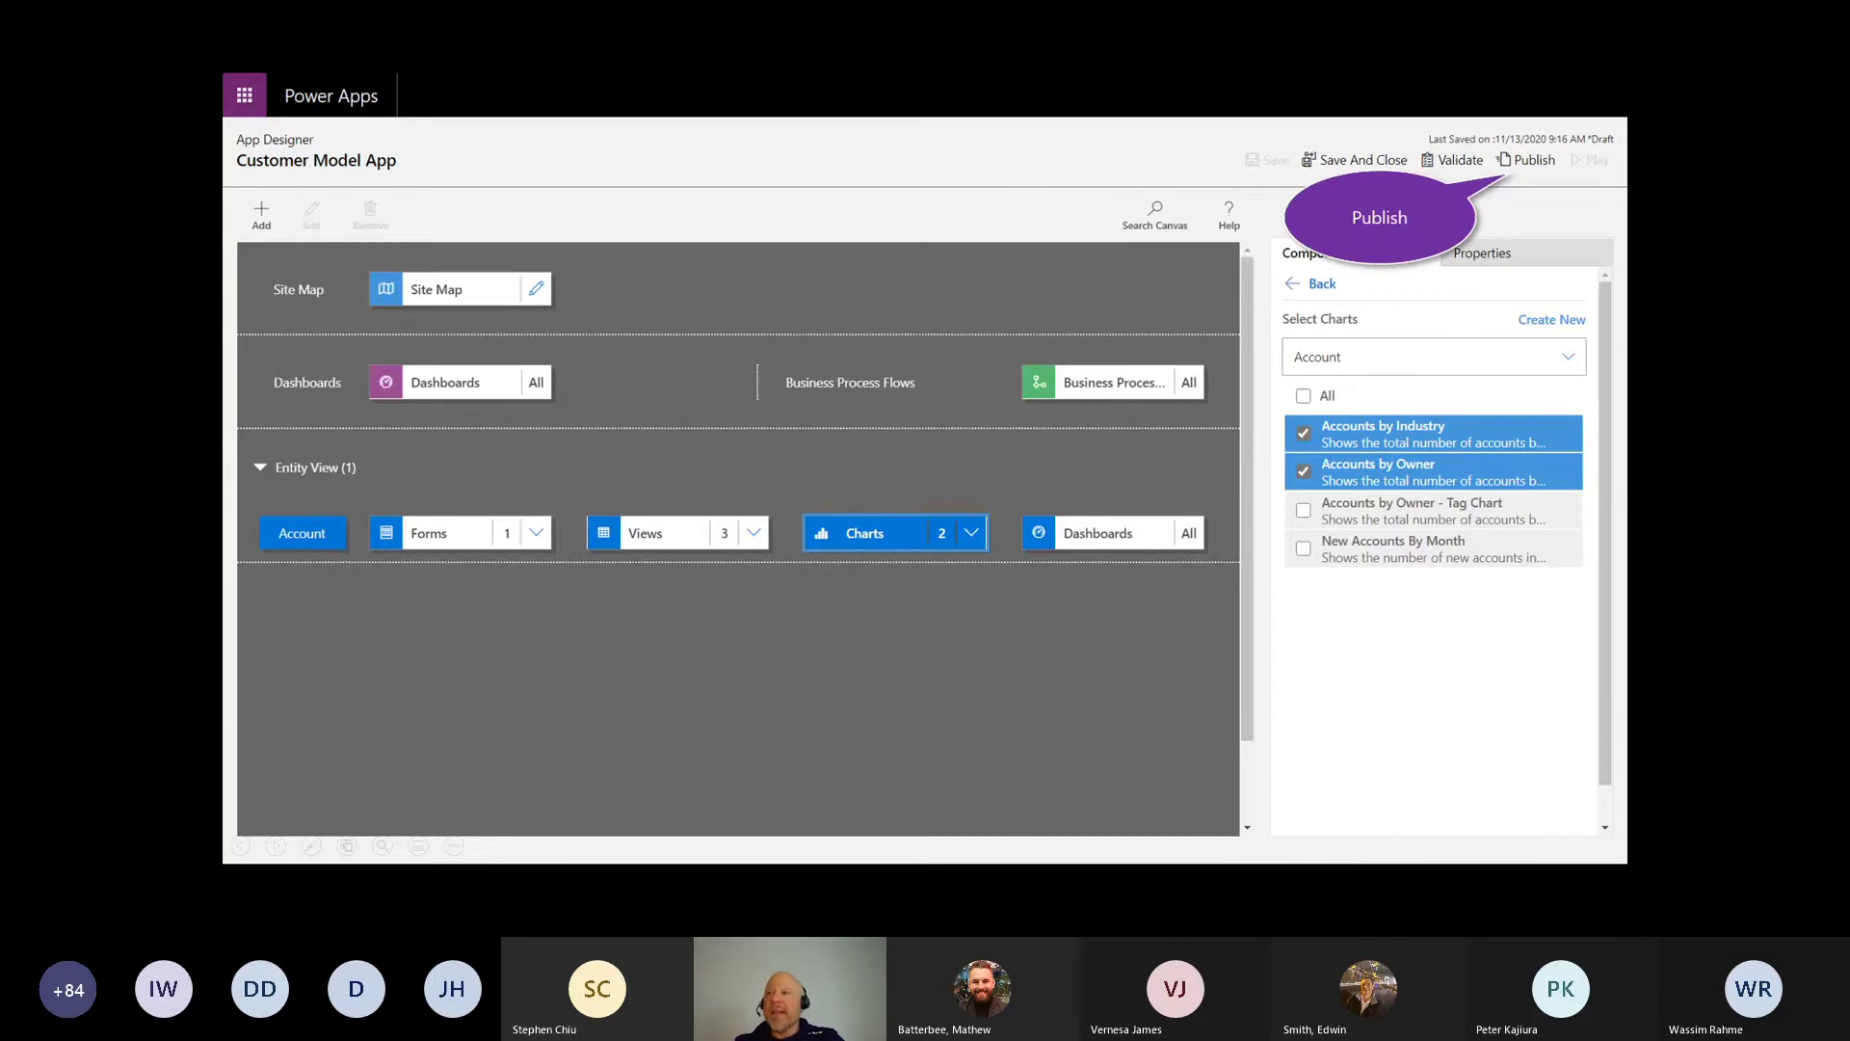
{"action": "left_click", "coordinate": [1526, 160]}
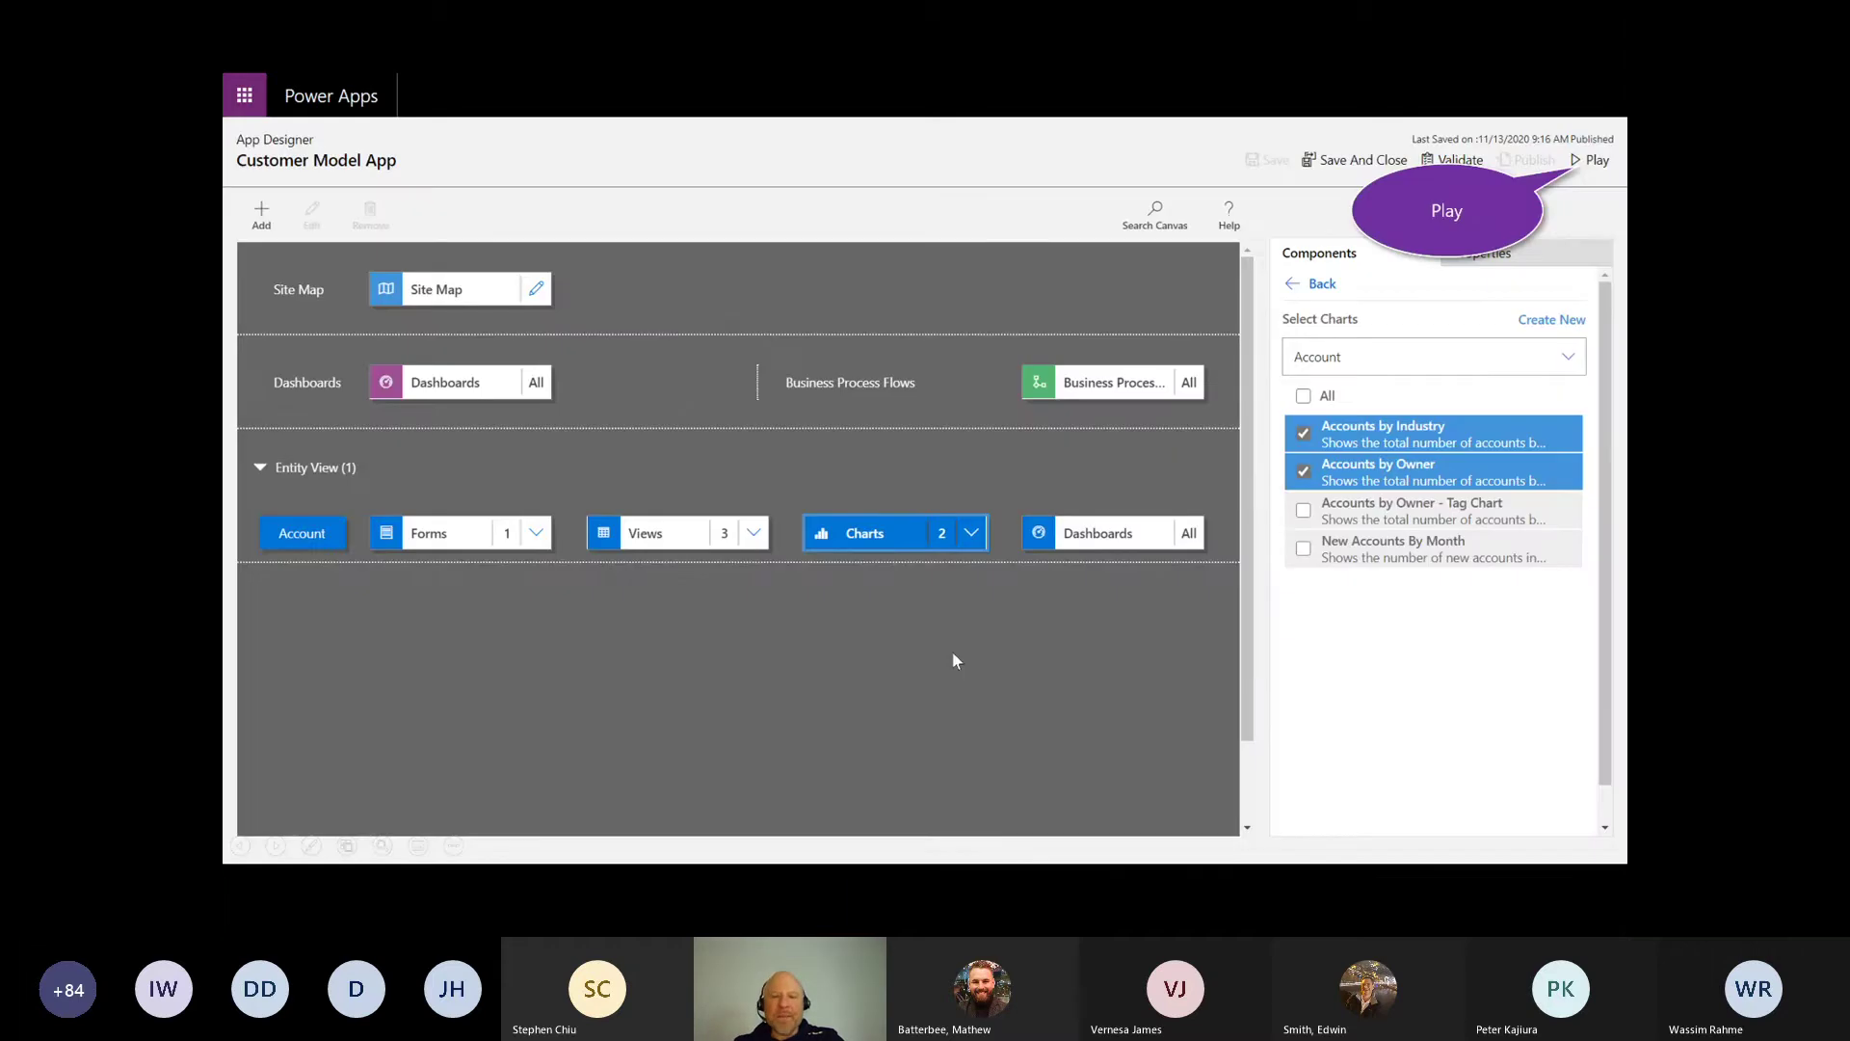
{"action": "left_click", "coordinate": [1603, 169]}
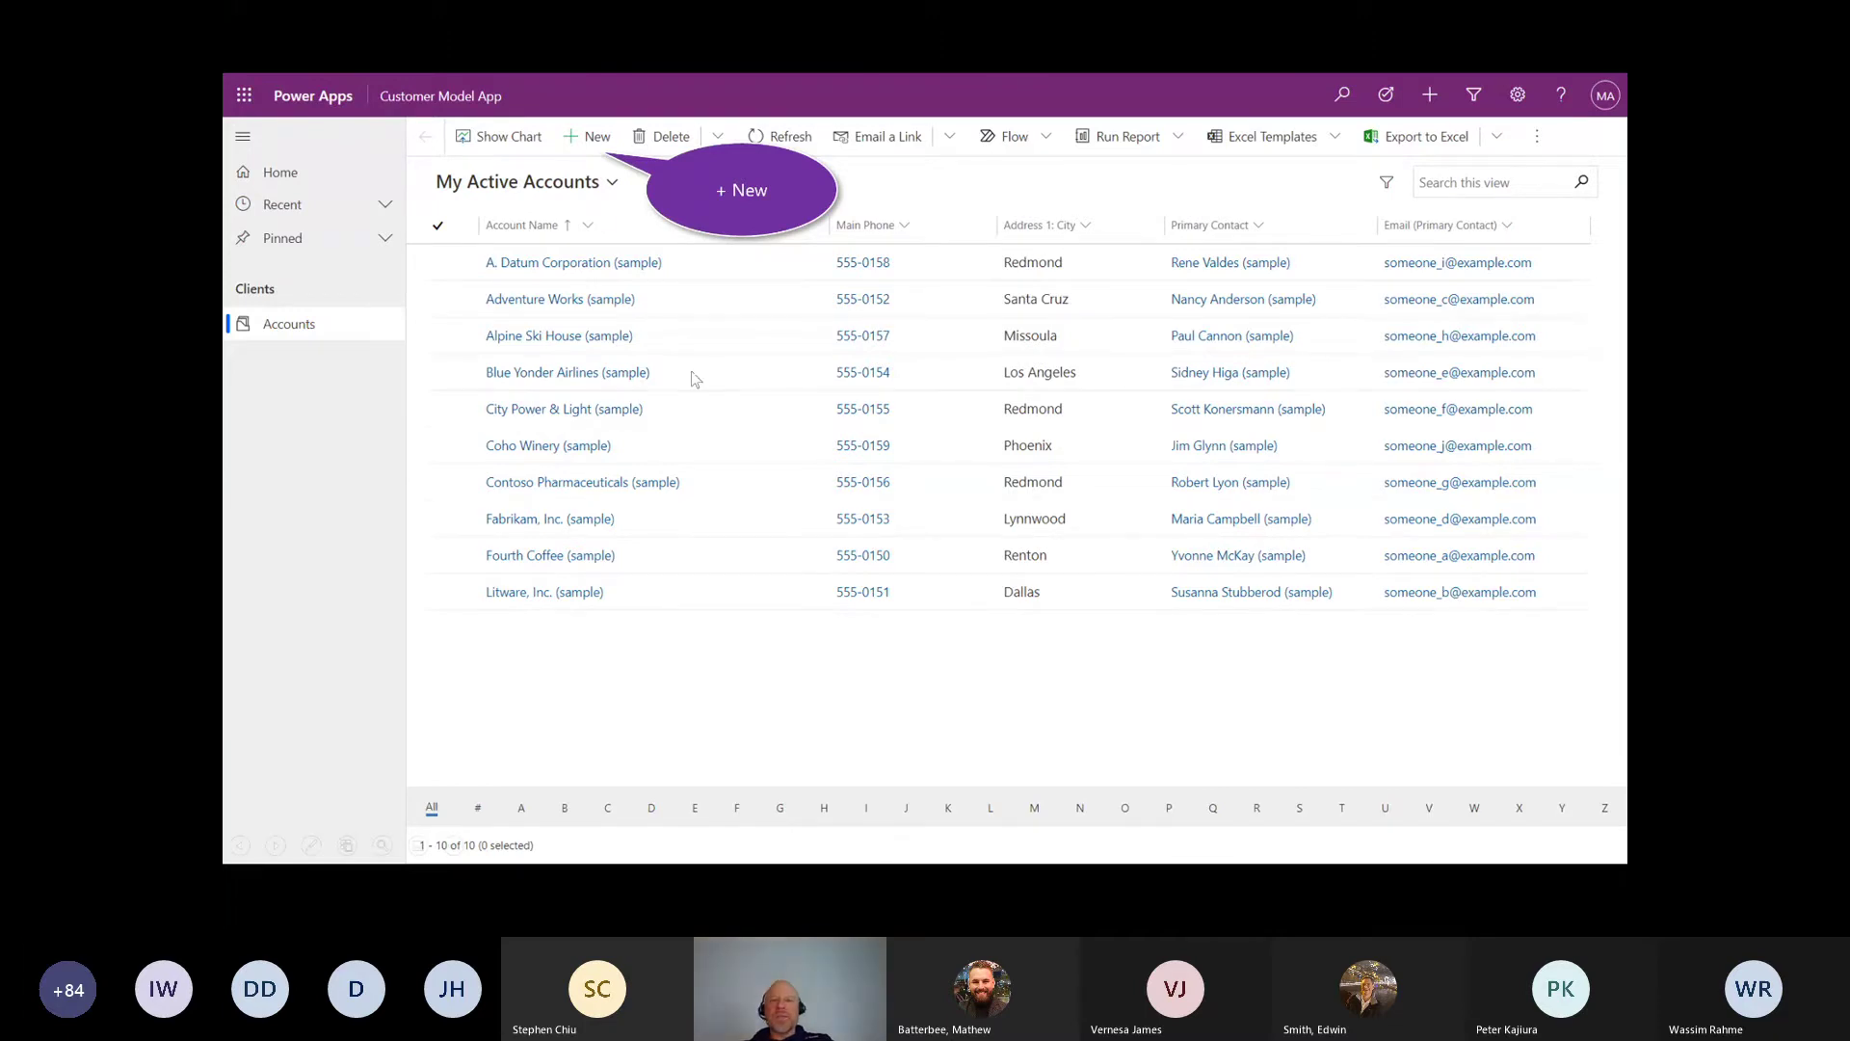
Step: Open a blank New Account form from the accounts view
{"action": "left_click", "coordinate": [581, 142]}
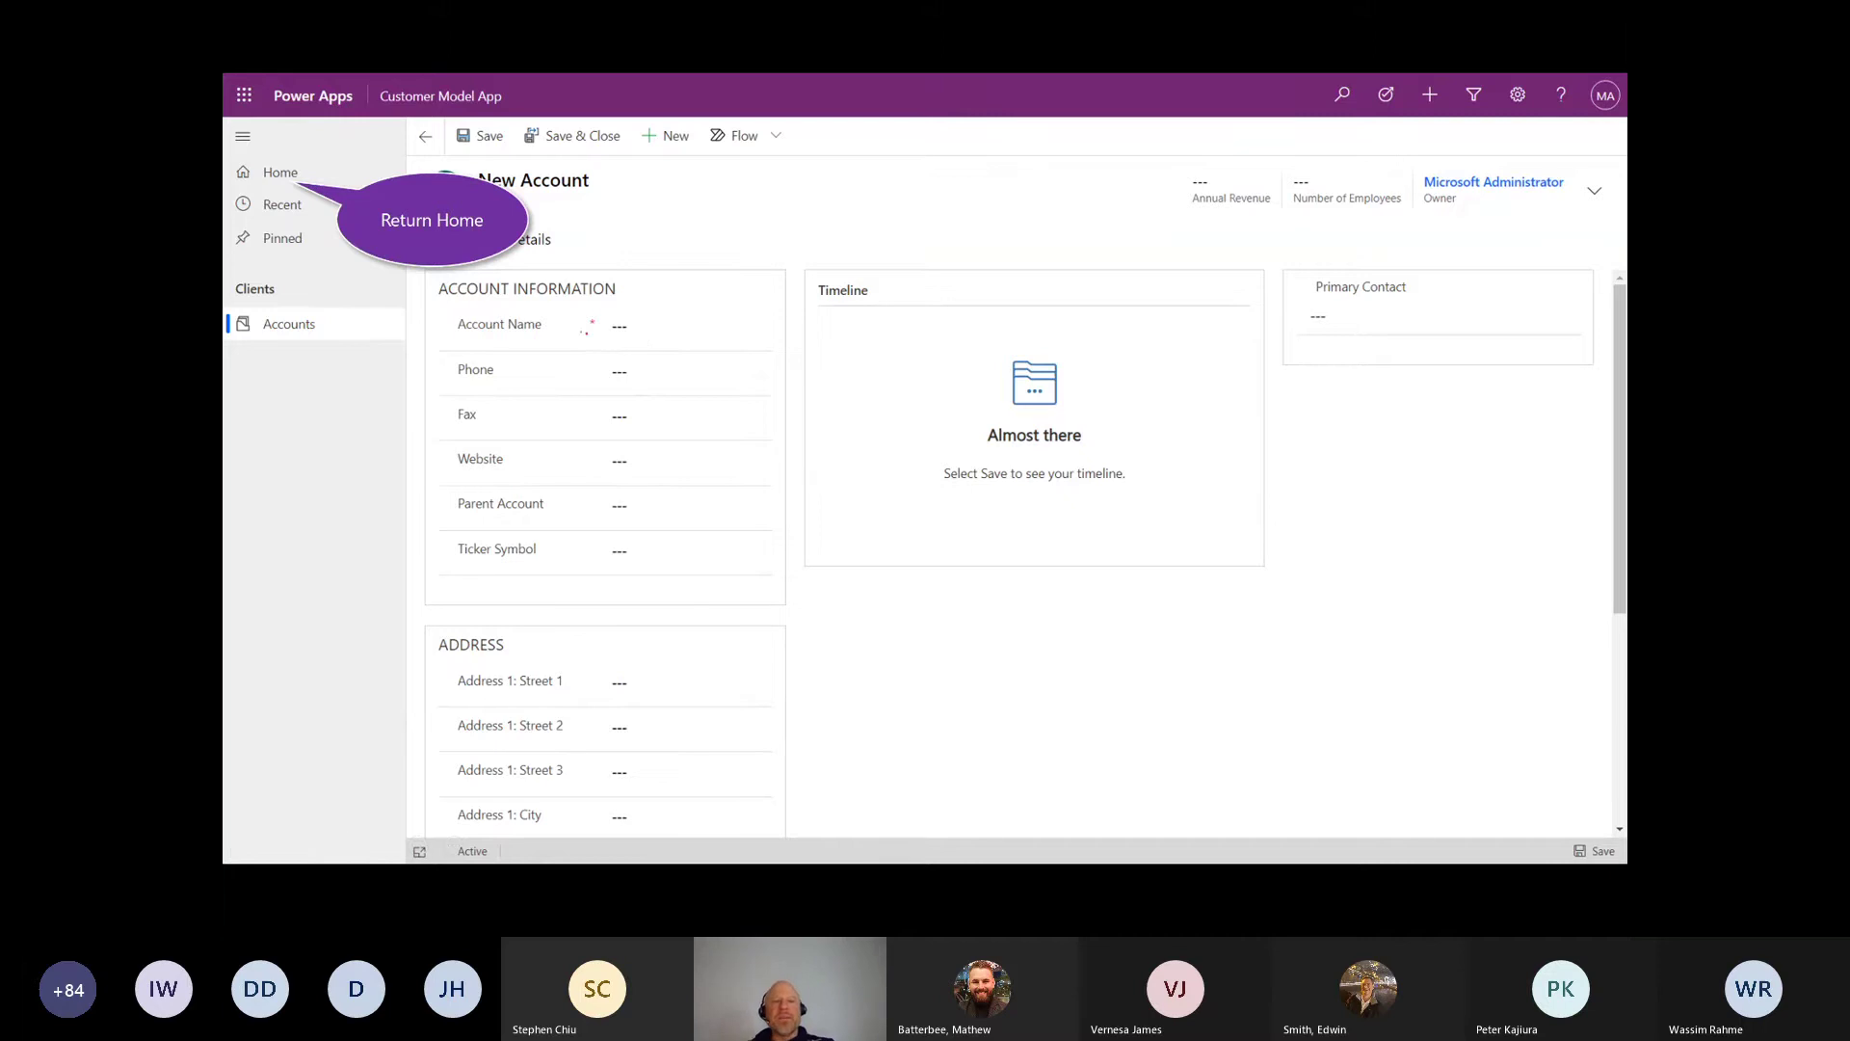
{"action": "left_click_drag", "start_coordinate": [581, 329], "coordinate": [601, 338]}
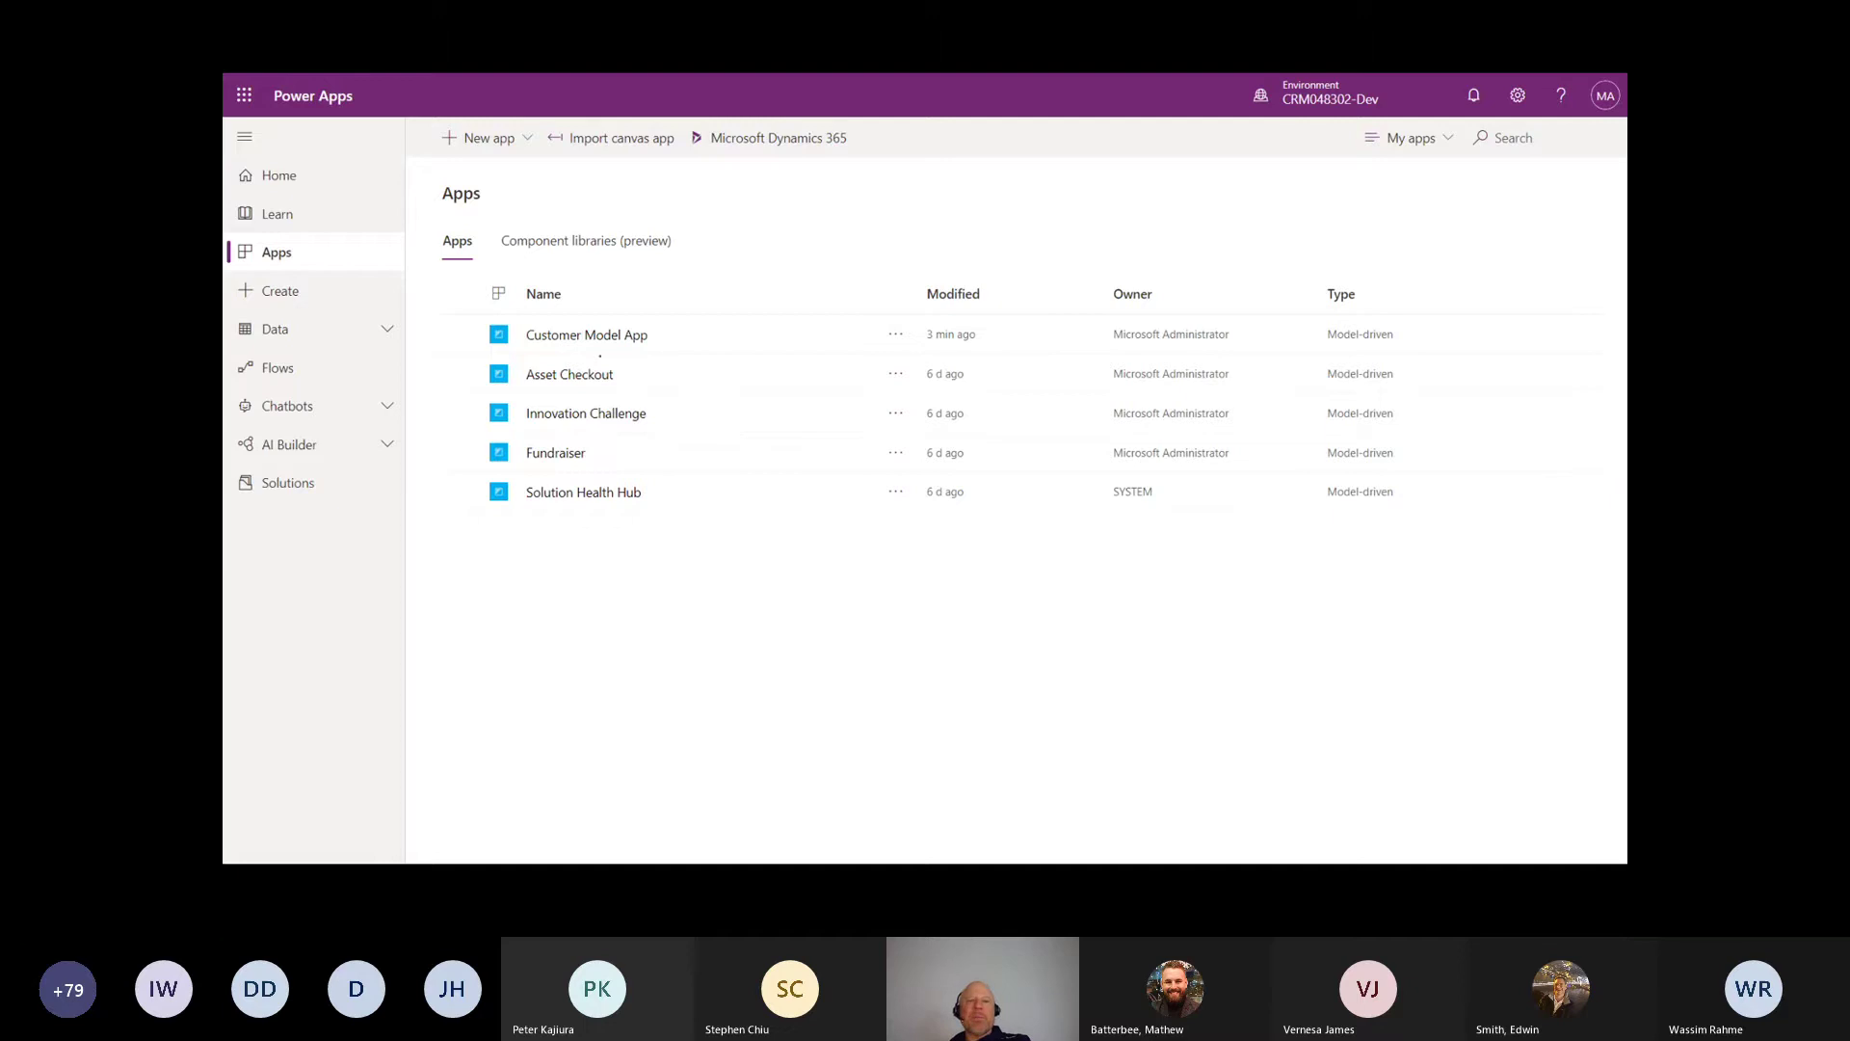
Step: Select Customer Model App in the Power Apps Apps list
{"action": "left_click", "coordinate": [540, 349]}
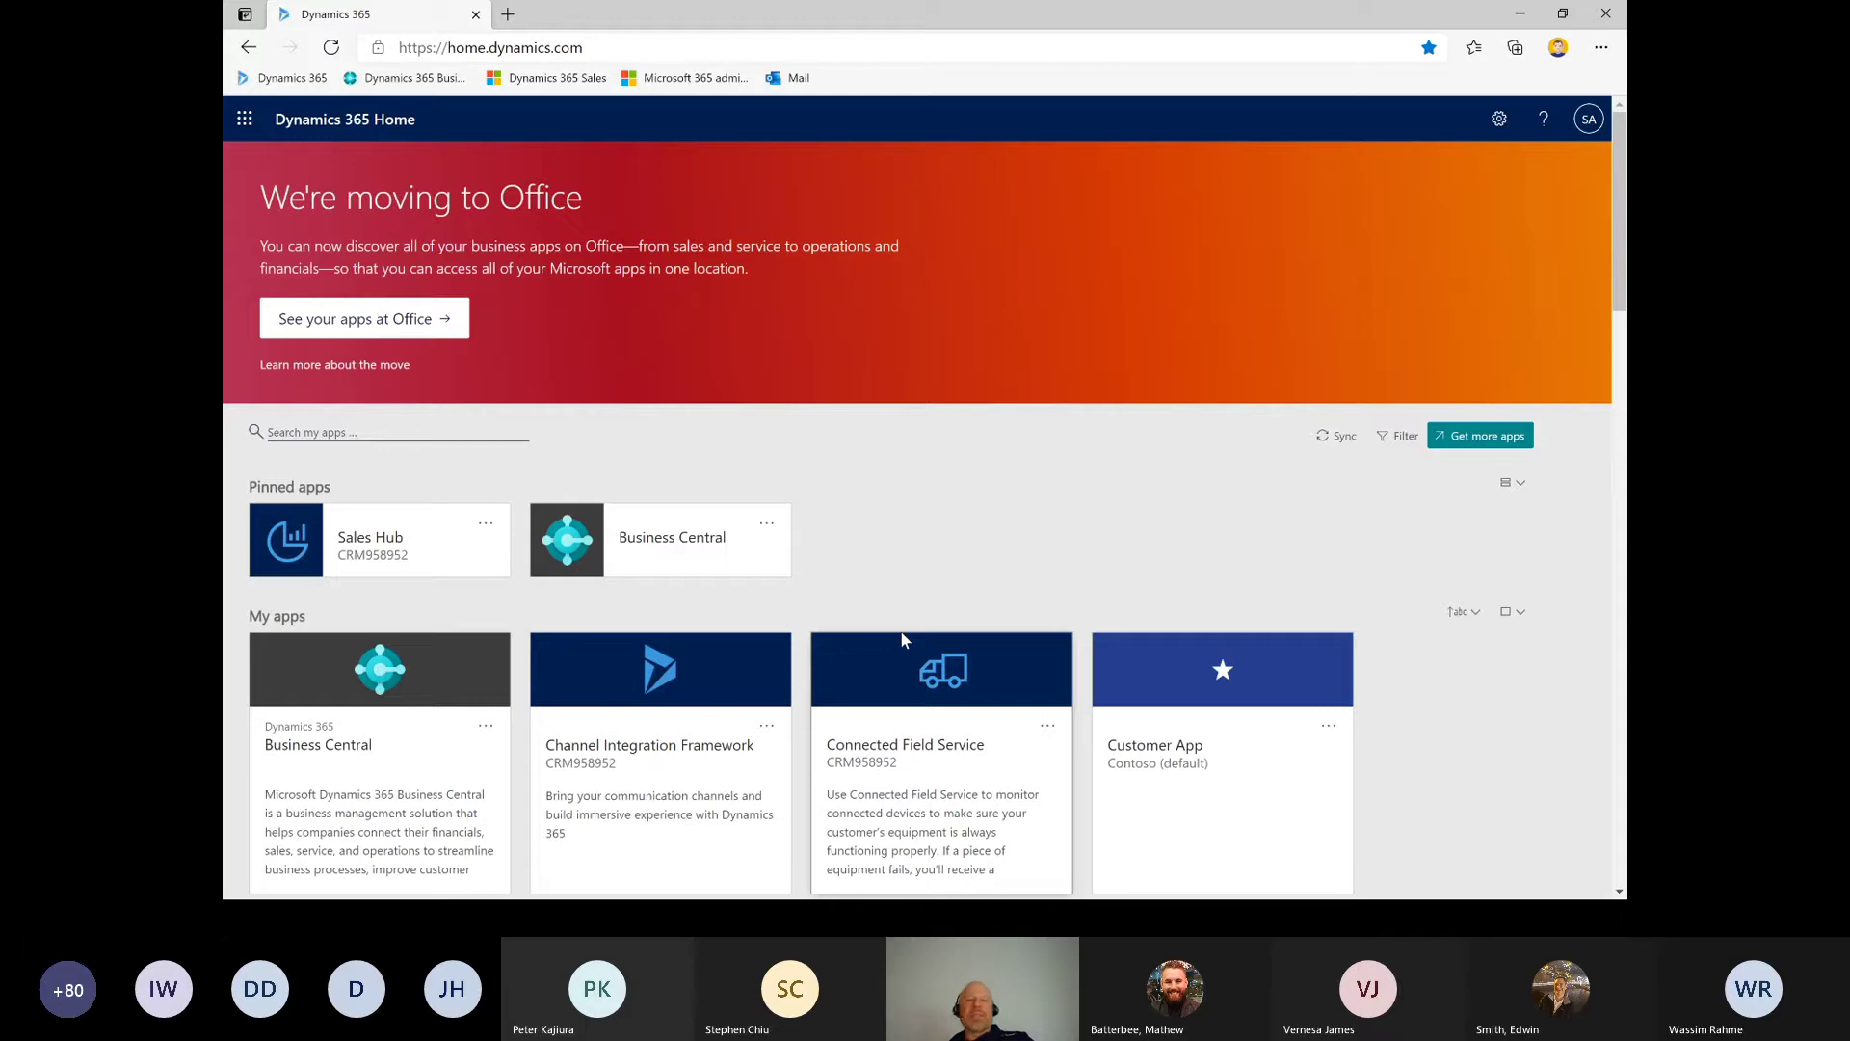
Step: Pin the Customer App in Dynamics 365 Home and open its pinned tile
{"action": "key", "text": "ctrl+l"}
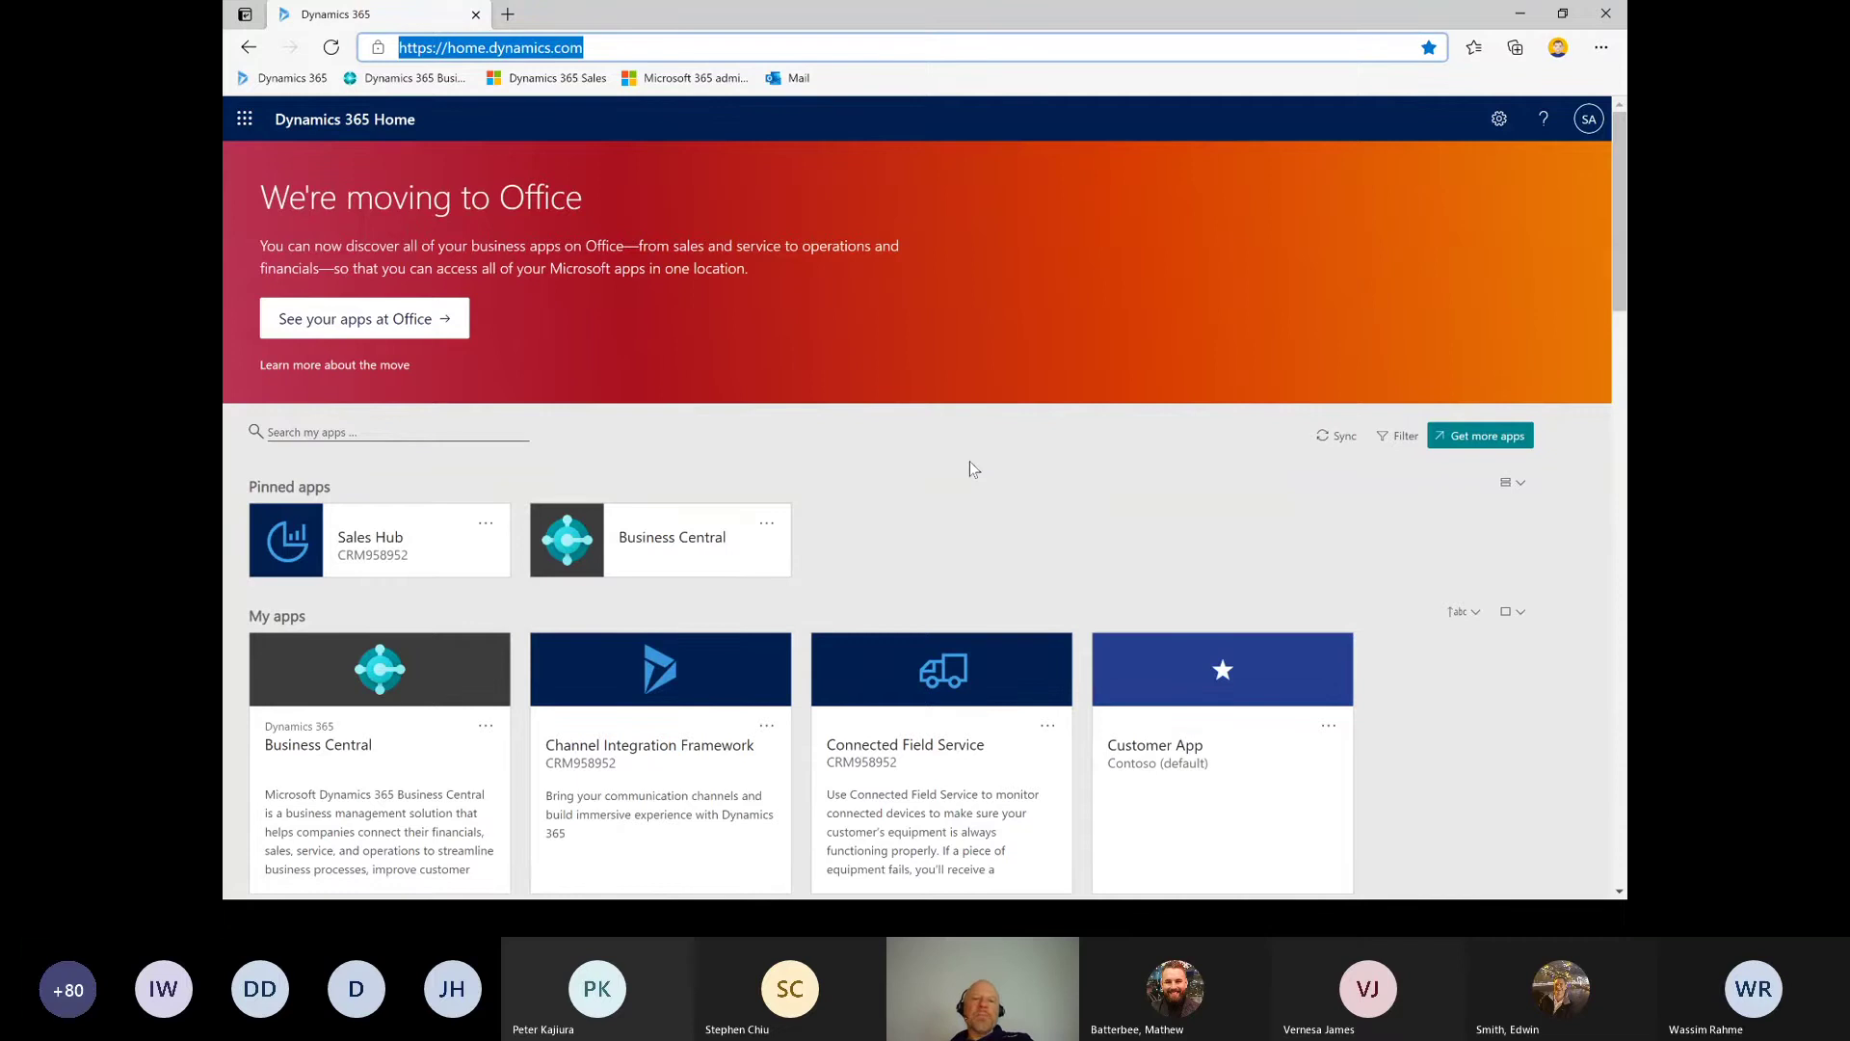
{"action": "scroll", "coordinate": [768, 573], "scroll_direction": "down", "scroll_amount": 3}
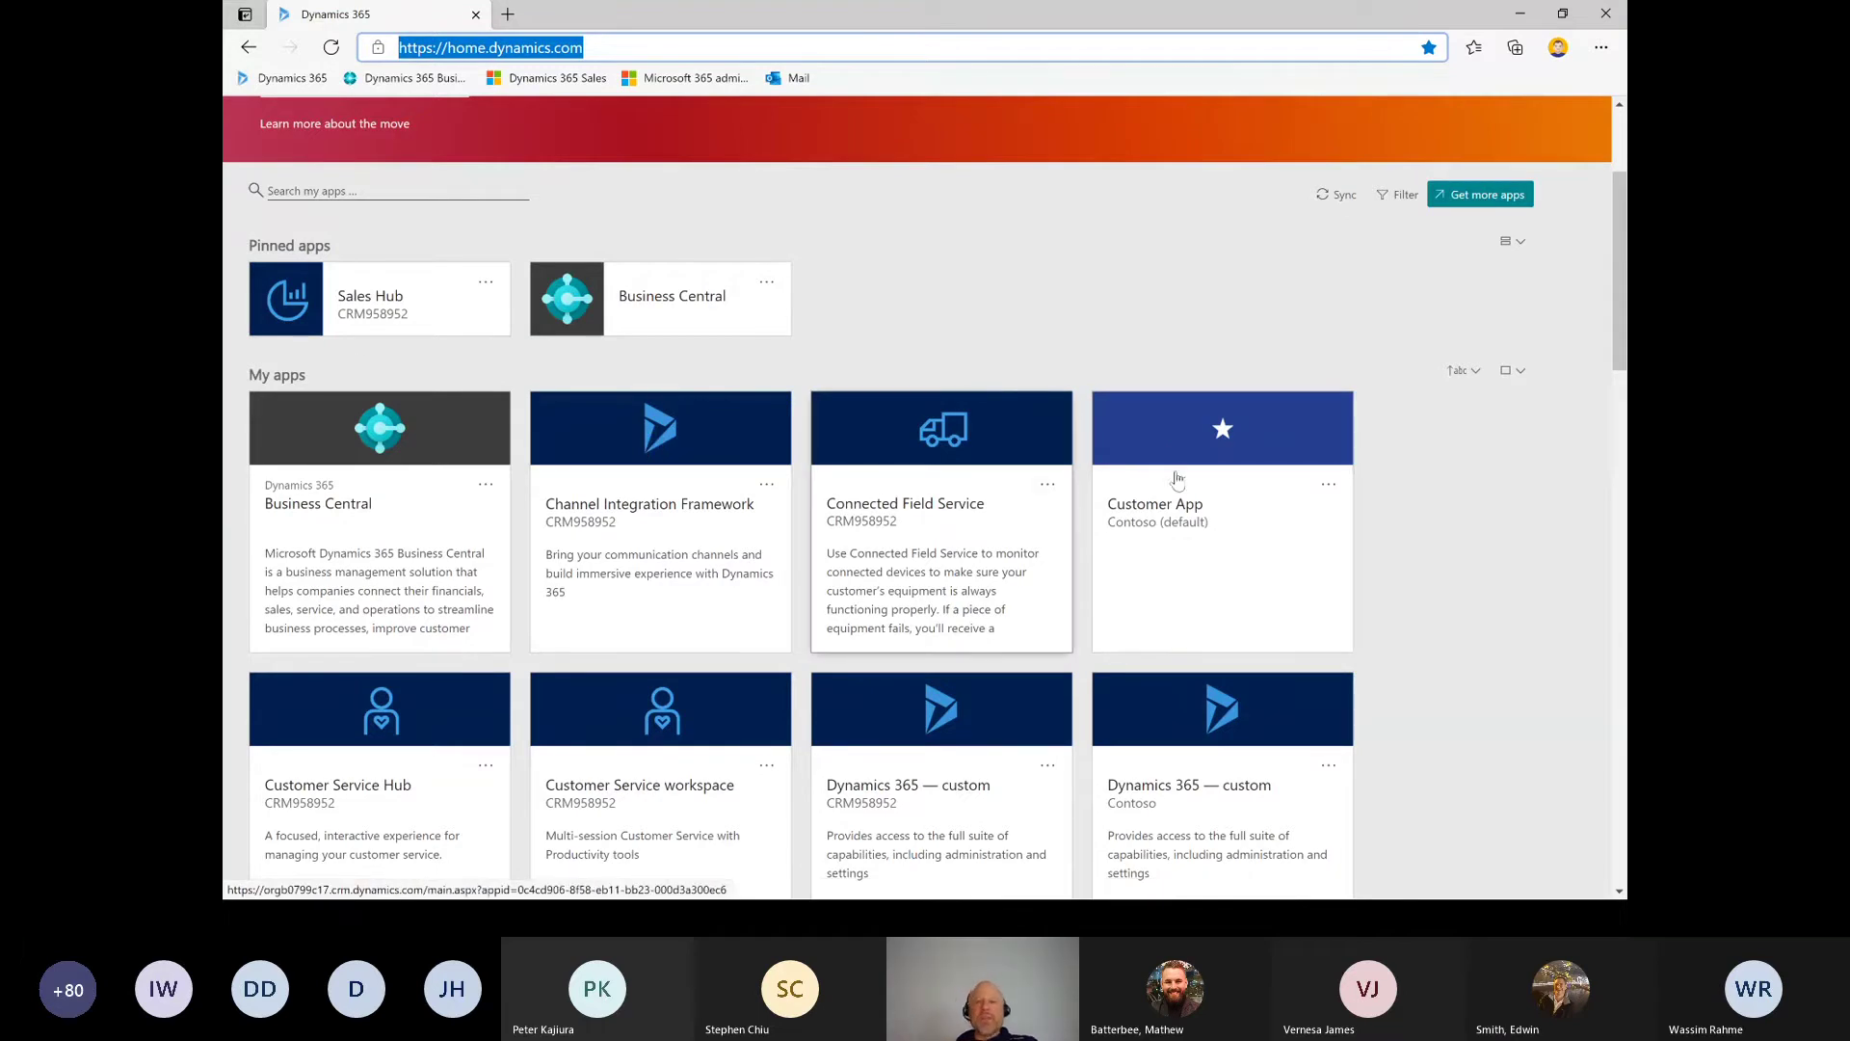
{"action": "left_click", "coordinate": [1341, 487]}
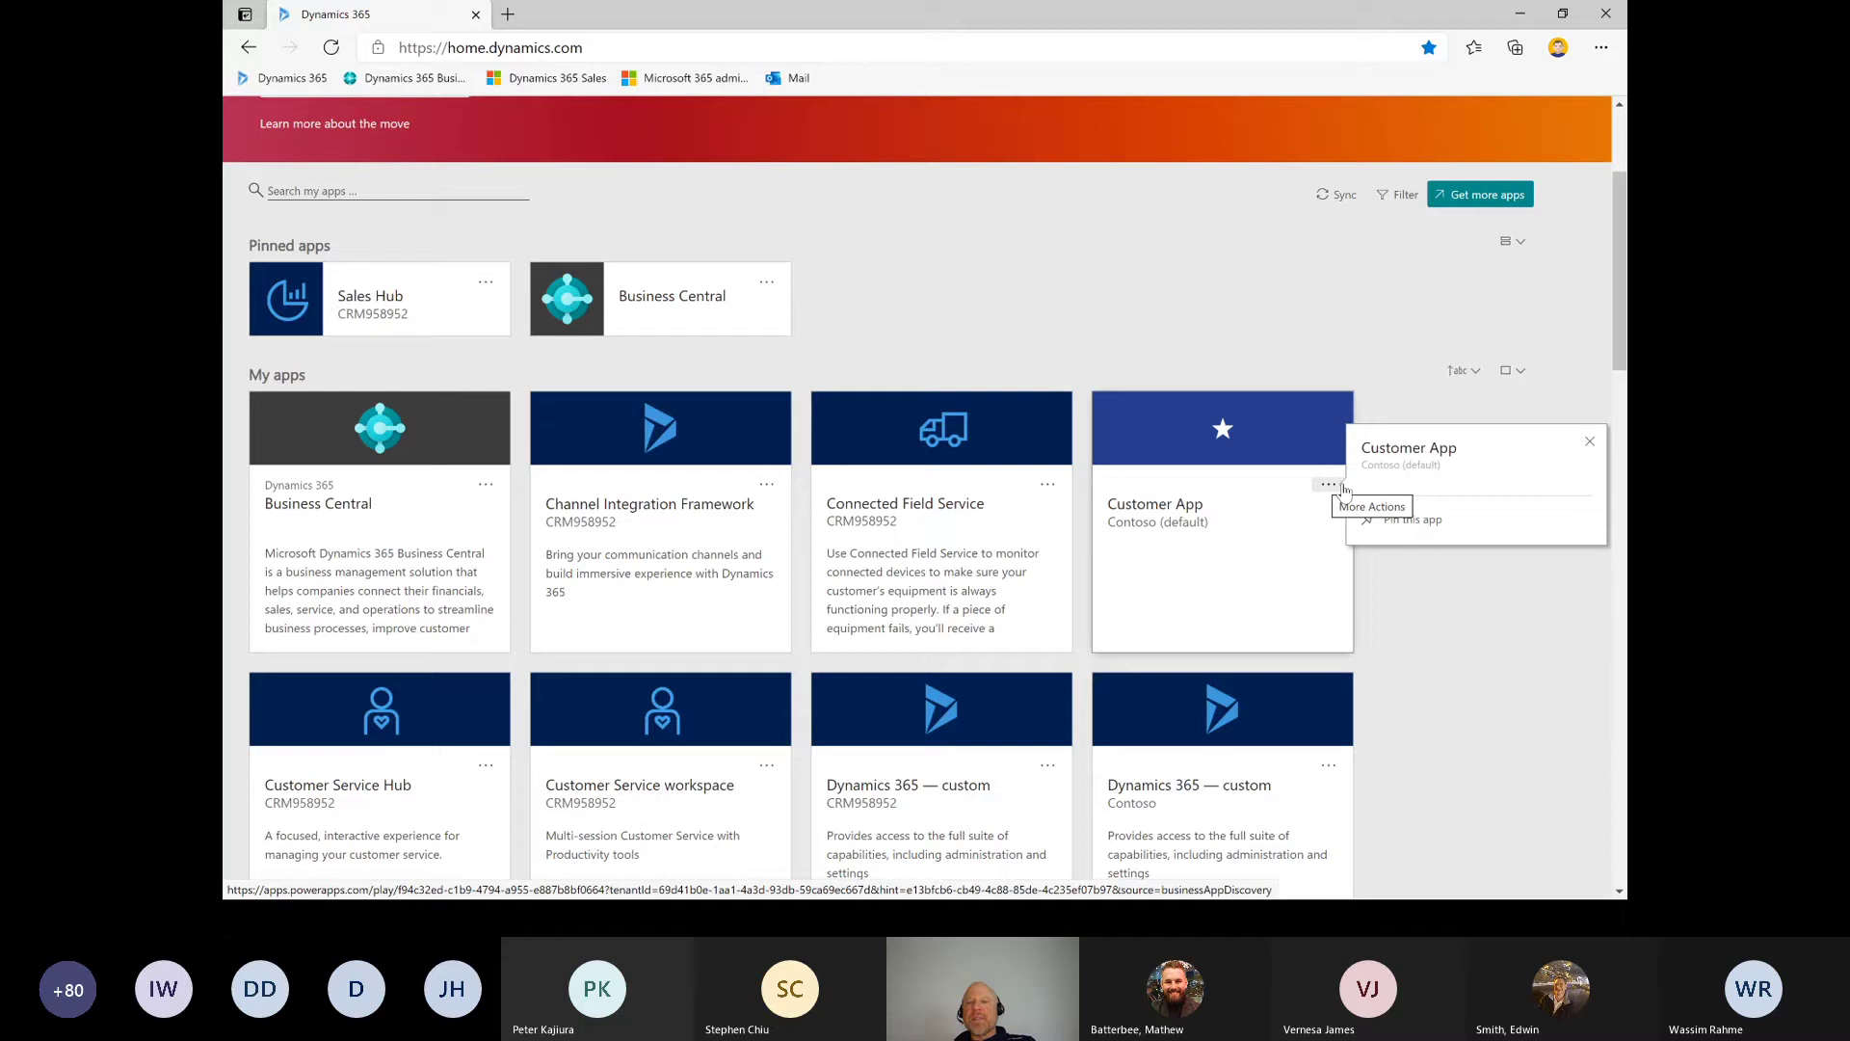
{"action": "left_click", "coordinate": [1397, 528]}
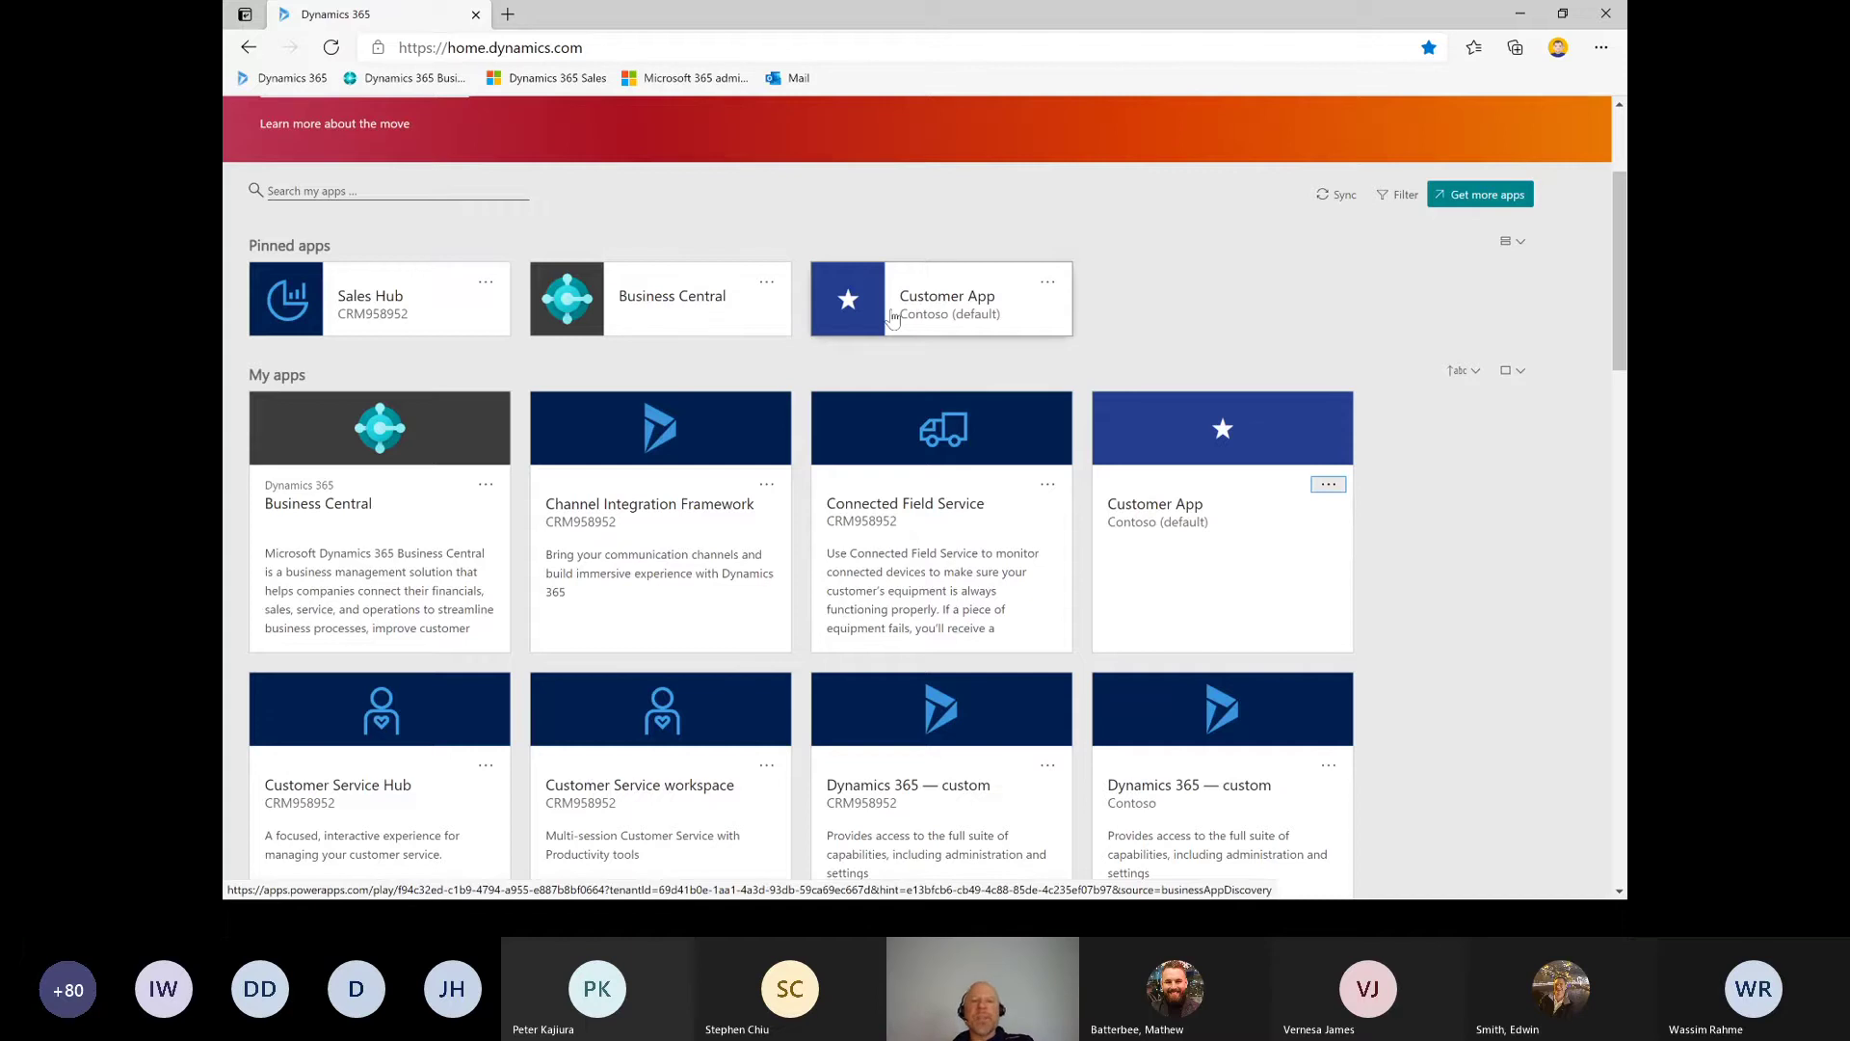
{"action": "left_click", "coordinate": [890, 320]}
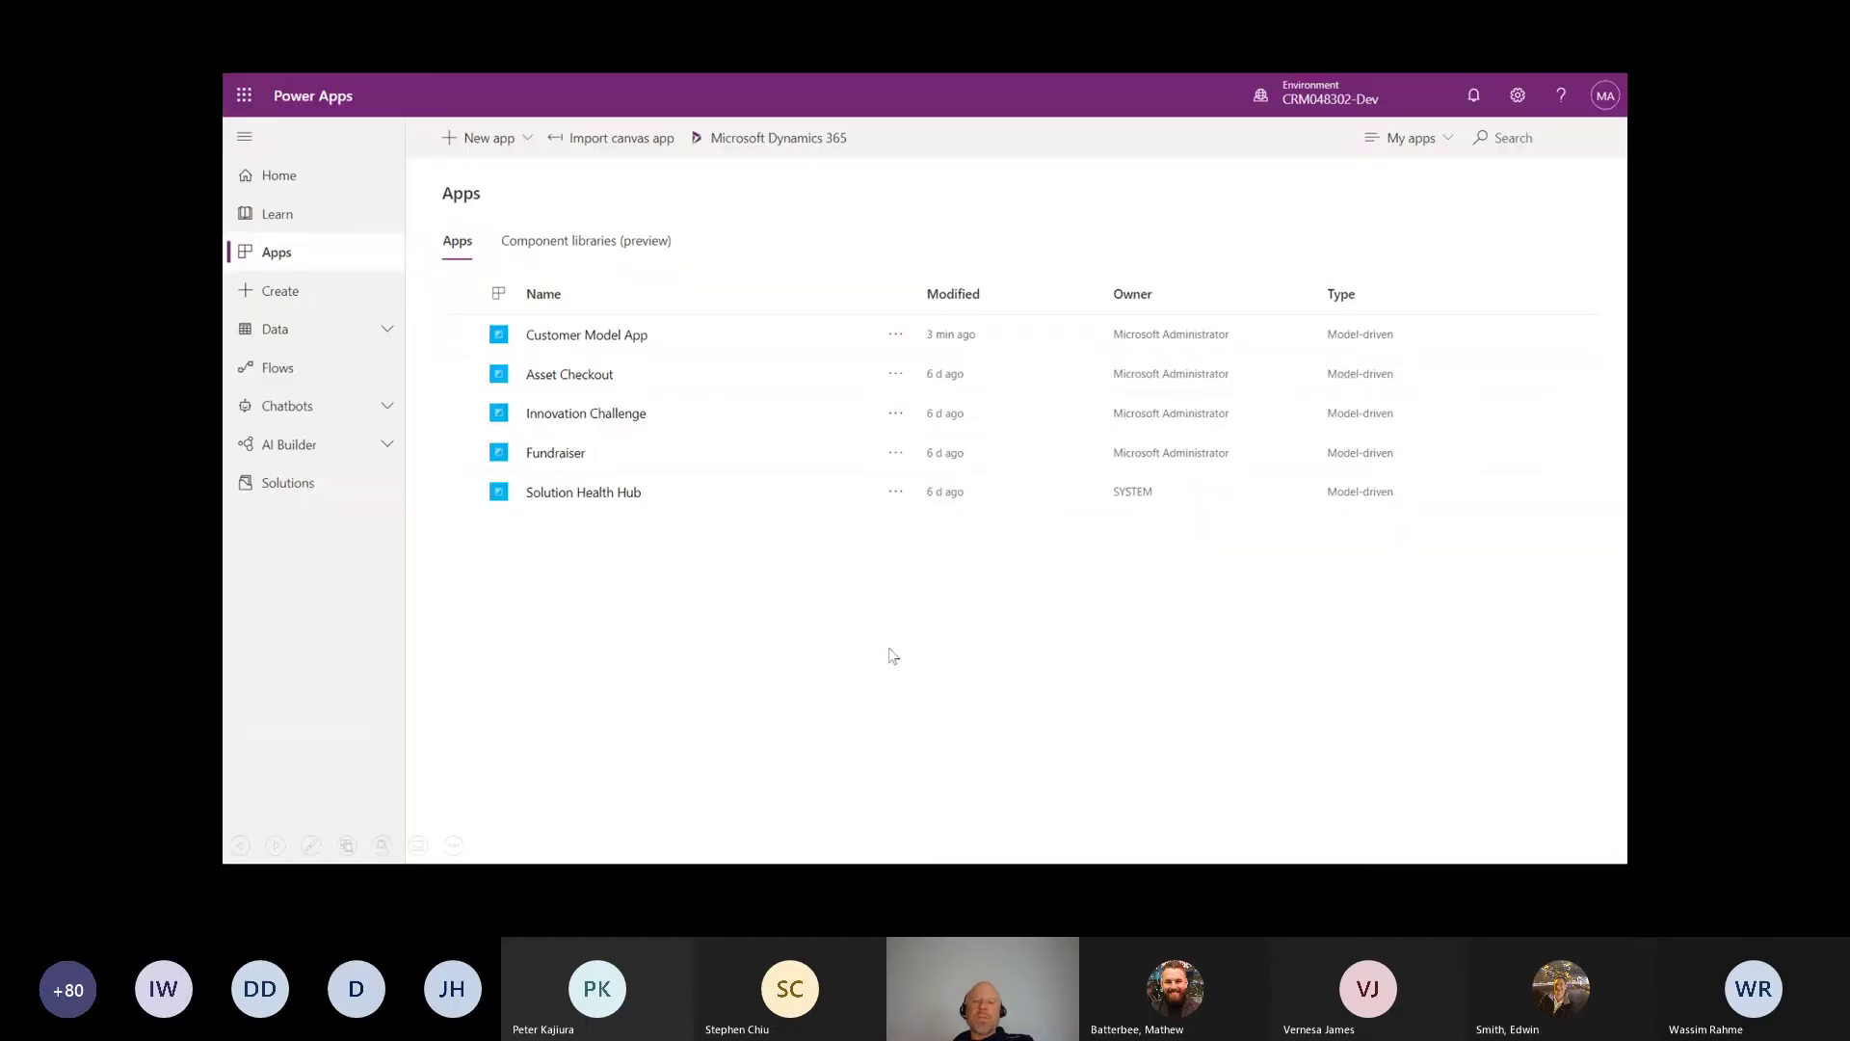
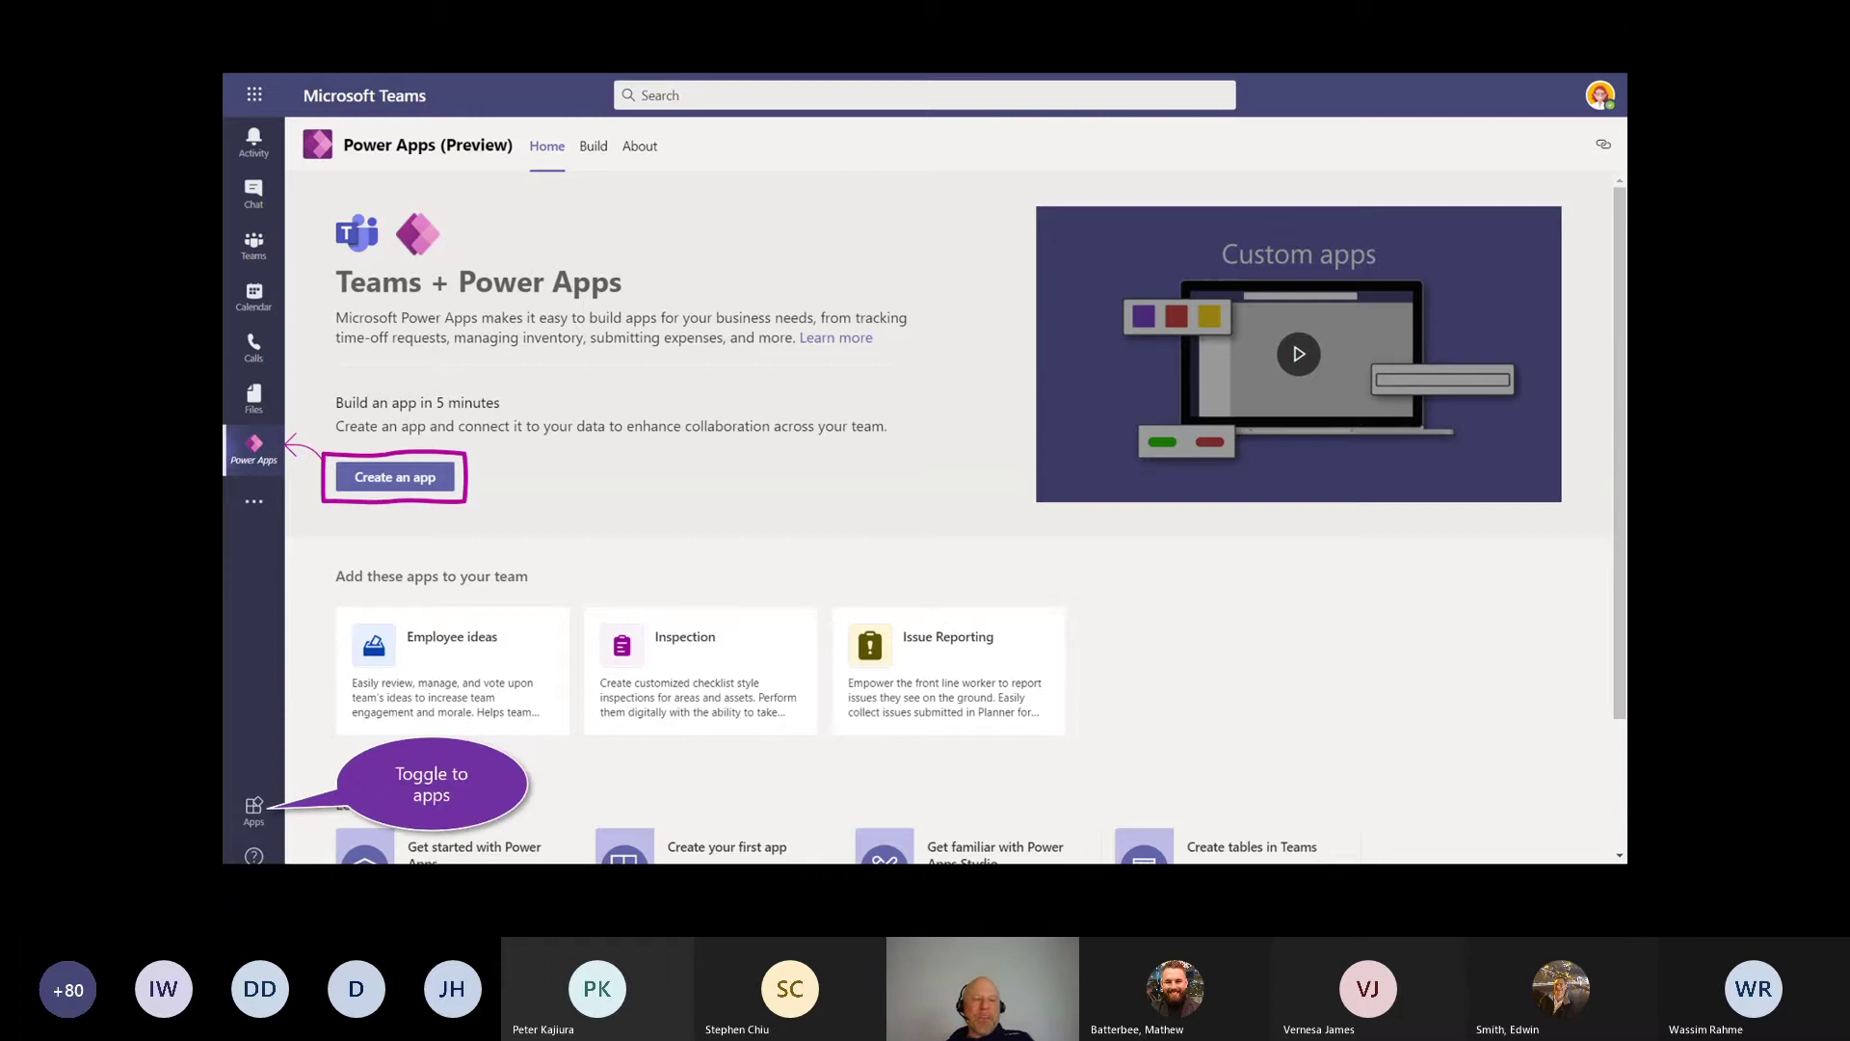
Step: Advance to the Customers app slide and mark the Customers entry and Trey Research row in red ink
{"action": "key", "text": "Right"}
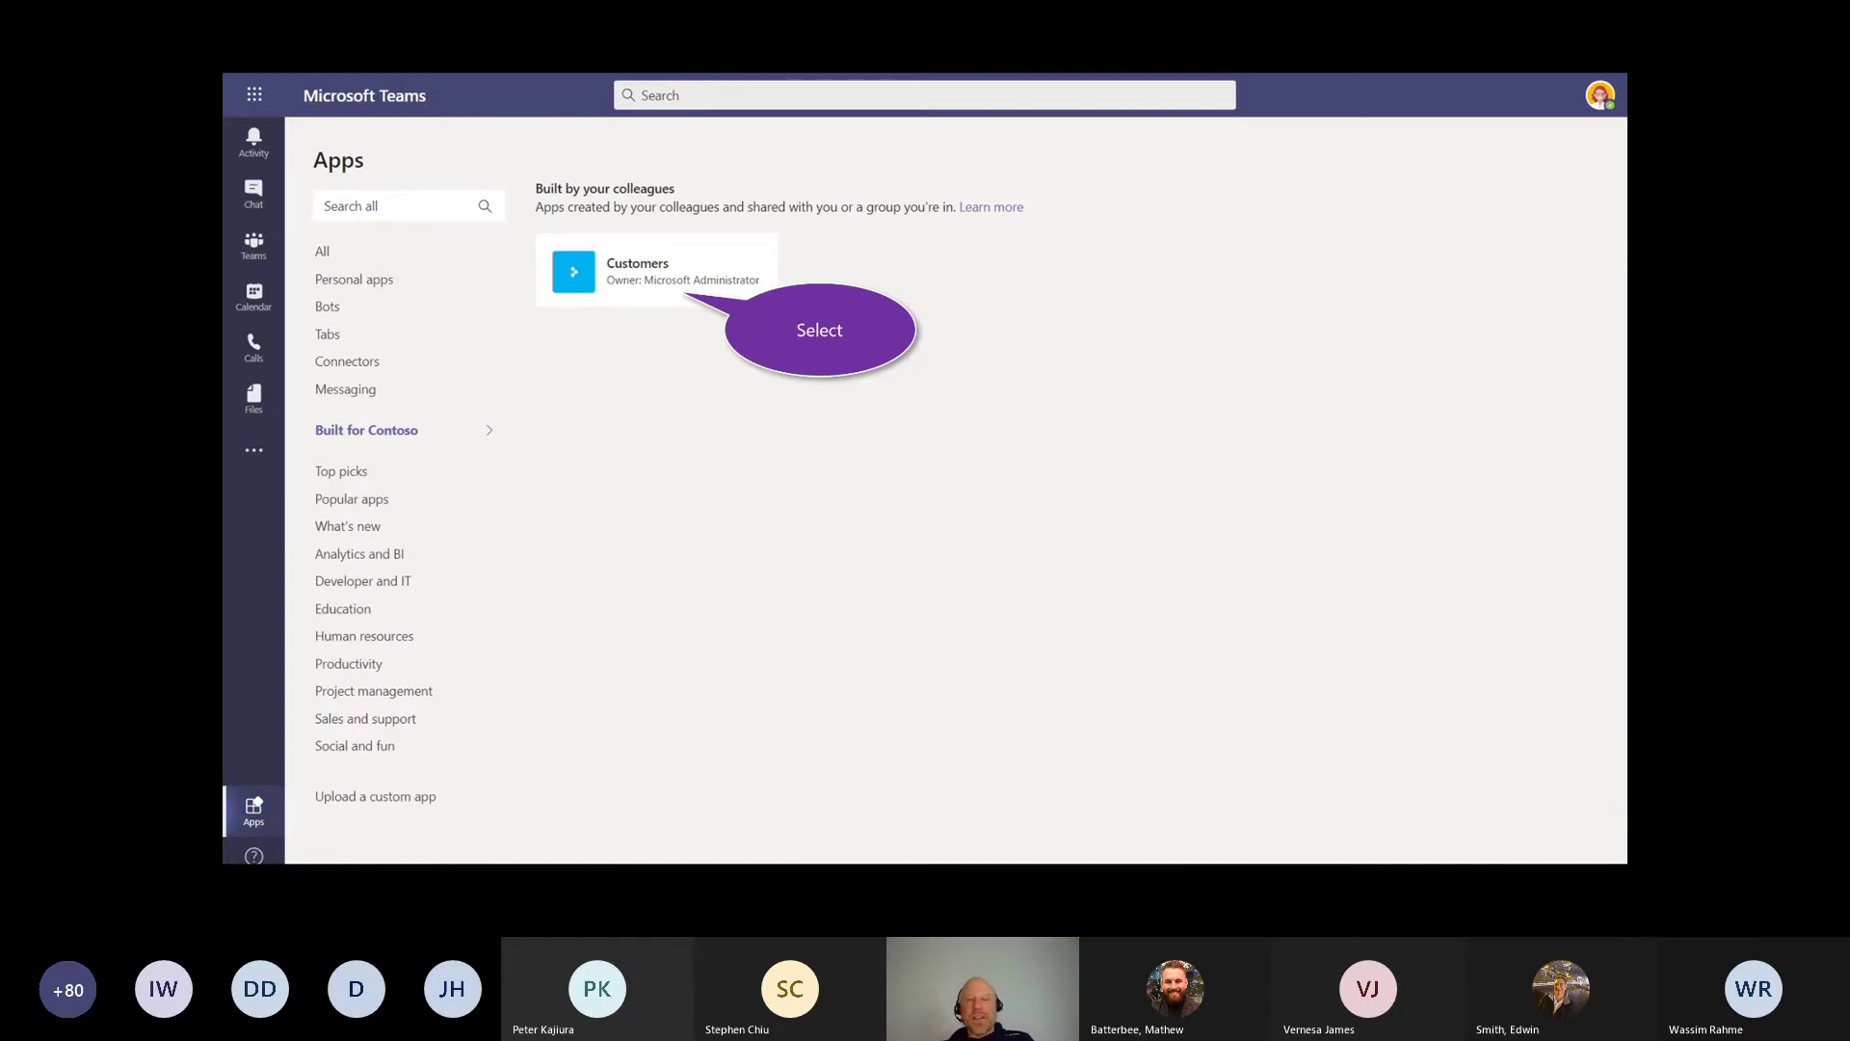
{"action": "key", "text": "Right"}
{"action": "key", "text": "Right"}
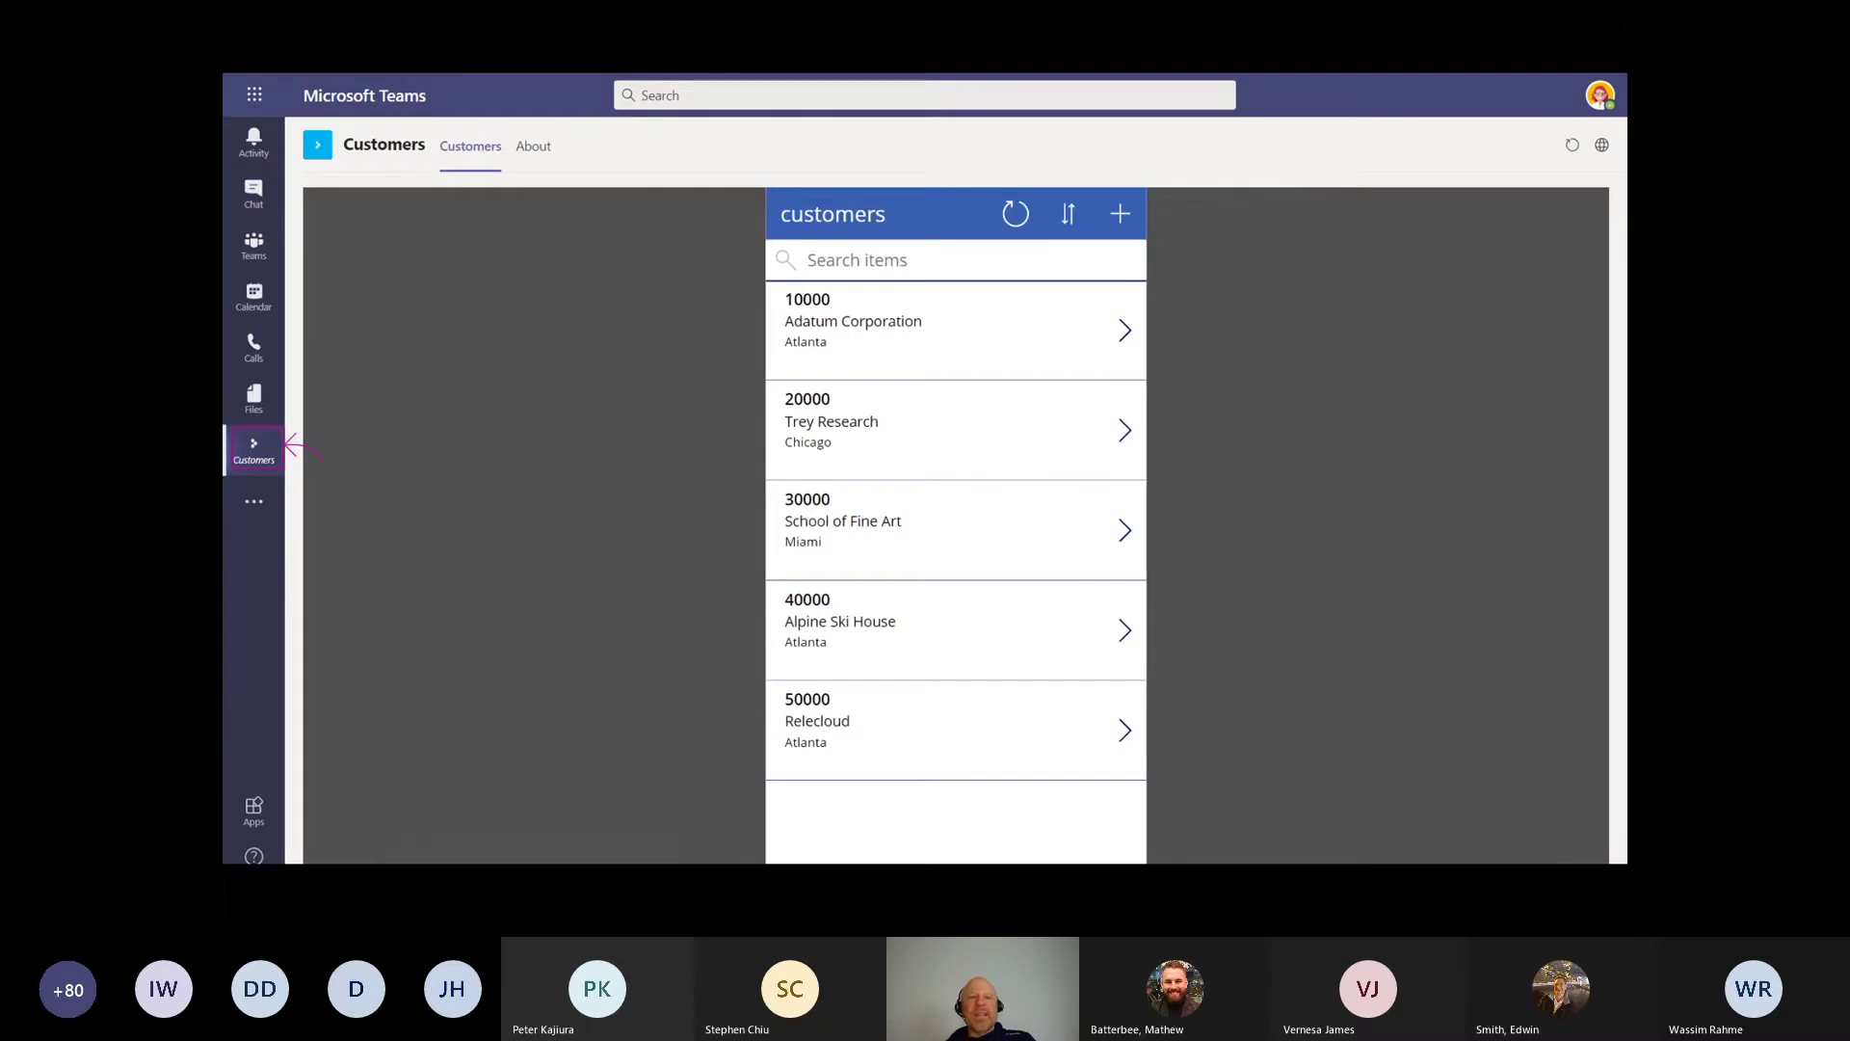
{"action": "mouse_move", "coordinate": [269, 414]}
{"action": "left_mouse_down"}
{"action": "mouse_move", "coordinate": [319, 482]}
{"action": "mouse_move", "coordinate": [298, 484]}
{"action": "left_mouse_up"}
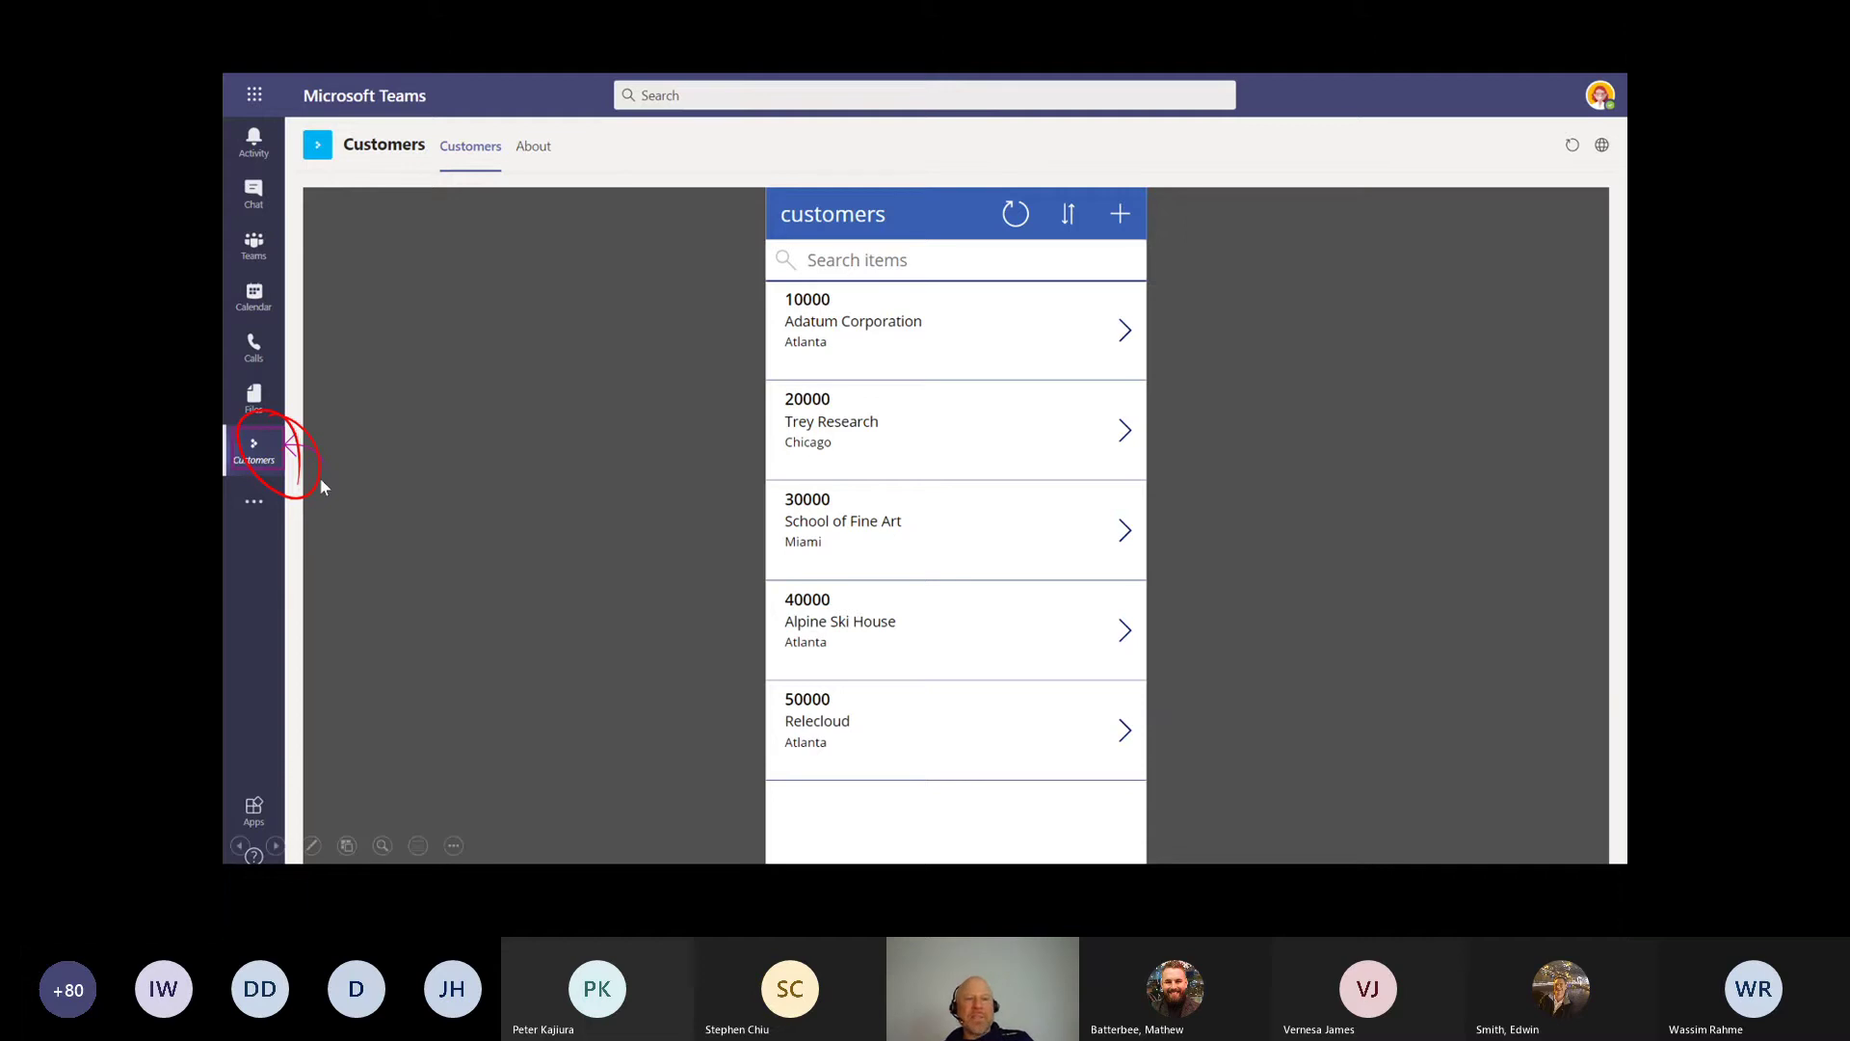
{"action": "left_click_drag", "start_coordinate": [330, 449], "coordinate": [390, 417]}
{"action": "left_click_drag", "start_coordinate": [748, 361], "coordinate": [780, 385]}
{"action": "left_click_drag", "start_coordinate": [722, 310], "coordinate": [689, 404]}
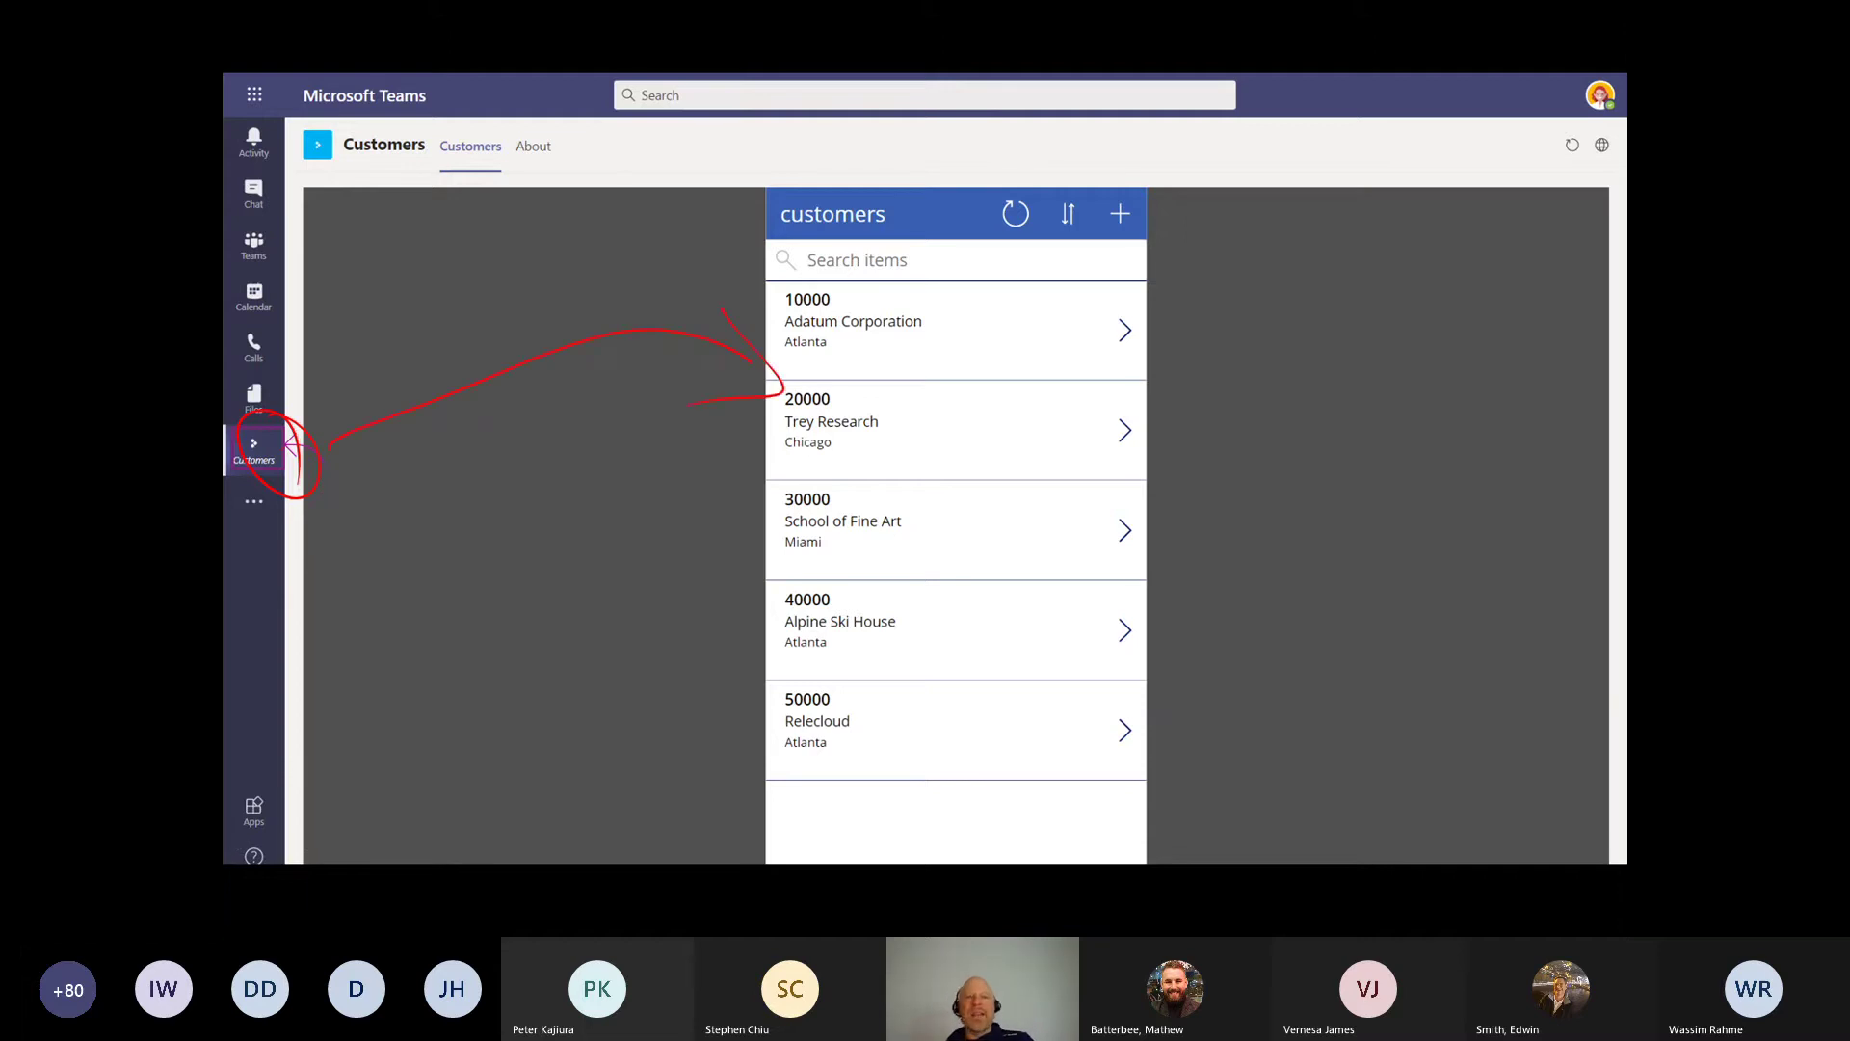
Step: Erase the ink, circle the add-customer option, then advance to the live Power Apps Home tab
{"action": "key", "text": "ctrl+z"}
{"action": "key", "text": "ctrl+z"}
{"action": "key", "text": "ctrl+z"}
{"action": "key", "text": "ctrl+z"}
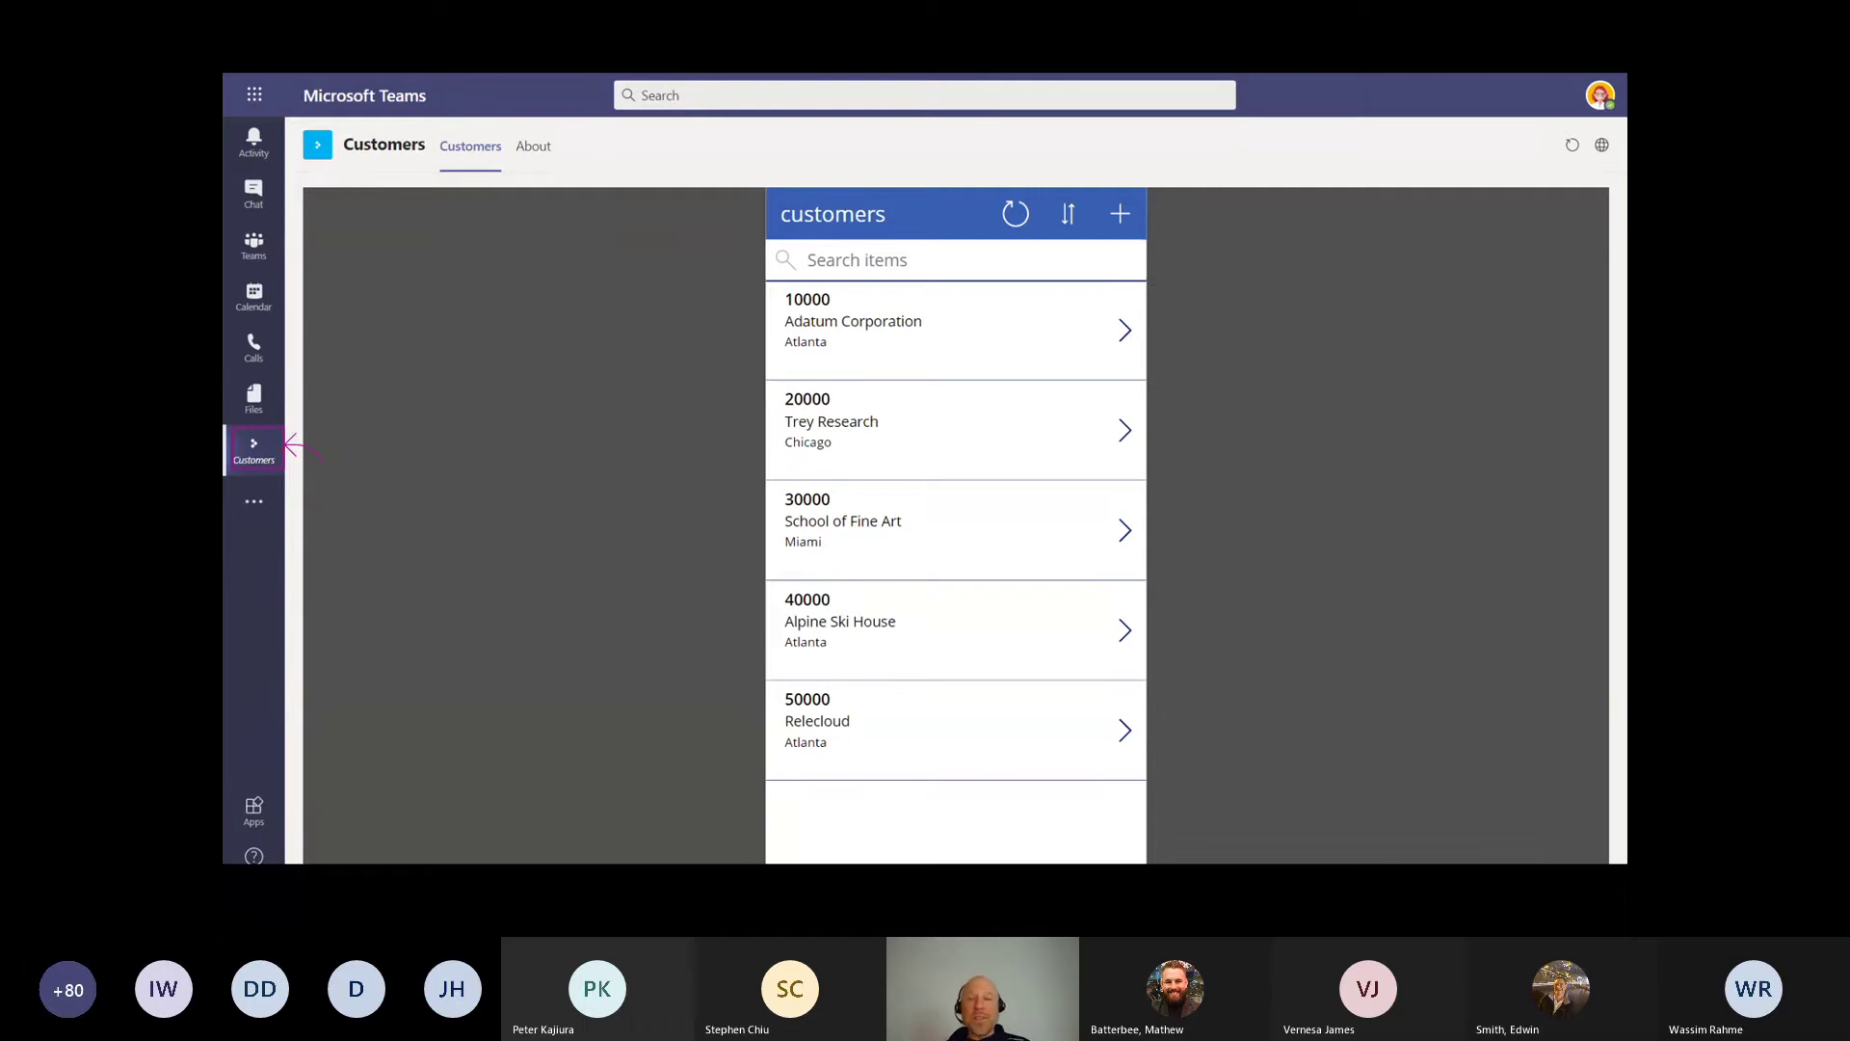
{"action": "key", "text": "ctrl+p"}
{"action": "mouse_move", "coordinate": [1141, 204]}
{"action": "left_mouse_down"}
{"action": "mouse_move", "coordinate": [1161, 233]}
{"action": "mouse_move", "coordinate": [1151, 298]}
{"action": "left_mouse_up"}
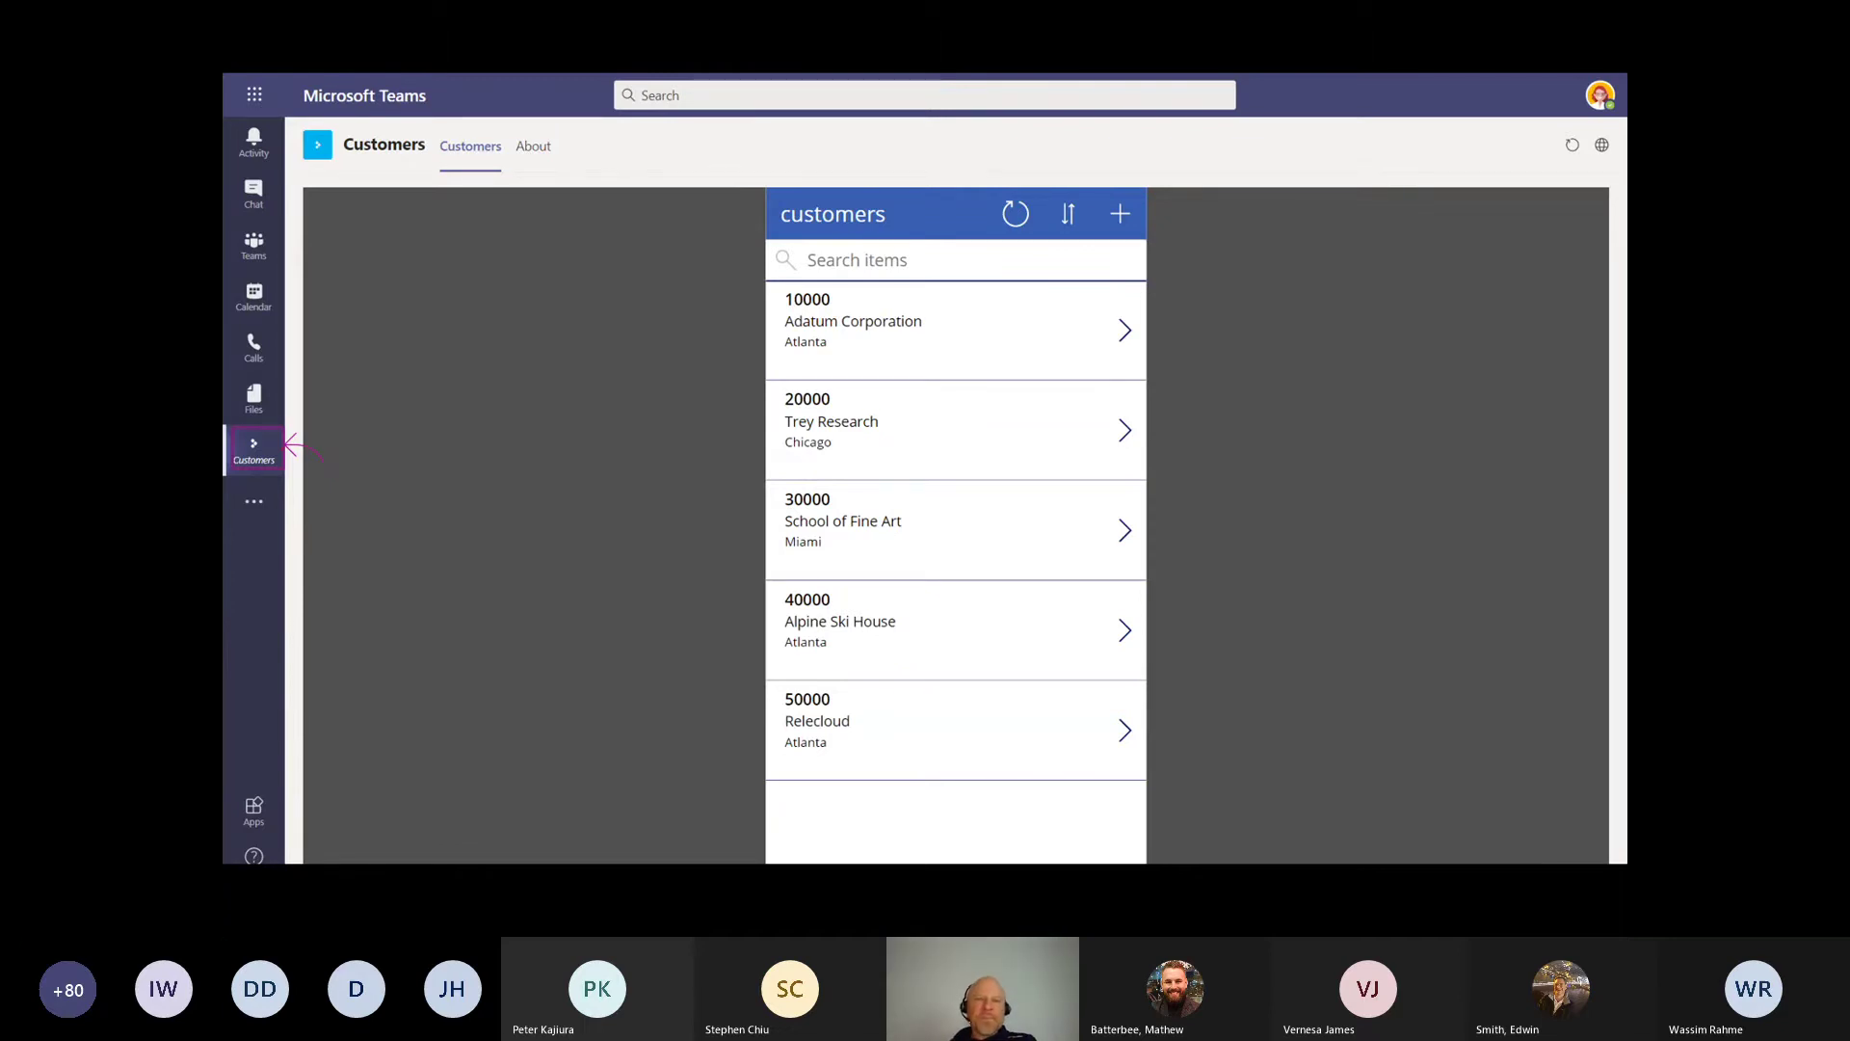
{"action": "key", "text": "Right"}
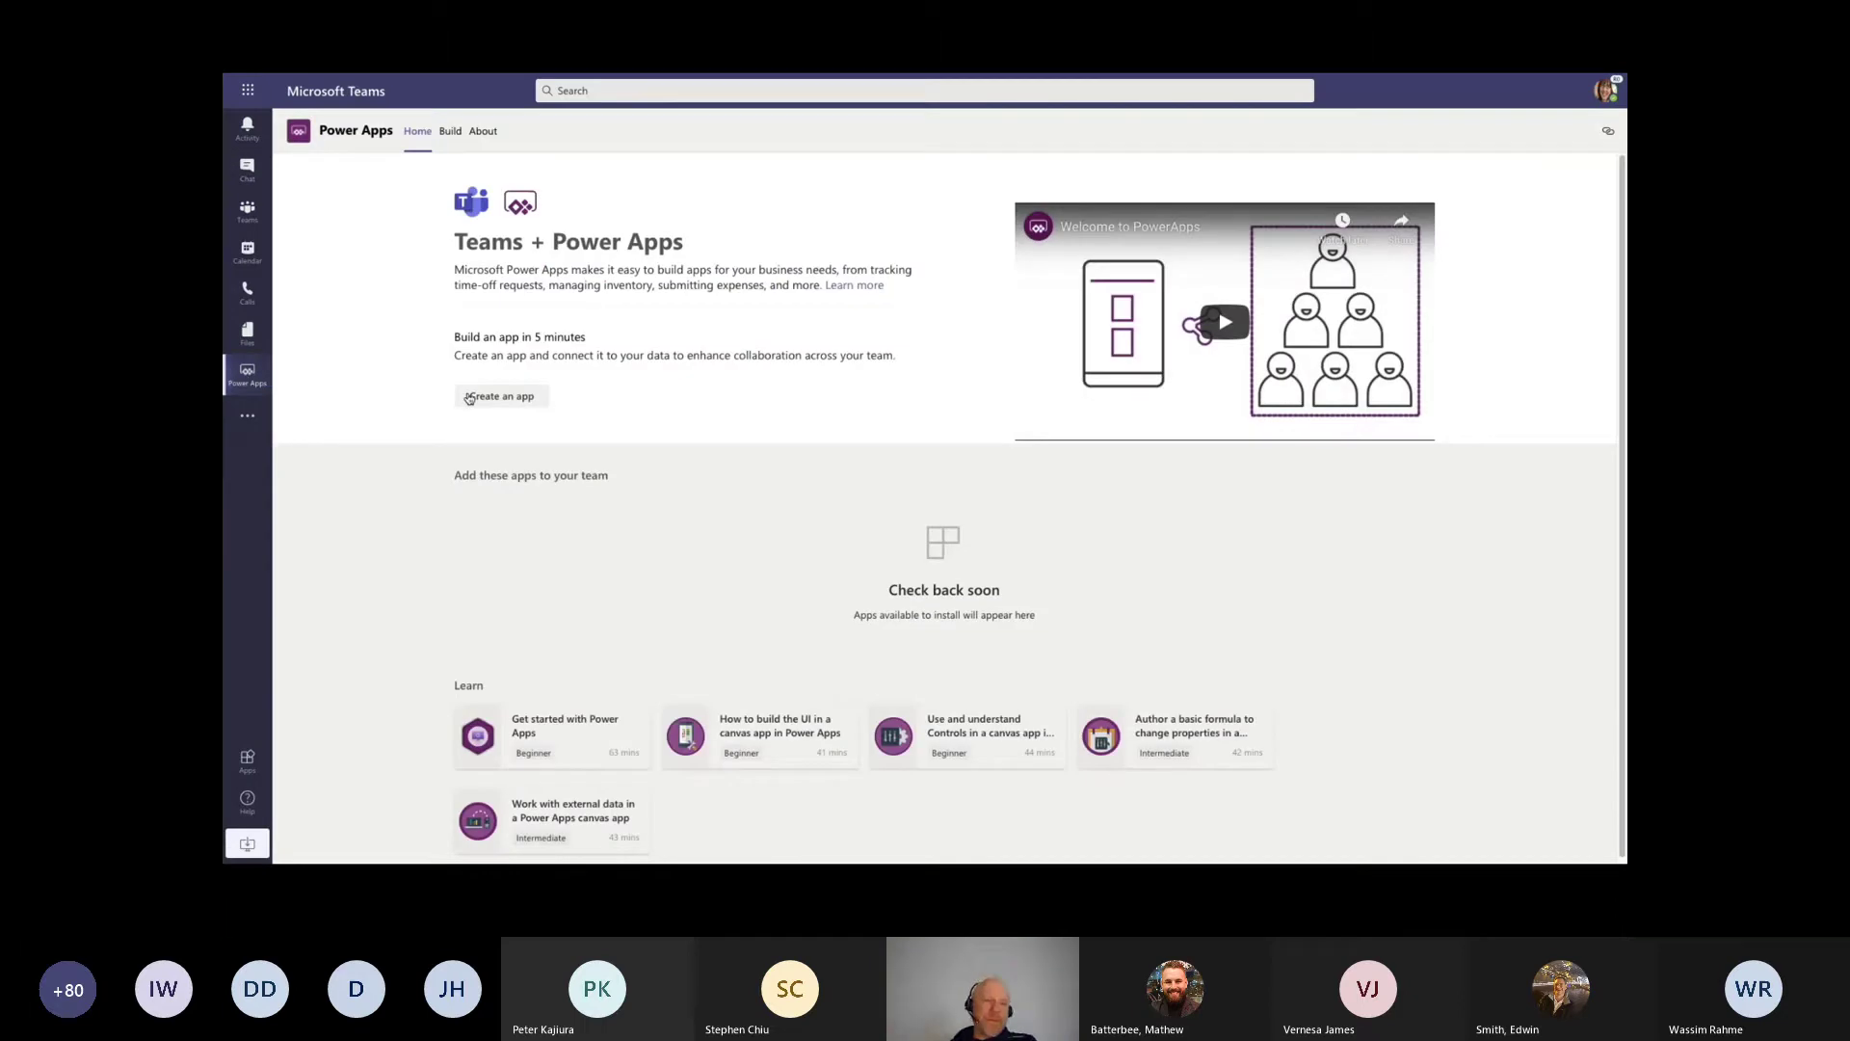
Step: Create an app for the Digital Initiative Public Relations team, then advance to the title slide
{"action": "left_click", "coordinate": [470, 398]}
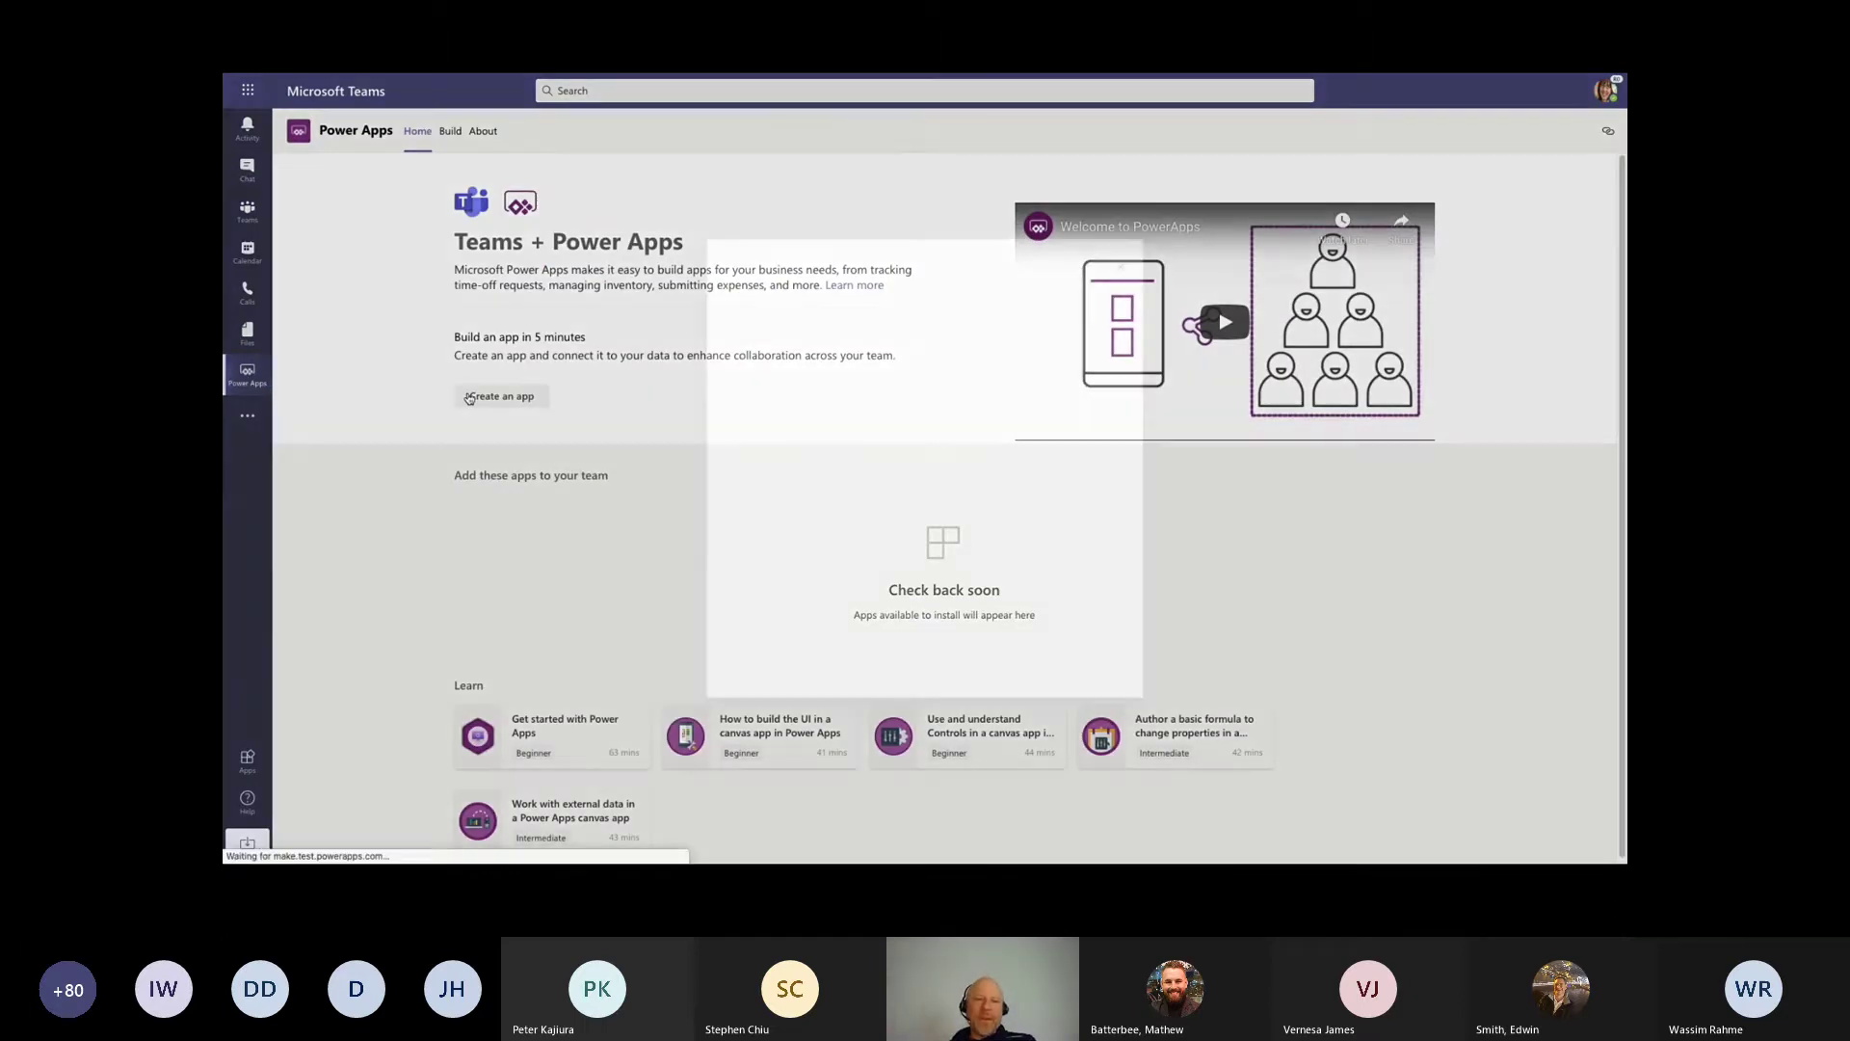
{"action": "left_click", "coordinate": [867, 365]}
{"action": "left_click", "coordinate": [800, 430]}
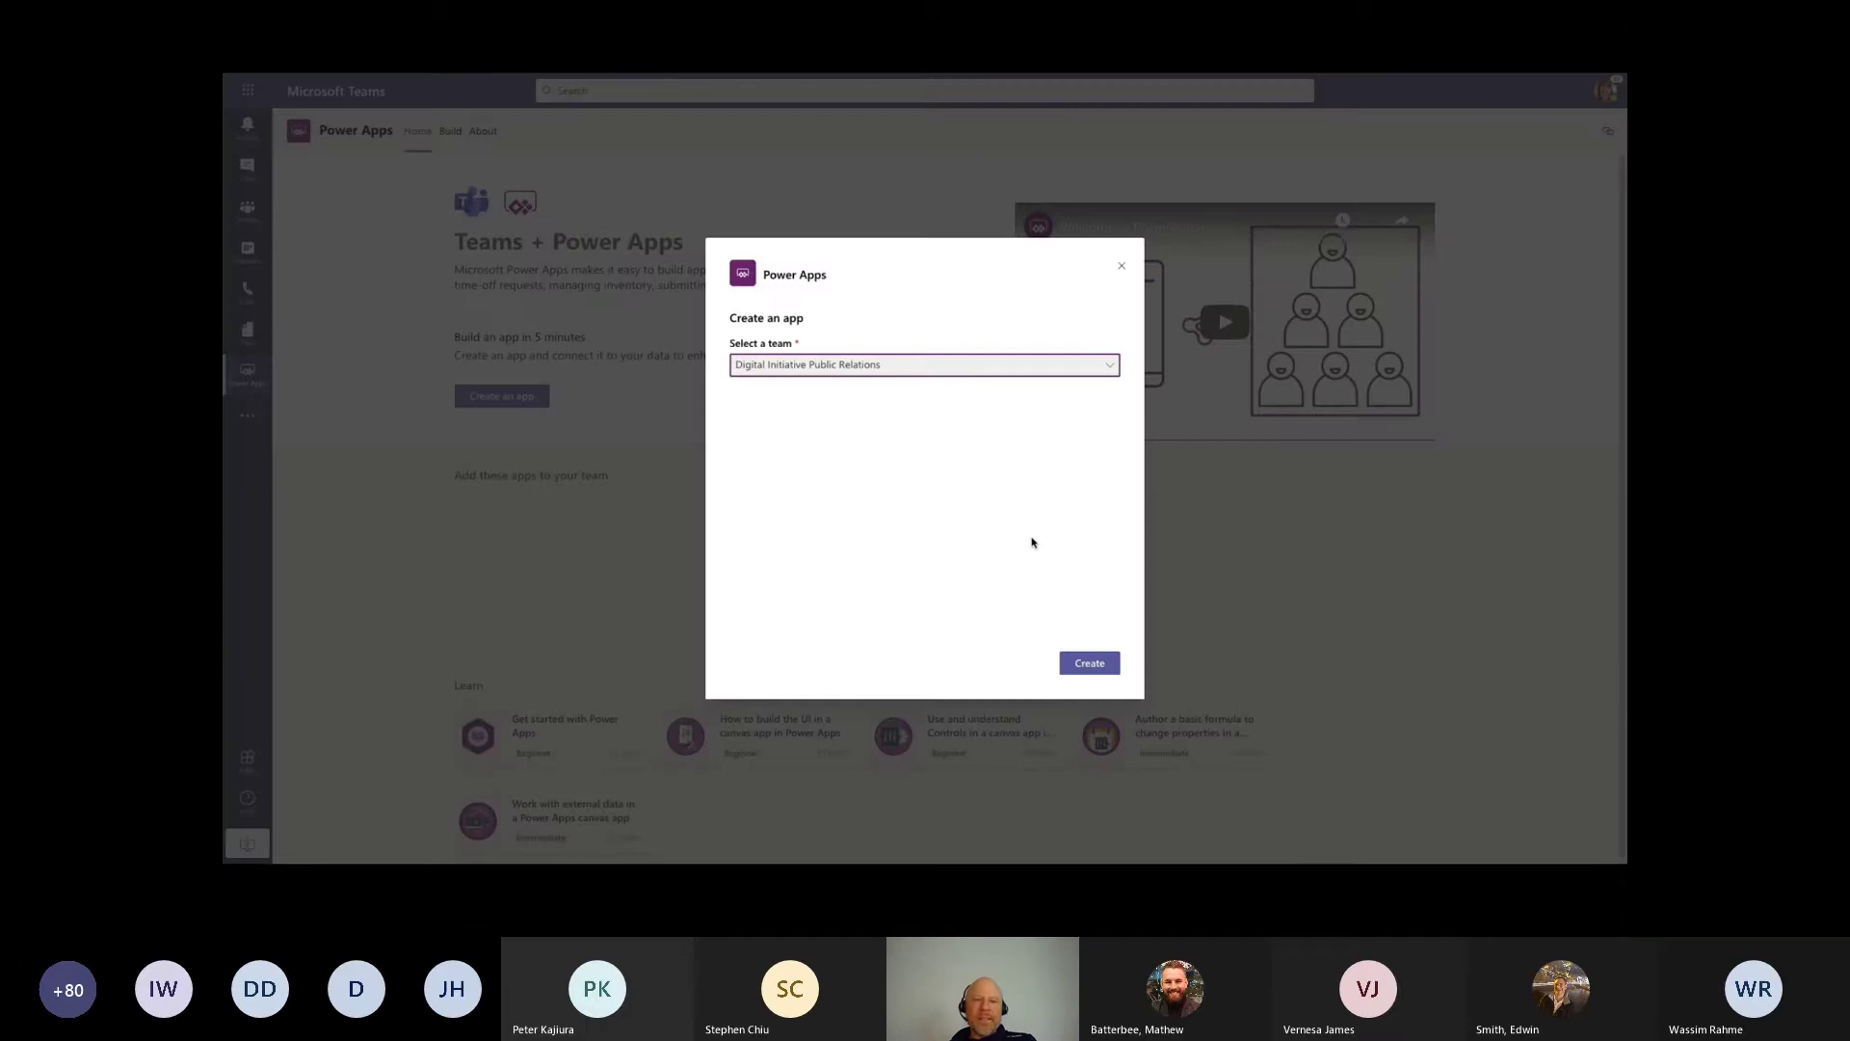
{"action": "left_click", "coordinate": [1079, 668]}
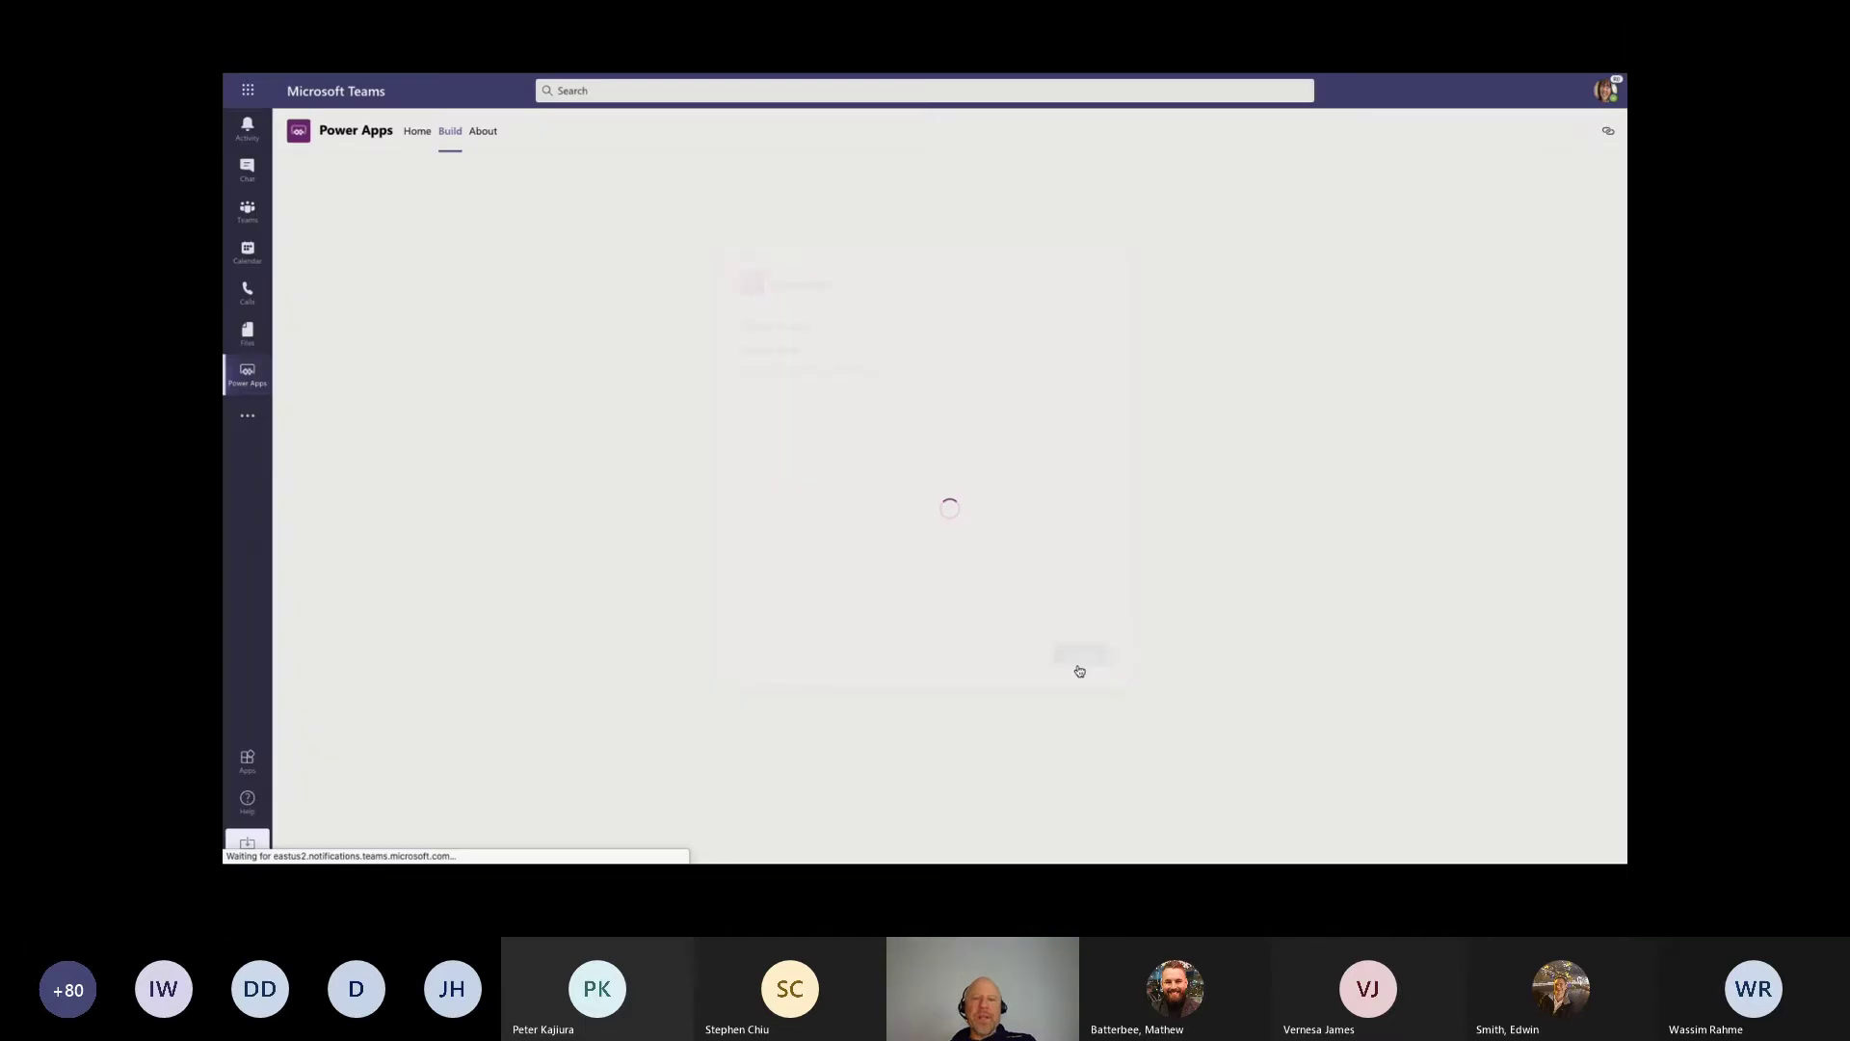
{"action": "key", "text": "Right"}
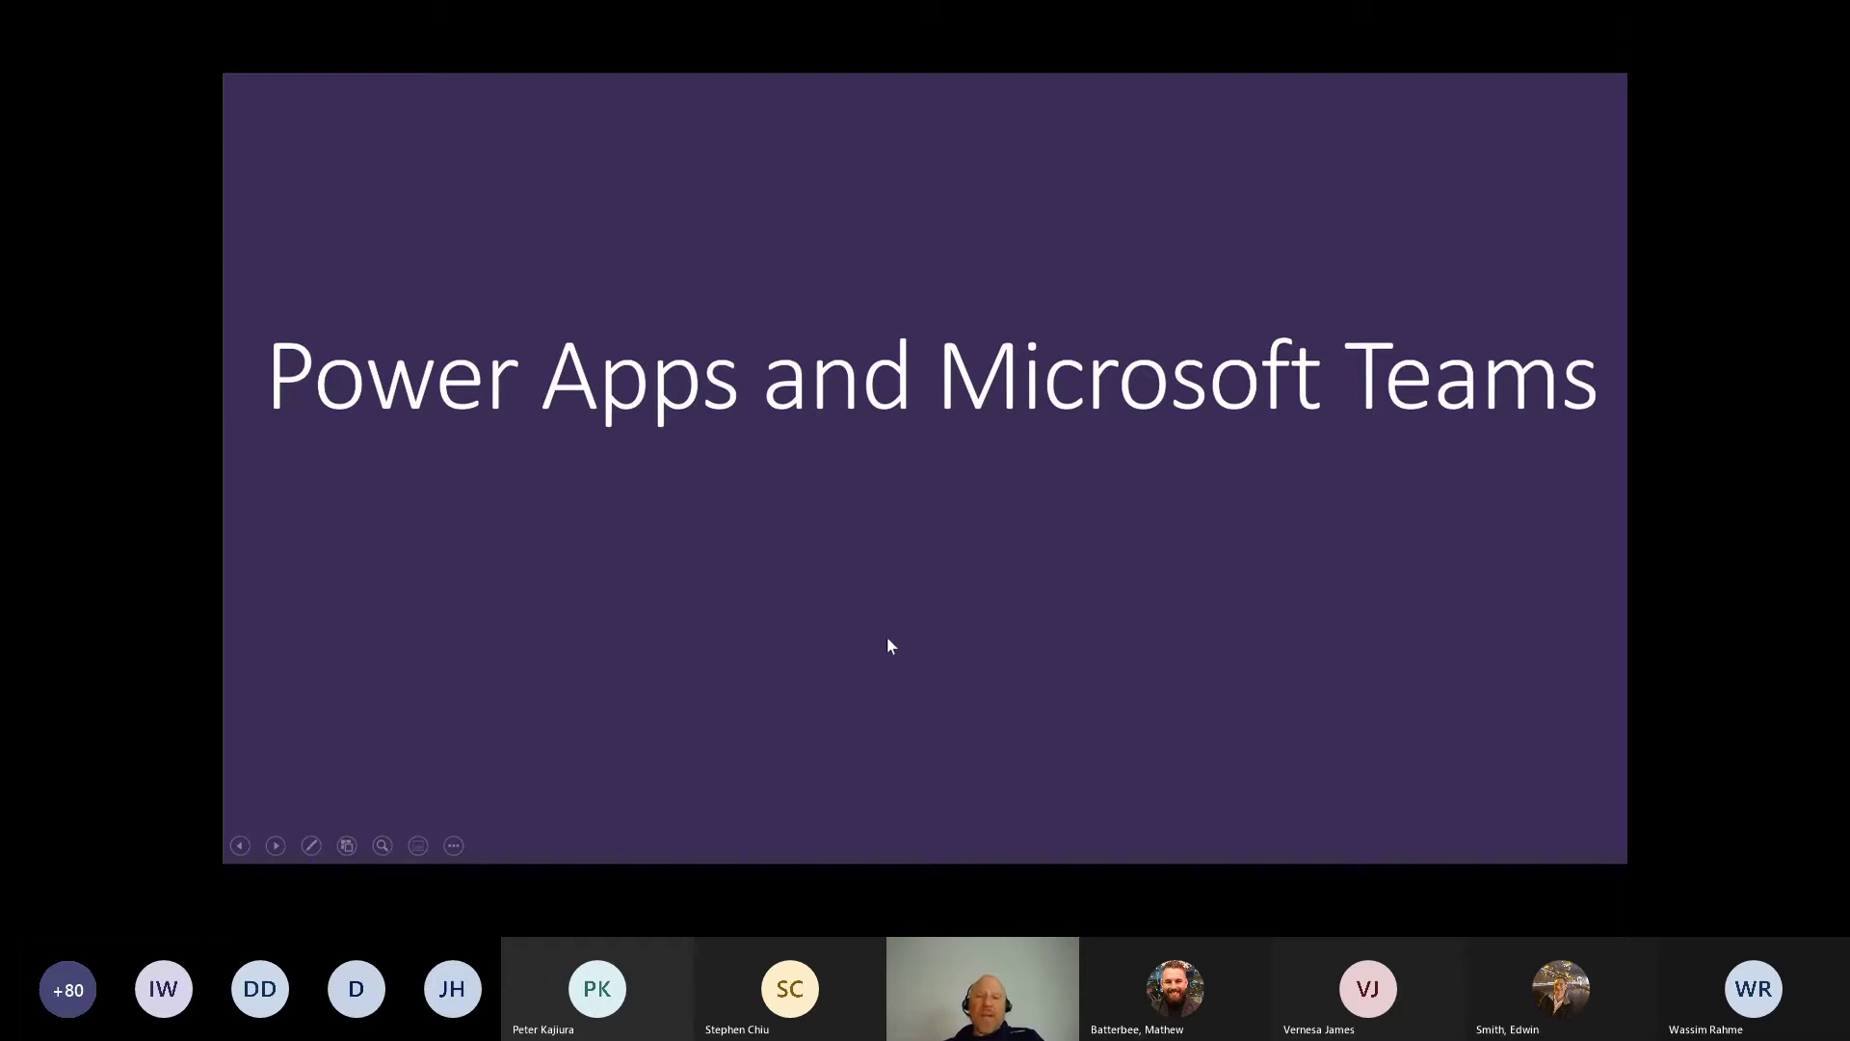
Step: On the Teams channel slide, handwrite the Teams web address, circle the profile picture, and open Apps
{"action": "key", "text": "Right"}
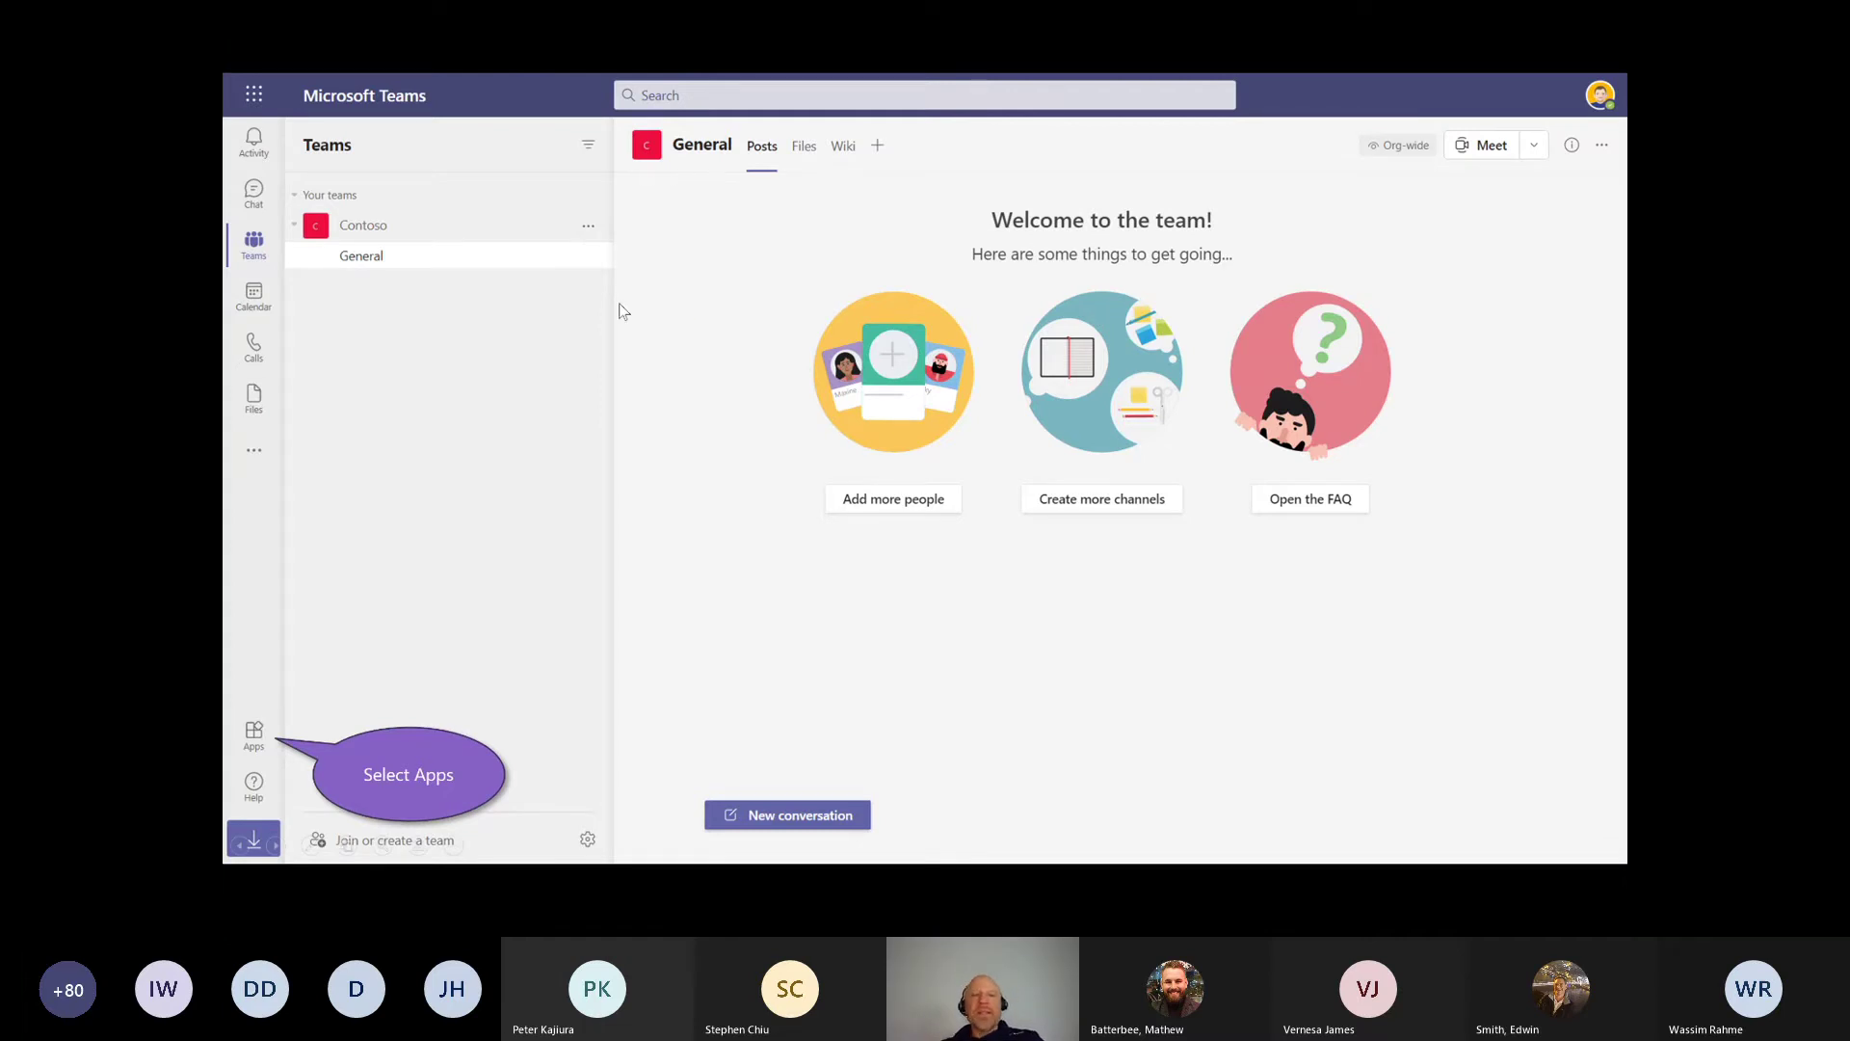
{"action": "mouse_move", "coordinate": [723, 482]}
{"action": "left_mouse_down"}
{"action": "mouse_move", "coordinate": [685, 505]}
{"action": "mouse_move", "coordinate": [739, 496]}
{"action": "left_mouse_up"}
{"action": "left_click_drag", "start_coordinate": [707, 516], "coordinate": [753, 521]}
{"action": "mouse_move", "coordinate": [730, 533]}
{"action": "left_mouse_down"}
{"action": "mouse_move", "coordinate": [799, 575]}
{"action": "mouse_move", "coordinate": [850, 661]}
{"action": "left_mouse_up"}
{"action": "left_click_drag", "start_coordinate": [896, 686], "coordinate": [932, 767]}
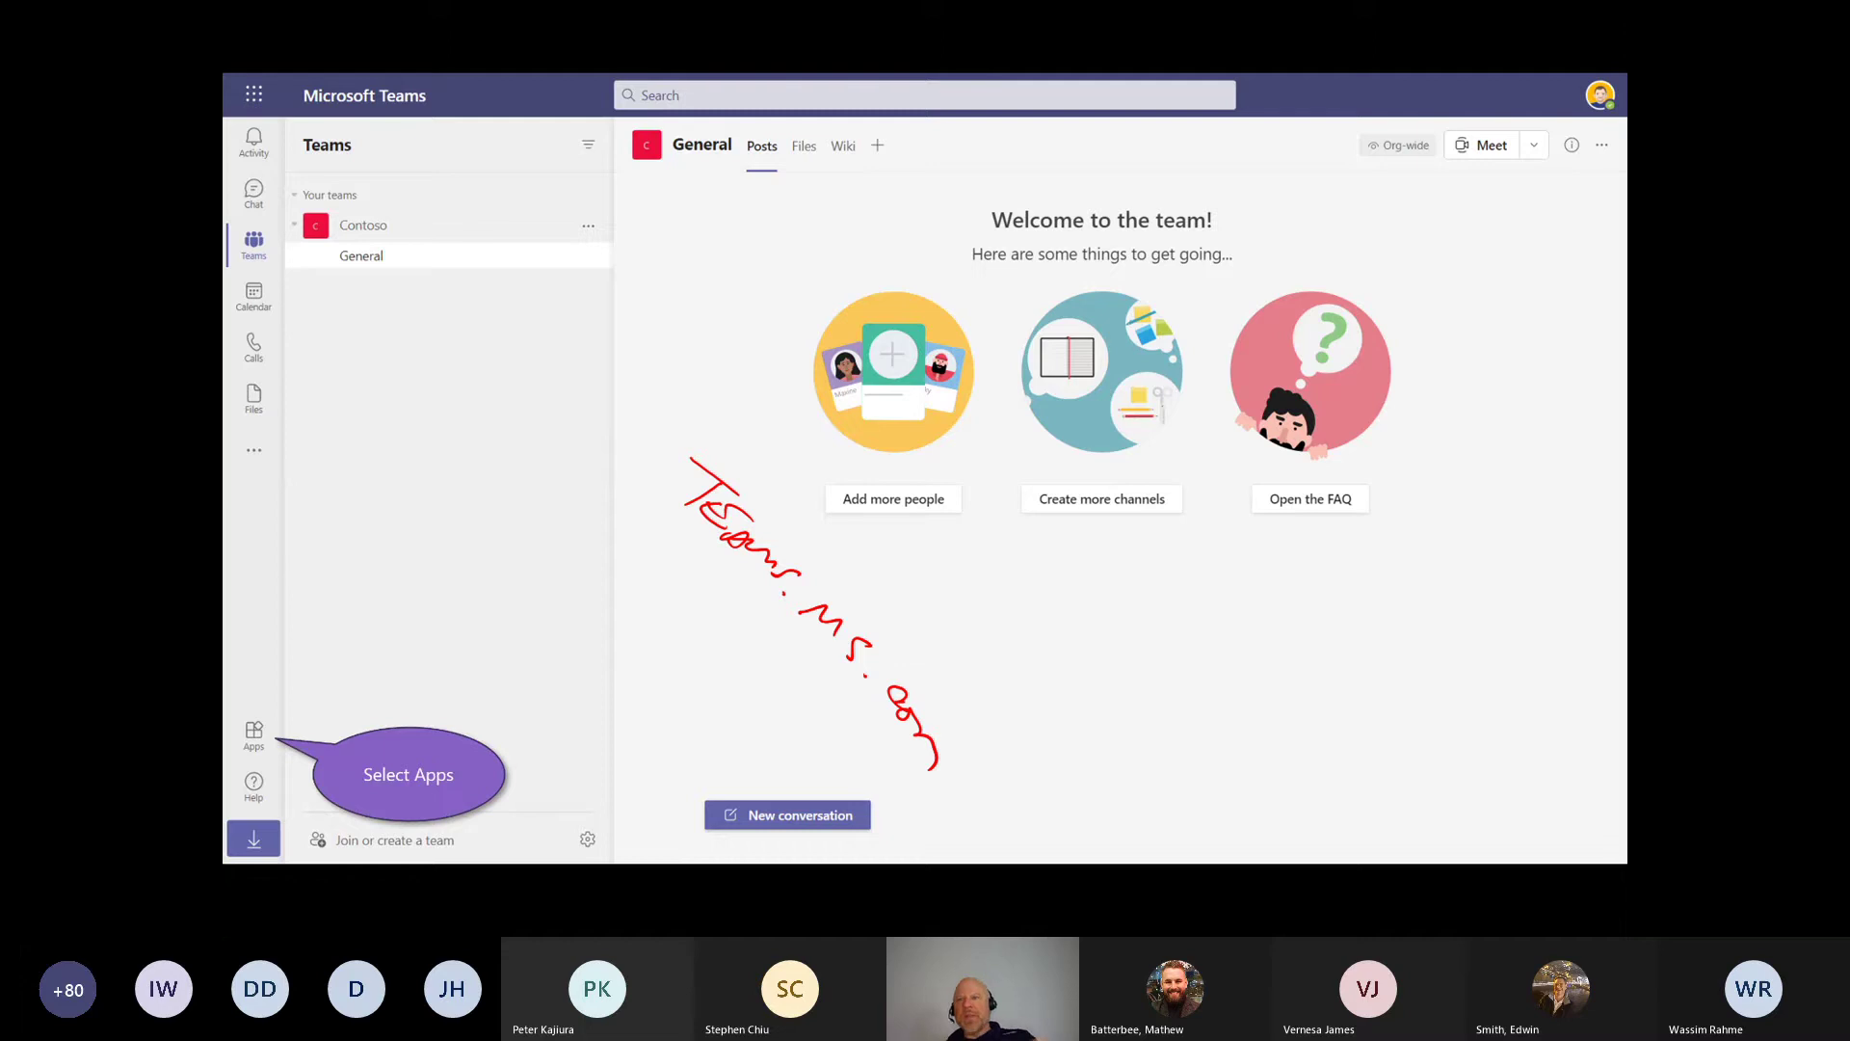
{"action": "left_click_drag", "start_coordinate": [1553, 73], "coordinate": [1626, 117]}
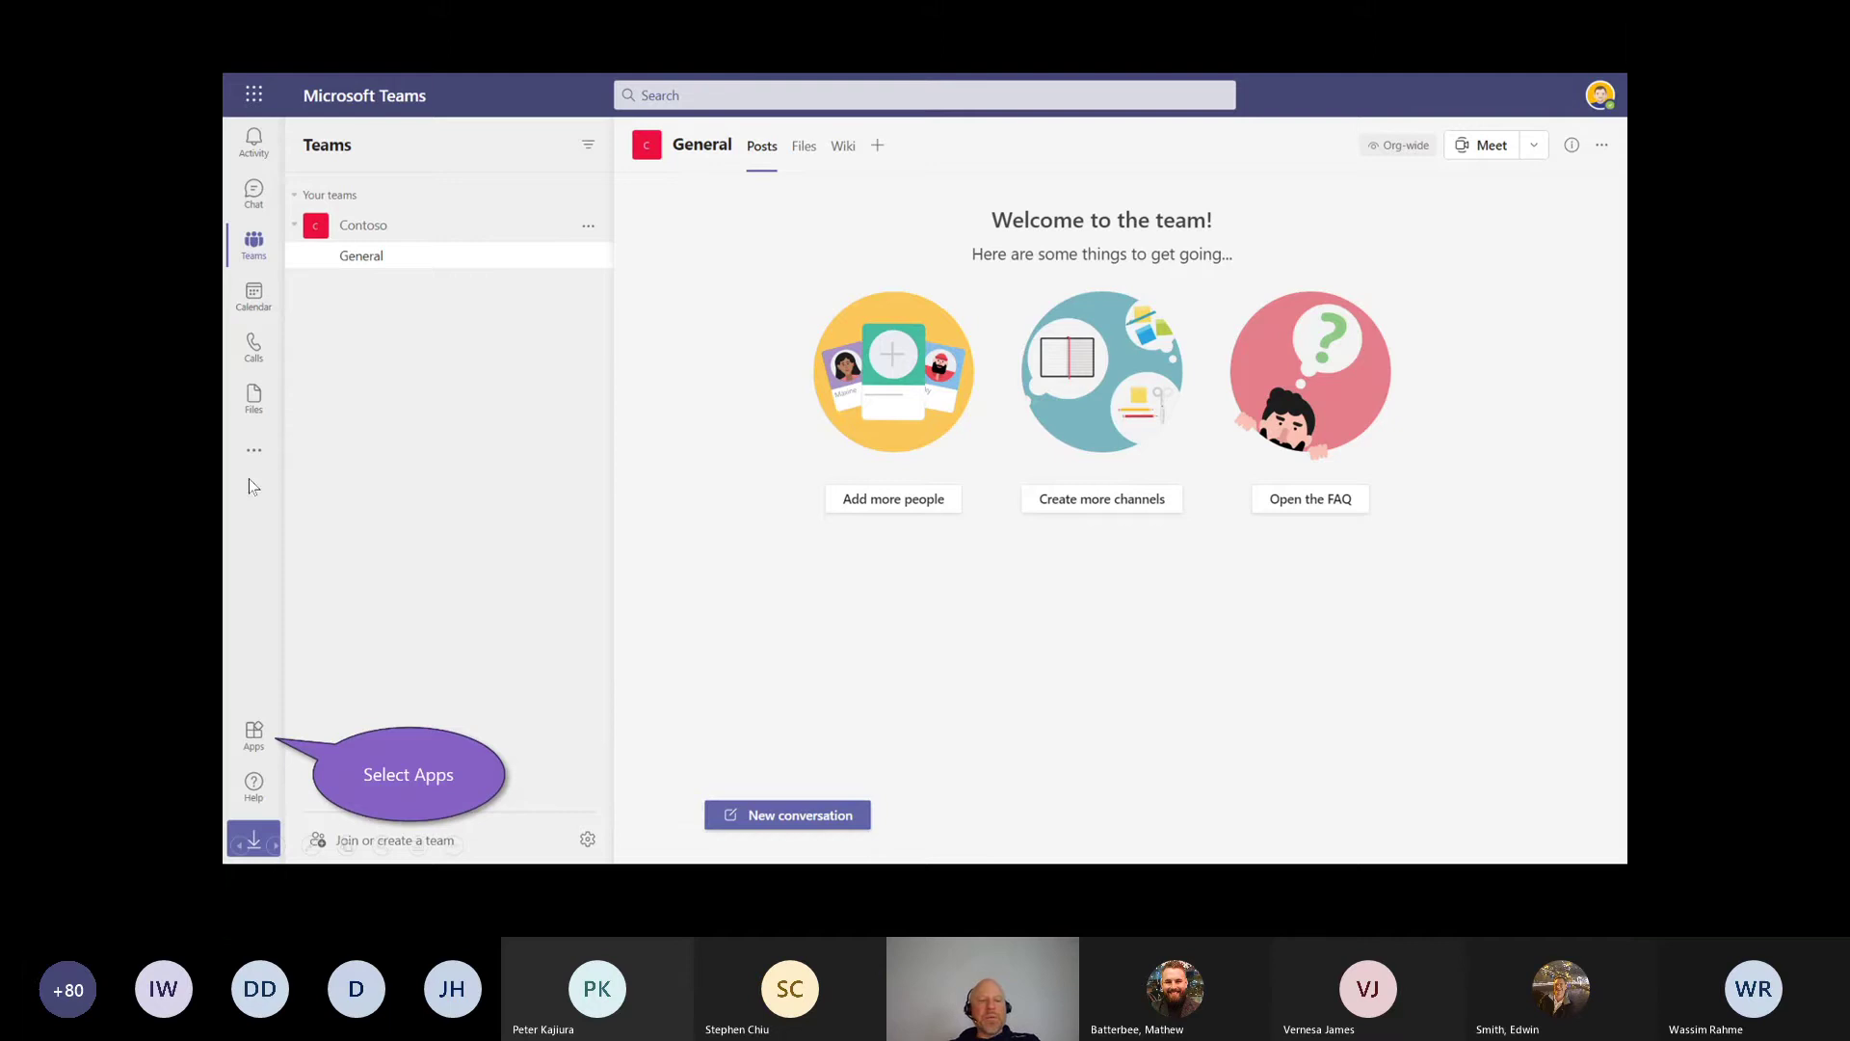
{"action": "left_click", "coordinate": [255, 734]}
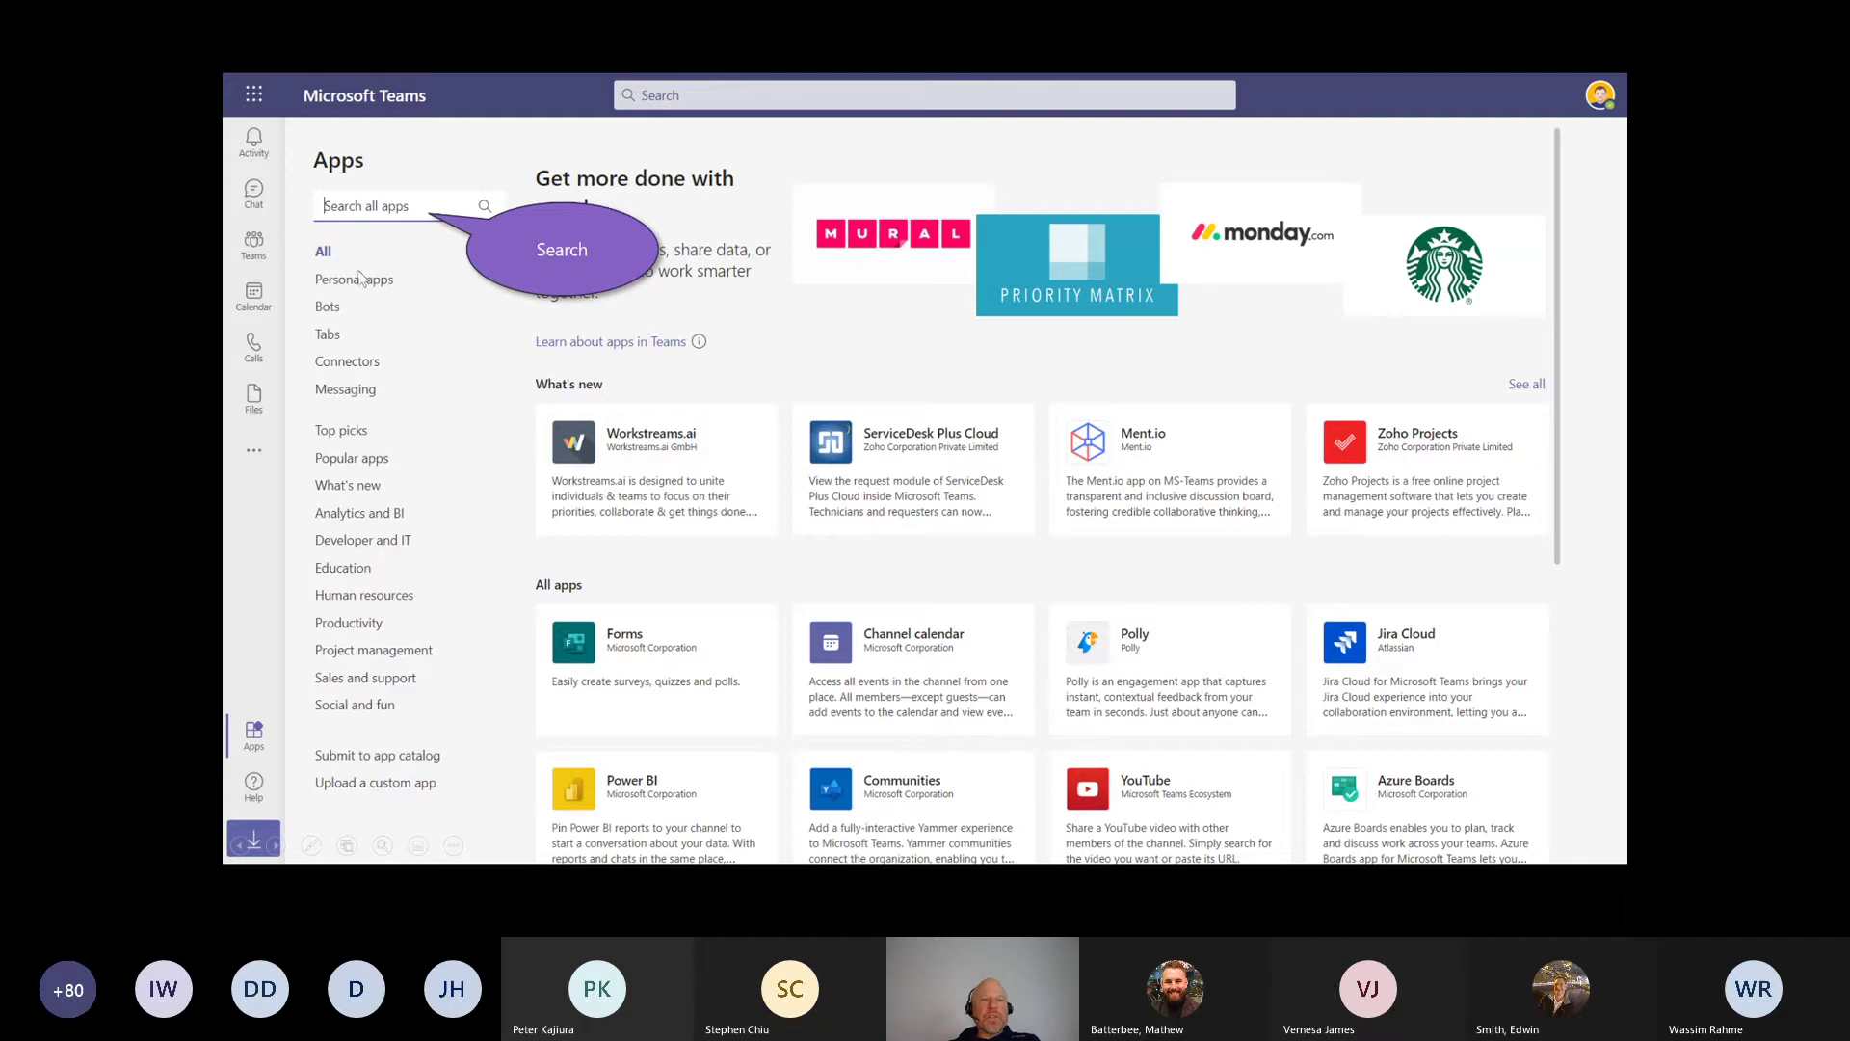
Step: Find Power Apps in the Teams app store and add it
{"action": "left_click", "coordinate": [369, 211]}
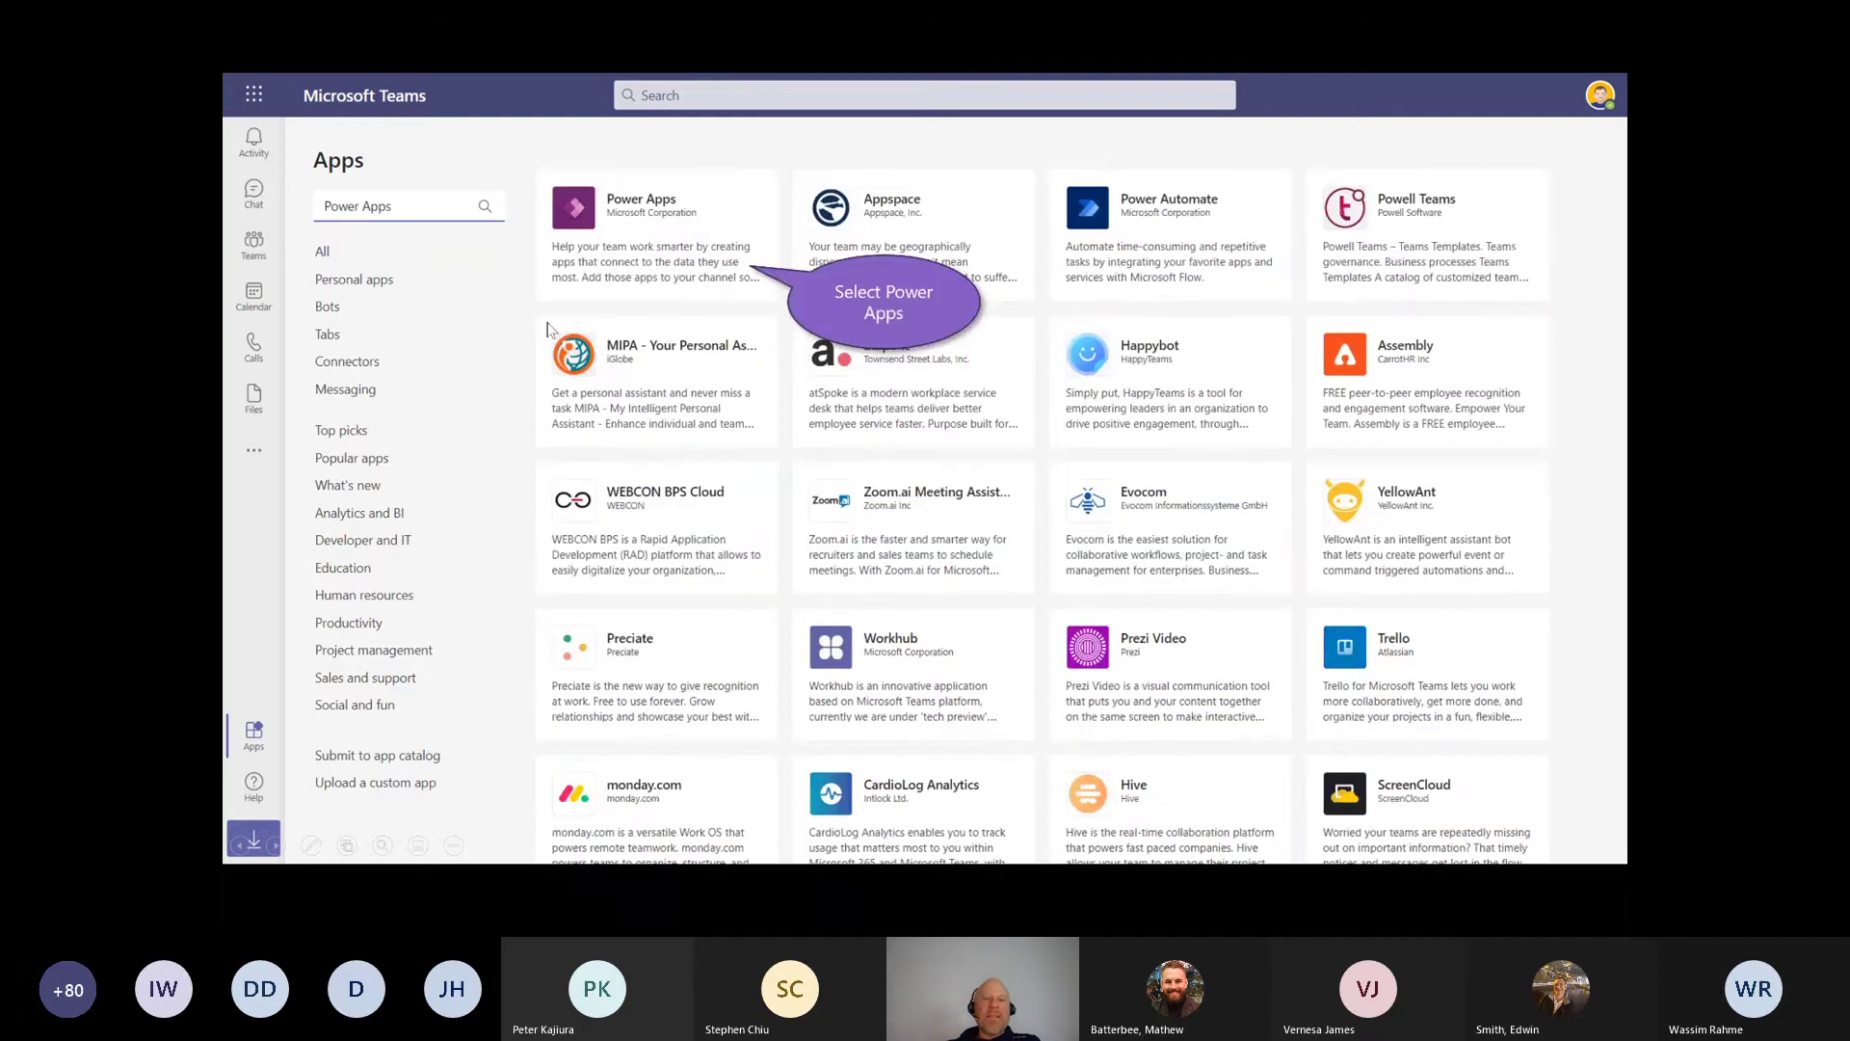
{"action": "left_click", "coordinate": [652, 241]}
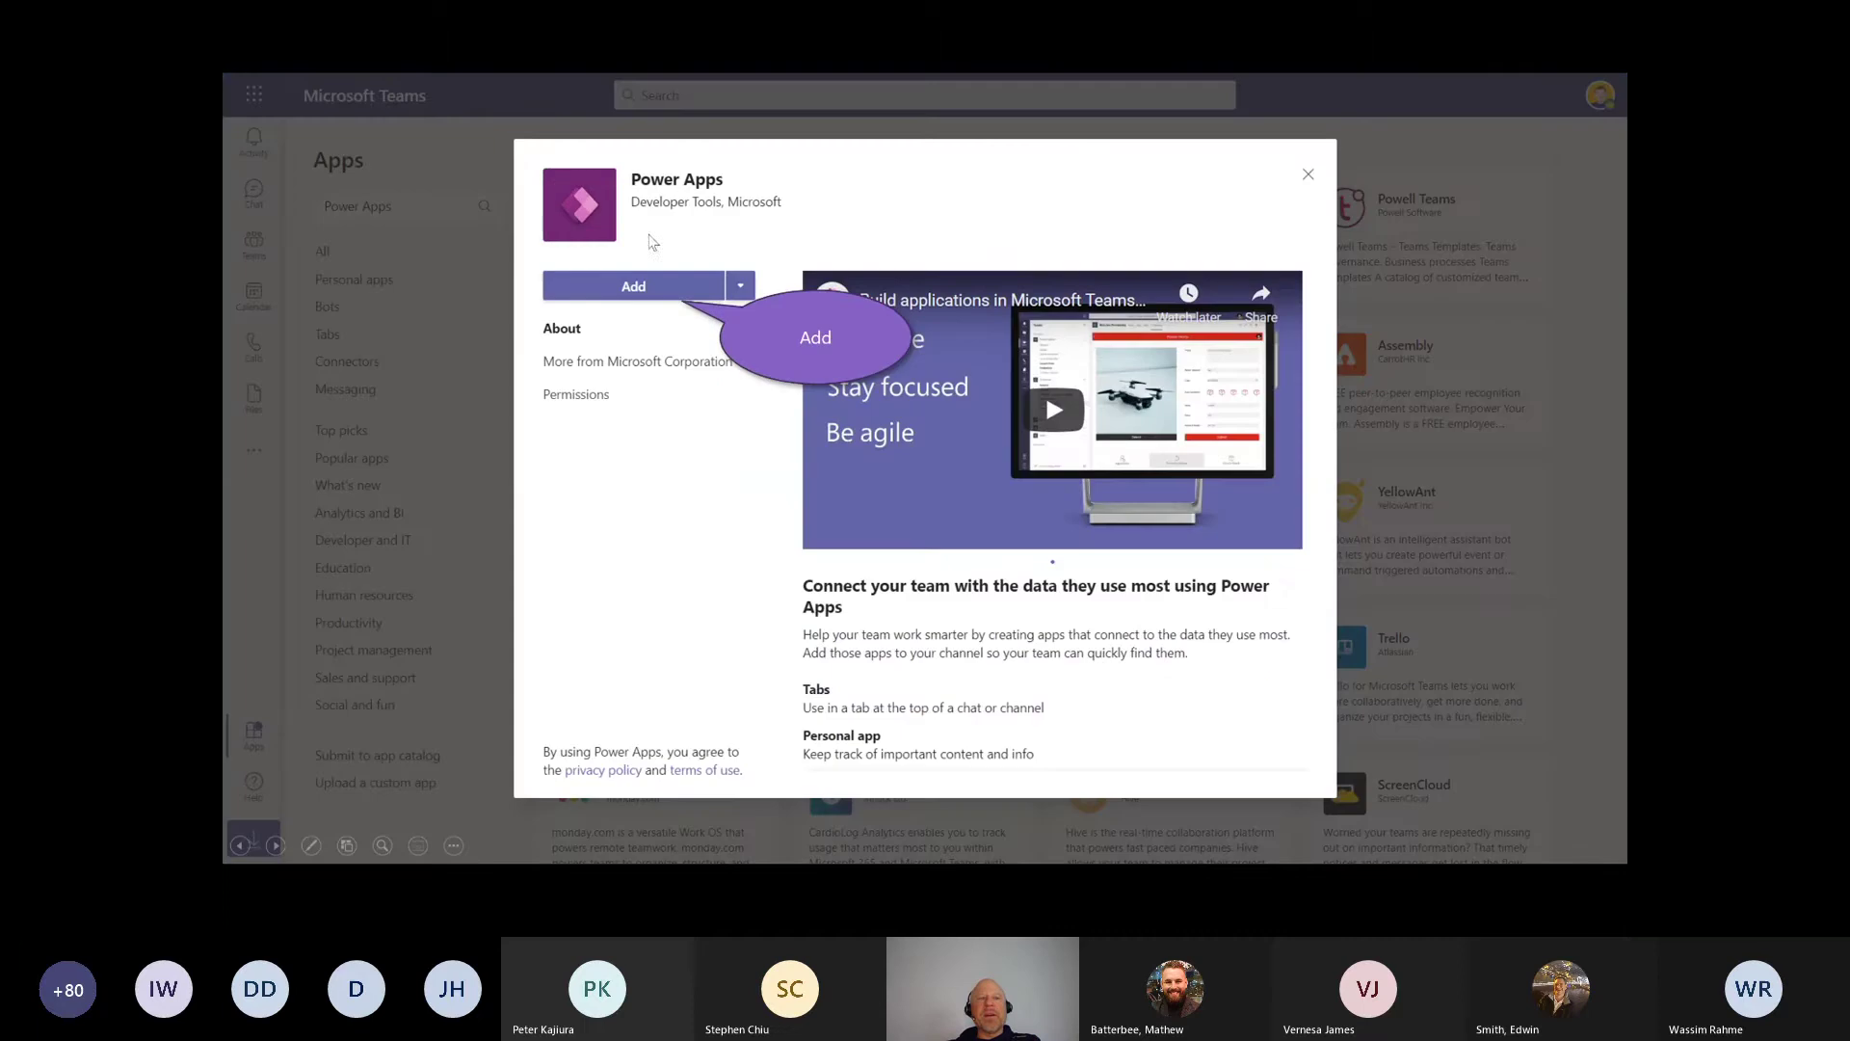
{"action": "left_click", "coordinate": [609, 295]}
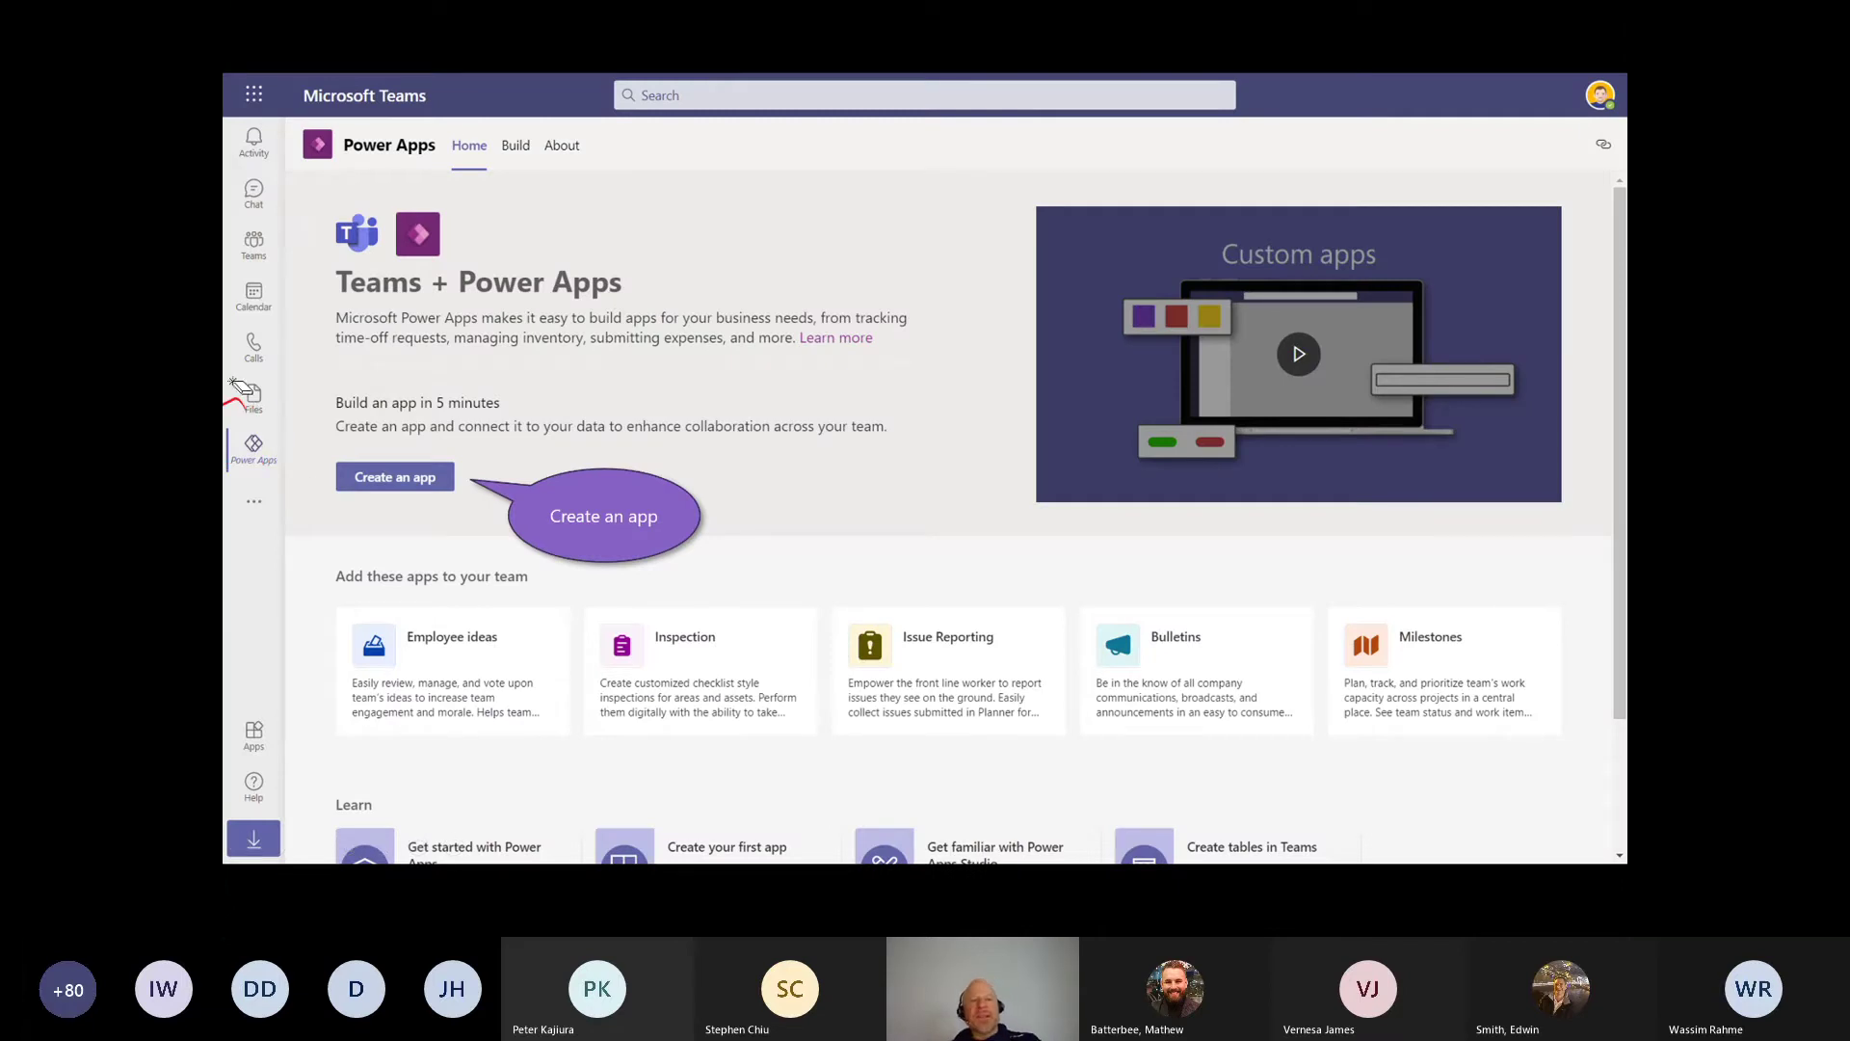
Step: Create a new Power Apps app in the Contoso team
{"action": "left_click", "coordinate": [376, 478]}
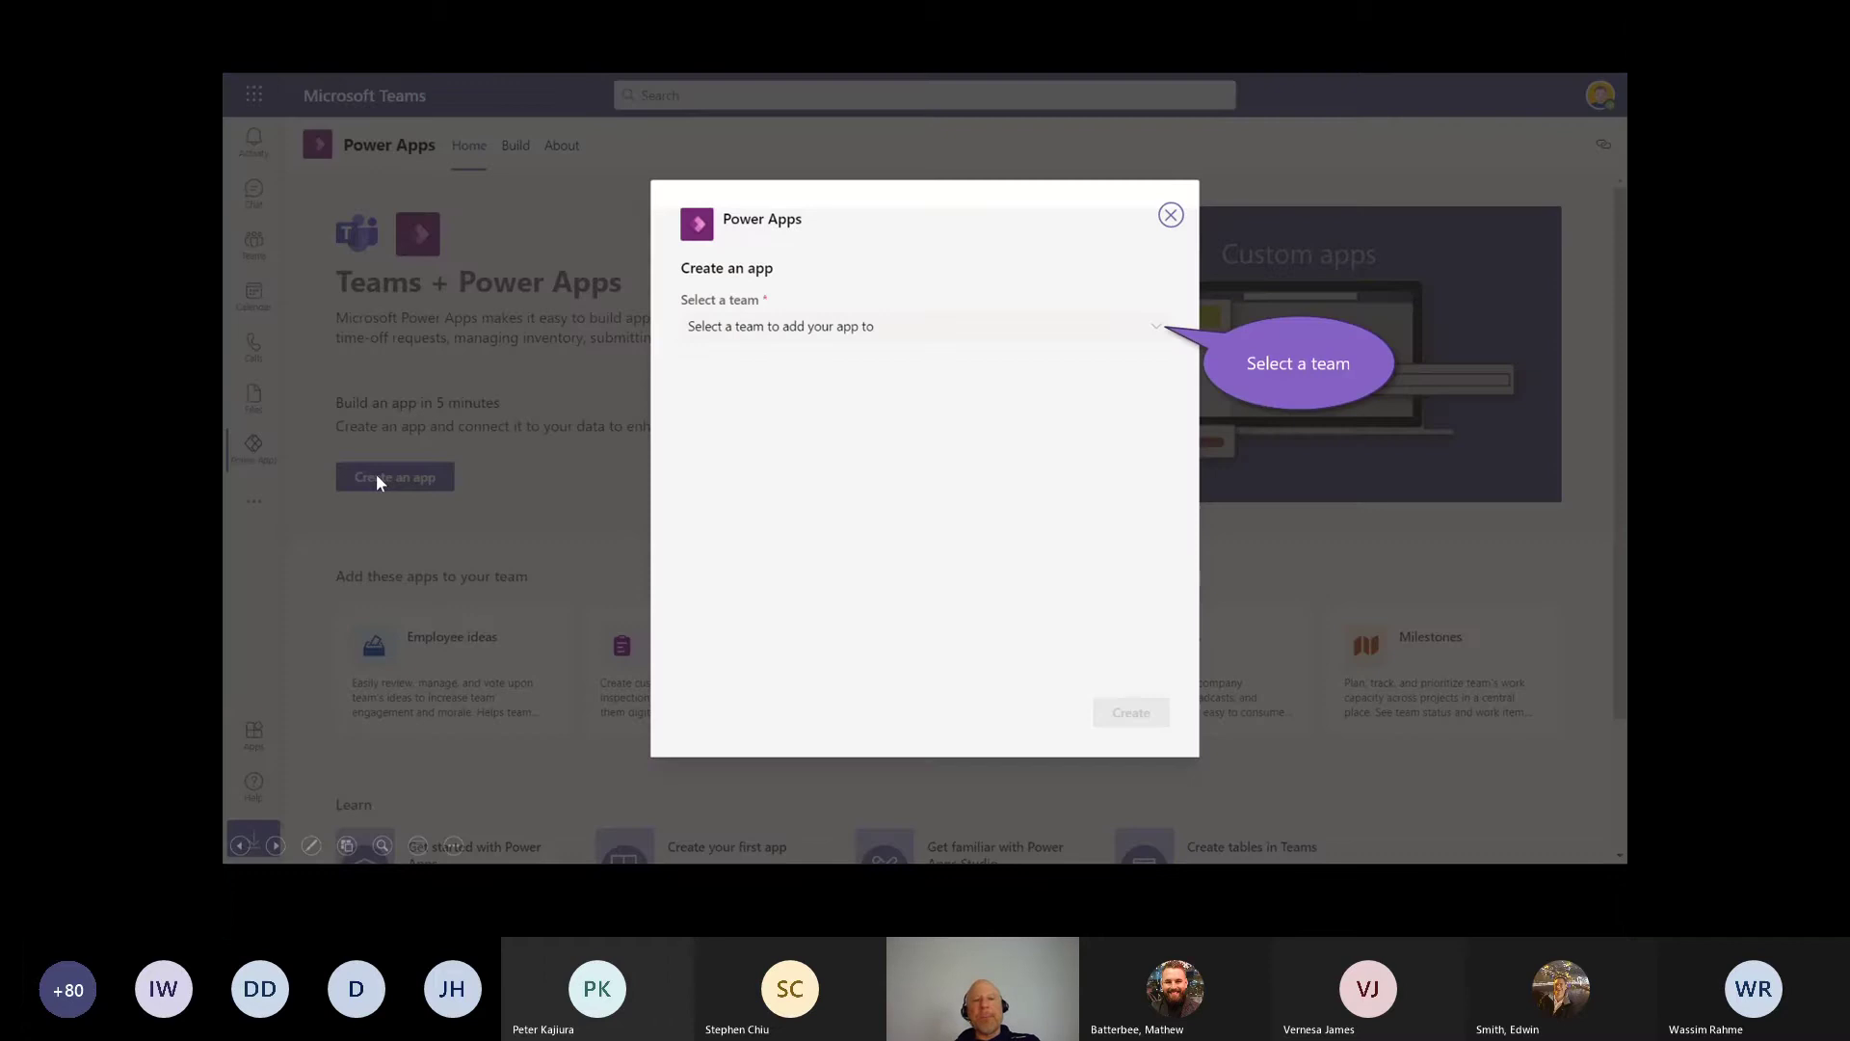
{"action": "left_click", "coordinate": [1036, 328]}
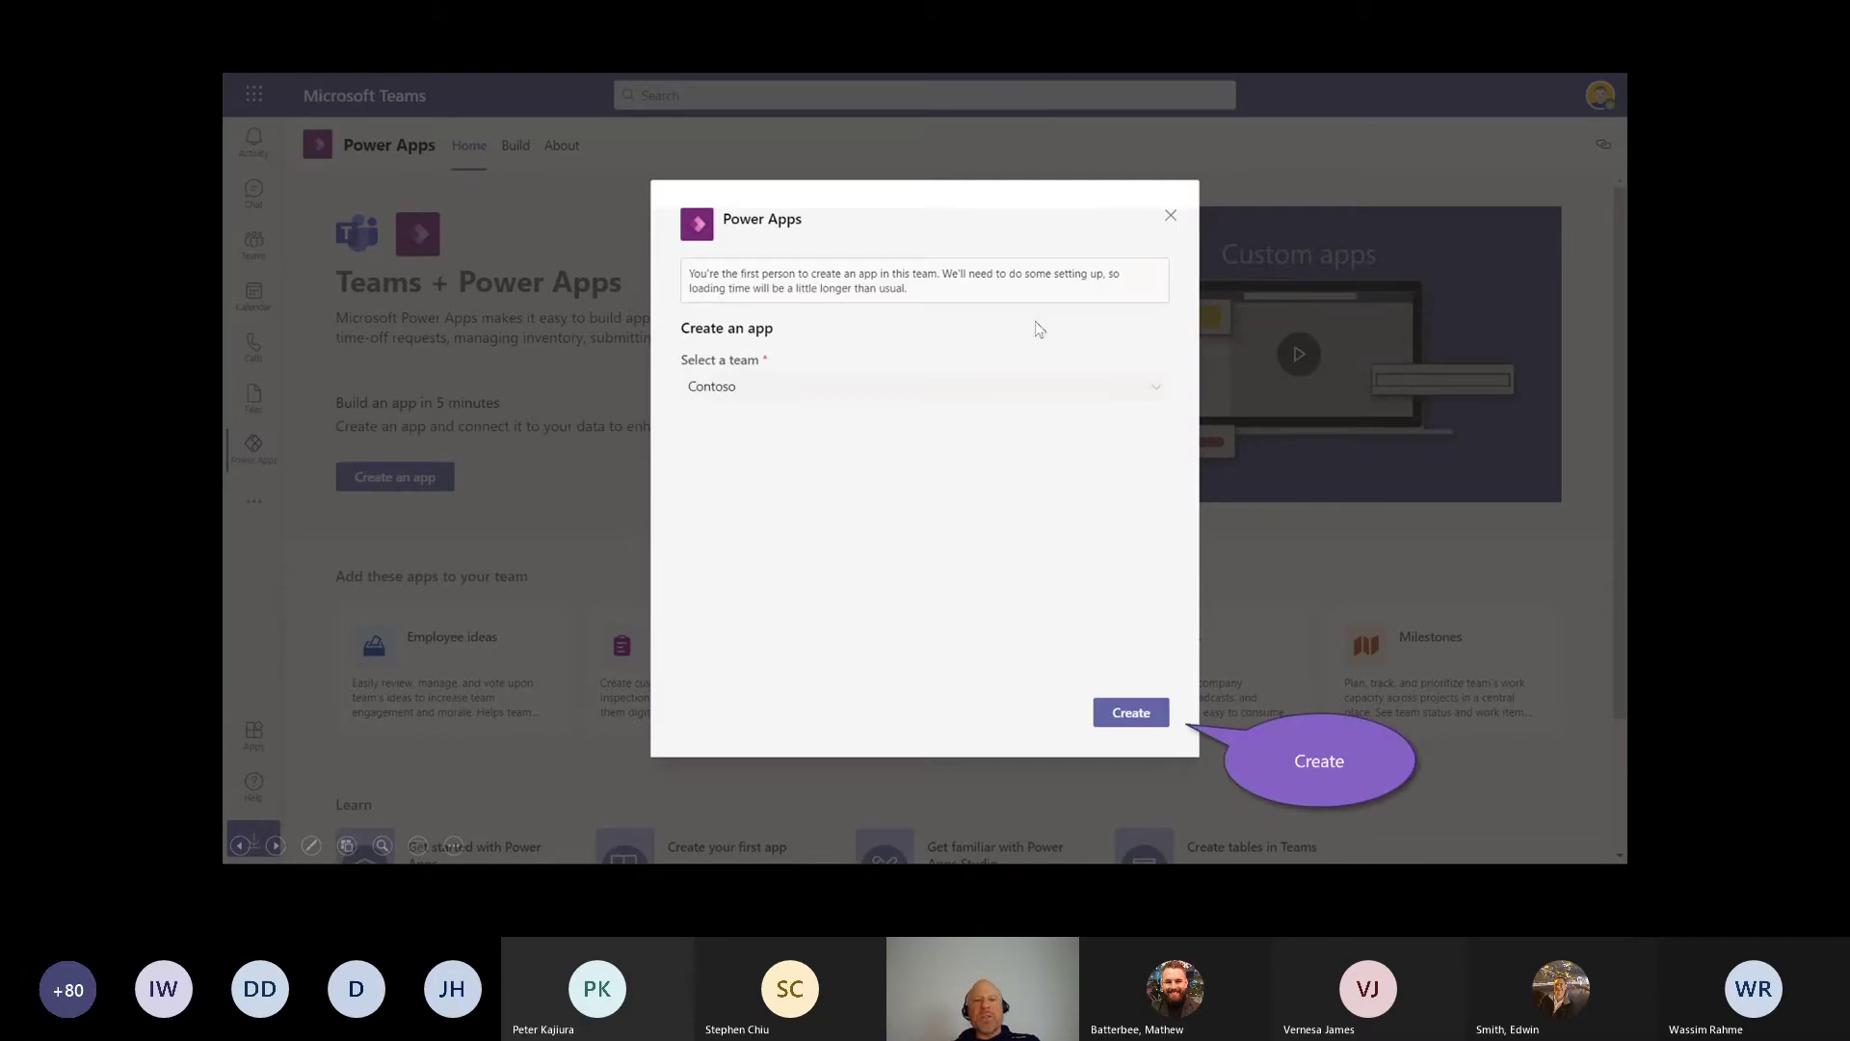
{"action": "left_click", "coordinate": [717, 390]}
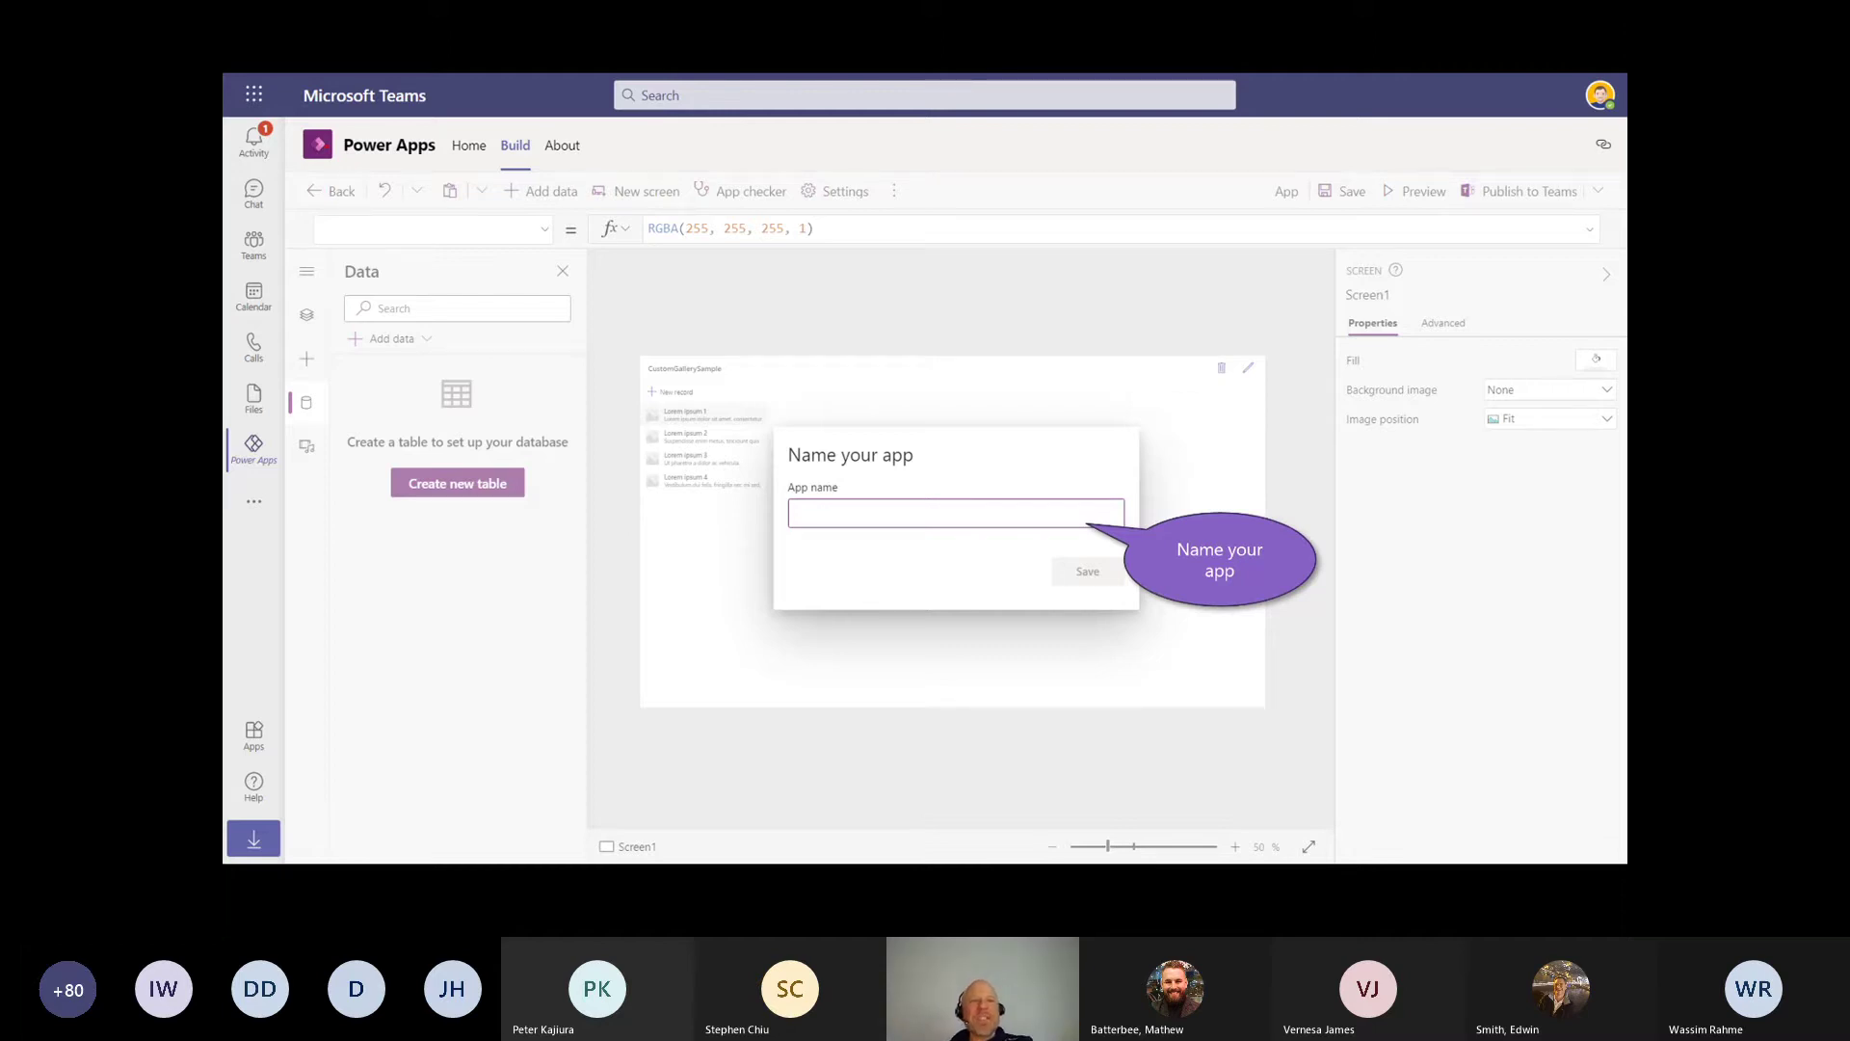
Step: Save the app as 'Customer App for Partner Events' and select the form on its screen
{"action": "left_click_drag", "start_coordinate": [389, 130], "coordinate": [306, 112]}
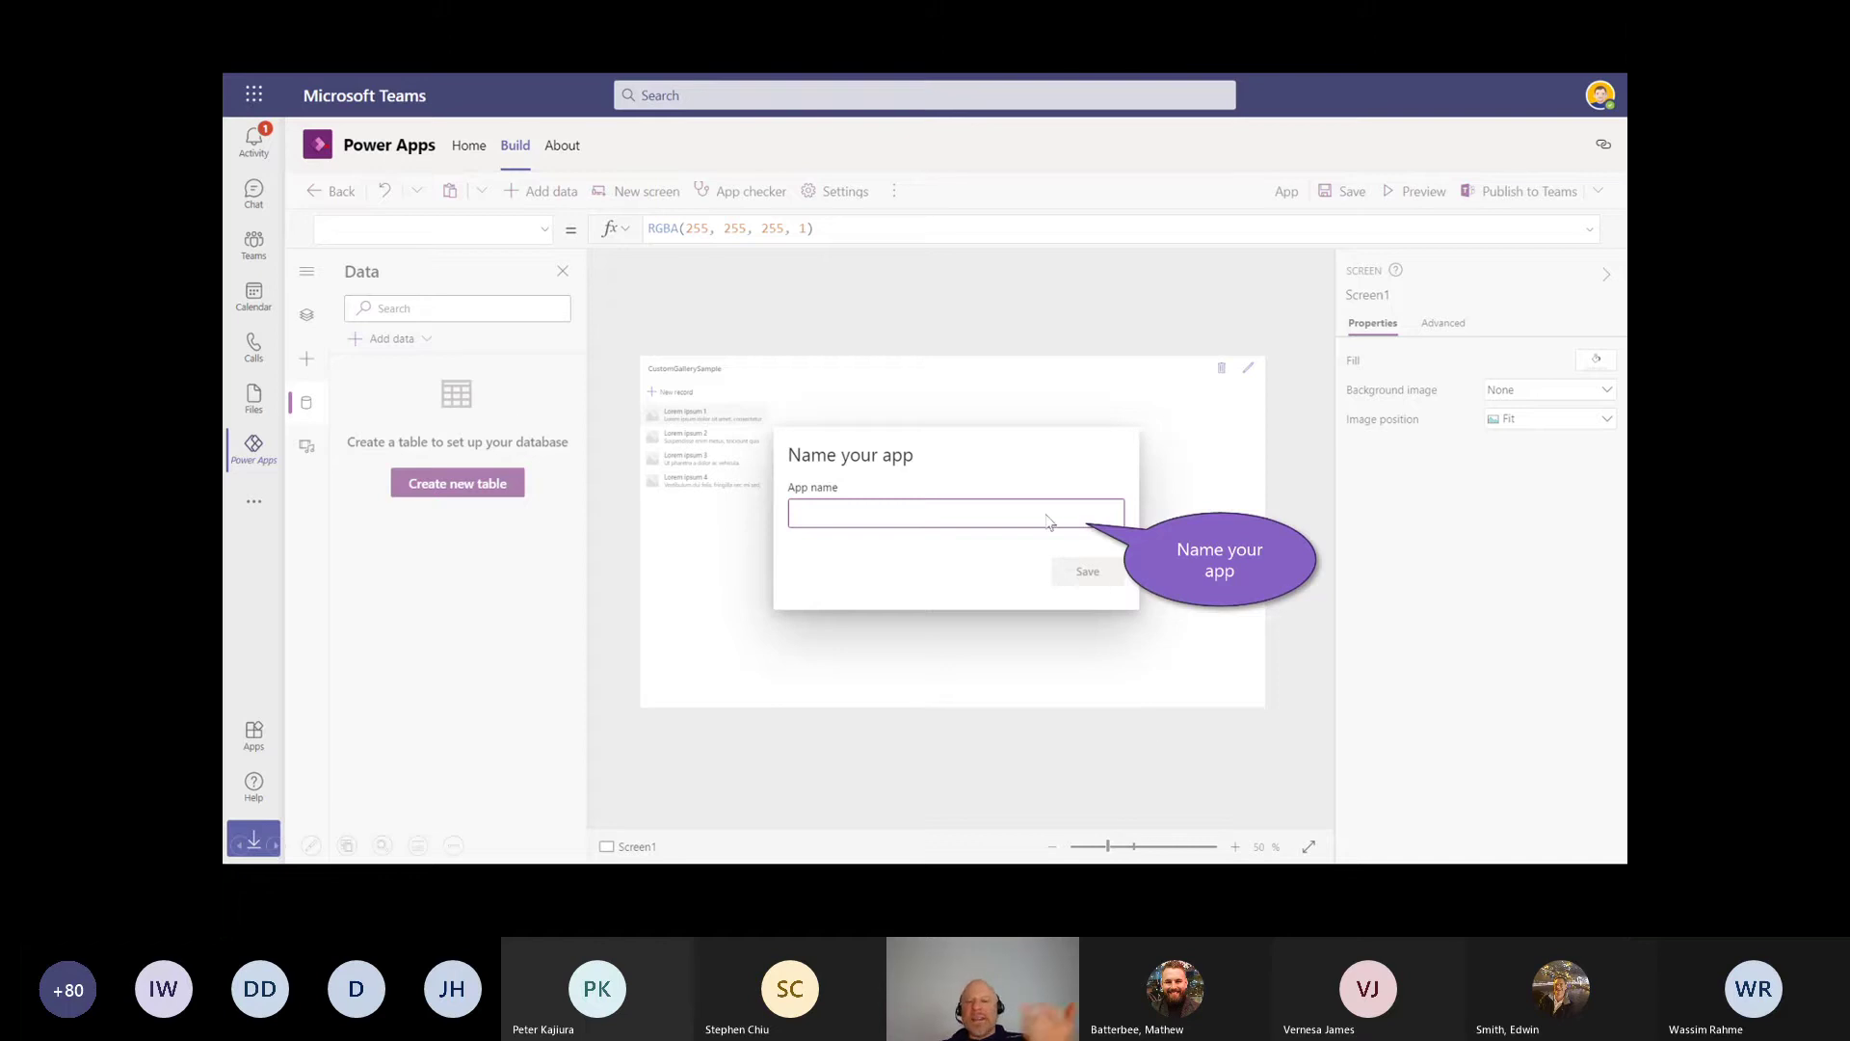
{"action": "type", "text": "Customer App for Partner Events"}
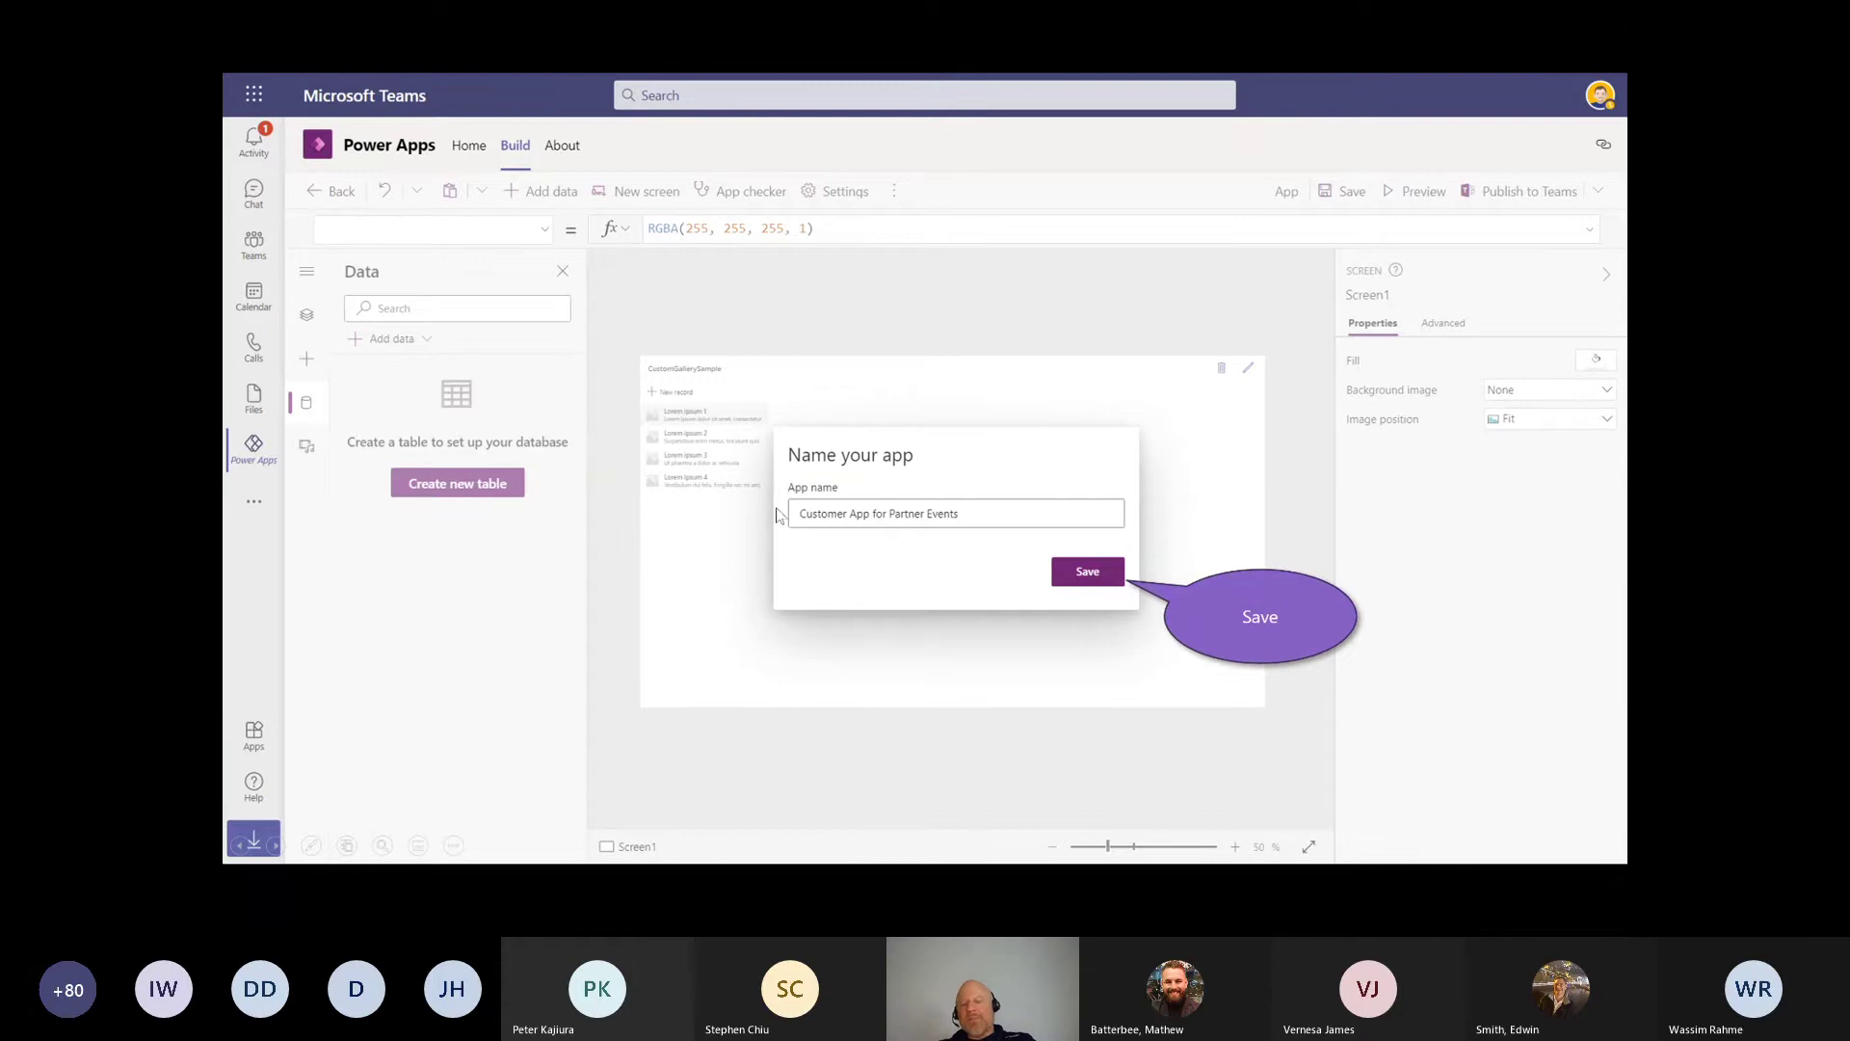
{"action": "left_click", "coordinate": [1069, 584]}
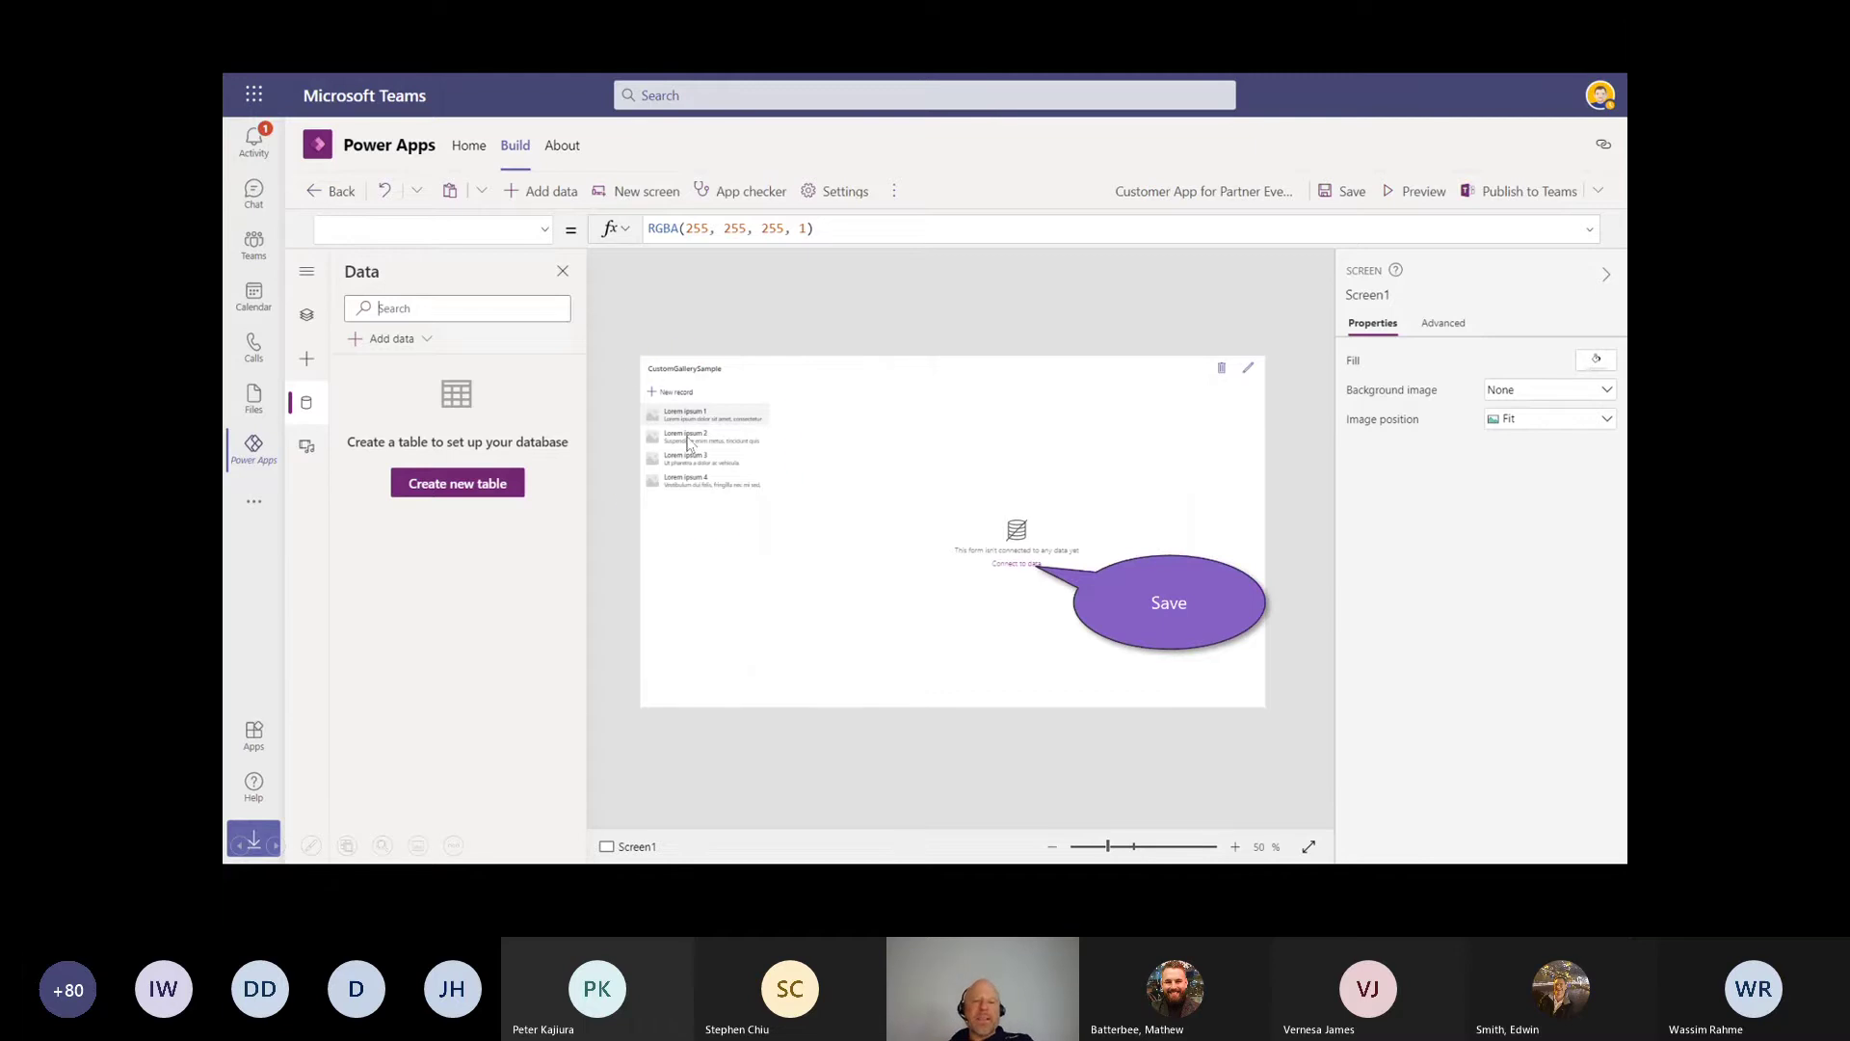
{"action": "left_click", "coordinate": [1010, 572]}
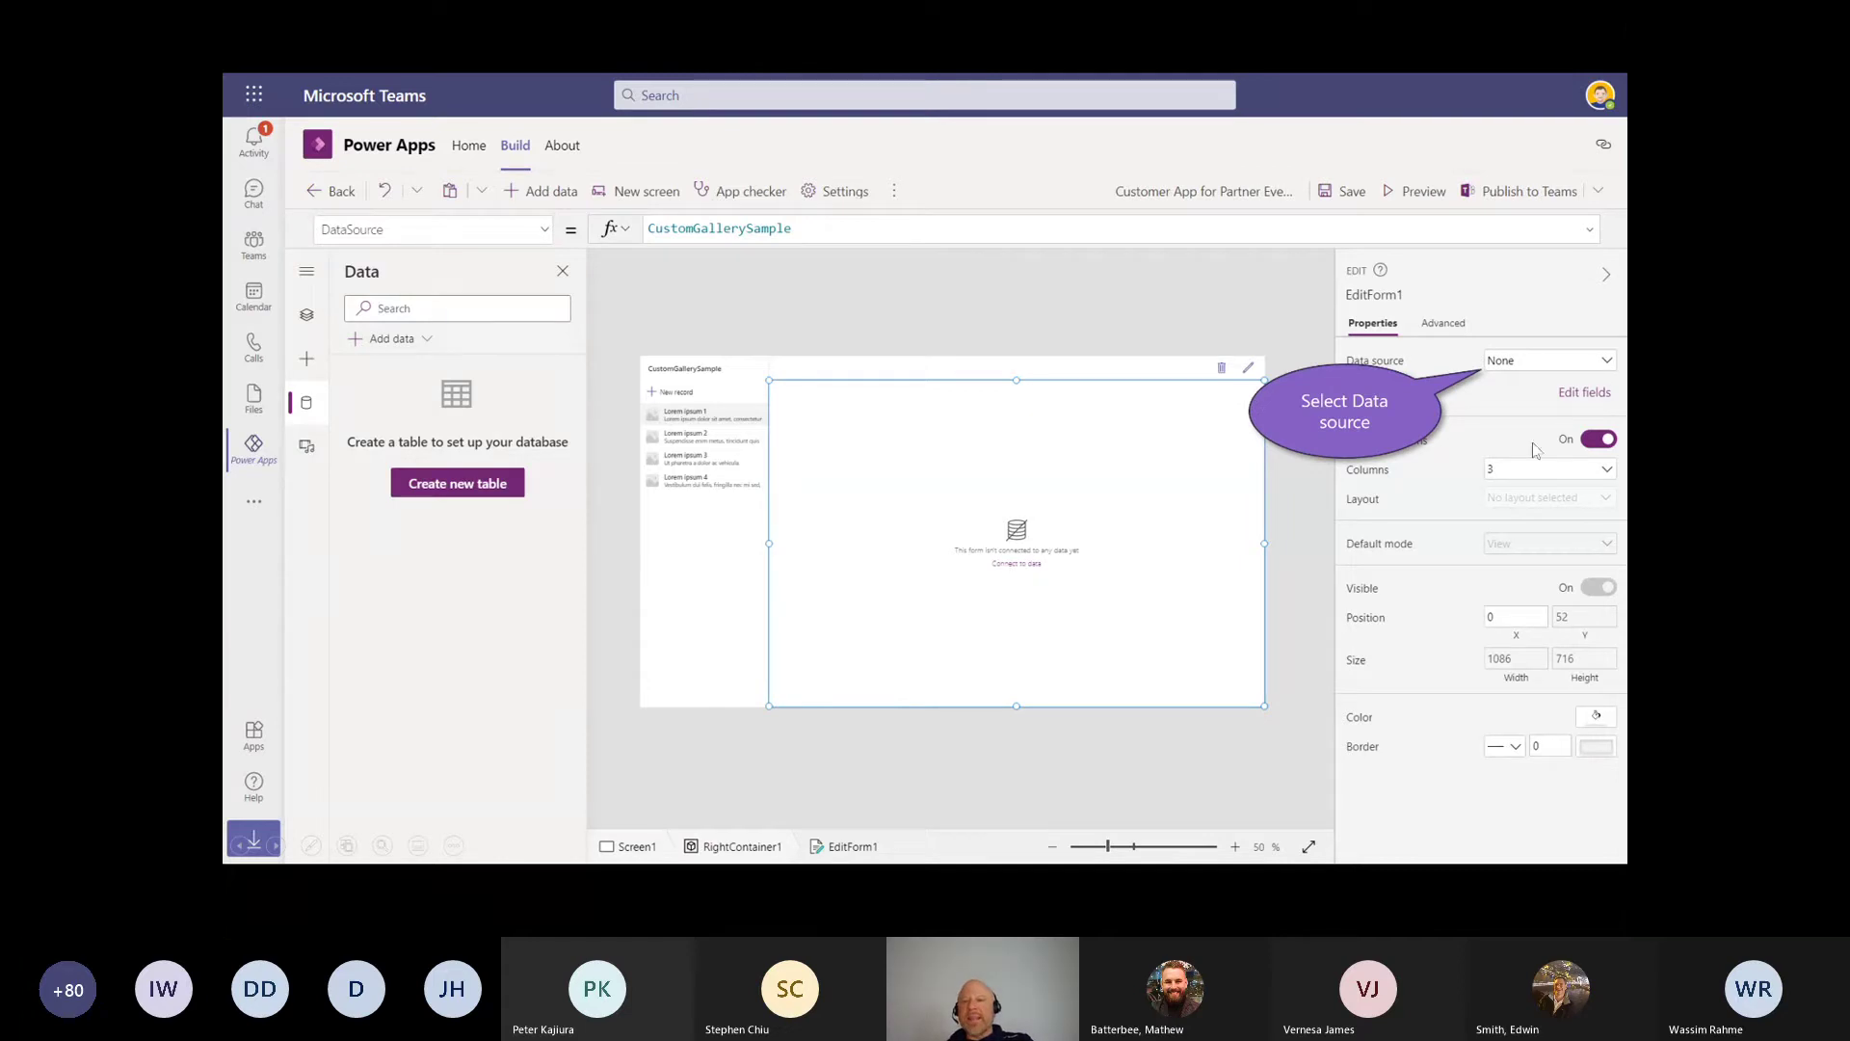
Step: From the form's Data source list, create a new table named 'Partners'
{"action": "left_click", "coordinate": [1607, 363]}
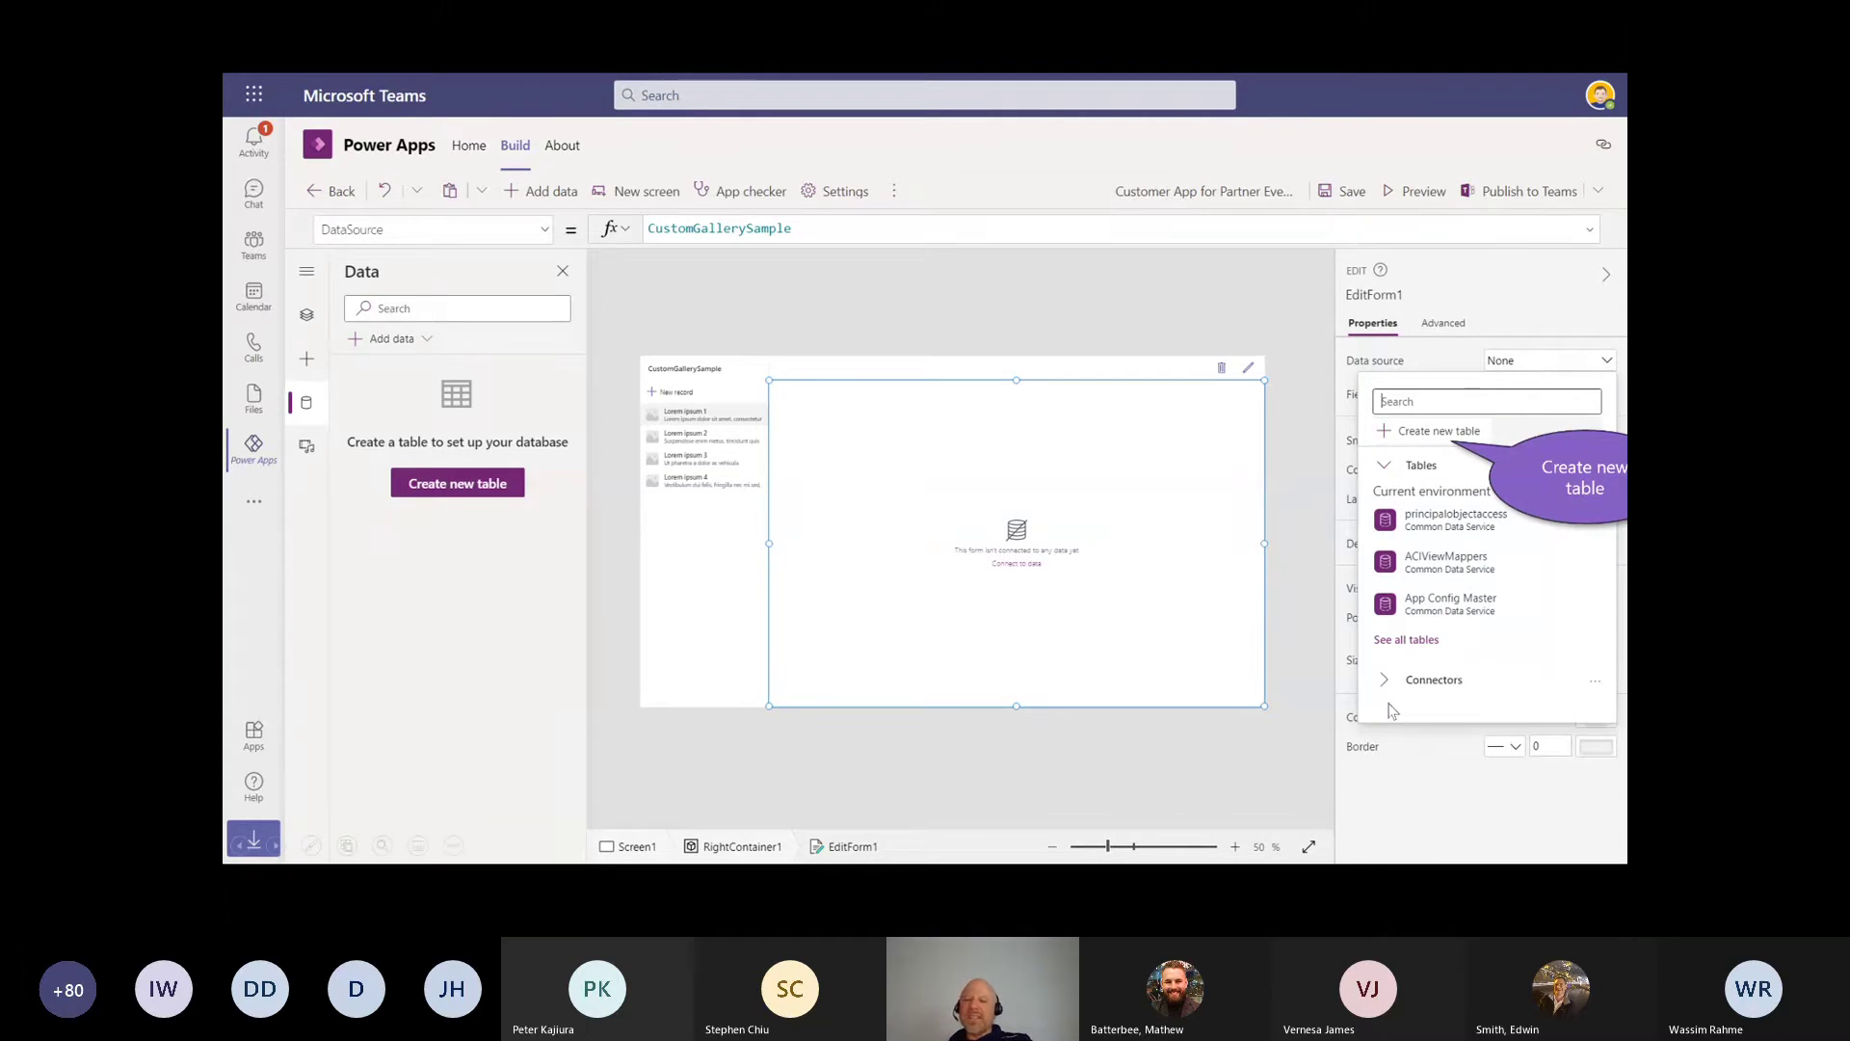
{"action": "left_click_drag", "start_coordinate": [1469, 691], "coordinate": [1376, 653]}
{"action": "left_click", "coordinate": [1402, 446]}
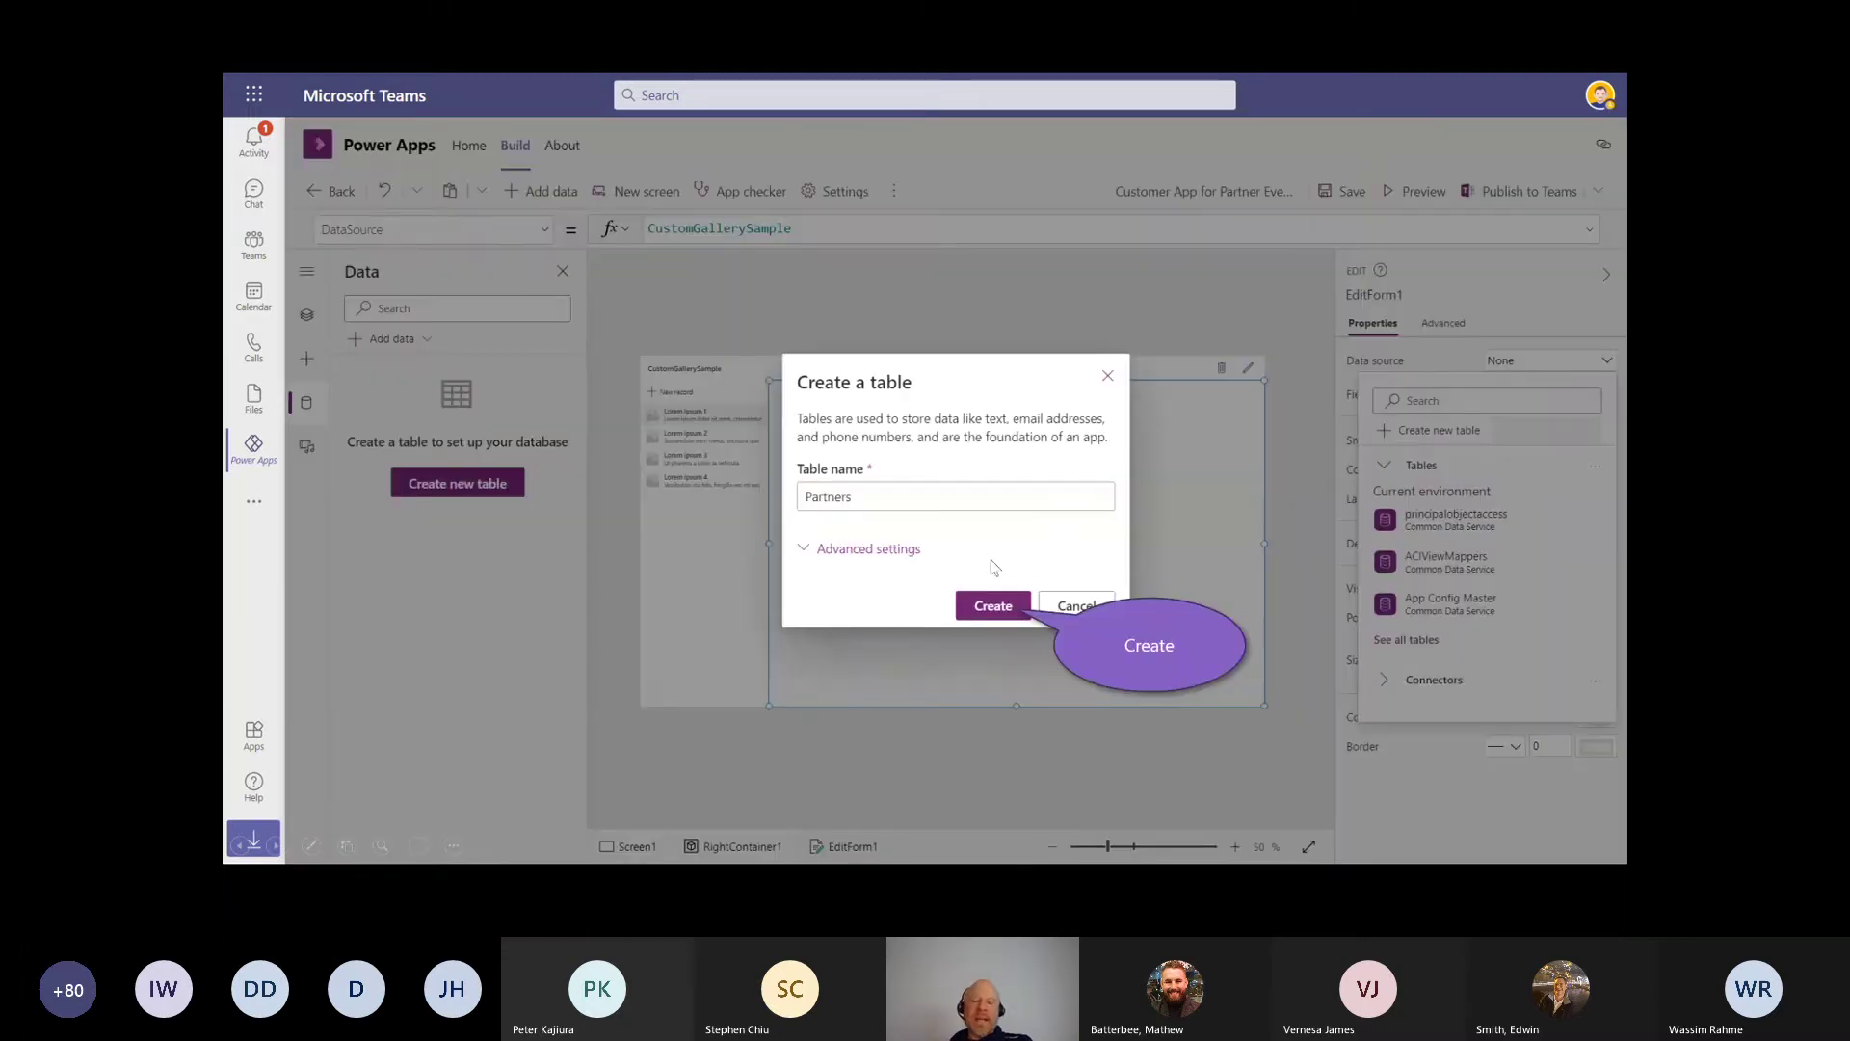
{"action": "left_click", "coordinate": [987, 607]}
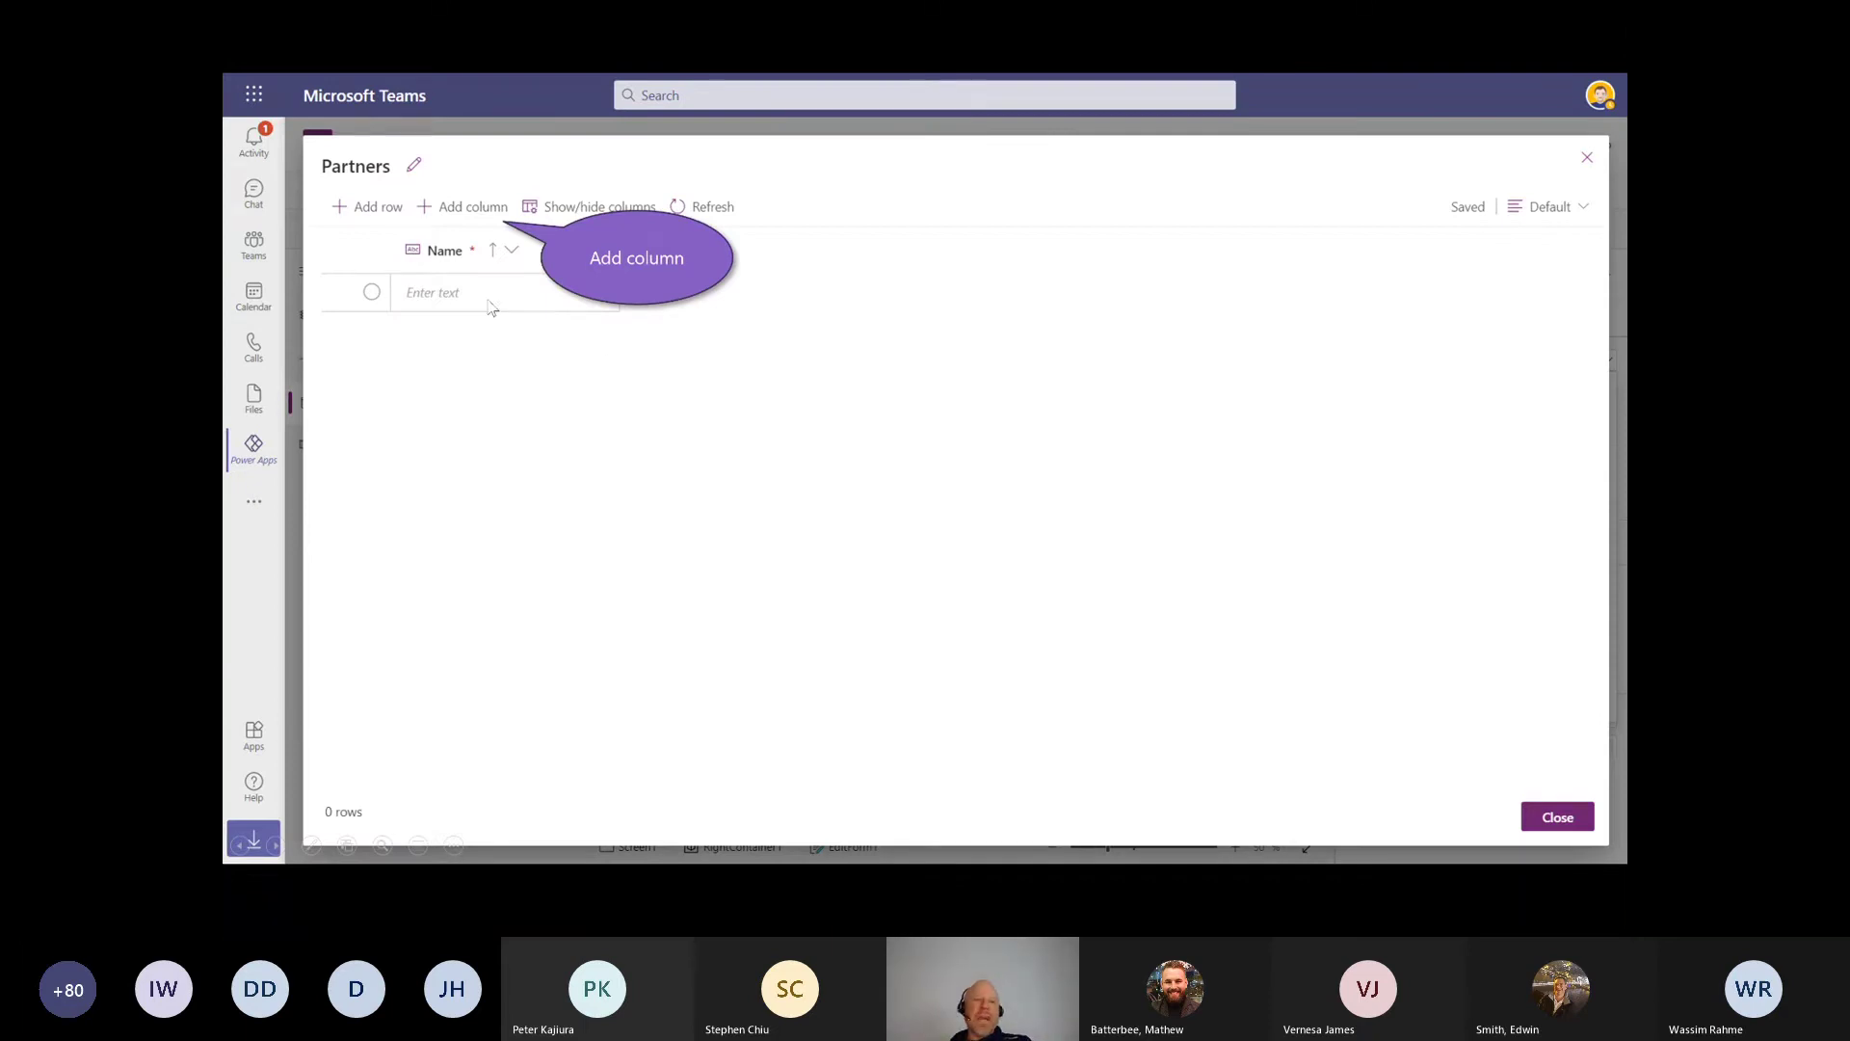
Step: Add an Email column of type Email to Partners, then close the table editor
{"action": "left_click", "coordinate": [454, 212]}
{"action": "left_click", "coordinate": [611, 344]}
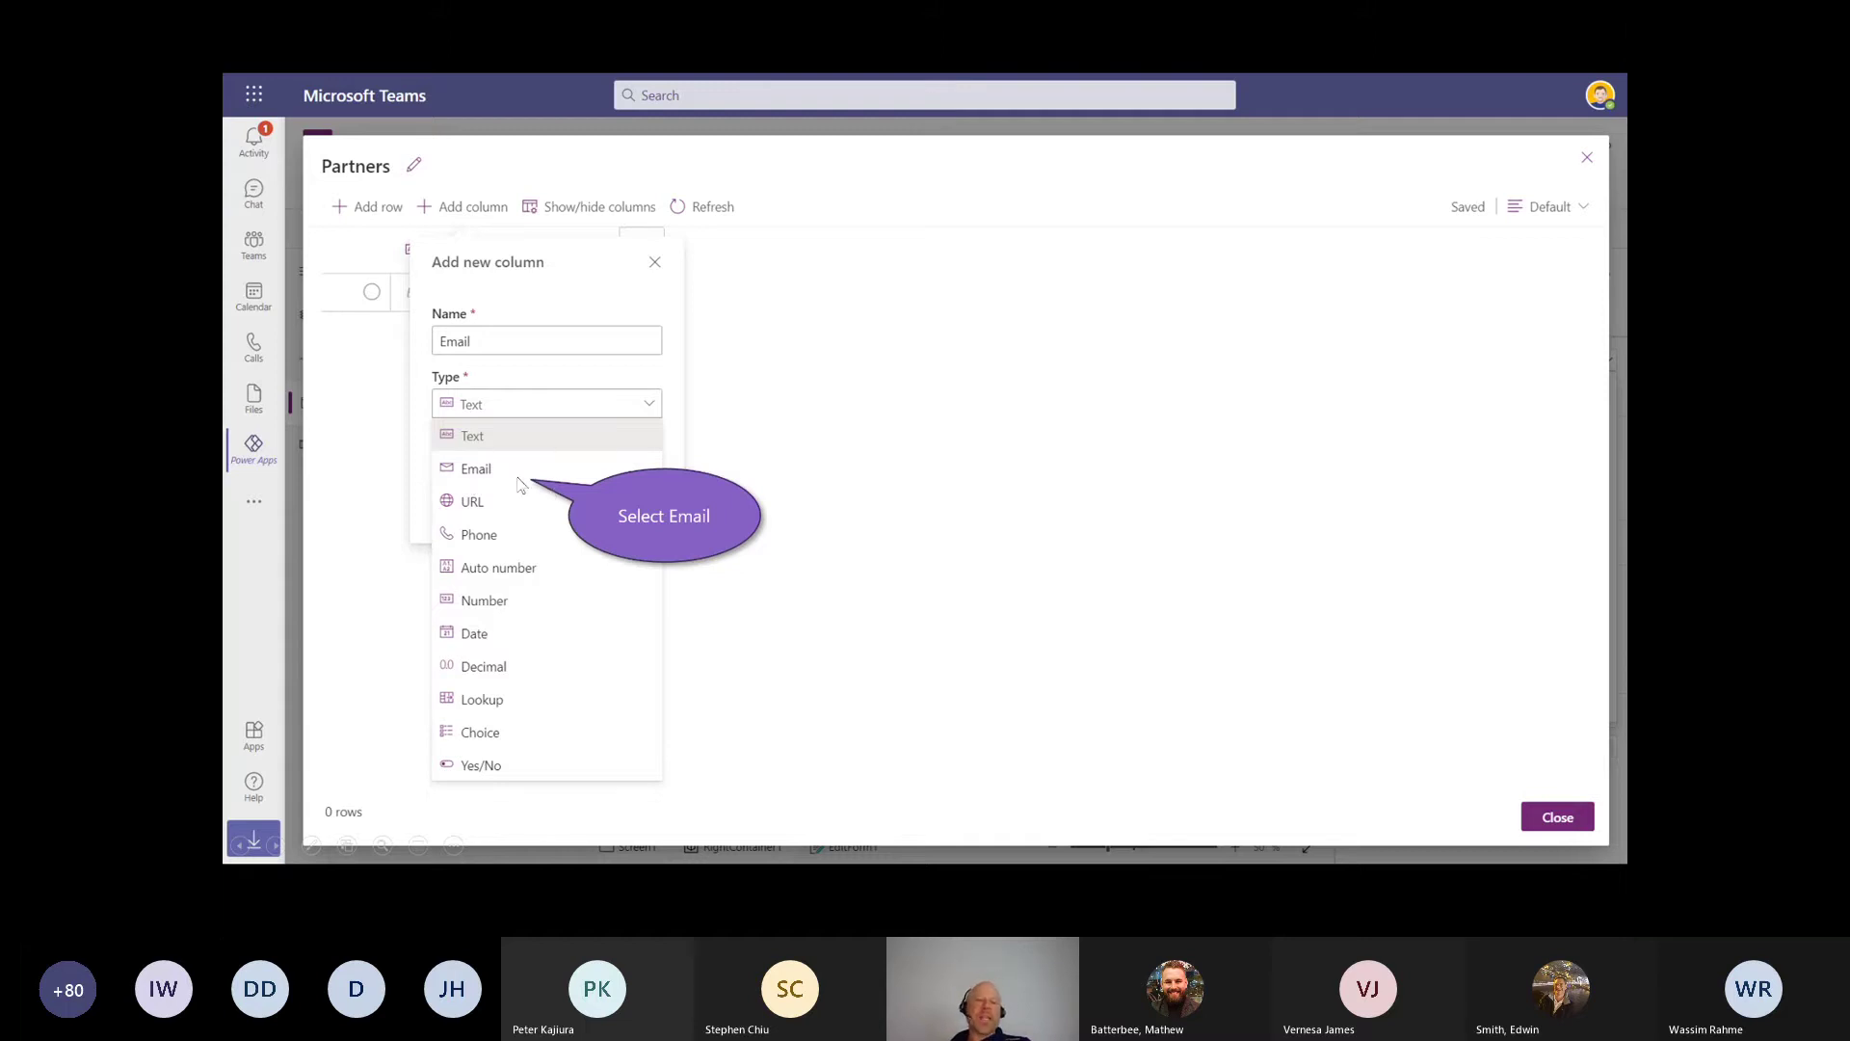
{"action": "left_click", "coordinate": [487, 476]}
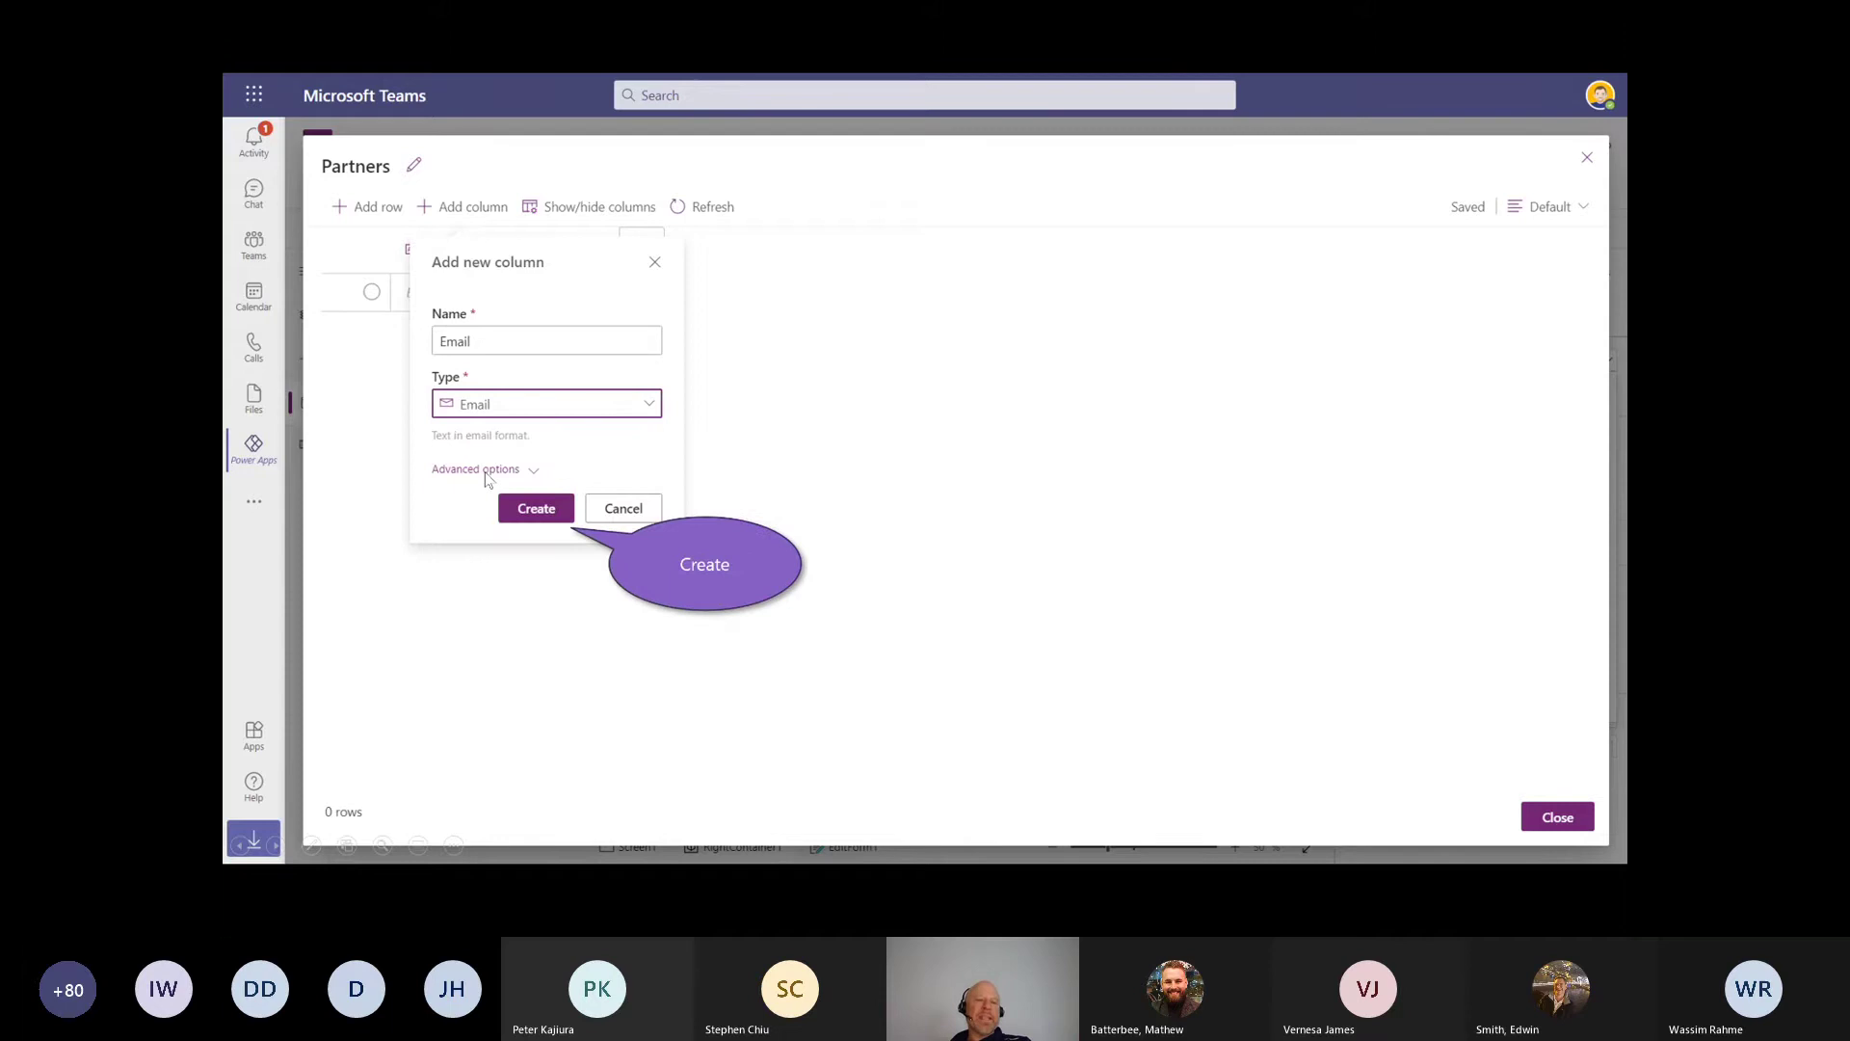
{"action": "left_click", "coordinate": [519, 508]}
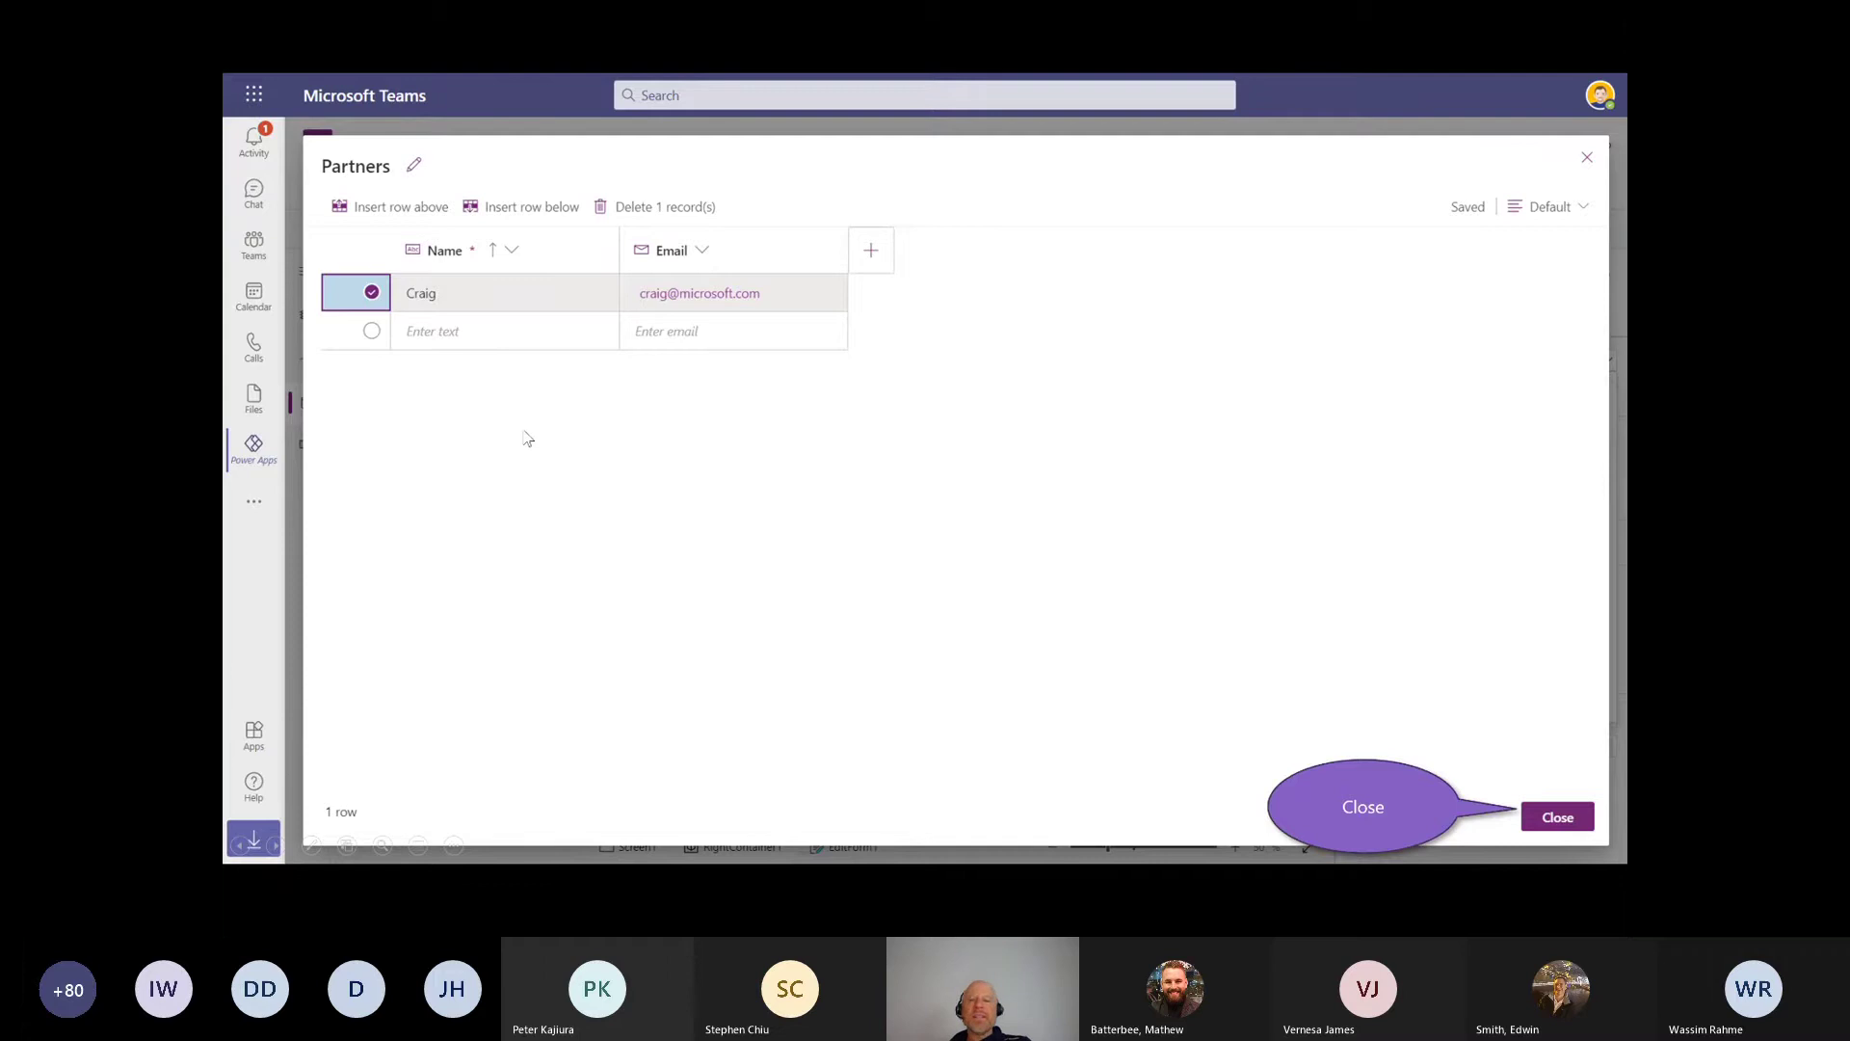
{"action": "left_click", "coordinate": [1553, 816]}
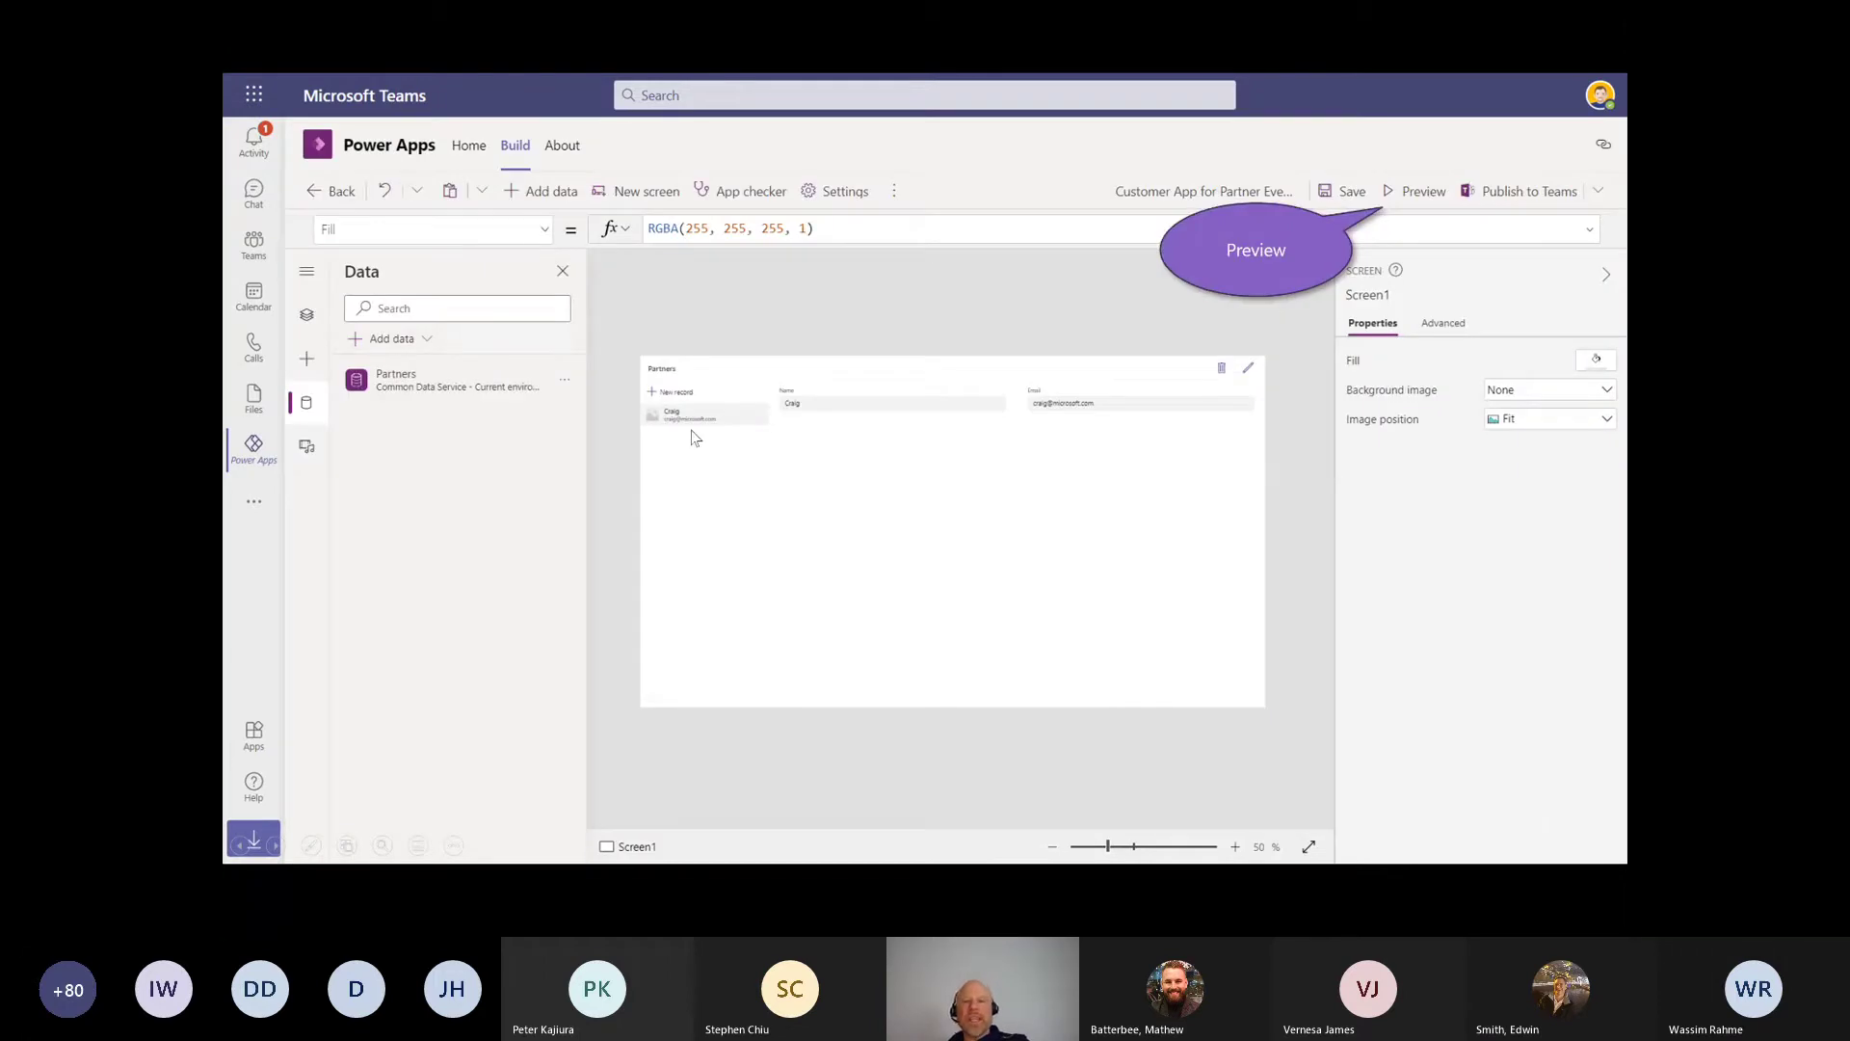
Step: Preview the app to show the Partners record with its Name and Email fields
{"action": "mouse_move", "coordinate": [1011, 301]}
{"action": "left_mouse_down"}
{"action": "mouse_move", "coordinate": [1203, 401]}
{"action": "mouse_move", "coordinate": [812, 300]}
{"action": "left_mouse_up"}
{"action": "left_click", "coordinate": [1382, 196]}
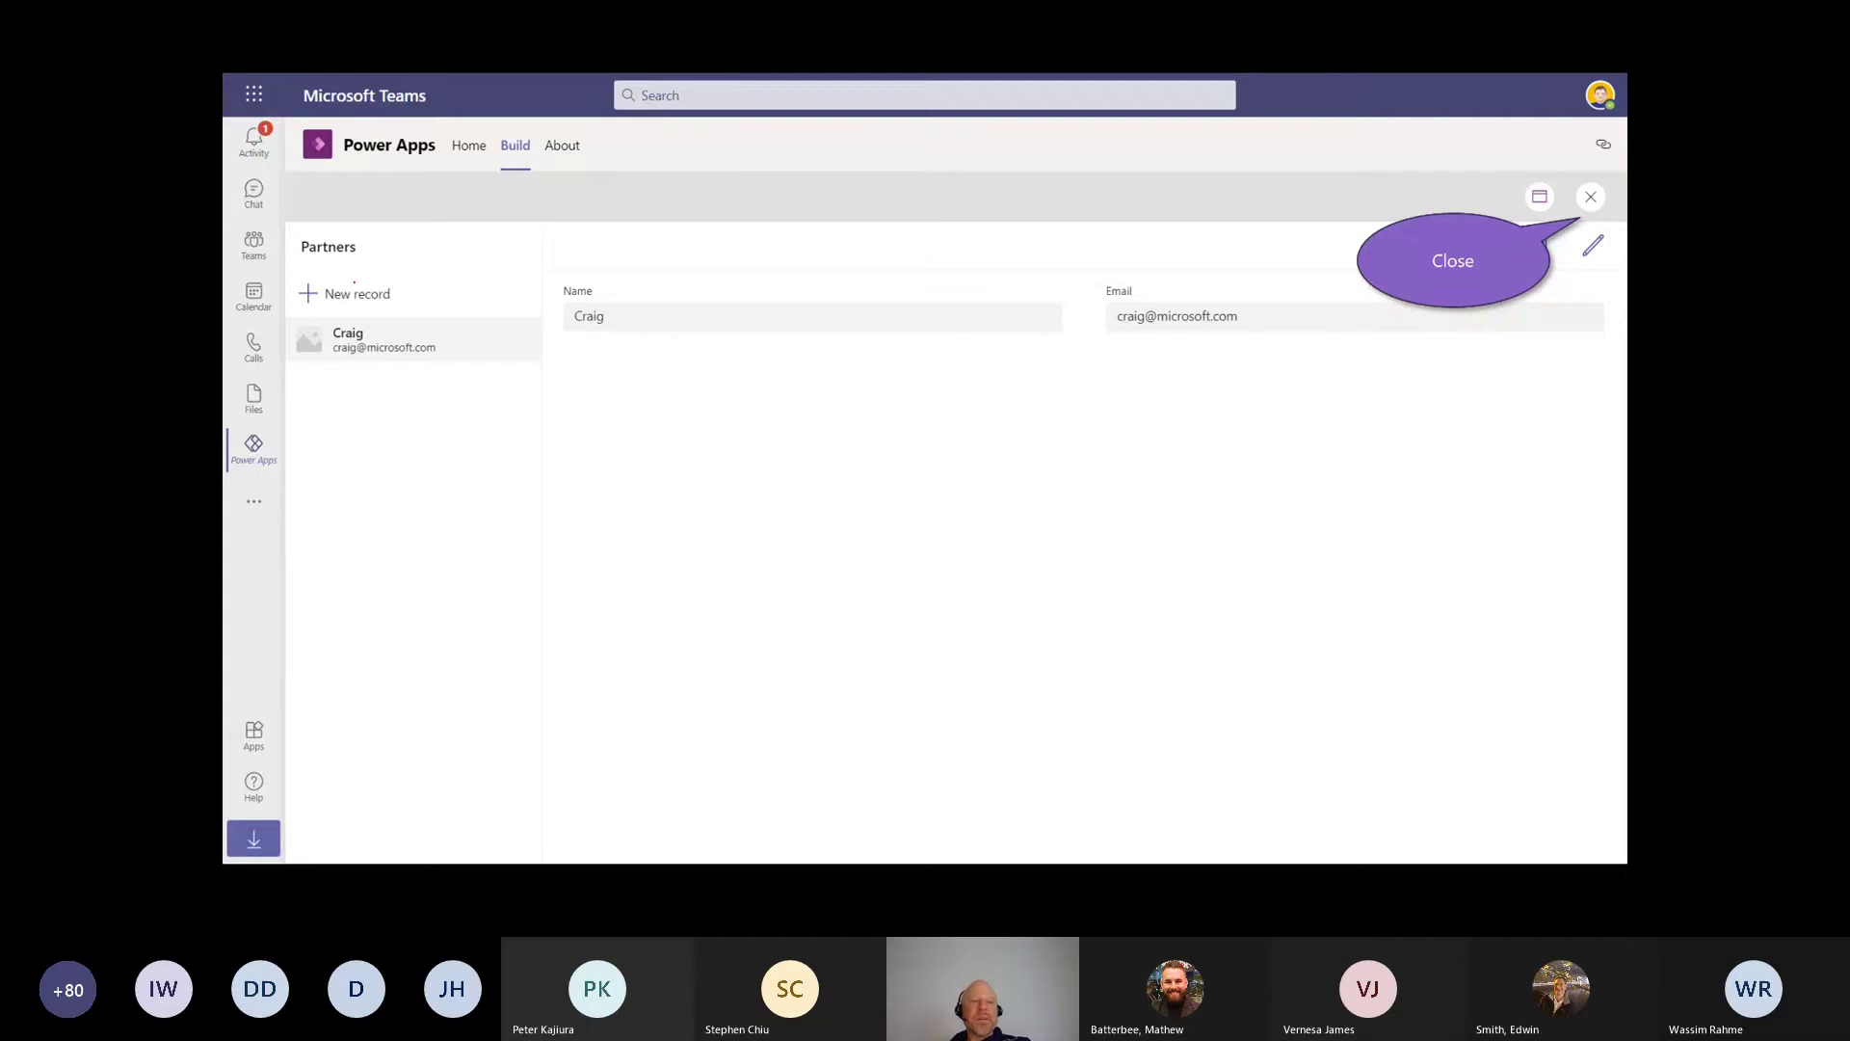
{"action": "left_click_drag", "start_coordinate": [324, 214], "coordinate": [332, 281]}
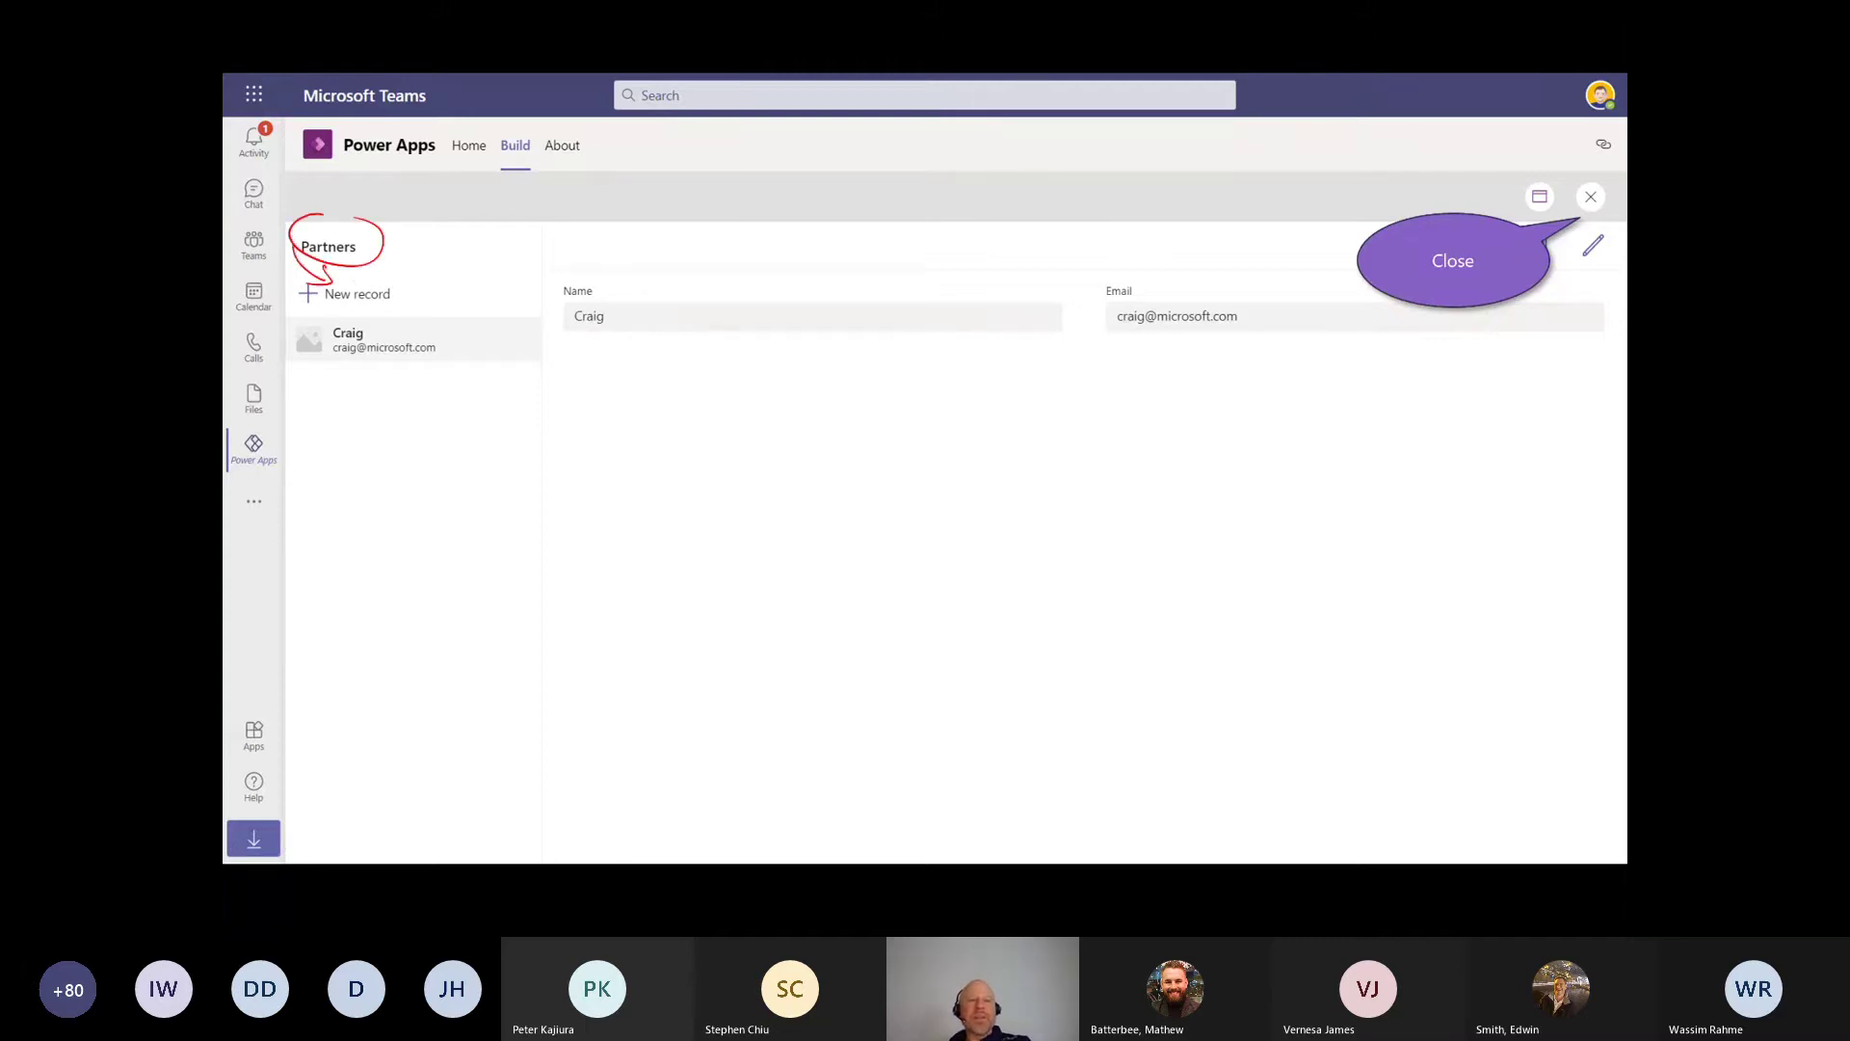
{"action": "key", "text": "e"}
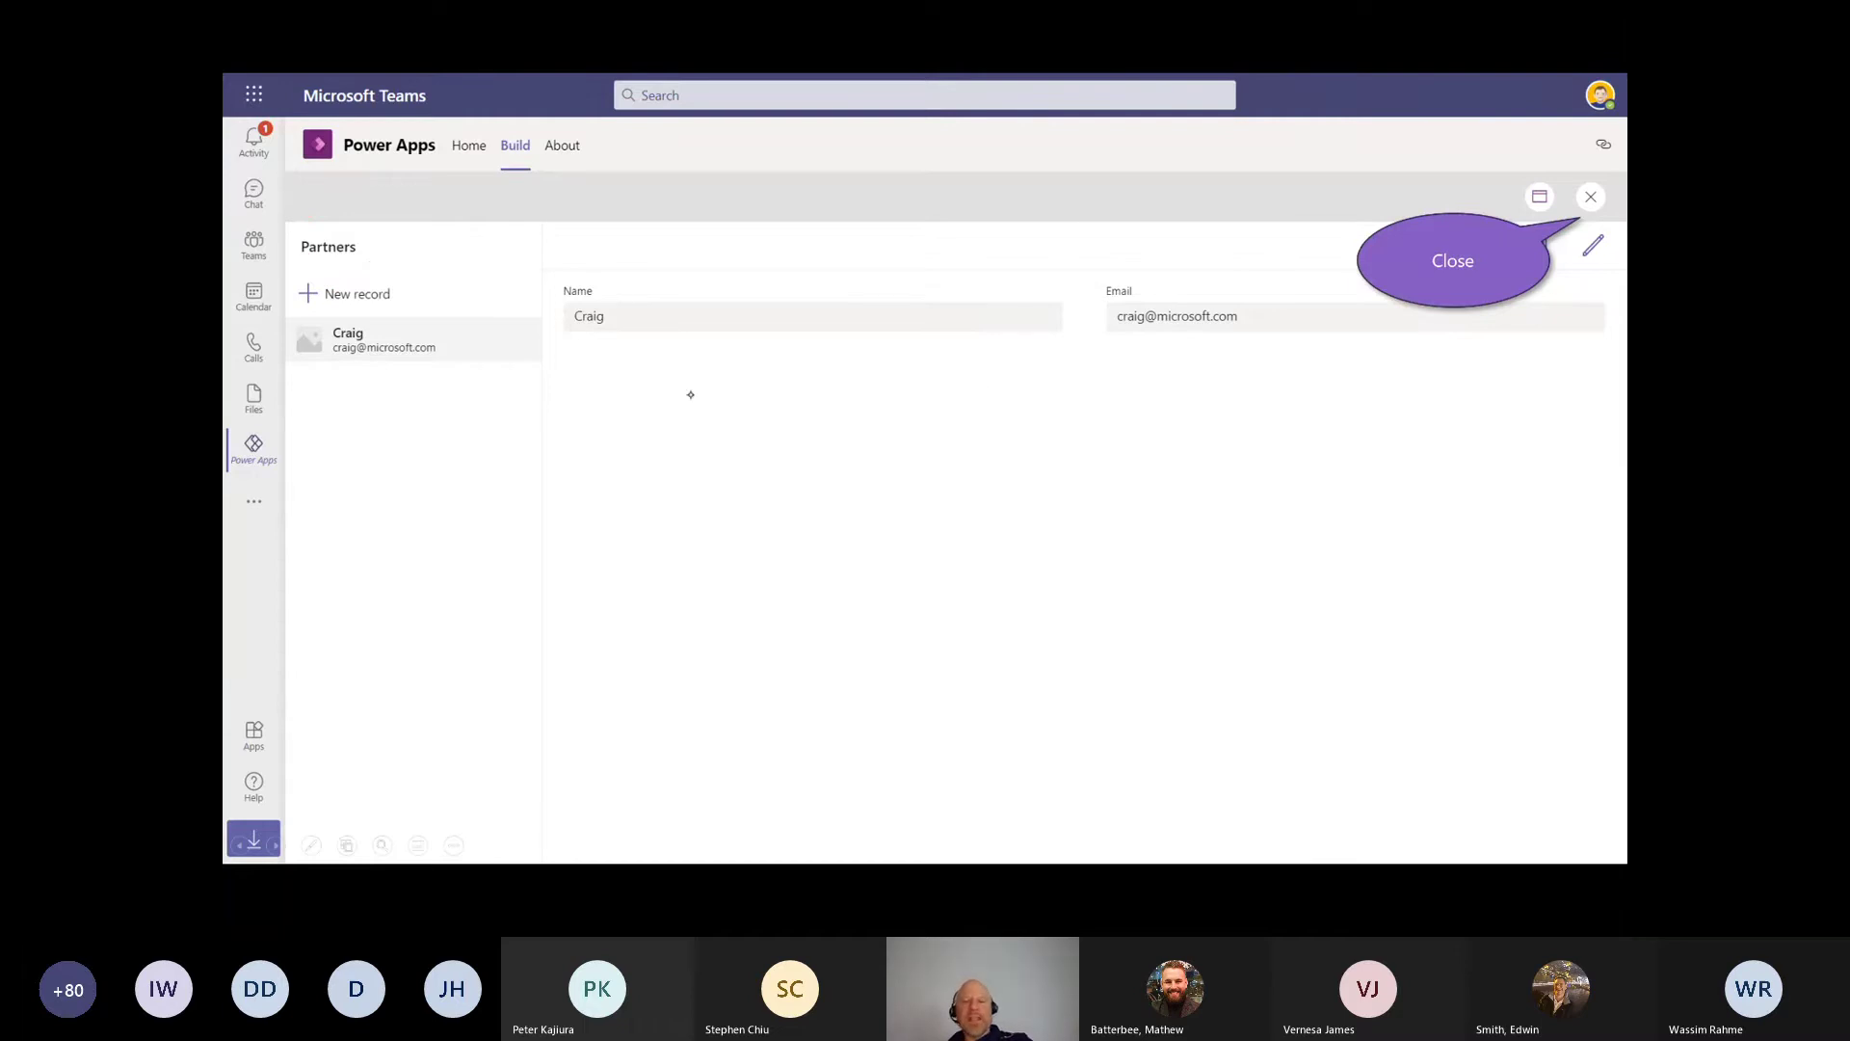
{"action": "left_click_drag", "start_coordinate": [687, 400], "coordinate": [683, 600]}
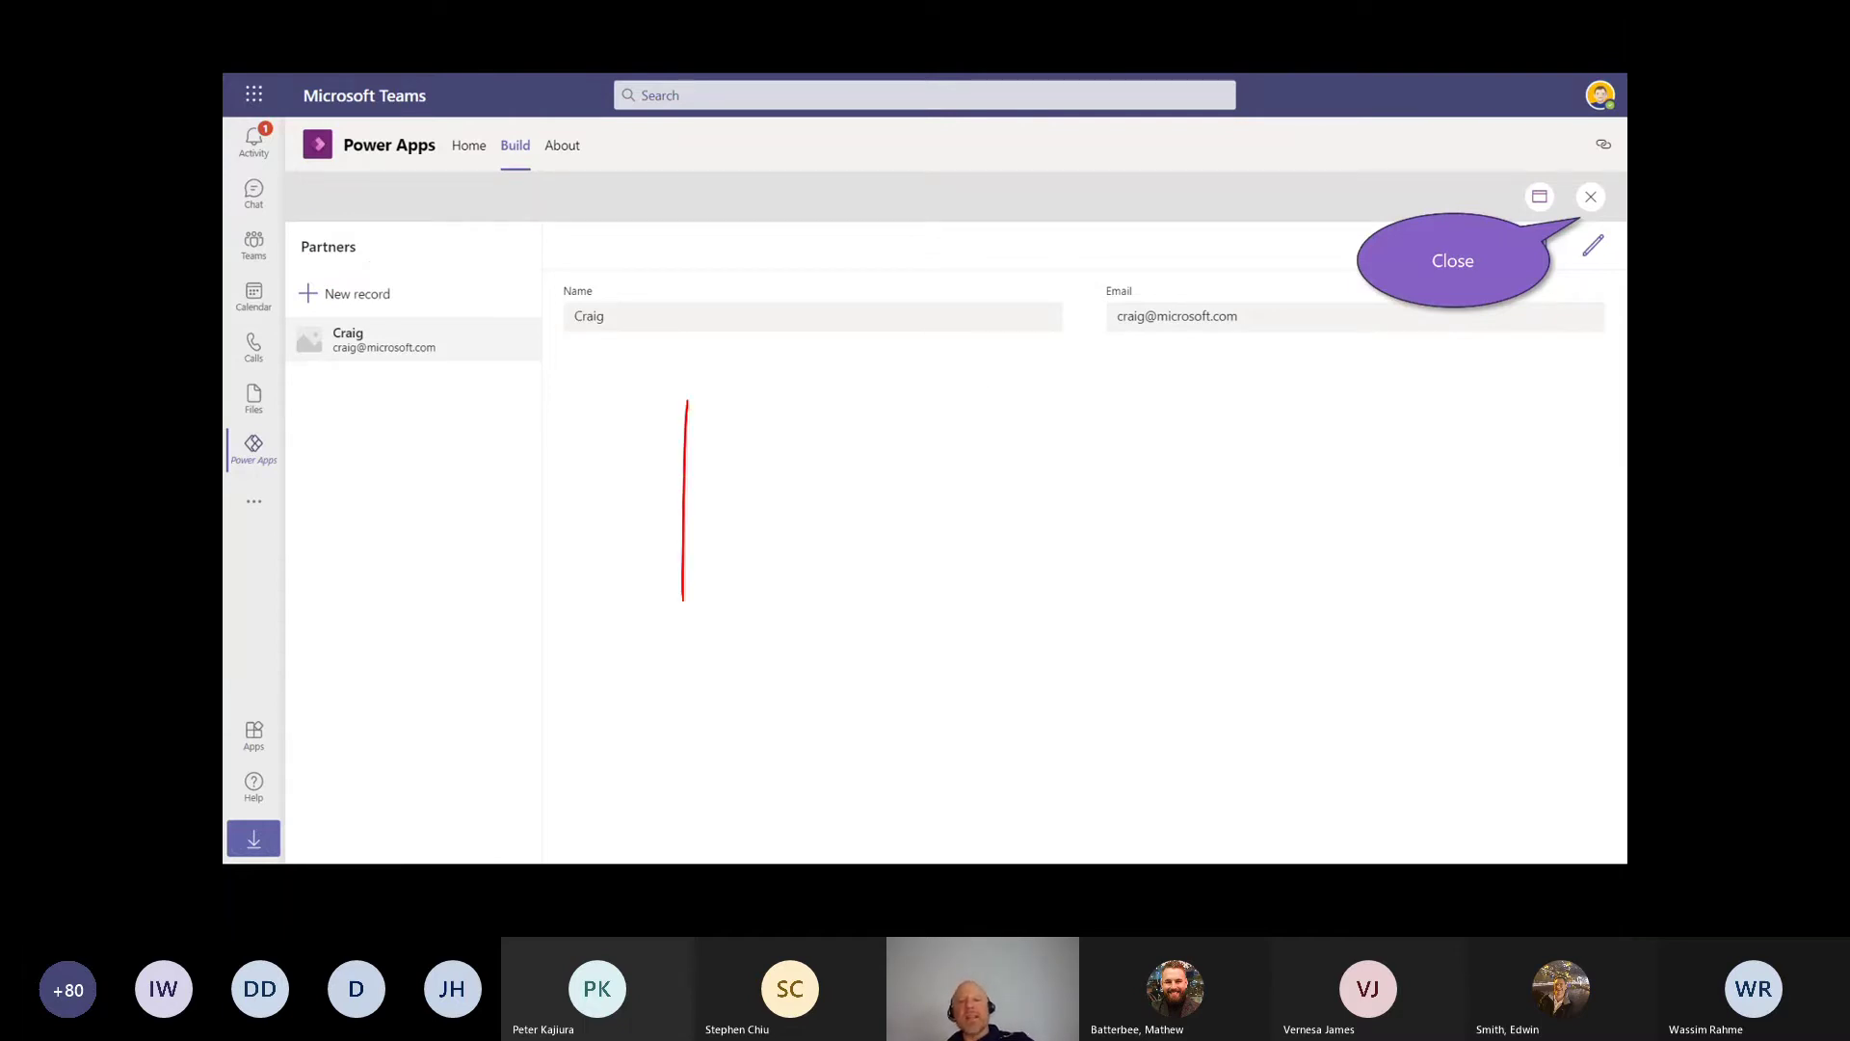
{"action": "left_click_drag", "start_coordinate": [1247, 354], "coordinate": [1251, 605]}
{"action": "key", "text": "ctrl+e"}
{"action": "left_click", "coordinate": [686, 410]}
{"action": "left_click", "coordinate": [1261, 471]}
{"action": "key", "text": "Escape"}
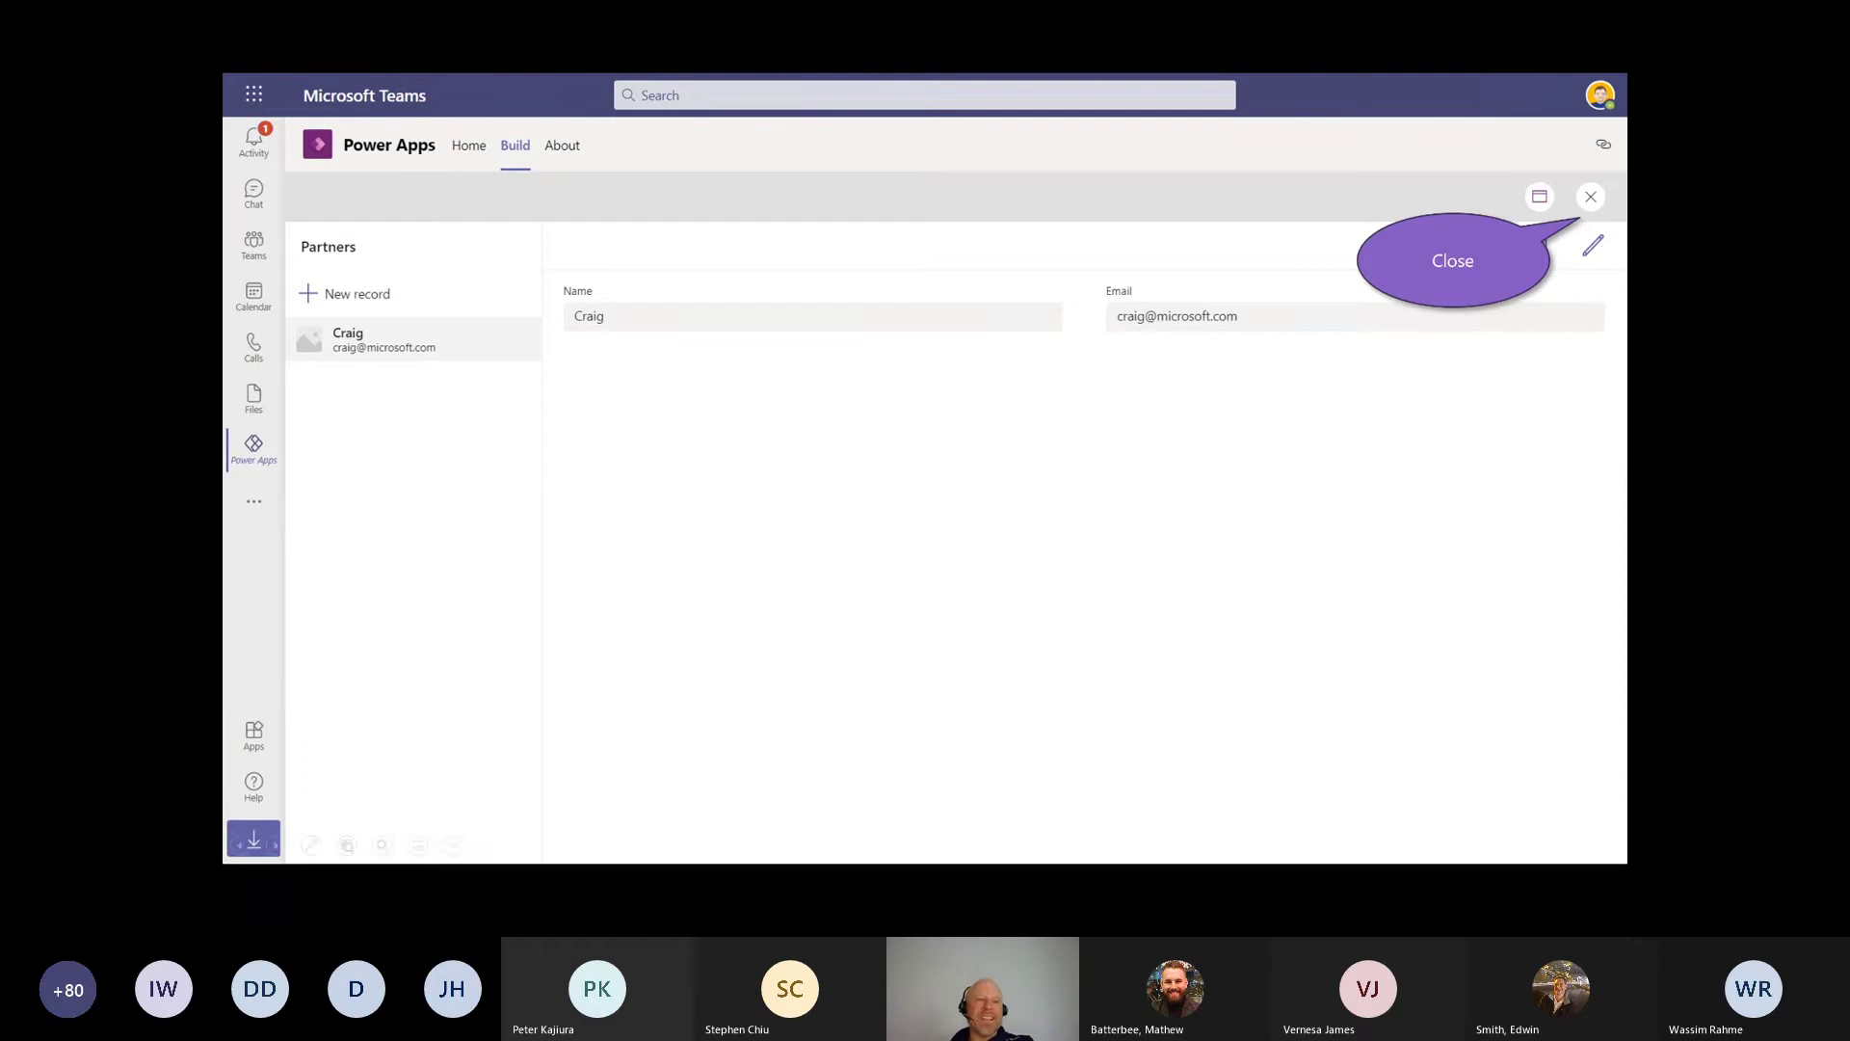
{"action": "left_click_drag", "start_coordinate": [282, 425], "coordinate": [224, 471]}
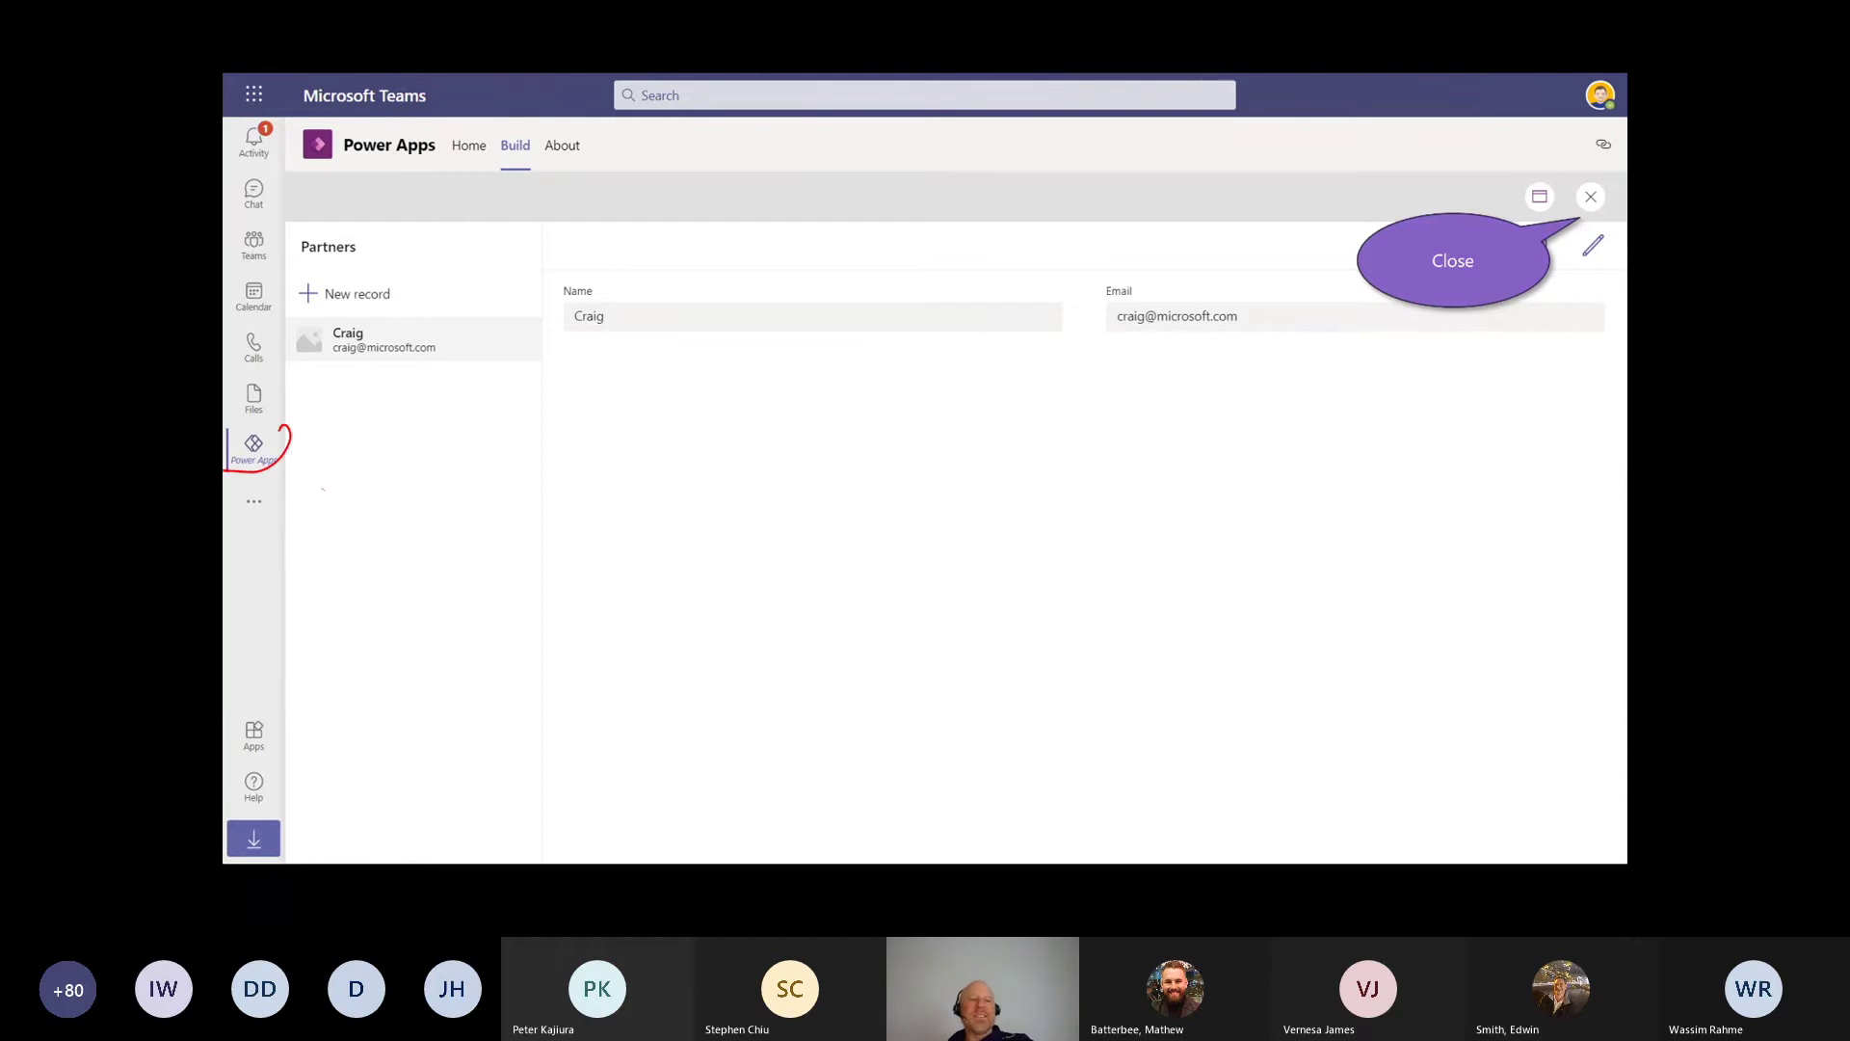
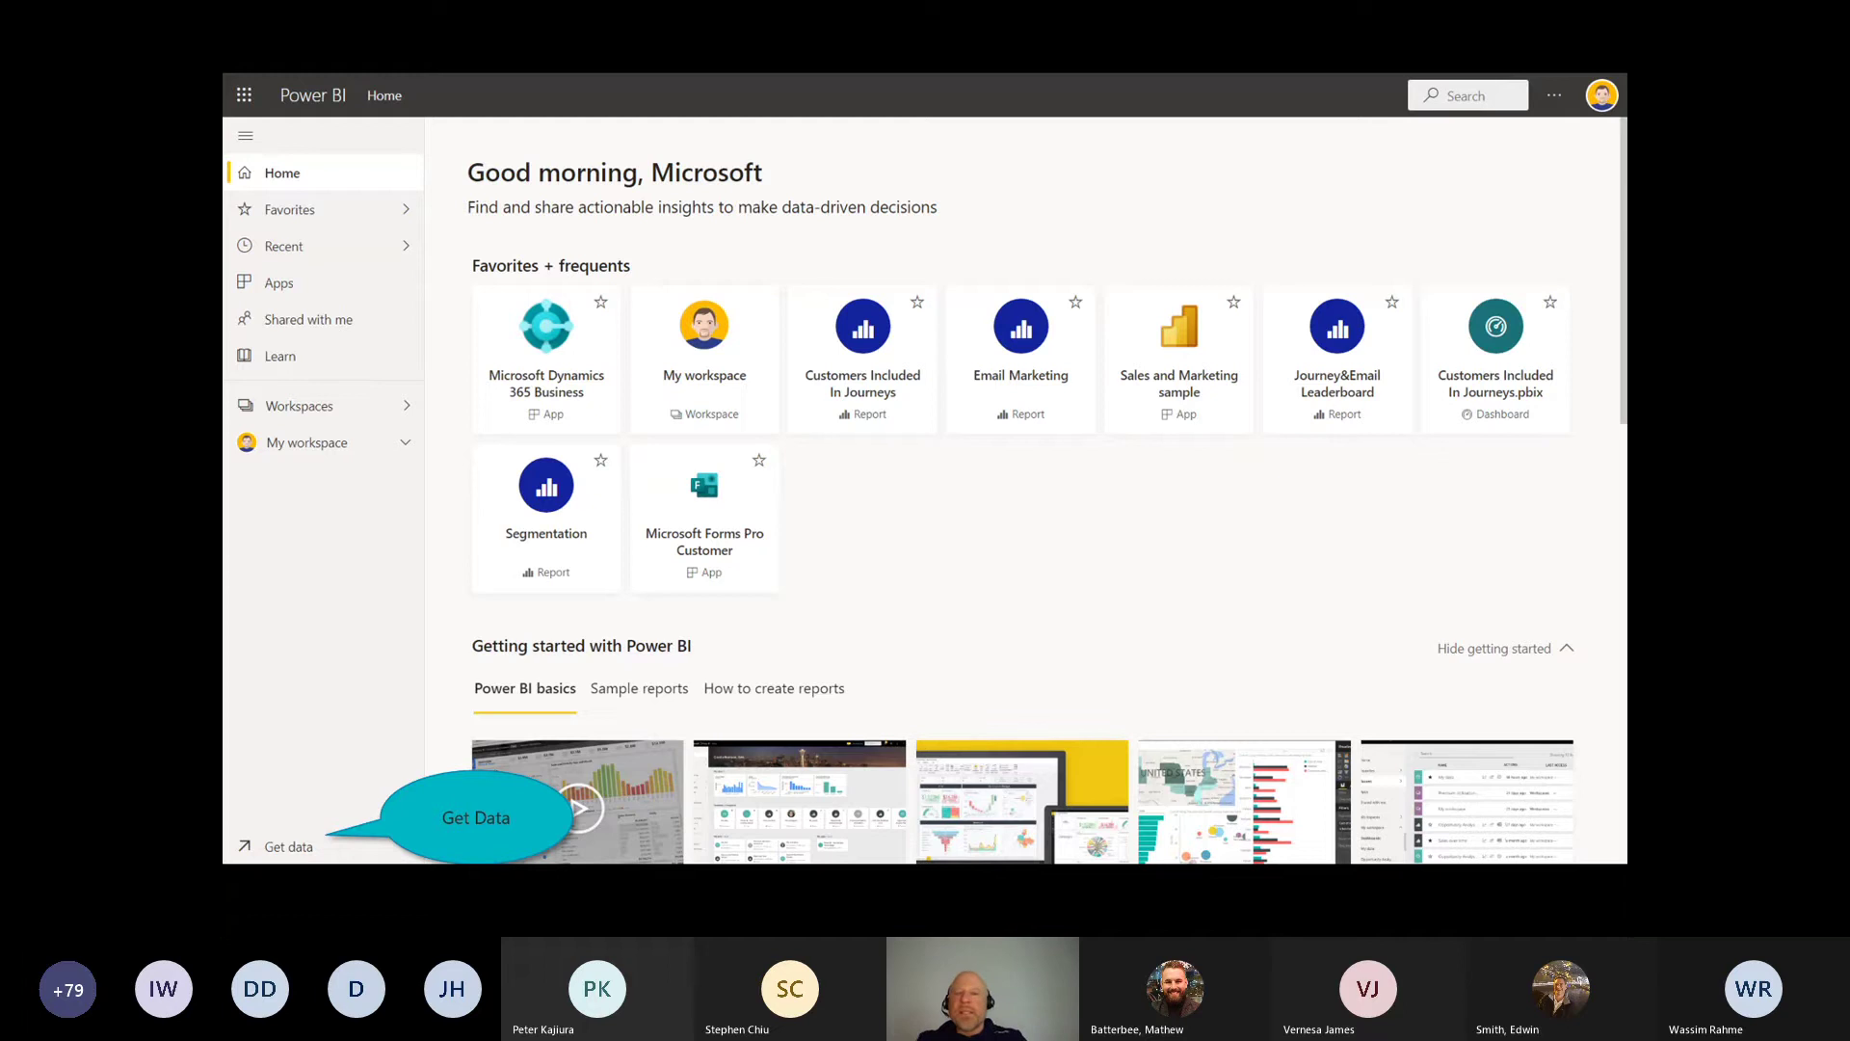
Step: Draw and then erase red ink notes on the home page, then go to Get Data
{"action": "mouse_move", "coordinate": [939, 459]}
{"action": "left_mouse_down"}
{"action": "mouse_move", "coordinate": [911, 487]}
{"action": "mouse_move", "coordinate": [927, 482]}
{"action": "mouse_move", "coordinate": [932, 527]}
{"action": "mouse_move", "coordinate": [1195, 735]}
{"action": "mouse_move", "coordinate": [1238, 744]}
{"action": "left_mouse_up"}
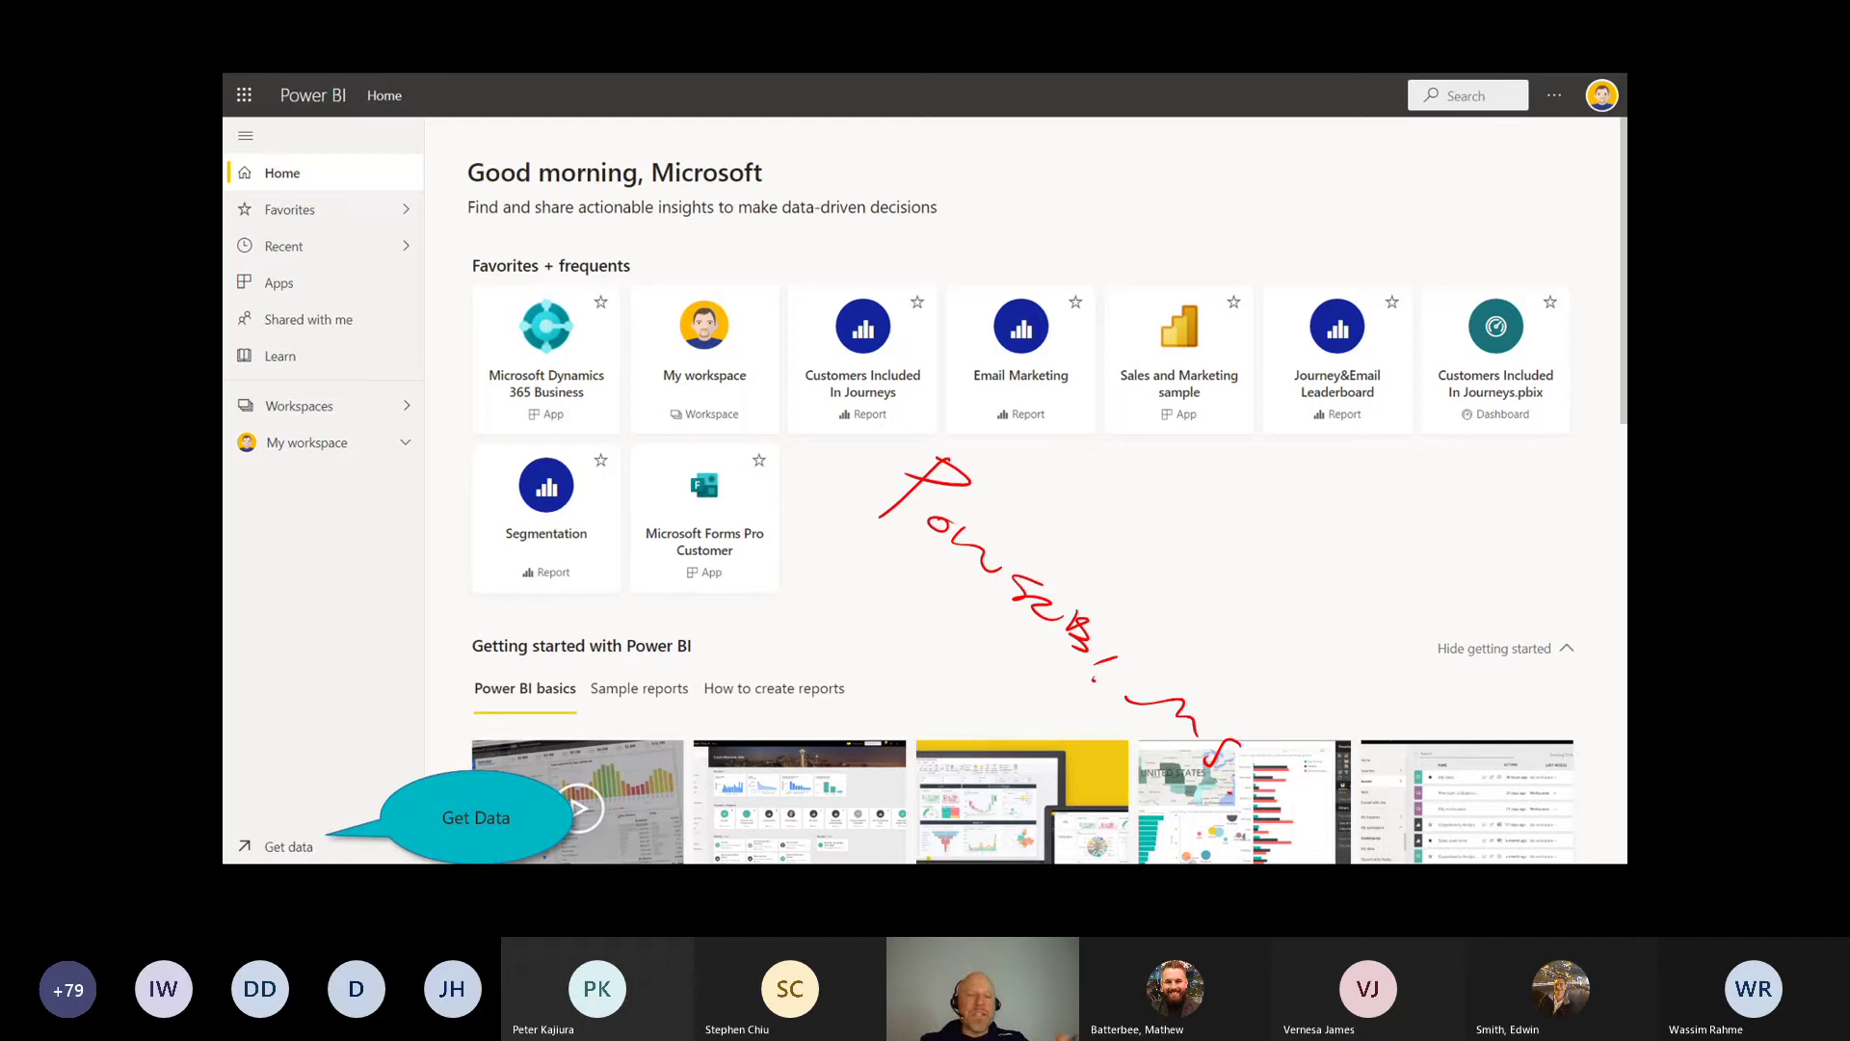
{"action": "left_click_drag", "start_coordinate": [1303, 179], "coordinate": [1585, 125]}
{"action": "left_click_drag", "start_coordinate": [1527, 121], "coordinate": [1568, 176]}
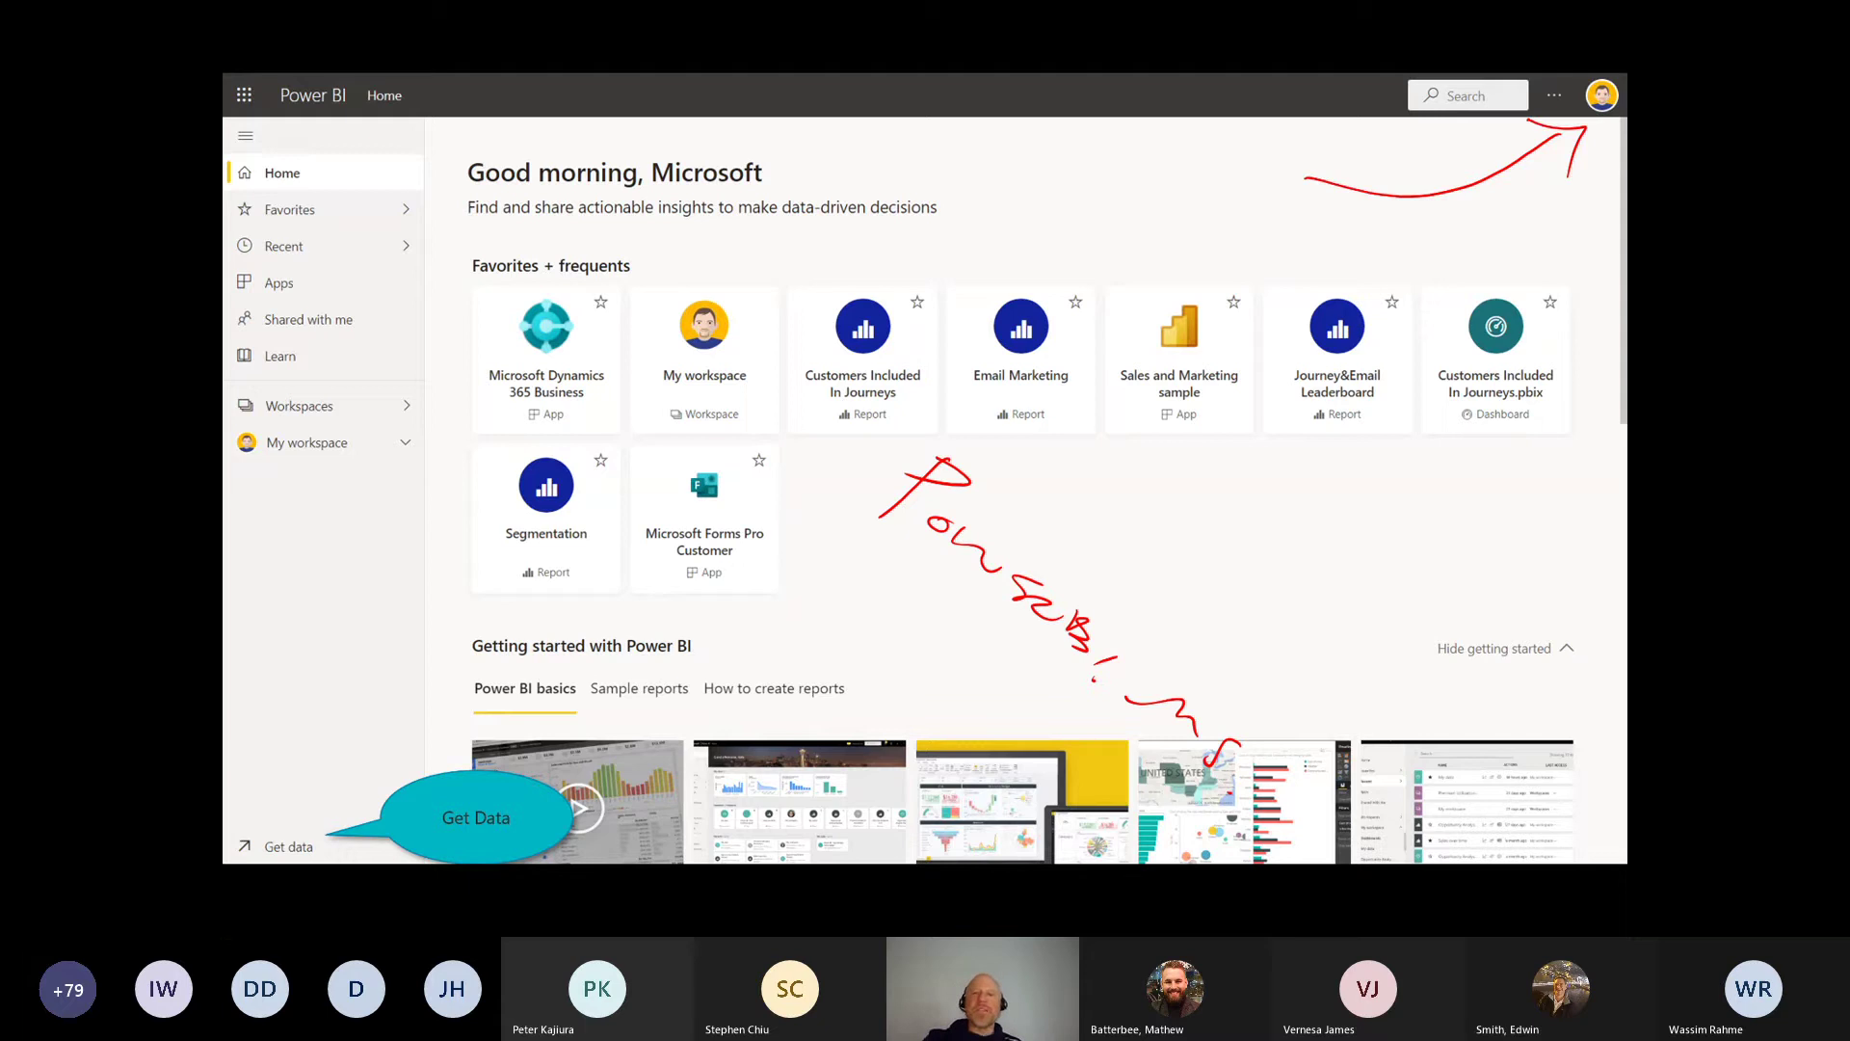
{"action": "left_click_drag", "start_coordinate": [1483, 180], "coordinate": [1554, 143]}
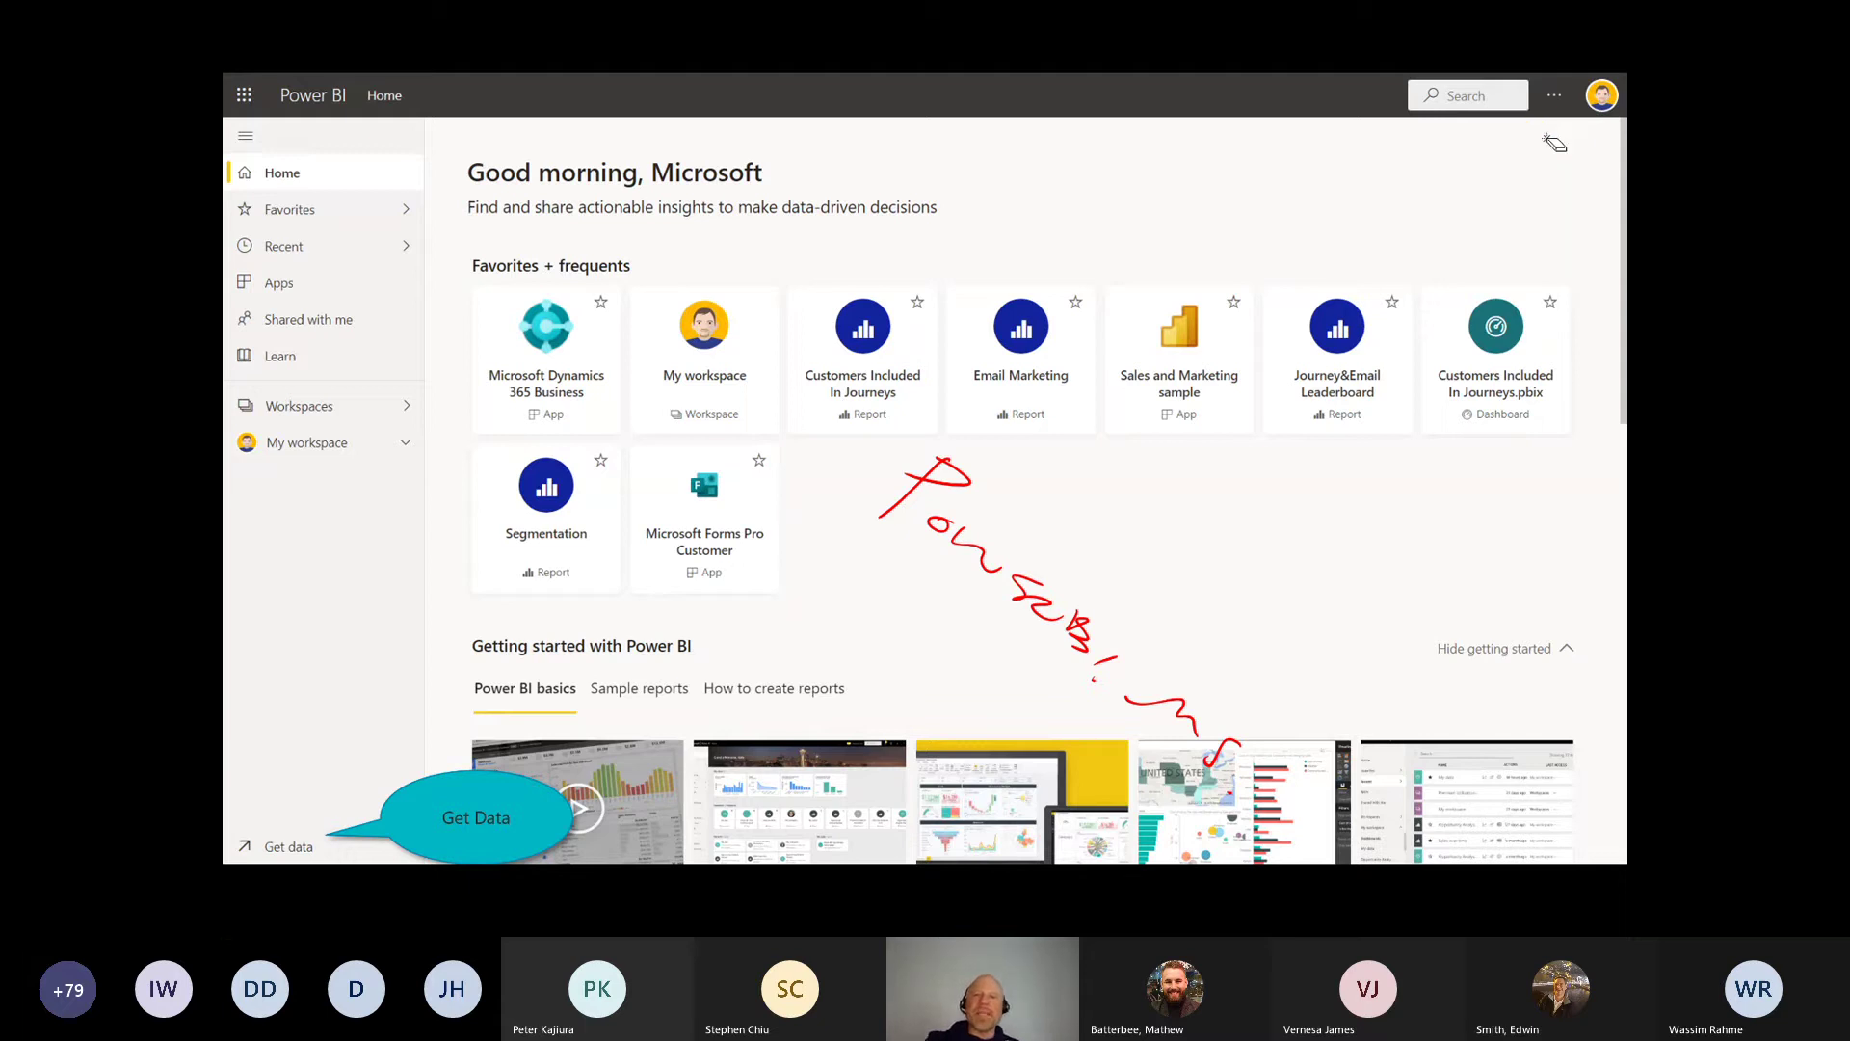
{"action": "left_click_drag", "start_coordinate": [1225, 749], "coordinate": [927, 482]}
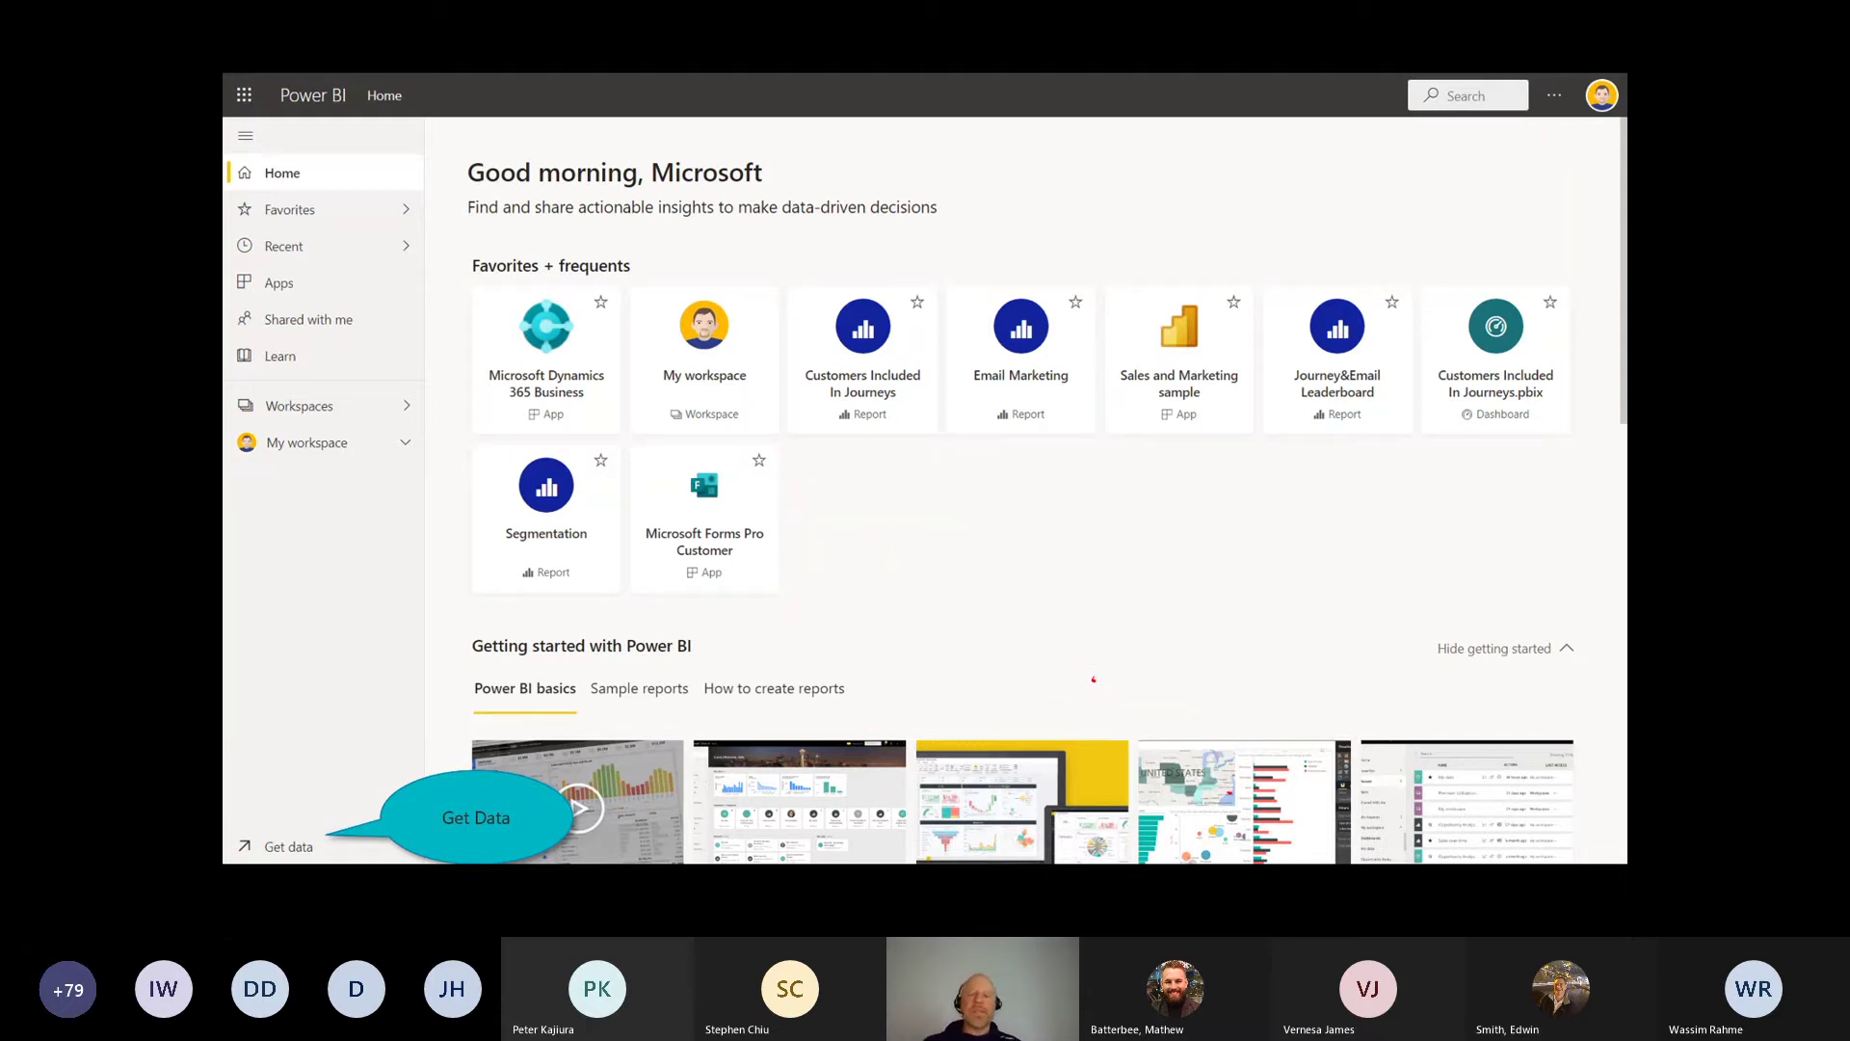
{"action": "left_click_drag", "start_coordinate": [1103, 669], "coordinate": [1103, 694]}
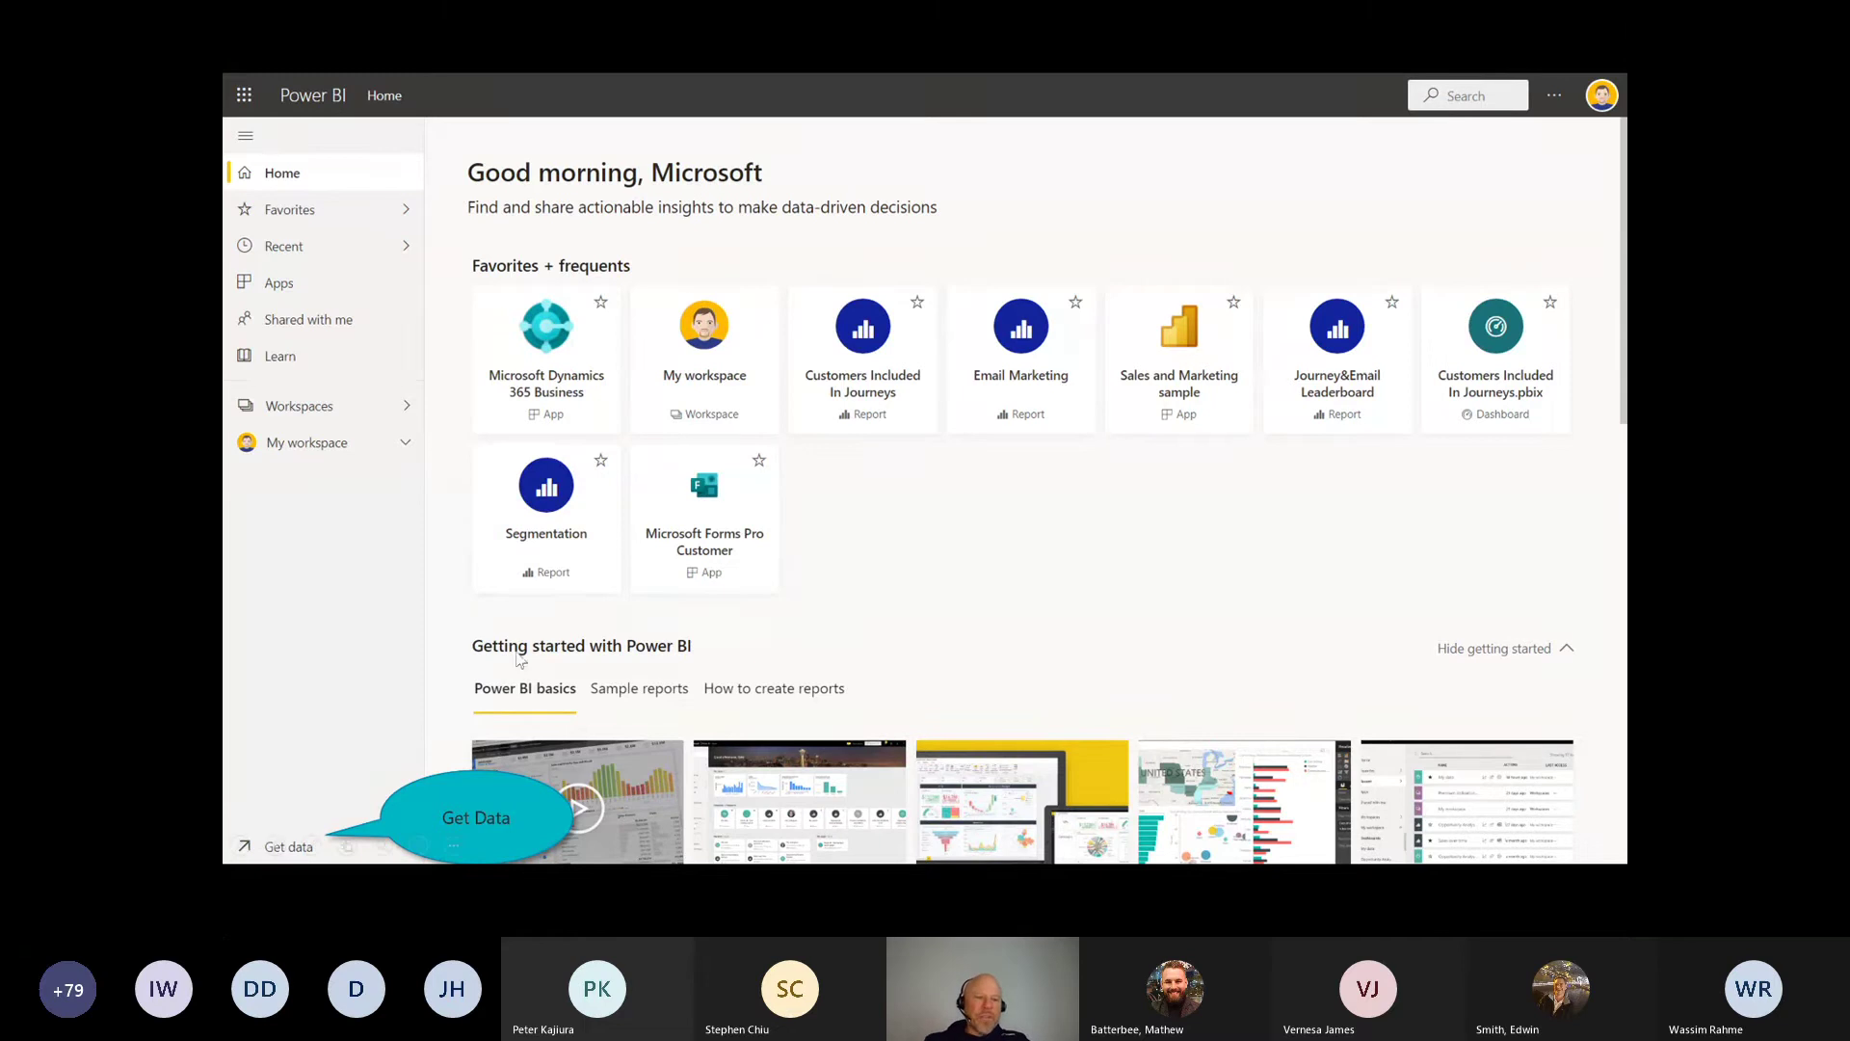
{"action": "left_click", "coordinate": [345, 809]}
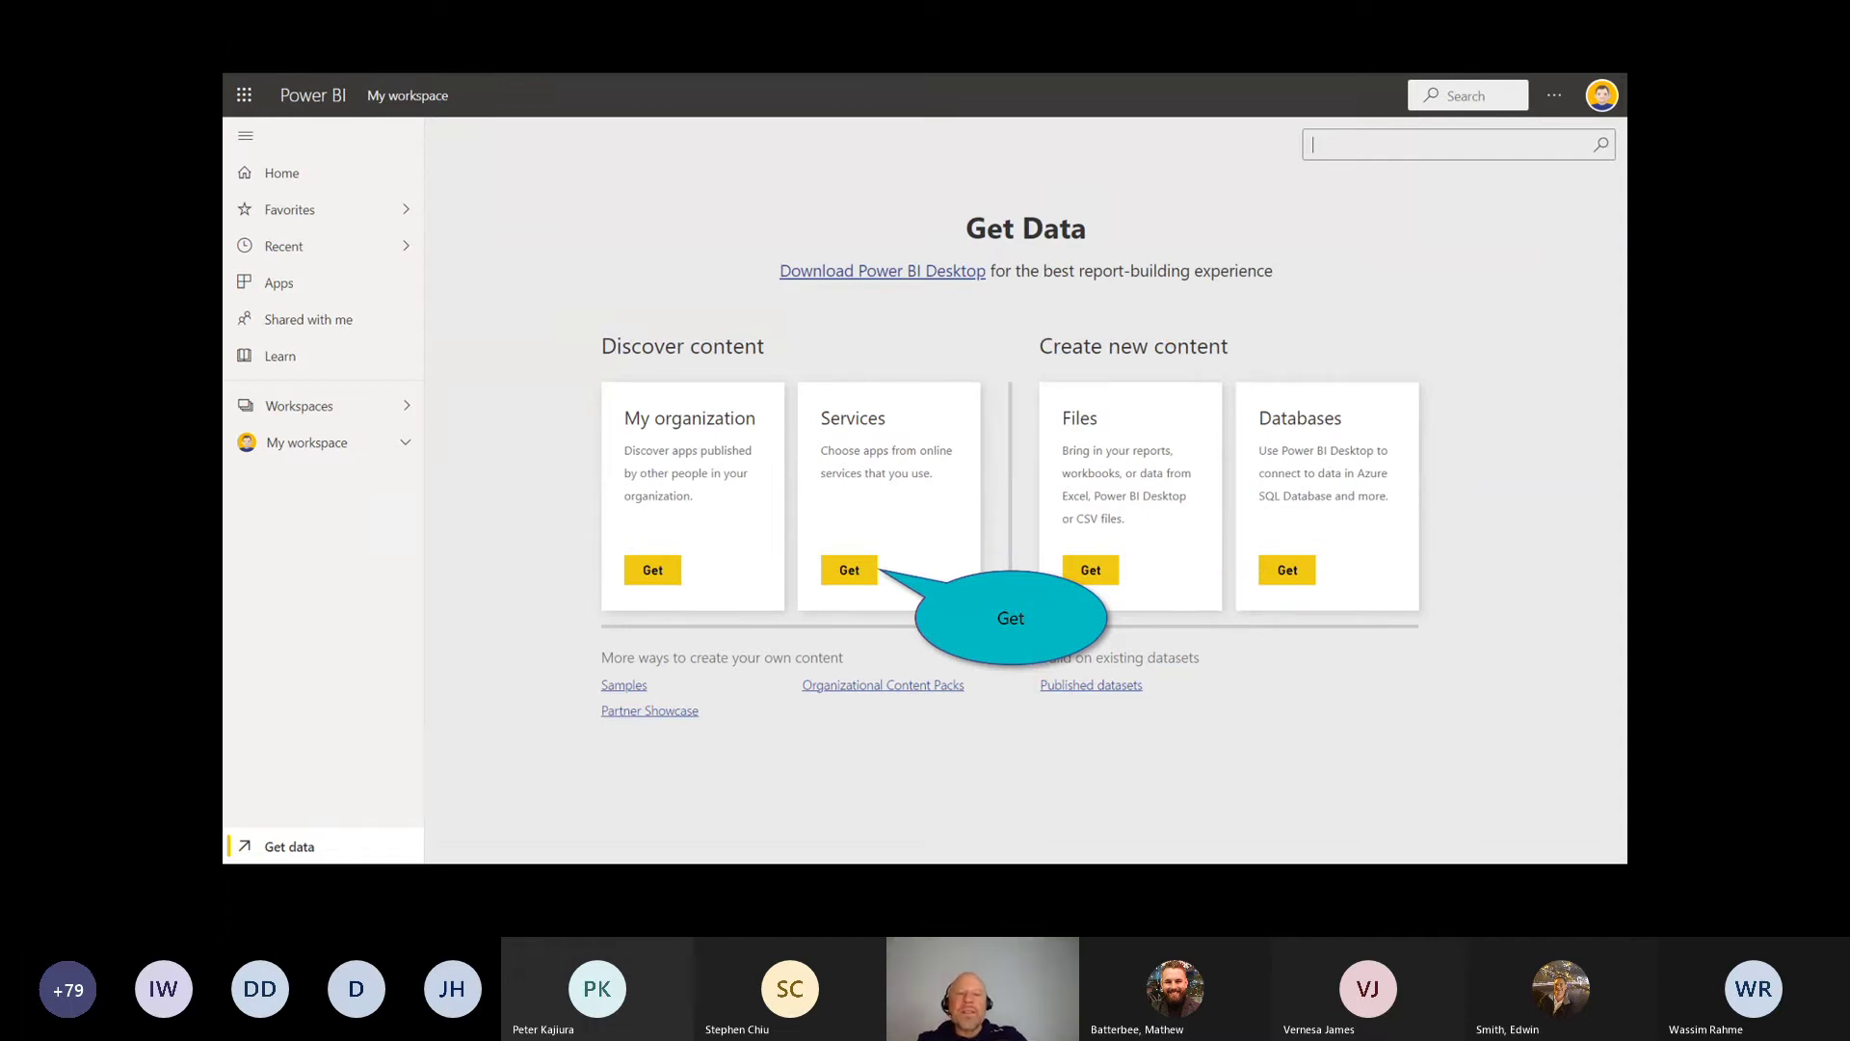
Step: Use the Services card's Get to list AppSource template apps
{"action": "left_click", "coordinate": [846, 576]}
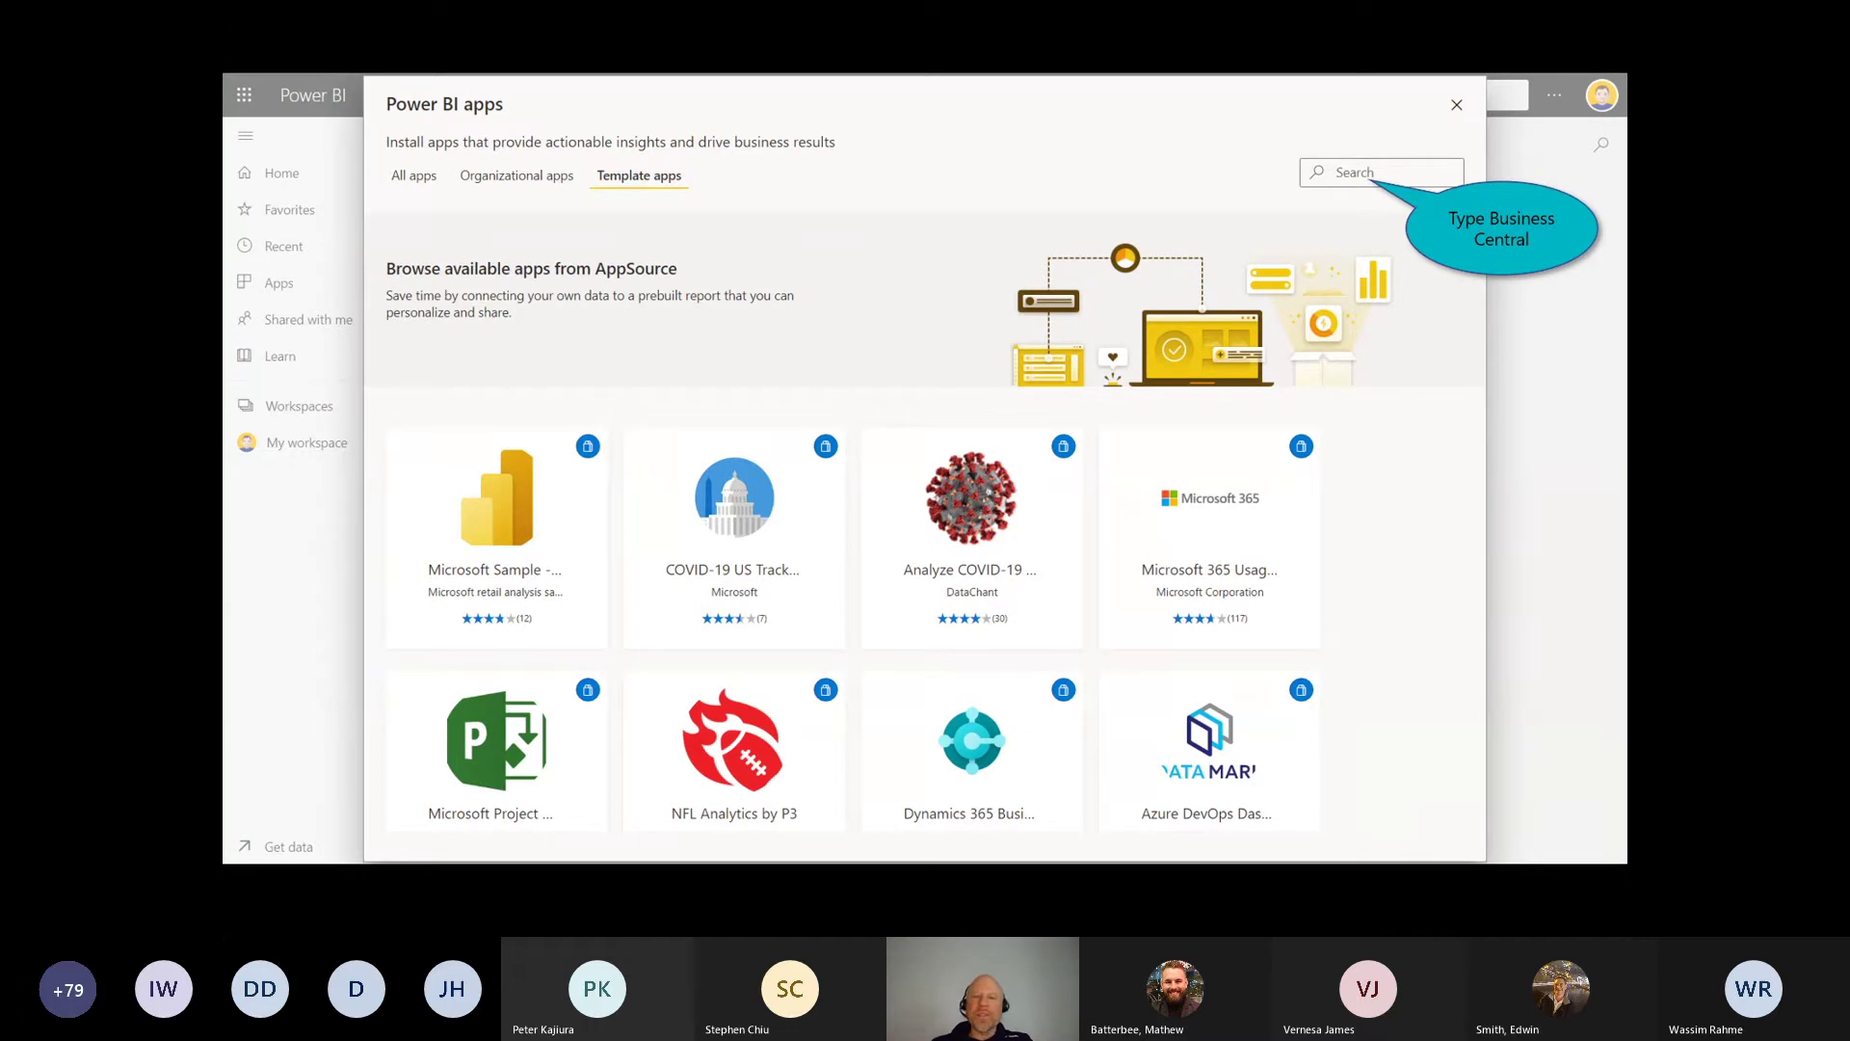
Step: Mark up the app tiles with red ink, then erase the marks
{"action": "key", "text": "ctrl+p"}
{"action": "left_click_drag", "start_coordinate": [835, 406], "coordinate": [830, 435]}
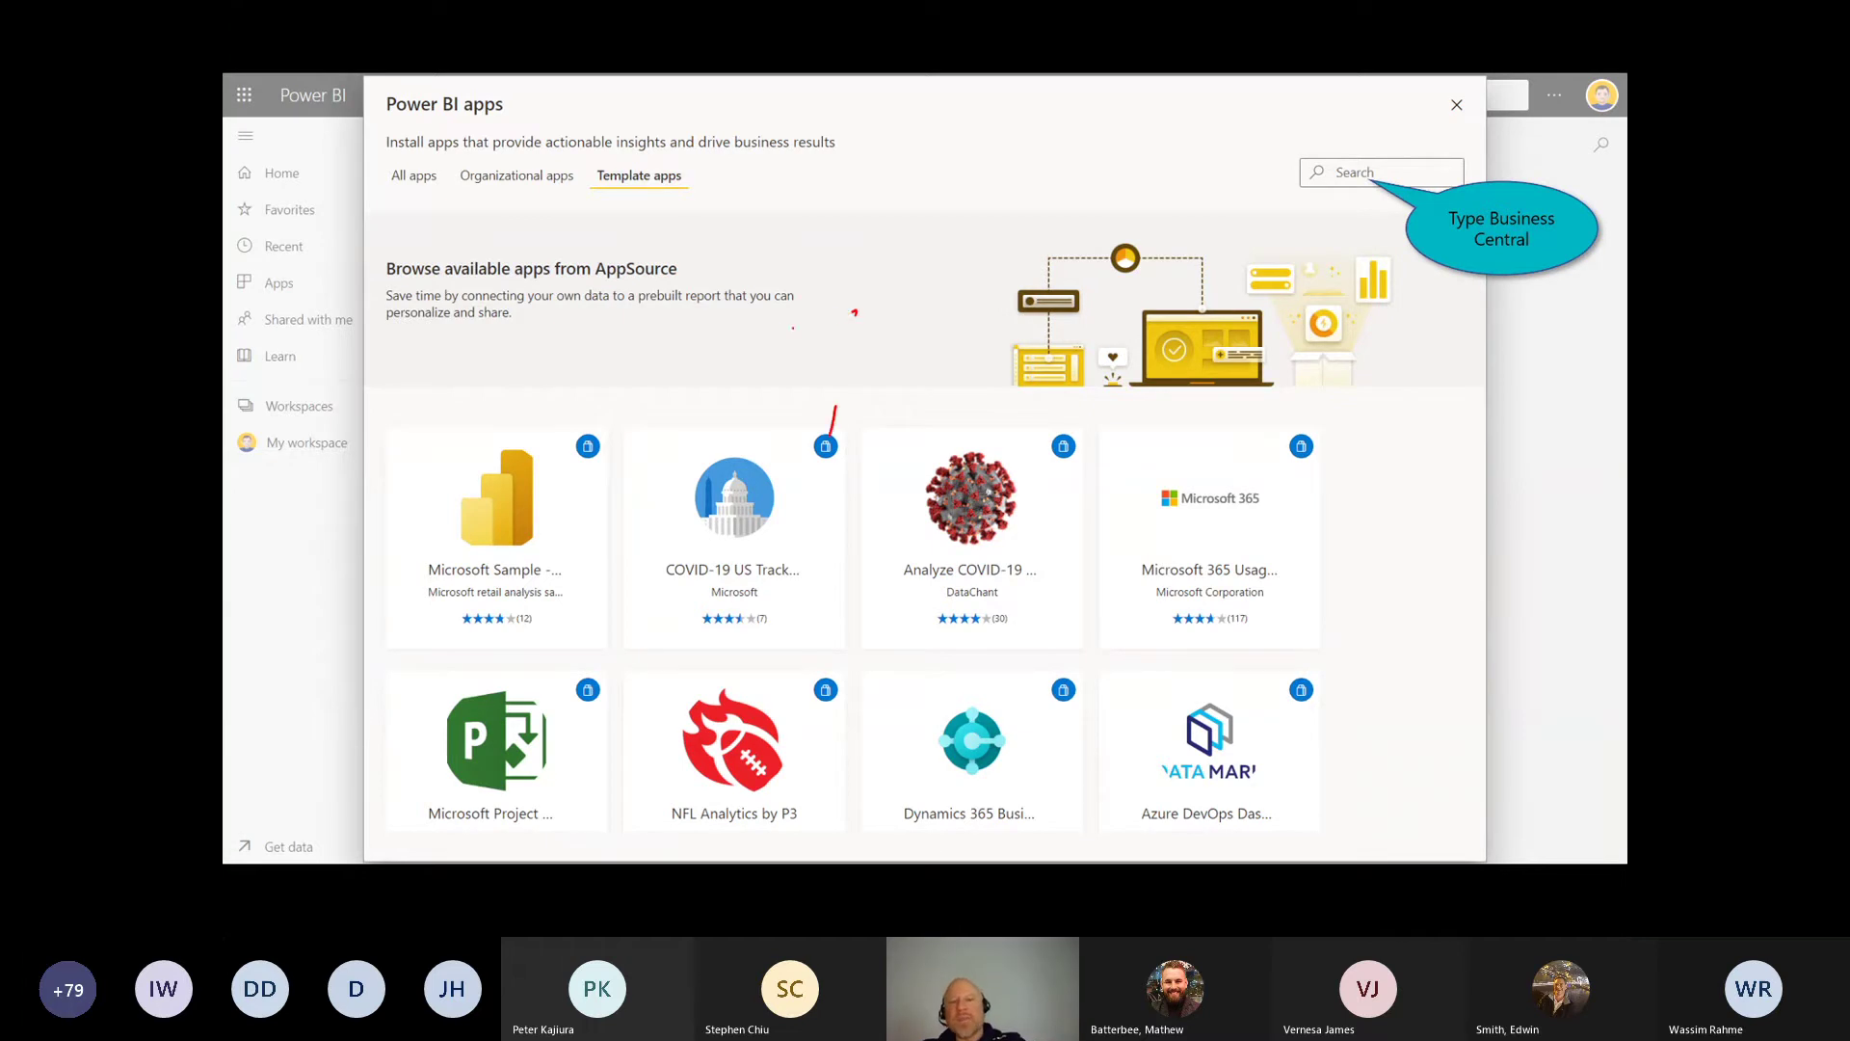
{"action": "mouse_move", "coordinate": [854, 313]}
{"action": "left_mouse_down"}
{"action": "mouse_move", "coordinate": [810, 423]}
{"action": "mouse_move", "coordinate": [840, 390]}
{"action": "left_mouse_up"}
{"action": "key", "text": "ctrl+e"}
{"action": "left_click", "coordinate": [786, 386]}
{"action": "key", "text": "e"}
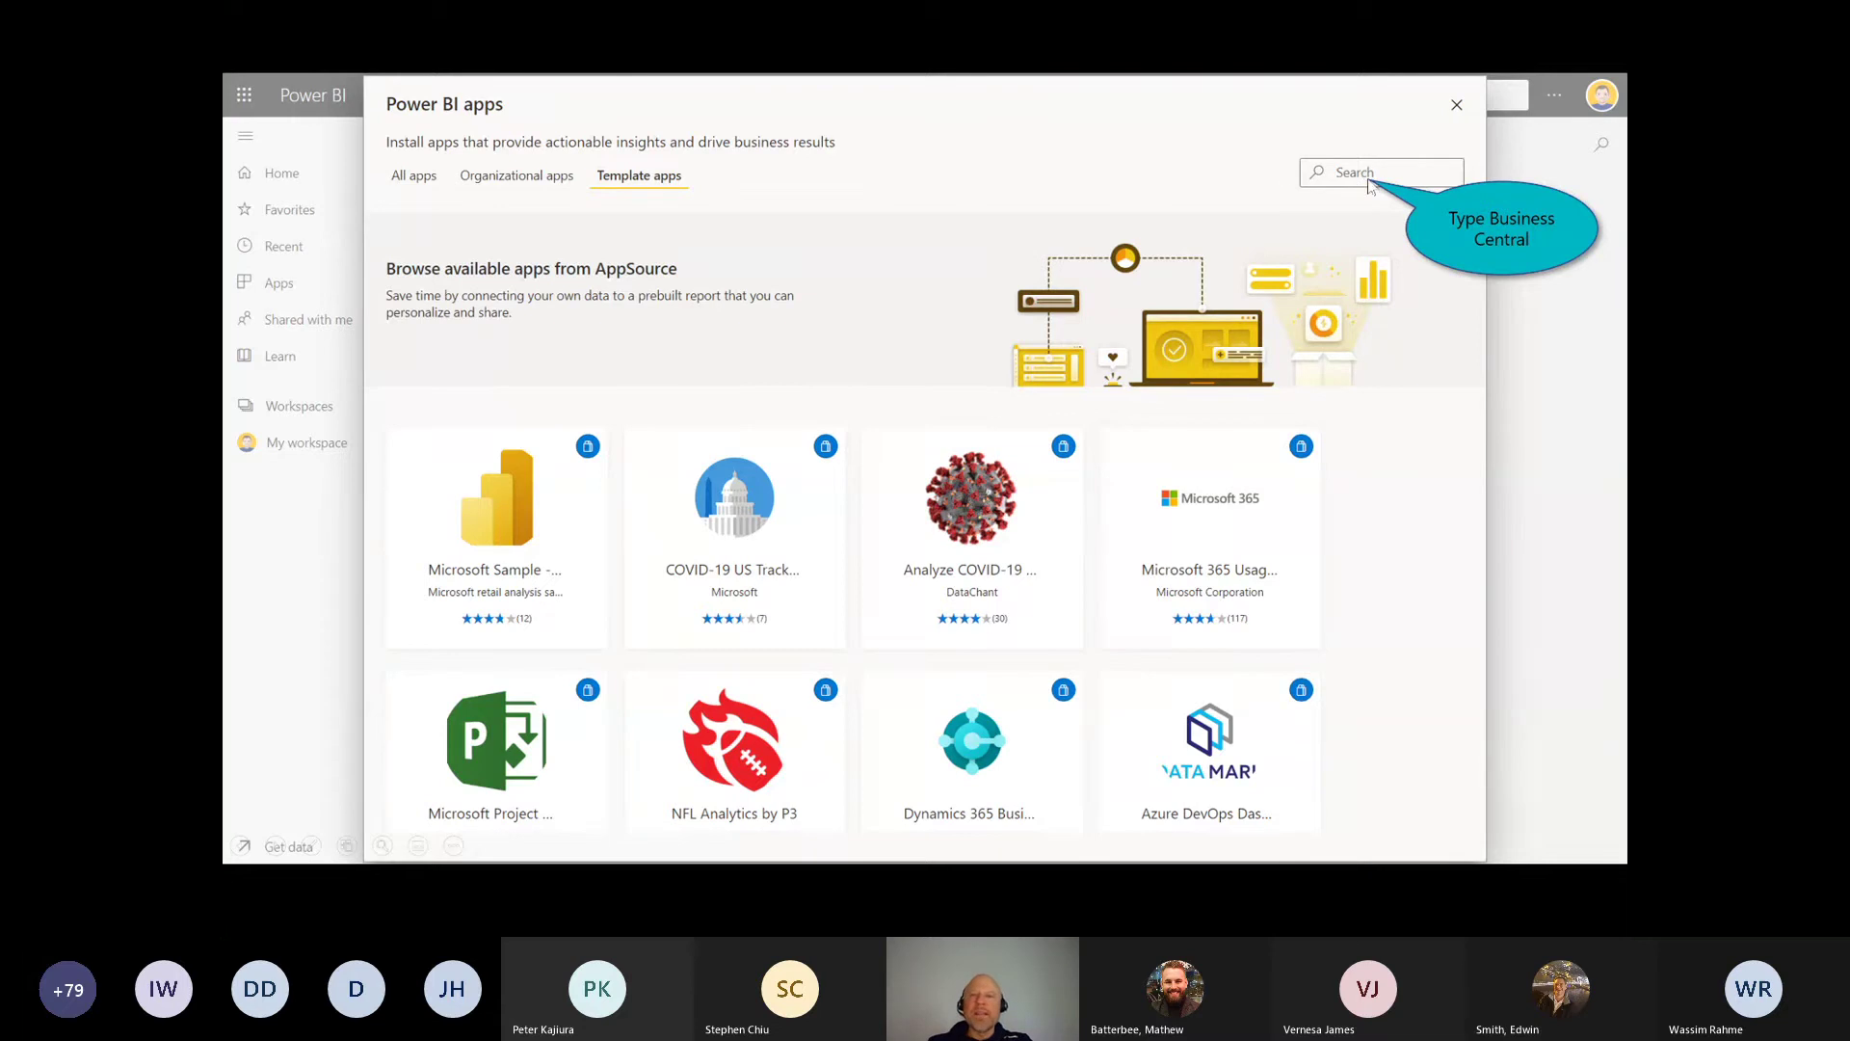
Step: Search template apps for 'Business Central' and add the Microsoft Dynamics 365 Business Central app
{"action": "left_click", "coordinate": [1356, 181]}
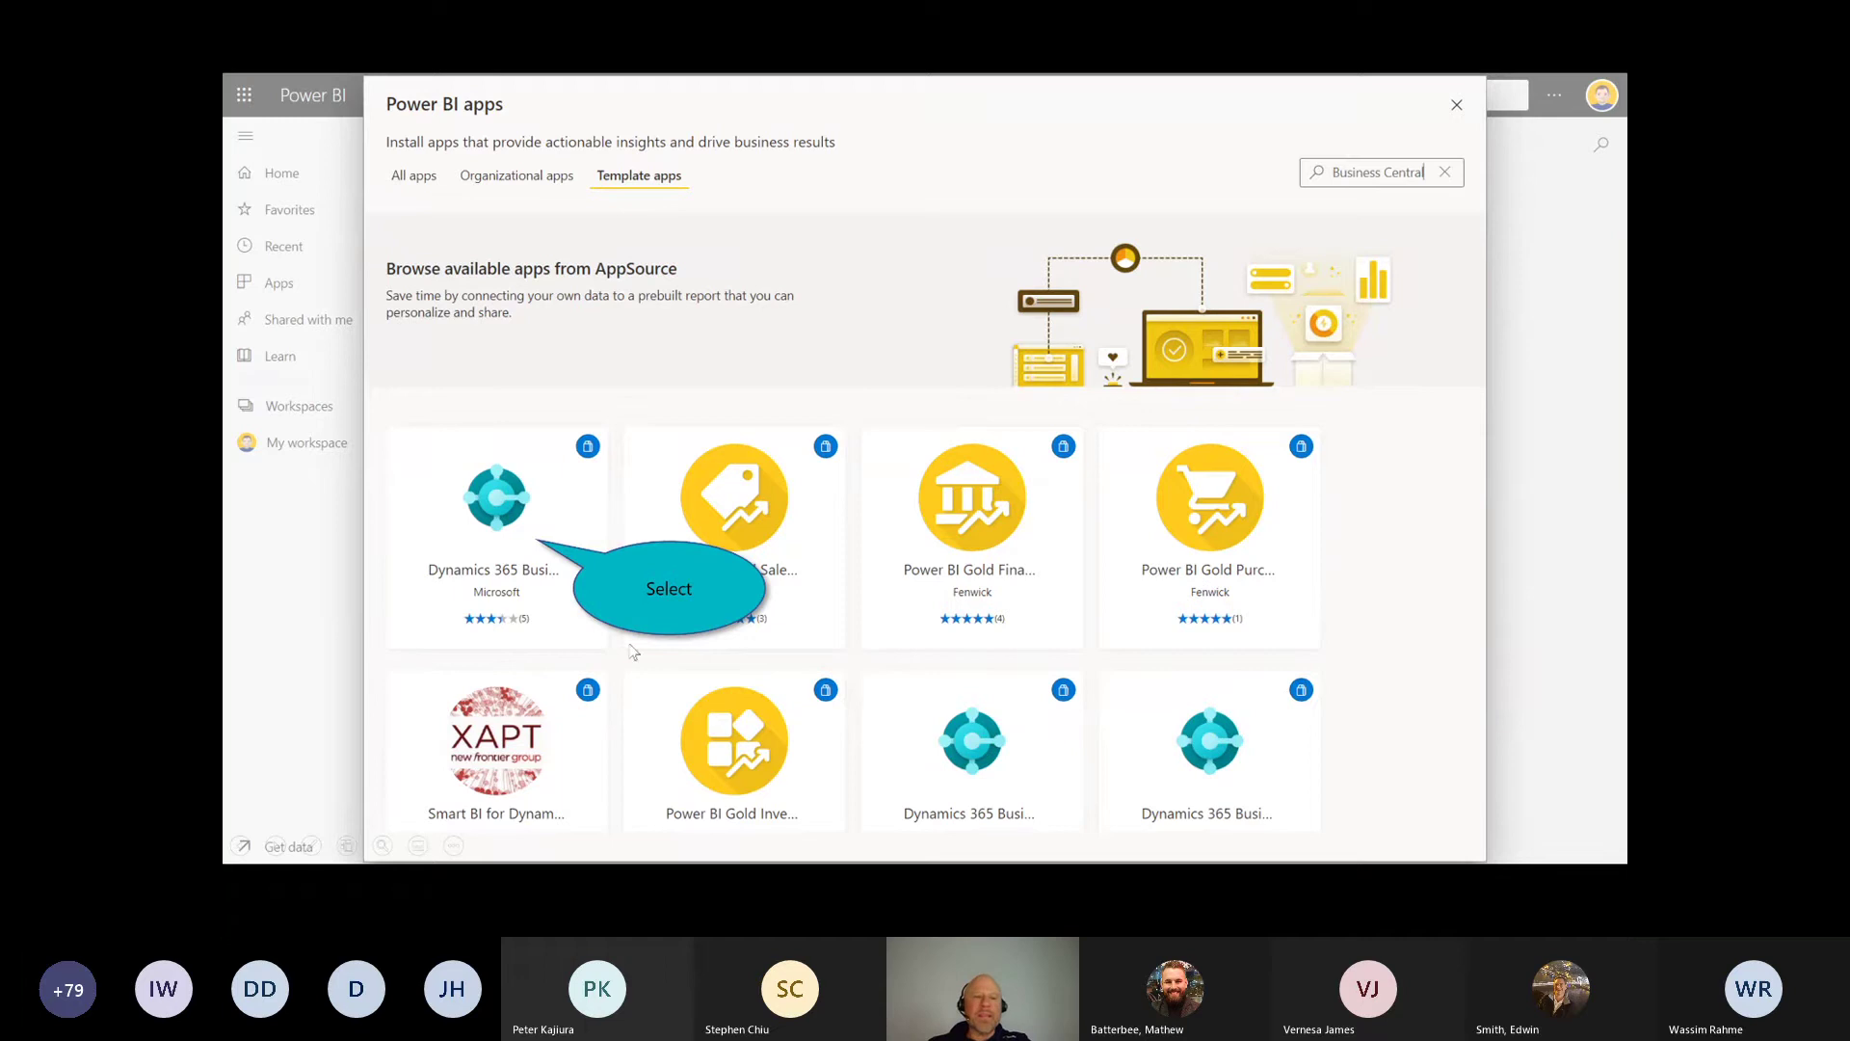
{"action": "key", "text": "ctrl+p"}
{"action": "left_click_drag", "start_coordinate": [478, 603], "coordinate": [515, 602]}
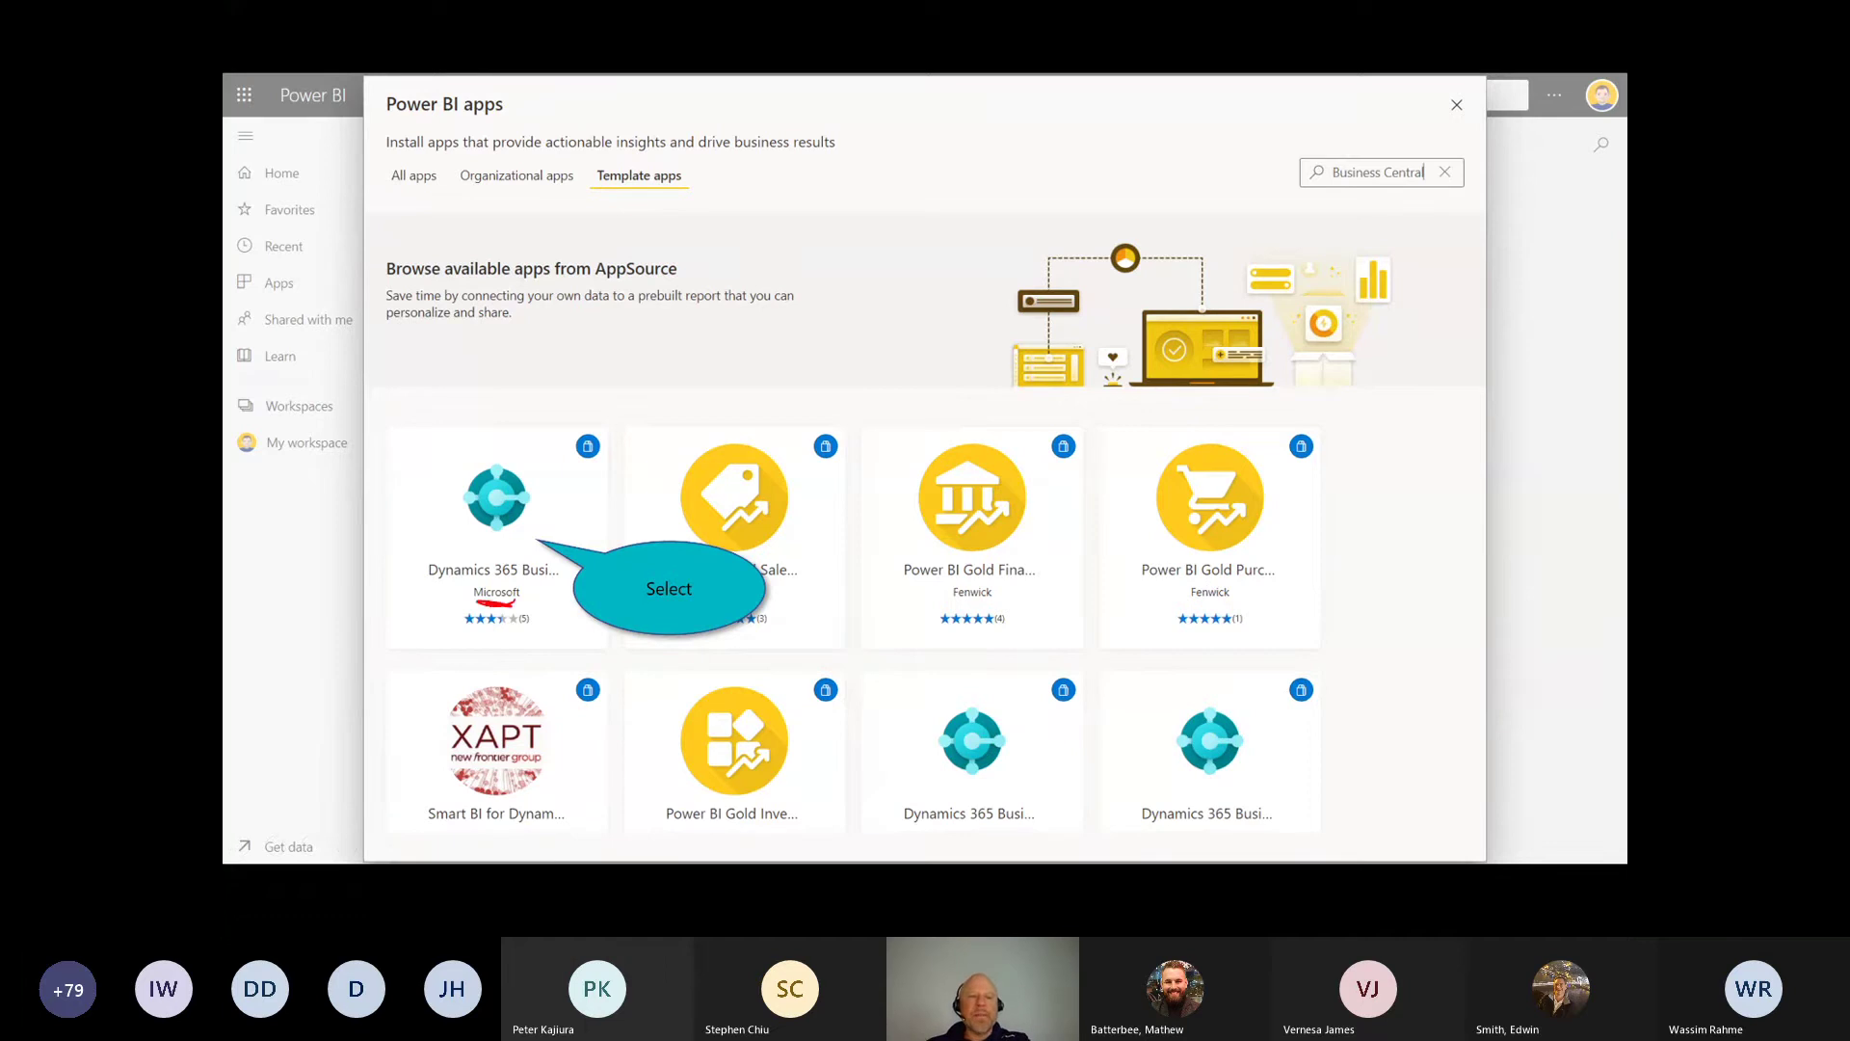
{"action": "key", "text": "Escape"}
{"action": "left_click", "coordinate": [500, 503]}
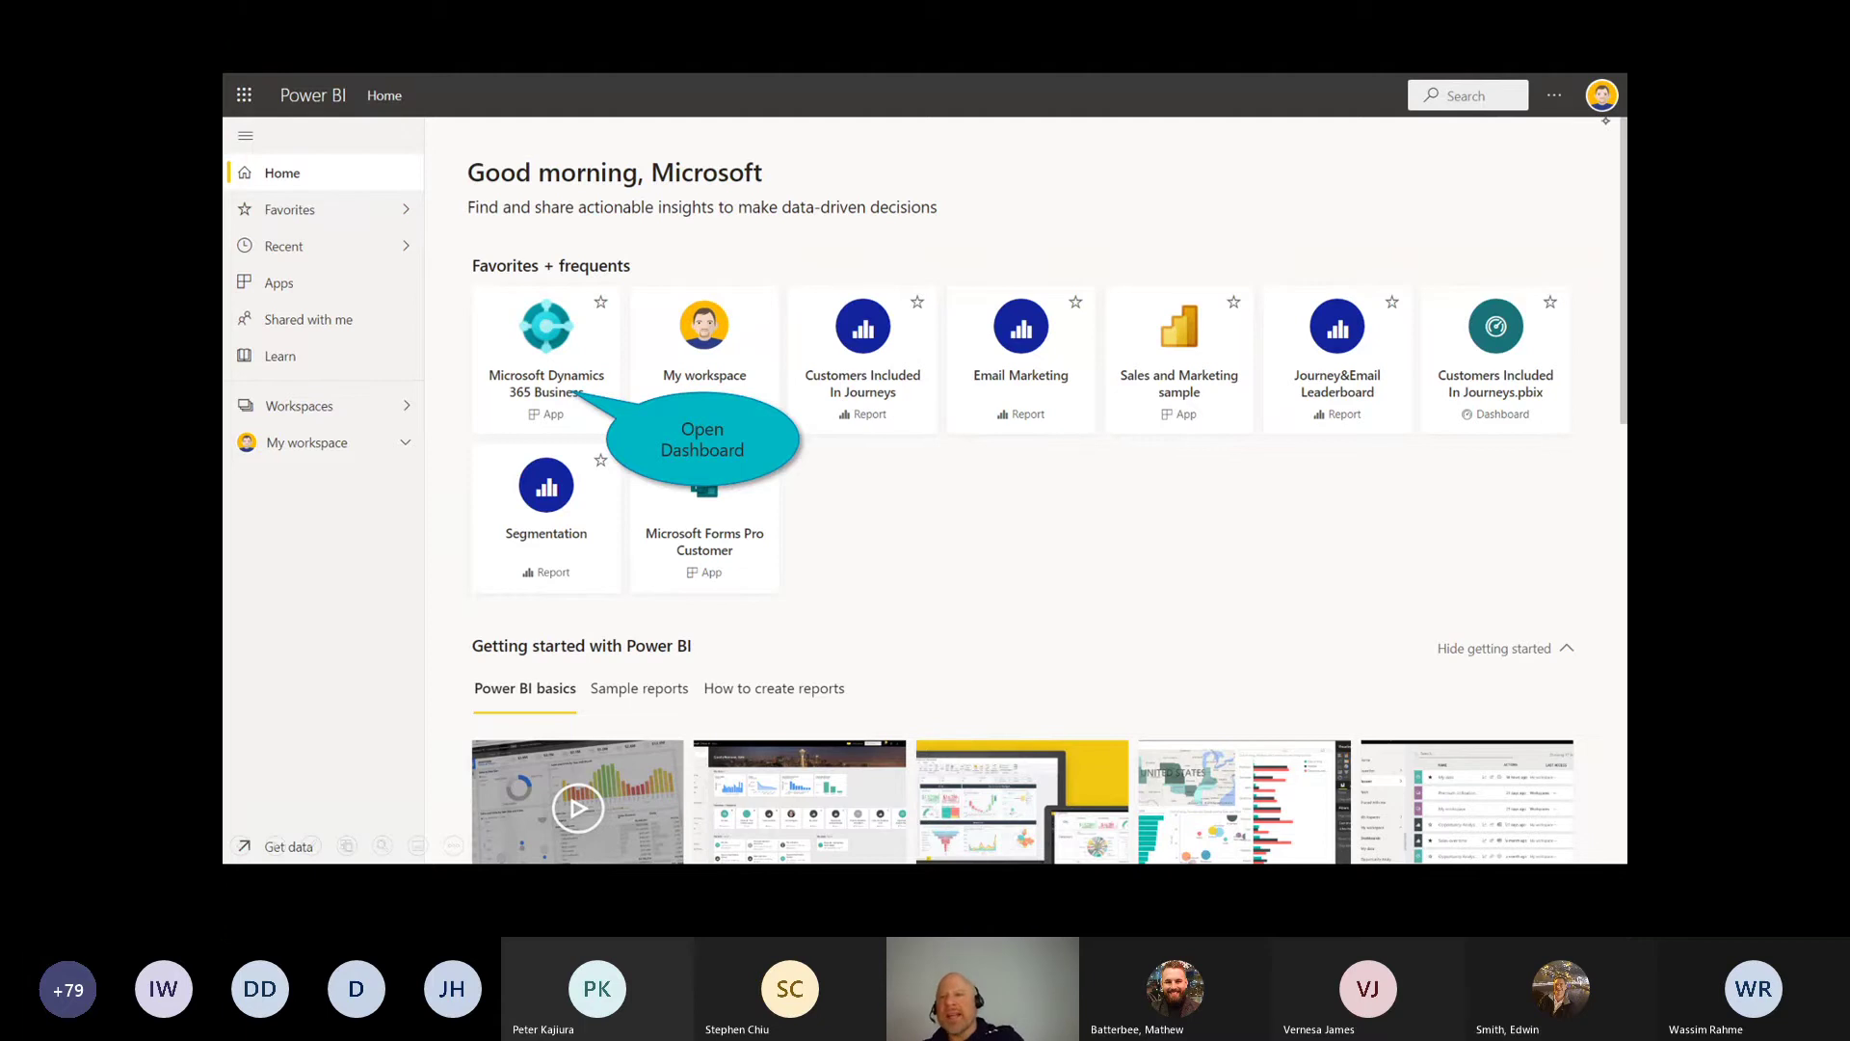
Step: Draw a red arrow, then open the Microsoft Dynamics 365 Business Central tile under Favorites + frequents
{"action": "left_click_drag", "start_coordinate": [1532, 176], "coordinate": [1600, 117]}
{"action": "left_click_drag", "start_coordinate": [1588, 181], "coordinate": [1605, 120]}
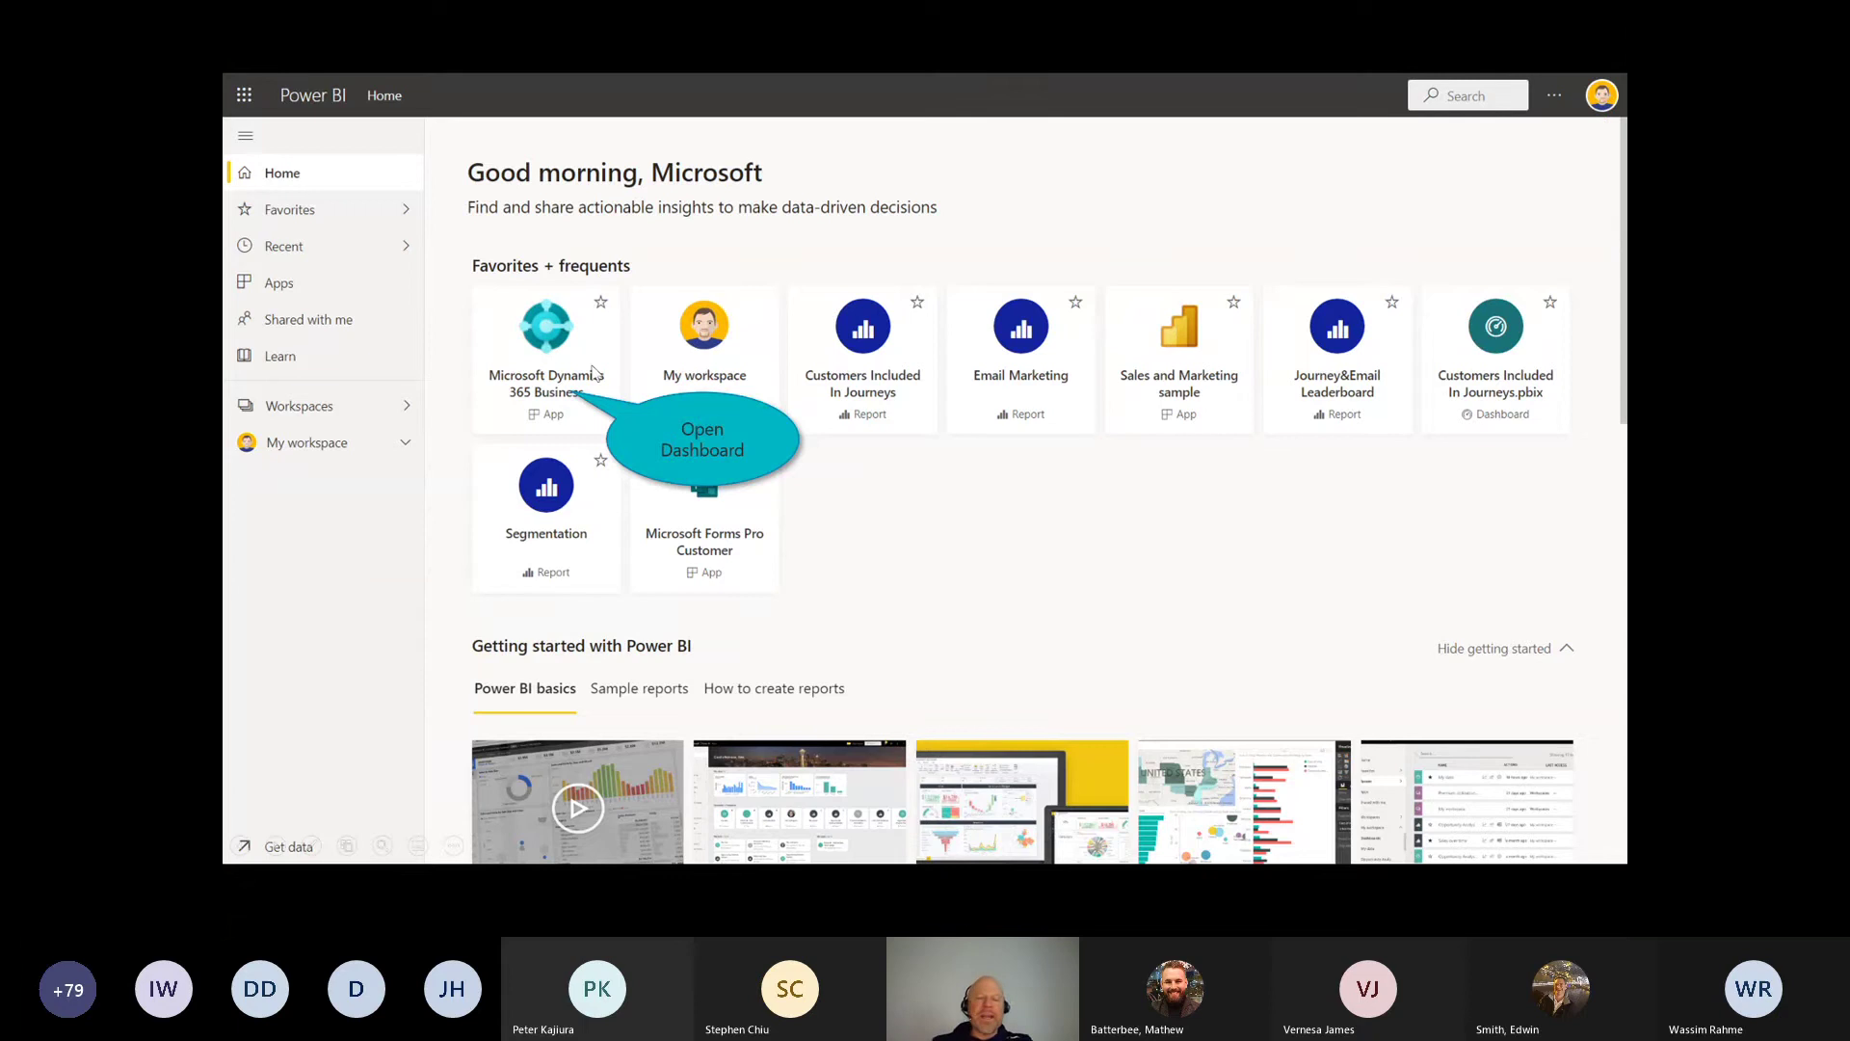
{"action": "left_click", "coordinate": [543, 335]}
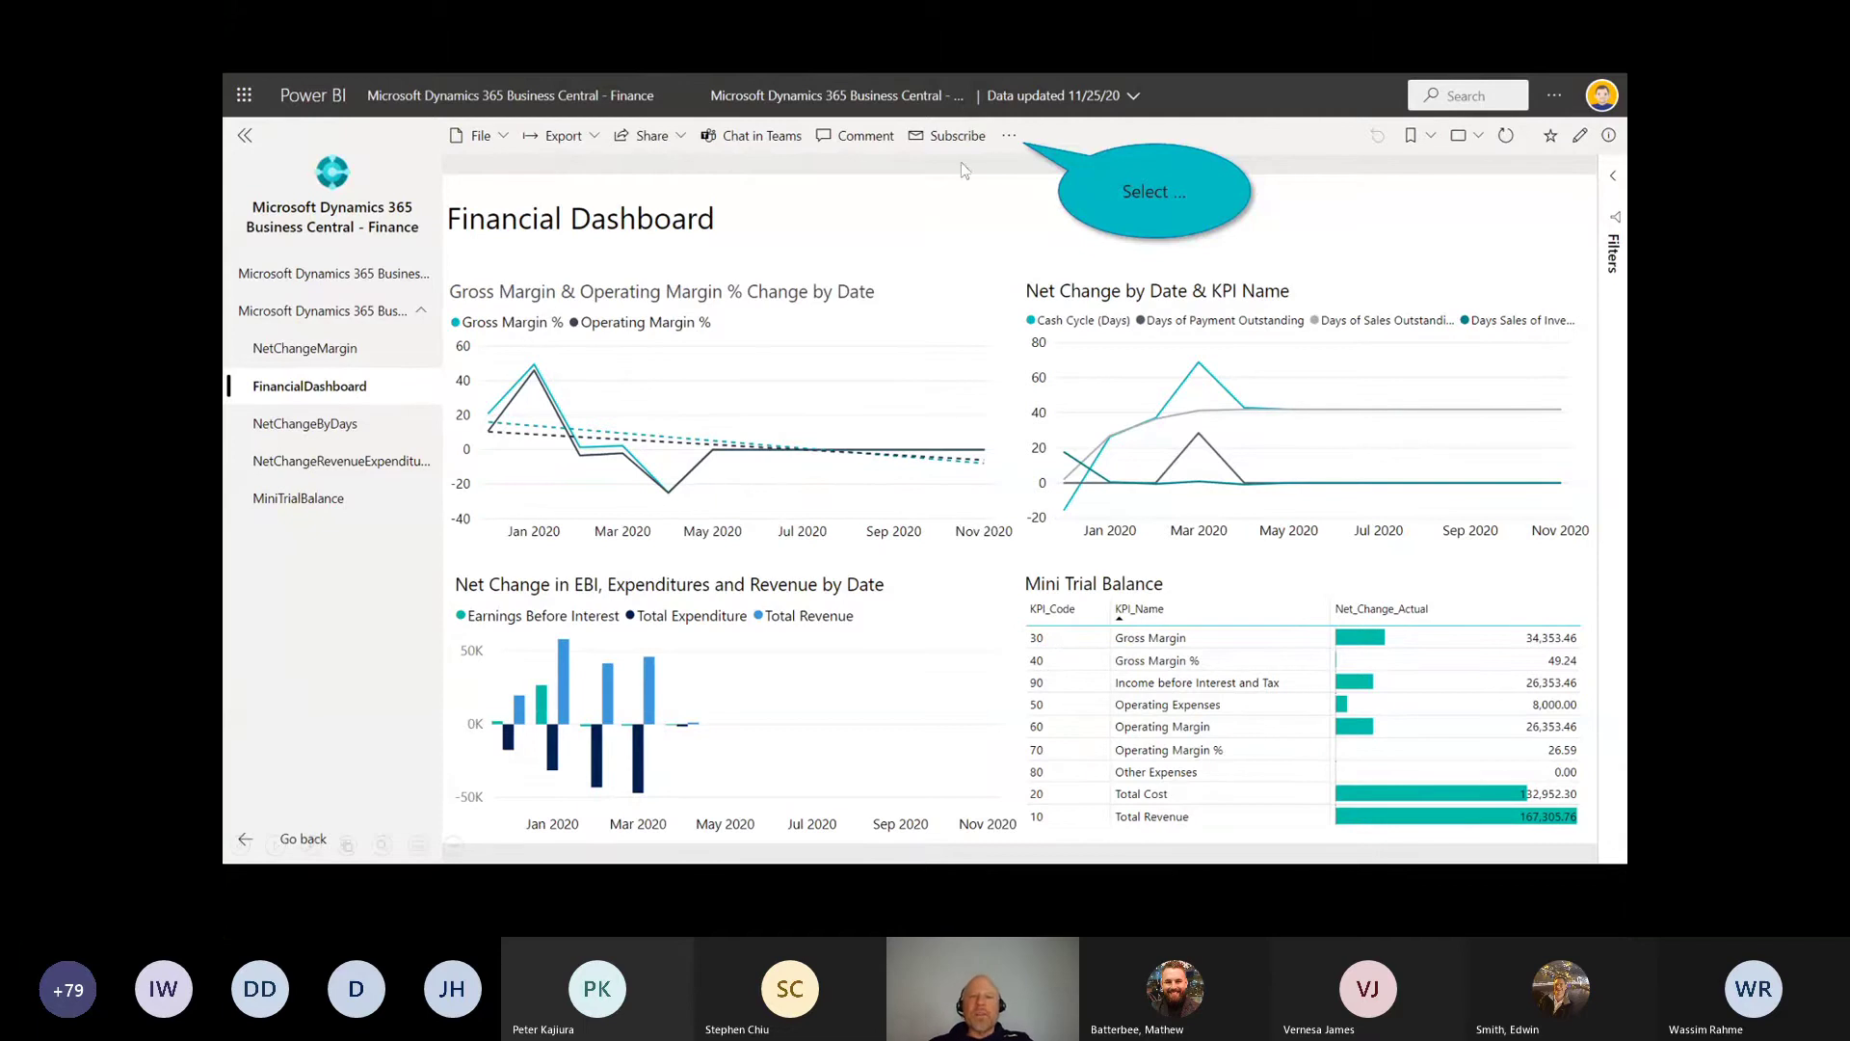
Step: Via the report's related content, get and view Quick Insights for the Finance dataset
{"action": "left_click", "coordinate": [1008, 140]}
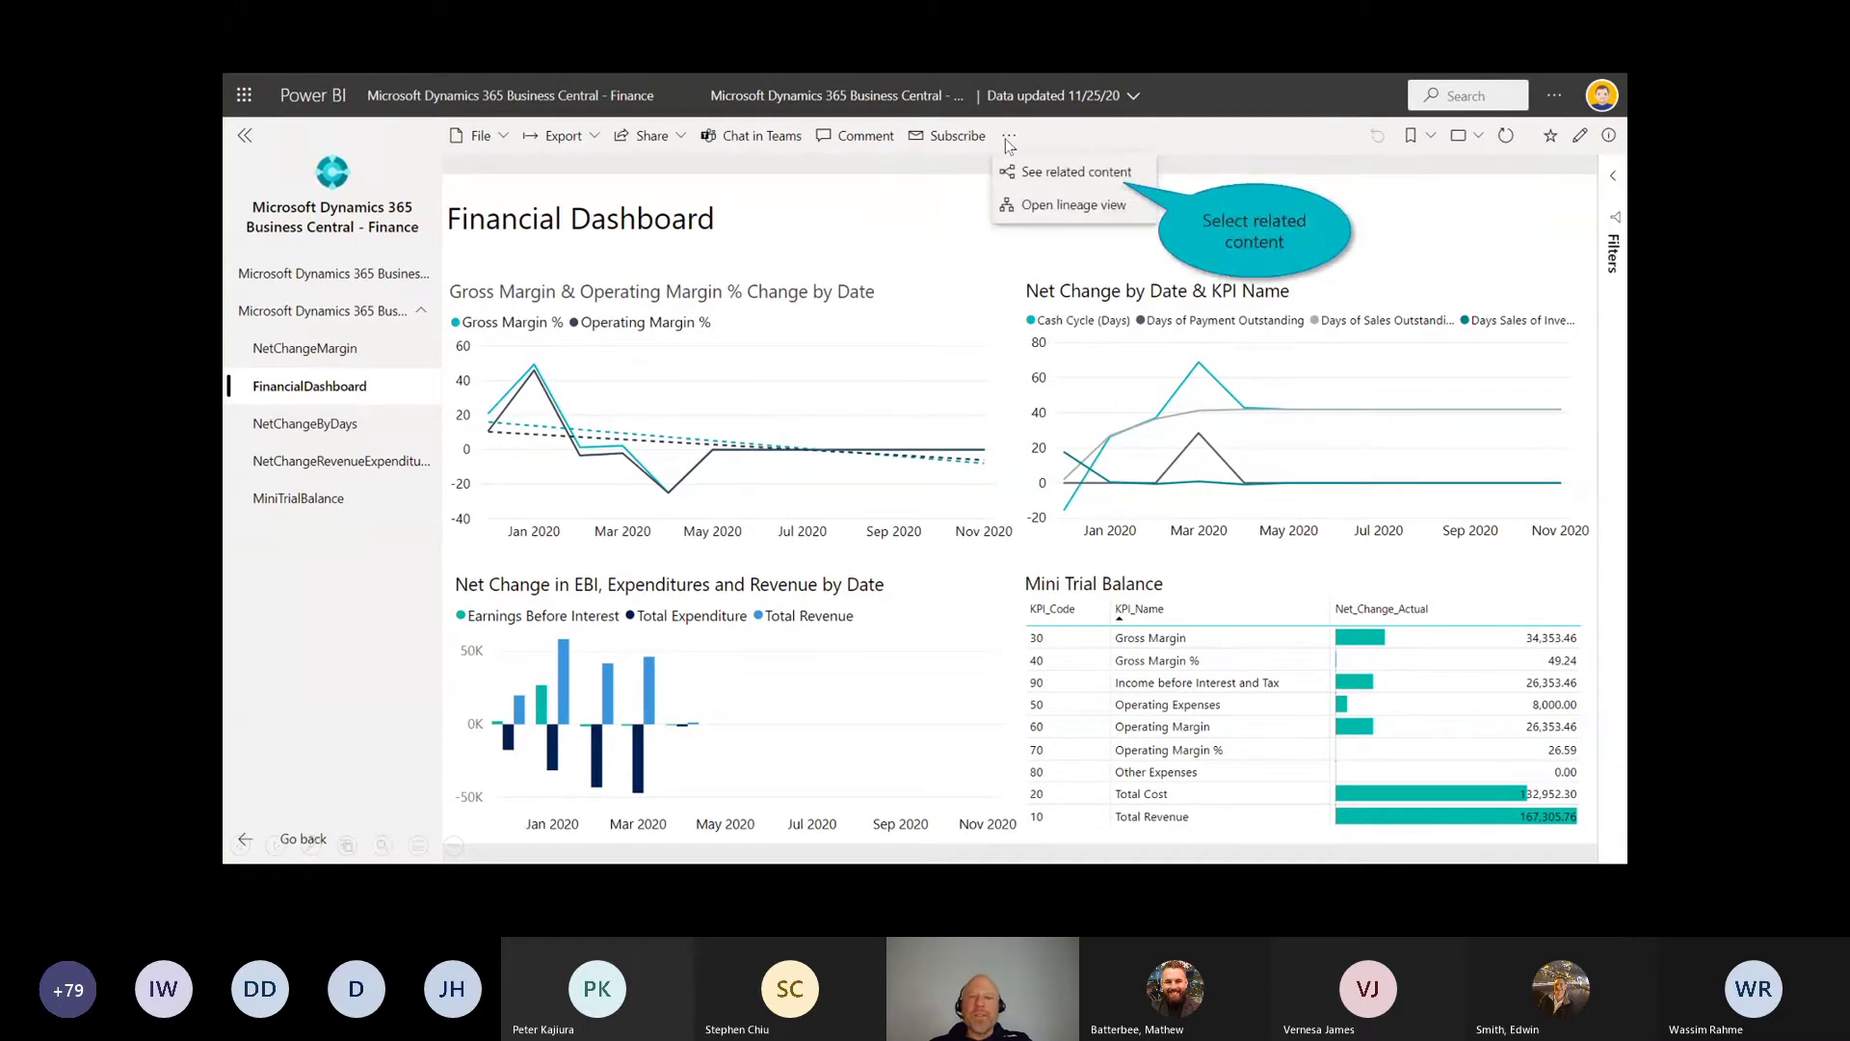
{"action": "left_click", "coordinate": [1060, 174]}
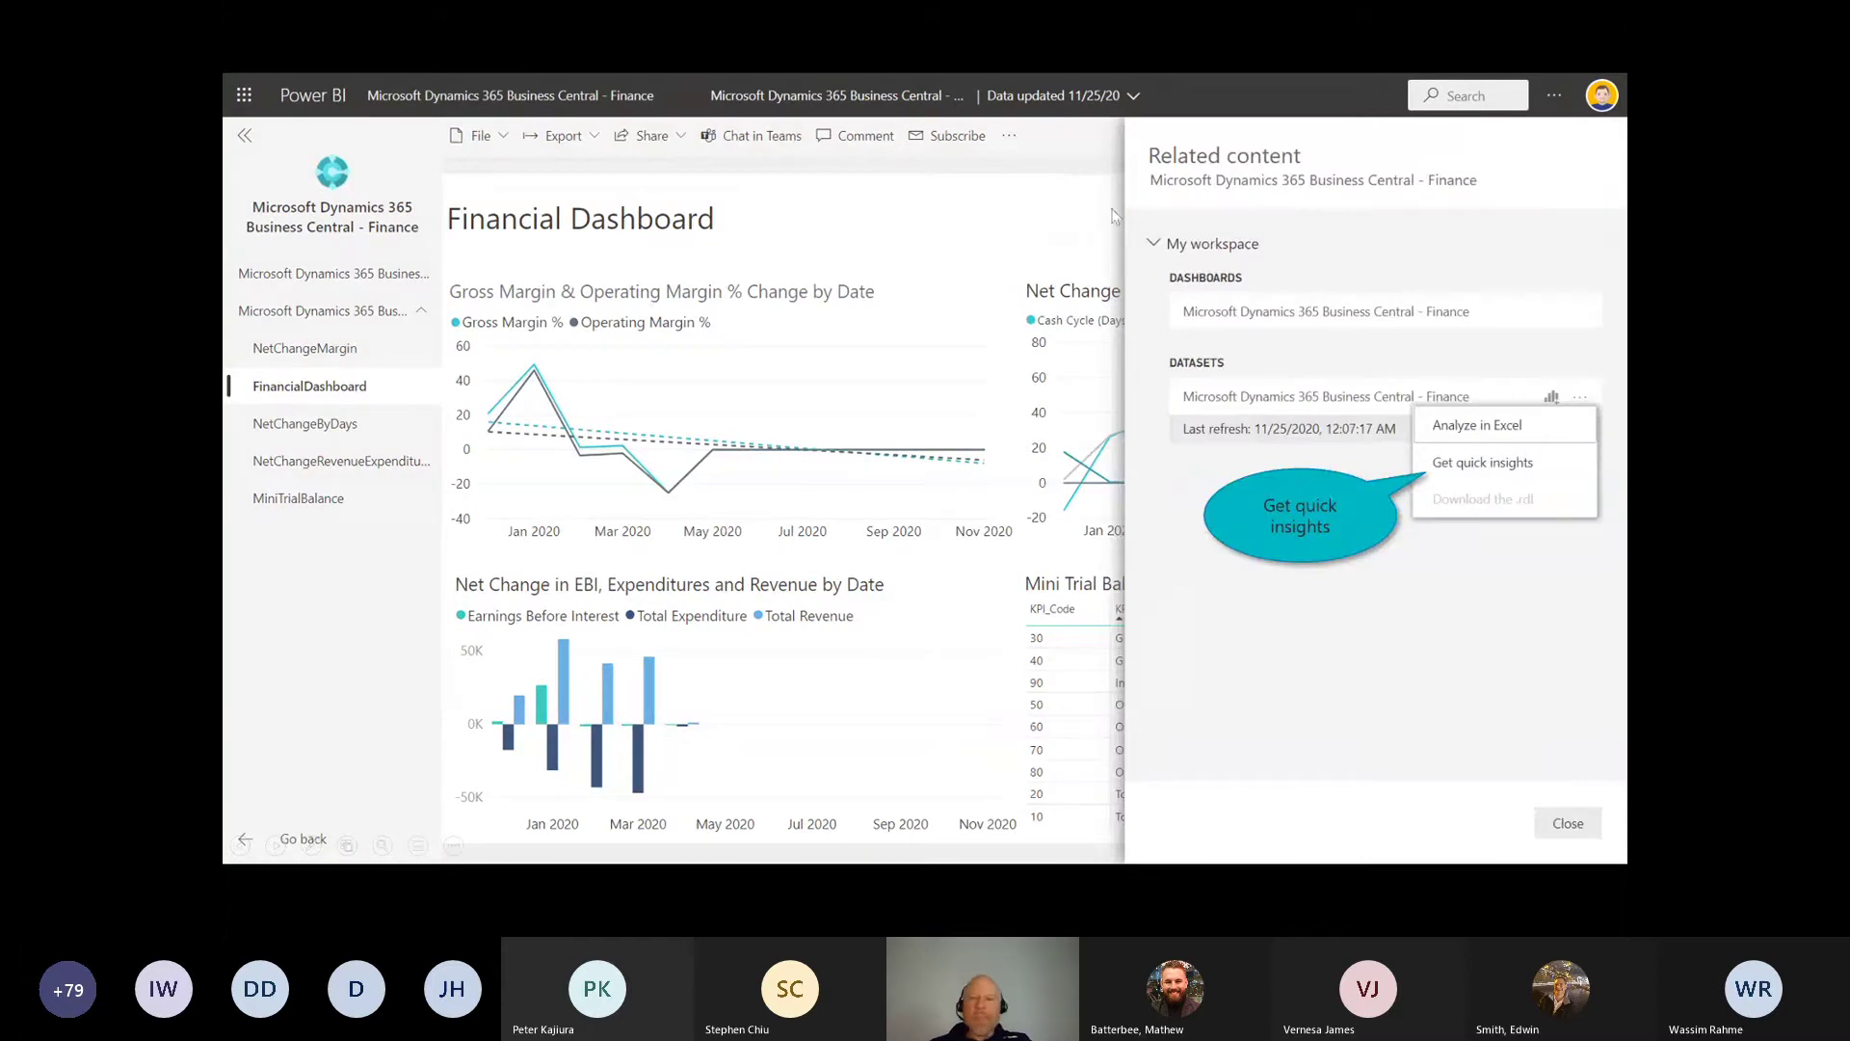
{"action": "left_click", "coordinate": [1473, 470]}
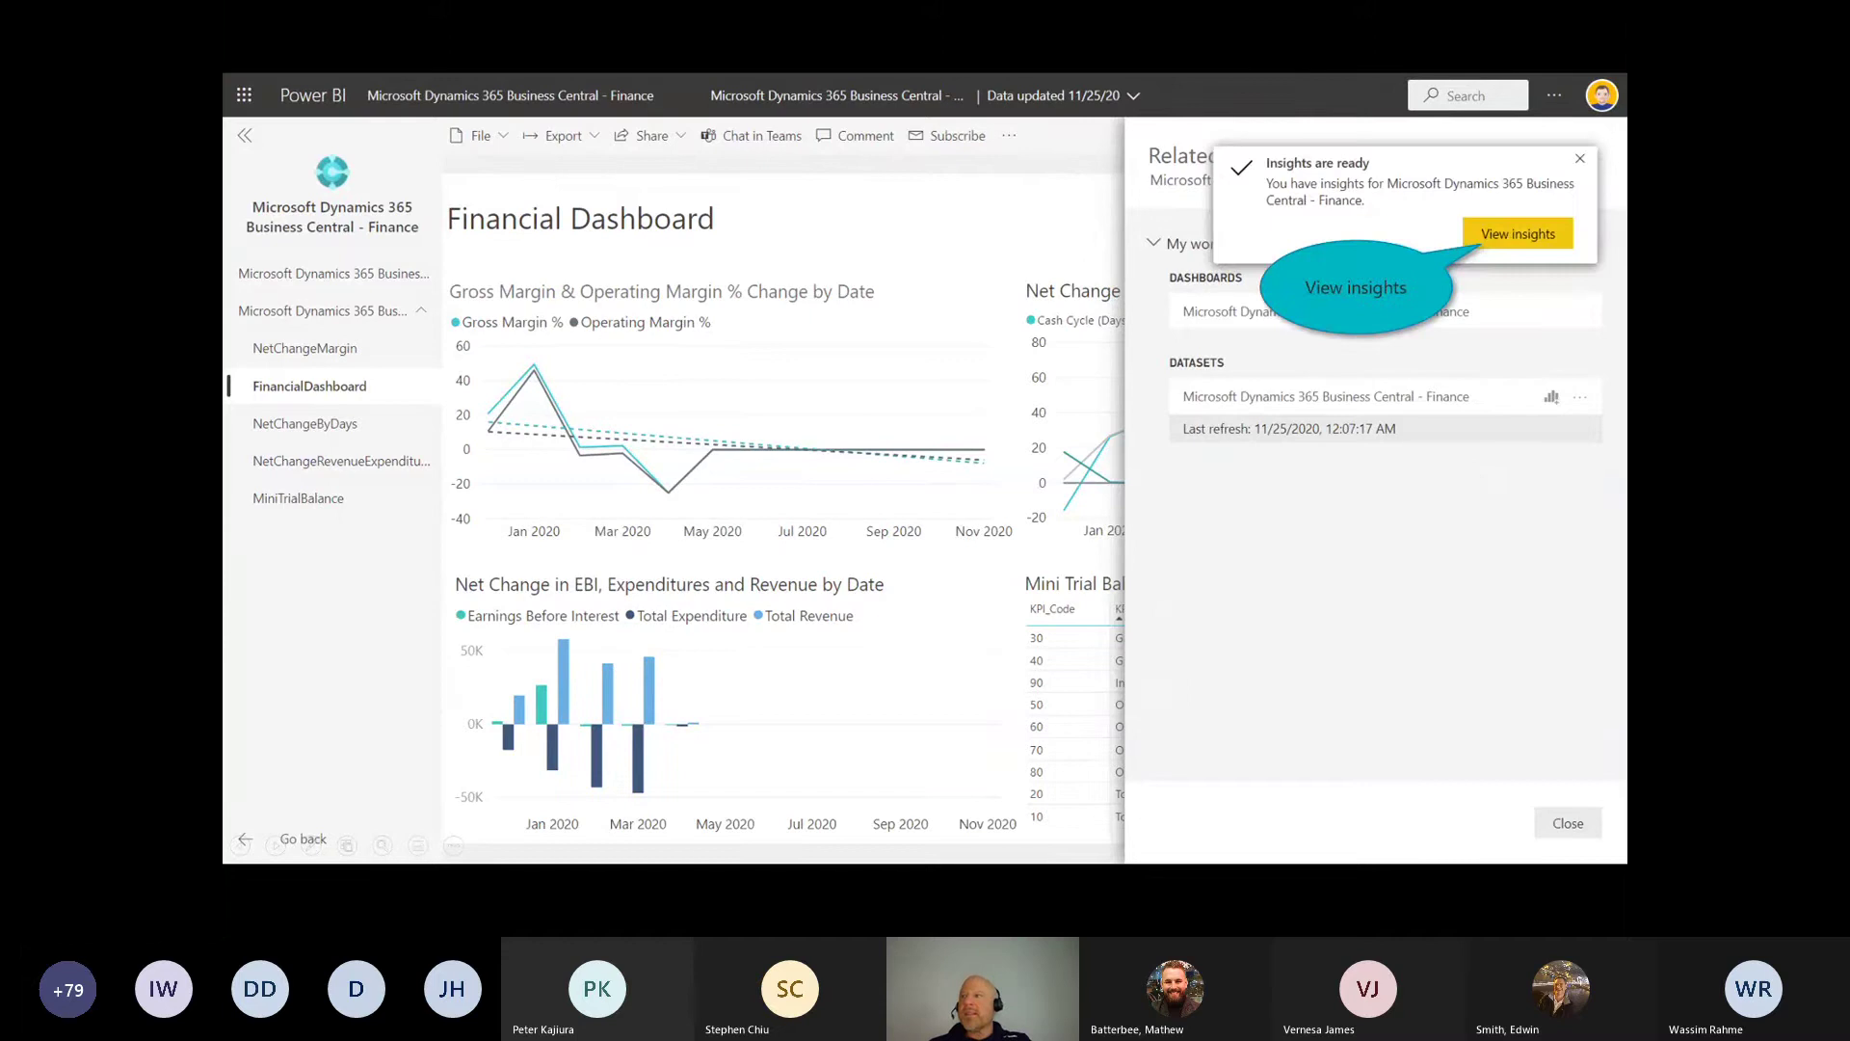
{"action": "left_click", "coordinate": [1545, 232]}
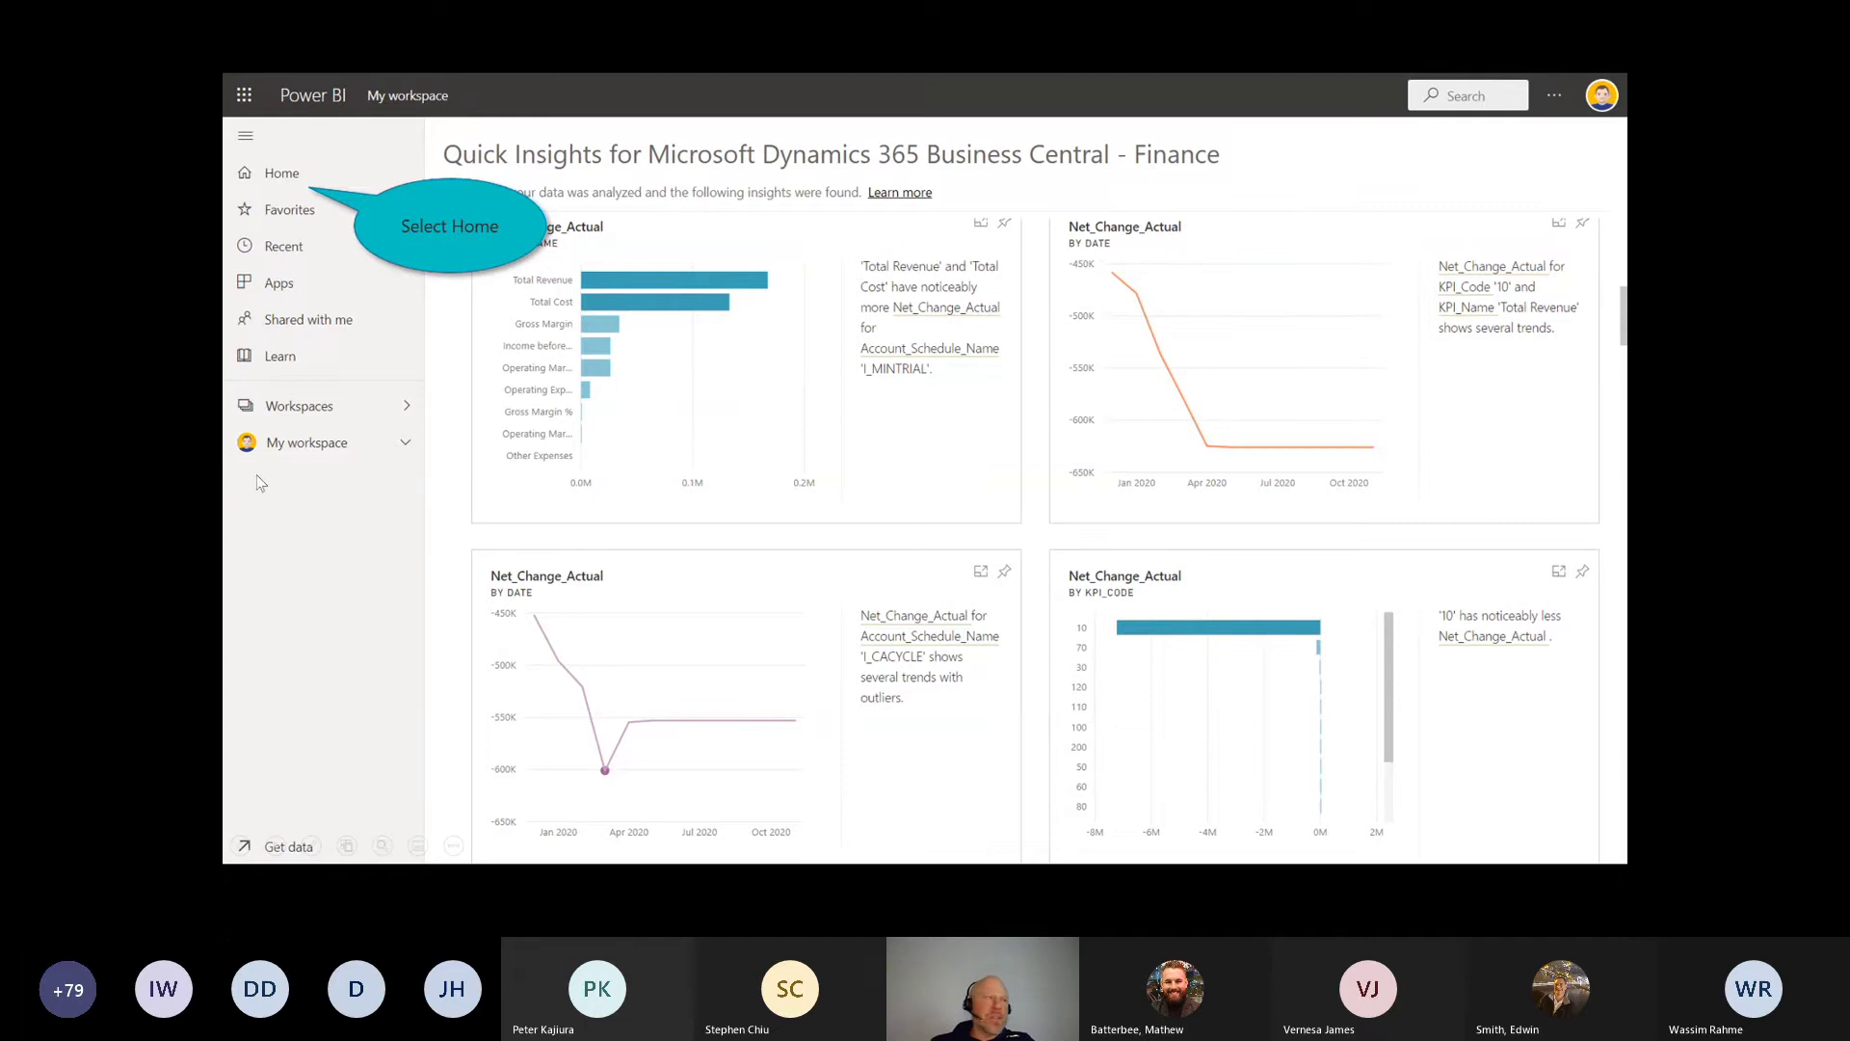
Step: Go Home, open the Customer Profitability Sample dashboard, and start a Q&A question
{"action": "left_click", "coordinate": [295, 183]}
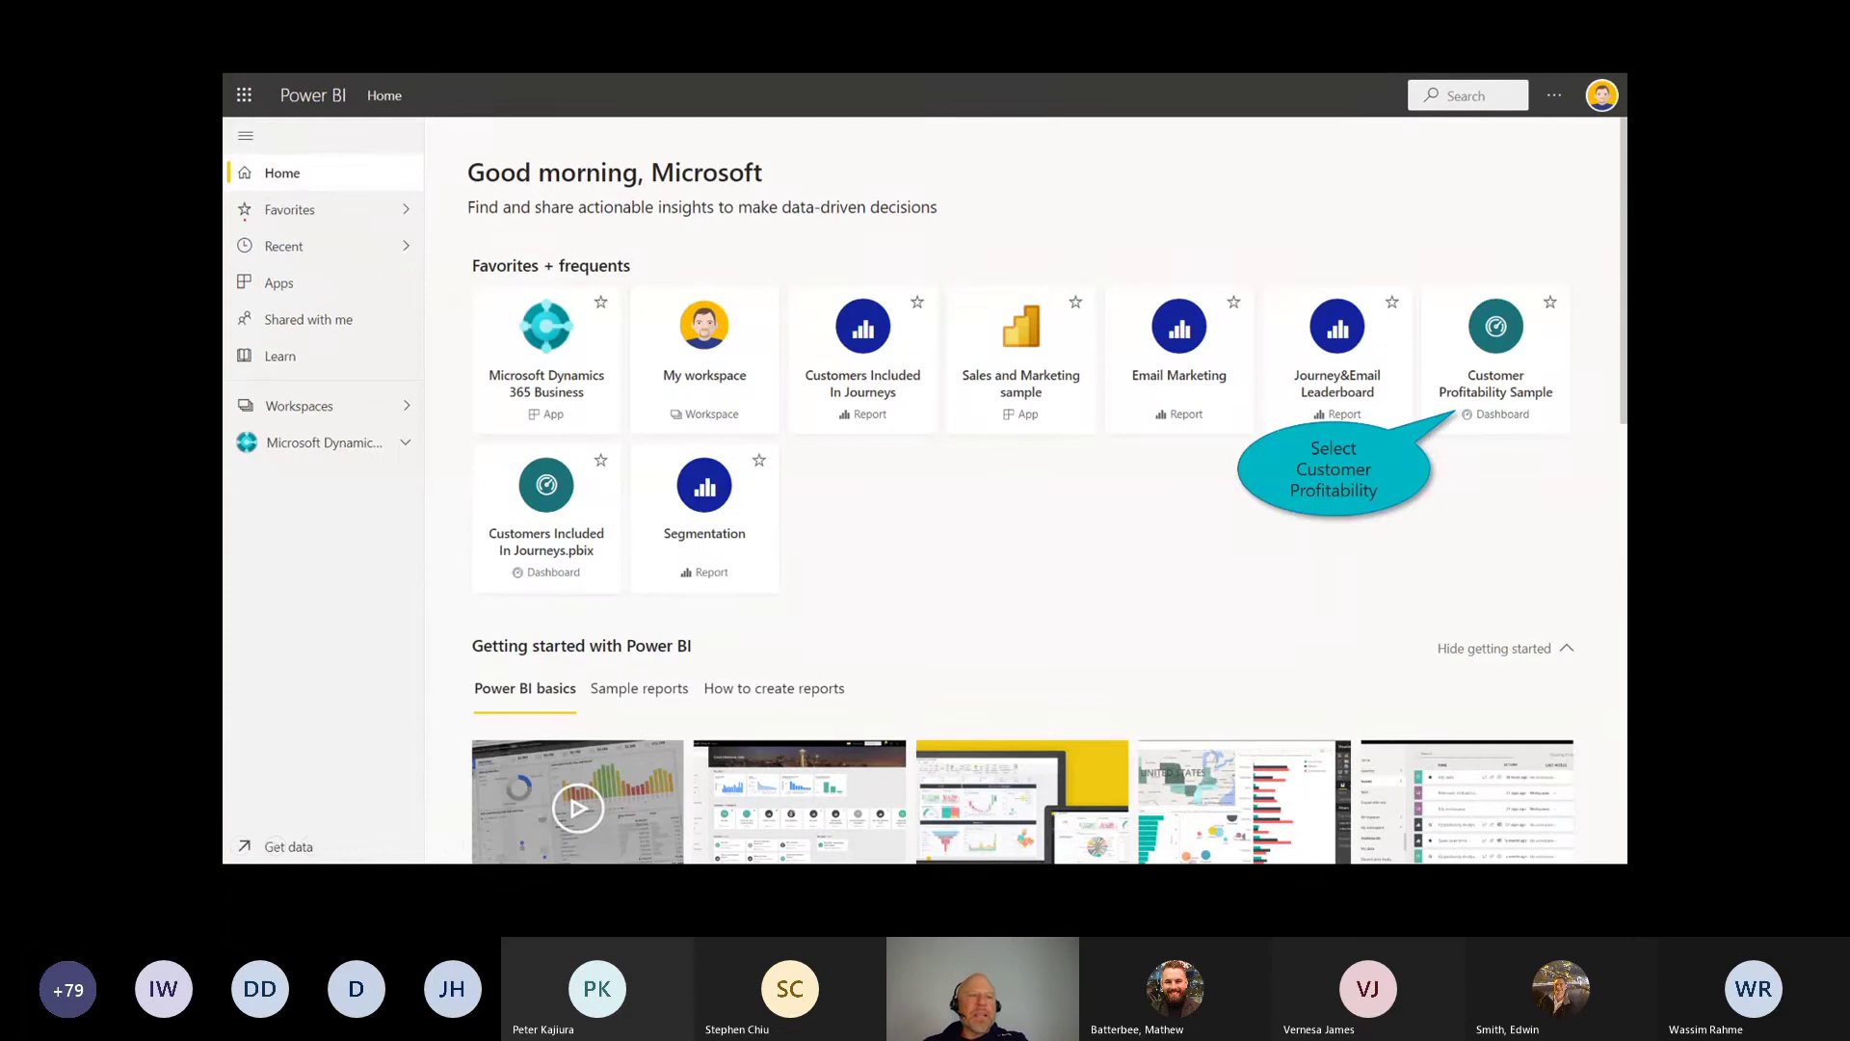
{"action": "left_click_drag", "start_coordinate": [238, 223], "coordinate": [250, 219]}
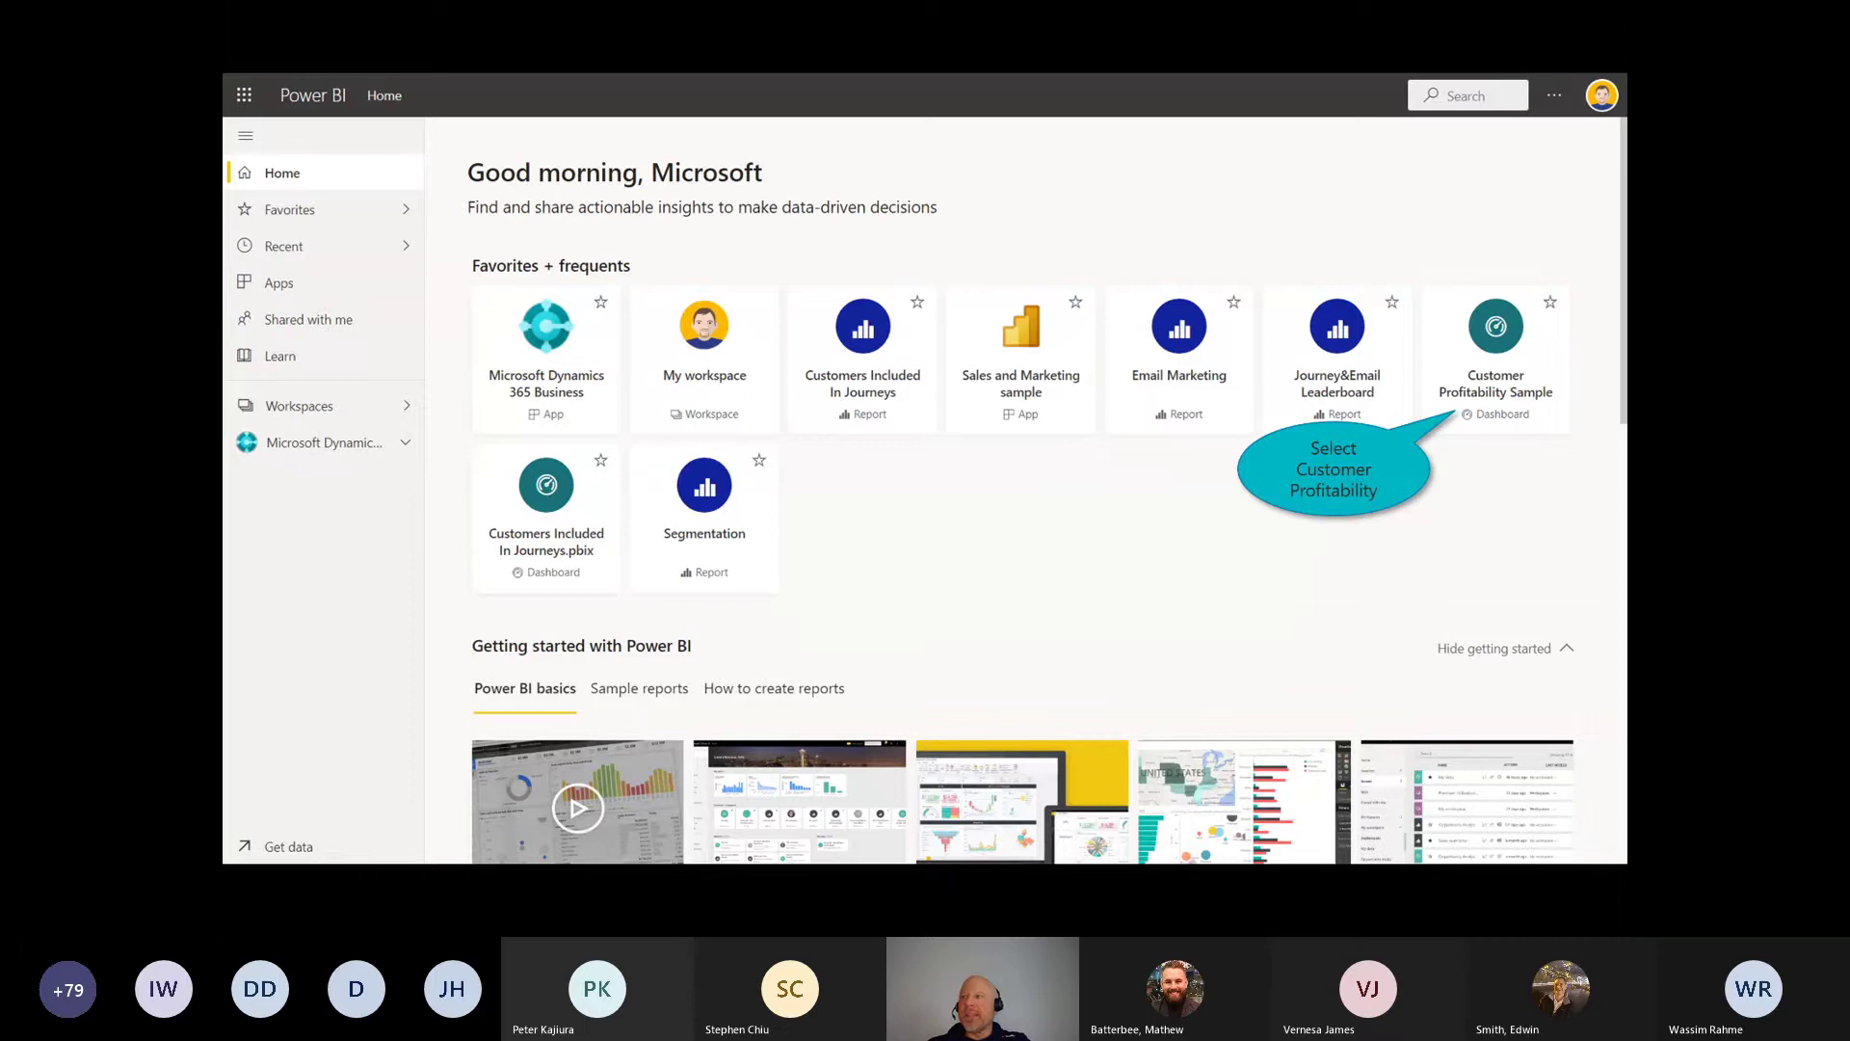
{"action": "key", "text": "Right"}
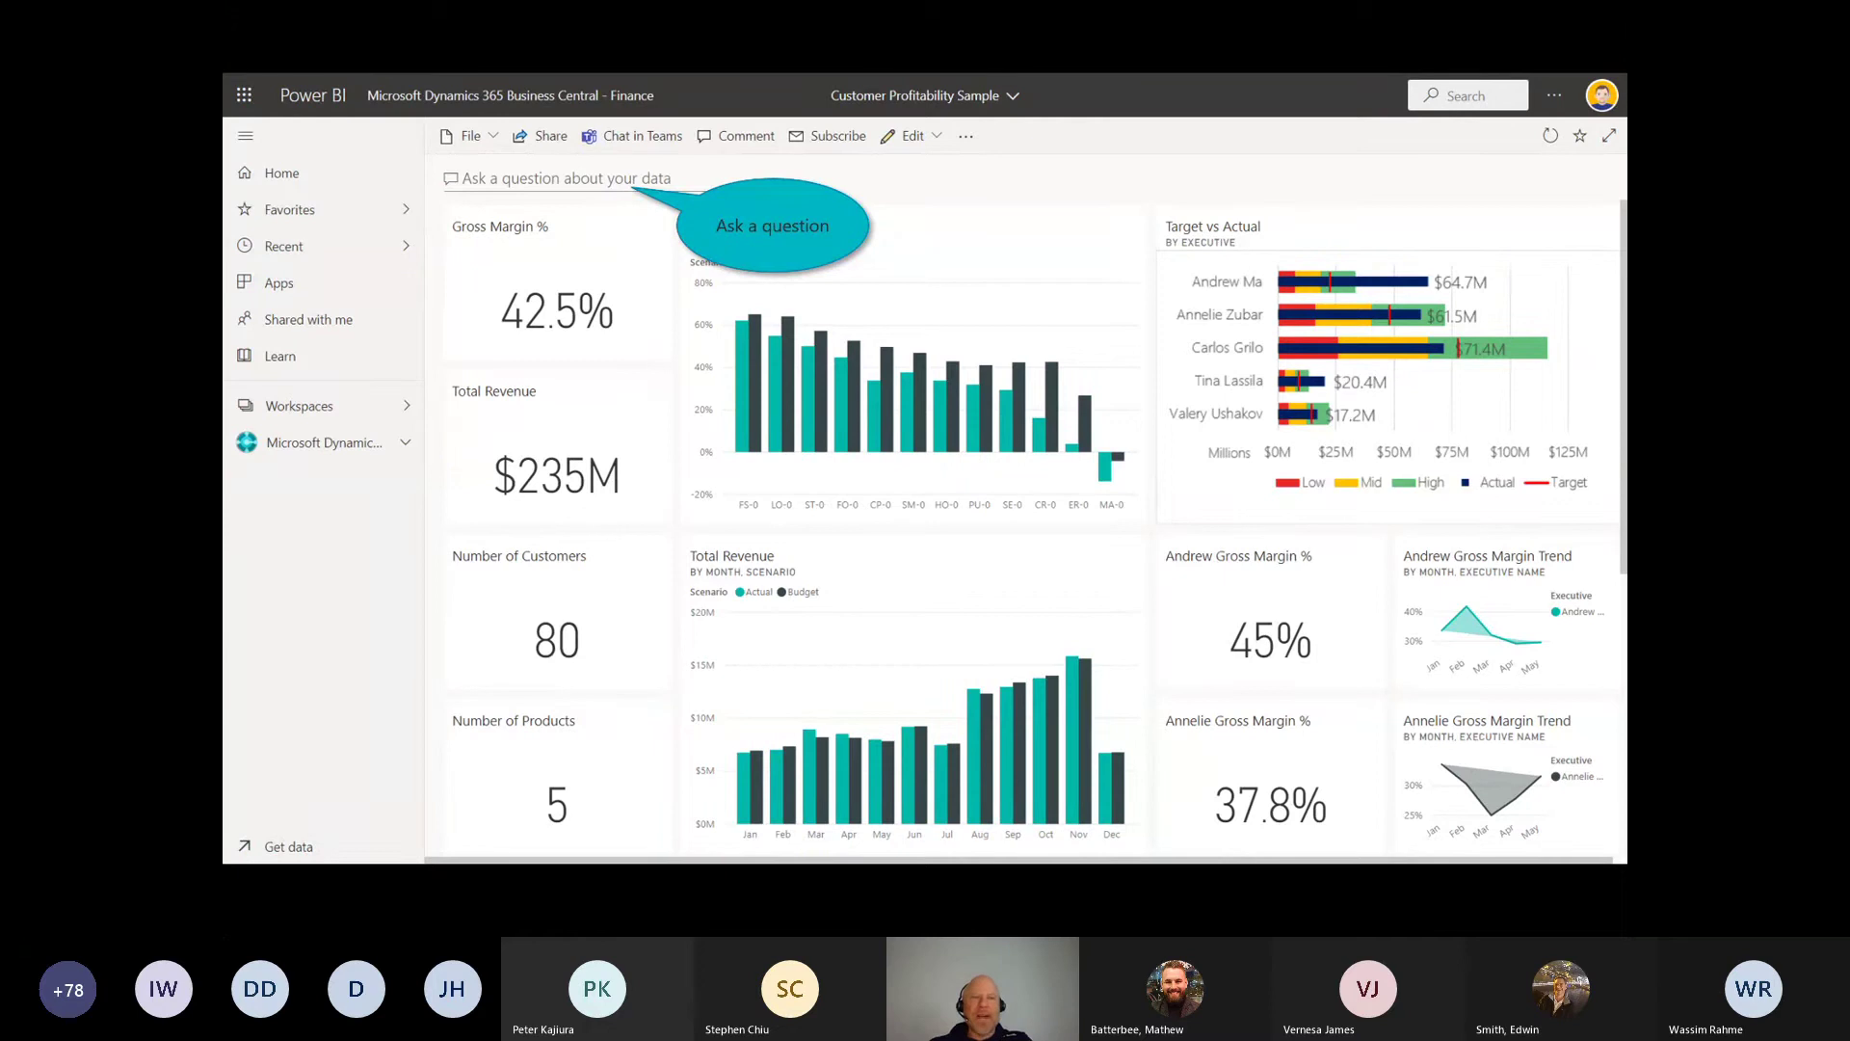
{"action": "left_click", "coordinate": [614, 178]}
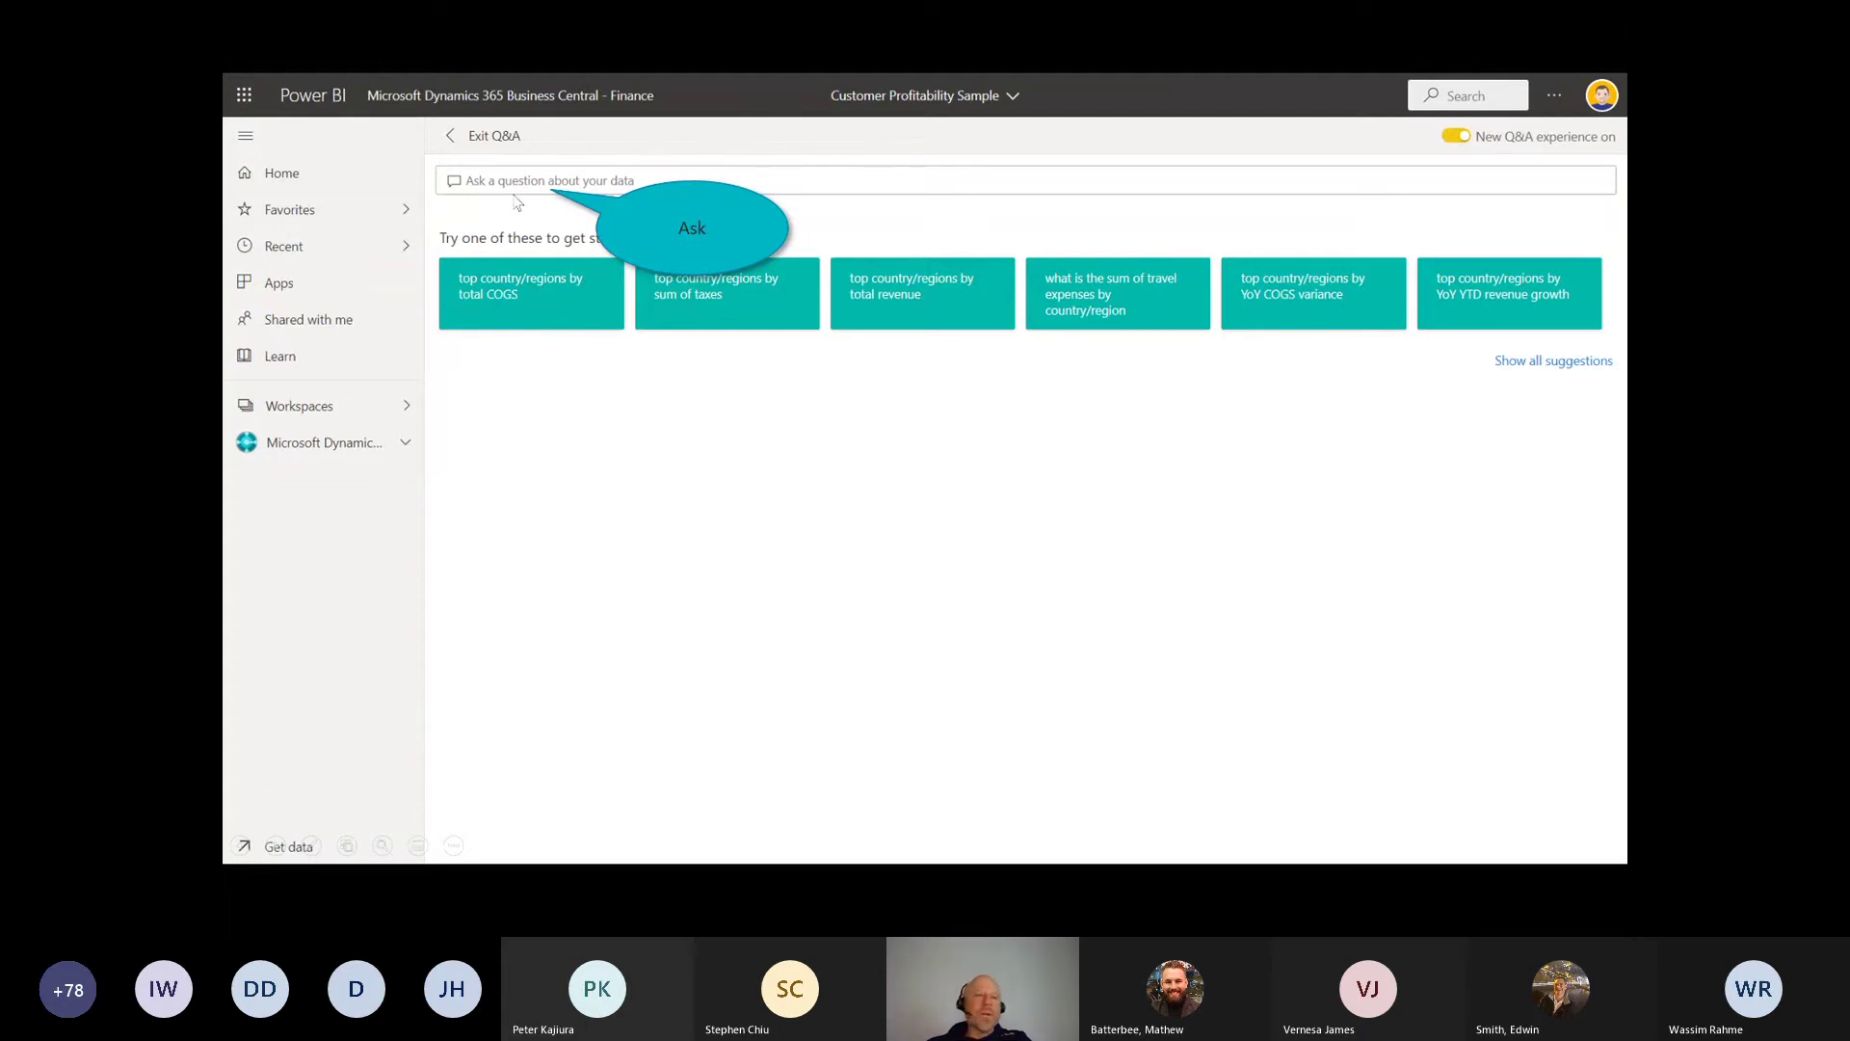
Step: Ask Q&A 'What is the revenue by state' to show a US revenue bubble map
{"action": "left_click", "coordinate": [507, 187]}
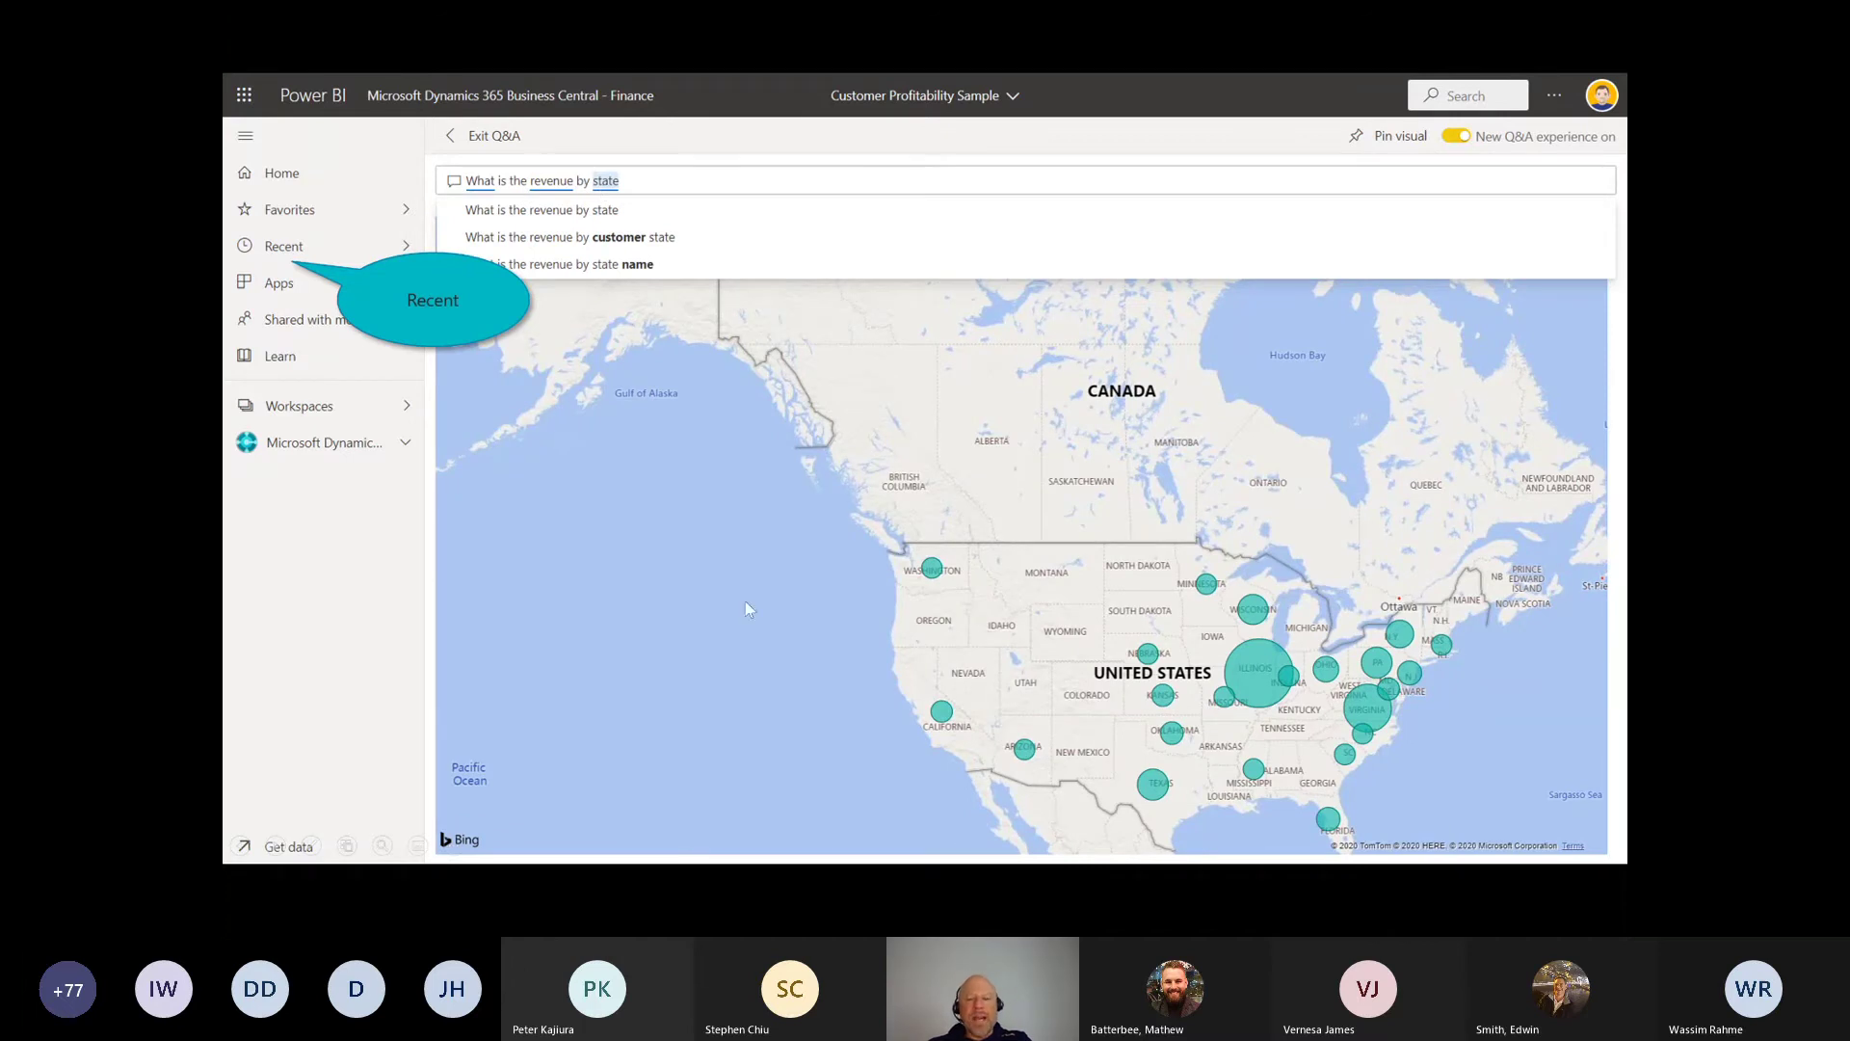
{"action": "mouse_move", "coordinate": [922, 444]}
{"action": "left_mouse_down"}
{"action": "mouse_move", "coordinate": [1156, 860]}
{"action": "mouse_move", "coordinate": [1071, 388]}
{"action": "left_mouse_up"}
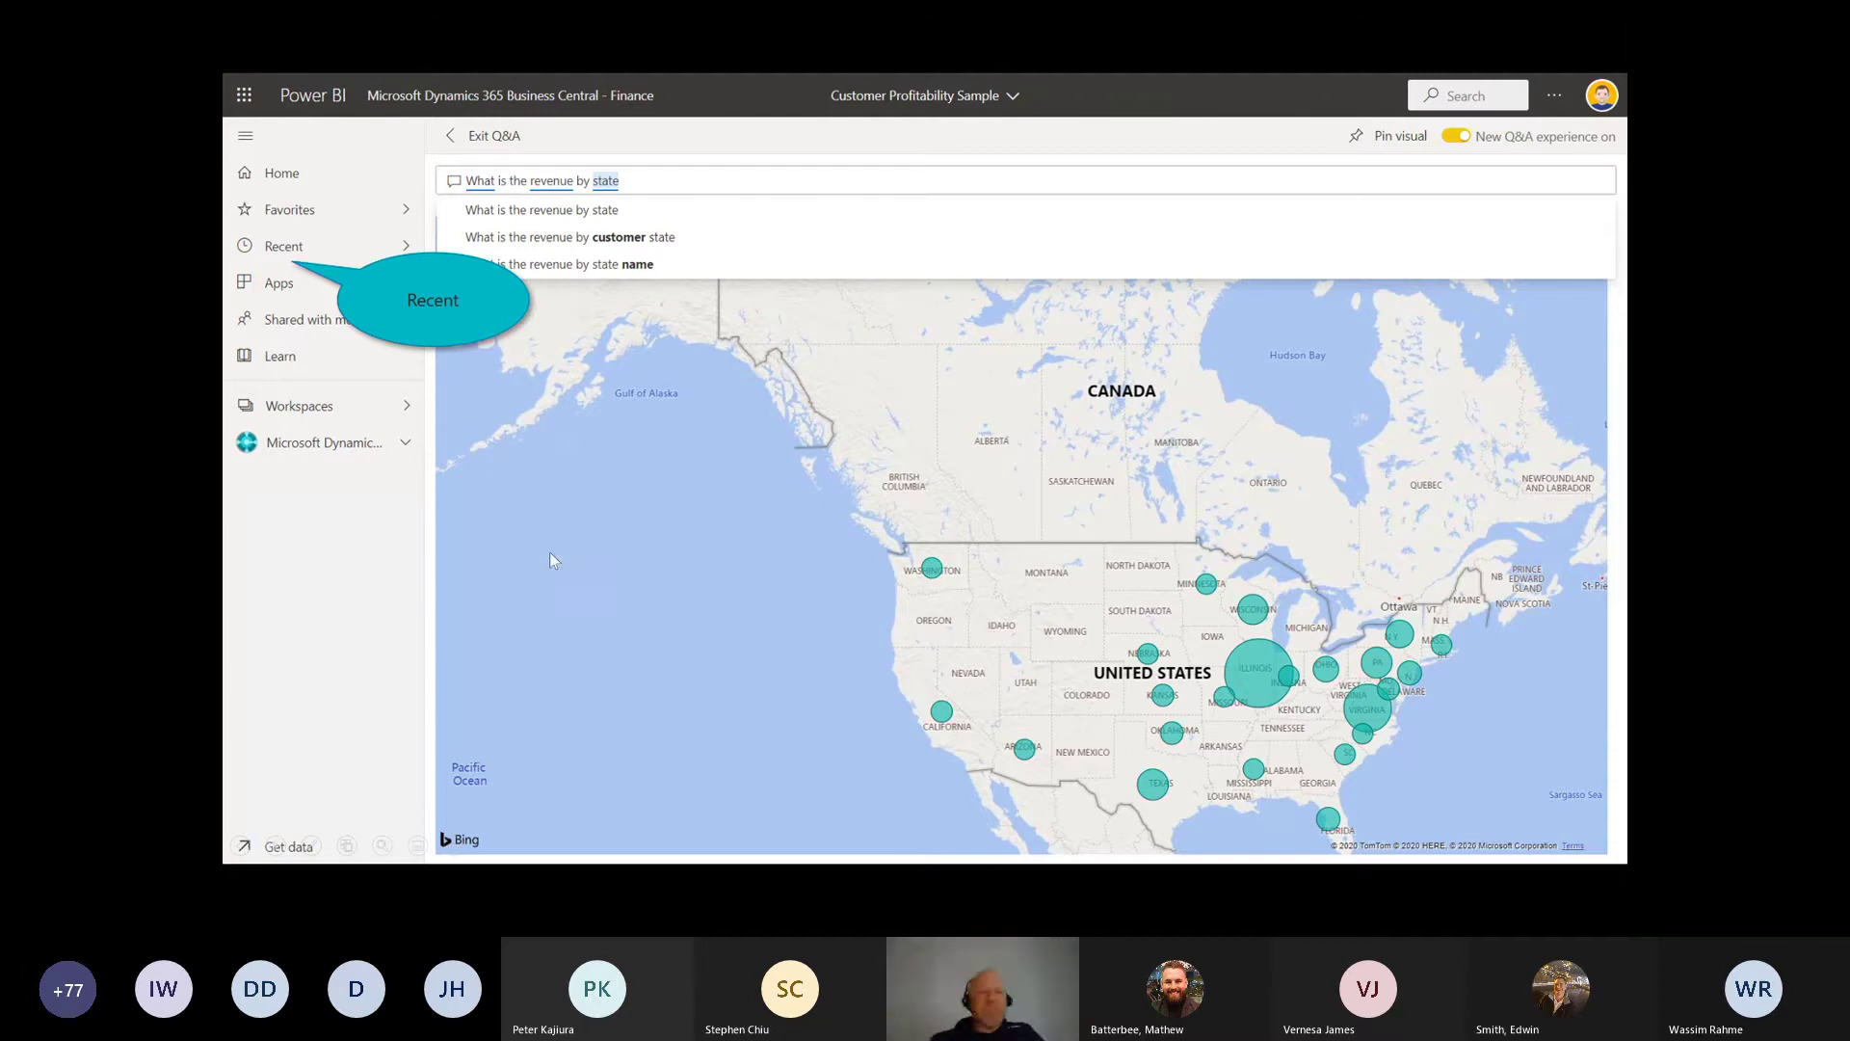
Step: Show the Recent page with items like Customer Profitability Sample and Business Central - Finance
{"action": "left_click", "coordinate": [264, 249]}
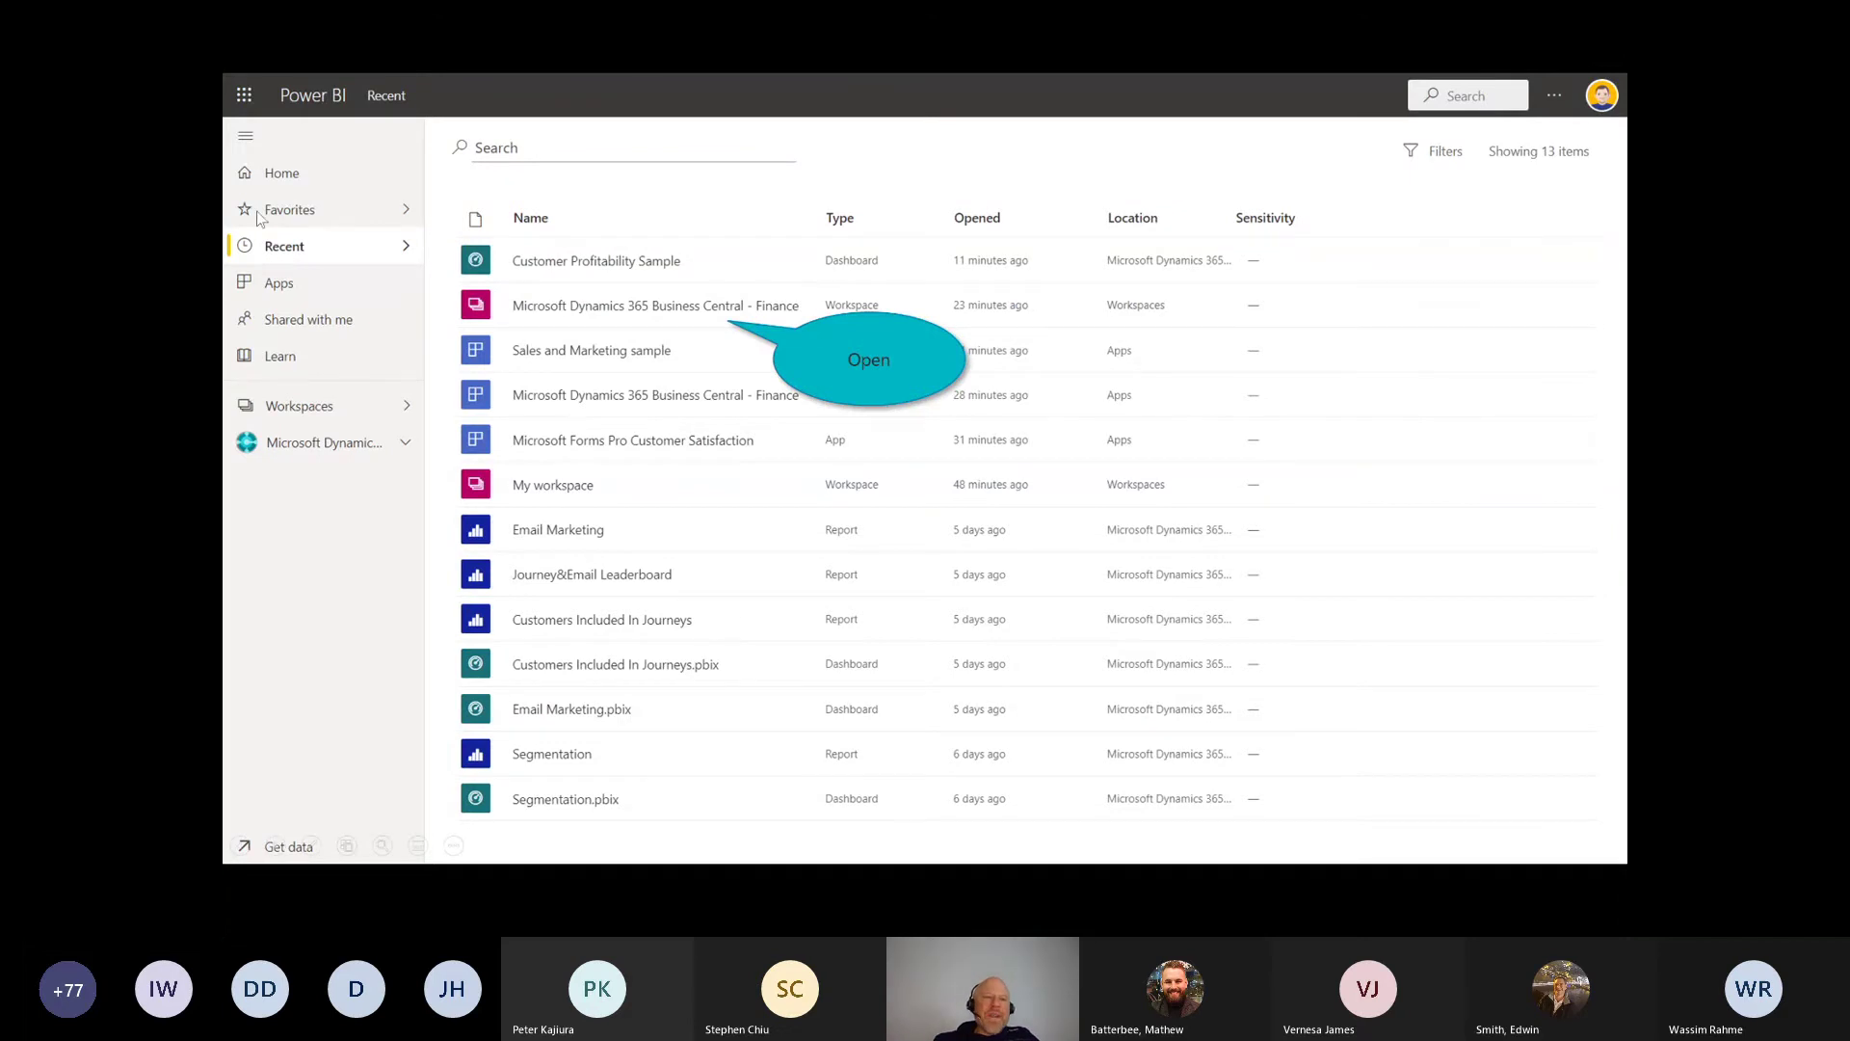
Step: Open the Business Central - Finance report and export it to a PowerPoint deck
{"action": "left_click", "coordinate": [658, 306]}
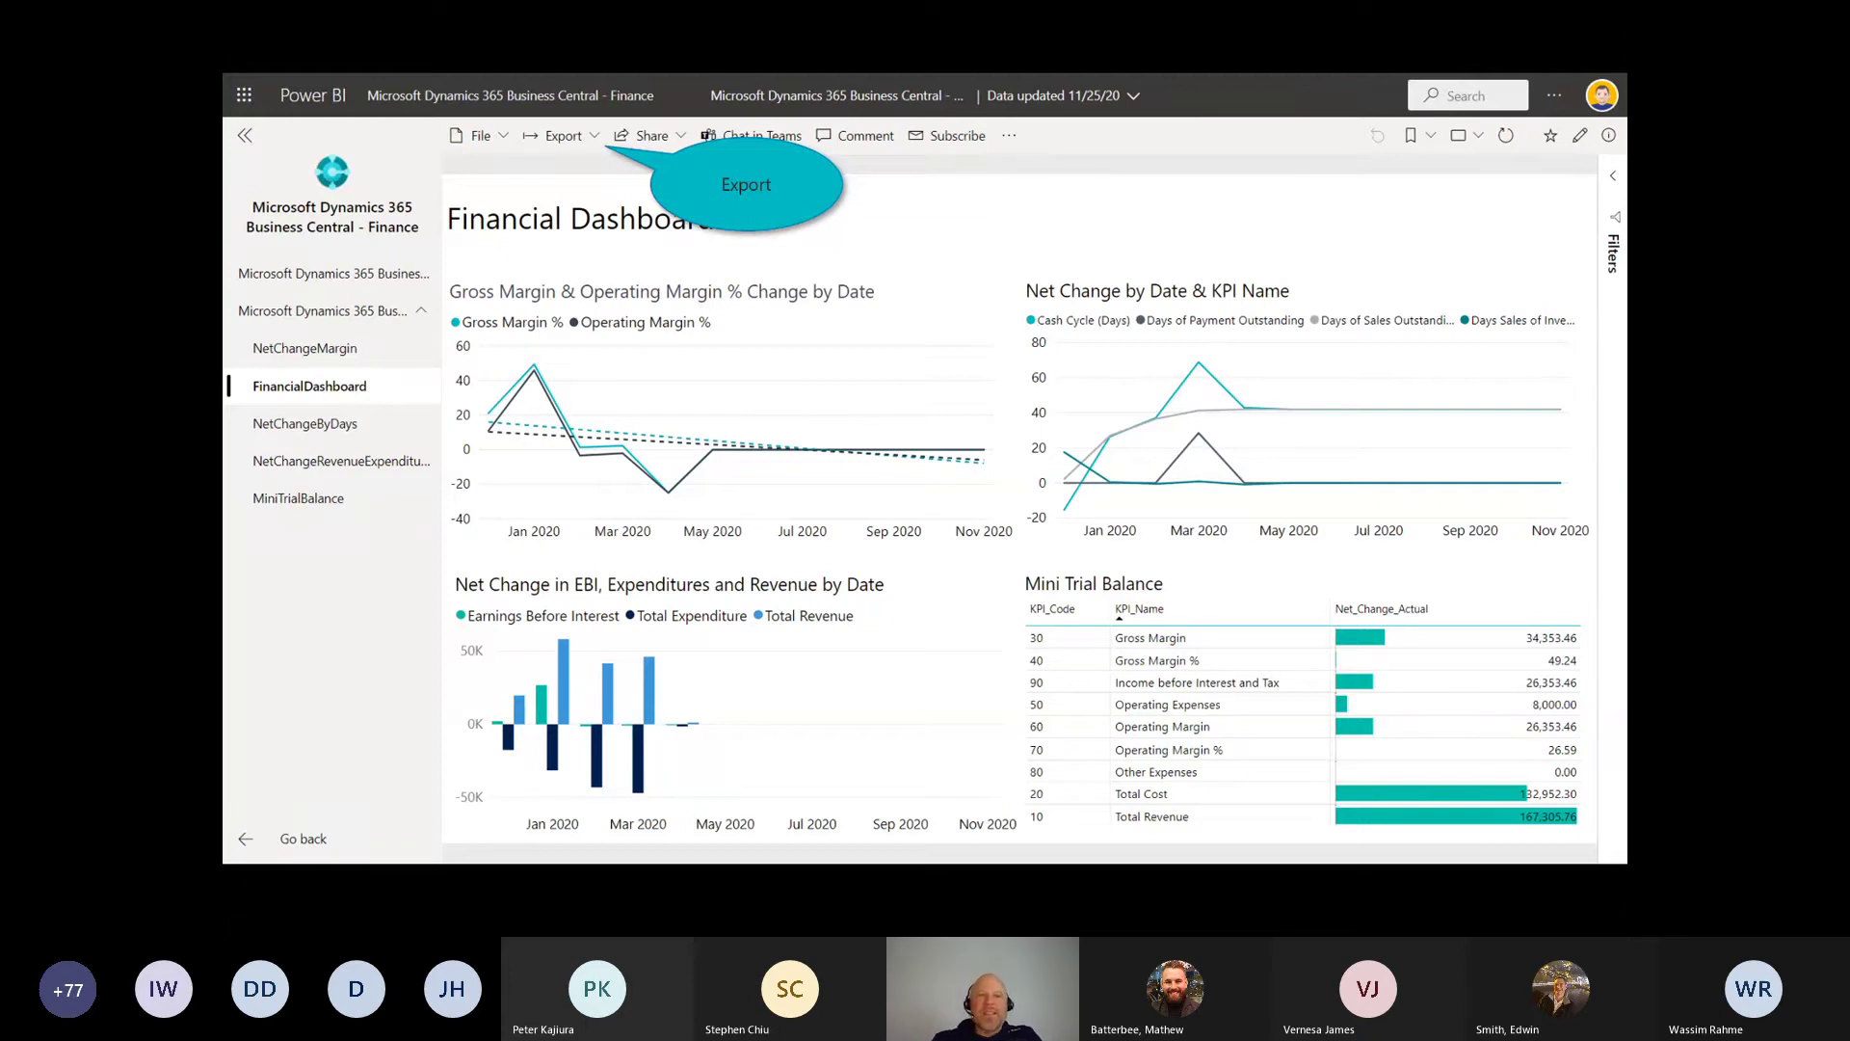
{"action": "left_click", "coordinate": [595, 137]}
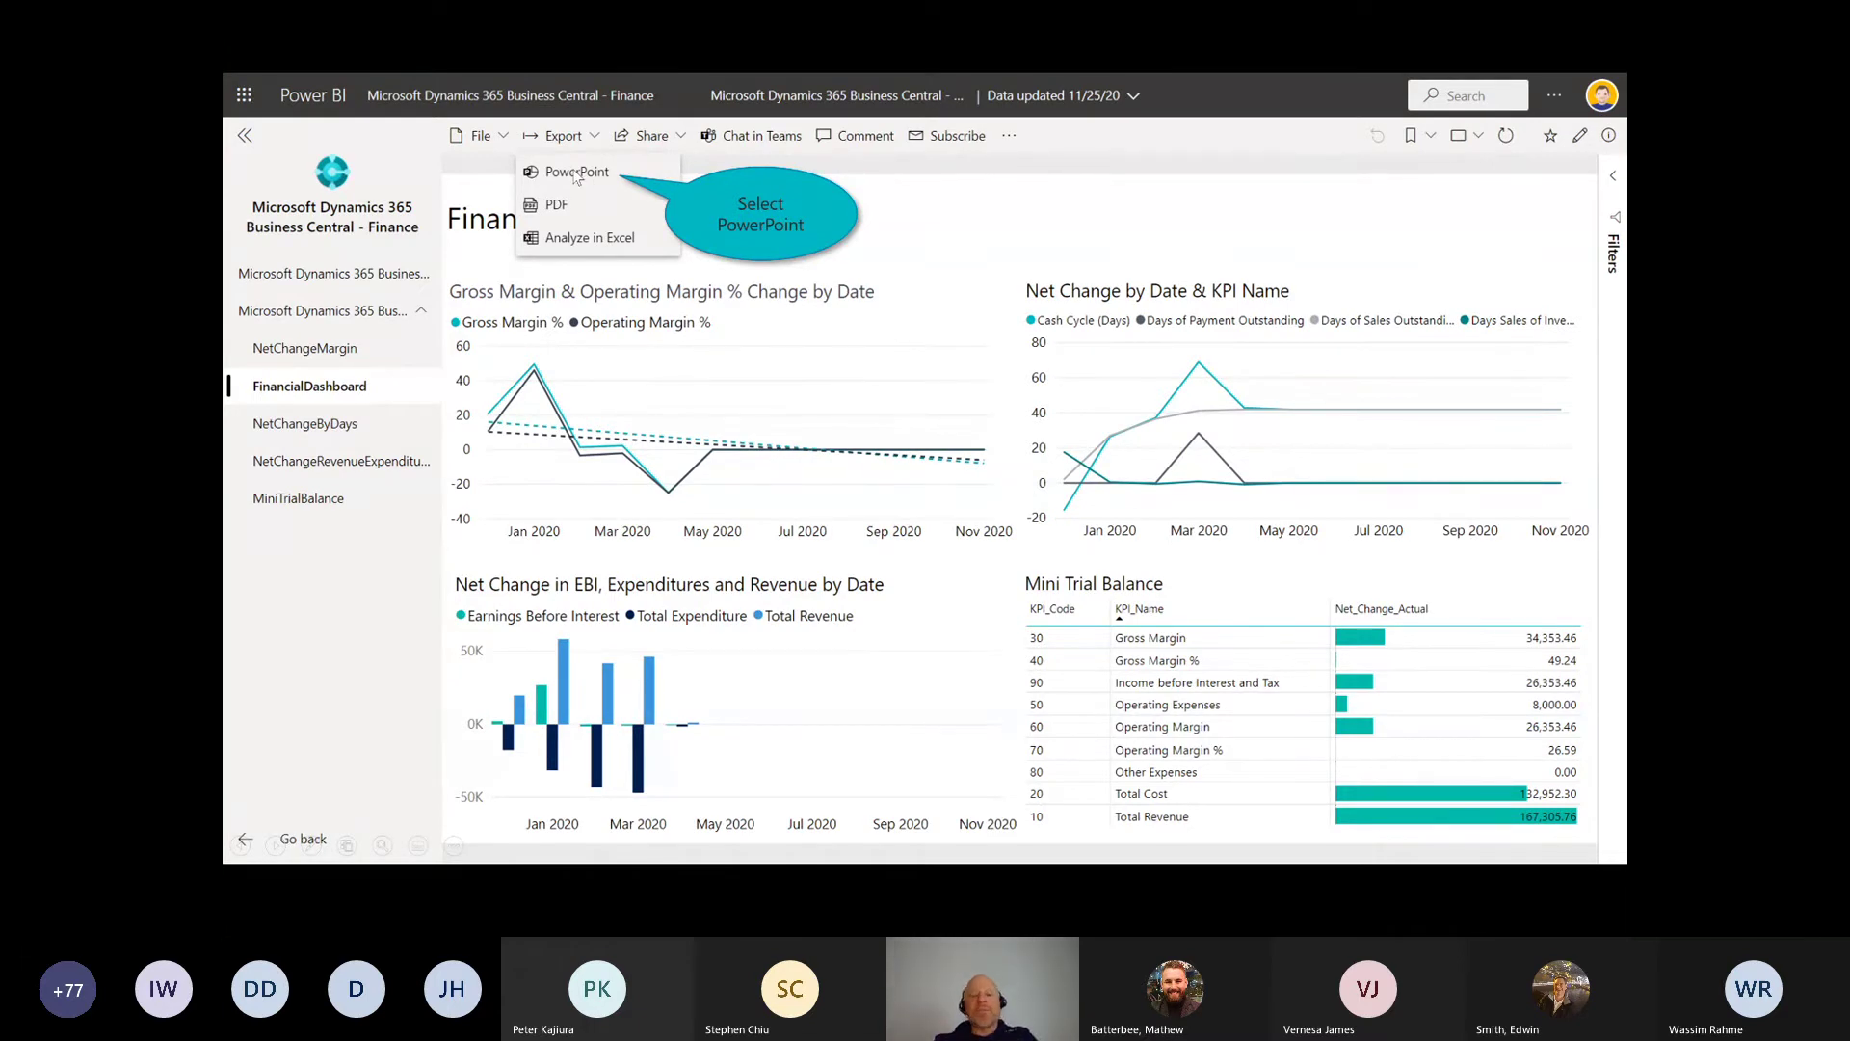
{"action": "left_click", "coordinate": [577, 173]}
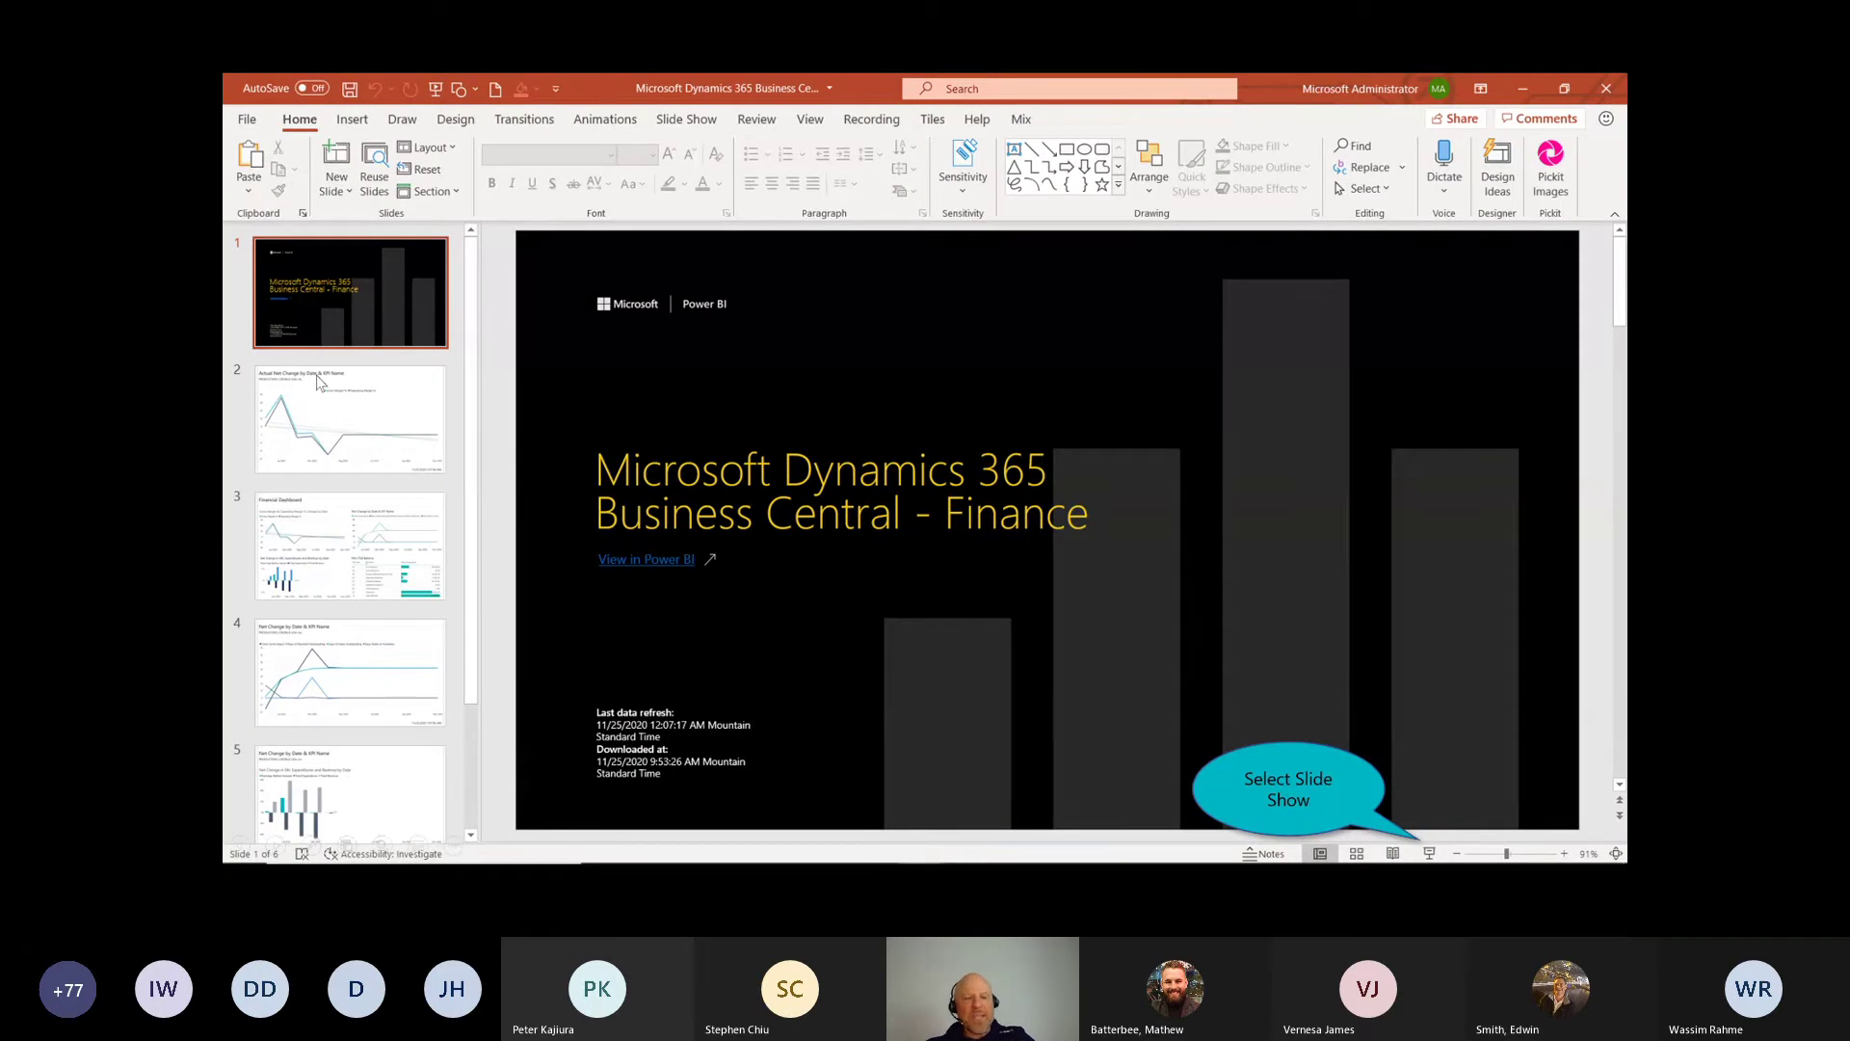
Step: Mark up the exported deck's slide thumbnails with red ink
{"action": "left_click_drag", "start_coordinate": [321, 397], "coordinate": [346, 420]}
{"action": "left_click_drag", "start_coordinate": [356, 440], "coordinate": [371, 438]}
{"action": "left_click_drag", "start_coordinate": [355, 535], "coordinate": [367, 561]}
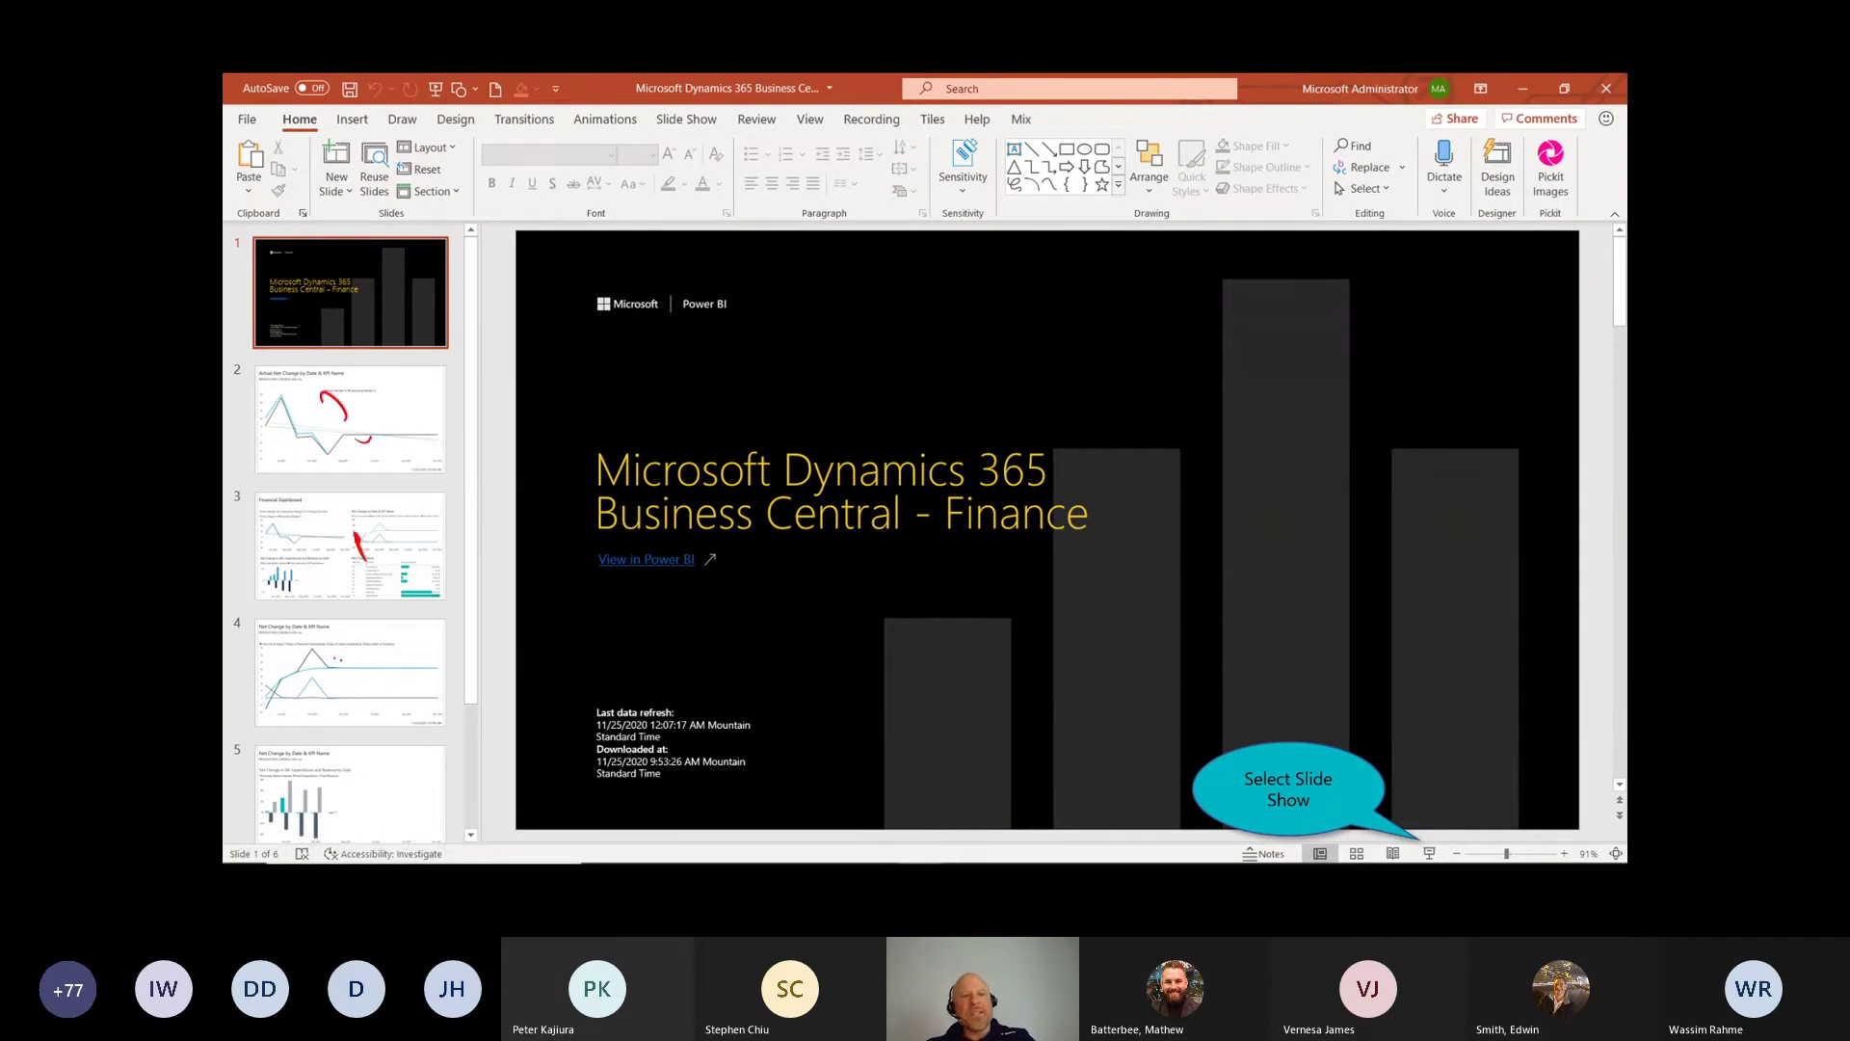
{"action": "left_click_drag", "start_coordinate": [334, 657], "coordinate": [372, 681]}
{"action": "left_click_drag", "start_coordinate": [371, 662], "coordinate": [357, 675]}
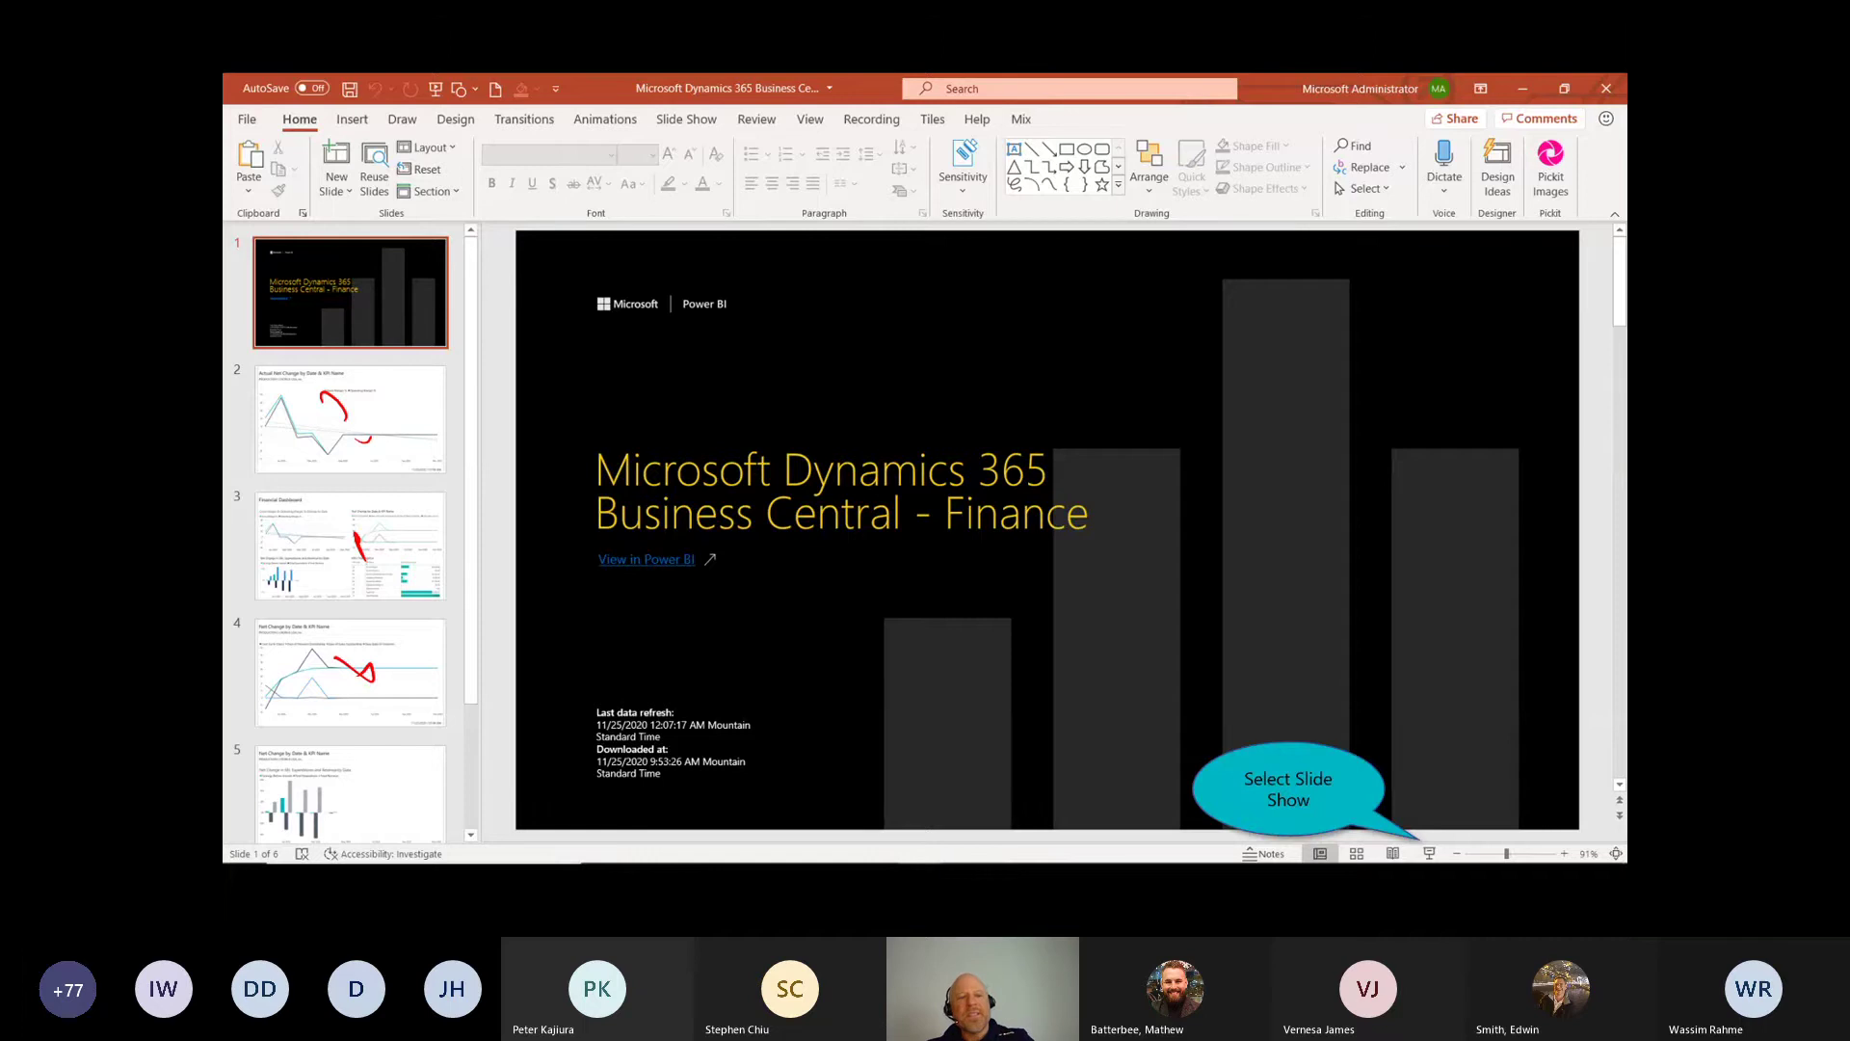
Step: Play the slide show, stepping through the Financial Dashboard and Mini Trial Balance slides
{"action": "left_click", "coordinate": [1429, 854]}
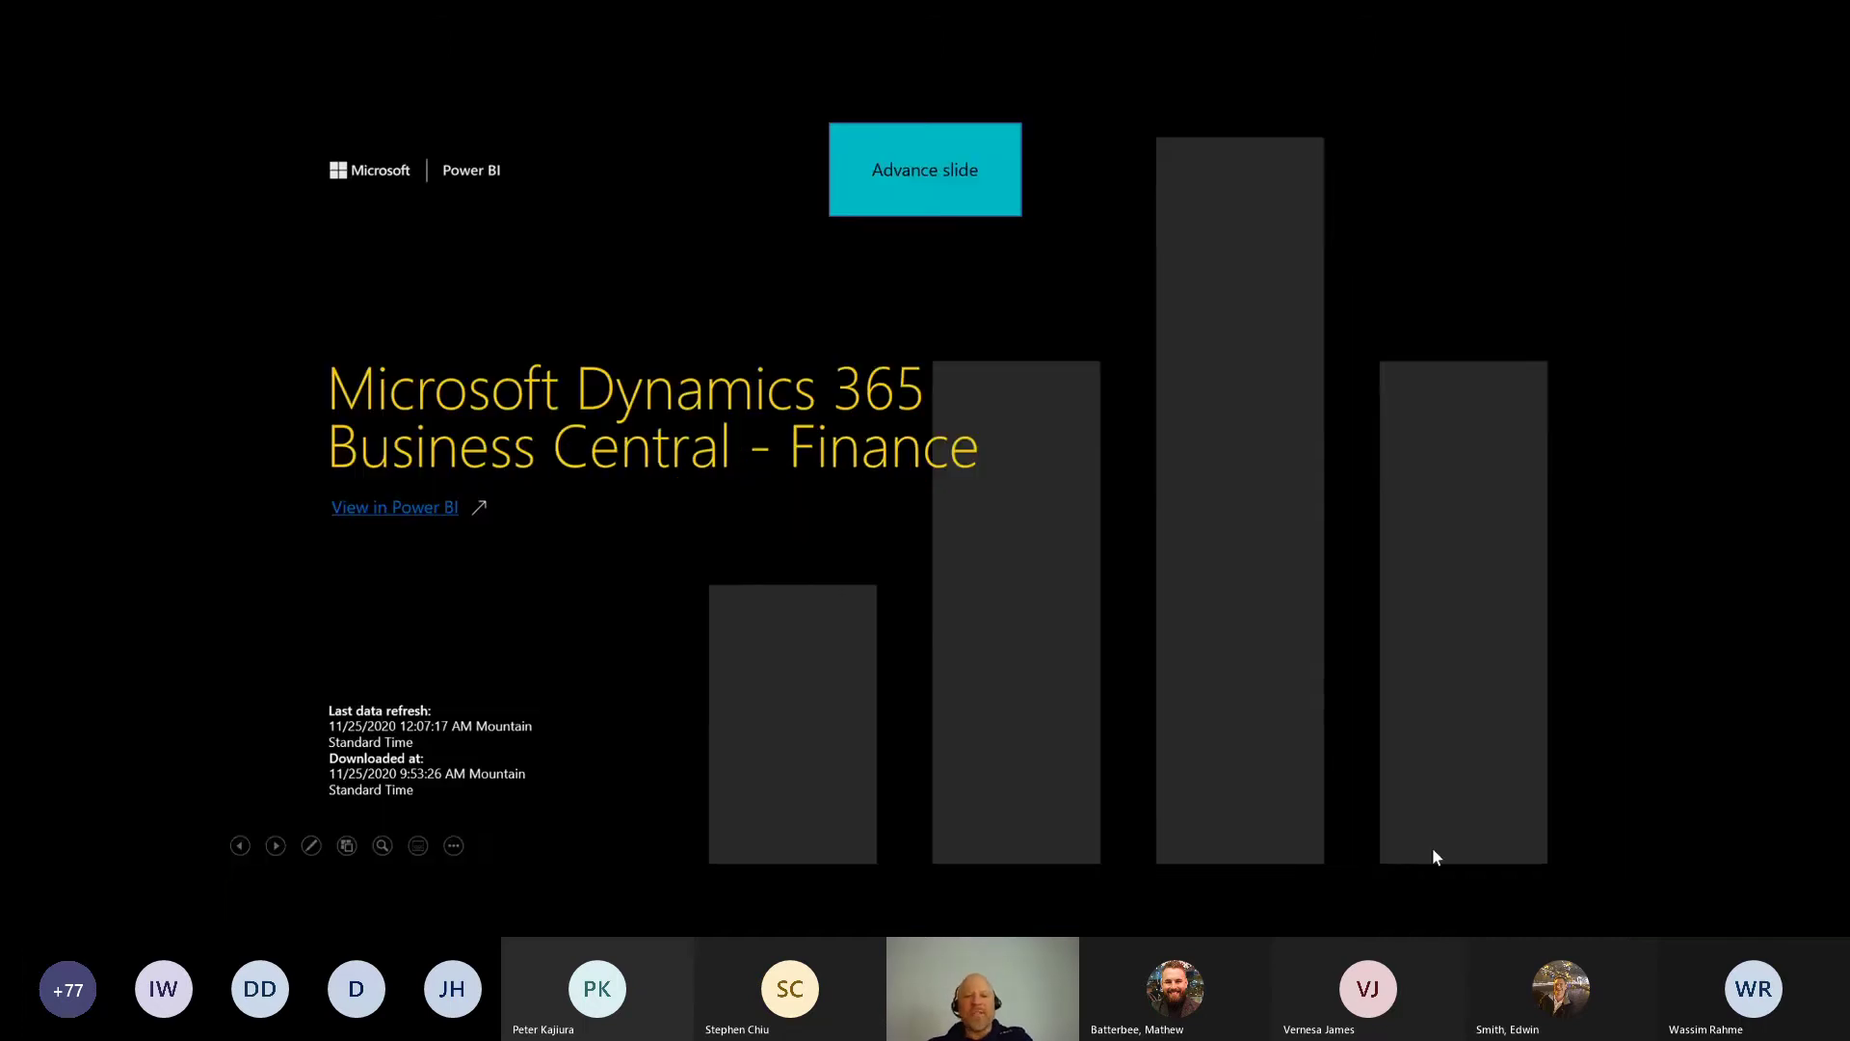
{"action": "left_click", "coordinate": [276, 845]}
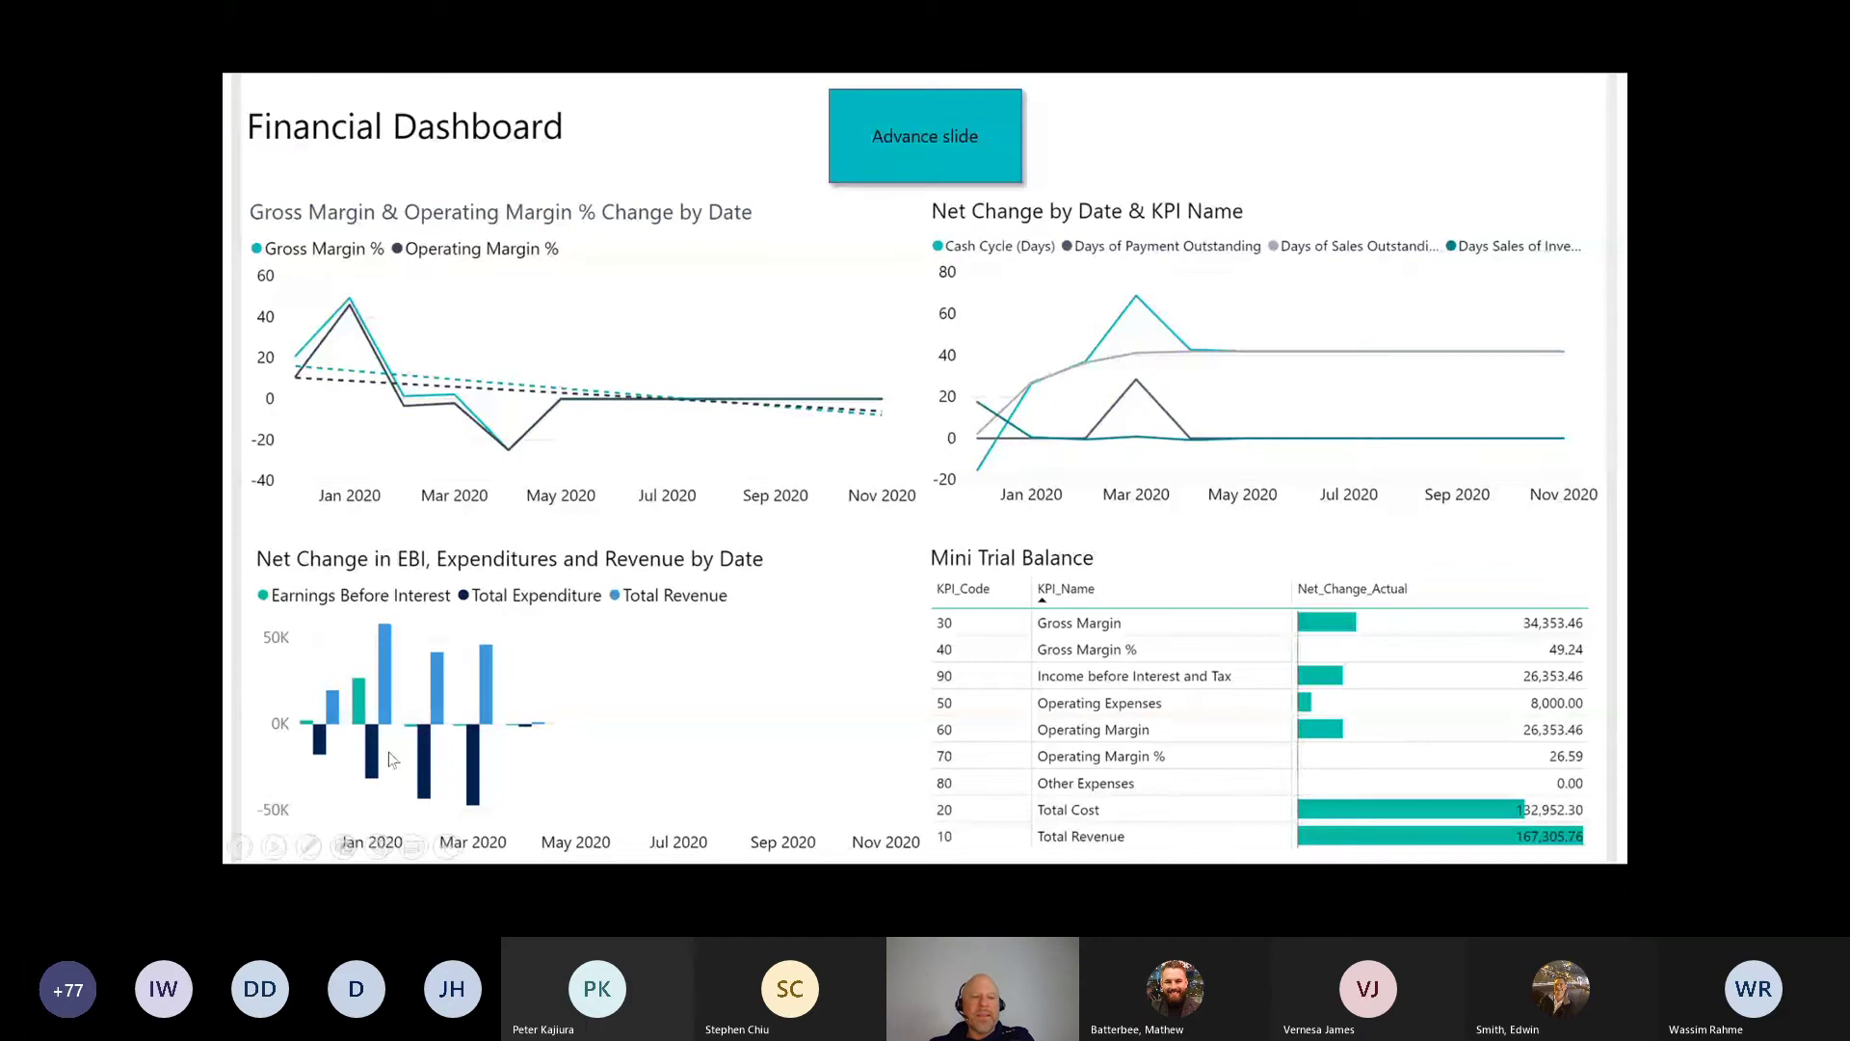
{"action": "left_click", "coordinate": [716, 517]}
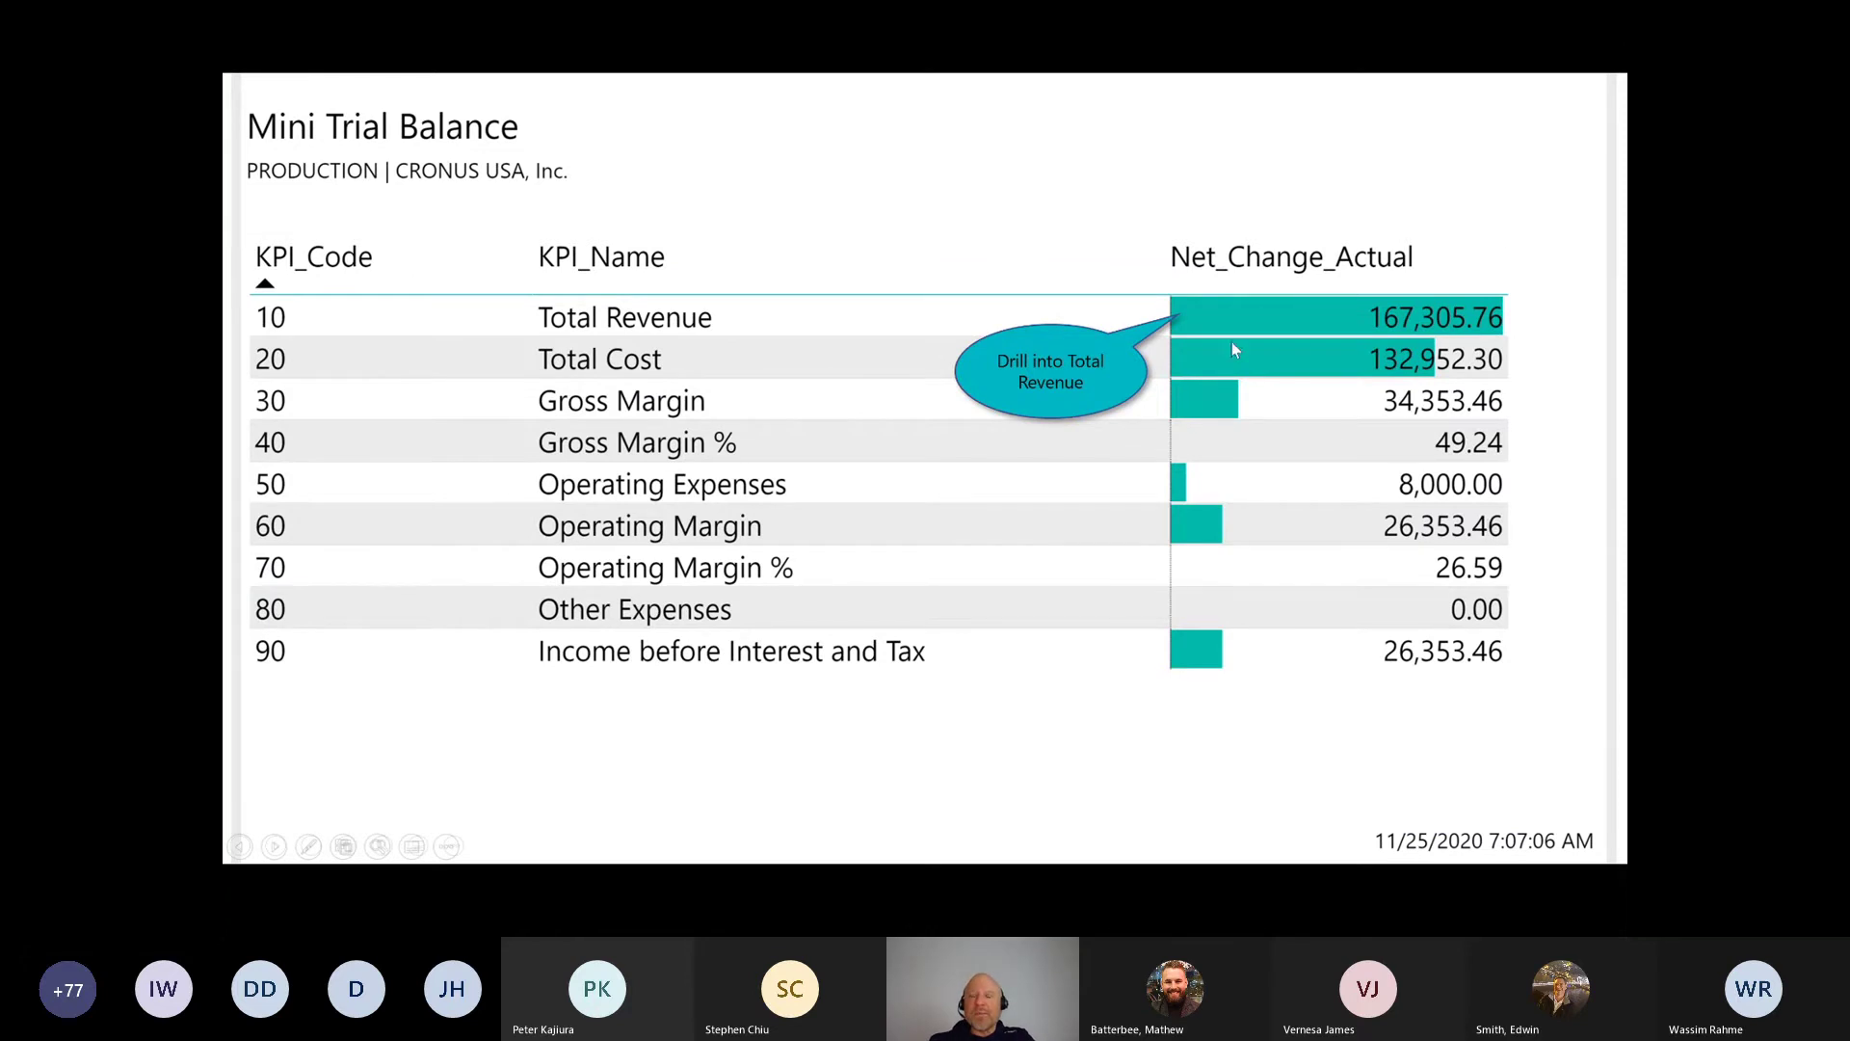
{"action": "left_click", "coordinate": [1207, 312]}
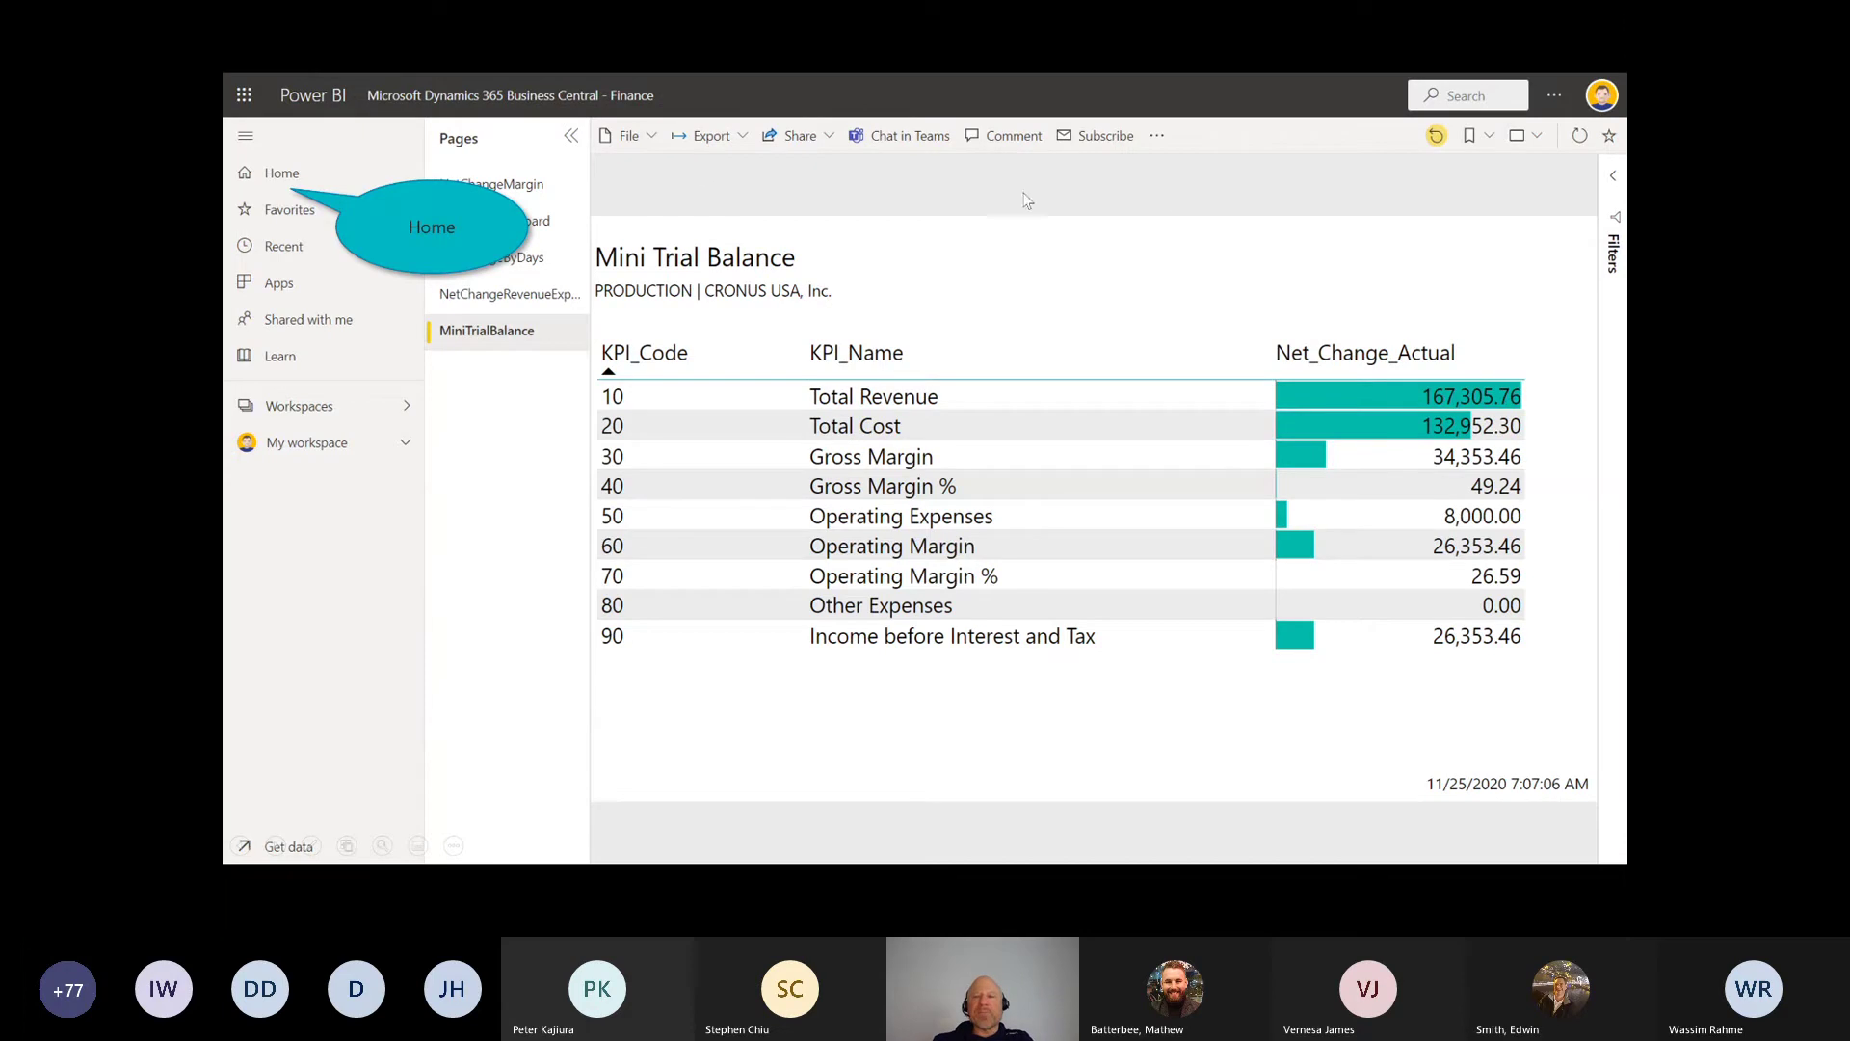
Step: Go to the Power BI Home page, then sketch and erase a red check mark on the slide
{"action": "left_click", "coordinate": [261, 185]}
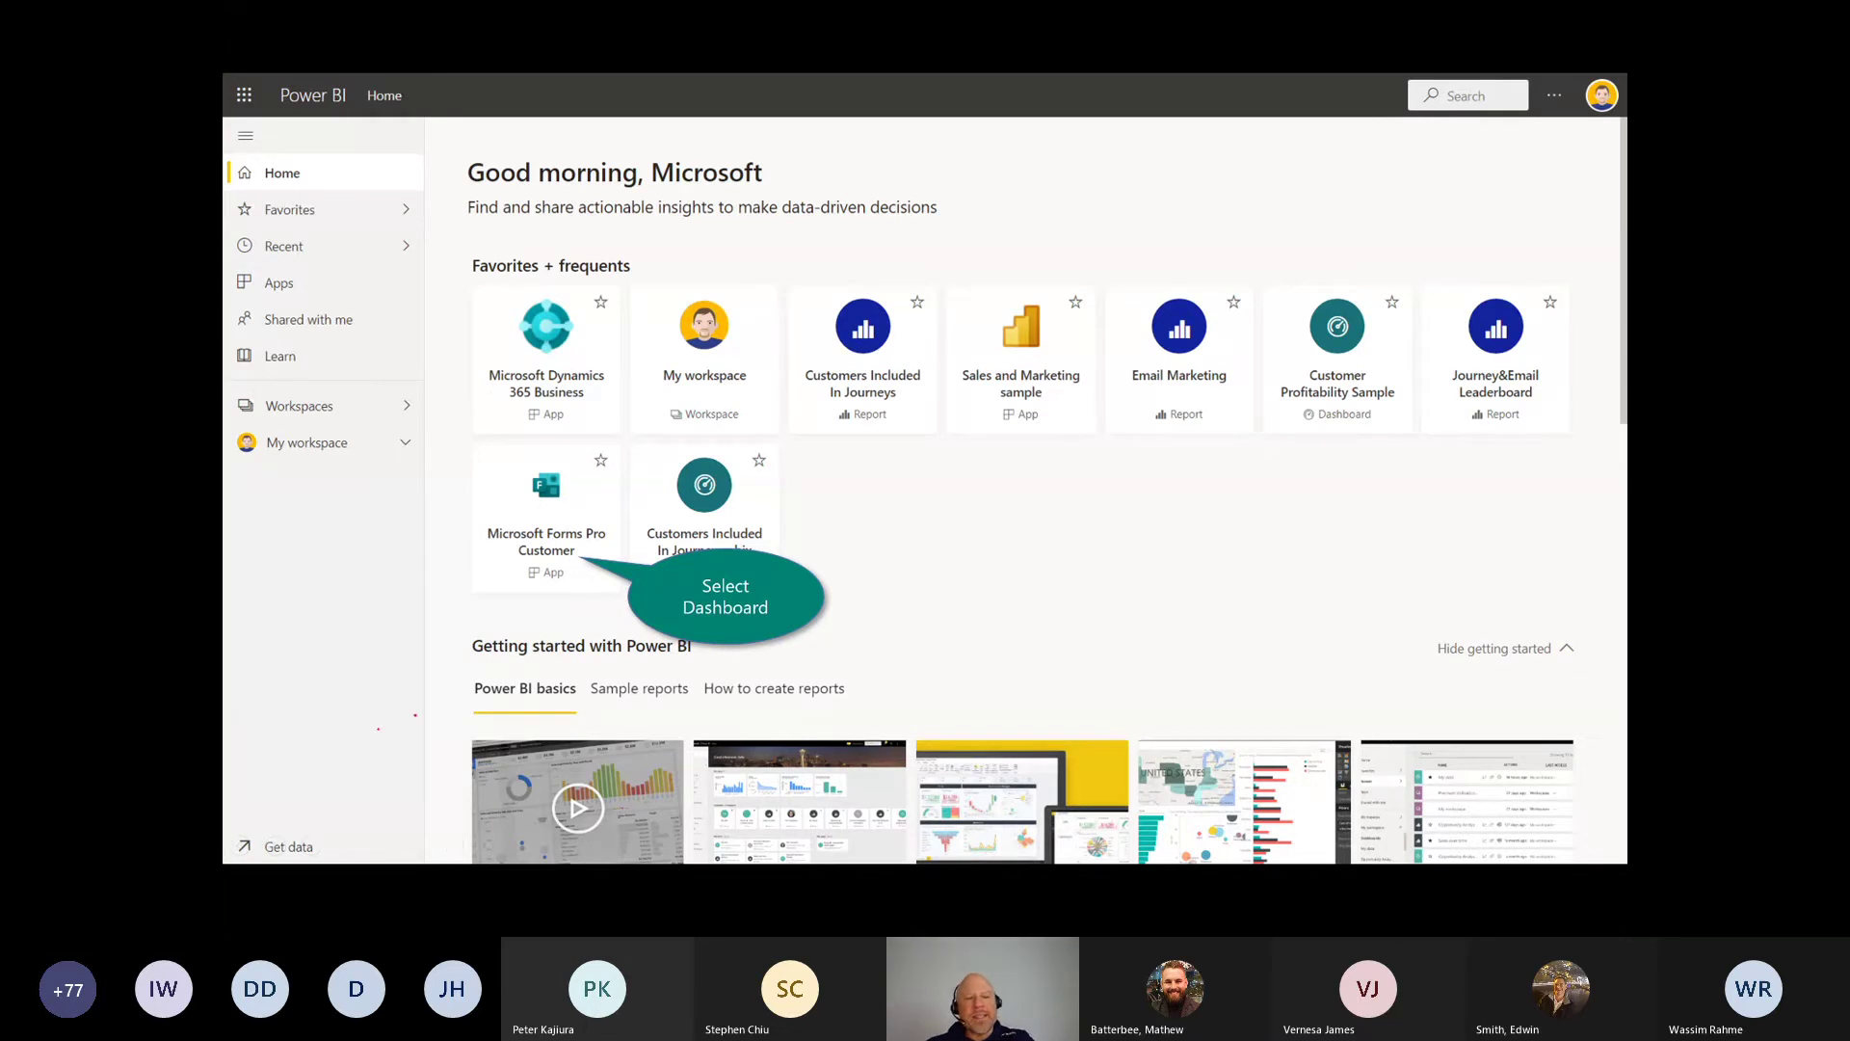
{"action": "mouse_move", "coordinate": [297, 771]}
{"action": "left_mouse_down"}
{"action": "mouse_move", "coordinate": [415, 714]}
{"action": "mouse_move", "coordinate": [307, 803]}
{"action": "mouse_move", "coordinate": [313, 783]}
{"action": "left_mouse_up"}
{"action": "key", "text": "ctrl+e"}
{"action": "left_click", "coordinate": [531, 511]}
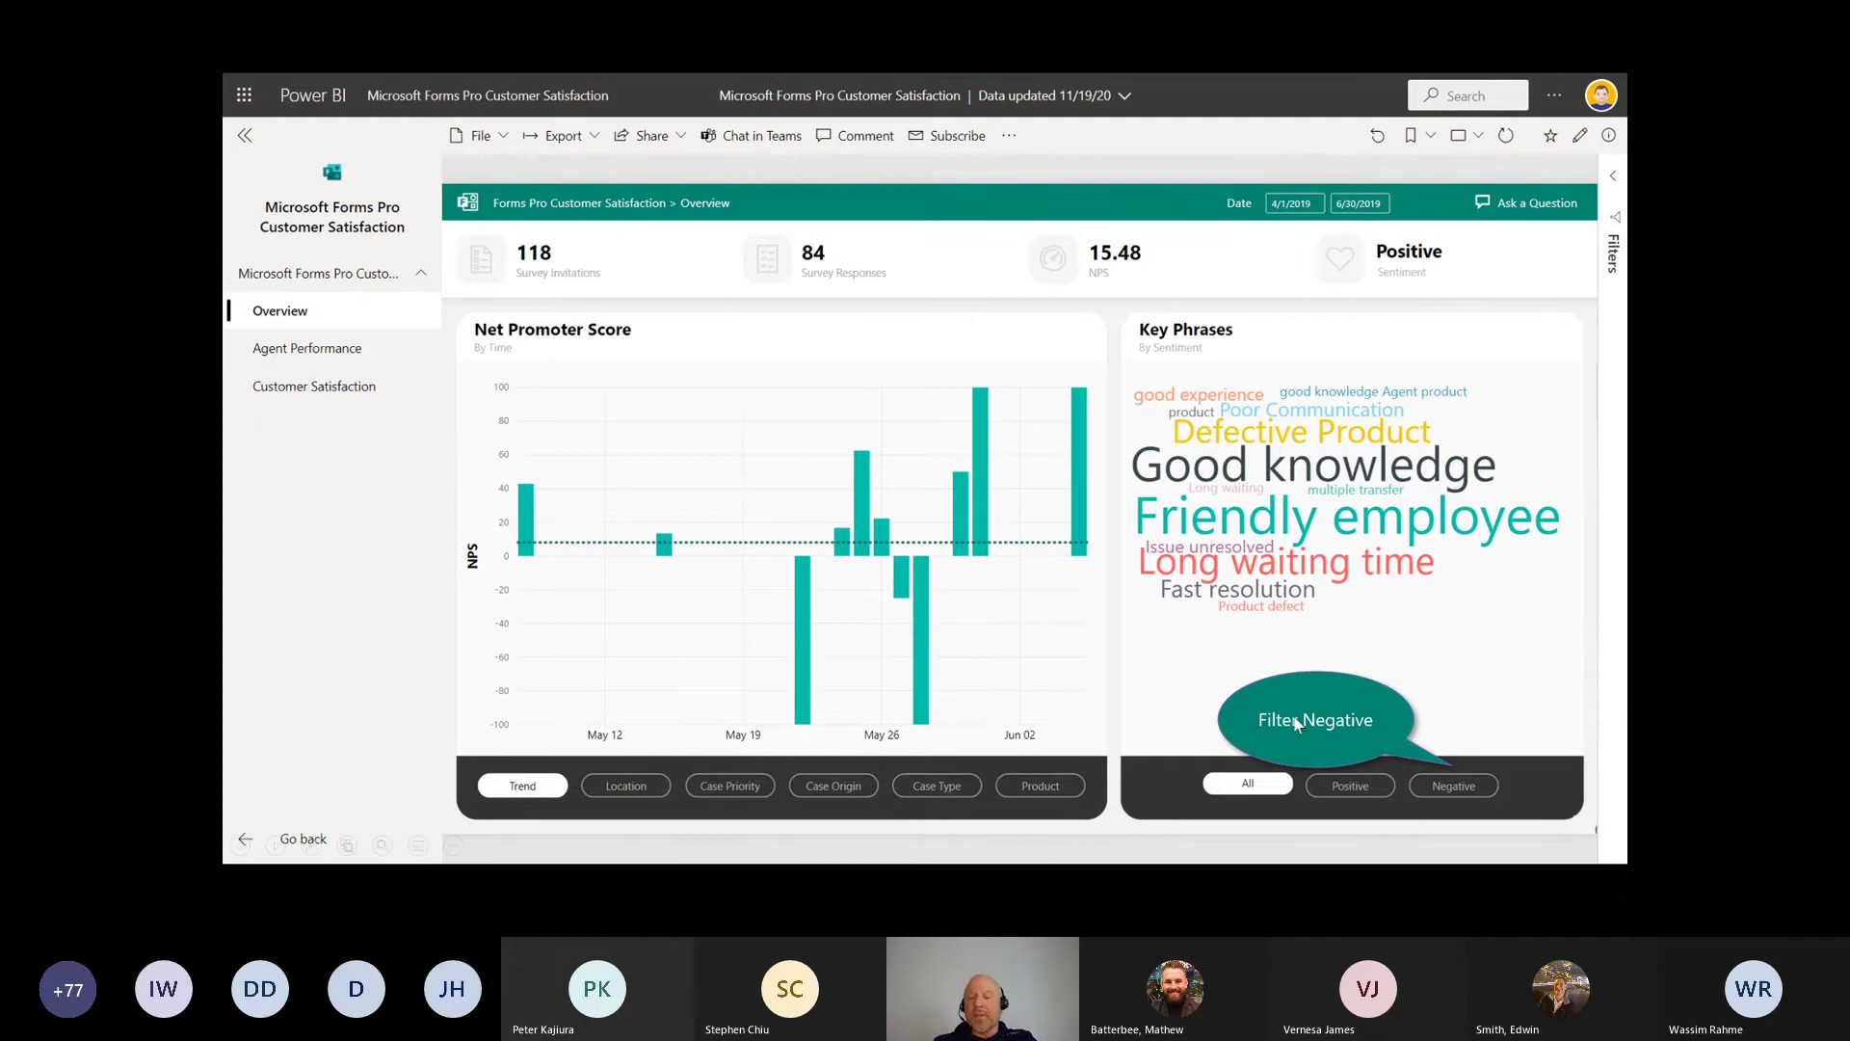
{"action": "left_click", "coordinate": [1436, 786]}
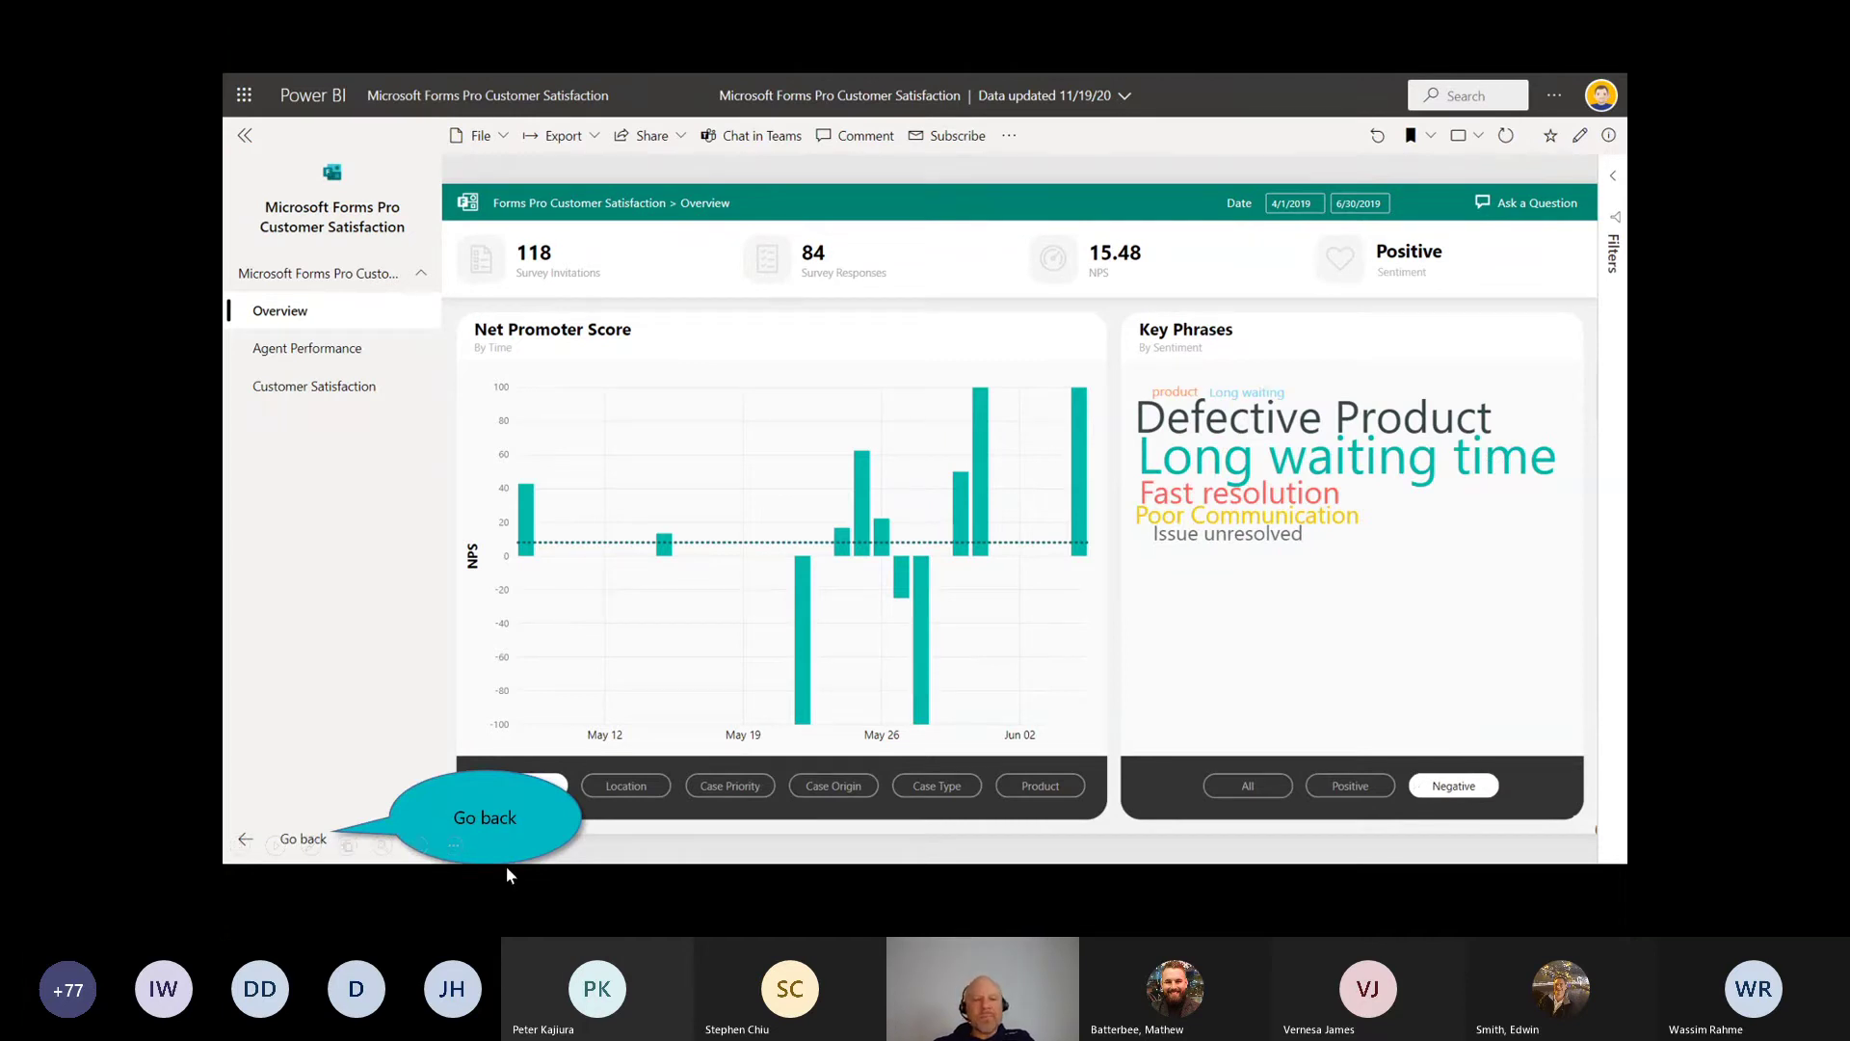
{"action": "left_click", "coordinate": [246, 838]}
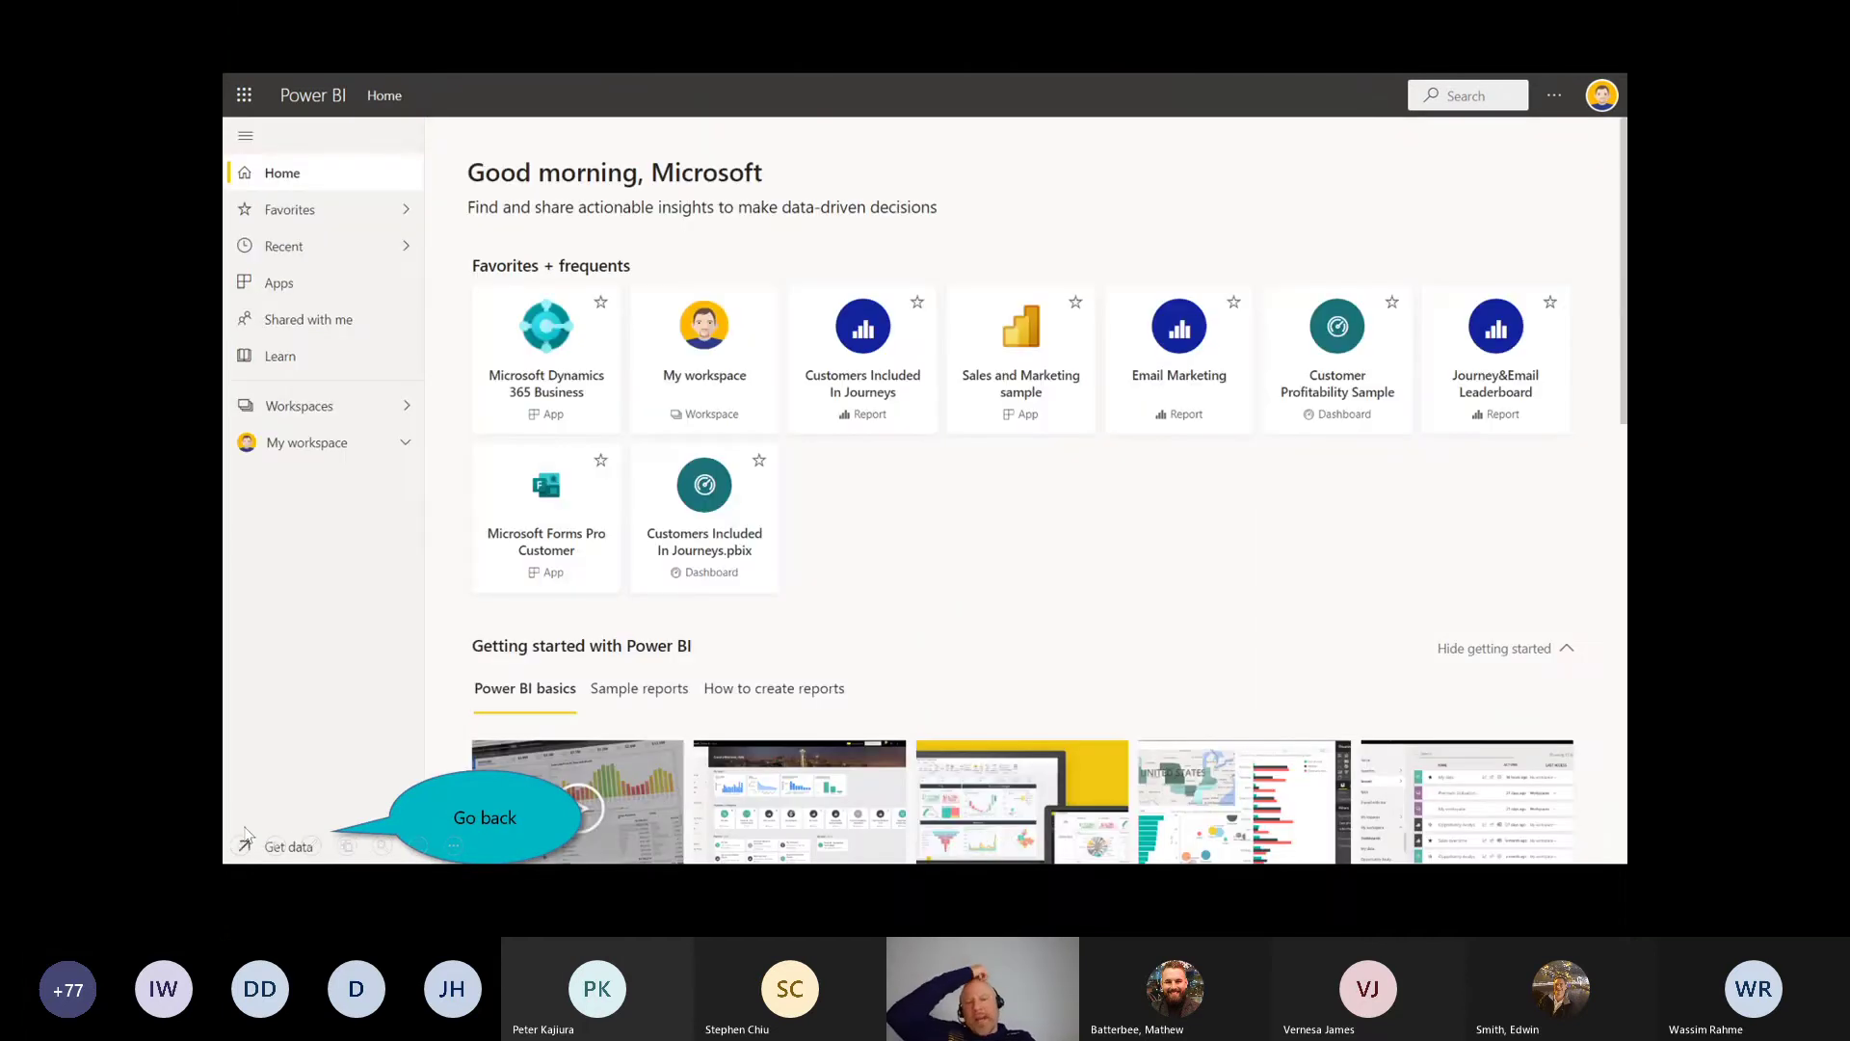
Step: Open the Get Data page and point a red arrow at Samples
{"action": "left_click", "coordinate": [246, 838]}
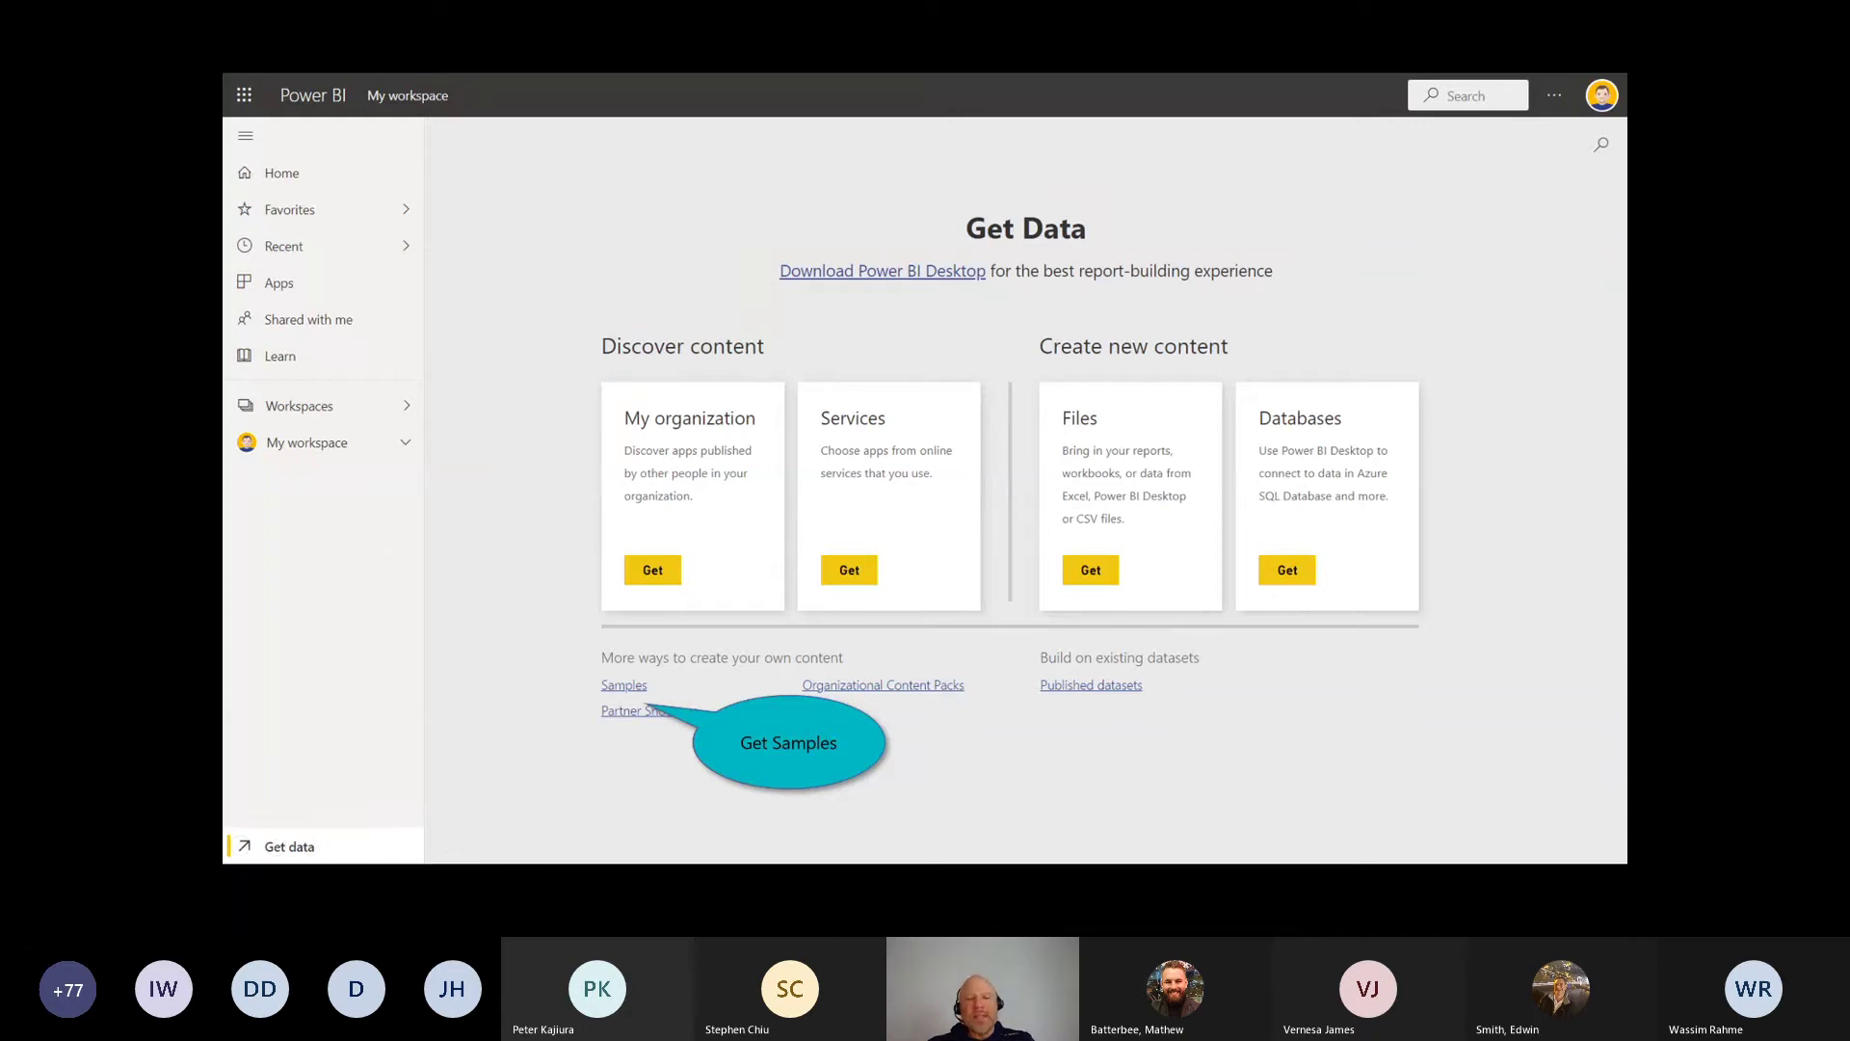
{"action": "mouse_move", "coordinate": [487, 624]}
{"action": "left_mouse_down"}
{"action": "mouse_move", "coordinate": [557, 673]}
{"action": "mouse_move", "coordinate": [488, 625]}
{"action": "left_mouse_up"}
Step: Show the sample datasets and ink-mark the Customer Profitability, Human Resources, IT Spend and Opportunity tiles
{"action": "left_click", "coordinate": [633, 685]}
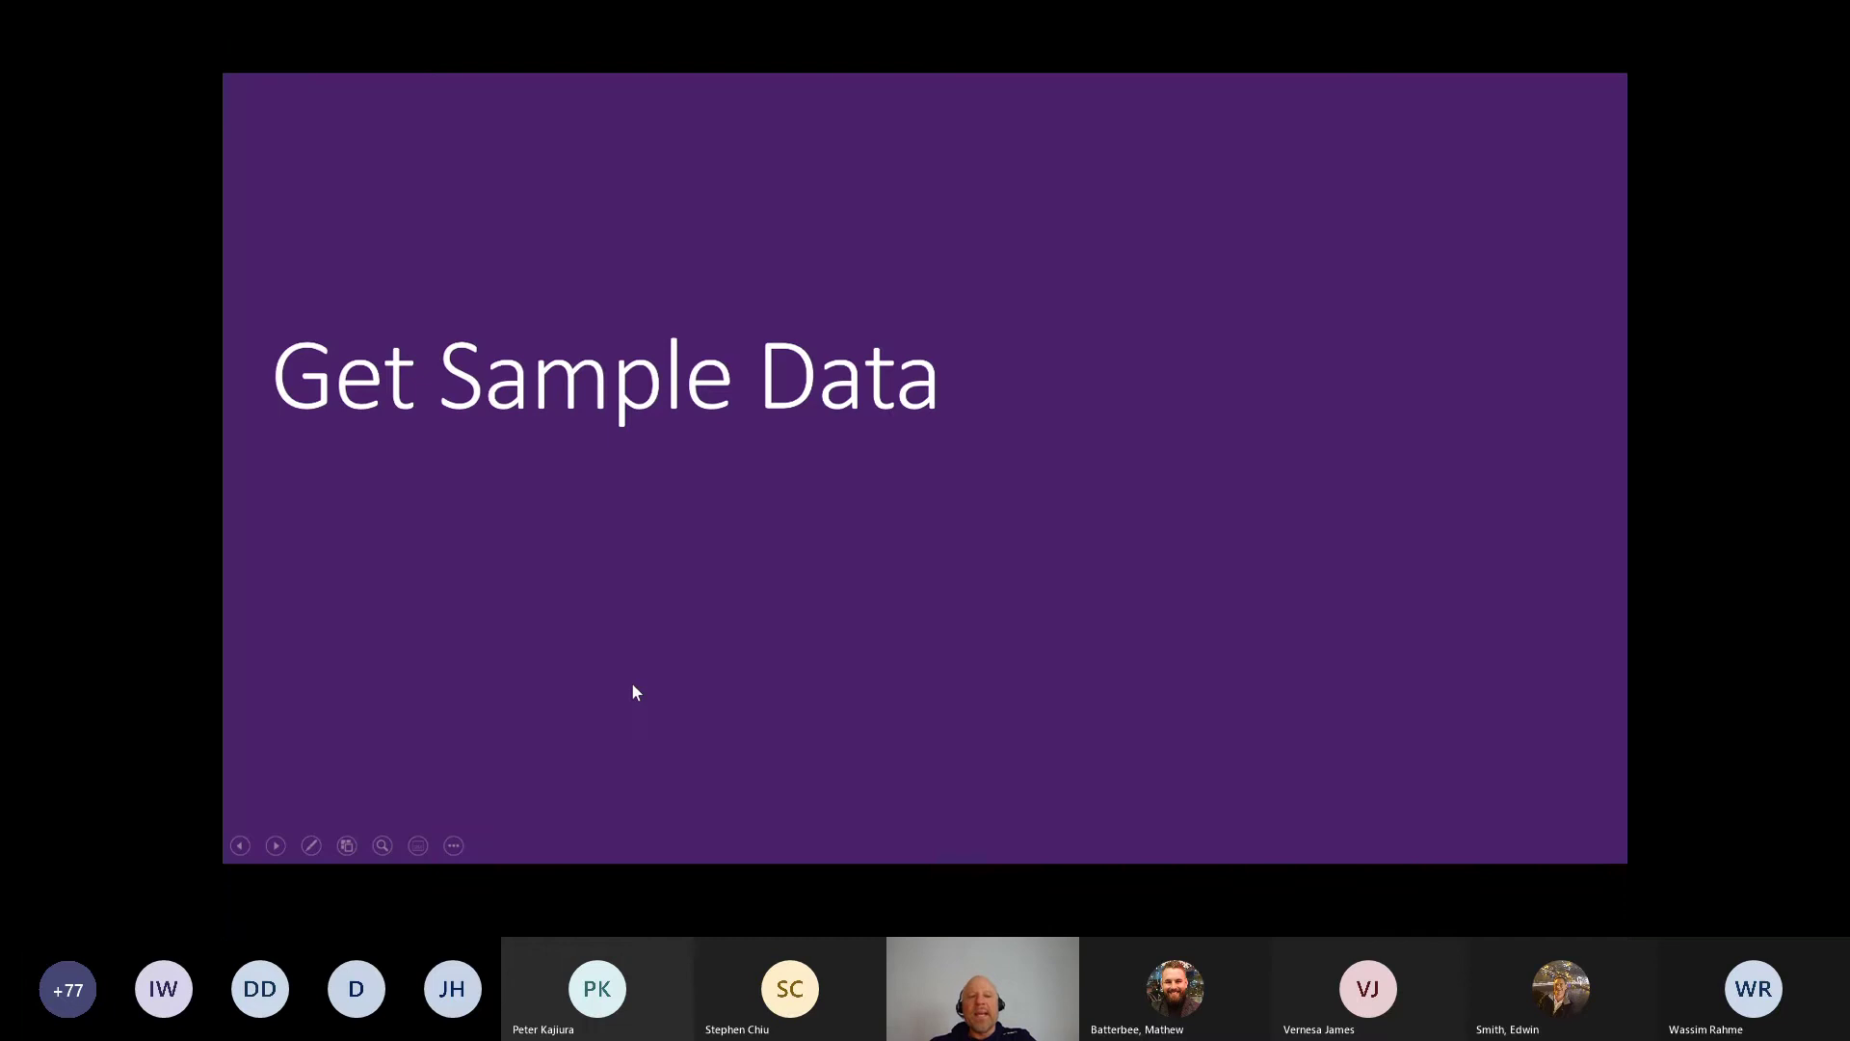
{"action": "left_click", "coordinate": [633, 685]}
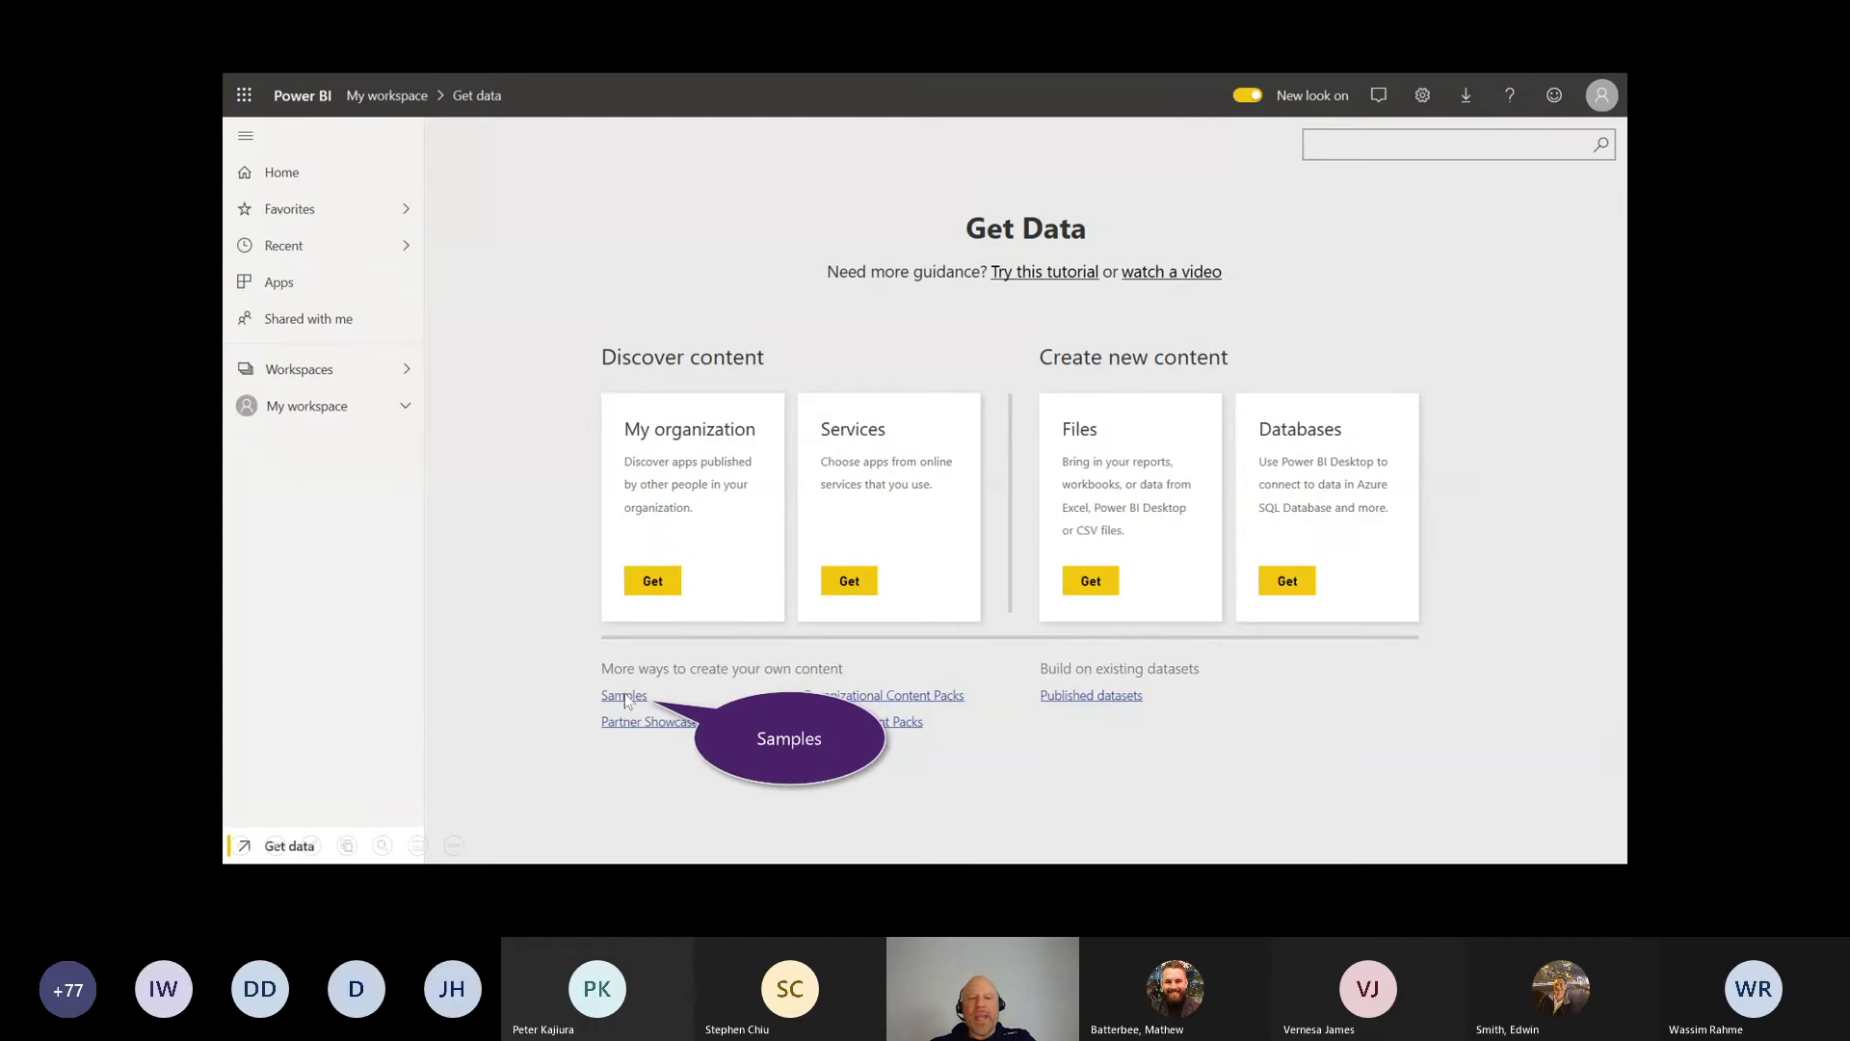
{"action": "left_click", "coordinate": [627, 698]}
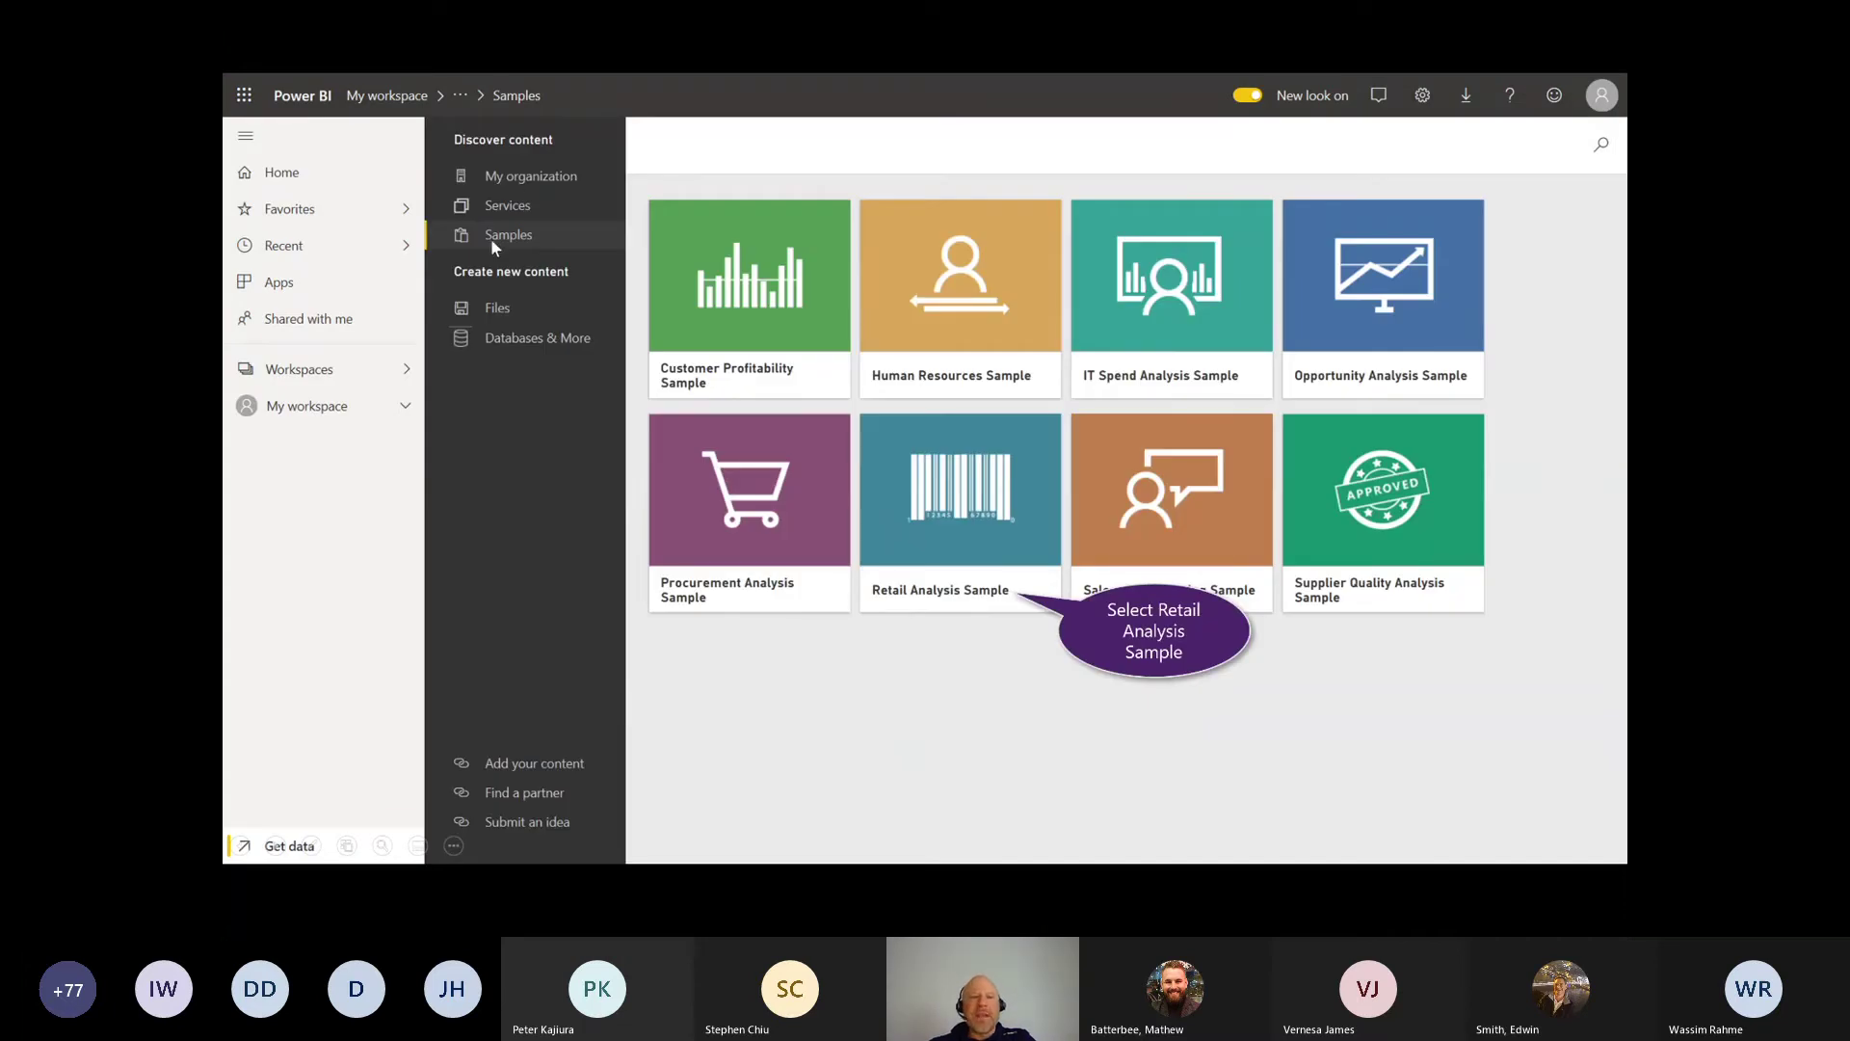
{"action": "key", "text": "ctrl+p"}
{"action": "mouse_move", "coordinate": [737, 179]}
{"action": "left_mouse_down"}
{"action": "mouse_move", "coordinate": [727, 193]}
{"action": "mouse_move", "coordinate": [766, 173]}
{"action": "left_mouse_up"}
{"action": "left_click_drag", "start_coordinate": [1011, 179], "coordinate": [1036, 216]}
{"action": "left_click_drag", "start_coordinate": [1249, 166], "coordinate": [1264, 196]}
{"action": "mouse_move", "coordinate": [1417, 191]}
{"action": "left_mouse_down"}
{"action": "mouse_move", "coordinate": [1014, 173]}
{"action": "mouse_move", "coordinate": [1084, 239]}
{"action": "left_mouse_up"}
{"action": "key", "text": "ctrl+e"}
{"action": "key", "text": "ctrl+a"}
Step: Open the Retail Analysis Sample details and connect the dataset
{"action": "key", "text": "Left"}
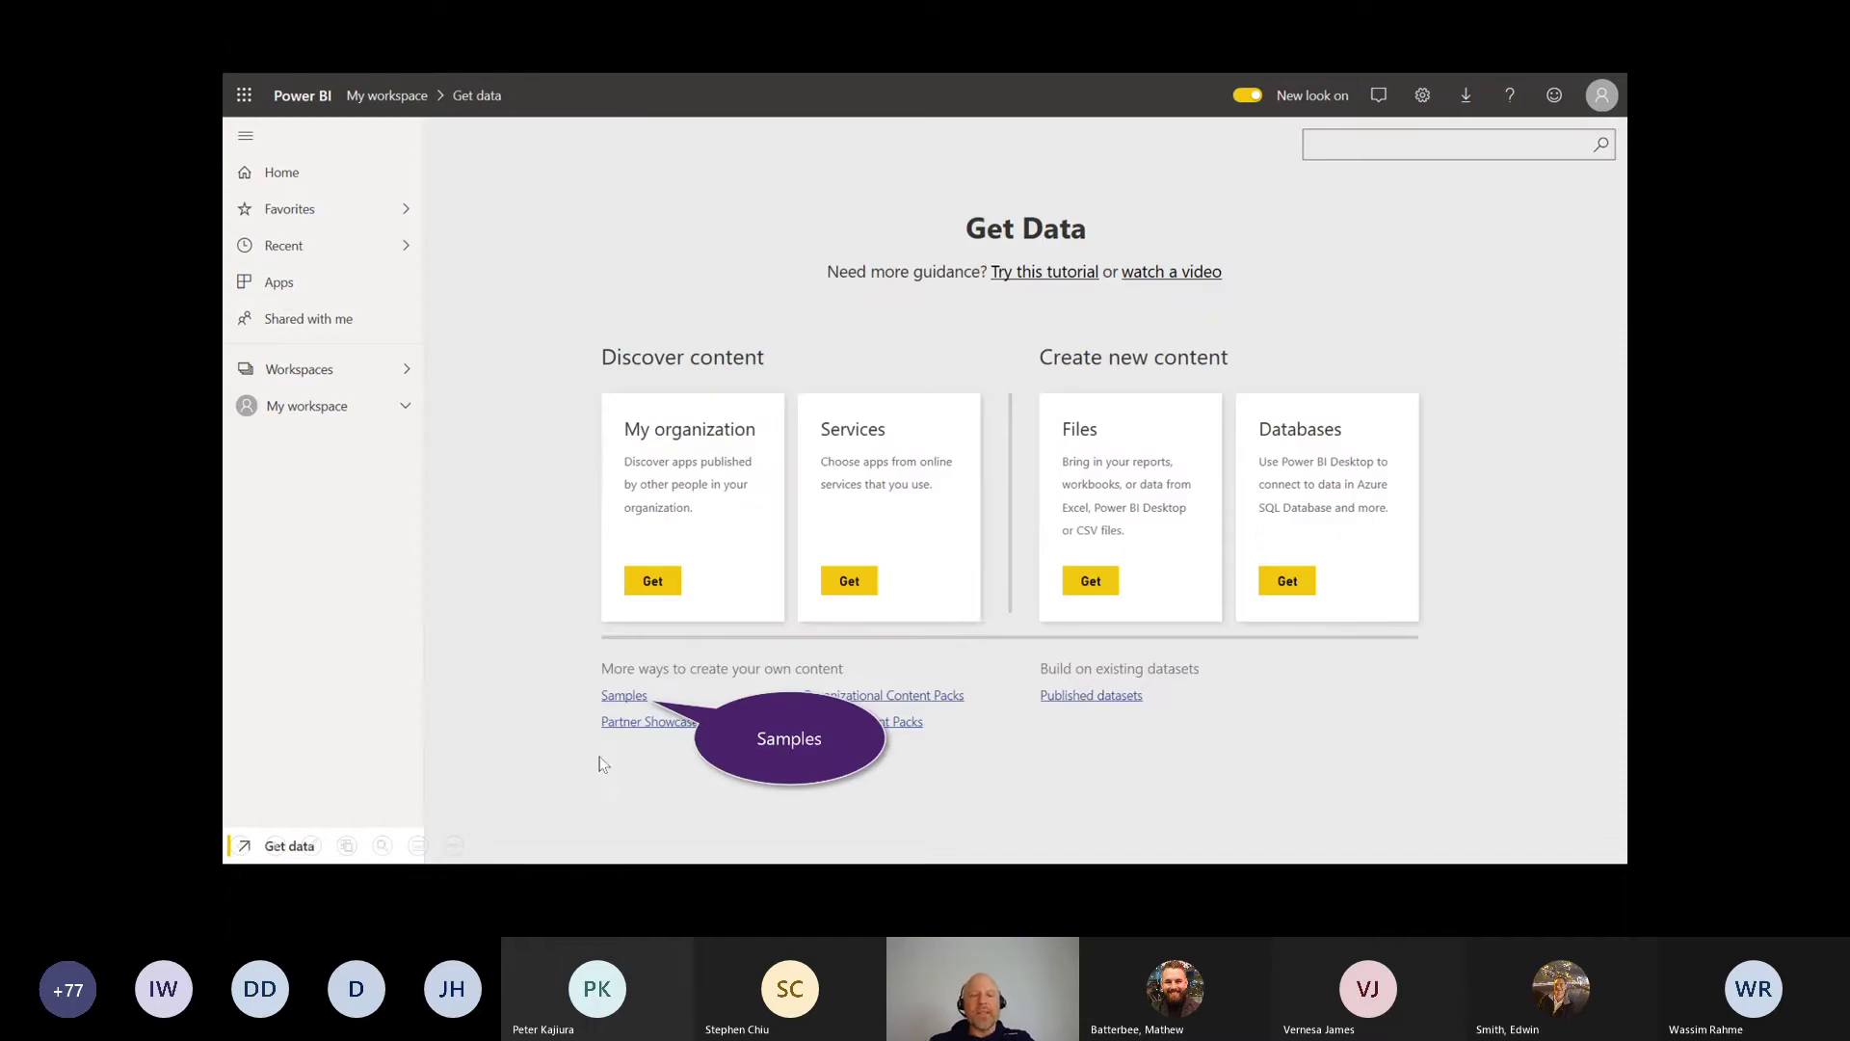
{"action": "left_click", "coordinate": [599, 757]}
{"action": "left_click", "coordinate": [598, 755]}
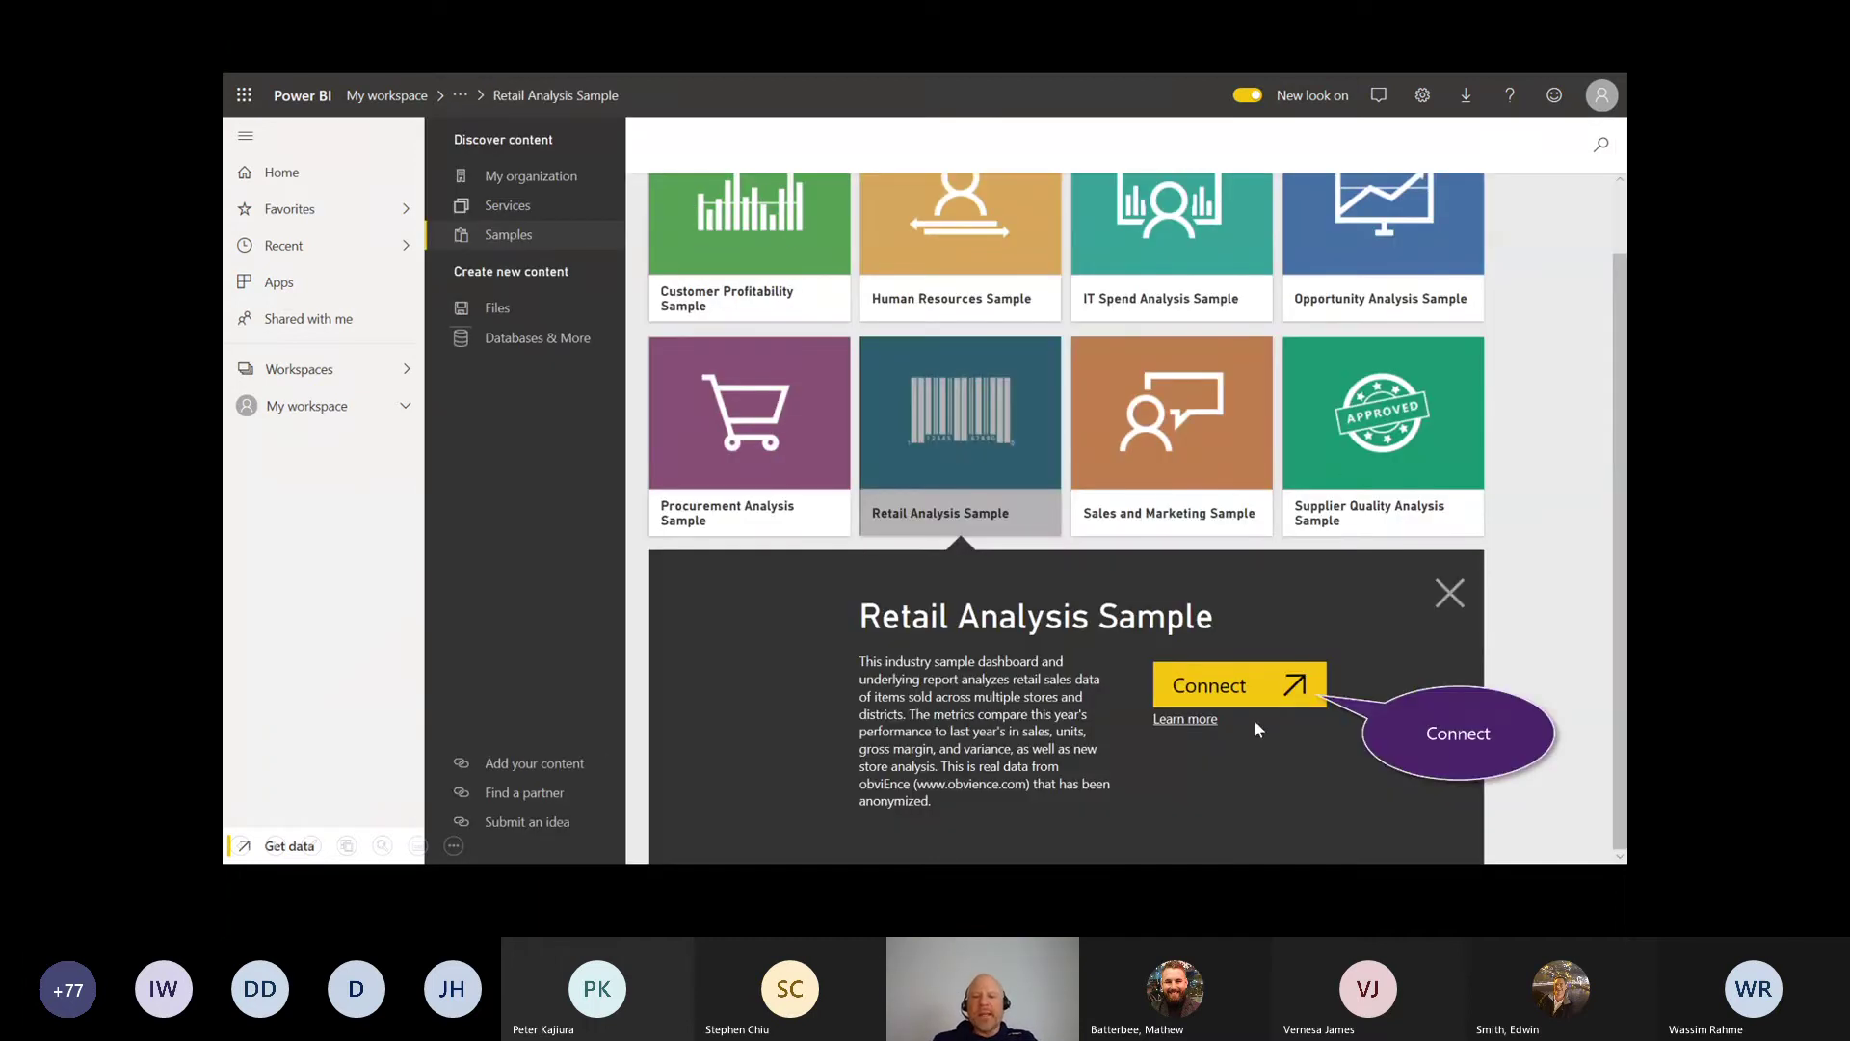
{"action": "left_click", "coordinate": [1227, 696]}
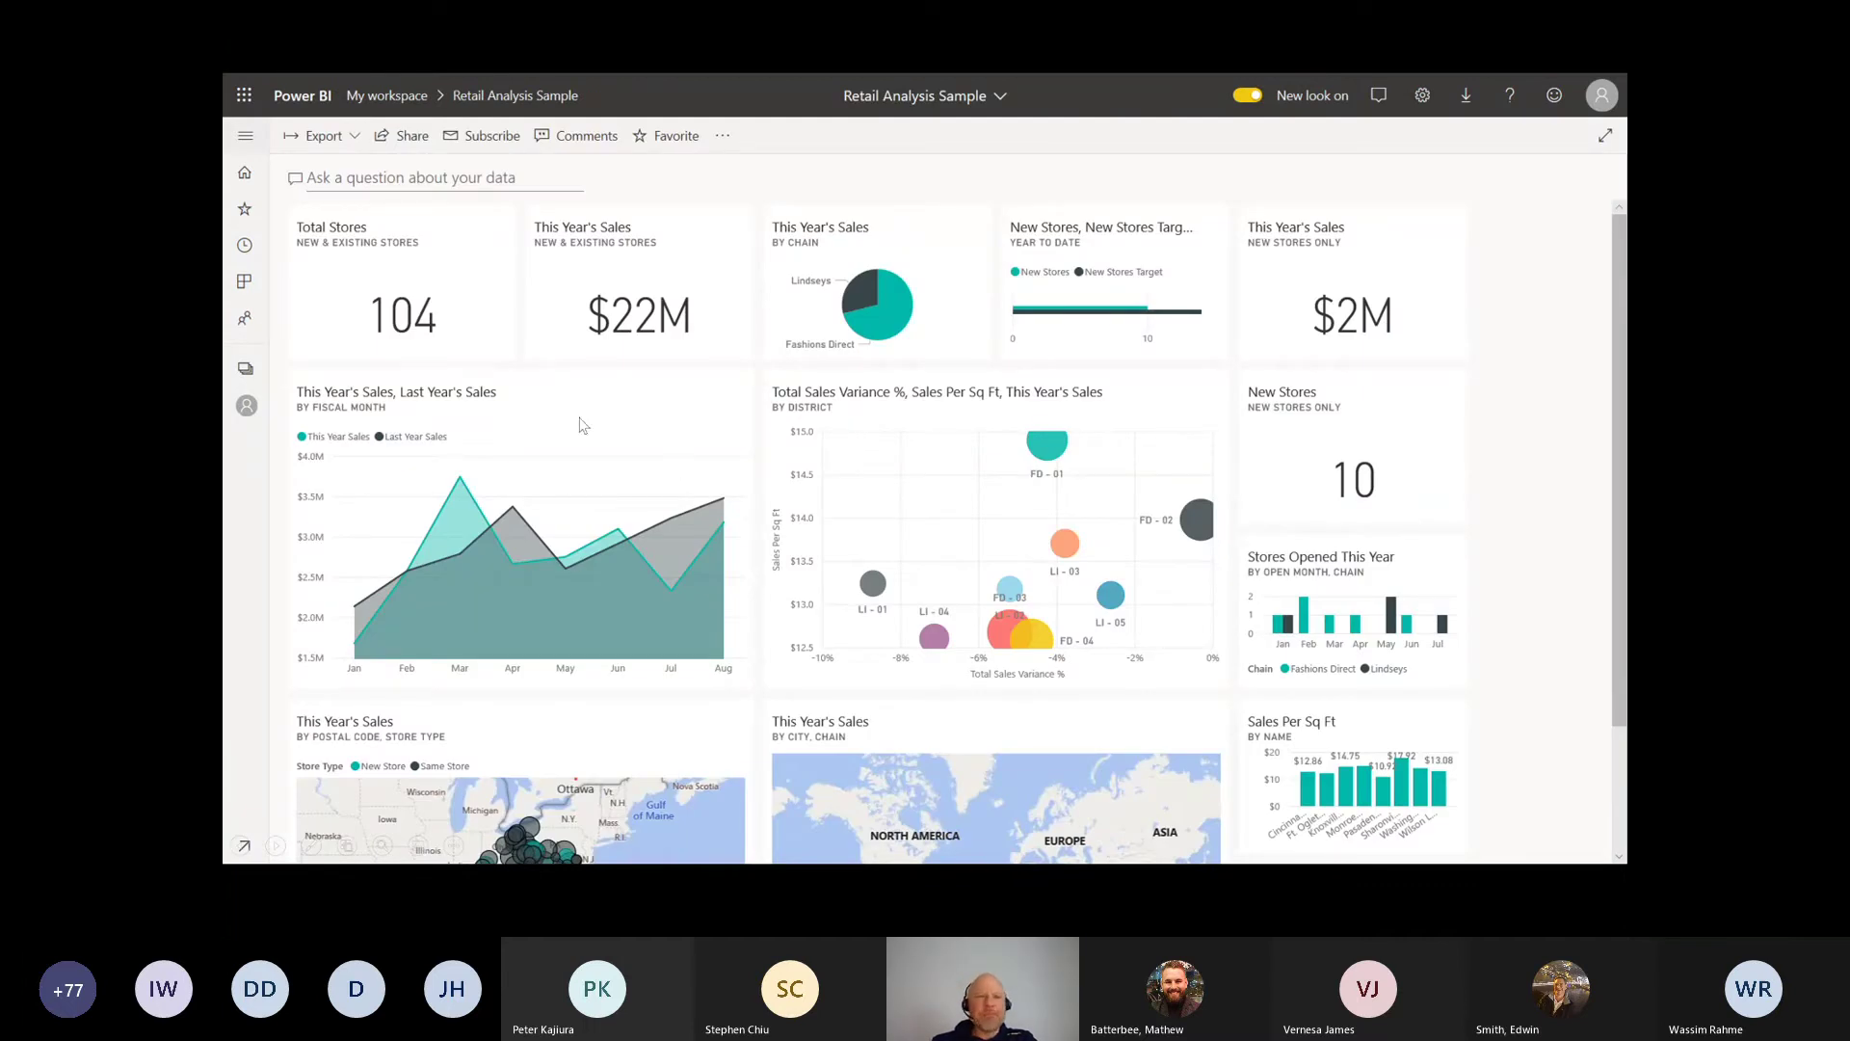
Step: Advance to the Business Central Customers Information report's Page 2 with treemap, map and bar chart
{"action": "left_click", "coordinate": [836, 464]}
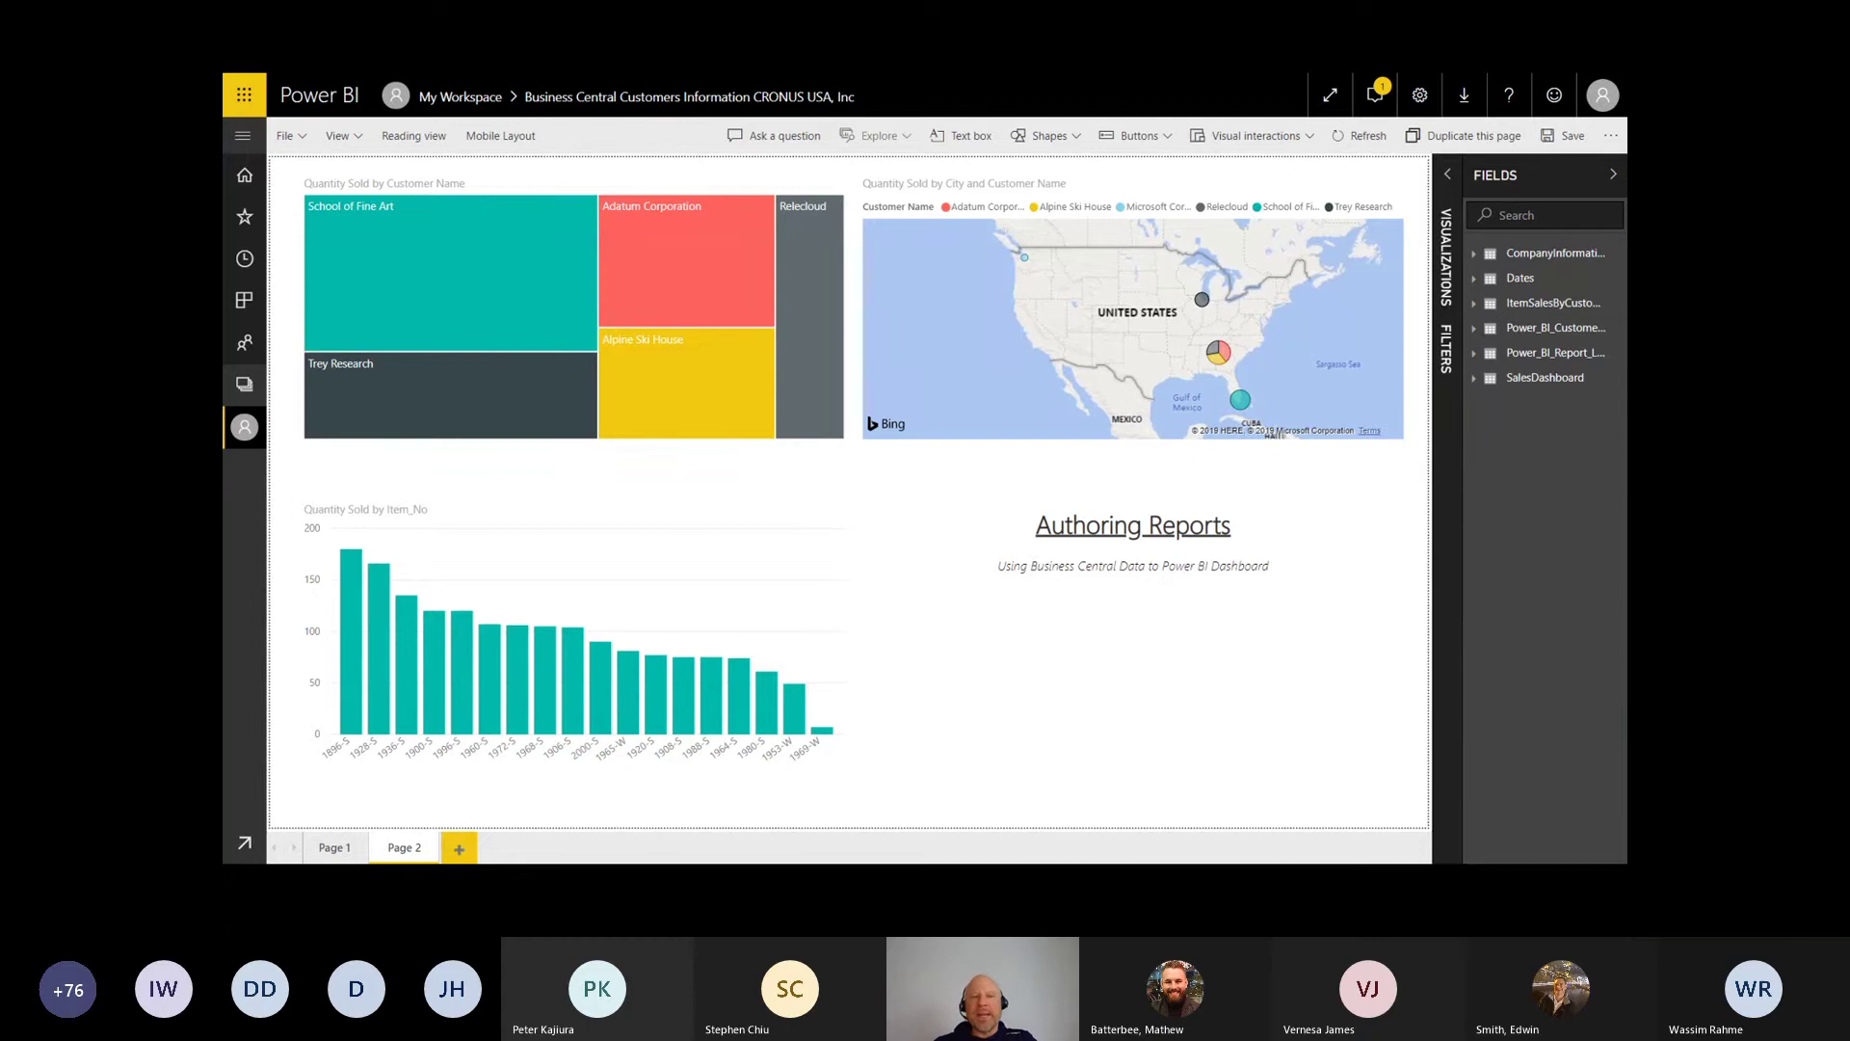
Step: Ink-mark the title area, the add-page spot and the Quantity Sold treemap-to-bar-chart link, then clear it
{"action": "left_click_drag", "start_coordinate": [345, 80], "coordinate": [421, 90]}
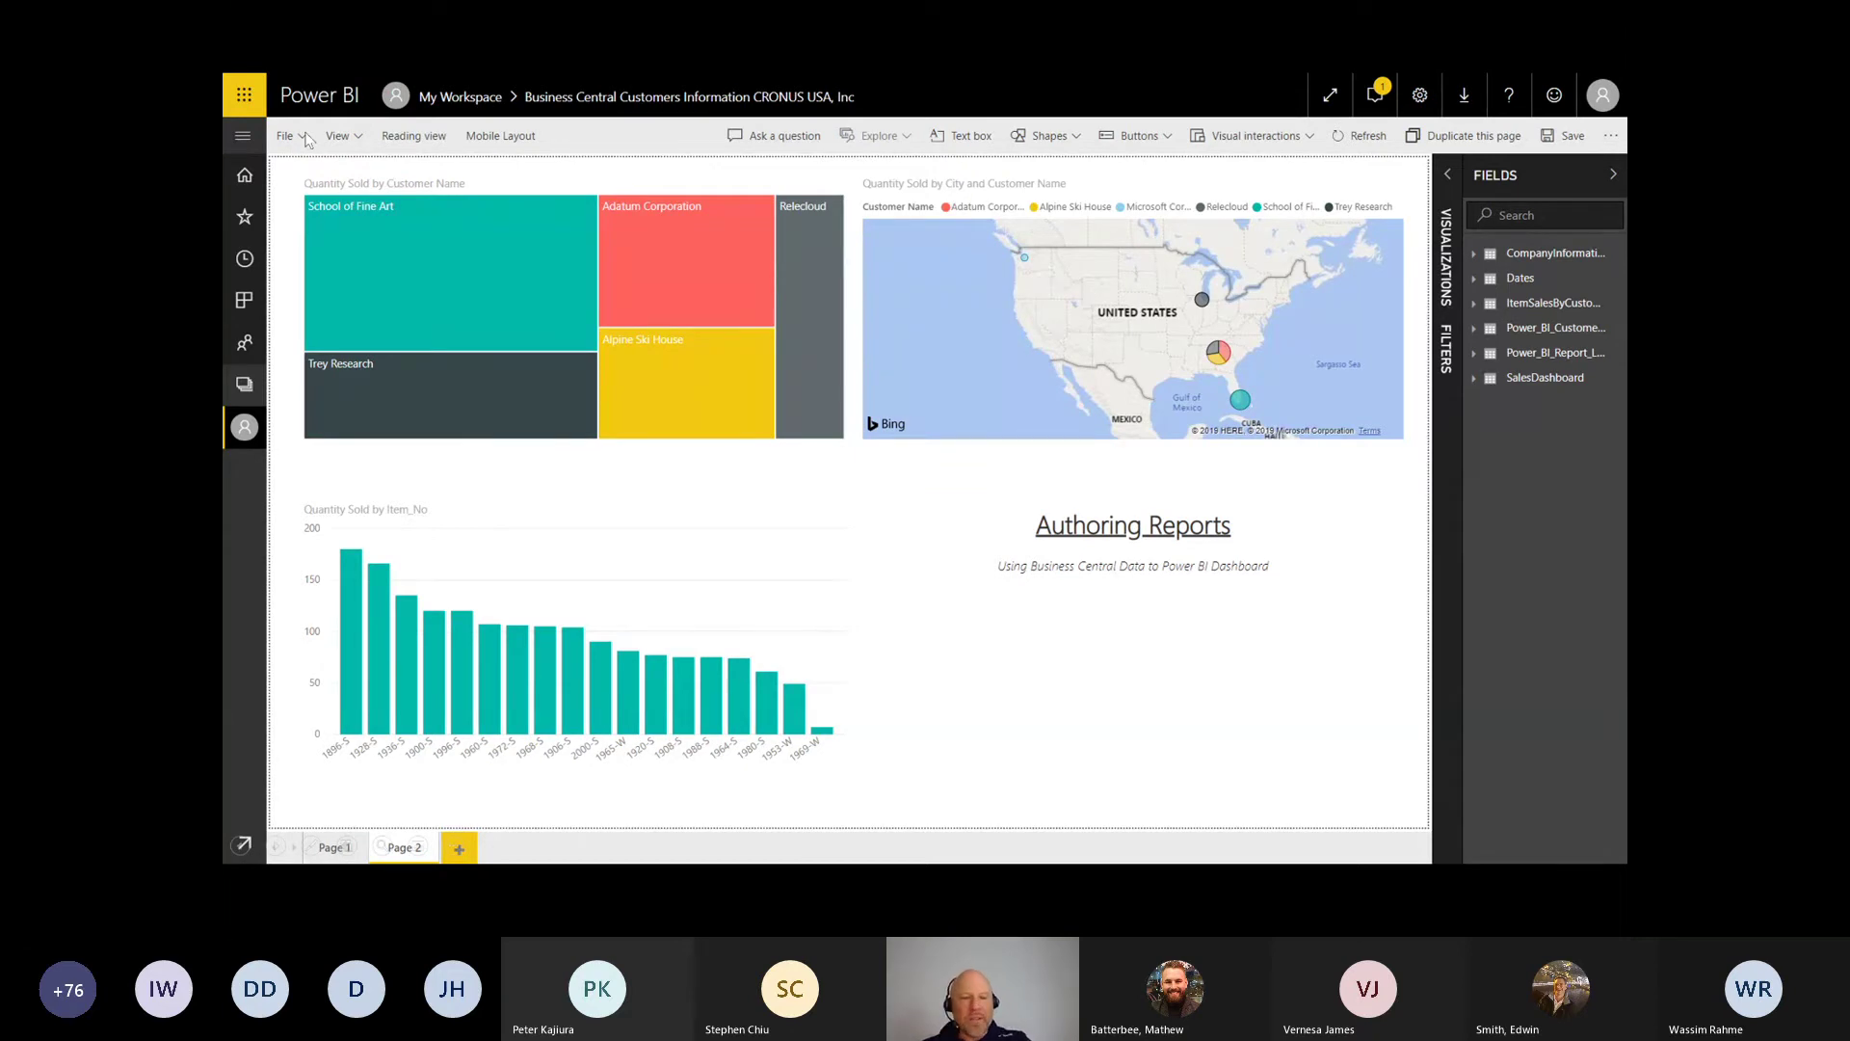
{"action": "left_click_drag", "start_coordinate": [542, 782], "coordinate": [477, 820]}
{"action": "left_click_drag", "start_coordinate": [472, 798], "coordinate": [496, 808]}
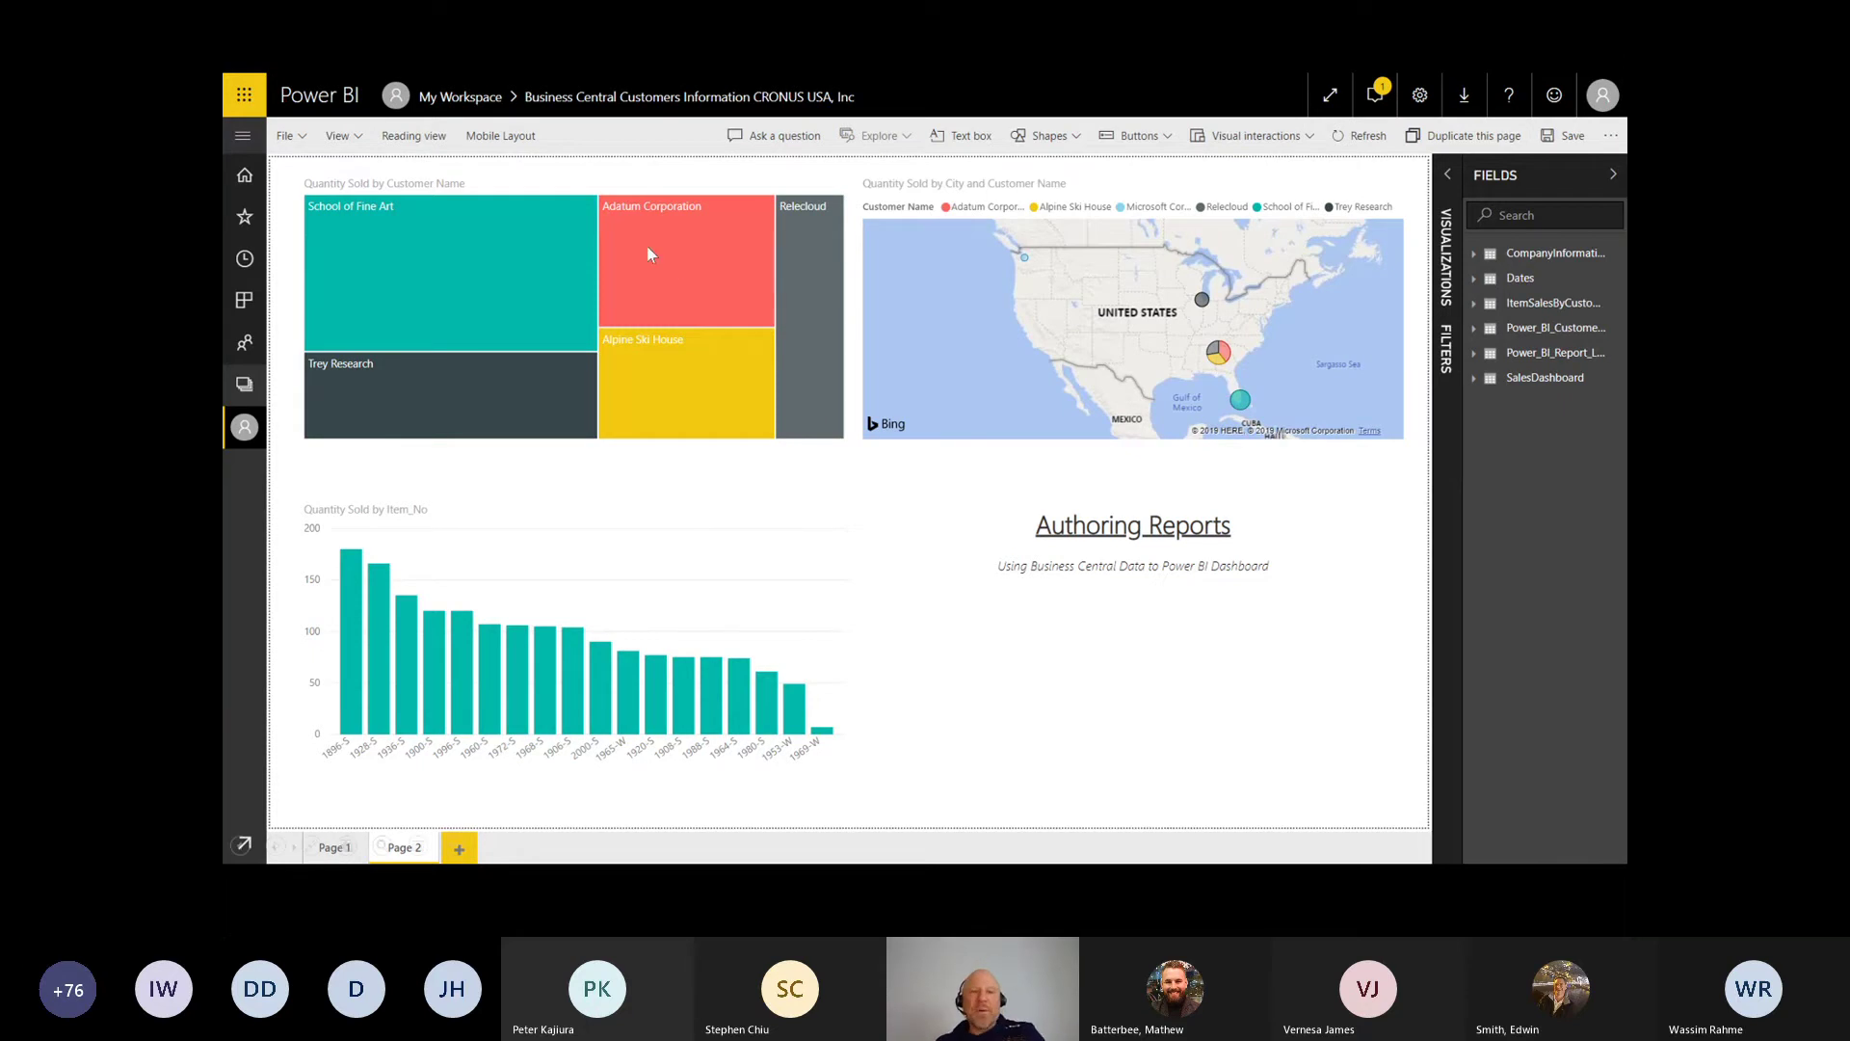
{"action": "mouse_move", "coordinate": [327, 182]}
{"action": "left_mouse_down"}
{"action": "mouse_move", "coordinate": [451, 184]}
{"action": "mouse_move", "coordinate": [872, 270]}
{"action": "mouse_move", "coordinate": [383, 390]}
{"action": "mouse_move", "coordinate": [366, 166]}
{"action": "mouse_move", "coordinate": [370, 197]}
{"action": "mouse_move", "coordinate": [349, 186]}
{"action": "left_mouse_up"}
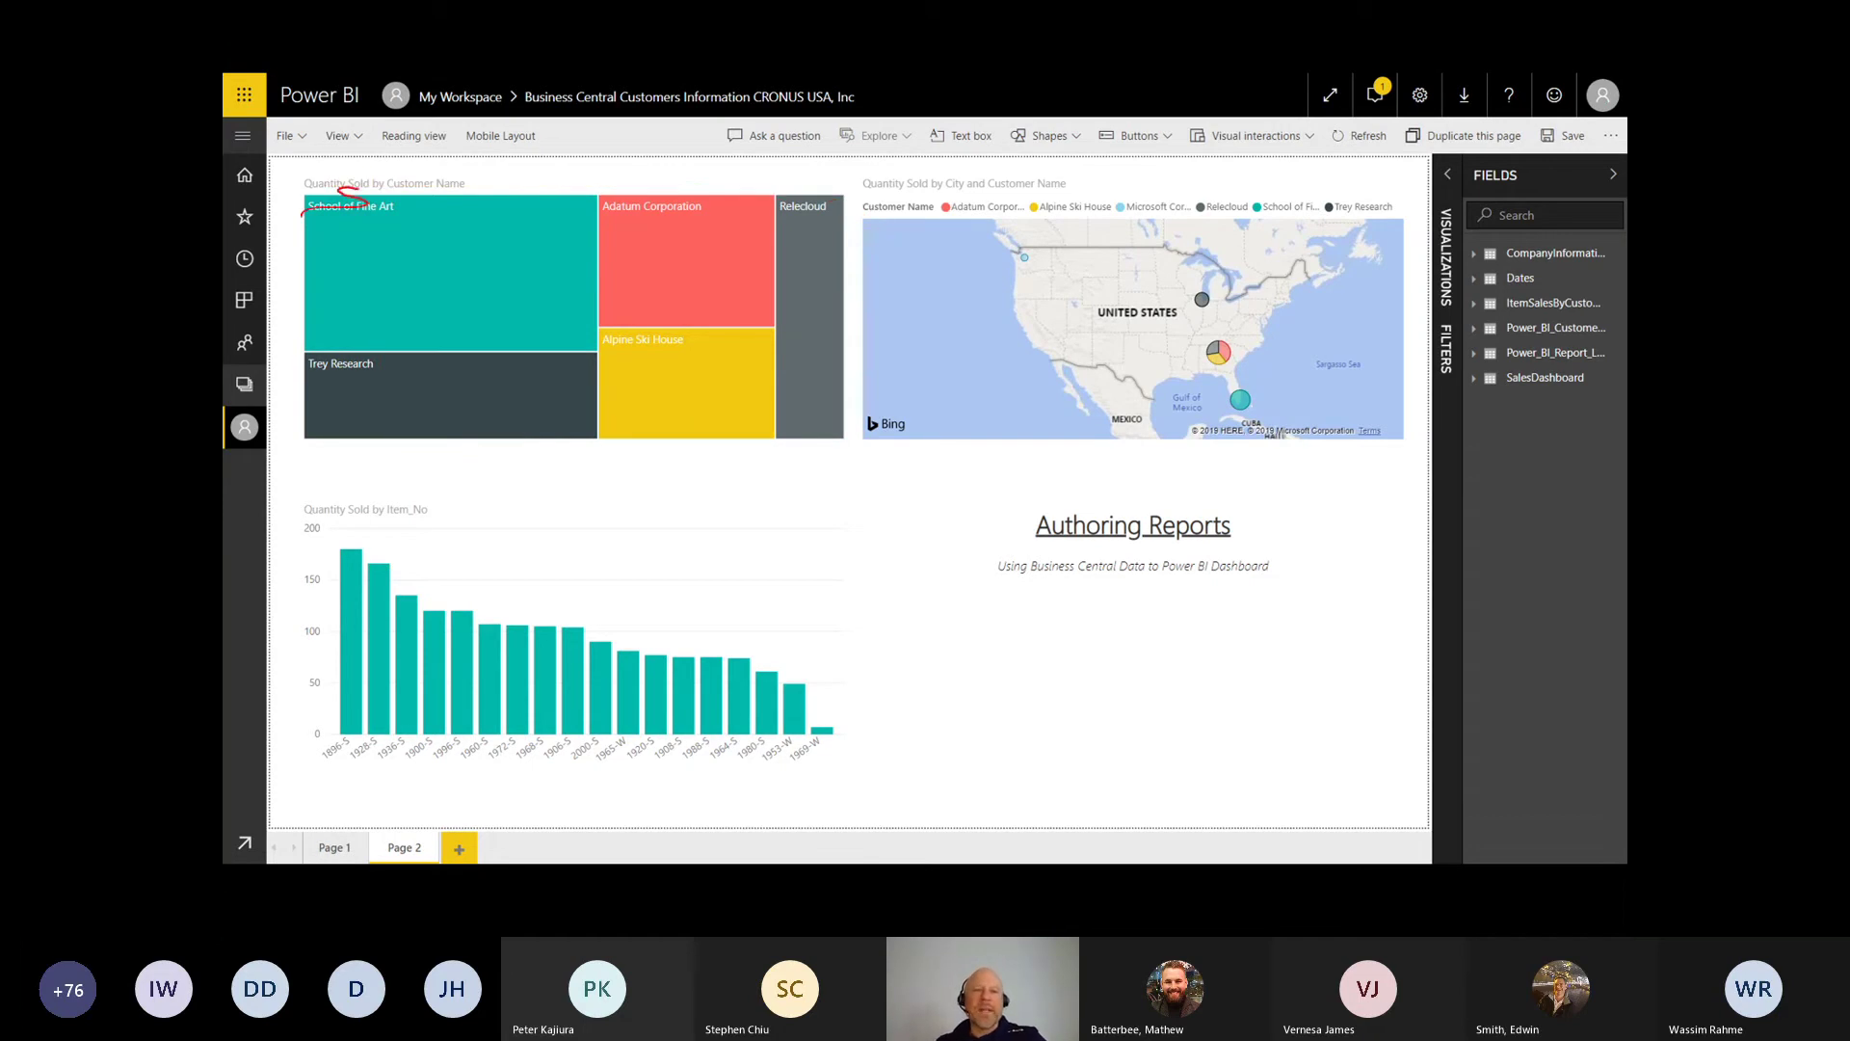
{"action": "mouse_move", "coordinate": [613, 438]}
{"action": "left_mouse_down"}
{"action": "mouse_move", "coordinate": [598, 525]}
{"action": "mouse_move", "coordinate": [577, 540]}
{"action": "left_mouse_up"}
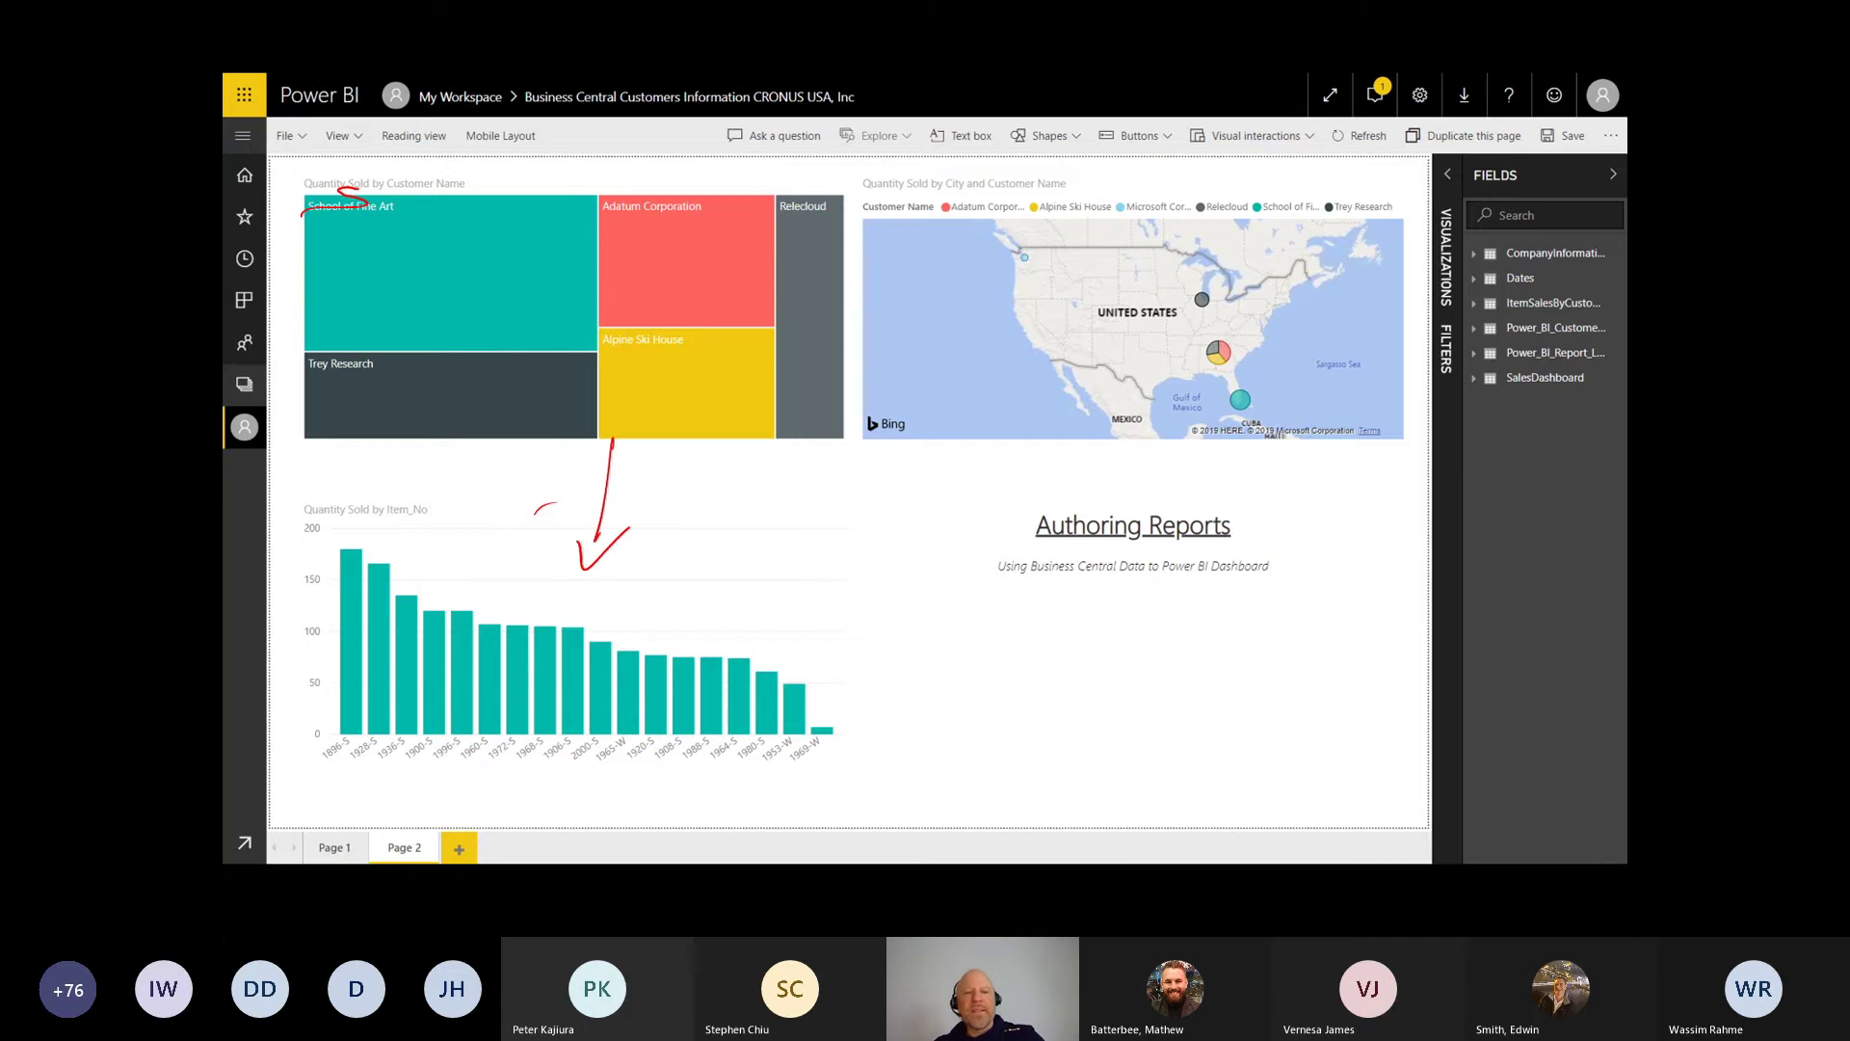
{"action": "mouse_move", "coordinate": [510, 441]}
{"action": "left_mouse_down"}
{"action": "mouse_move", "coordinate": [503, 495]}
{"action": "mouse_move", "coordinate": [538, 470]}
{"action": "mouse_move", "coordinate": [501, 453]}
{"action": "mouse_move", "coordinate": [525, 477]}
{"action": "mouse_move", "coordinate": [510, 472]}
{"action": "left_mouse_up"}
{"action": "key", "text": "e"}
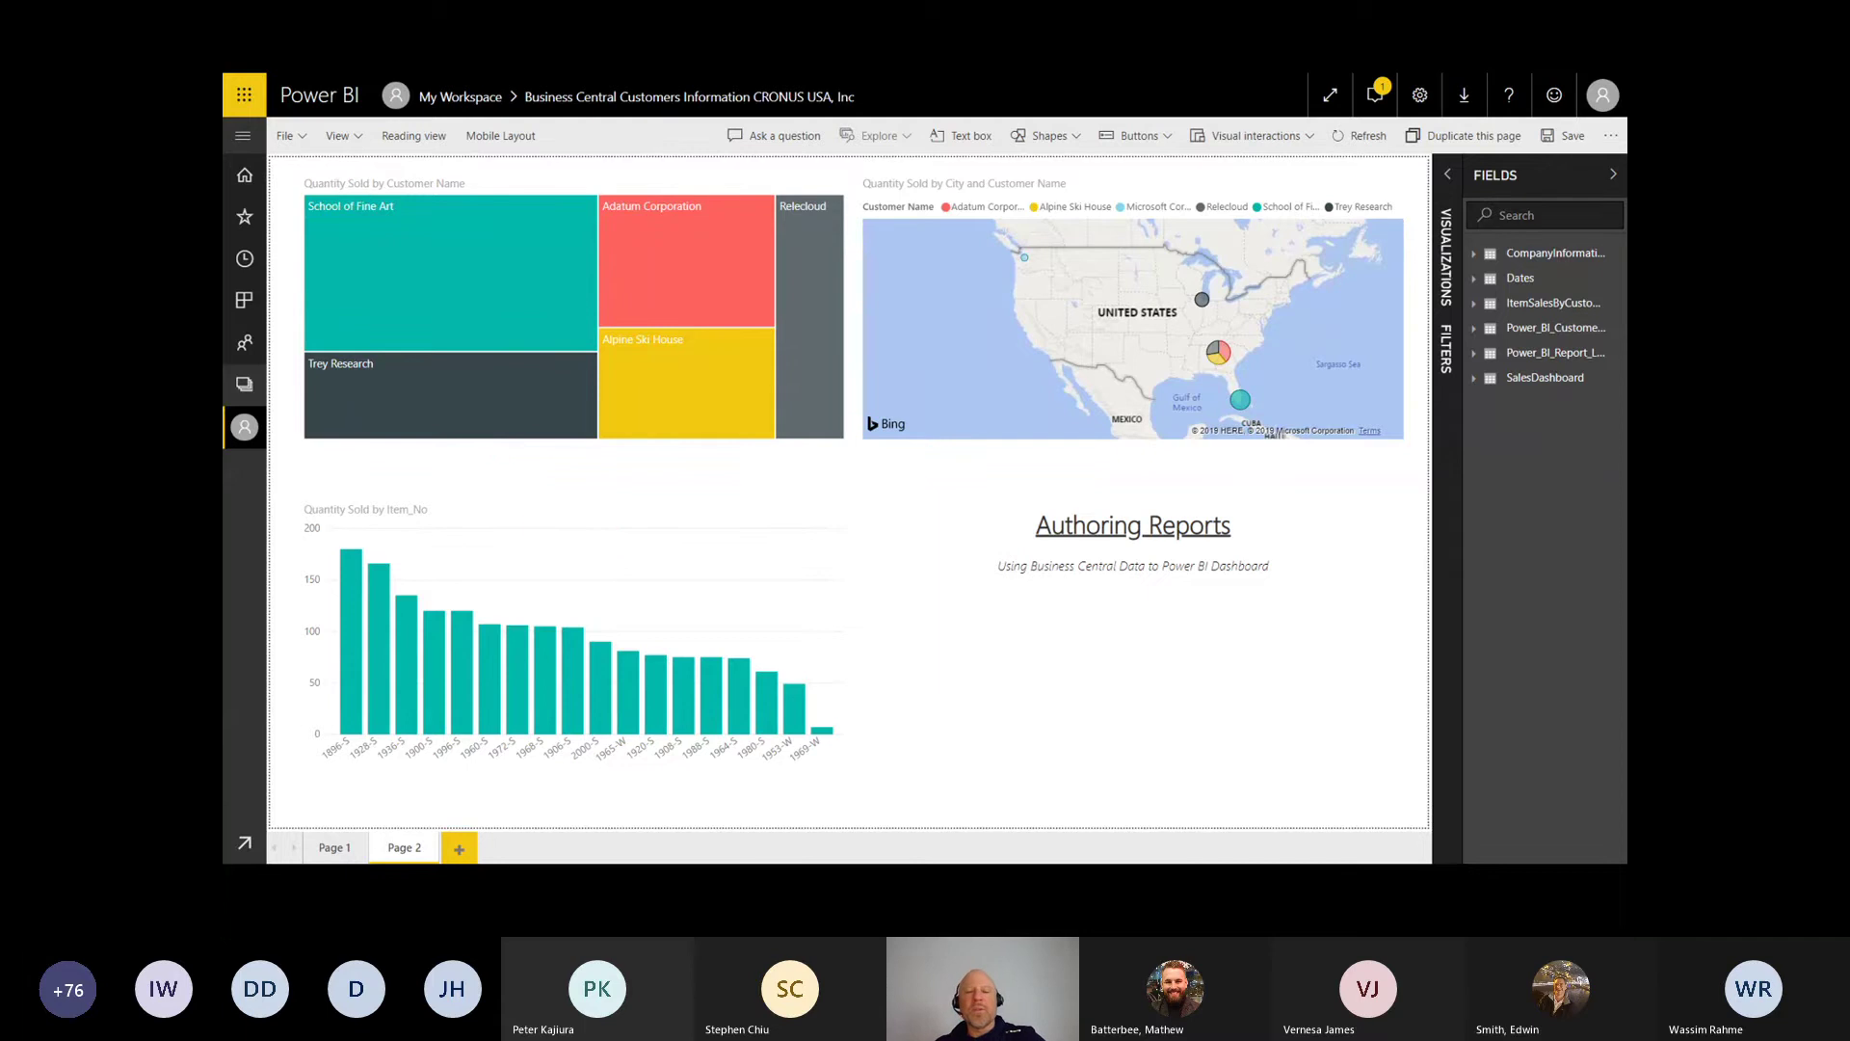
Step: Sketch and clear an arrow into the map, then add a new blank report page
{"action": "mouse_move", "coordinate": [776, 517]}
{"action": "left_mouse_down"}
{"action": "mouse_move", "coordinate": [986, 363]}
{"action": "mouse_move", "coordinate": [1008, 377]}
{"action": "left_mouse_up"}
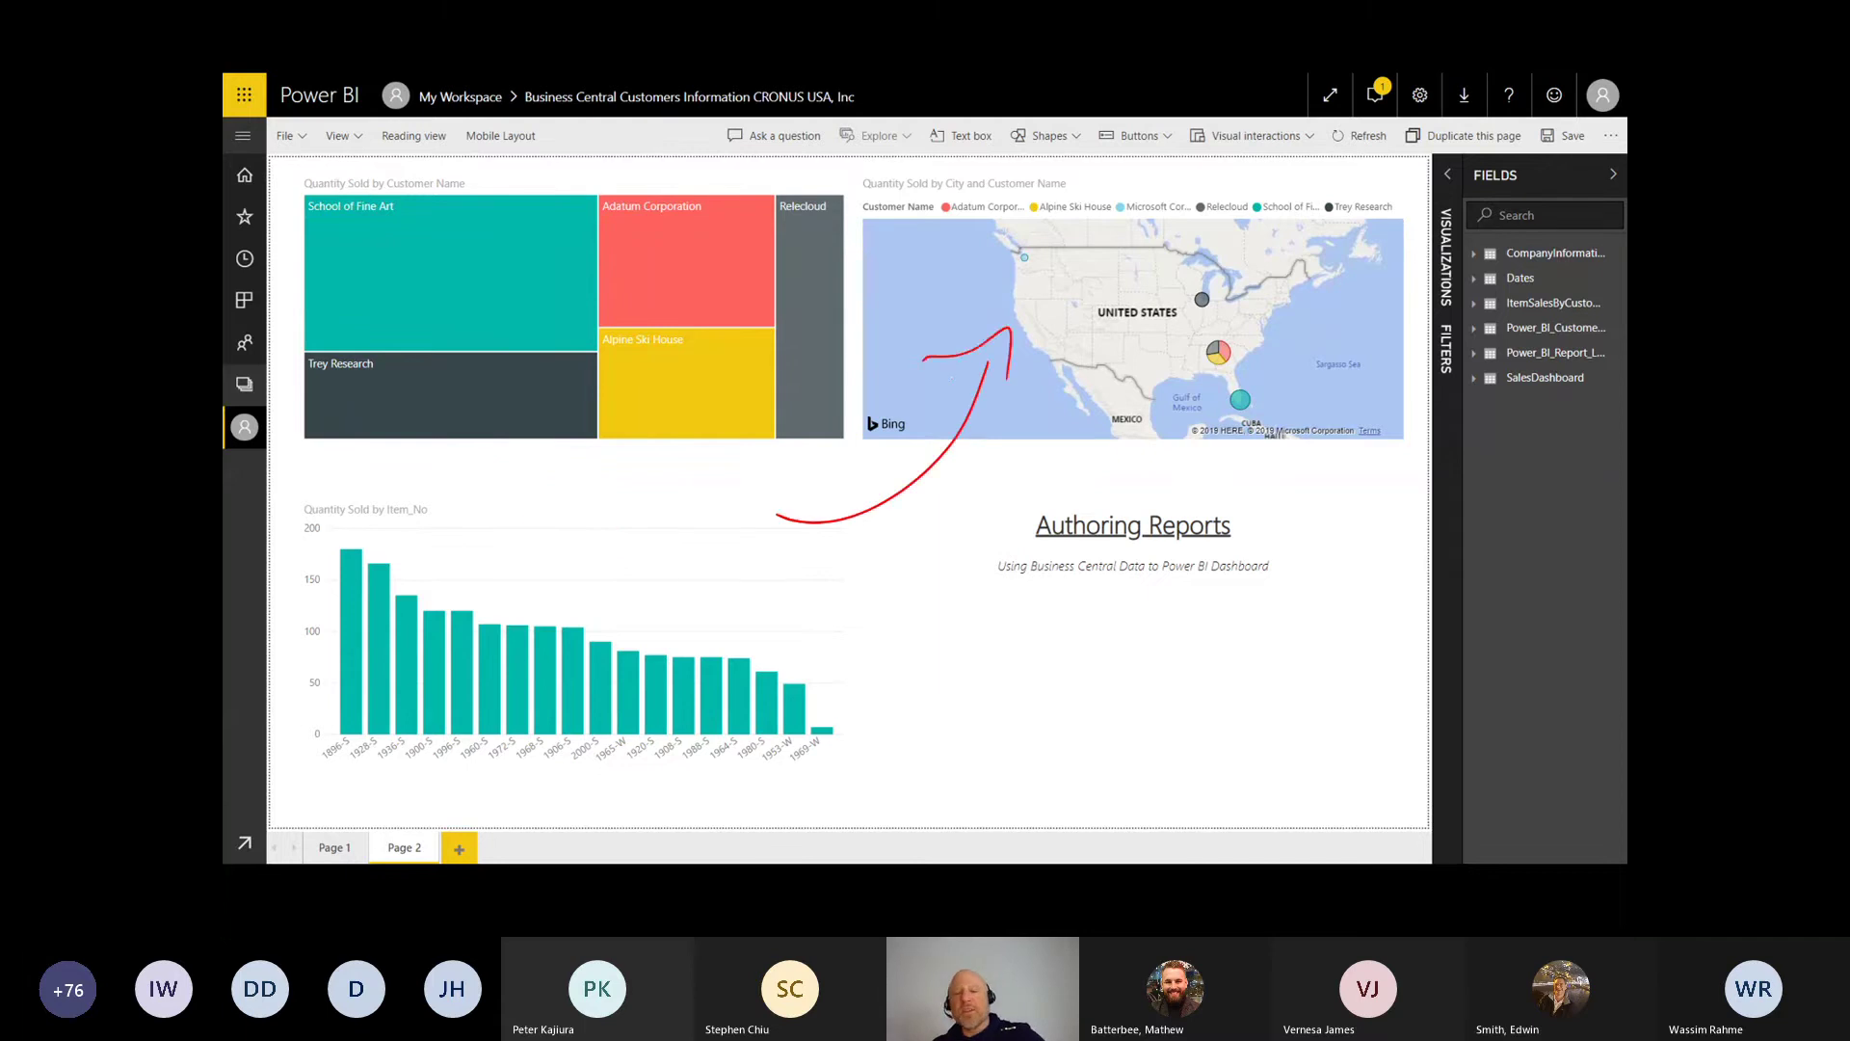
{"action": "key", "text": "e"}
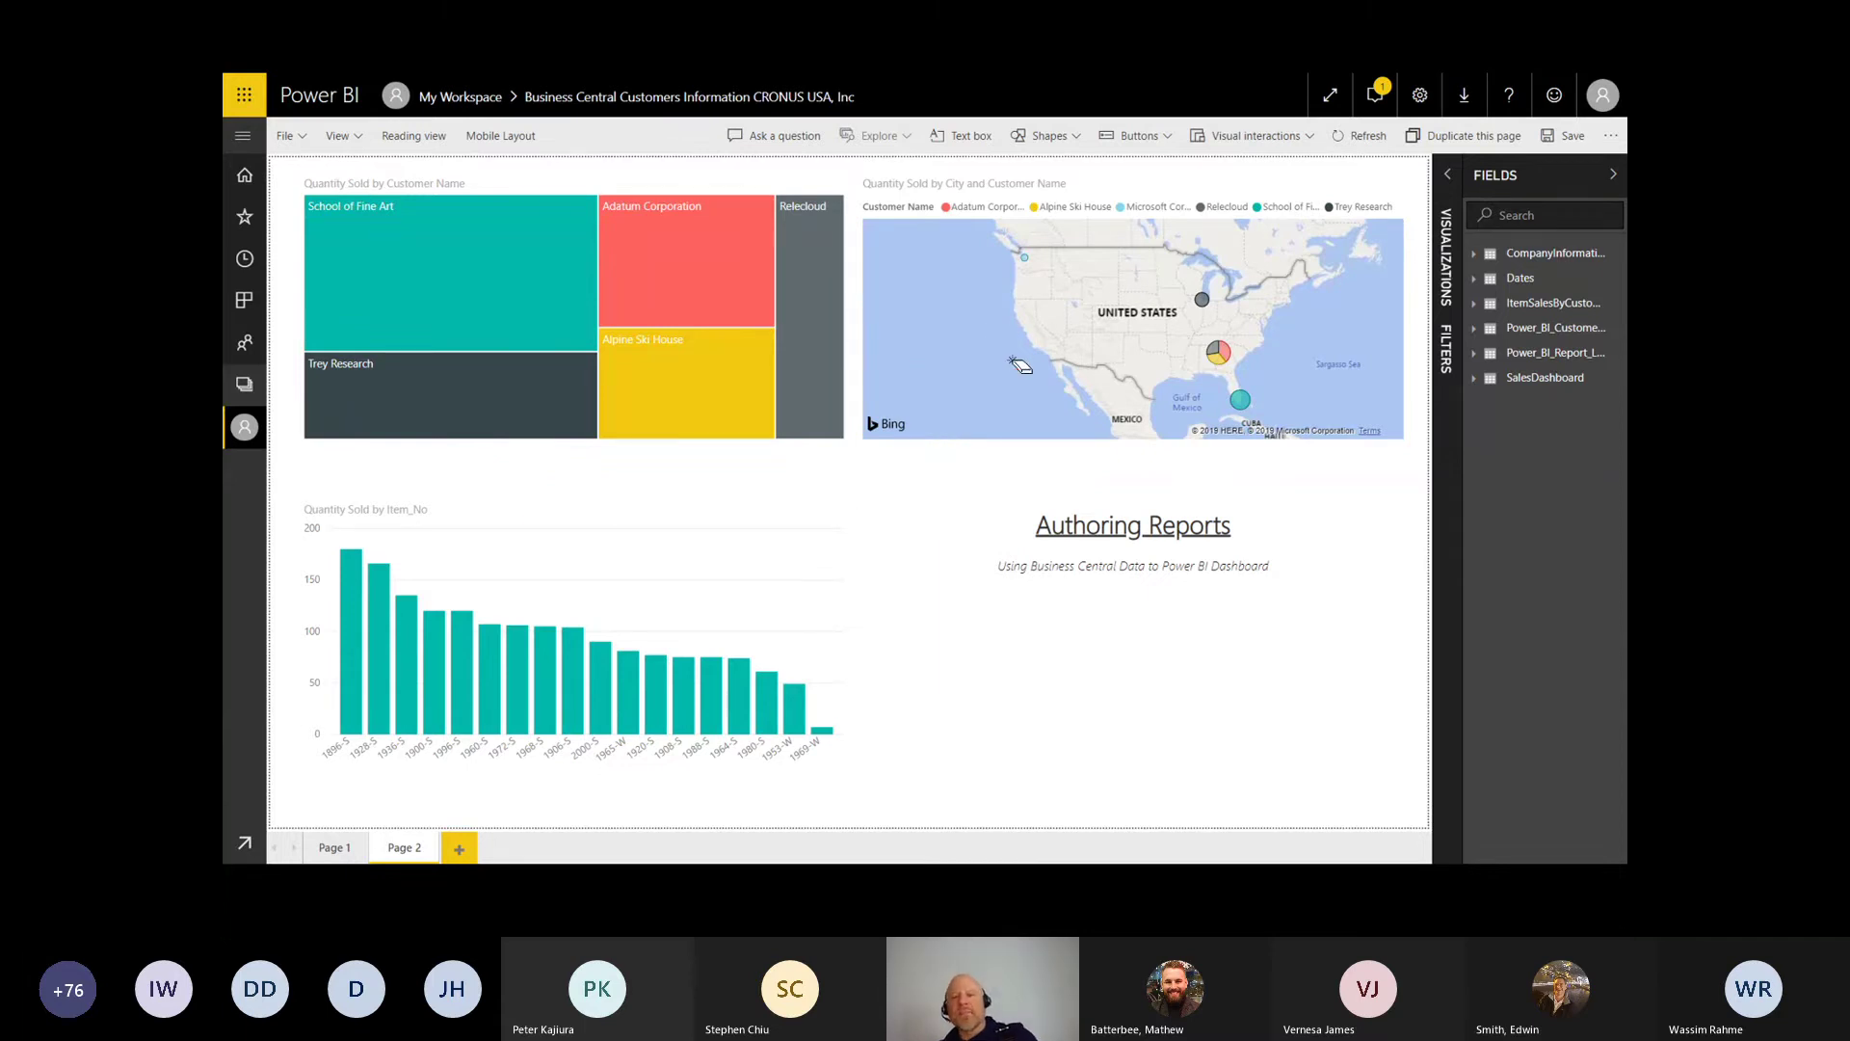
{"action": "mouse_move", "coordinate": [911, 456]}
{"action": "left_mouse_down"}
{"action": "mouse_move", "coordinate": [1012, 453]}
{"action": "mouse_move", "coordinate": [906, 744]}
{"action": "mouse_move", "coordinate": [900, 477]}
{"action": "left_mouse_up"}
{"action": "key", "text": "e"}
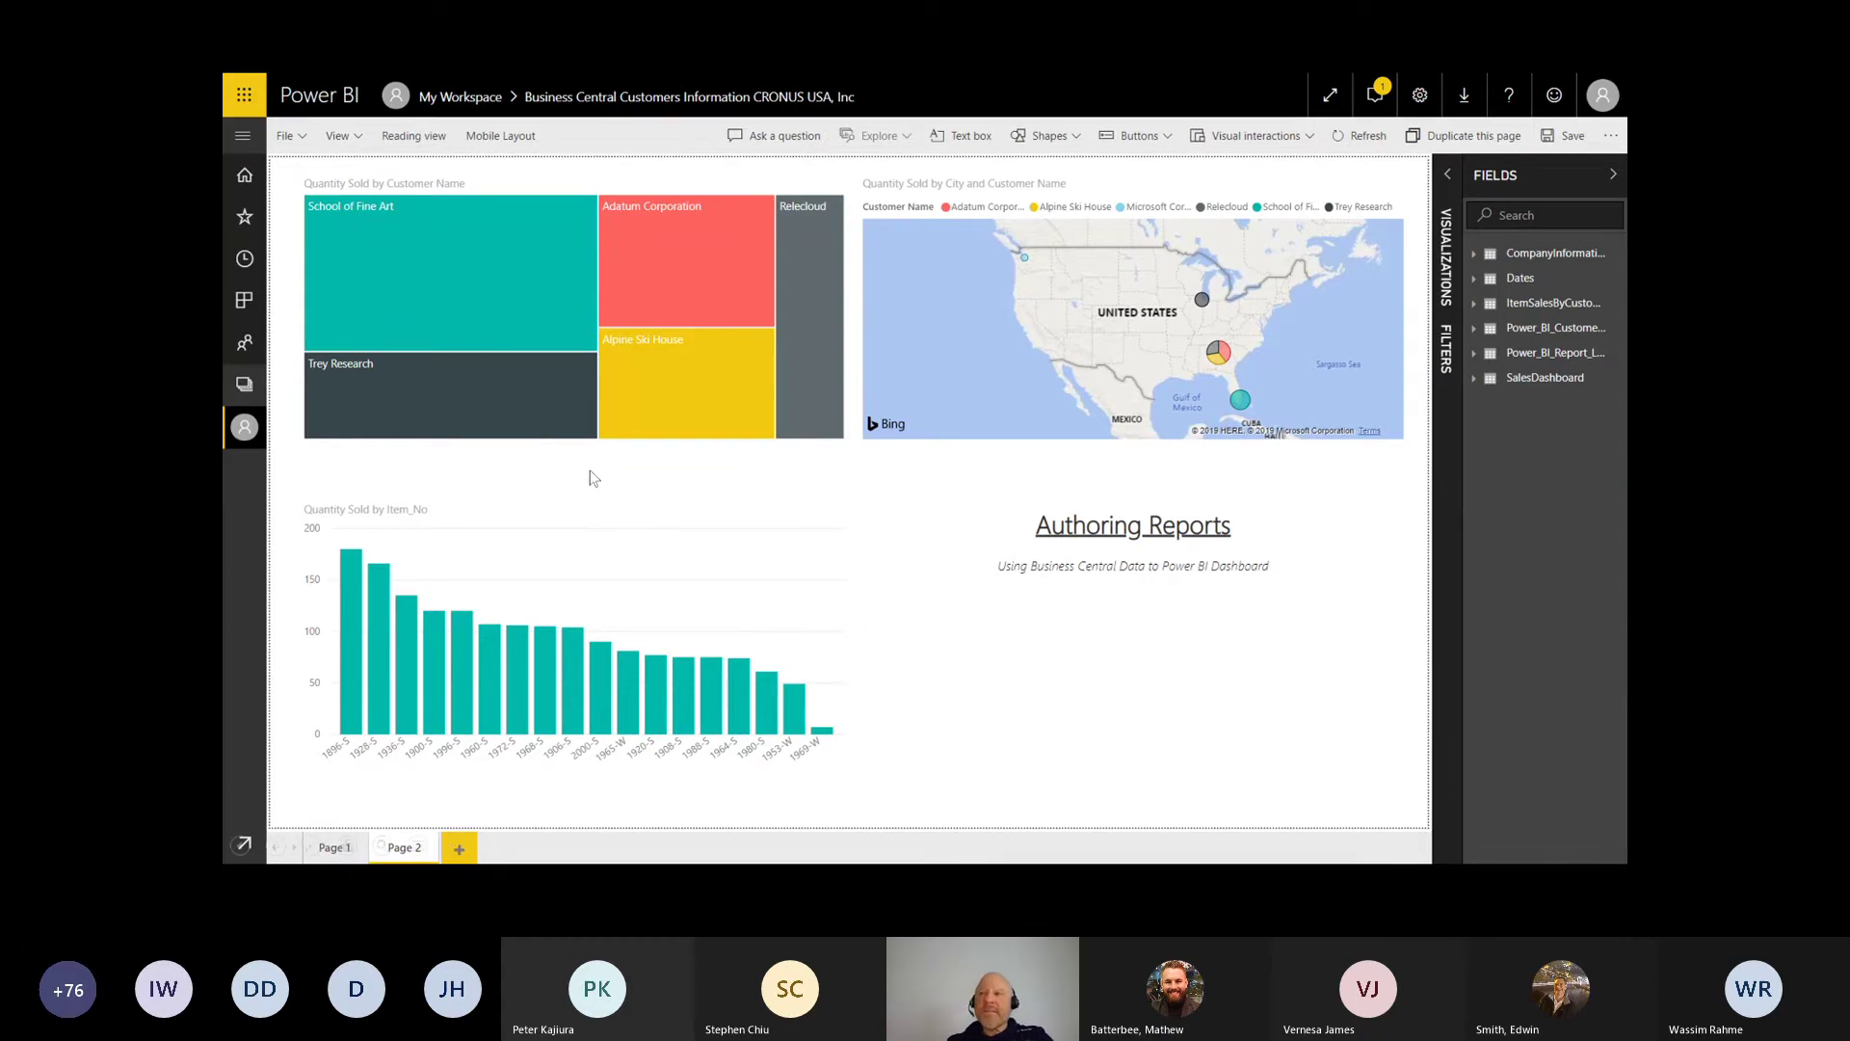
{"action": "left_click", "coordinate": [671, 434]}
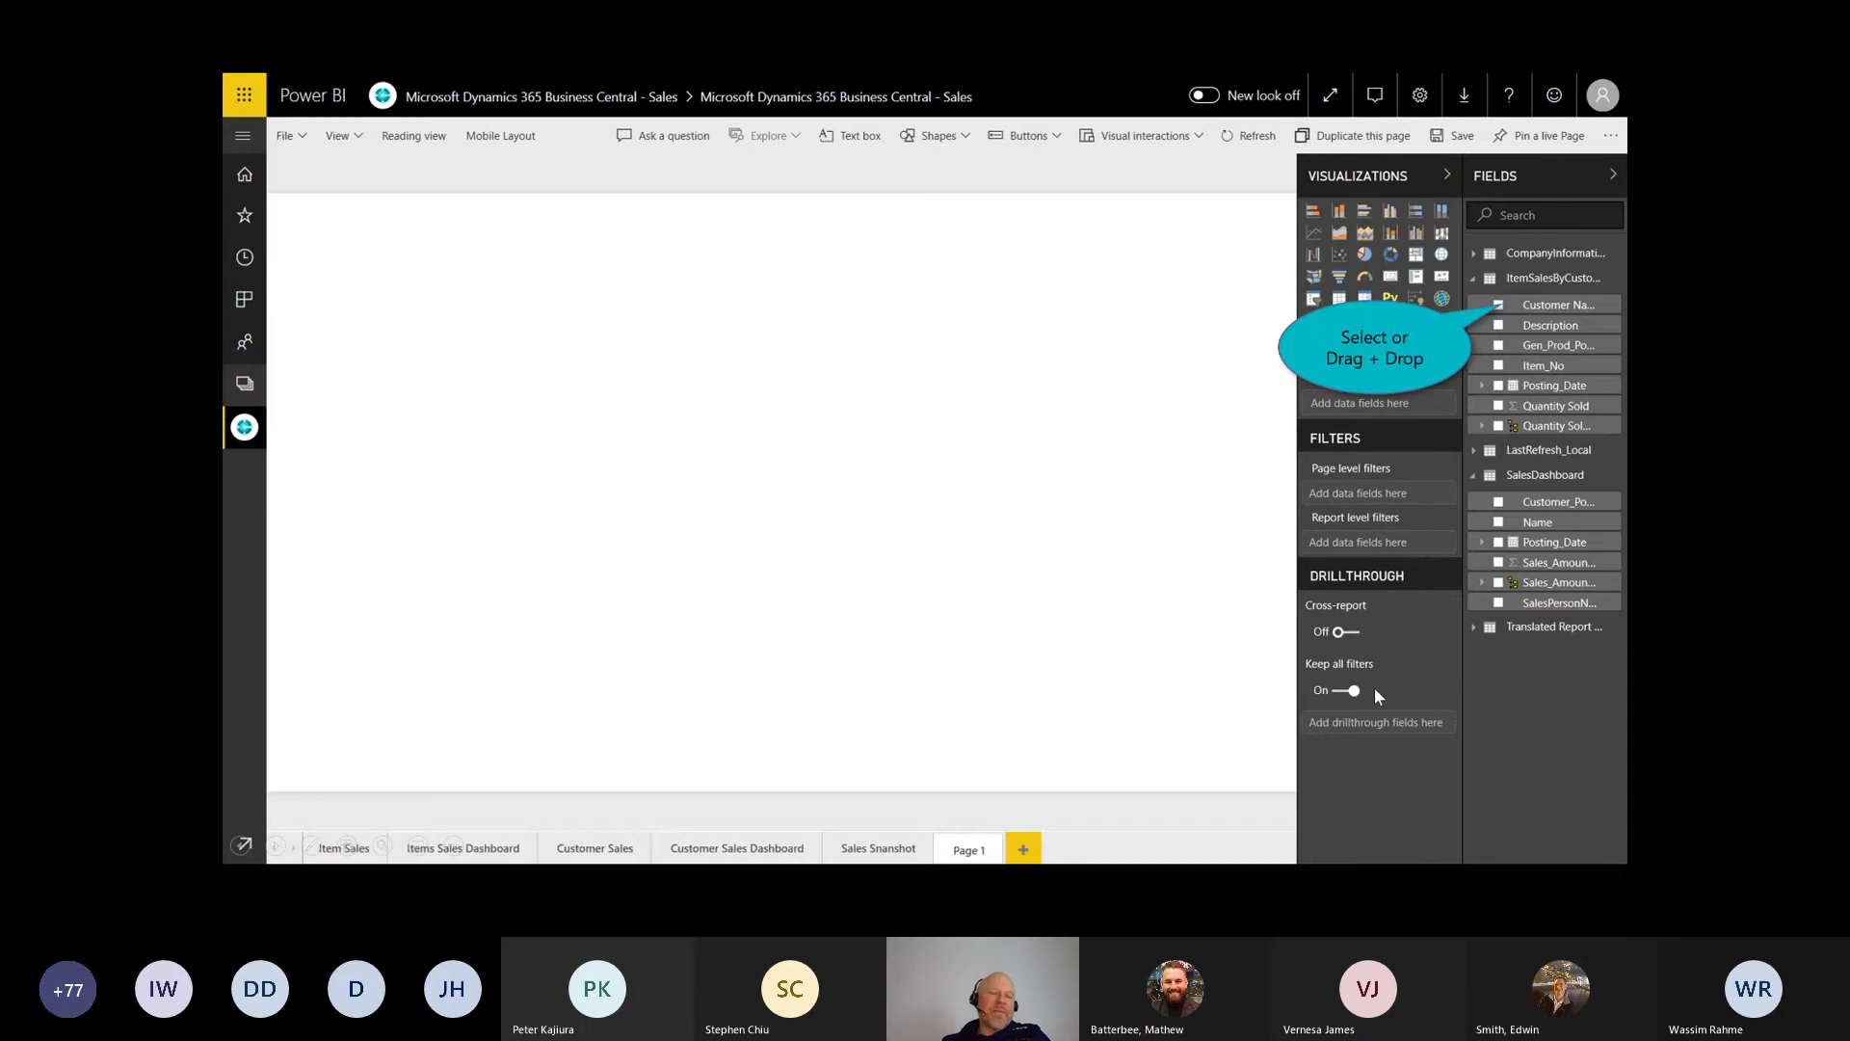
Step: Build a Quantity Sold by Customer Name treemap and ink-mark the School of Fine Art tile
{"action": "left_click", "coordinate": [1499, 306]}
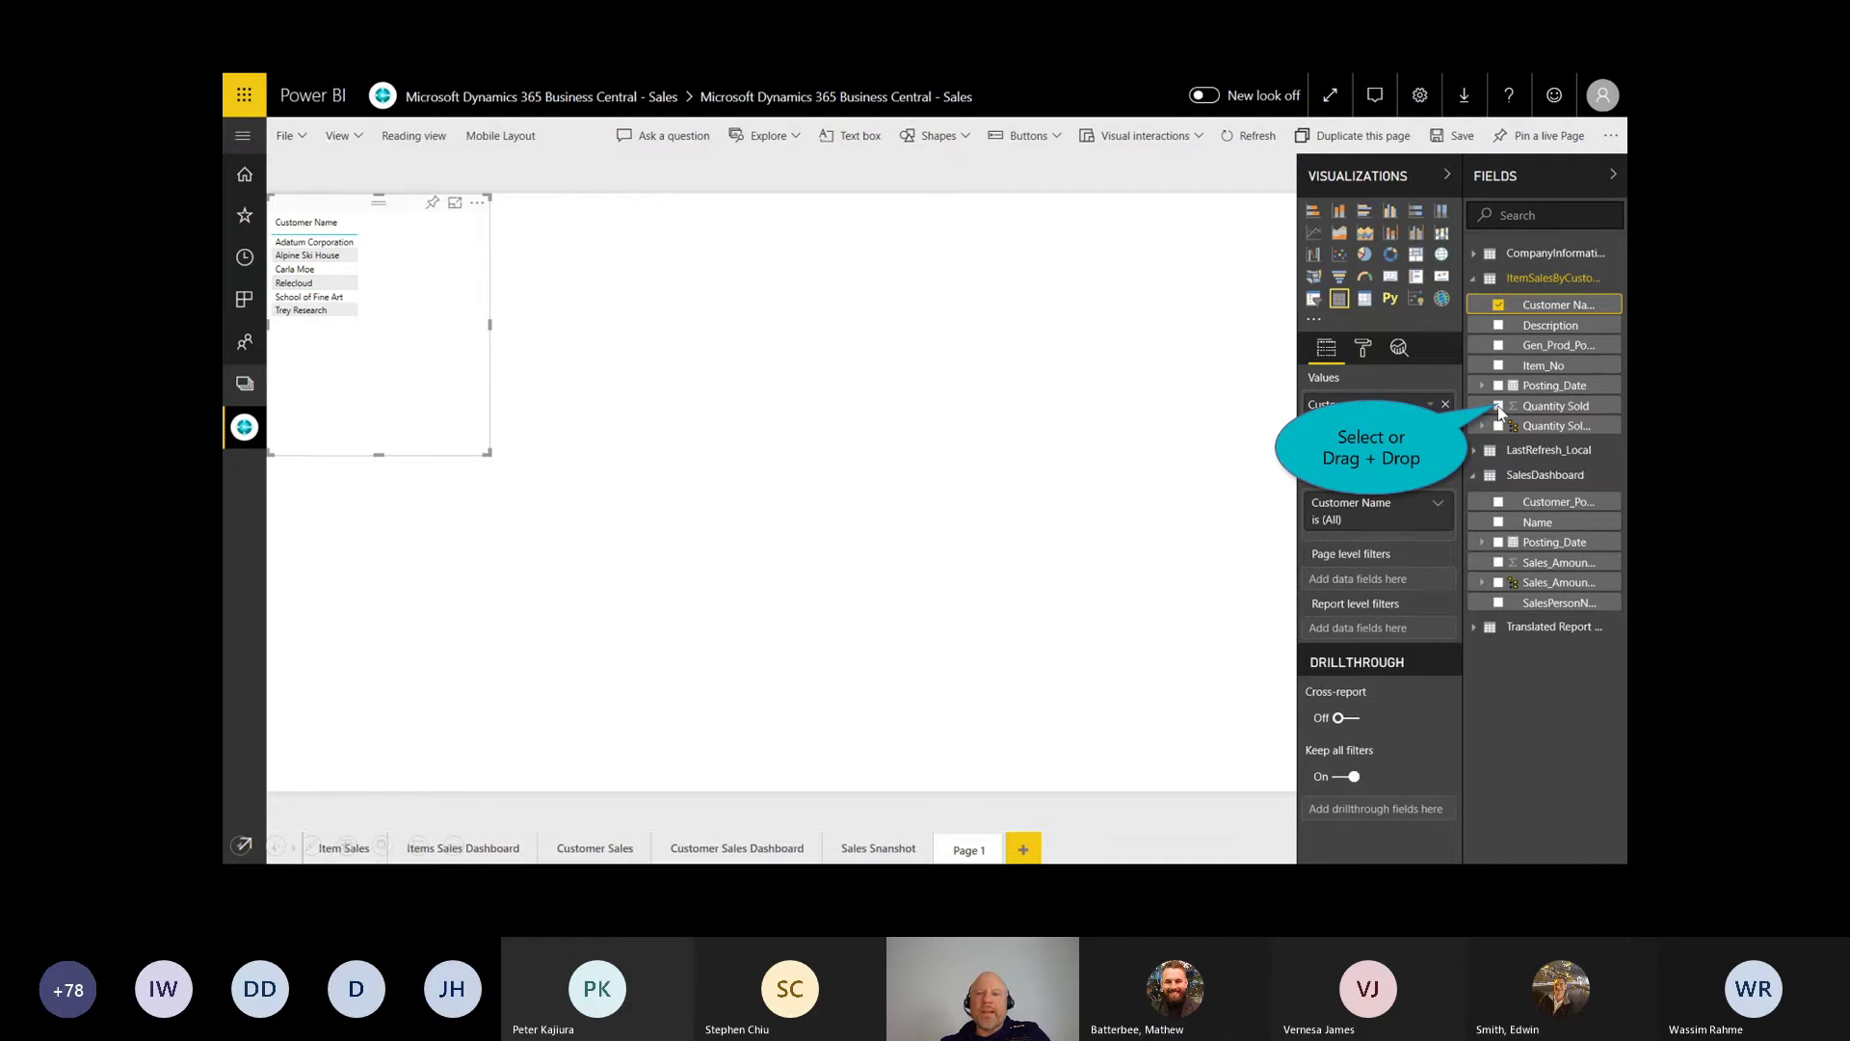
{"action": "left_click", "coordinate": [1498, 407]}
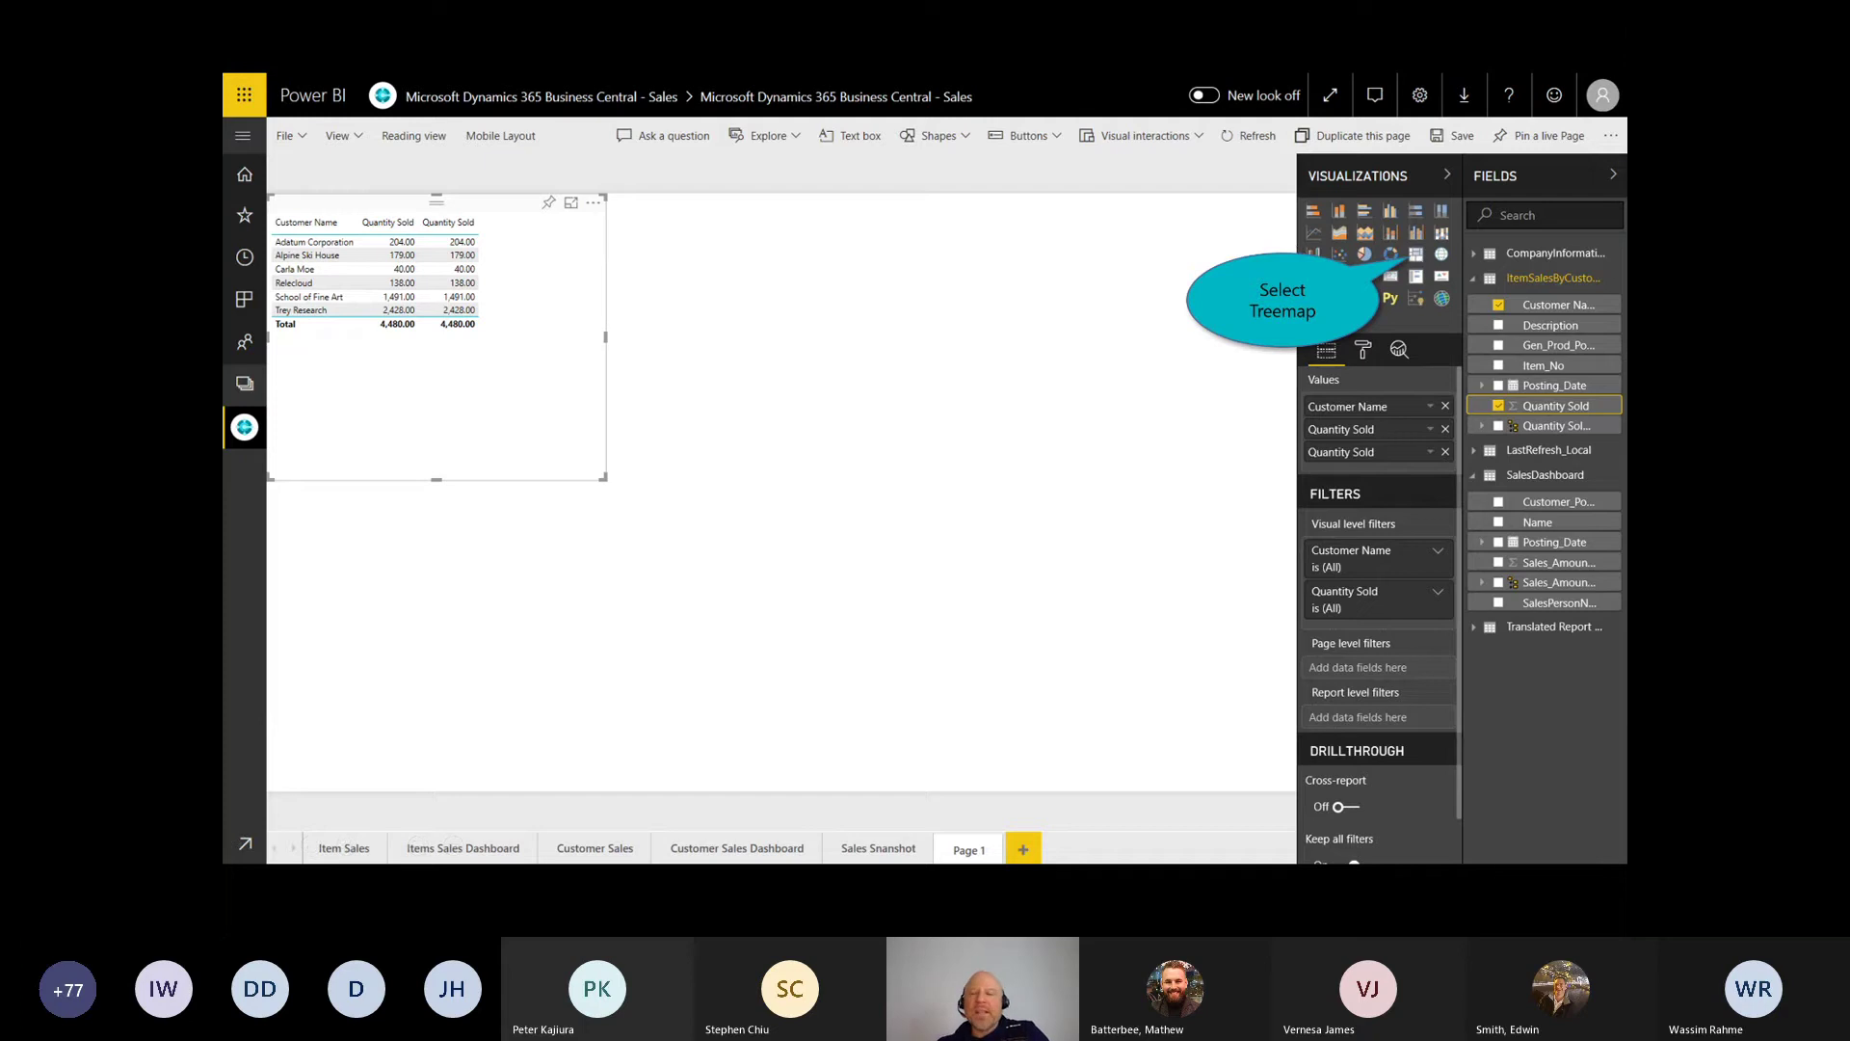
{"action": "left_click", "coordinate": [1415, 254]}
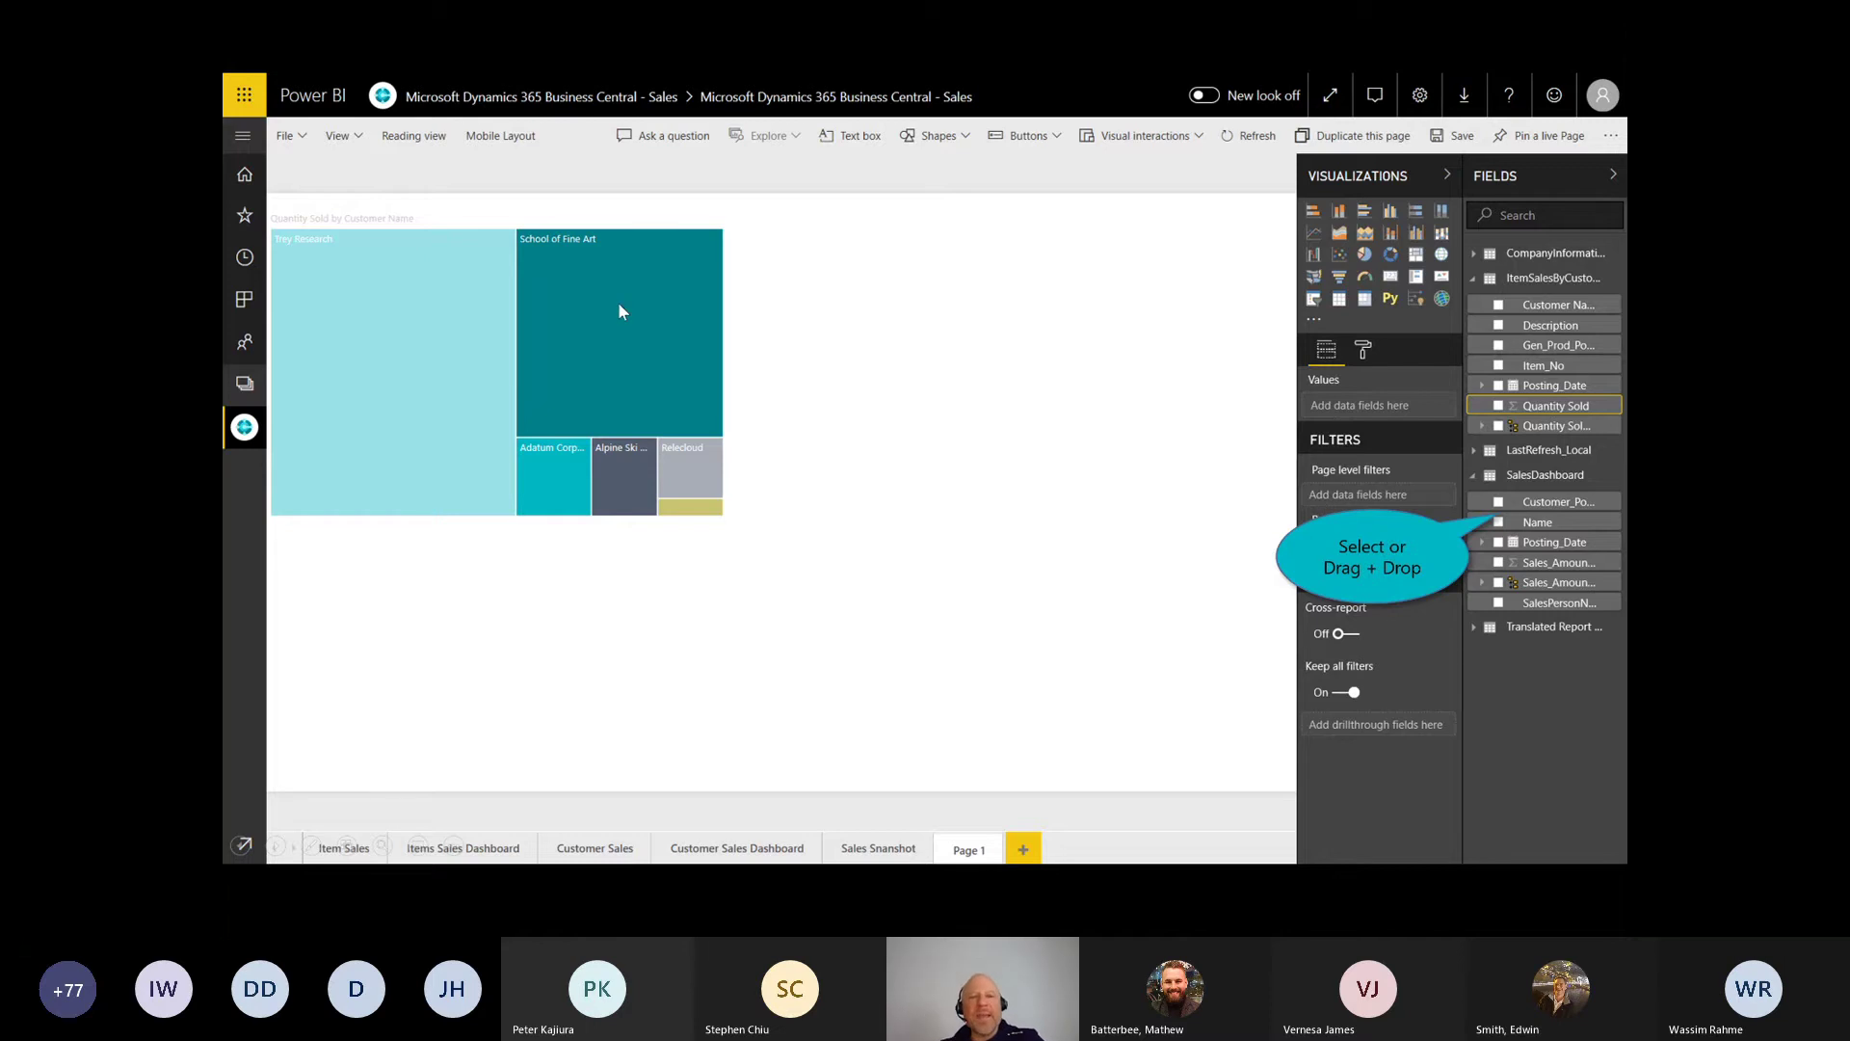
{"action": "left_click_drag", "start_coordinate": [617, 303], "coordinate": [689, 344]}
{"action": "mouse_move", "coordinate": [295, 551]}
{"action": "left_mouse_down"}
{"action": "mouse_move", "coordinate": [659, 546]}
{"action": "mouse_move", "coordinate": [543, 762]}
{"action": "mouse_move", "coordinate": [323, 597]}
{"action": "left_mouse_up"}
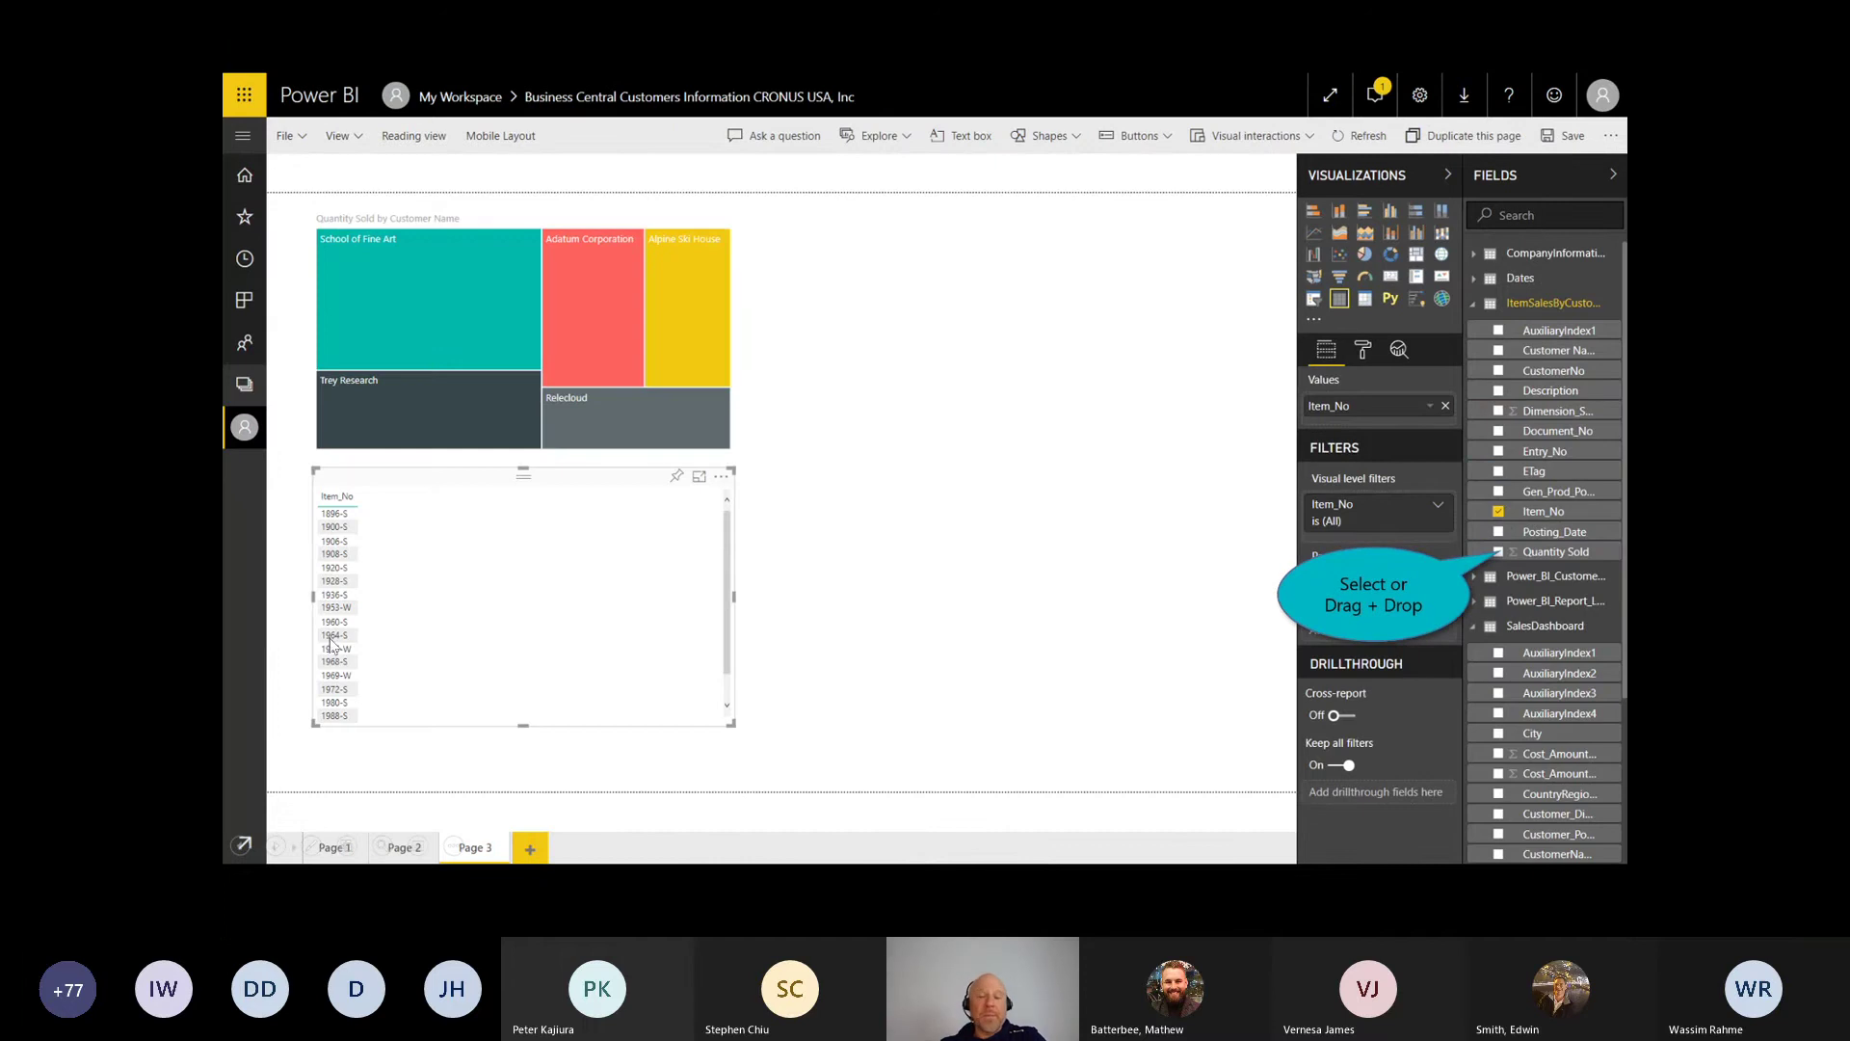
Step: Add a Quantity Sold by Item_No stacked bar chart and a Customer Name/City map
{"action": "left_click", "coordinate": [1499, 552]}
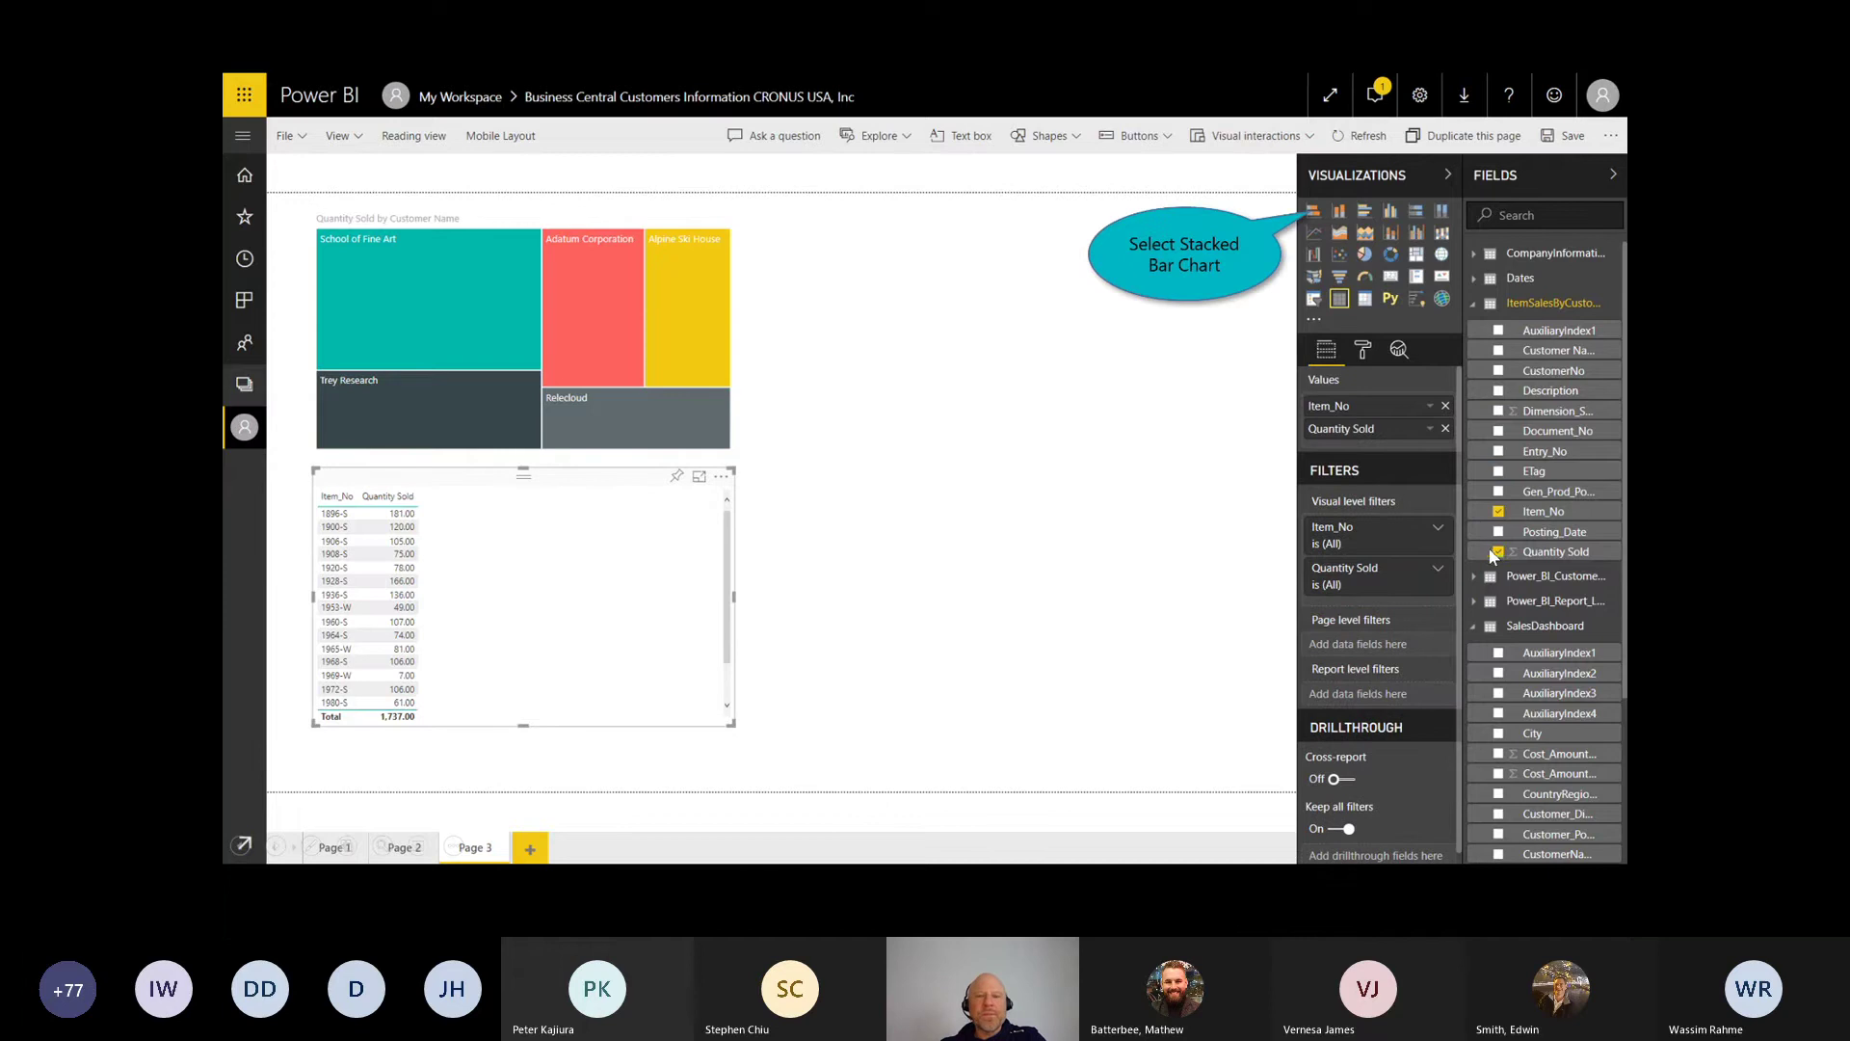
{"action": "left_click", "coordinate": [1313, 214]}
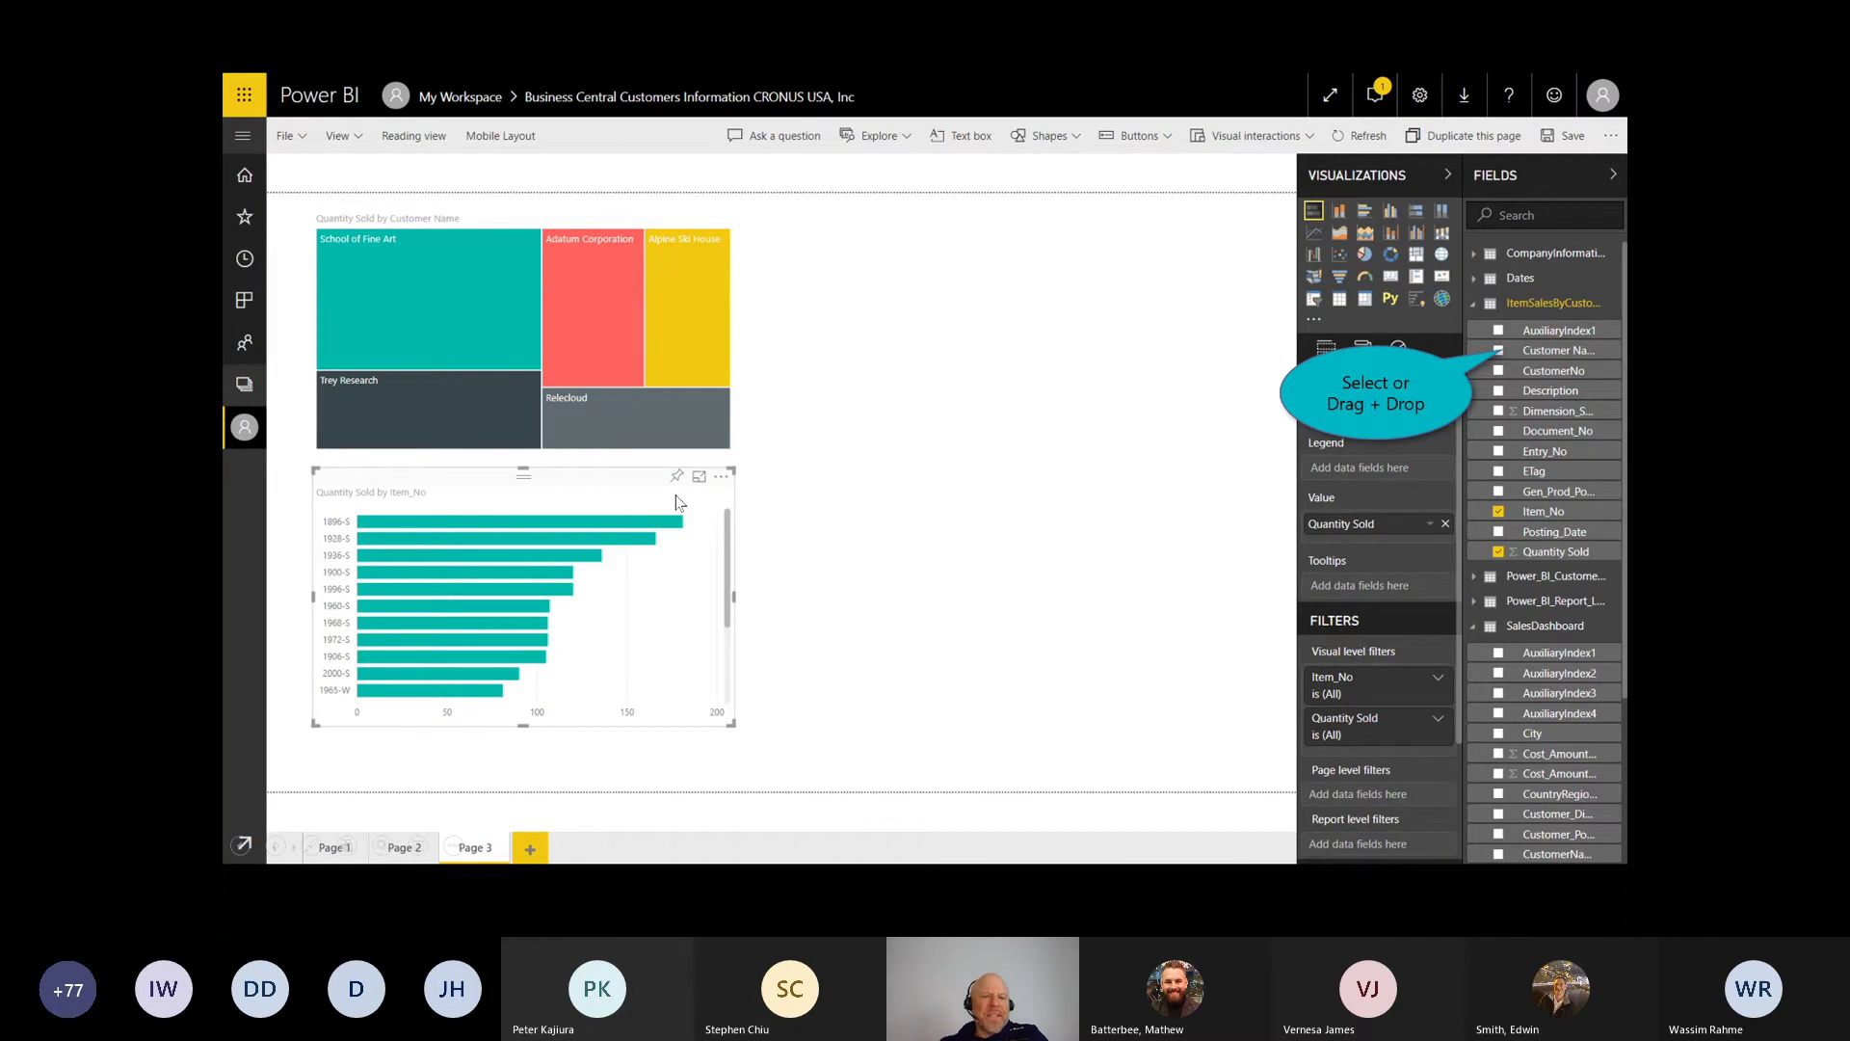
{"action": "left_click", "coordinate": [1498, 350]}
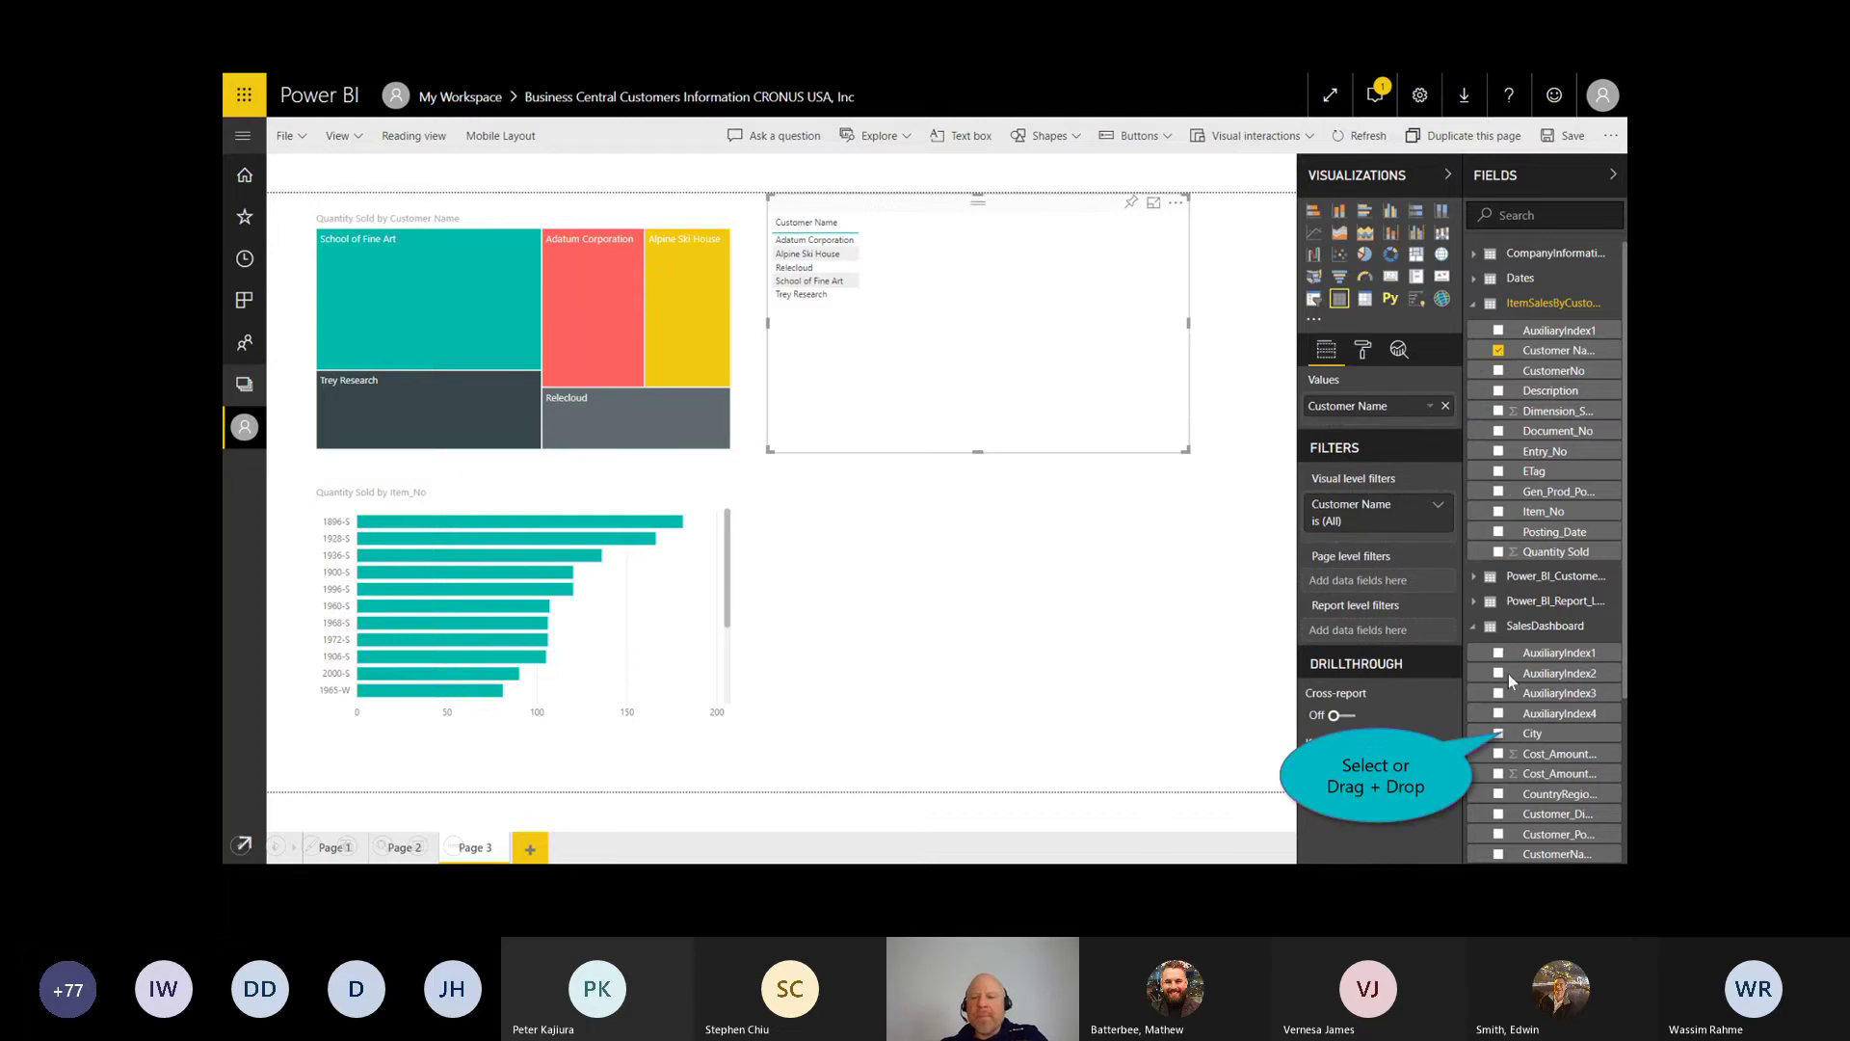
{"action": "left_click", "coordinate": [1499, 735]}
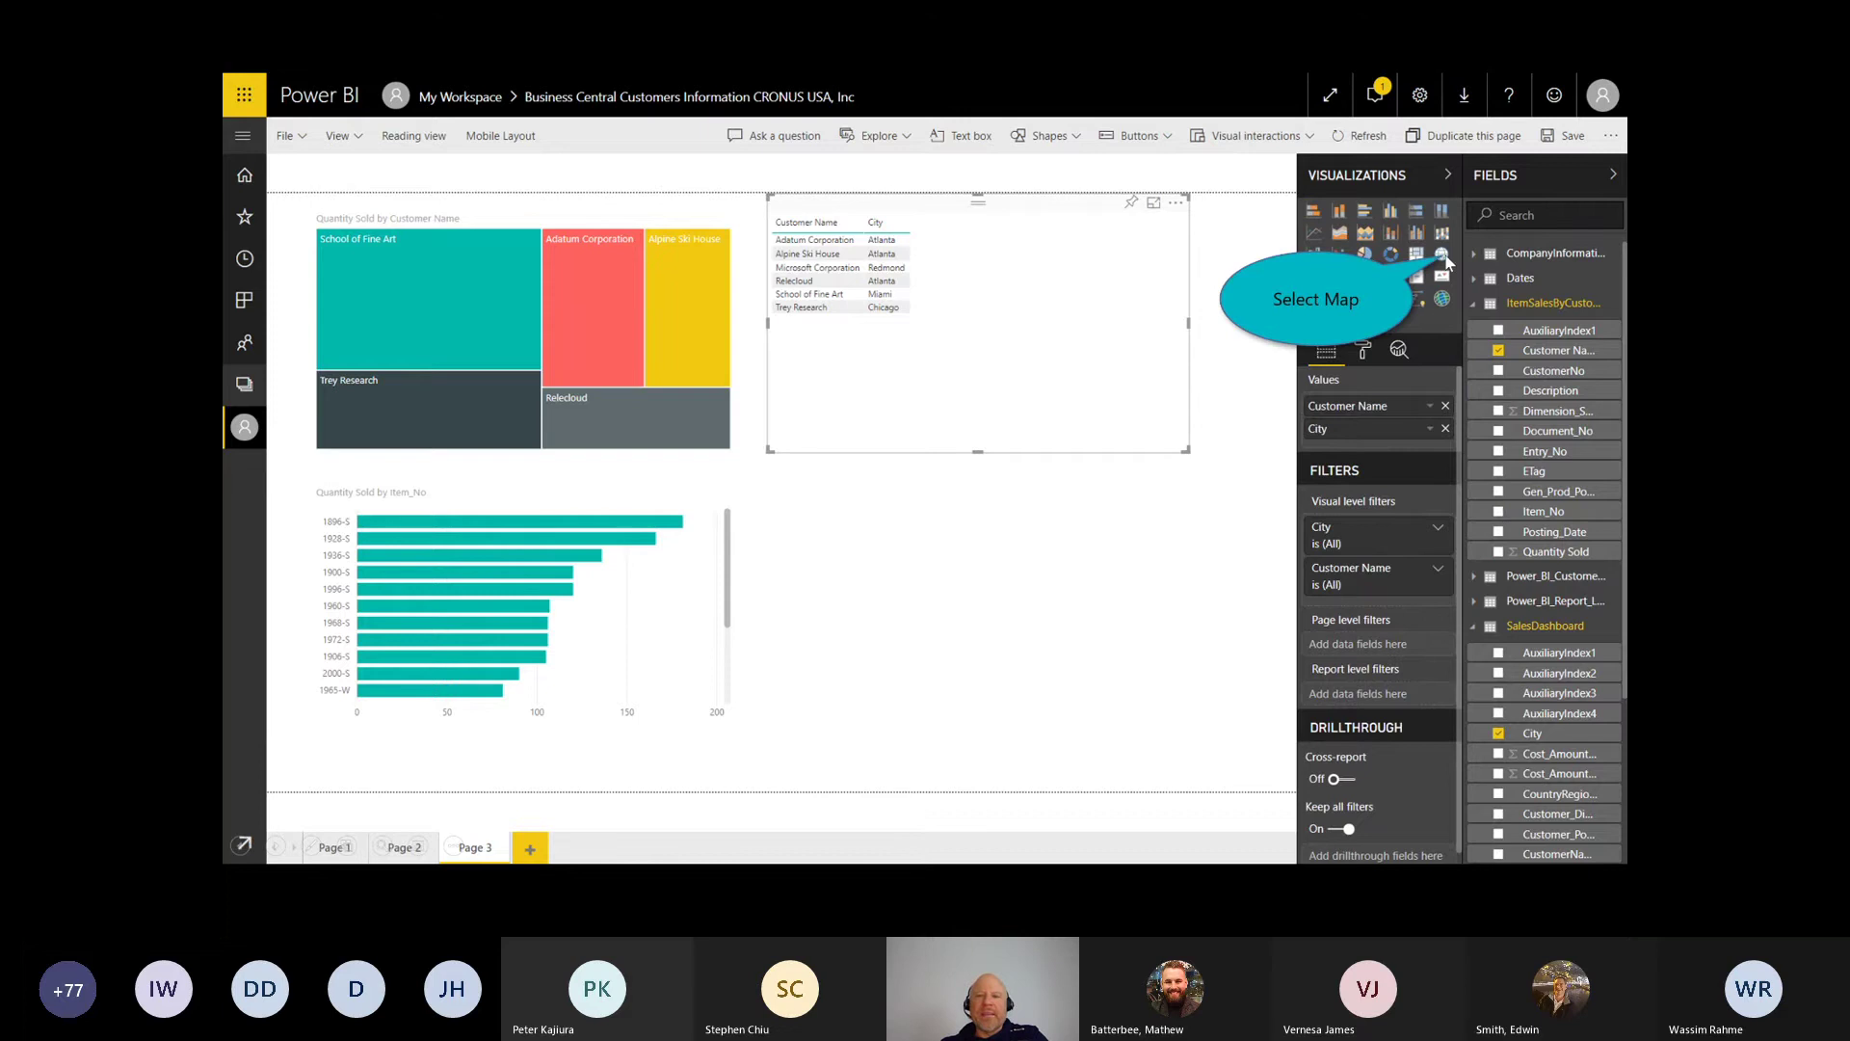
{"action": "left_click", "coordinate": [1443, 255]}
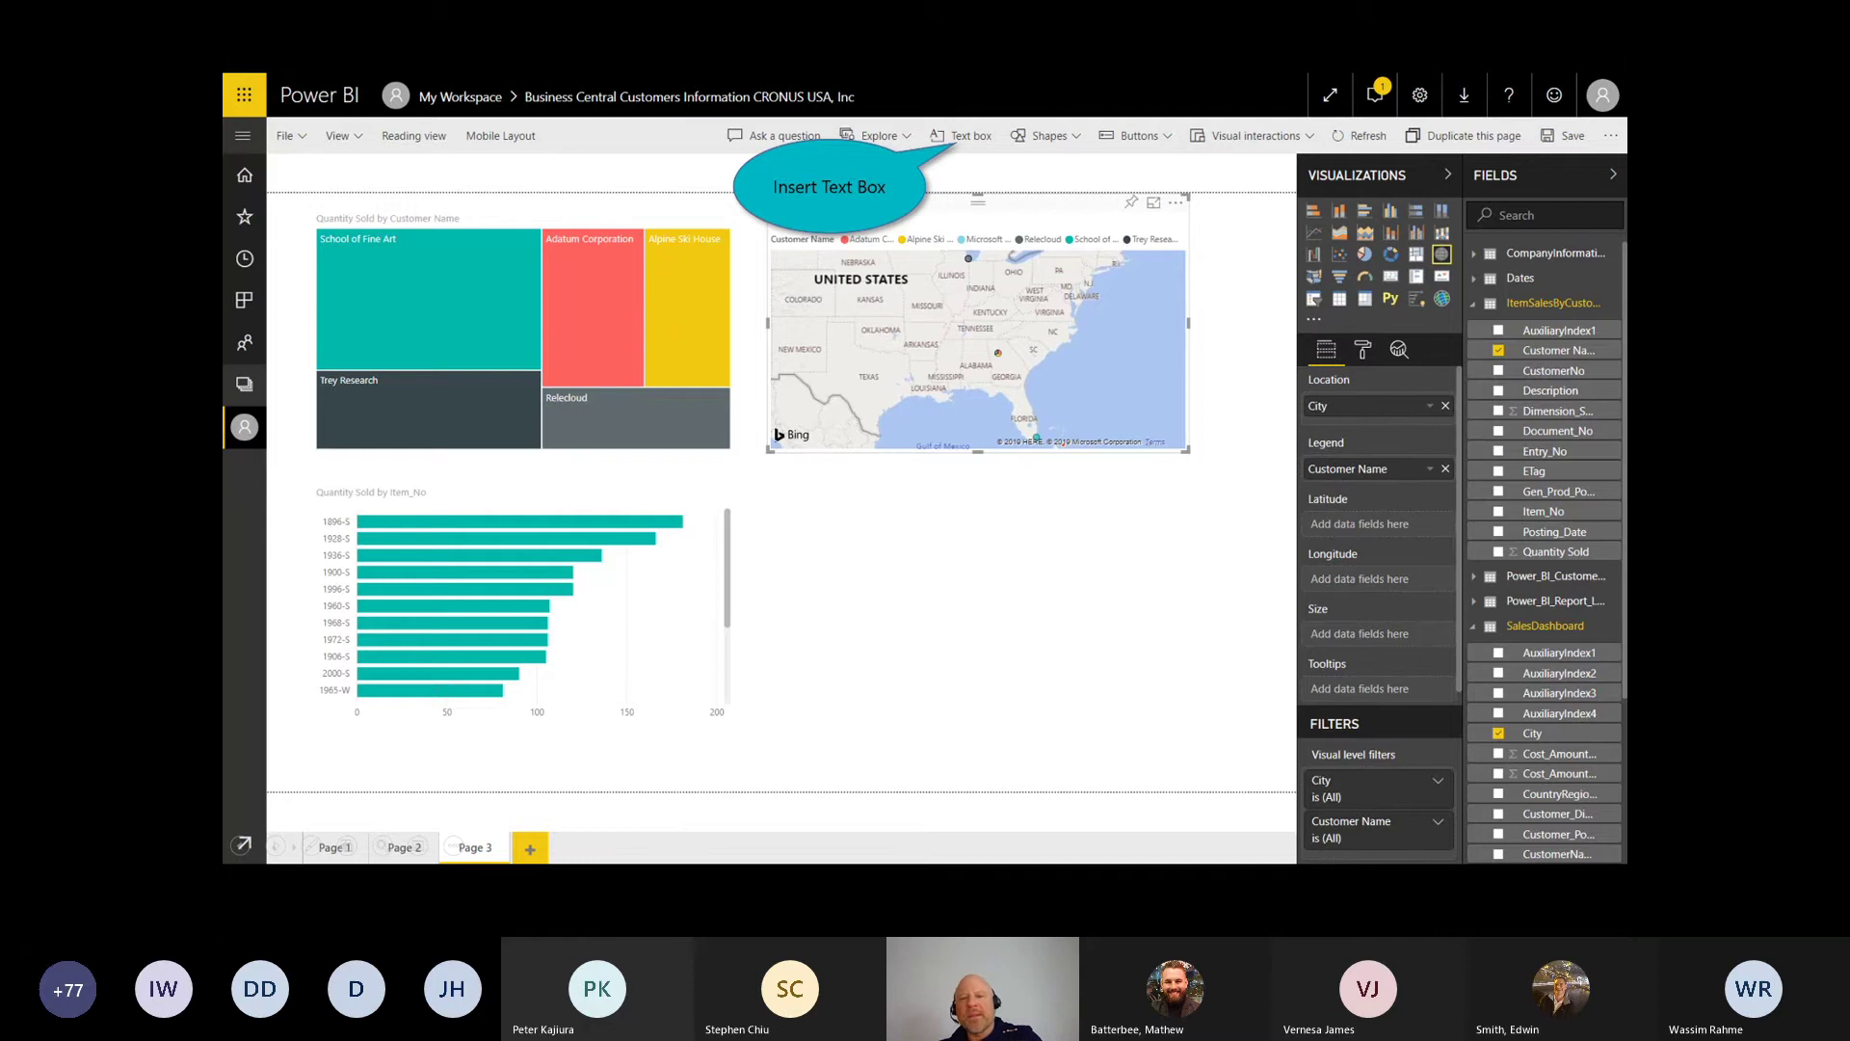
{"action": "left_click_drag", "start_coordinate": [1023, 349], "coordinate": [997, 331]}
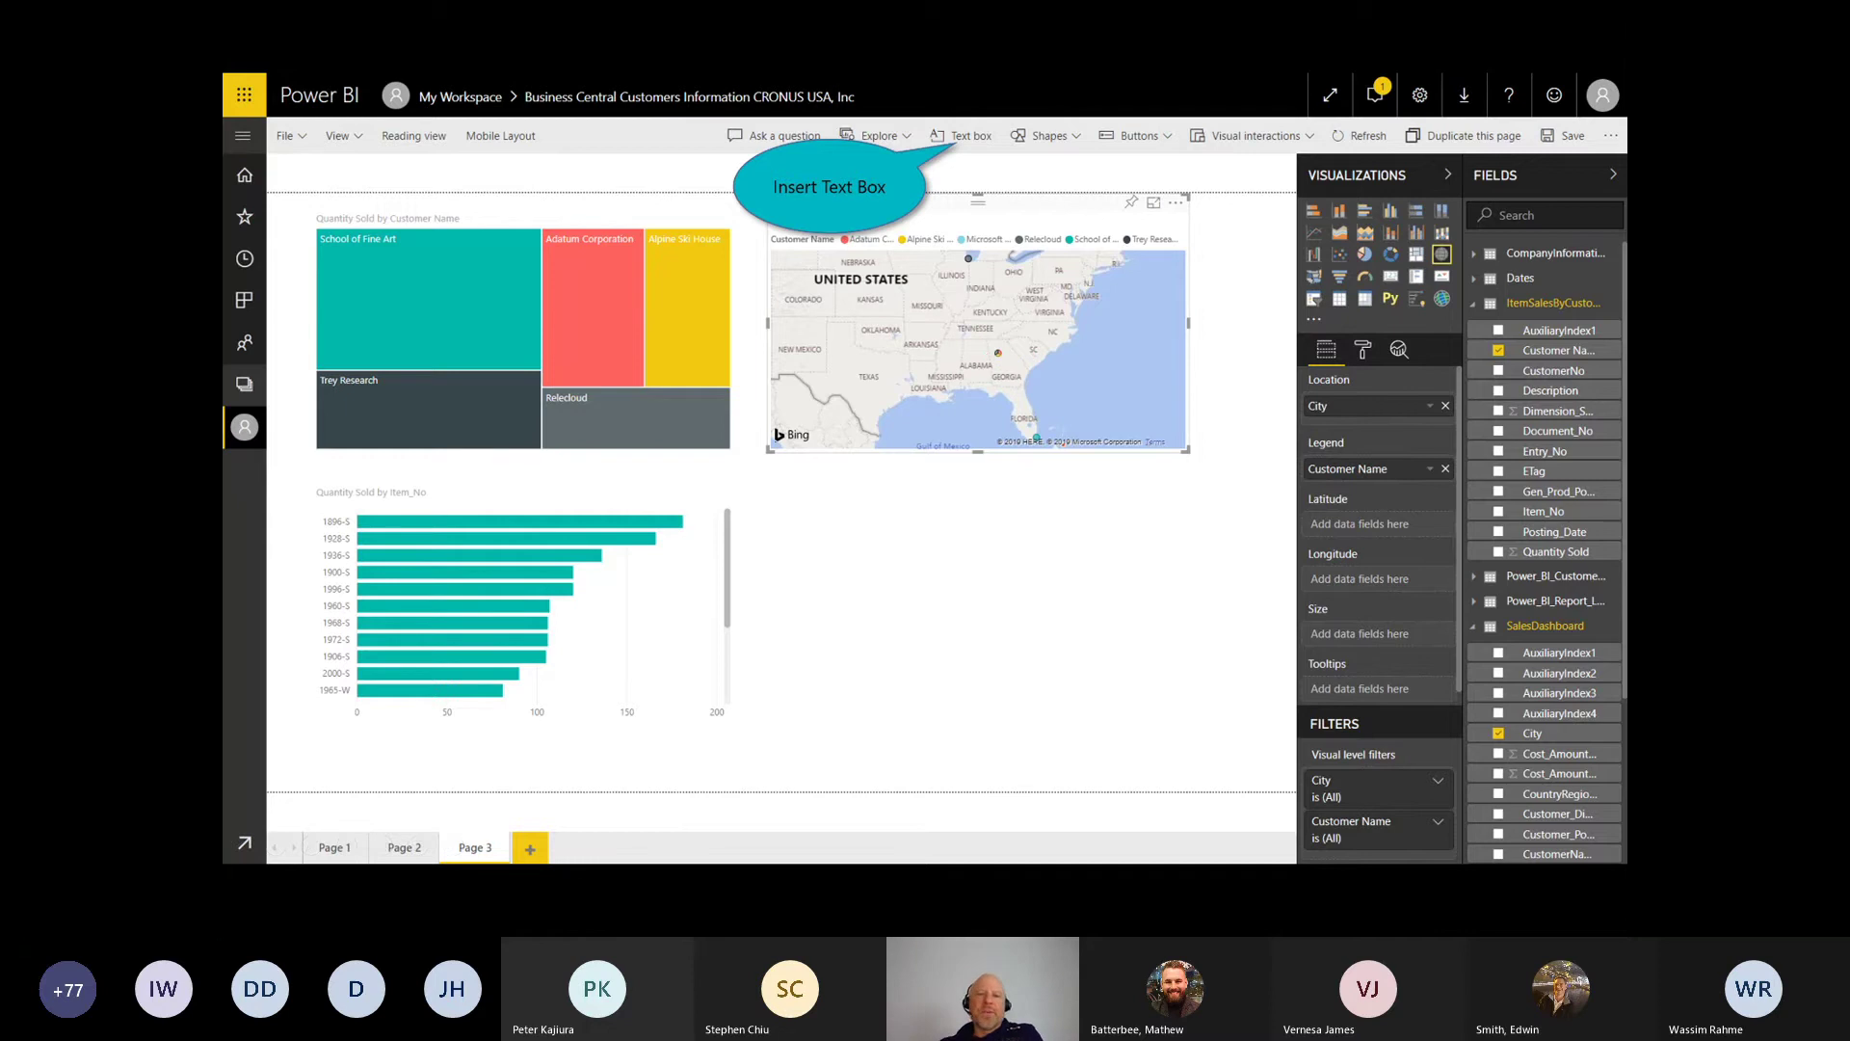
Step: Add a 'Business Central Power BI Report' title text box and ink-mark the treemap and map
{"action": "left_click", "coordinate": [964, 136]}
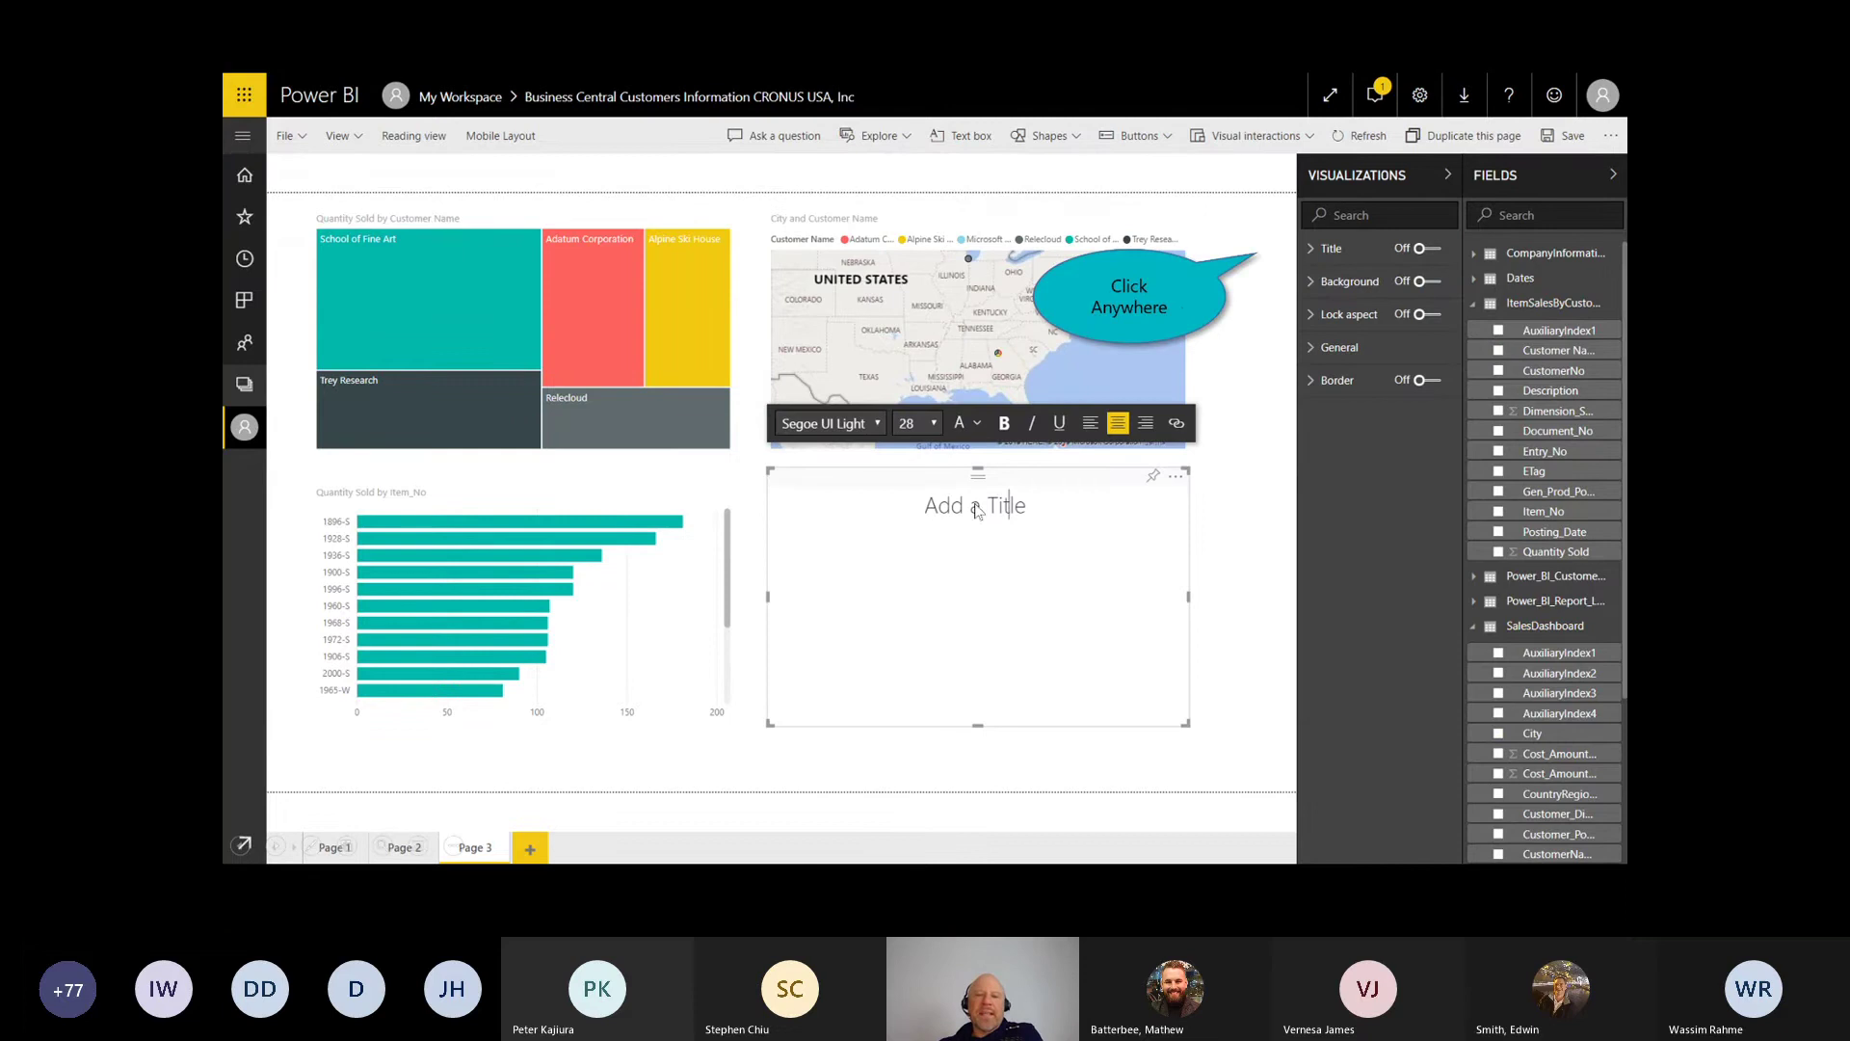
{"action": "left_click", "coordinate": [1252, 360]}
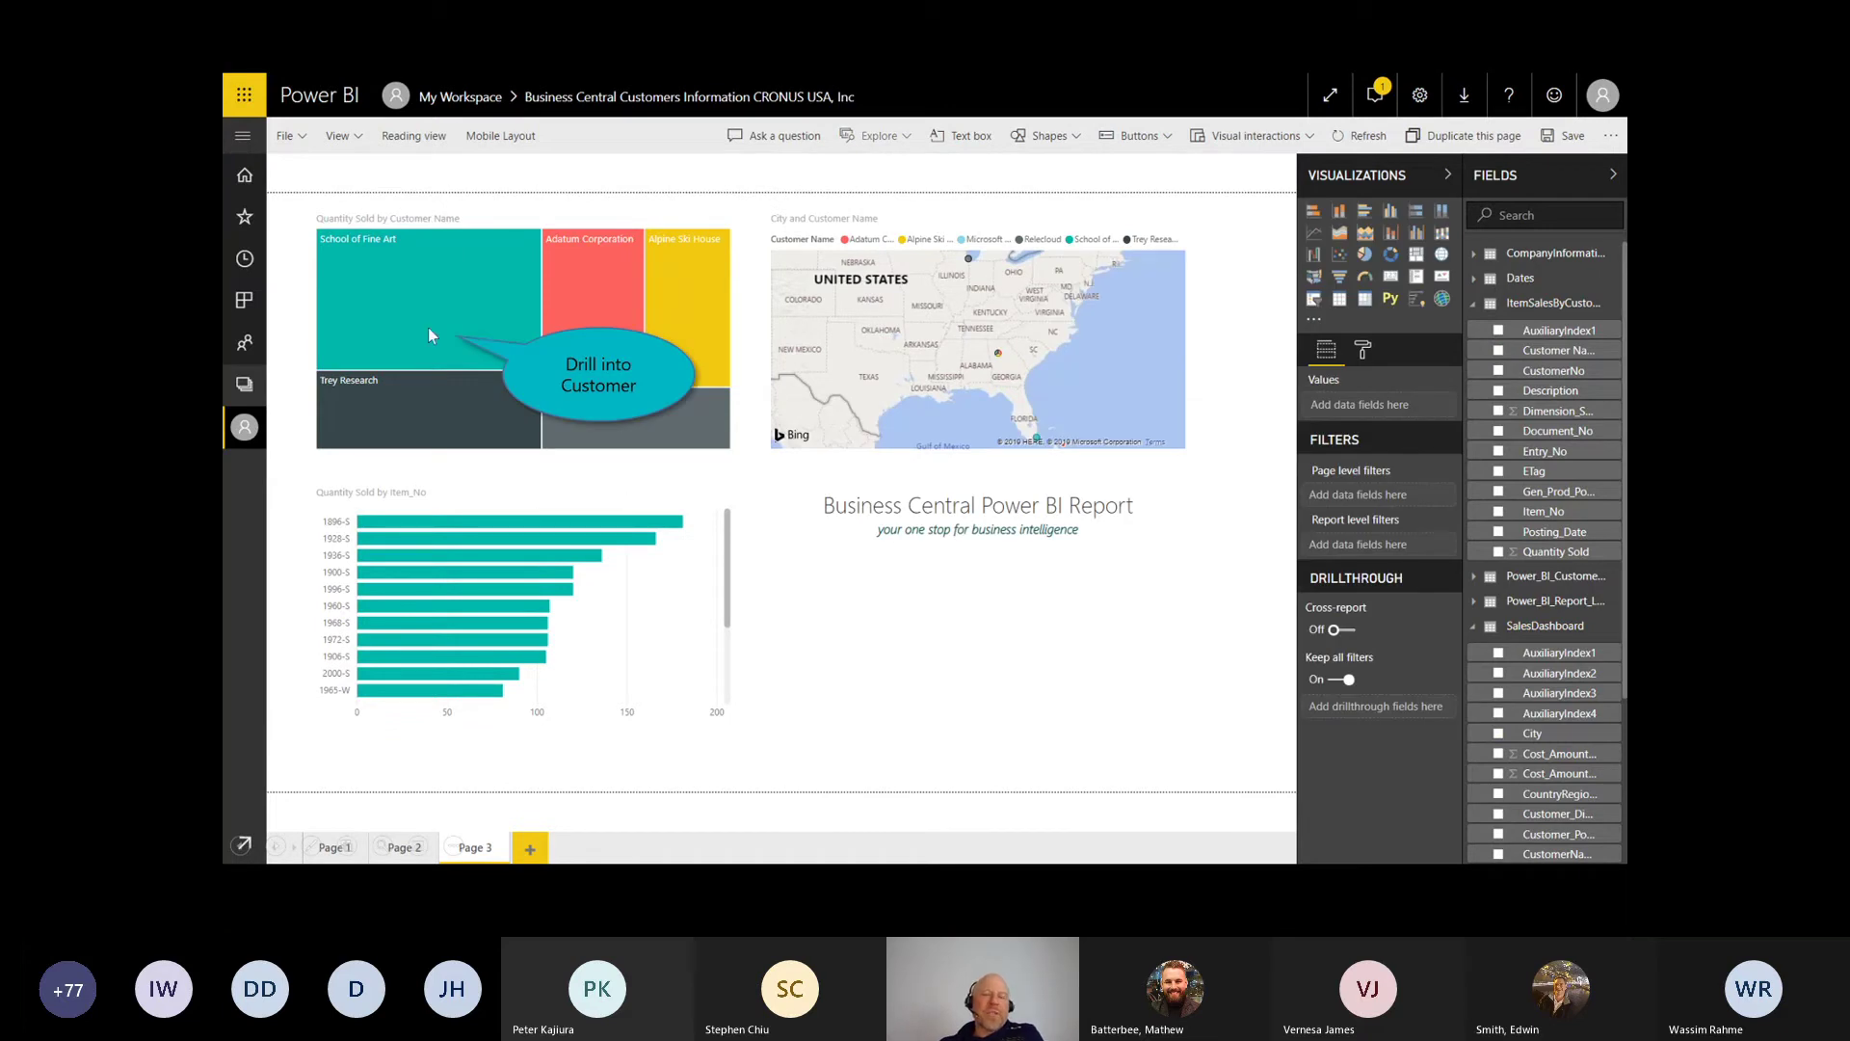
{"action": "mouse_move", "coordinate": [420, 197]}
{"action": "left_mouse_down"}
{"action": "mouse_move", "coordinate": [511, 202]}
{"action": "mouse_move", "coordinate": [393, 448]}
{"action": "mouse_move", "coordinate": [357, 297]}
{"action": "left_mouse_up"}
{"action": "mouse_move", "coordinate": [792, 261]}
{"action": "left_mouse_down"}
{"action": "mouse_move", "coordinate": [1048, 256]}
{"action": "mouse_move", "coordinate": [1147, 421]}
{"action": "left_mouse_up"}
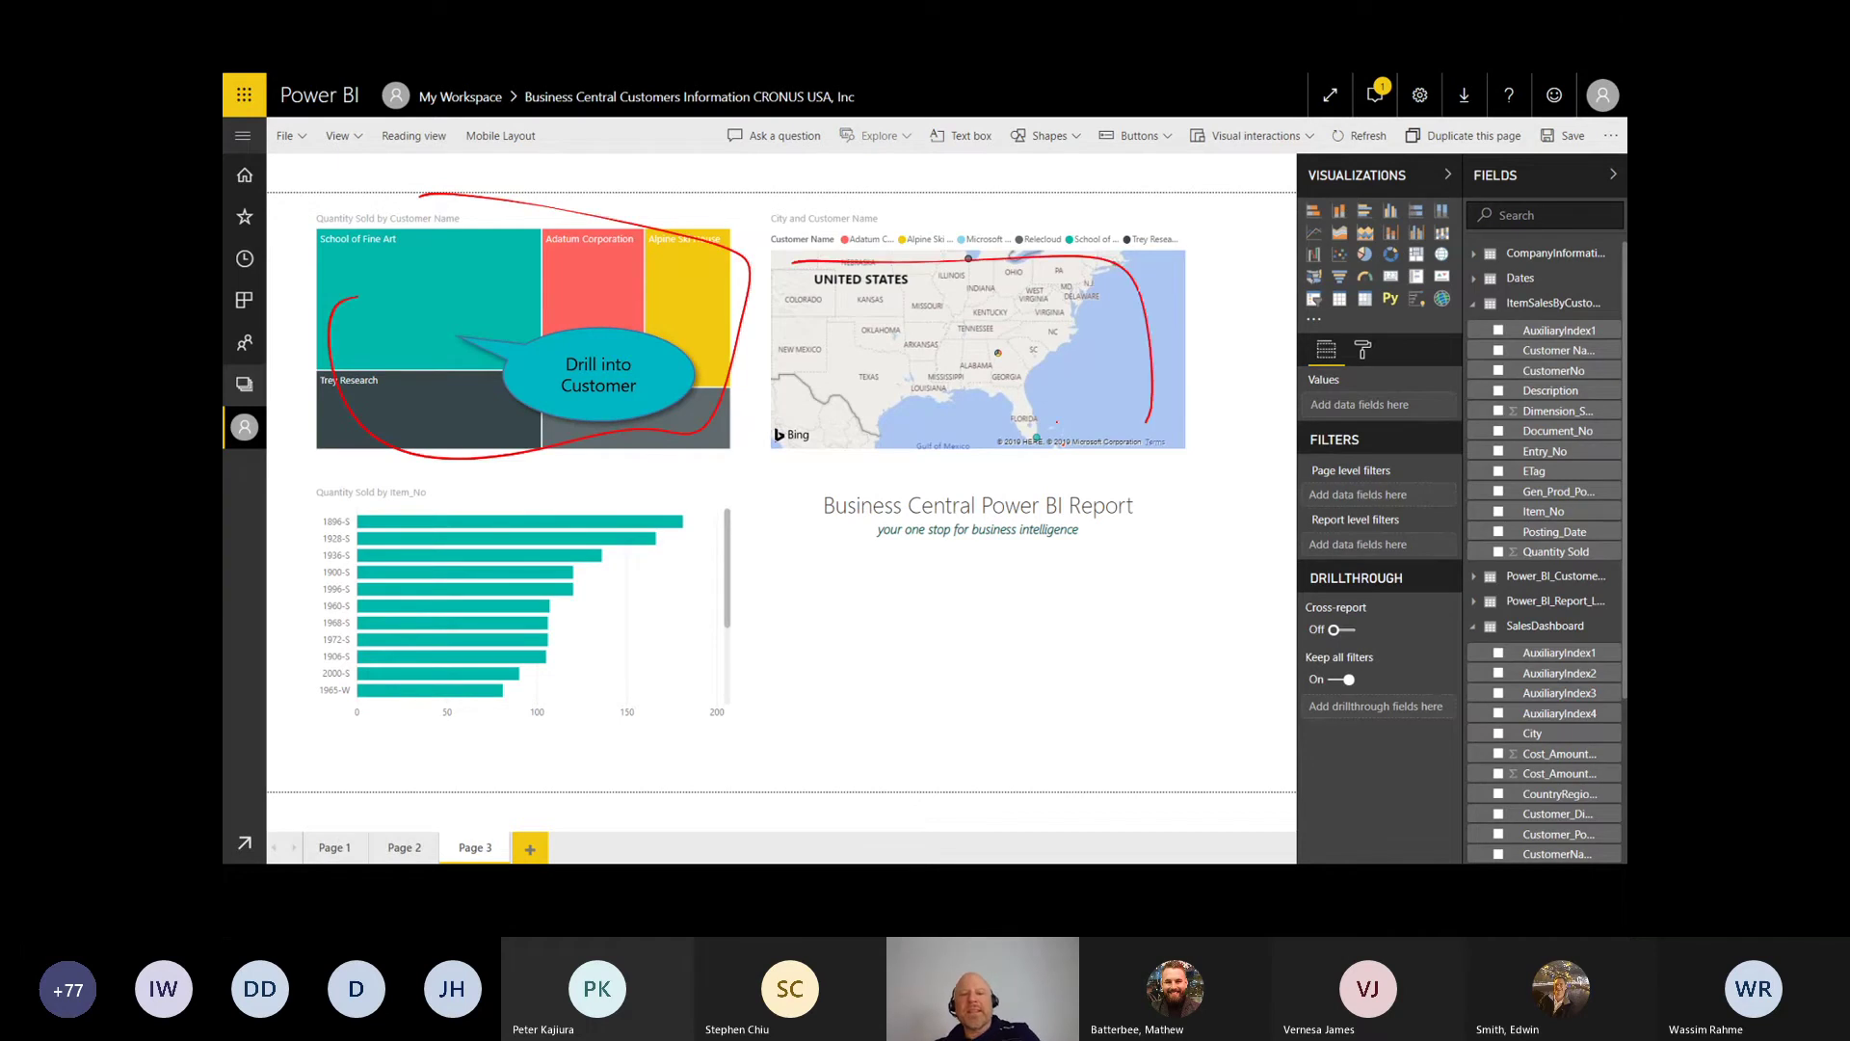
Step: Cross-filter all visuals to School of Fine Art and draw an arrow to its Miami location
{"action": "left_click", "coordinate": [414, 321]}
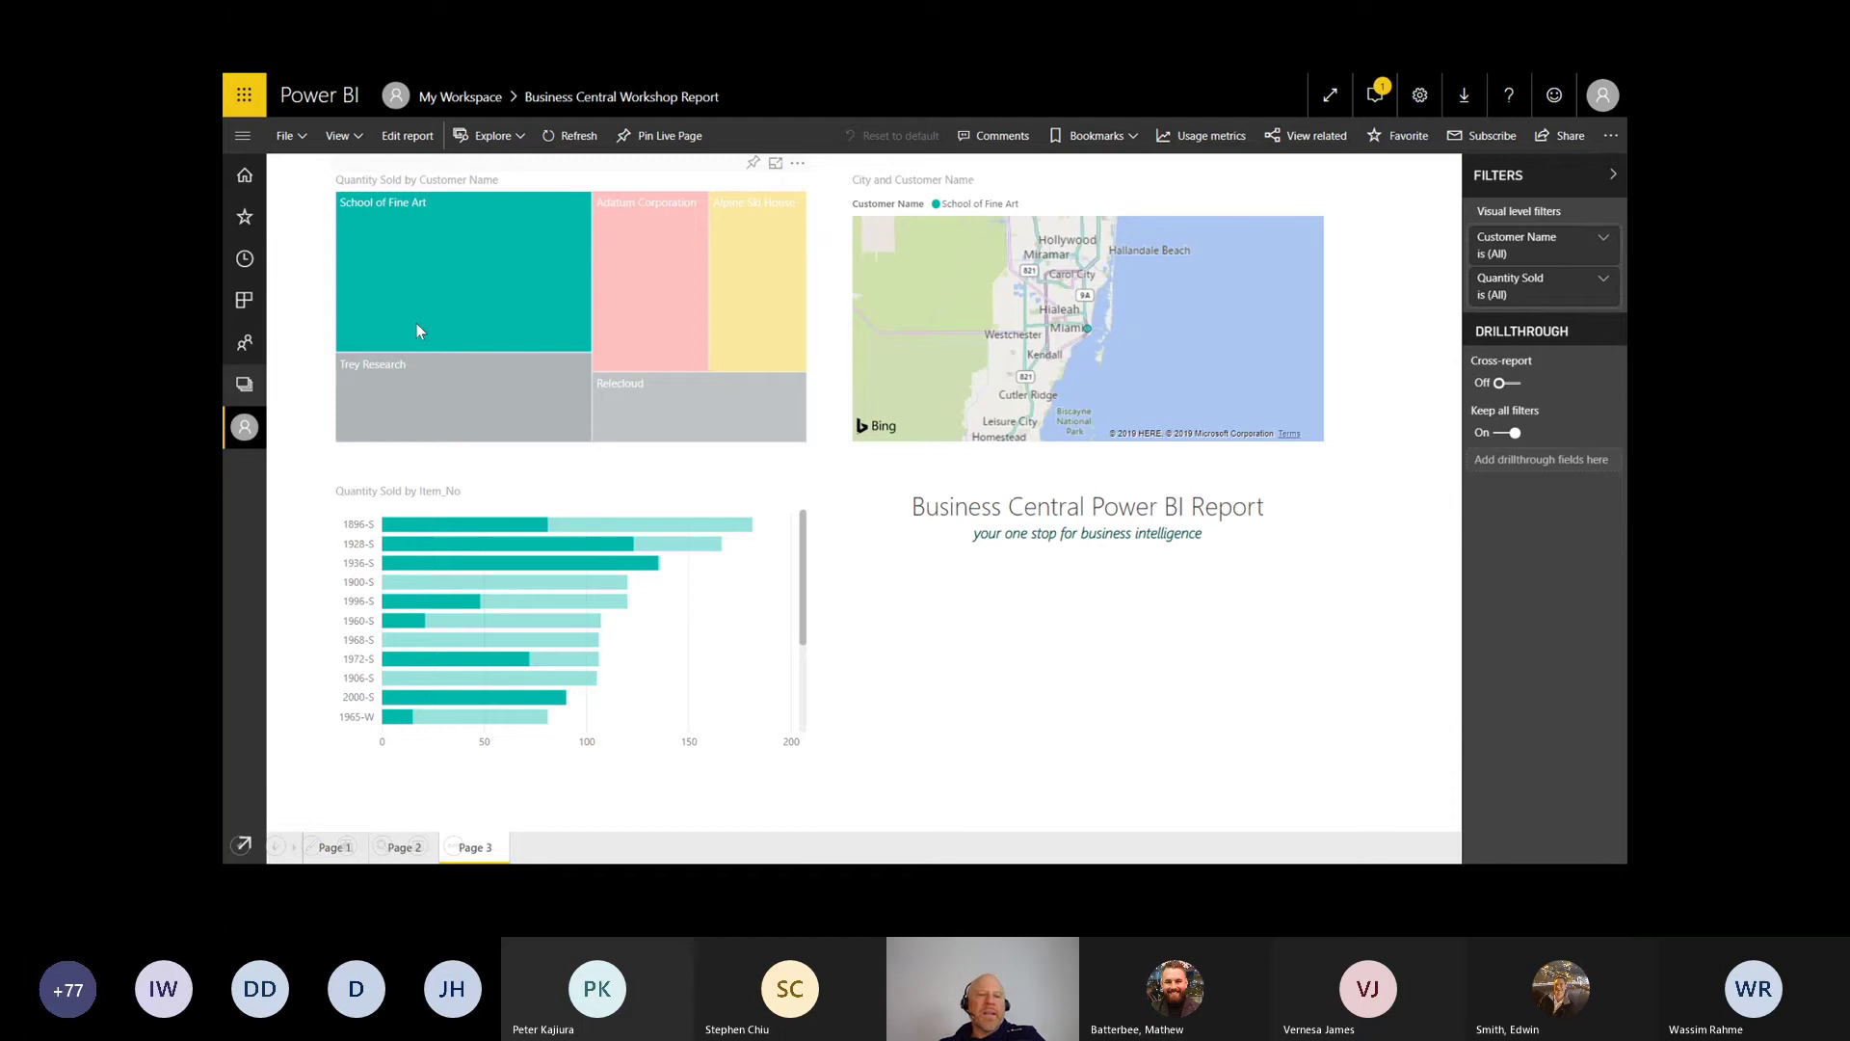
{"action": "mouse_move", "coordinate": [636, 266]}
{"action": "left_mouse_down"}
{"action": "mouse_move", "coordinate": [1099, 332]}
{"action": "mouse_move", "coordinate": [745, 528]}
{"action": "mouse_move", "coordinate": [795, 542]}
{"action": "left_mouse_up"}
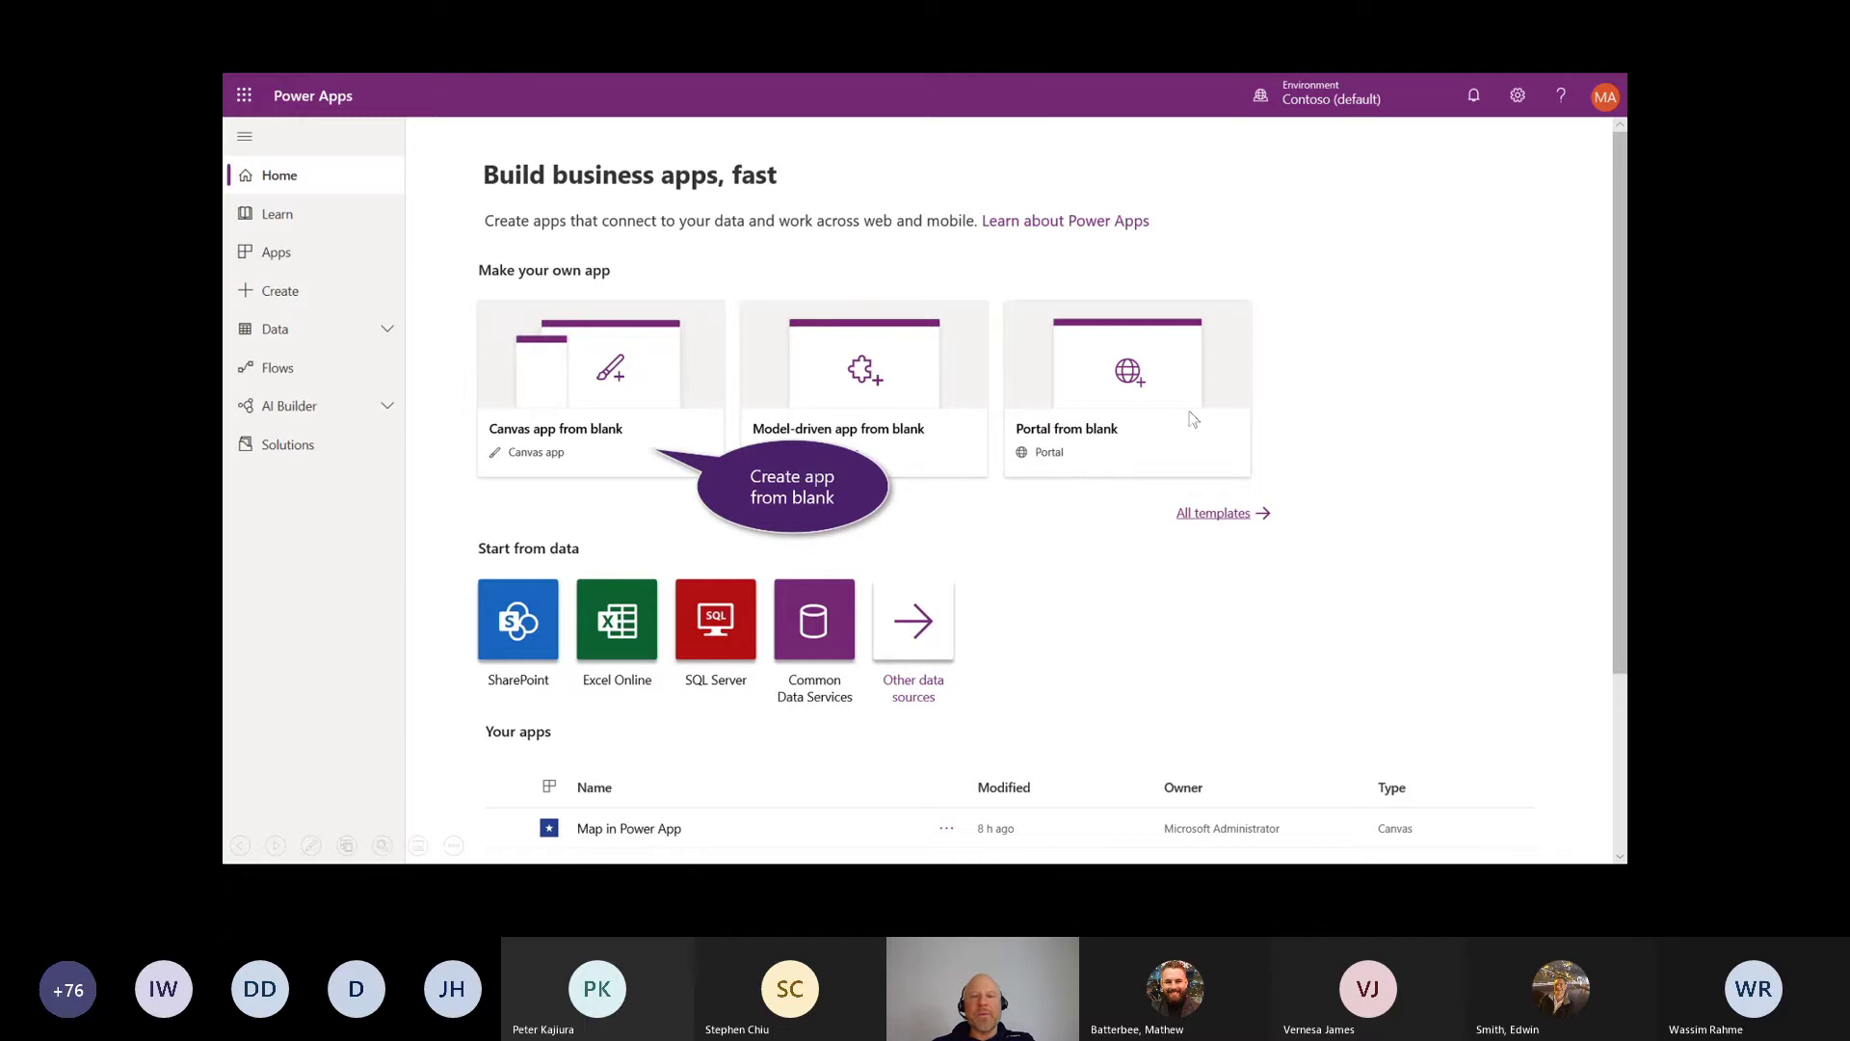
Step: Create a blank tablet-format canvas app named 'Maps in PowerApps'
{"action": "left_click", "coordinate": [584, 410]}
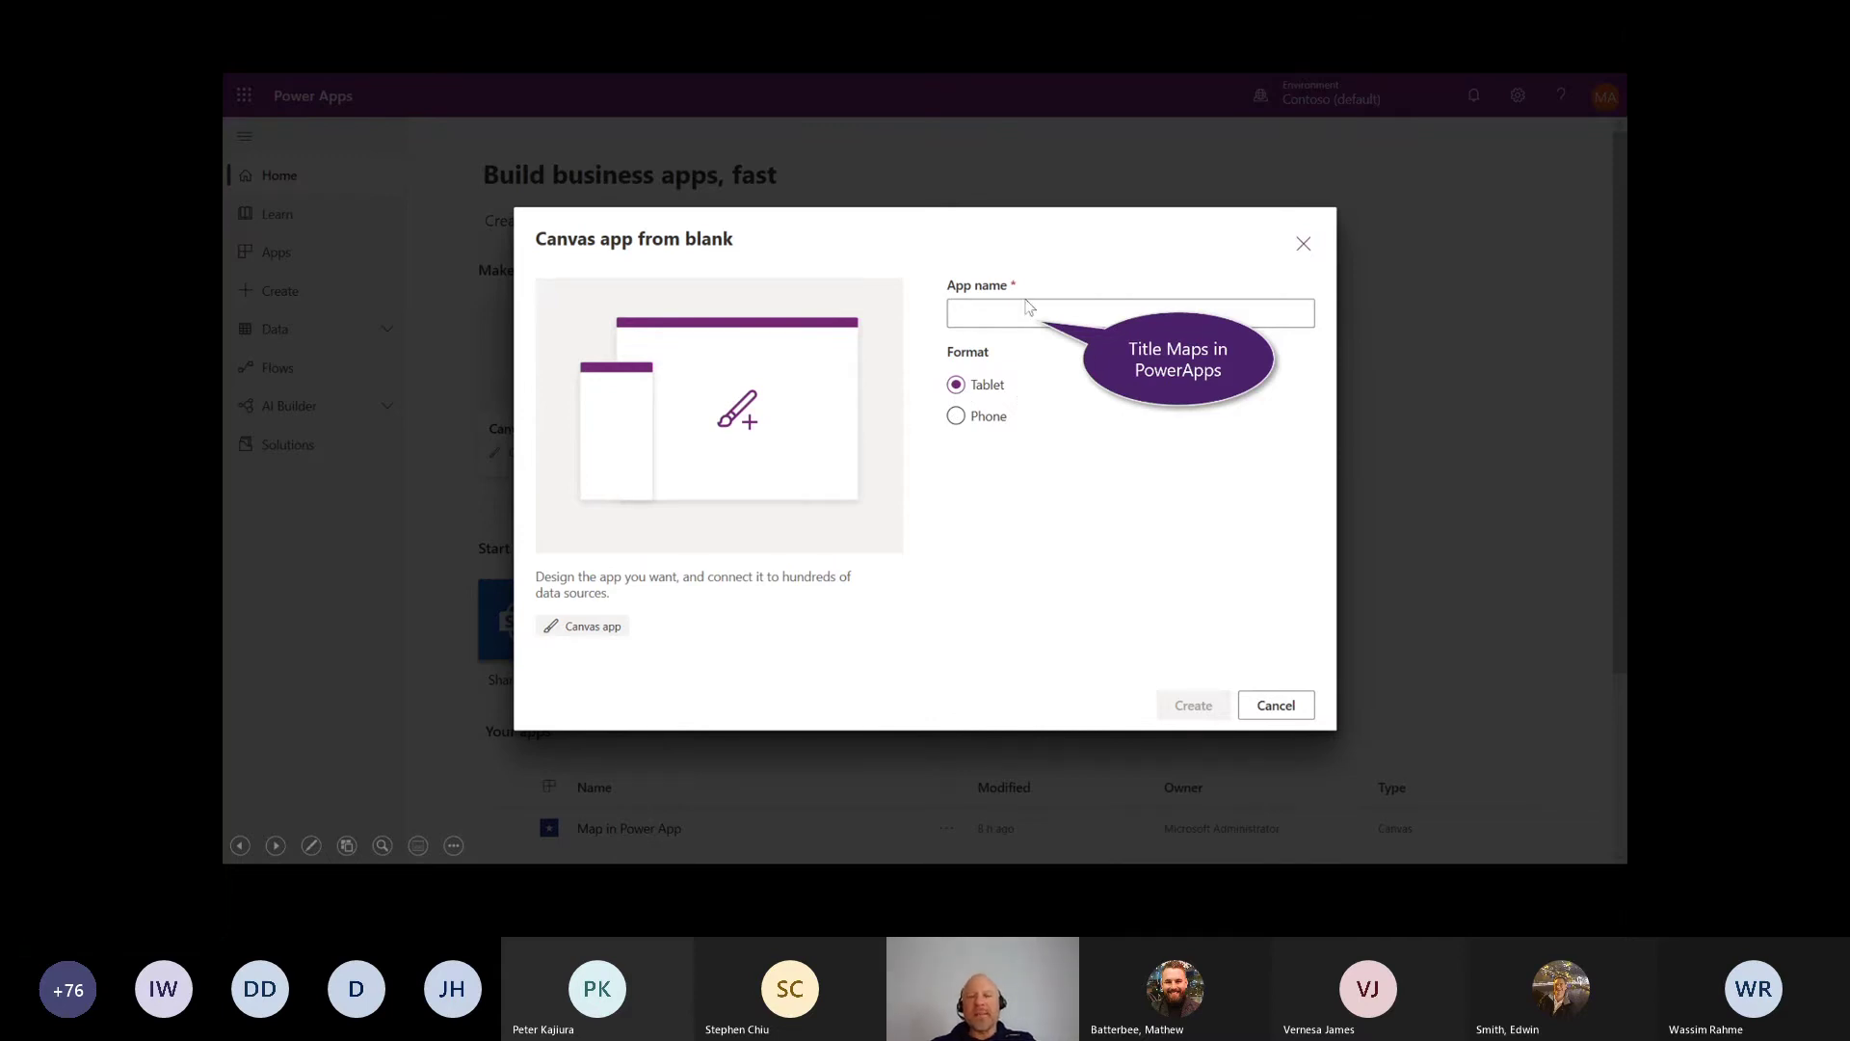
{"action": "left_click", "coordinate": [975, 325]}
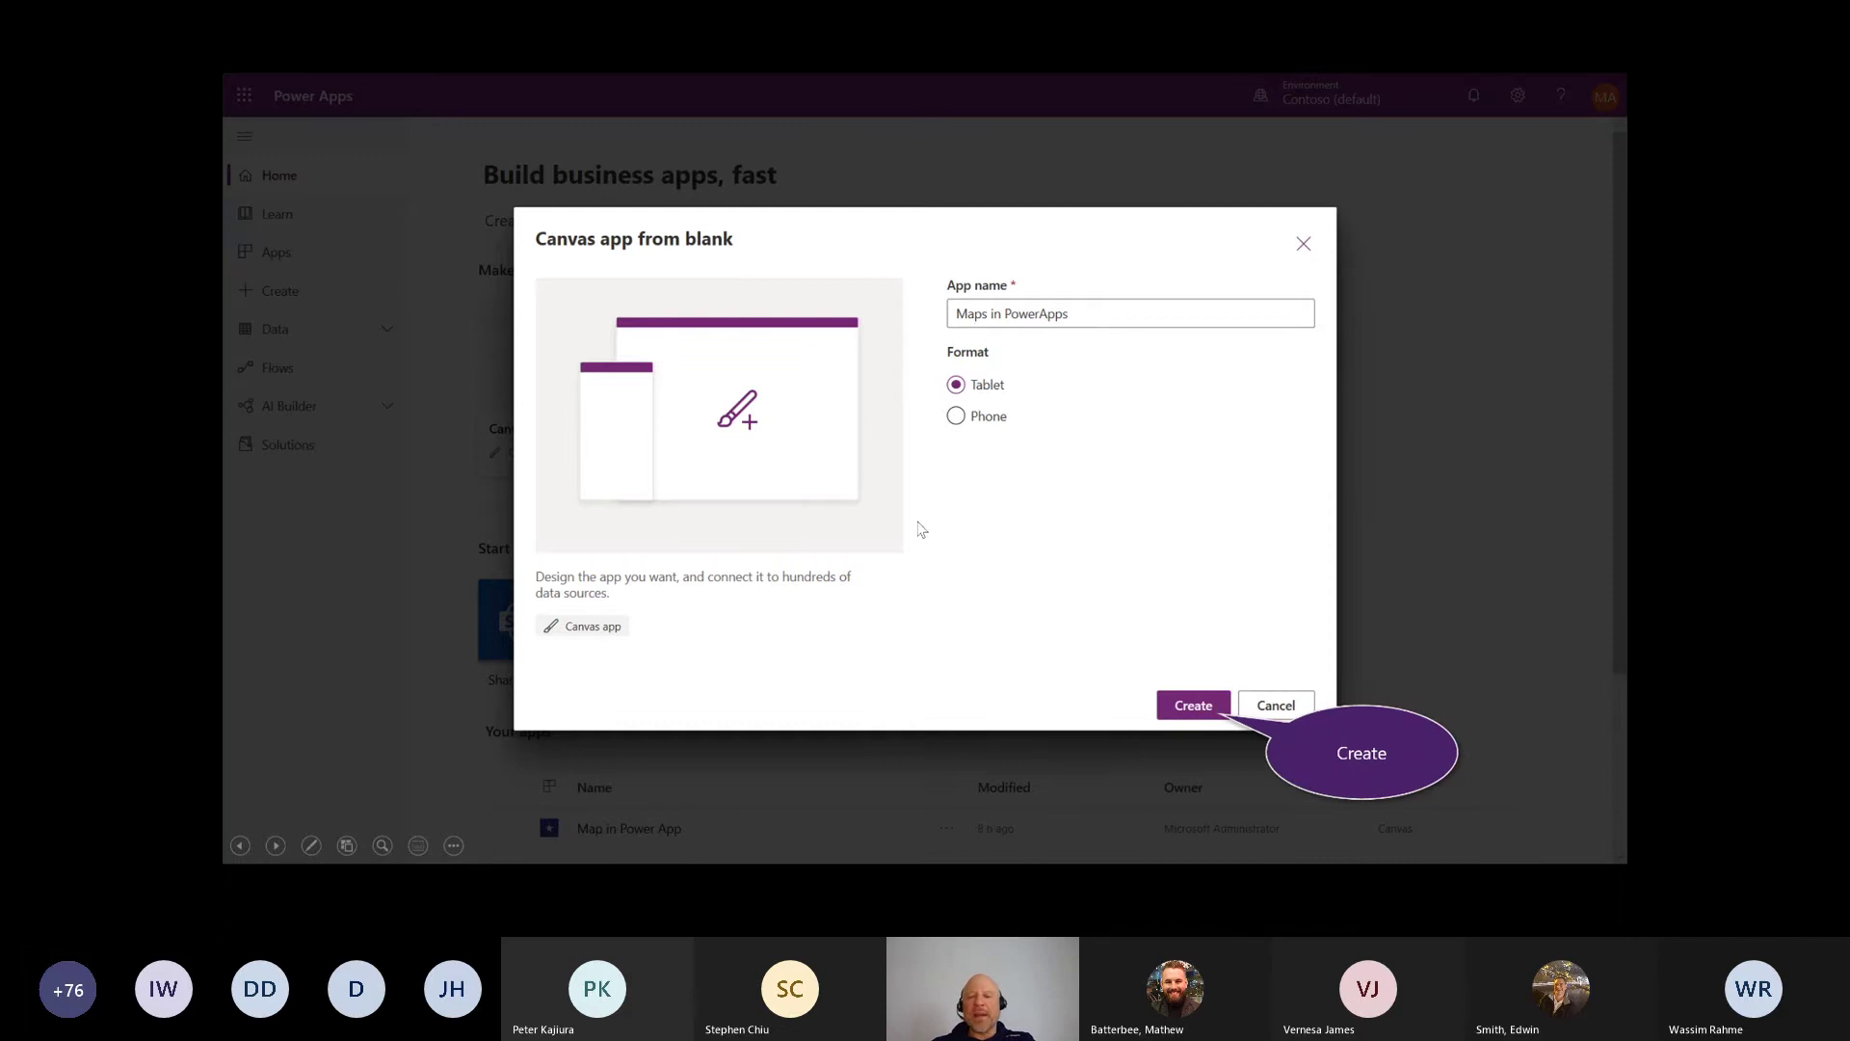
{"action": "left_click", "coordinate": [1180, 715]}
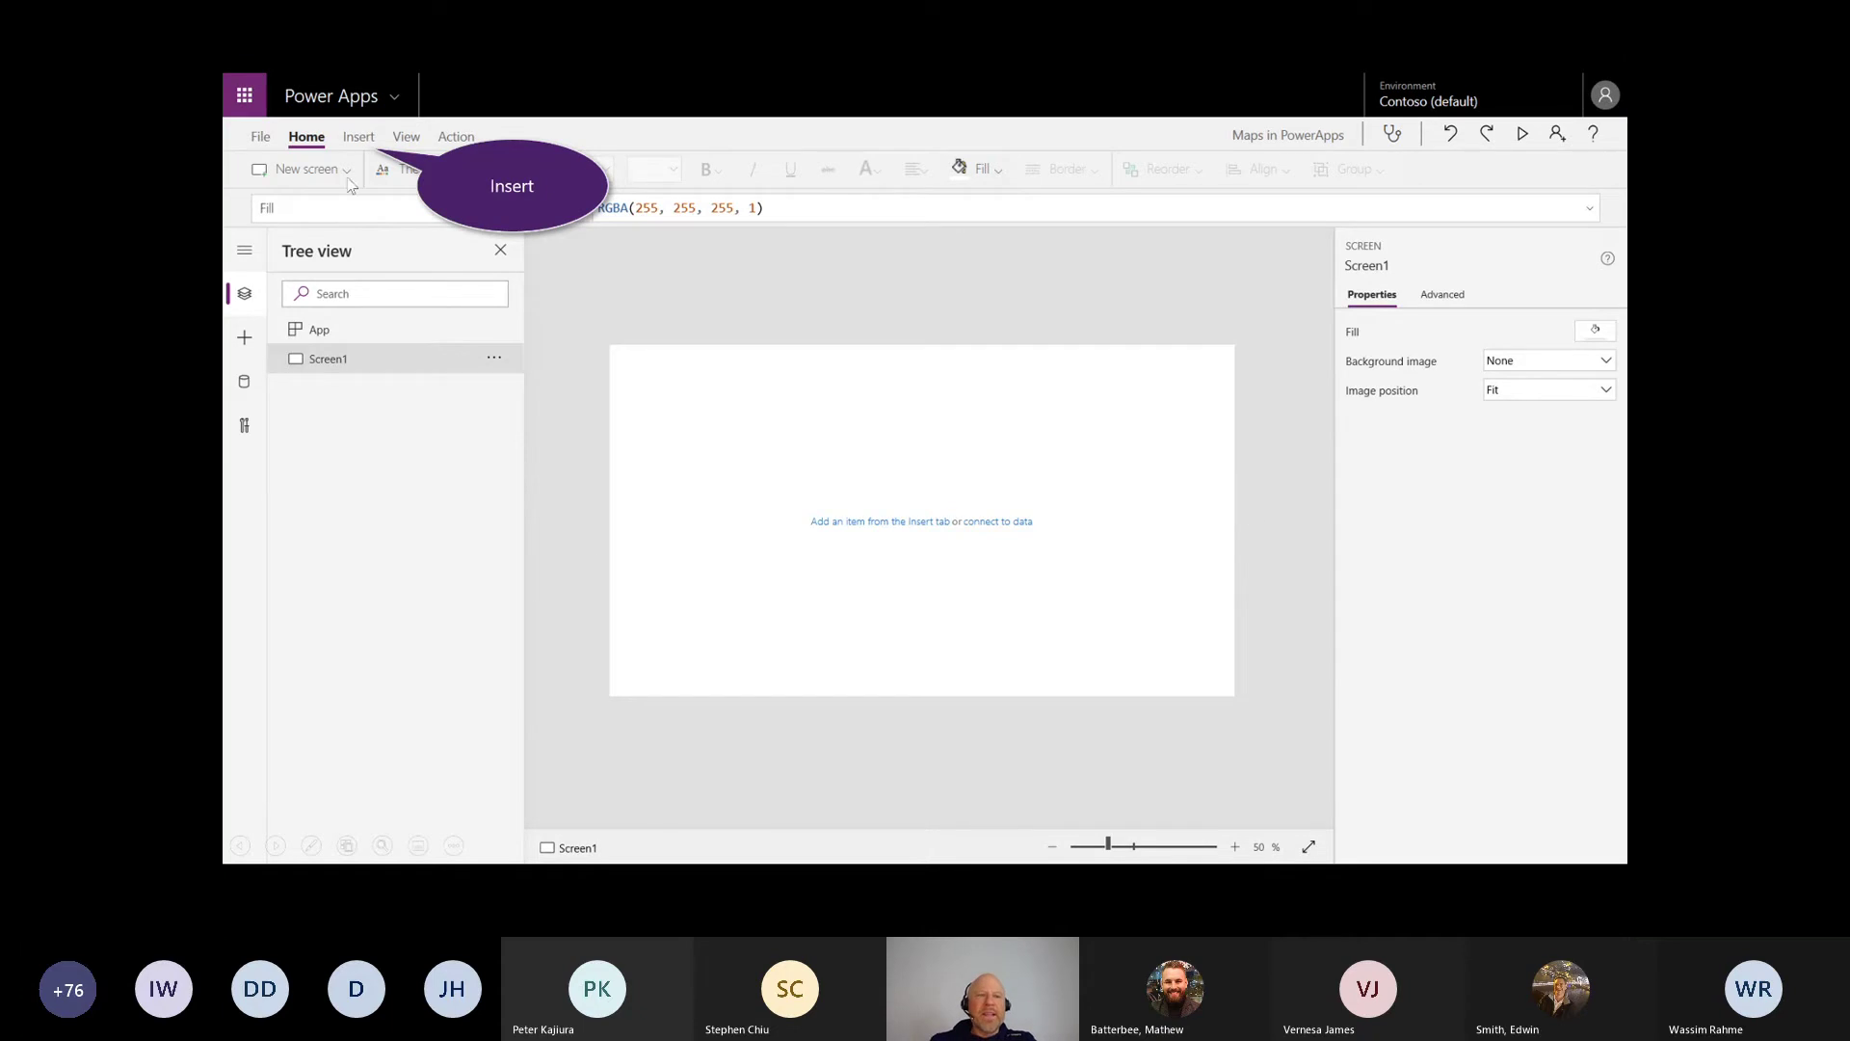
{"action": "left_click", "coordinate": [360, 140]}
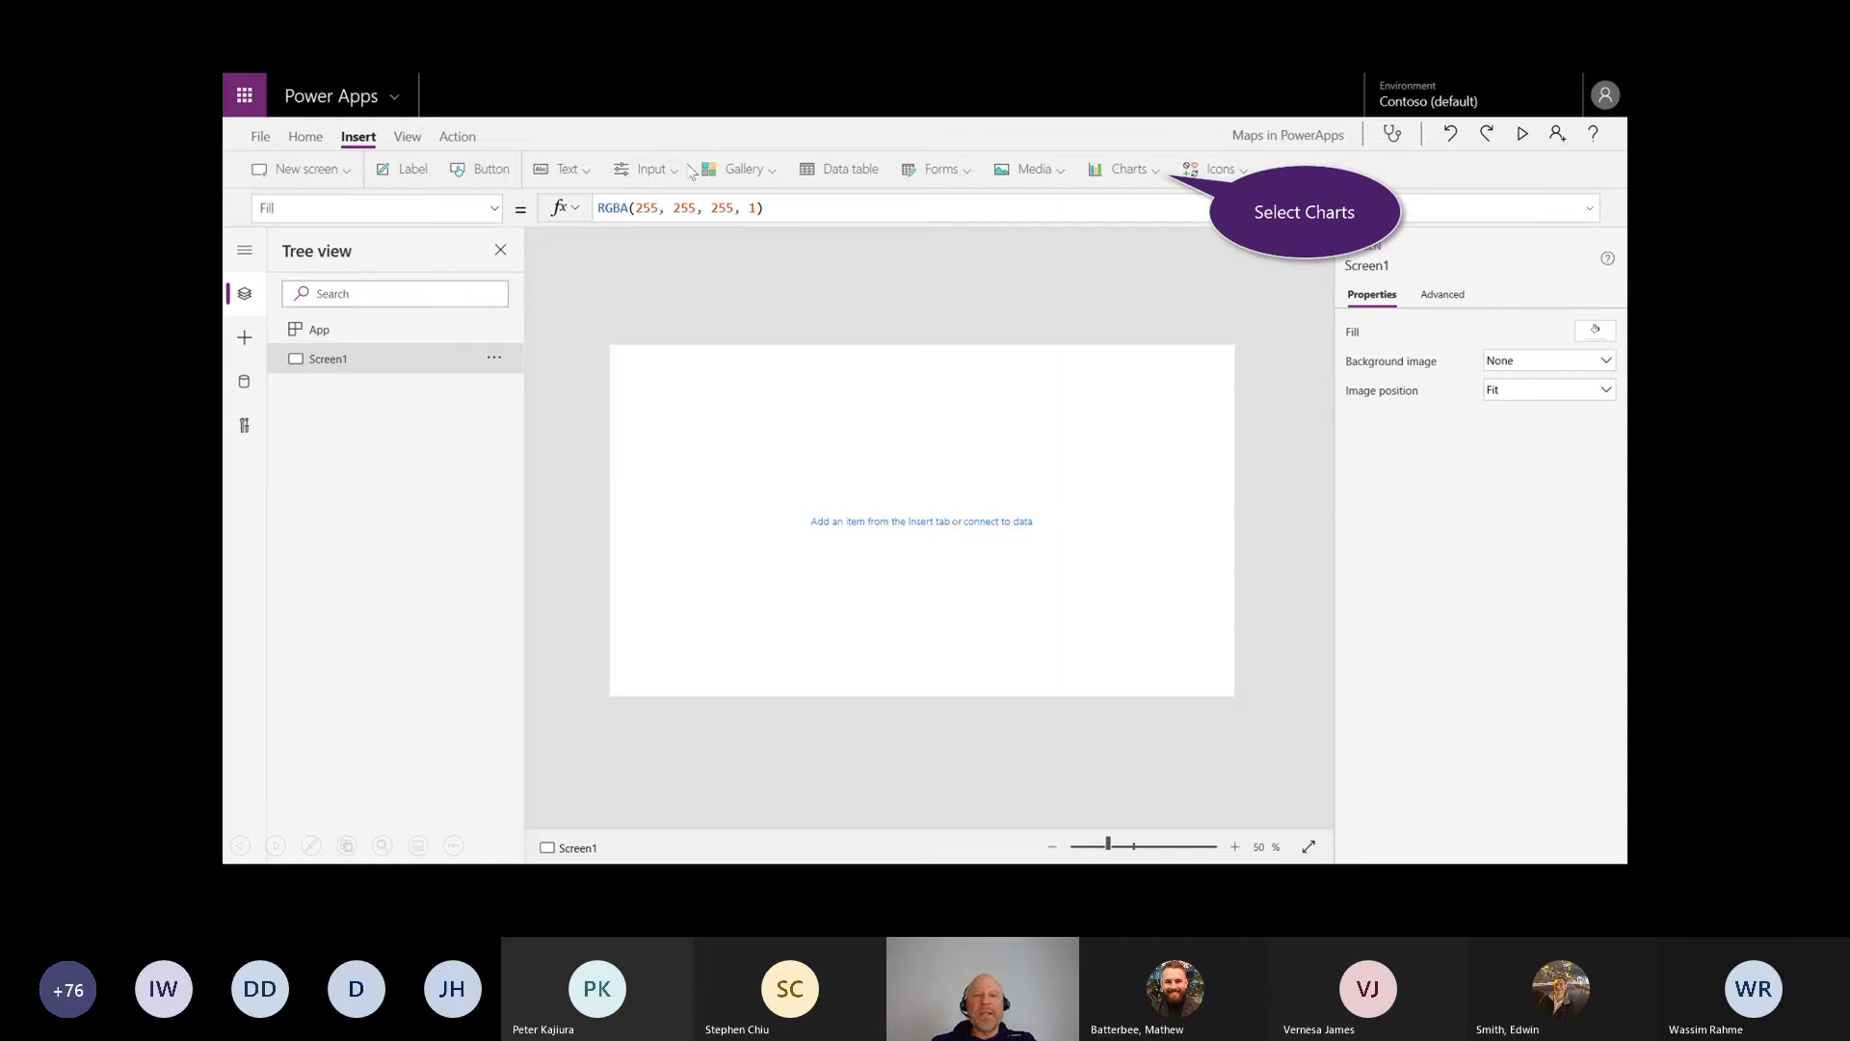
{"action": "left_click", "coordinate": [1154, 175]}
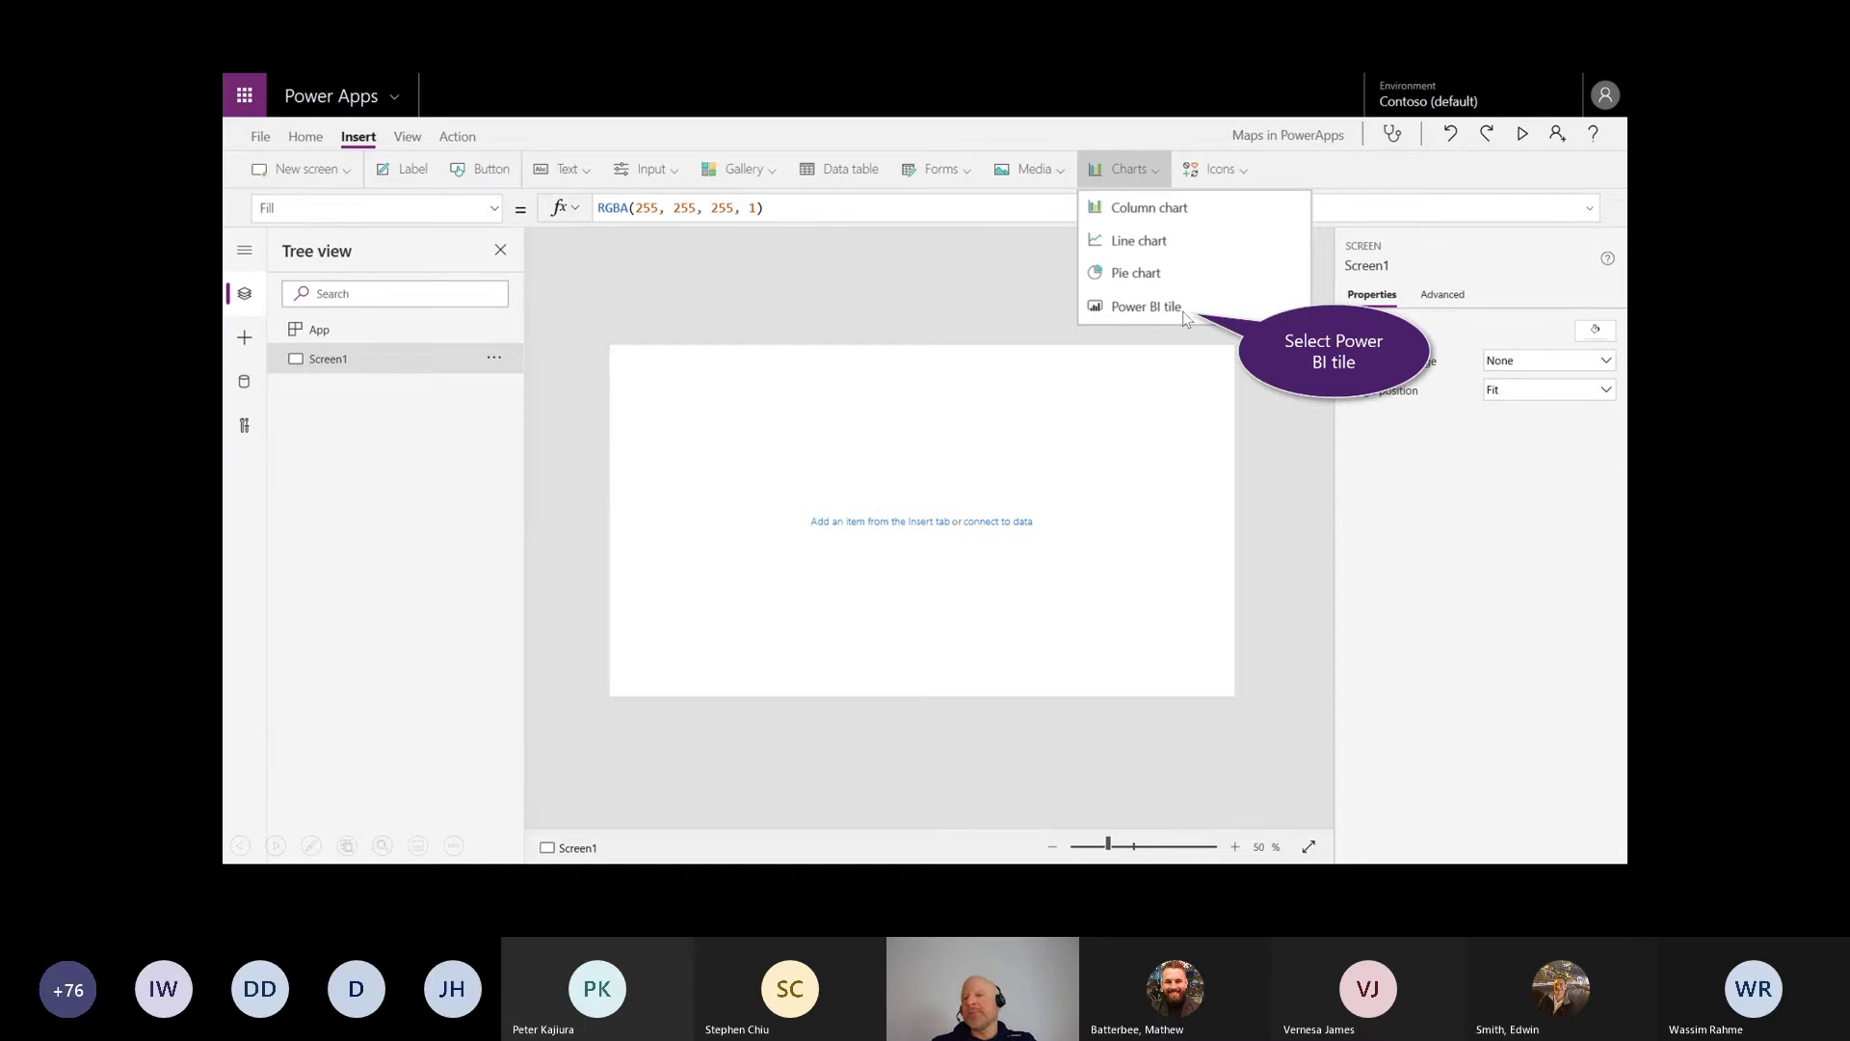
{"action": "left_click", "coordinate": [1147, 307]}
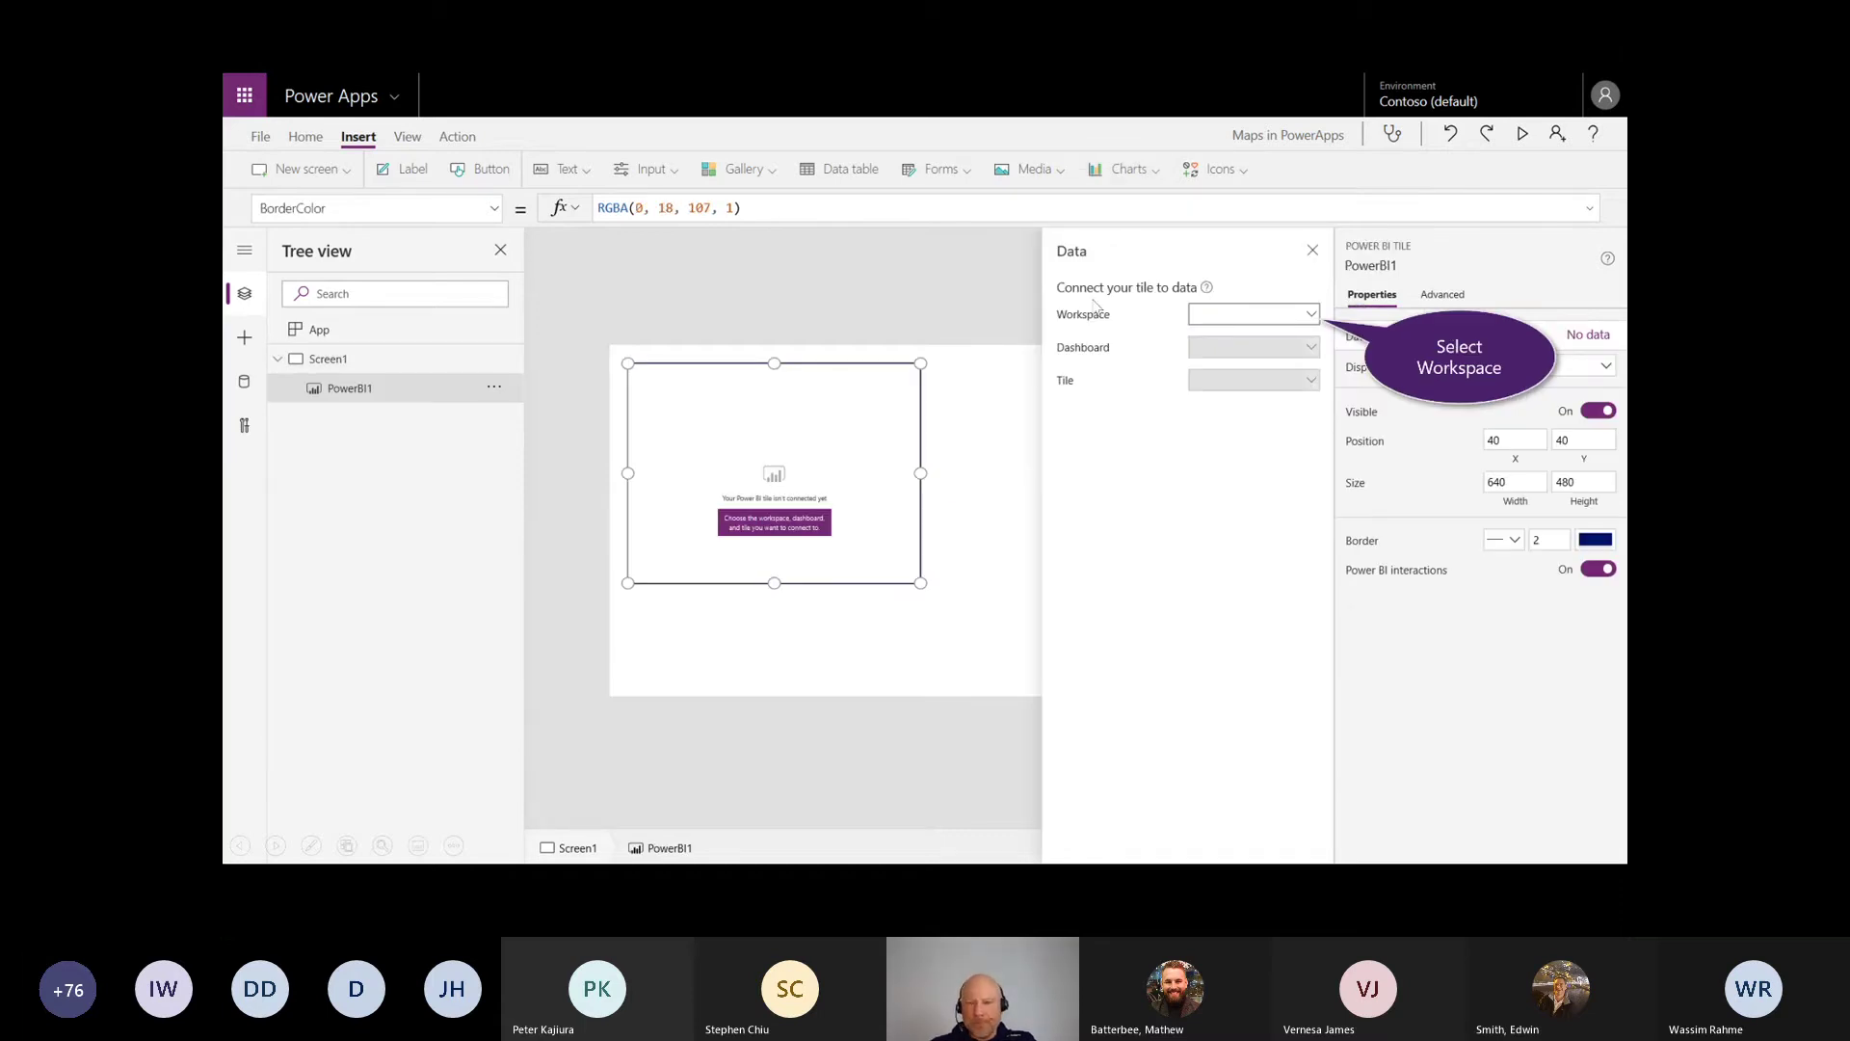
{"action": "left_click", "coordinate": [1314, 316]}
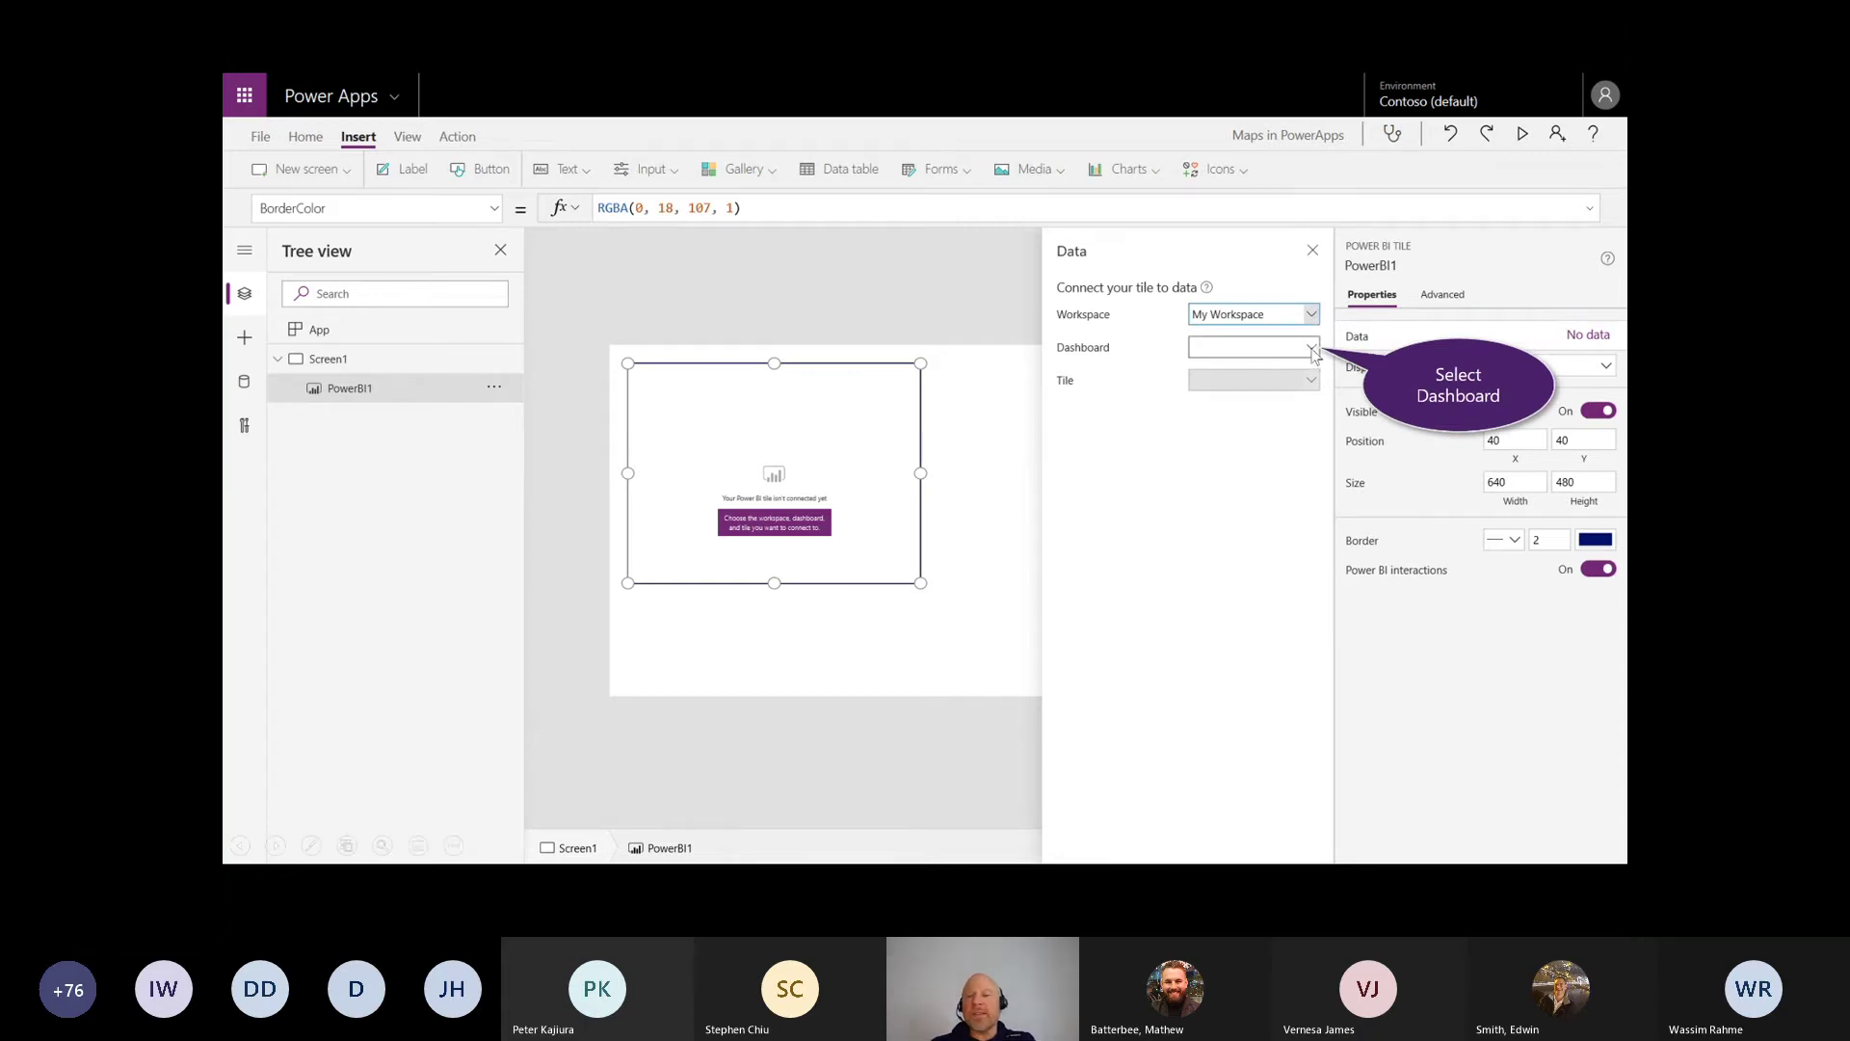
{"action": "left_click", "coordinate": [1313, 347]}
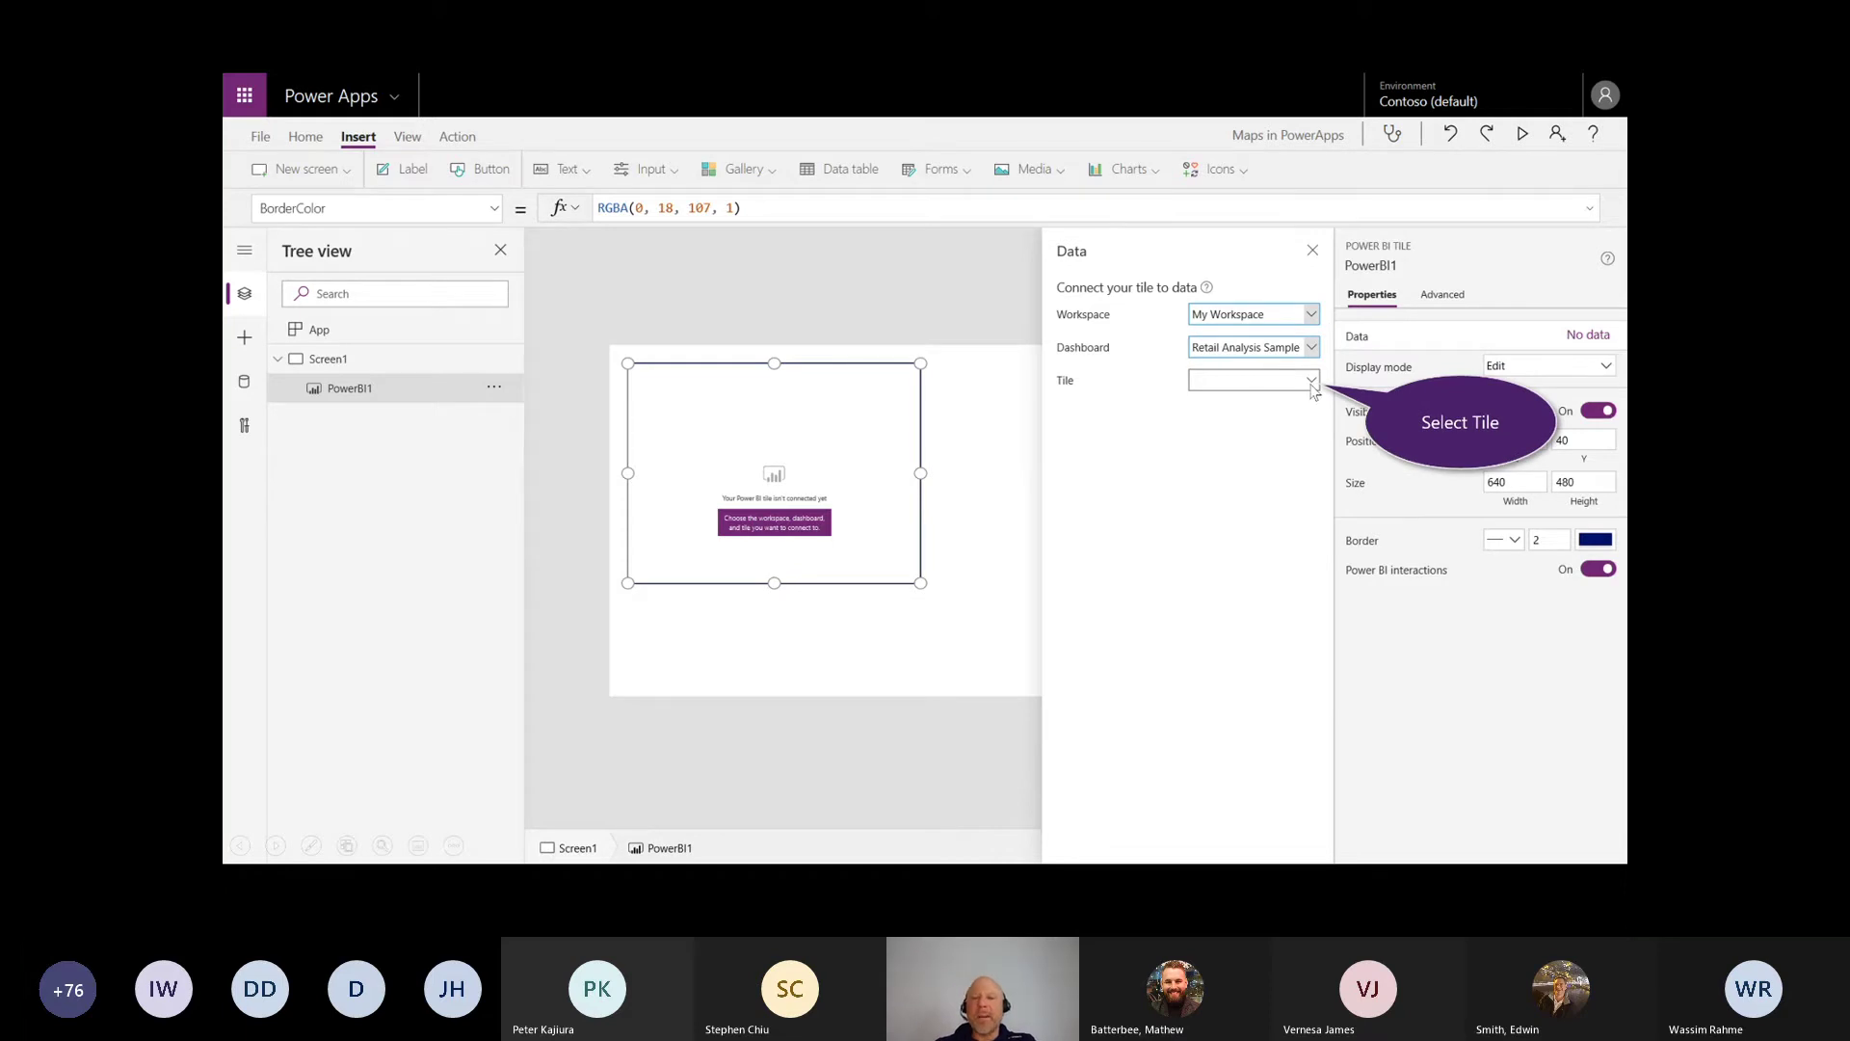
{"action": "left_click", "coordinate": [1312, 387]}
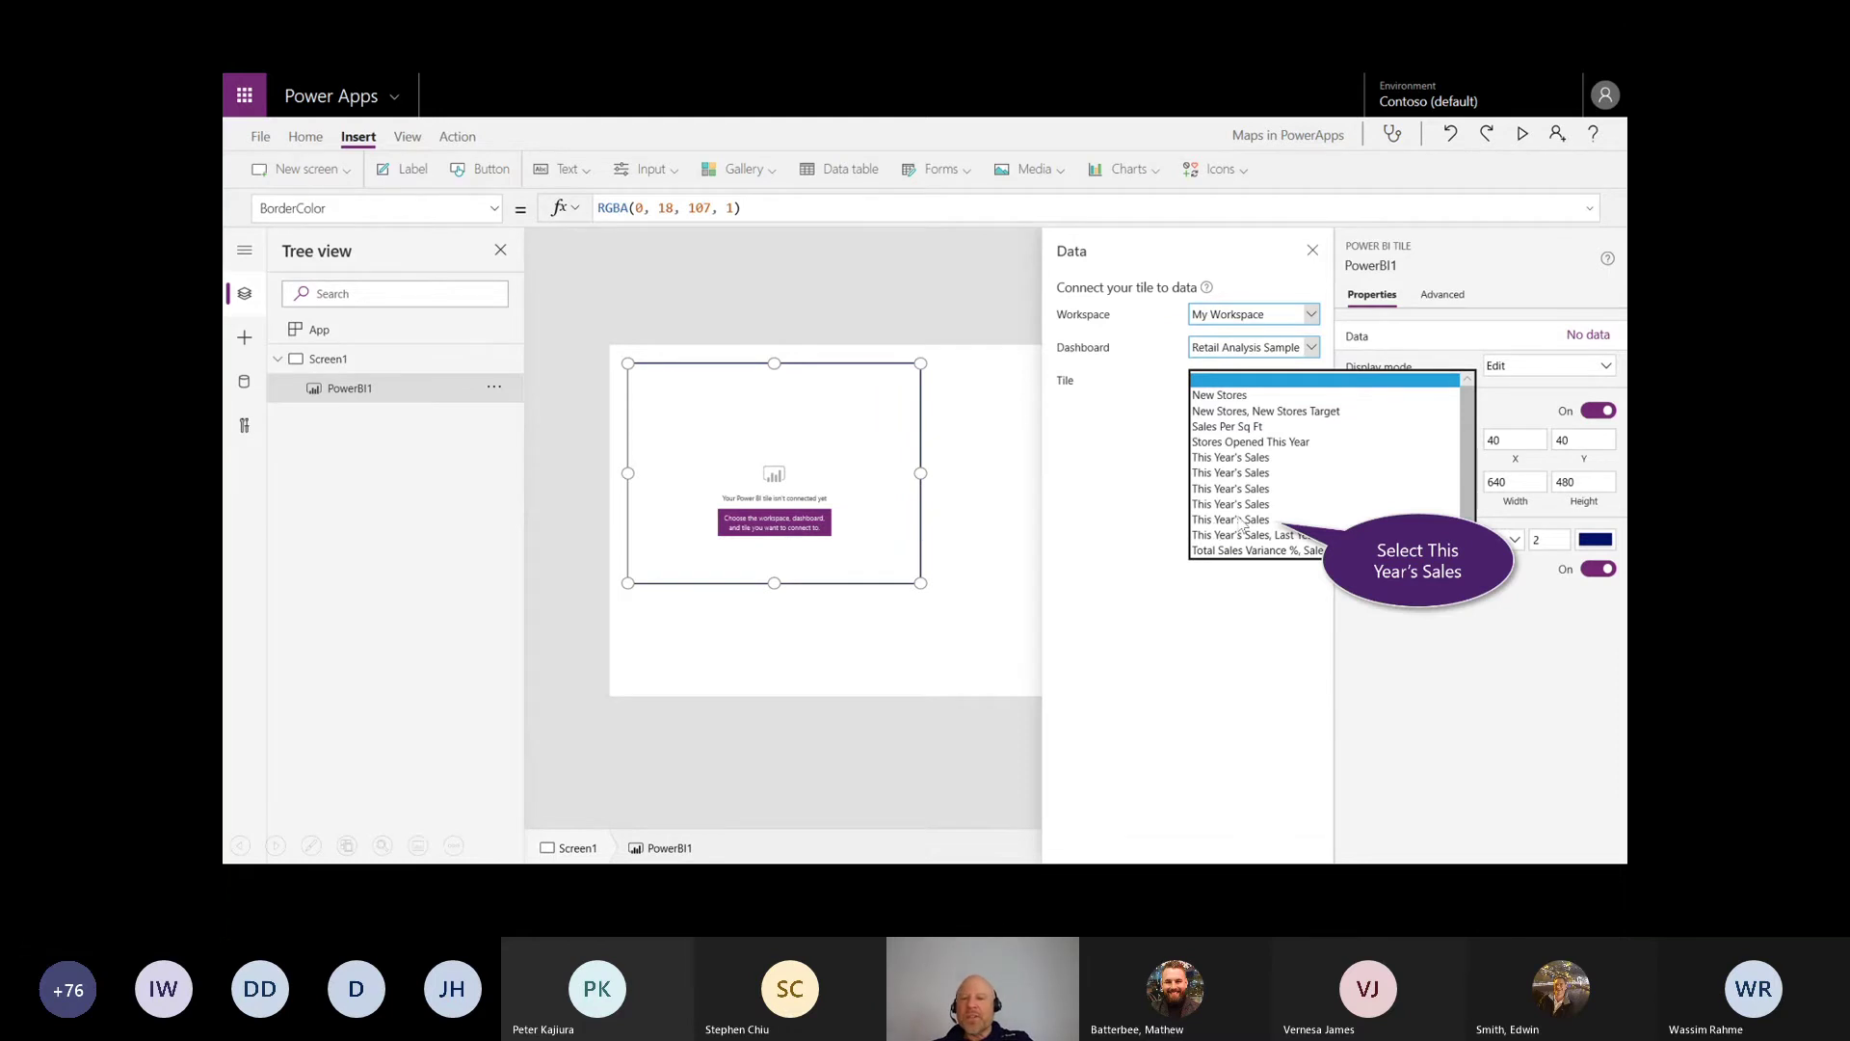
{"action": "left_click", "coordinate": [1242, 521]}
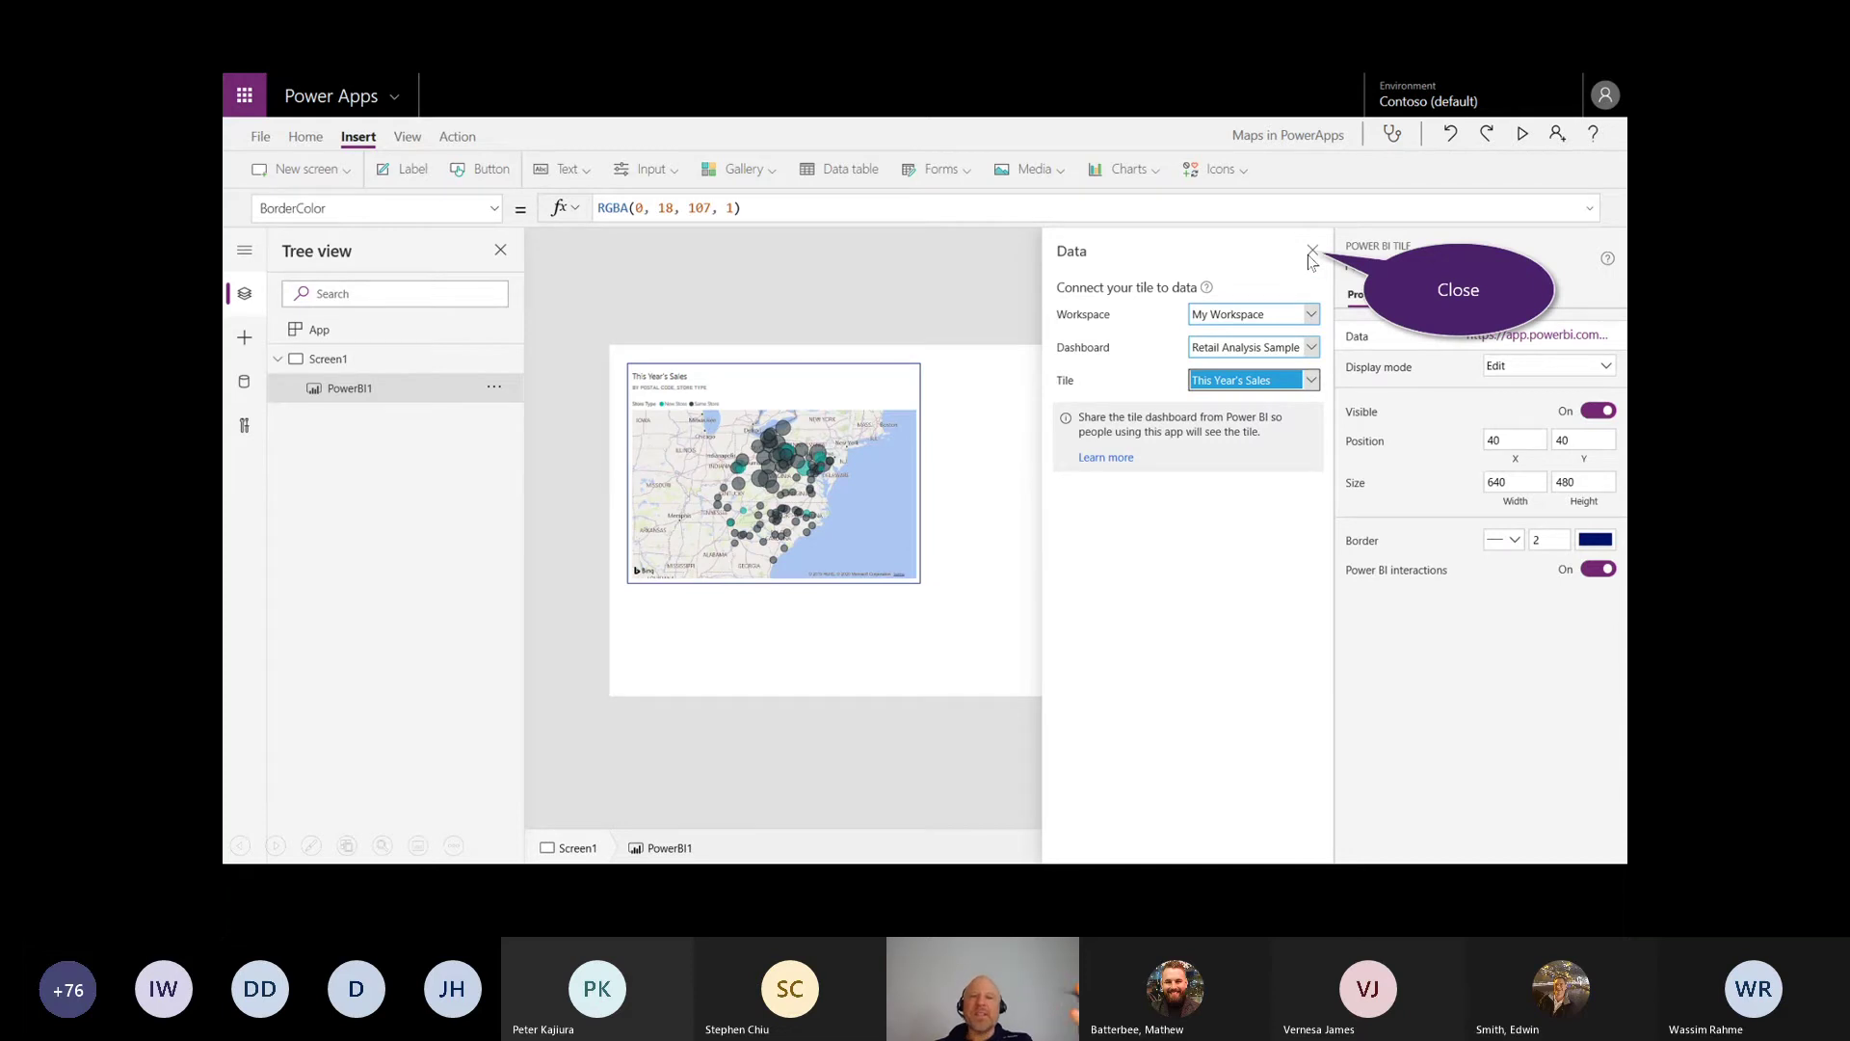
{"action": "left_click", "coordinate": [888, 530]}
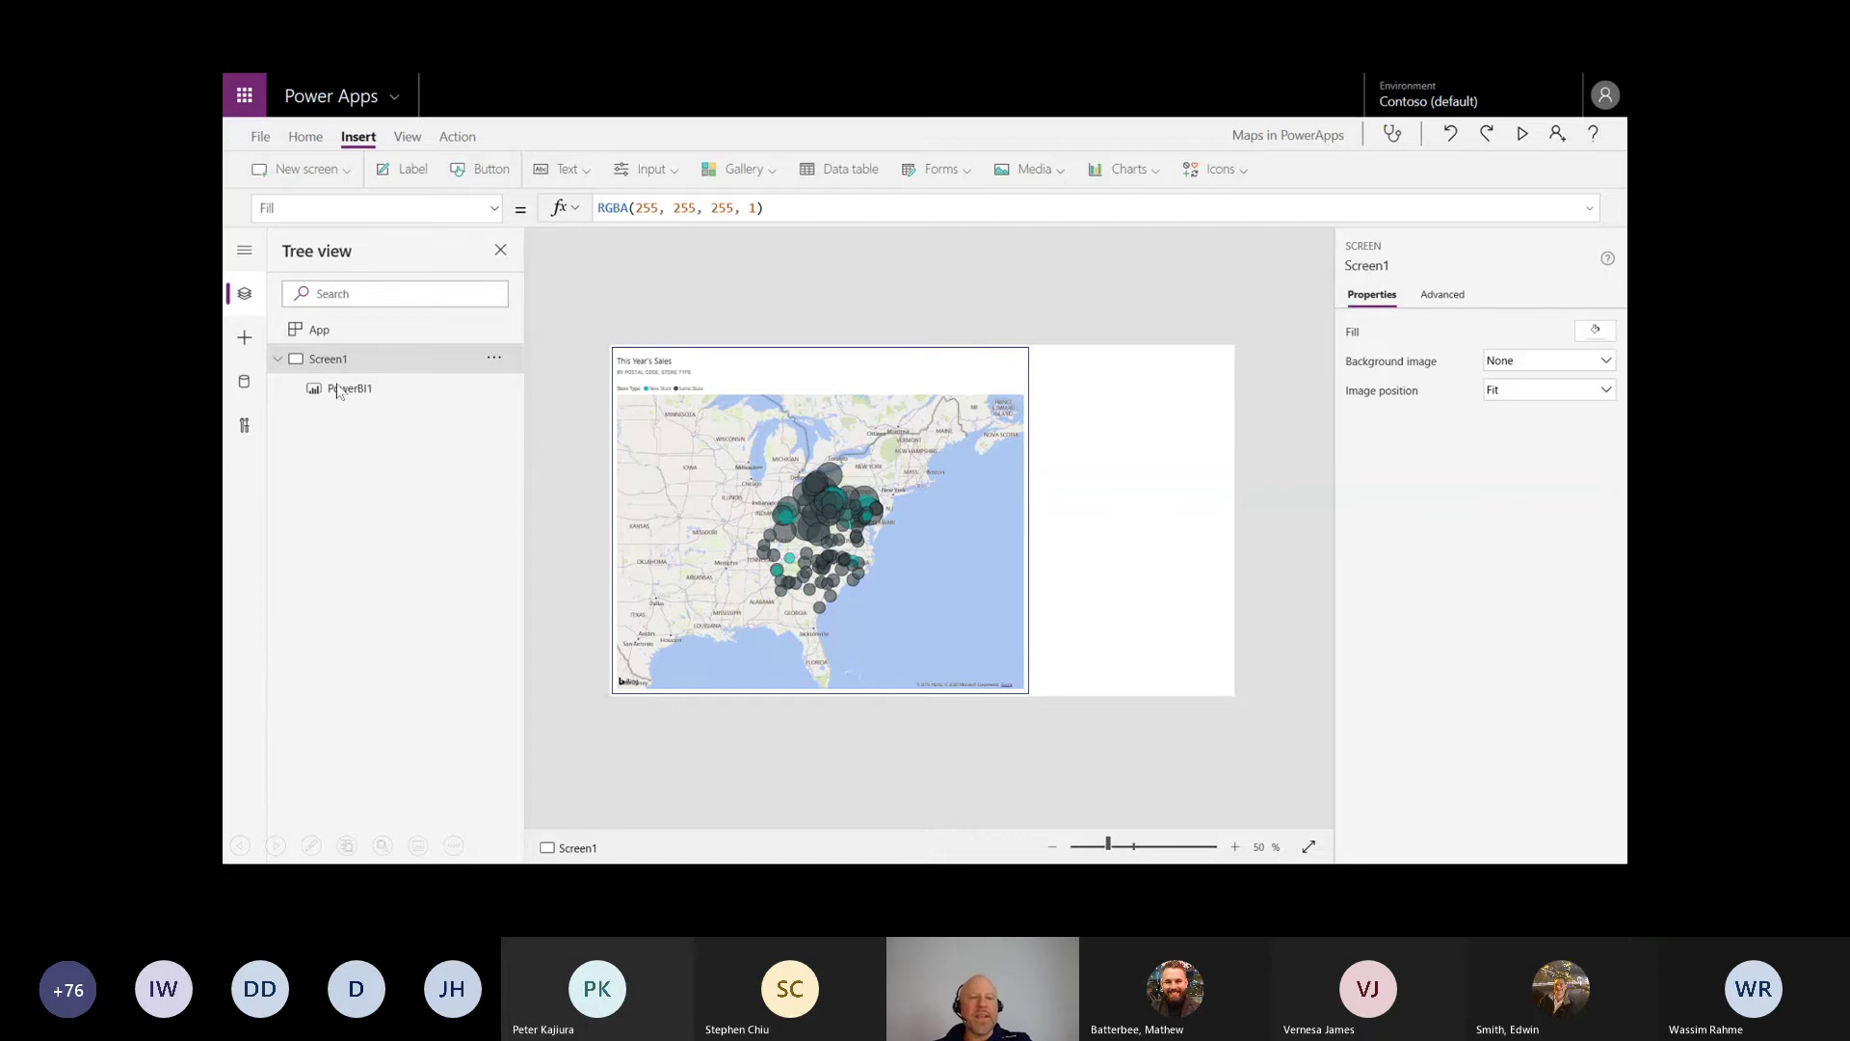
{"action": "left_click_drag", "start_coordinate": [310, 394], "coordinate": [357, 402]}
{"action": "key", "text": "Escape"}
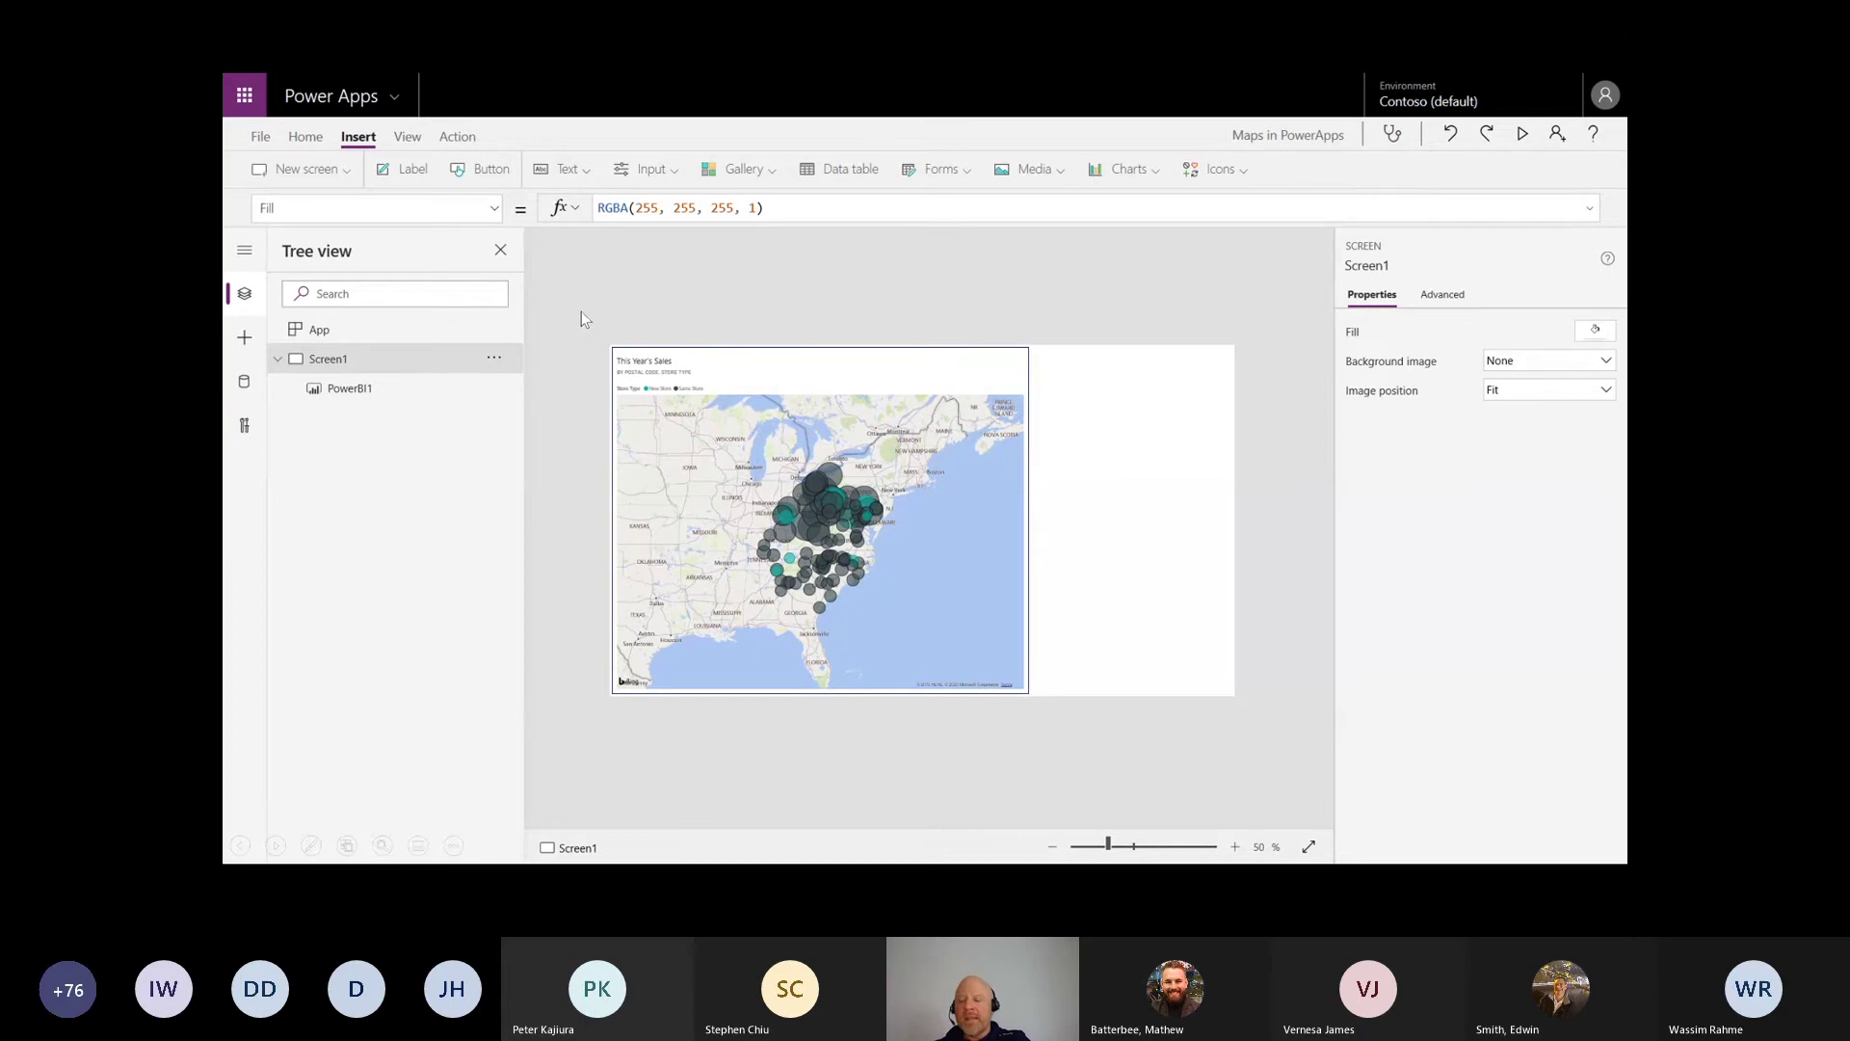
{"action": "key", "text": "Right"}
{"action": "key", "text": "Right"}
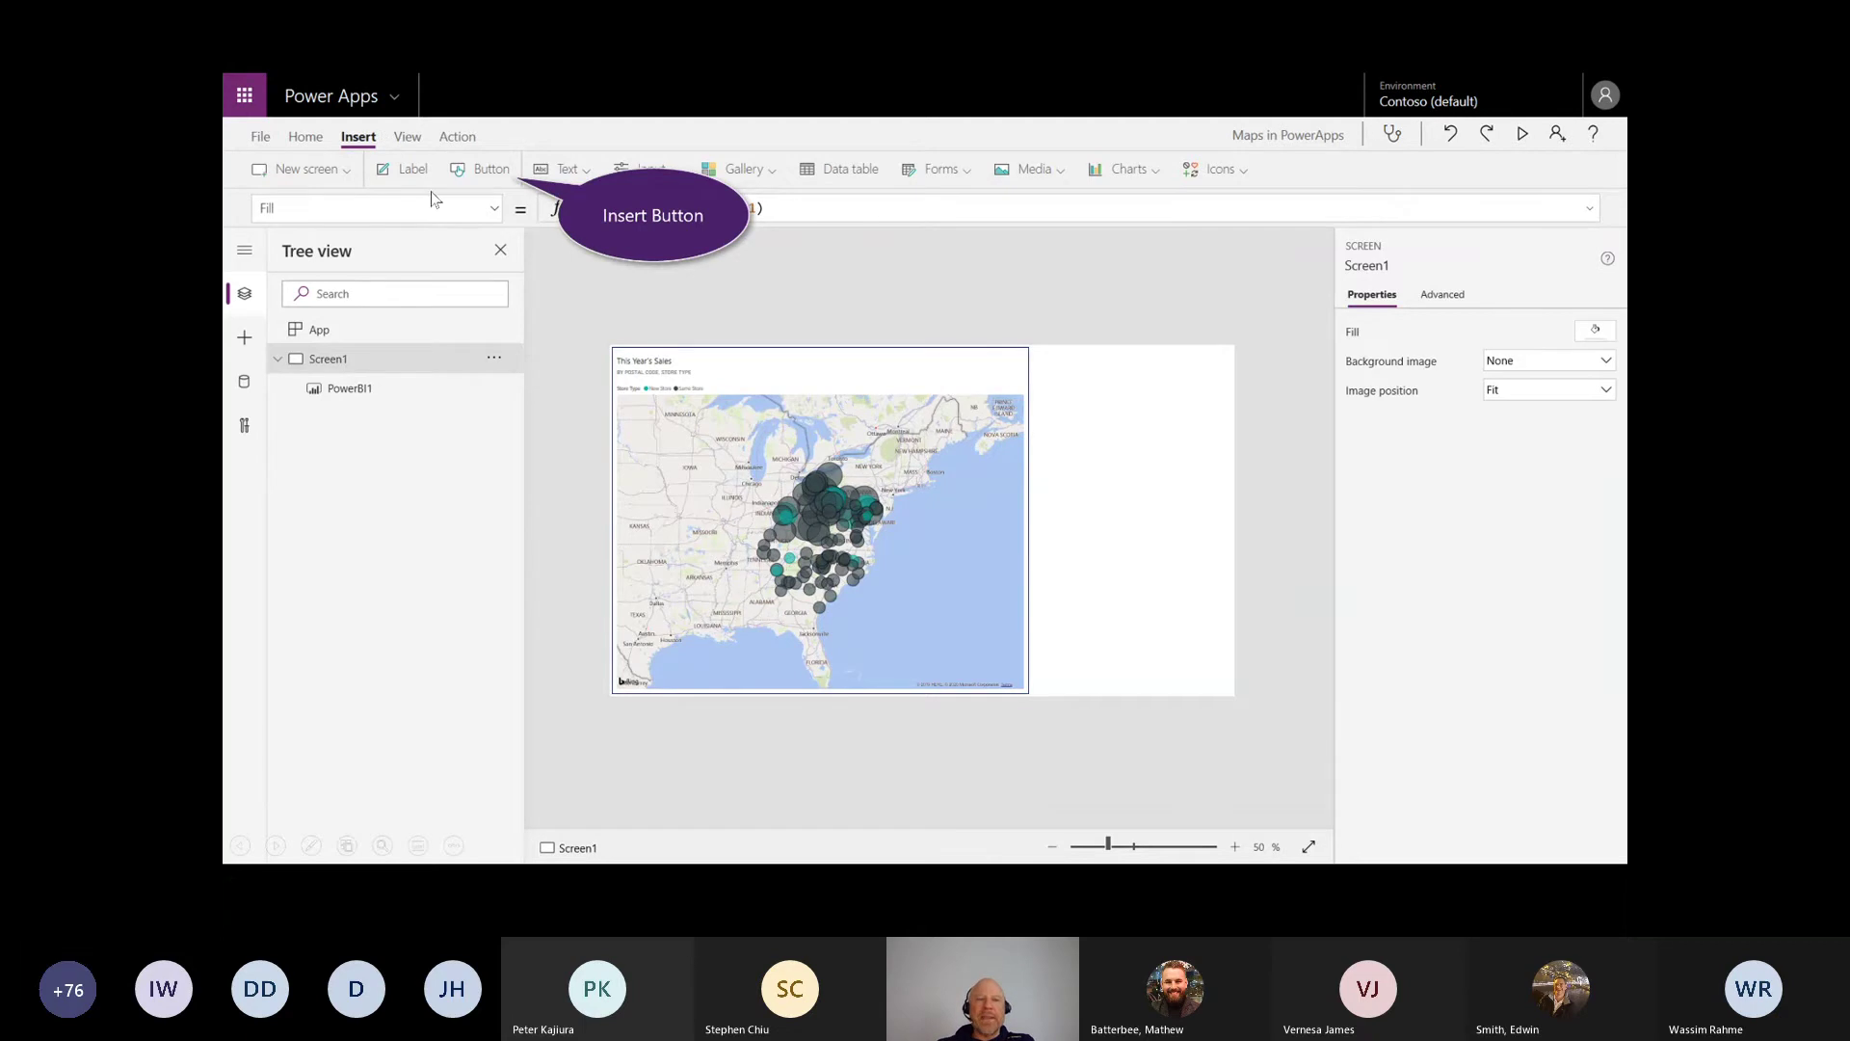
Step: Insert a new button onto Screen1 and circle it to point it out
{"action": "left_click", "coordinate": [489, 173]}
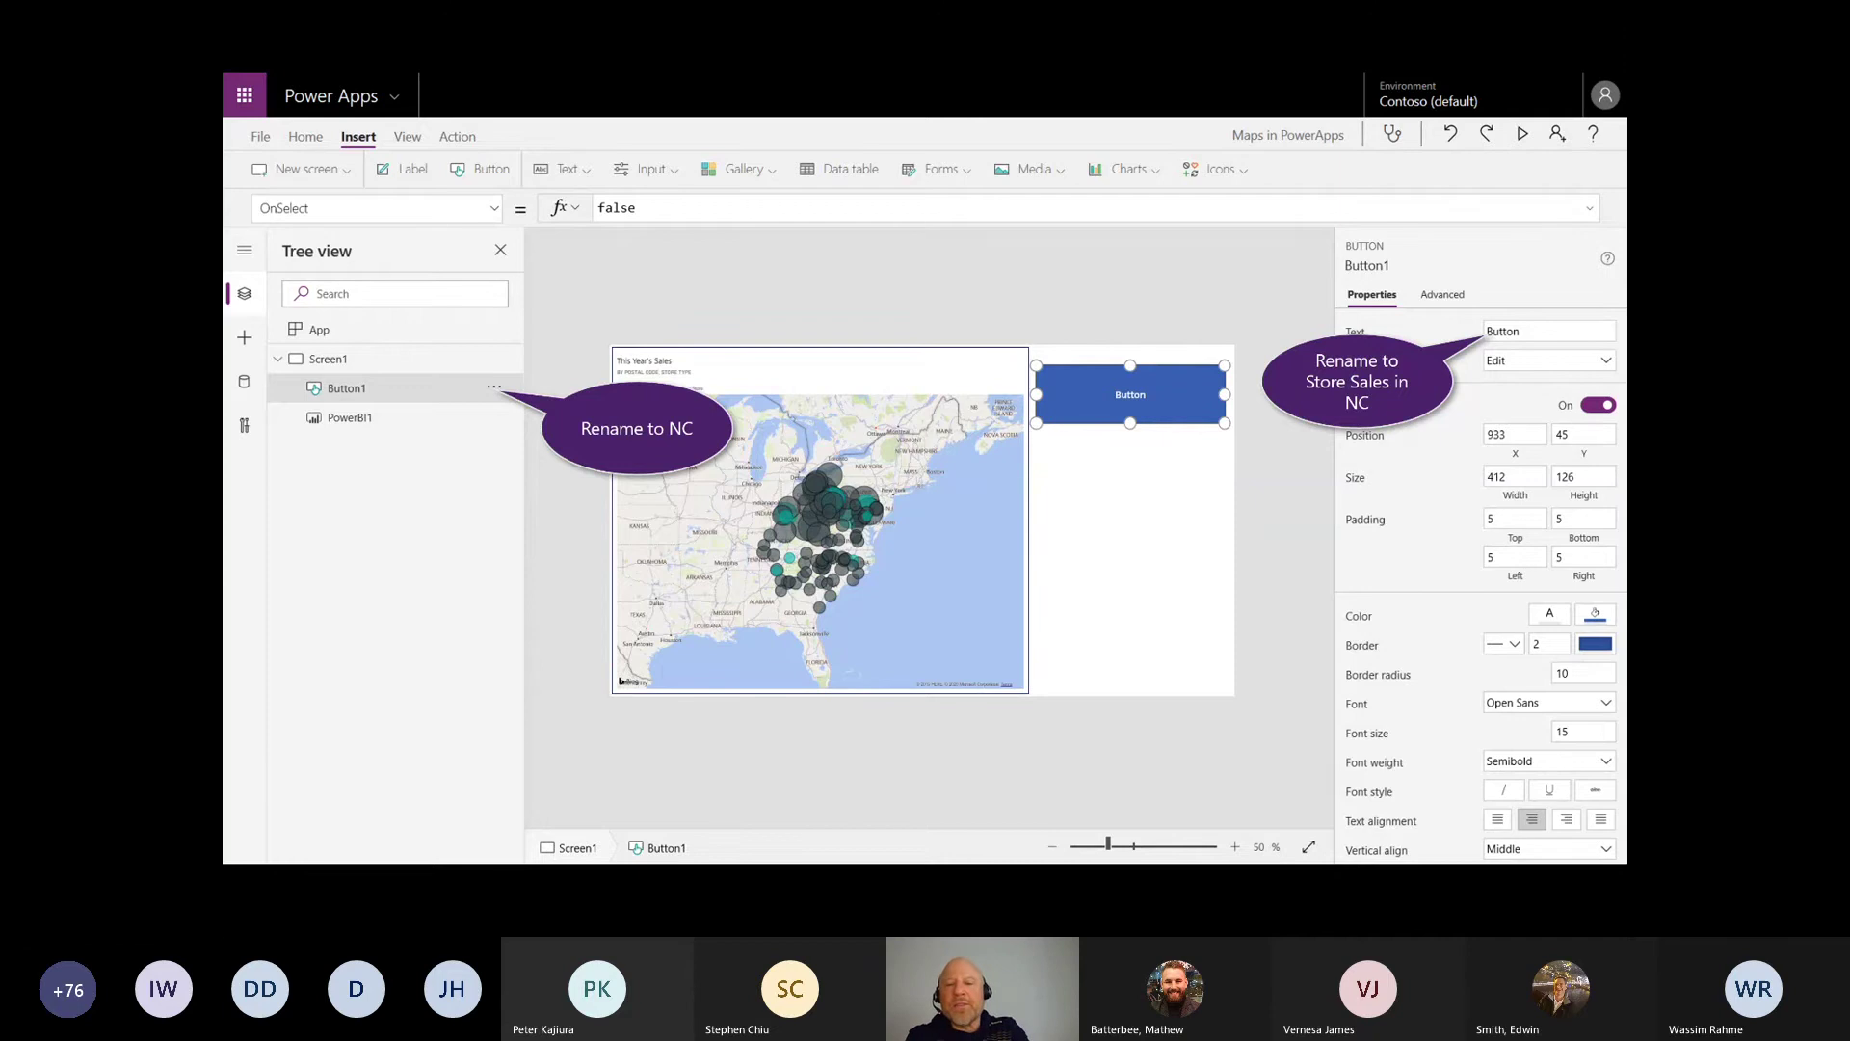
{"action": "left_click_drag", "start_coordinate": [1243, 445], "coordinate": [1200, 485]}
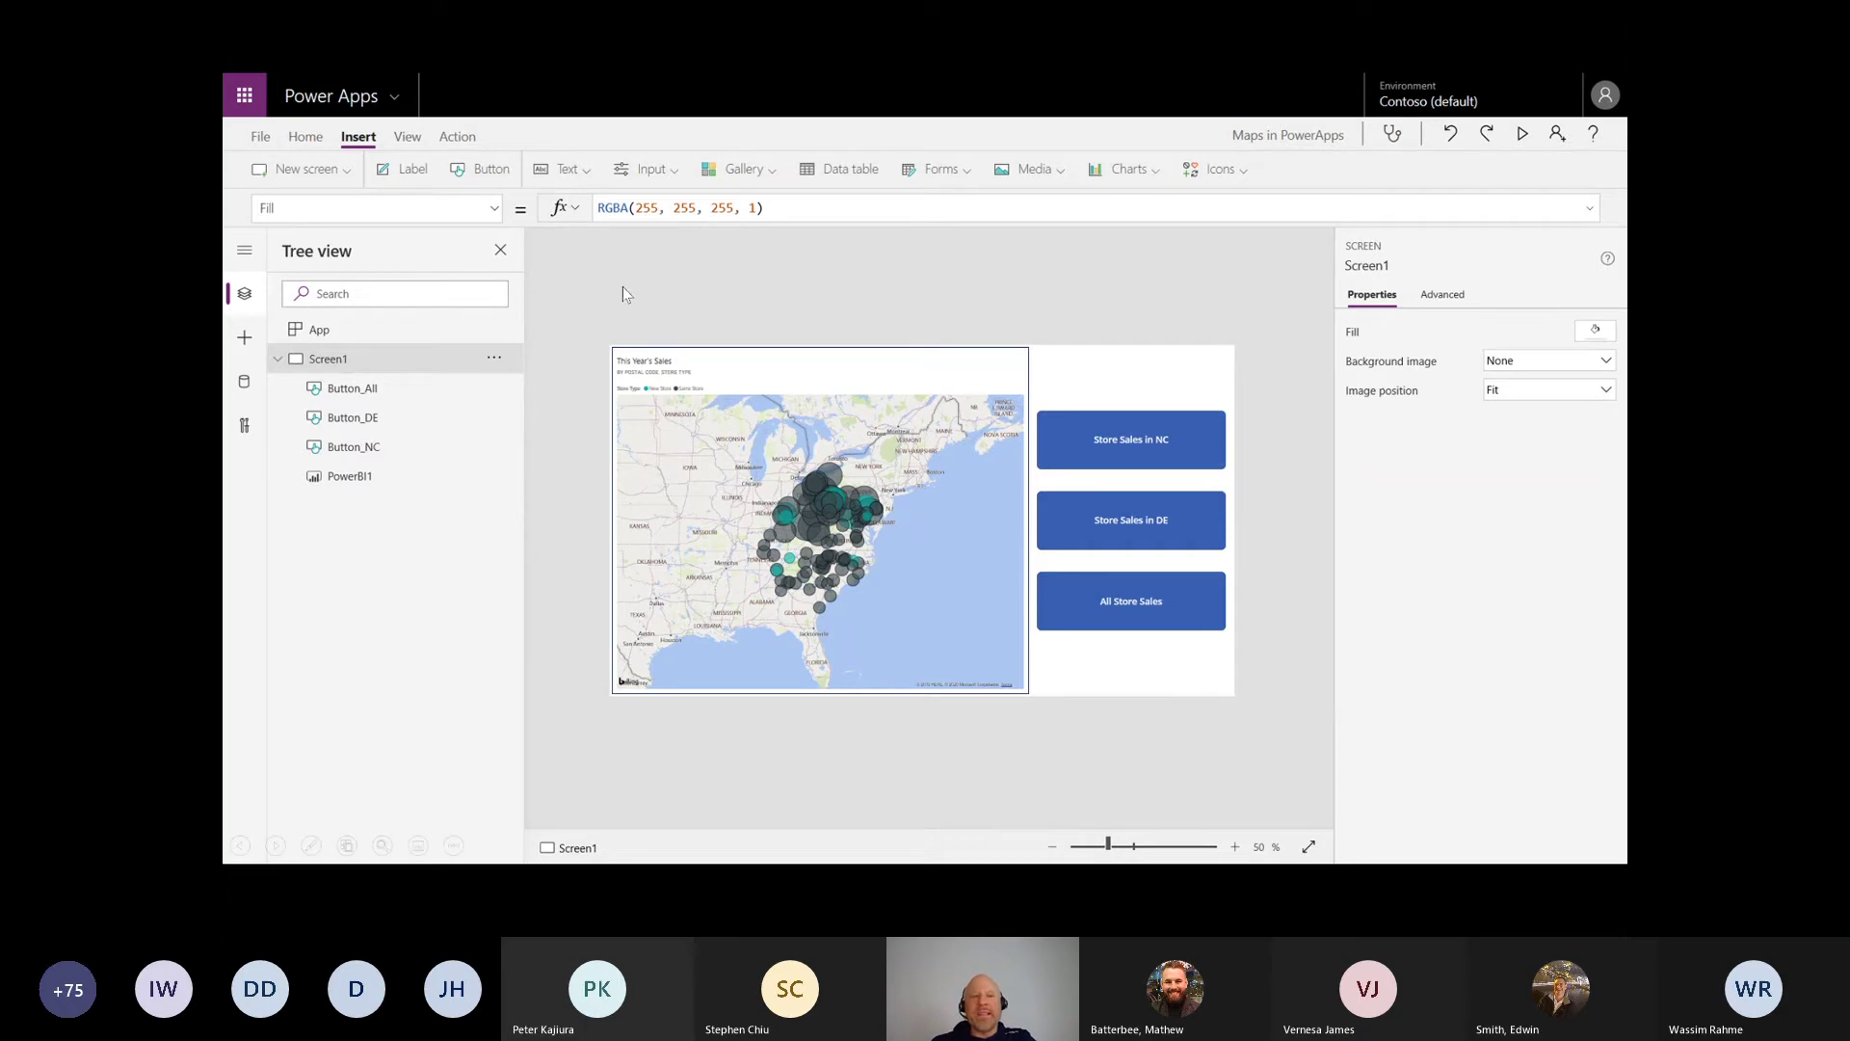
Step: Show the grey-background slide, circle the three green buttons and arrow them to their tree entries
{"action": "left_click", "coordinate": [886, 446]}
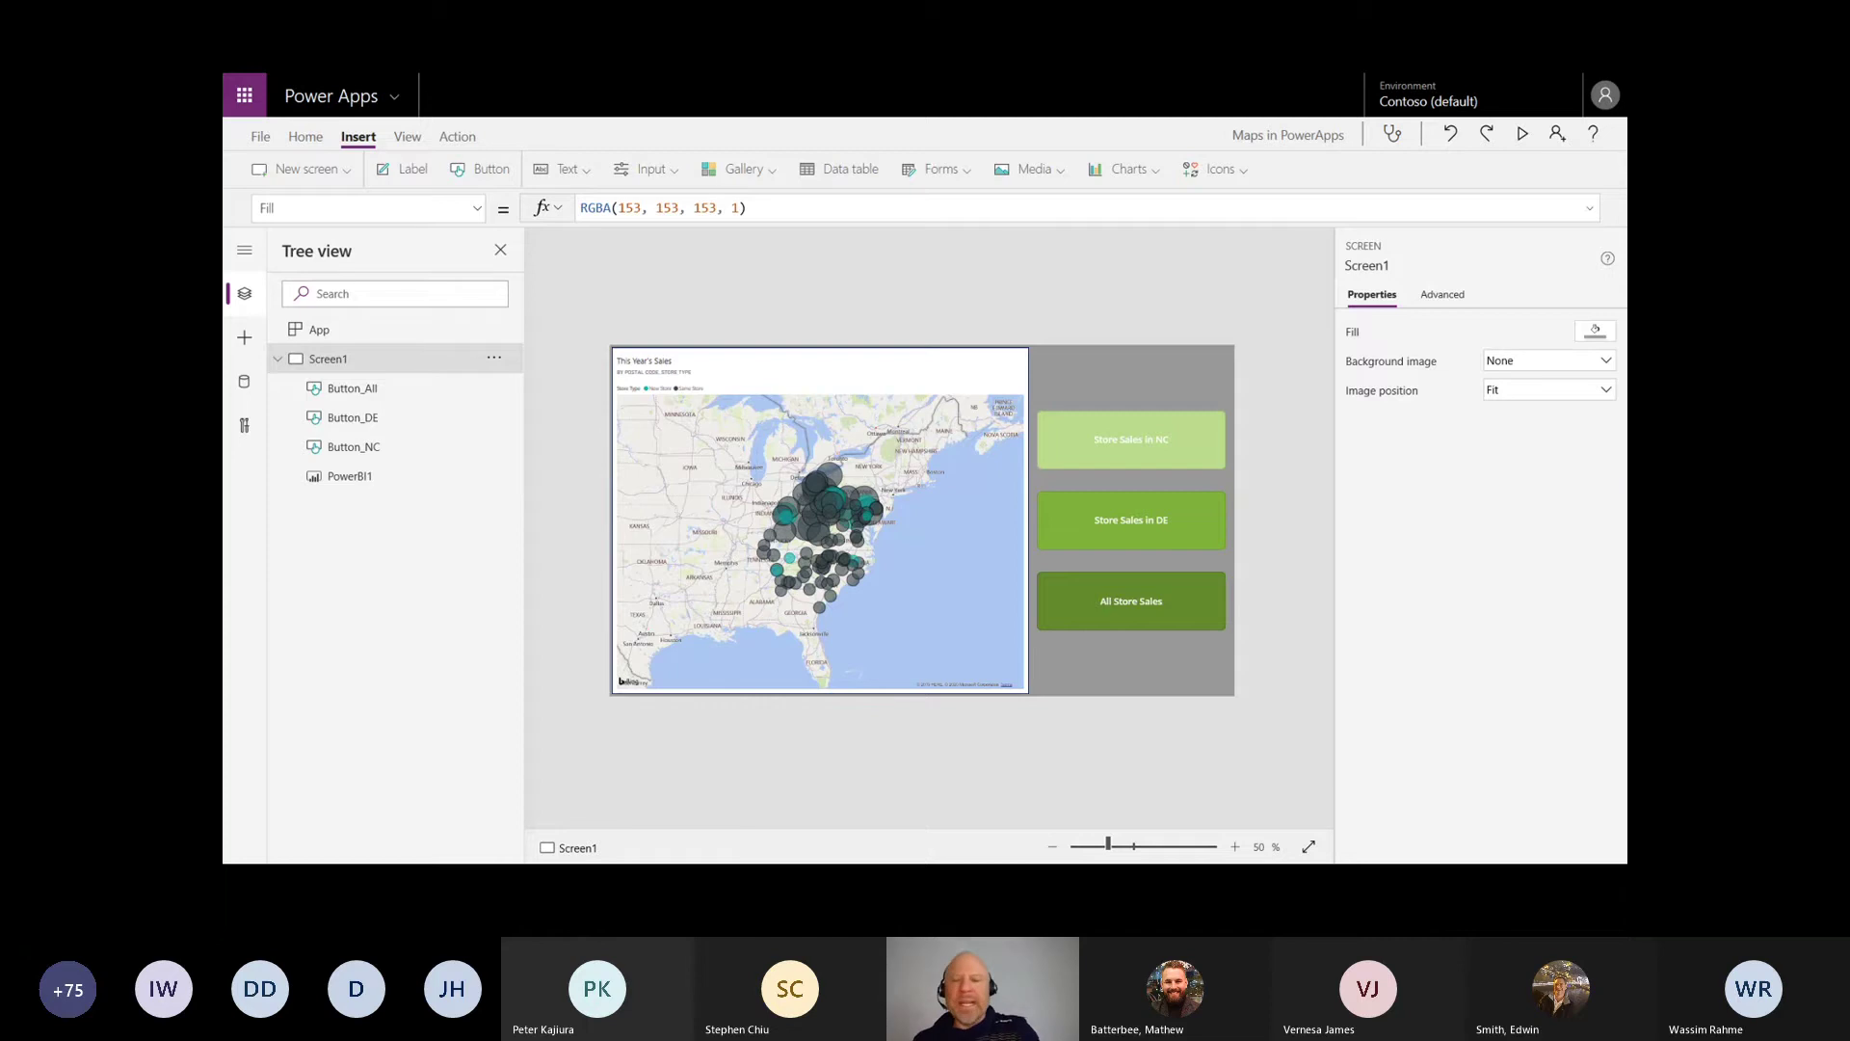
{"action": "left_click_drag", "start_coordinate": [1181, 365], "coordinate": [1295, 526]}
{"action": "left_click_drag", "start_coordinate": [1189, 718], "coordinate": [1229, 448]}
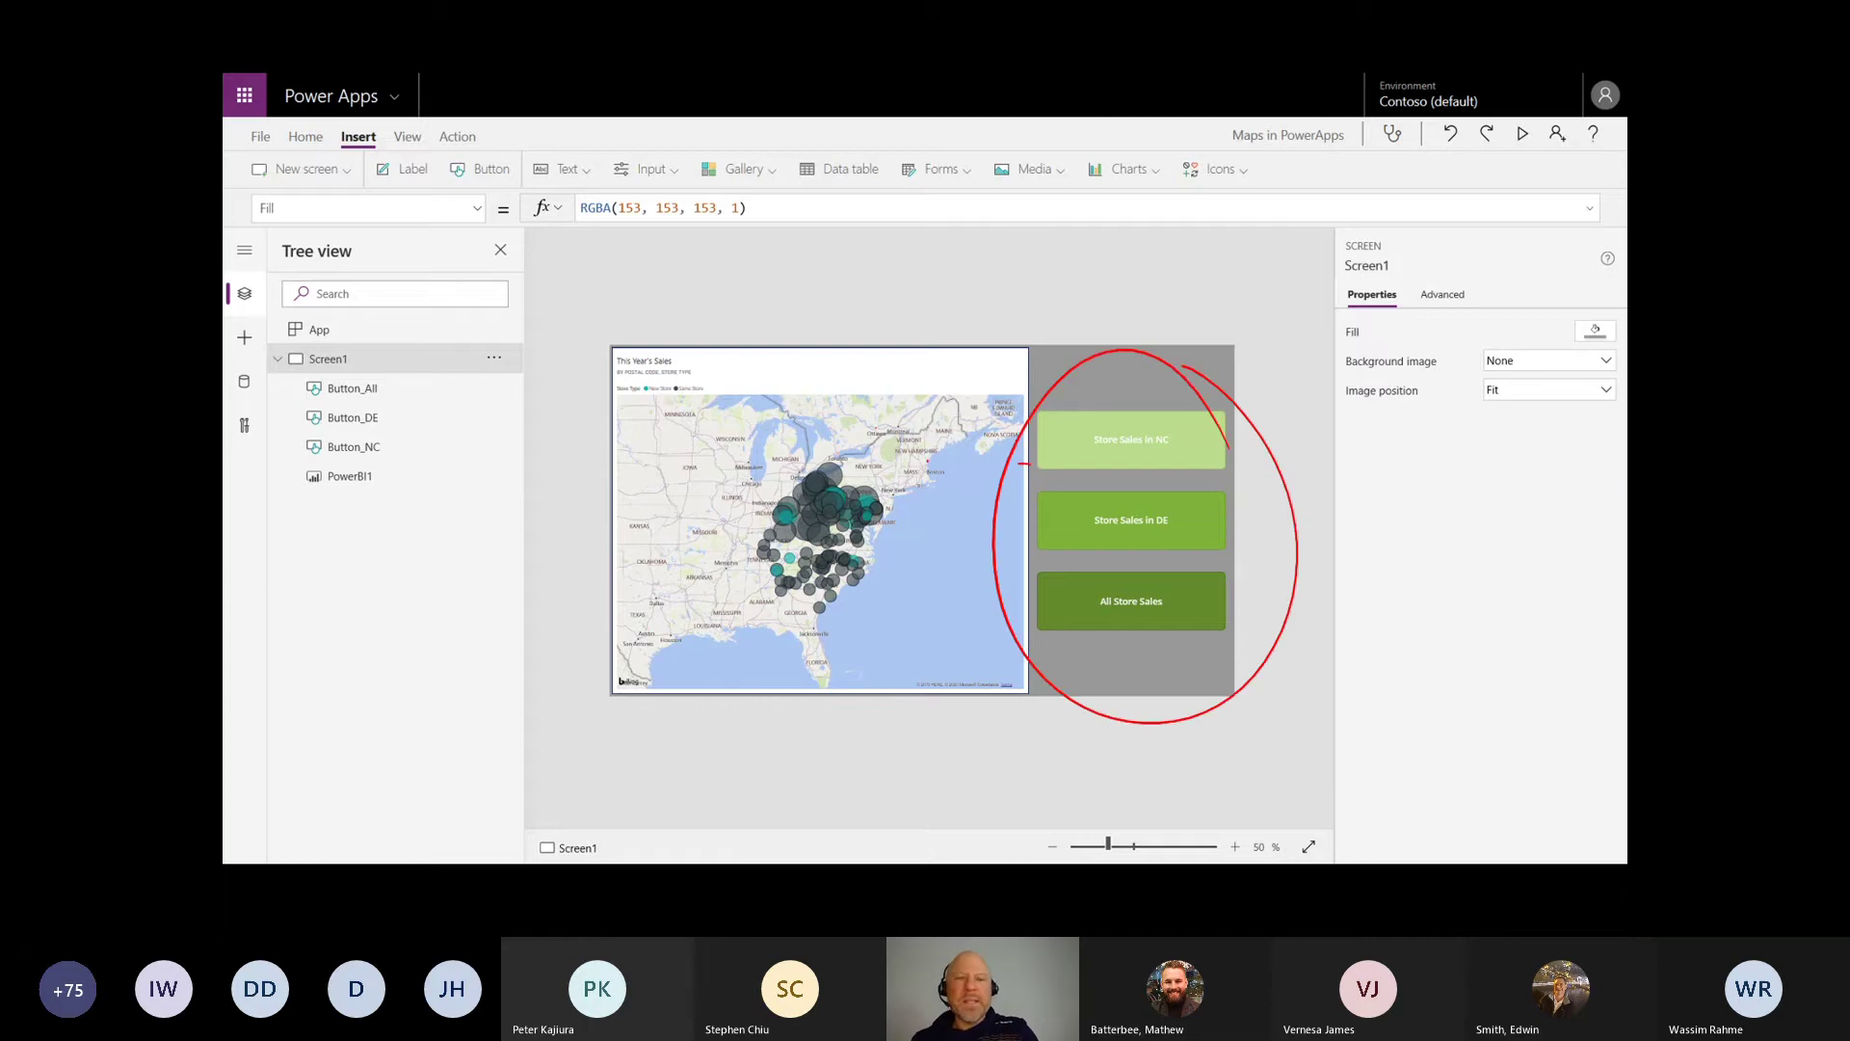
{"action": "mouse_move", "coordinate": [1021, 463]}
{"action": "left_mouse_down"}
{"action": "mouse_move", "coordinate": [428, 428]}
{"action": "mouse_move", "coordinate": [416, 454]}
{"action": "mouse_move", "coordinate": [1102, 420]}
{"action": "mouse_move", "coordinate": [1099, 463]}
{"action": "left_mouse_up"}
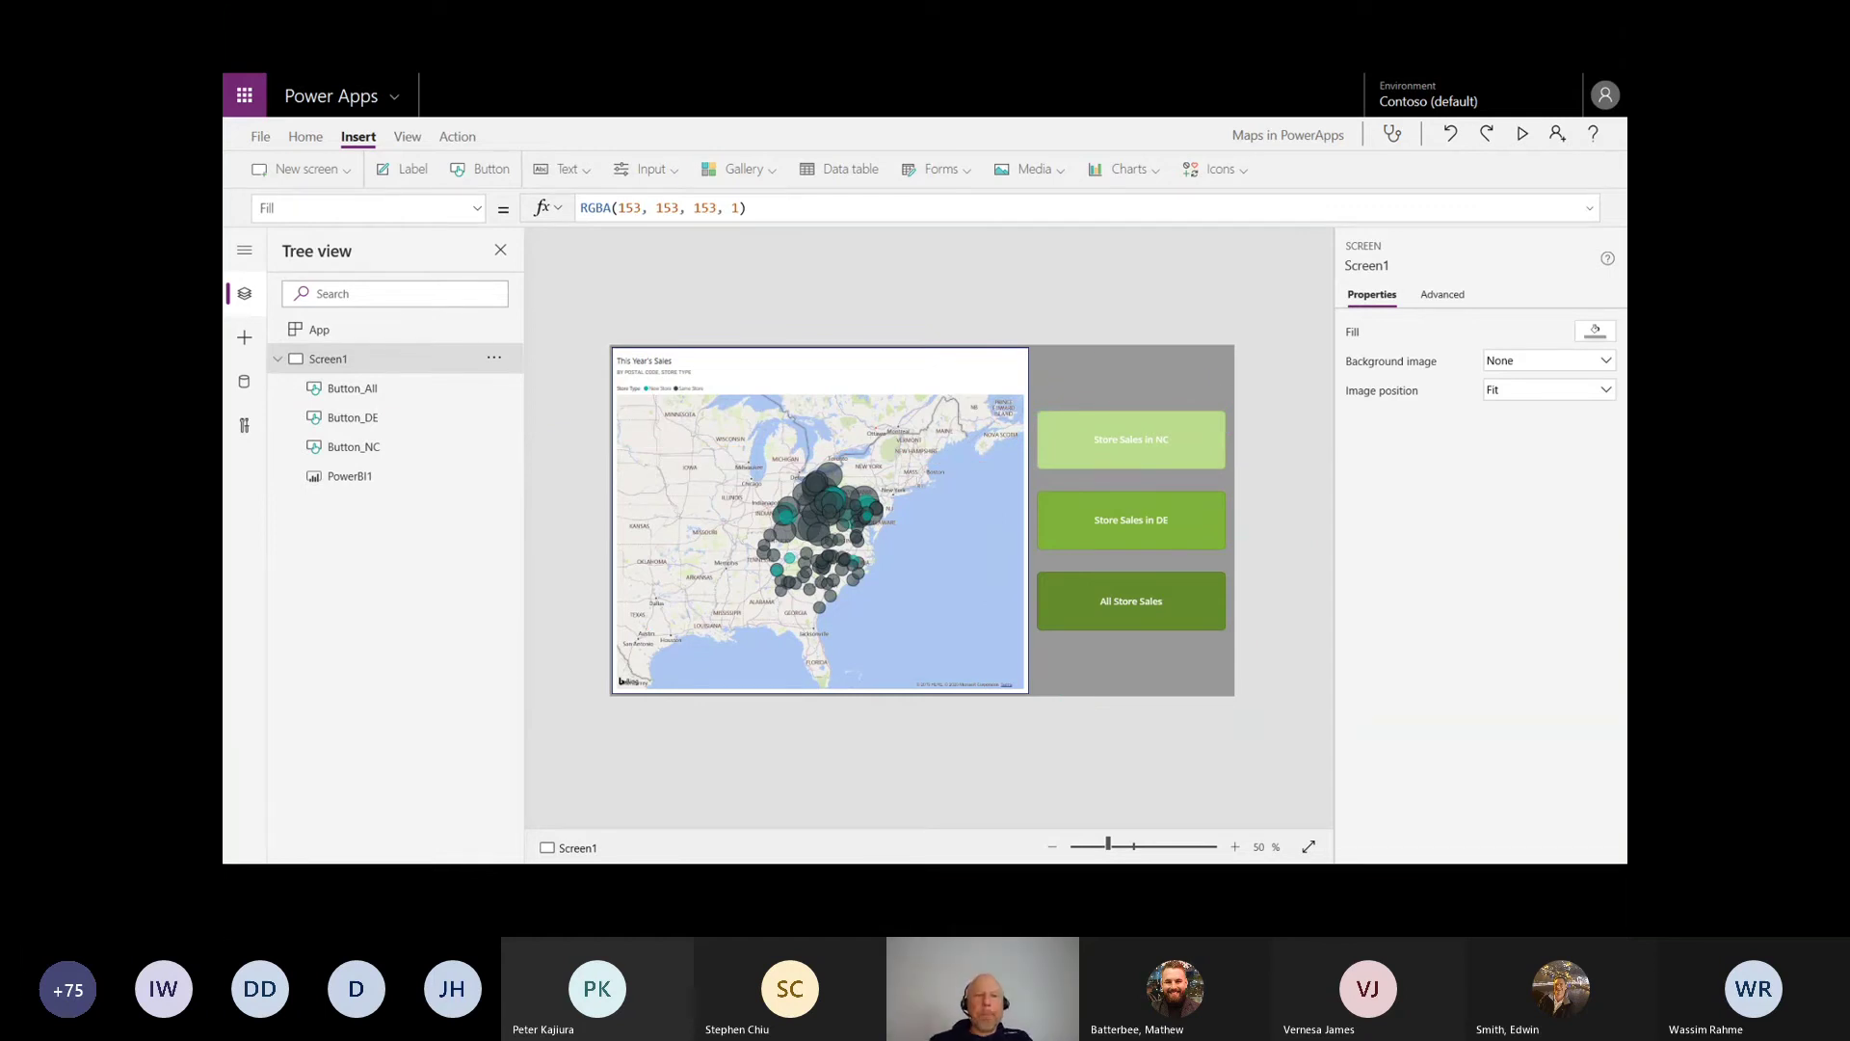
{"action": "key", "text": "Right"}
{"action": "key", "text": "Right"}
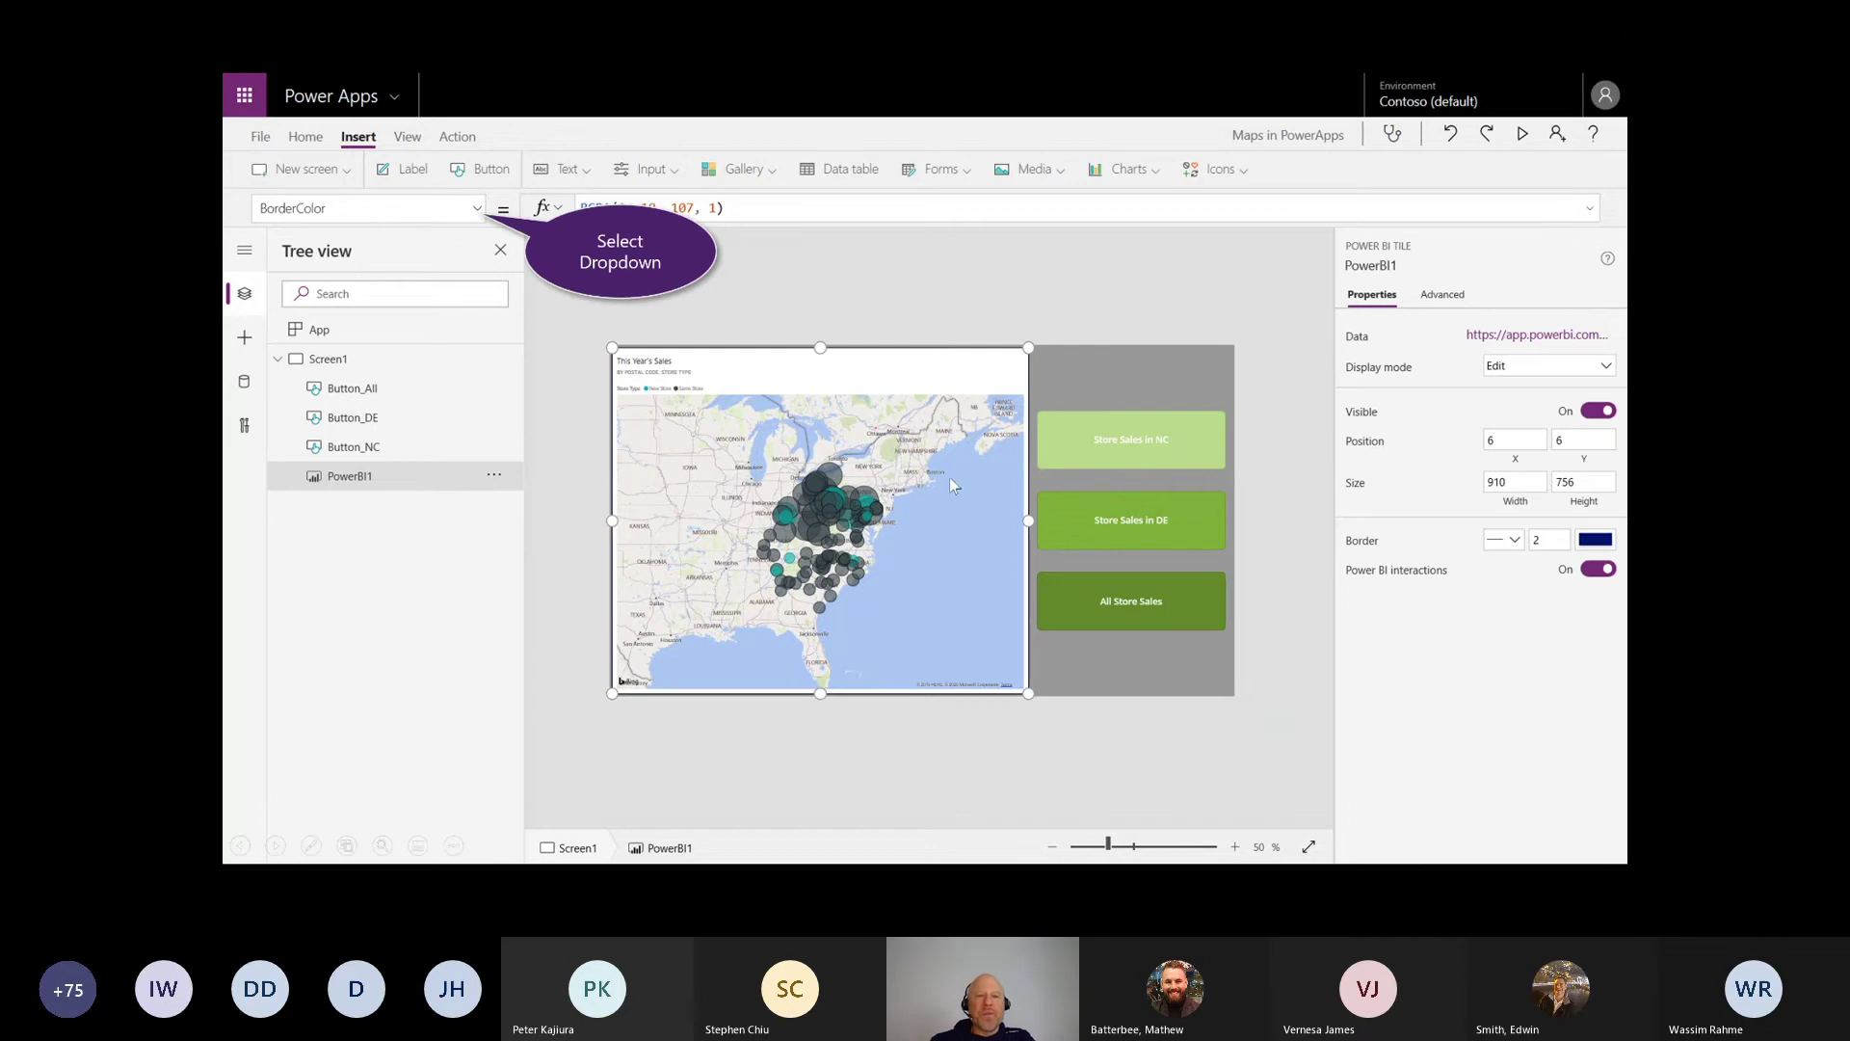
Step: Bring up the map tile's TileUrl property and highlight Button_NC's OnSelect Set(myvar, ...) formula
{"action": "left_click", "coordinate": [478, 212]}
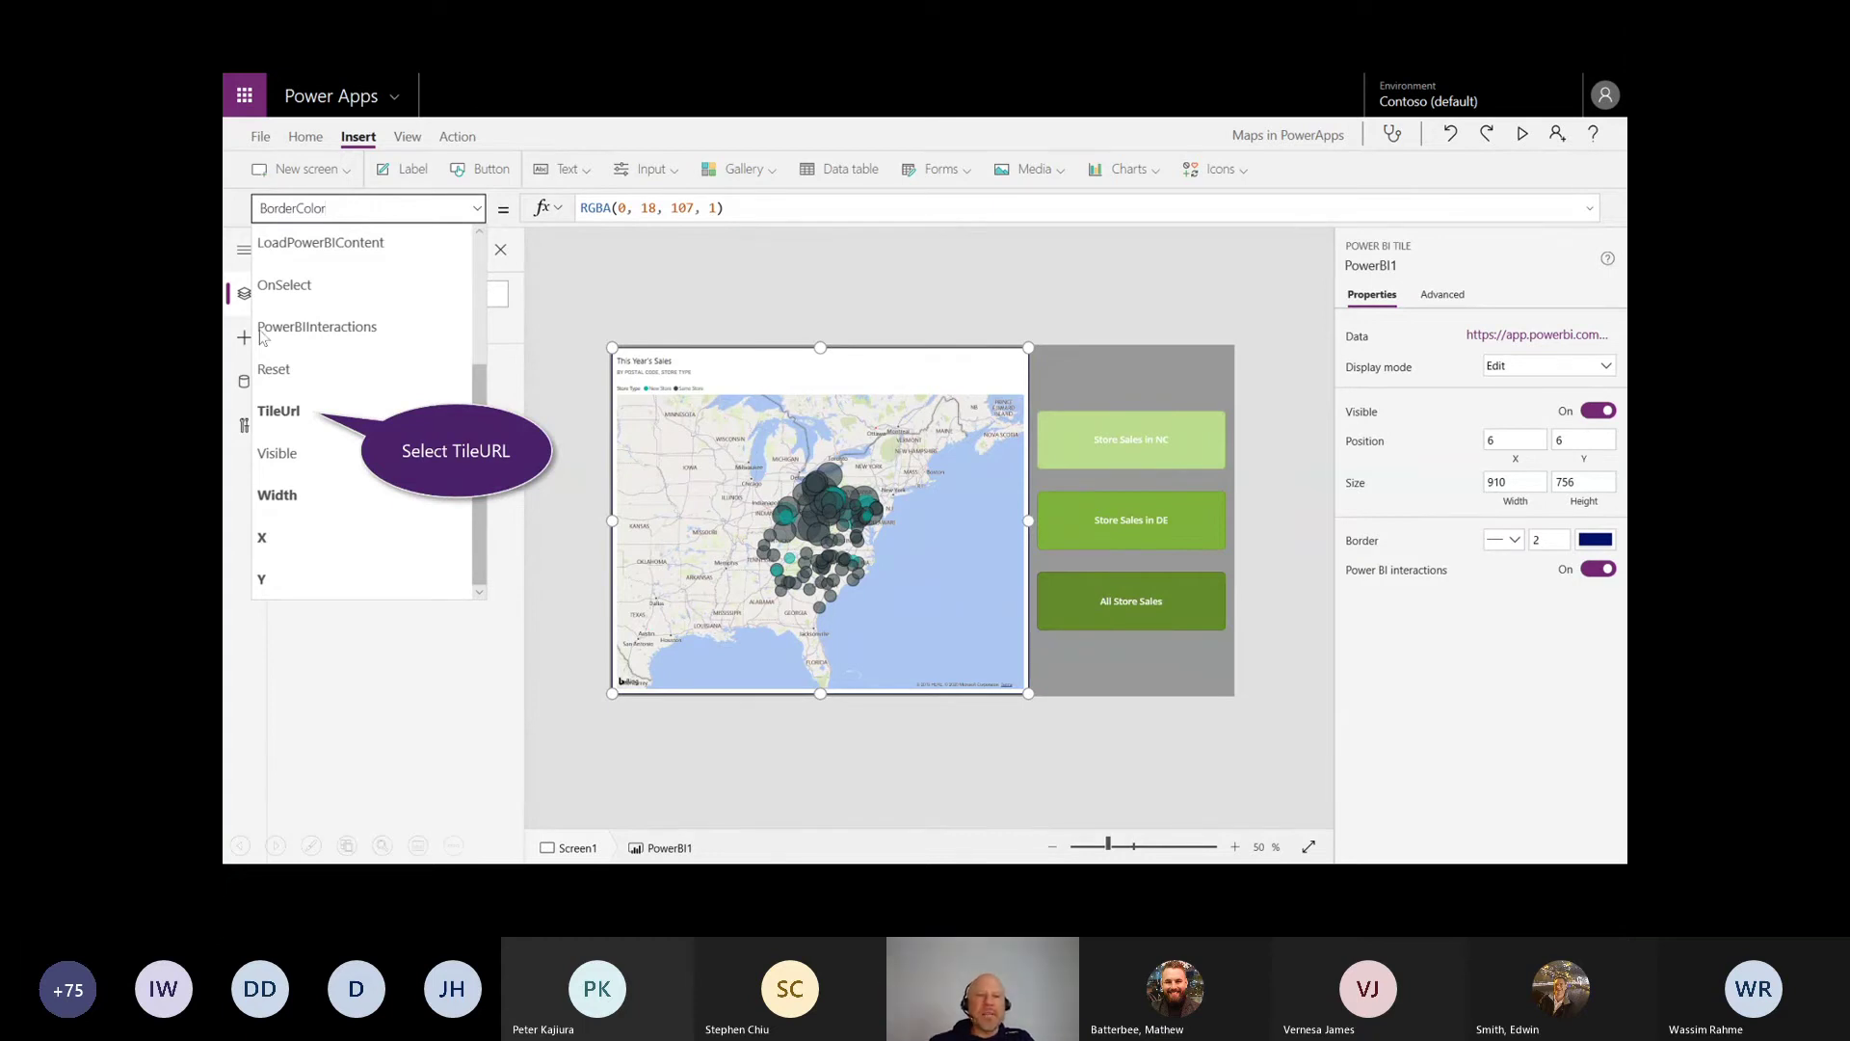
{"action": "left_click", "coordinate": [277, 414]}
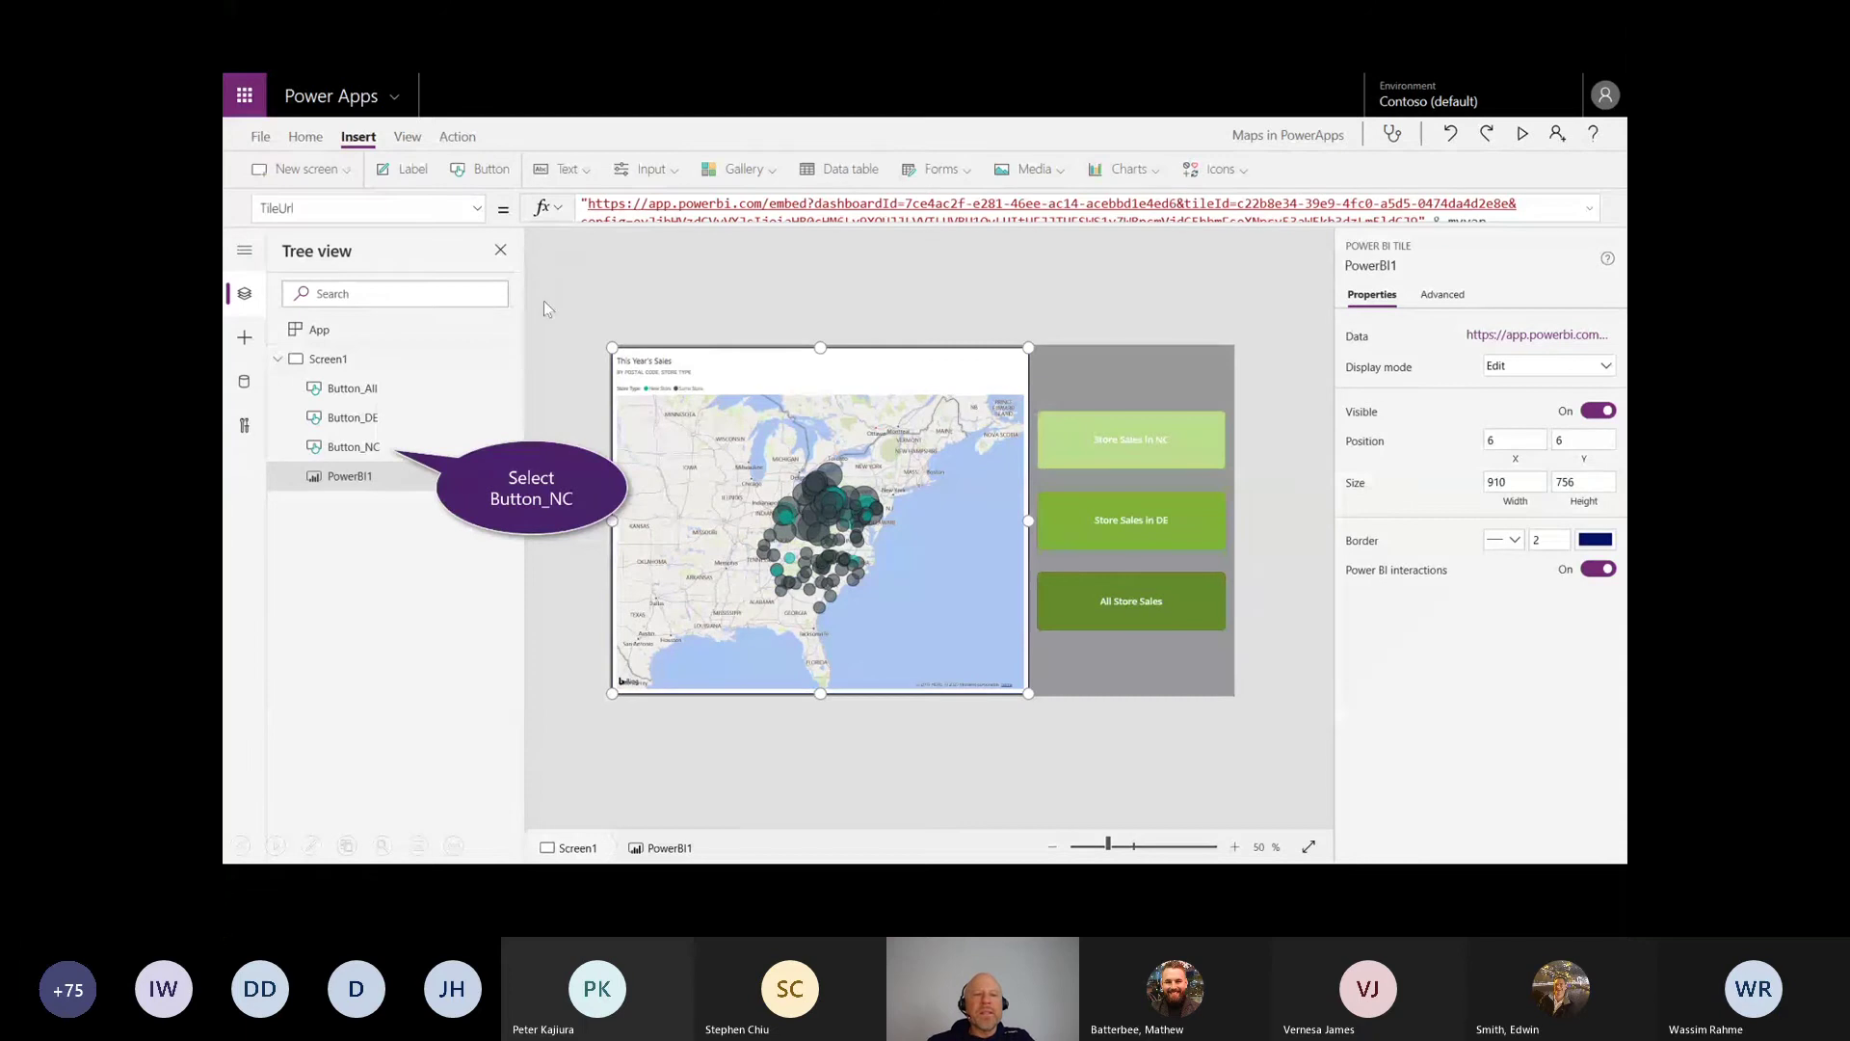
{"action": "left_click", "coordinate": [347, 459]}
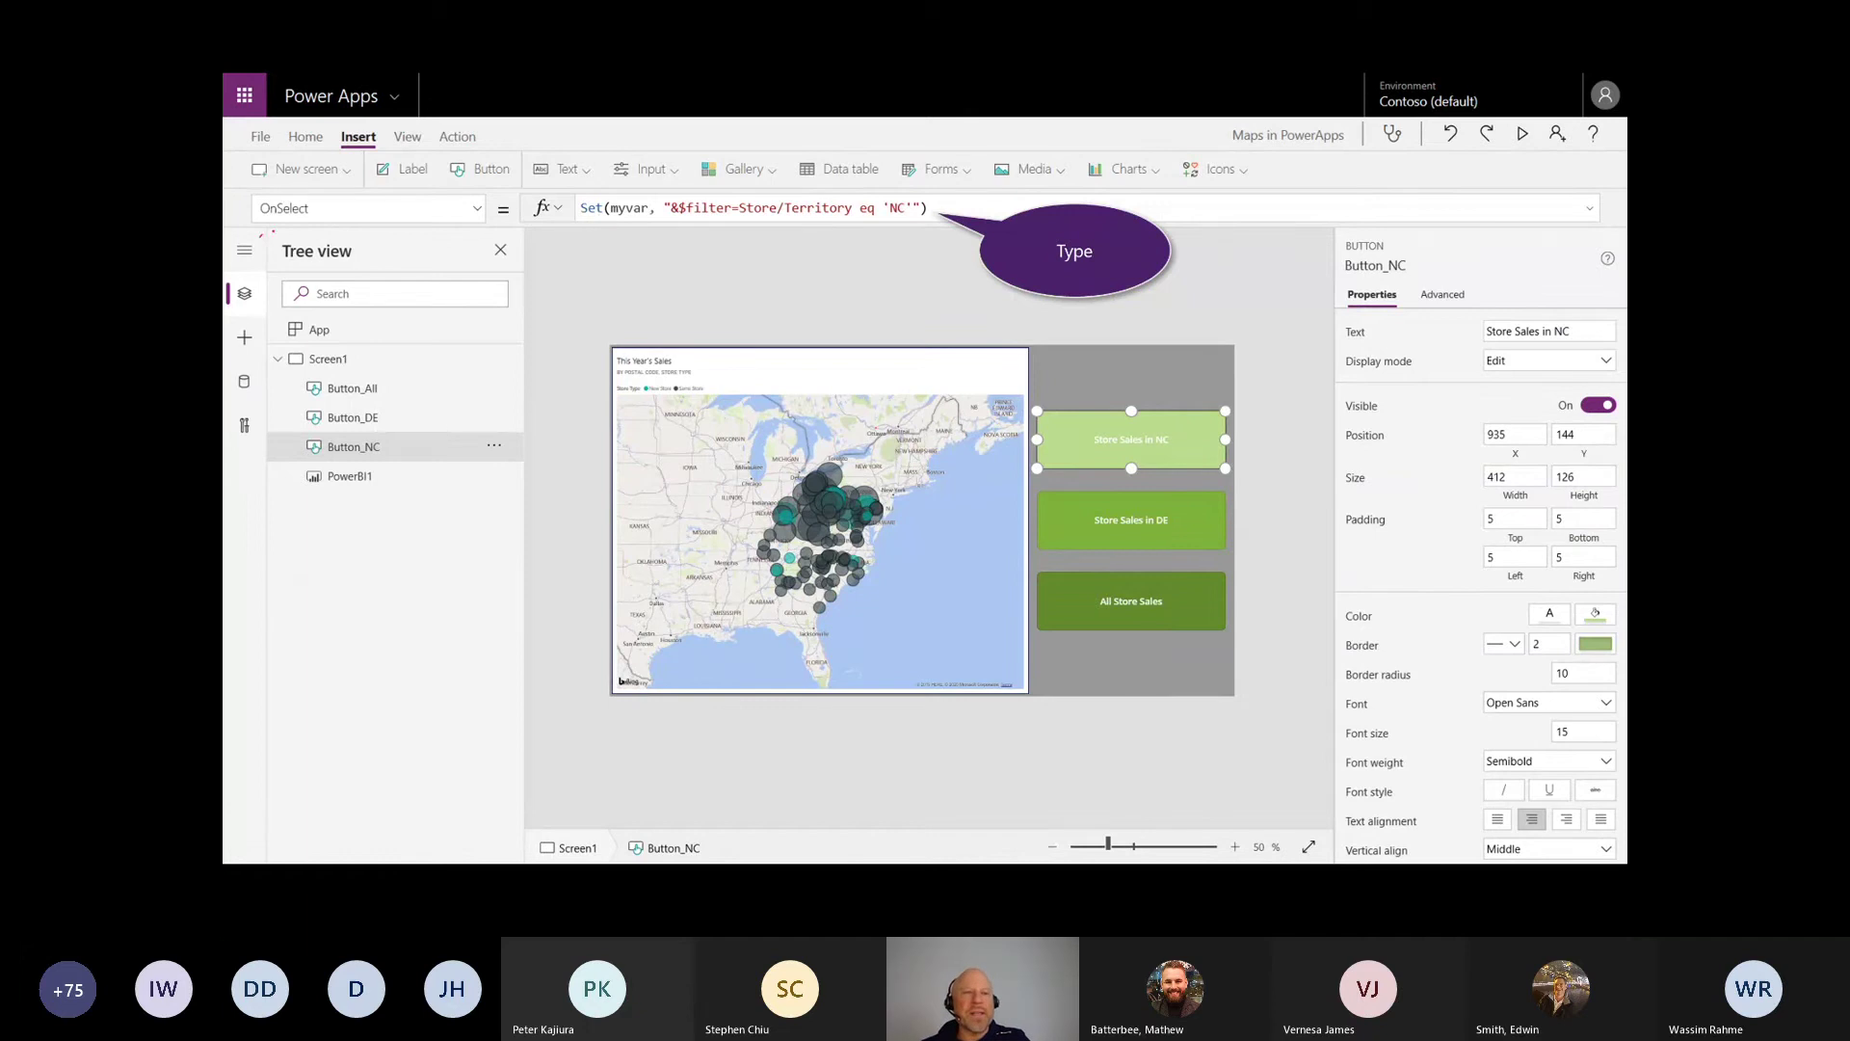
{"action": "mouse_move", "coordinate": [273, 231]}
{"action": "left_mouse_down"}
{"action": "mouse_move", "coordinate": [232, 227]}
{"action": "mouse_move", "coordinate": [646, 228]}
{"action": "mouse_move", "coordinate": [636, 277]}
{"action": "left_mouse_up"}
{"action": "key", "text": "Escape"}
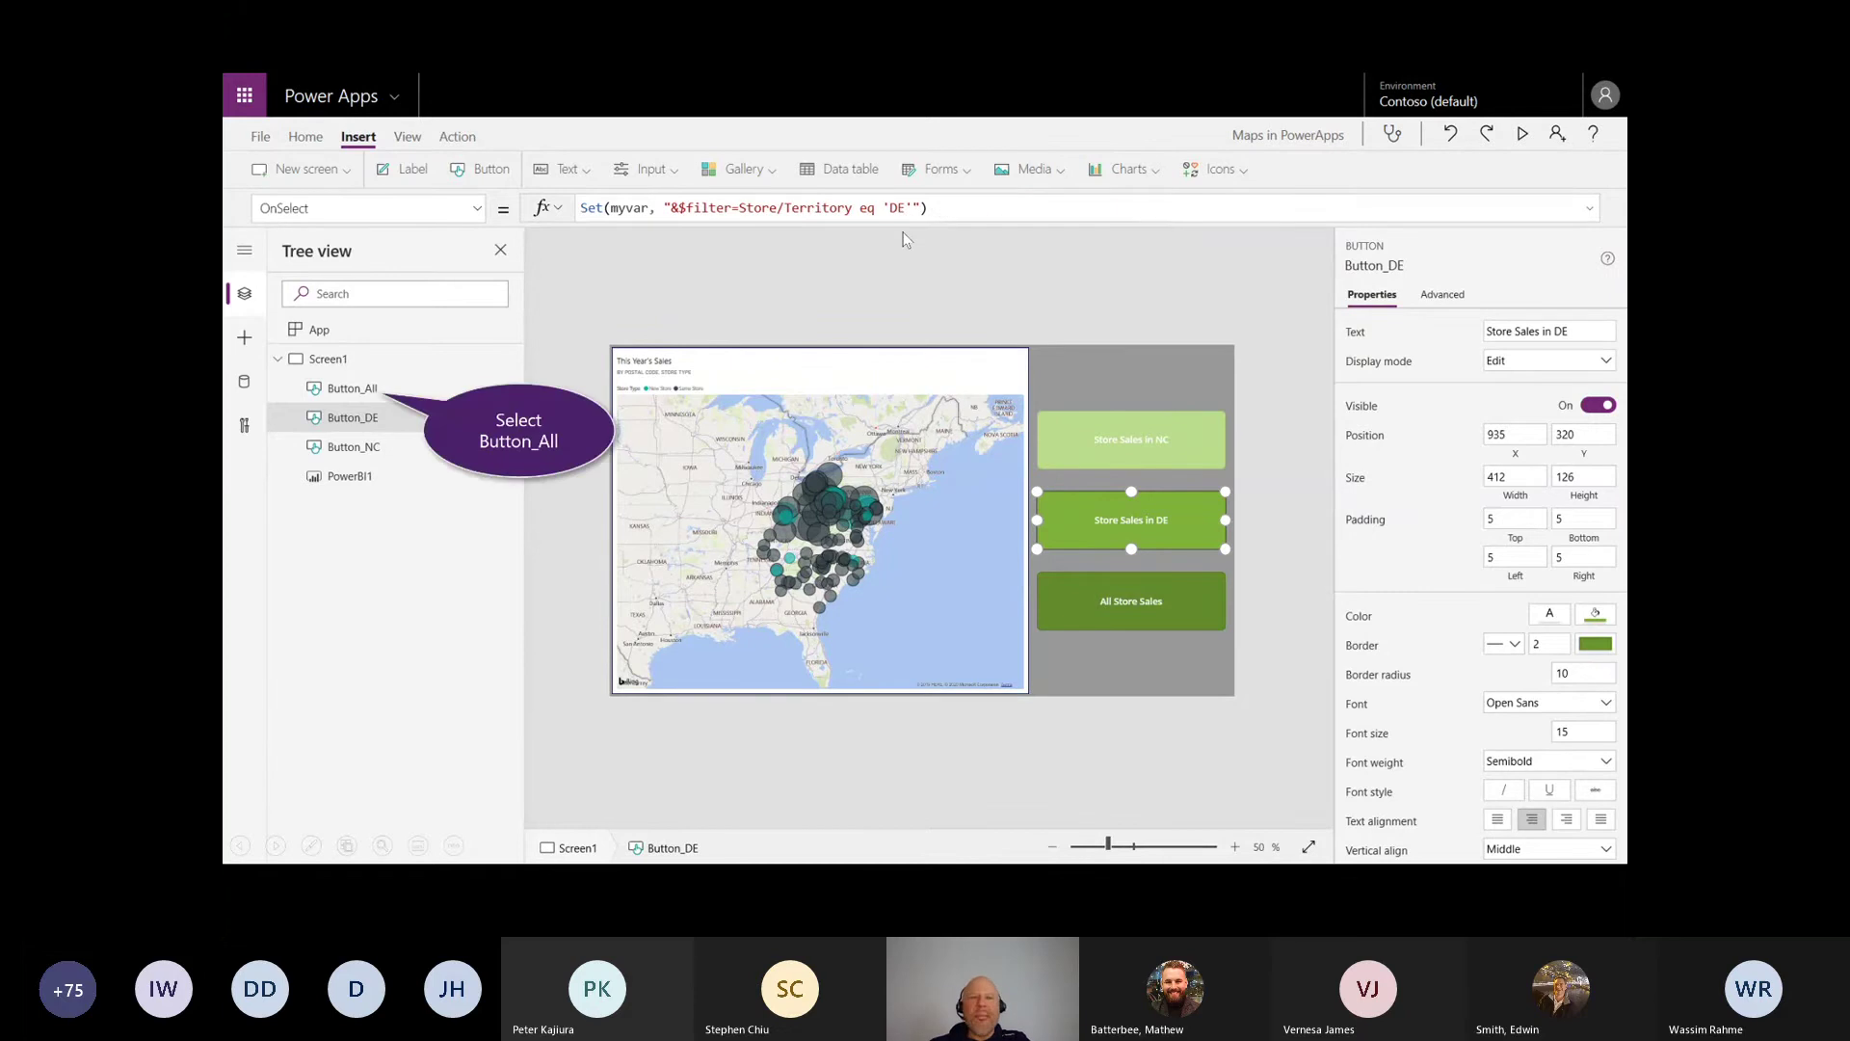
Step: Review Button_All's formula and the PowerBI1 tile's TileUrl ending in & myvar
{"action": "left_click", "coordinate": [351, 388]}
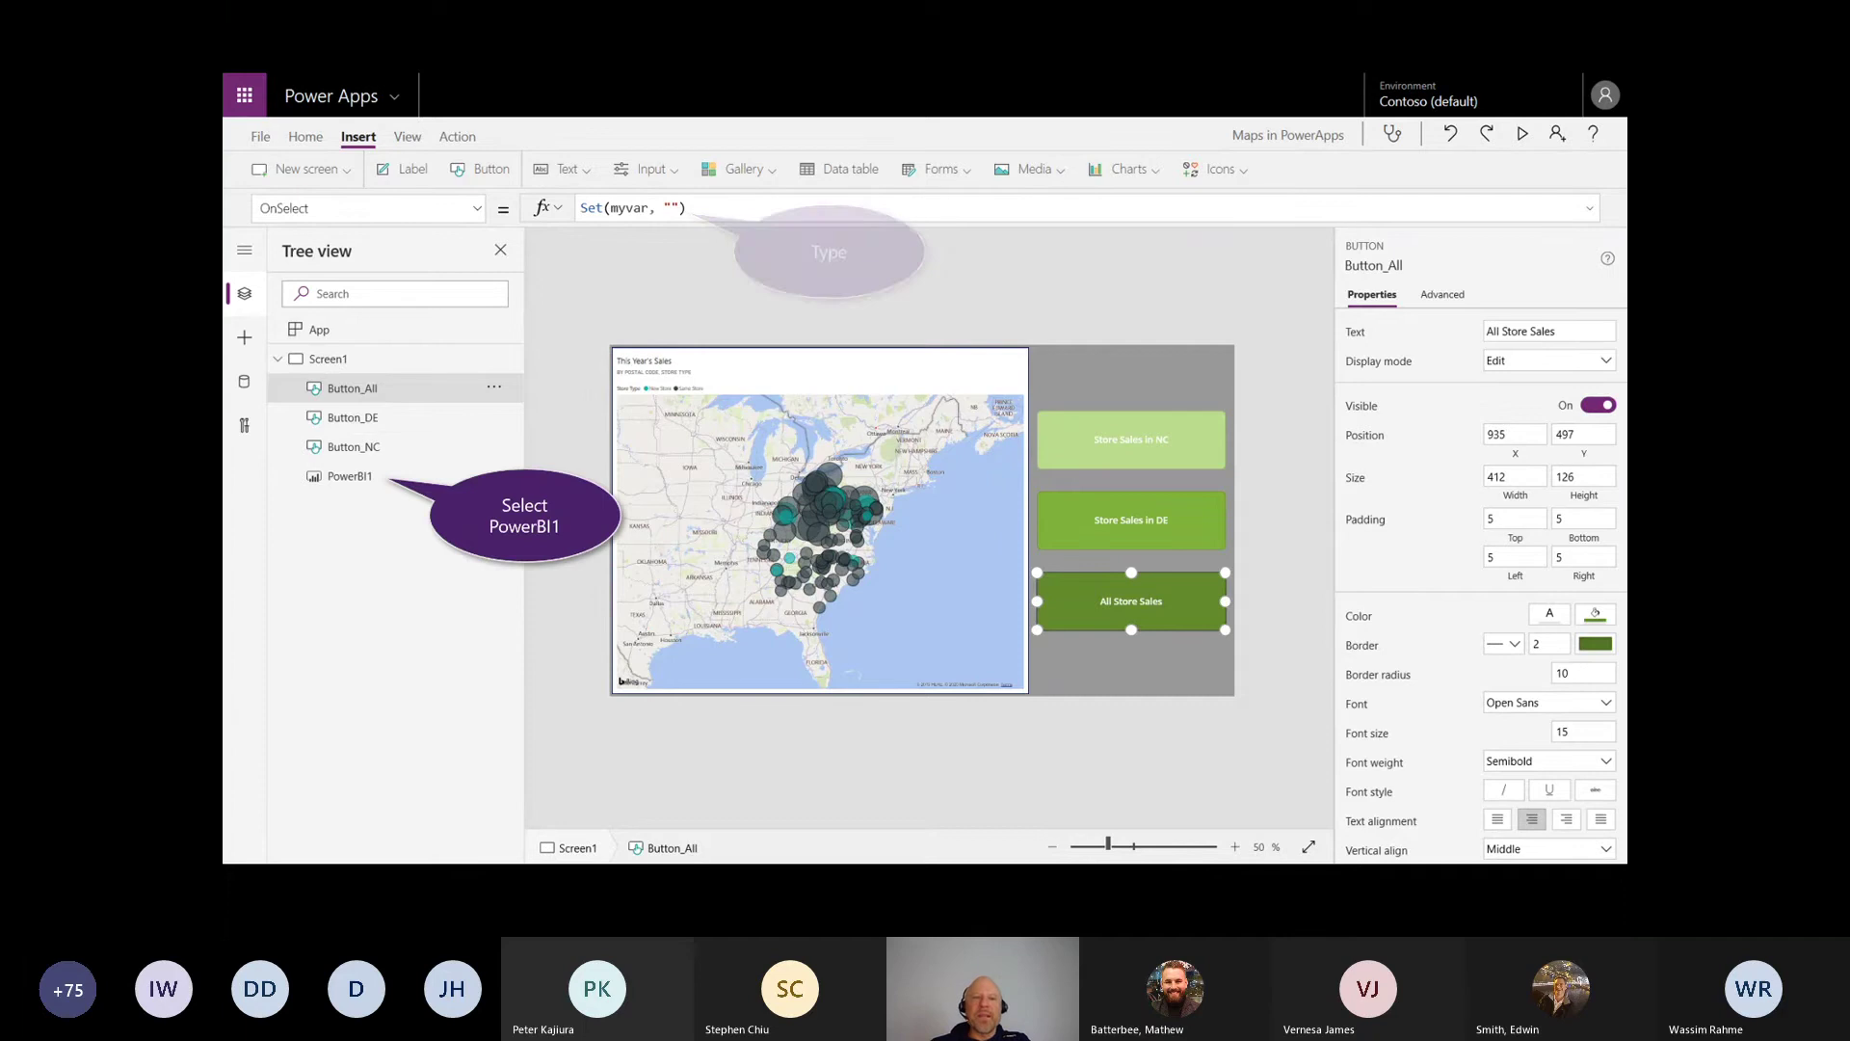
{"action": "left_click", "coordinate": [349, 476]}
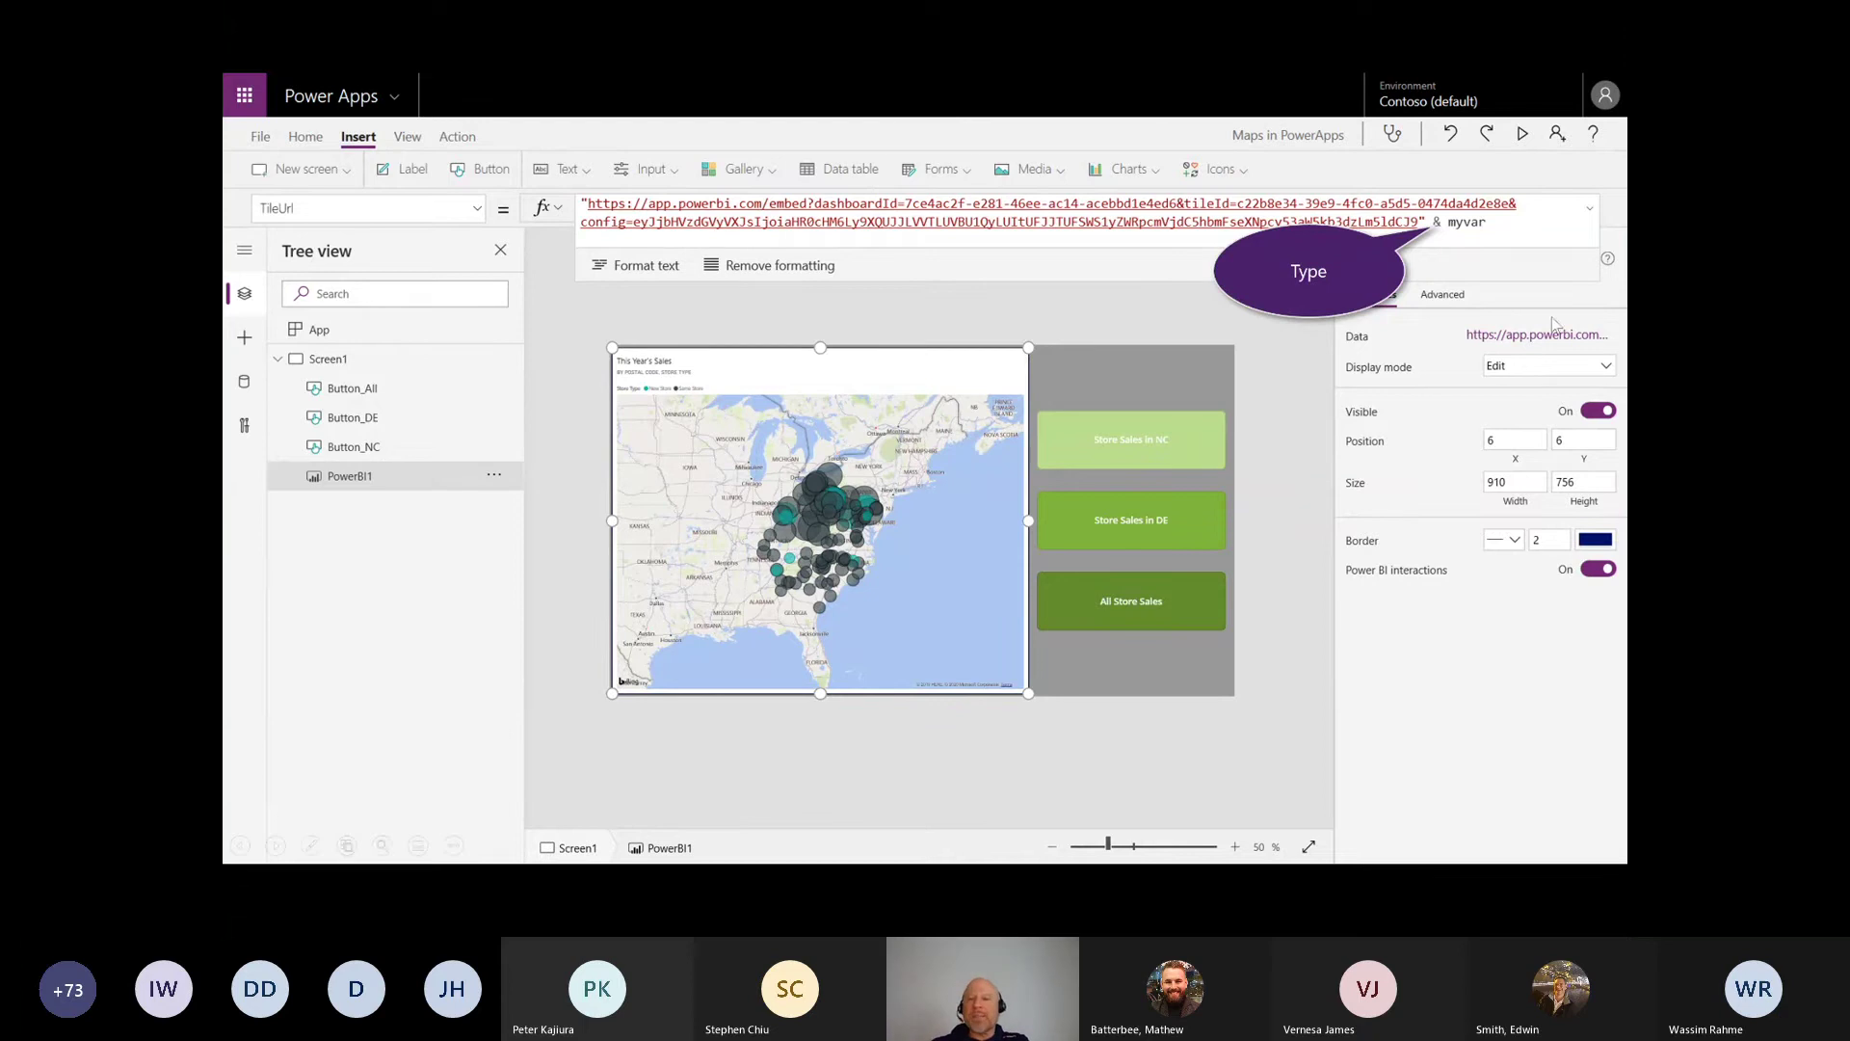
{"action": "left_click", "coordinate": [1139, 288]}
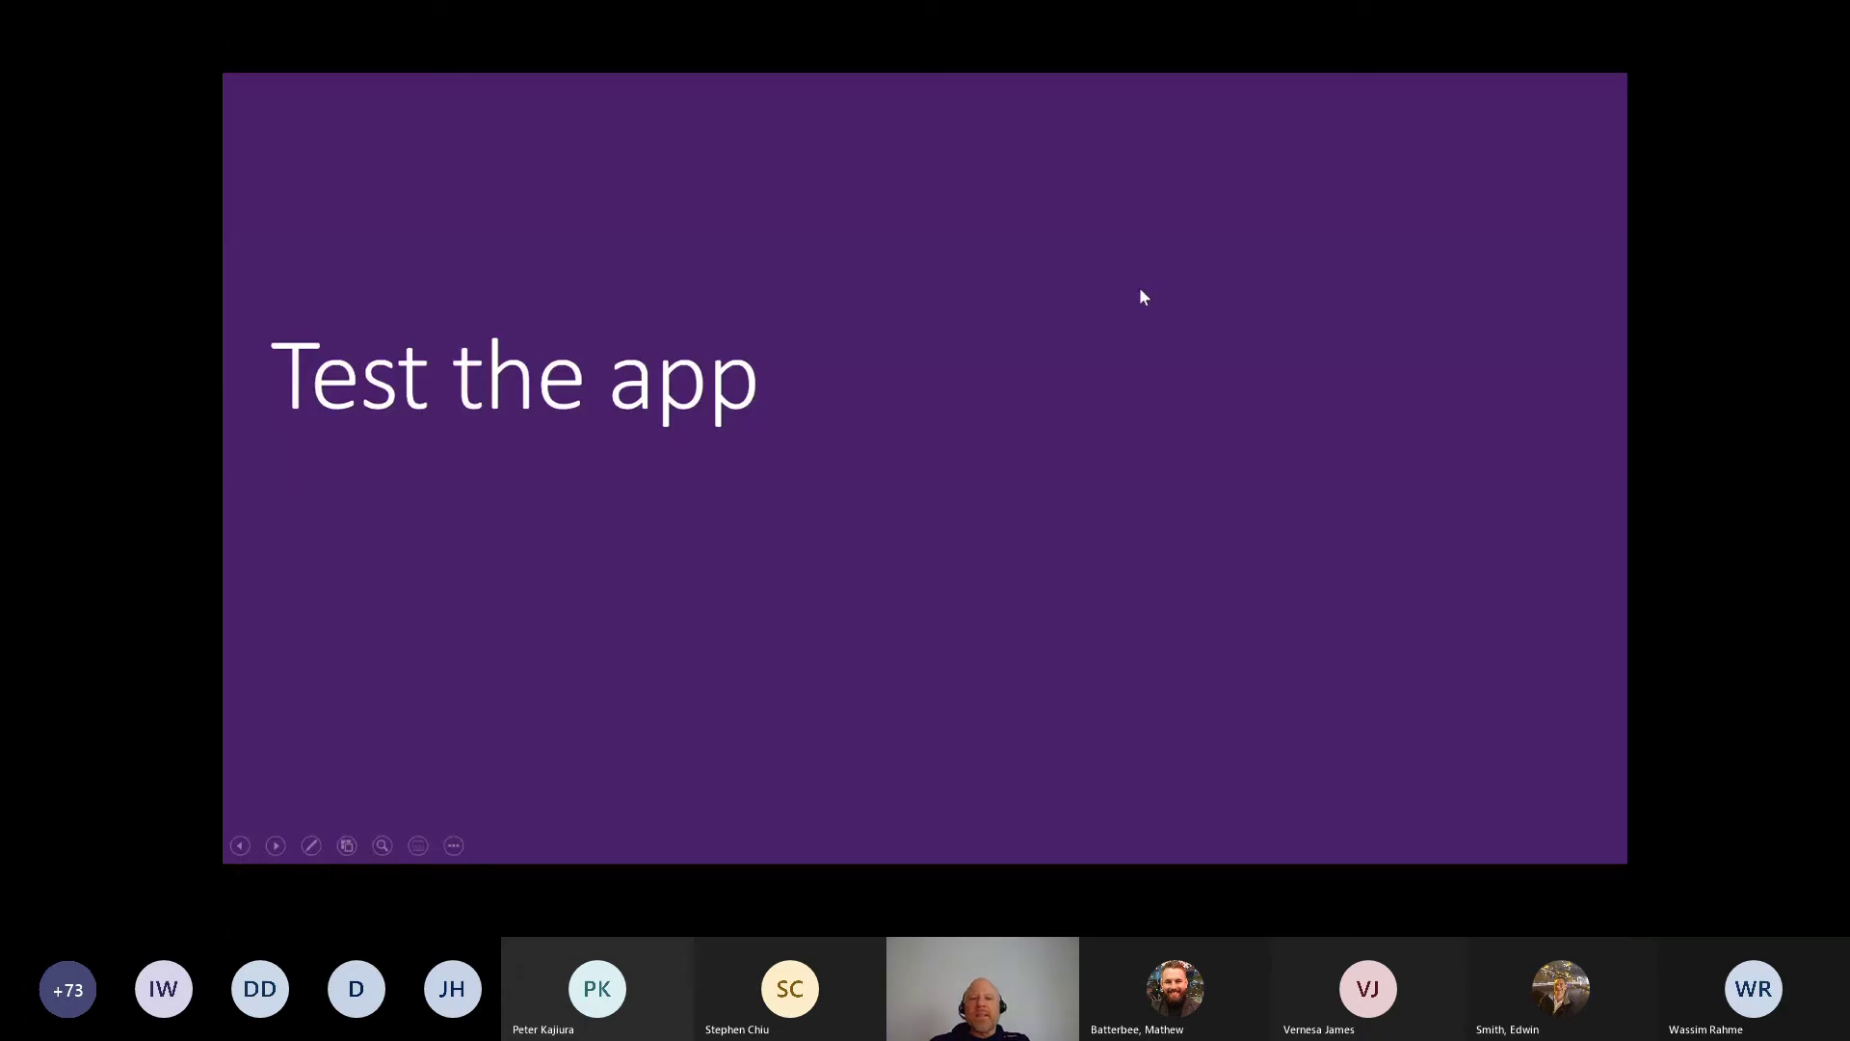
Step: Preview the app and filter the map to NC, then DE, then all stores
{"action": "left_click", "coordinate": [1142, 296]}
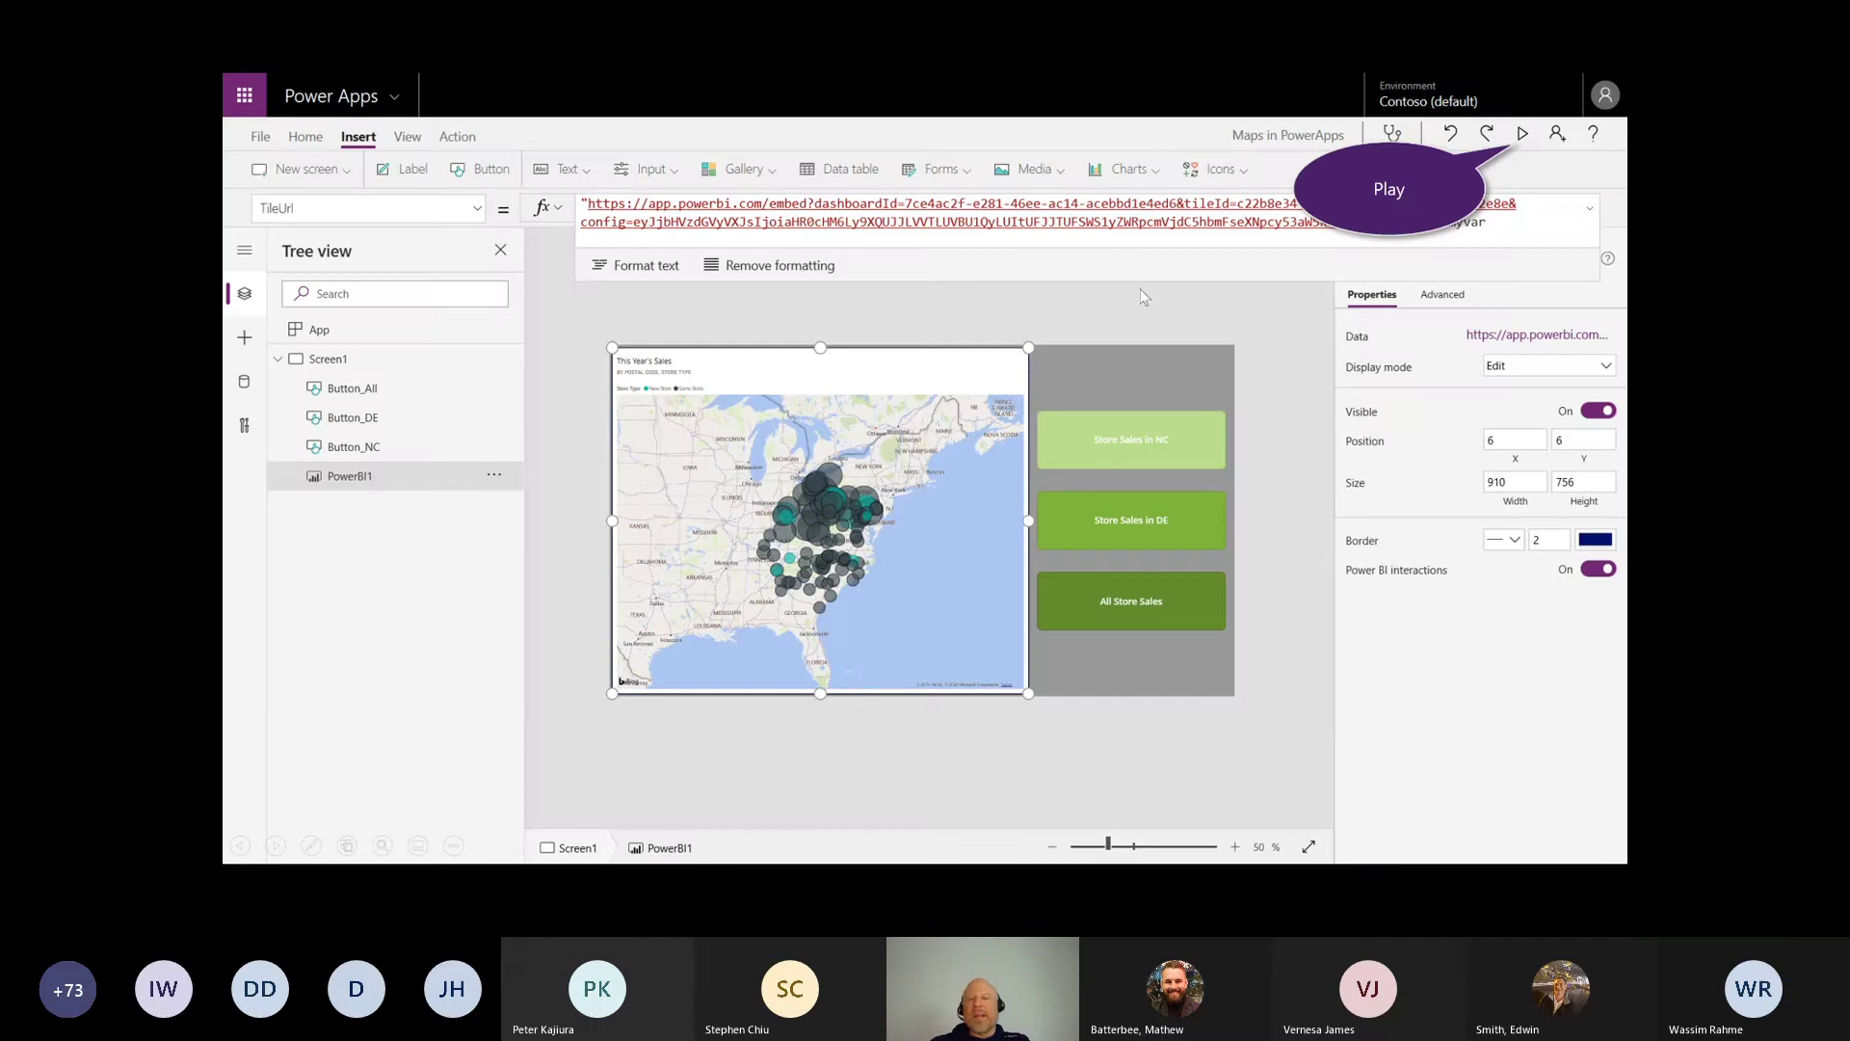
{"action": "left_click", "coordinate": [1532, 133]}
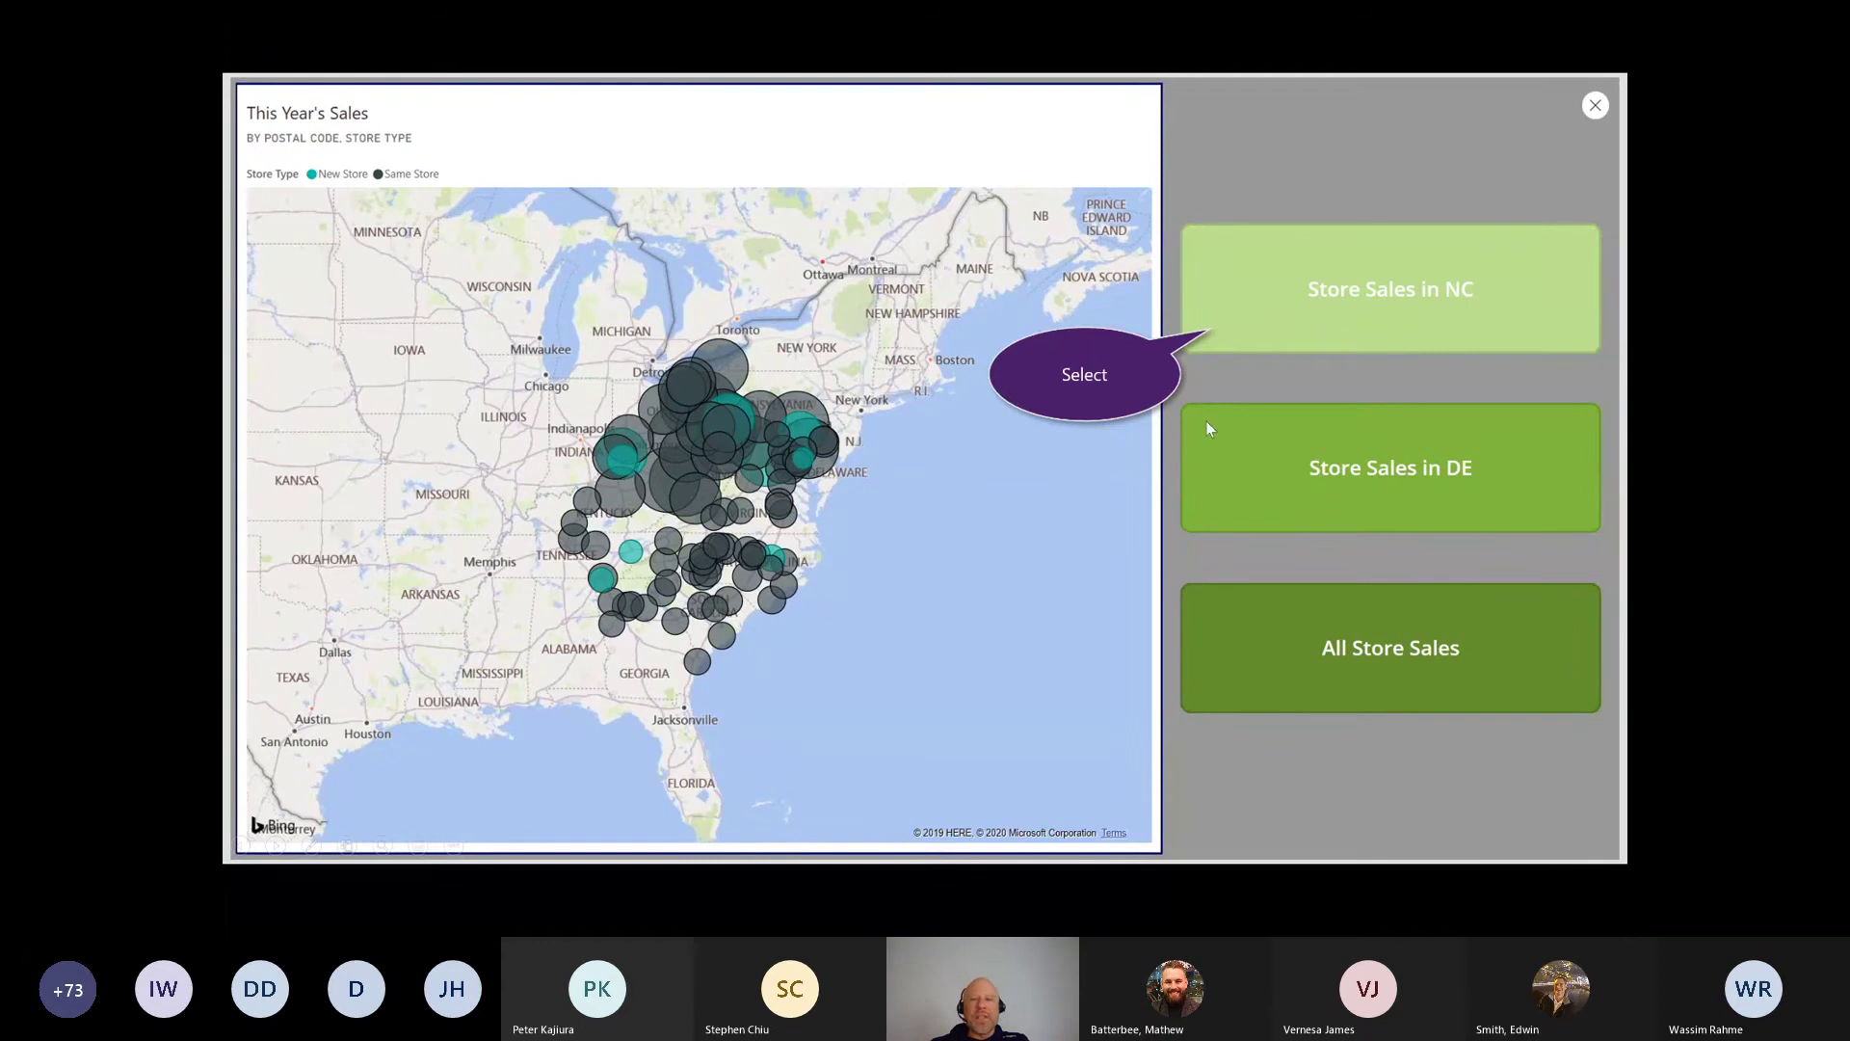
{"action": "left_click", "coordinate": [1350, 321]}
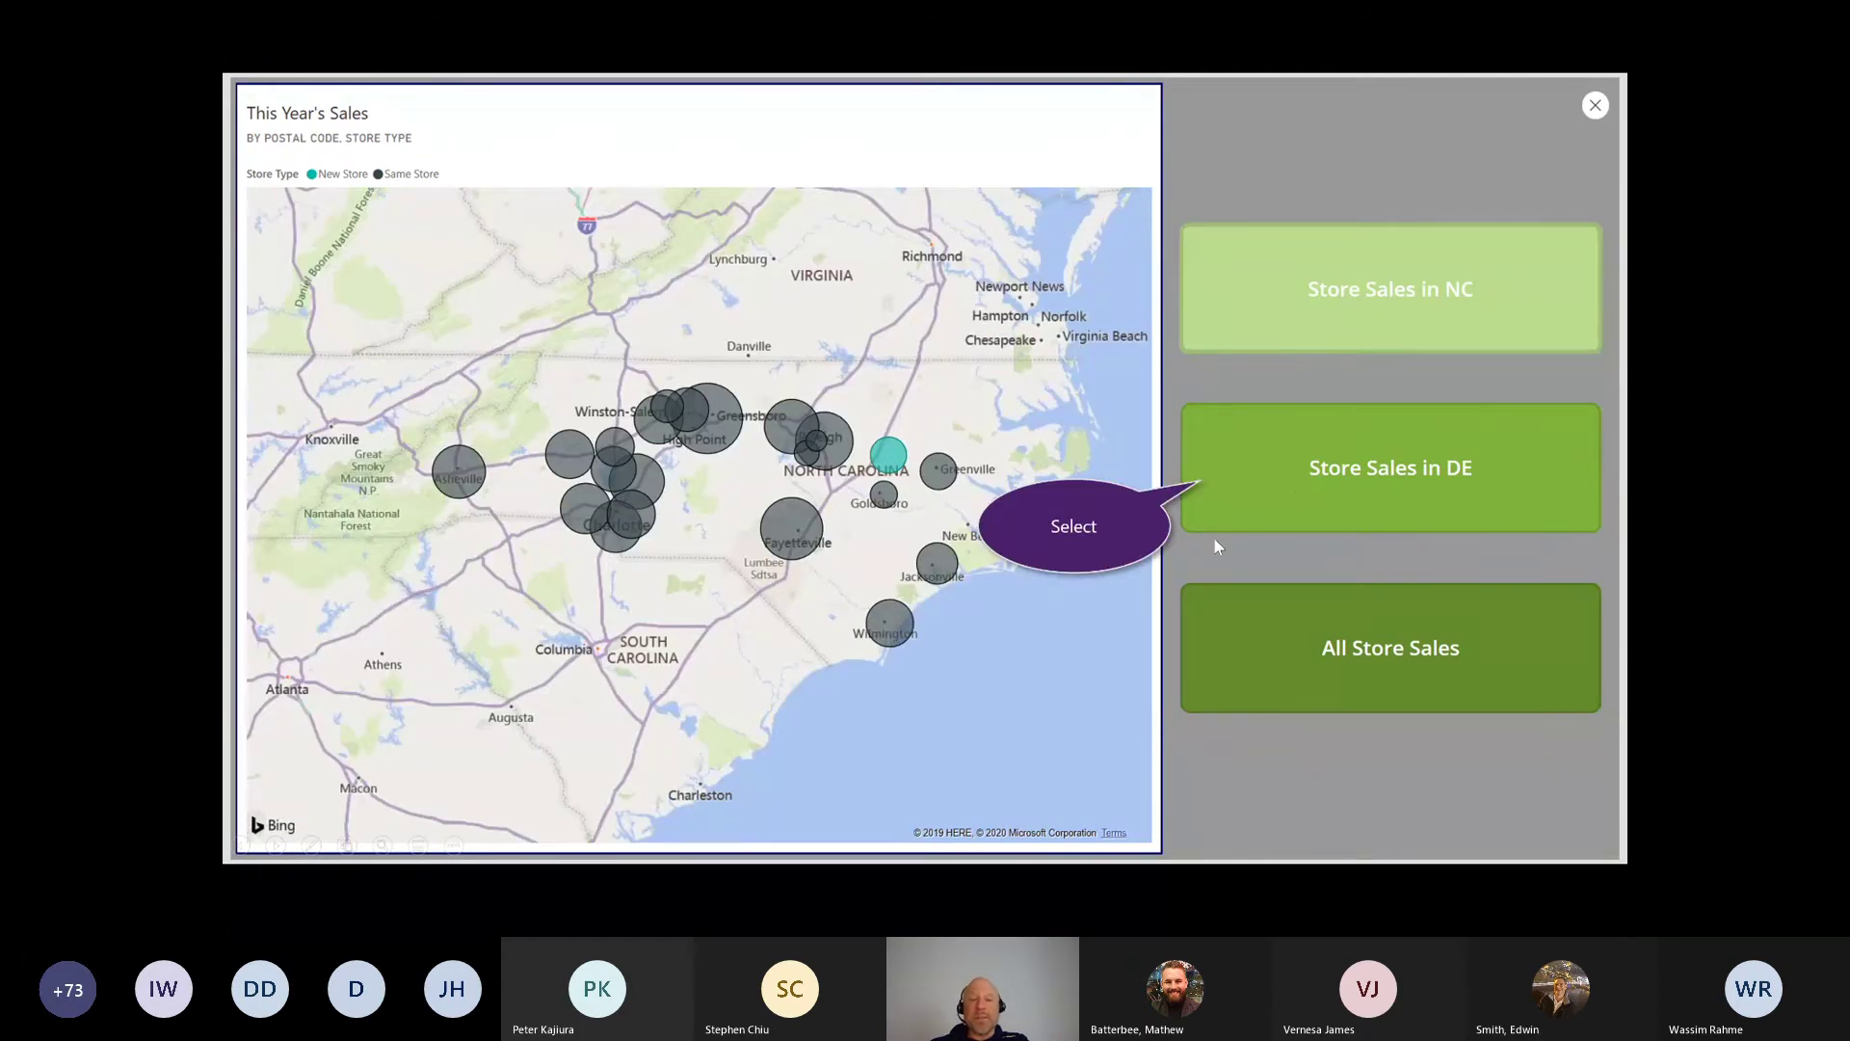
{"action": "left_click", "coordinate": [1296, 498]}
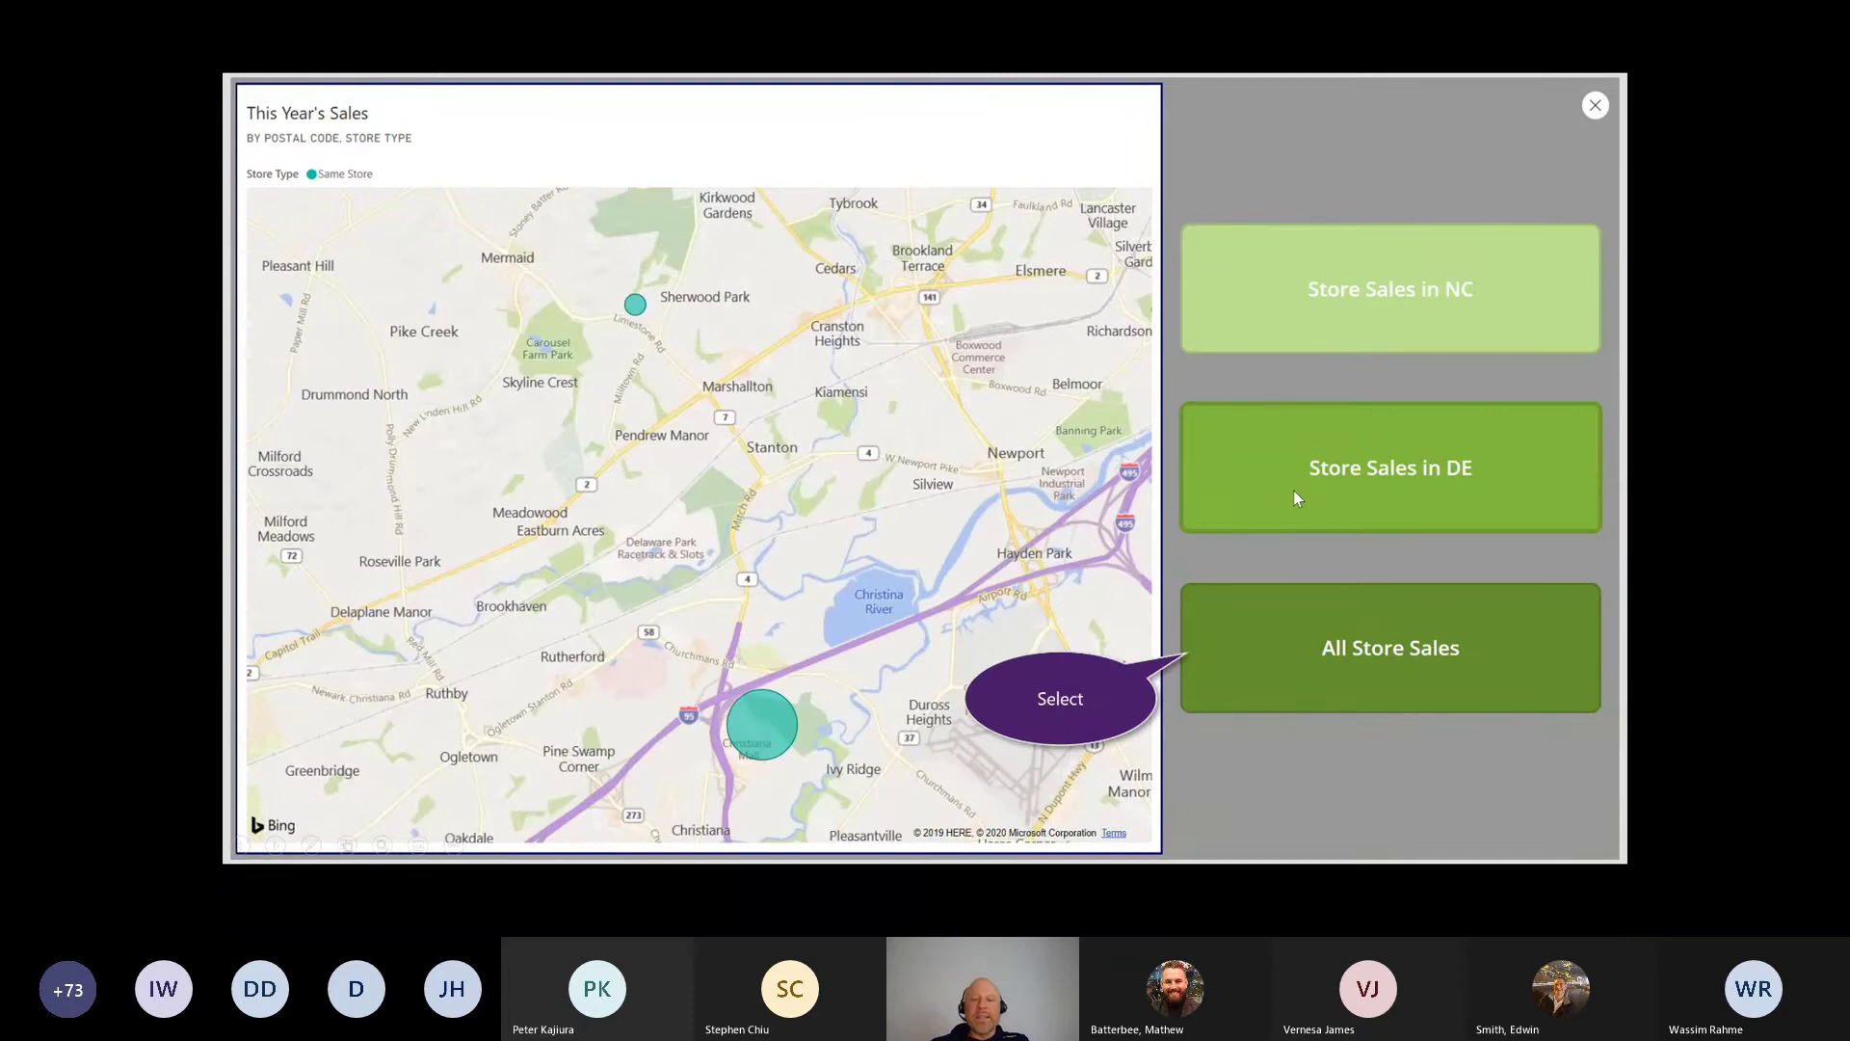
{"action": "left_click", "coordinate": [1264, 669]}
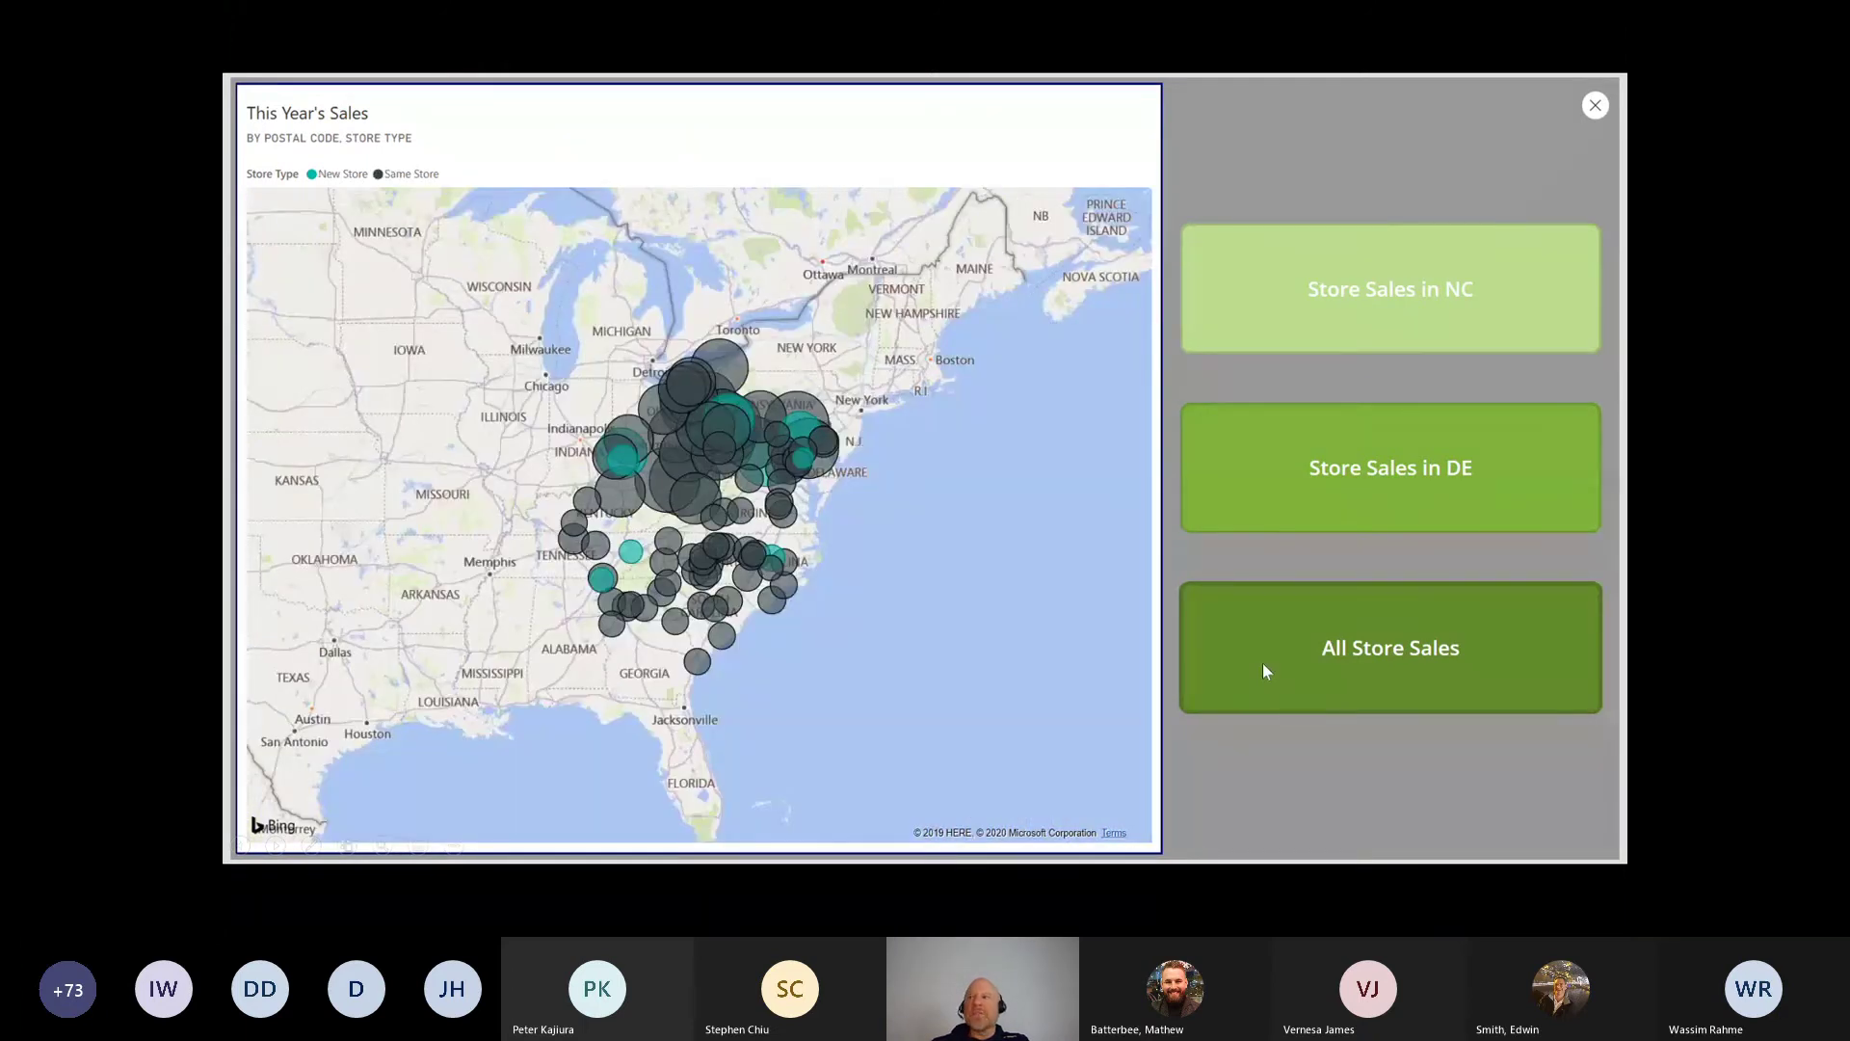
{"action": "key", "text": "Right"}
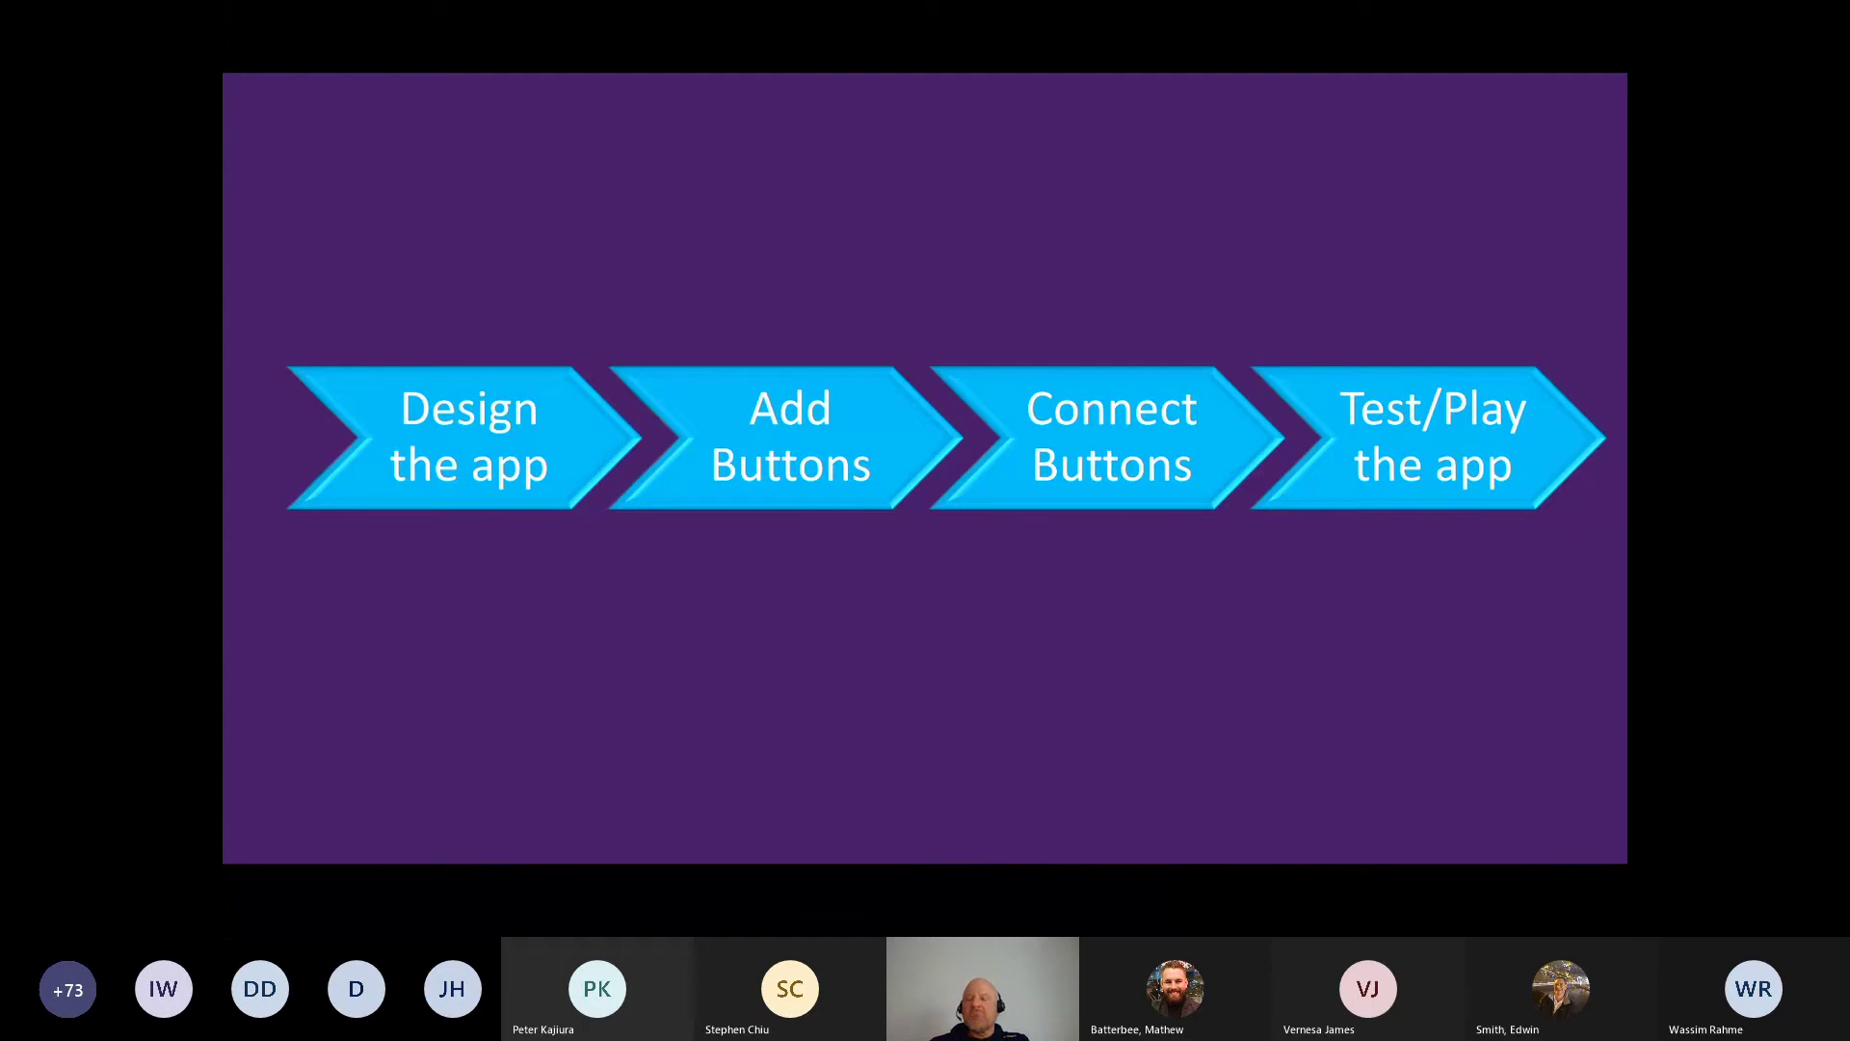
Step: Advance the slideshow from the process recap to the Power BI partner showcase page
{"action": "key", "text": "Right"}
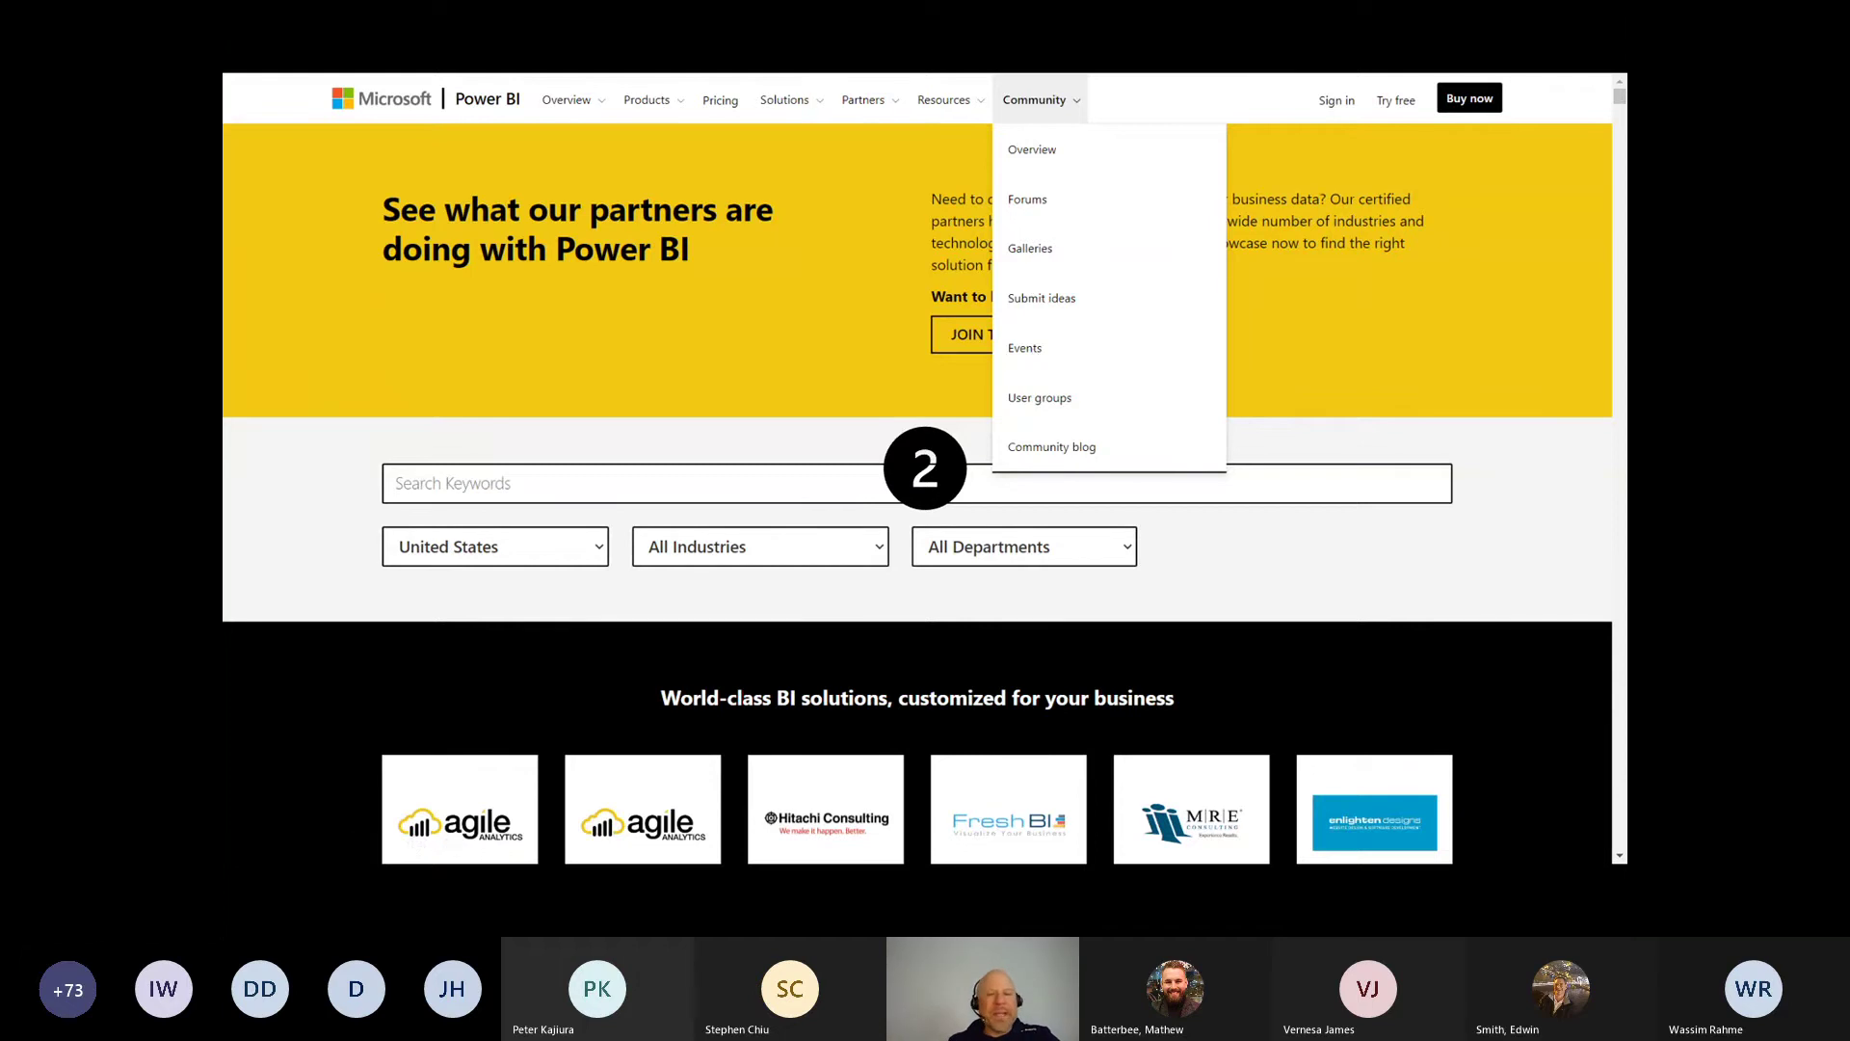
Step: Step past the Microsoft Learn slide to the Exam DA-100 page and underline DA-100
{"action": "key", "text": "Right"}
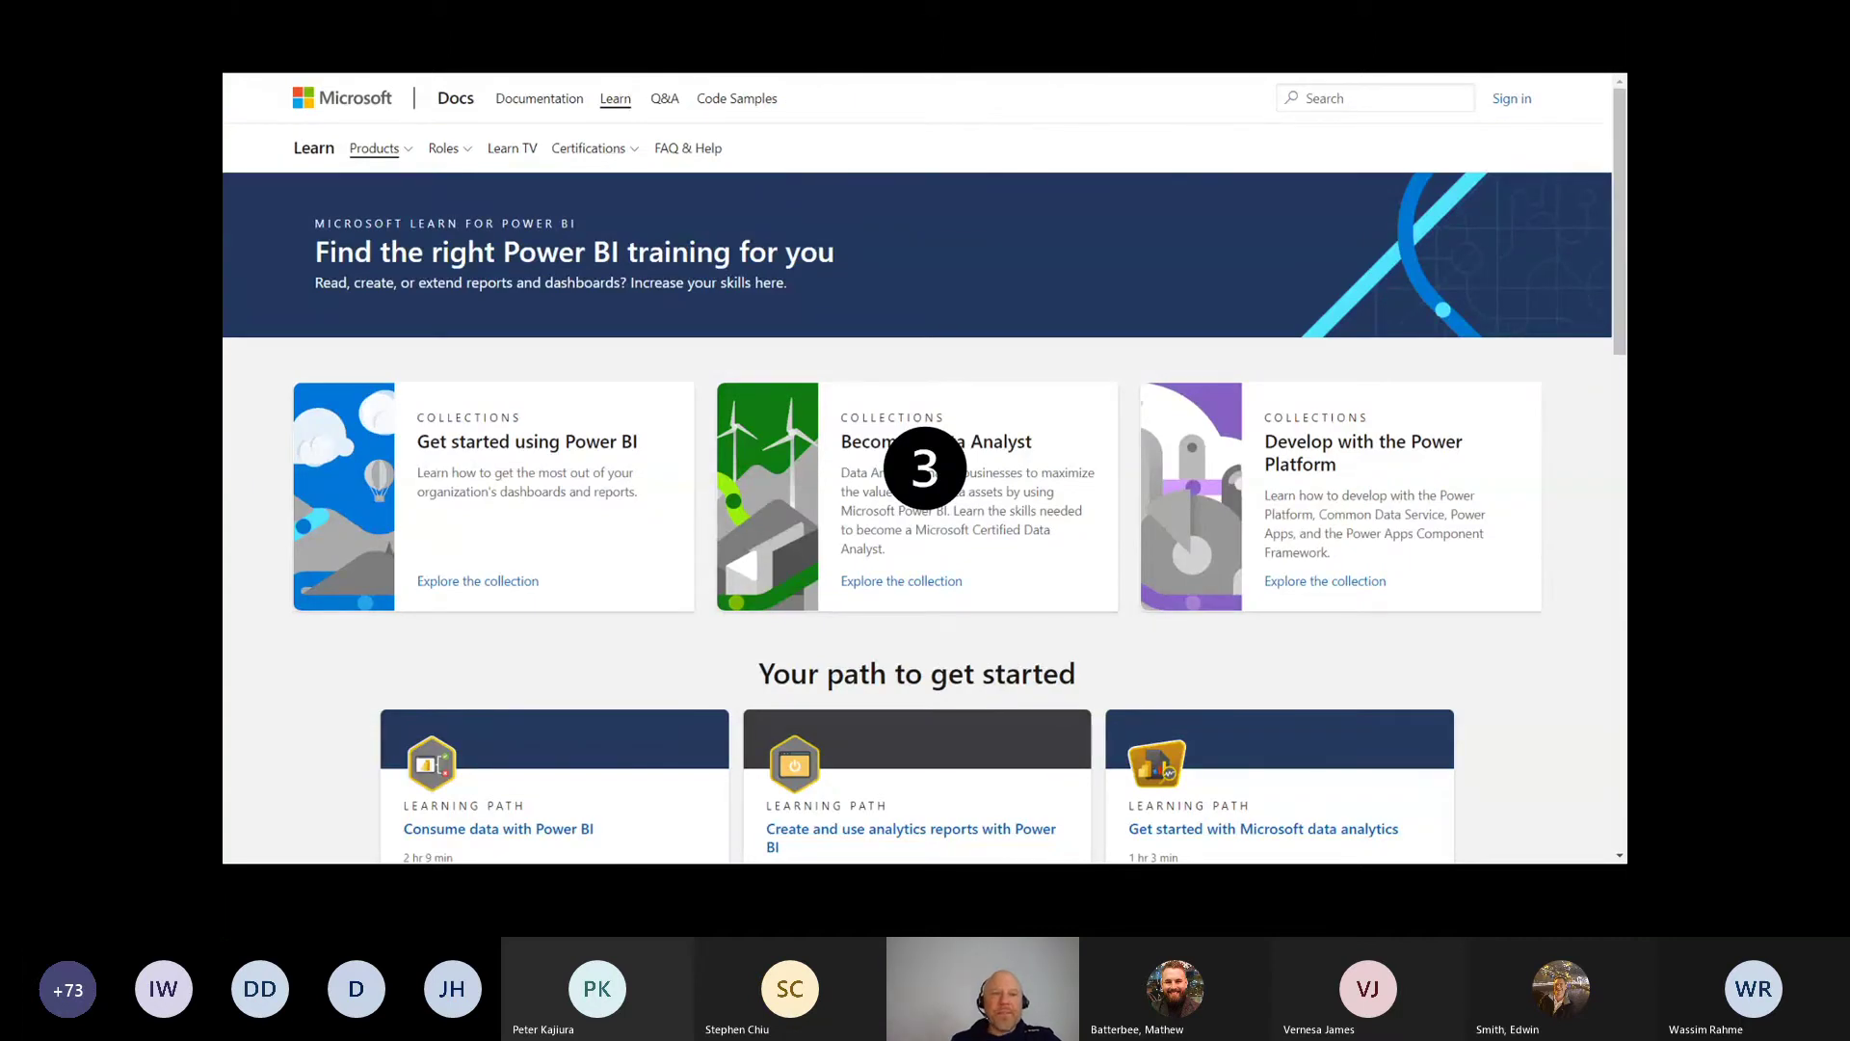
{"action": "key", "text": "Right"}
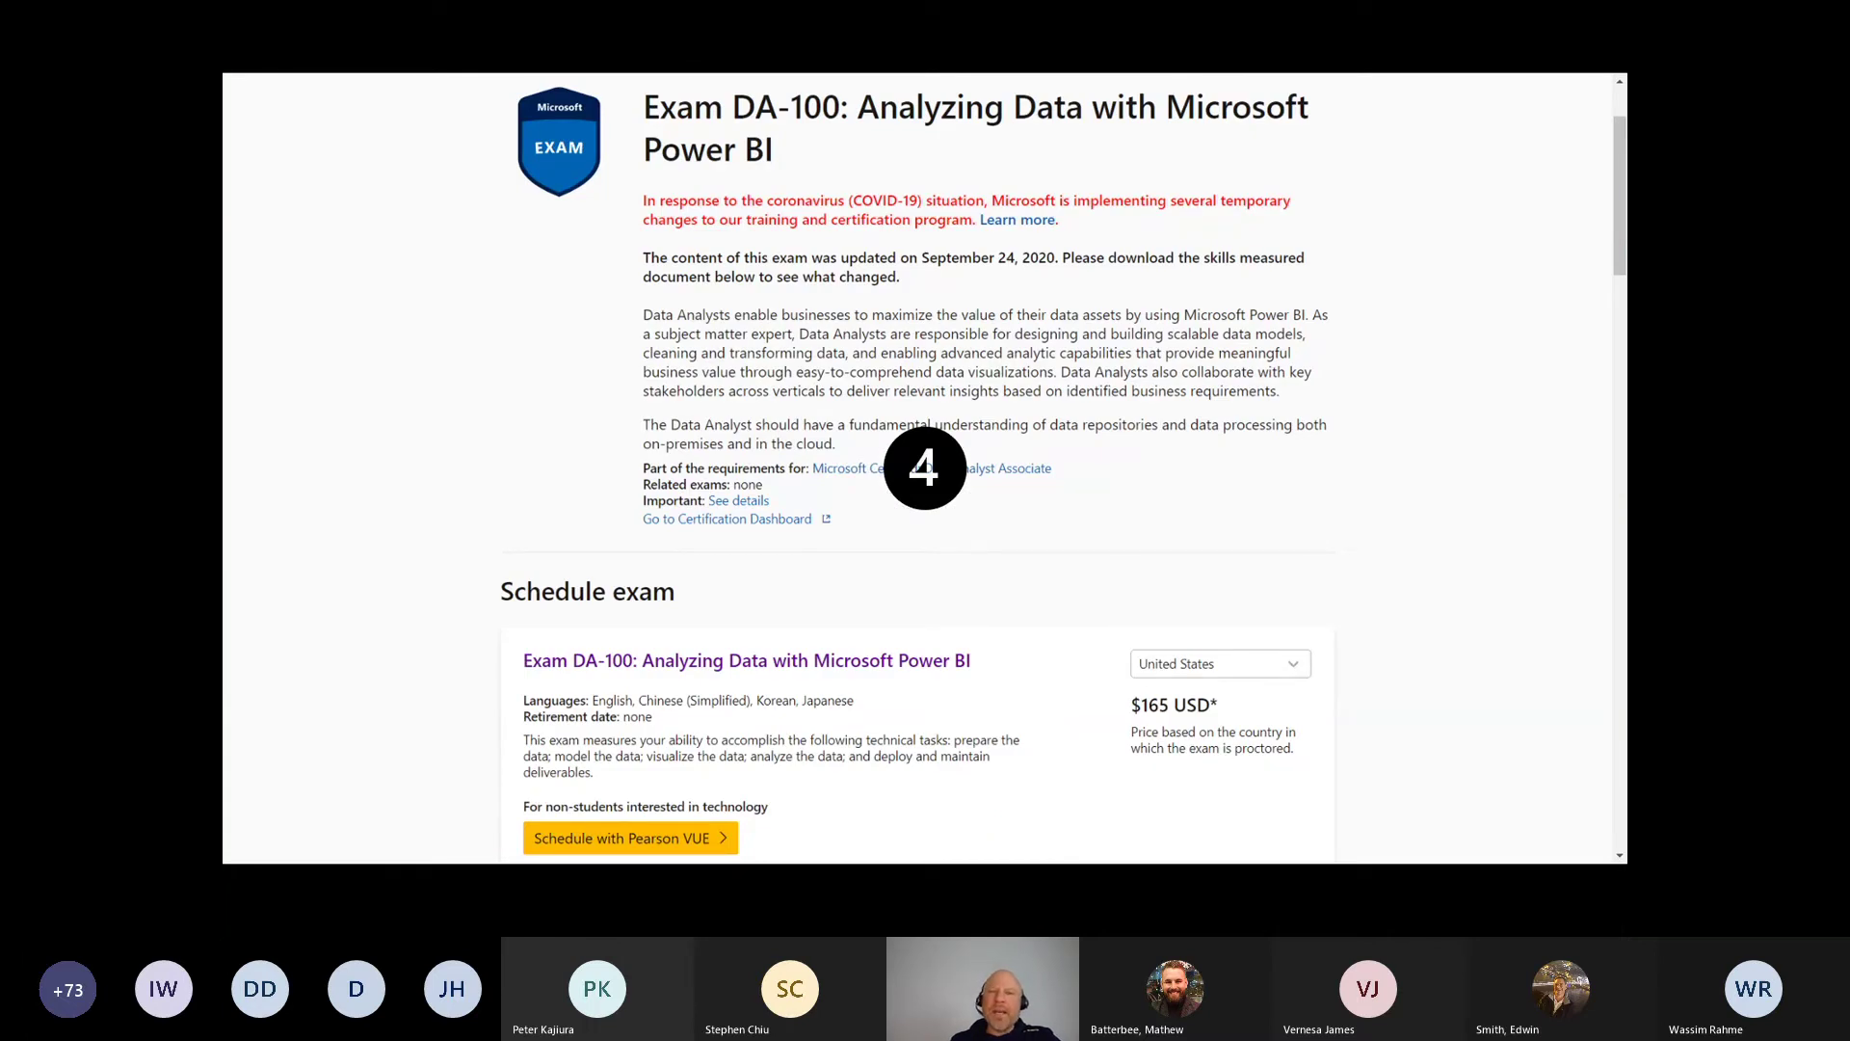
{"action": "left_click_drag", "start_coordinate": [725, 137], "coordinate": [817, 126]}
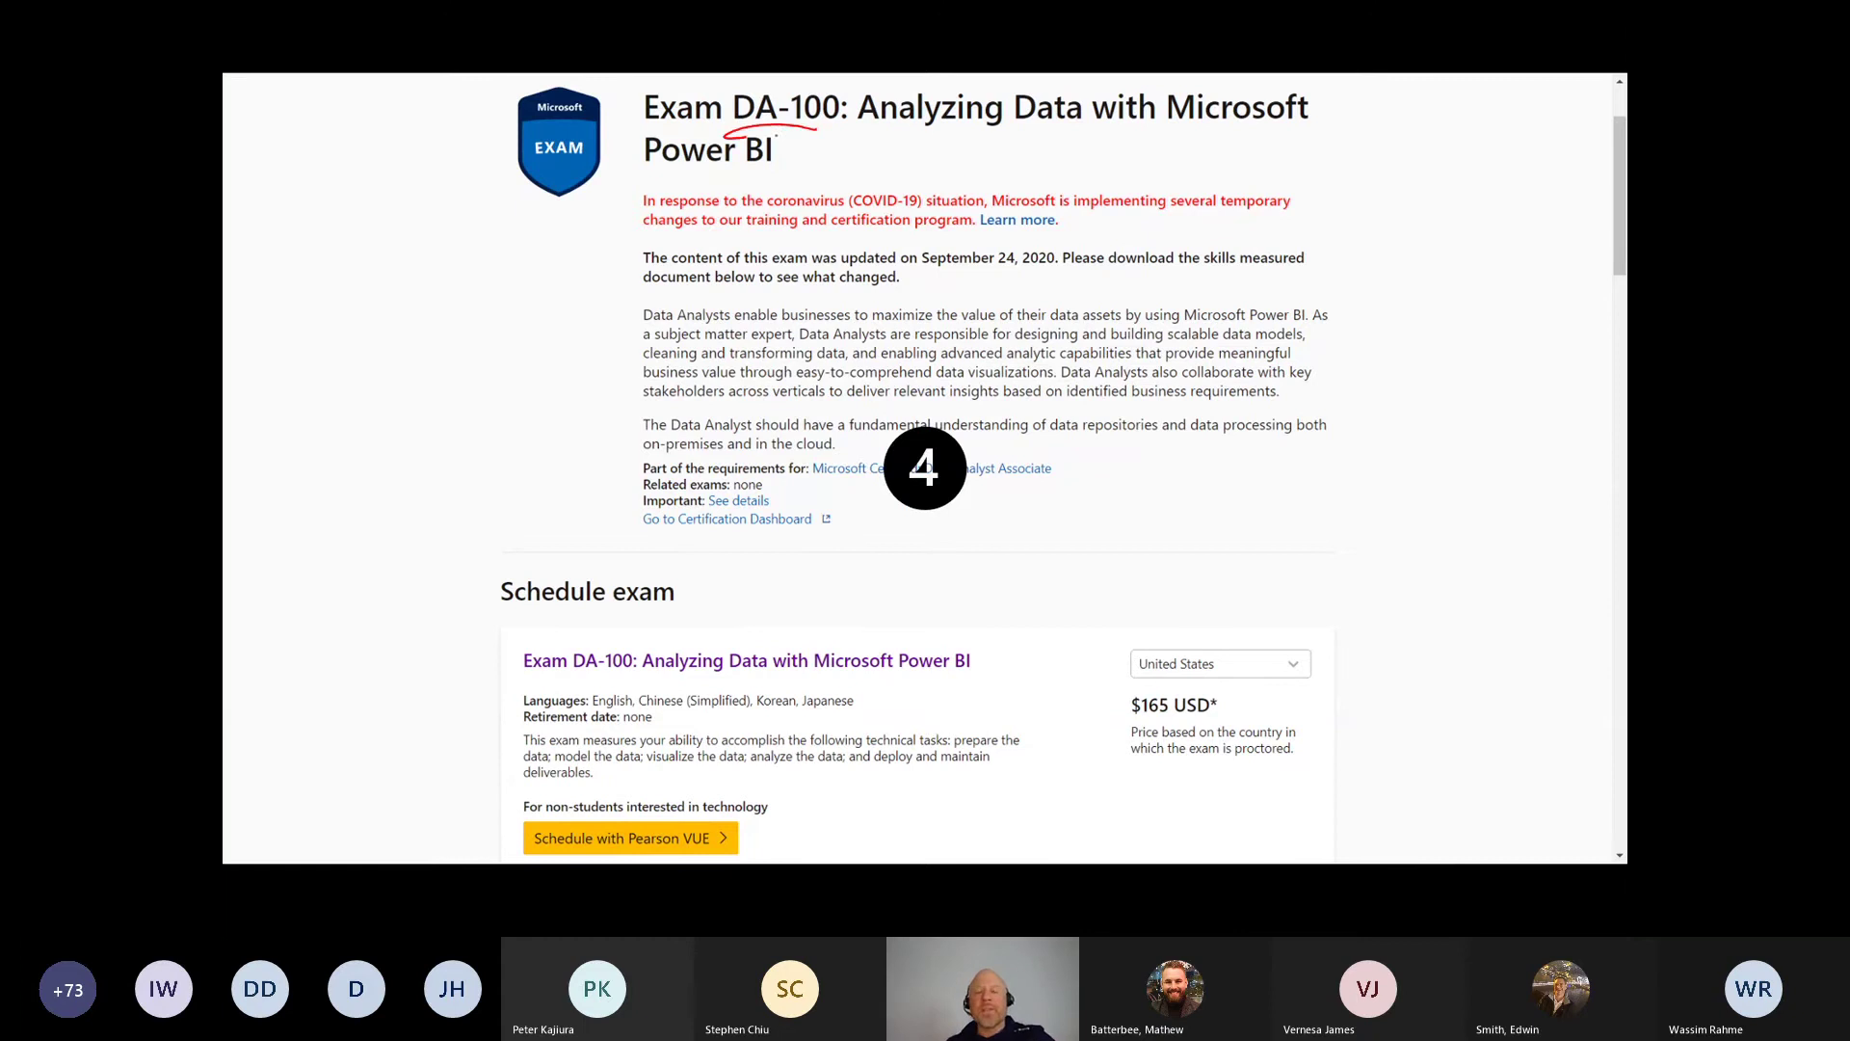
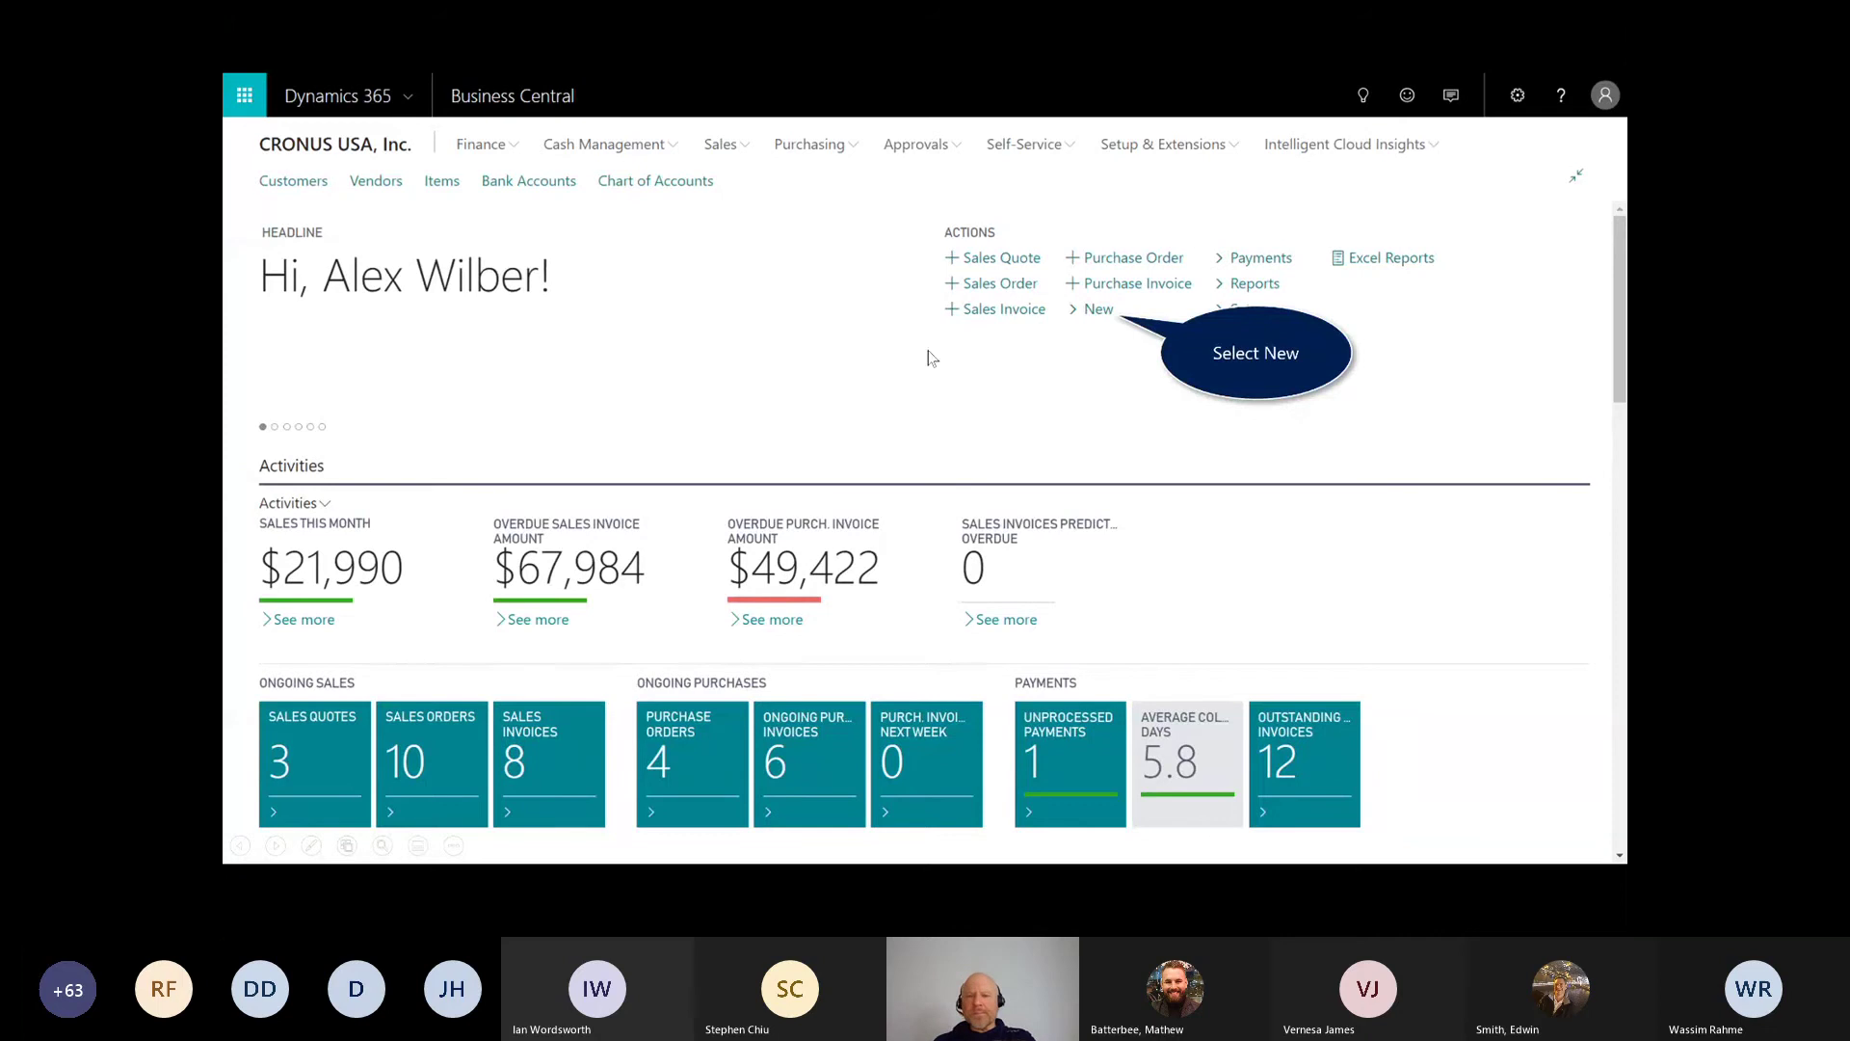
Step: Start a new customer record with New > Customer
{"action": "left_click", "coordinate": [1080, 317]}
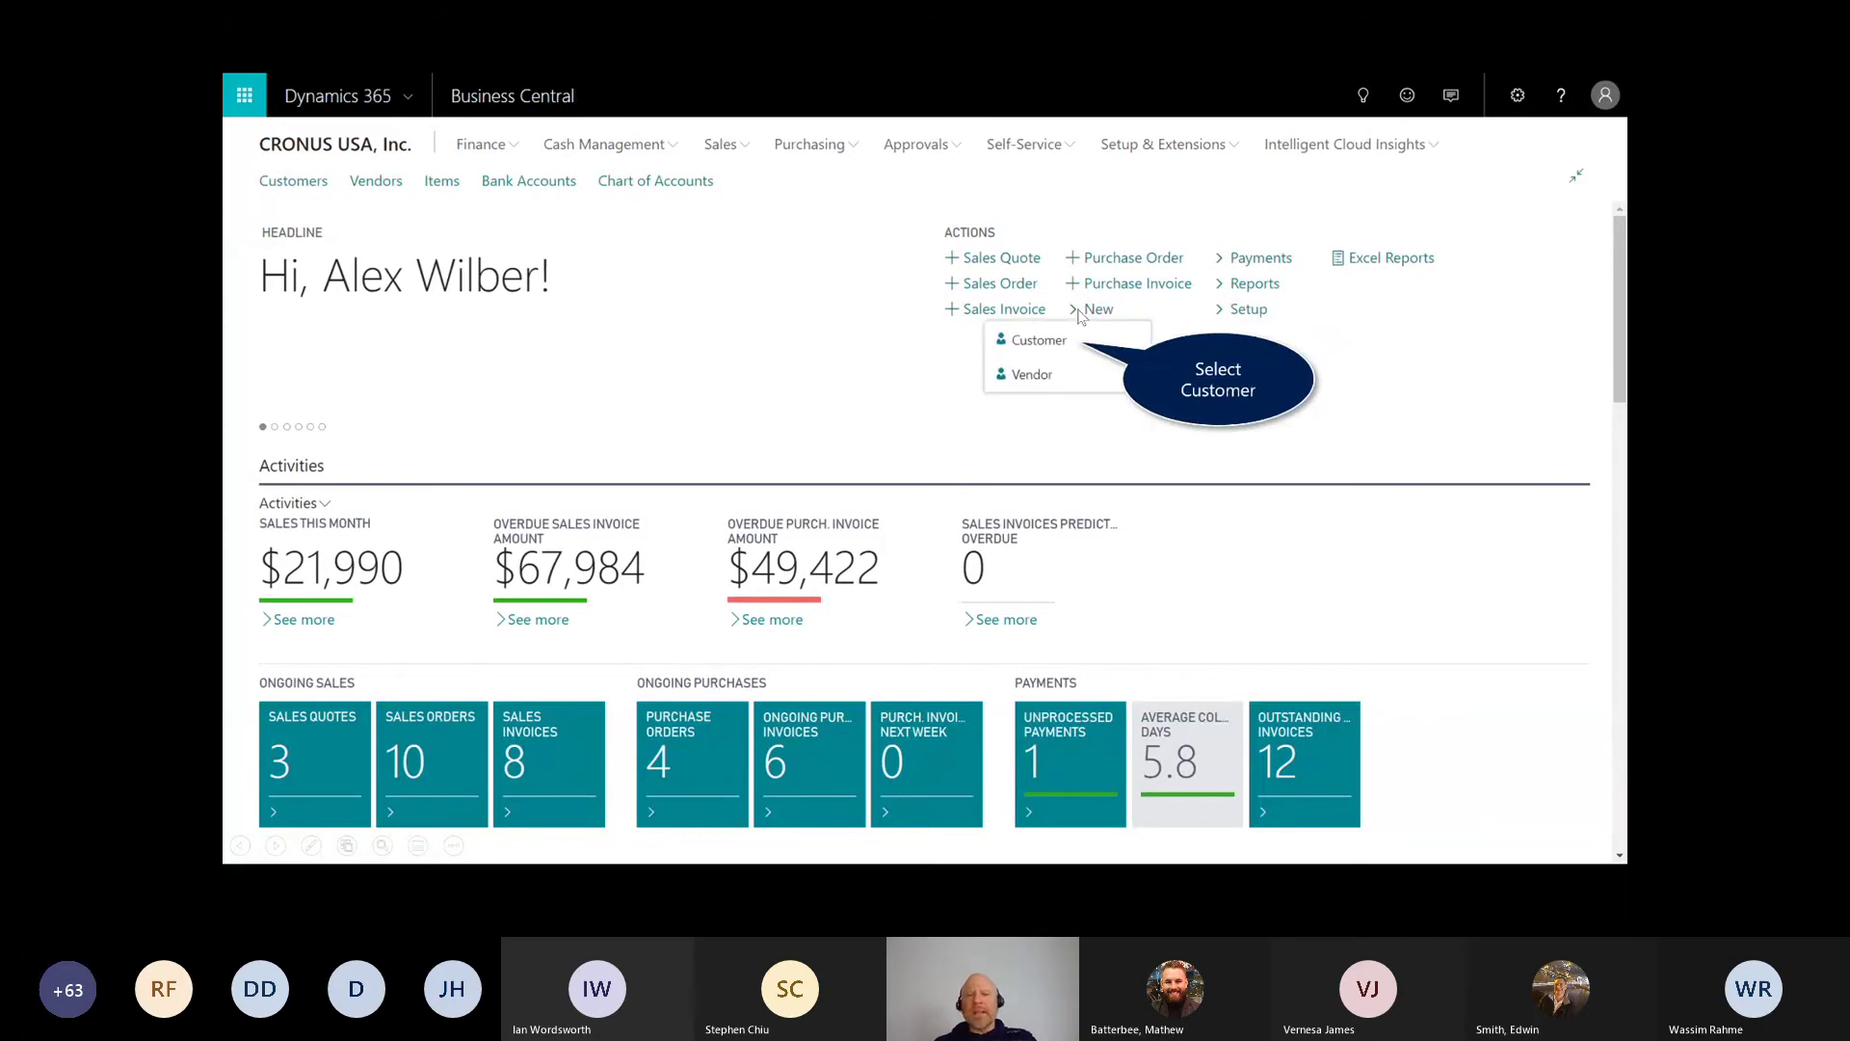
{"action": "left_click", "coordinate": [1041, 350]}
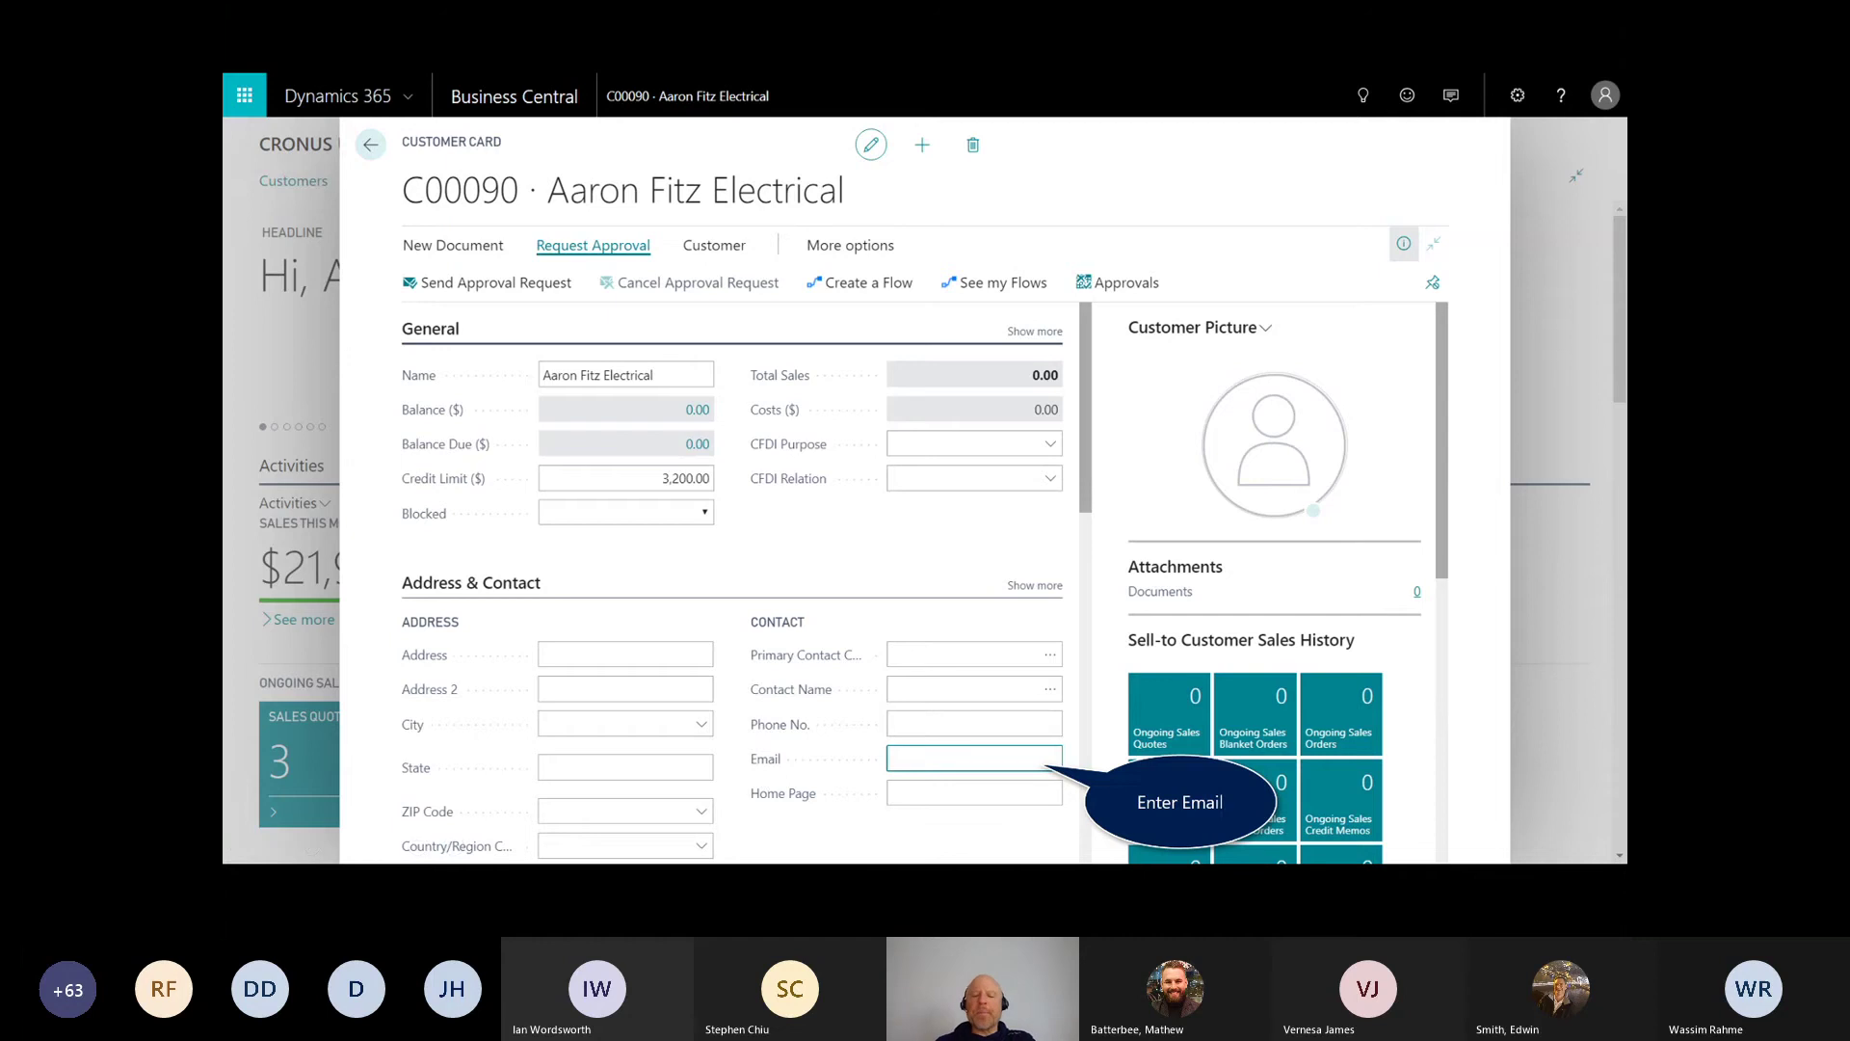
Step: Enter the customer's e-mail address and send the new customer for approval
{"action": "left_click", "coordinate": [946, 761]}
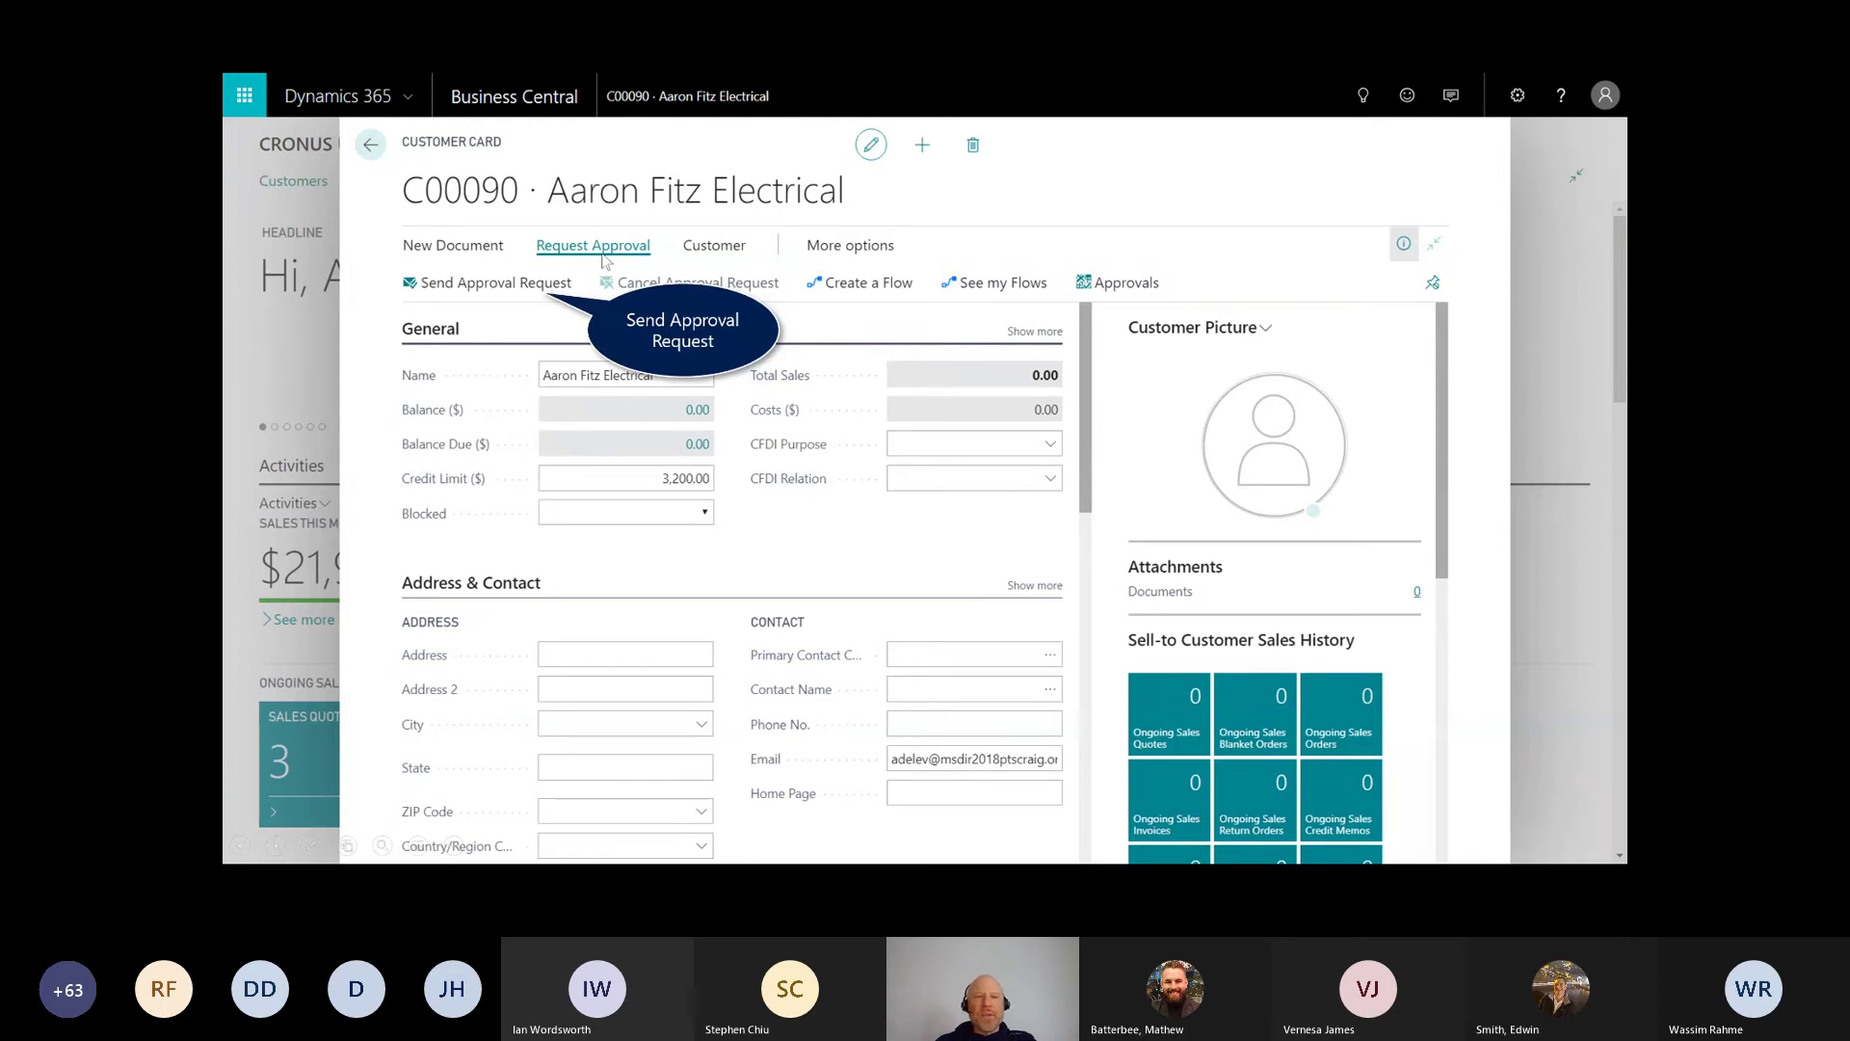
{"action": "left_click", "coordinate": [460, 294]}
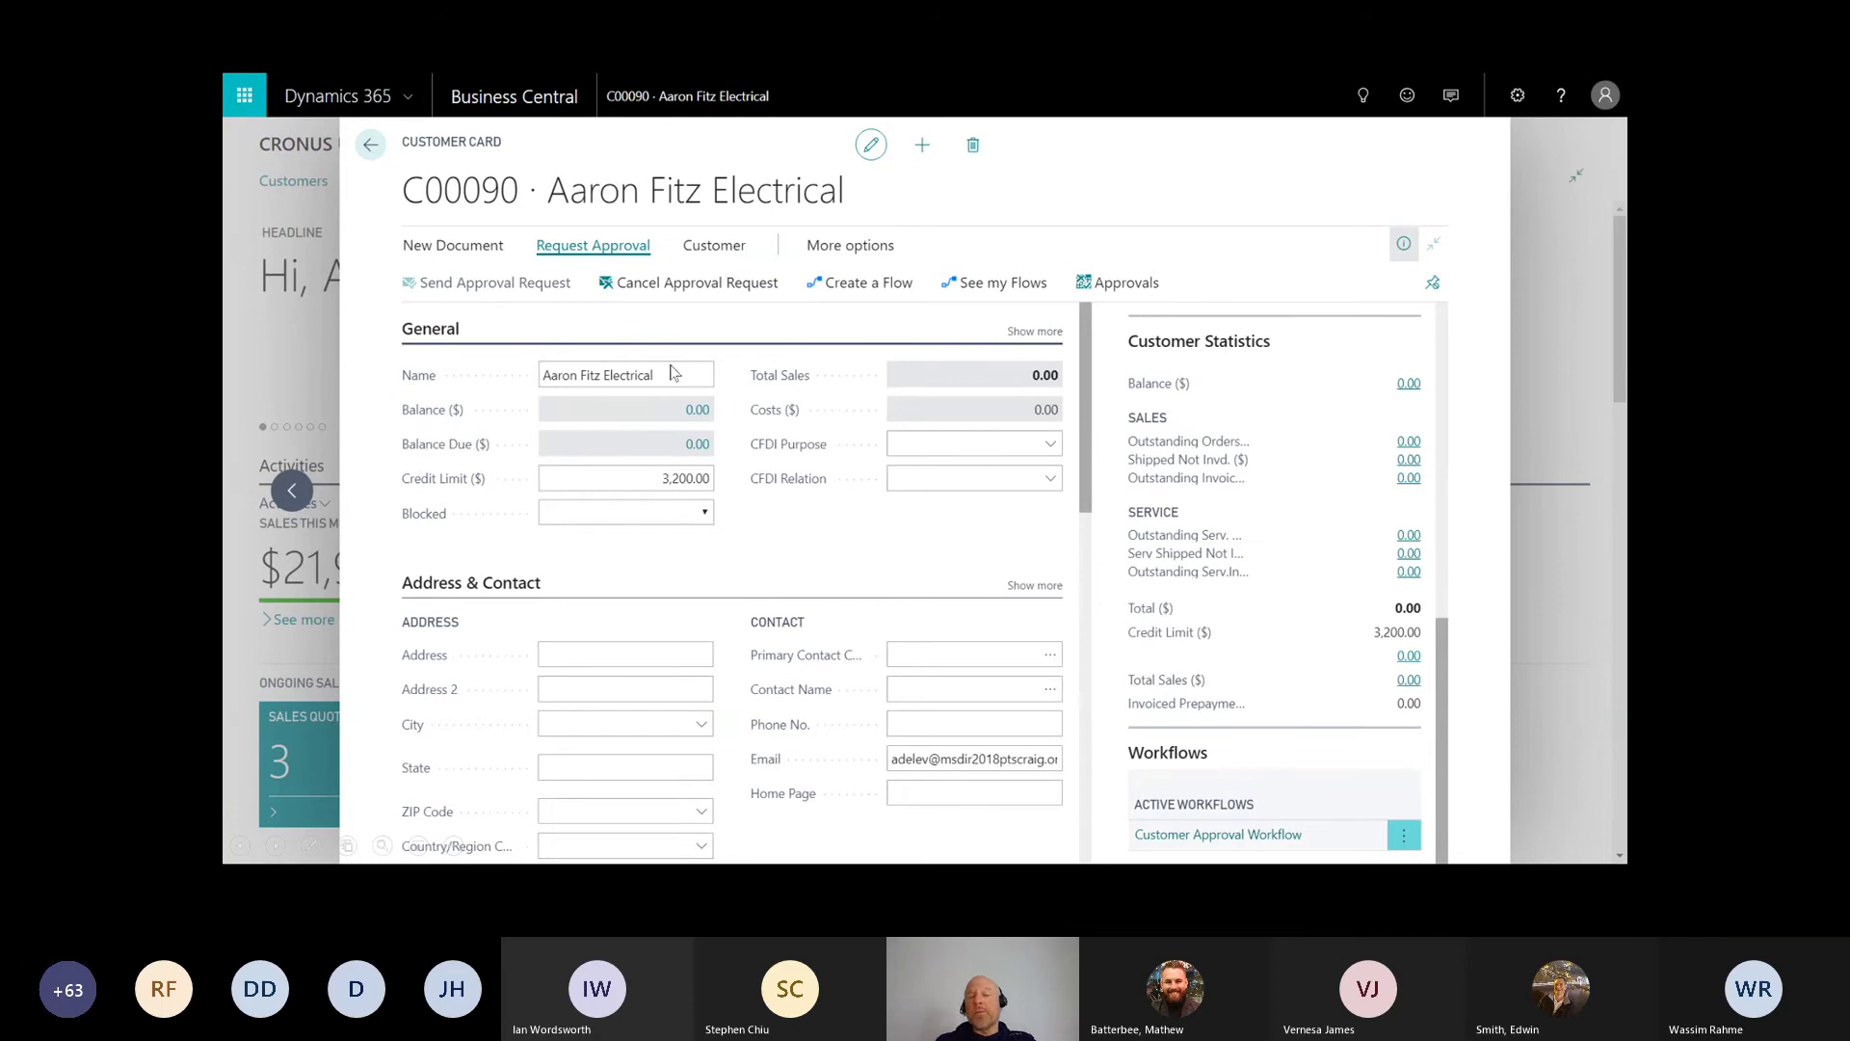
{"action": "key", "text": "alt+Tab"}
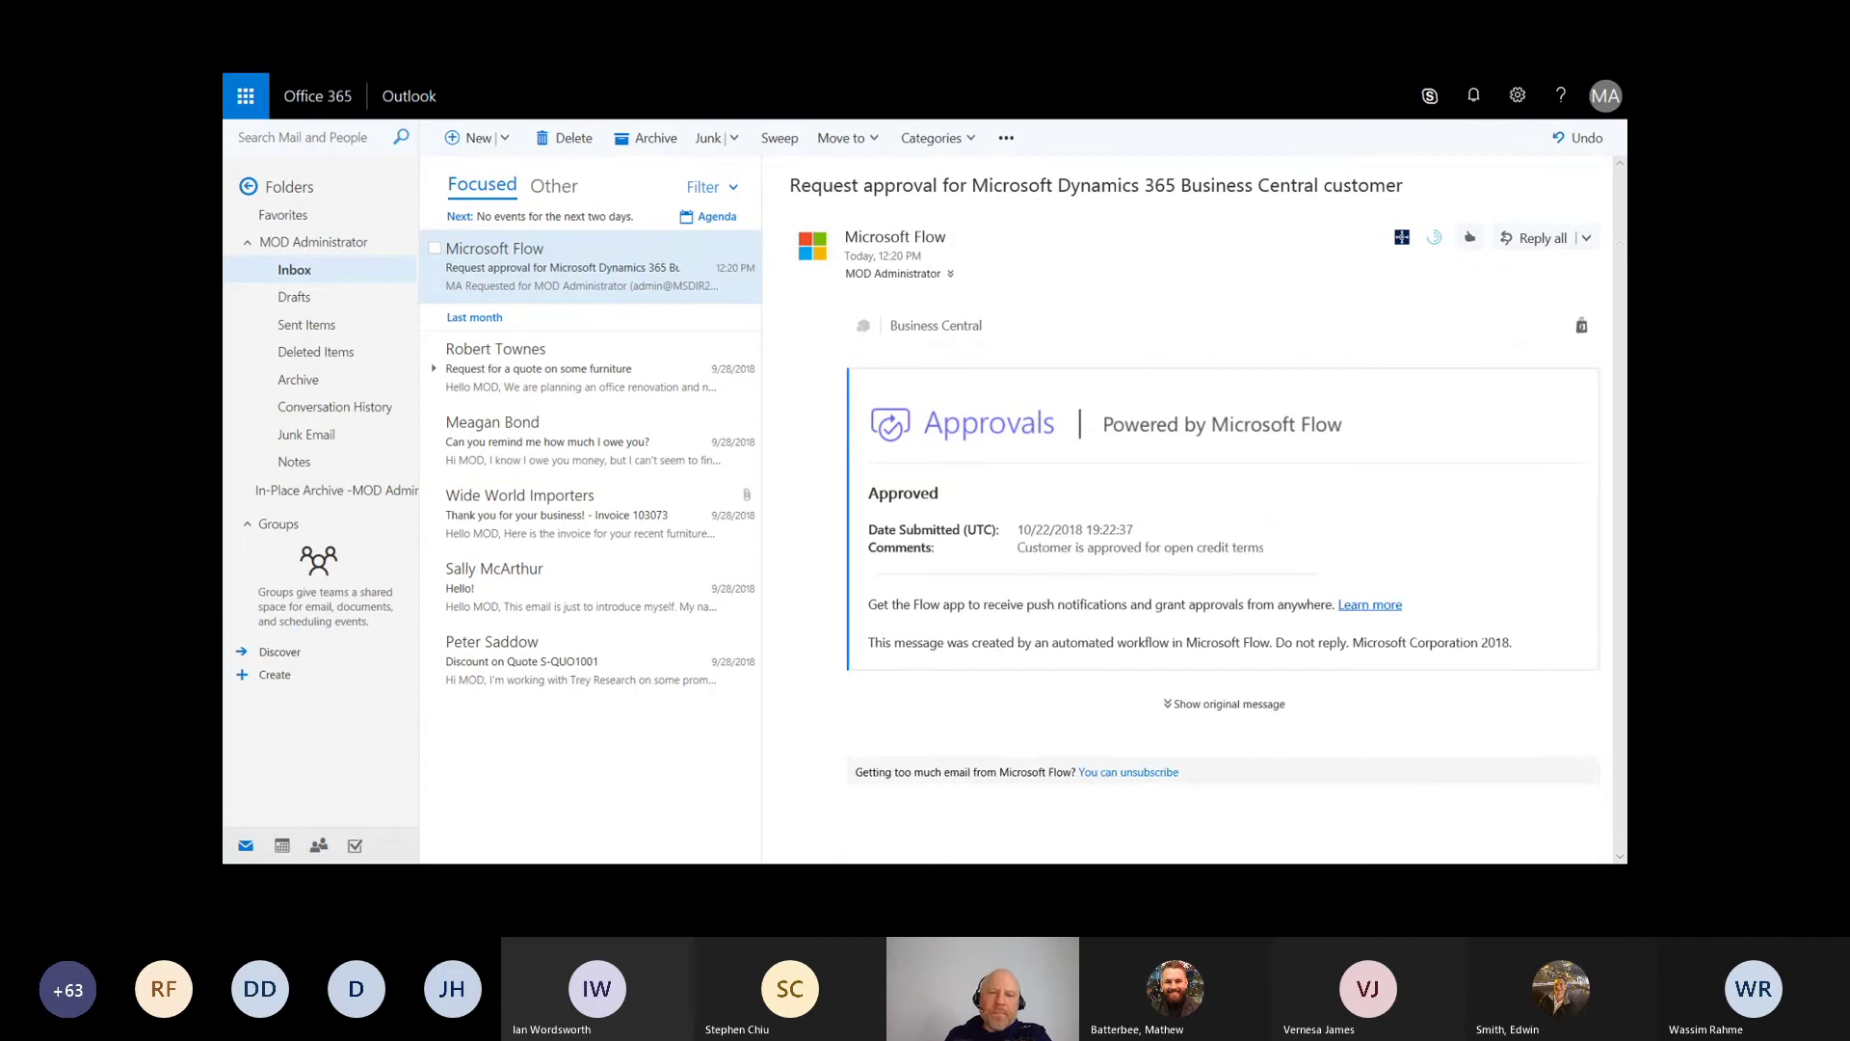
Step: Advance to the 'Sales Rep Receives Notifications' title slide
{"action": "left_click", "coordinate": [1365, 567]}
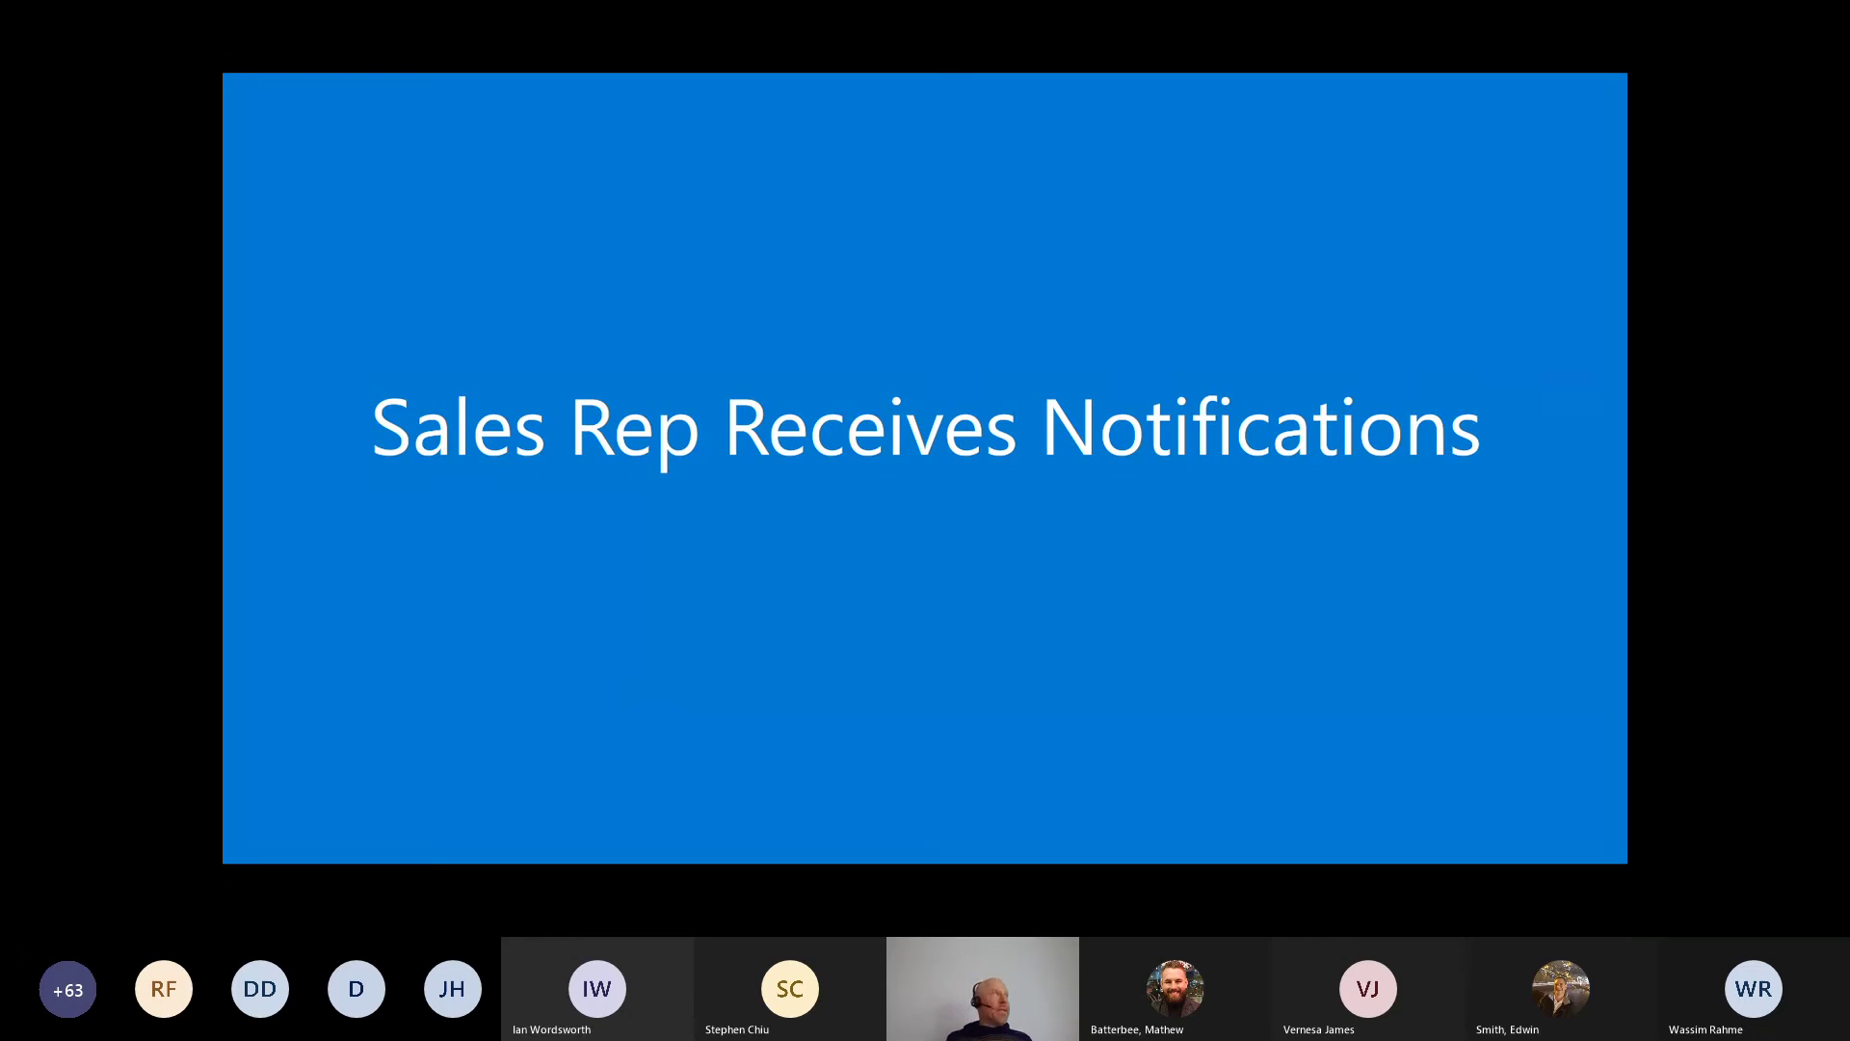
Step: Advance to the slide with the sales rep's 'Customer Approved' notification email
{"action": "key", "text": "Right"}
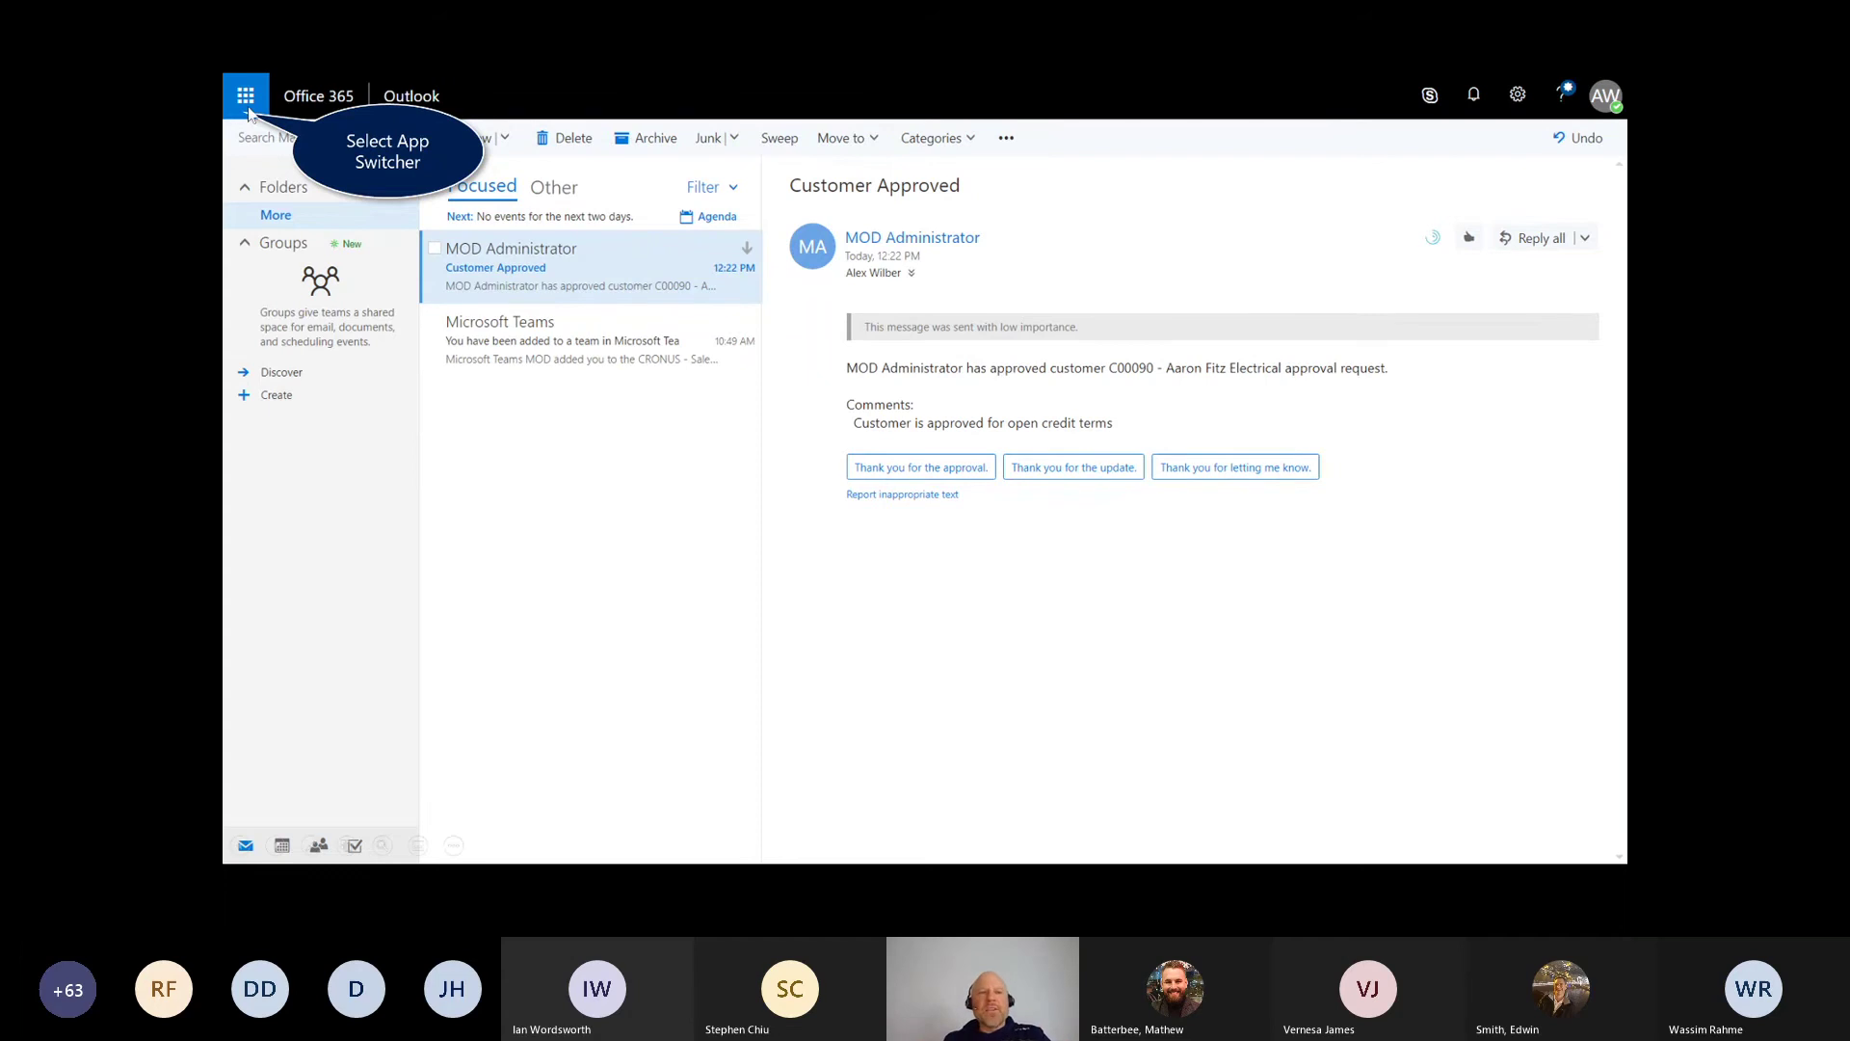
Step: Open Microsoft Teams from the Office 365 app launcher to the CRONUS - Sales General channel
{"action": "left_click", "coordinate": [247, 106]}
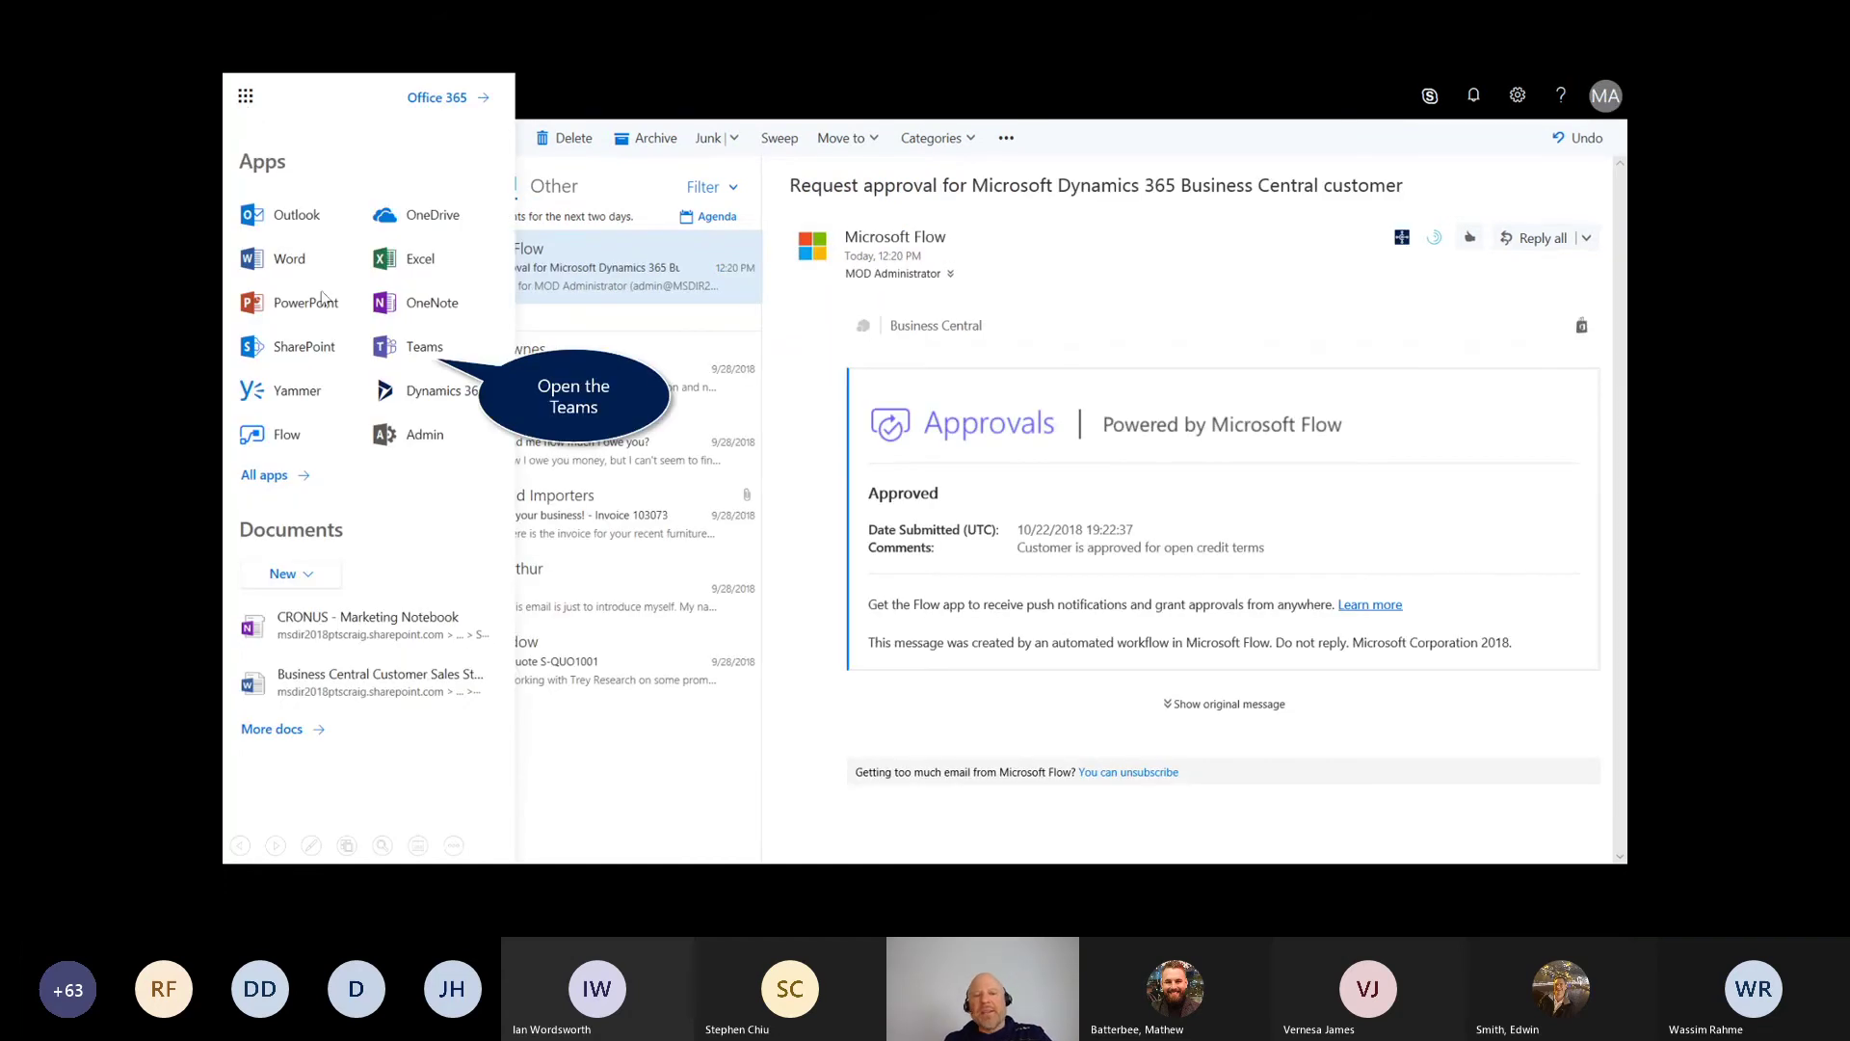
{"action": "left_click", "coordinate": [426, 349]}
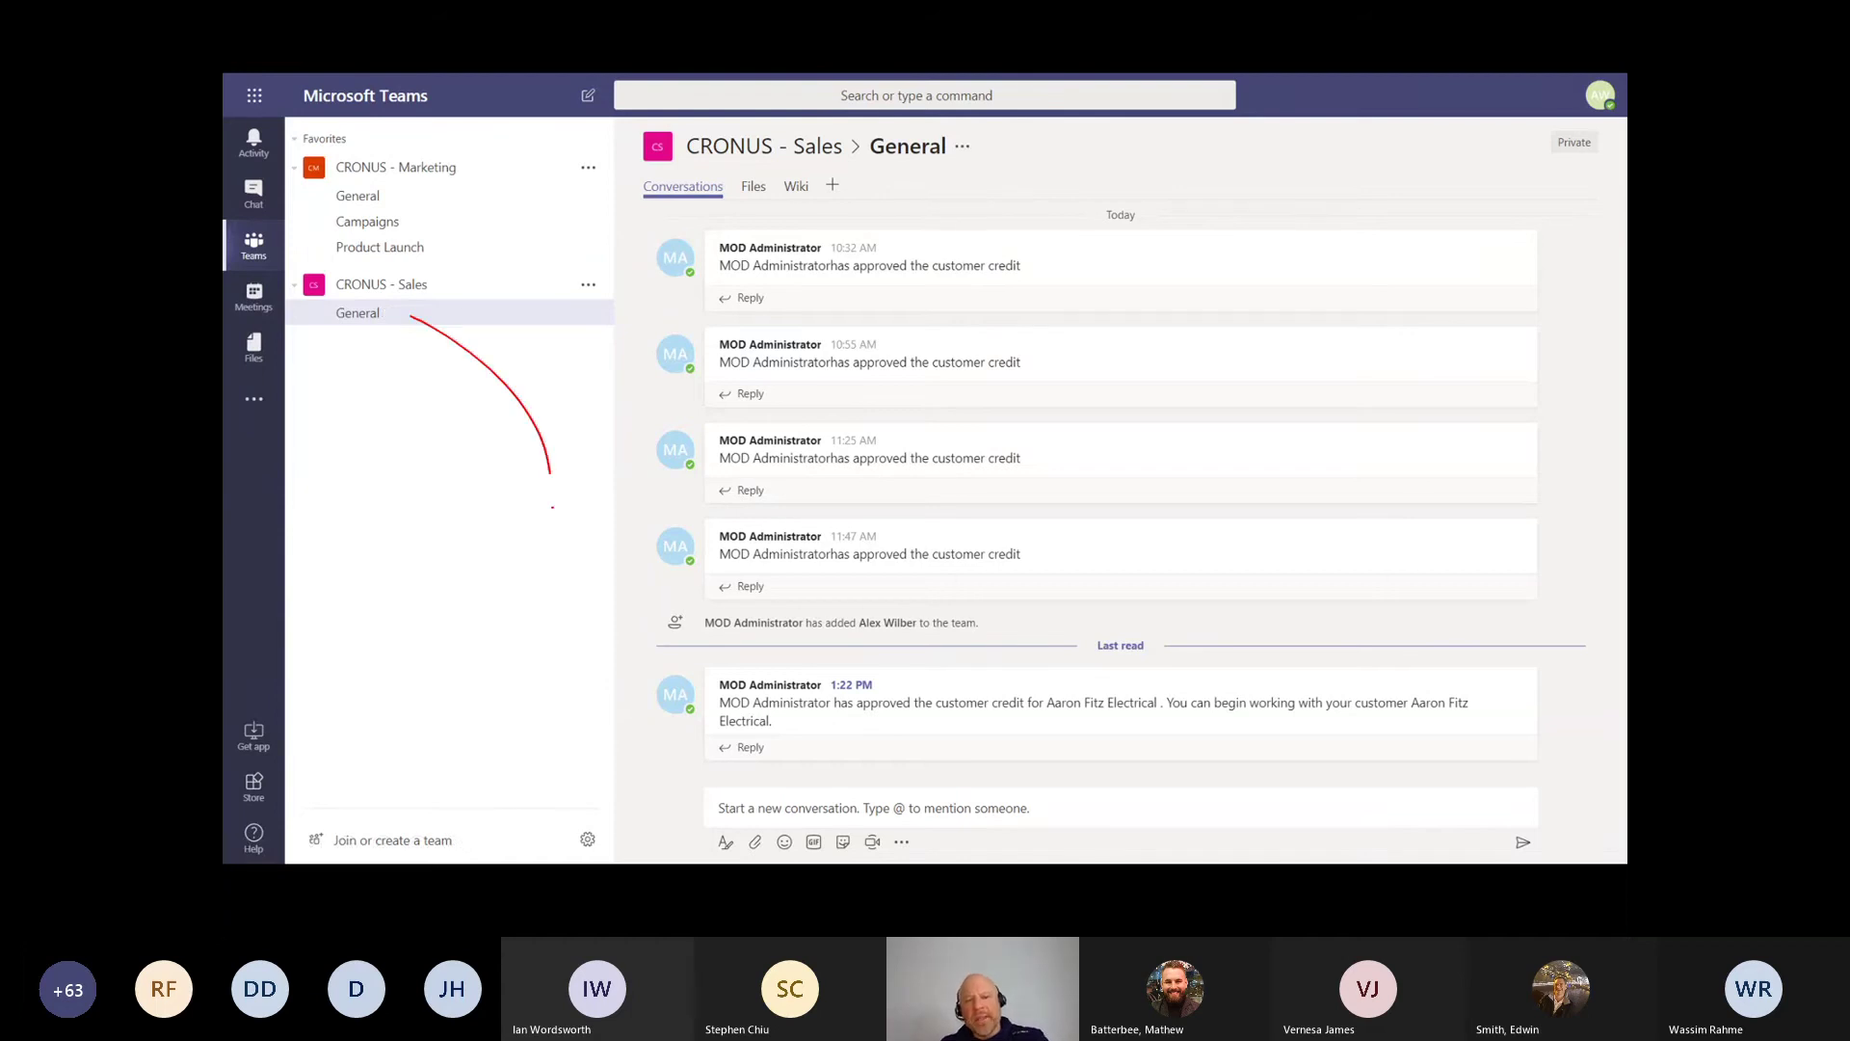
Step: Pen-annotate the 1:22 PM approval post, undo two strokes, and advance to the welcome slides
{"action": "left_click_drag", "start_coordinate": [552, 507], "coordinate": [617, 725]}
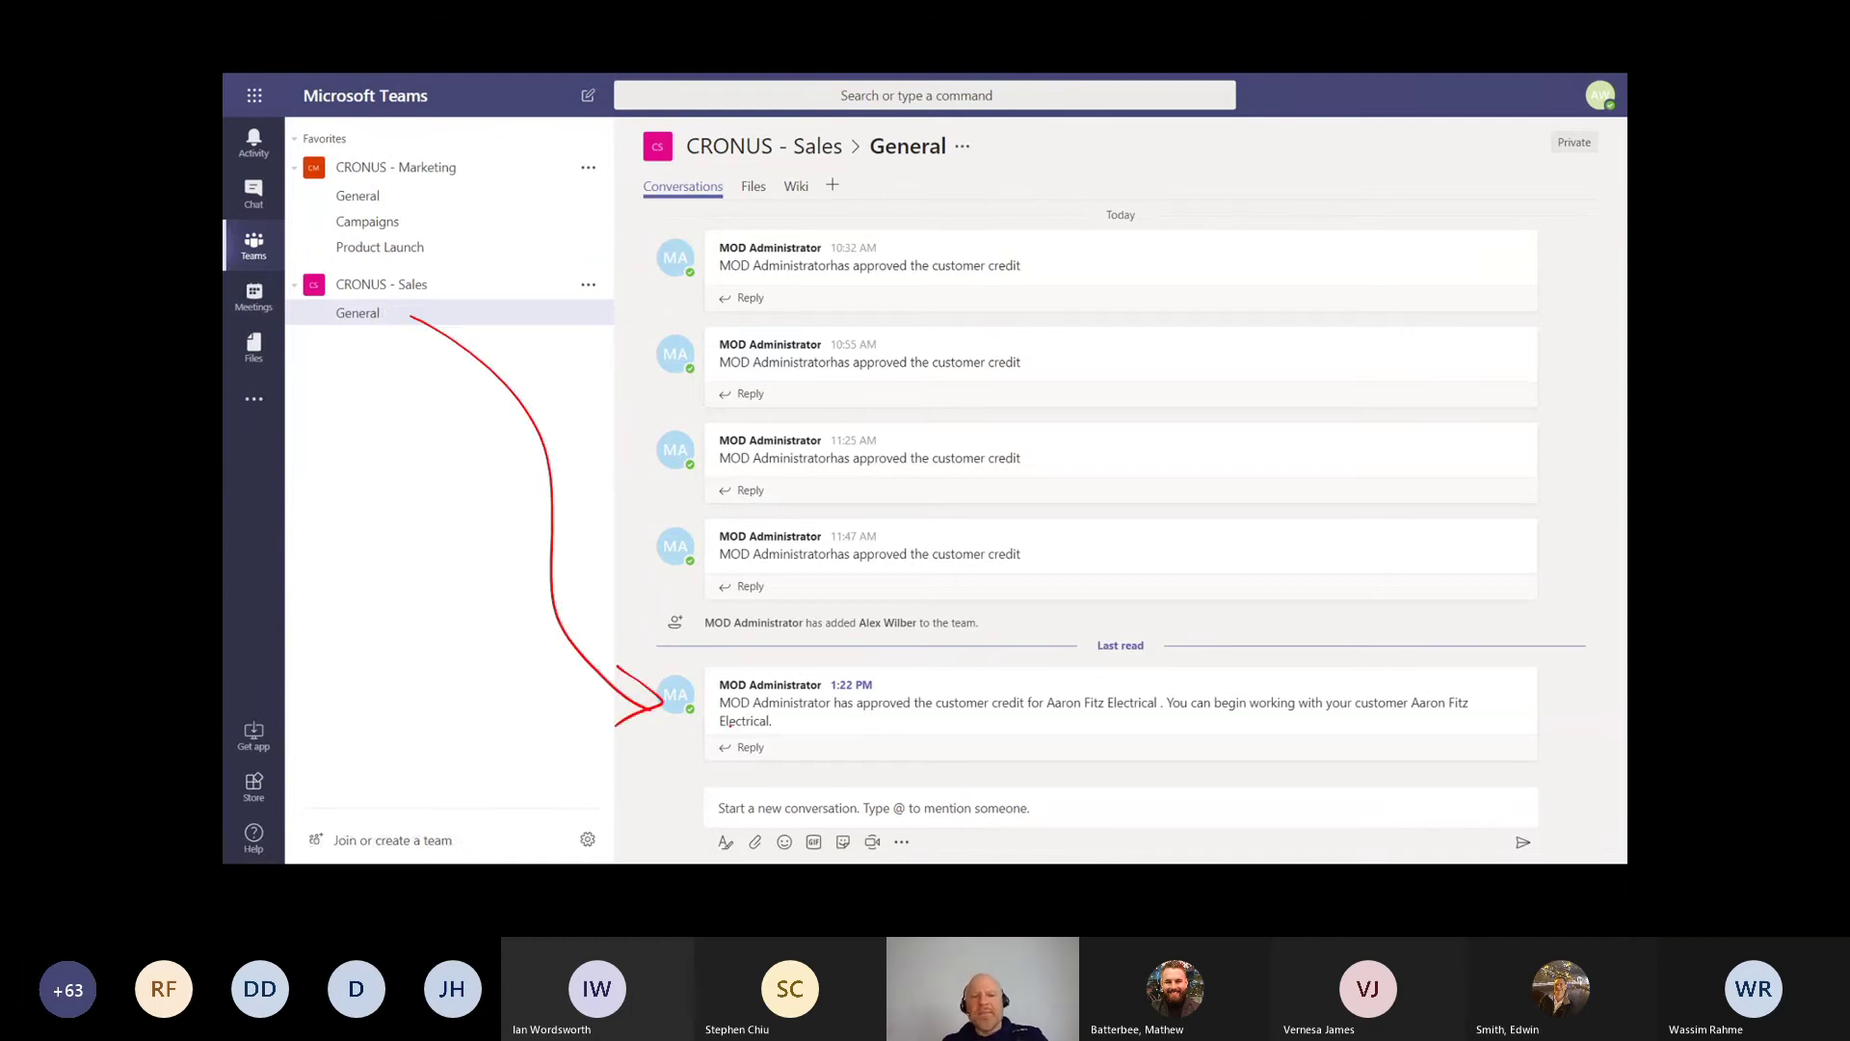
{"action": "left_click_drag", "start_coordinate": [709, 664], "coordinate": [748, 766]}
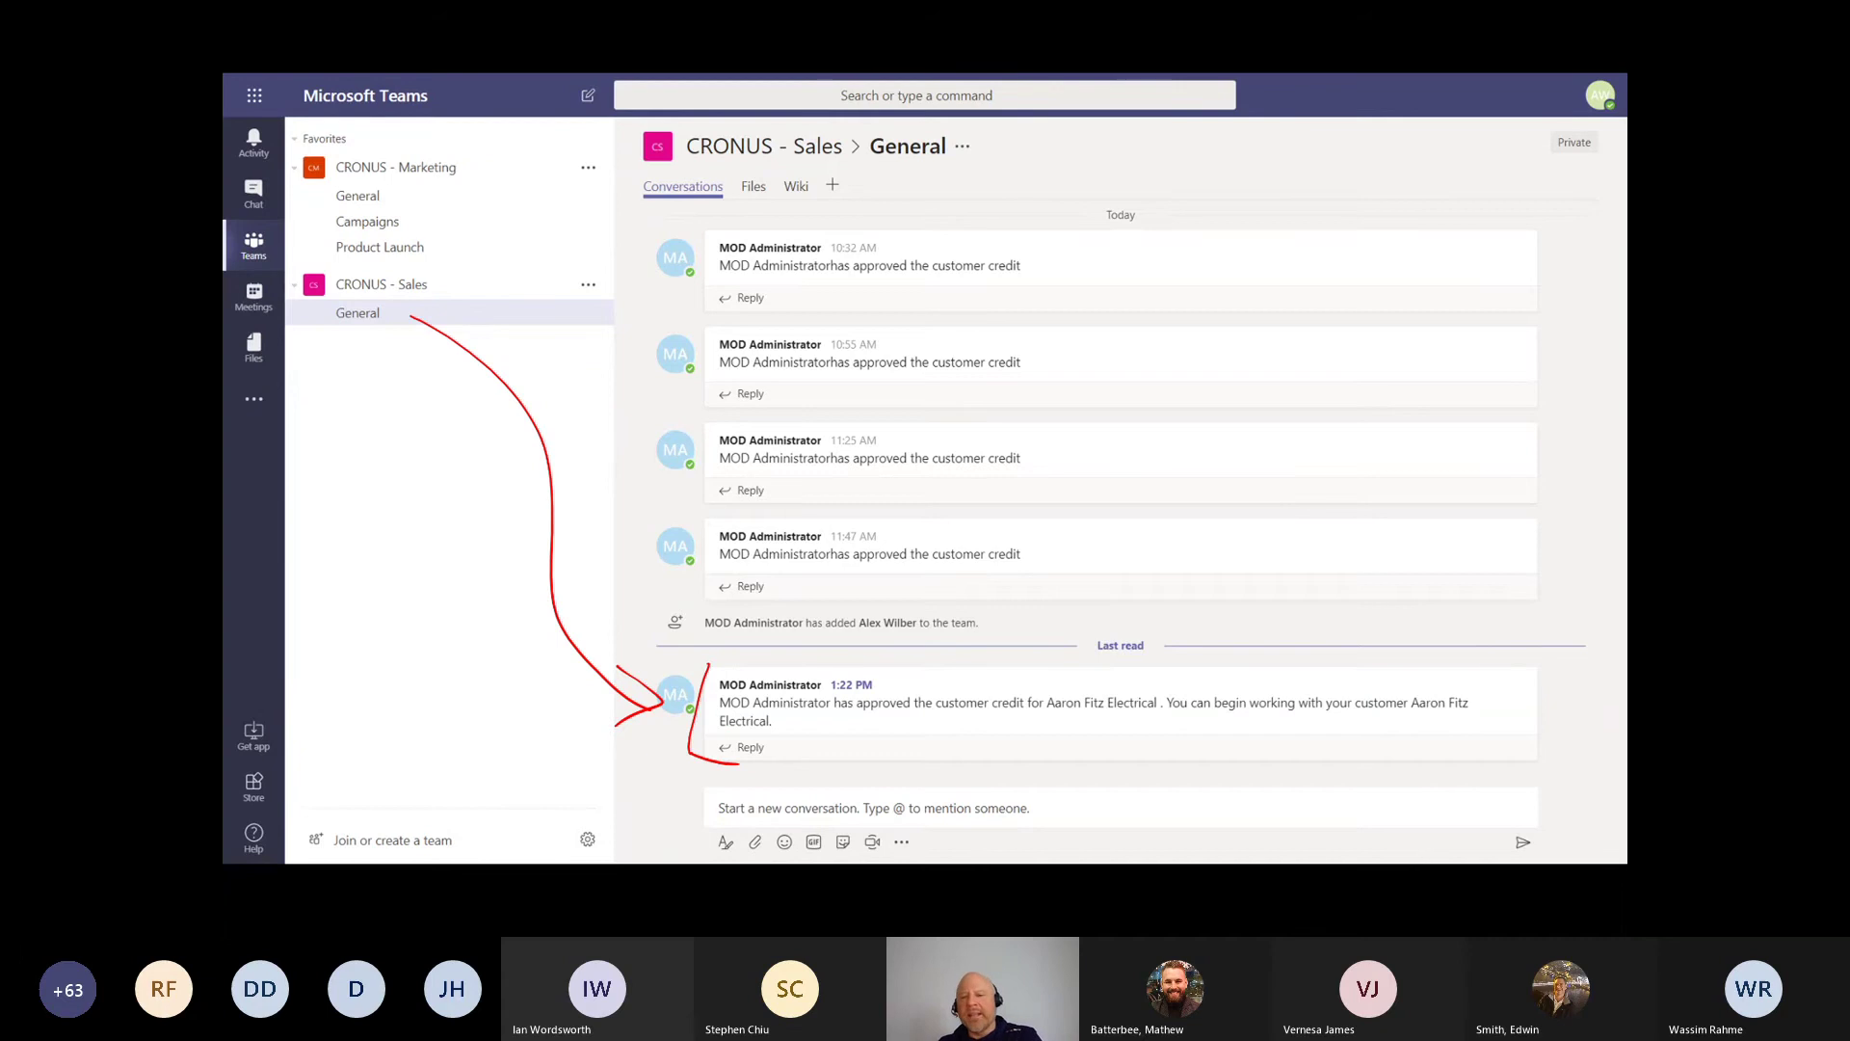
{"action": "mouse_move", "coordinate": [1463, 656]}
{"action": "left_mouse_down"}
{"action": "mouse_move", "coordinate": [1481, 758]}
{"action": "mouse_move", "coordinate": [1399, 711]}
{"action": "left_mouse_up"}
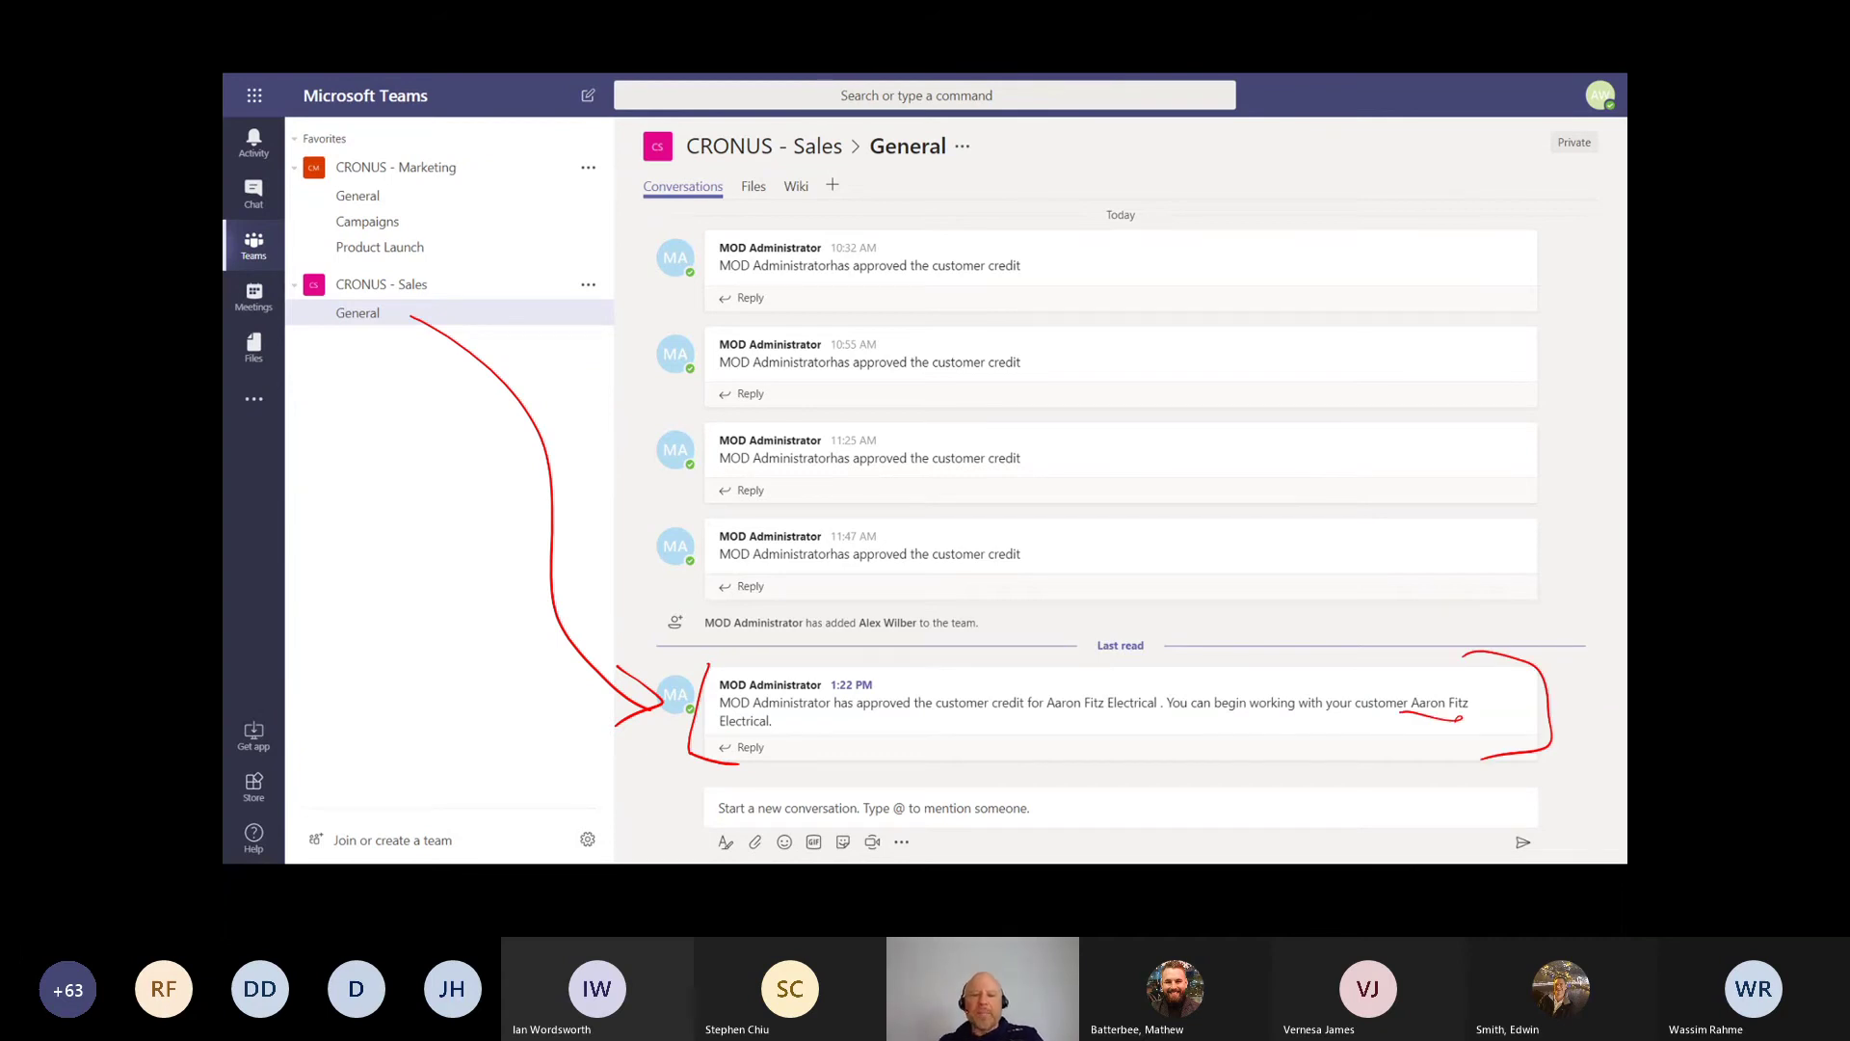
{"action": "left_click_drag", "start_coordinate": [1150, 714], "coordinate": [1073, 719]}
{"action": "key", "text": "ctrl+z"}
{"action": "key", "text": "ctrl+z"}
{"action": "key", "text": "ctrl+z"}
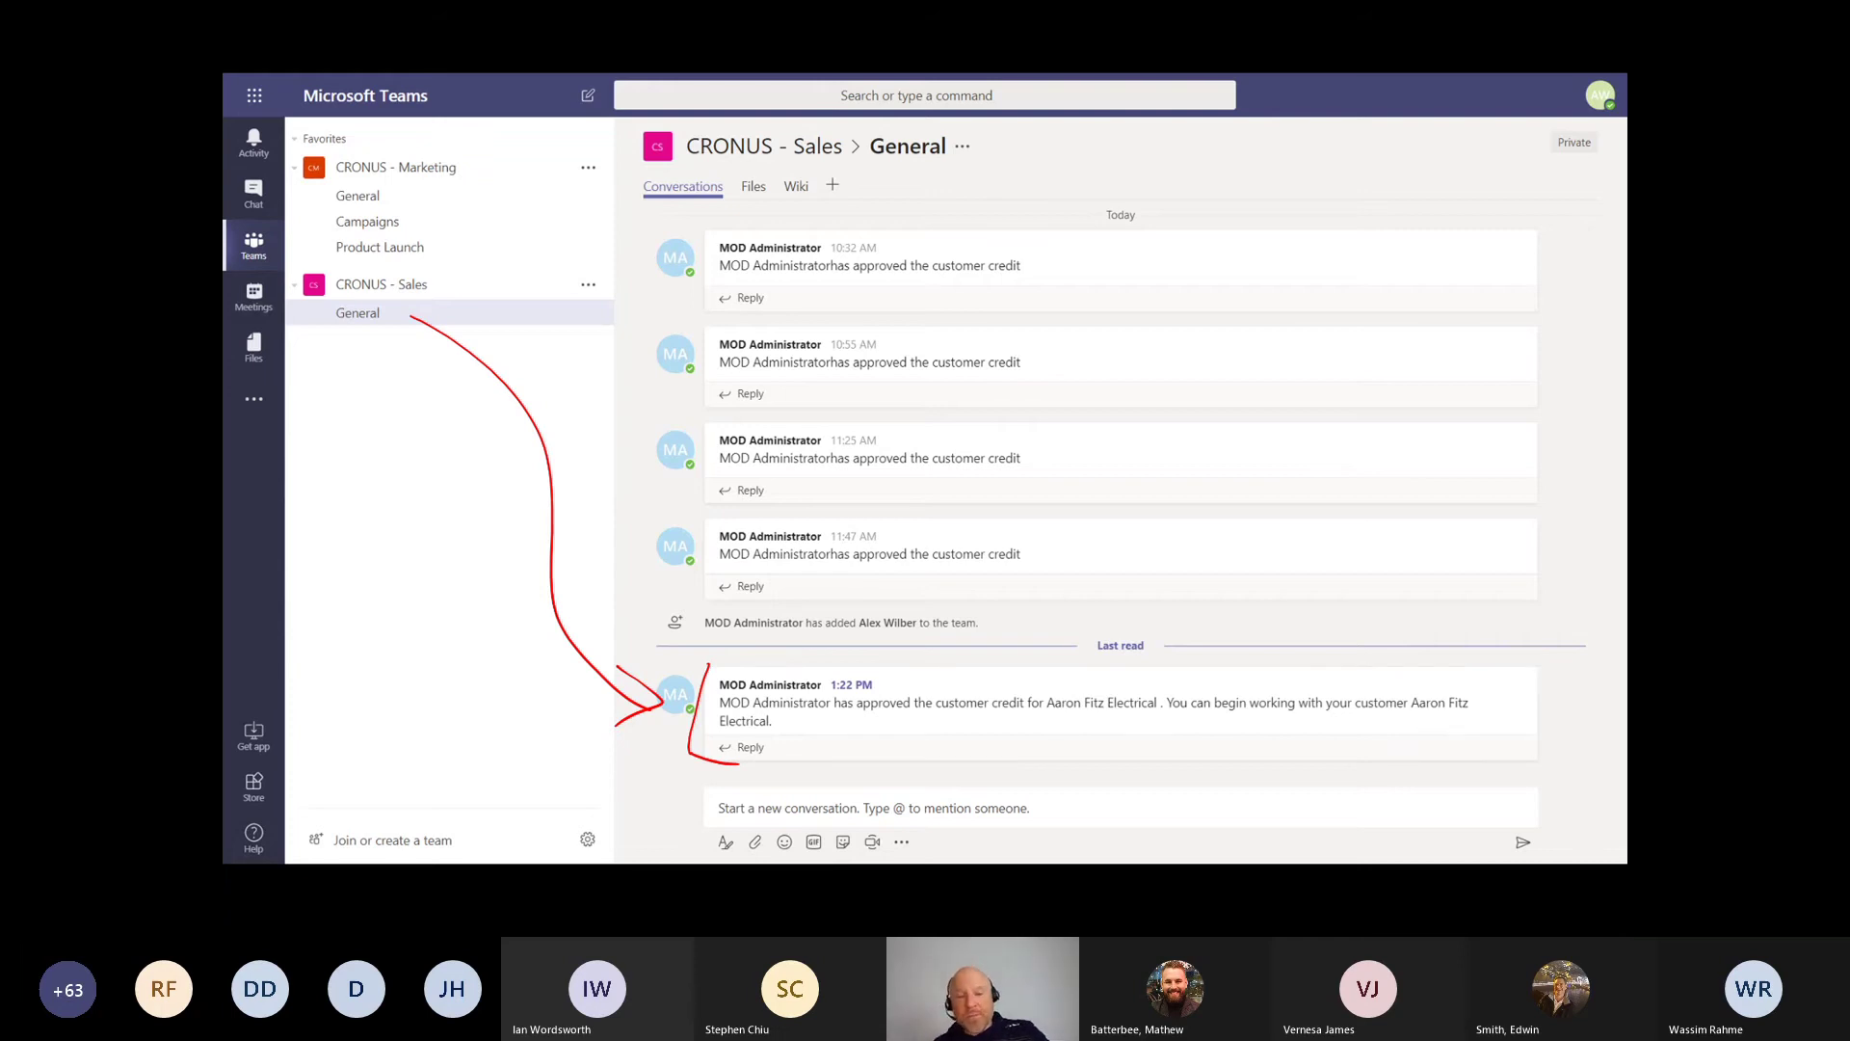
{"action": "key", "text": "ctrl+z"}
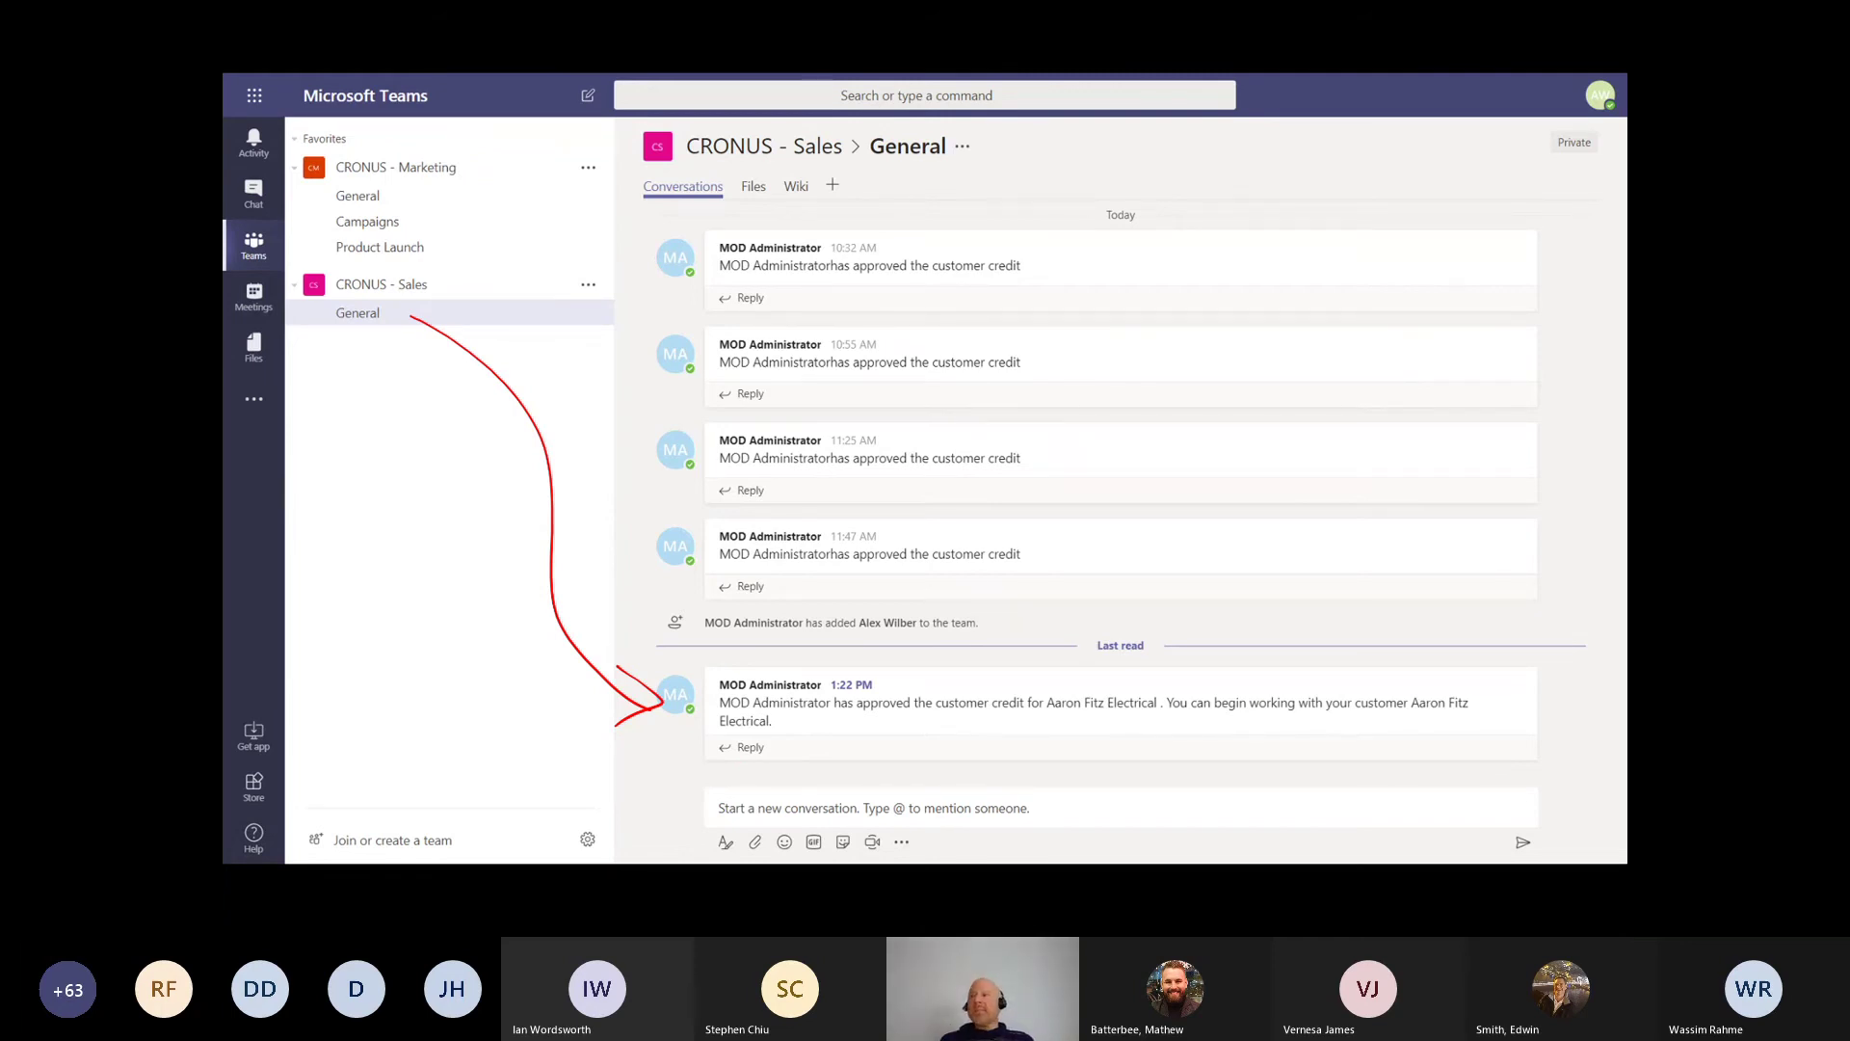
{"action": "key", "text": "Right"}
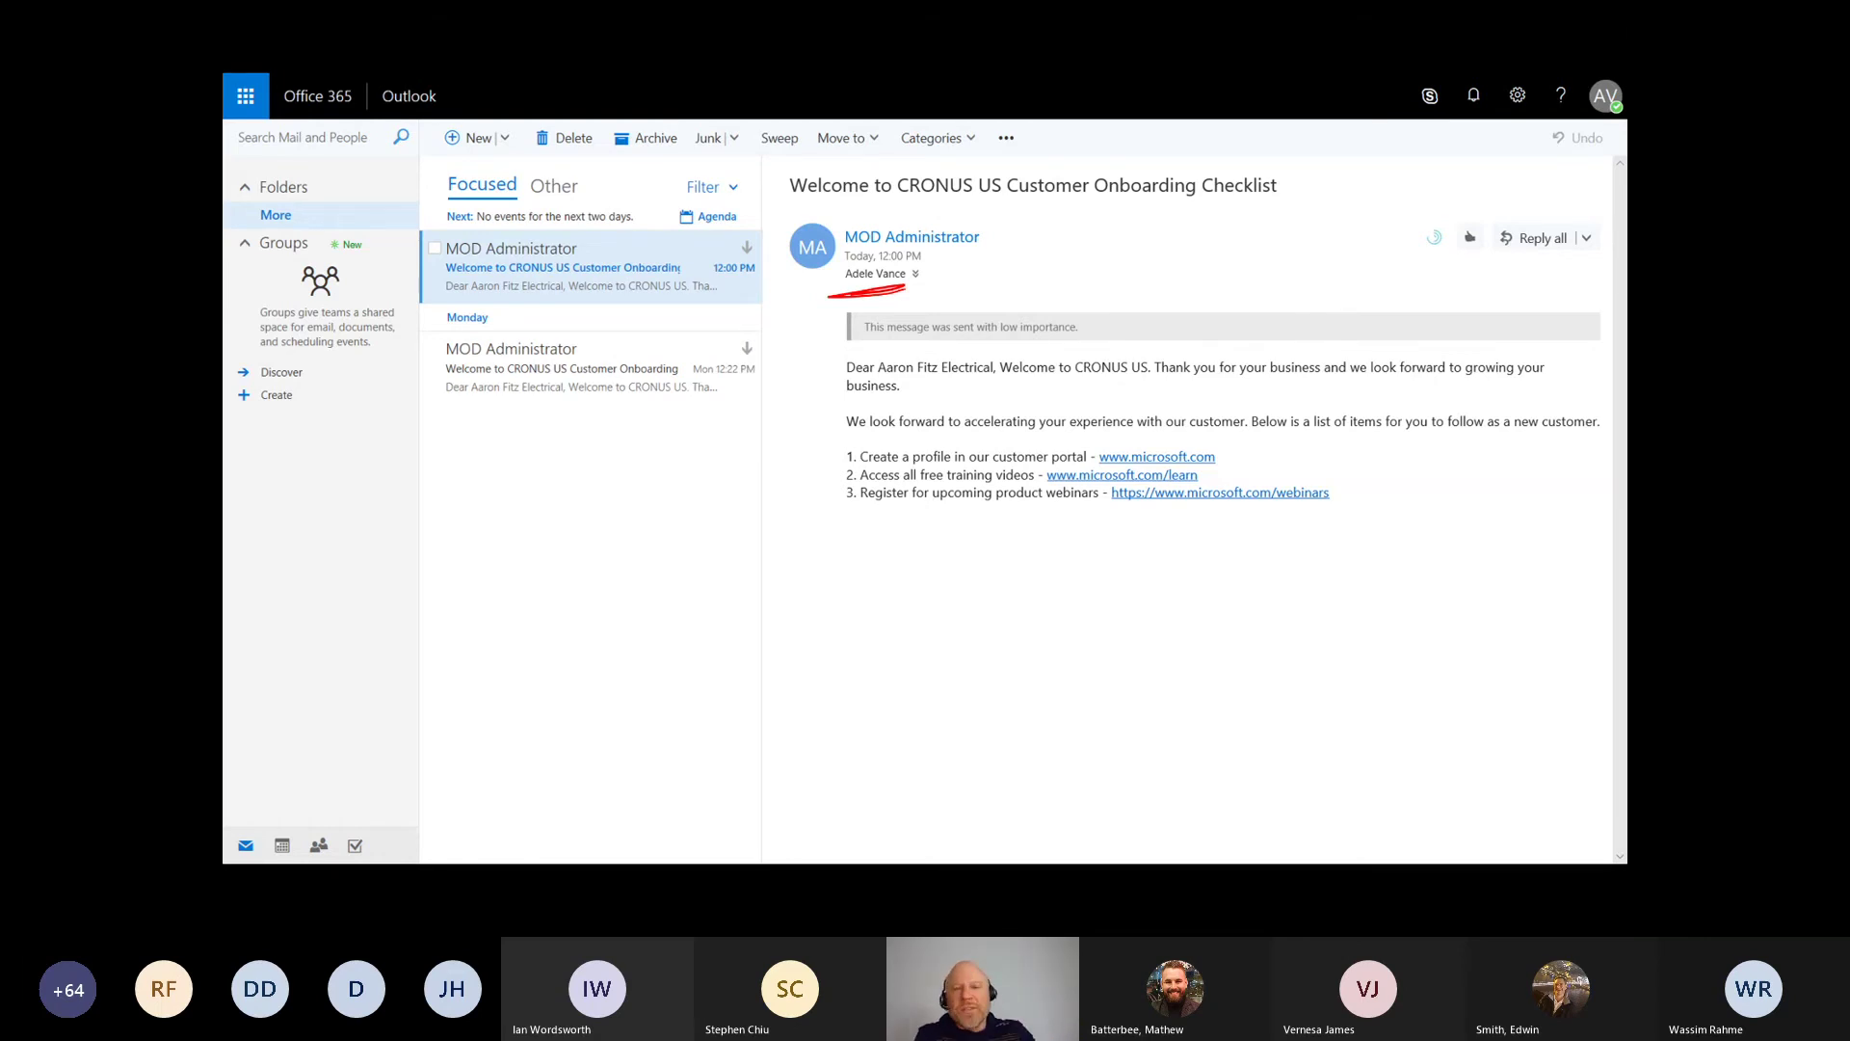
Step: Bracket the welcome email body, underline 'CRONUS', and advance to the workflow design slides
{"action": "left_click_drag", "start_coordinate": [806, 359], "coordinate": [875, 530]}
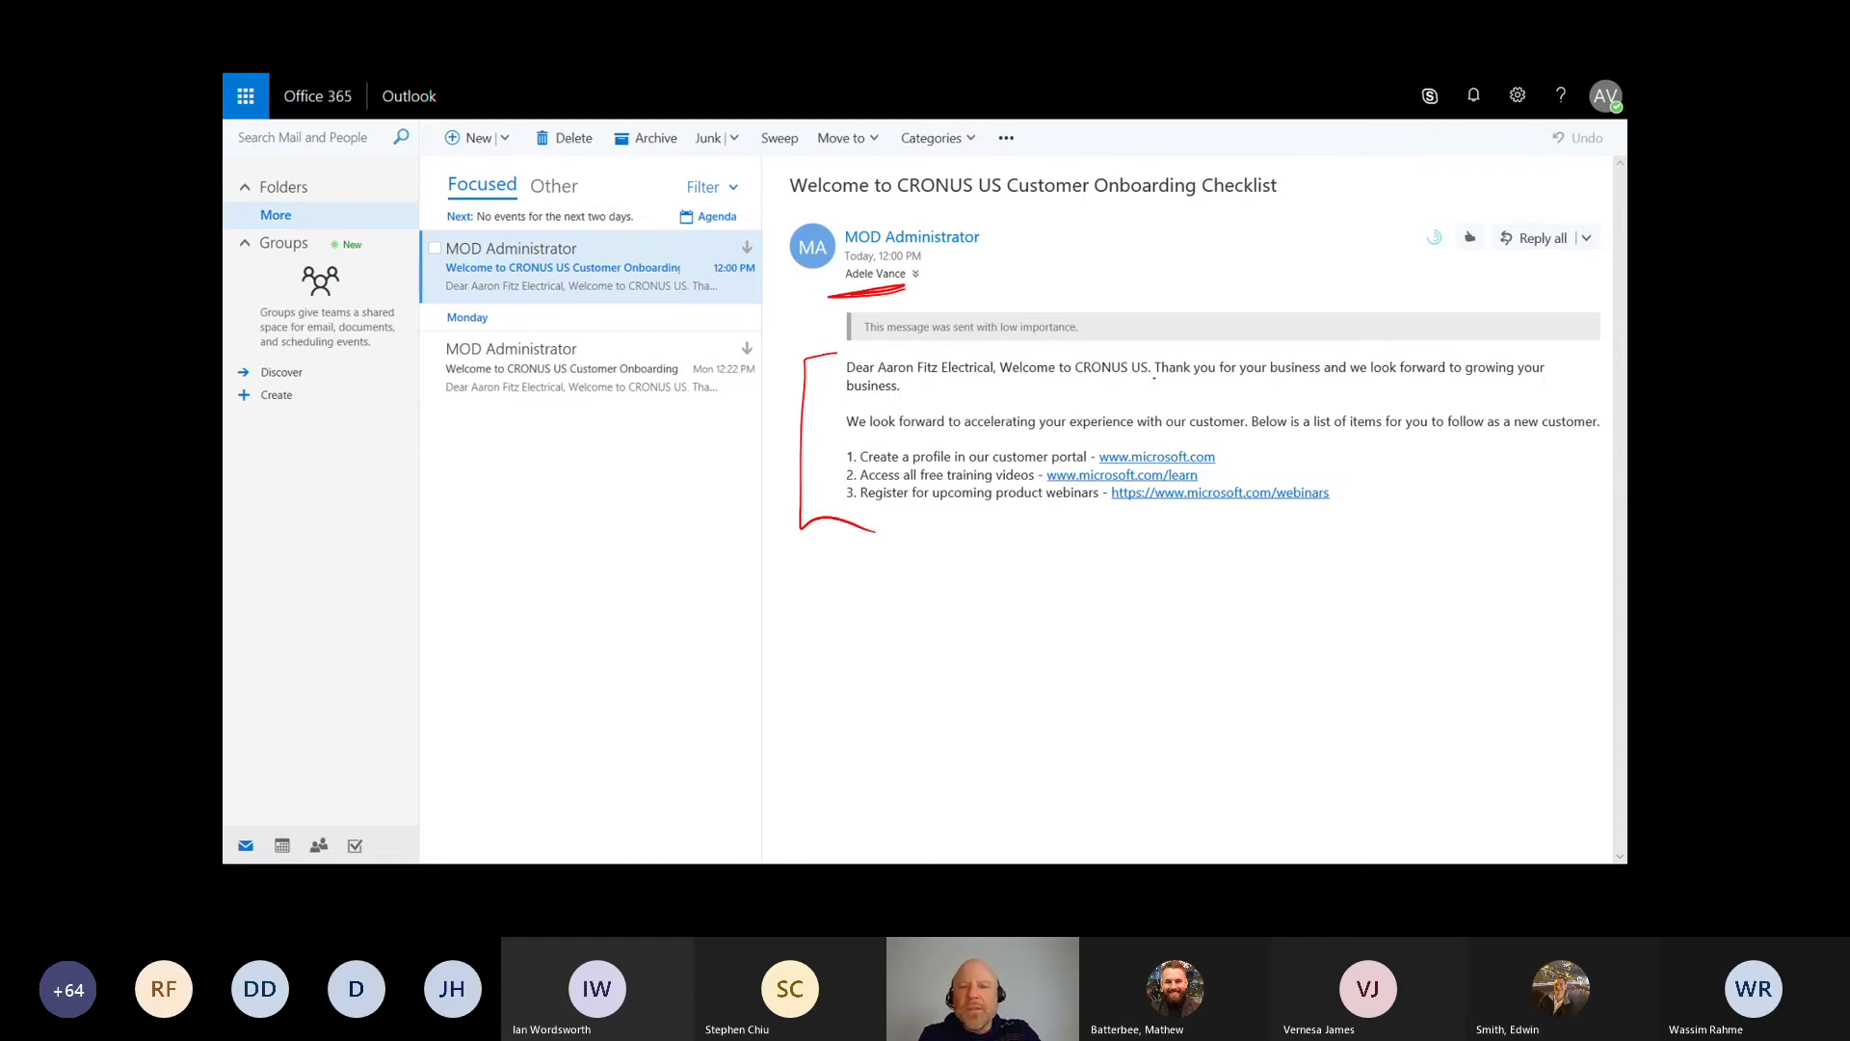
{"action": "mouse_move", "coordinate": [1122, 380]}
{"action": "left_mouse_down"}
{"action": "mouse_move", "coordinate": [1060, 377]}
{"action": "mouse_move", "coordinate": [1124, 390]}
{"action": "left_mouse_up"}
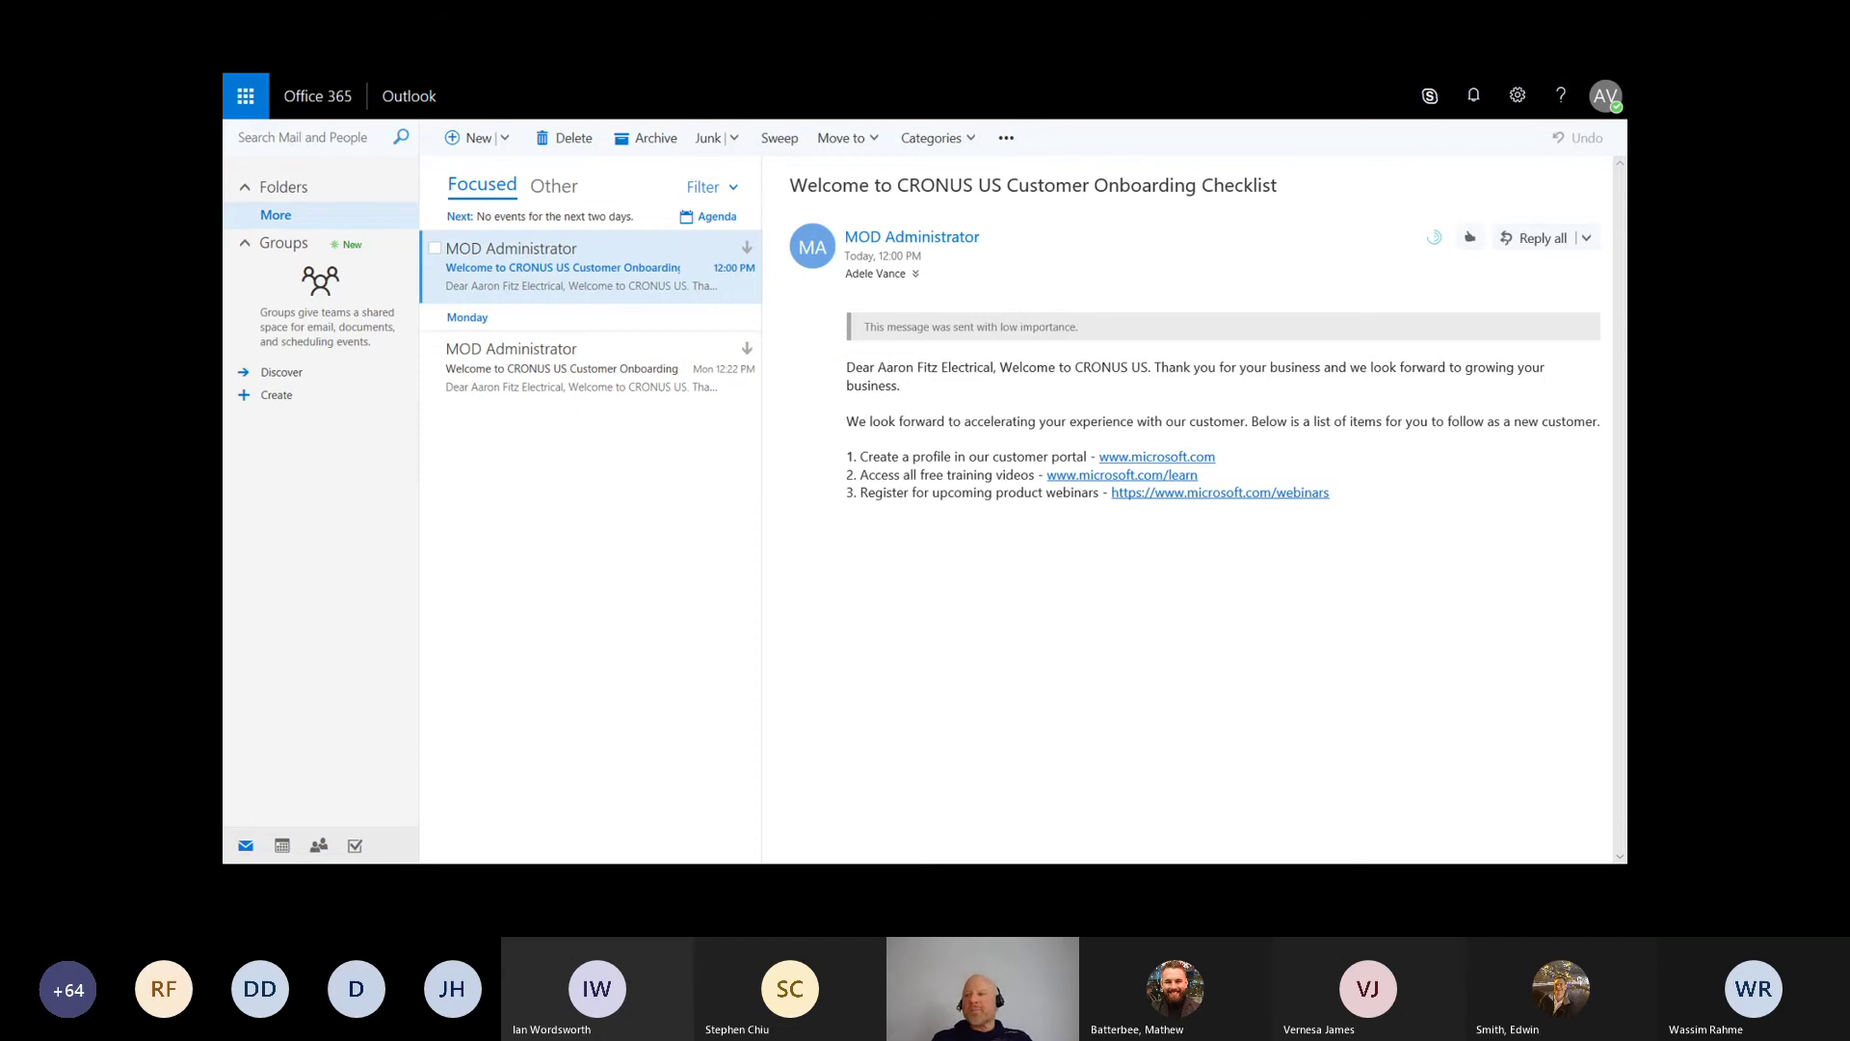
{"action": "left_click", "coordinate": [655, 801]}
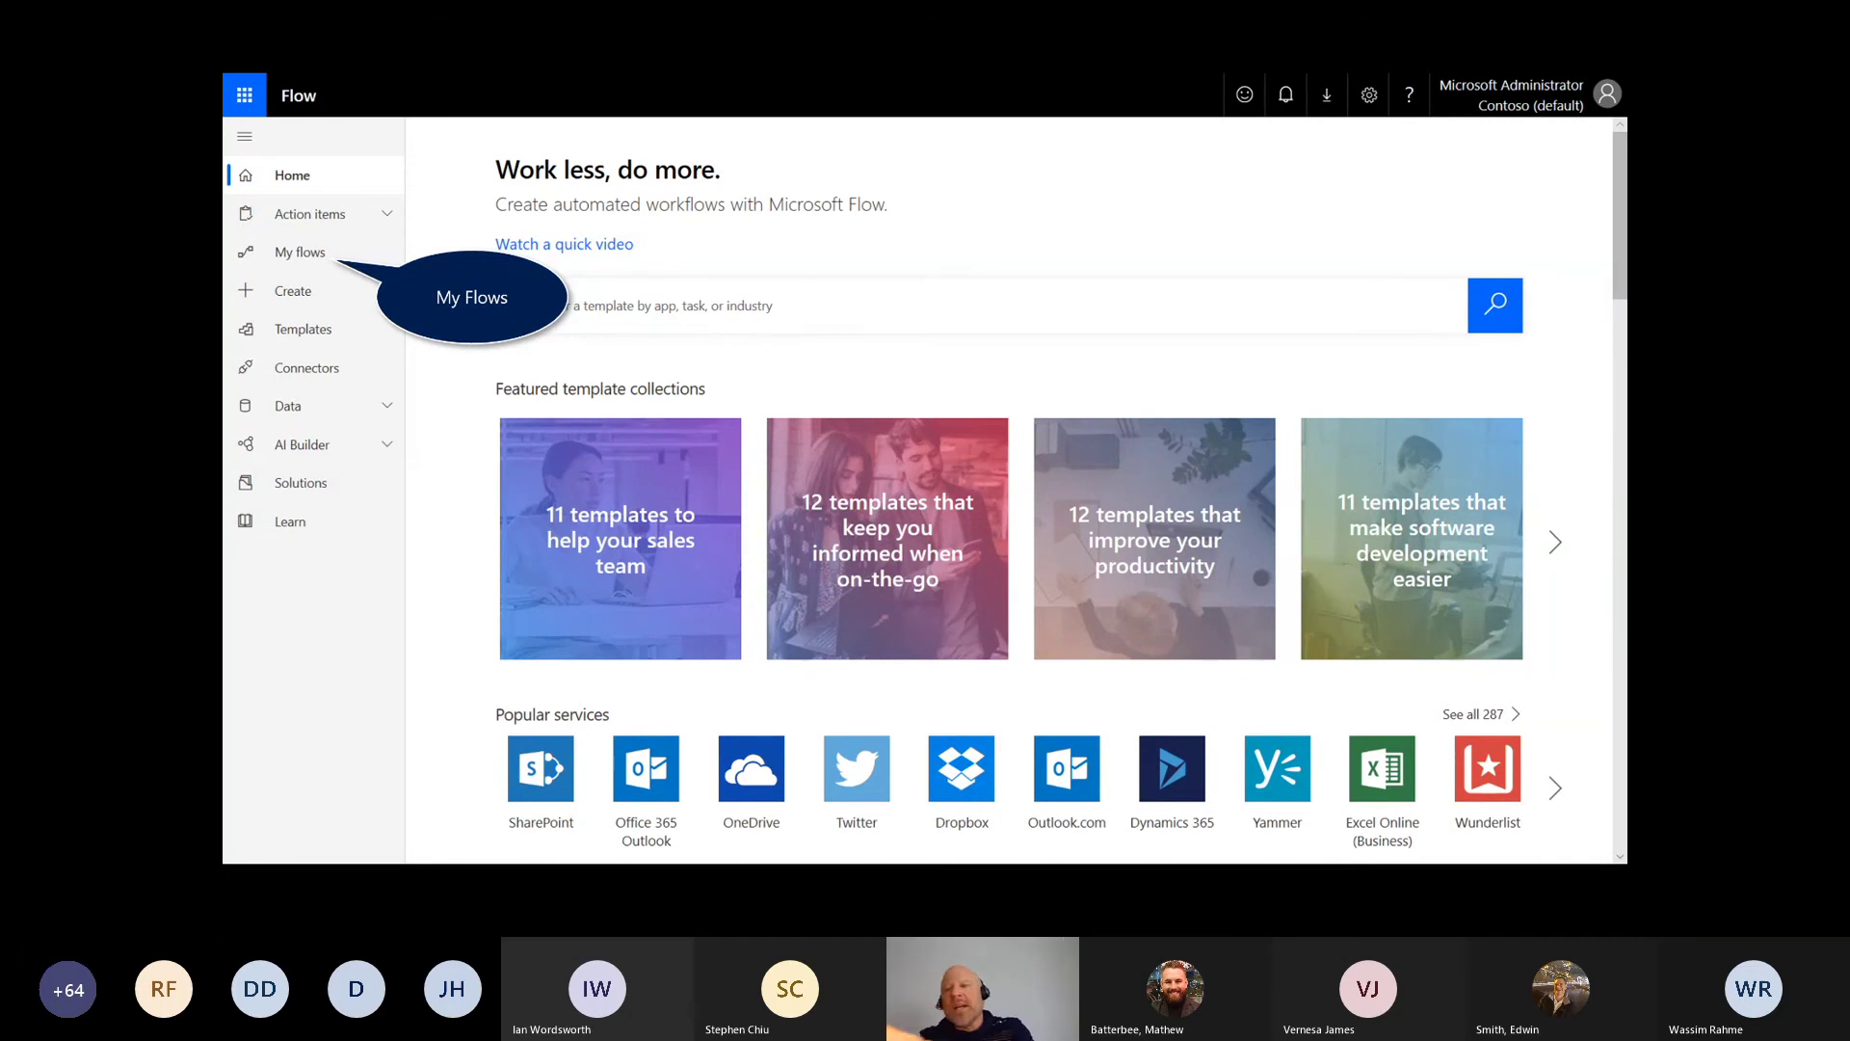
Step: Write handwritten notes on the Flow home page, then erase all the annotations
{"action": "left_click_drag", "start_coordinate": [1465, 188], "coordinate": [1594, 134]}
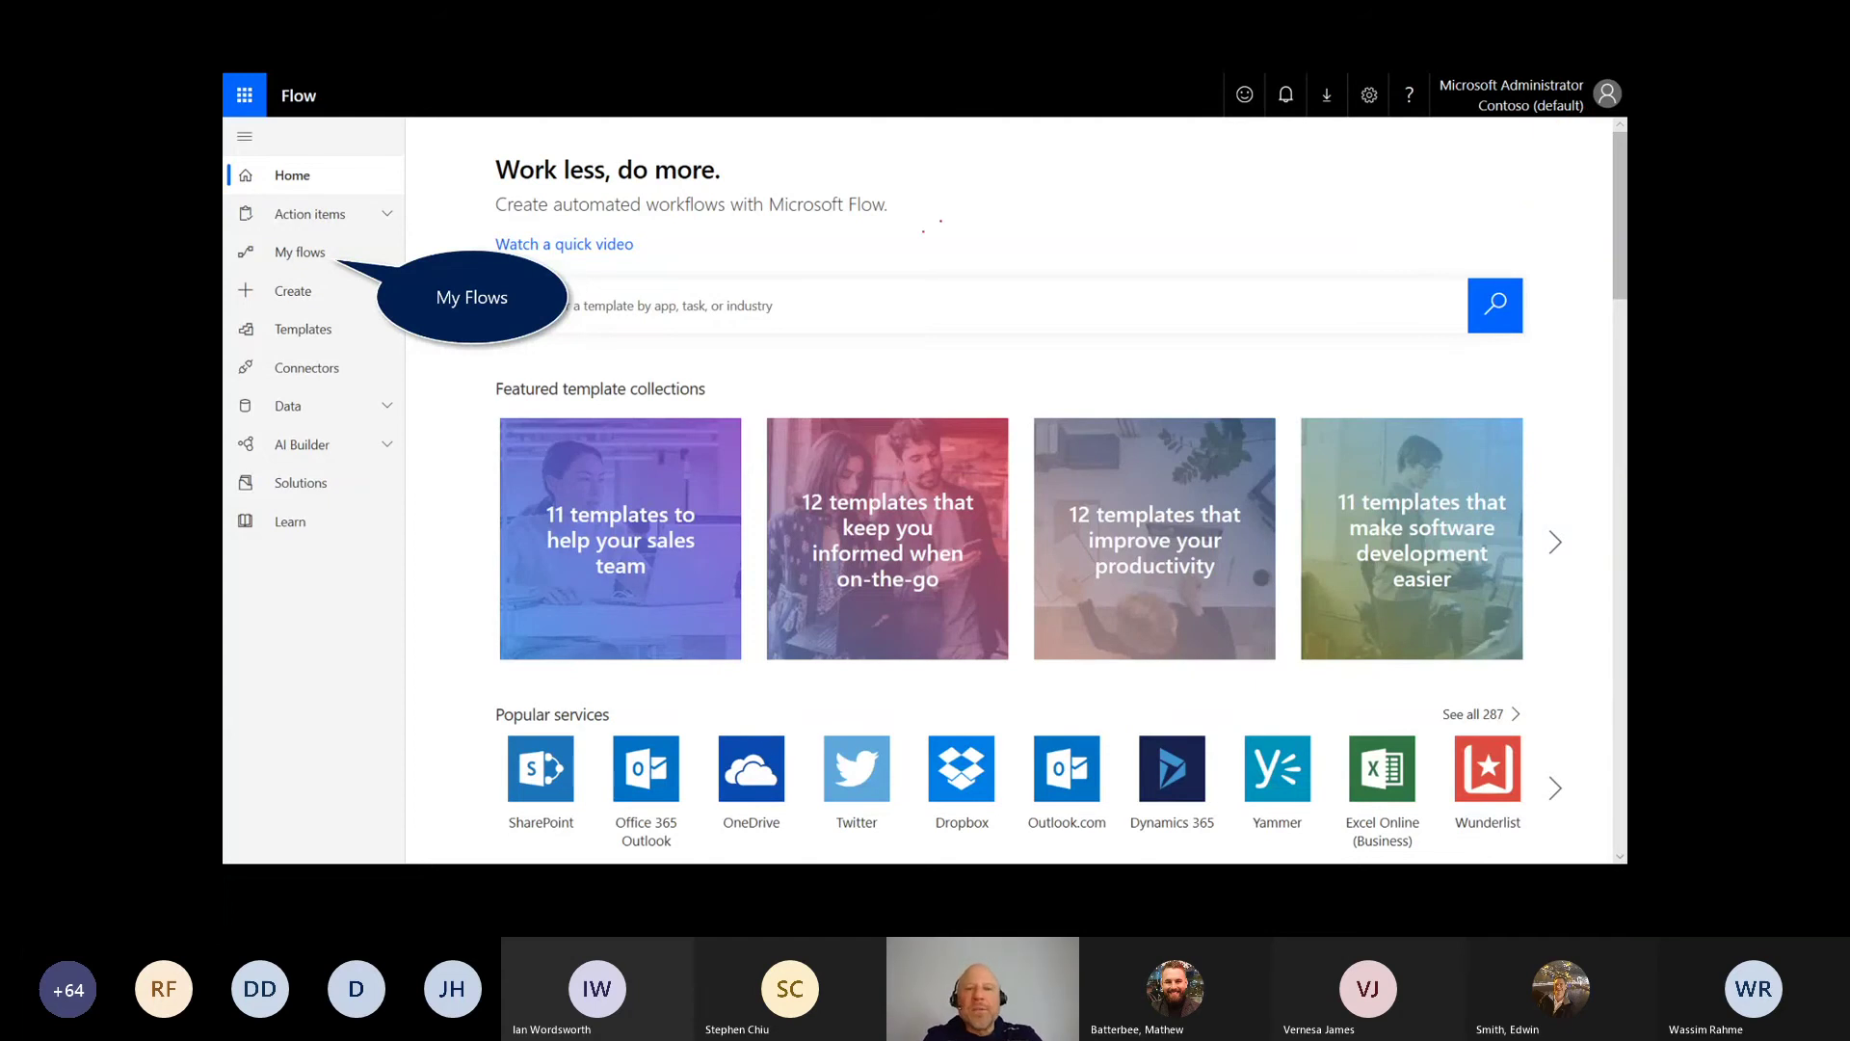
{"action": "mouse_move", "coordinate": [940, 221]}
{"action": "left_mouse_down"}
{"action": "mouse_move", "coordinate": [964, 248]}
{"action": "mouse_move", "coordinate": [931, 275]}
{"action": "mouse_move", "coordinate": [1044, 351]}
{"action": "left_mouse_up"}
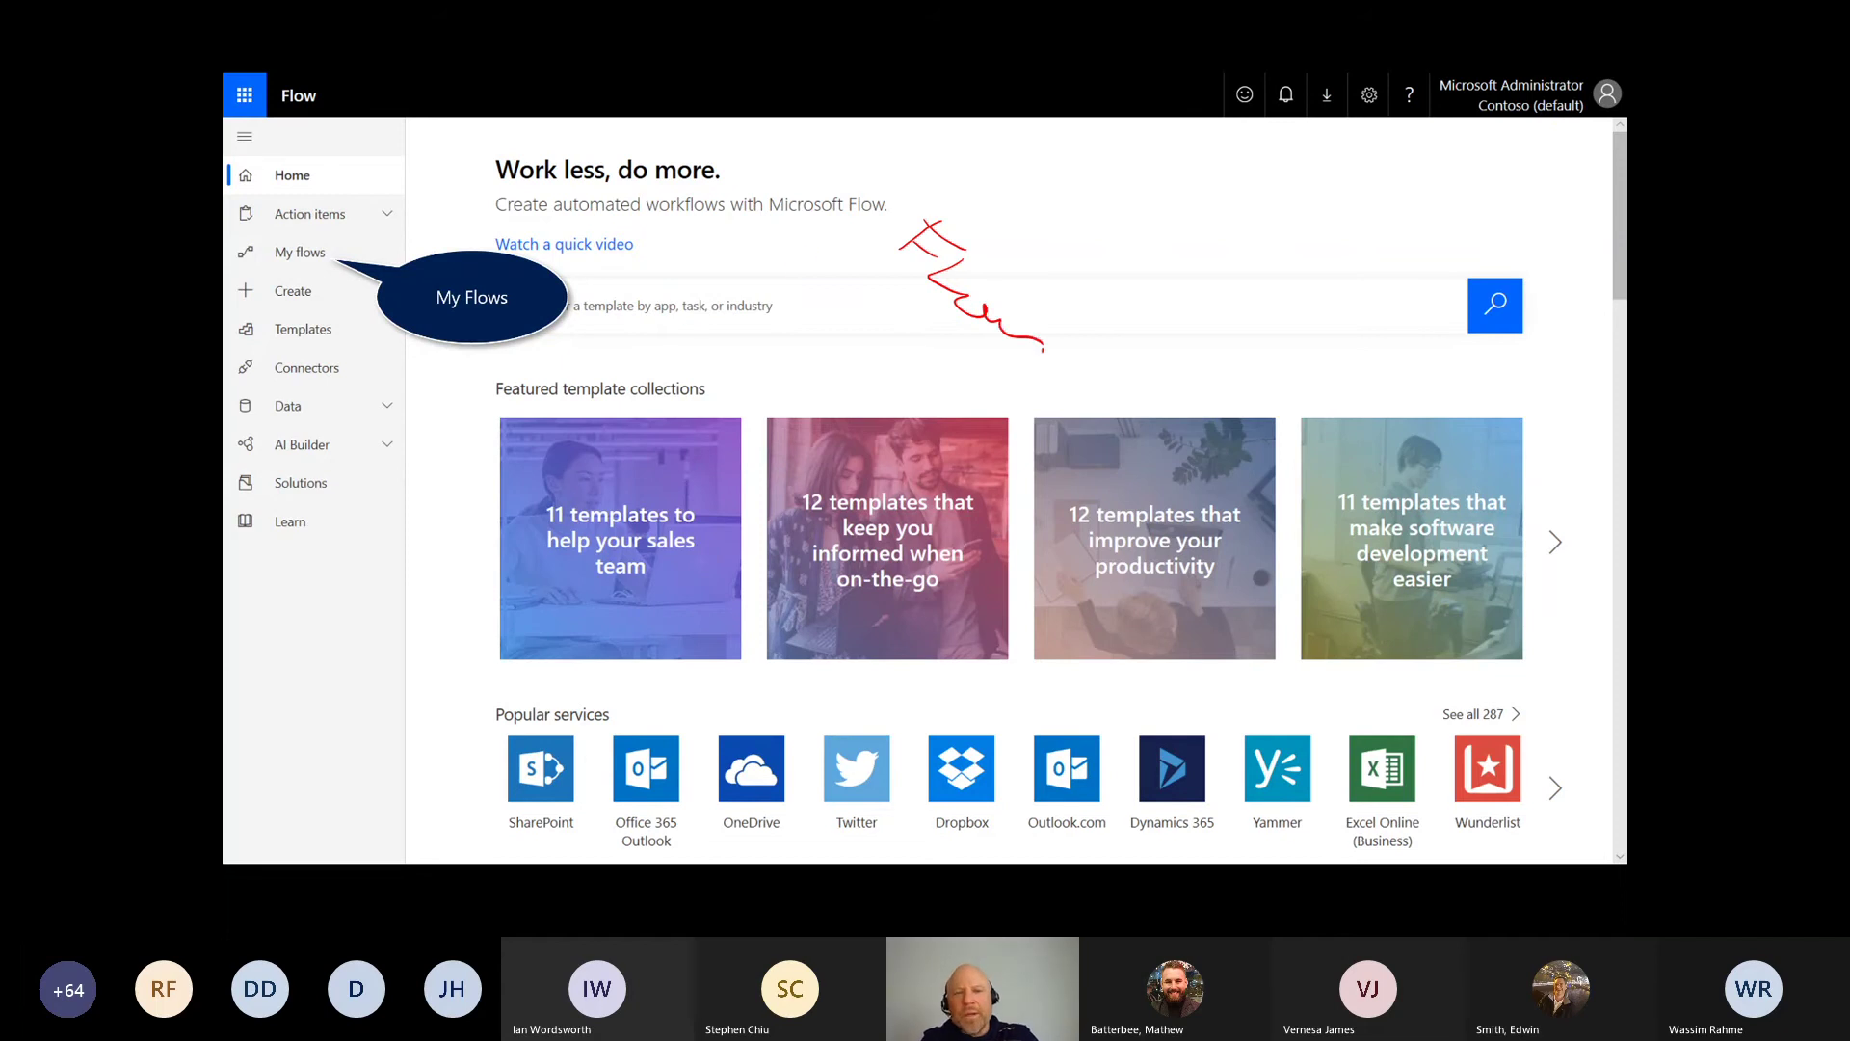
{"action": "mouse_move", "coordinate": [791, 273]}
{"action": "left_mouse_down"}
{"action": "mouse_move", "coordinate": [859, 260]}
{"action": "mouse_move", "coordinate": [827, 290]}
{"action": "mouse_move", "coordinate": [968, 409]}
{"action": "left_mouse_up"}
{"action": "left_click", "coordinate": [848, 299]}
{"action": "mouse_move", "coordinate": [1014, 481]}
{"action": "left_mouse_down"}
{"action": "mouse_move", "coordinate": [1095, 520]}
{"action": "mouse_move", "coordinate": [1096, 593]}
{"action": "mouse_move", "coordinate": [1122, 600]}
{"action": "left_mouse_up"}
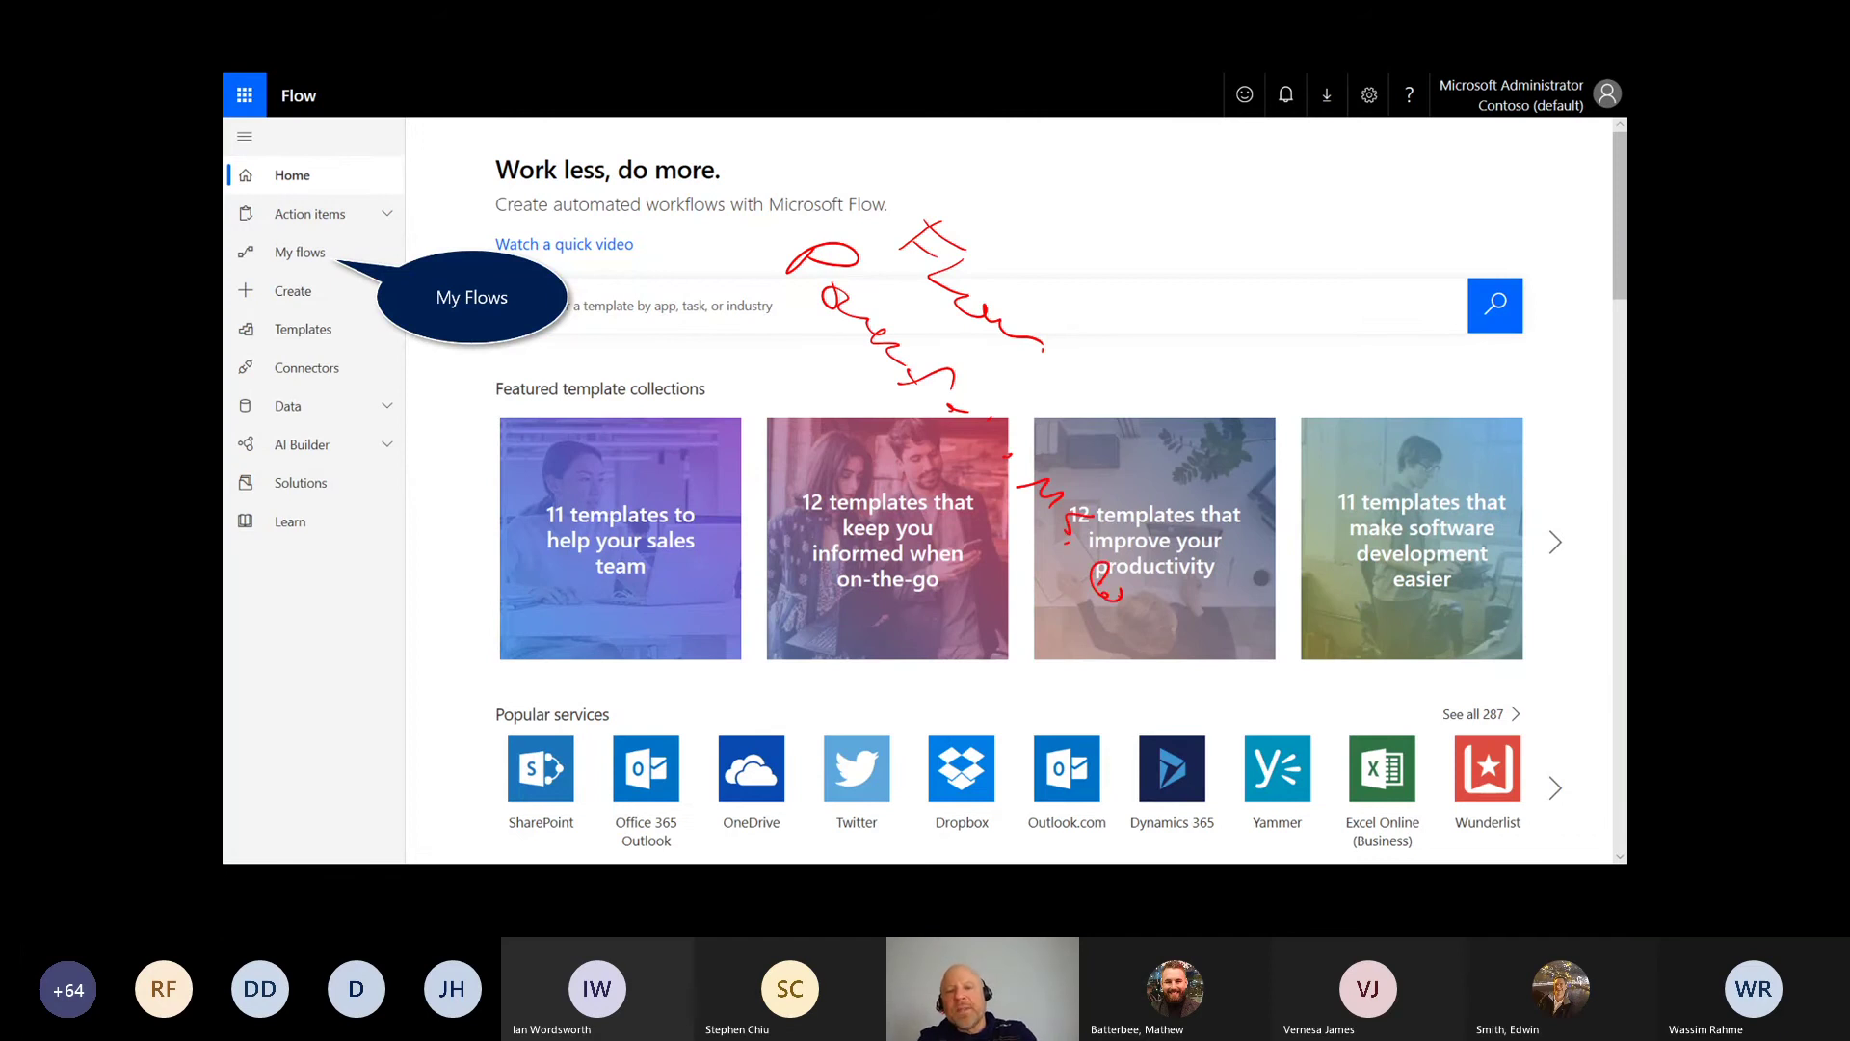
{"action": "left_click_drag", "start_coordinate": [824, 252], "coordinate": [1108, 589]}
{"action": "left_click_drag", "start_coordinate": [881, 231], "coordinate": [930, 219]}
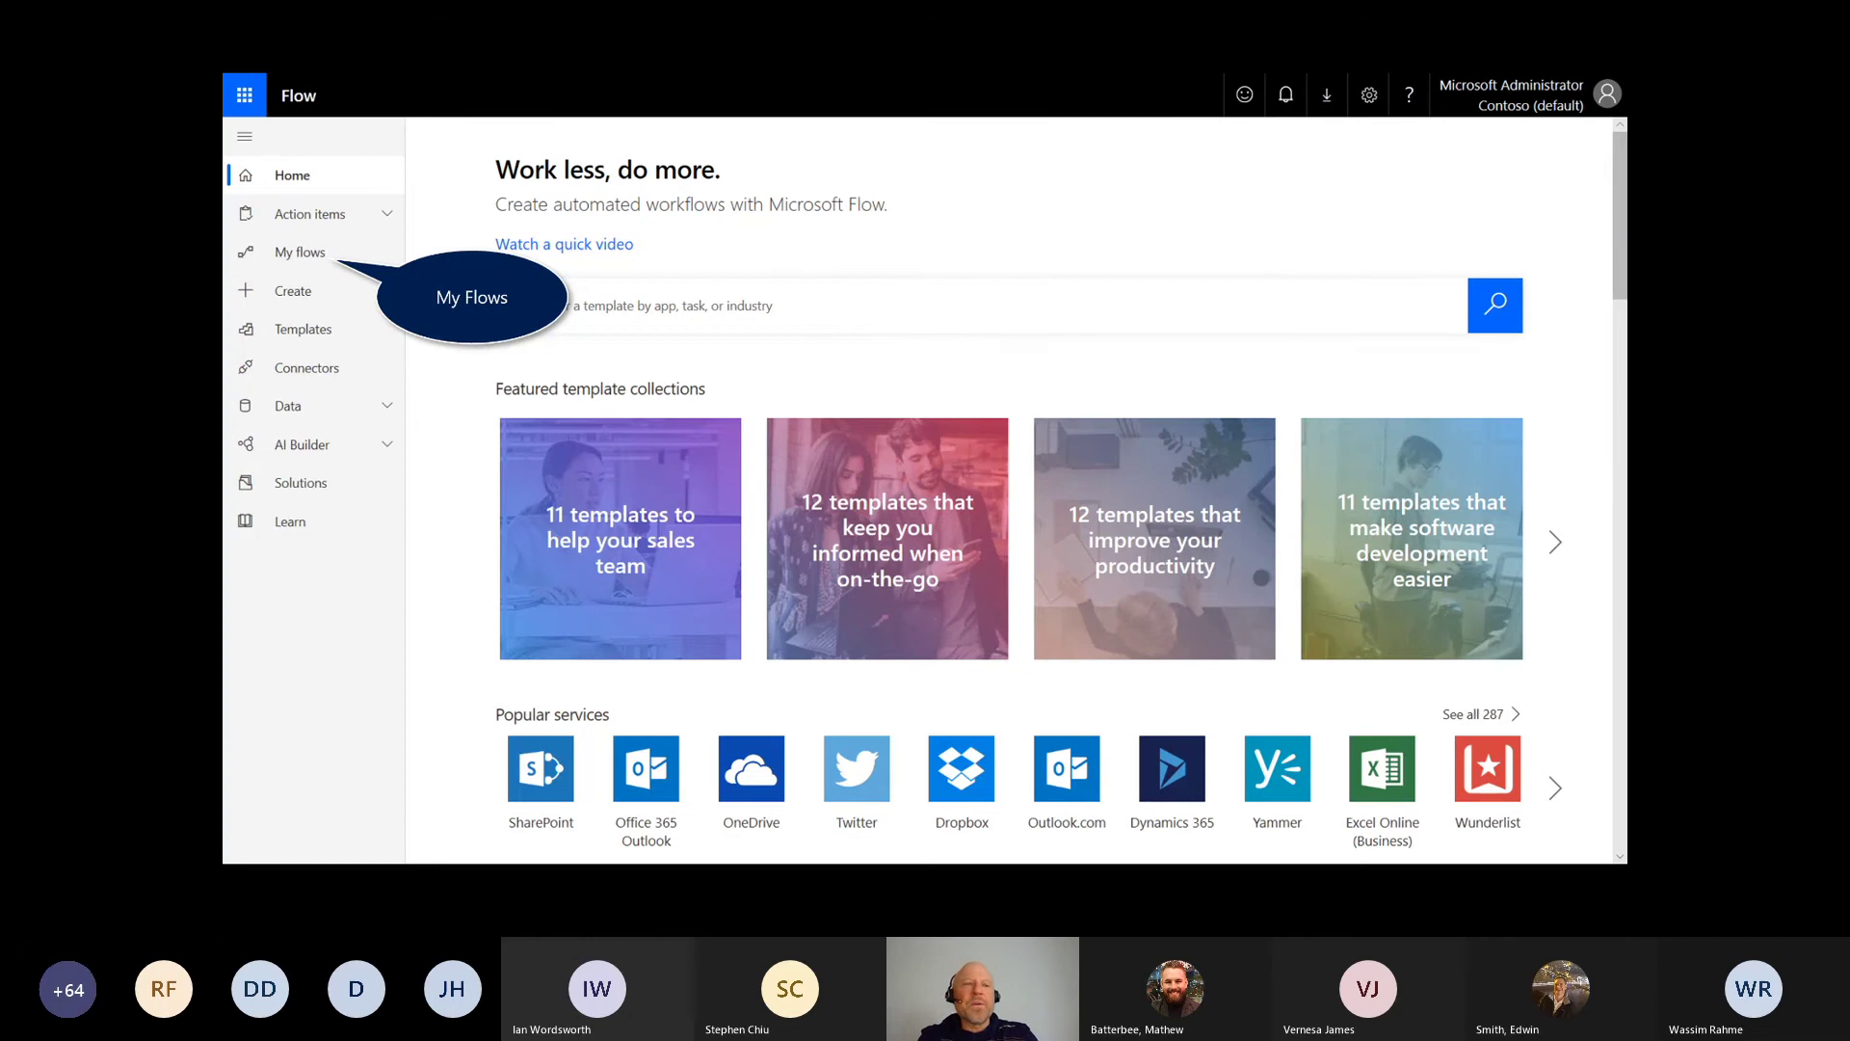
{"action": "left_click_drag", "start_coordinate": [273, 106], "coordinate": [266, 81]}
{"action": "key", "text": "e"}
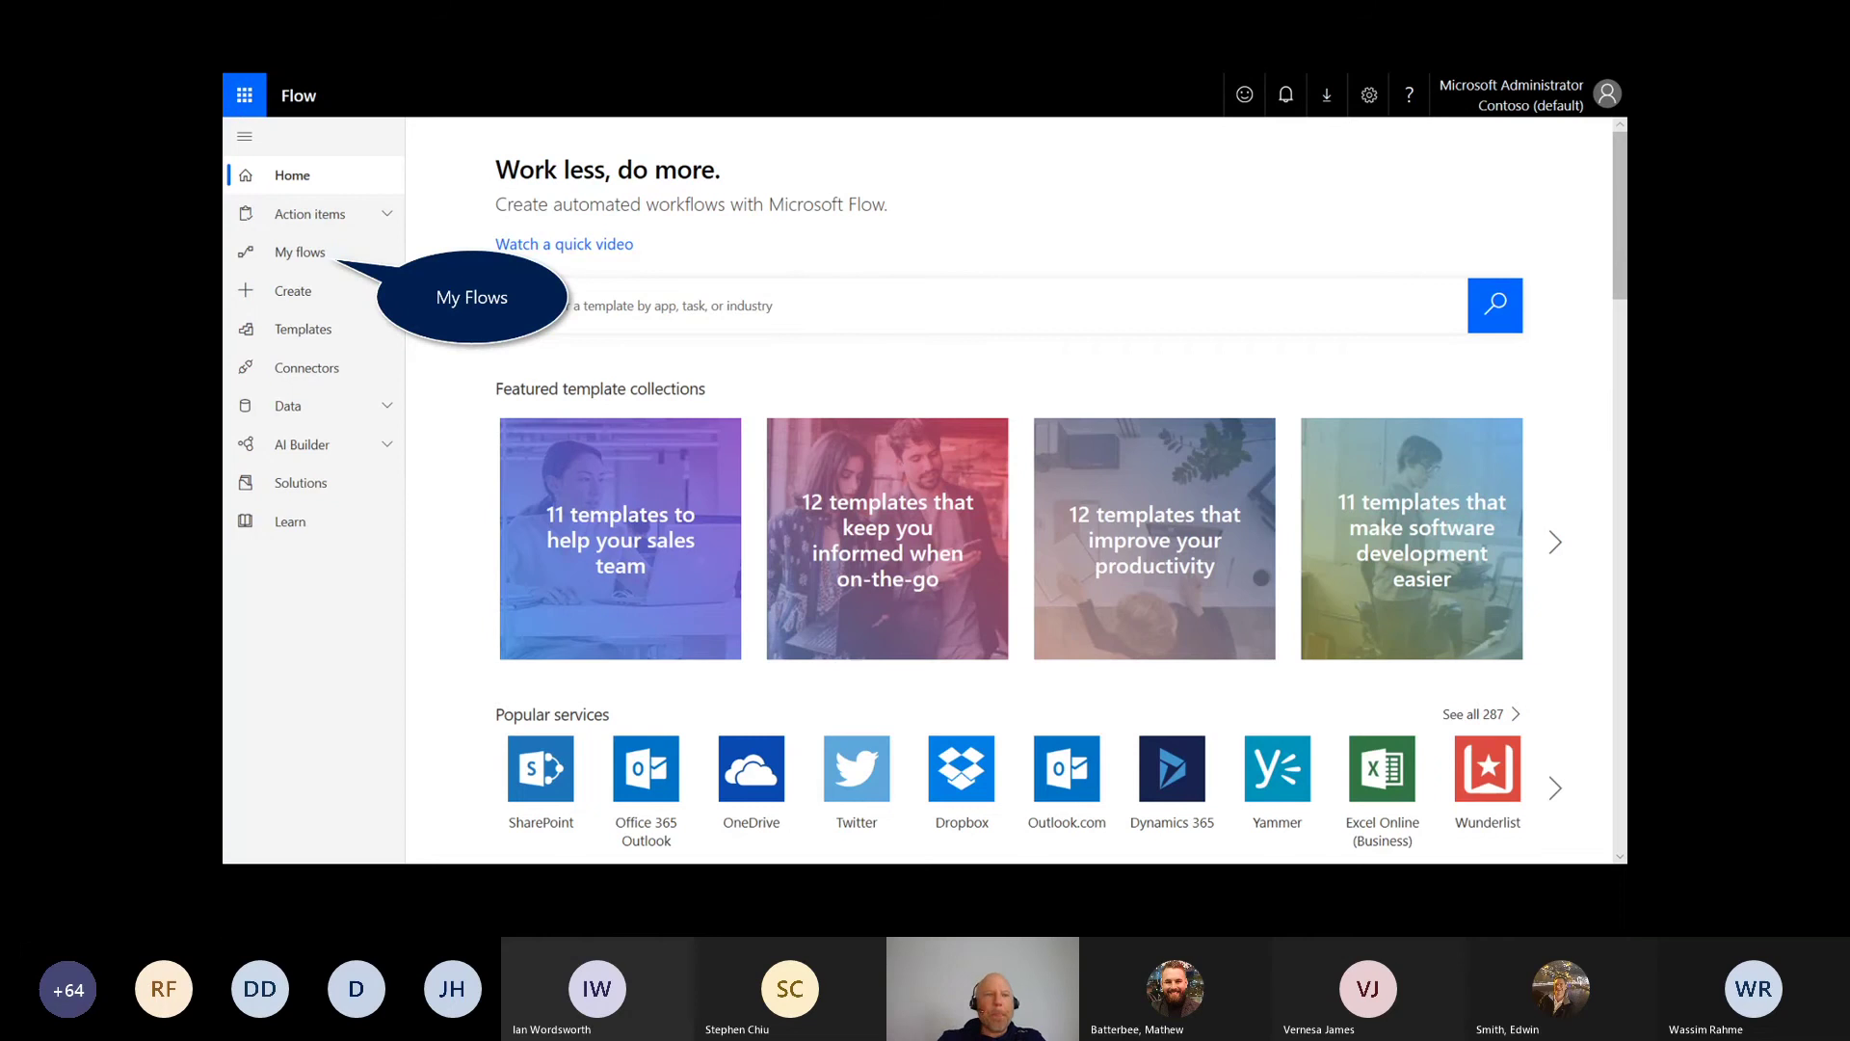
Step: Go to My flows and choose New > Create from template
{"action": "left_click", "coordinate": [313, 262]}
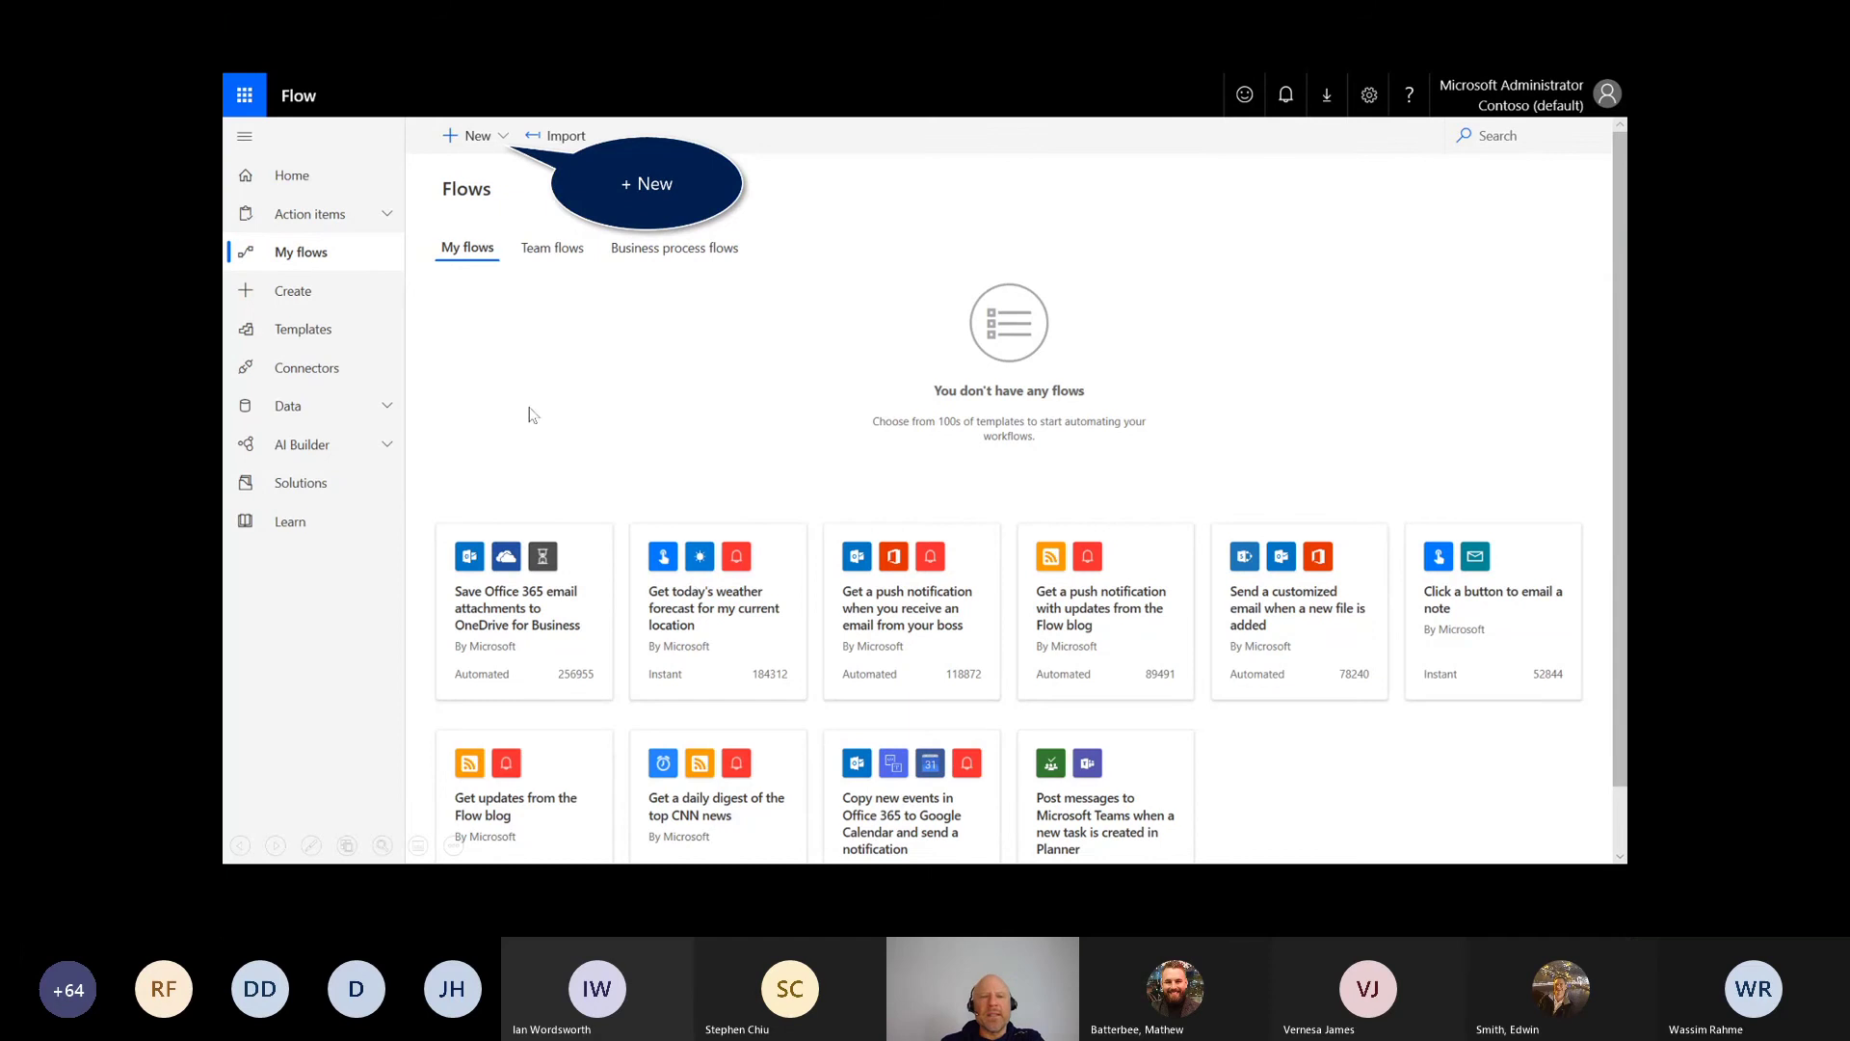
{"action": "left_click", "coordinate": [501, 141]}
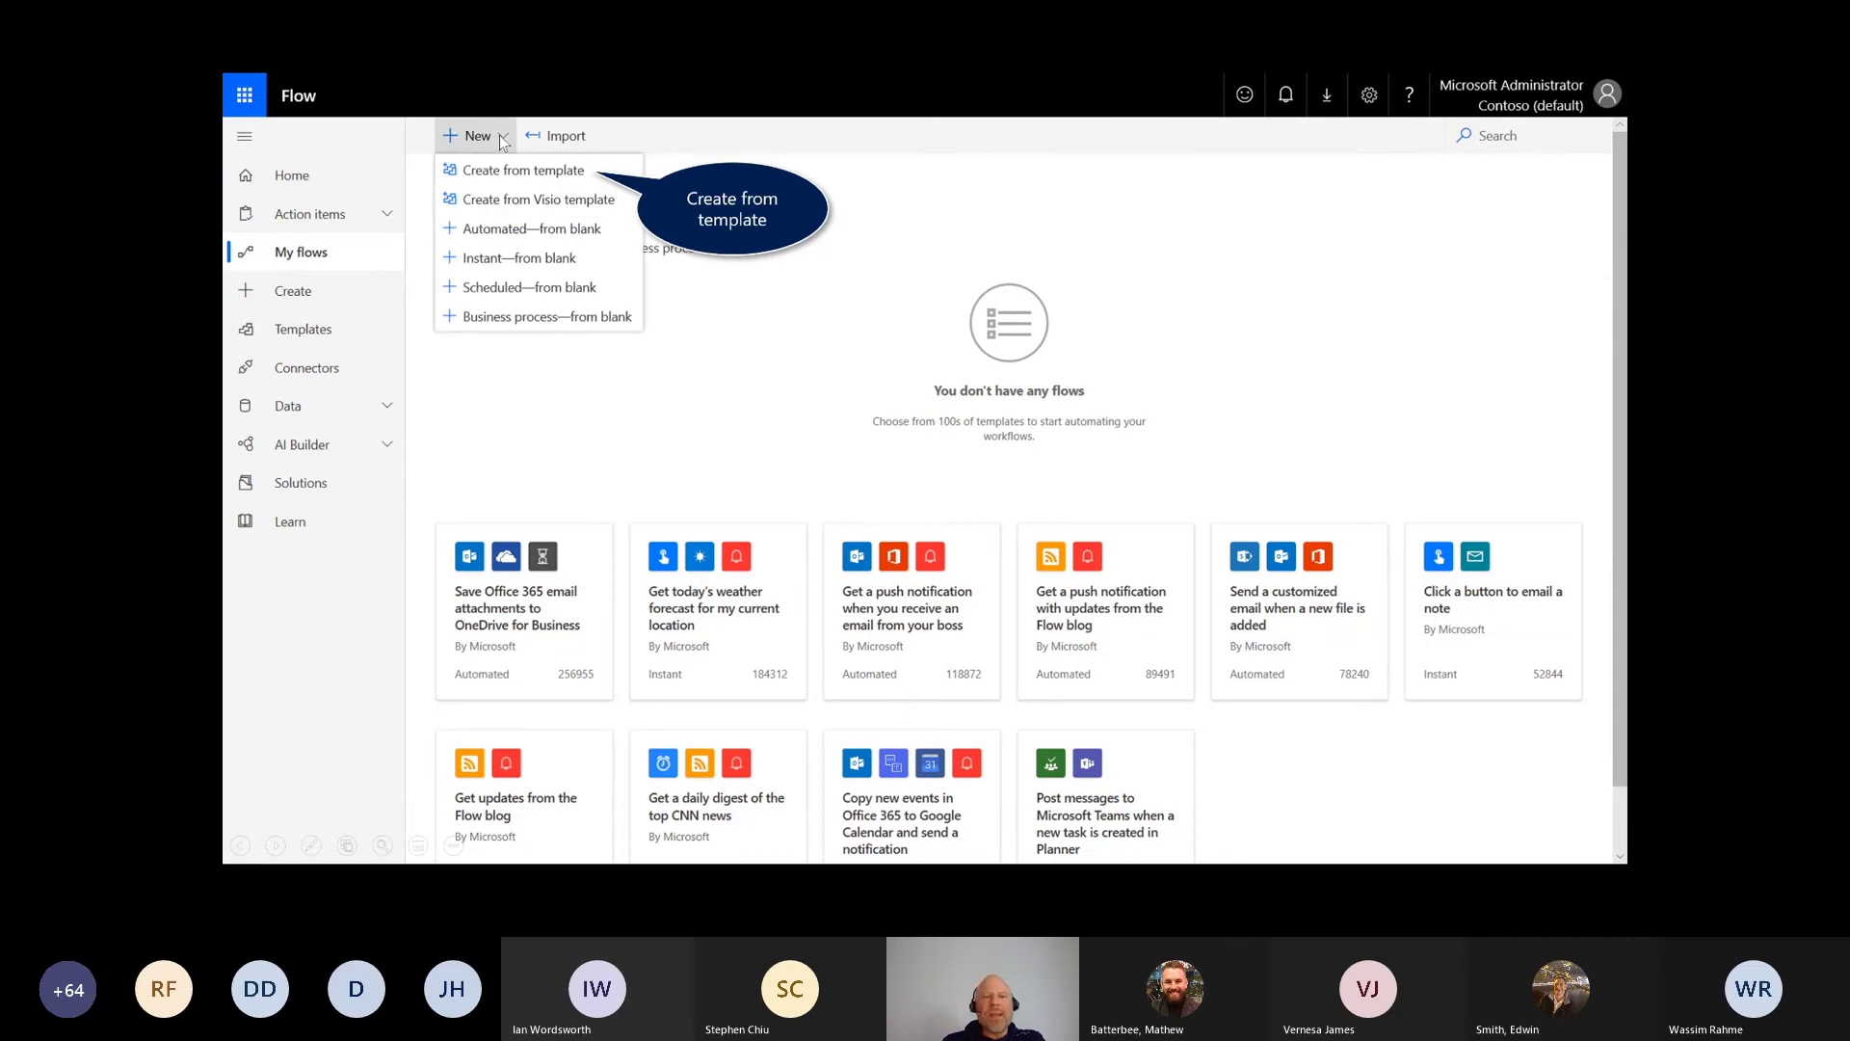
{"action": "left_click", "coordinate": [563, 177]}
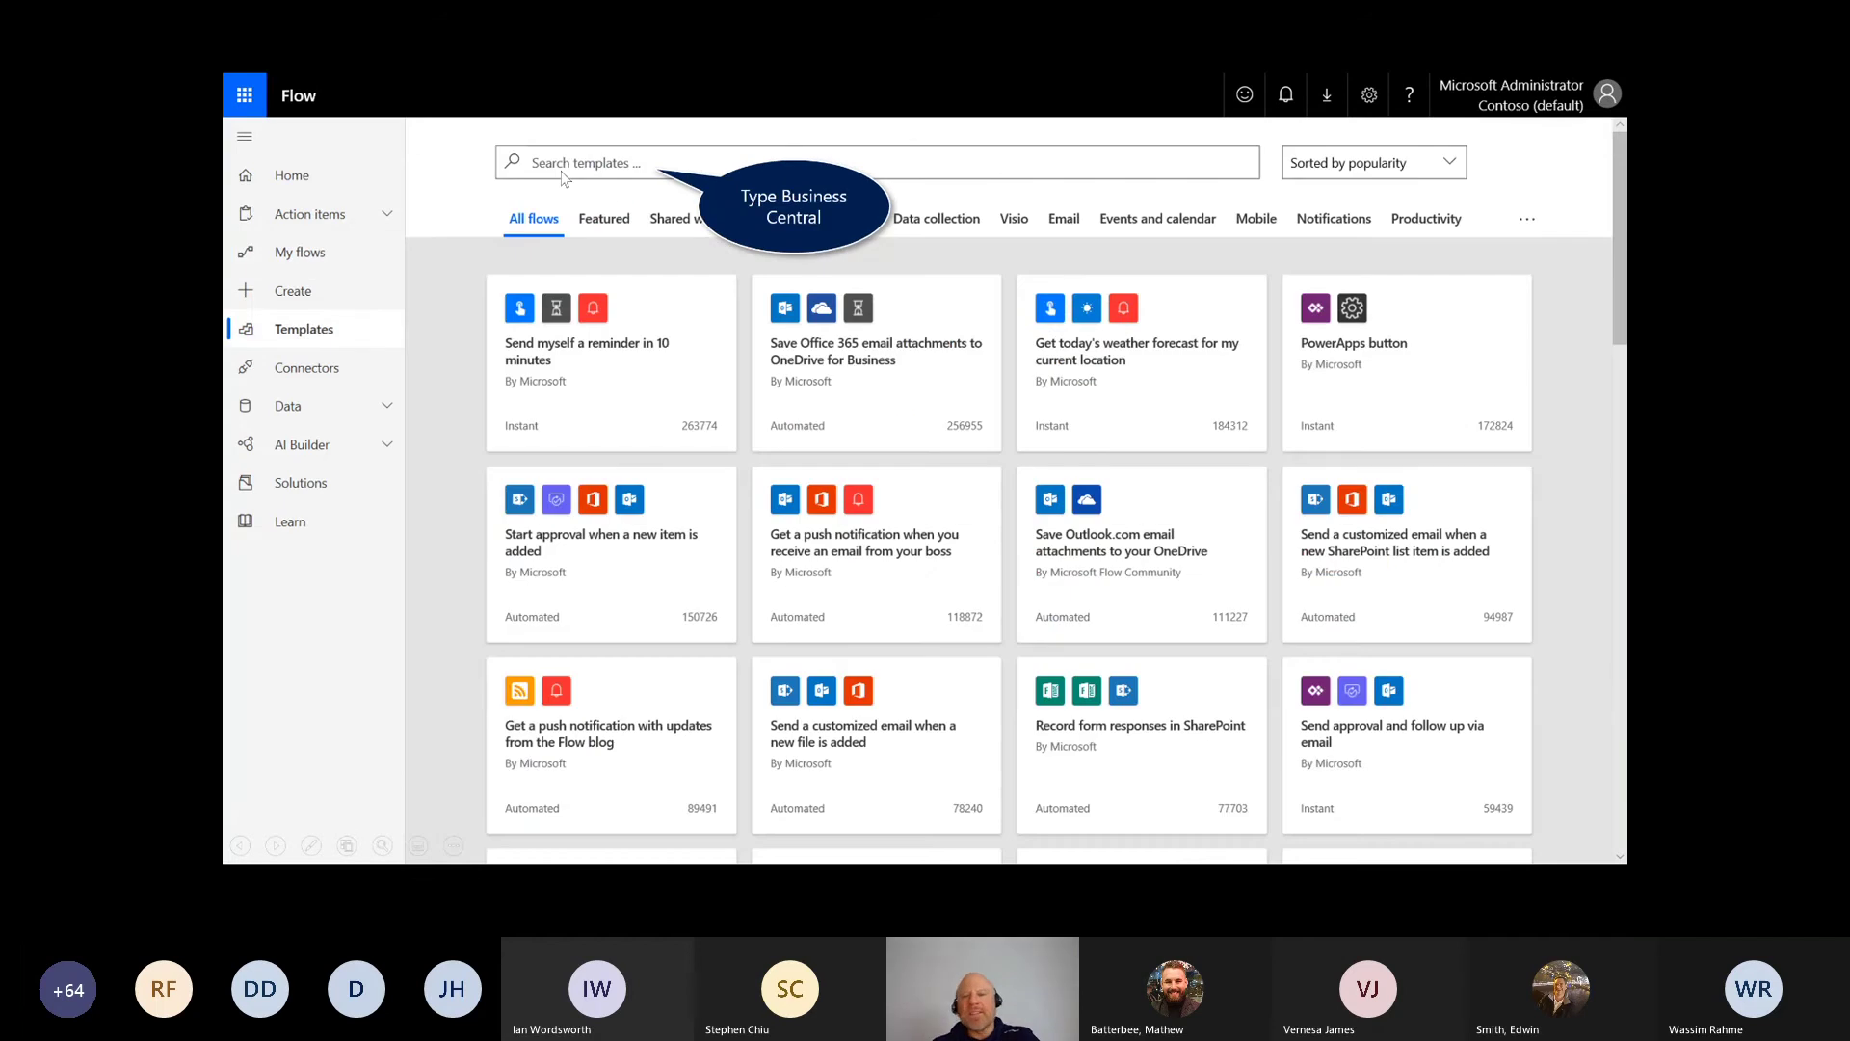
Step: Mark up the Business Central template results, pointing out the first template card
{"action": "mouse_move", "coordinate": [583, 318]}
{"action": "left_mouse_down"}
{"action": "mouse_move", "coordinate": [1104, 258]}
{"action": "mouse_move", "coordinate": [1447, 385]}
{"action": "mouse_move", "coordinate": [1590, 655]}
{"action": "mouse_move", "coordinate": [568, 279]}
{"action": "left_mouse_up"}
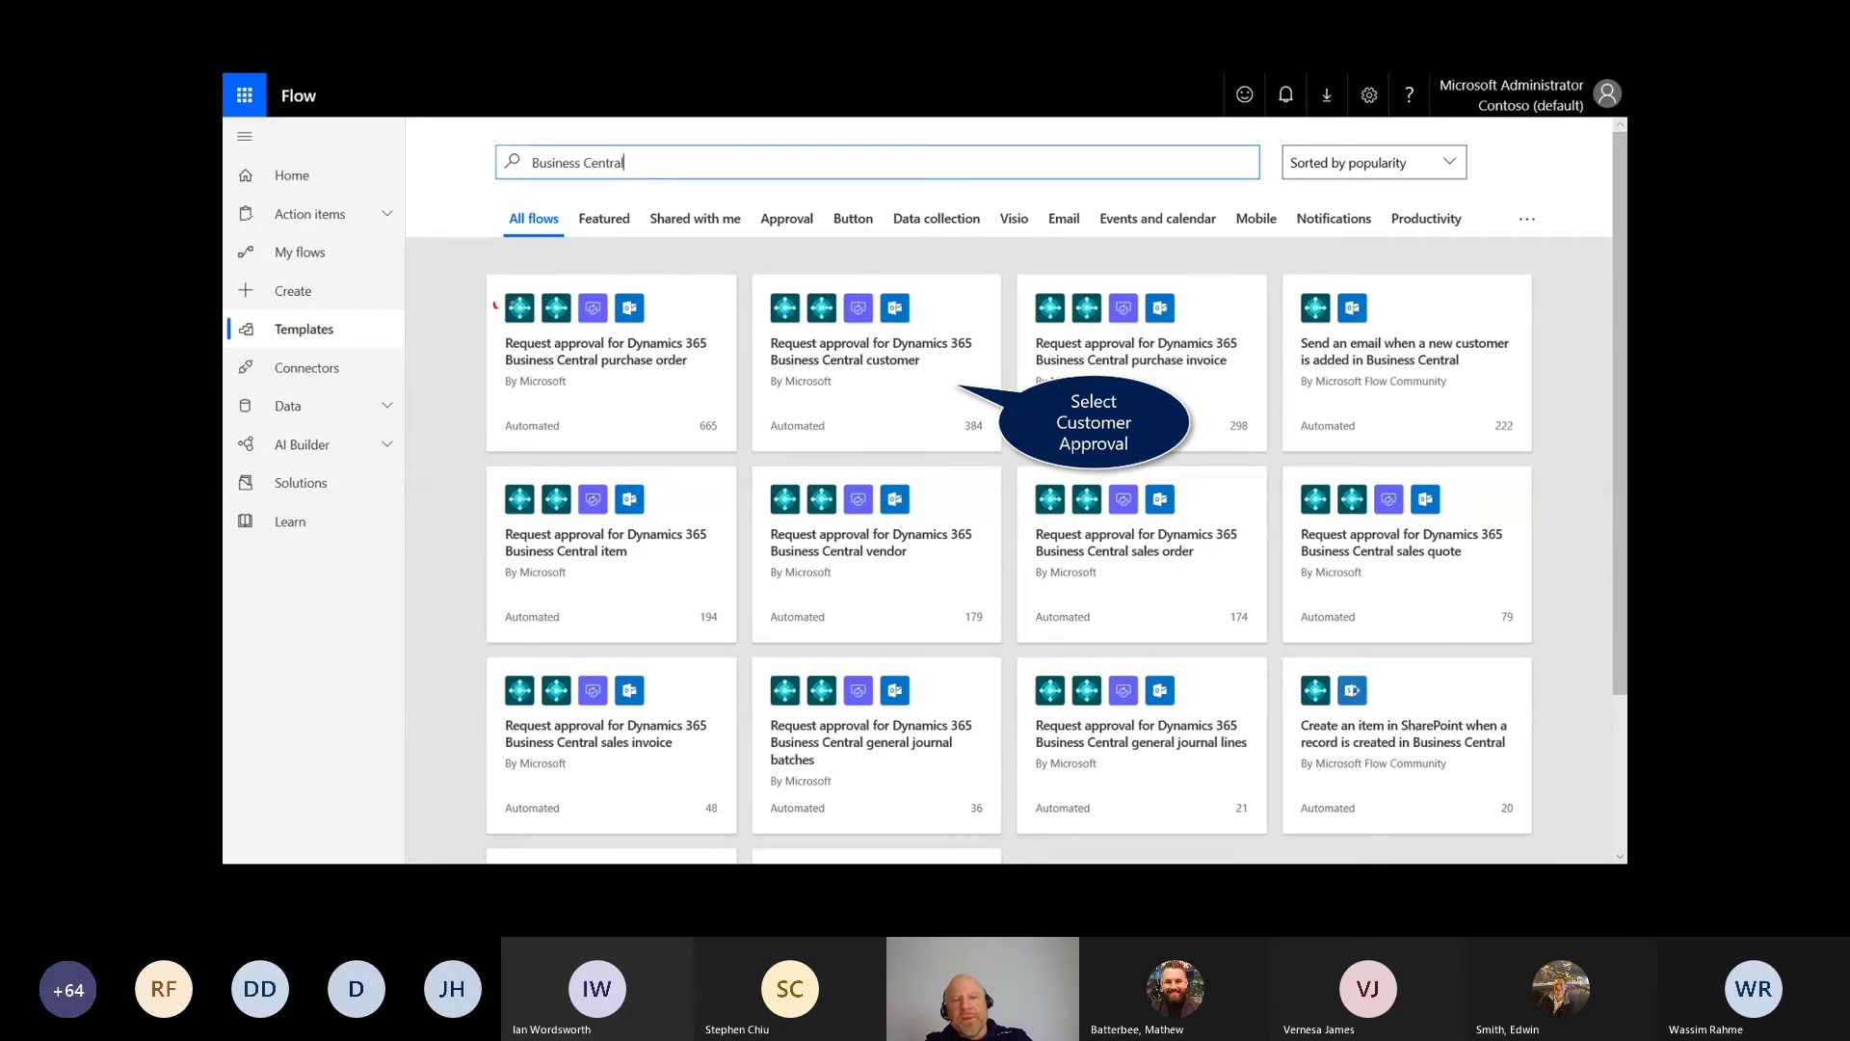
{"action": "left_click_drag", "start_coordinate": [494, 306], "coordinate": [472, 282]}
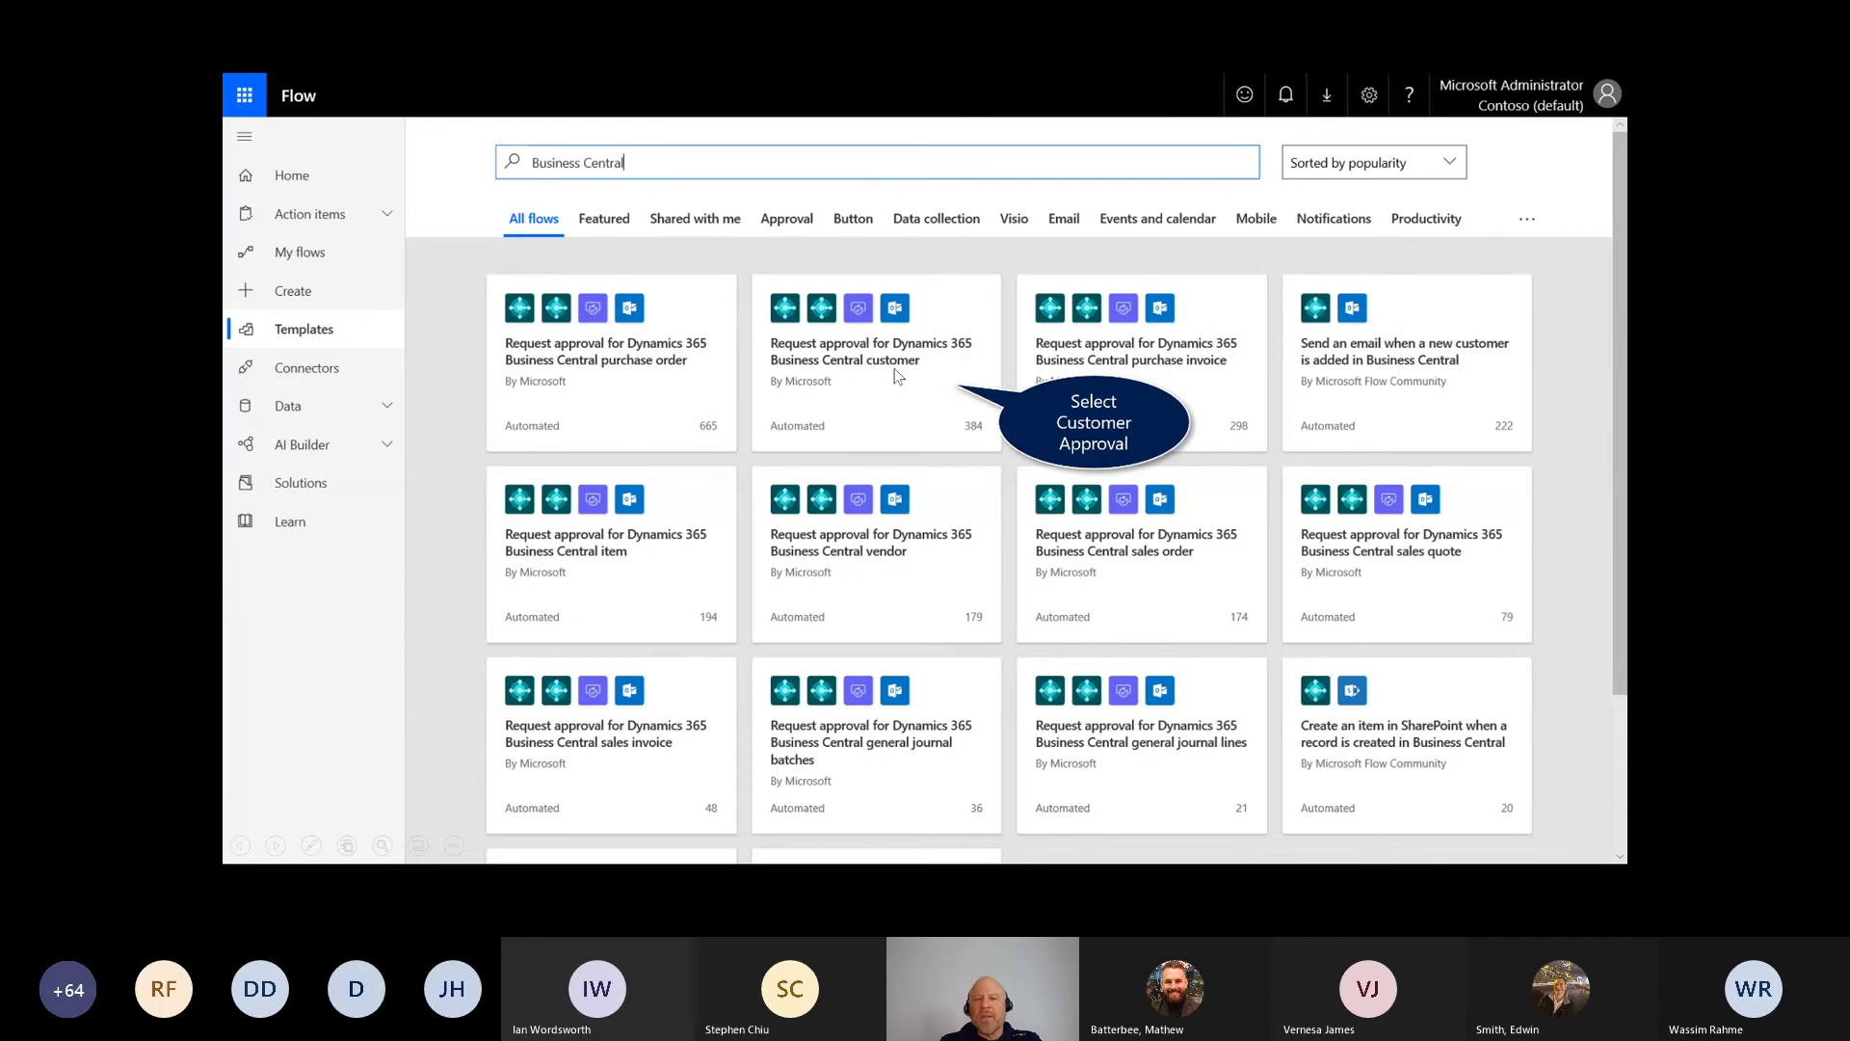
Step: Open the 'Request approval for Dynamics 365 Business Central customer' template and continue into the editor
{"action": "left_click", "coordinate": [896, 375]}
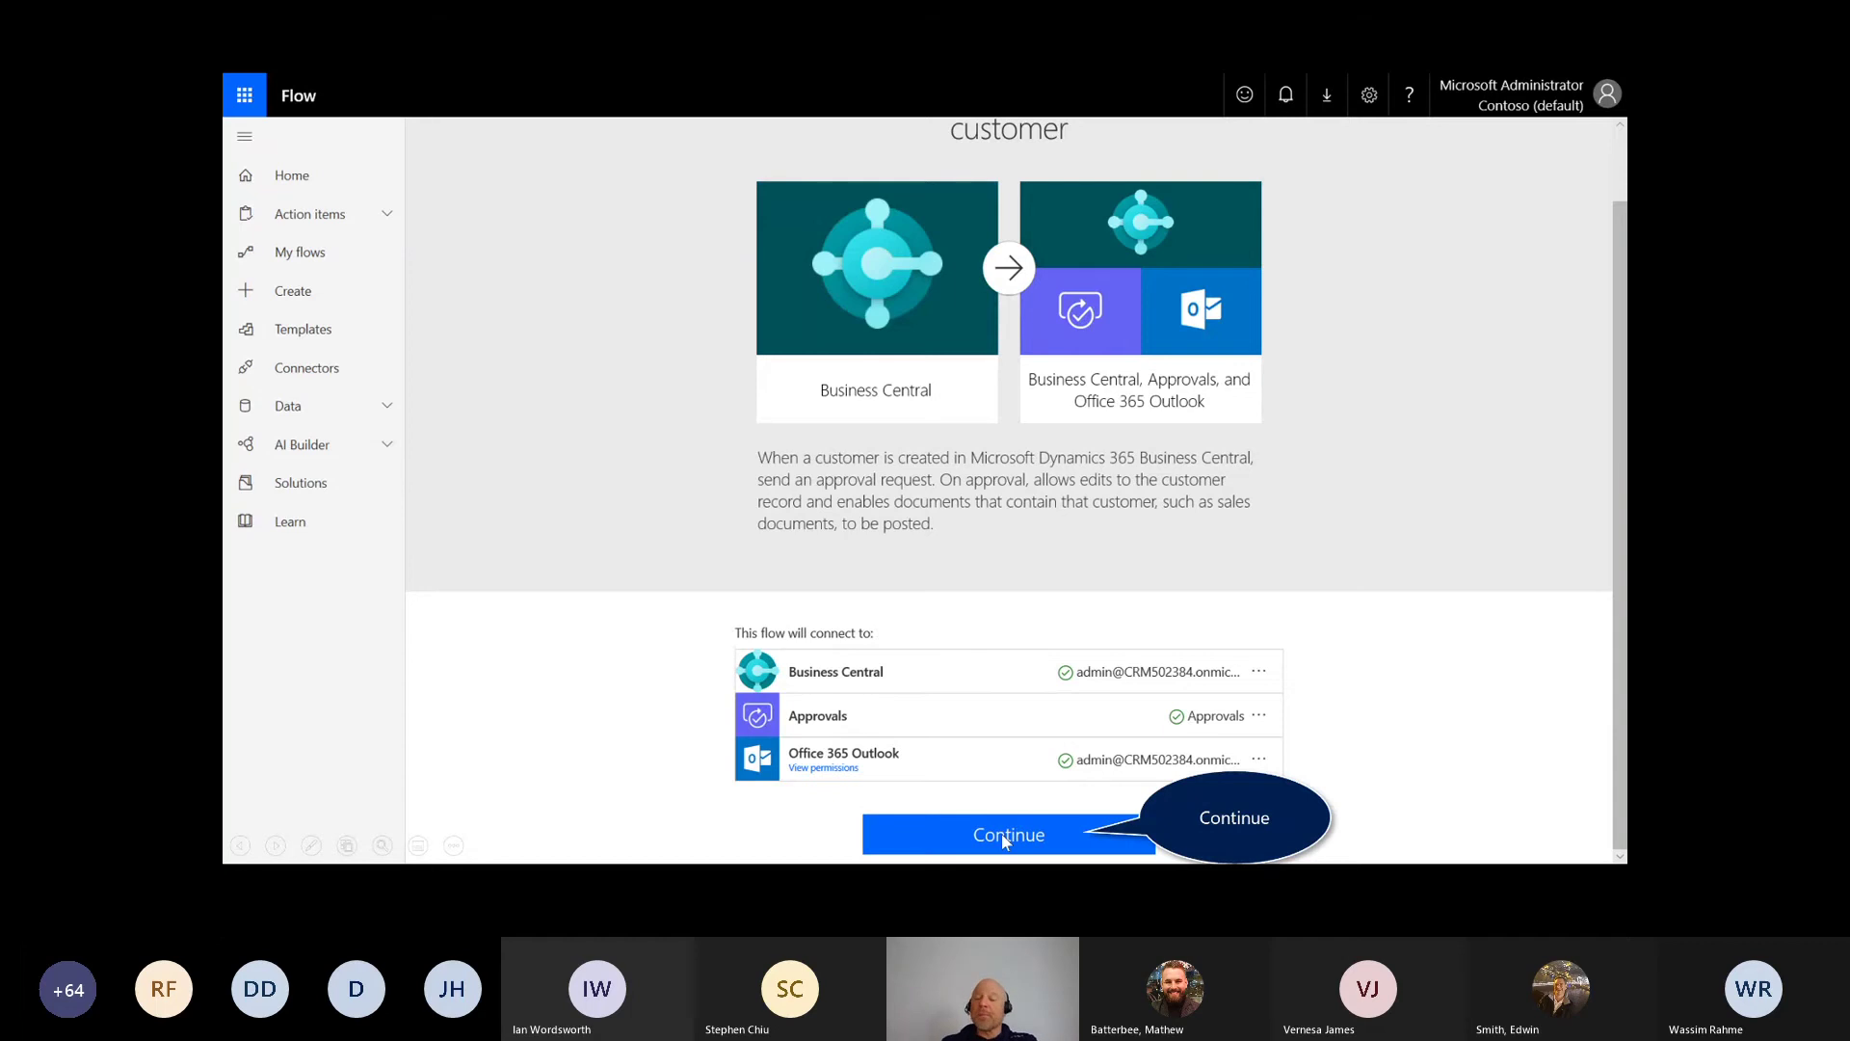
{"action": "key", "text": "Right"}
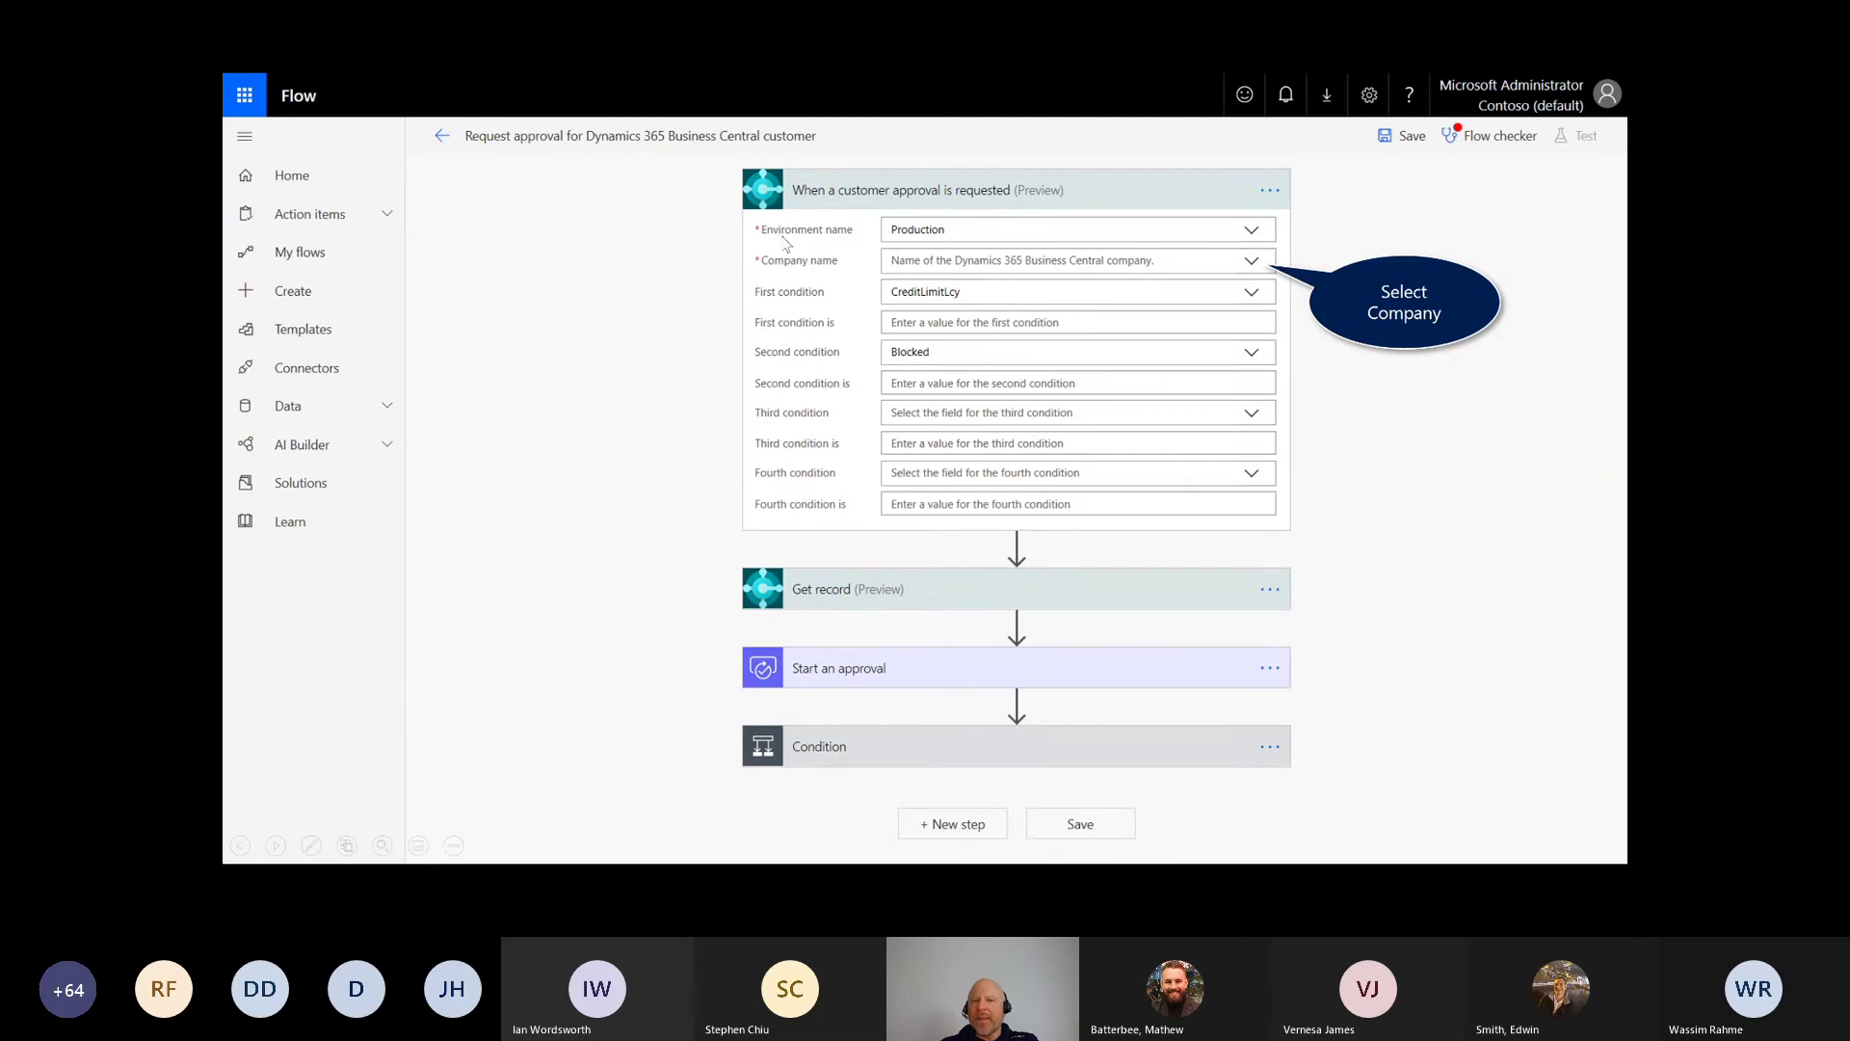
Step: Mark the Environment name setting with ink, then set the trigger's company to CRONUS USA, Inc
{"action": "key", "text": "ctrl+p"}
{"action": "left_click_drag", "start_coordinate": [752, 231], "coordinate": [728, 250]}
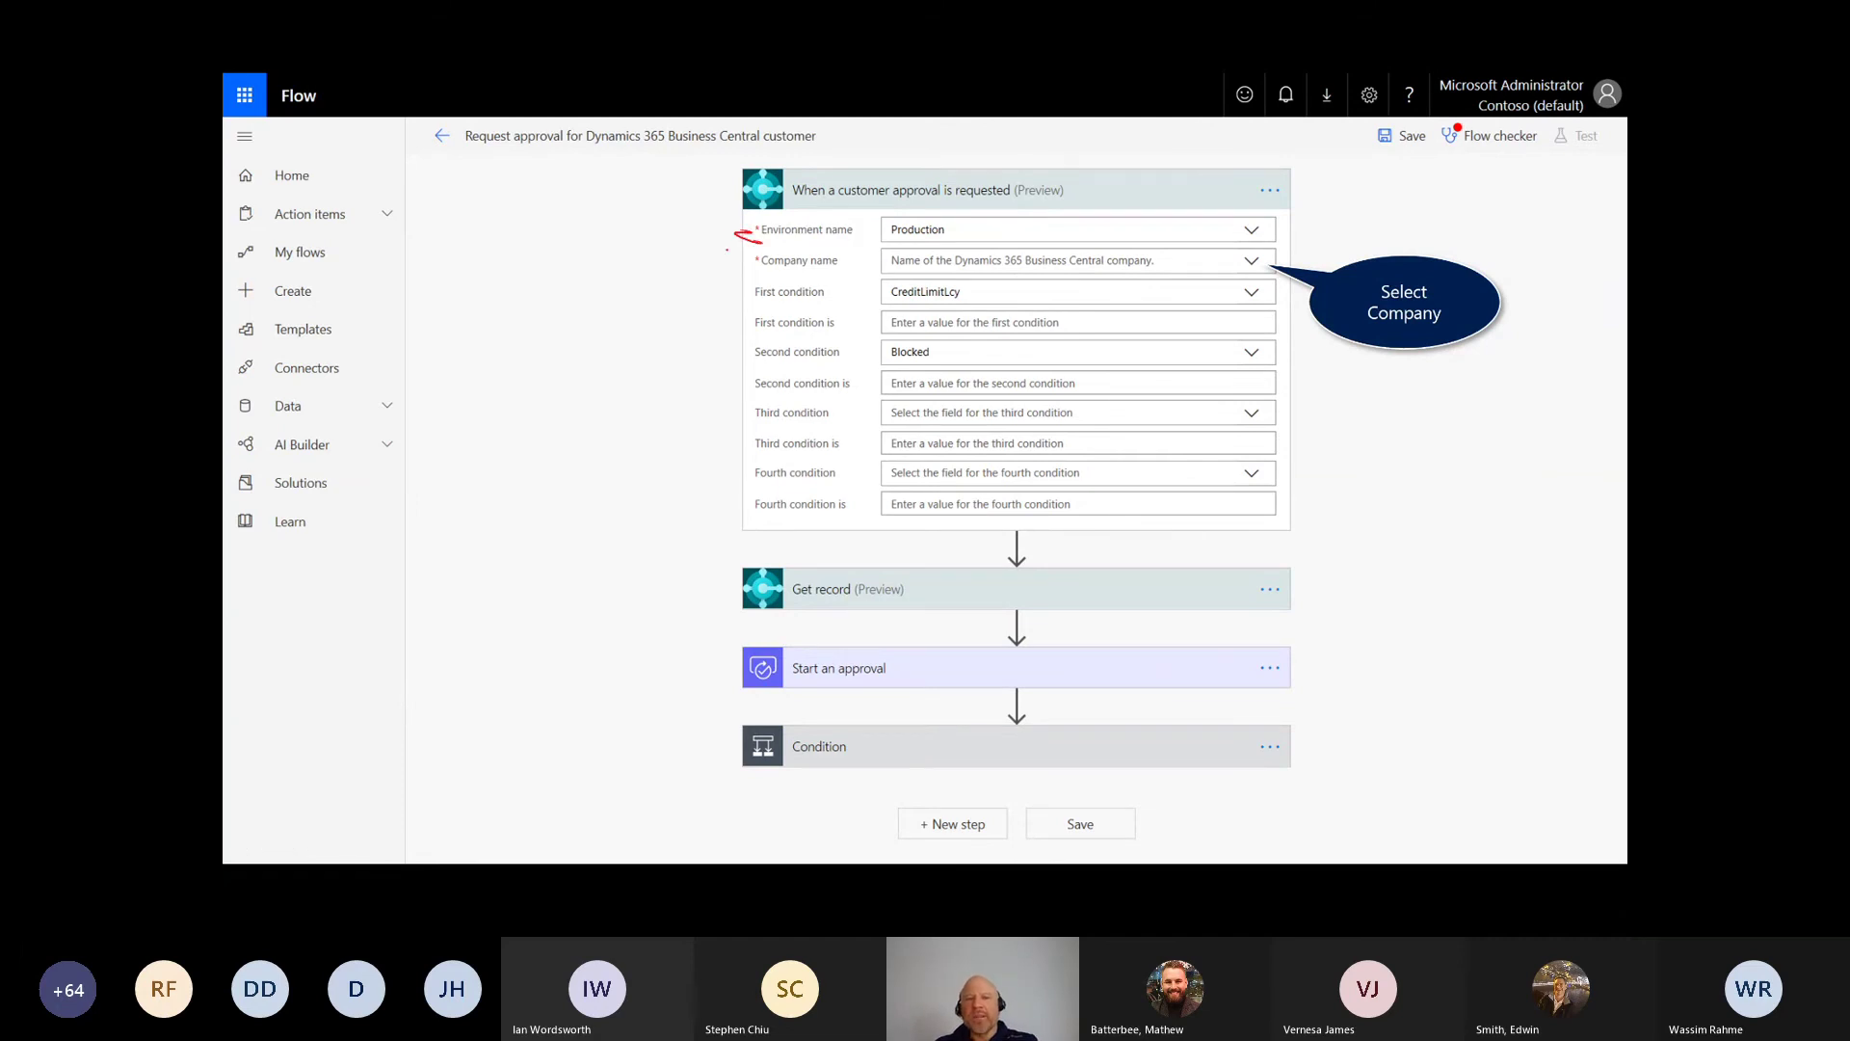
{"action": "key", "text": "e"}
{"action": "key", "text": "ctrl+a"}
{"action": "left_click", "coordinate": [1251, 262]}
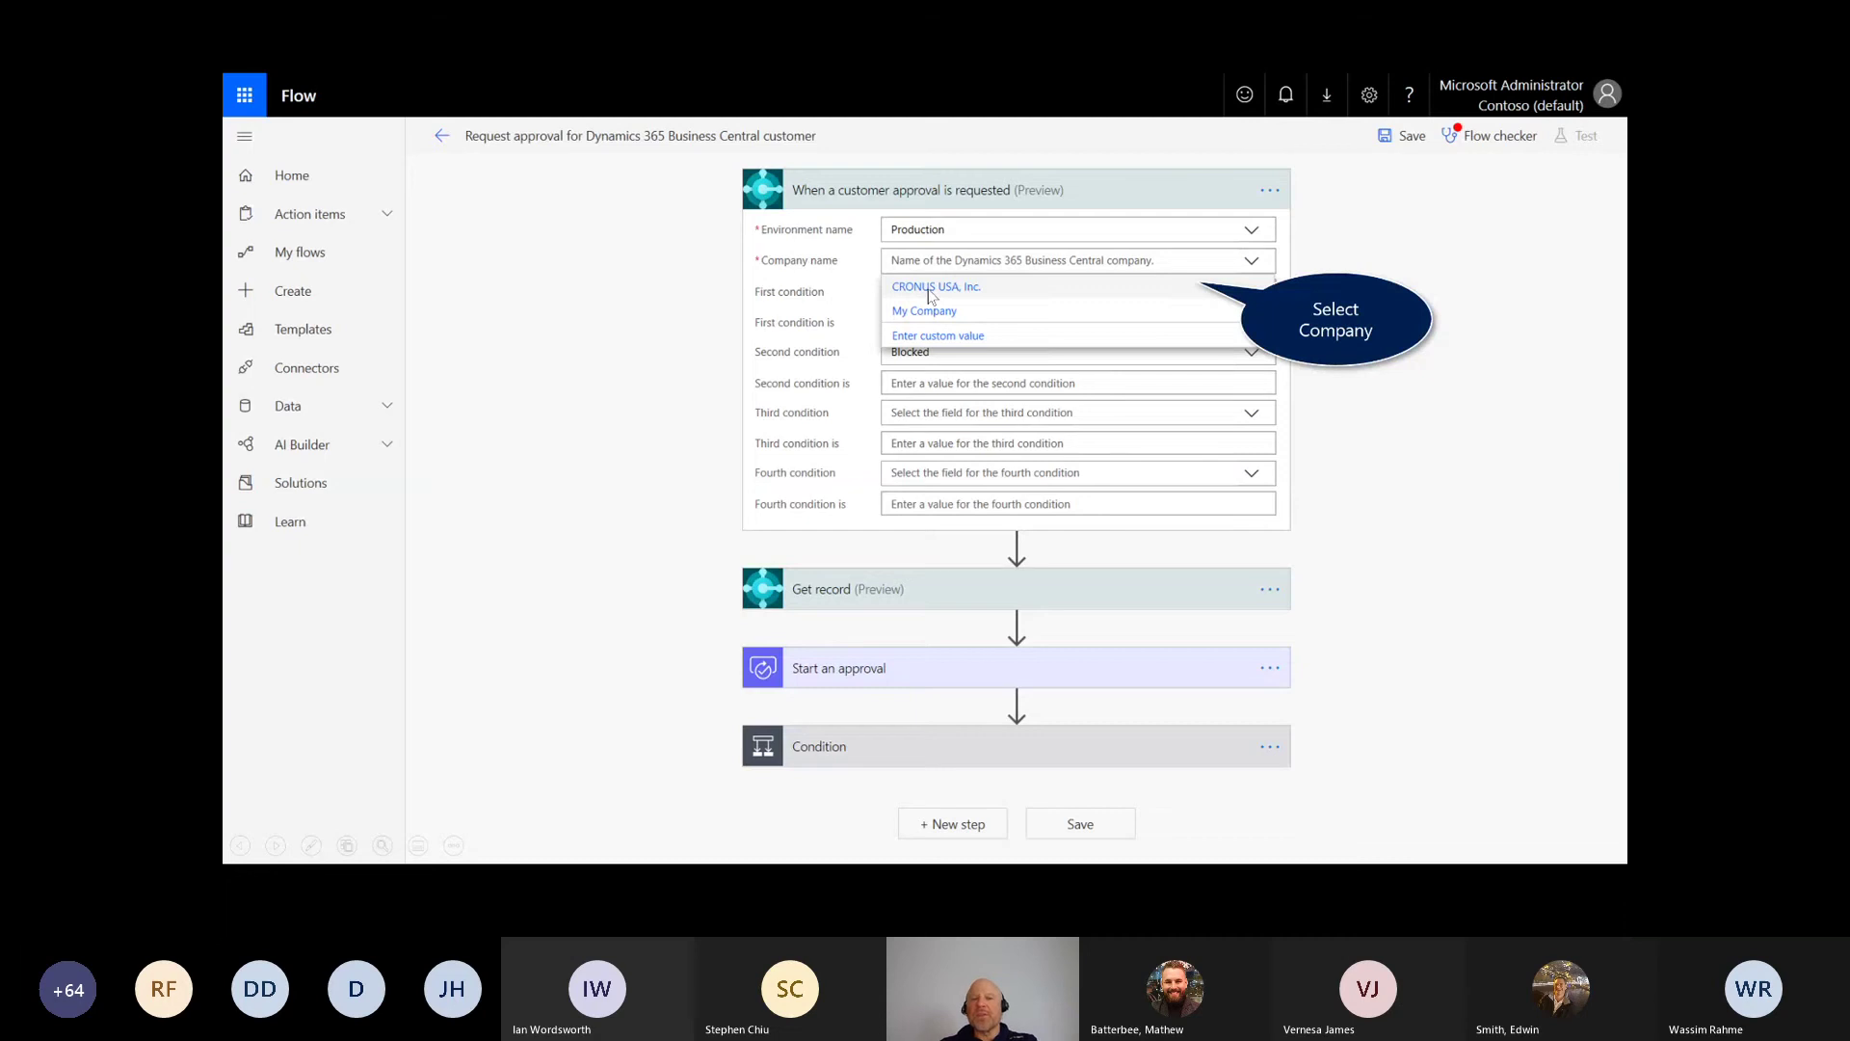
{"action": "left_click", "coordinate": [928, 288]}
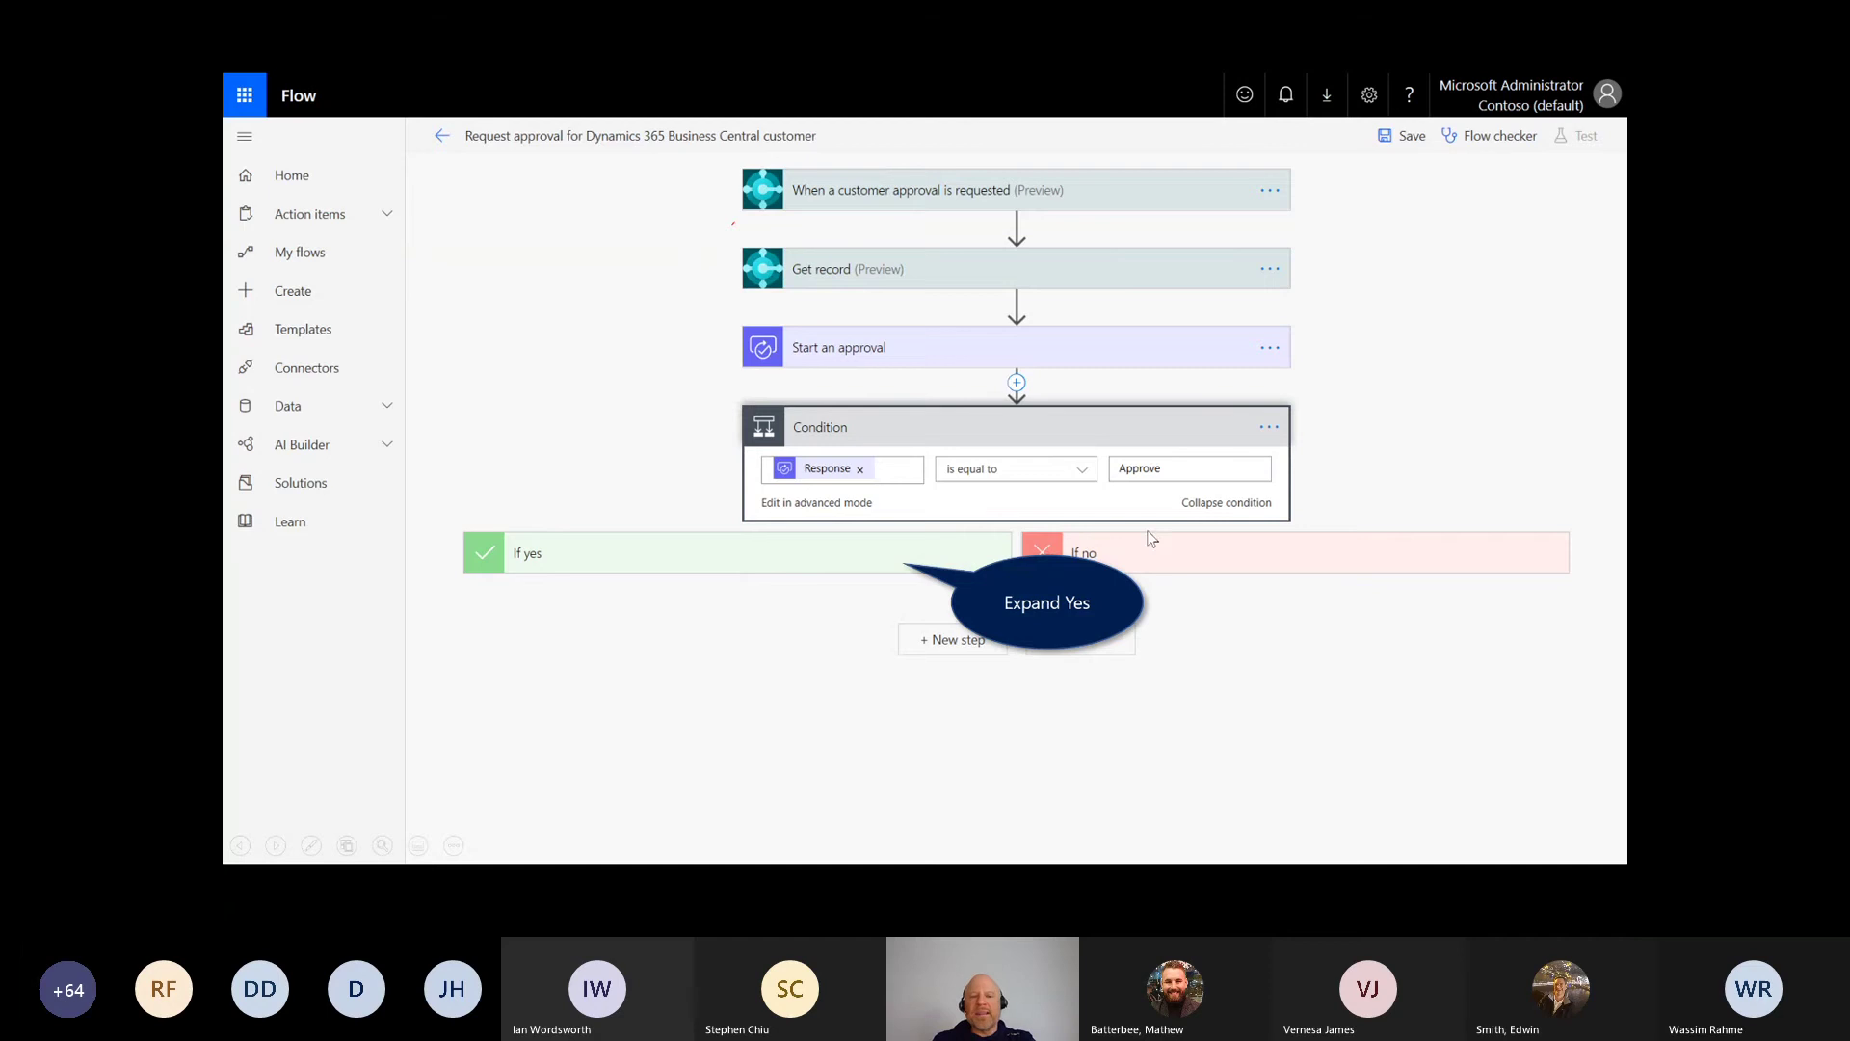
Step: Expand the If yes branch and ink-mark the nested branch, Send an email action and customer No
{"action": "left_click", "coordinate": [775, 576]}
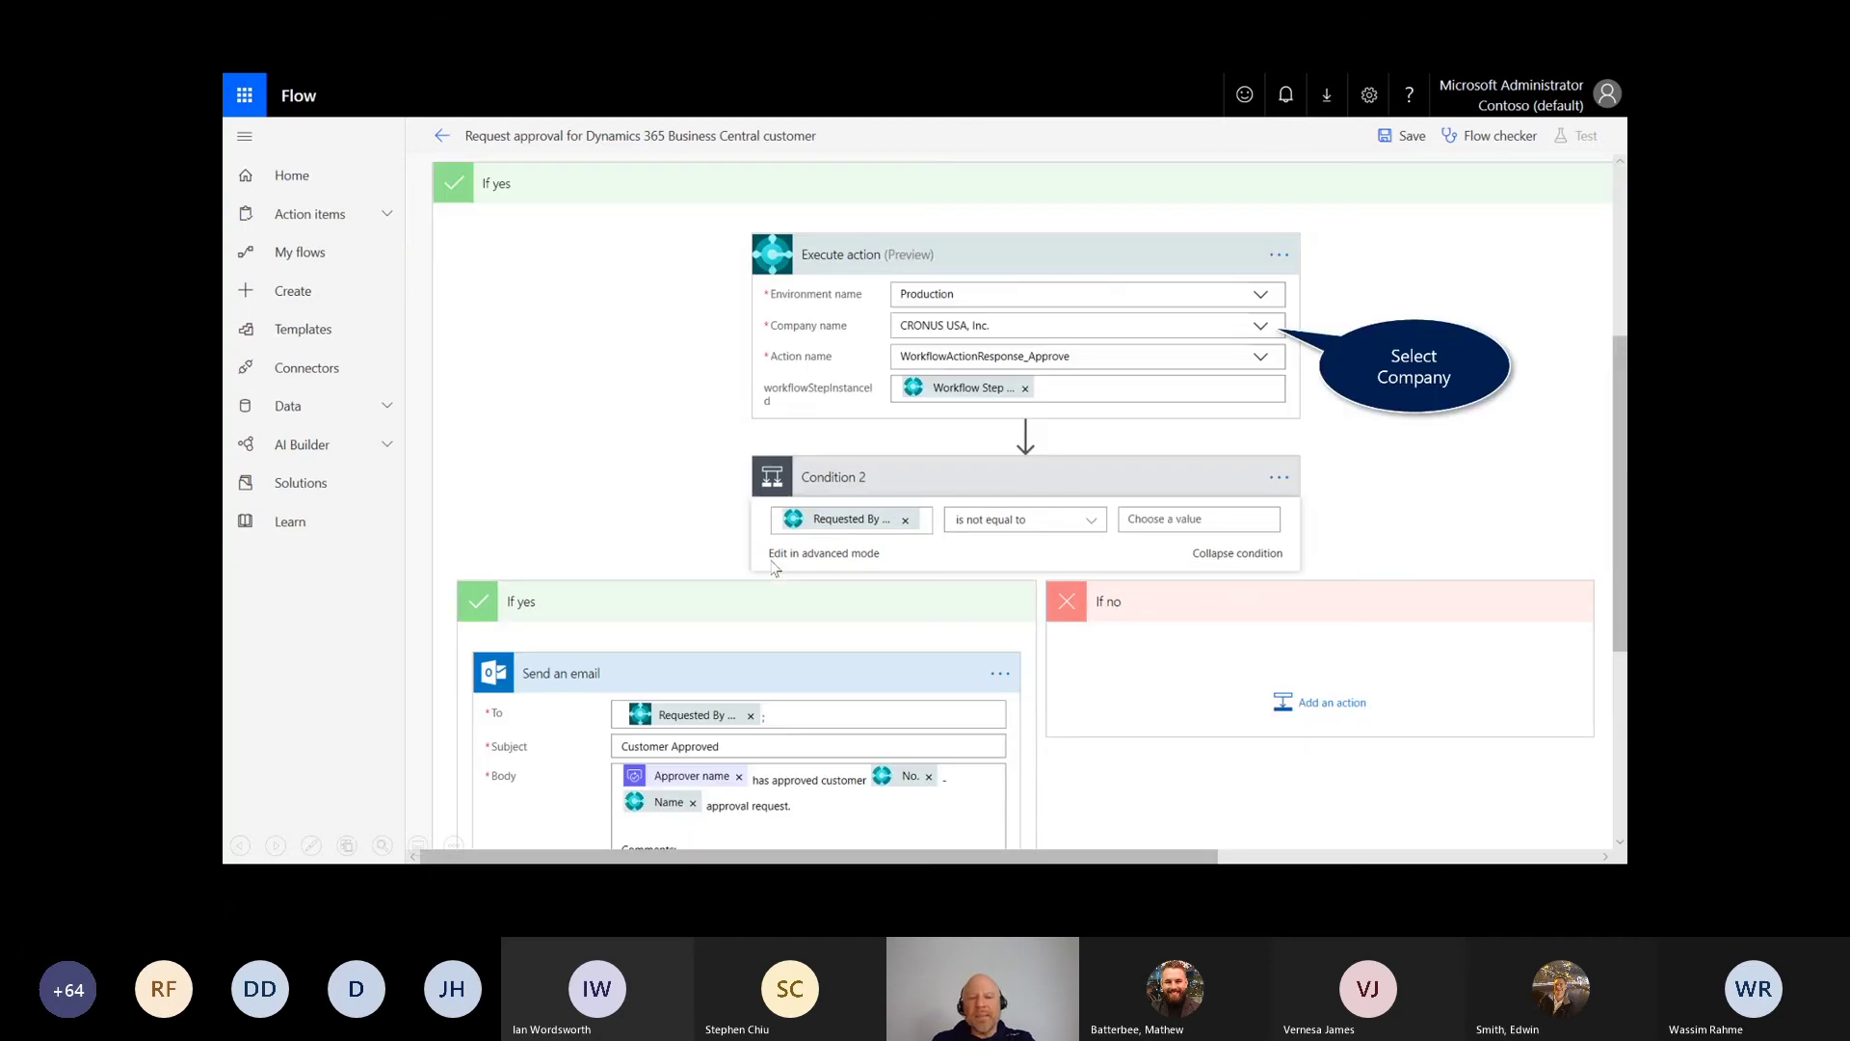
{"action": "key", "text": "ctrl+p"}
{"action": "mouse_move", "coordinate": [427, 449]}
{"action": "left_mouse_down"}
{"action": "mouse_move", "coordinate": [502, 605]}
{"action": "mouse_move", "coordinate": [490, 618]}
{"action": "left_mouse_up"}
{"action": "mouse_move", "coordinate": [371, 585]}
{"action": "left_mouse_down"}
{"action": "mouse_move", "coordinate": [410, 659]}
{"action": "mouse_move", "coordinate": [458, 691]}
{"action": "left_mouse_up"}
{"action": "mouse_move", "coordinate": [424, 658]}
{"action": "left_mouse_down"}
{"action": "mouse_move", "coordinate": [431, 700]}
{"action": "mouse_move", "coordinate": [502, 755]}
{"action": "left_mouse_up"}
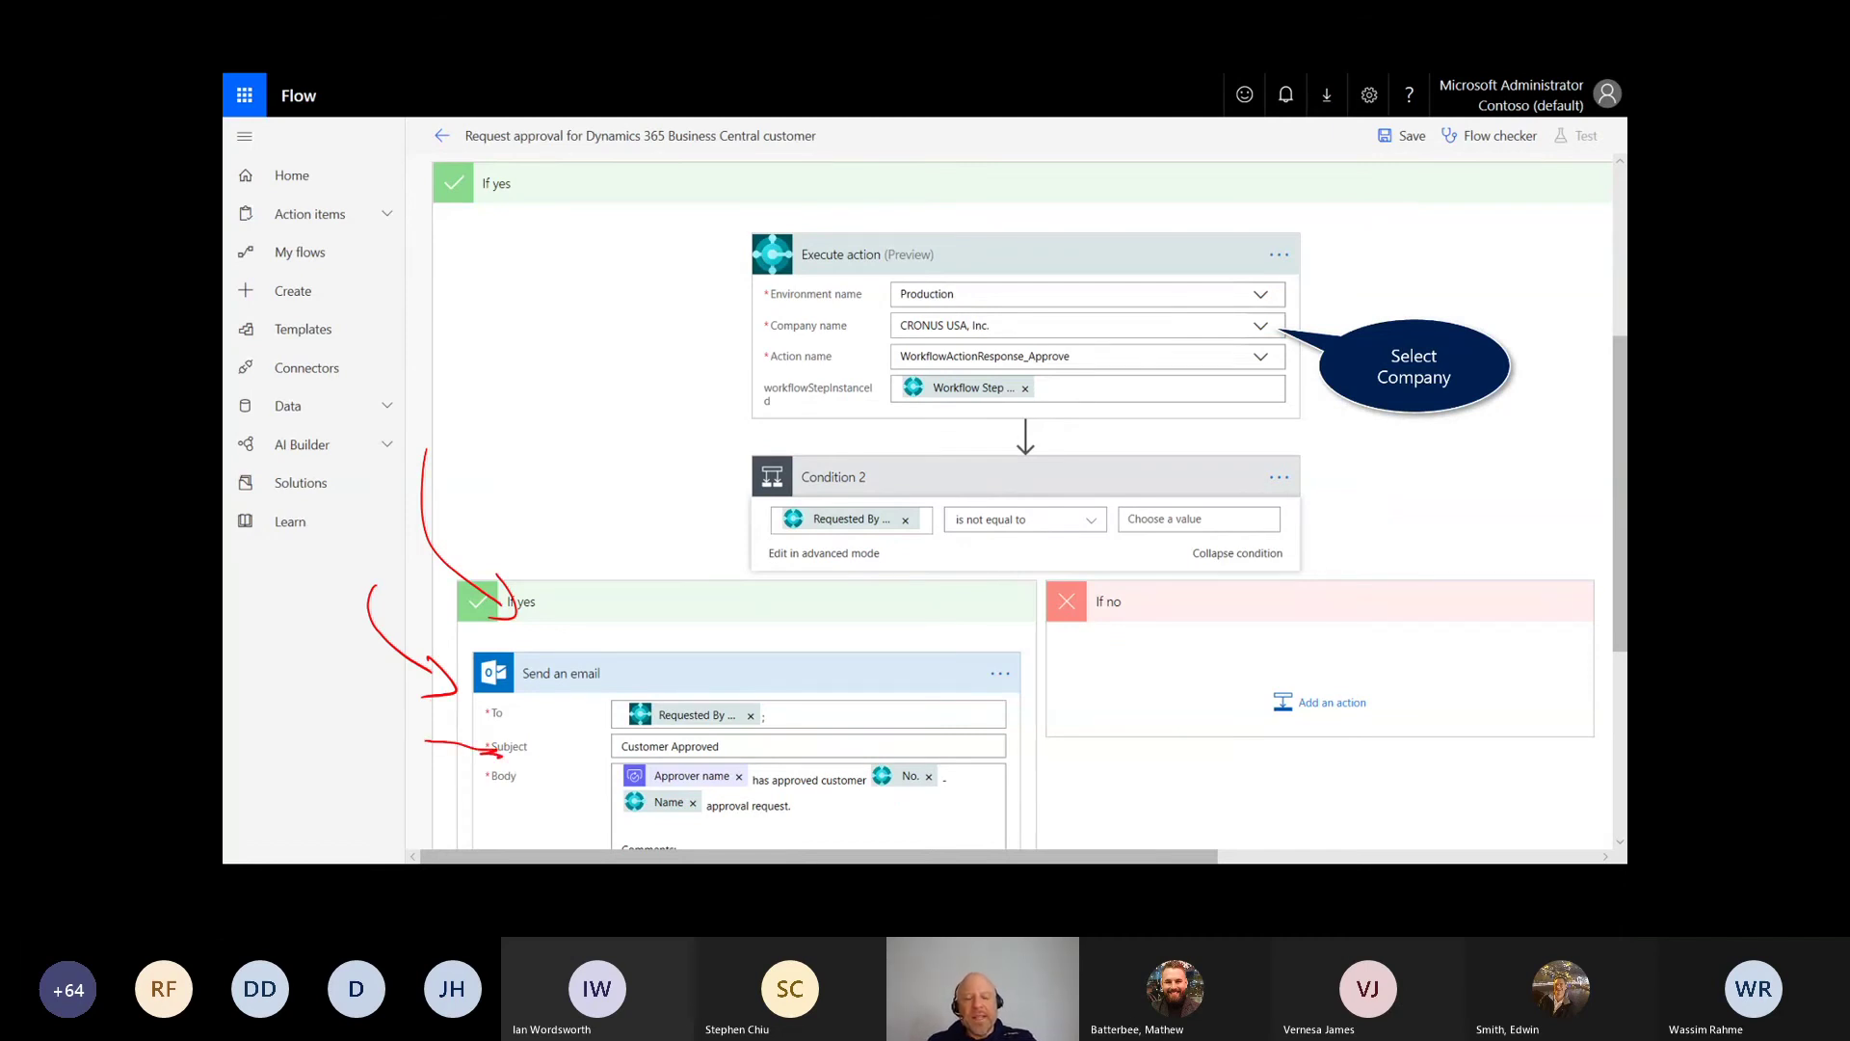
{"action": "left_click_drag", "start_coordinate": [887, 796], "coordinate": [946, 791]}
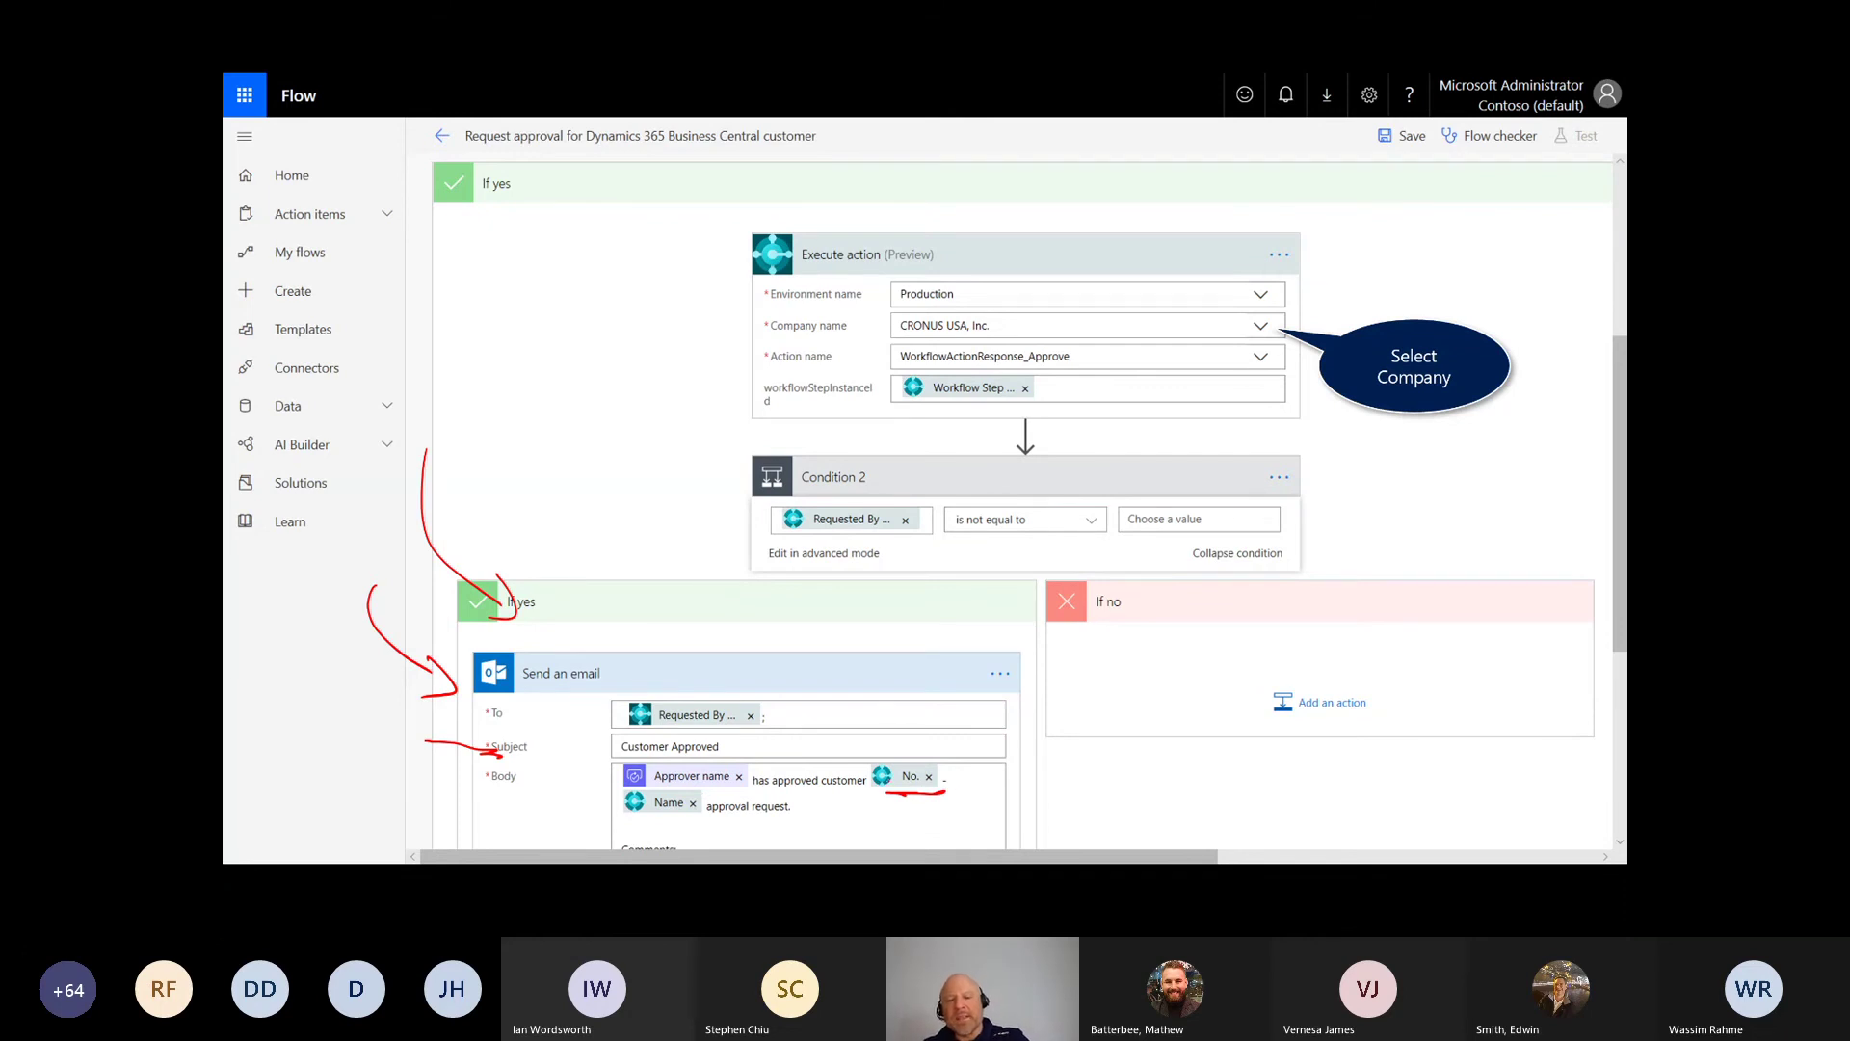
{"action": "key", "text": "ctrl+e"}
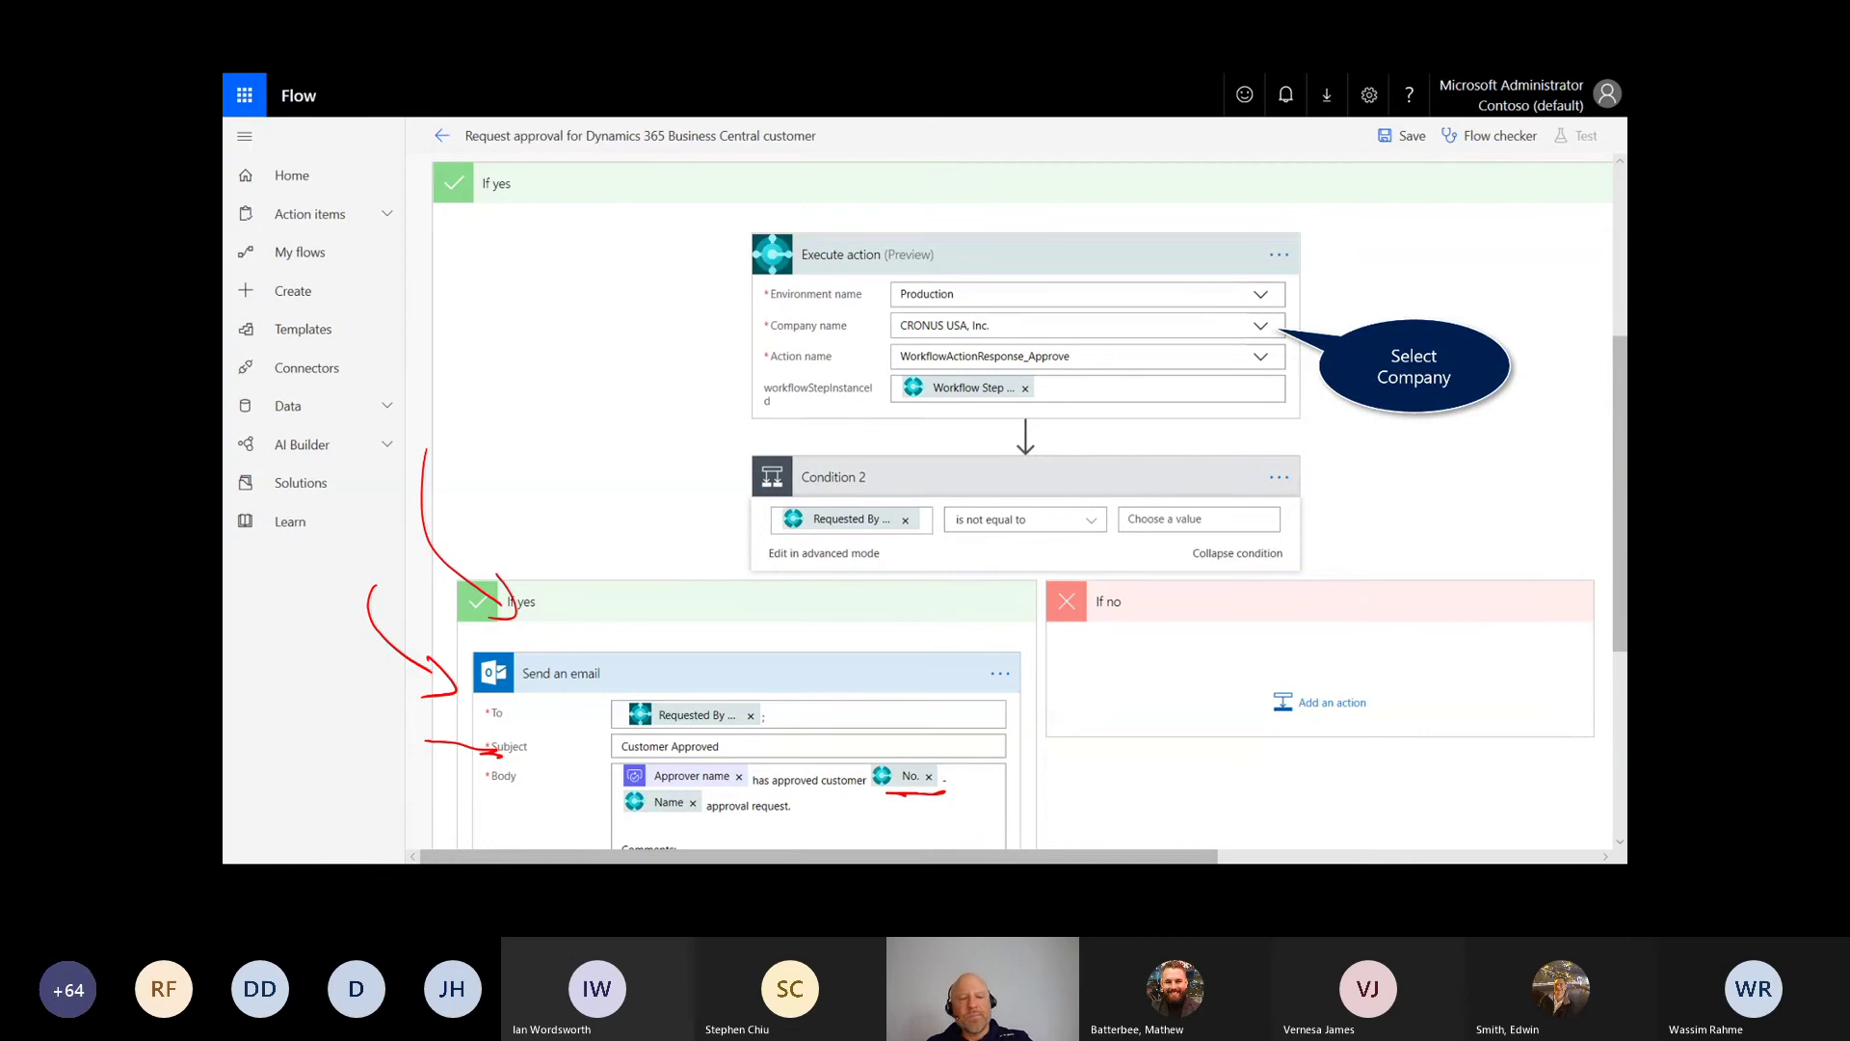
{"action": "mouse_move", "coordinate": [445, 743]}
{"action": "left_mouse_down"}
{"action": "mouse_move", "coordinate": [373, 616]}
{"action": "mouse_move", "coordinate": [435, 530]}
{"action": "mouse_move", "coordinate": [496, 597]}
{"action": "mouse_move", "coordinate": [915, 793]}
{"action": "left_mouse_up"}
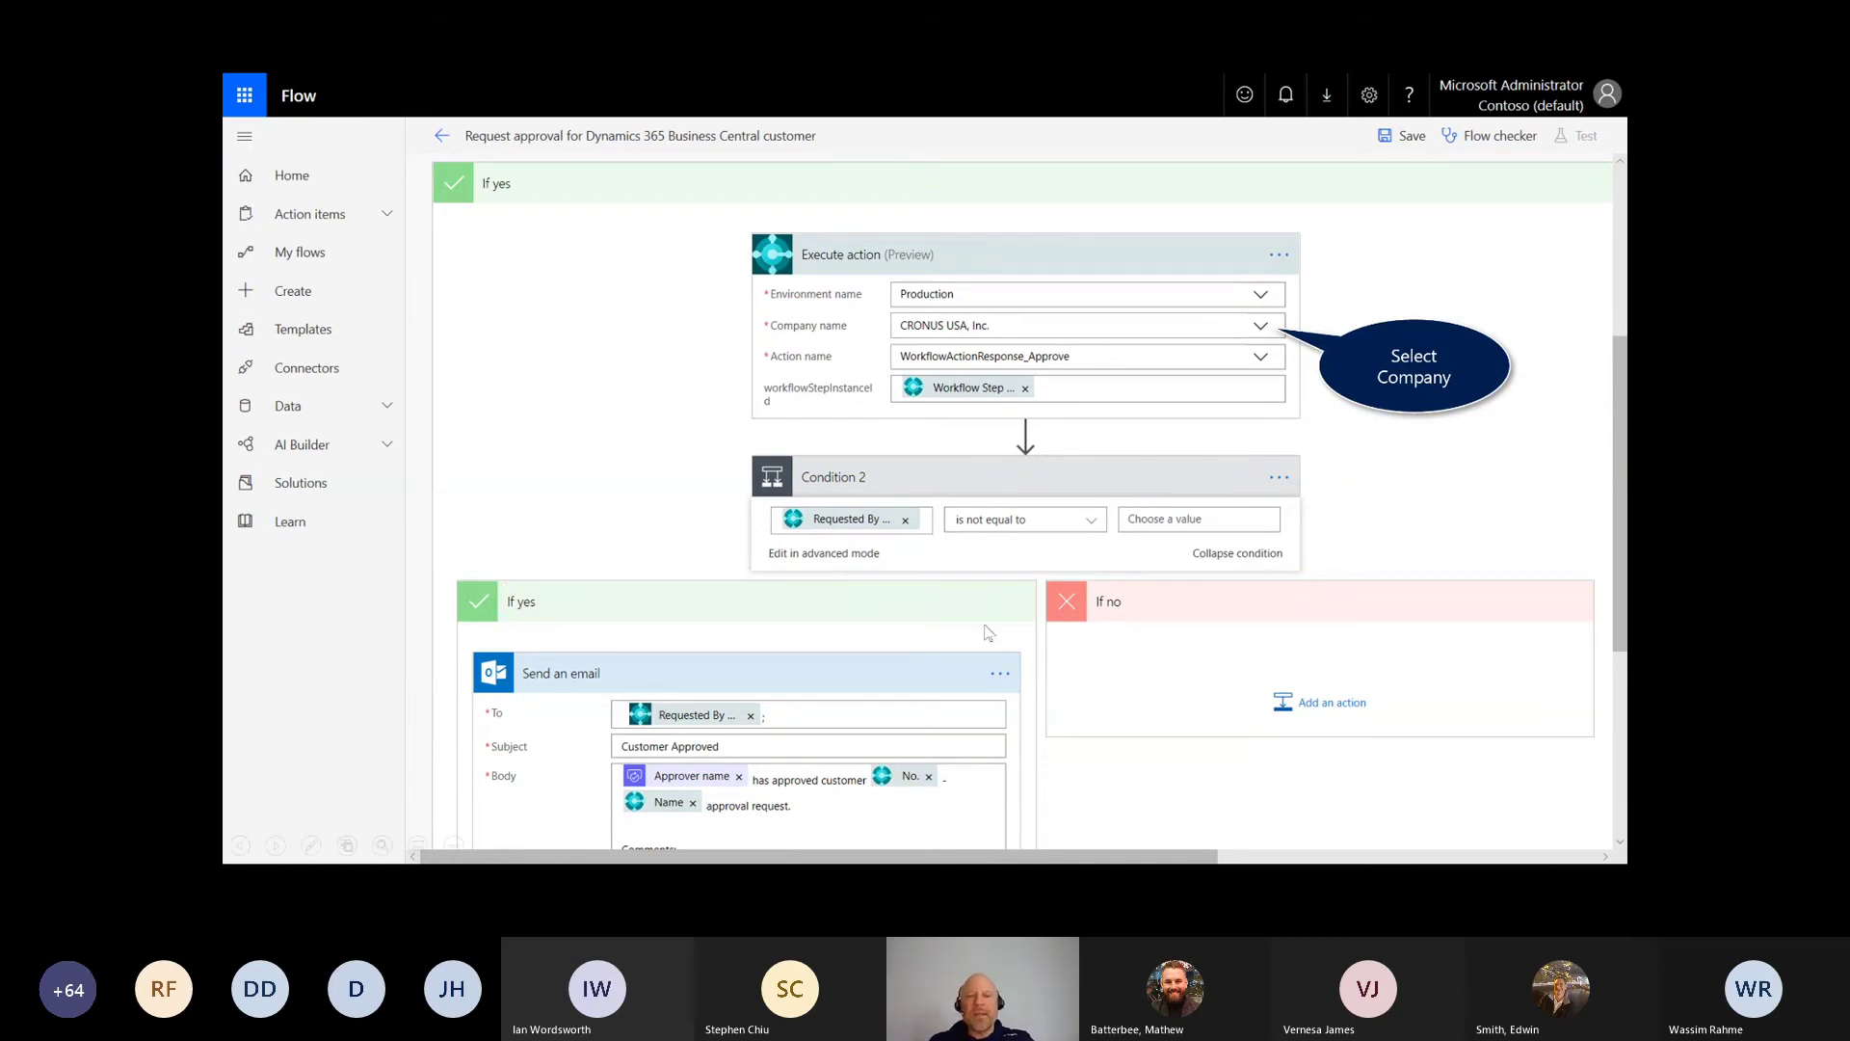
Step: Compare Condition 2 against the Approval ID and collapse the branches
{"action": "left_click", "coordinate": [1225, 523]}
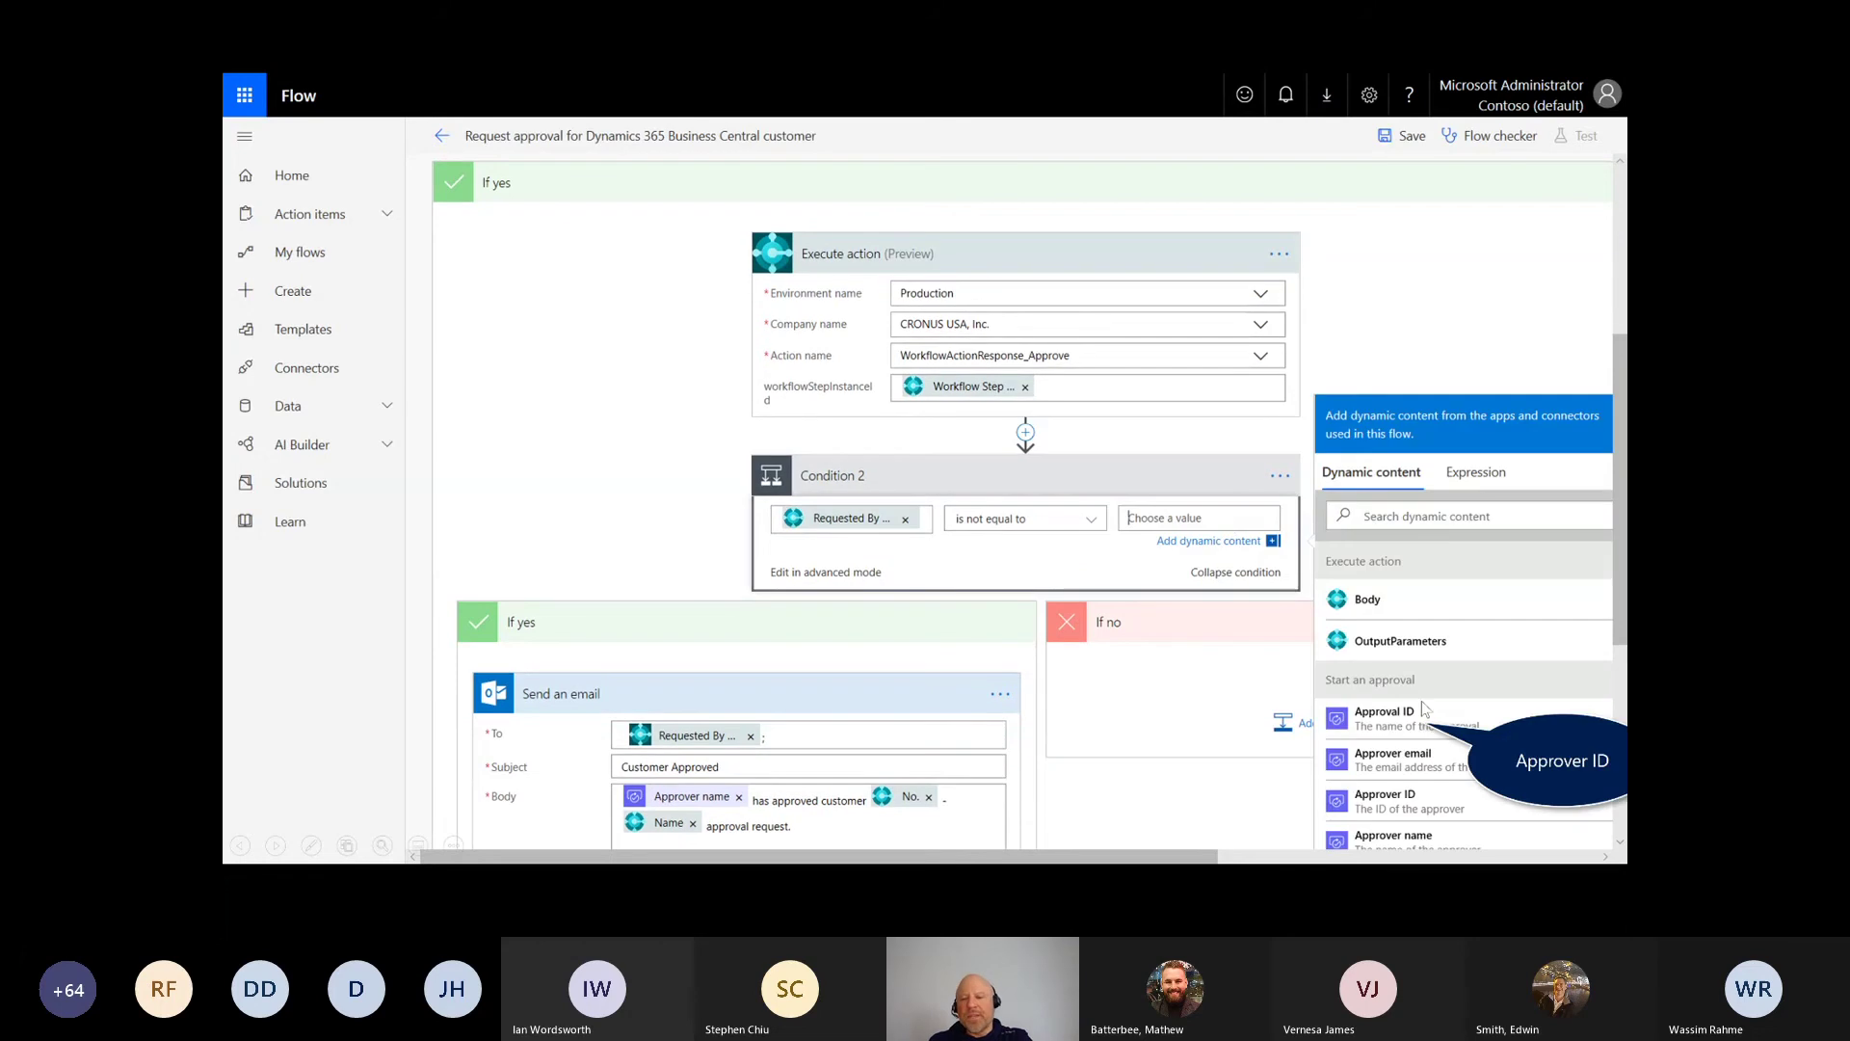
{"action": "left_click", "coordinate": [1380, 722]}
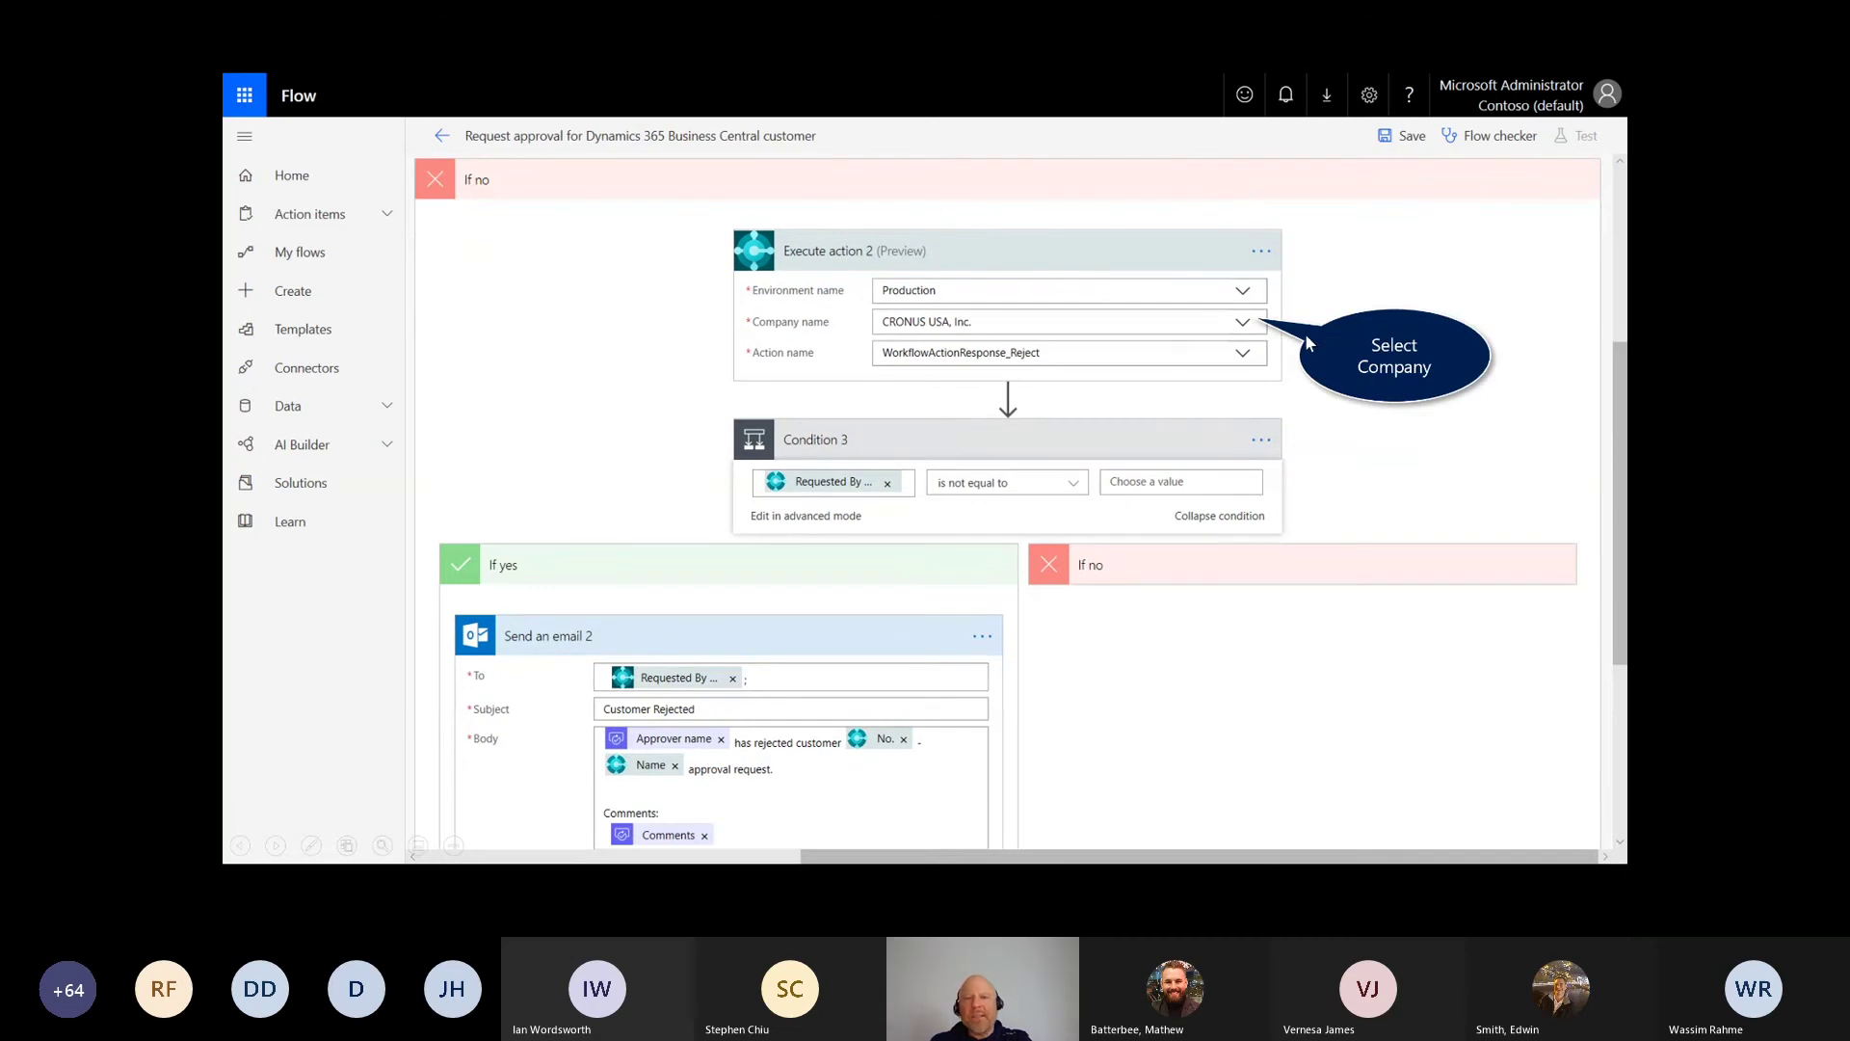
{"action": "left_click", "coordinate": [851, 193]}
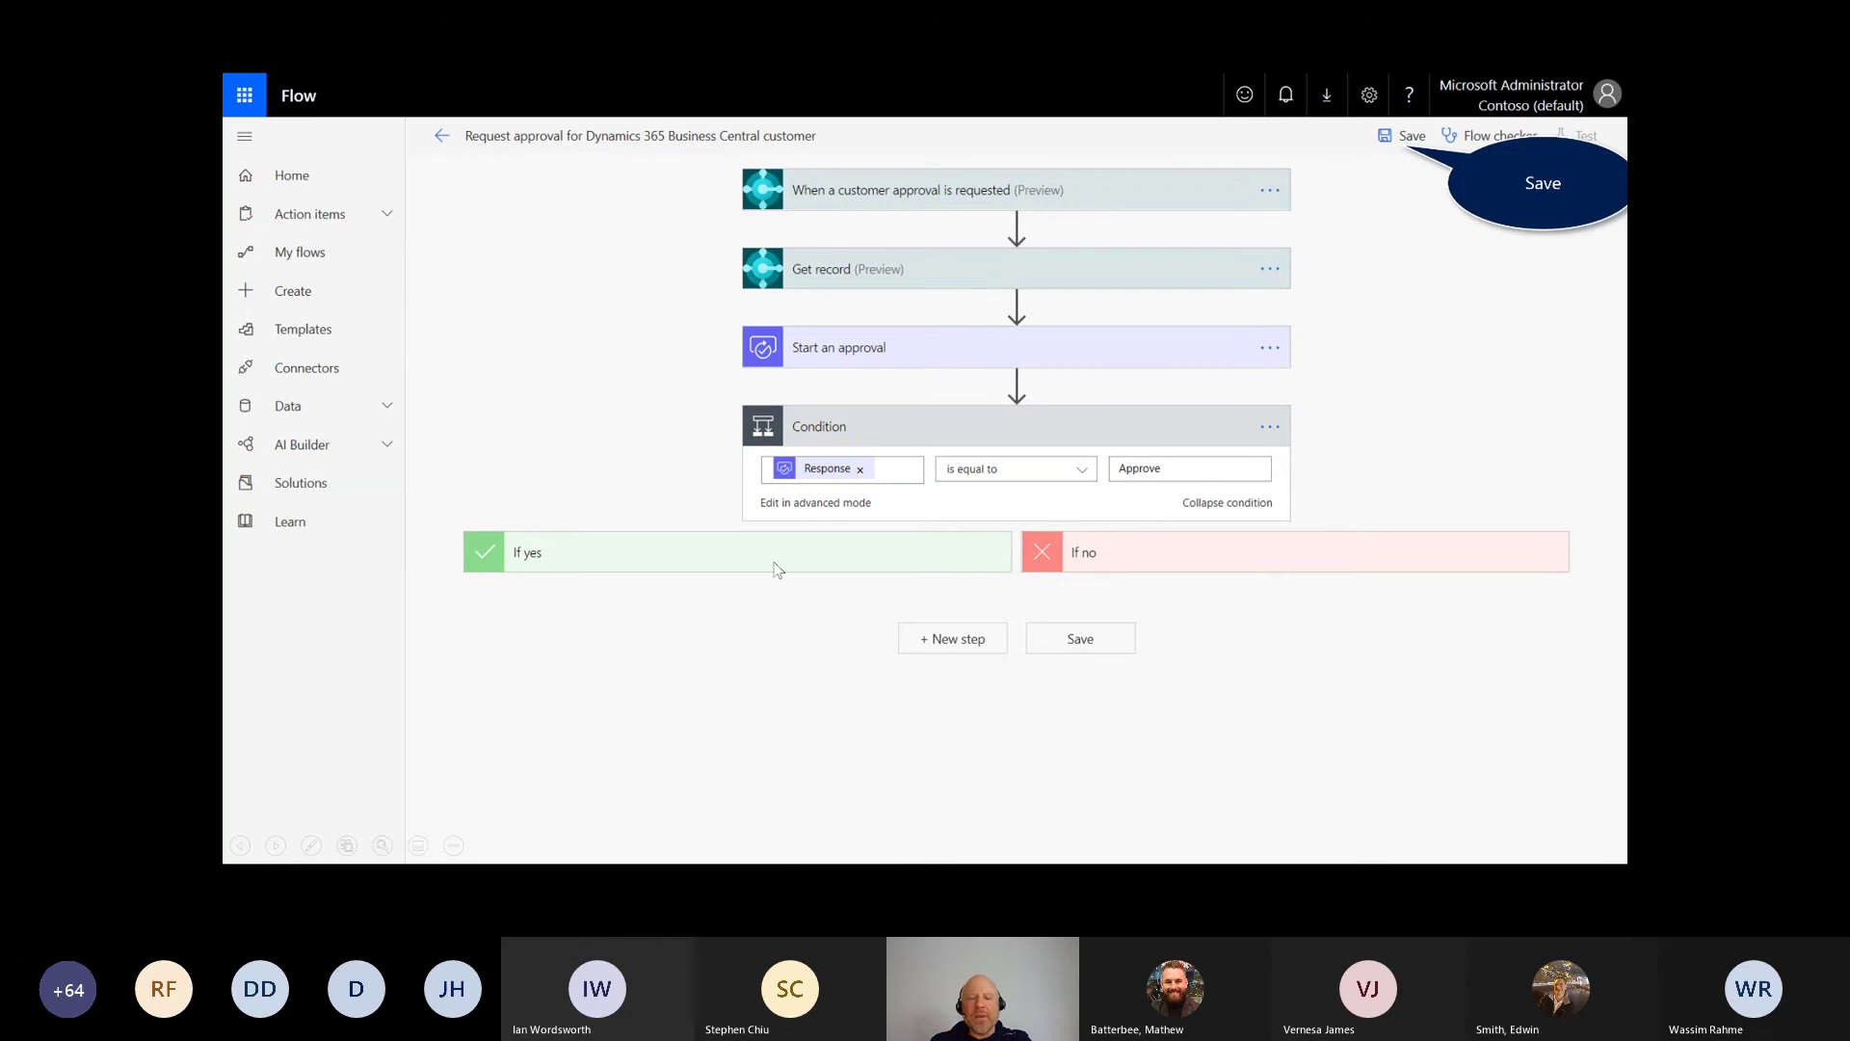
Step: Expand the approved branch and add a new action after the Send an email step
{"action": "left_click", "coordinate": [1407, 137]}
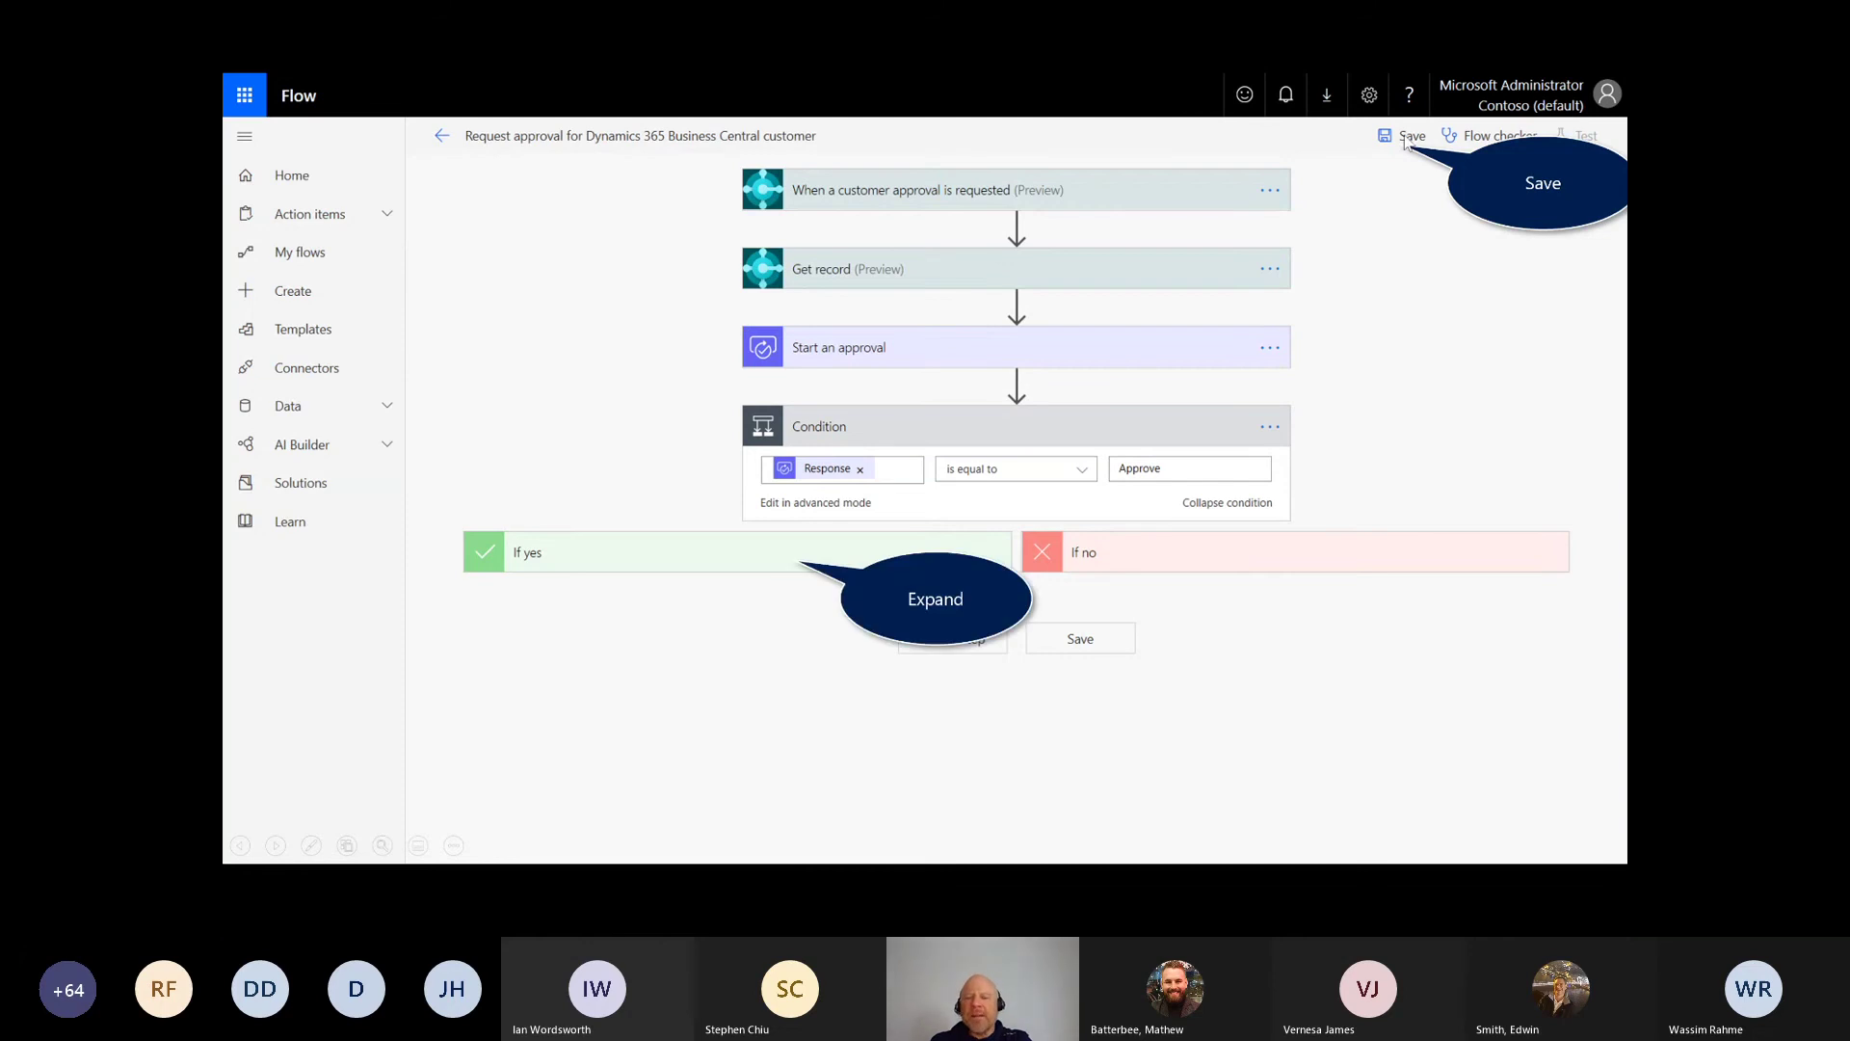
{"action": "left_click", "coordinate": [674, 561]}
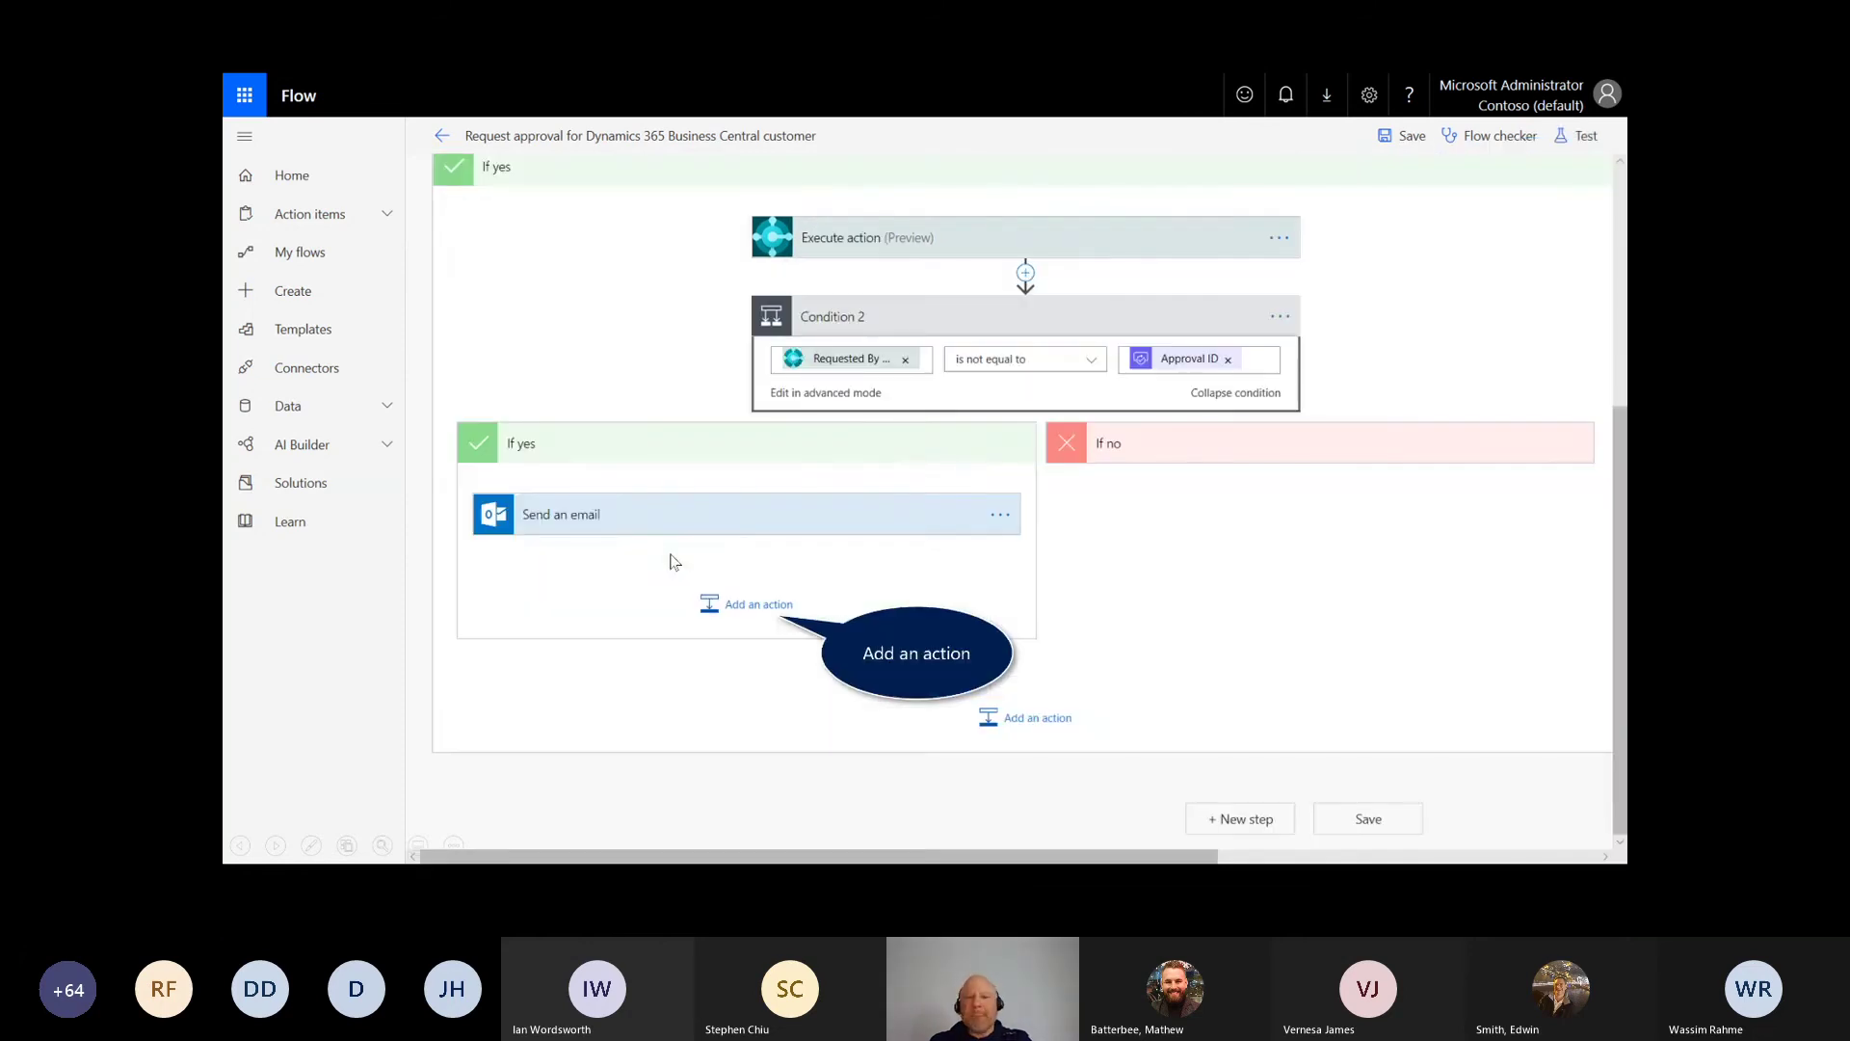
{"action": "left_click", "coordinate": [767, 606]}
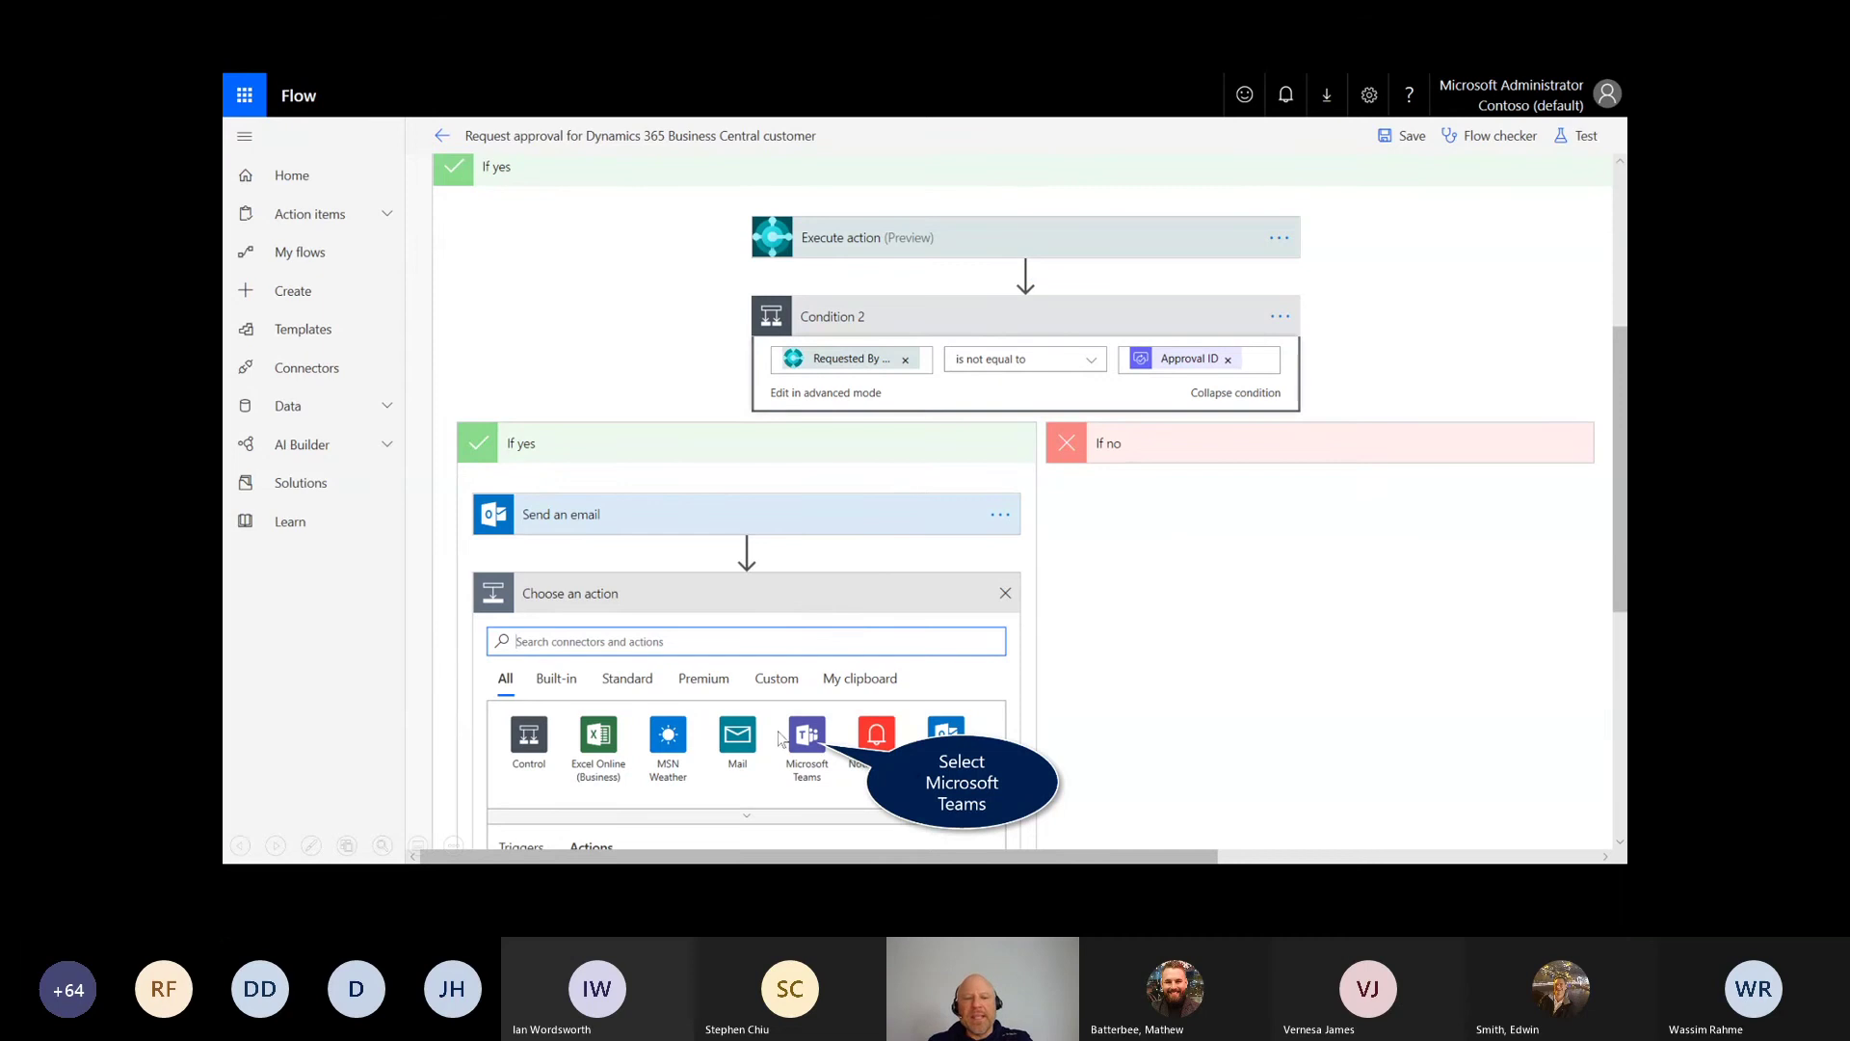
{"action": "left_click_drag", "start_coordinate": [549, 614], "coordinate": [523, 607]}
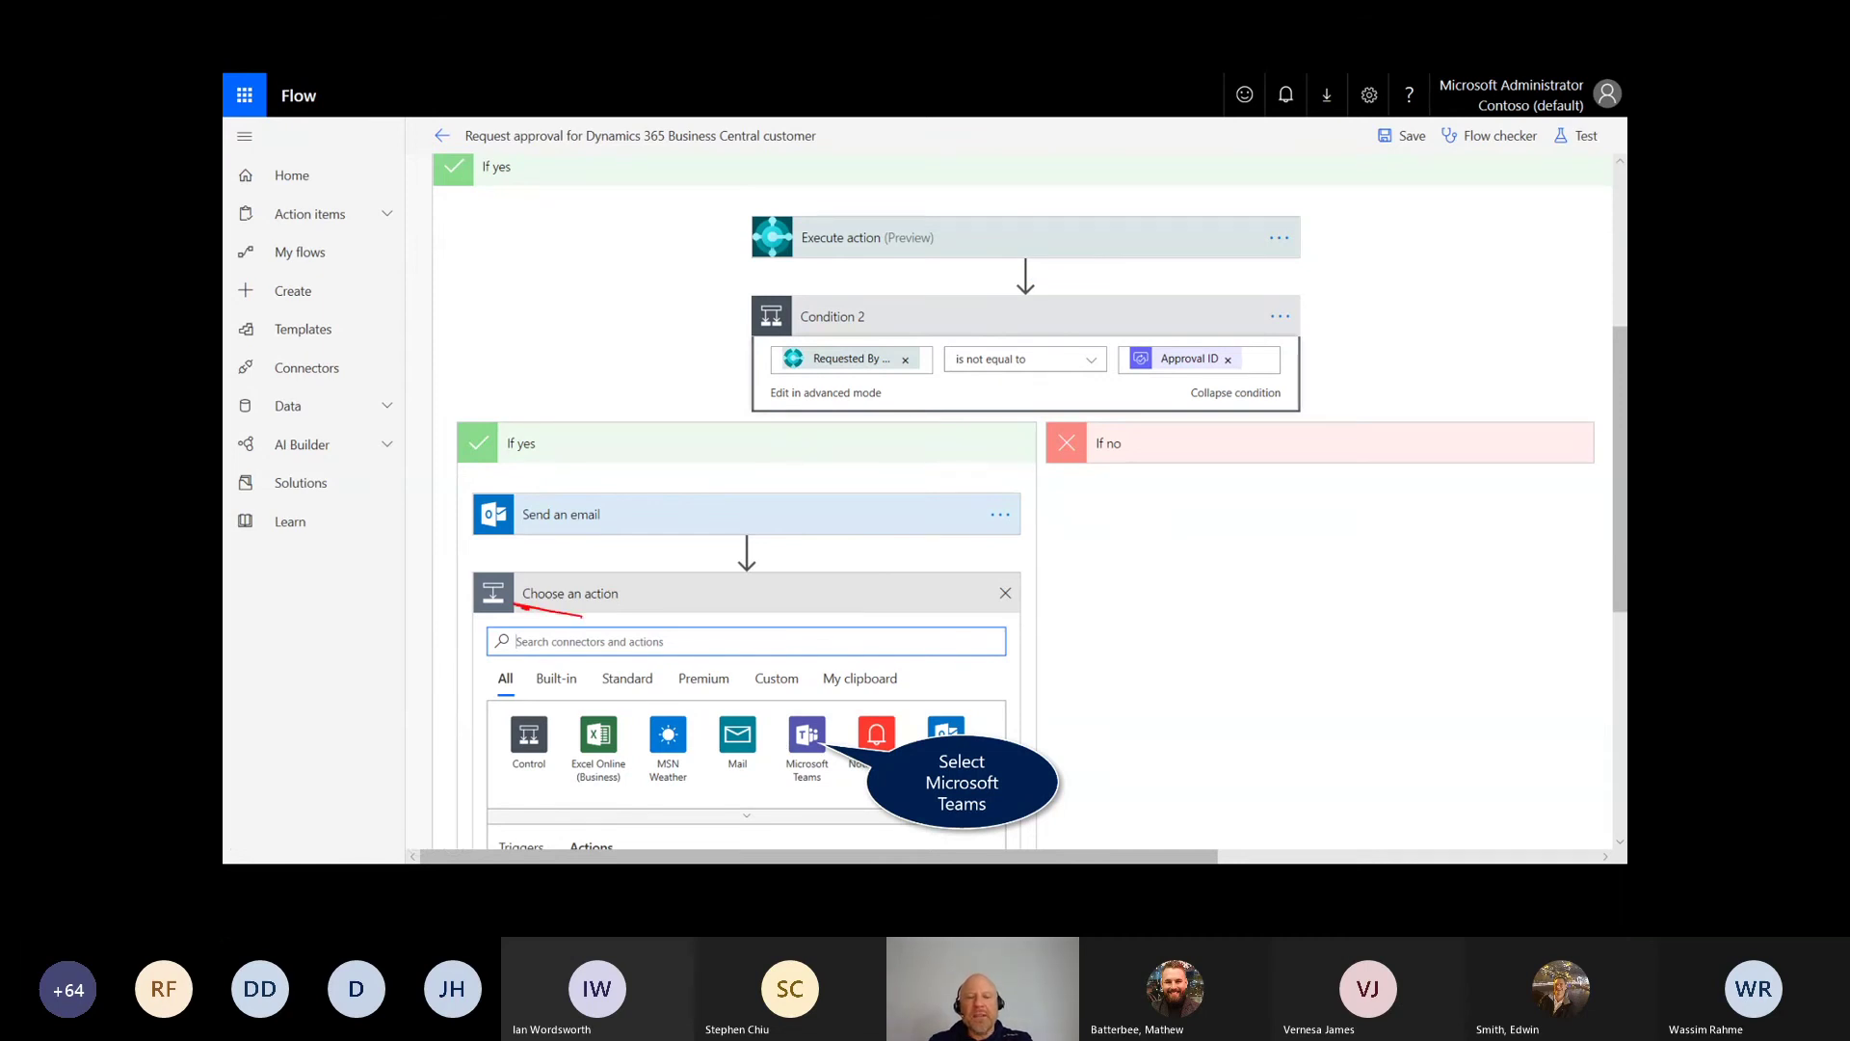
Step: Add a Teams Post a message (V3) to the CRONUS US Sales channel and save the flow
{"action": "key", "text": "Right"}
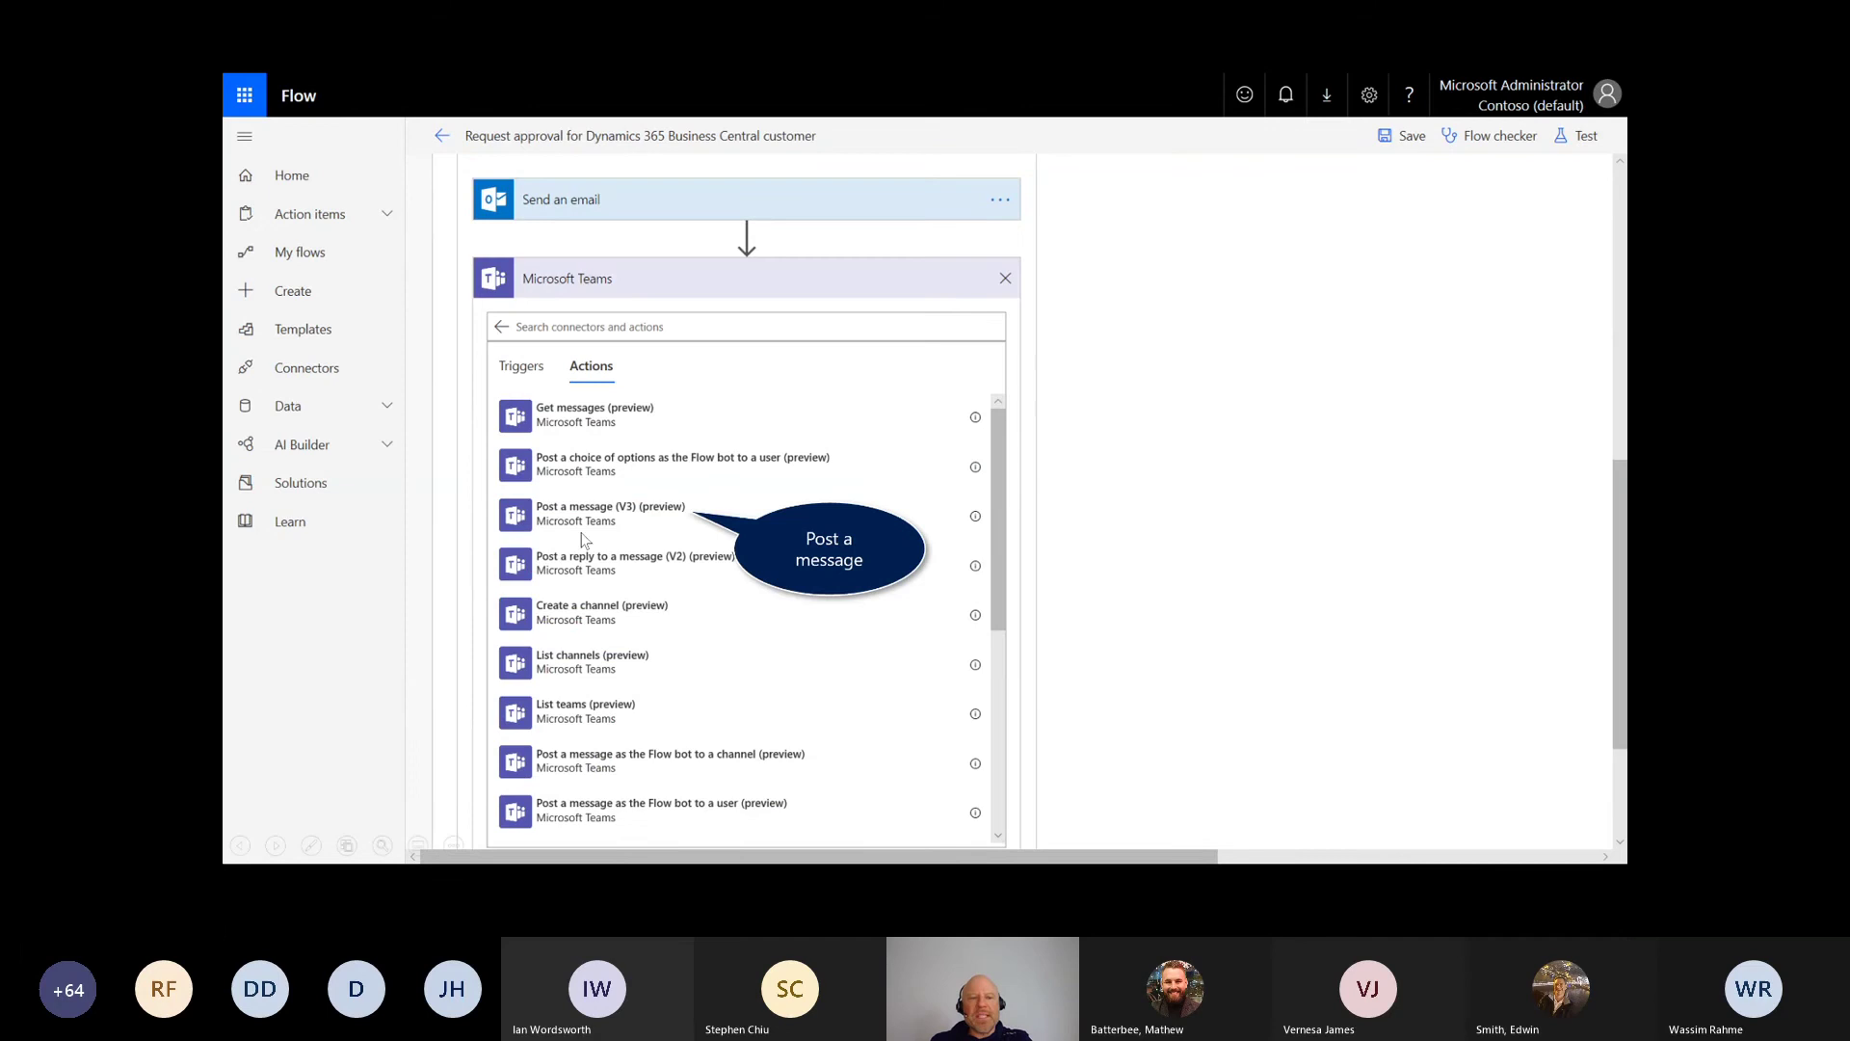
{"action": "left_click", "coordinate": [658, 523]}
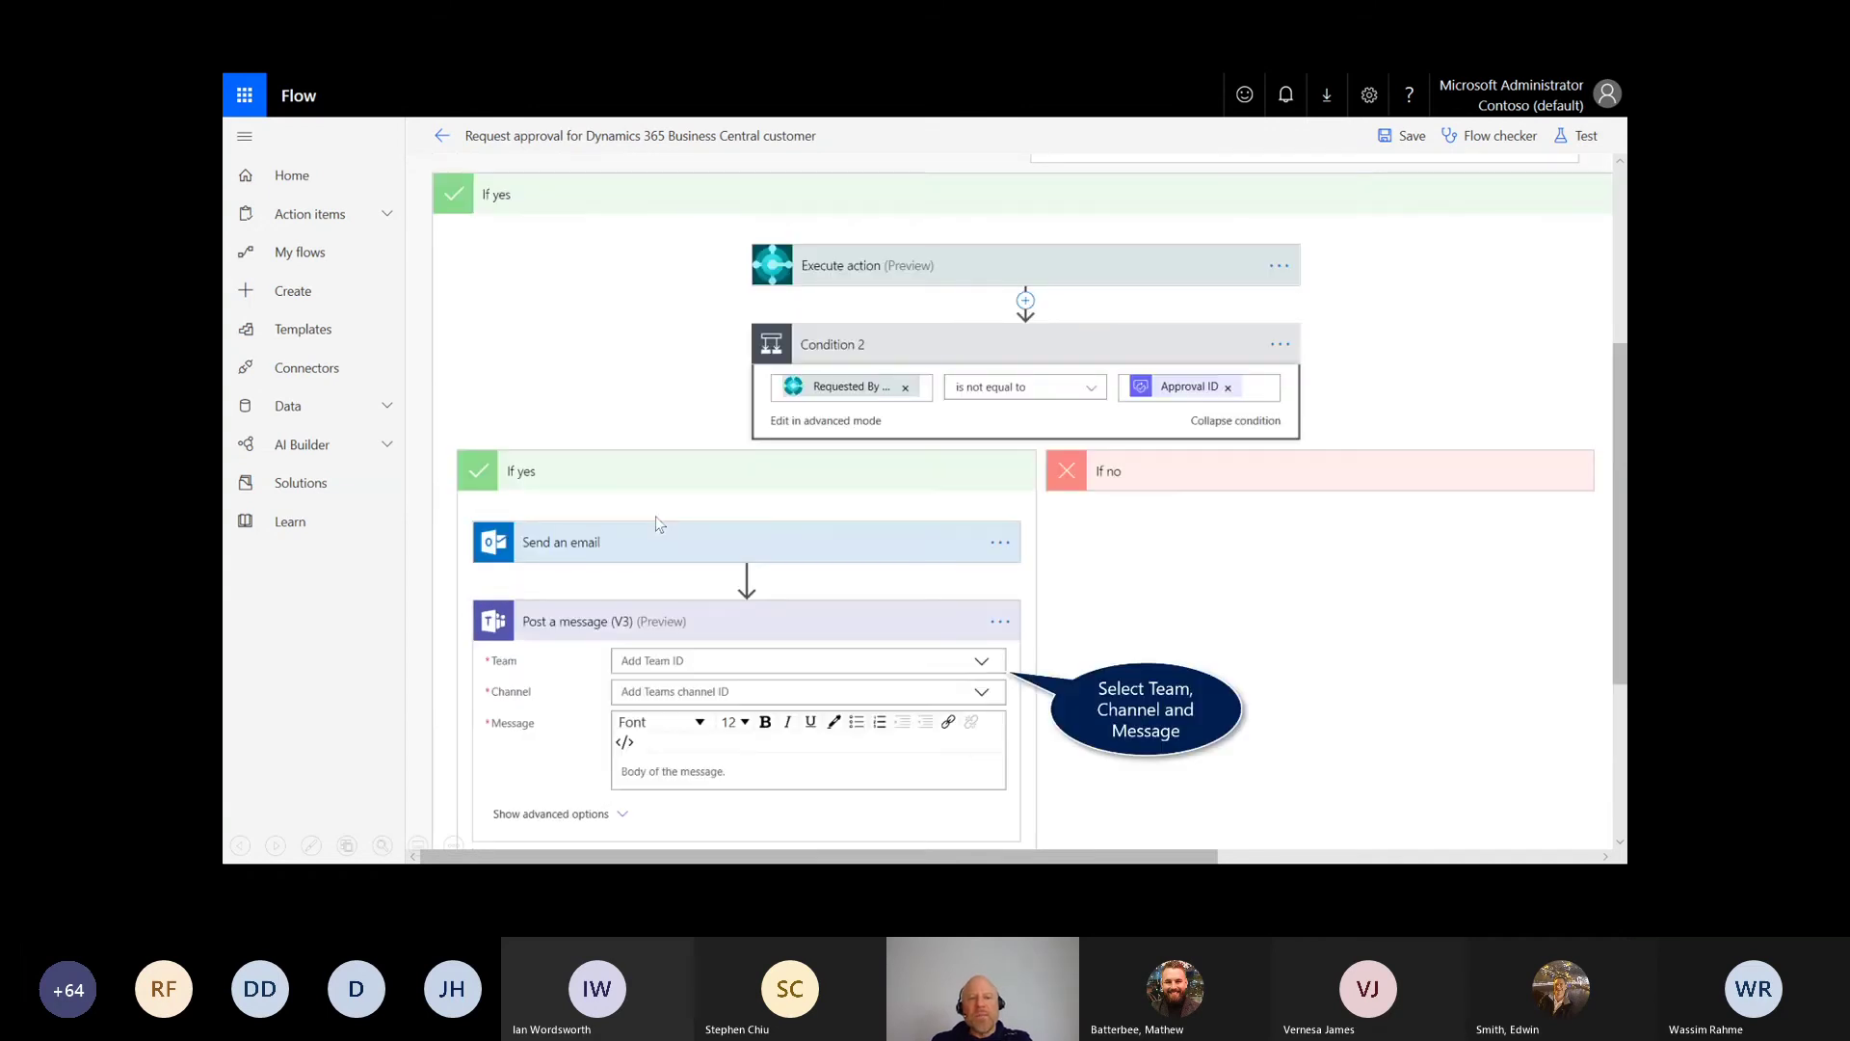
{"action": "left_click", "coordinate": [983, 665]}
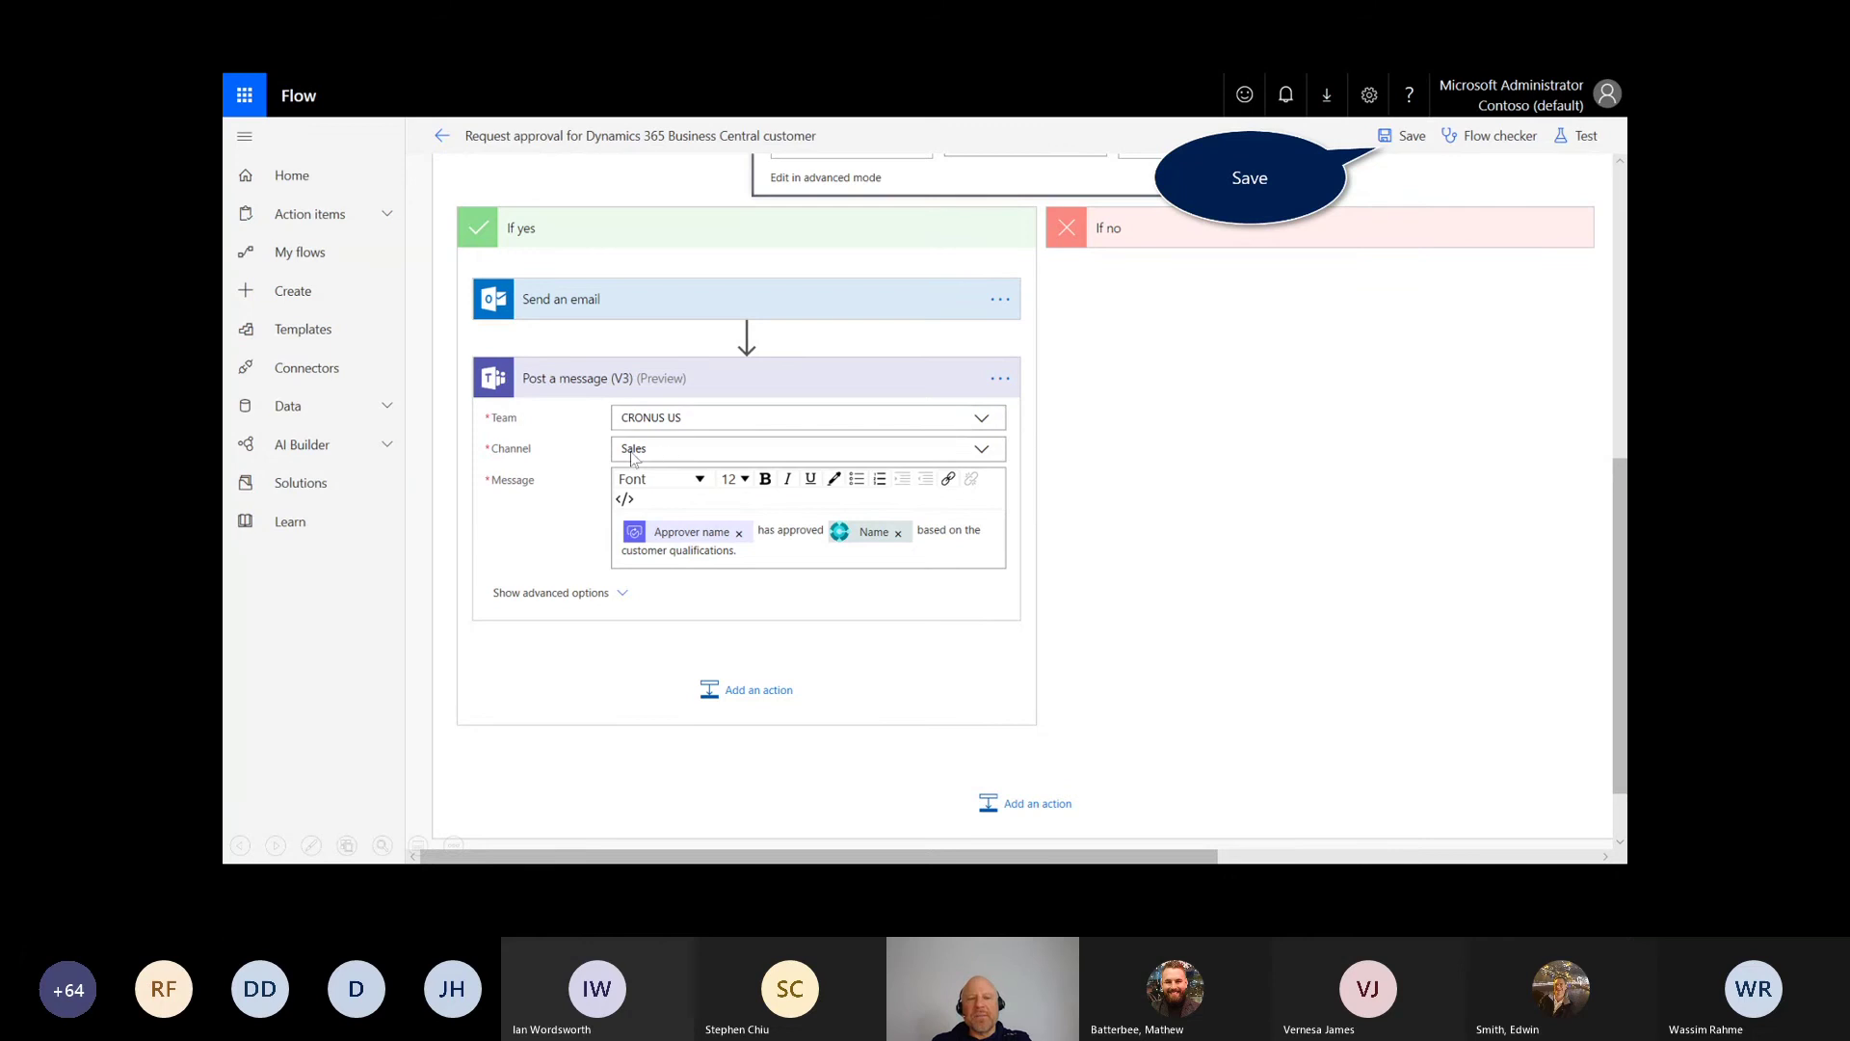
{"action": "left_click_drag", "start_coordinate": [917, 544], "coordinate": [960, 531]}
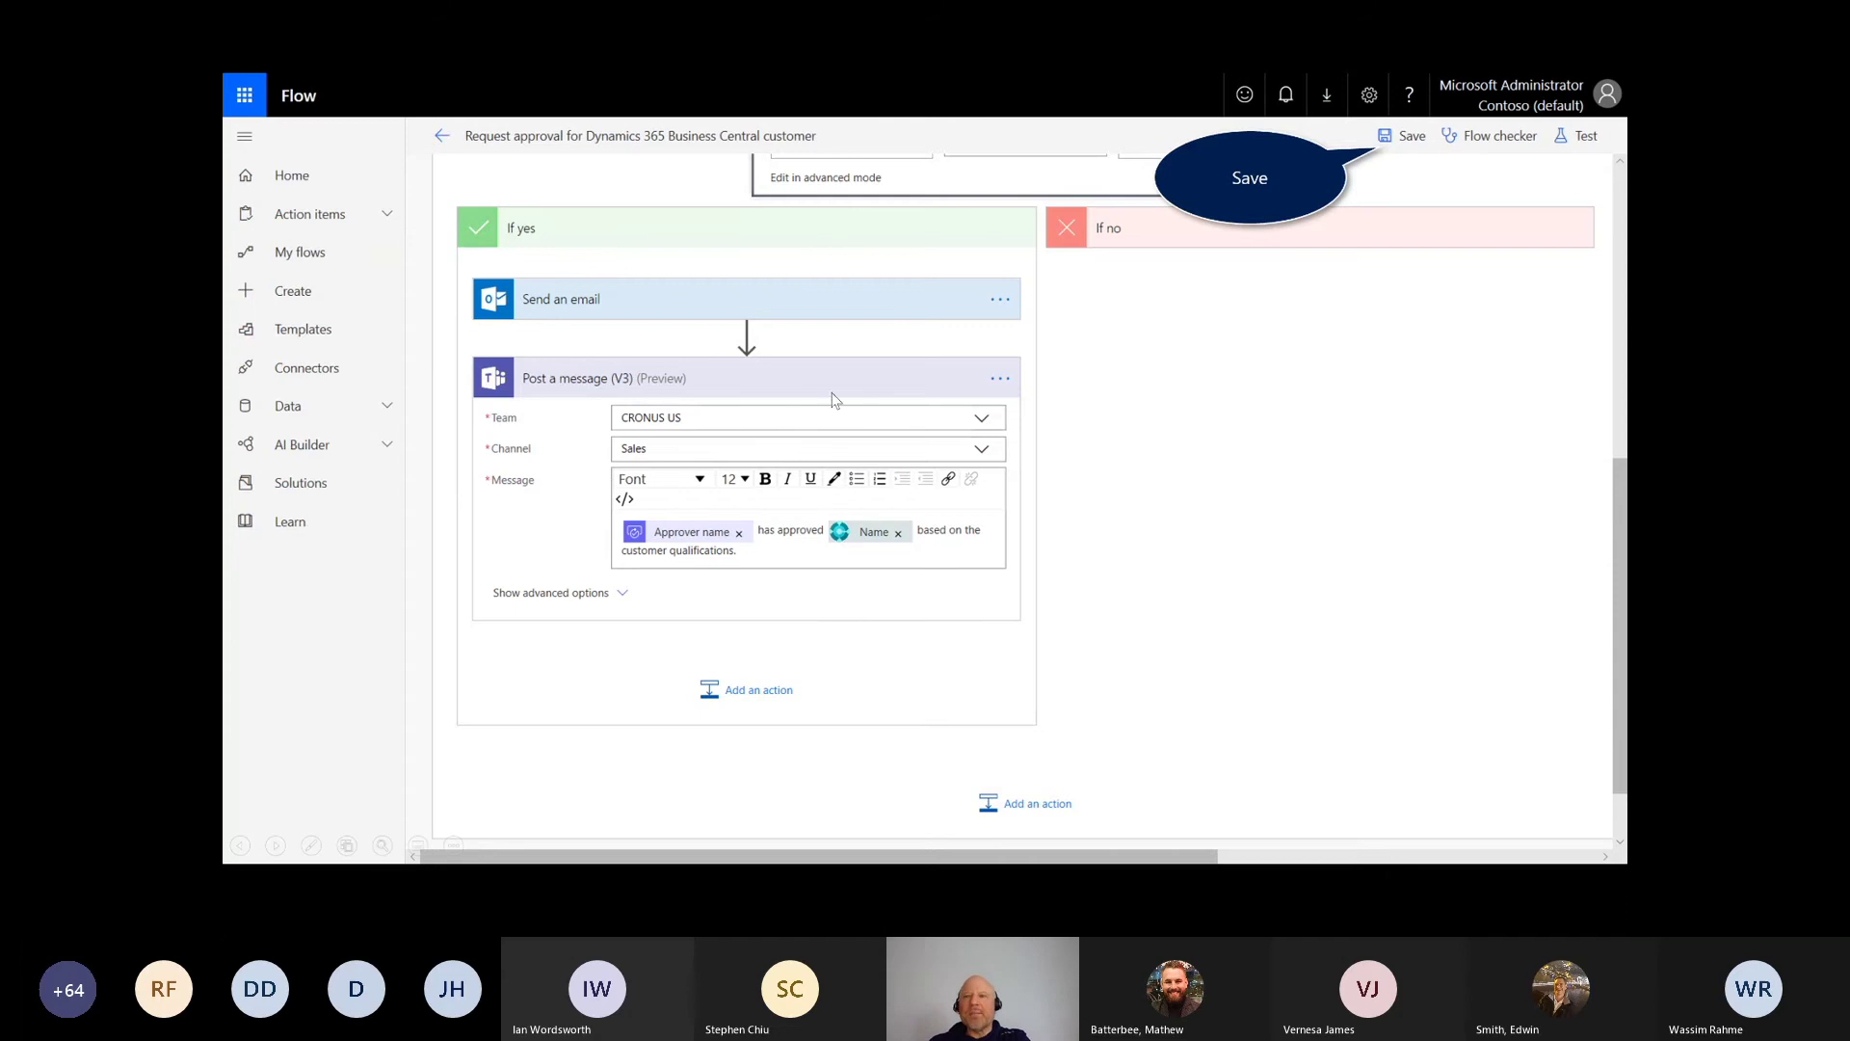
{"action": "left_click", "coordinate": [910, 359]}
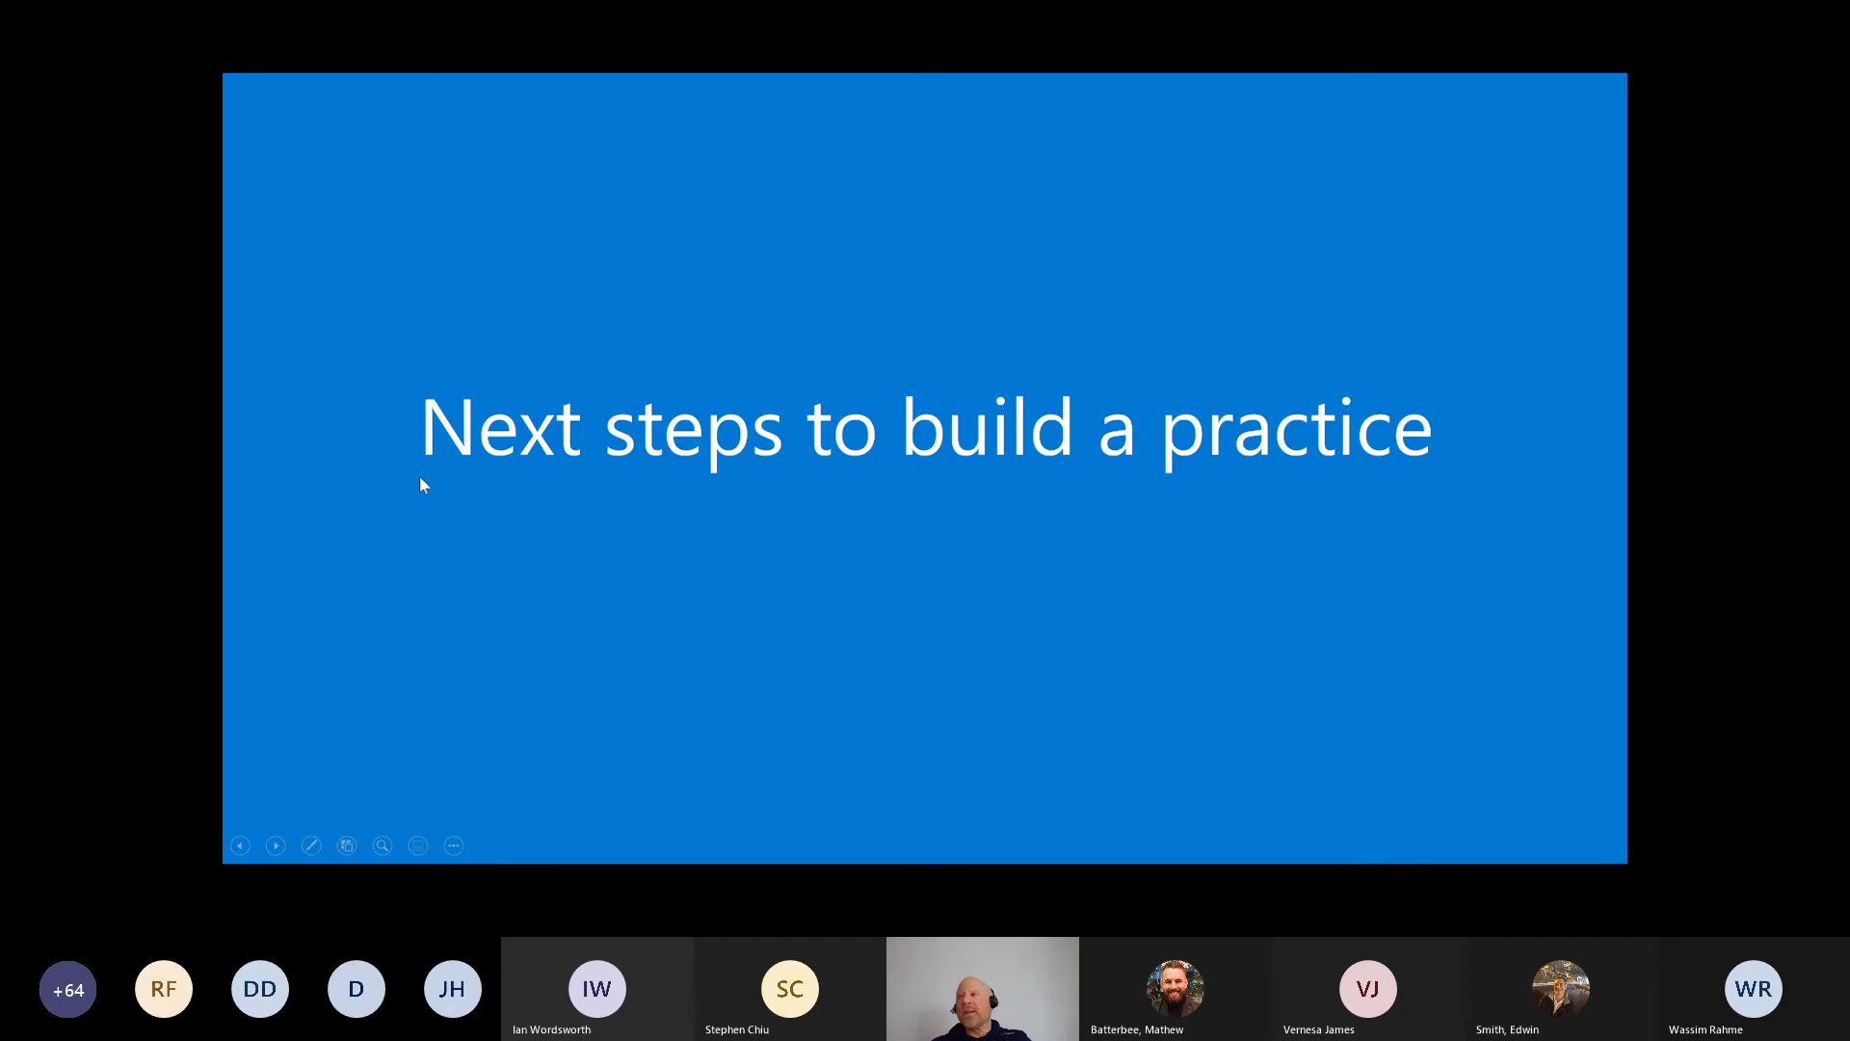